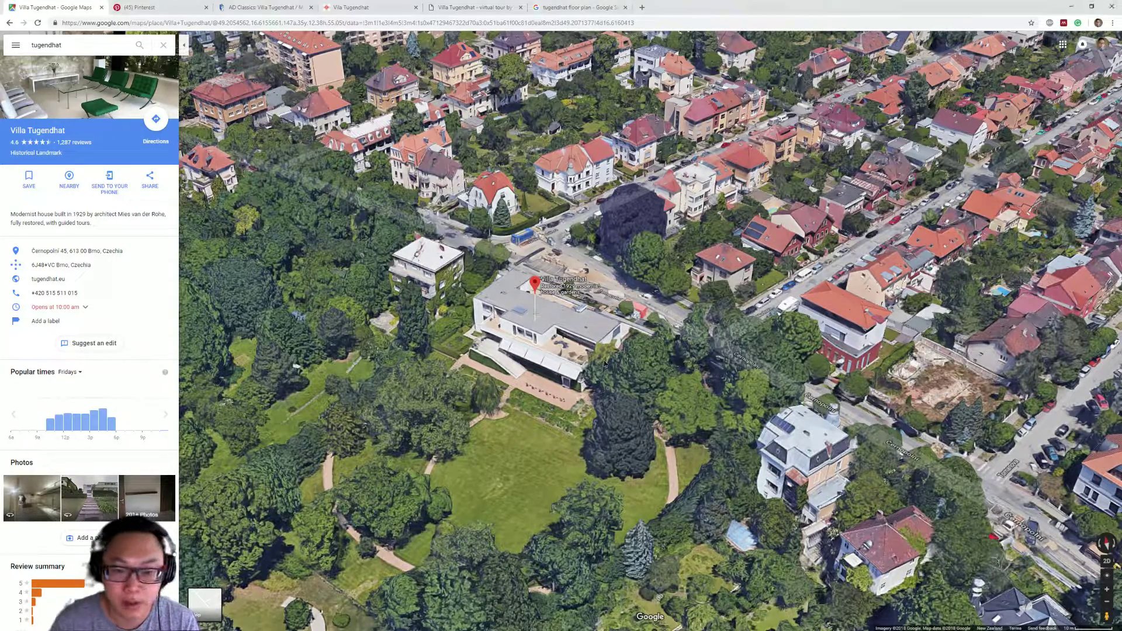
Step: Examine Villa Tugendhat and its surrounding site in the 3D aerial map from several angles
left_click_drag(430, 214, 444, 217)
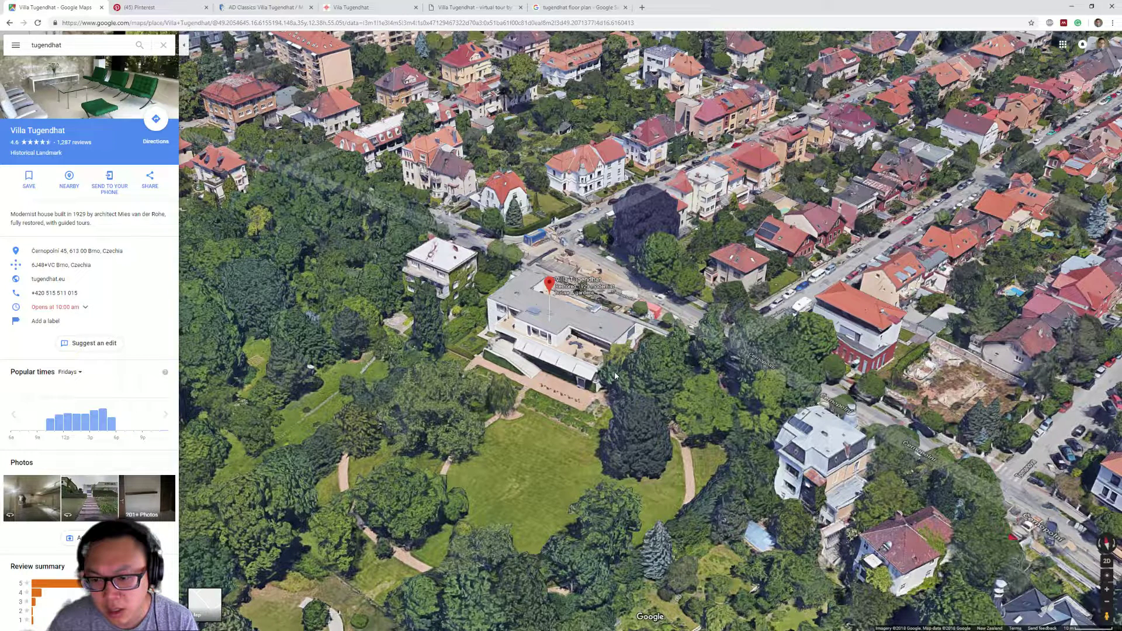
left_click_drag(615, 376, 561, 342, "ctrl")
scroll(560, 336, "up", 2)
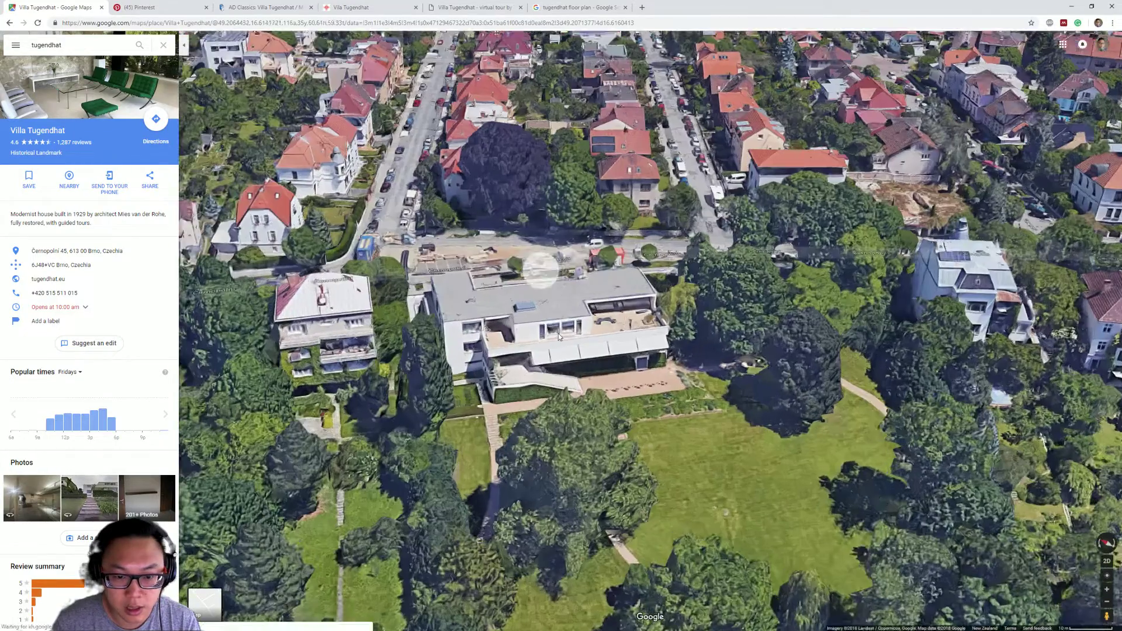
scroll(560, 337, "up", 2)
scroll(585, 348, "up", 2)
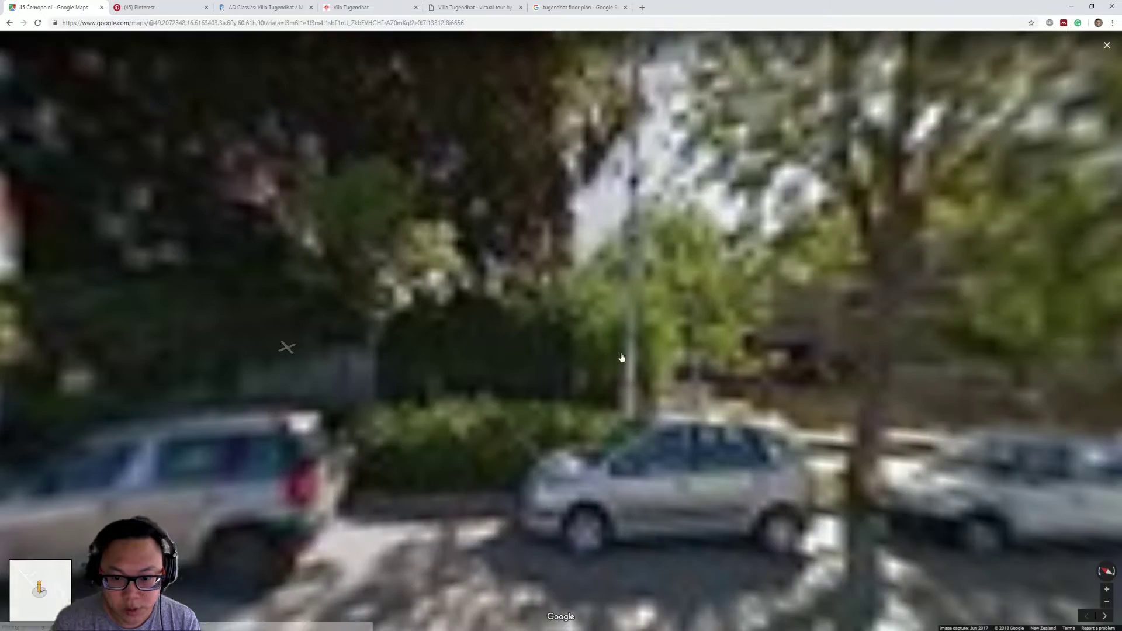
scroll(612, 357, "down", 3)
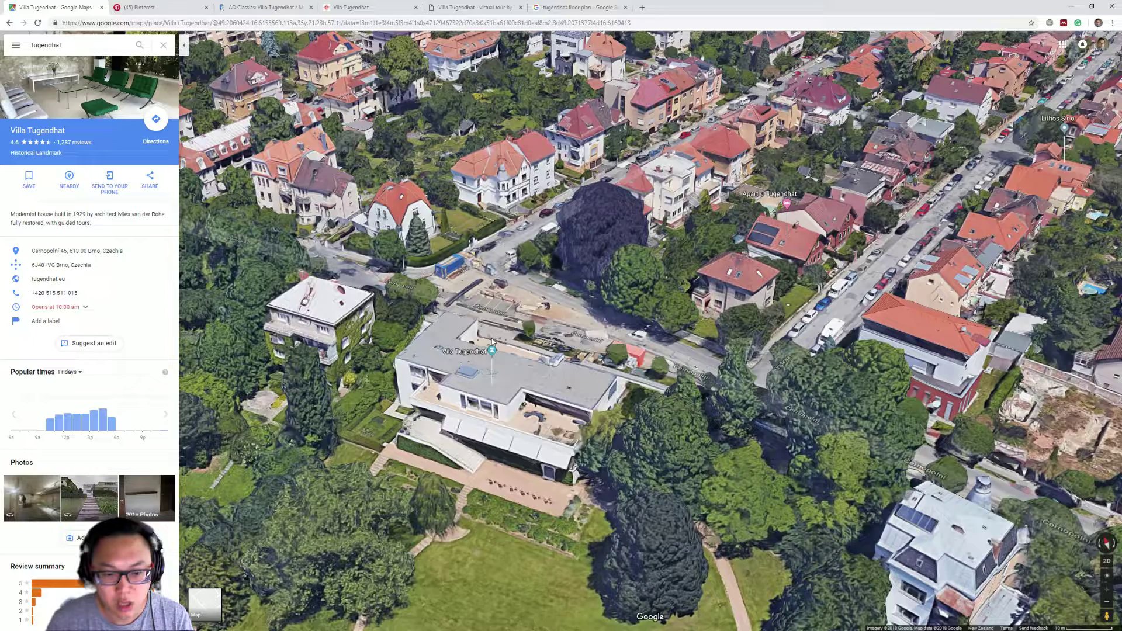
left_click_drag(493, 339, 514, 278, "ctrl")
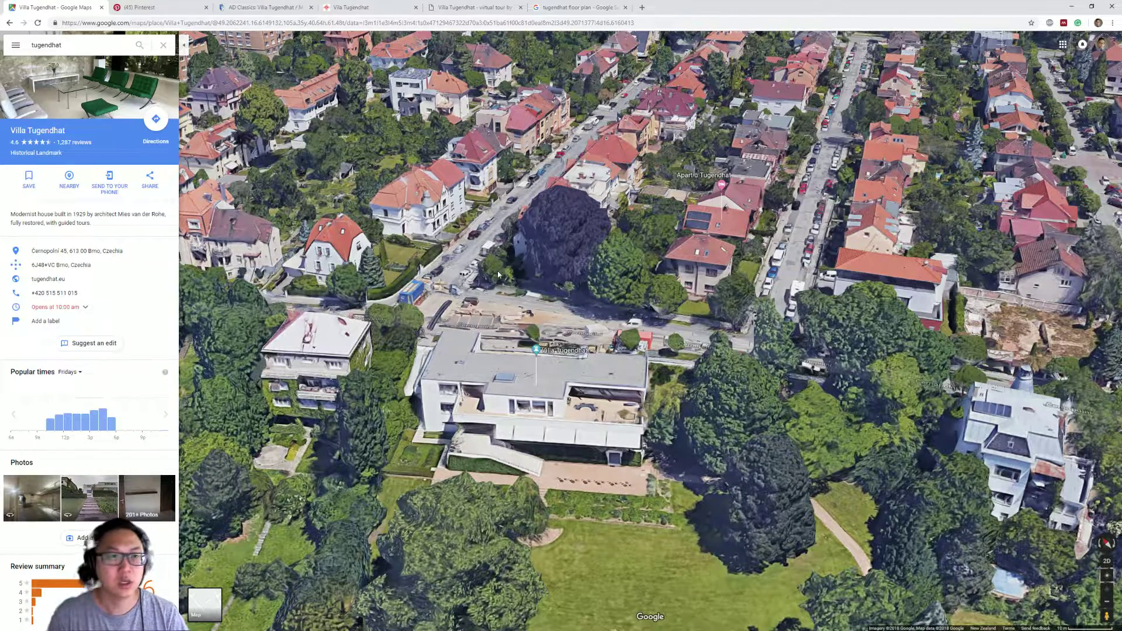
Step: Switch to Pinterest and browse the reference images for Mies van der Rohe's Tugendhat House
left_click(169, 7)
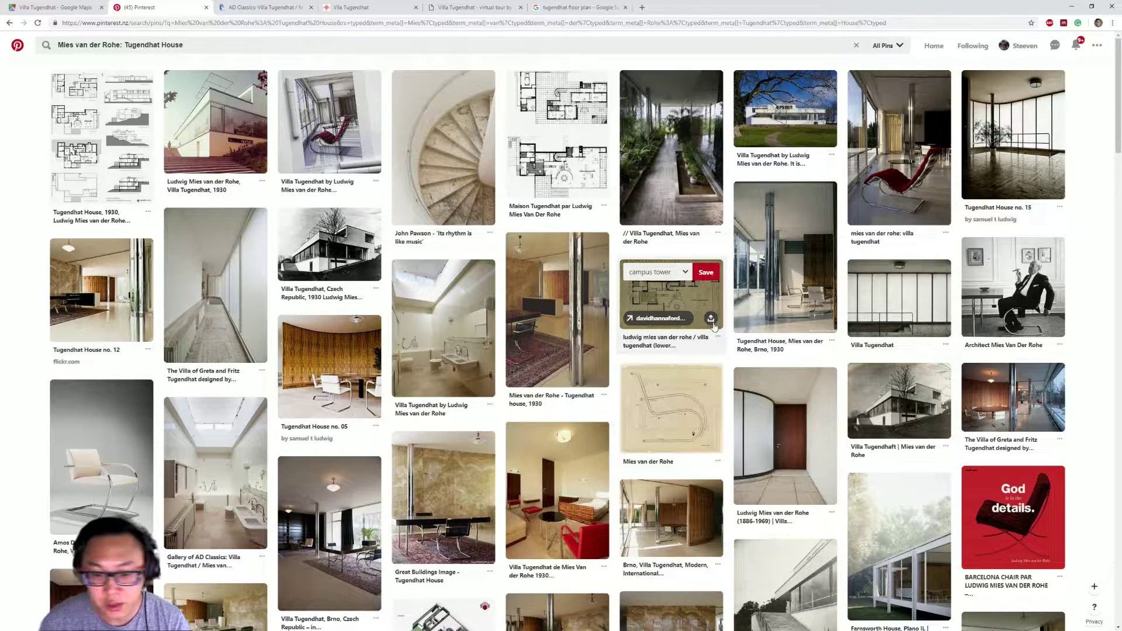
scroll(555, 304, "down", 1)
scroll(555, 339, "down", 3)
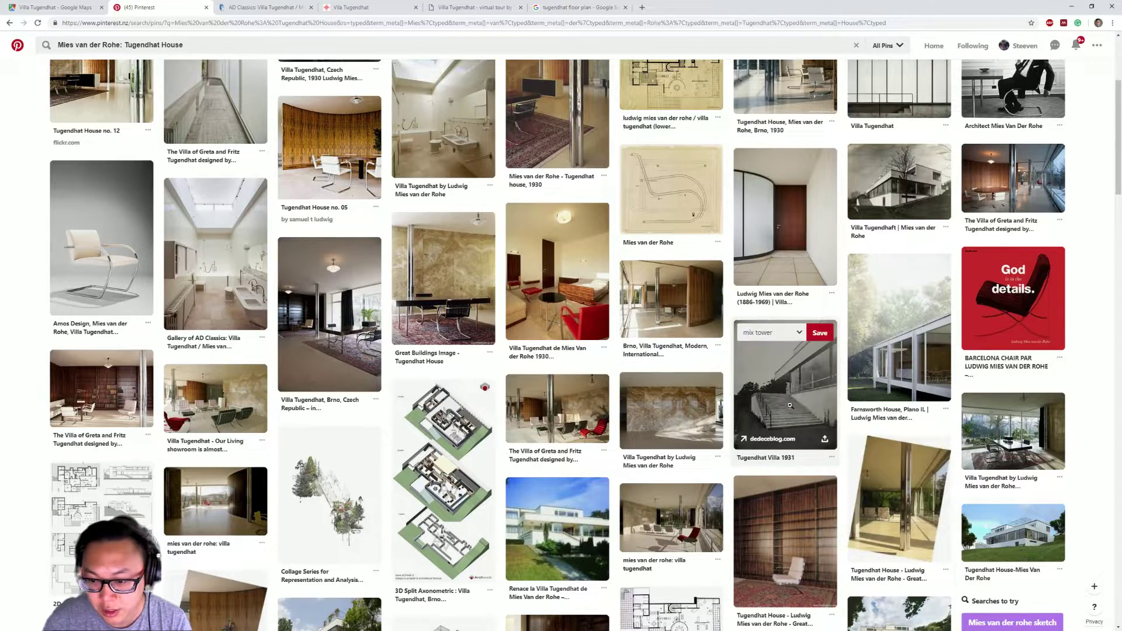
scroll(912, 485, "down", 3)
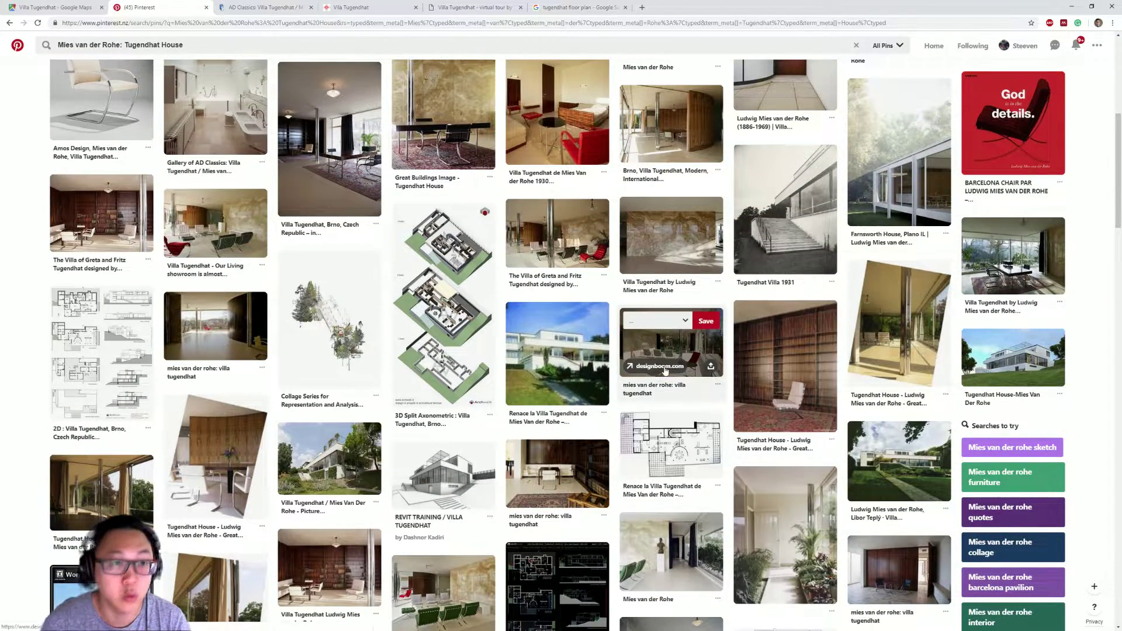
Step: Look through the ArchDaily article on Villa Tugendhat for its photos and project description
left_click(274, 6)
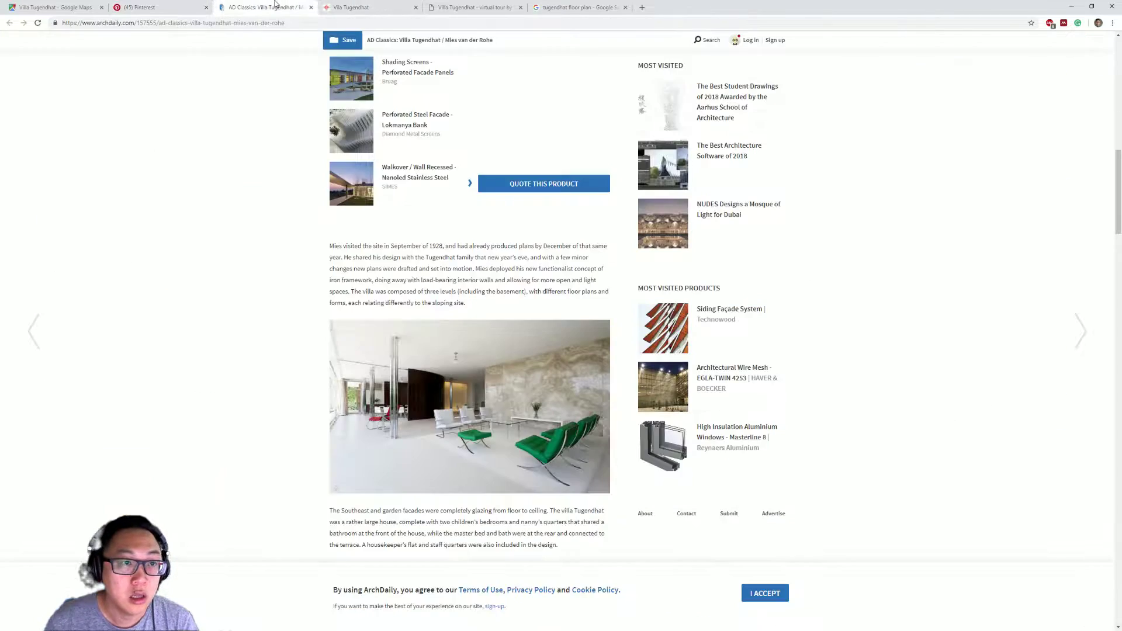
scroll(554, 339, "up", 10)
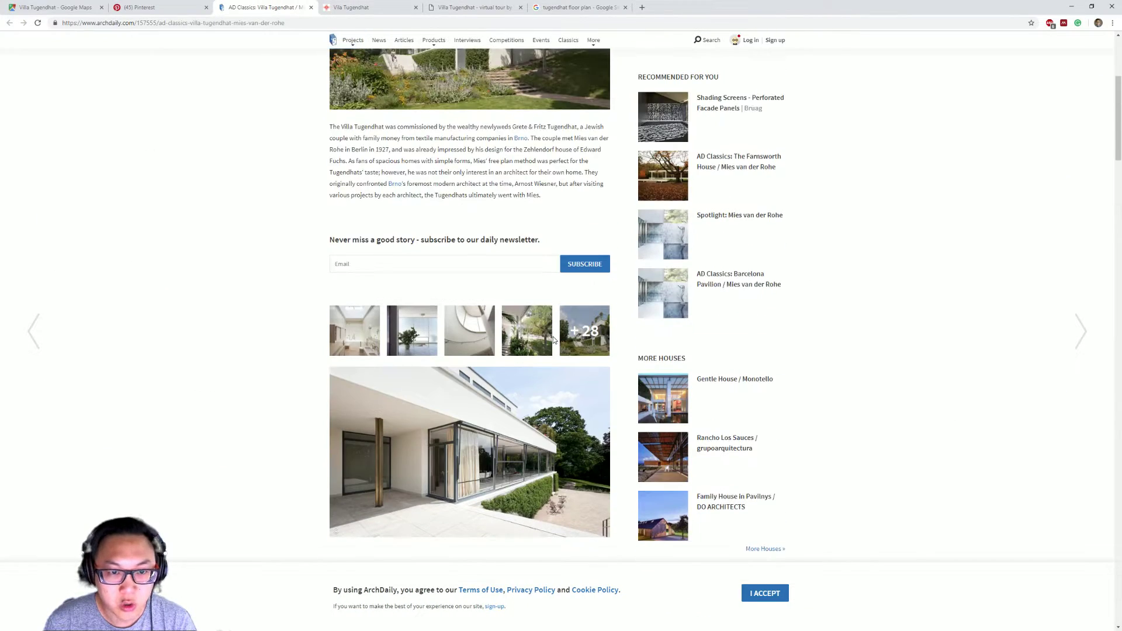
scroll(555, 339, "up", 5)
scroll(506, 422, "down", 4)
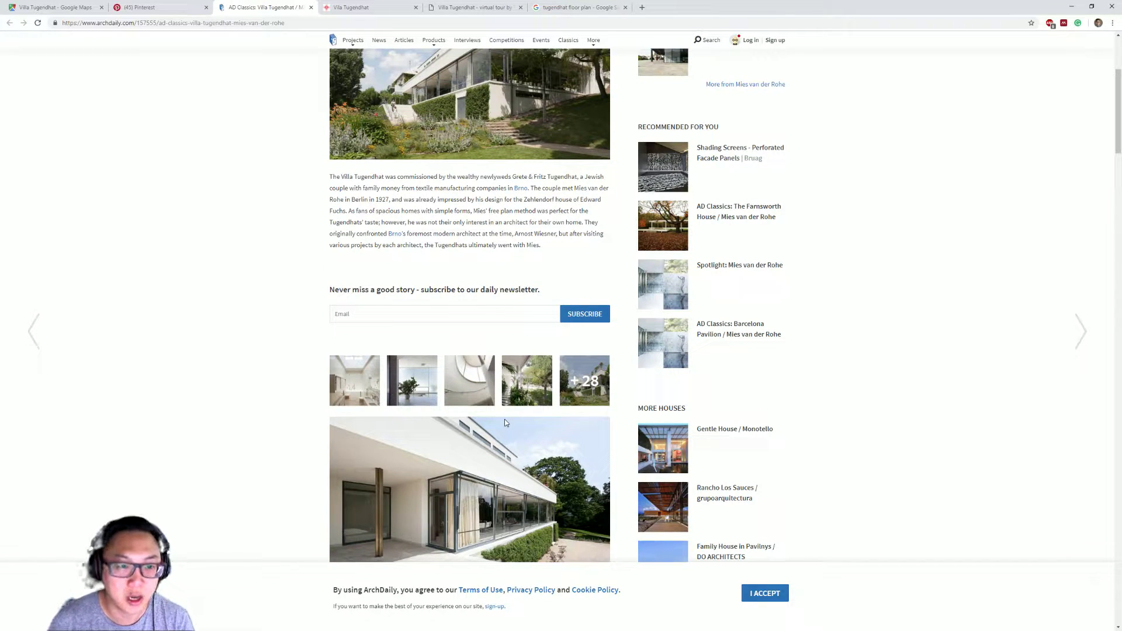
scroll(672, 374, "down", 4)
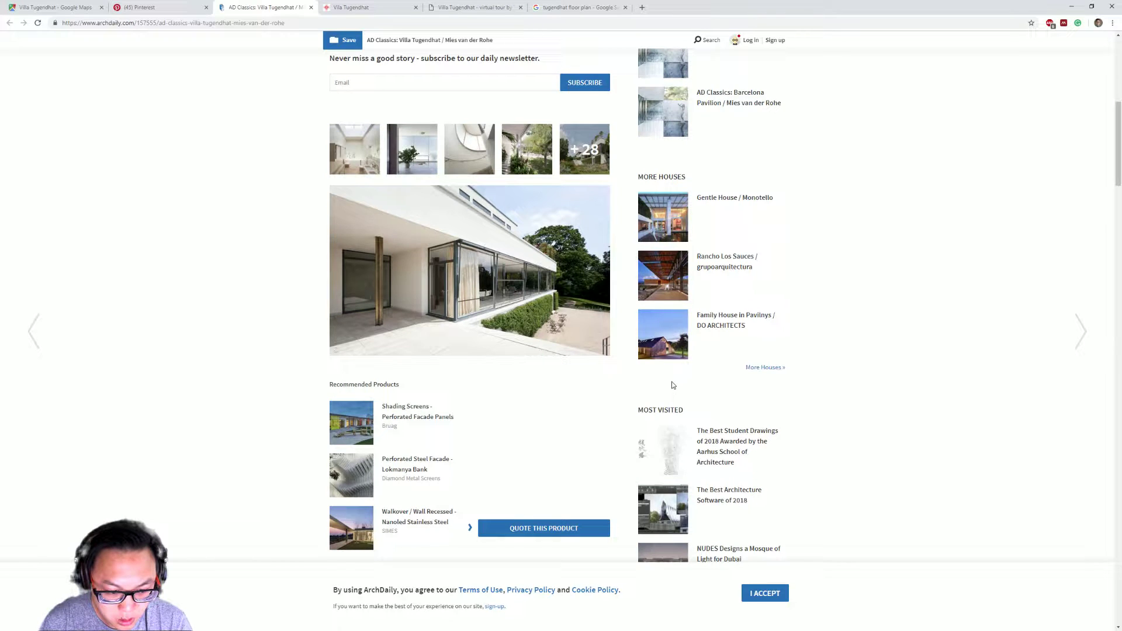
Step: Look over the home page of the official Villa Tugendhat website
key("ctrl+Tab")
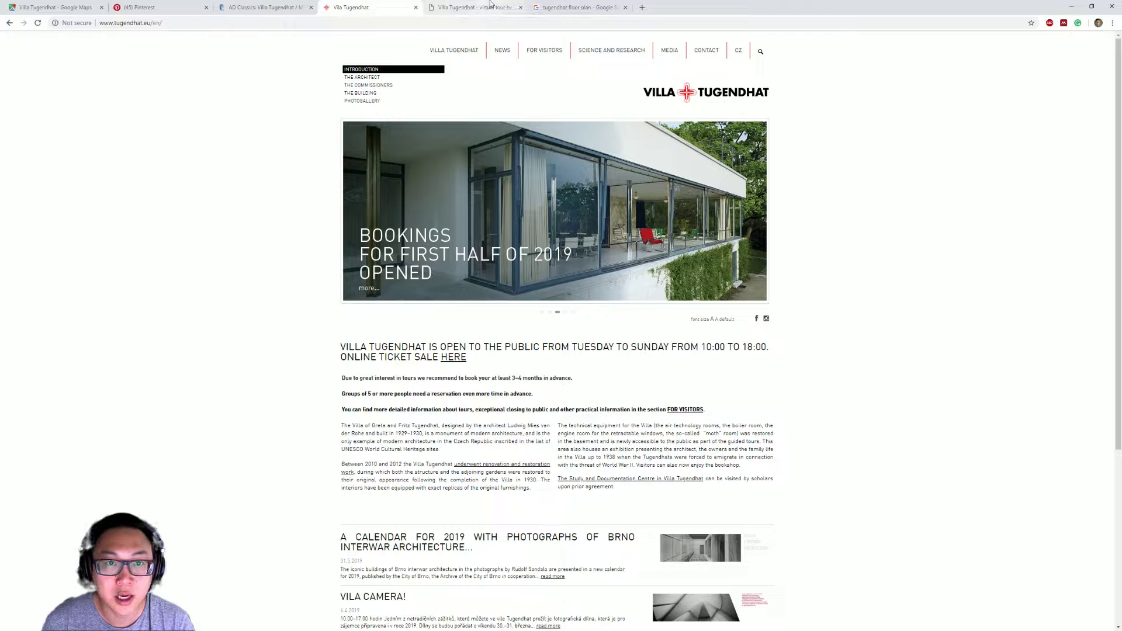
key("ctrl+Tab")
key("ctrl+shift+Tab")
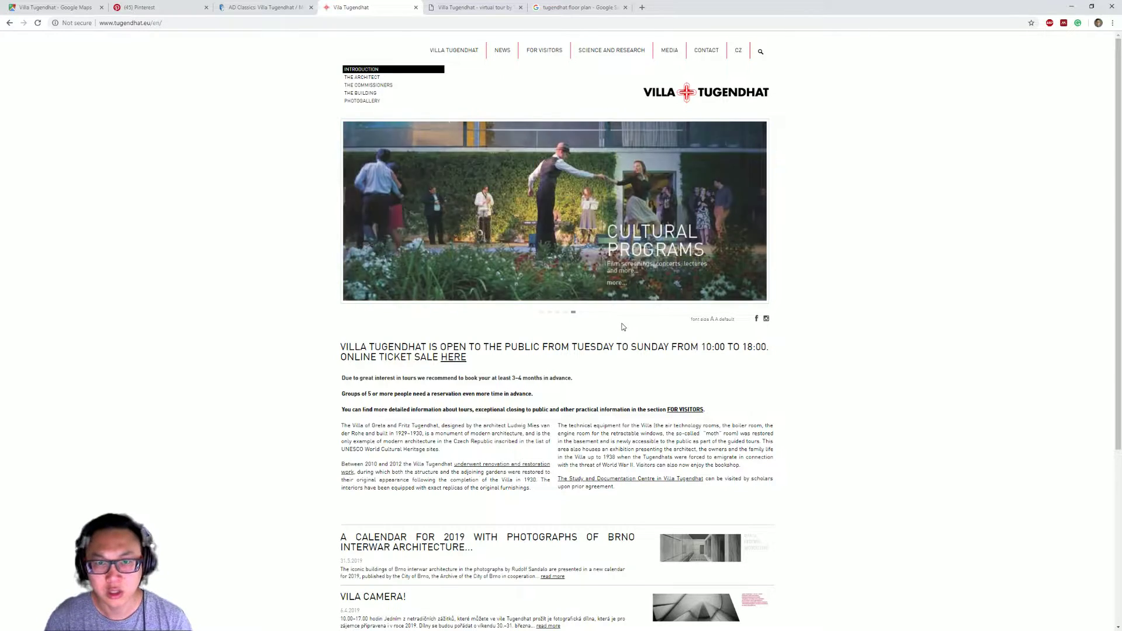
Step: Explore the villa's virtual tour using the 2nd level plan, viewing the garden terrace and the main living area
left_click(465, 8)
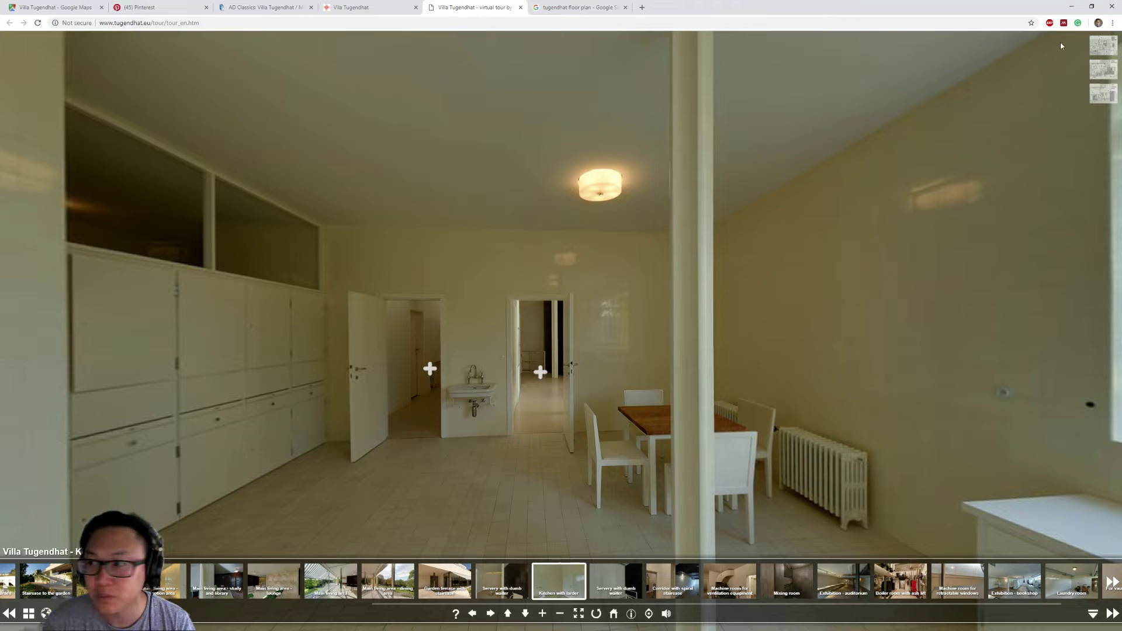
left_click(1116, 71)
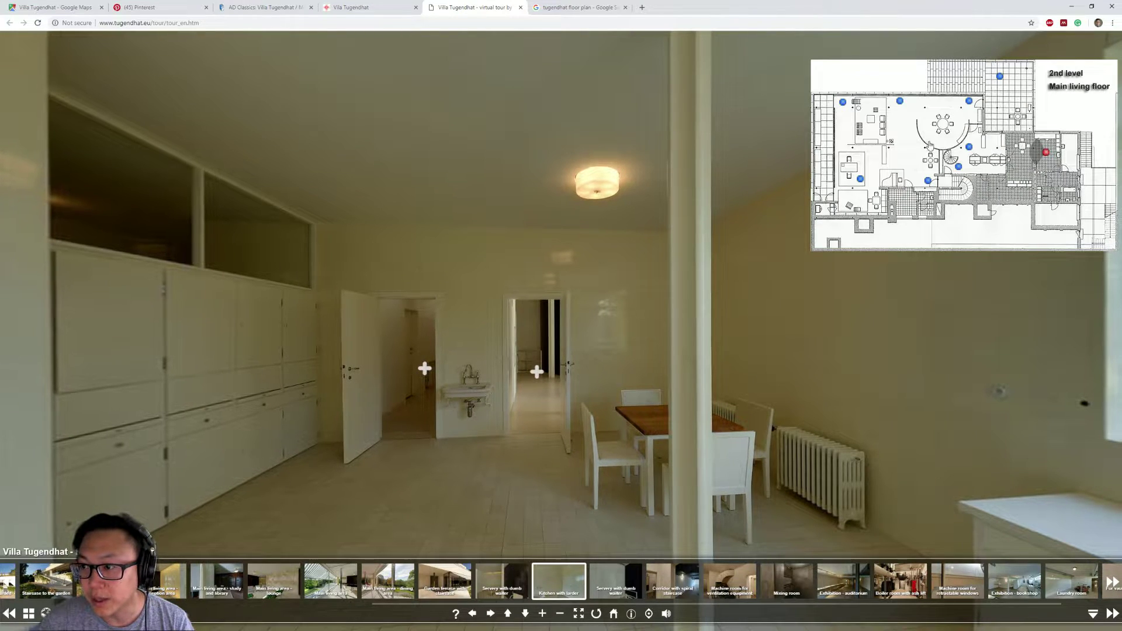
left_click(1000, 77)
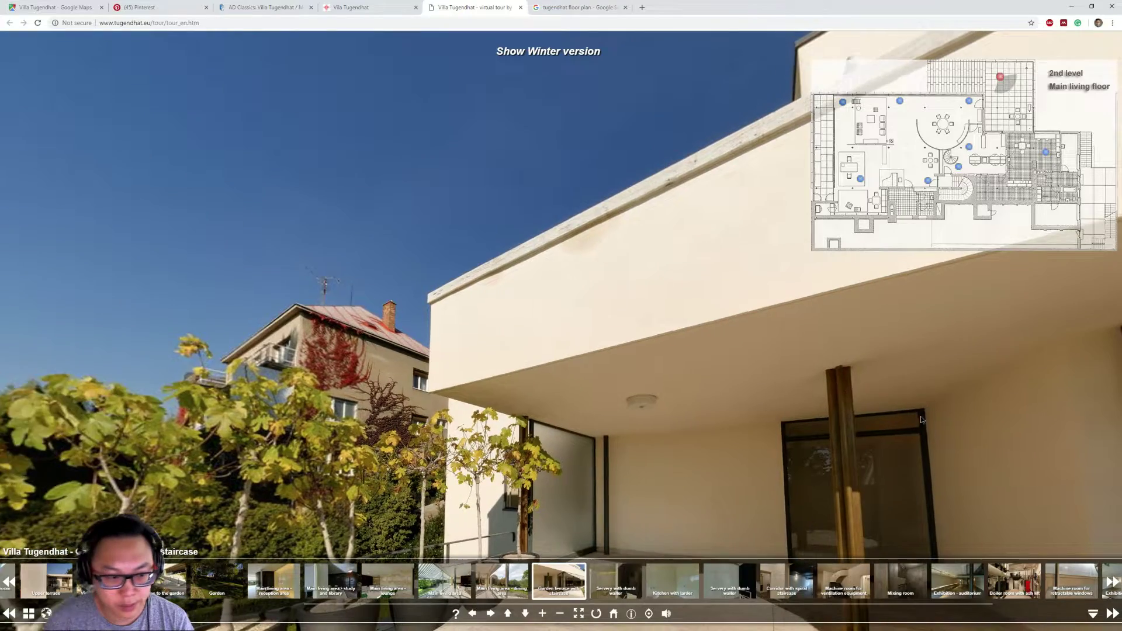
left_click_drag(922, 420, 984, 494)
left_click_drag(596, 375, 659, 323)
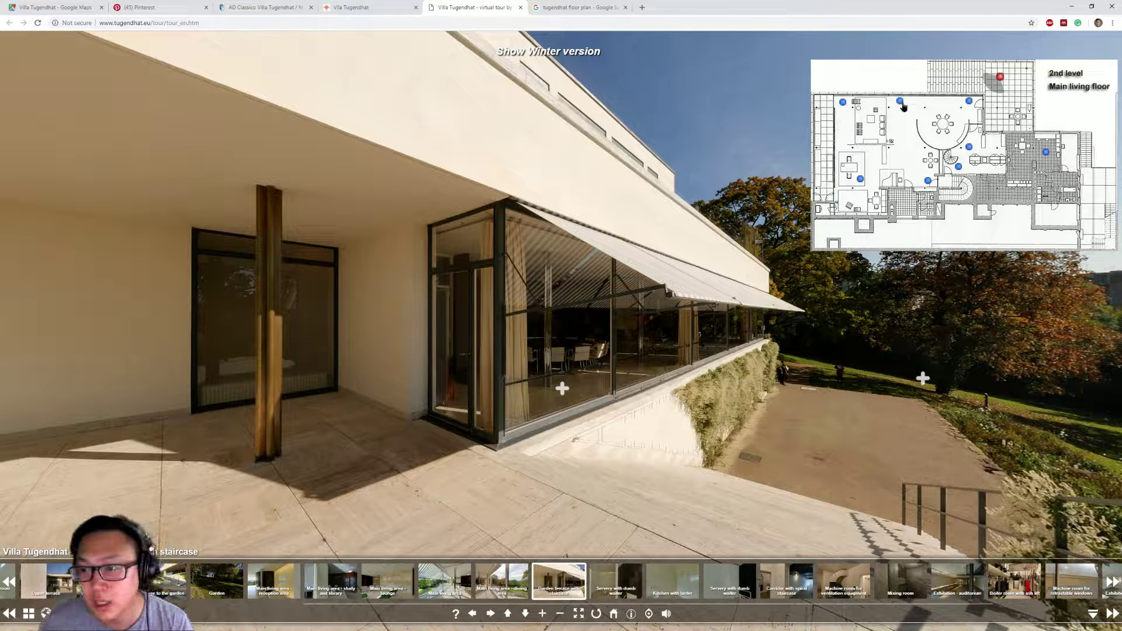
left_click(901, 103)
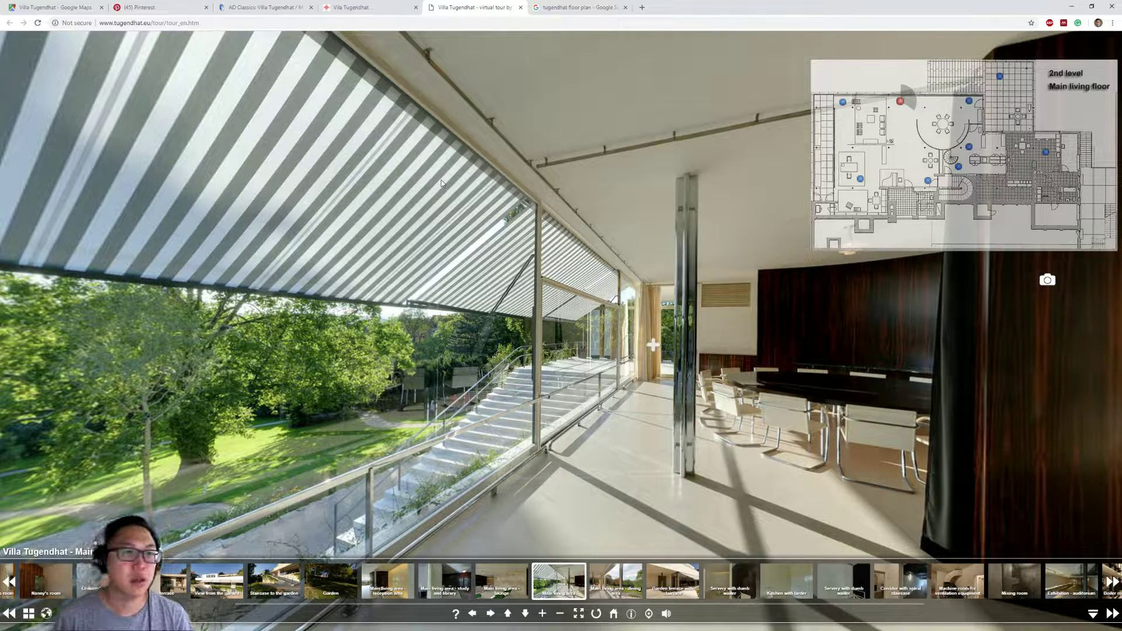
Step: Revisit the aerial map of the villa, then view its 2nd floor plan in the image search results
left_click(64, 7)
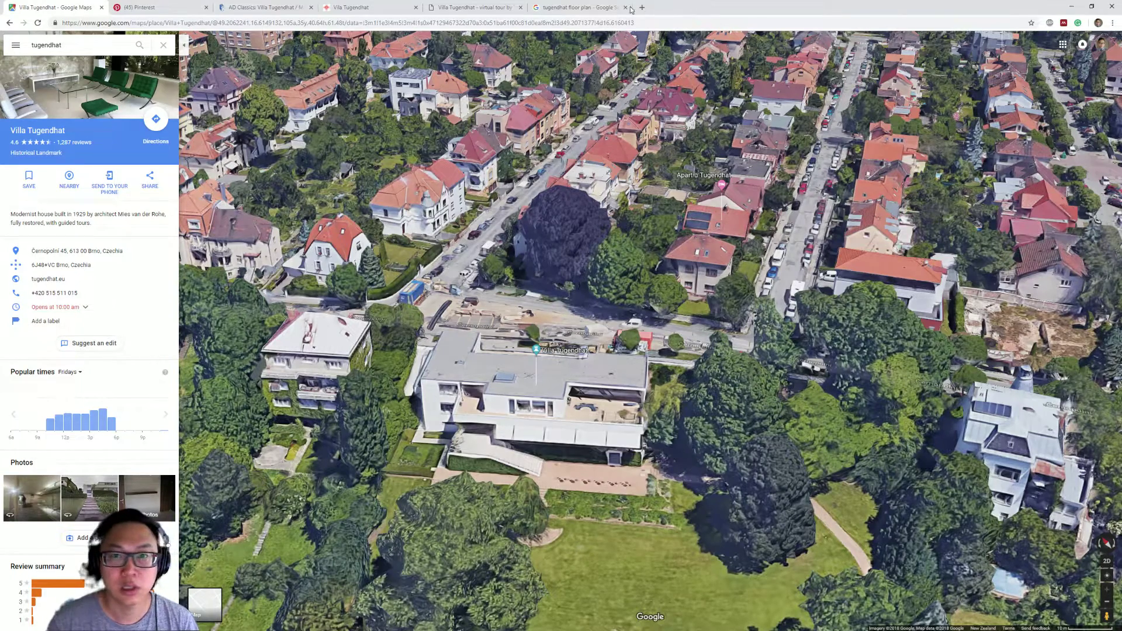
left_click(583, 7)
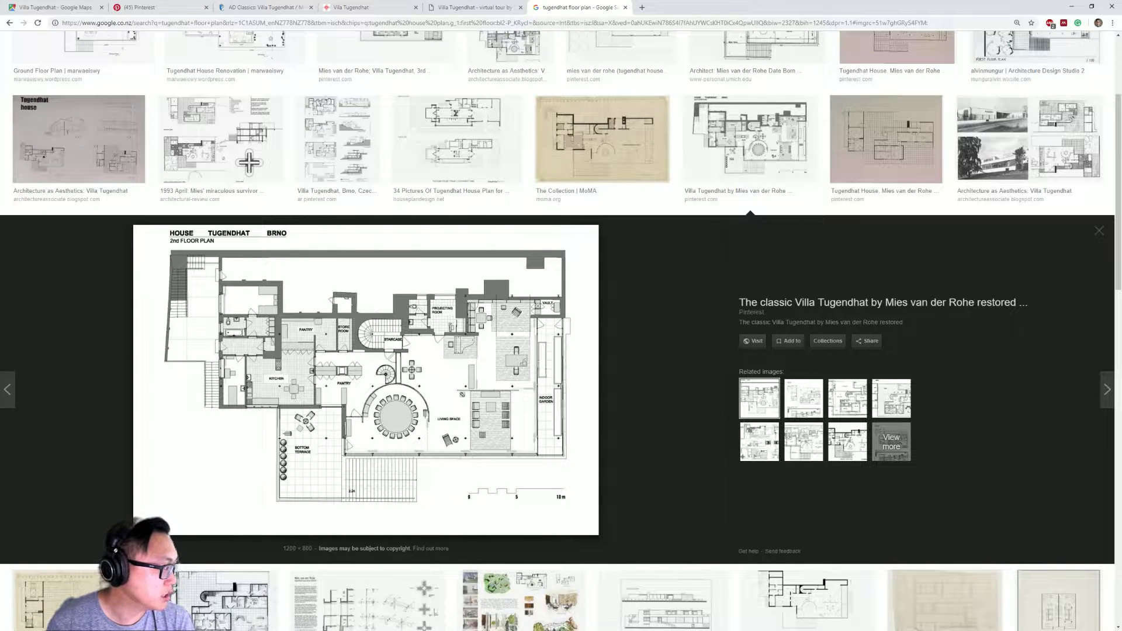
Step: Switch to ArchiCAD and, in Story Settings, insert a story named First Floor above Ground Floor
key("alt+Tab")
scroll(521, 301, "down", 5)
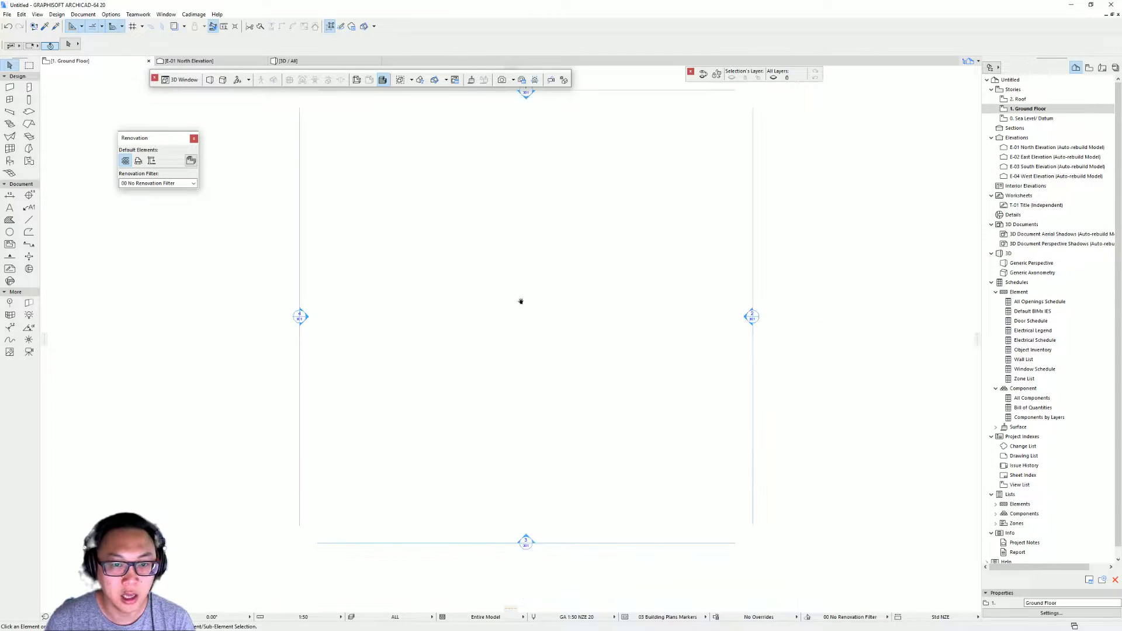
scroll(451, 316, "up", 4)
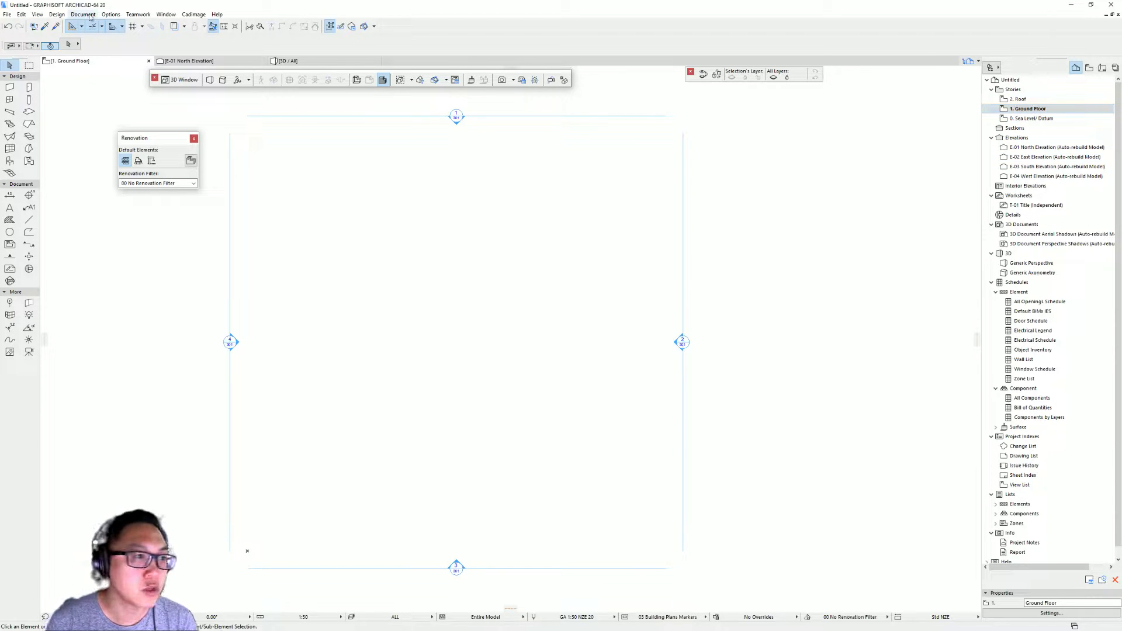
left_click(57, 14)
left_click(81, 39)
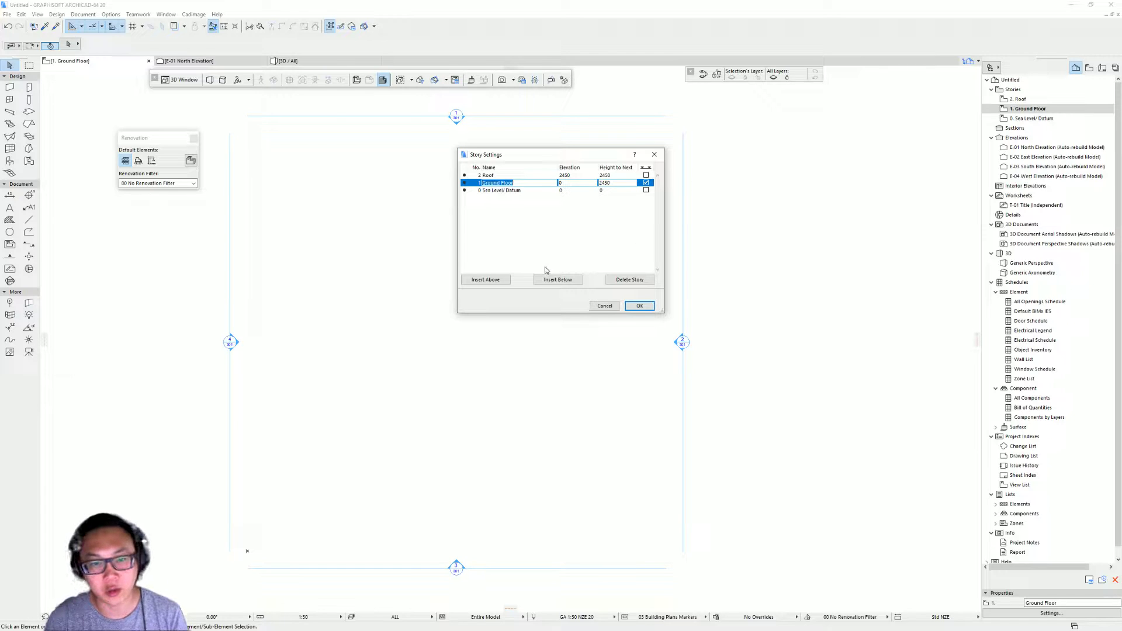
left_click(484, 281)
left_click(485, 280)
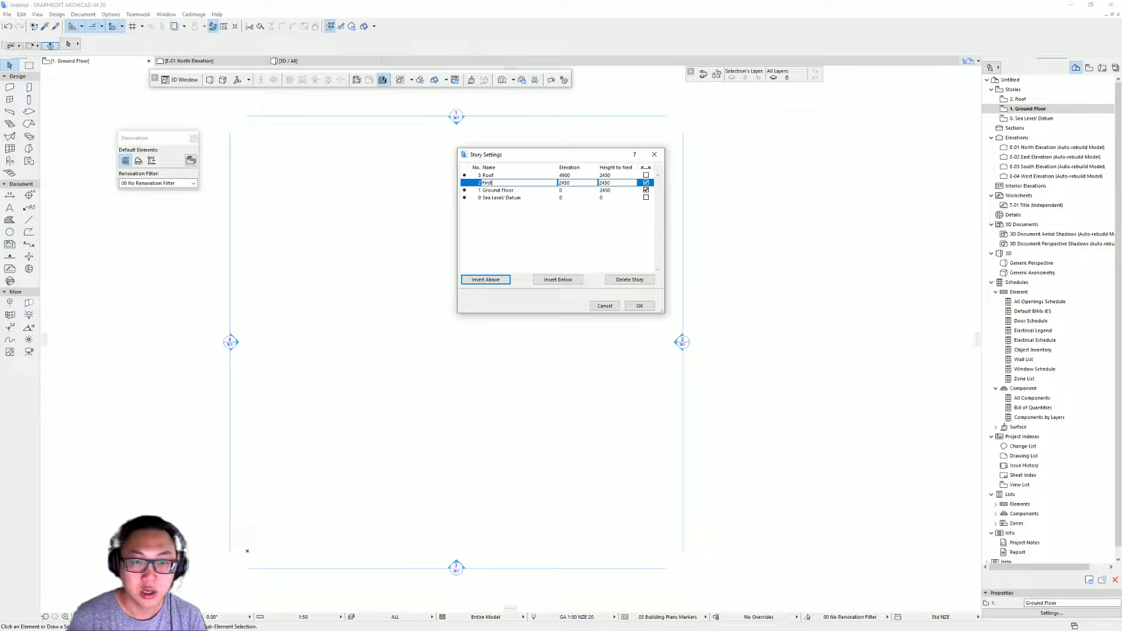
type("First Floor")
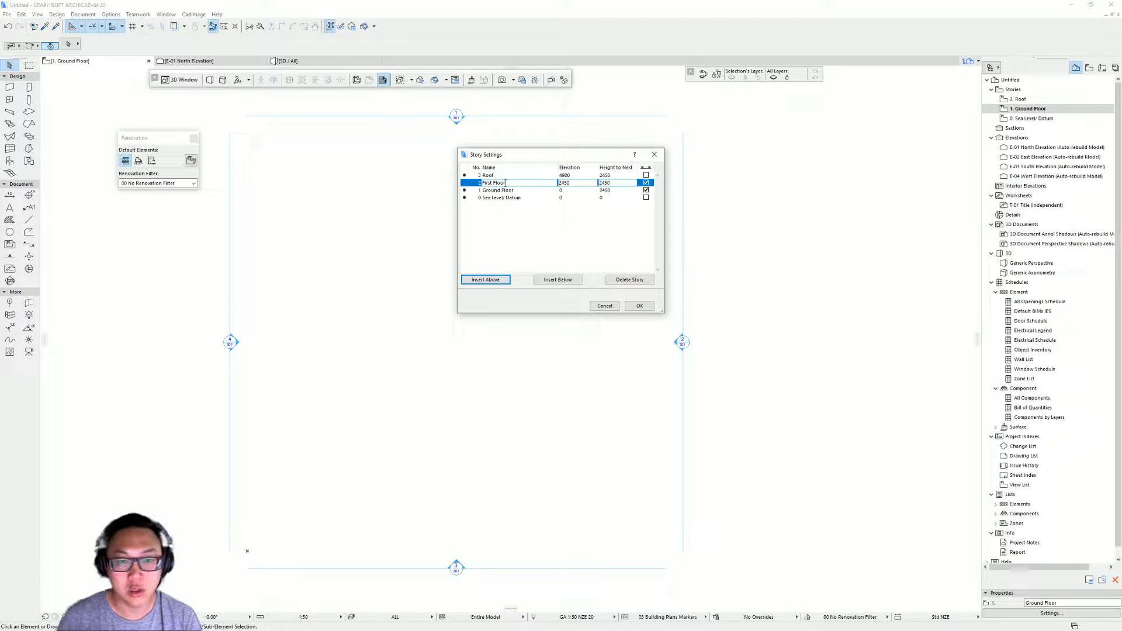
Step: Rename the Ground Floor story at elevation 0 to Basement and apply the story settings
left_click(523, 189)
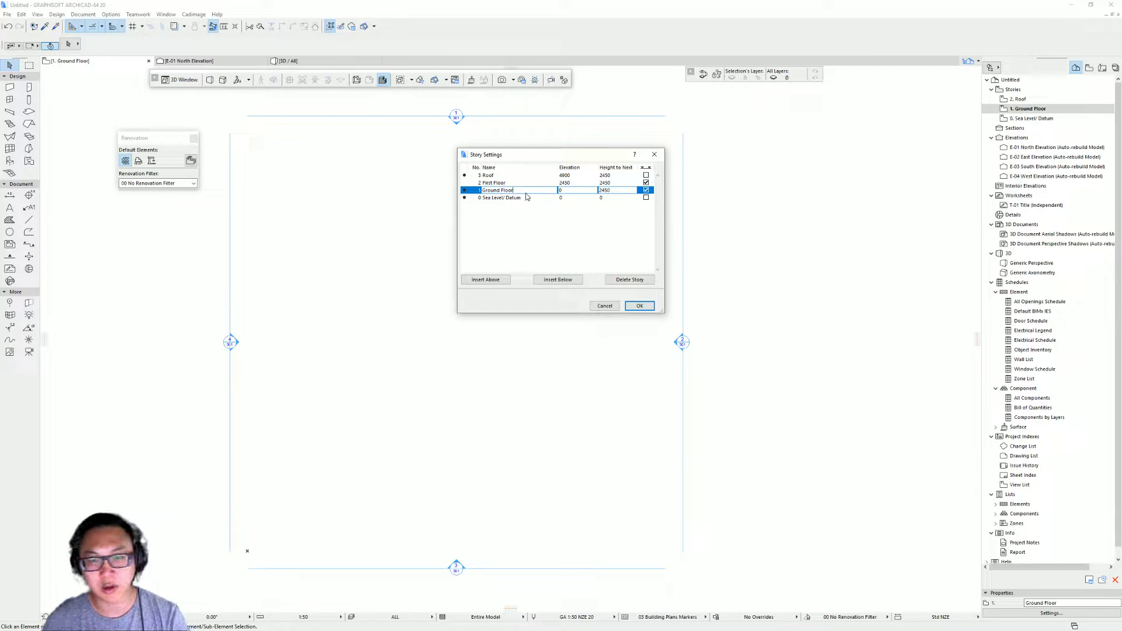
key("ctrl+a")
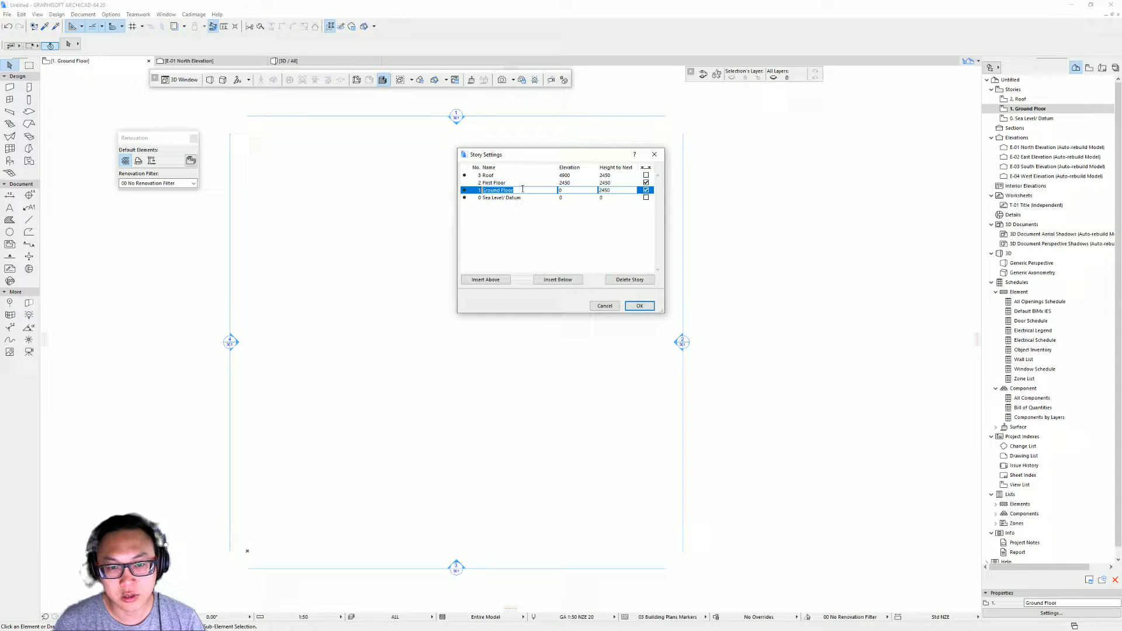
type("G")
key("BackSpace")
key("BackSpace")
key("BackSpace")
type("Basement")
key("Return")
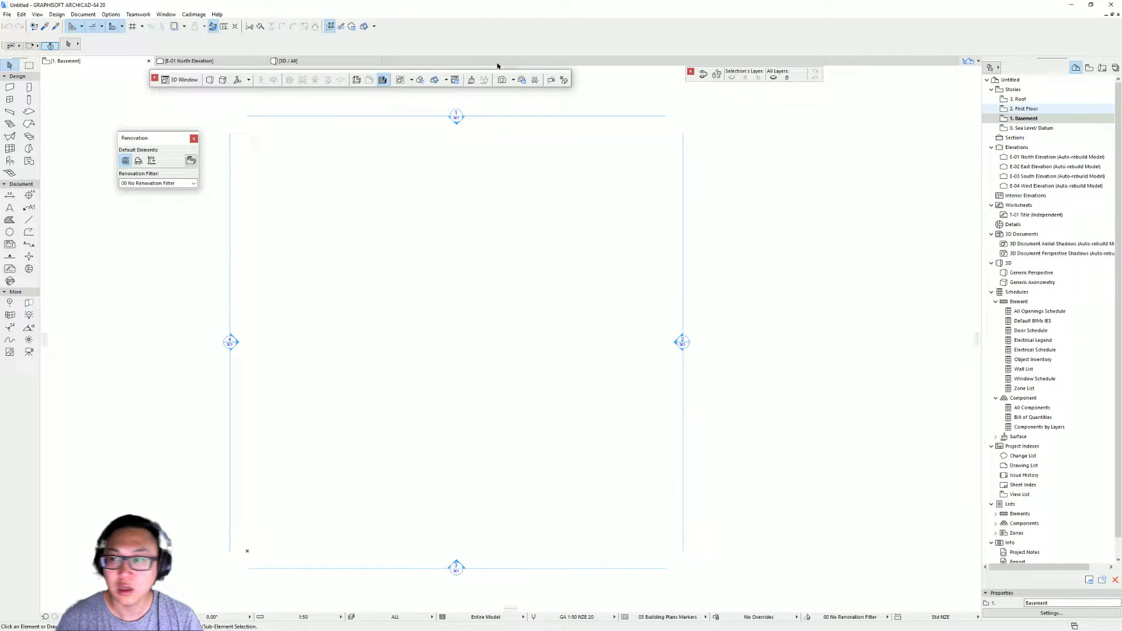
Step: Reopen Story Settings and rename the First Floor story to Ground Floor
key("ctrl+7")
type("G")
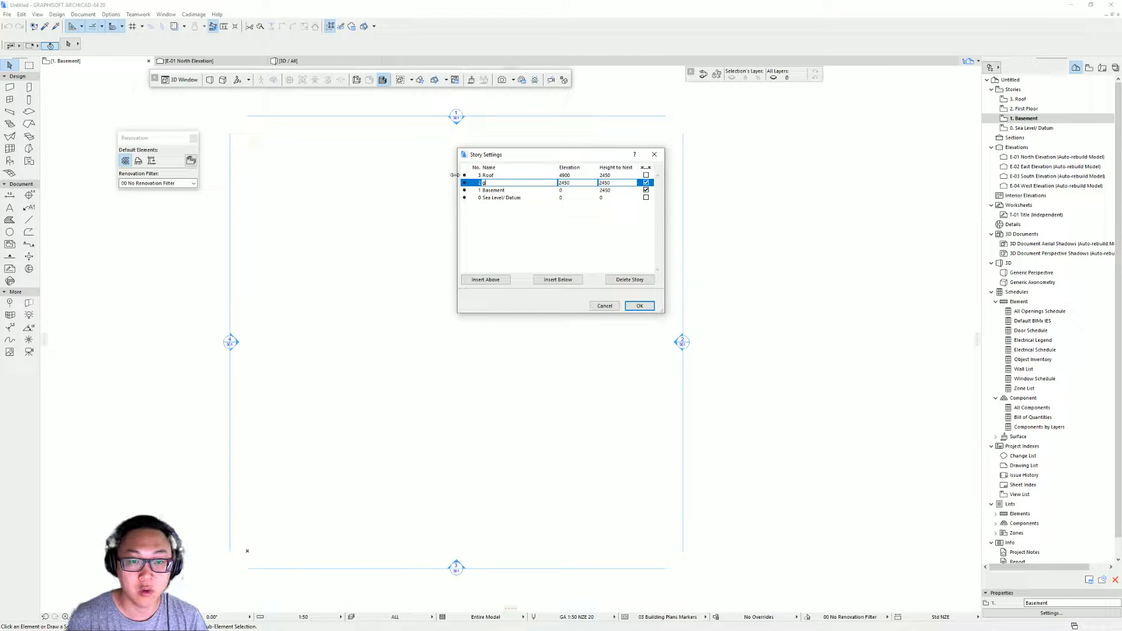
type("FOUN")
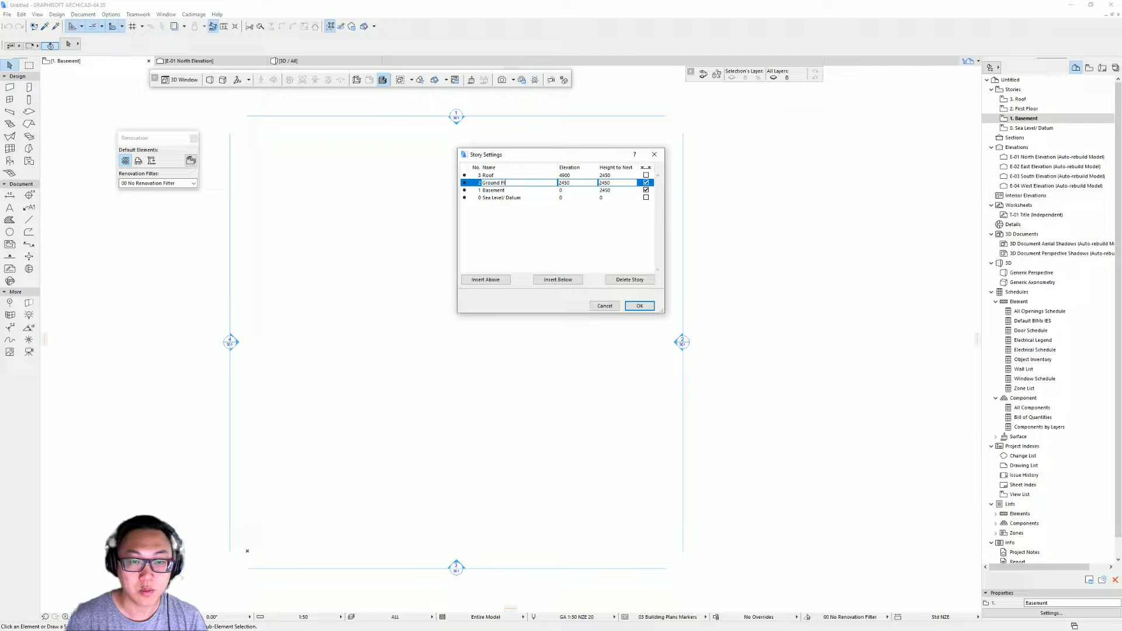
Step: Insert a story named First Floor above Ground Floor and apply the story settings
left_click(506, 280)
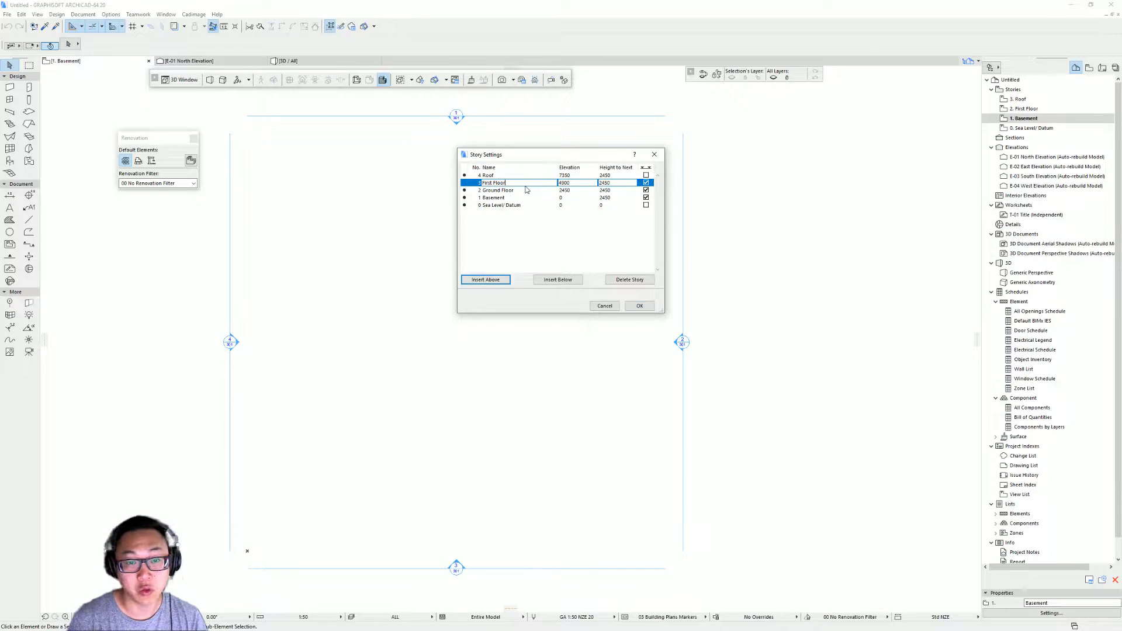
left_click(570, 181)
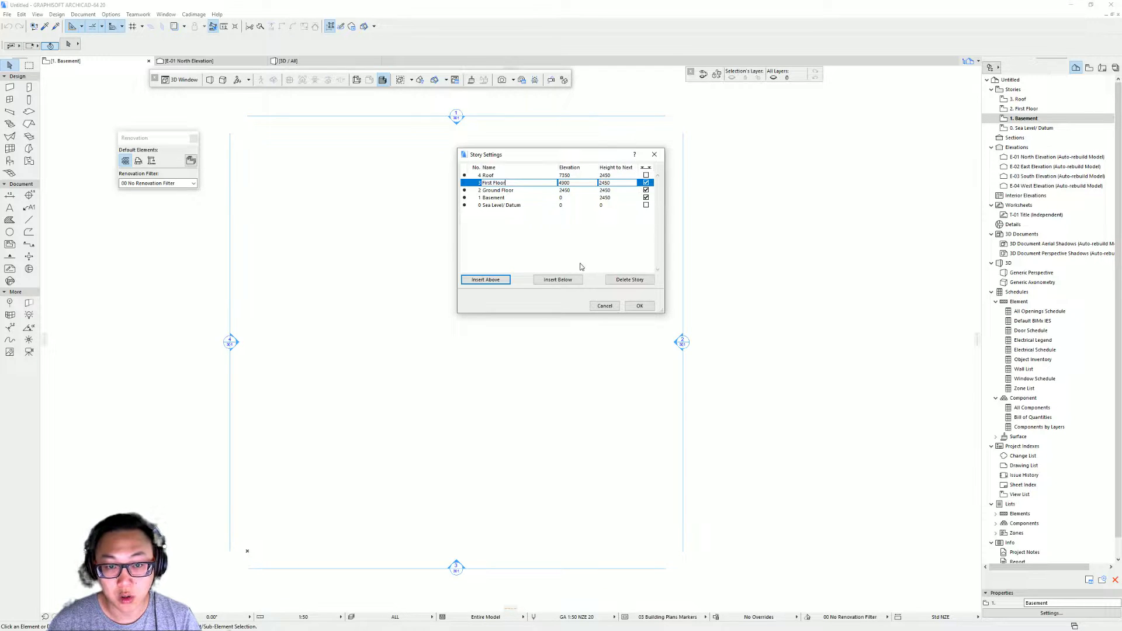
left_click(639, 309)
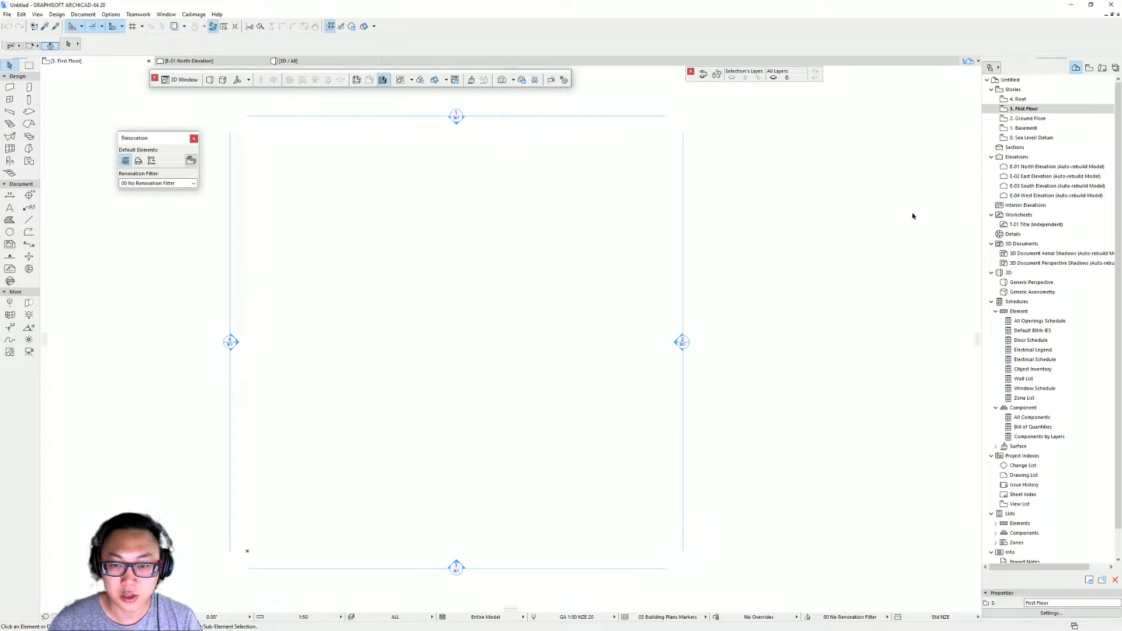
Step: Open the floor plan of the Ground Floor story
left_click(1033, 120)
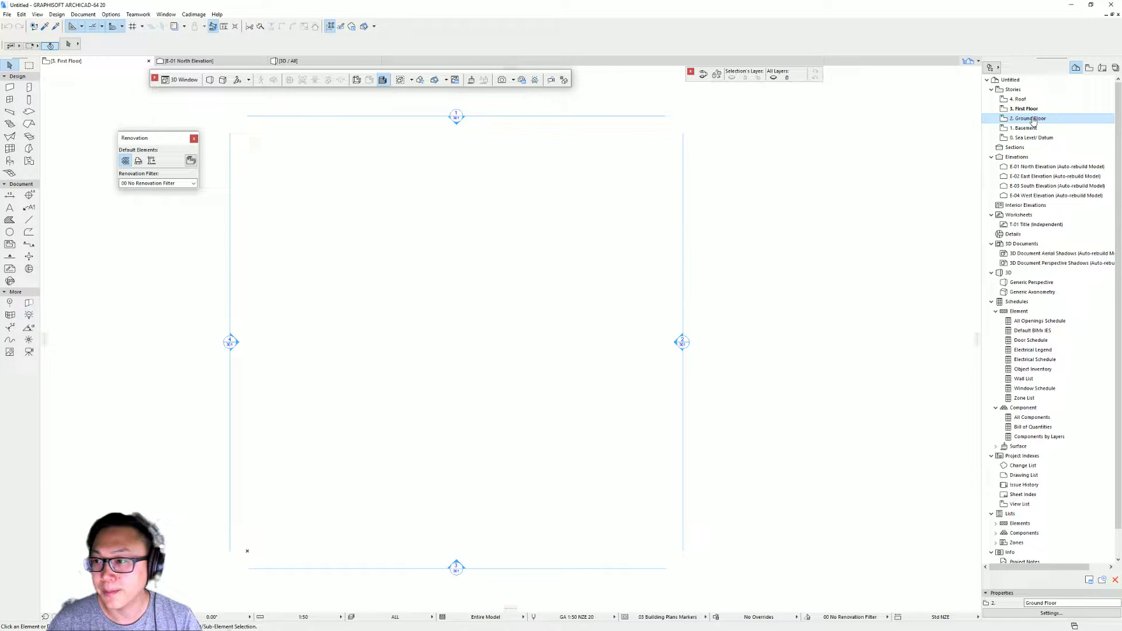
double_click(1033, 119)
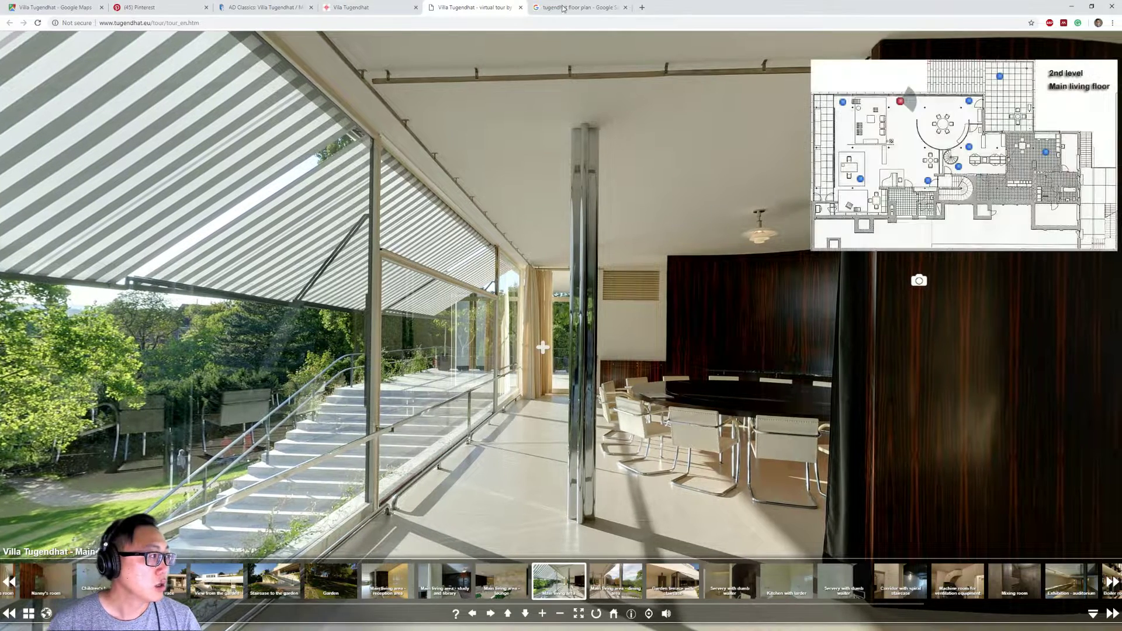
Step: Copy the 2nd floor plan image from the browser's image results, try pasting it onto the Ground Floor story and delete it
left_click(563, 5)
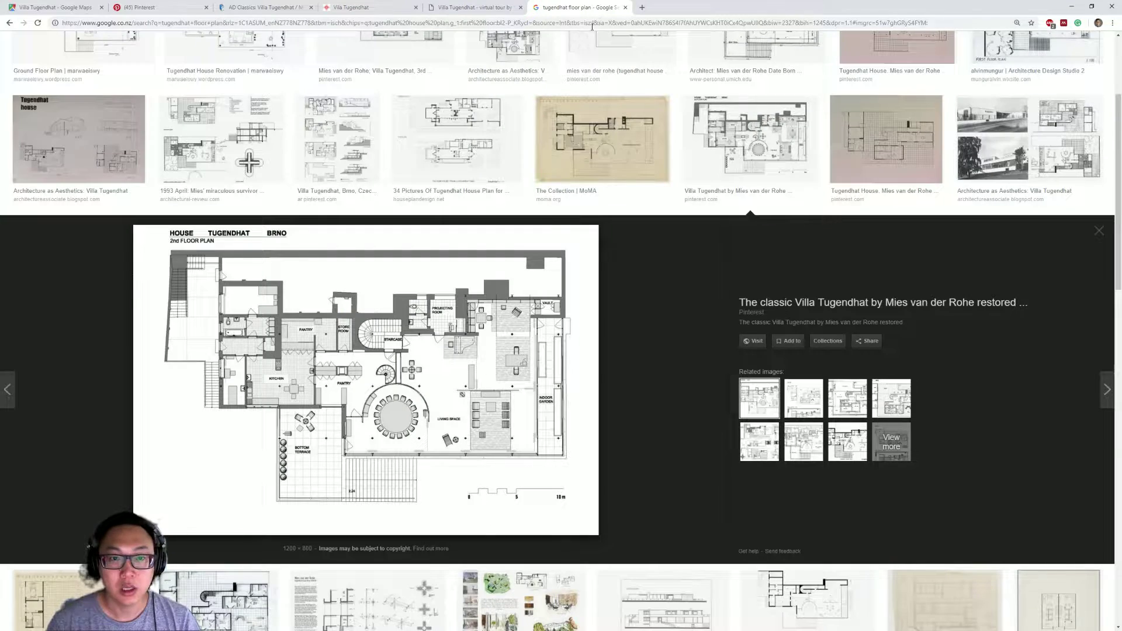
right_click(434, 372)
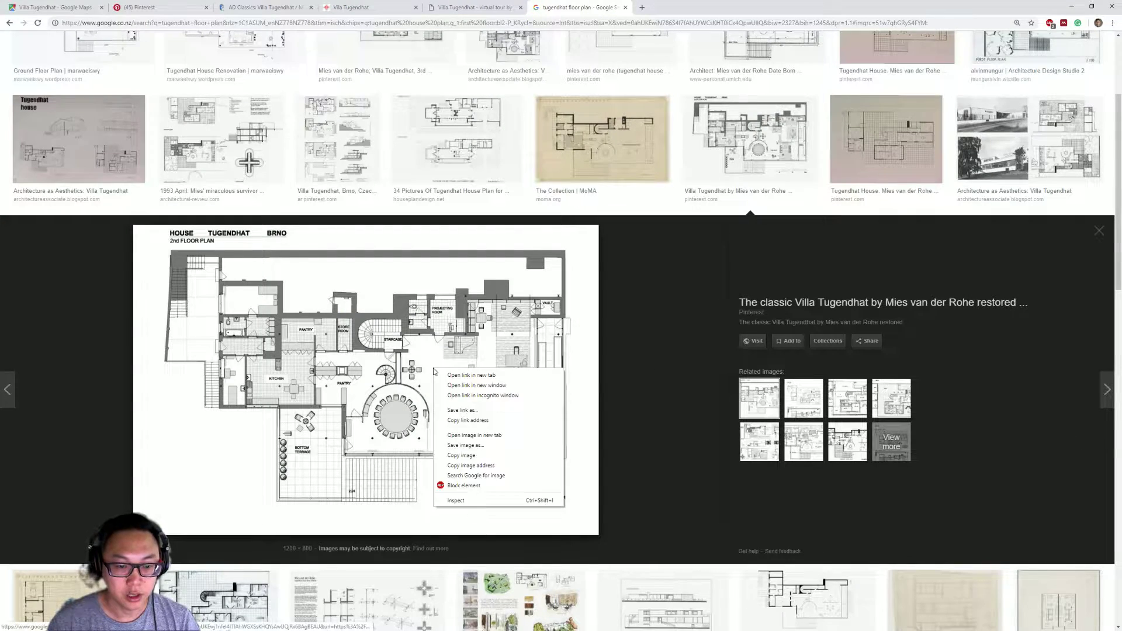
left_click(470, 456)
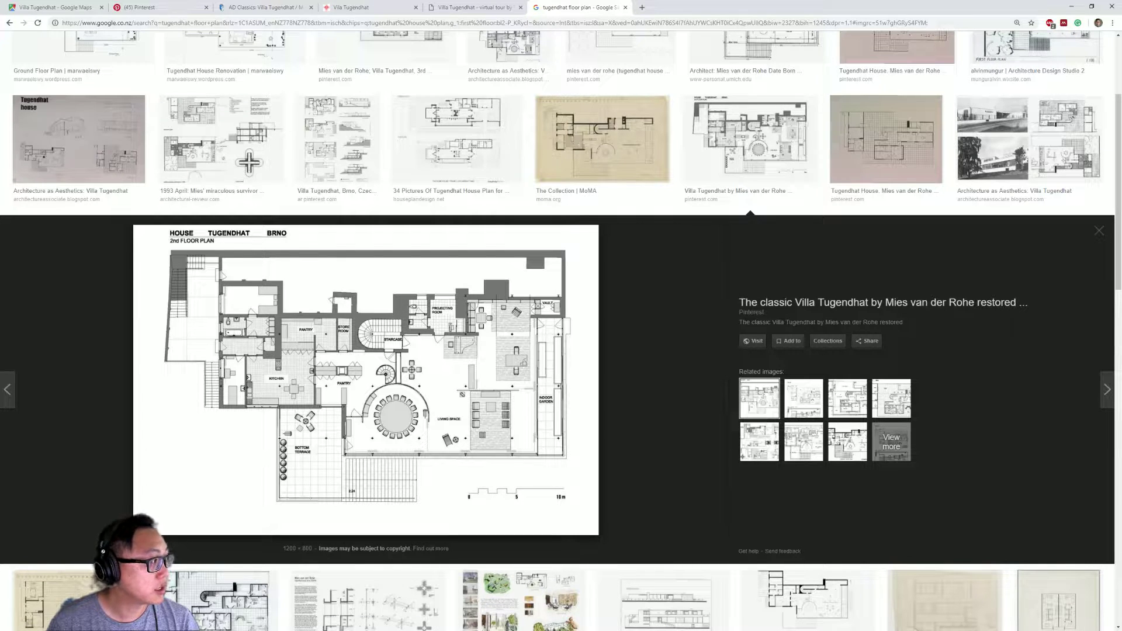
key("alt+Tab")
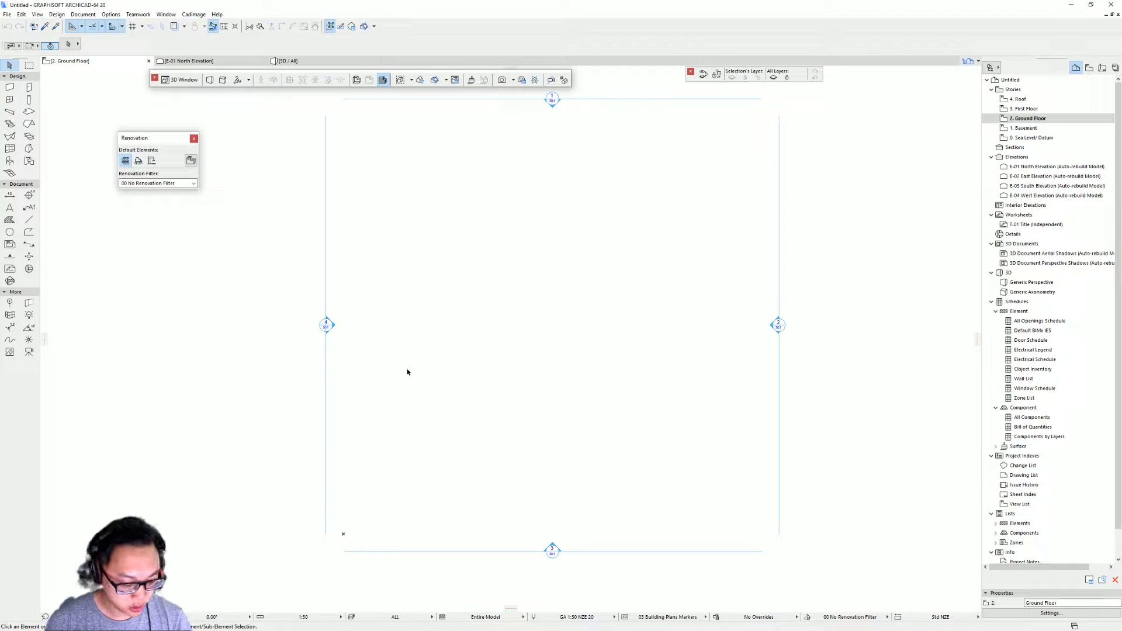
key("ctrl+v")
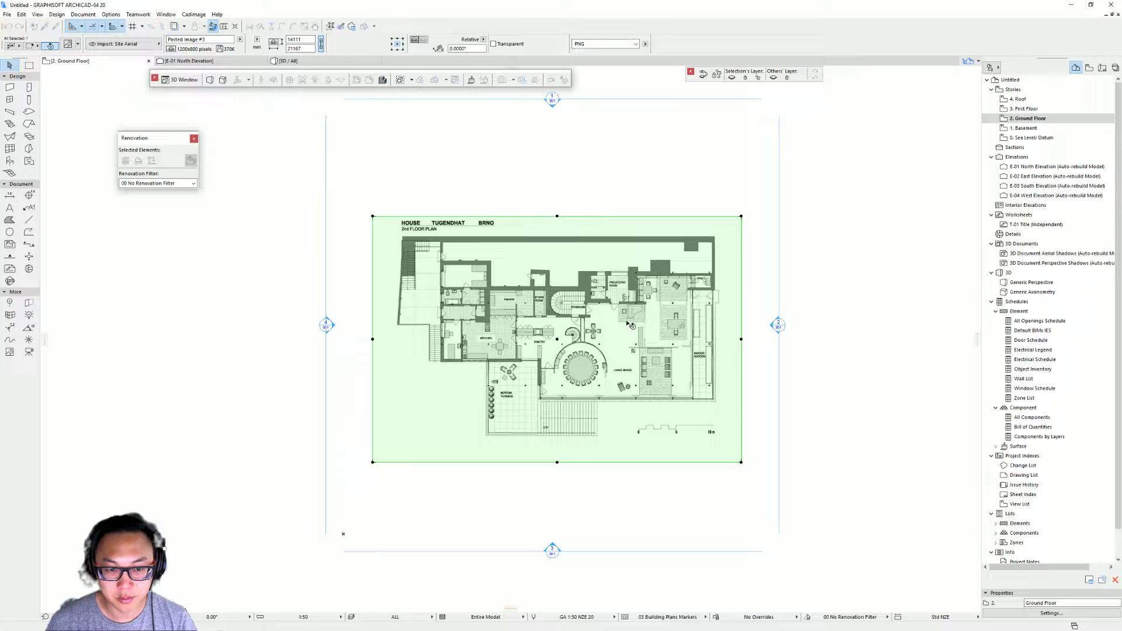
key("Delete")
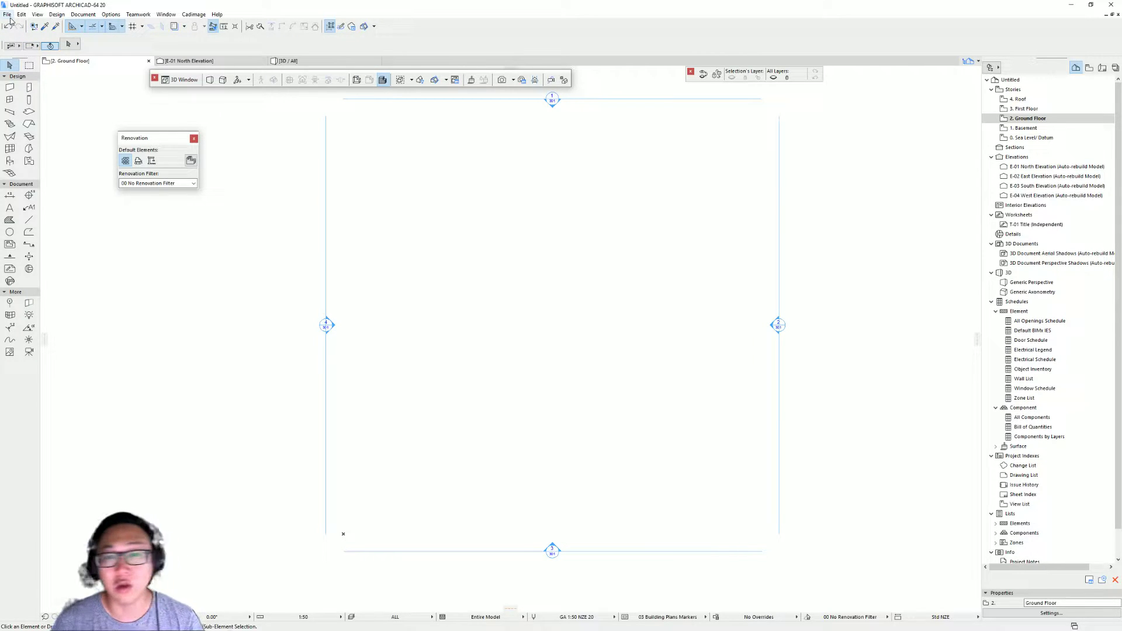
Step: Try placing the floor plan image from the MIES_Villa Tugendhat folder as an external drawing and delete it
left_click(7, 15)
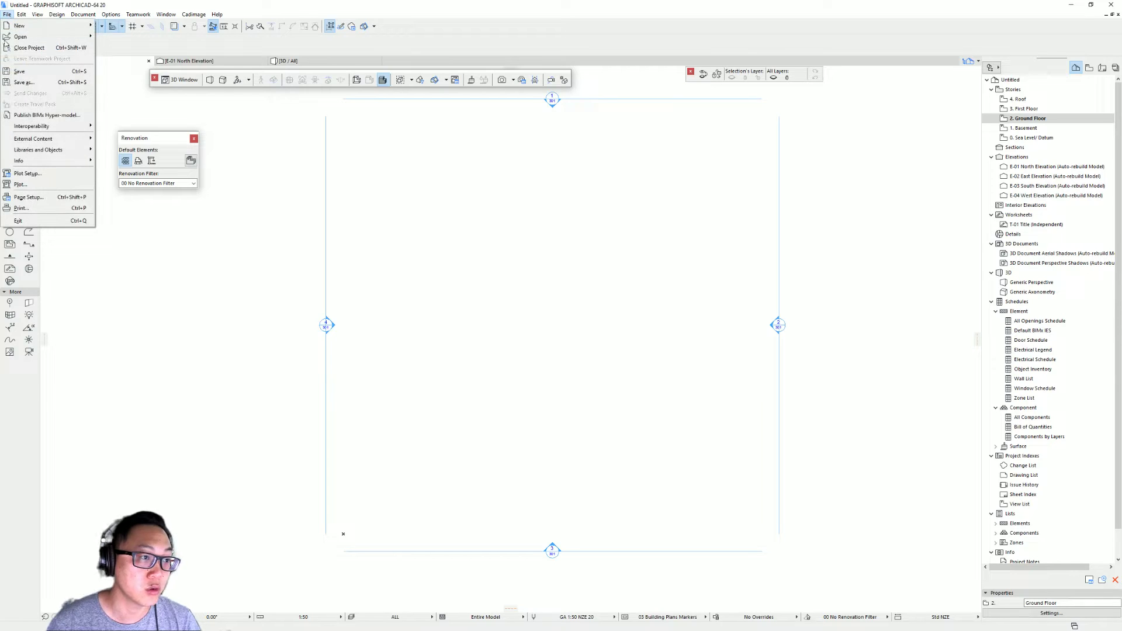
mouse_move(53, 139)
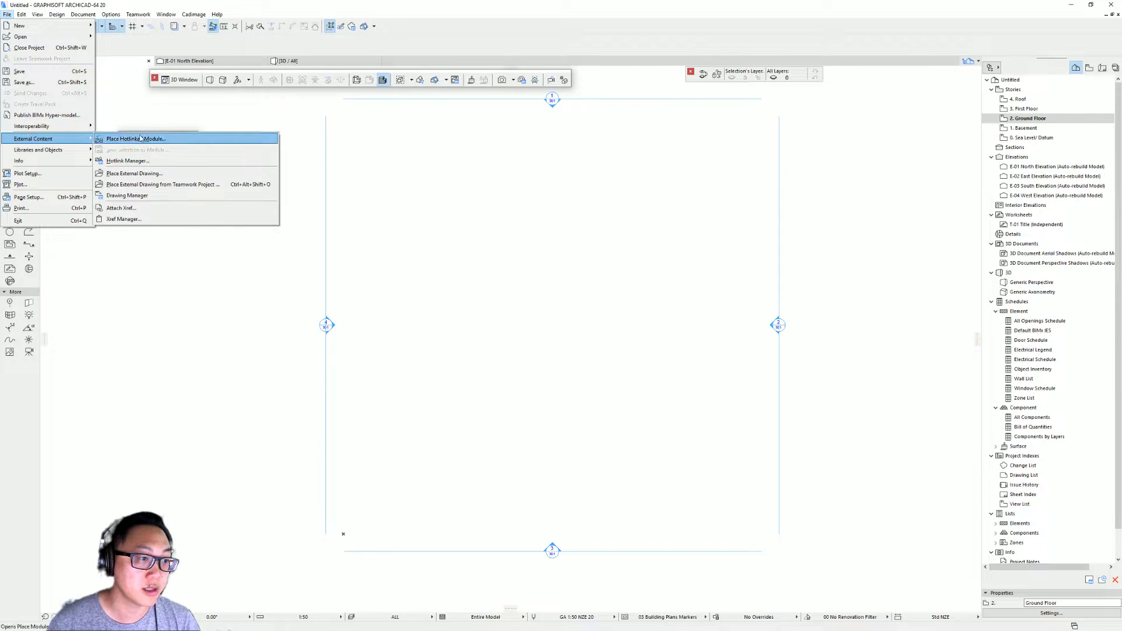
left_click(181, 174)
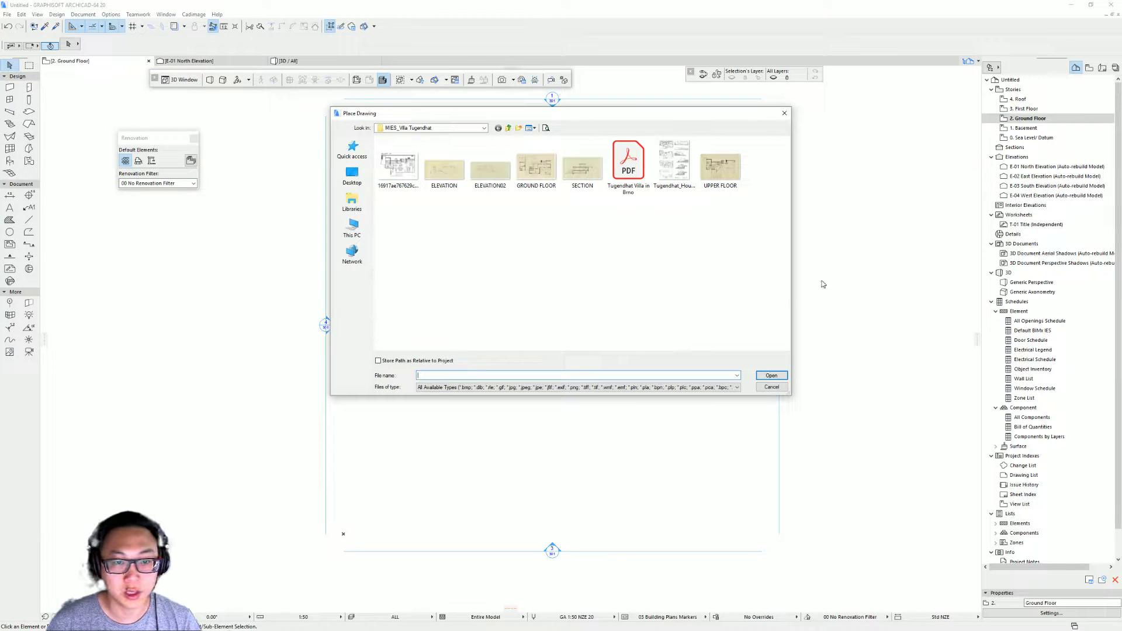
left_click(400, 170)
double_click(401, 168)
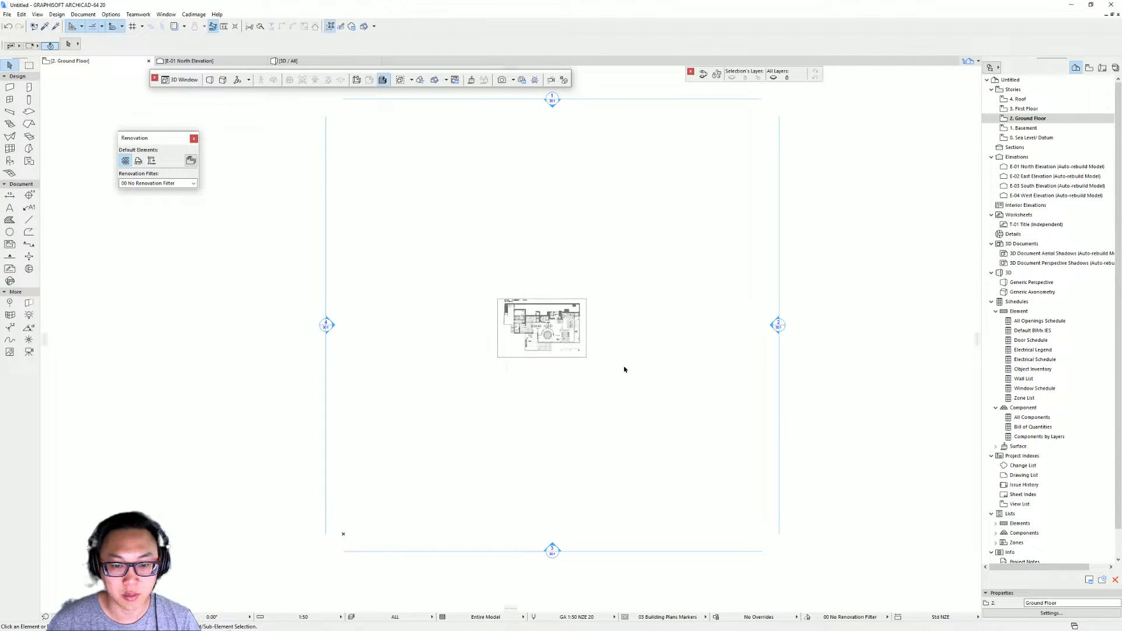
scroll(566, 357, "up", 5)
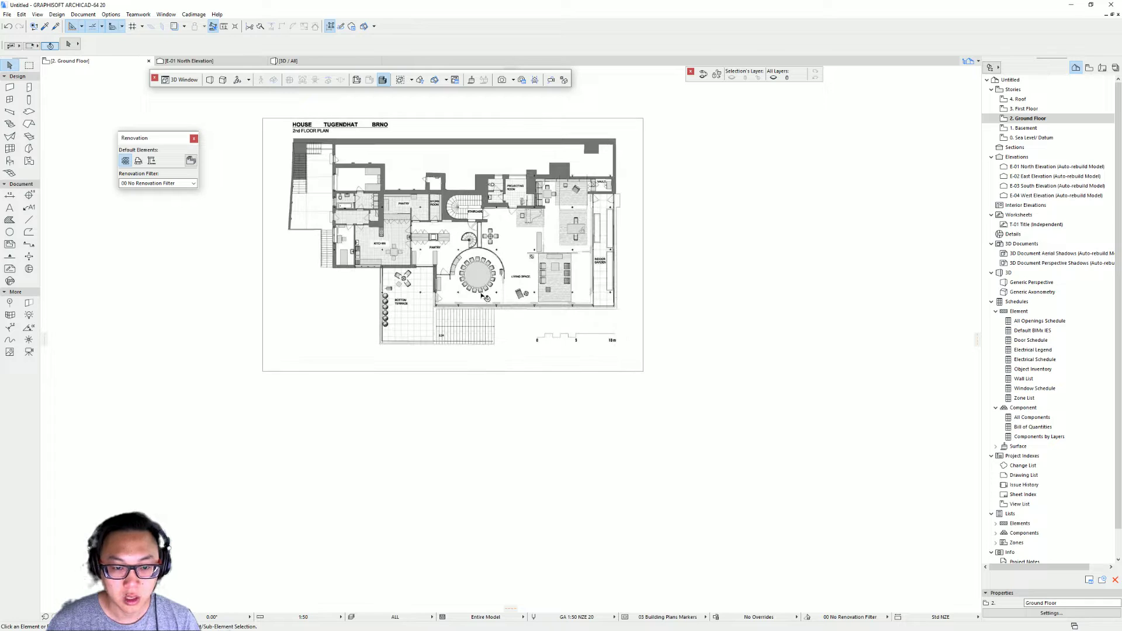
scroll(519, 295, "down", 5)
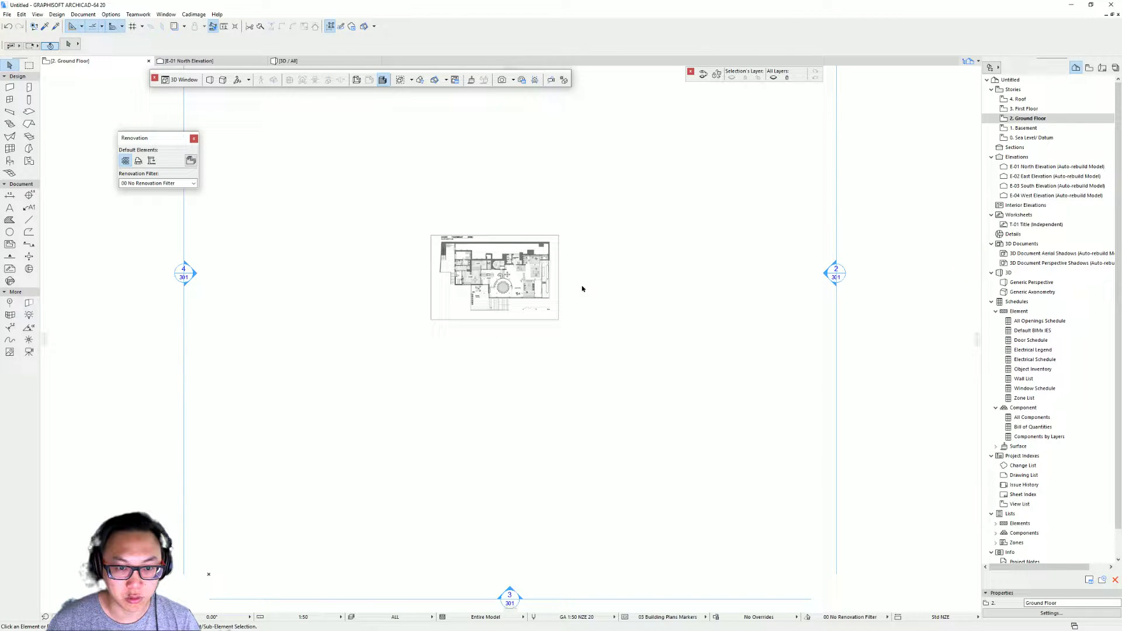
key("ctrl+a")
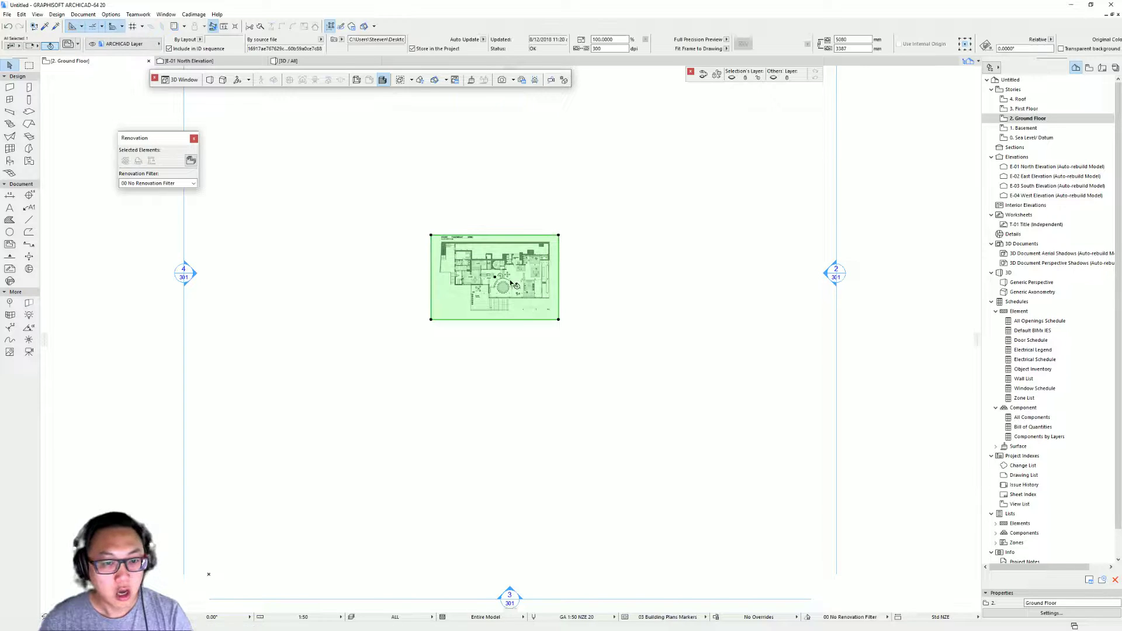
key("Delete")
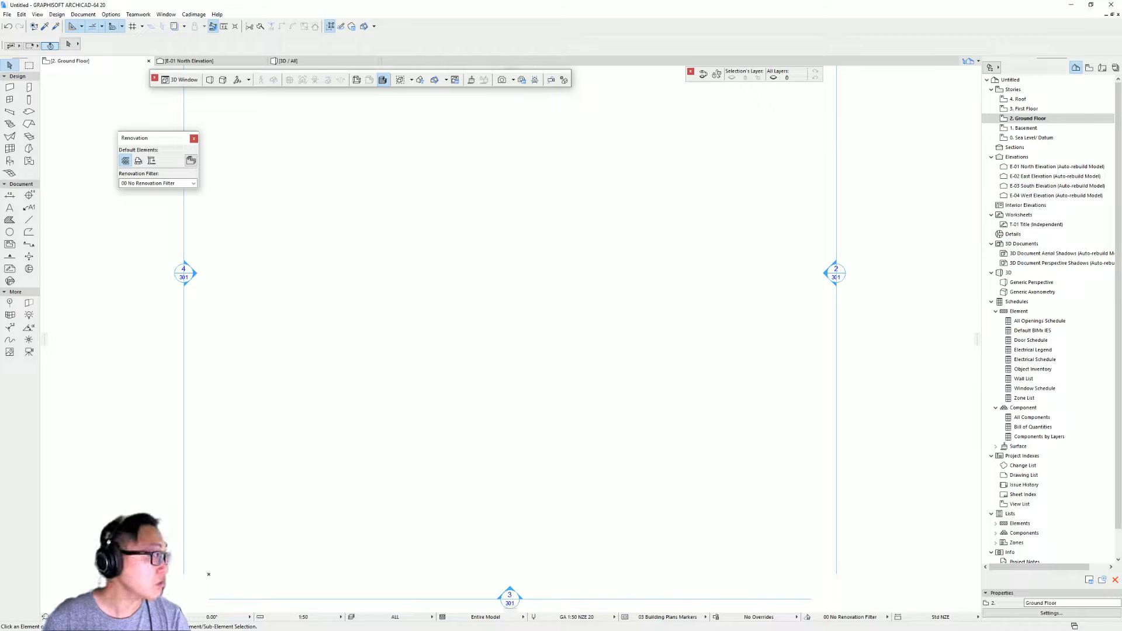
Step: Insert the 2nd floor plan image from the MIES_Villa Tugendhat folder window onto the Ground Floor plan and close the folder
key("alt+Tab")
left_click_drag(297, 151, 316, 138)
left_click_drag(127, 239, 577, 310)
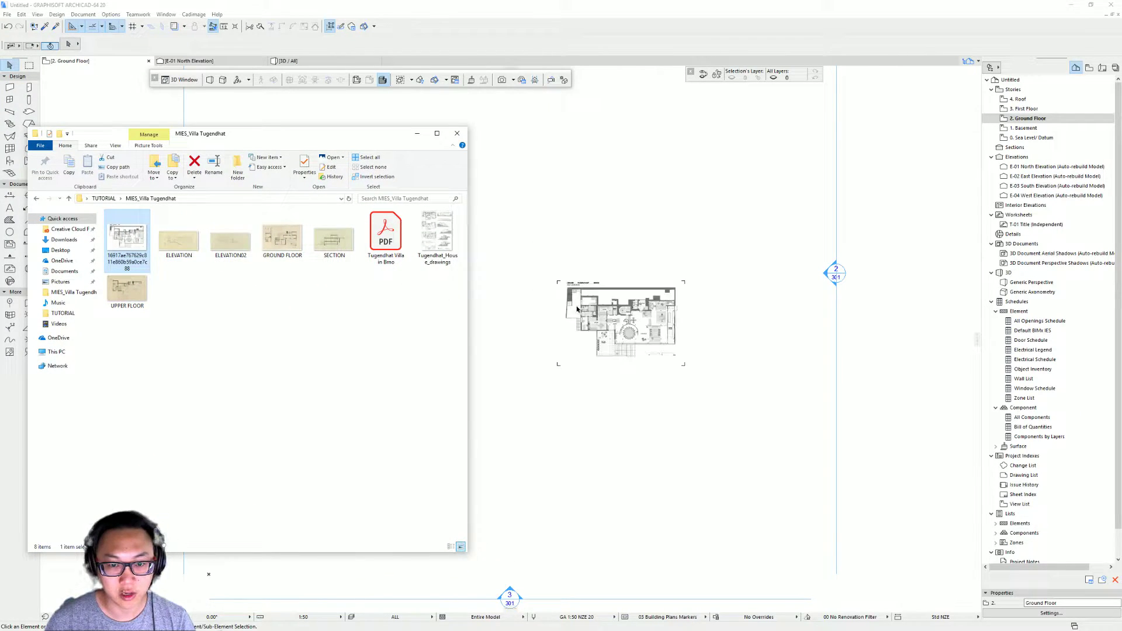
left_click(457, 133)
Step: Resize the floor plan image graphically along its scale bar from 0 to 10 m so that this distance becomes 10 m
scroll(647, 344, "up", 5)
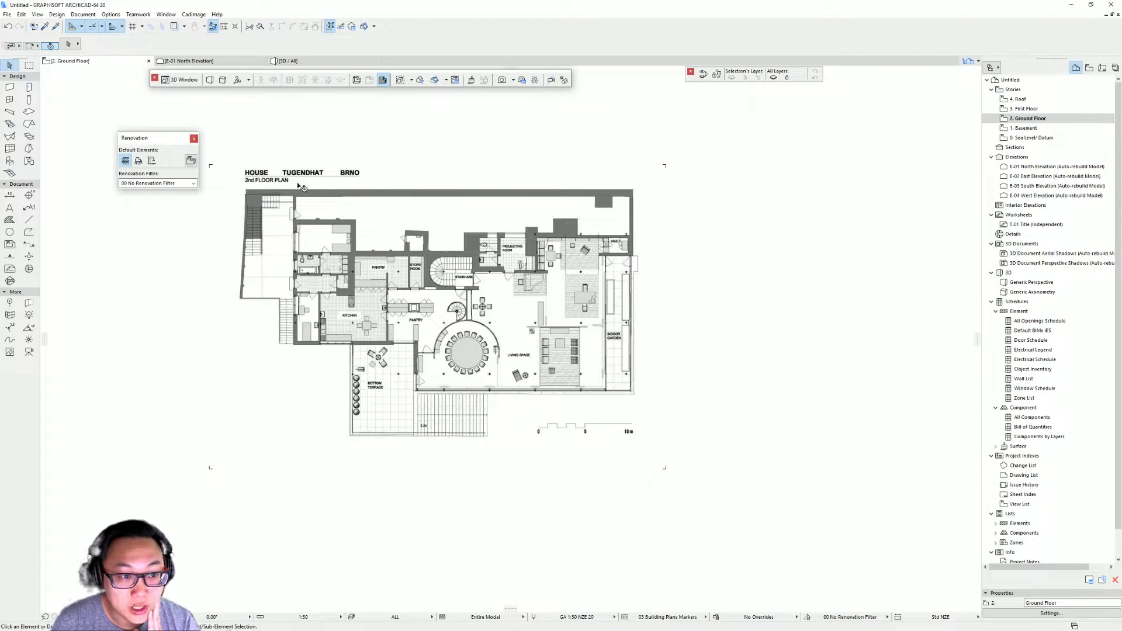
scroll(602, 449, "up", 3)
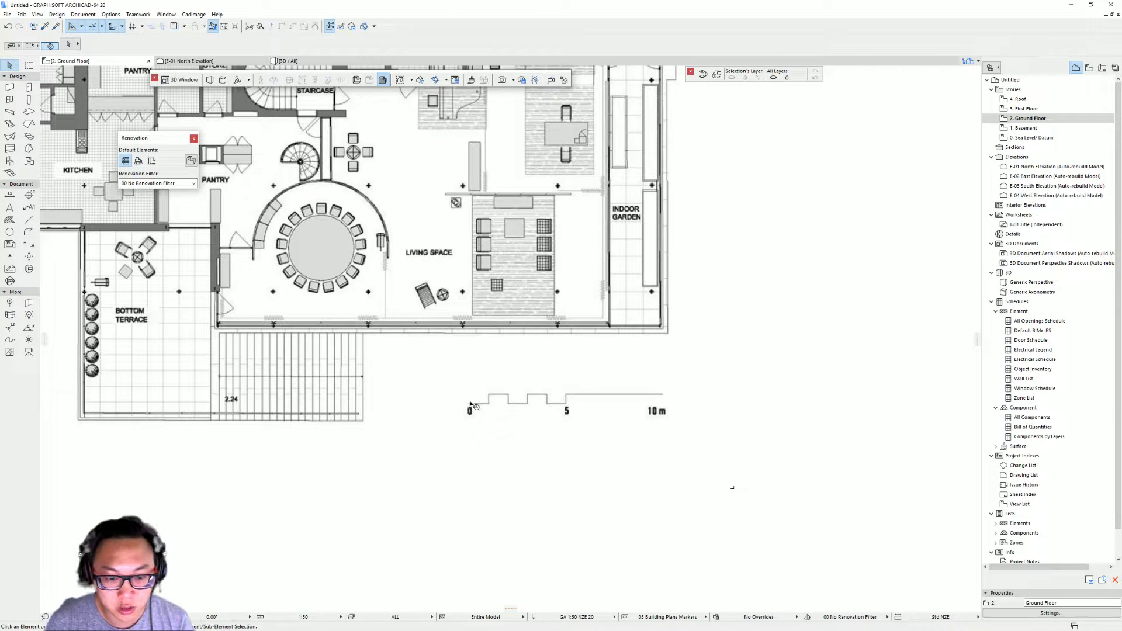
left_click(539, 389)
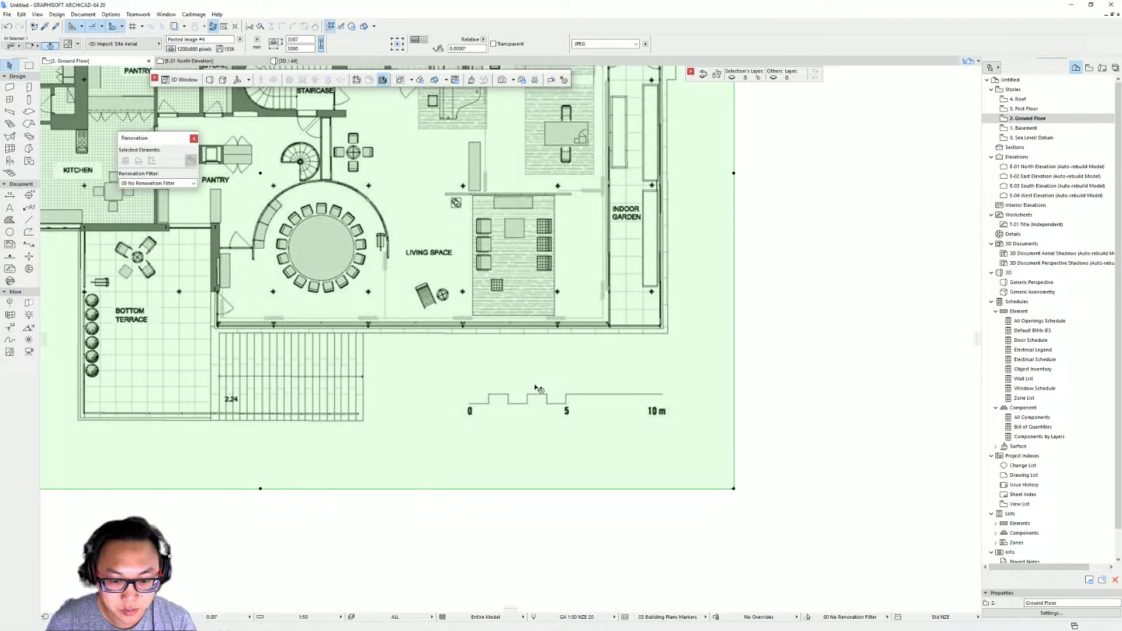
scroll(576, 377, "down", 1)
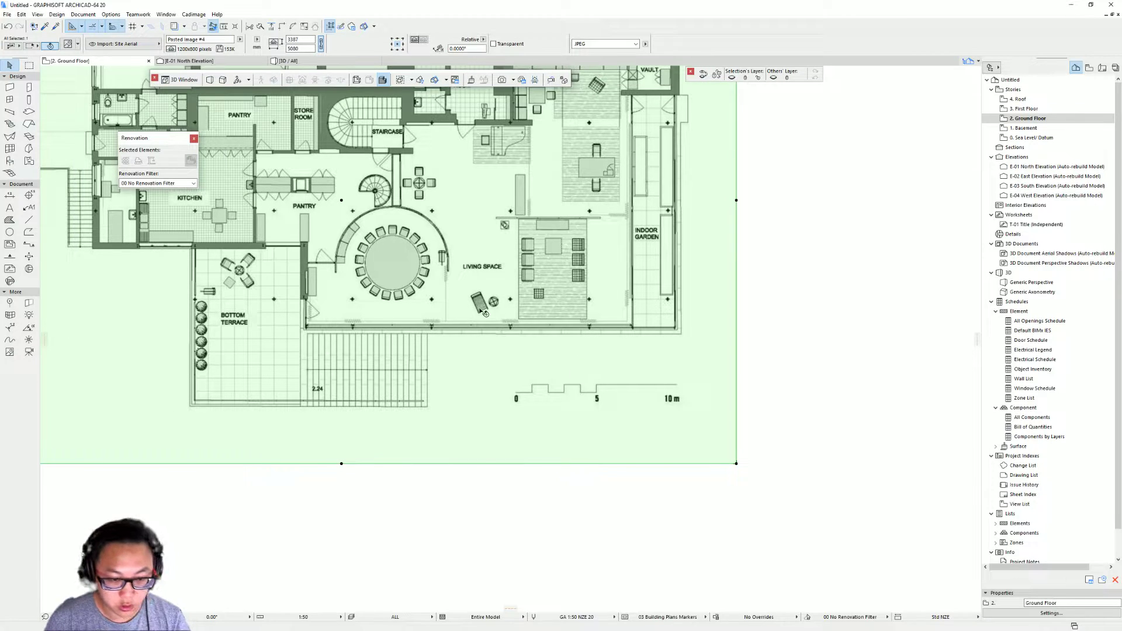
left_click_drag(483, 313, 498, 339)
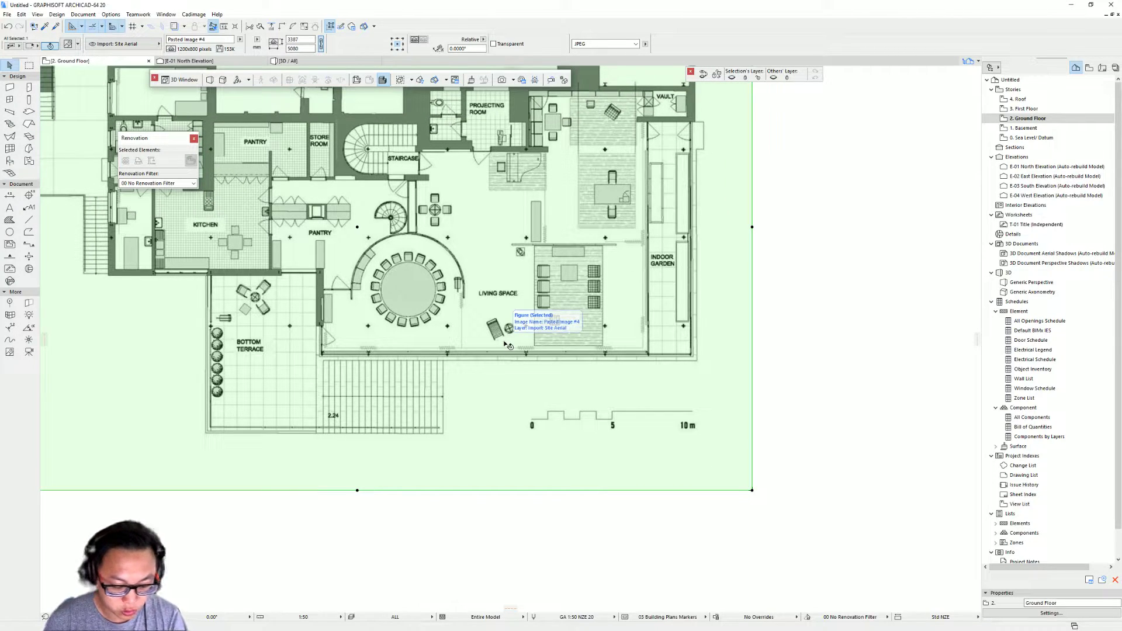
key("ctrl+k")
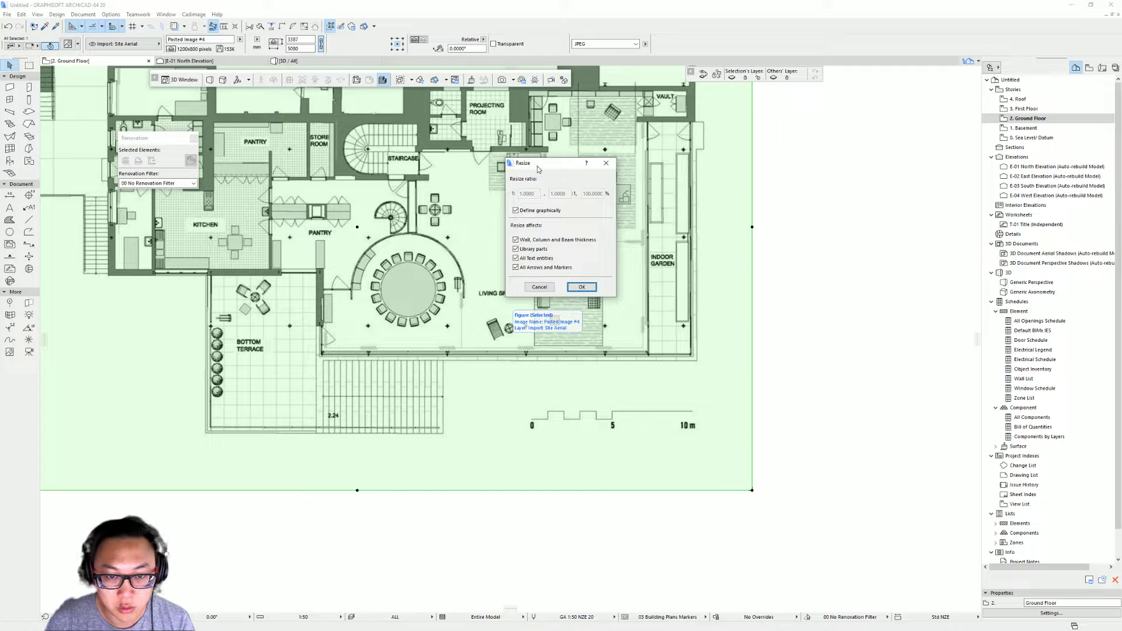
left_click(582, 287)
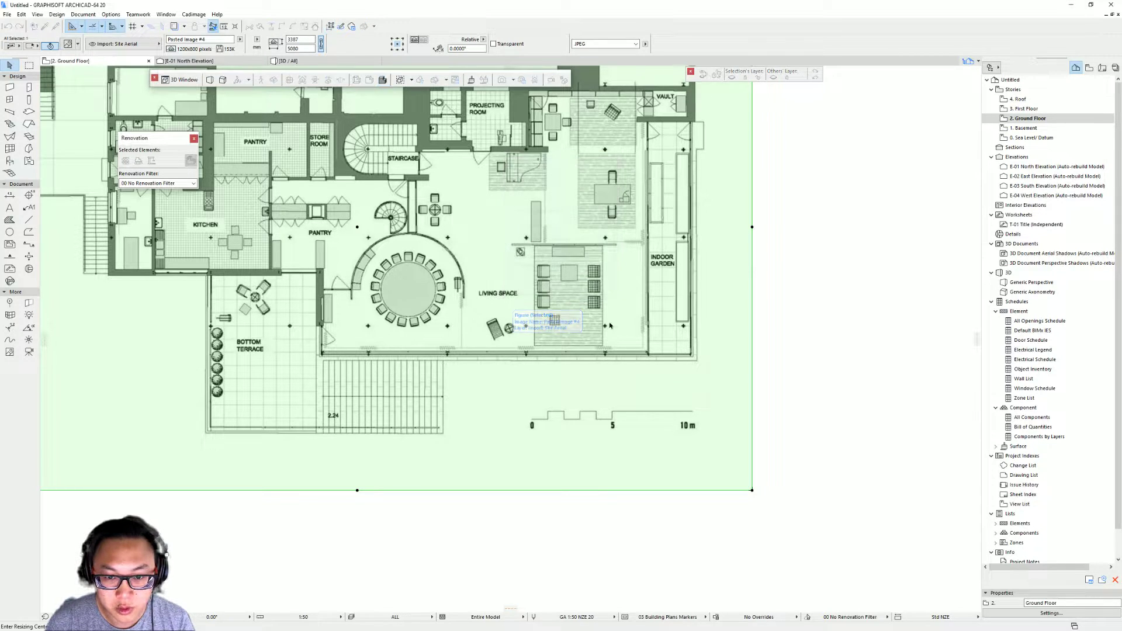
scroll(625, 476, "up", 2)
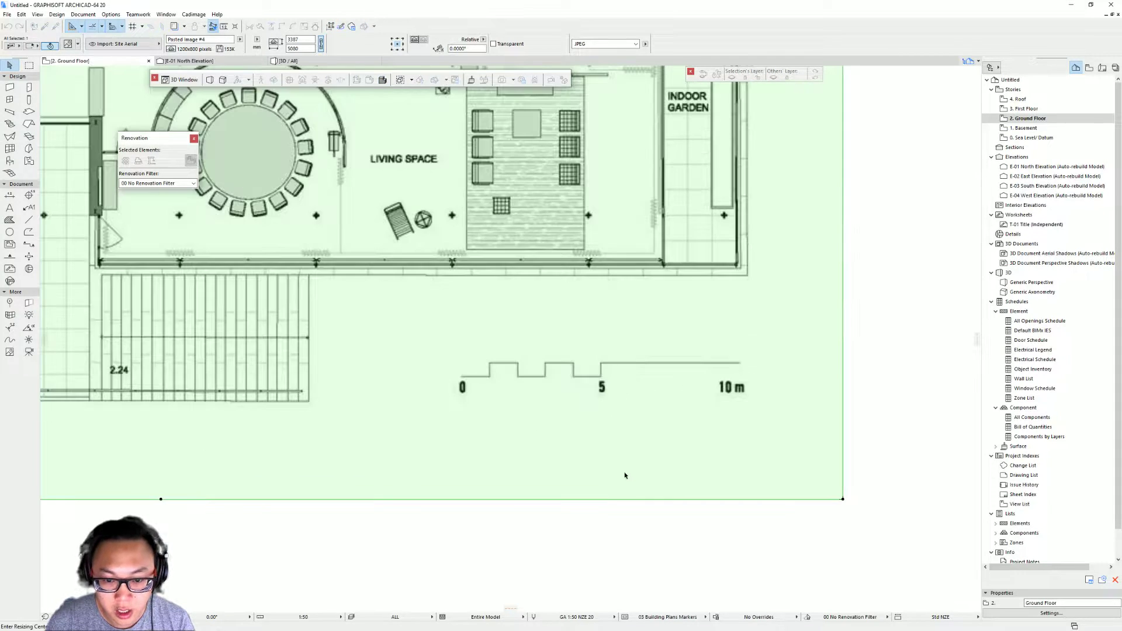
left_click(462, 377)
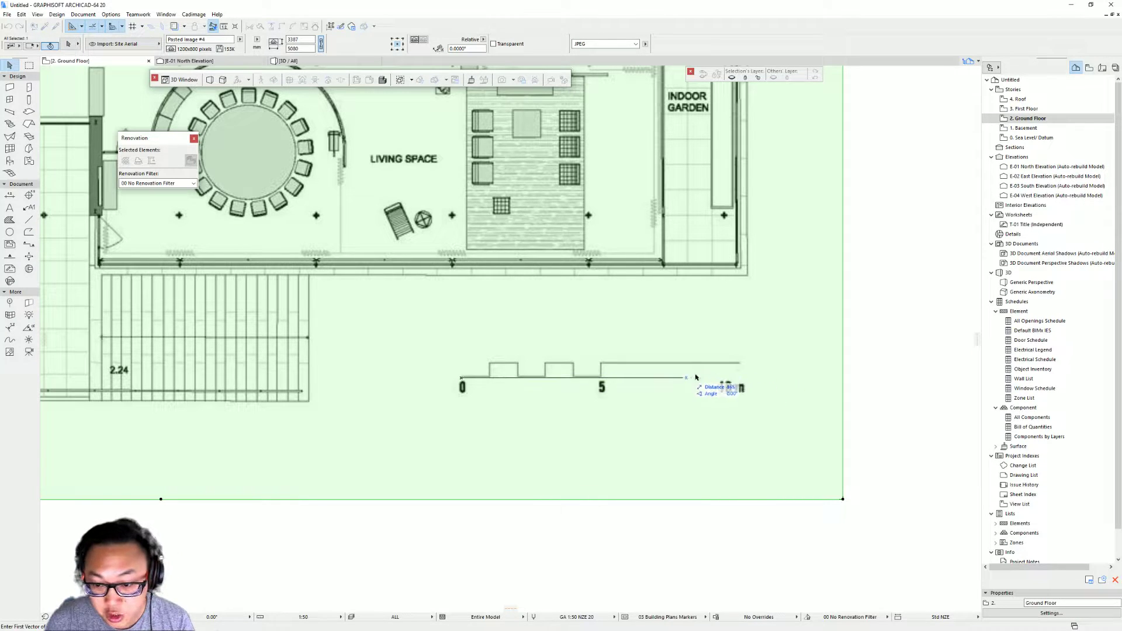
left_click(741, 366)
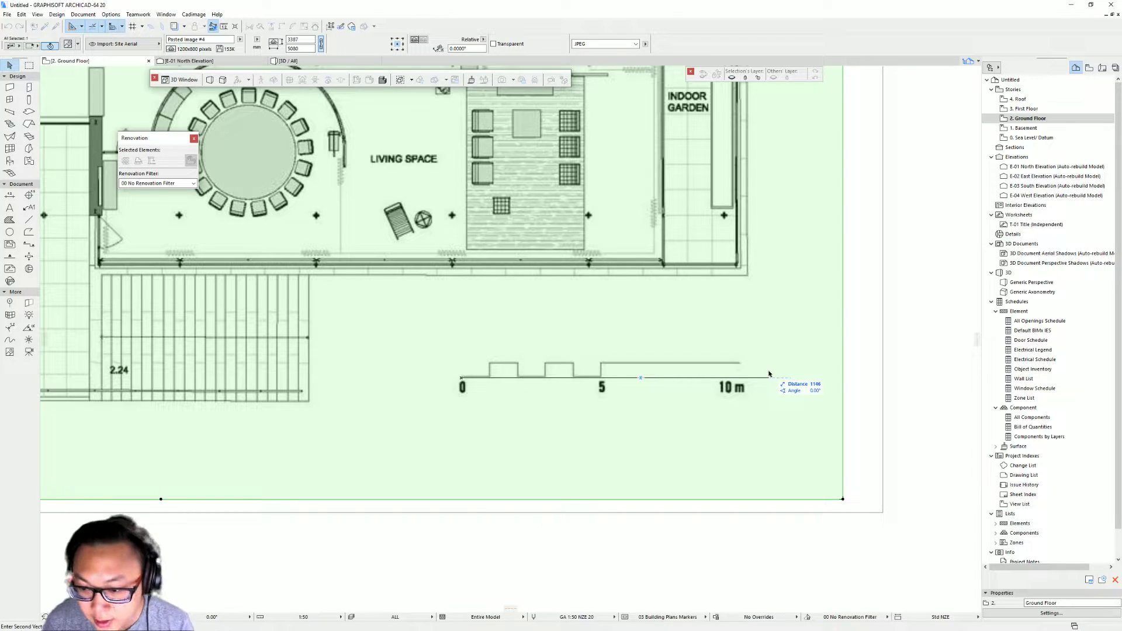
type("1000")
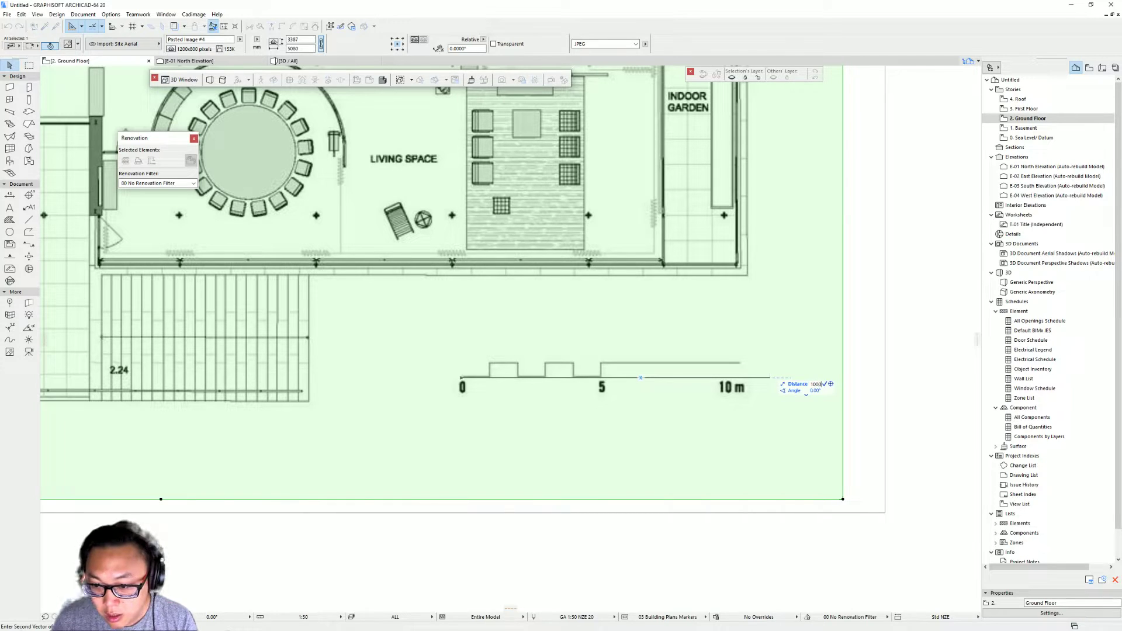
key("Return")
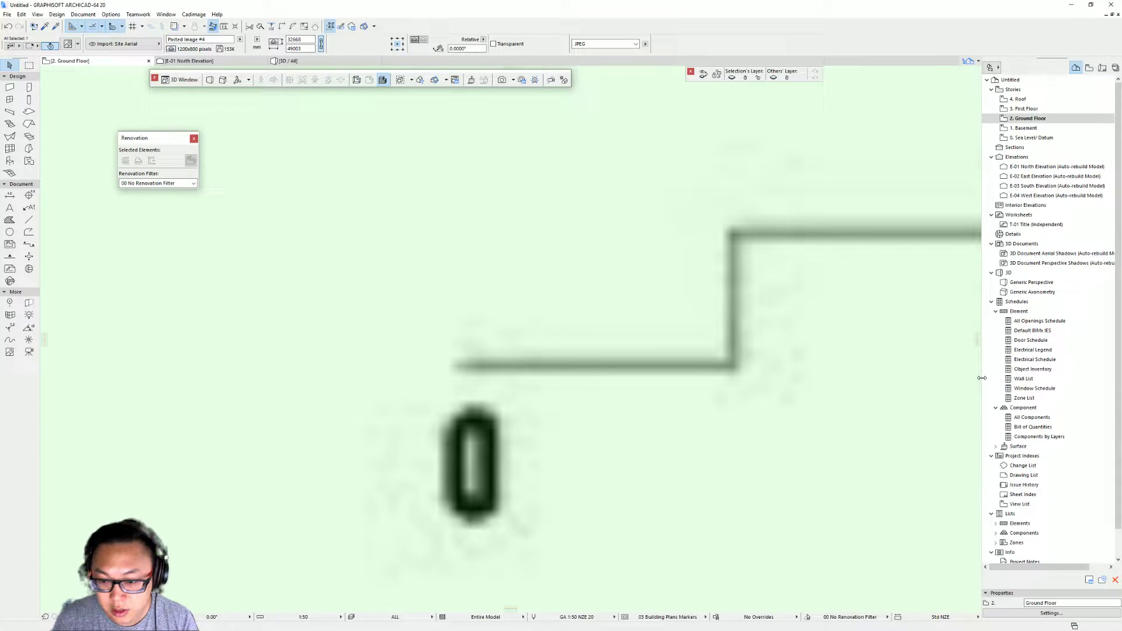
scroll(555, 309, "down", 10)
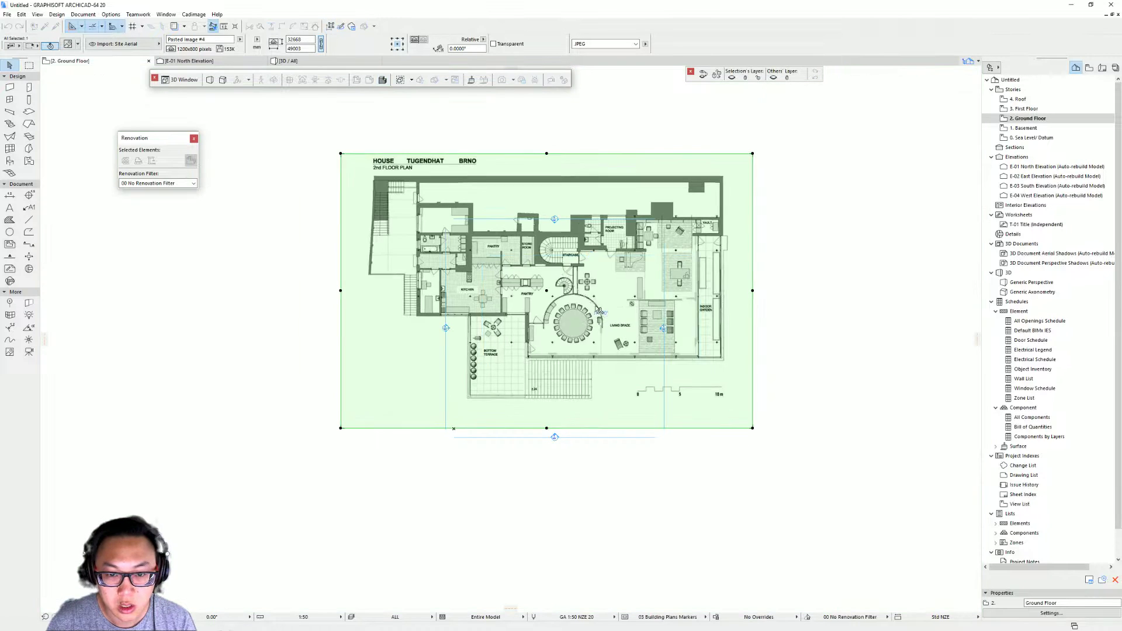
key("Escape")
Step: Hide the layer of the elevation markers on the Ground Floor plan, using the selected North Elevation marker
scroll(555, 308, "up", 1)
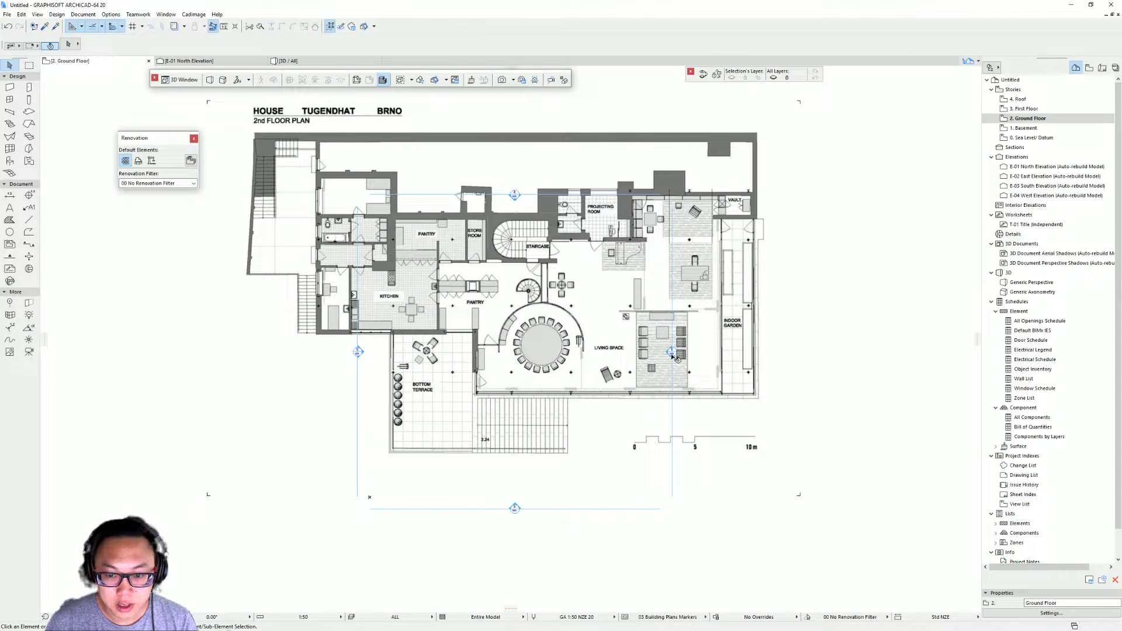
left_click(668, 352)
scroll(739, 371, "down", 2)
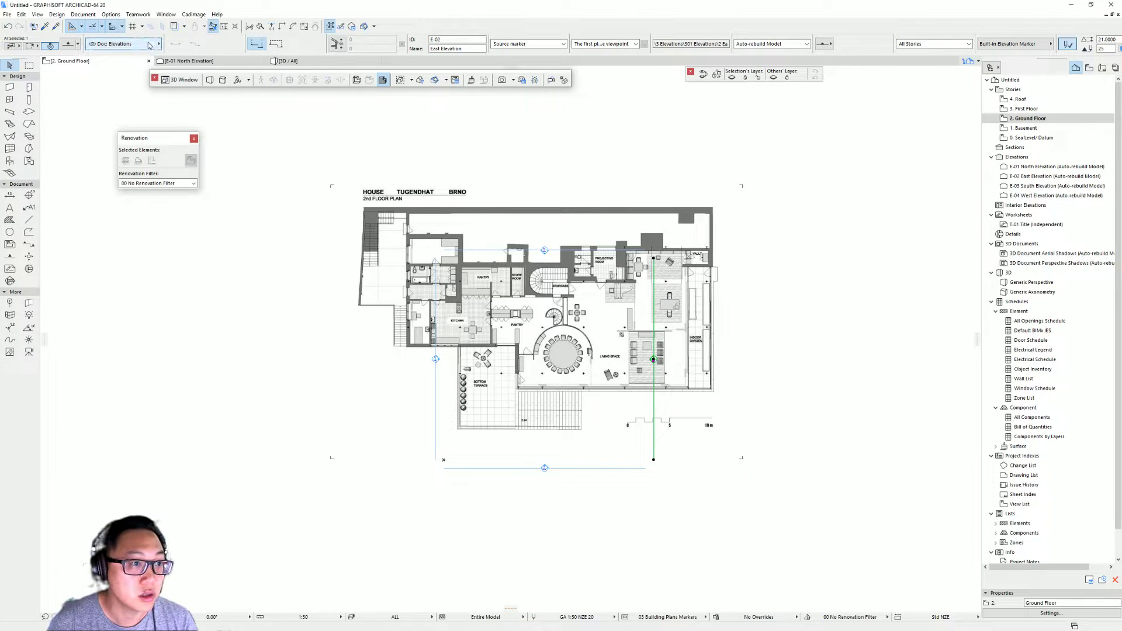
left_click(546, 252)
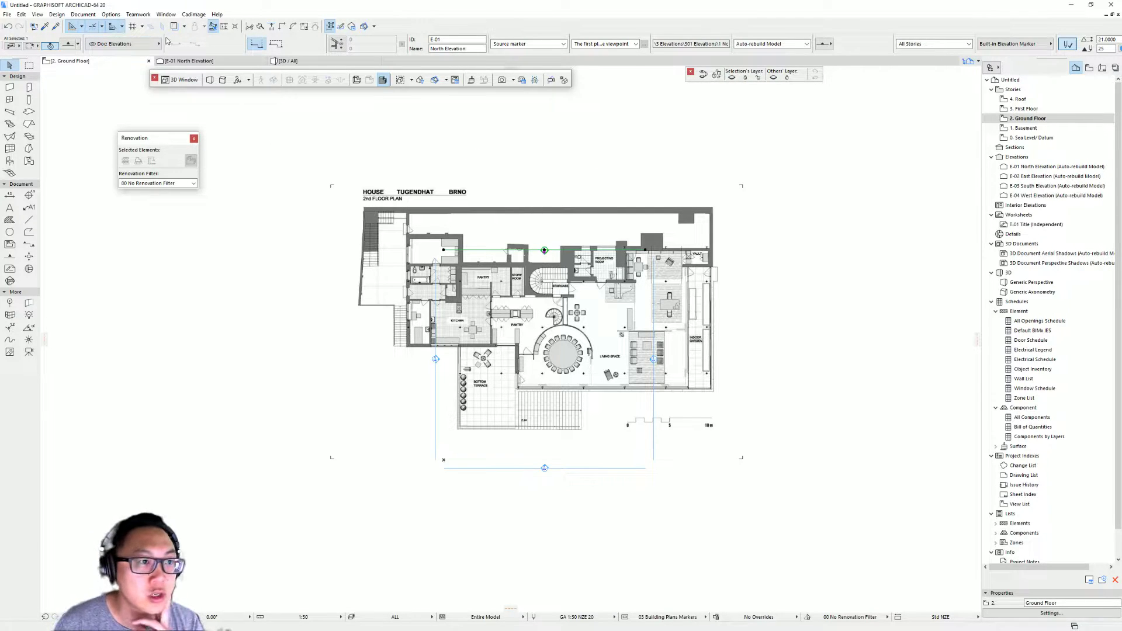
left_click(166, 15)
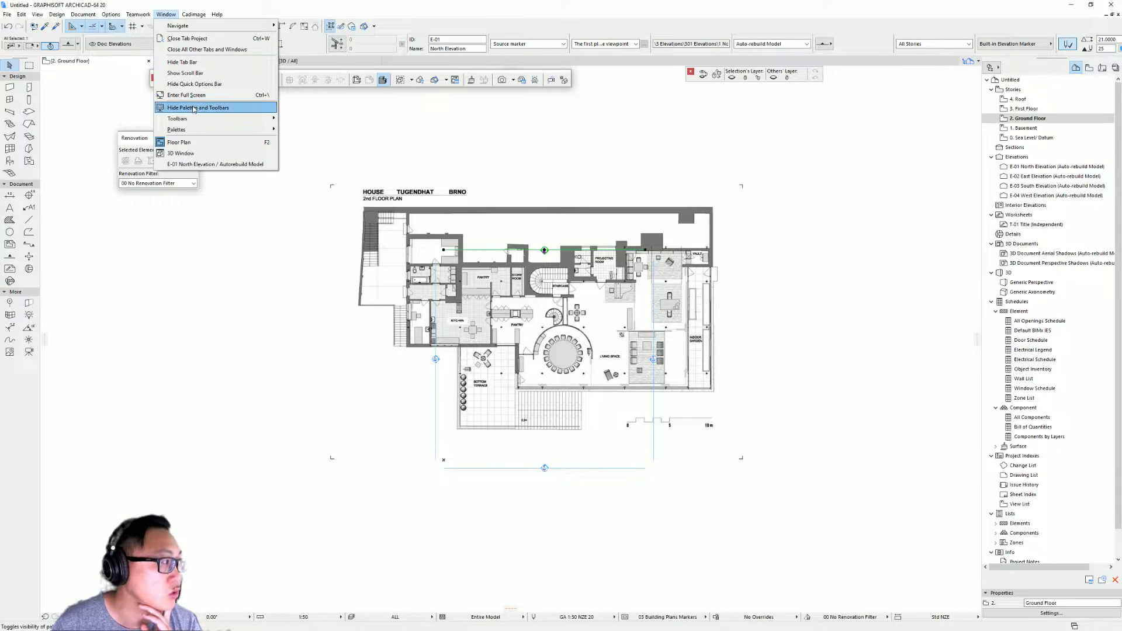
mouse_move(224, 119)
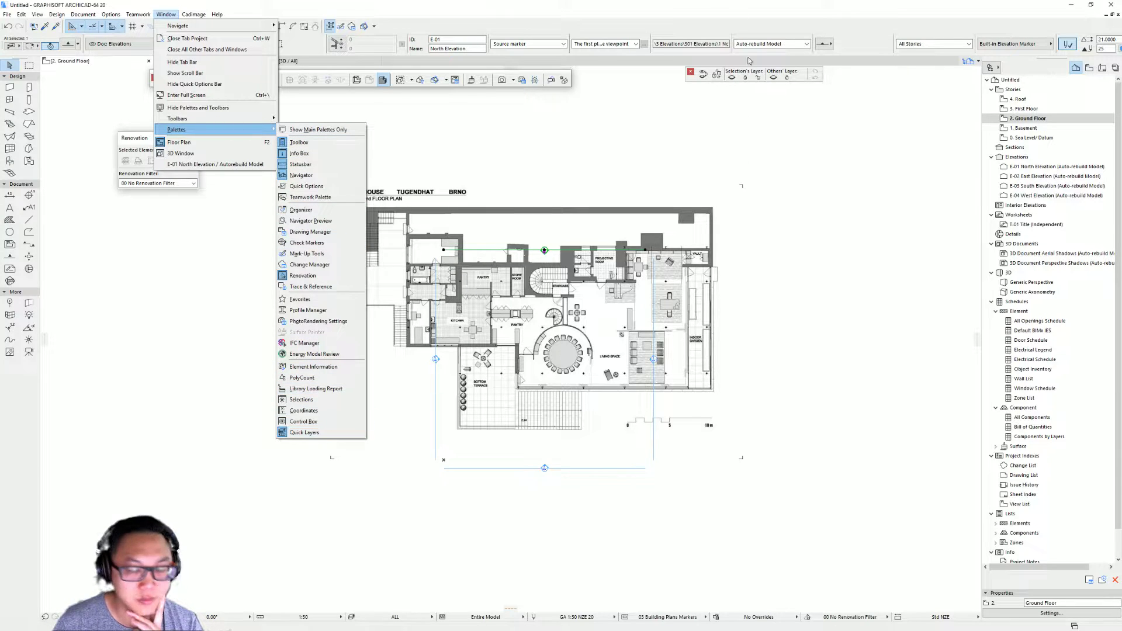
left_click(746, 8)
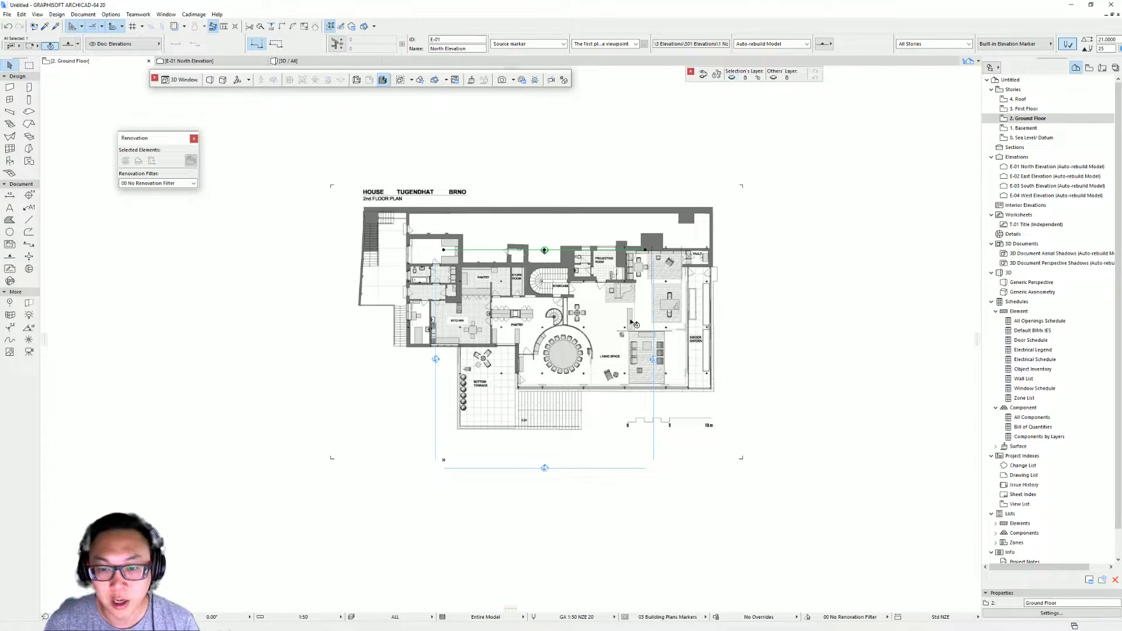
scroll(635, 319, "up", 2)
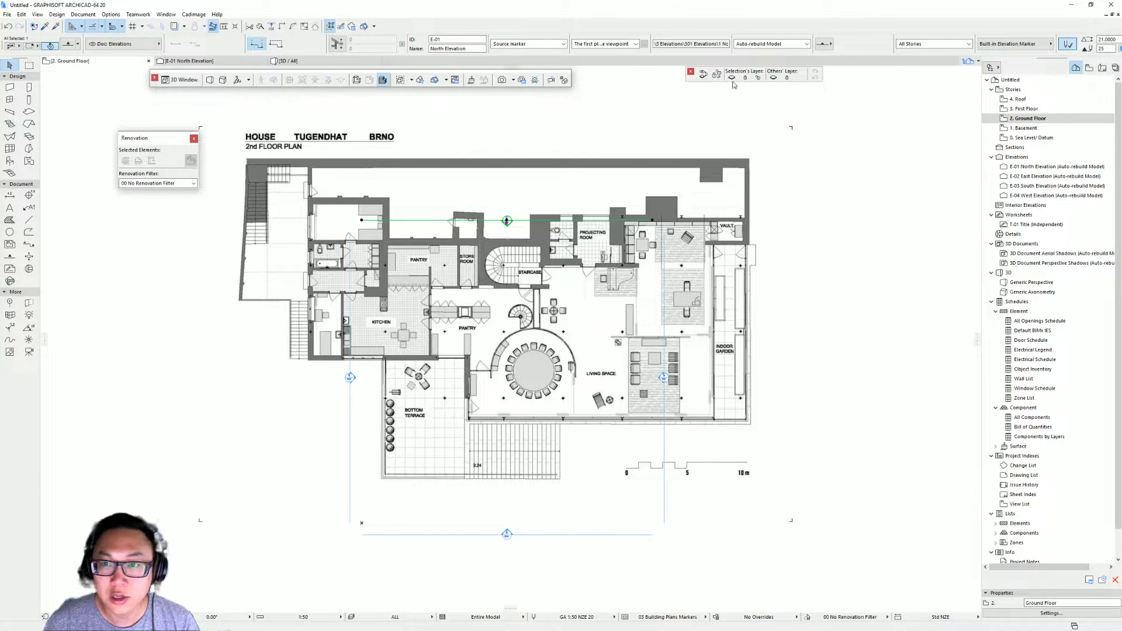
key("Escape")
Step: Examine the room and wall layout of the reference floor plan image on the Ground Floor
middle_click_drag(666, 279, 680, 351)
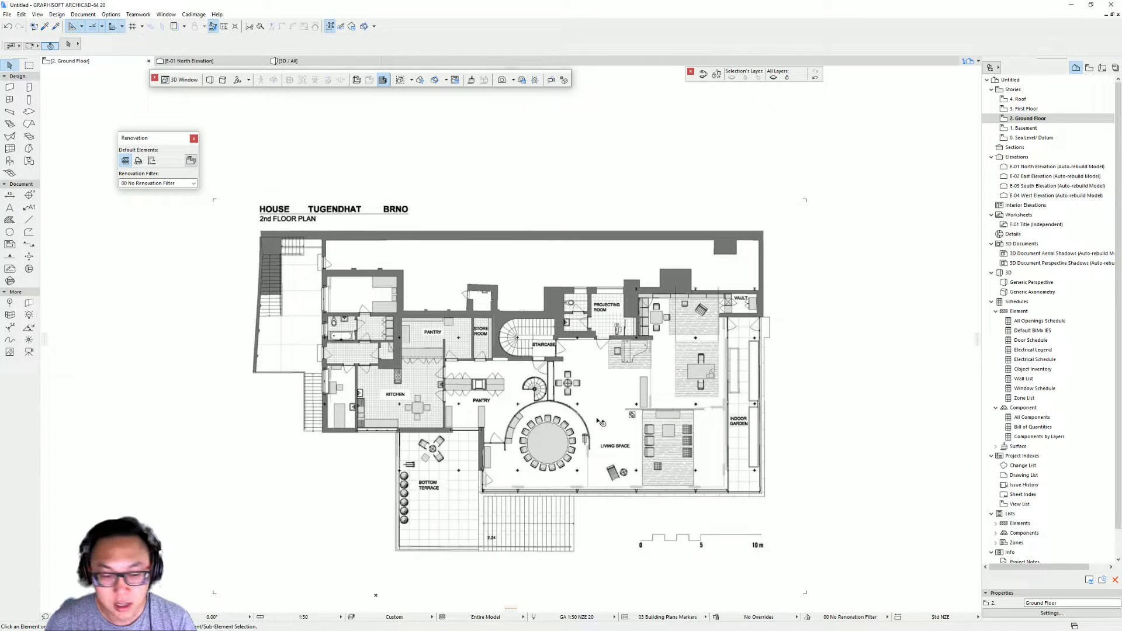
middle_click_drag(686, 392, 630, 321)
middle_click_drag(575, 371, 597, 395)
middle_click_drag(577, 339, 588, 341)
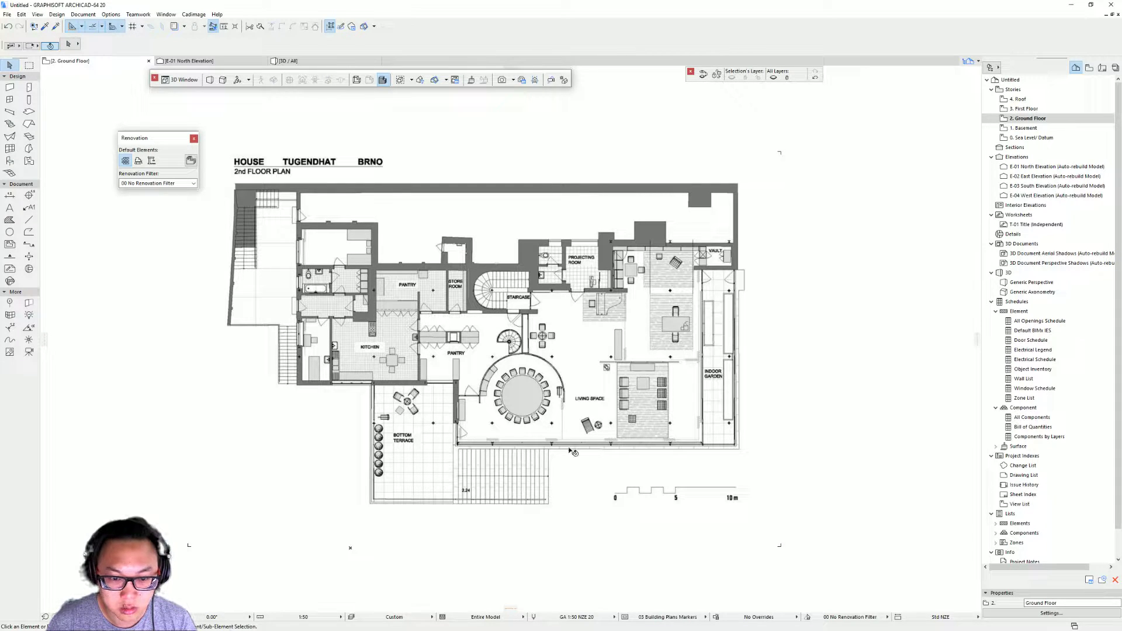
scroll(544, 430, "up", 1)
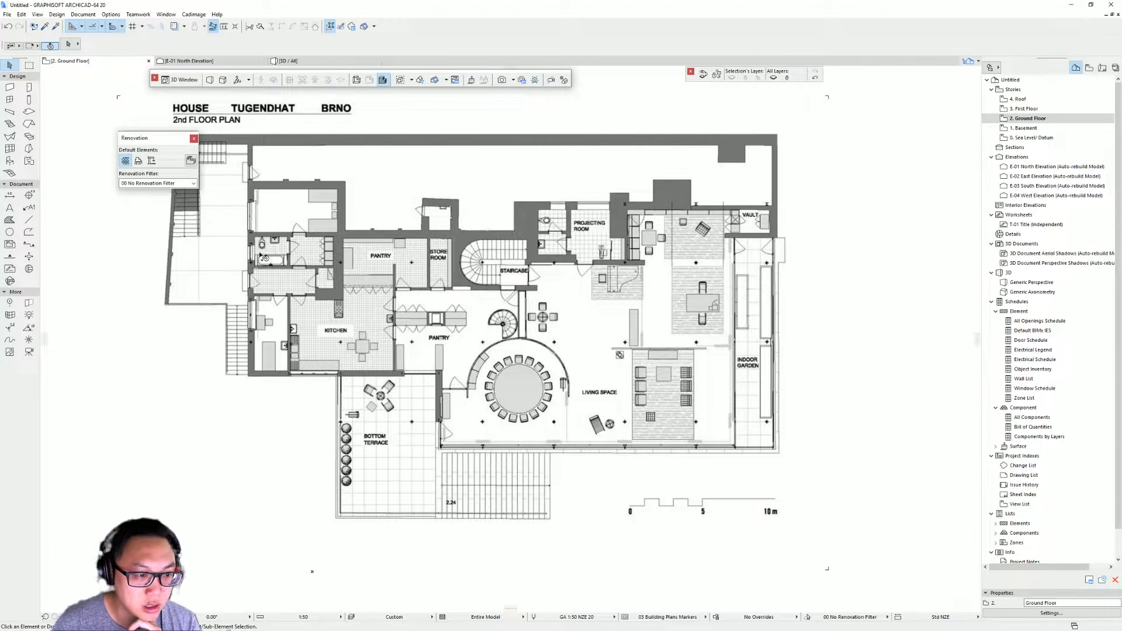
left_click(237, 236)
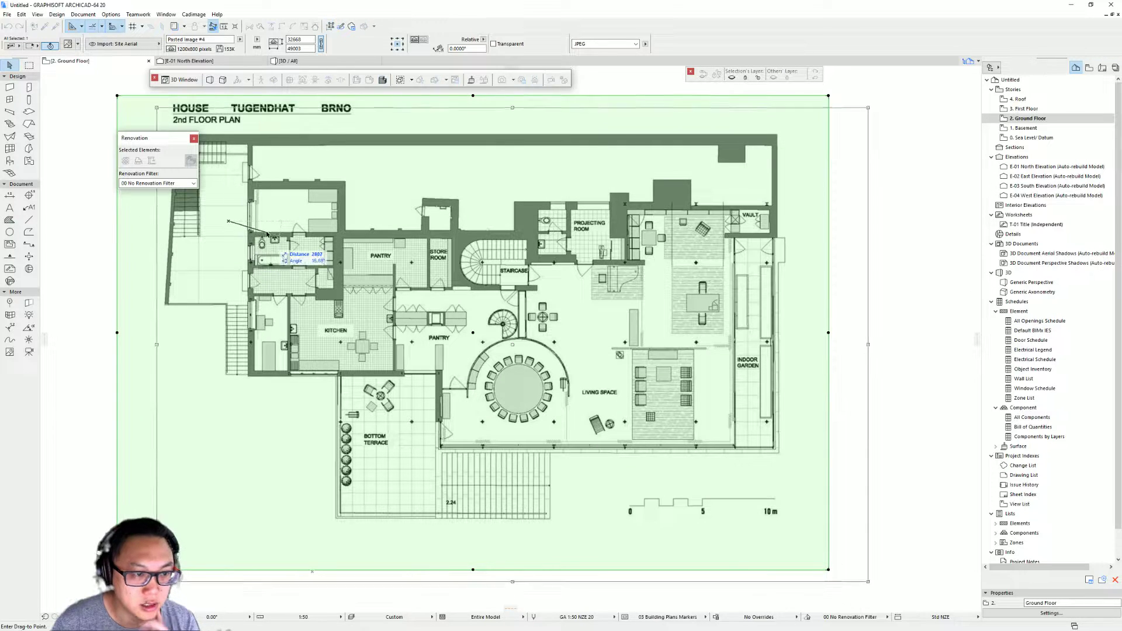
key("Escape")
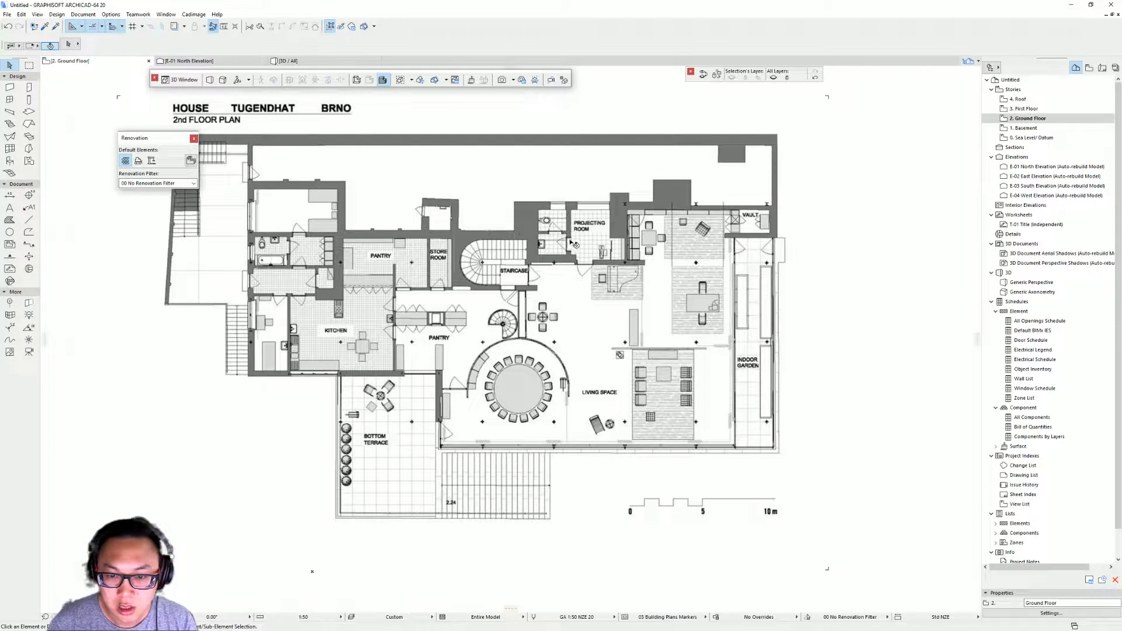
scroll(510, 291, "down", 2)
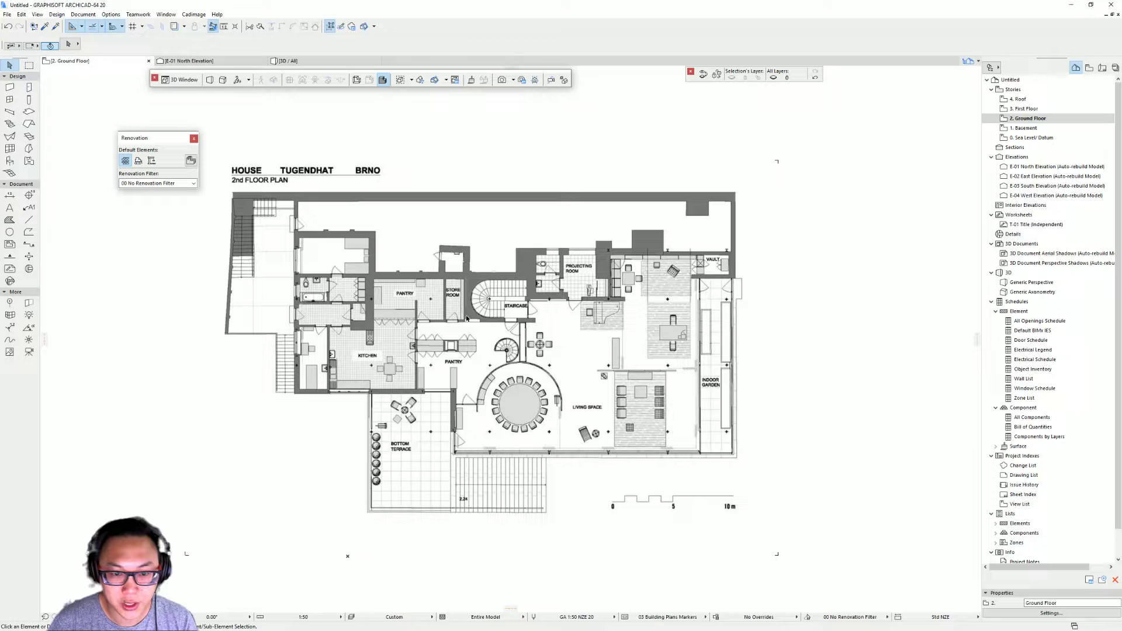
scroll(467, 317, "up", 2)
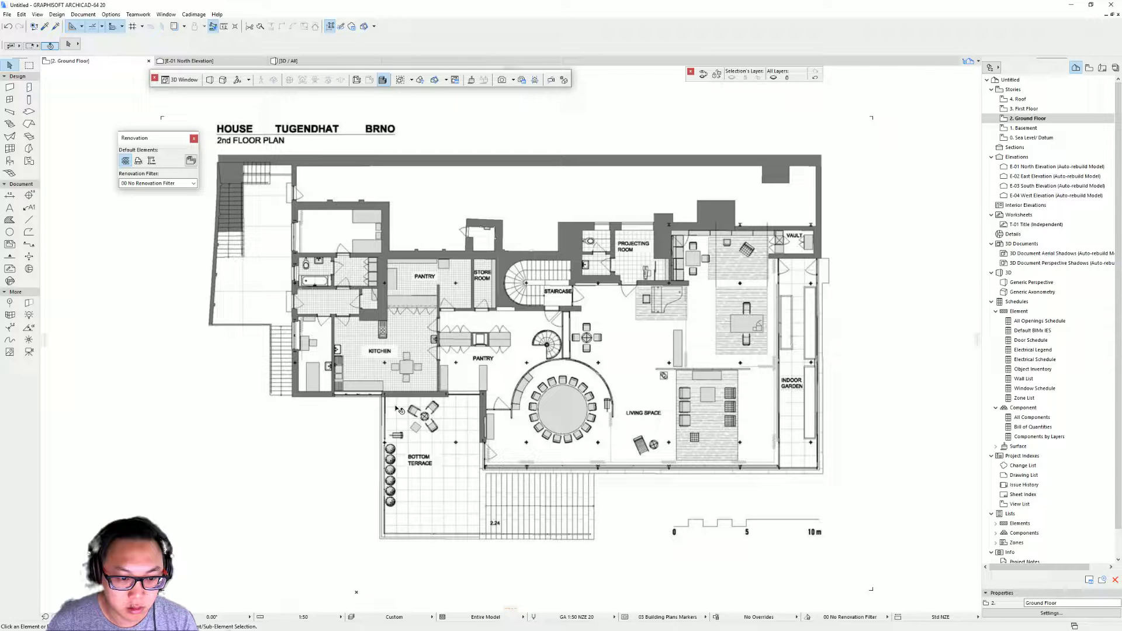
Step: Set the Slab tool's default structure to basic with the structural concrete building material
left_click(31, 113)
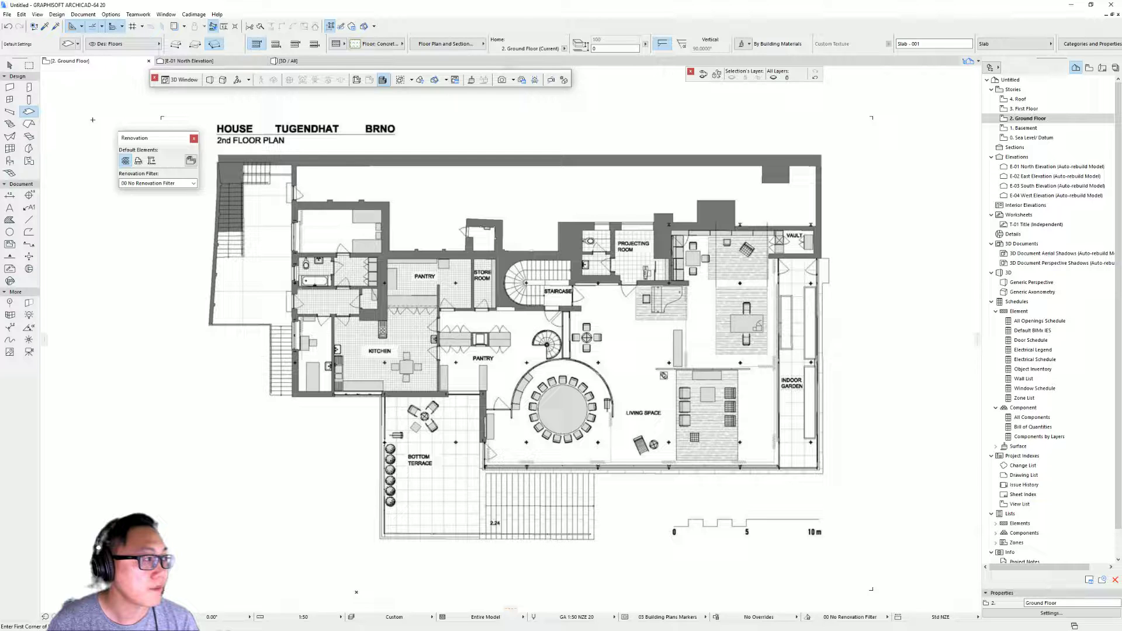
left_click(343, 45)
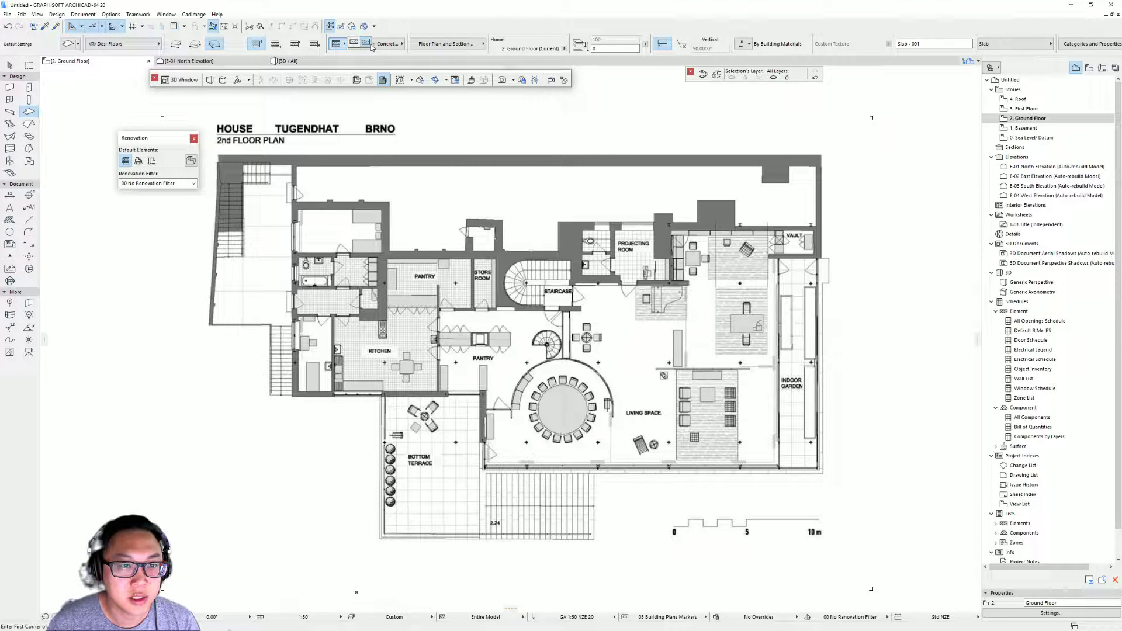
left_click(368, 45)
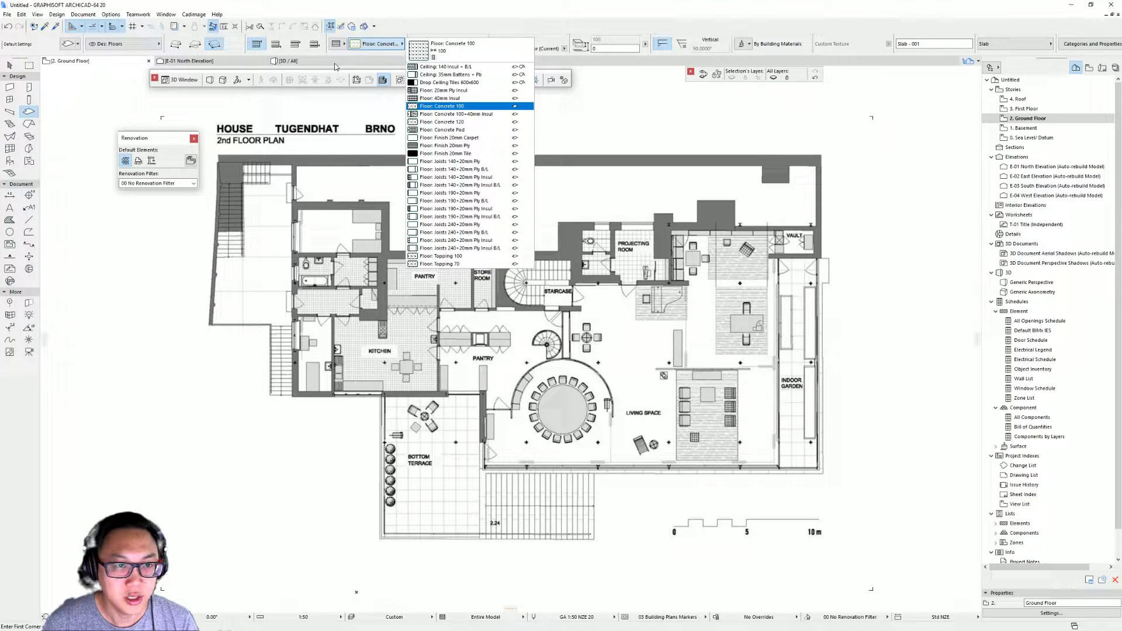
left_click(433, 57)
left_click(459, 128)
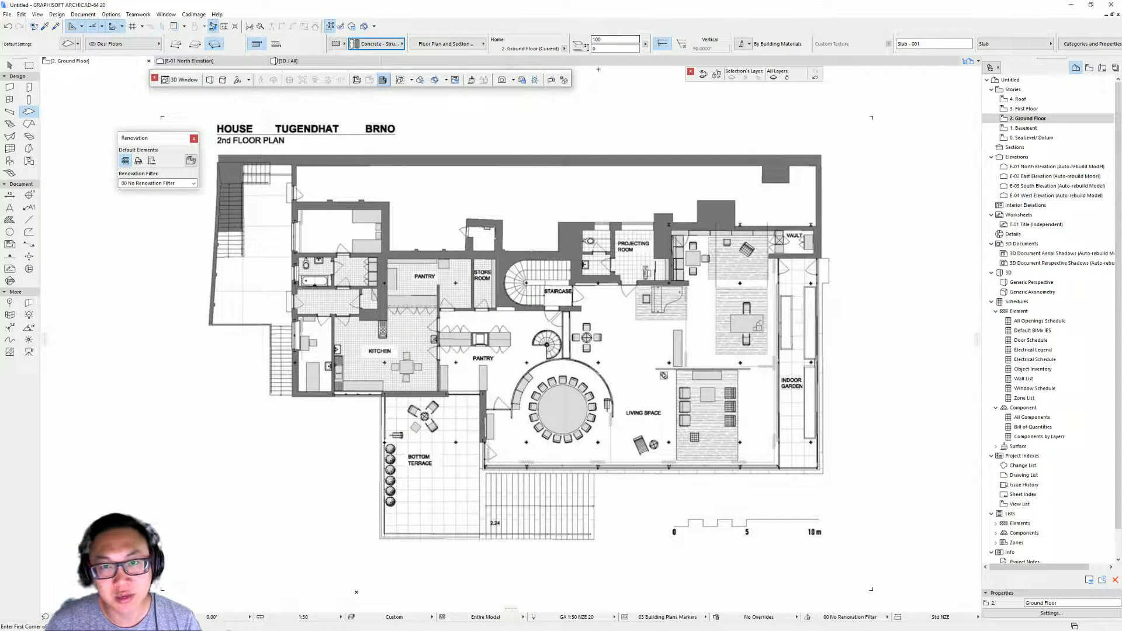
Step: Draw a rotated rectangular slab of 13400 by 36500 mm from the outer corner below the kitchen wing, spanning the house
mouse_move(499, 264)
middle_mouse_down()
mouse_move(452, 257)
mouse_move(461, 248)
middle_mouse_up()
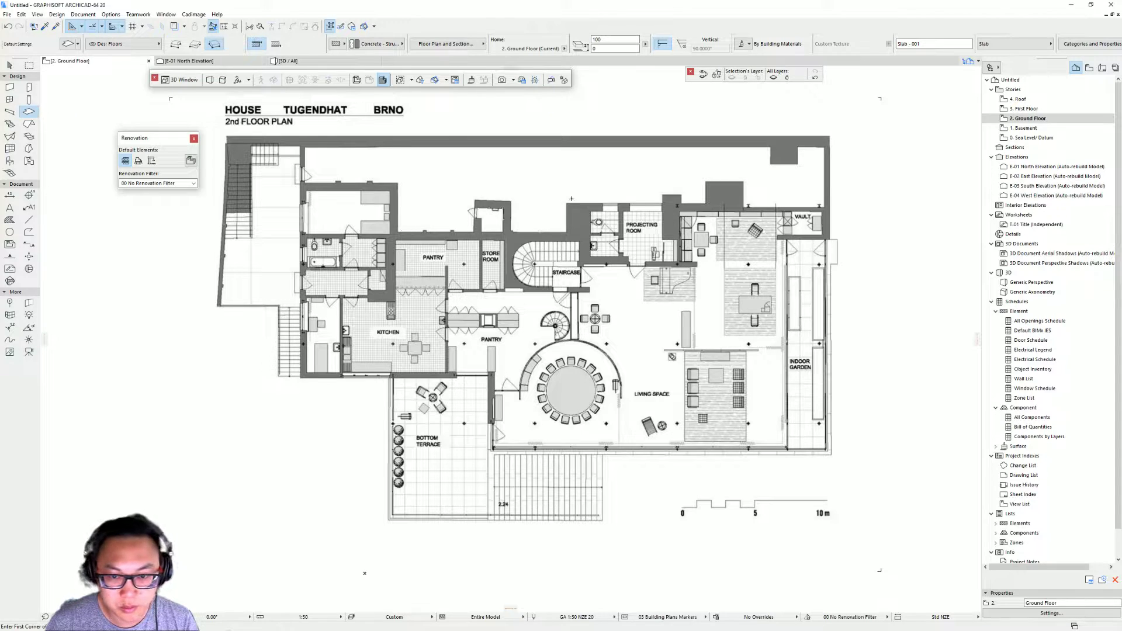
left_click(300, 379)
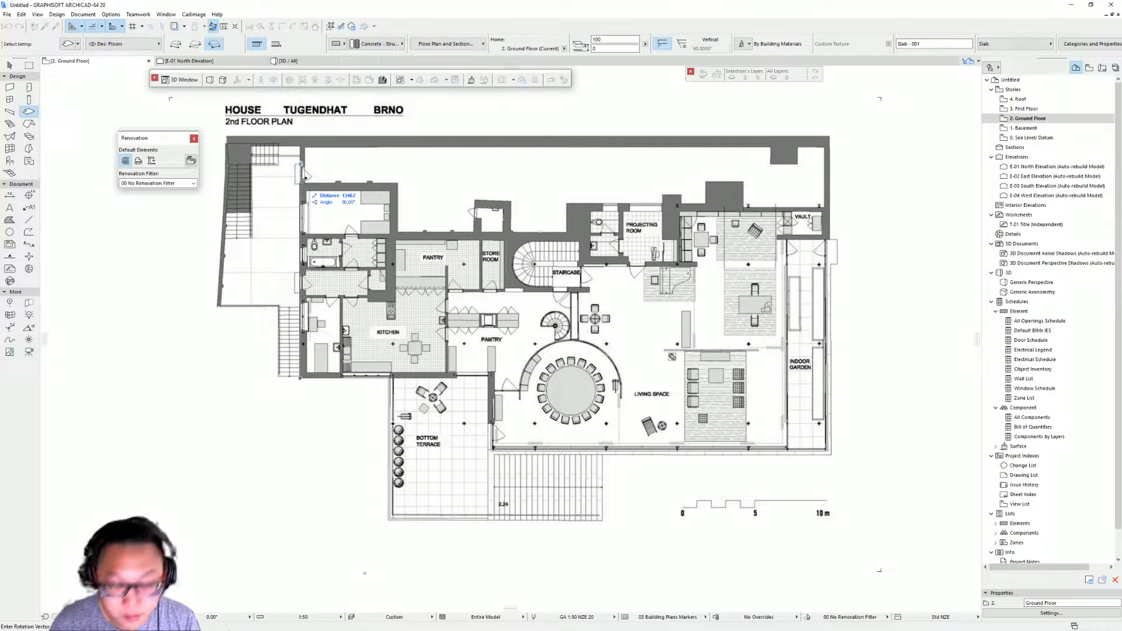
type("13400")
key("Return")
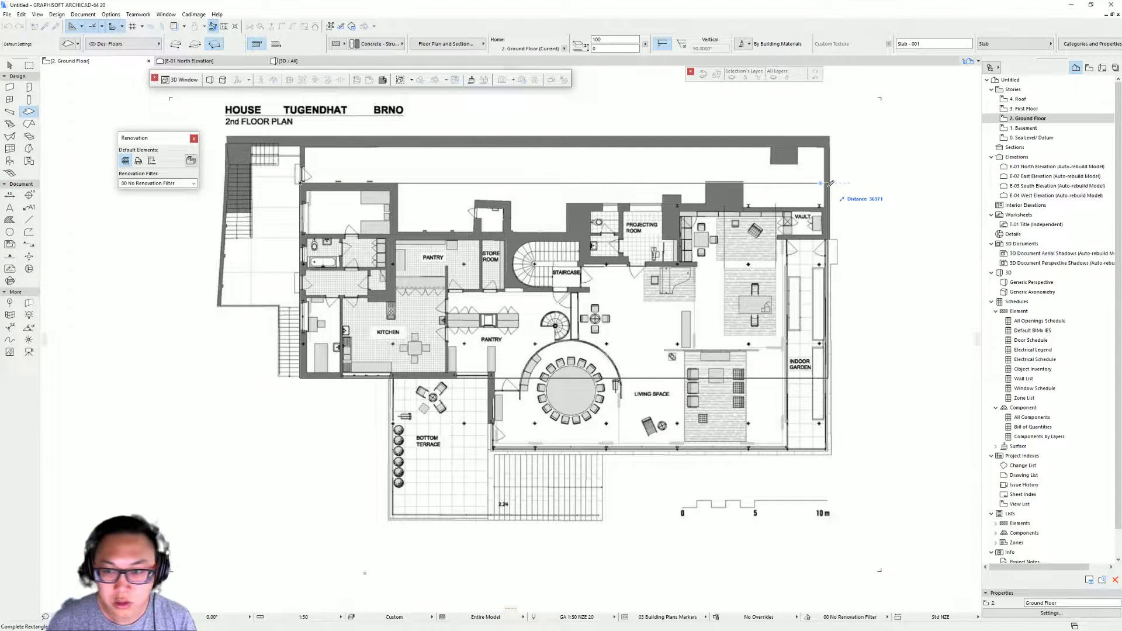
middle_click_drag(830, 183, 796, 176)
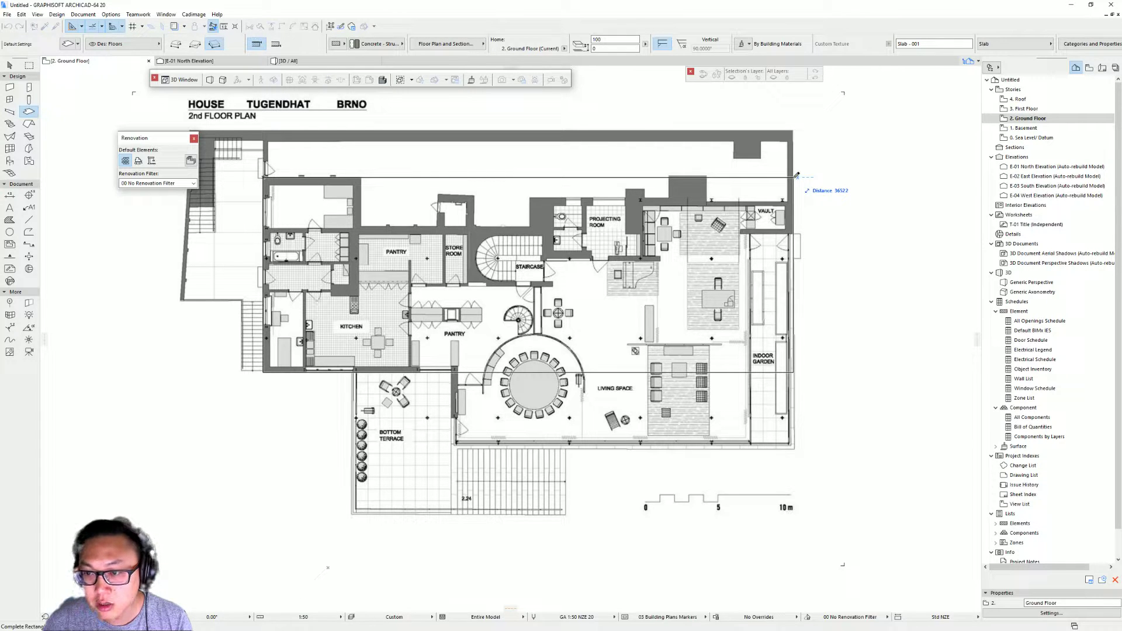
type("36")
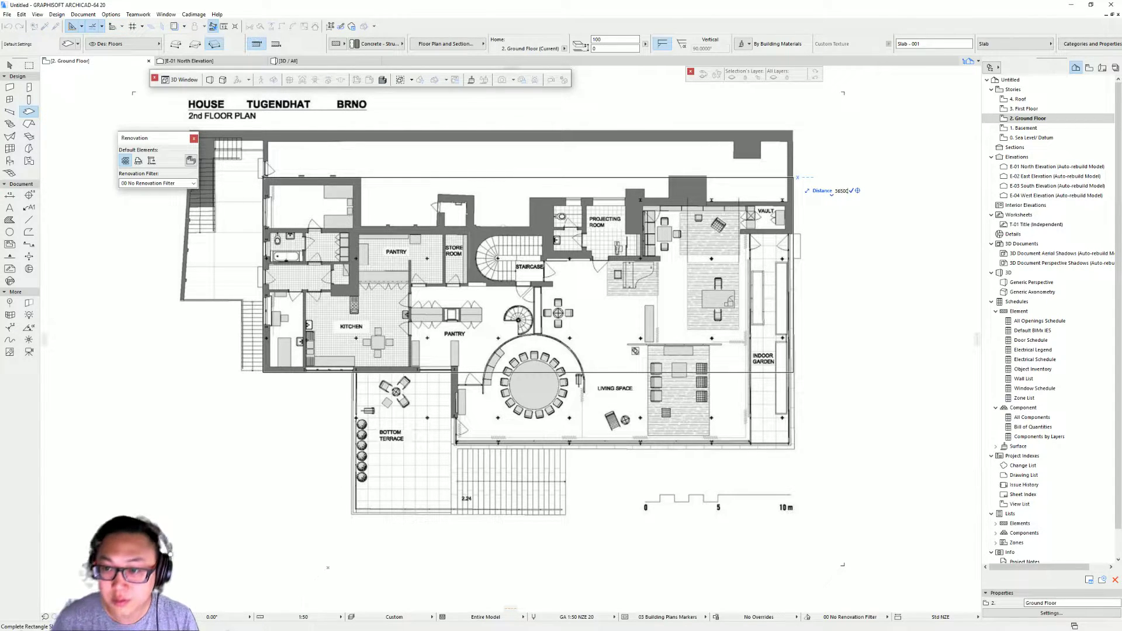
key("Return")
middle_click_drag(523, 333, 544, 303)
key("Escape")
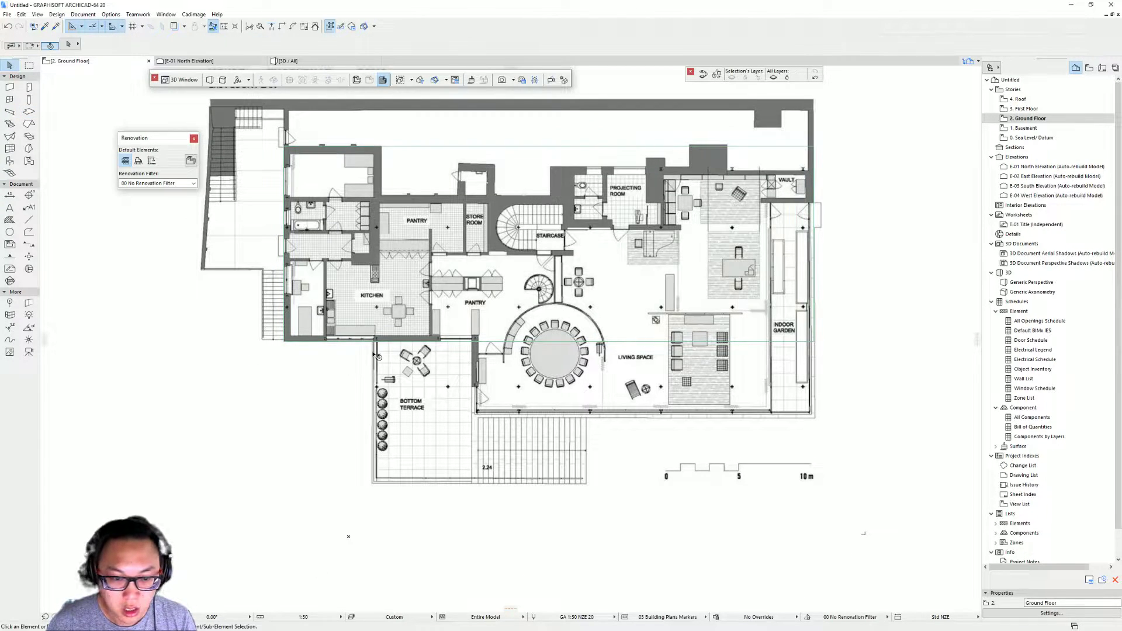
Step: Start a polygonal slab at the kitchen wing's lower outer corner, tracing the outer walls up and around the corner room to the pantry wall
middle_click_drag(670, 295, 649, 301)
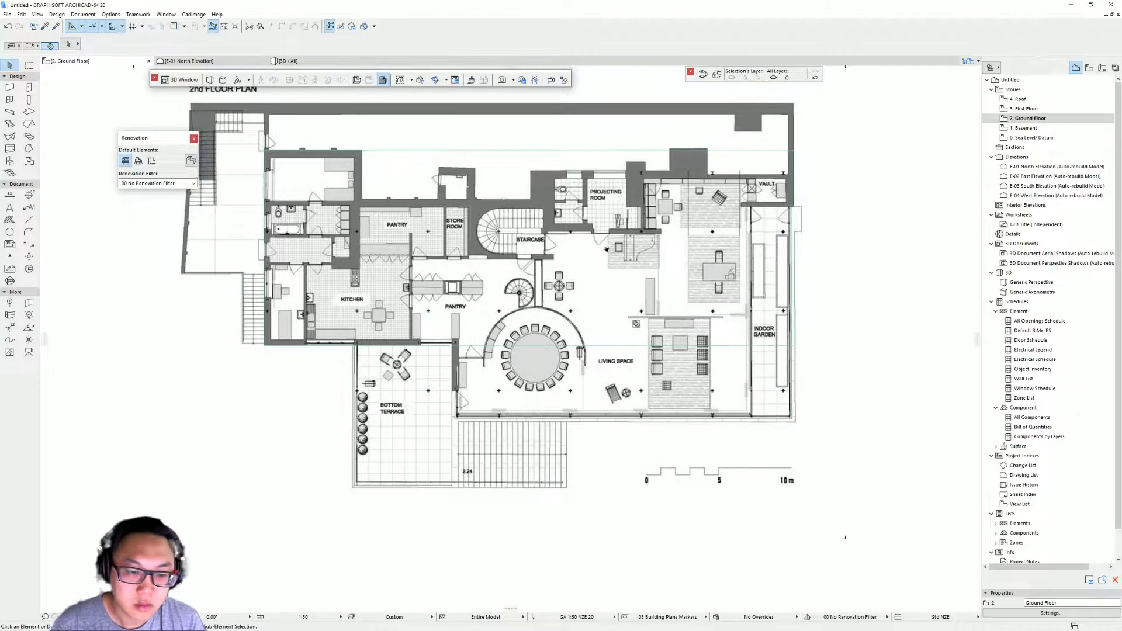
middle_click_drag(607, 271, 636, 250)
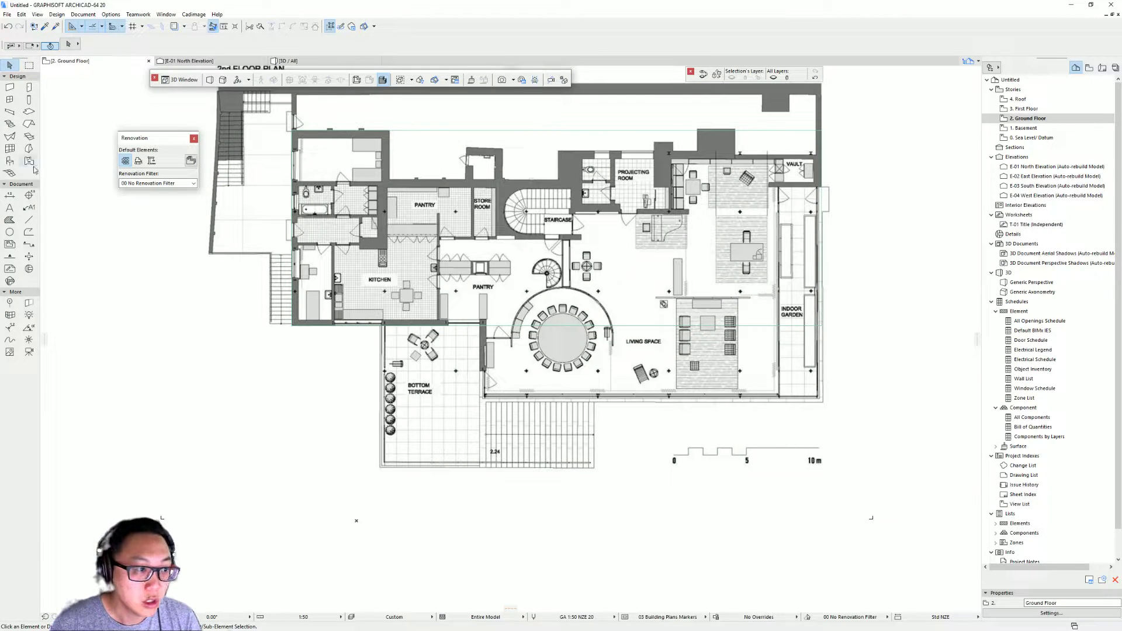
left_click(29, 111)
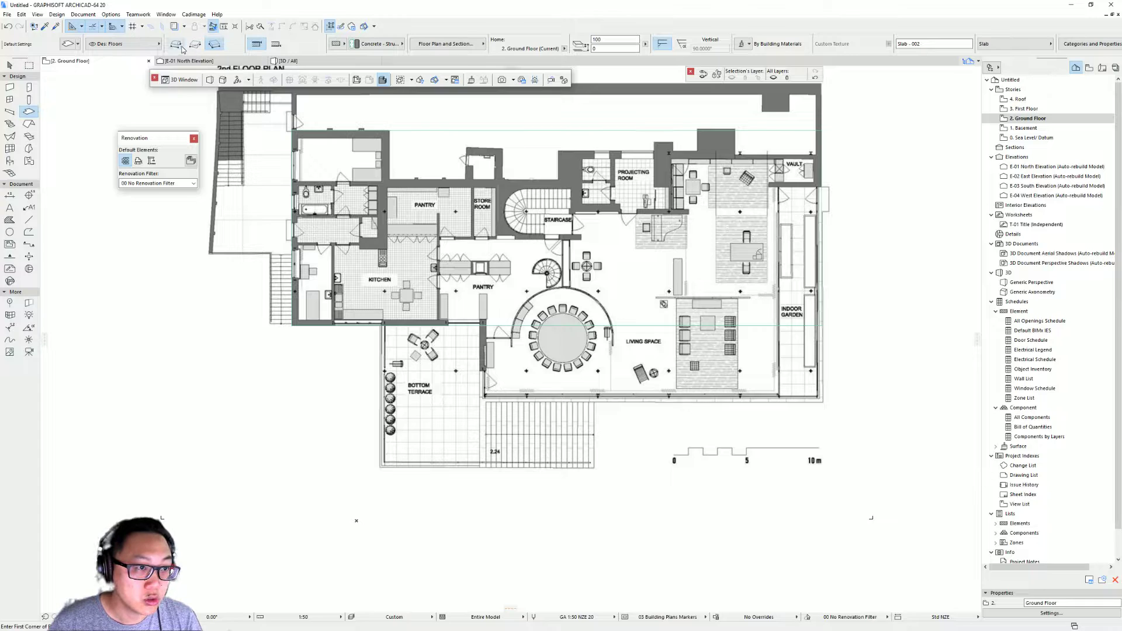
left_click(176, 45)
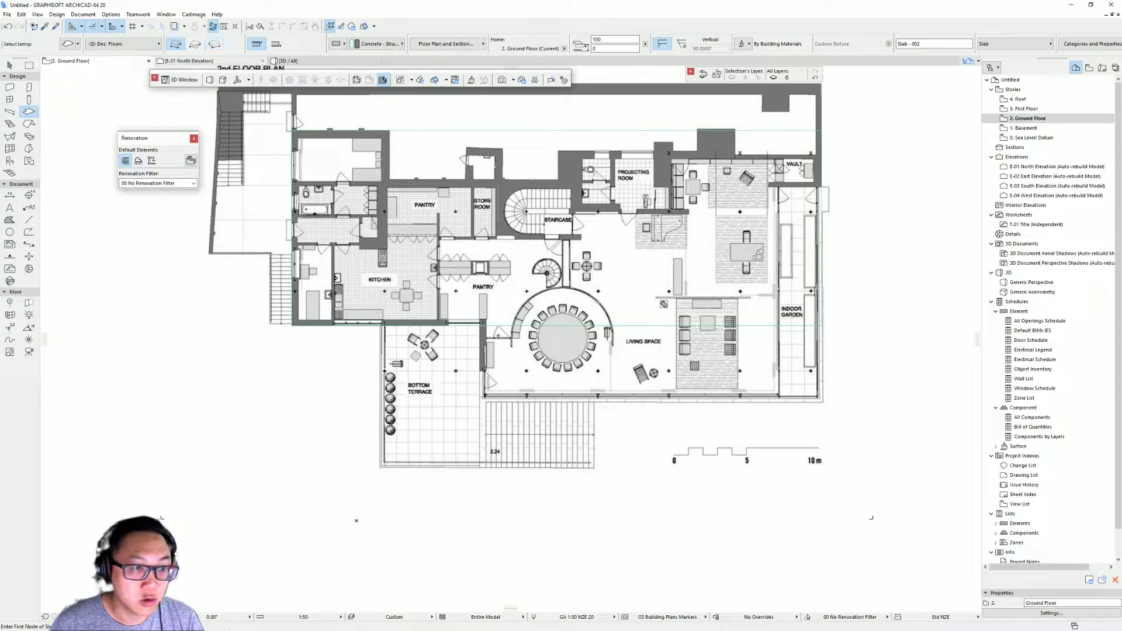
left_click(291, 324)
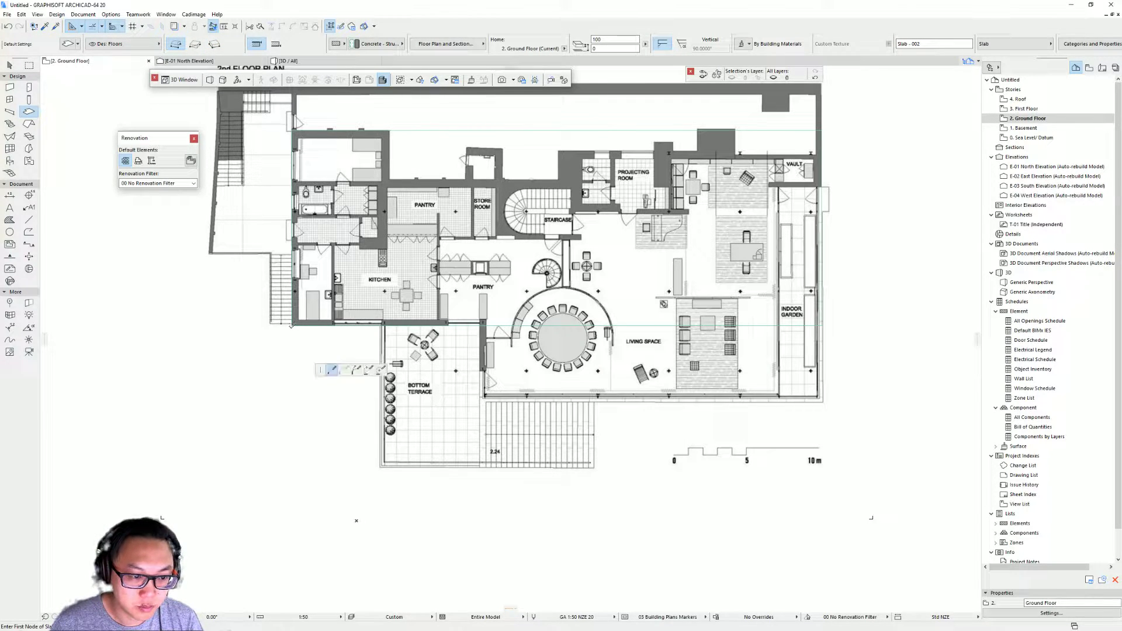
left_click(292, 130)
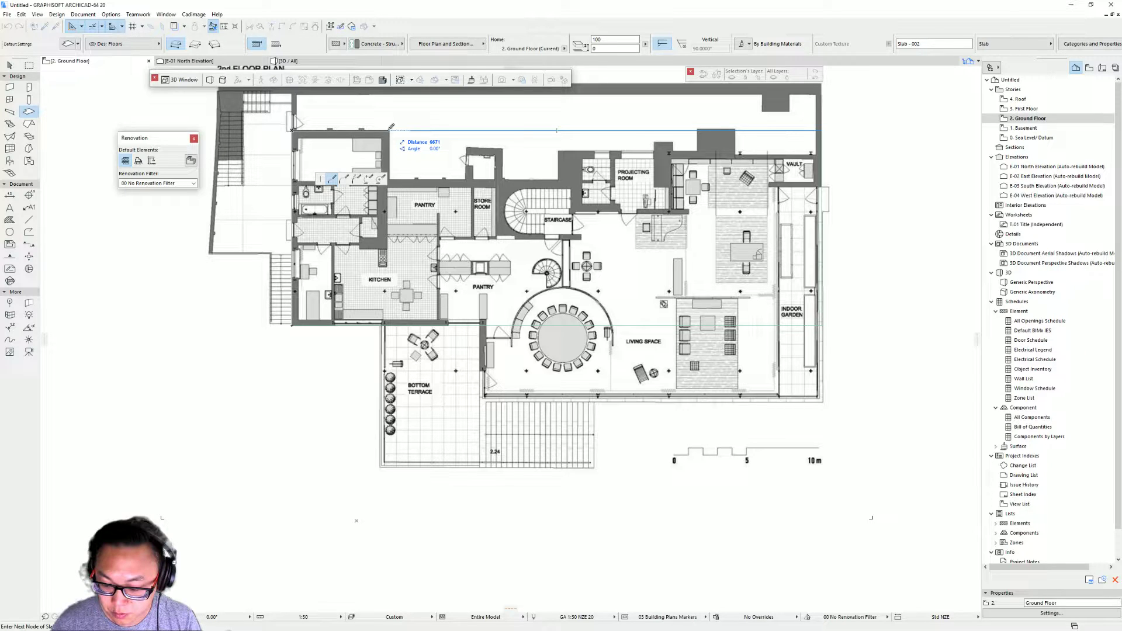
left_click(390, 130)
middle_click_drag(392, 175, 396, 275)
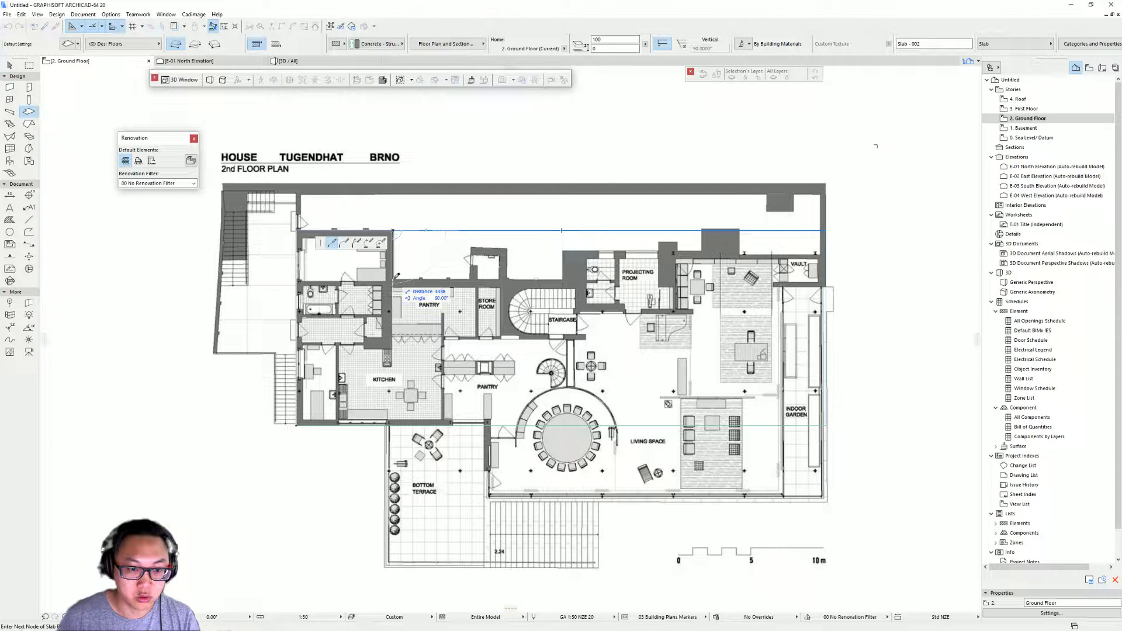
left_click(393, 281)
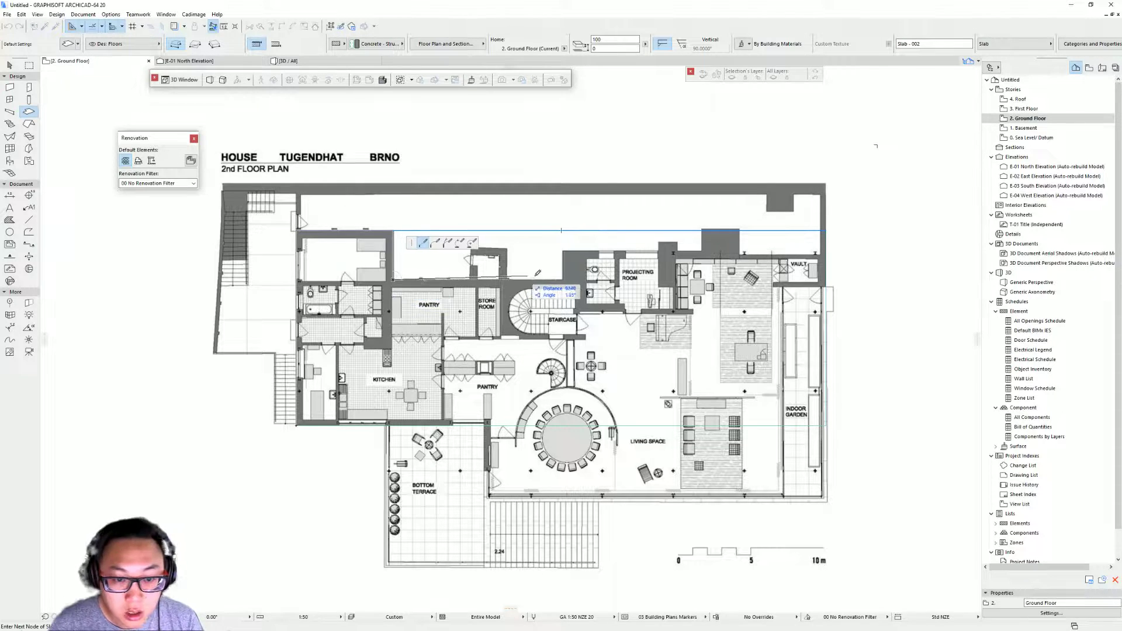
Step: Continue the slab outline along the pantry wall and around the small projecting room above the store room, about 2200 mm deep
middle_click_drag(509, 286, 475, 332)
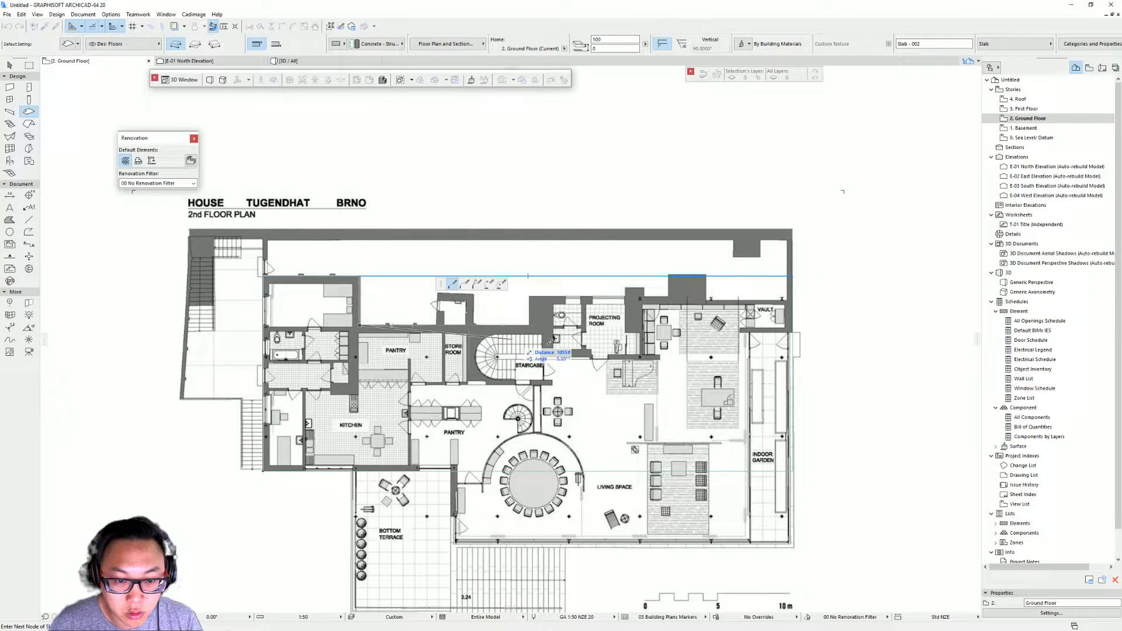
scroll(438, 325, "up", 3)
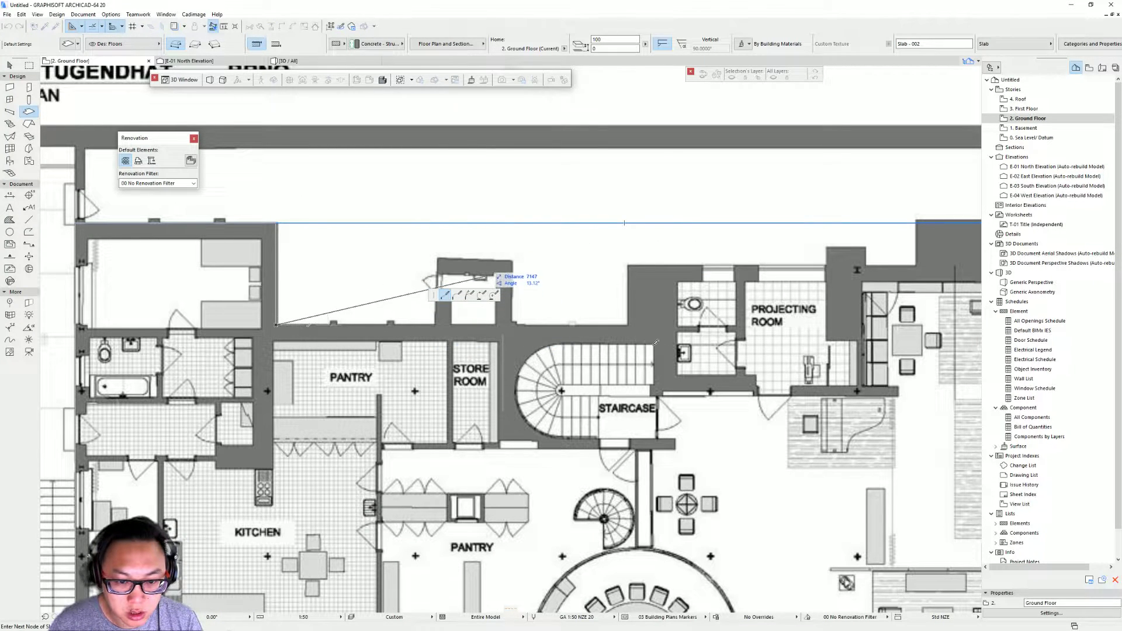
left_click(436, 323)
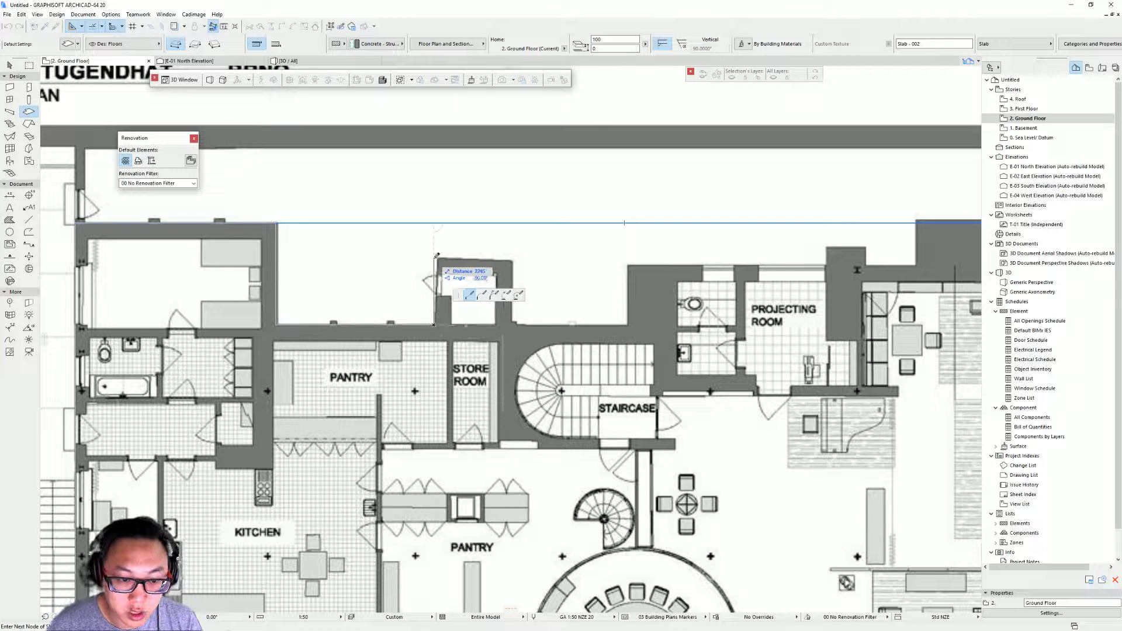
type("22")
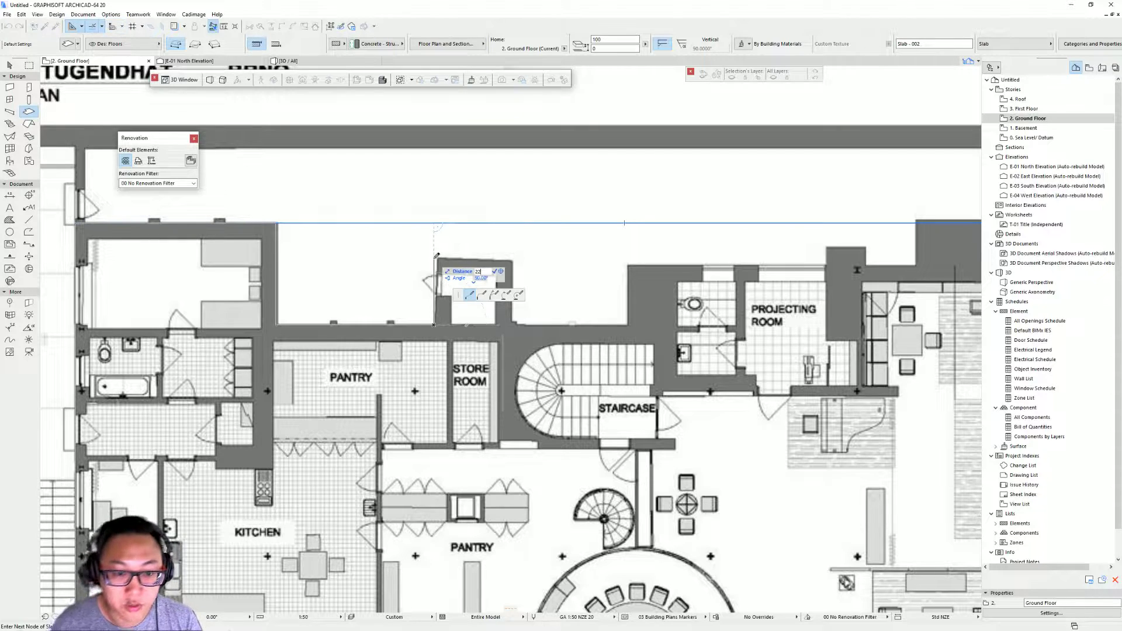
key("Return")
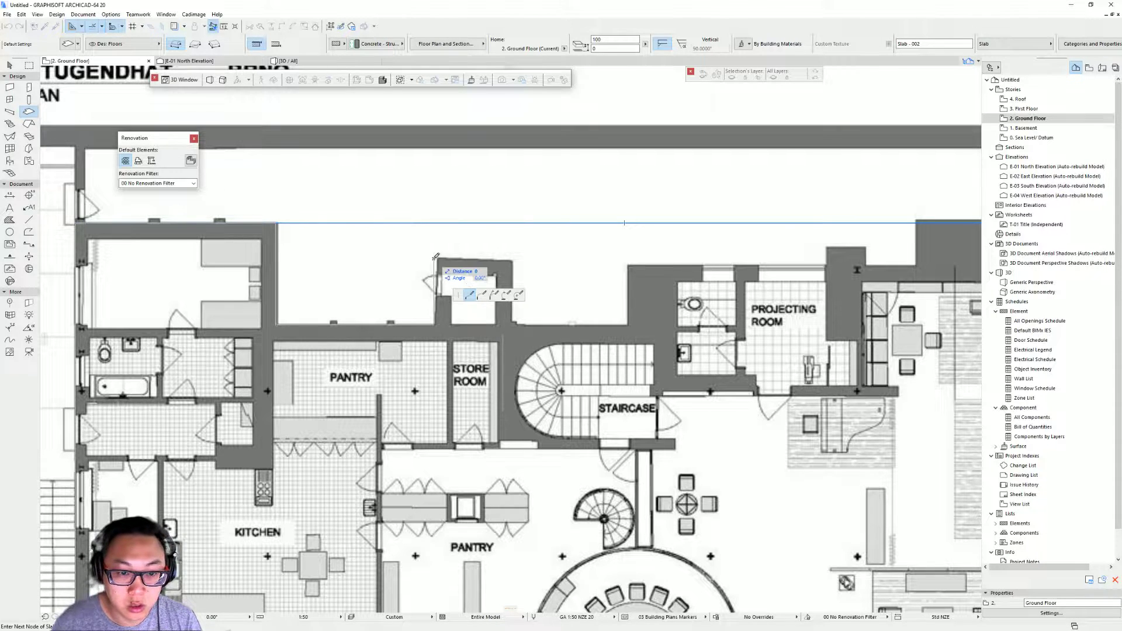
left_click(513, 259)
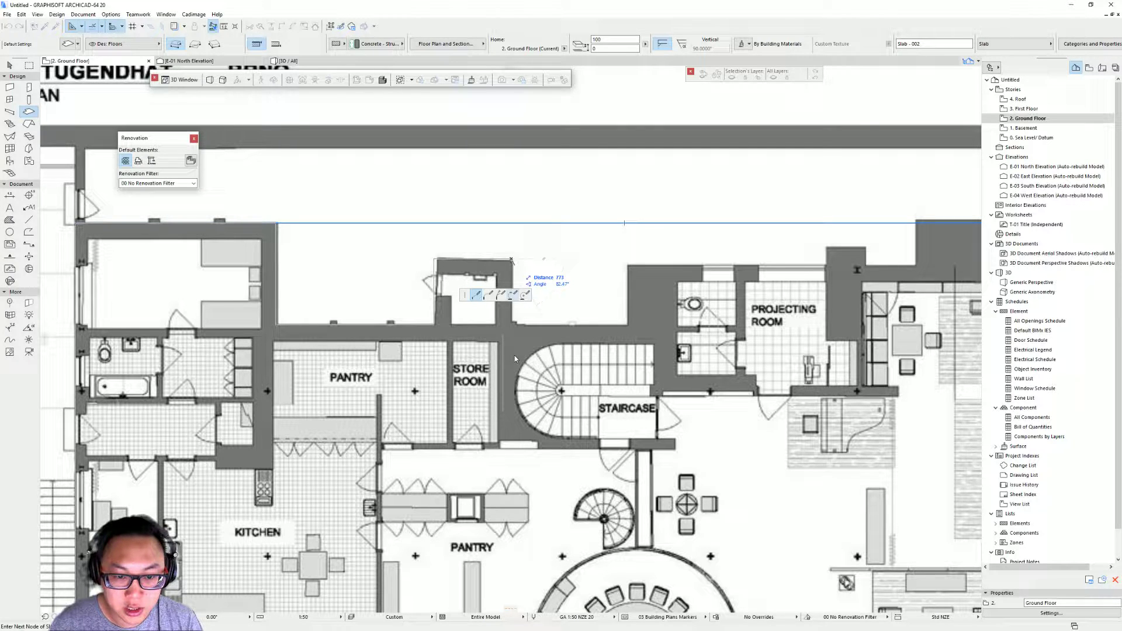
scroll(515, 355, "down", 2)
left_click(512, 324)
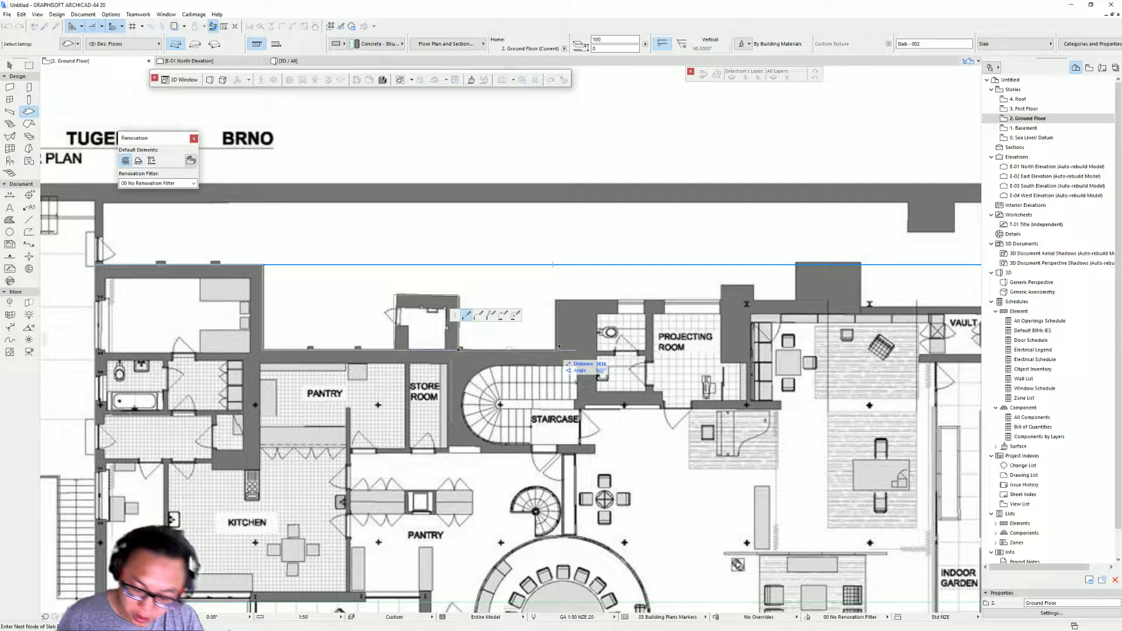
Step: Extend the slab outline along the staircase wall, up about 1990 mm, and across the projecting room's outer wall to the adjoining wall block
left_click(557, 349)
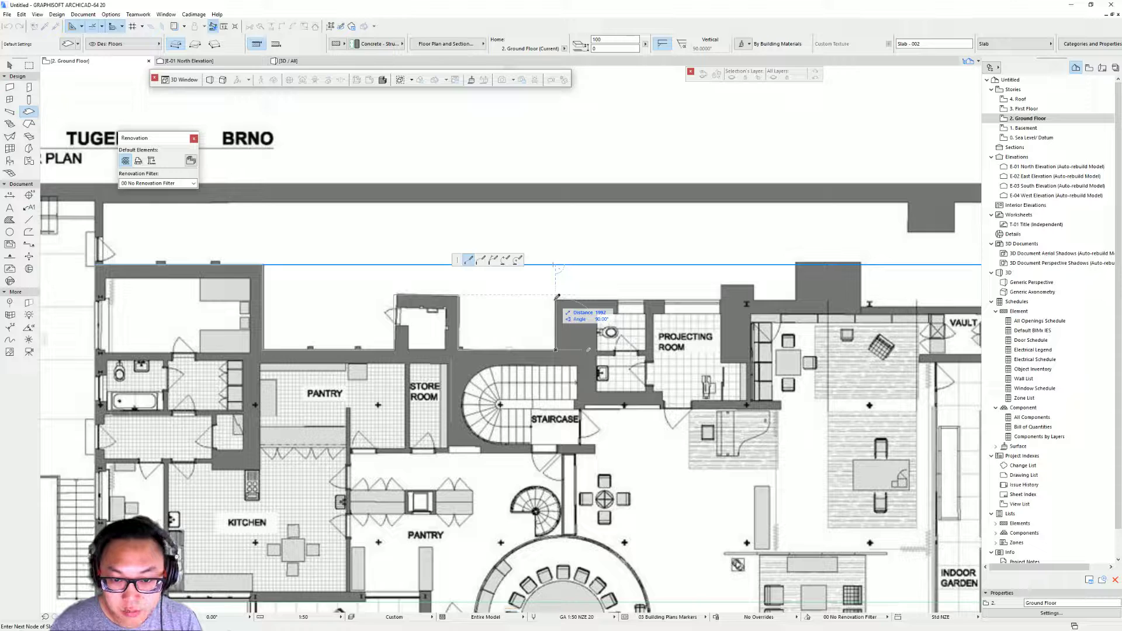
type("1")
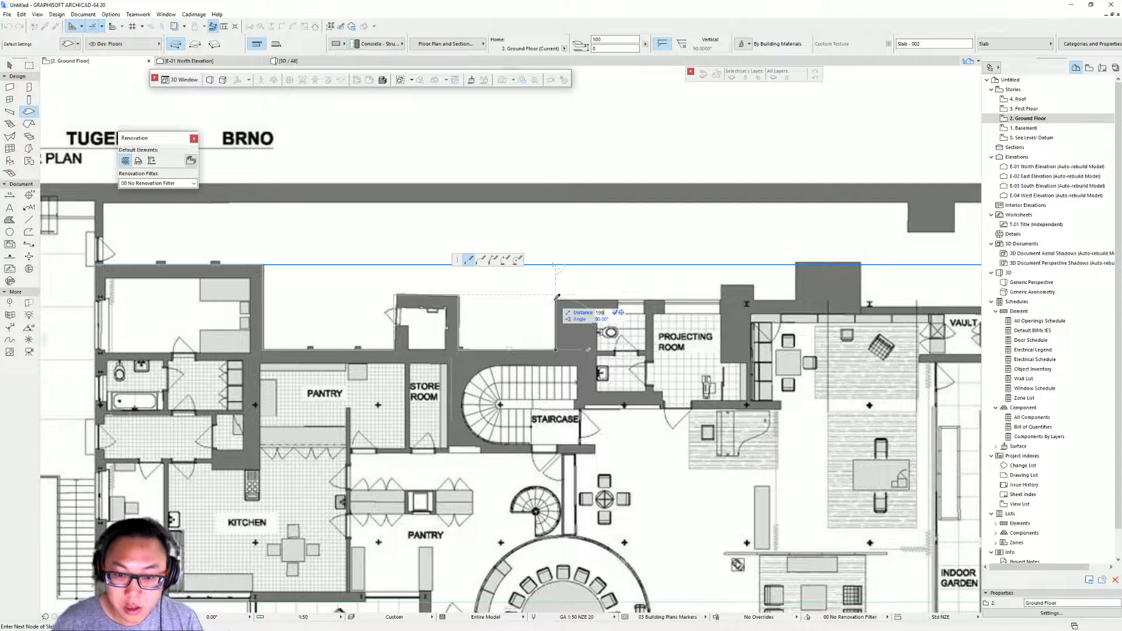
key("Return")
scroll(557, 297, "down", 5)
scroll(675, 341, "up", 5)
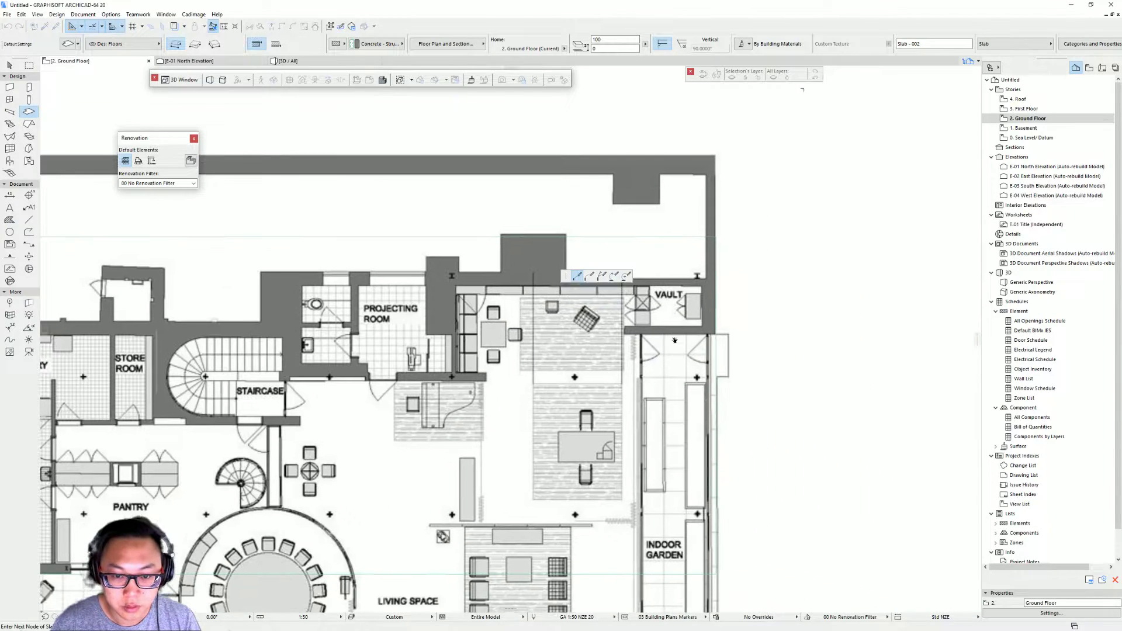
scroll(434, 333, "up", 3)
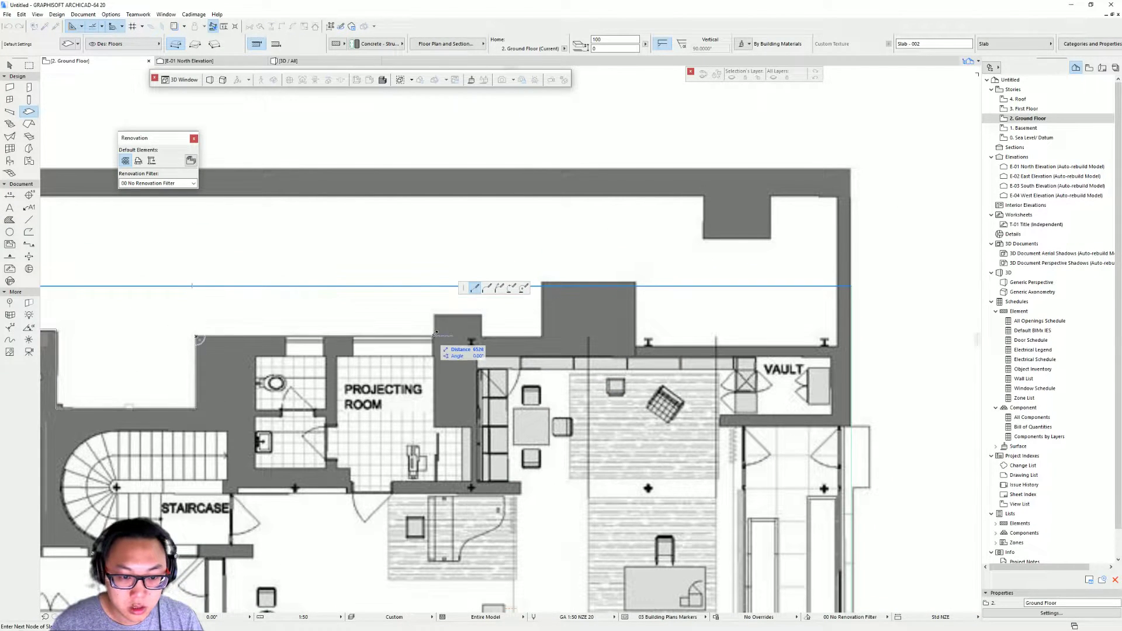
left_click(433, 336)
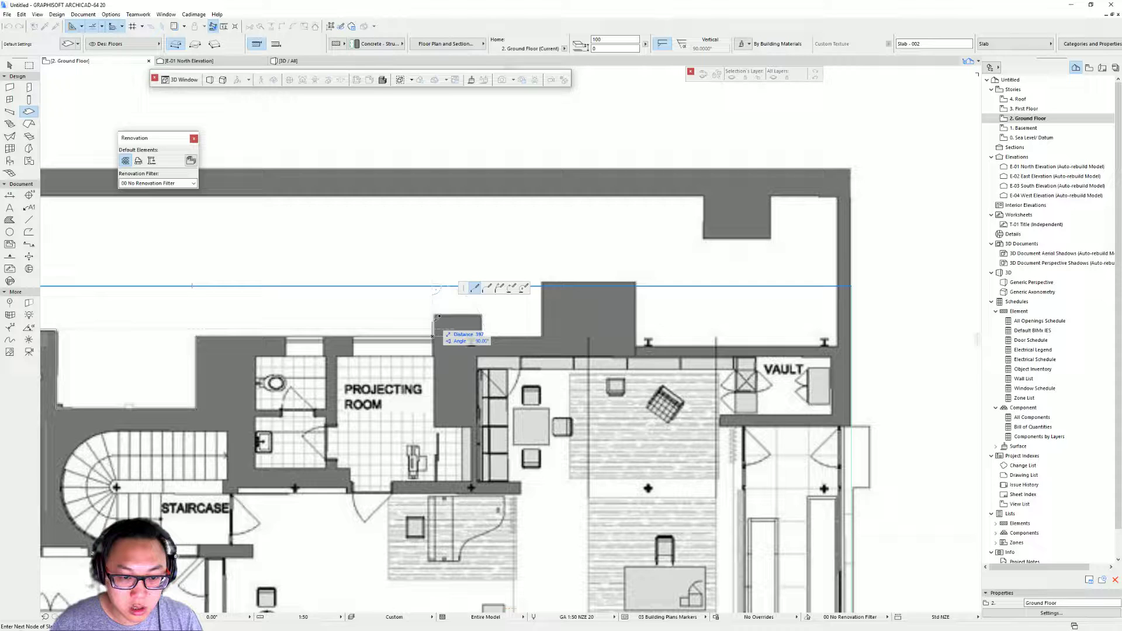
Step: Trace the slab outline around the solid wall block beside the projecting room, about 1330 mm wide
left_click(434, 317)
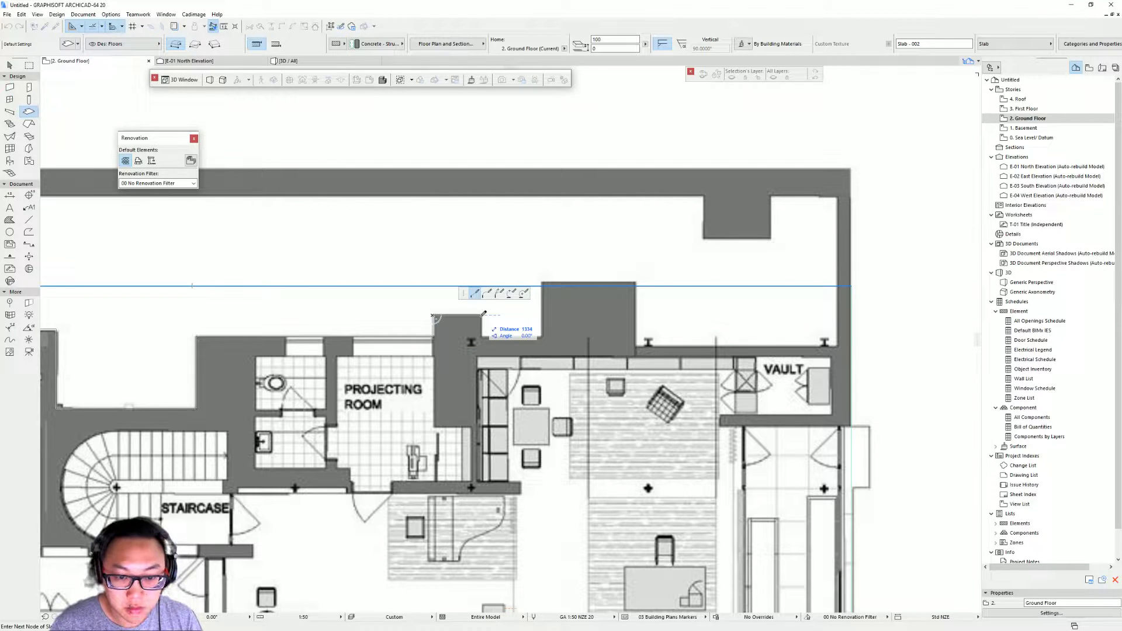
type("13")
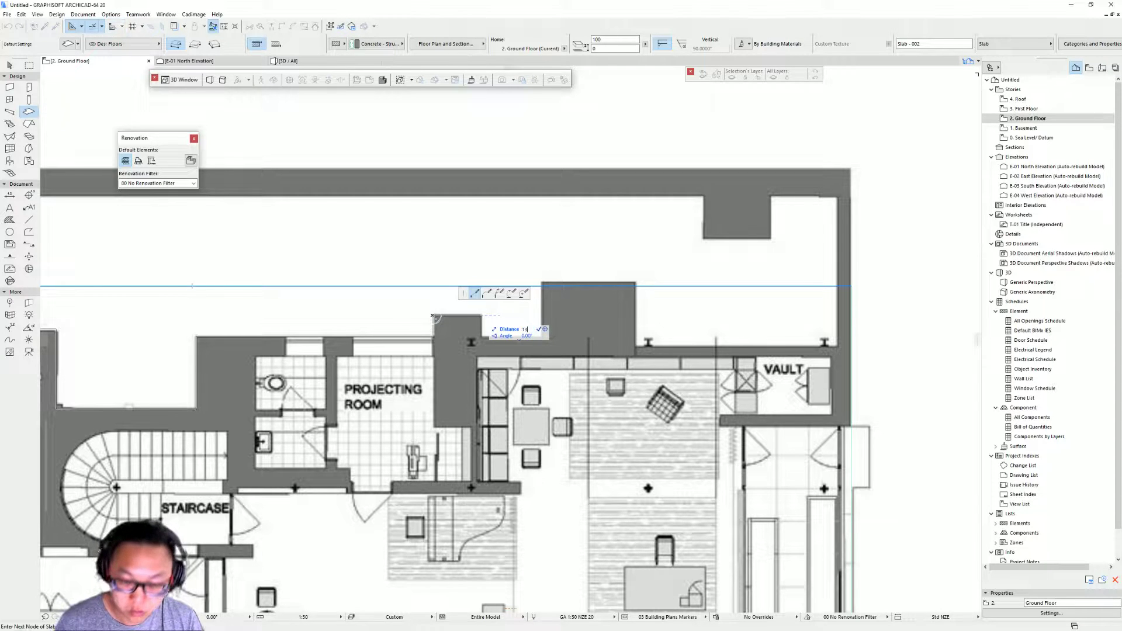
key("Return")
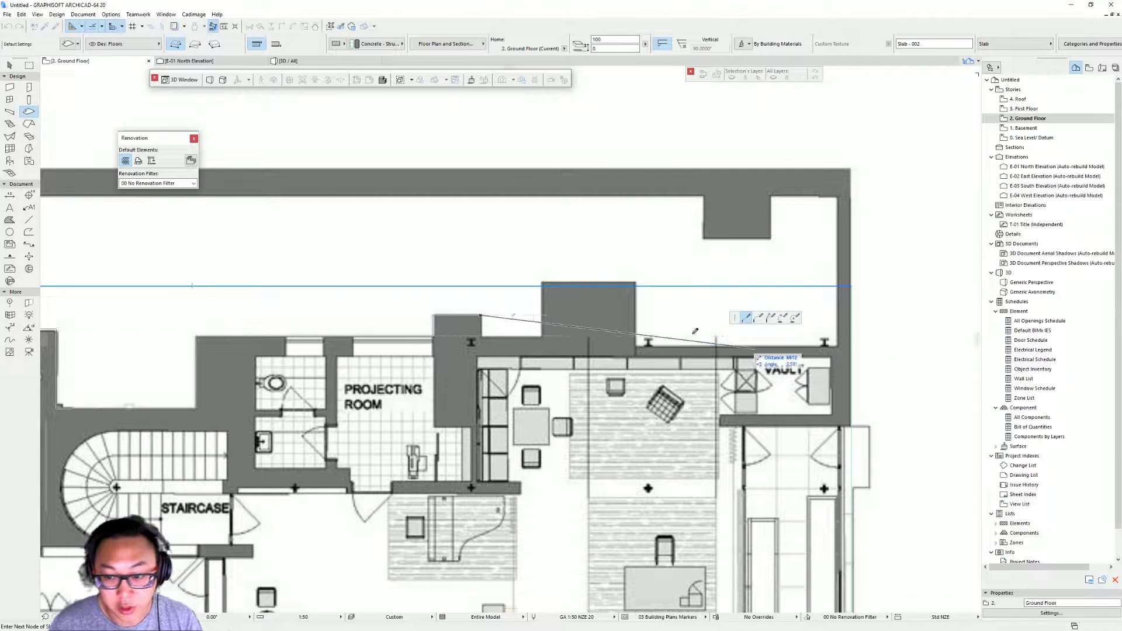
left_click(481, 336)
Step: Run the slab outline to the house's outer edge, down past the vault, and 3000 mm back along the vault's lower wall
scroll(639, 331, "down", 4)
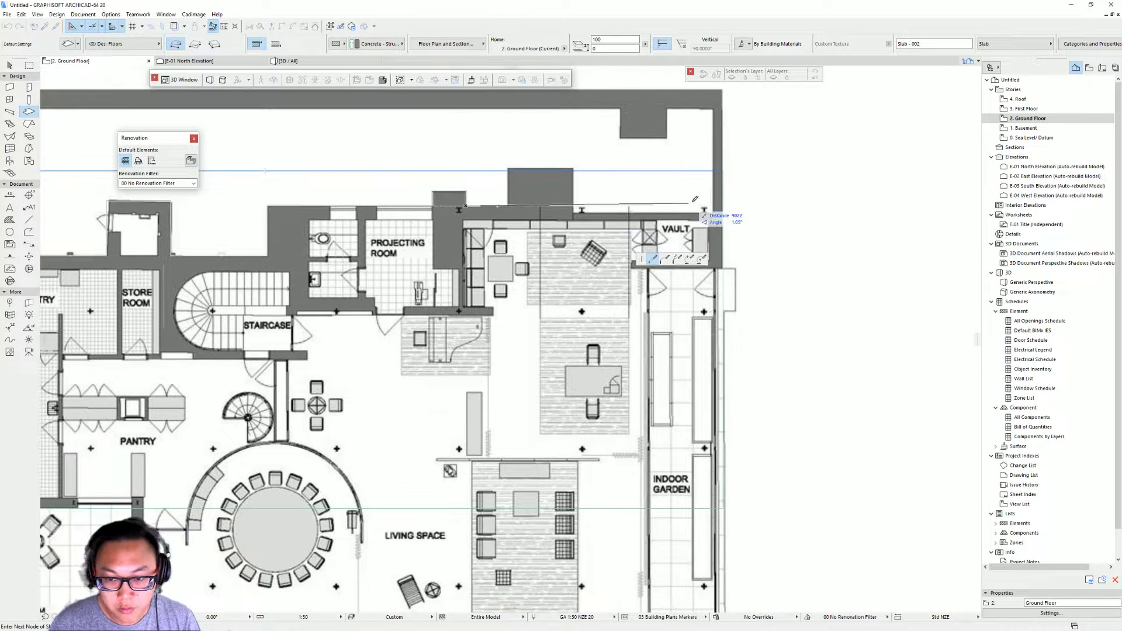
left_click(725, 205)
scroll(726, 268, "down", 3)
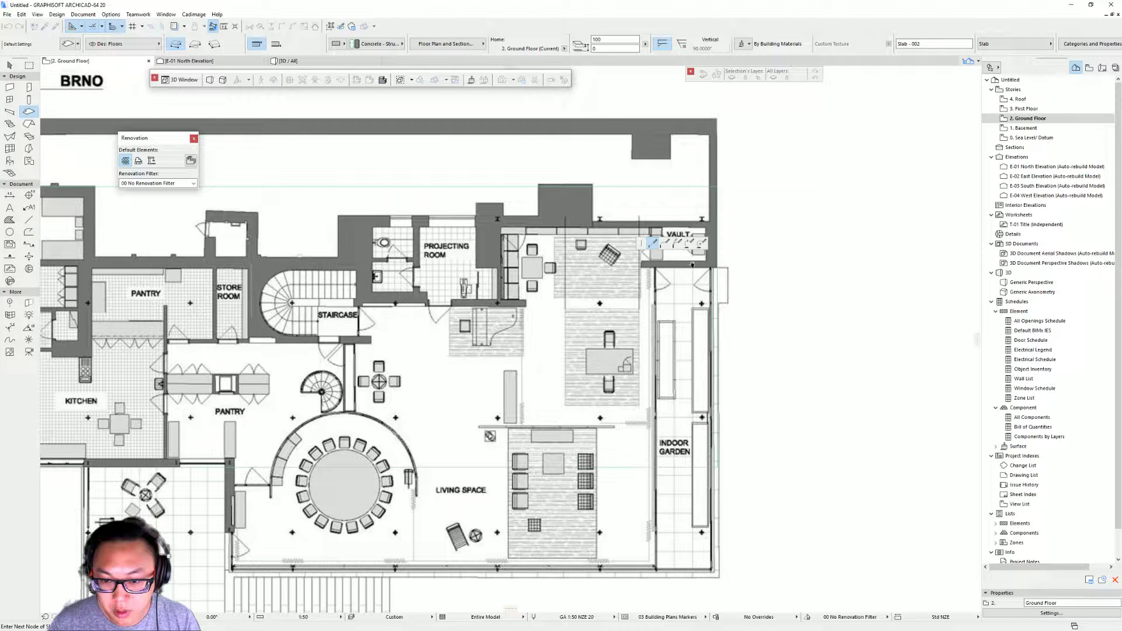
left_click(694, 270)
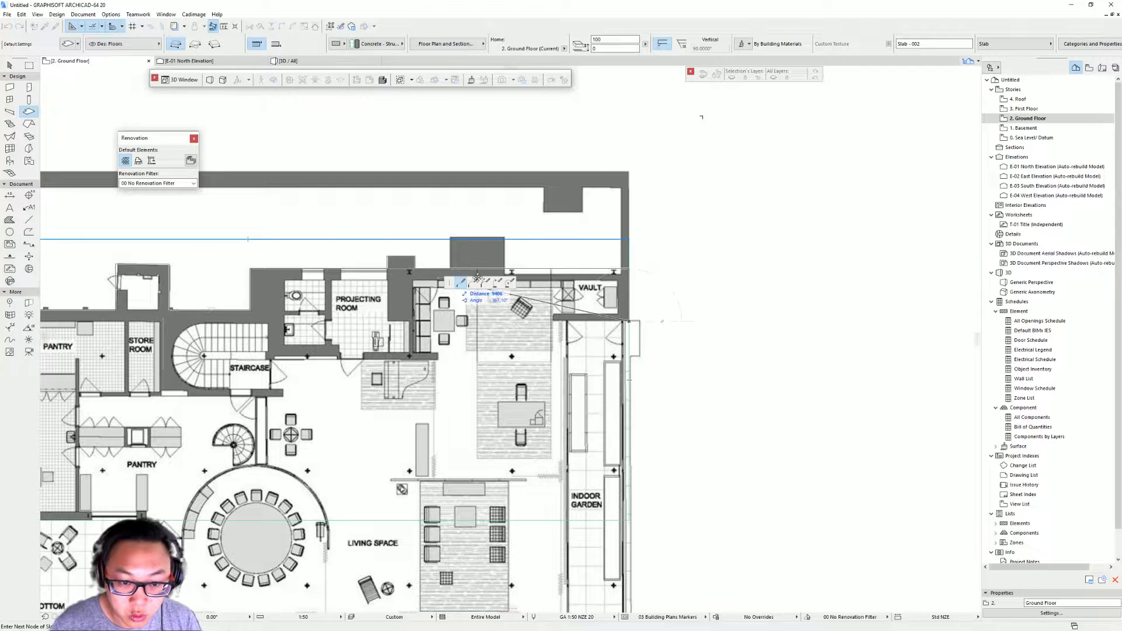
middle_click_drag(658, 306, 712, 272)
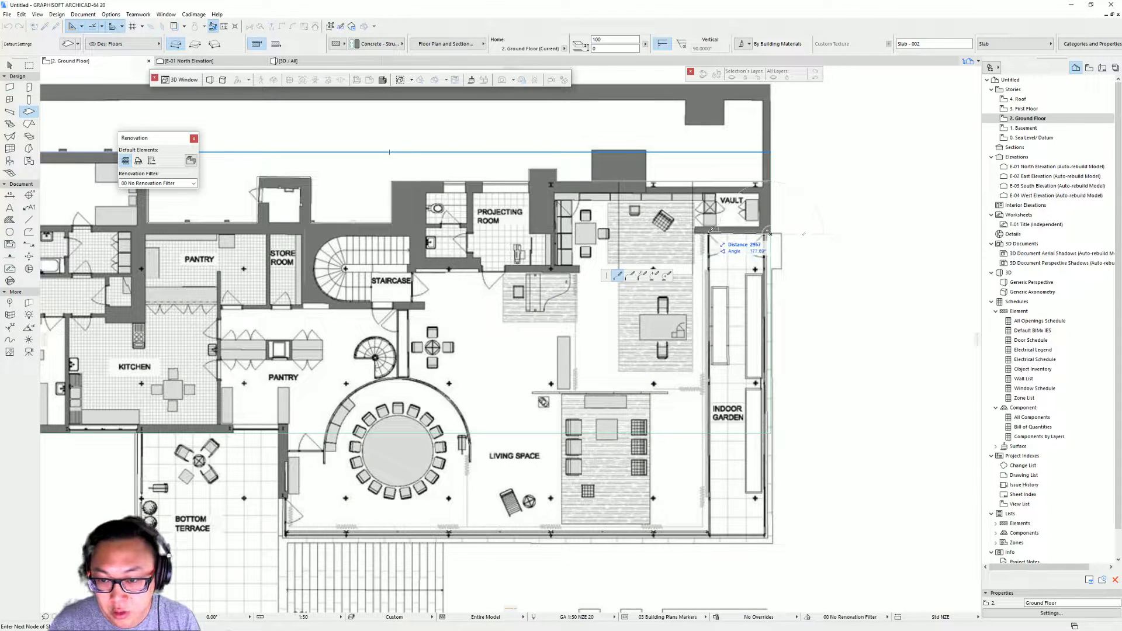
type("3000")
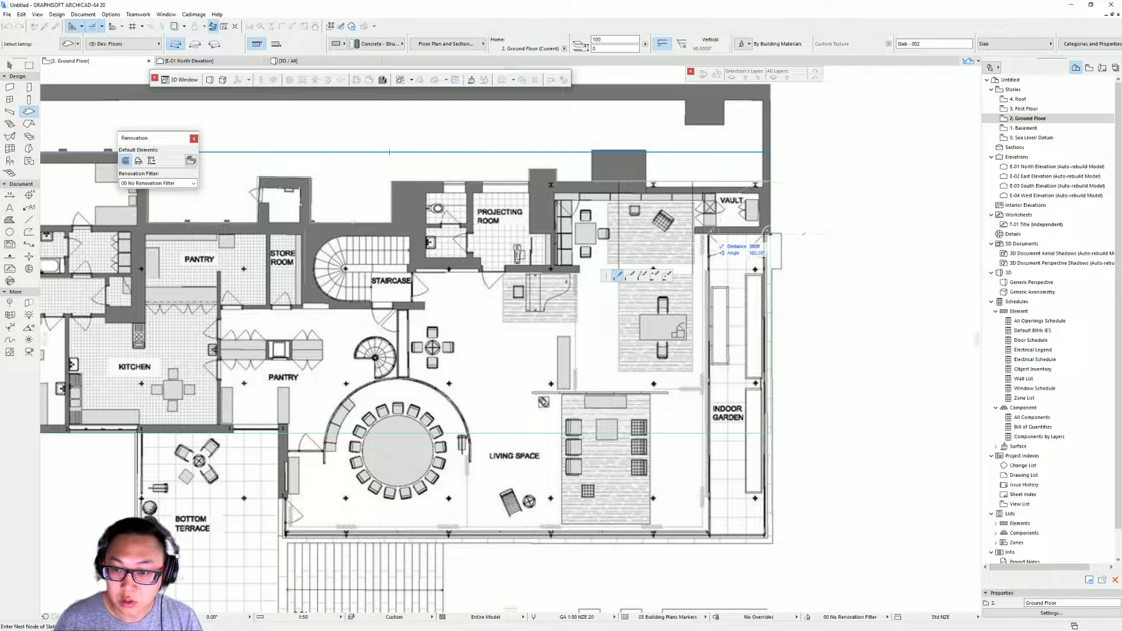
key("Return")
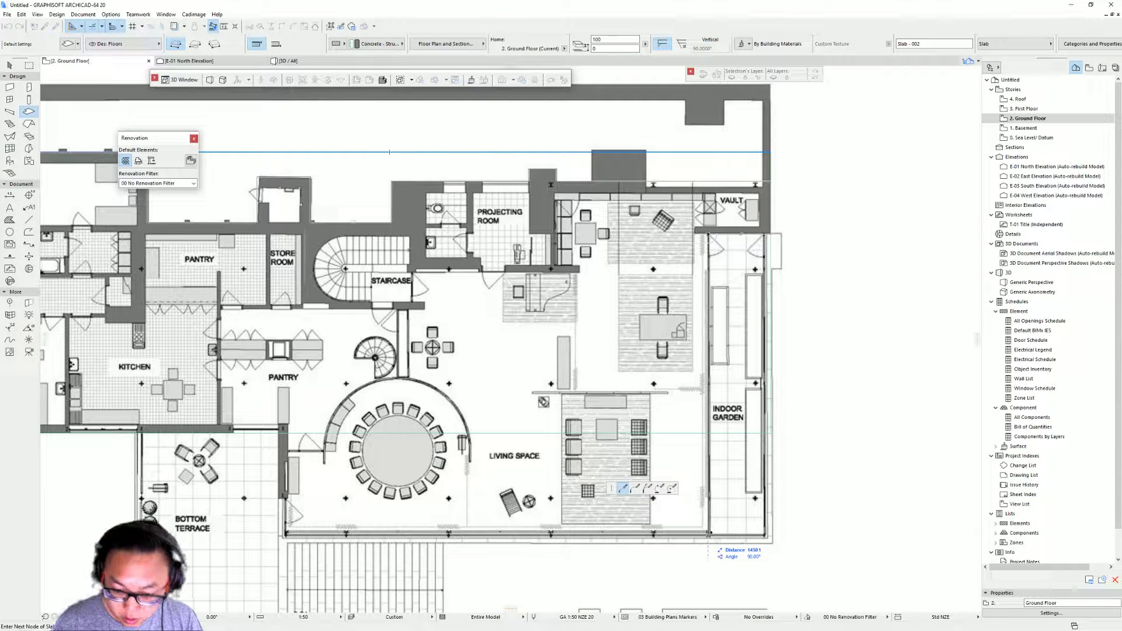
Step: Trace the slab about 14500 mm along the indoor garden, follow the living space and terrace walls, and close it at the starting corner
type("145")
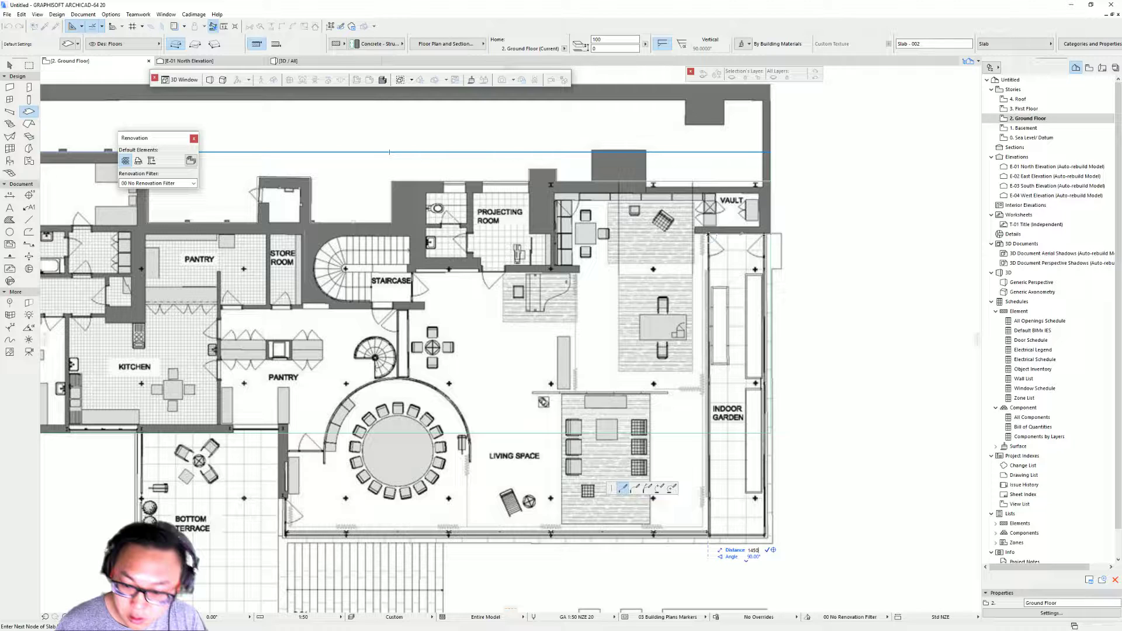
key("Return")
middle_click_drag(285, 534, 514, 508)
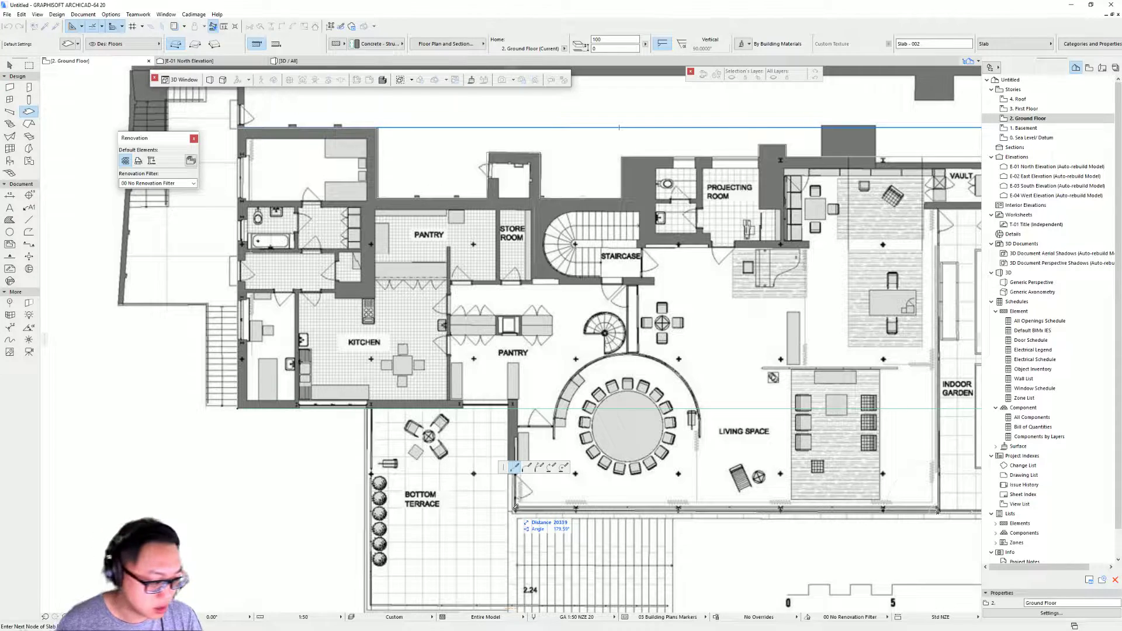
type("20")
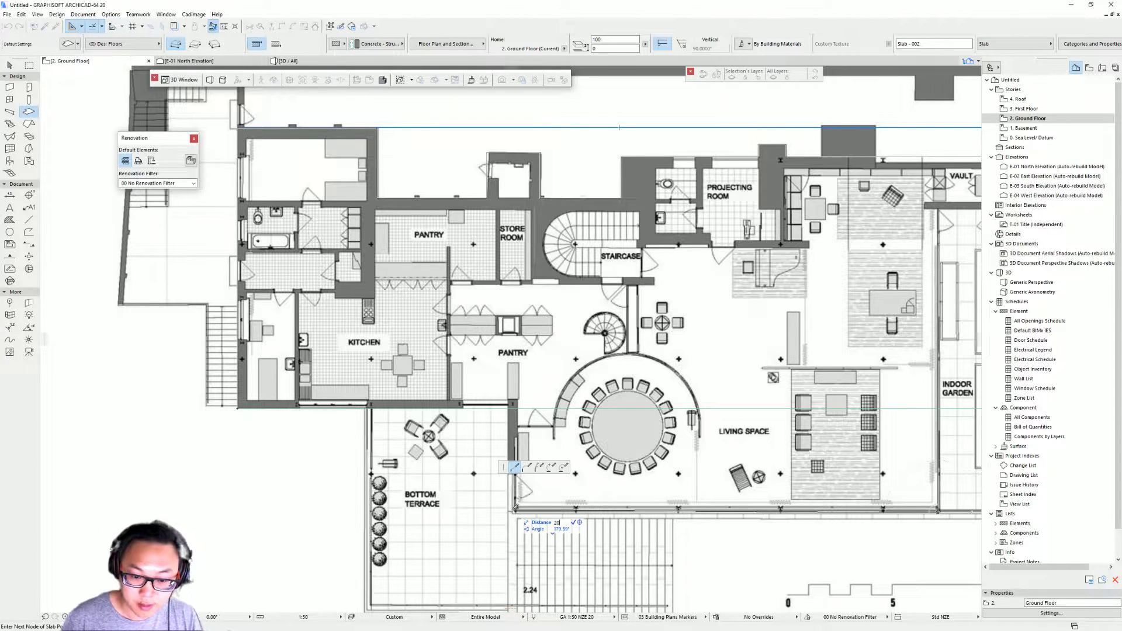
type("35")
key("Return")
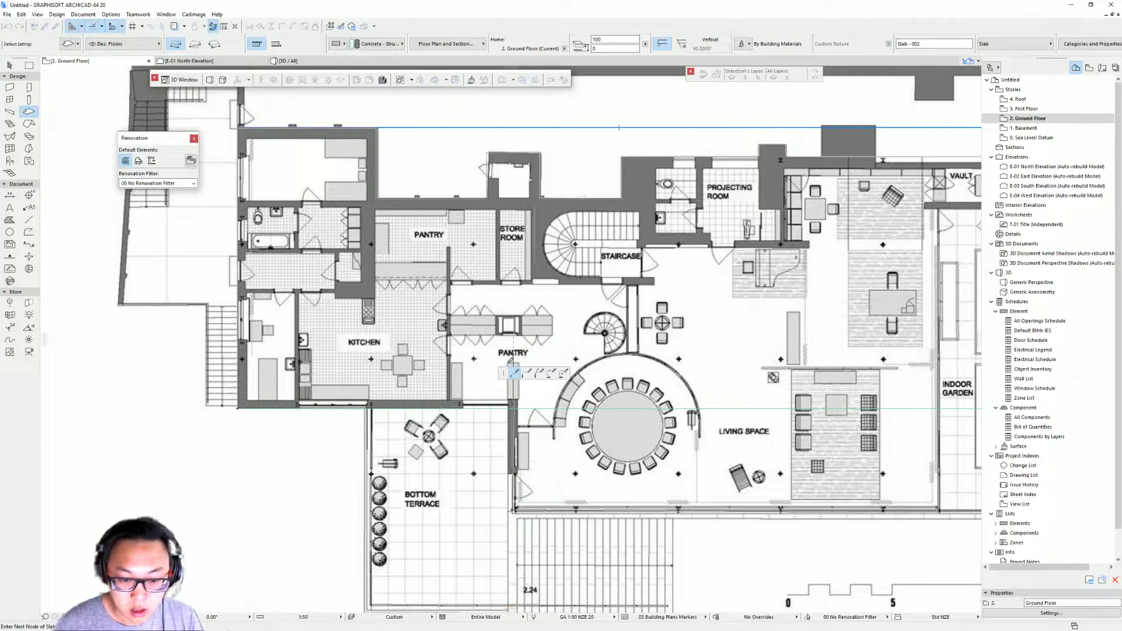
left_click(239, 406)
Step: Offset the interior slab's edge beside the bottom terrace out to the outer face of the dark wall
left_click(611, 435, "shift")
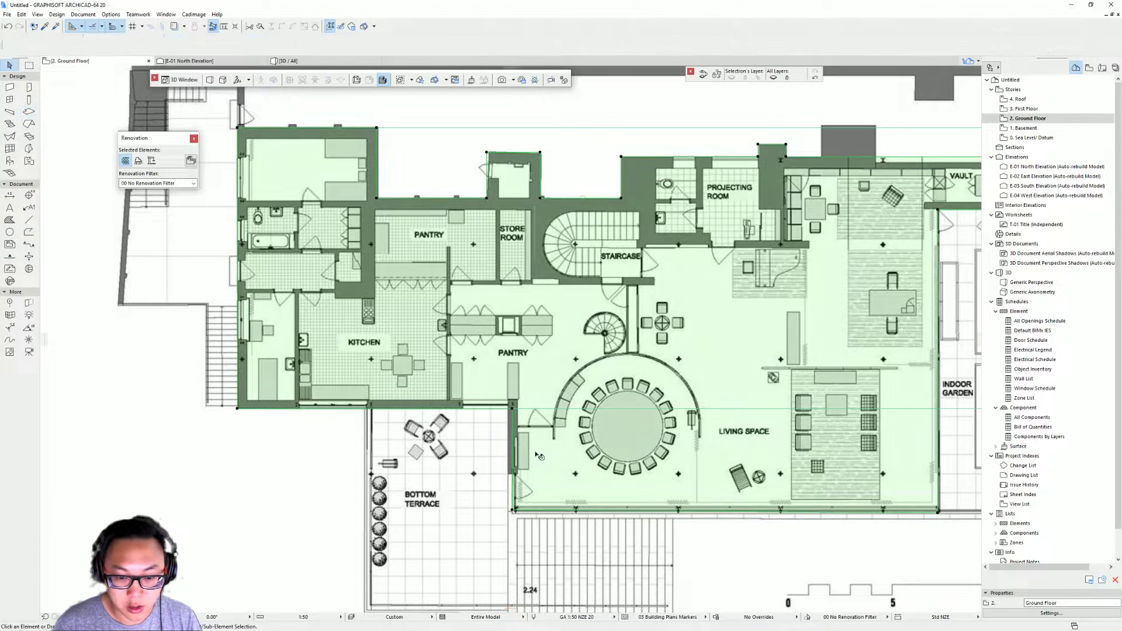
middle_click_drag(546, 370, 424, 429)
scroll(445, 372, "up", 4)
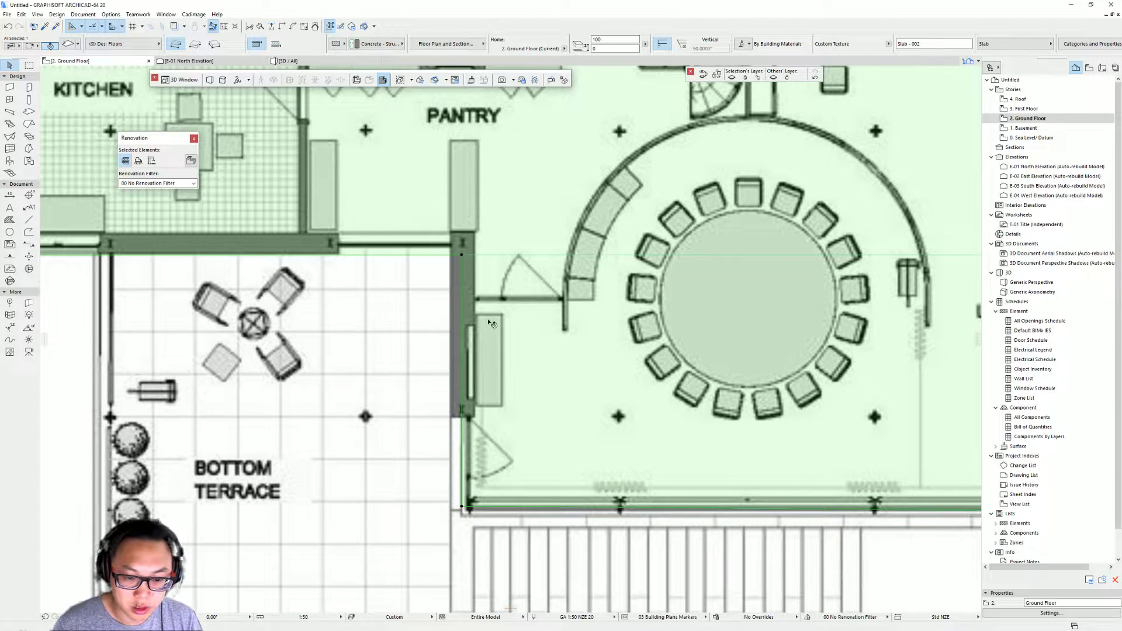
left_click(470, 284)
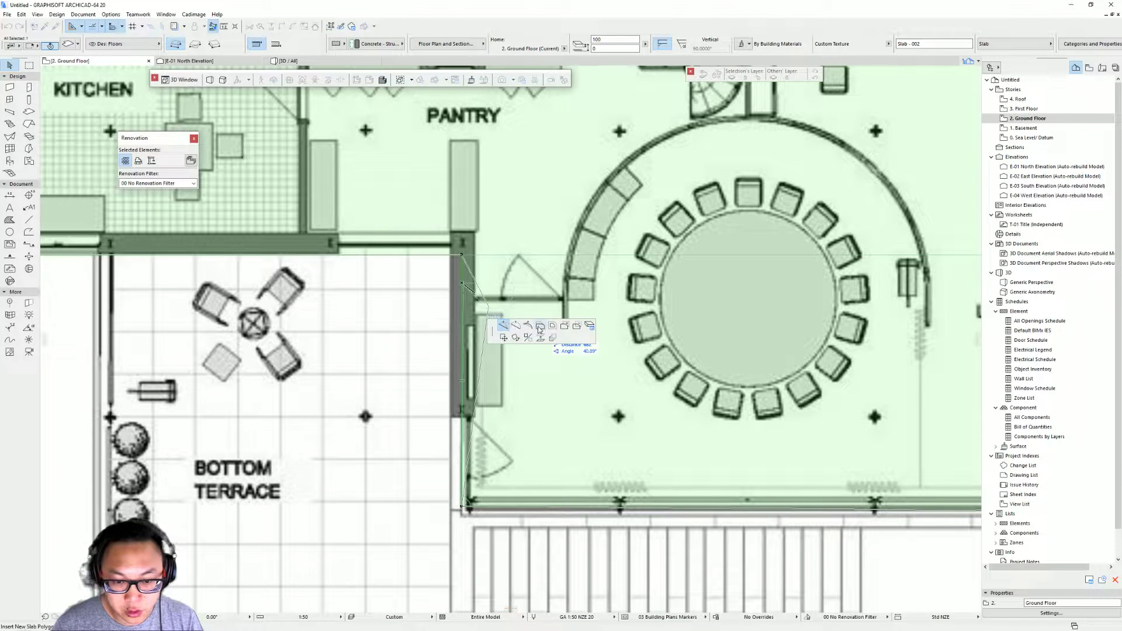
left_click(539, 328)
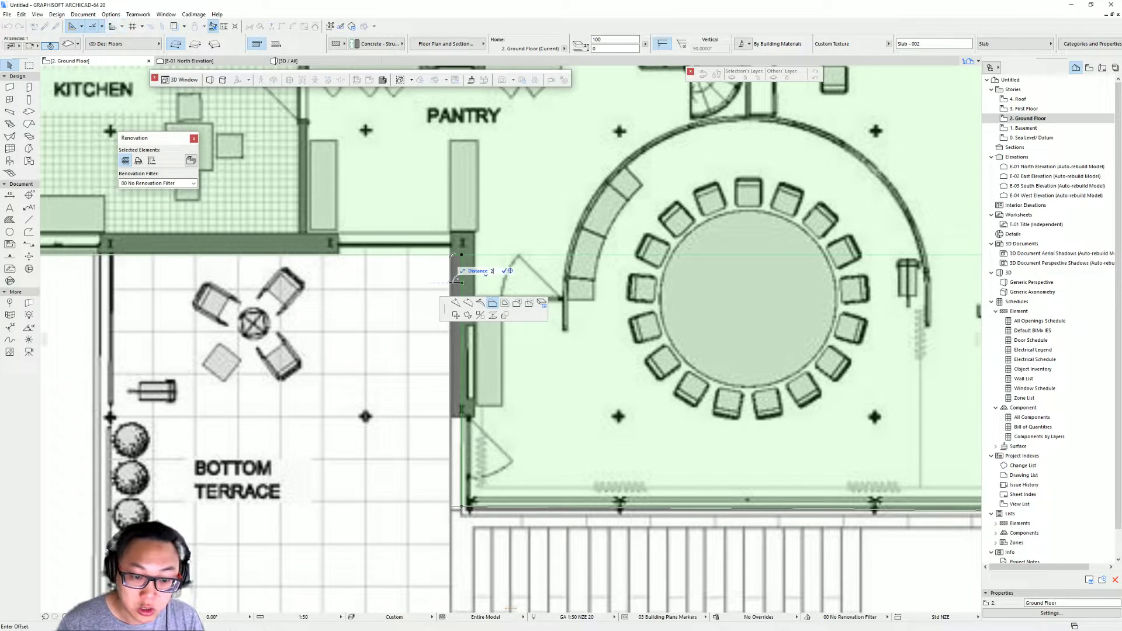
left_click(450, 256)
Step: Straighten the slab's edge along the living space by moving its terrace-side corner level with the corner at the indoor garden
middle_click_drag(504, 509, 458, 344)
scroll(829, 324, "down", 3)
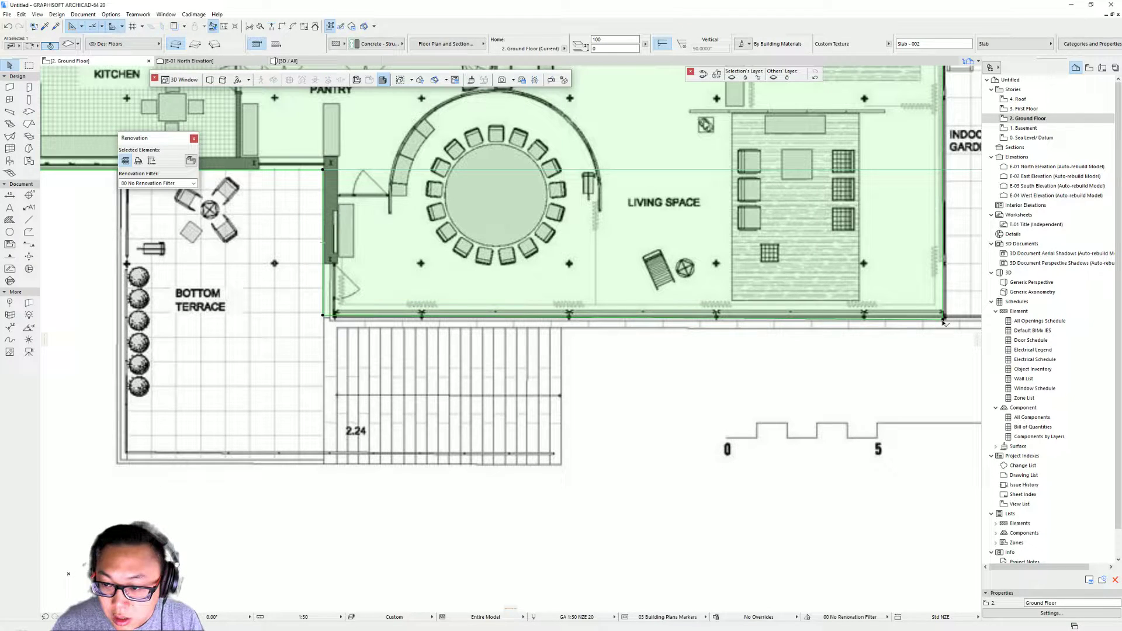
scroll(325, 317, "up", 5)
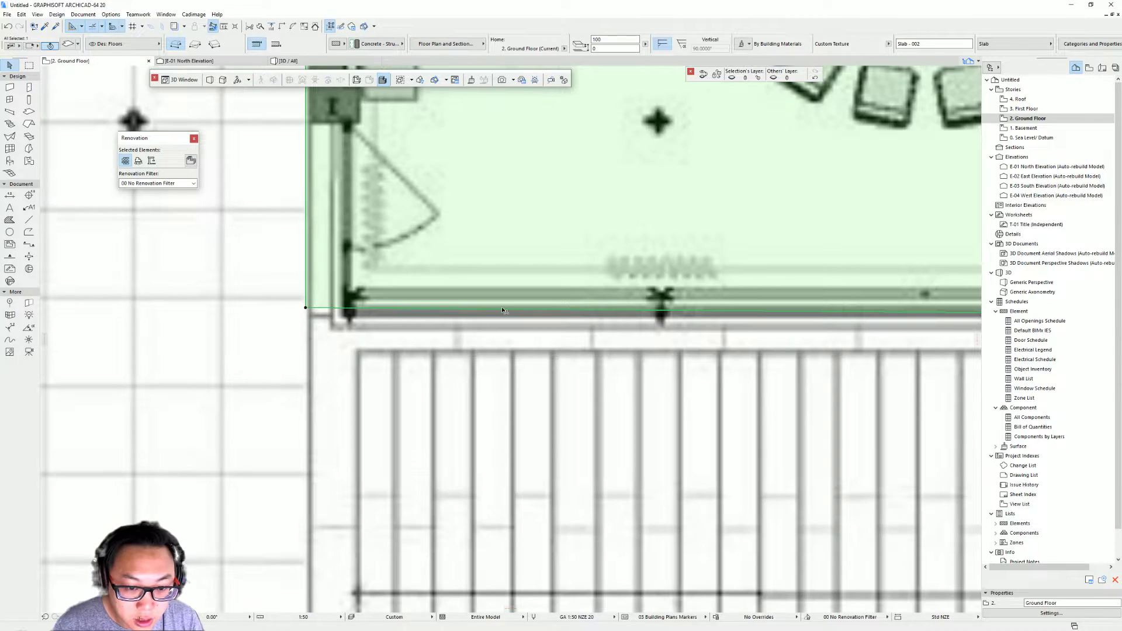
left_click(306, 308)
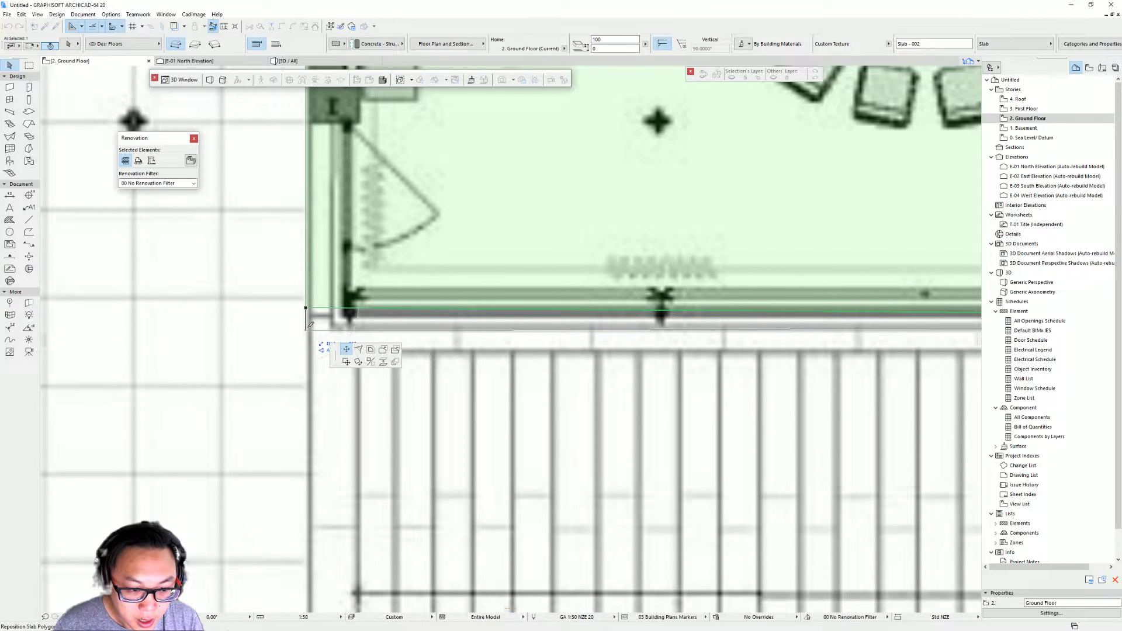
scroll(310, 325, "down", 5)
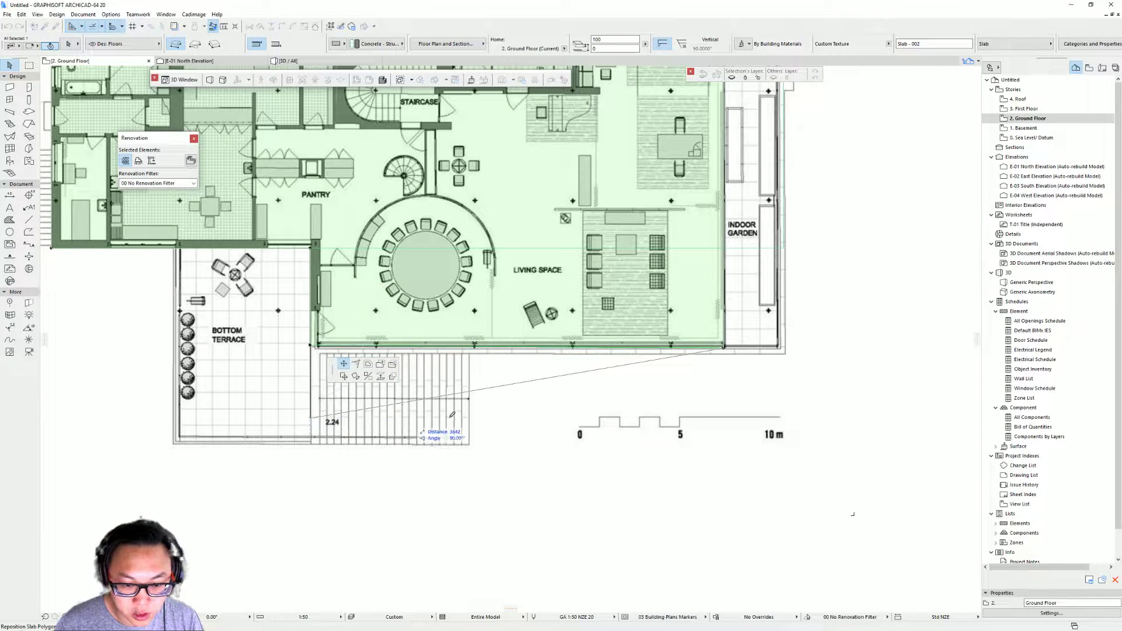
left_click(725, 345)
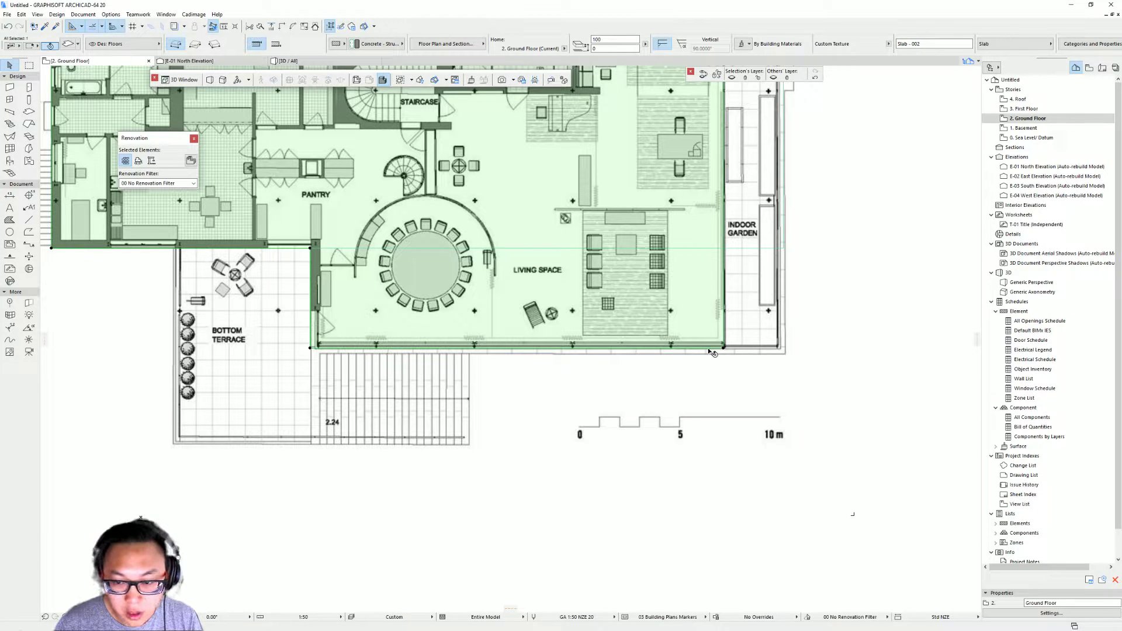
Step: Move the original rectangular slab by its corner so it starts at the indoor garden's inner corner below the vault
middle_click_drag(628, 288, 643, 356)
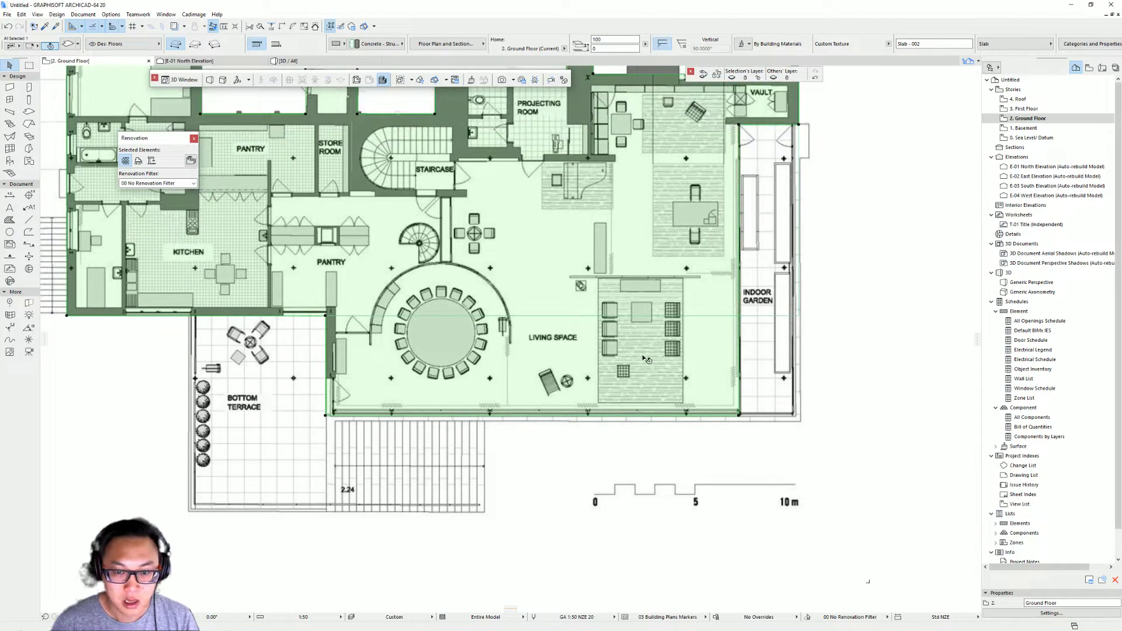
key("Escape")
left_click(629, 323)
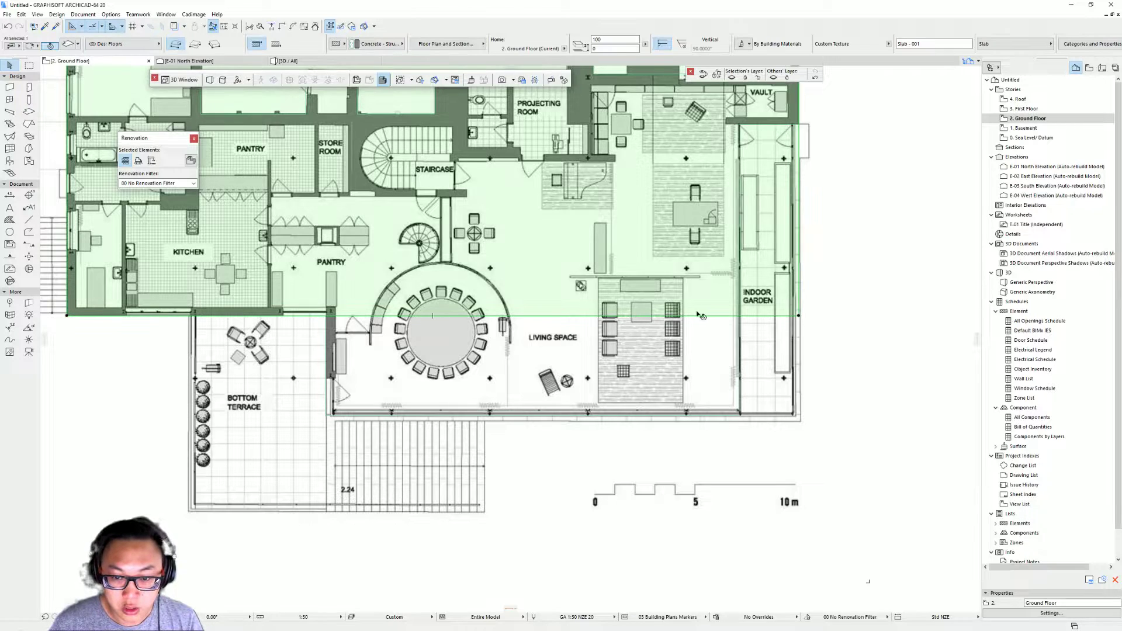
scroll(629, 323, "down", 3)
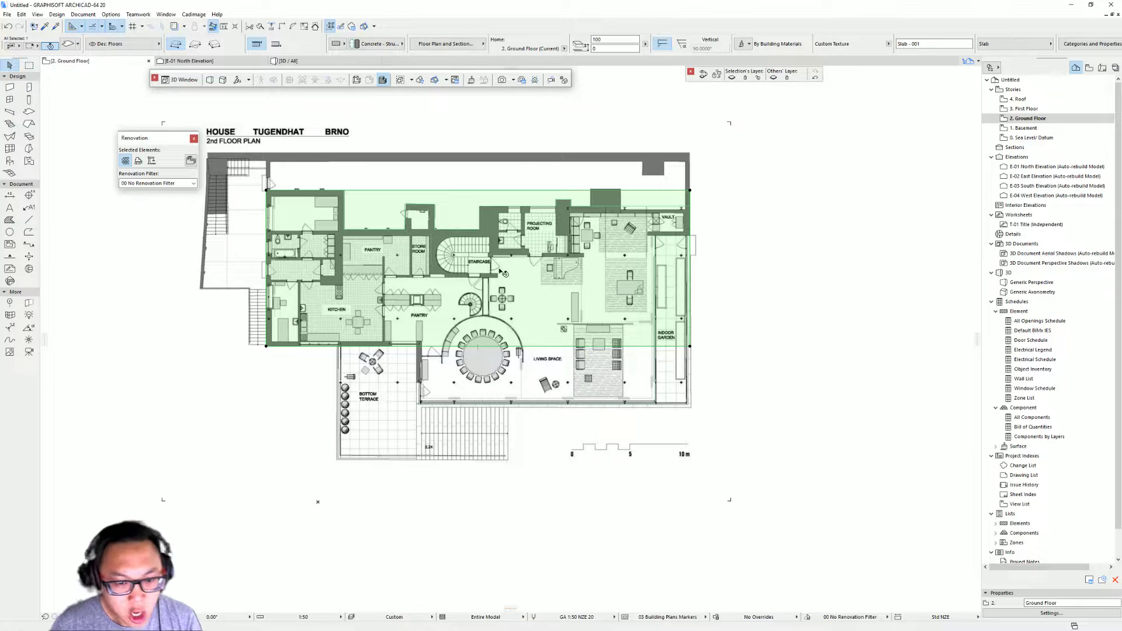
left_click(267, 190)
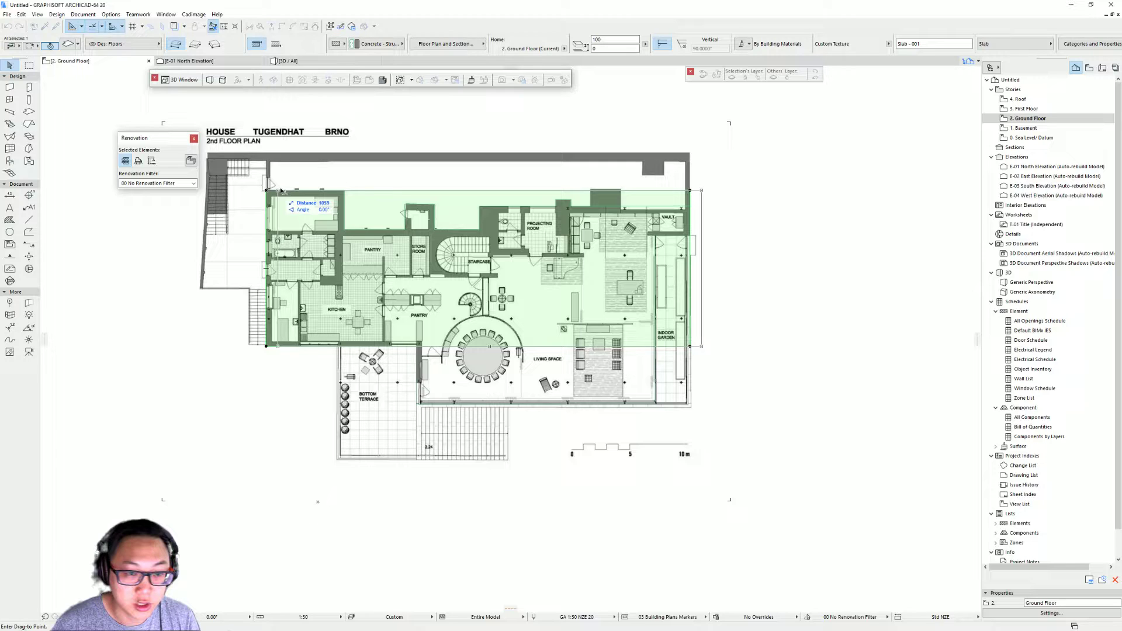
scroll(931, 331, "up", 3)
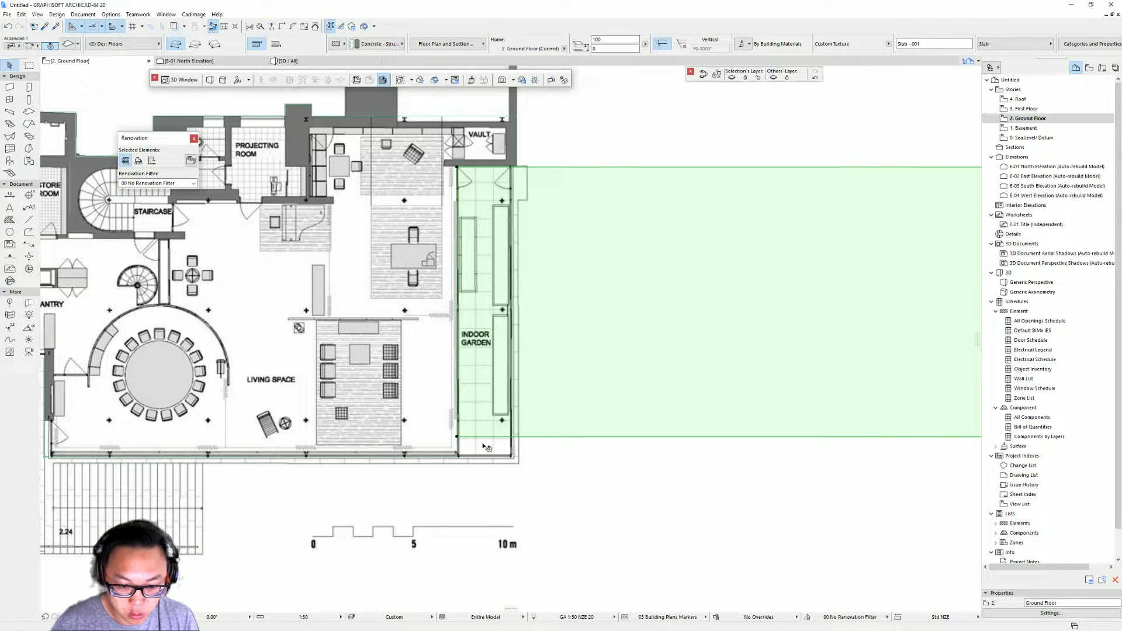
Step: Offset the moved slab's lower edge to the indoor garden's lower wall, aligning it with the interior slab's corner
scroll(509, 357, "down", 3)
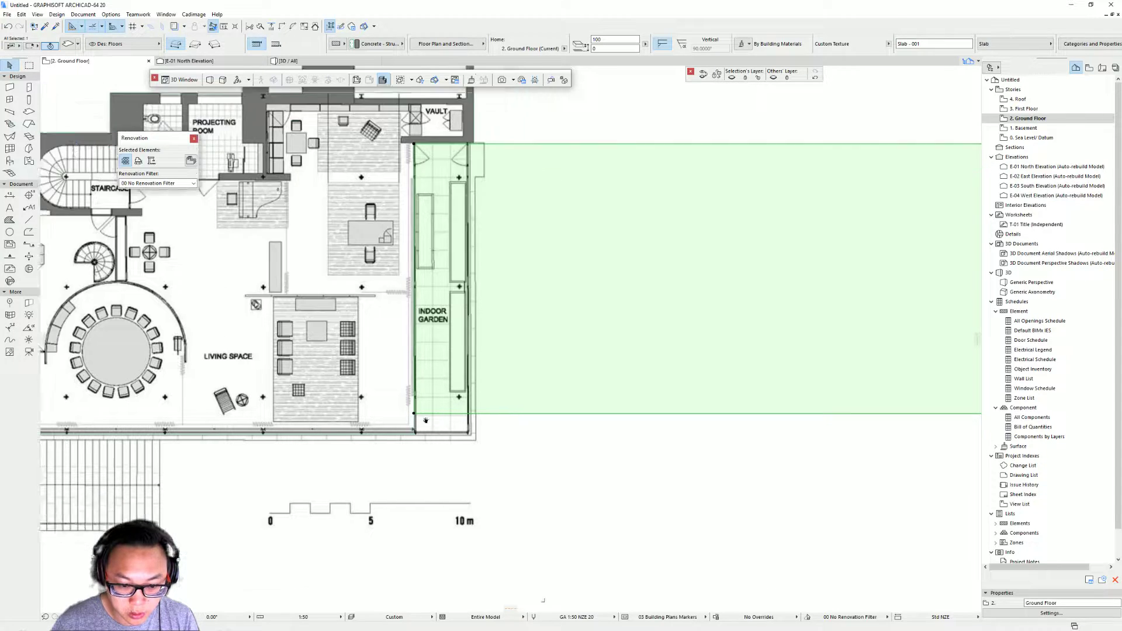
middle_click_drag(608, 299, 594, 310)
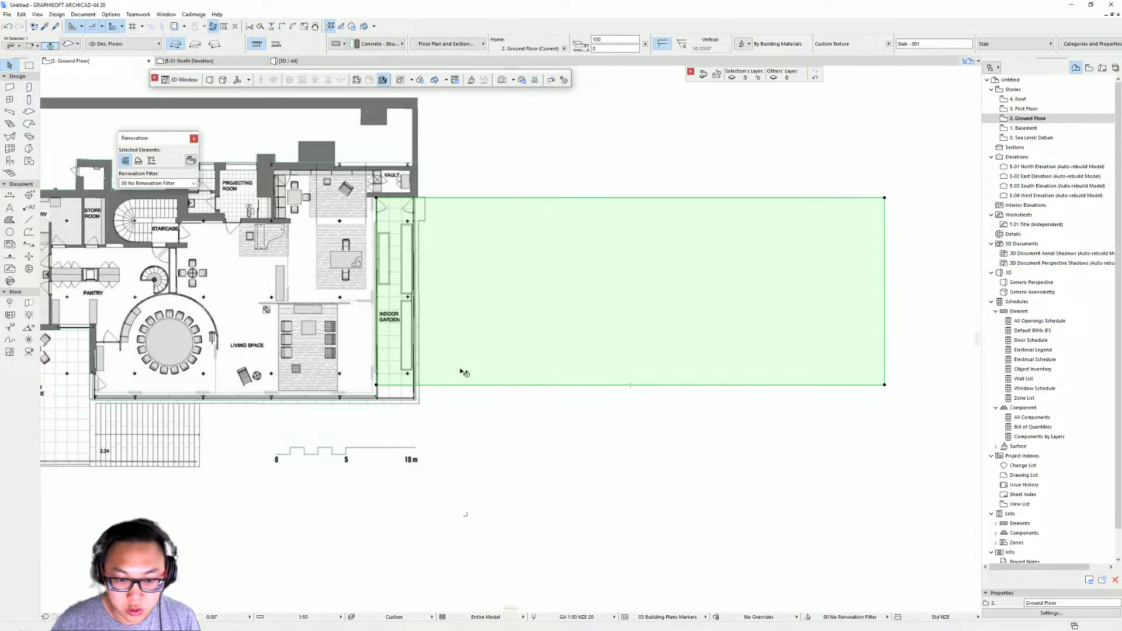
left_click(433, 386)
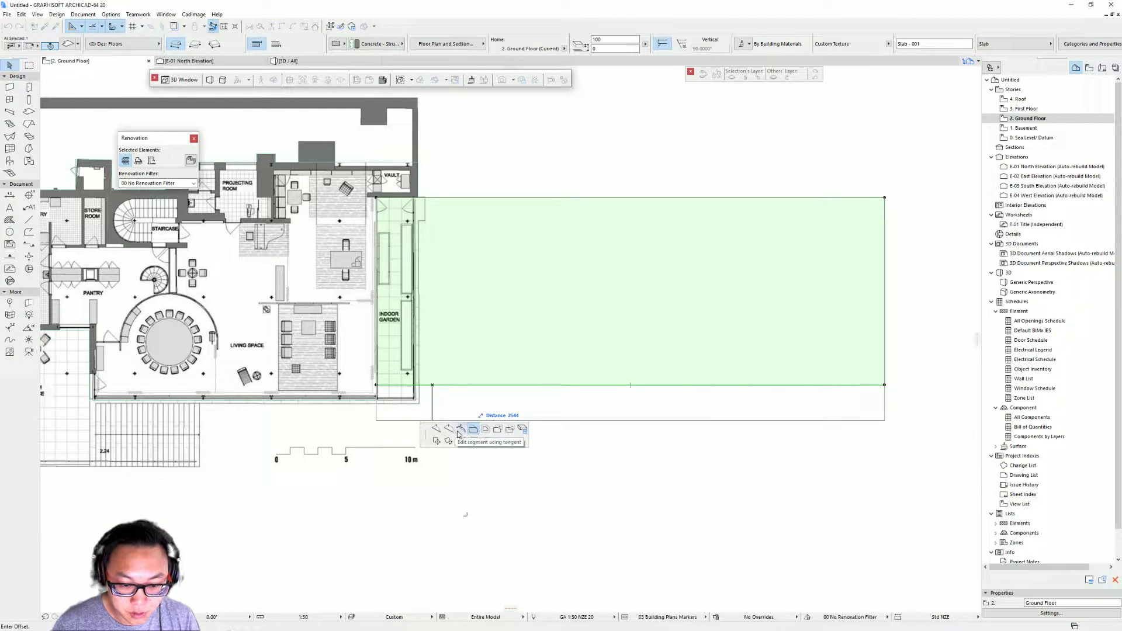
left_click(377, 400)
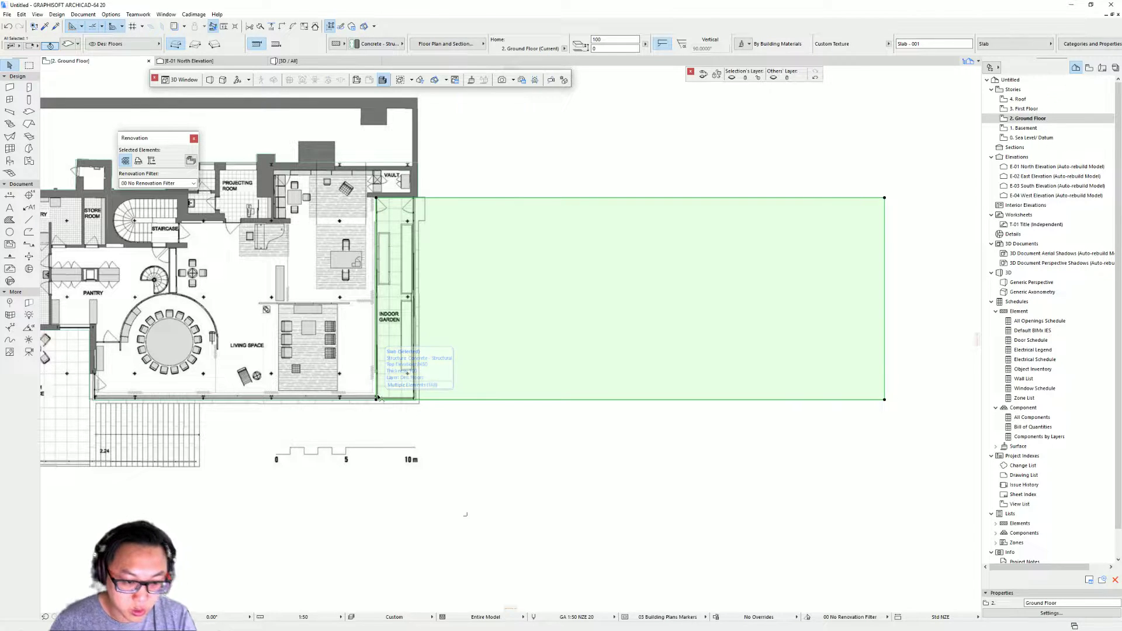
scroll(377, 401, "up", 2)
left_click(411, 399)
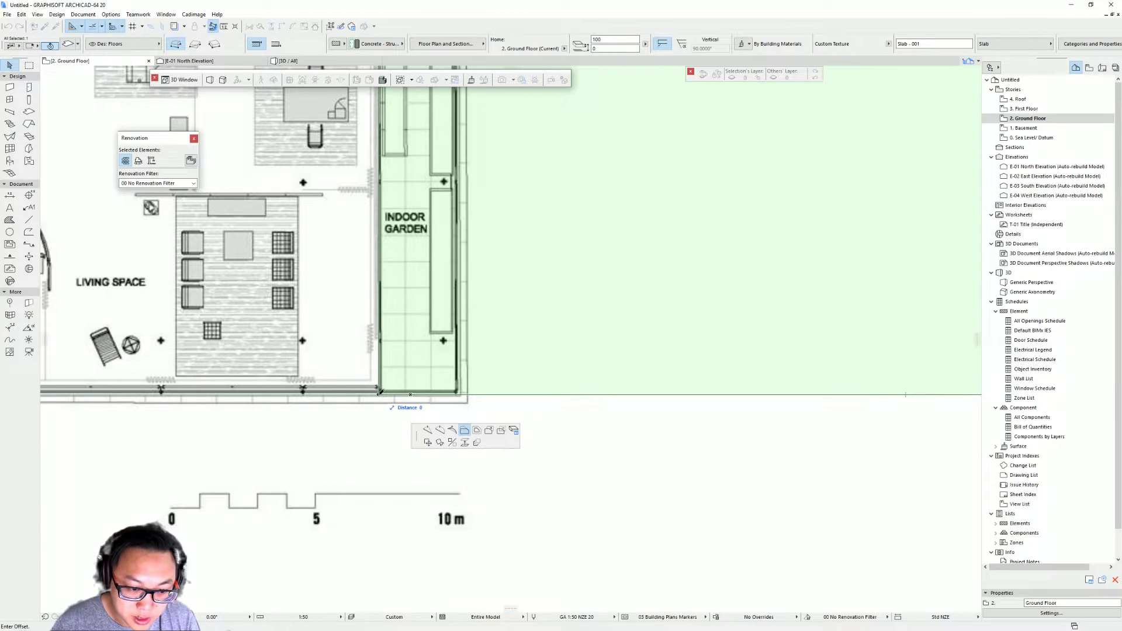
left_click(381, 393)
scroll(409, 398, "down", 3)
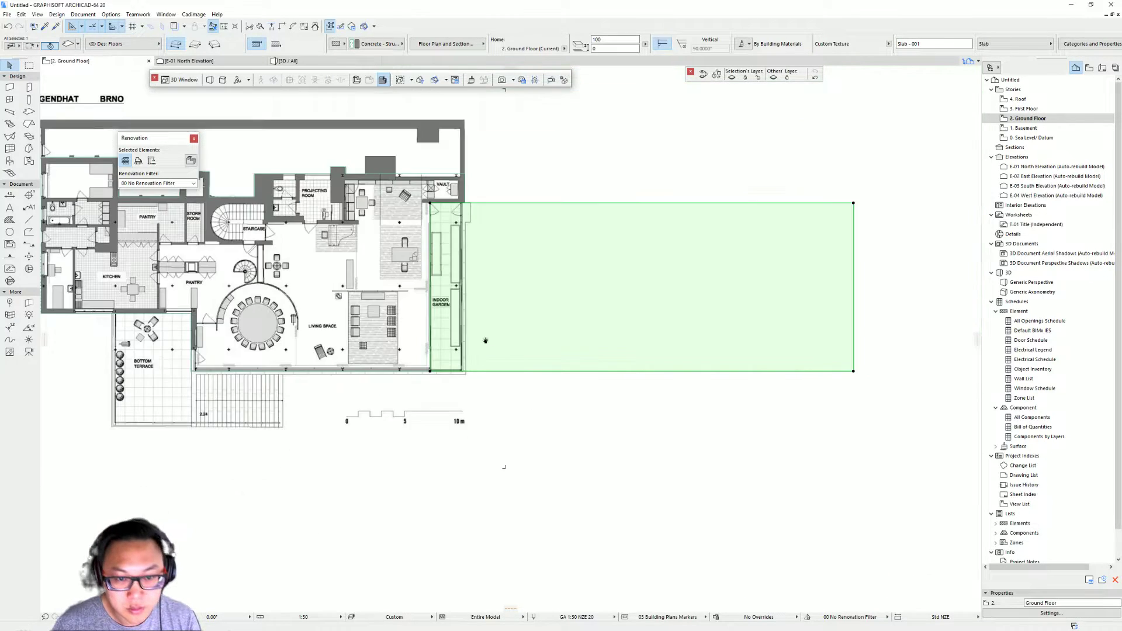
Step: Offset the slab's far edge back to the indoor garden's outer edge and deselect the slab
left_click(770, 290)
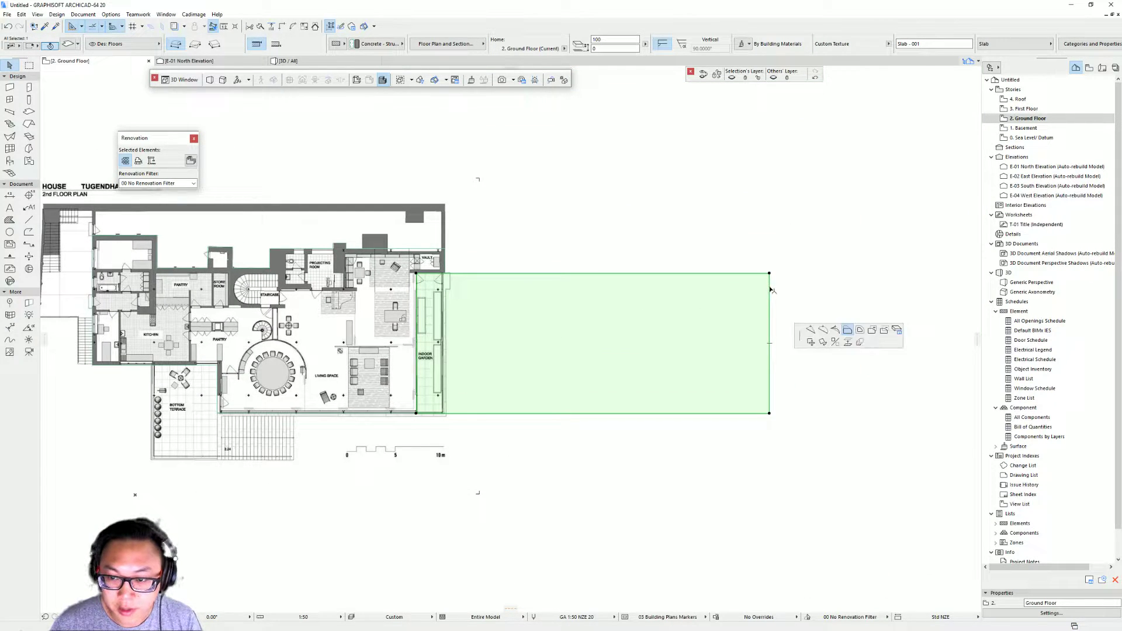
left_click(449, 270)
middle_click_drag(275, 397, 433, 377)
scroll(434, 377, "up", 2)
key("Escape")
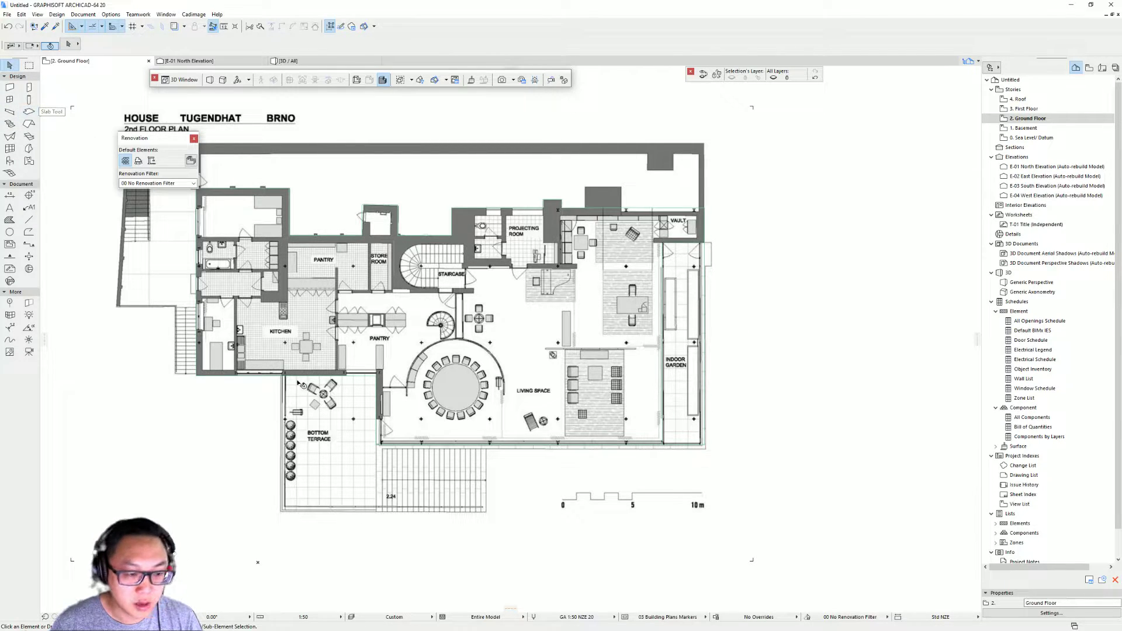
Step: Draw a slab over the bottom terrace with the rotated rectangle method, reusing the indoor garden slab's settings and starting at the house wall corner
scroll(456, 460, "down", 1)
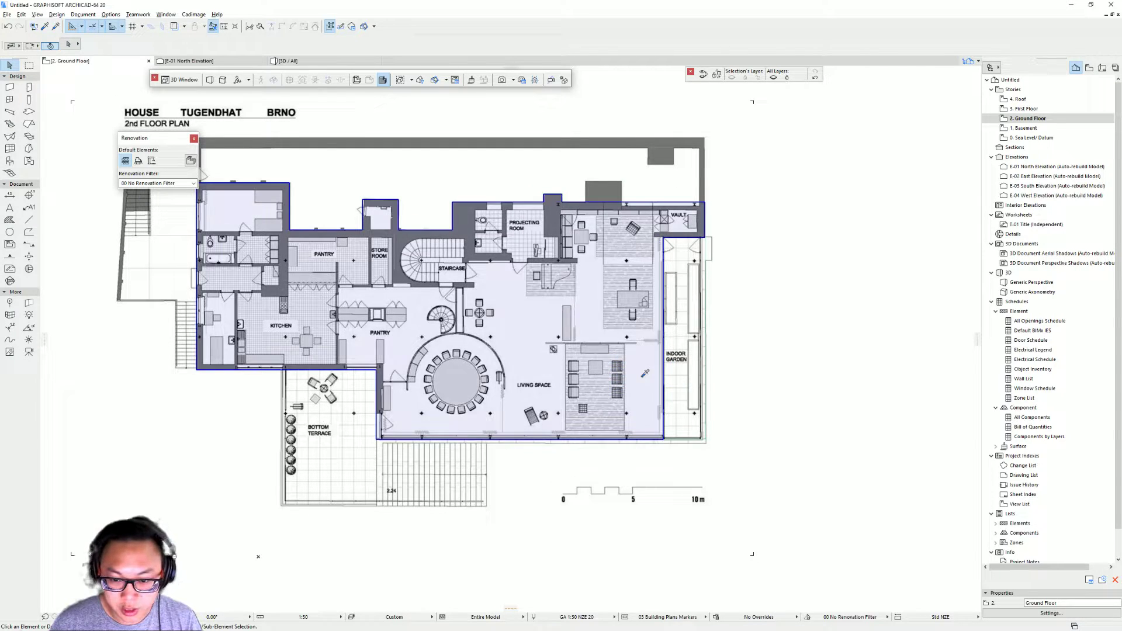
left_click(680, 261, "alt")
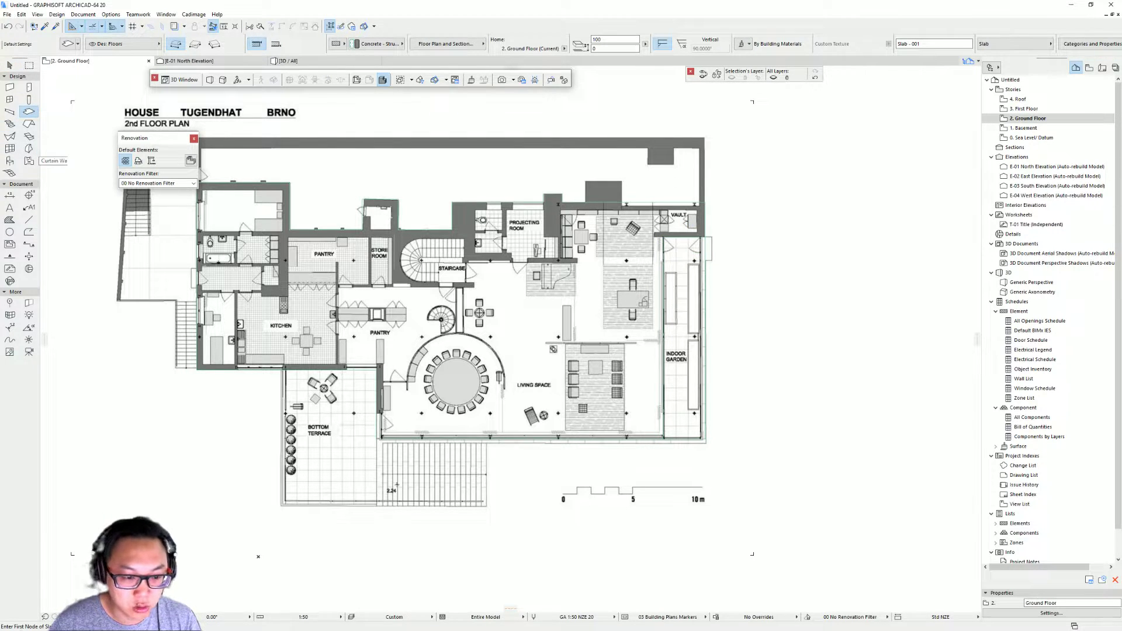
scroll(402, 272, "up", 2)
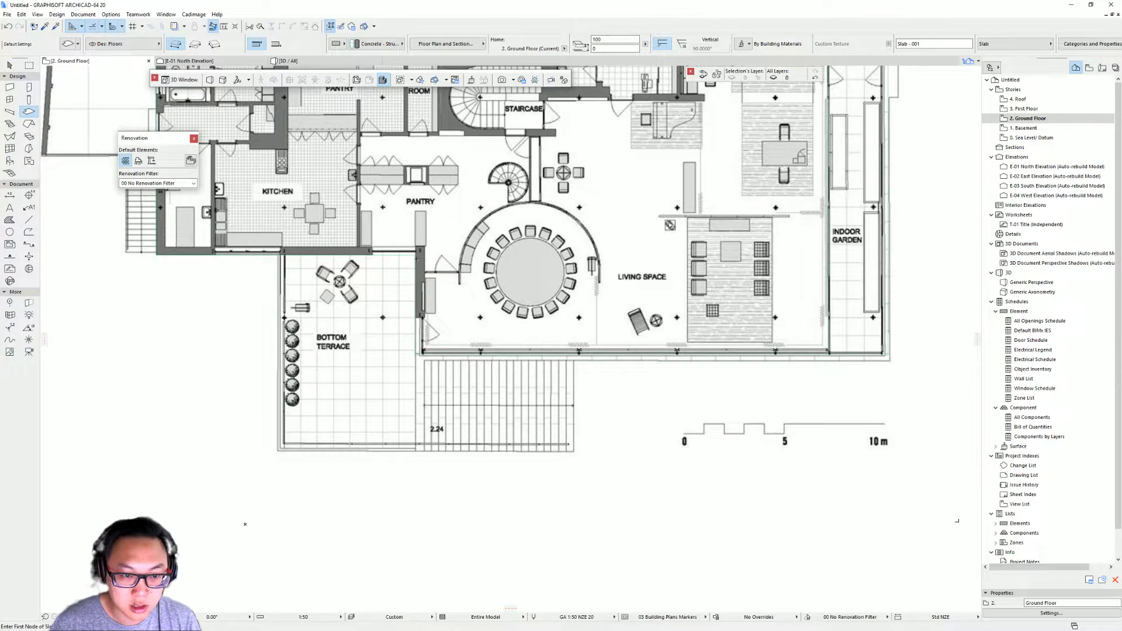
left_click(417, 256)
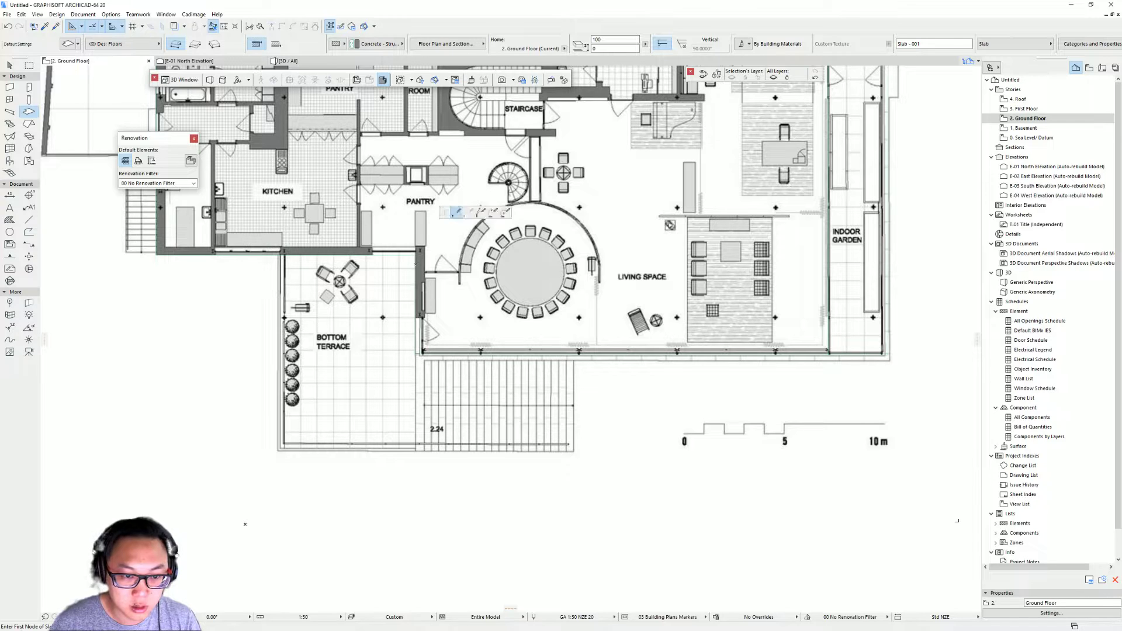
left_click(415, 449)
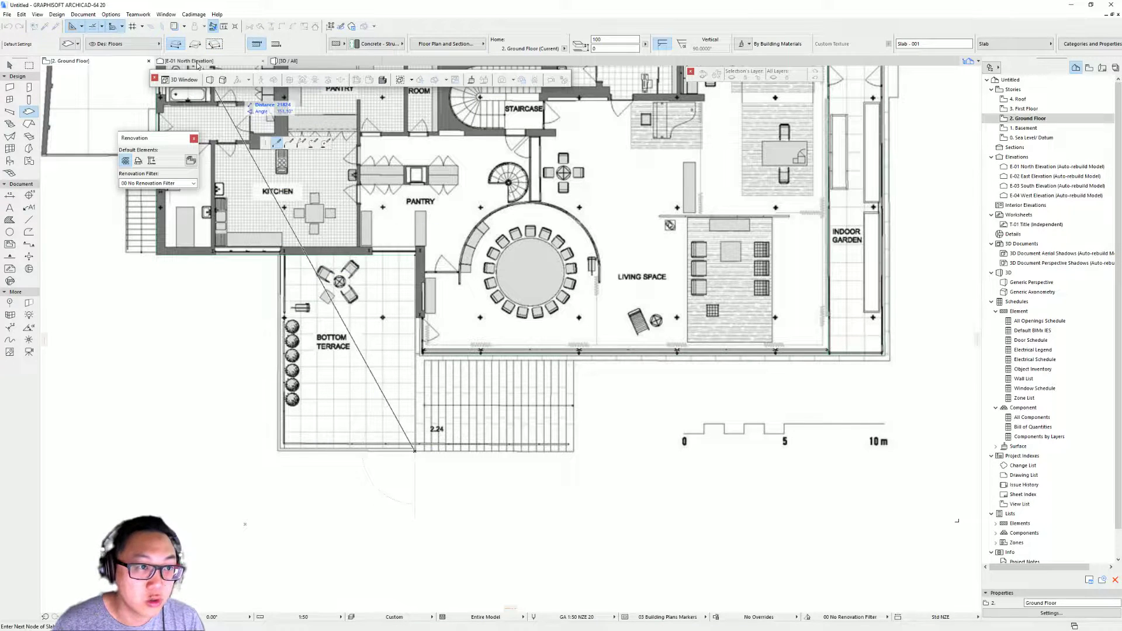
left_click(214, 44)
left_click(417, 253)
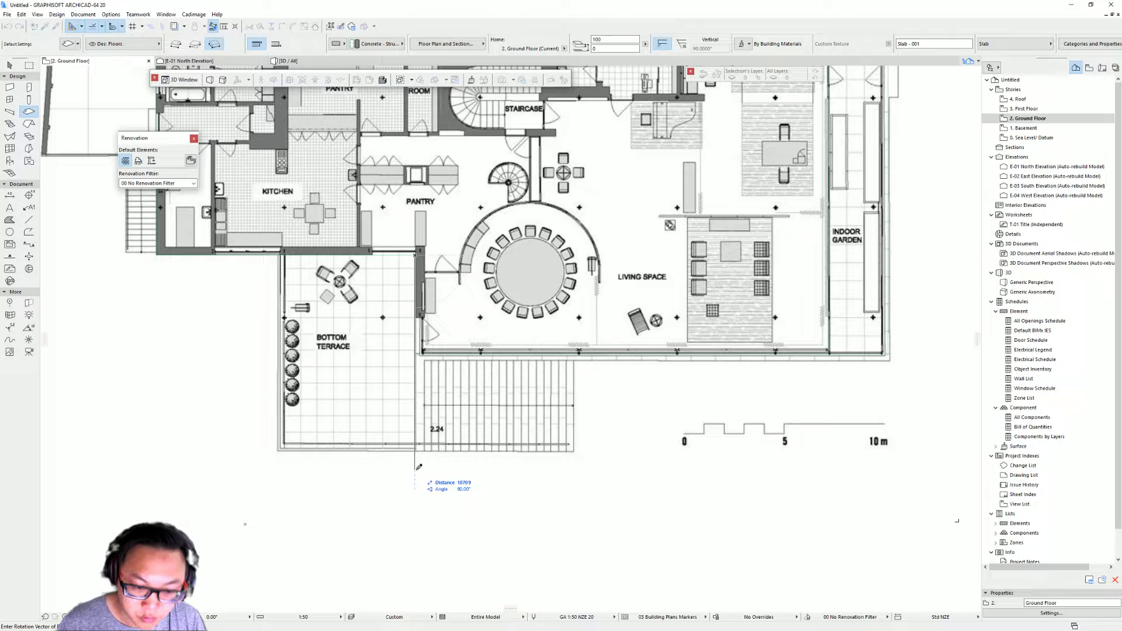
left_click(415, 450)
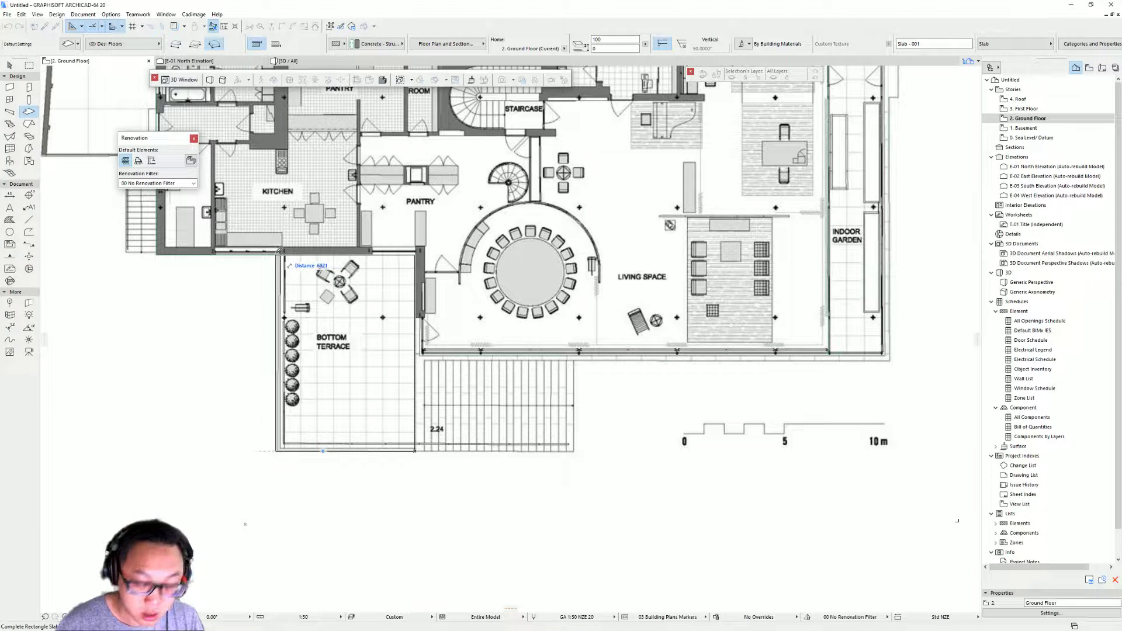
left_click(283, 449)
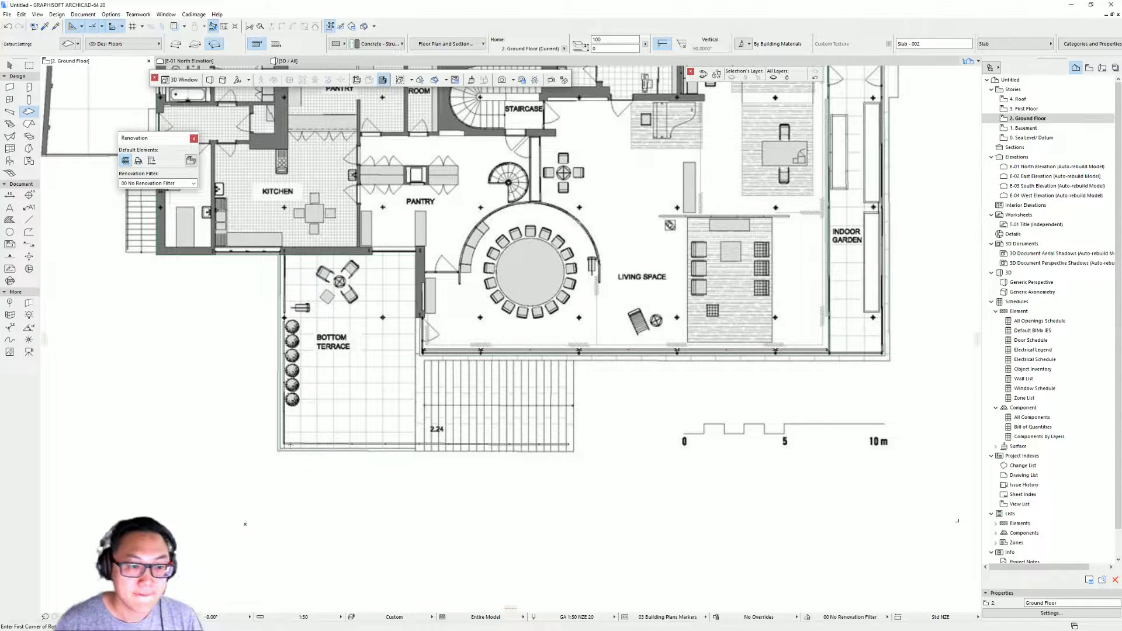
Step: Extend the interior slab with Add to Polygon, adding a rectangle over the solid block beside the projecting room's outer wall, and deselect it
scroll(283, 449, "down", 5)
scroll(417, 314, "up", 3)
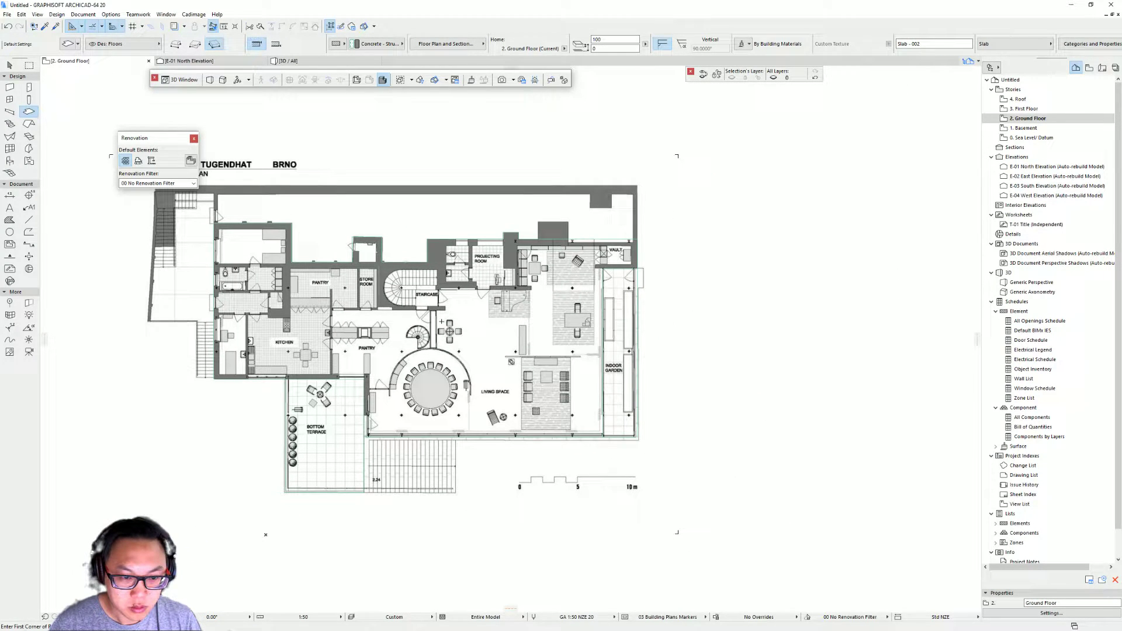
key("ctrl+a")
scroll(584, 238, "up", 5)
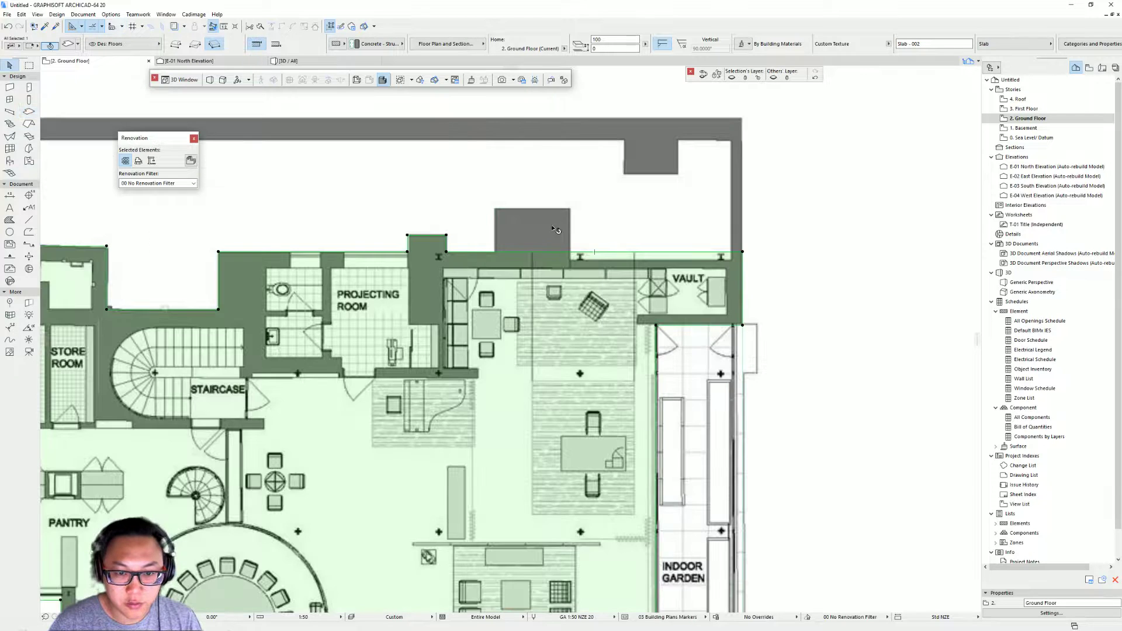
middle_click_drag(601, 238, 552, 270)
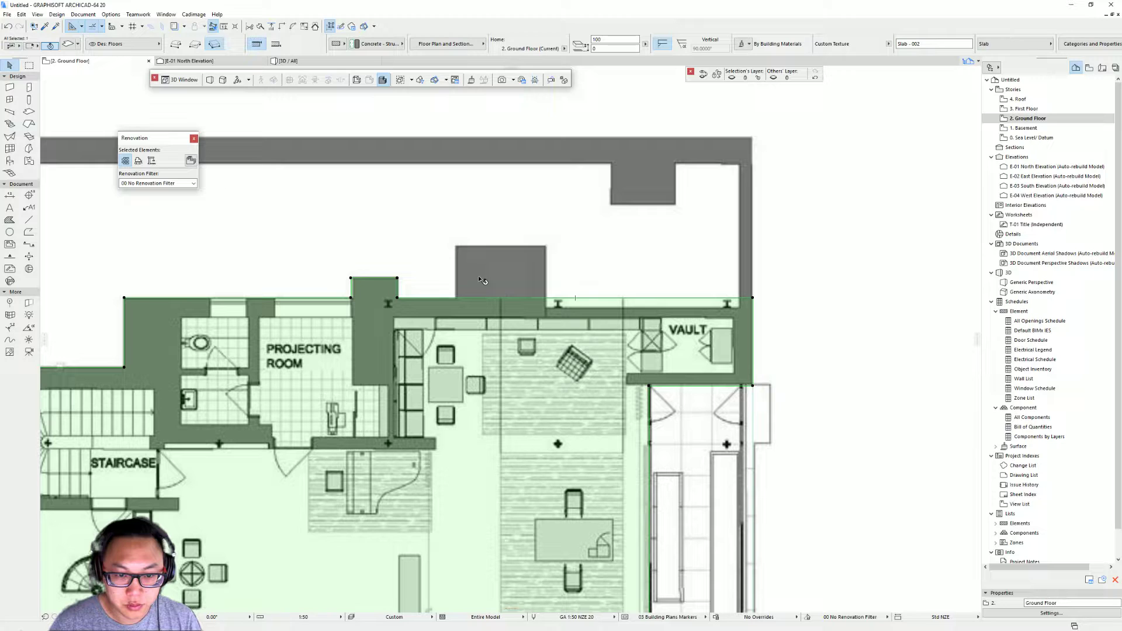
left_click(512, 298)
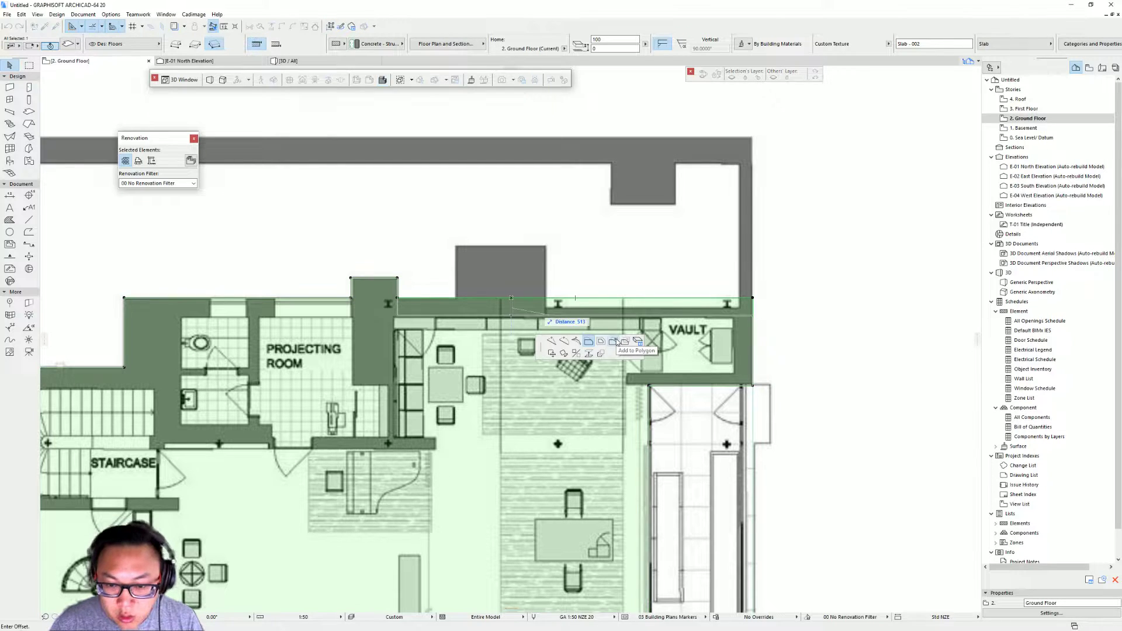
left_click(617, 341)
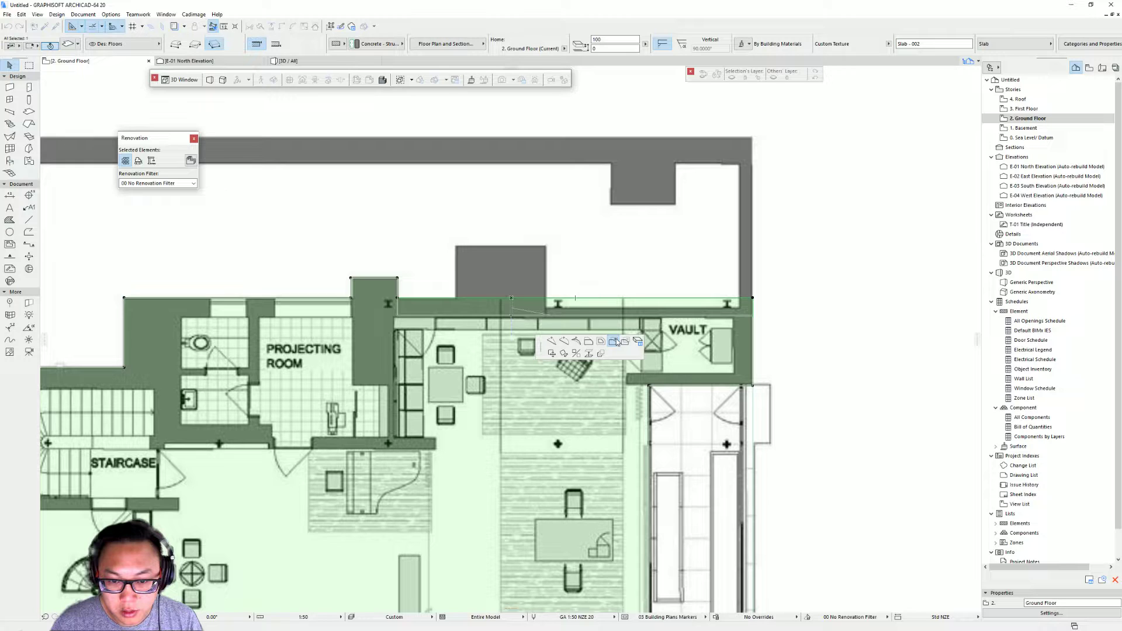
middle_click_drag(616, 338, 544, 394)
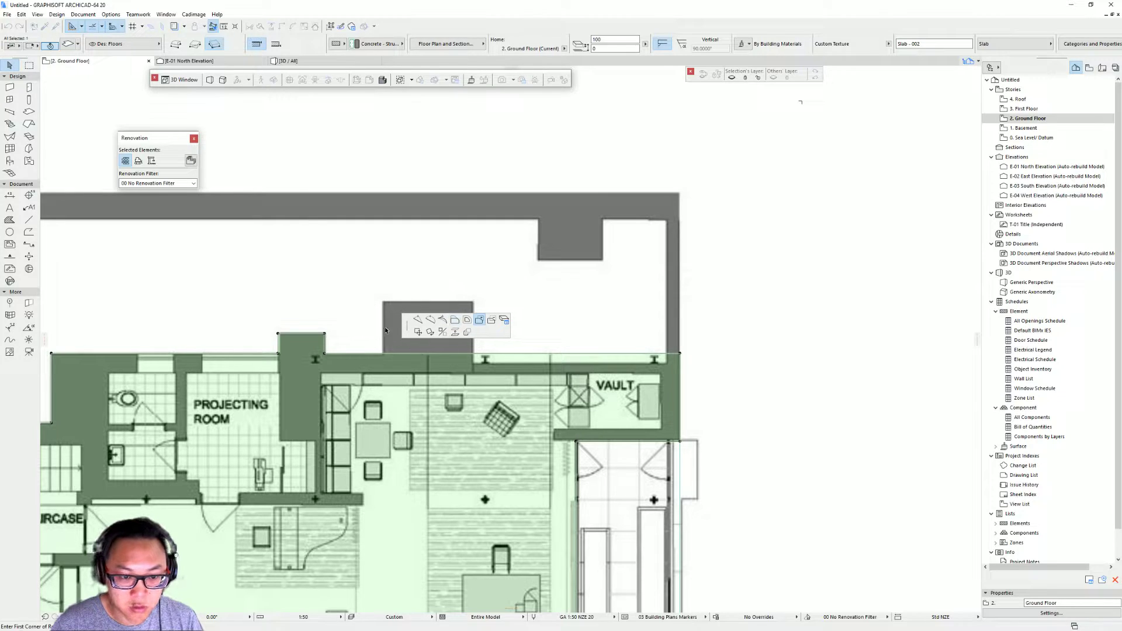
middle_click_drag(351, 306, 336, 358)
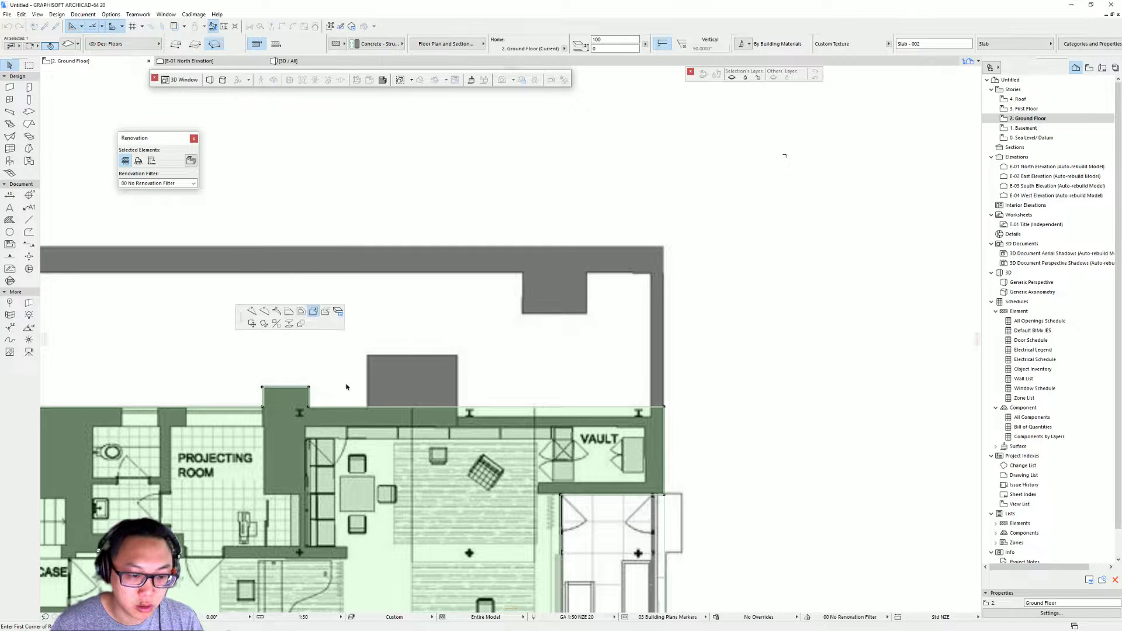
left_click(369, 409)
type("25")
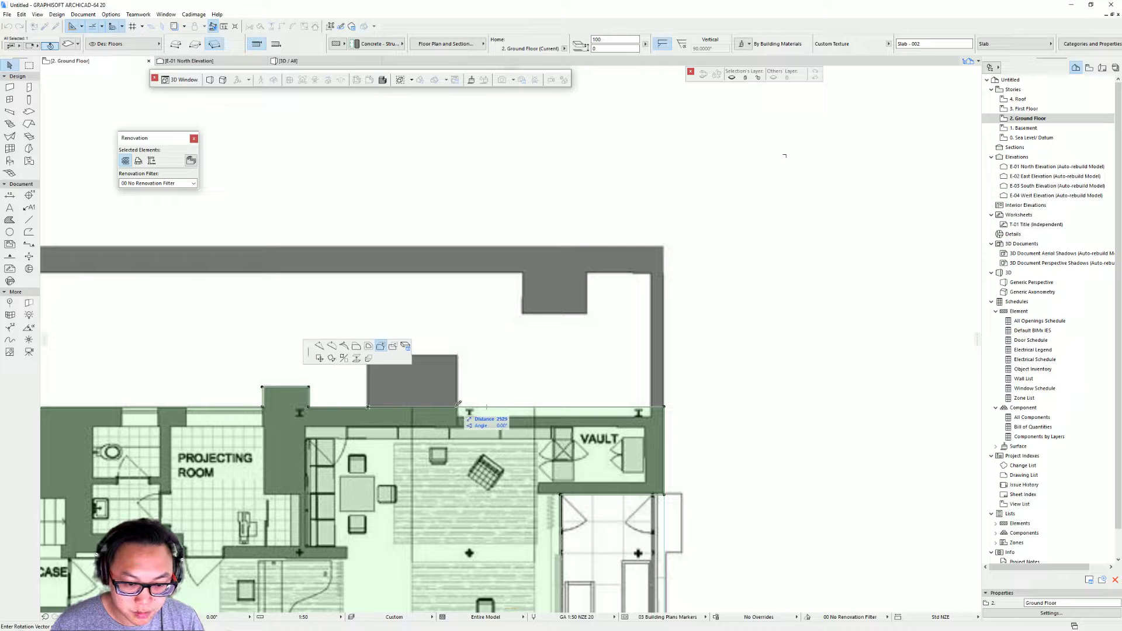
key("Return")
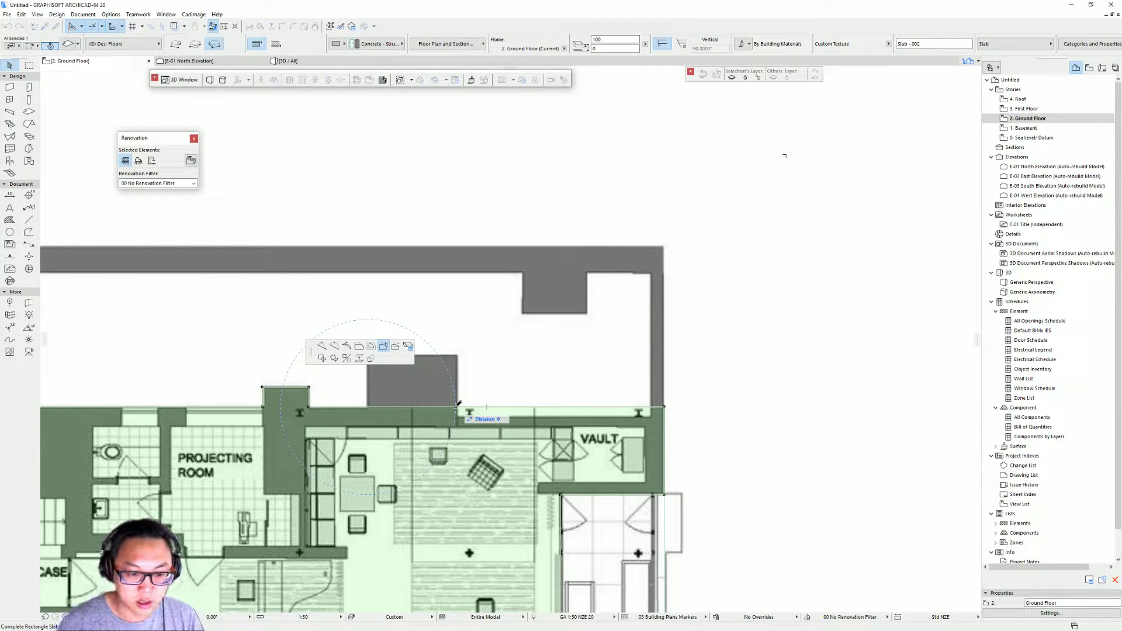
mouse_move(457, 404)
middle_mouse_down()
mouse_move(509, 434)
mouse_move(608, 400)
middle_mouse_up()
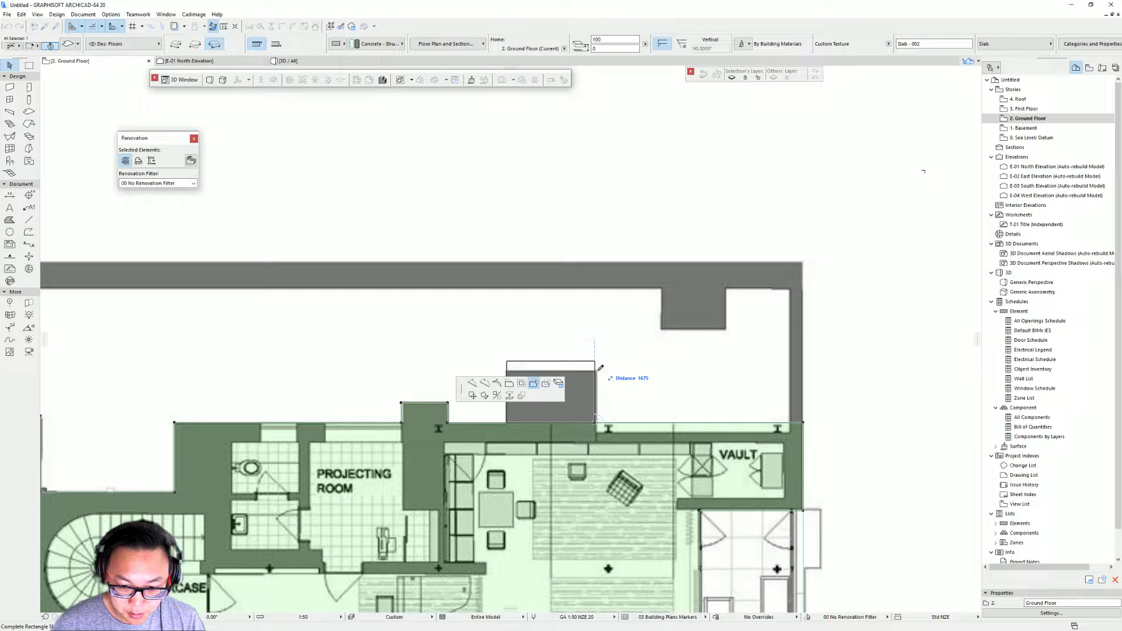
left_click(595, 372)
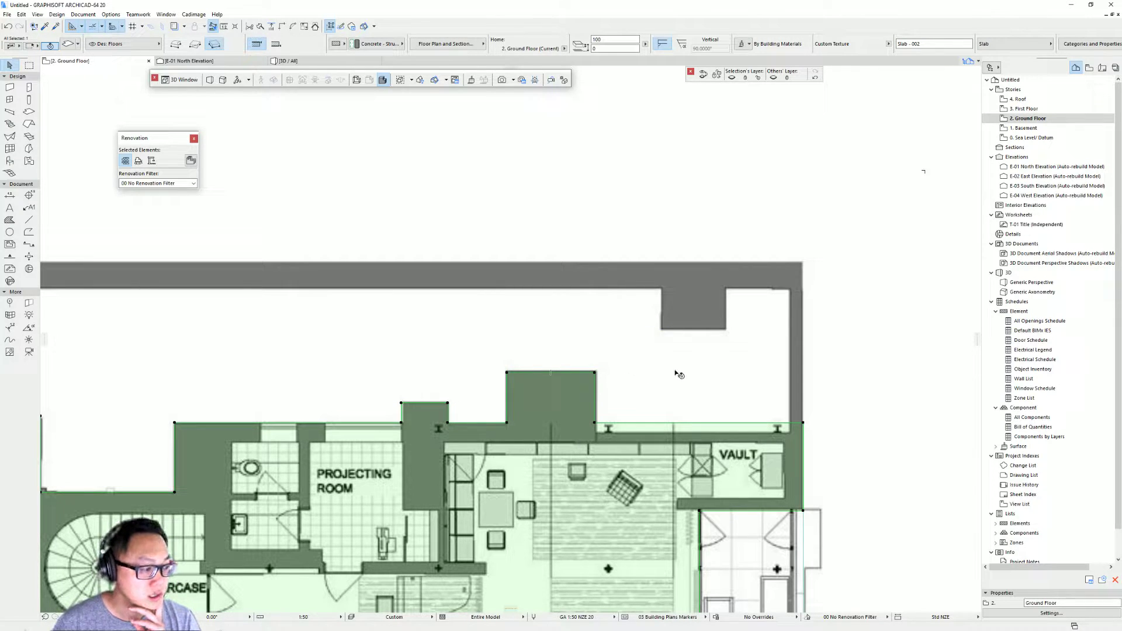
scroll(542, 398, "down", 1)
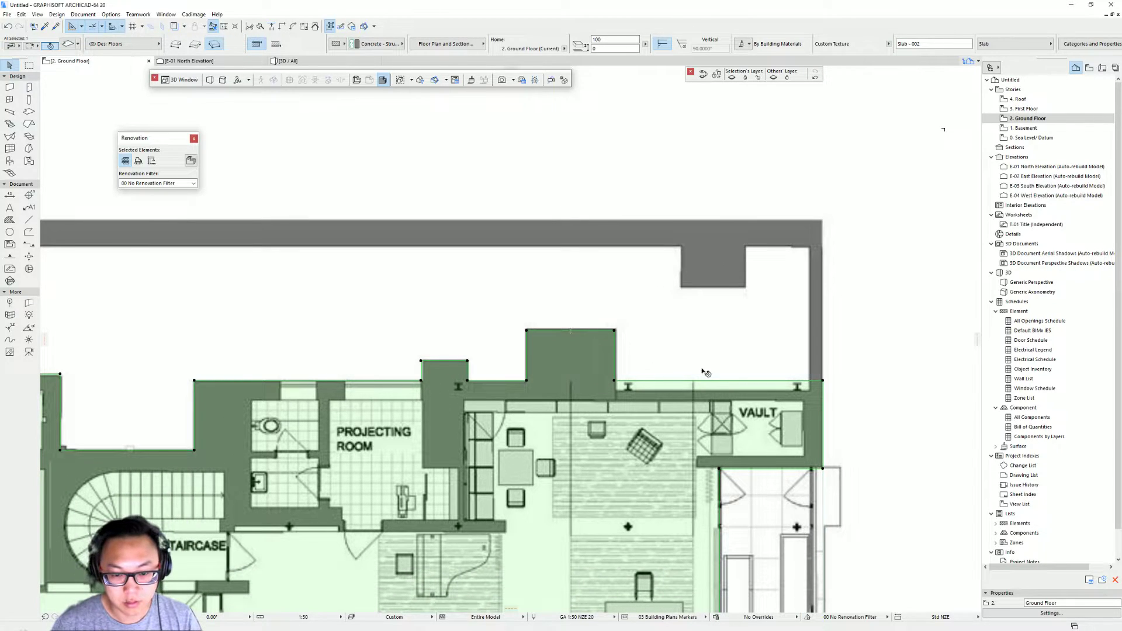
scroll(560, 230, "down", 3)
middle_click_drag(565, 279, 657, 255)
key("Escape")
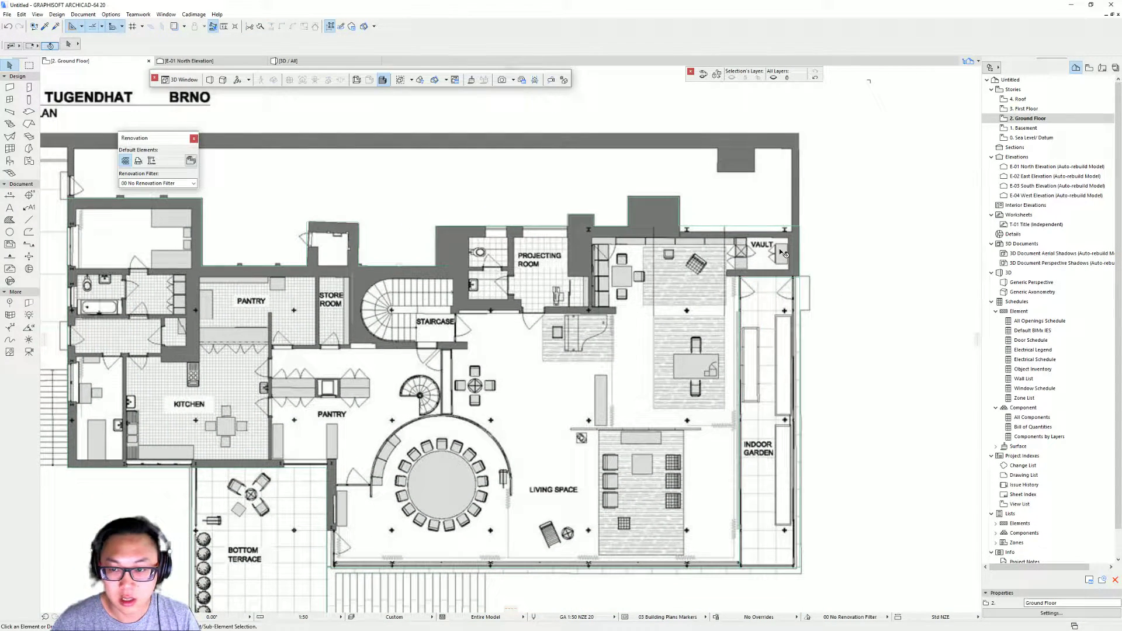
Step: Offset the interior slab's outer edge between the added block and the vault's far corner inward to the vault wall, and deselect the slab
left_click(736, 230)
left_click(745, 229)
left_click(746, 238)
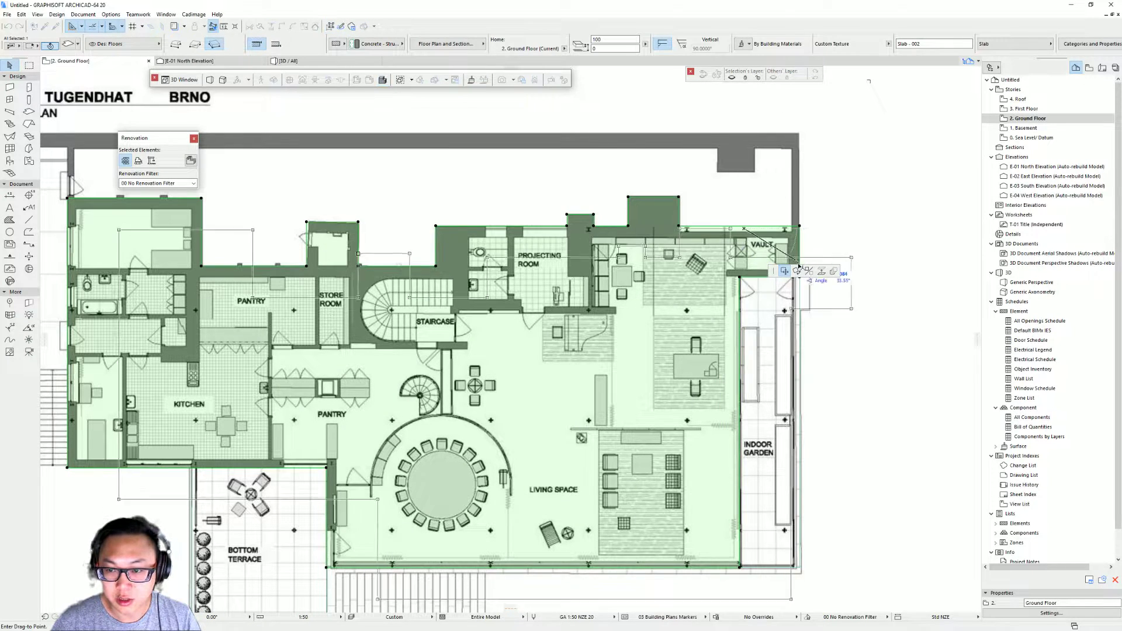
left_click(799, 271)
left_click(849, 269)
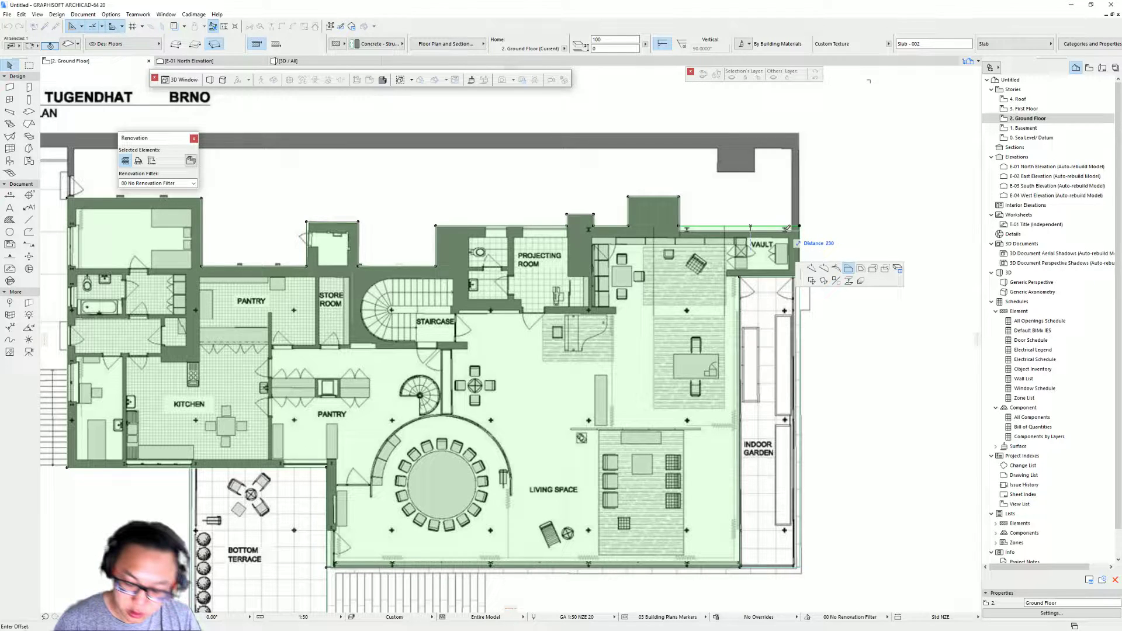
left_click(724, 231)
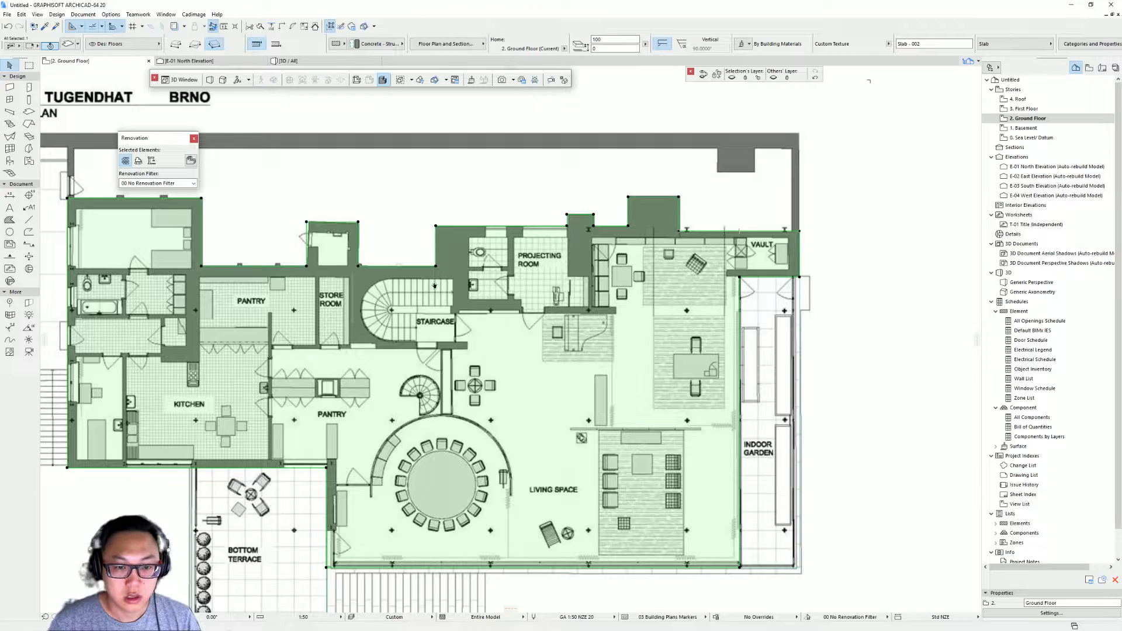
middle_click_drag(436, 288, 532, 276)
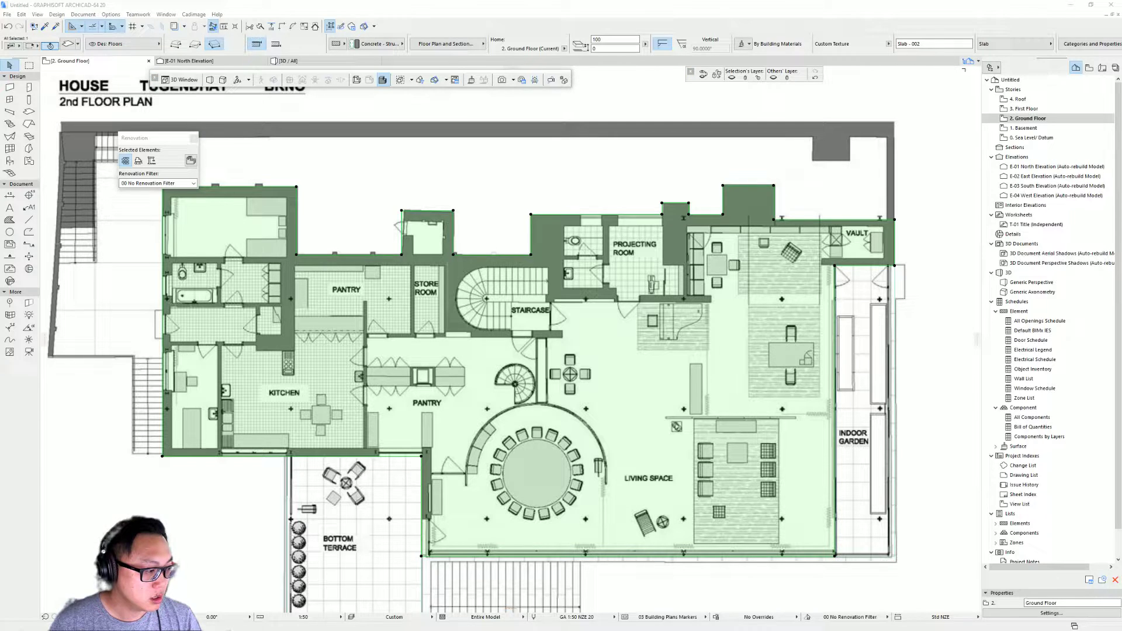
left_click(319, 458)
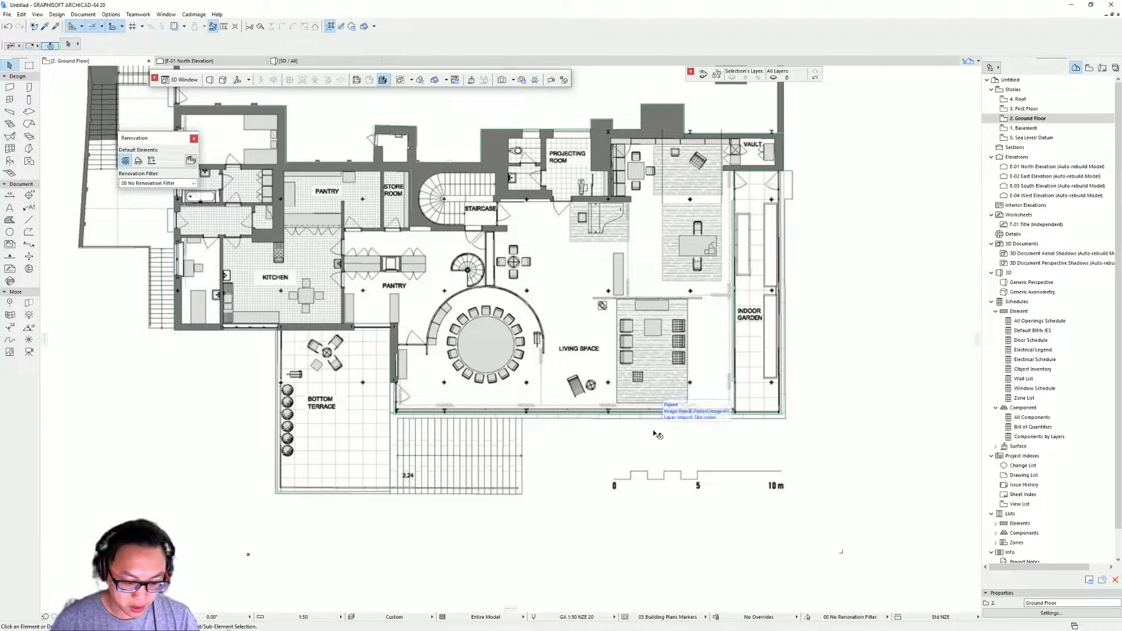
Step: Examine the ground floor slabs in the 3D perspective, checking the interior, bottom terrace and indoor garden slabs separately
key("F3")
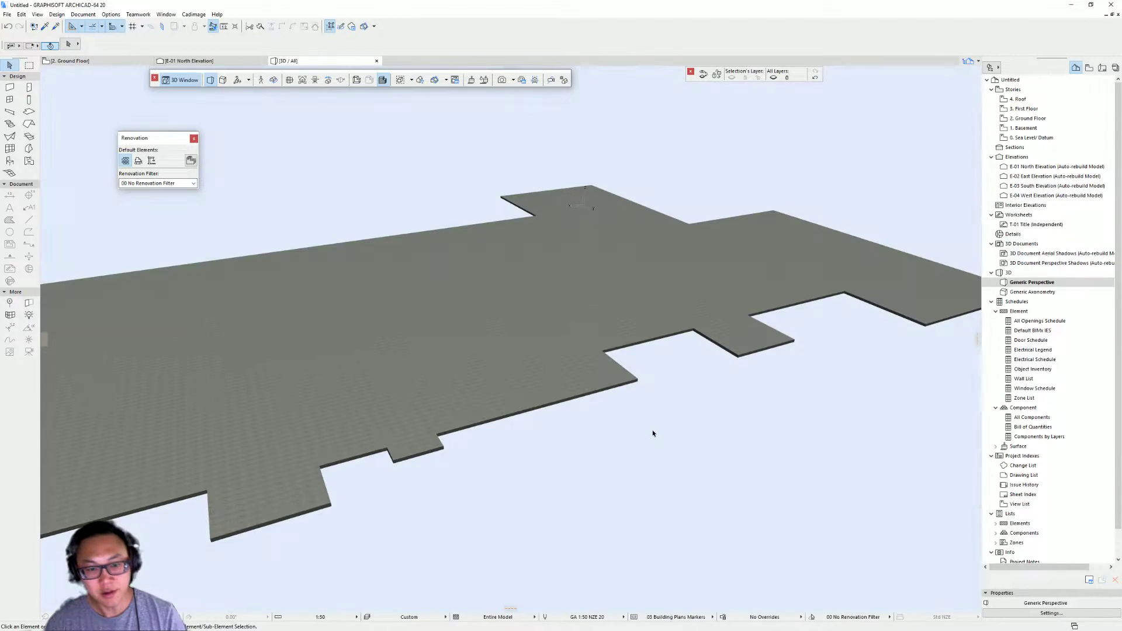
middle_click_drag(626, 377, 519, 444, "shift")
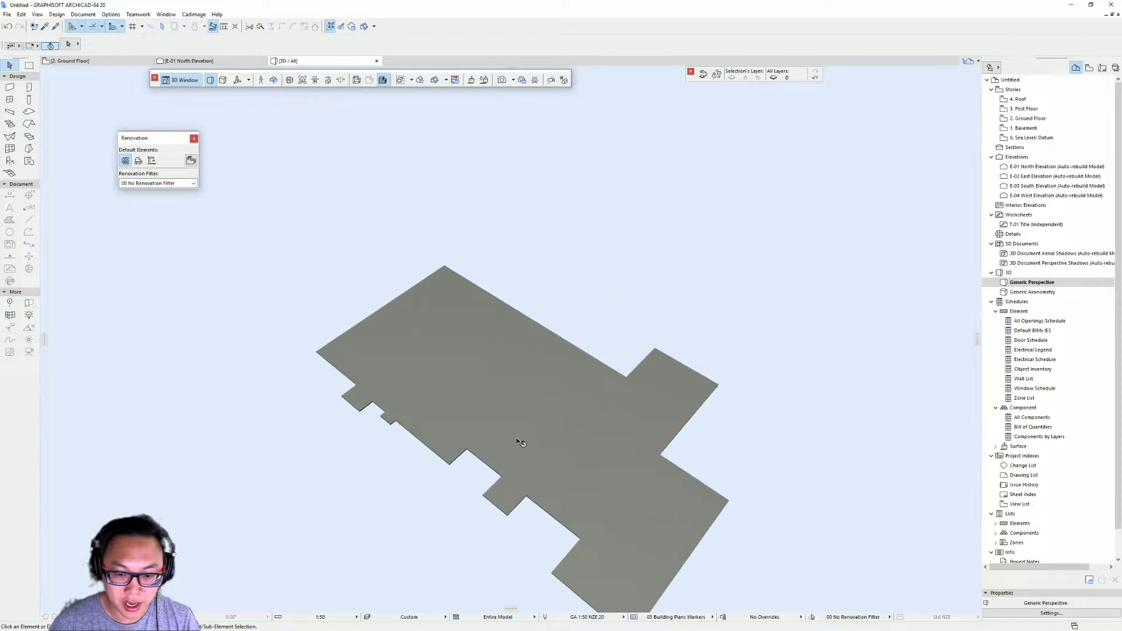
left_click(519, 443)
middle_click_drag(215, 407, 586, 397, "shift")
left_click(586, 401)
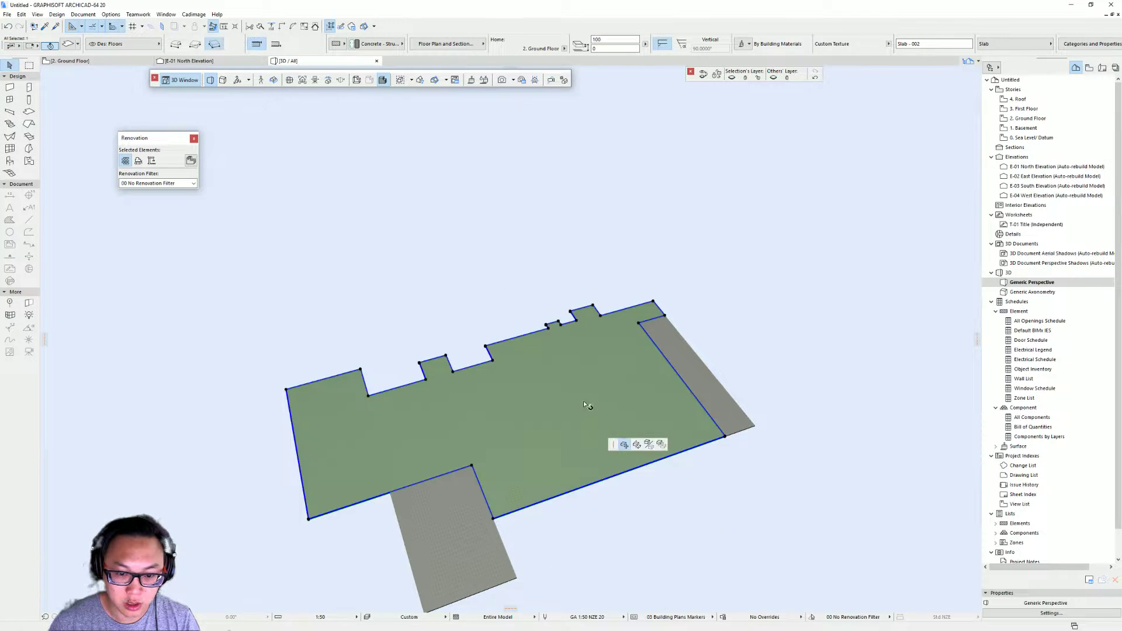
key("Escape")
left_click(444, 526)
left_click(693, 377, "shift")
key("Escape")
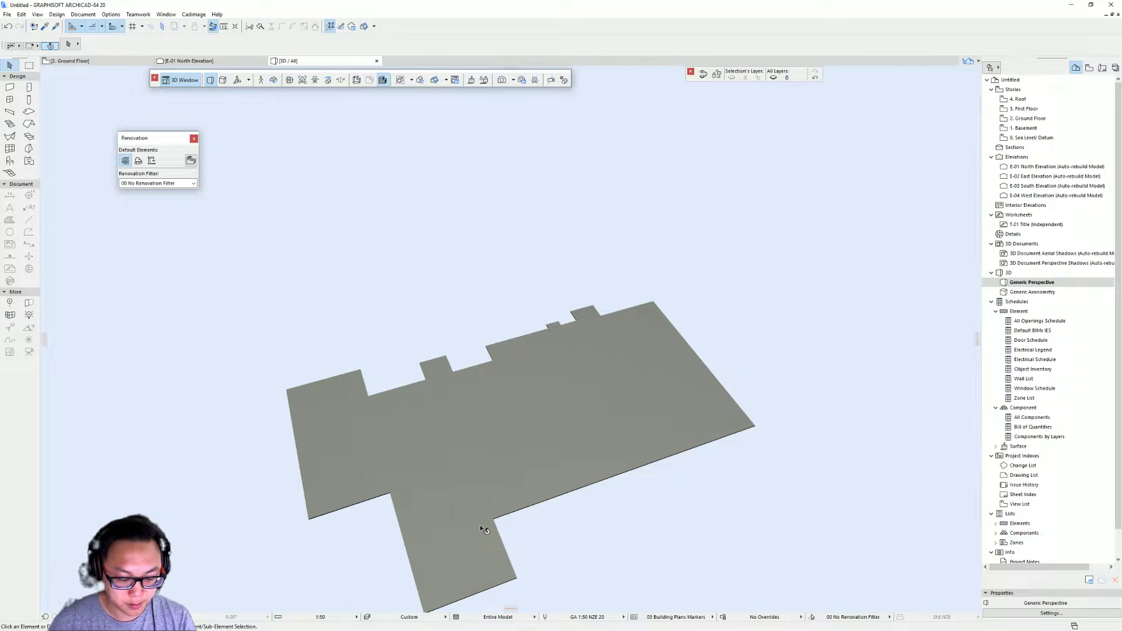
Step: Override the interior slab's top surface with Paint - Titanium White and inspect the result in 3D
left_click(570, 428)
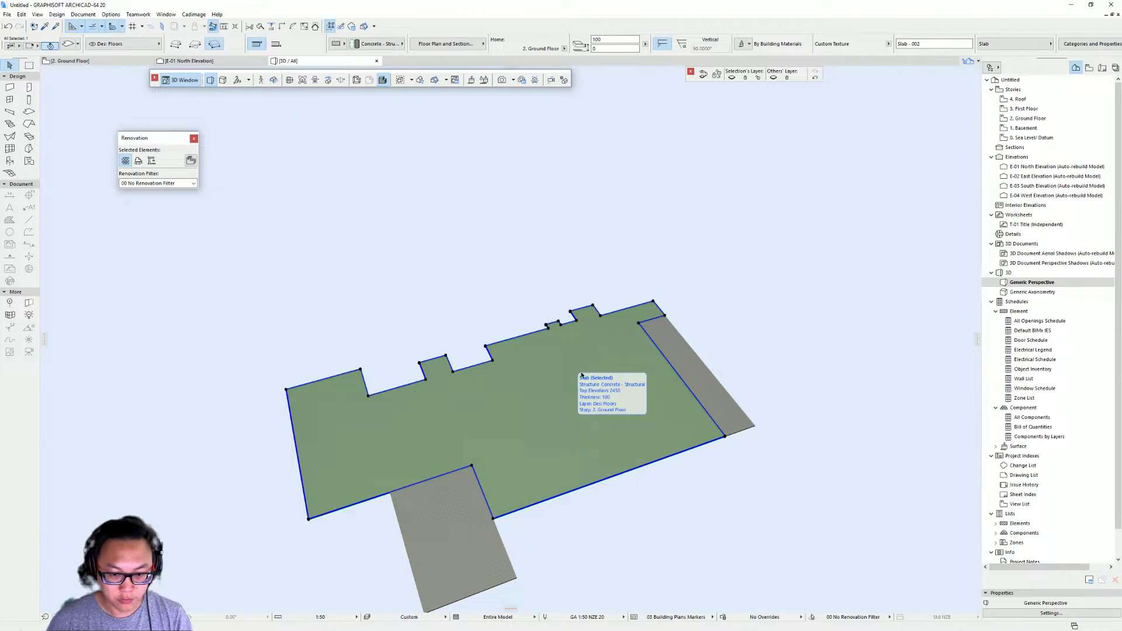
double_click(563, 427)
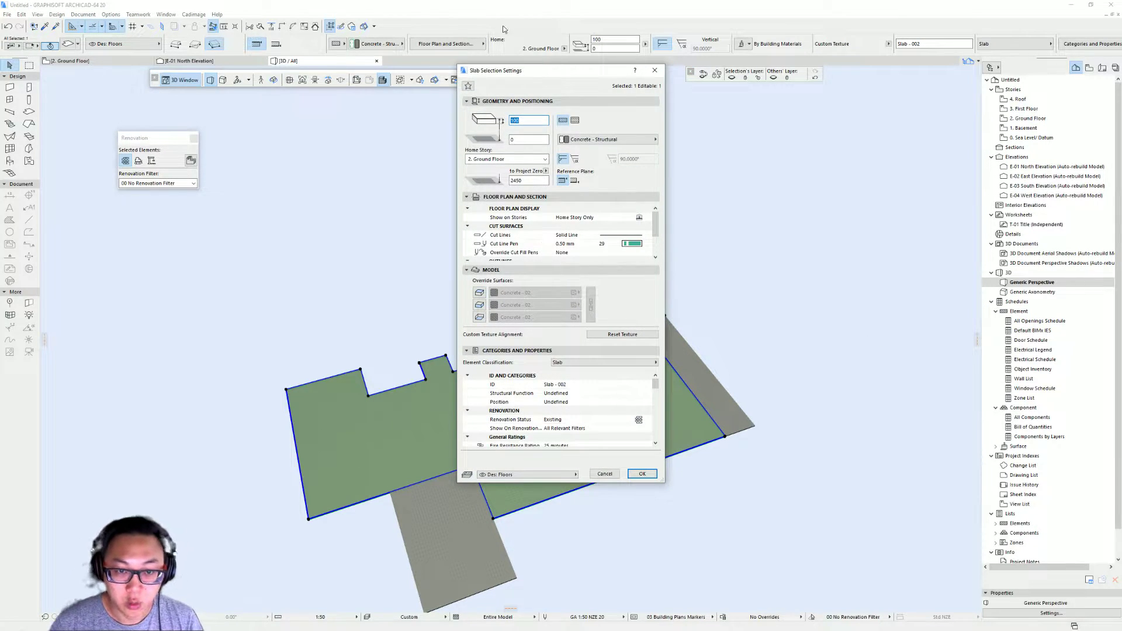
left_click(479, 293)
left_click(554, 295)
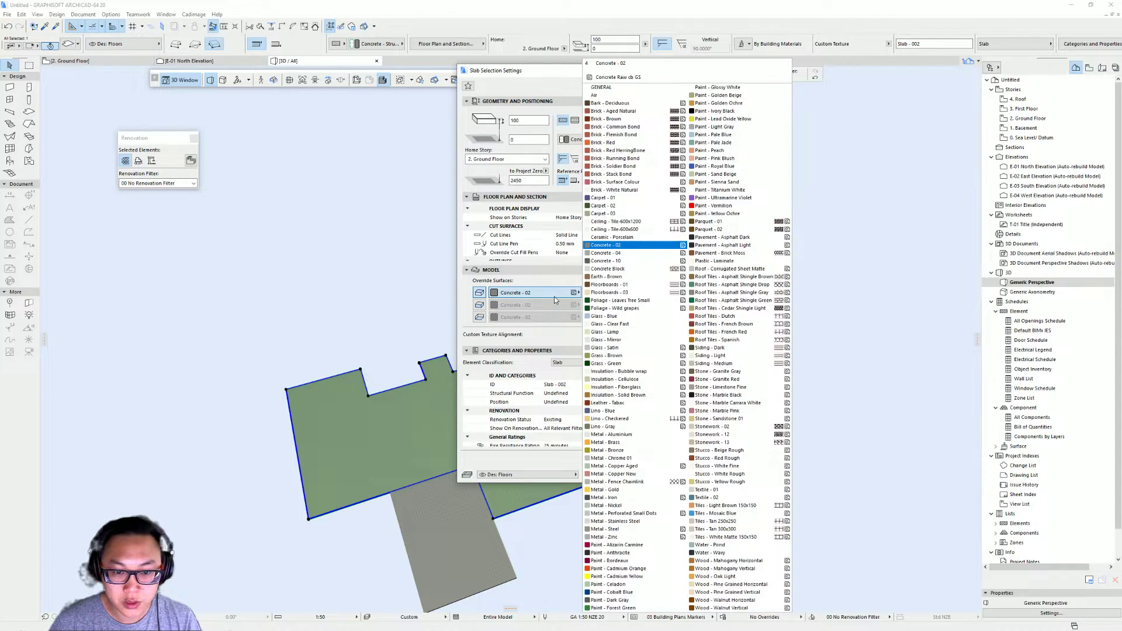
left_click(713, 191)
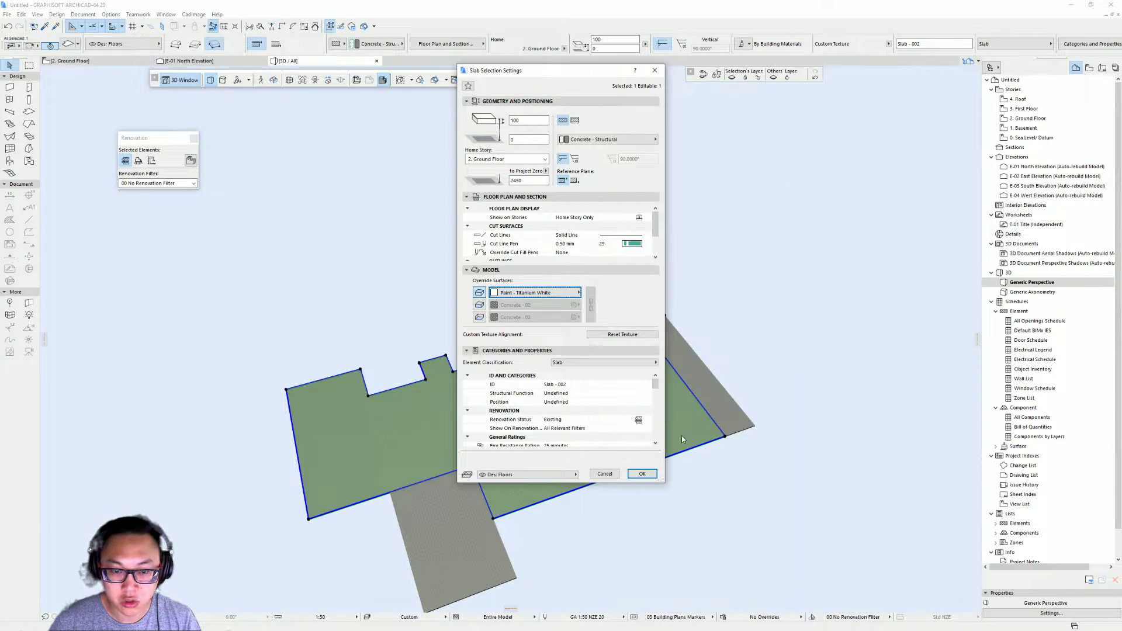
left_click(643, 474)
left_click_drag(697, 421, 586, 393)
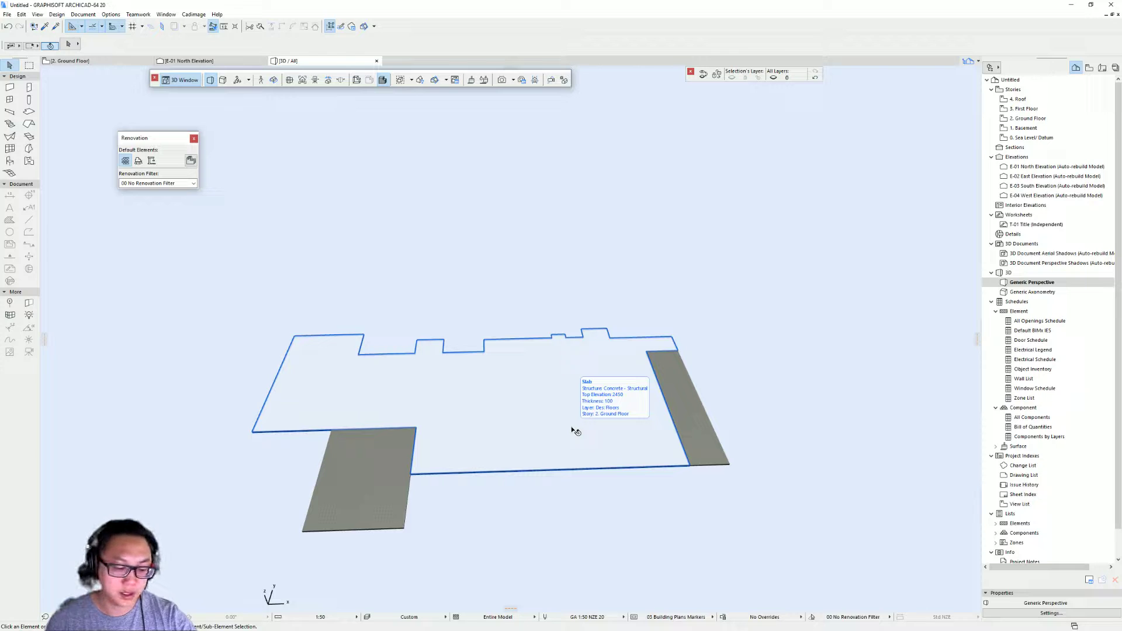
Step: Return to the Ground Floor plan and pick up the bottom terrace slab's settings for a new slab
key("F2")
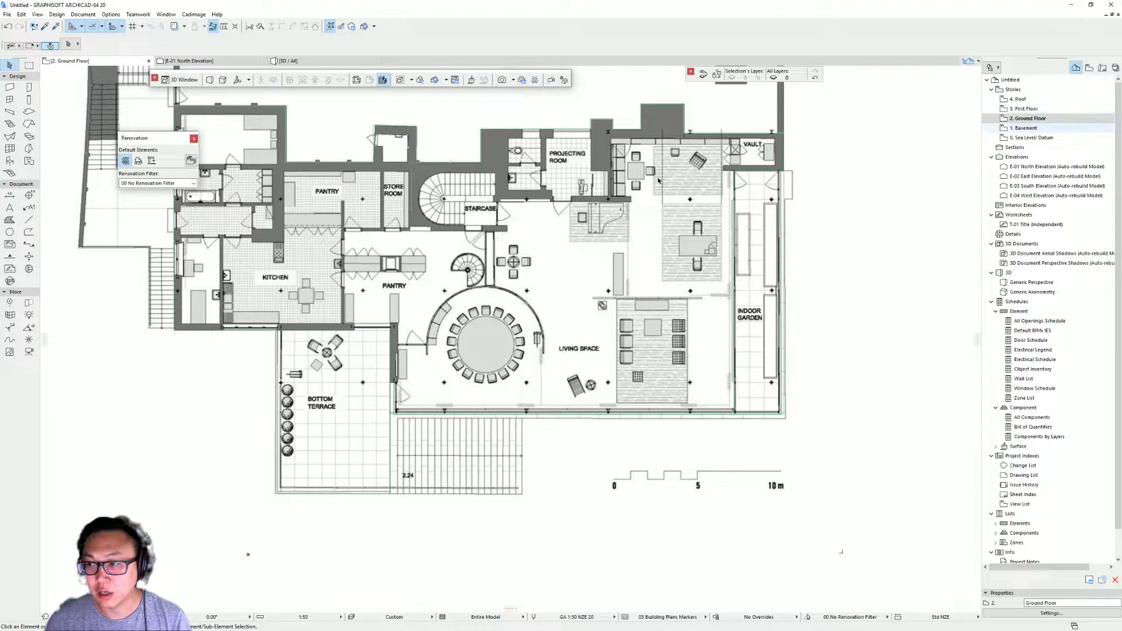
middle_click_drag(278, 352, 409, 402)
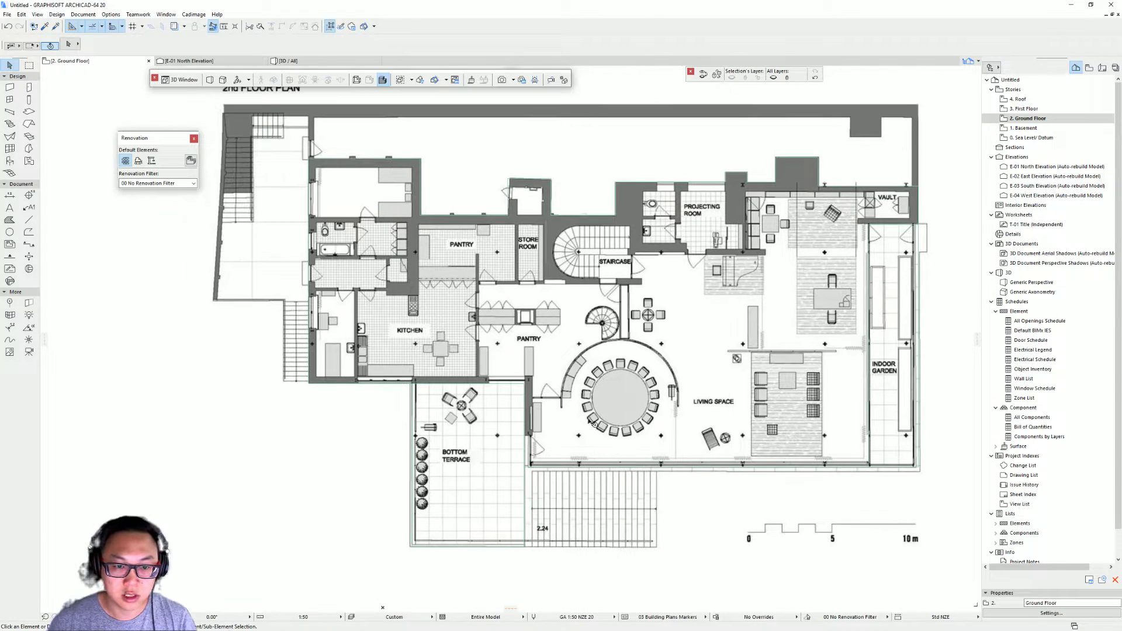
scroll(469, 296, "down", 3)
scroll(474, 299, "up", 2)
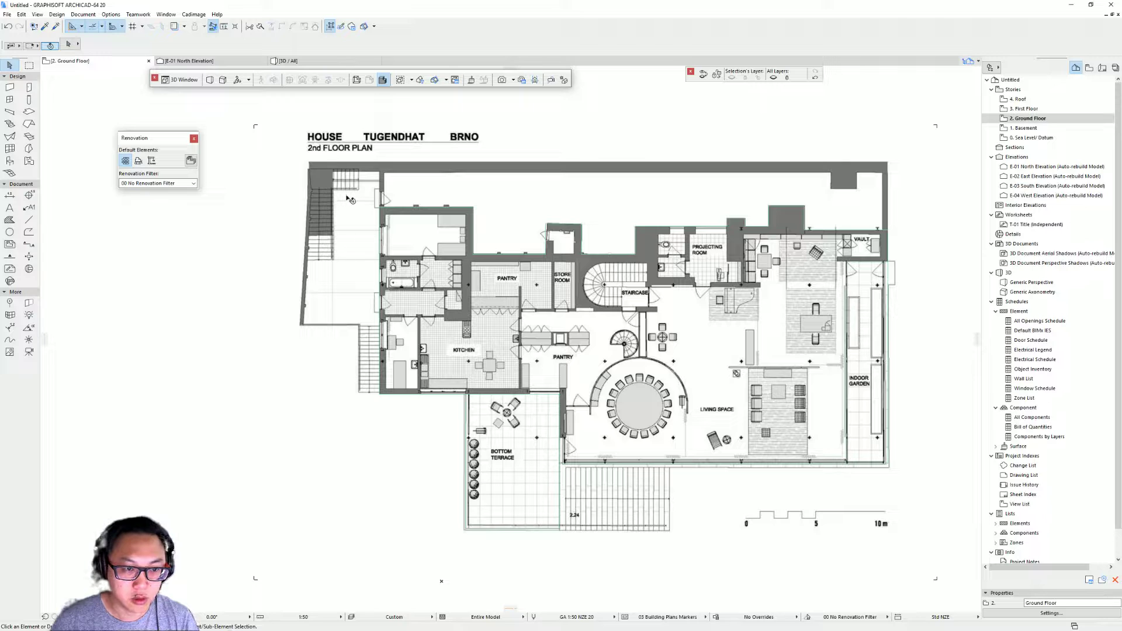
left_click(549, 457, "alt")
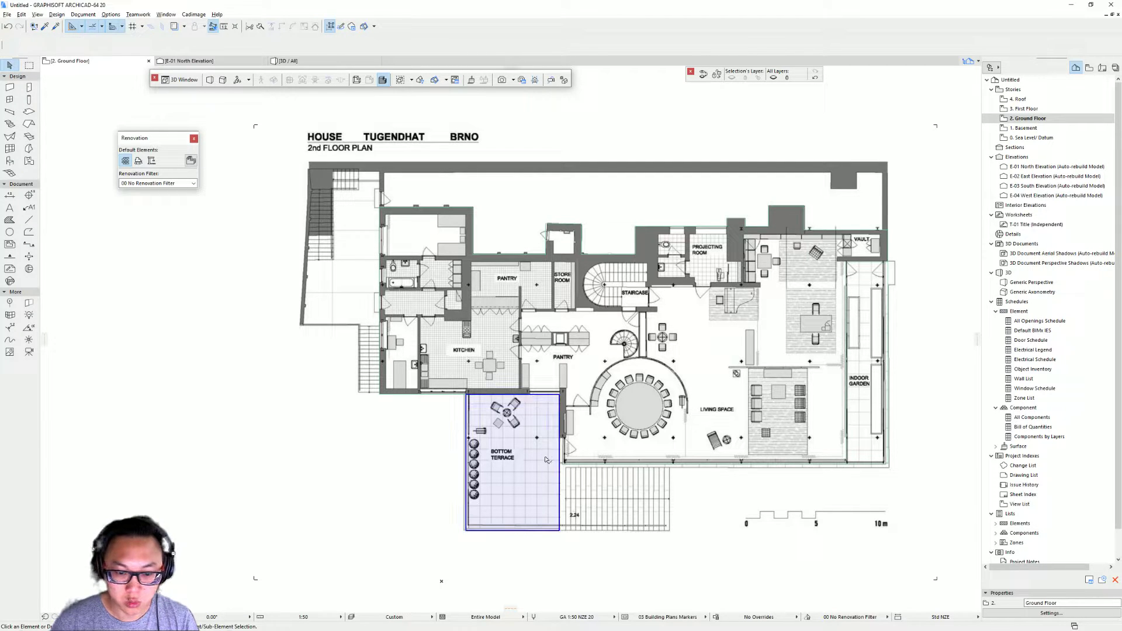
Step: Draw a rotated-rectangle slab about 10.9 m long over the side terrace, between the building's outer wall and the slanted boundary wall
scroll(380, 316, "up", 3)
left_click(376, 329)
middle_click_drag(376, 329, 407, 470)
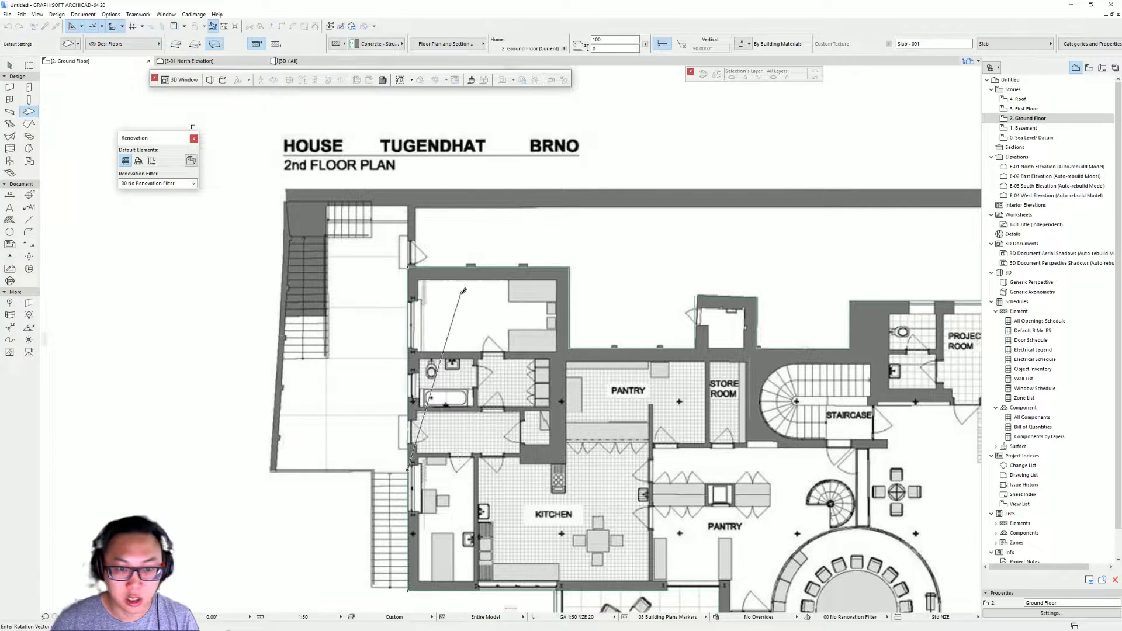
scroll(528, 325, "down", 1)
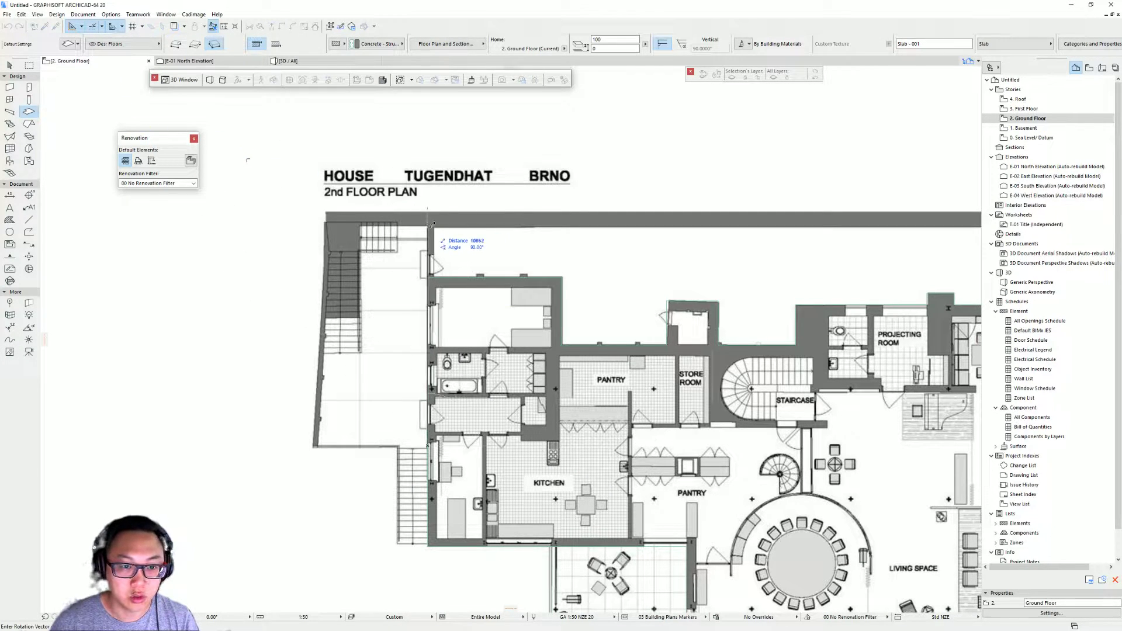
type("109")
key("Return")
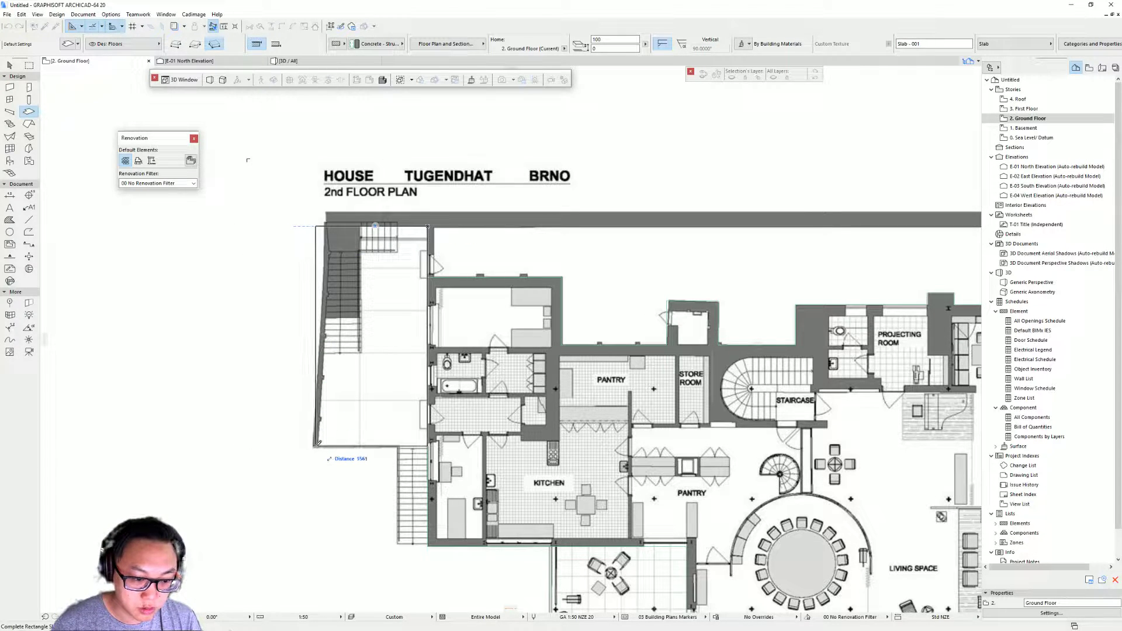
type("55")
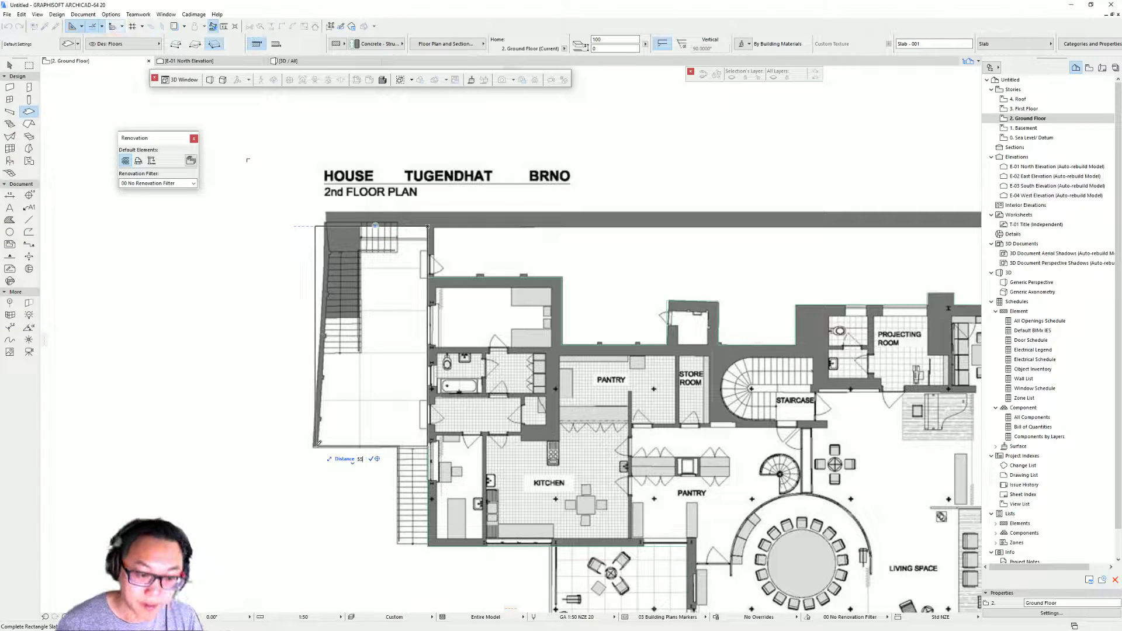
type("6")
key("Return")
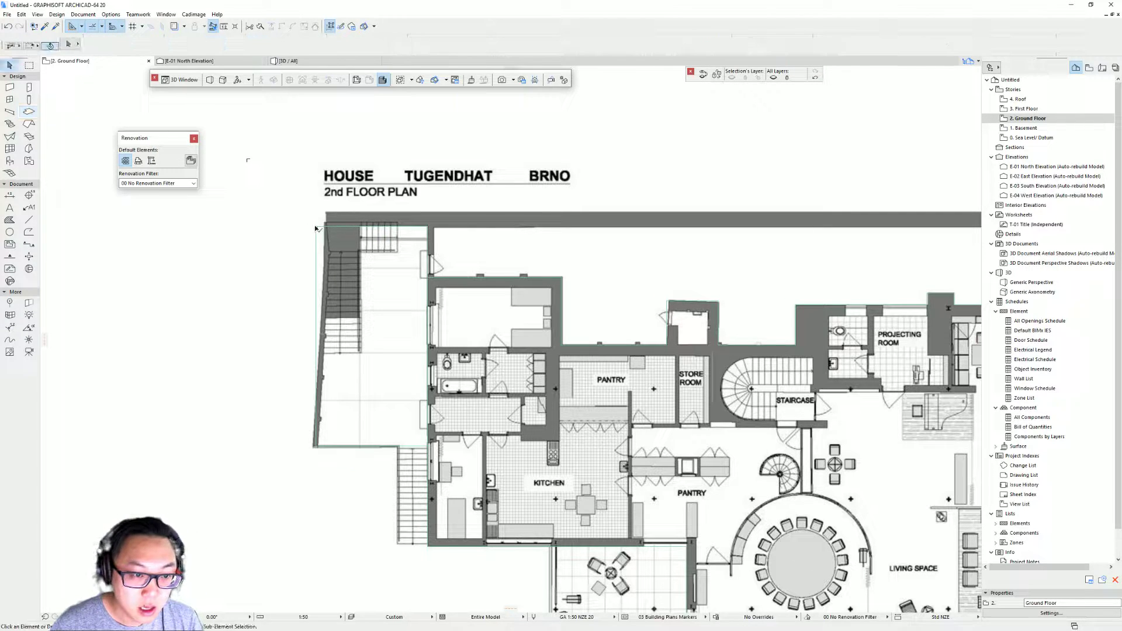
Step: Move the side terrace slab's outer corner by the upper stairs inward to follow the slanted boundary wall, and deselect the slab
left_click(315, 228, "shift")
left_click(316, 227)
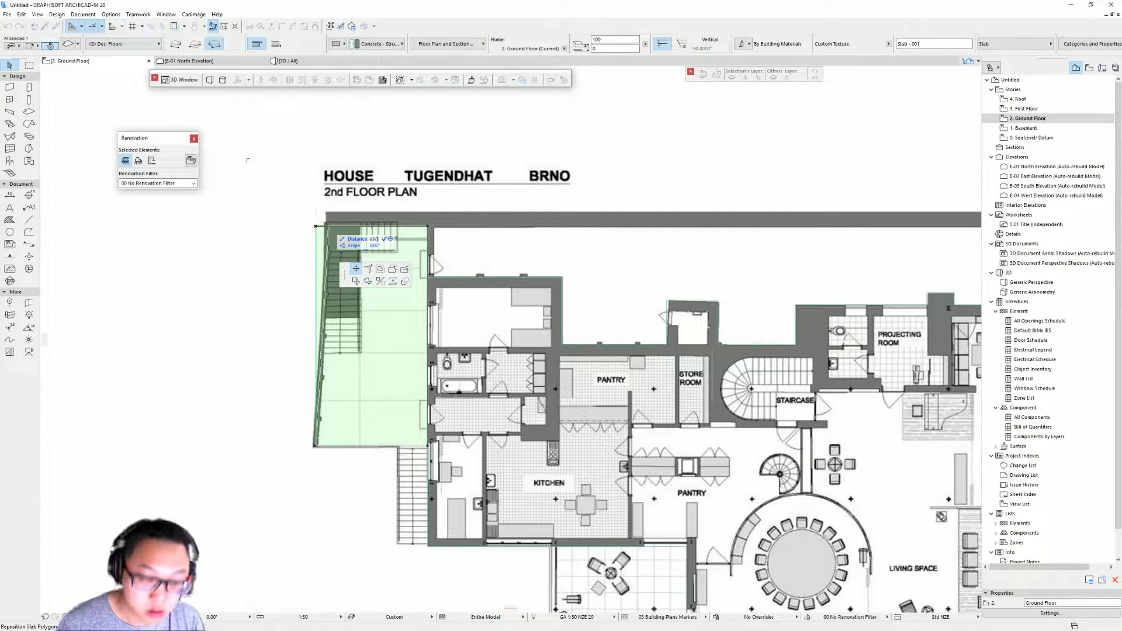
left_click(328, 227)
scroll(435, 451, "down", 5)
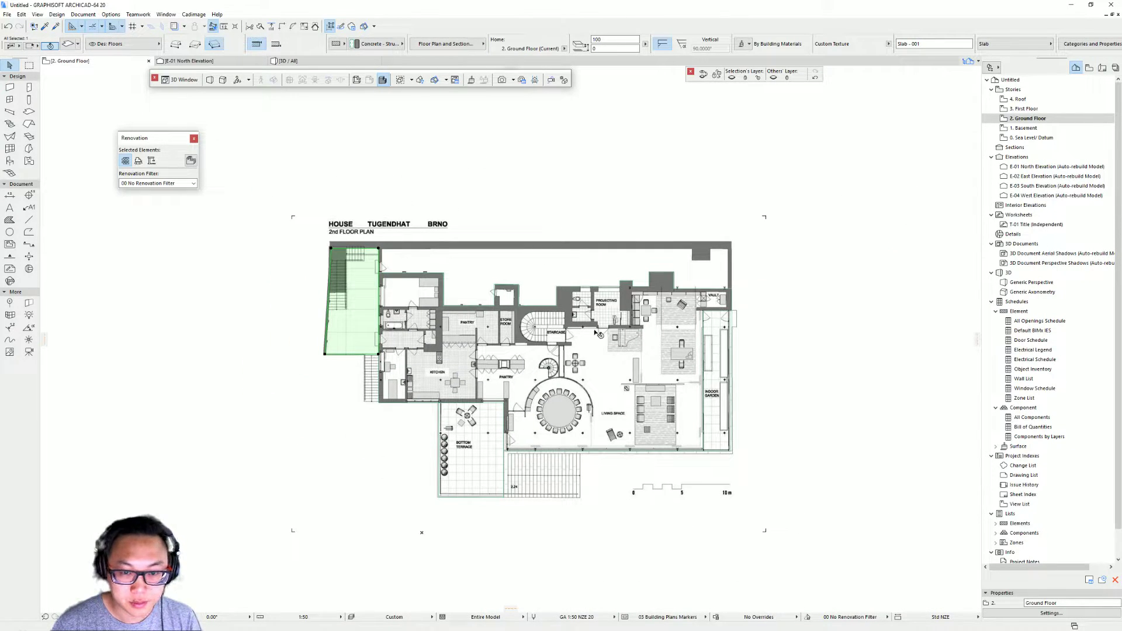
key("Escape")
Step: Inspect the side terrace slab with the other ground floor slabs in the 3D perspective, and return to the Ground Floor plan
middle_click_drag(628, 354, 596, 346)
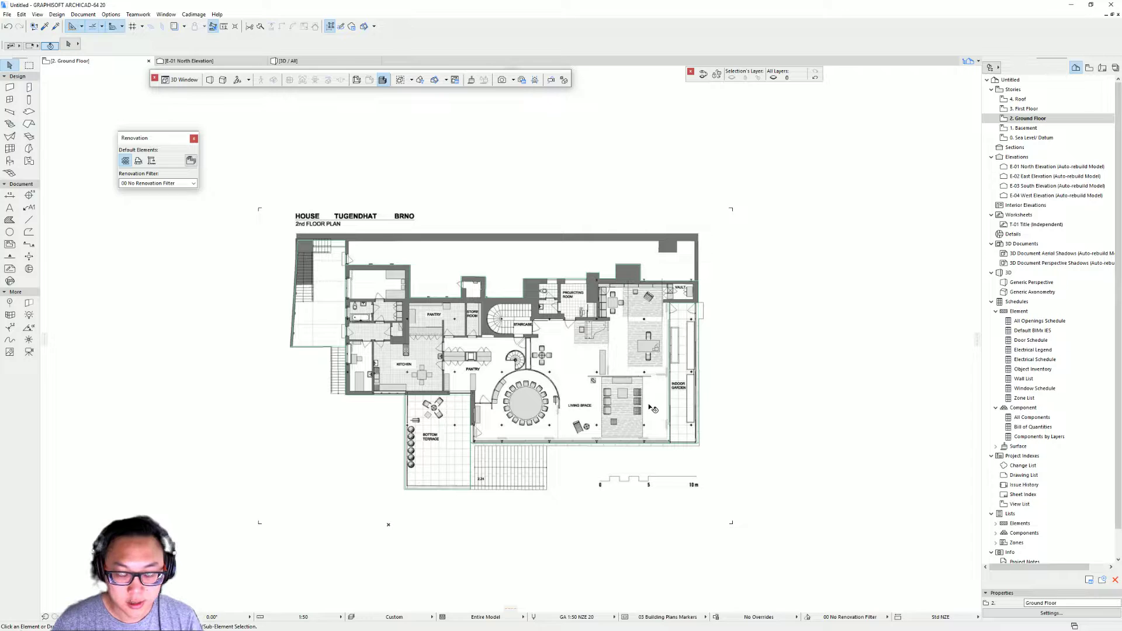
key("F3")
middle_click_drag(479, 401, 574, 347, "shift")
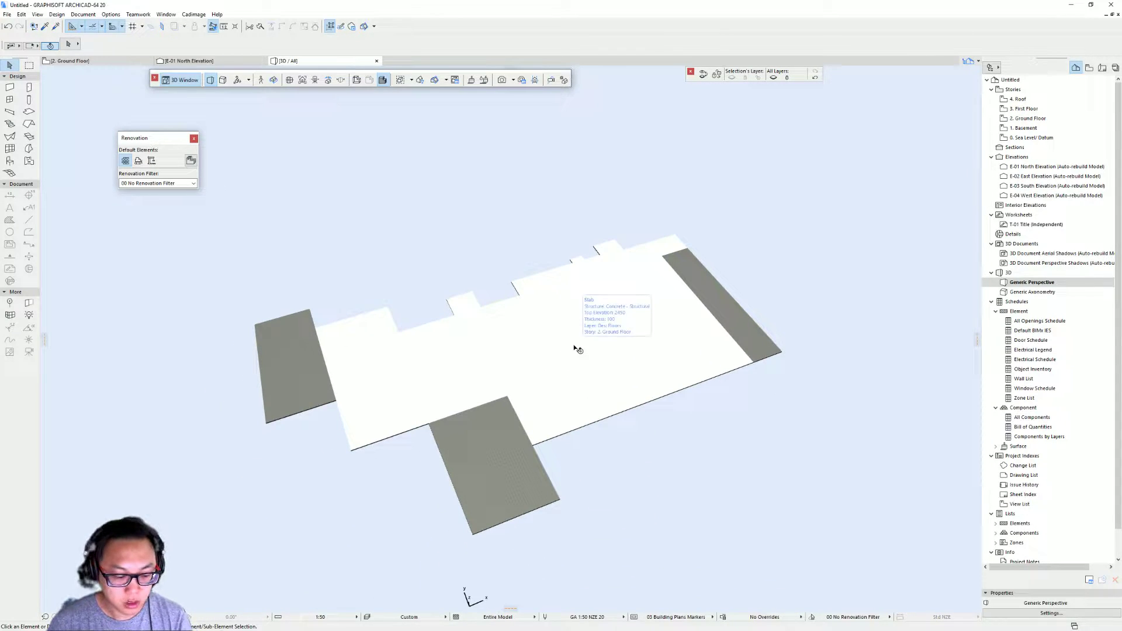
double_click(1027, 118)
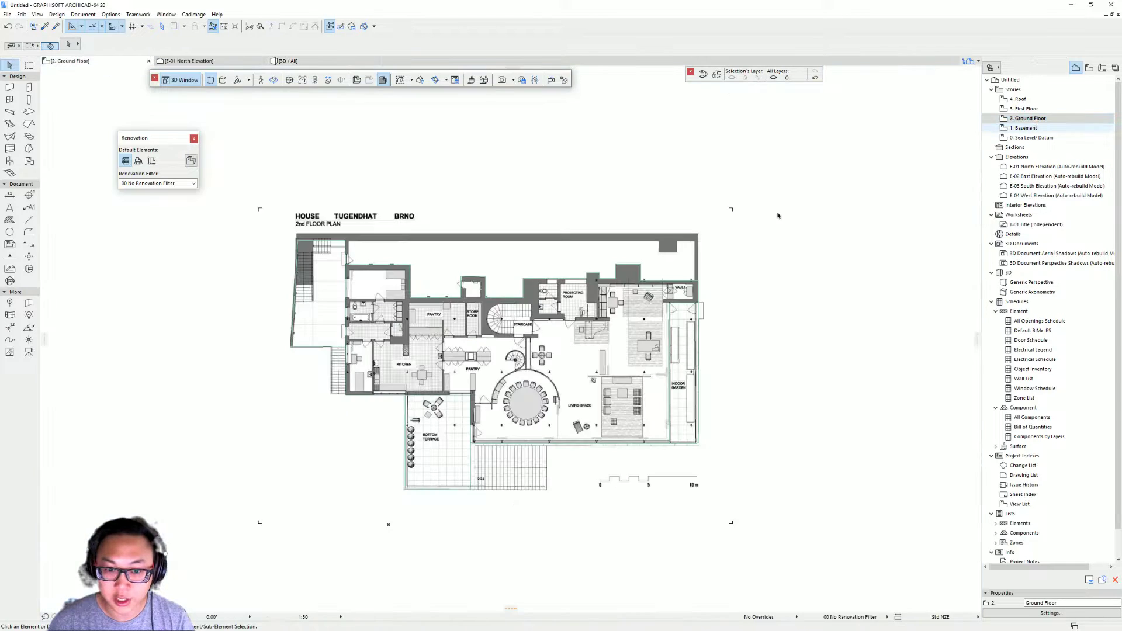
Step: Set up the Wall tool with a basic Timber - Wall structure and the outside face as reference line, after checking the composite options
scroll(567, 367, "up", 2)
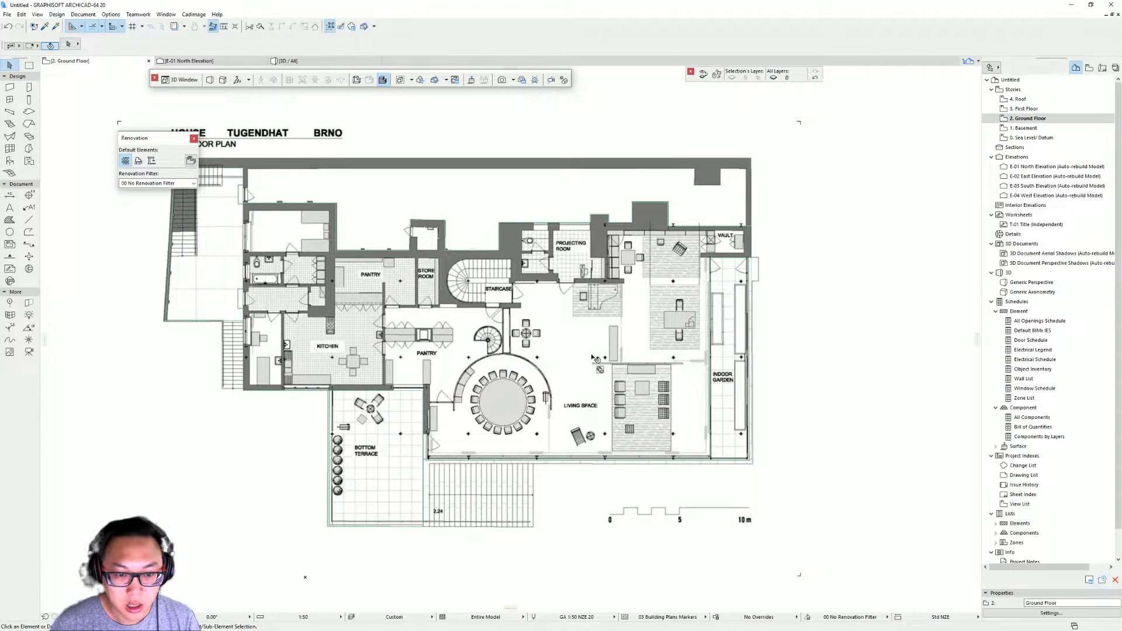
middle_click_drag(495, 361, 563, 337)
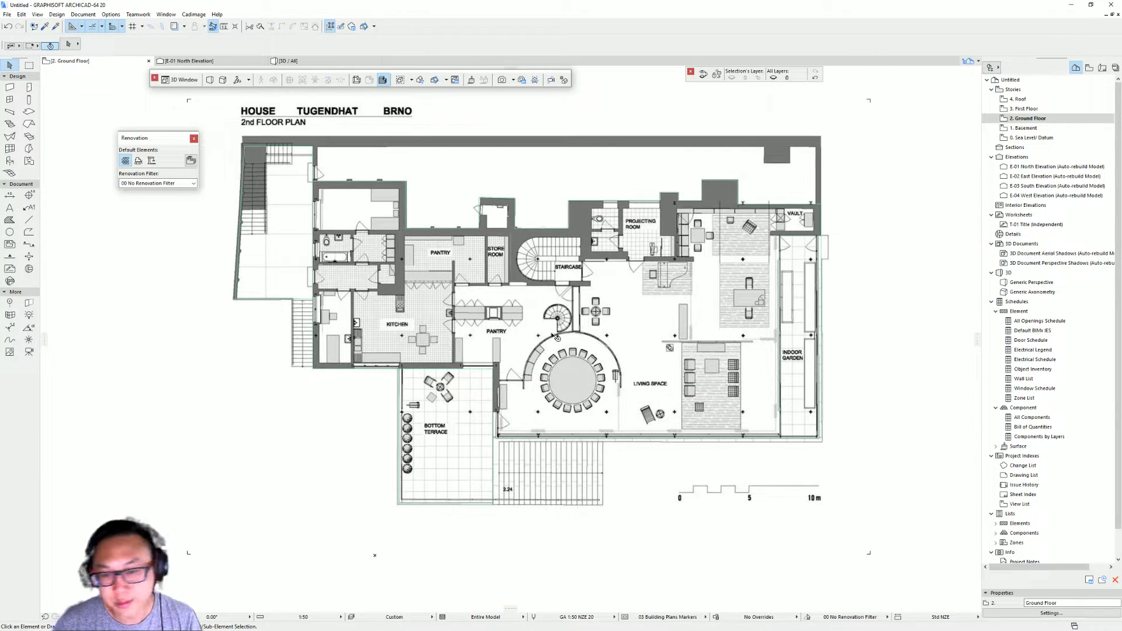
left_click(9, 87)
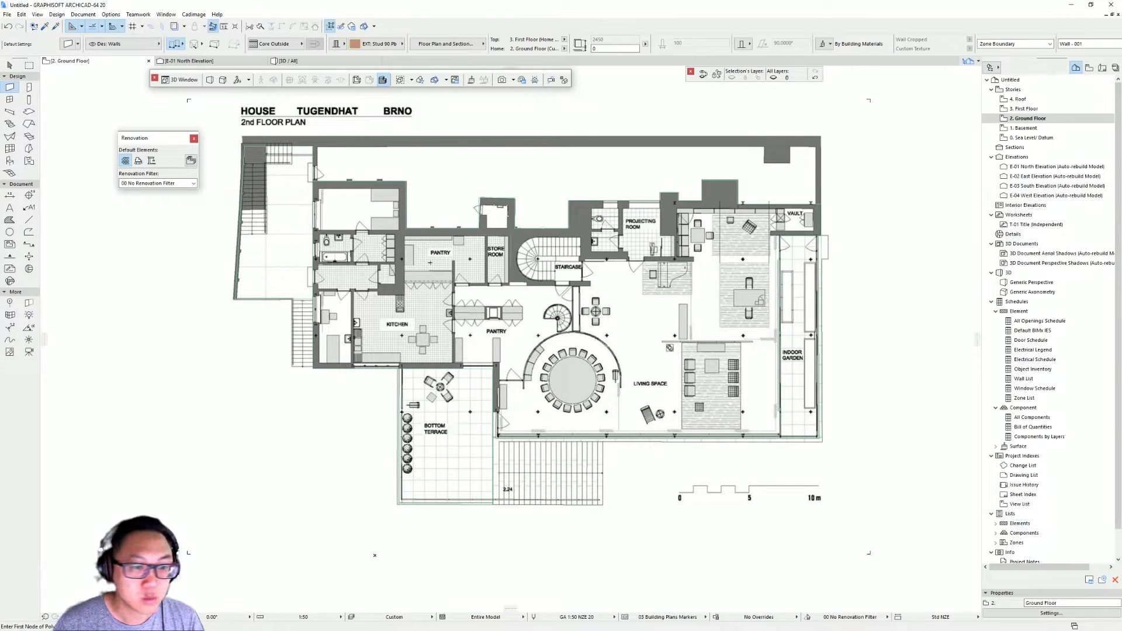
scroll(323, 349, "up", 2)
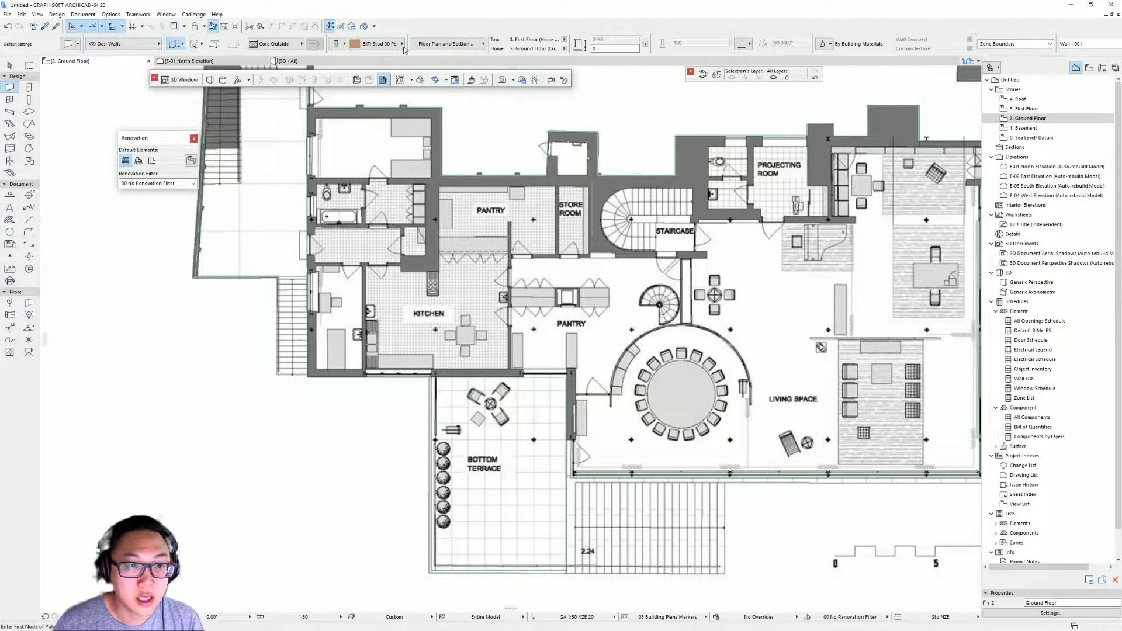
left_click(335, 45)
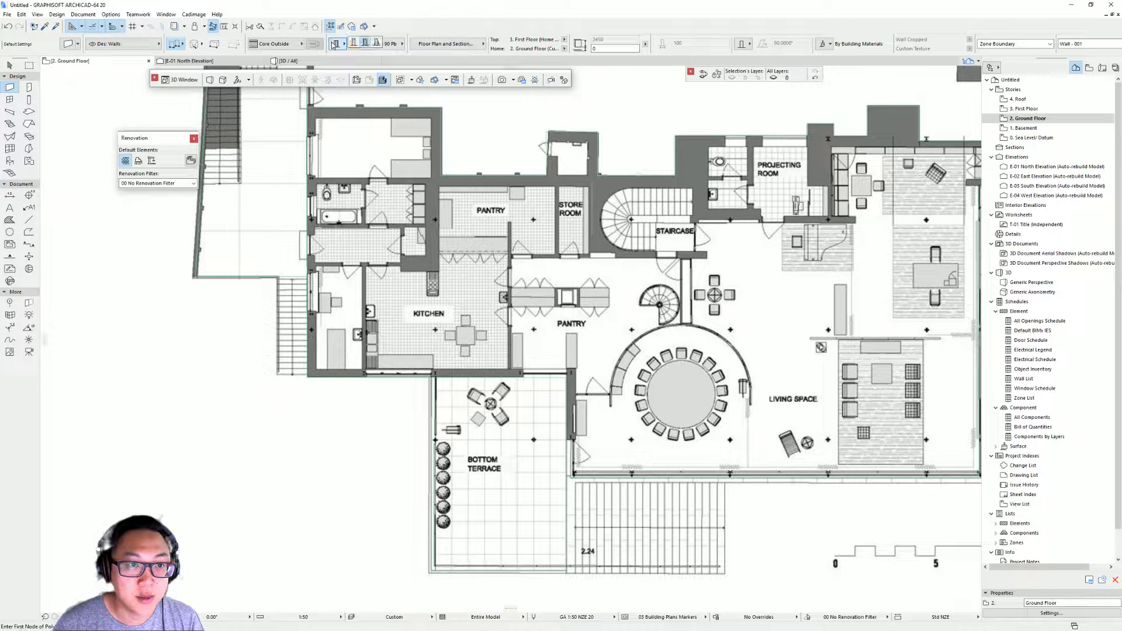
left_click(366, 44)
left_click(379, 43)
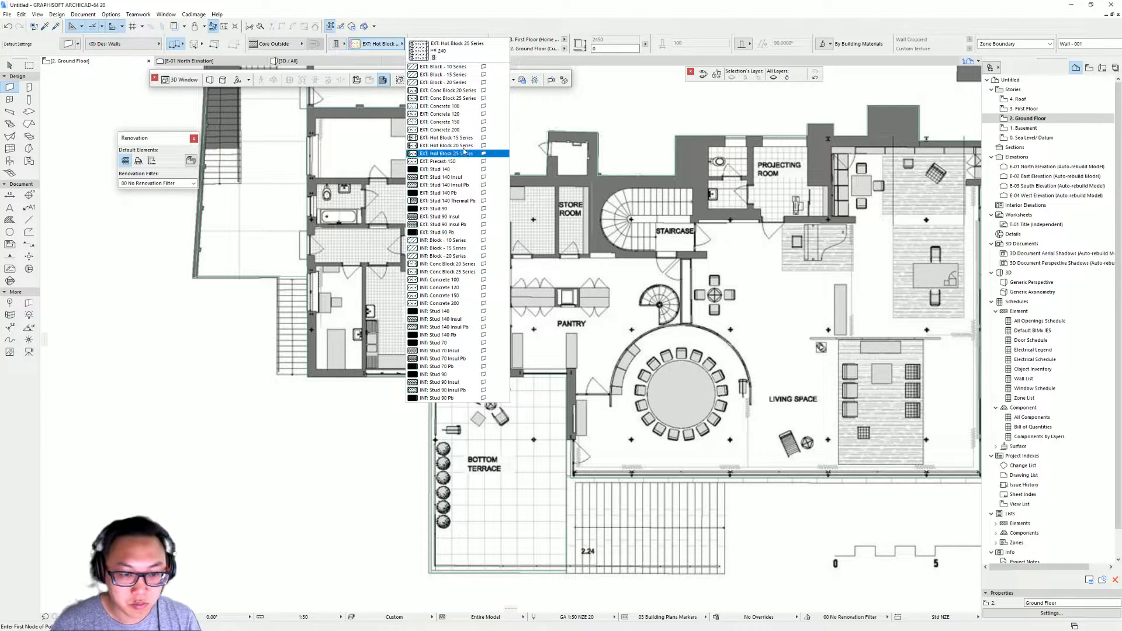
left_click(336, 47)
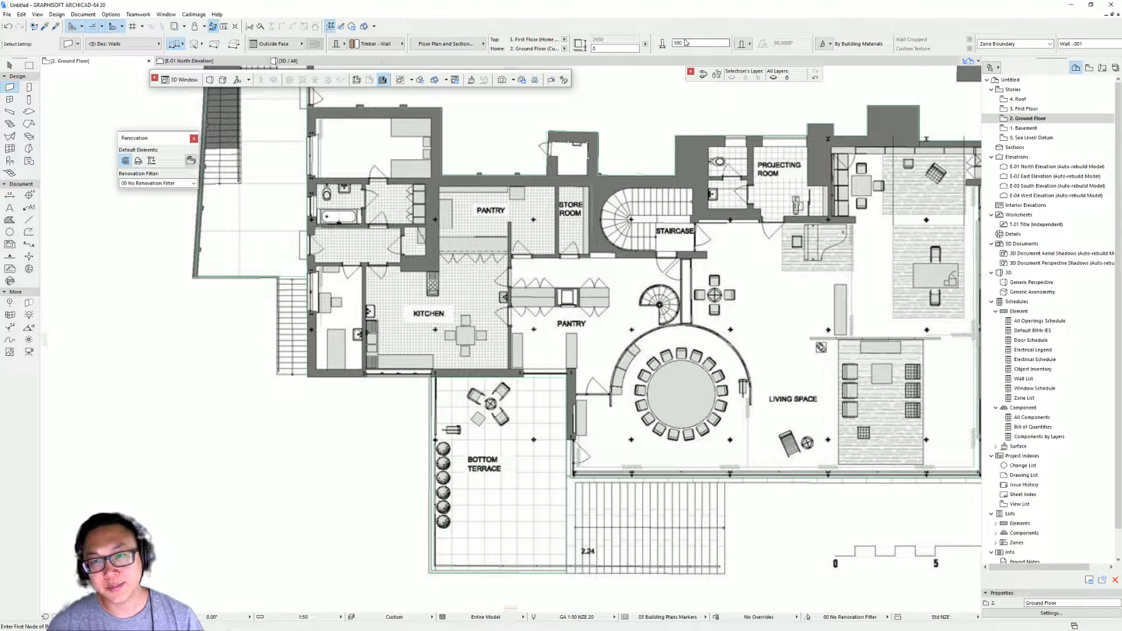
Step: Measure the thickness of the exterior wall beside the outside stairs and check the other walls near the kitchen
scroll(318, 352, "up", 8)
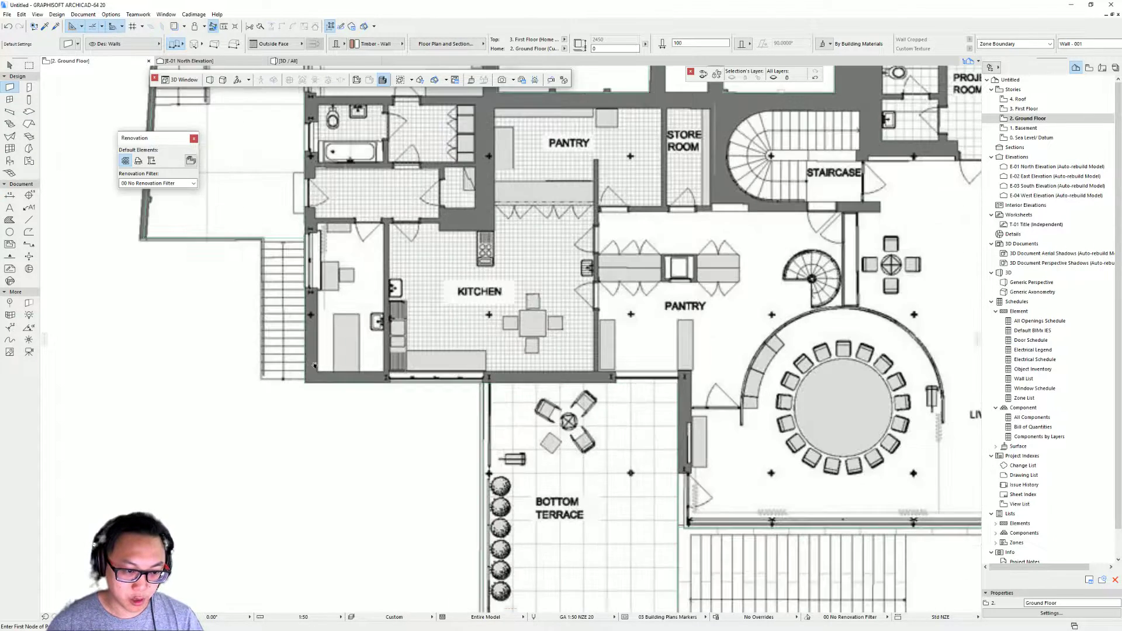
scroll(307, 384, "down", 3)
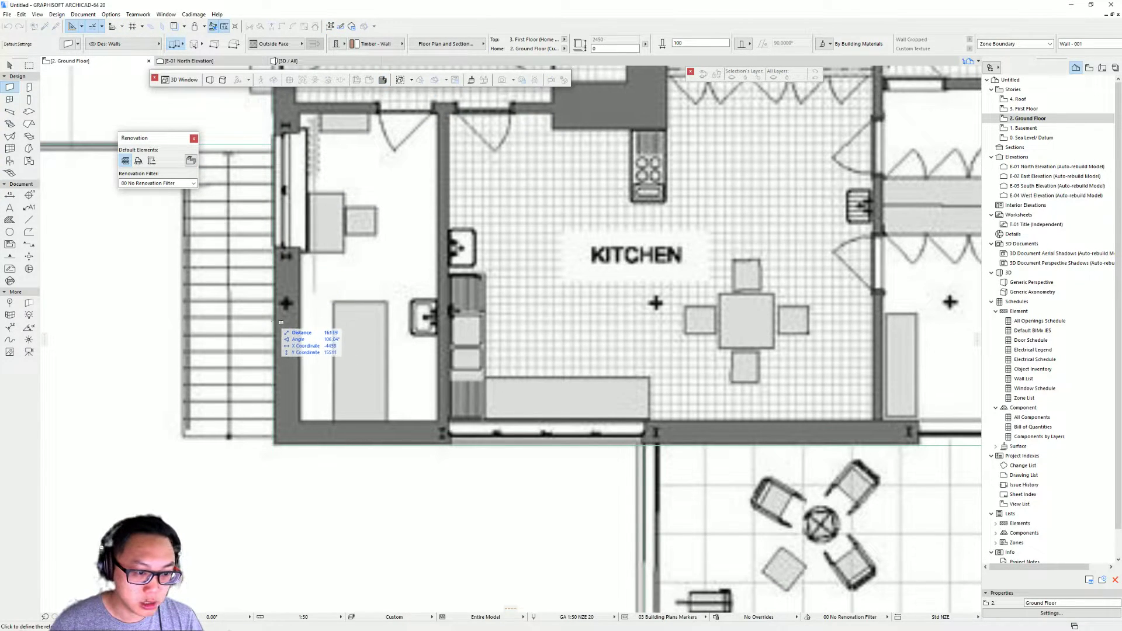
left_click(274, 330)
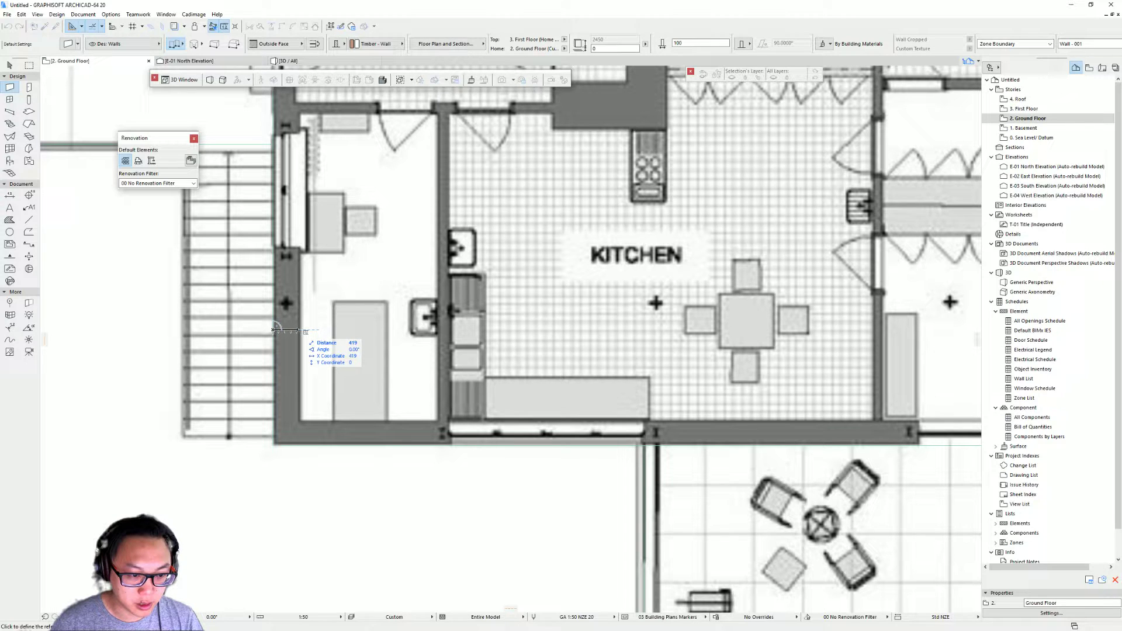
scroll(264, 447, "down", 4)
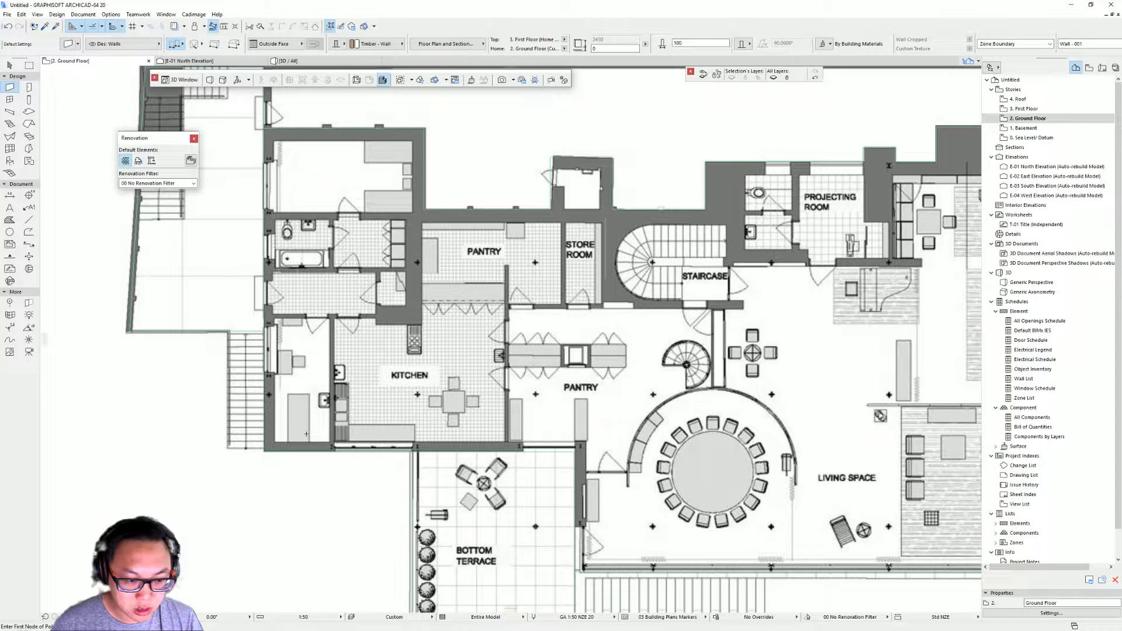
scroll(306, 434, "up", 5)
left_click(321, 222)
scroll(325, 226, "down", 5)
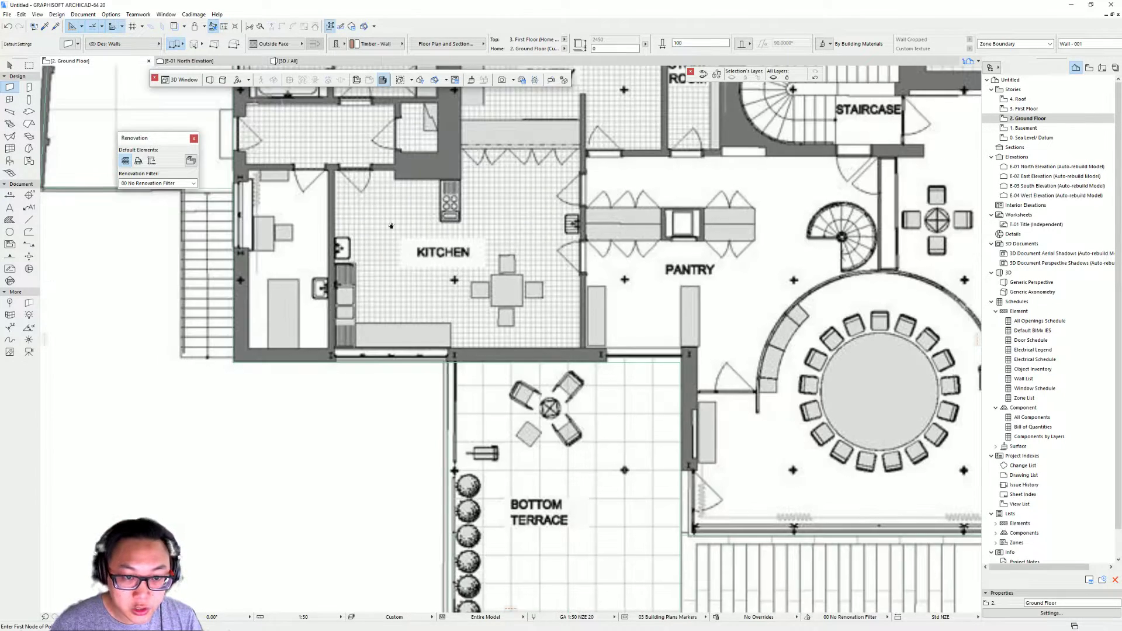
key("Escape")
key("Escape")
Step: Examine the traced plan's wall layout around the kitchen, pantry, store room and projecting room
scroll(331, 230, "up", 5)
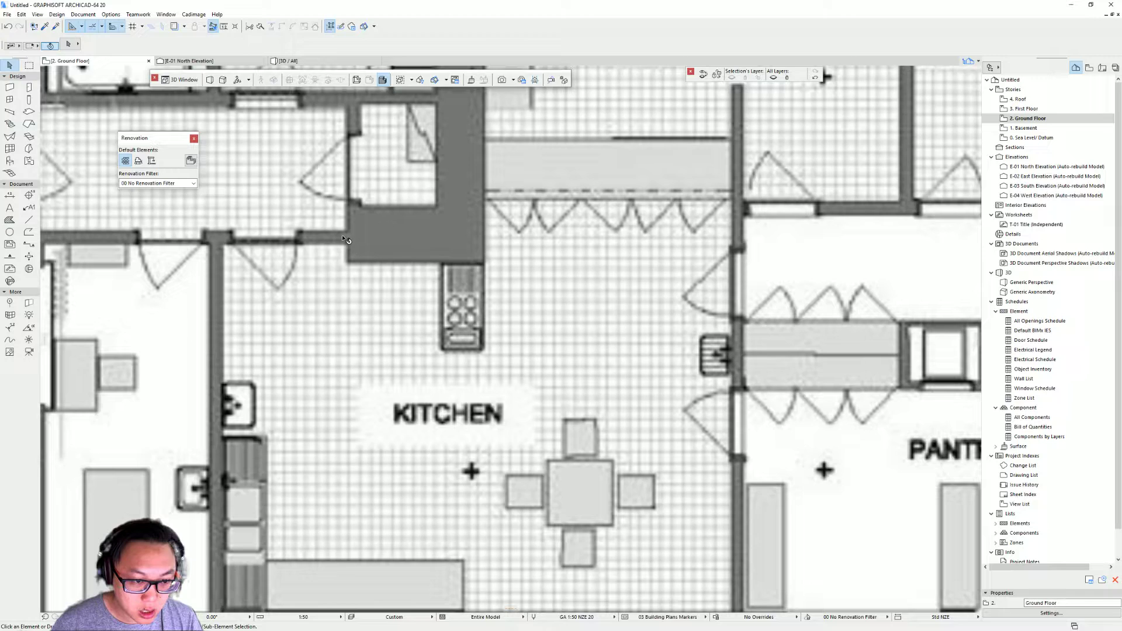
scroll(346, 239, "down", 5)
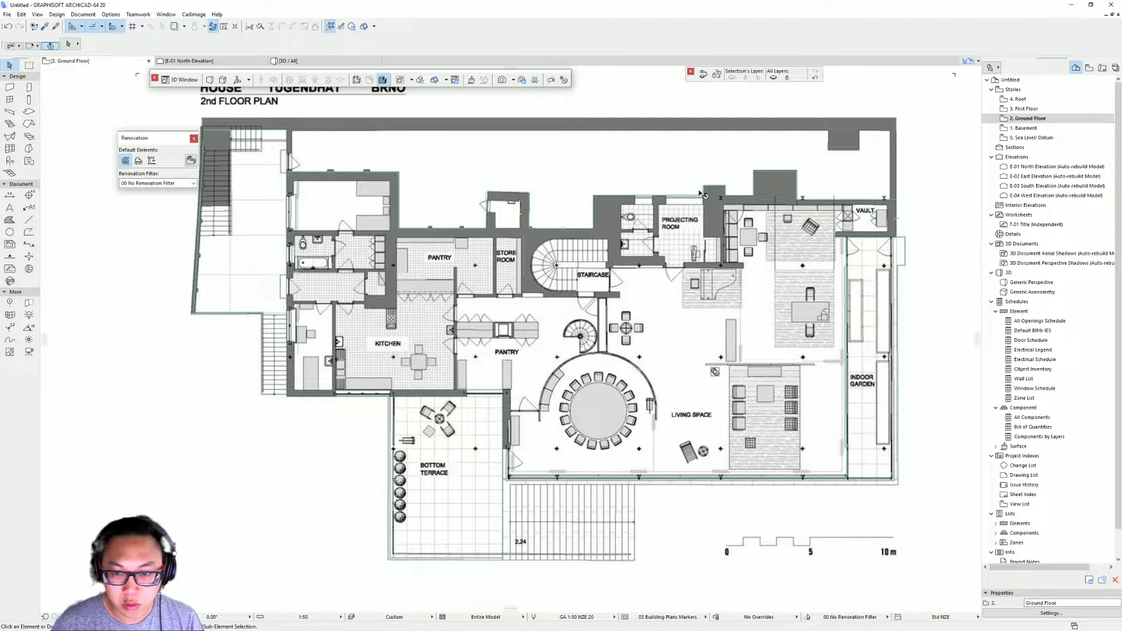
scroll(466, 308, "up", 3)
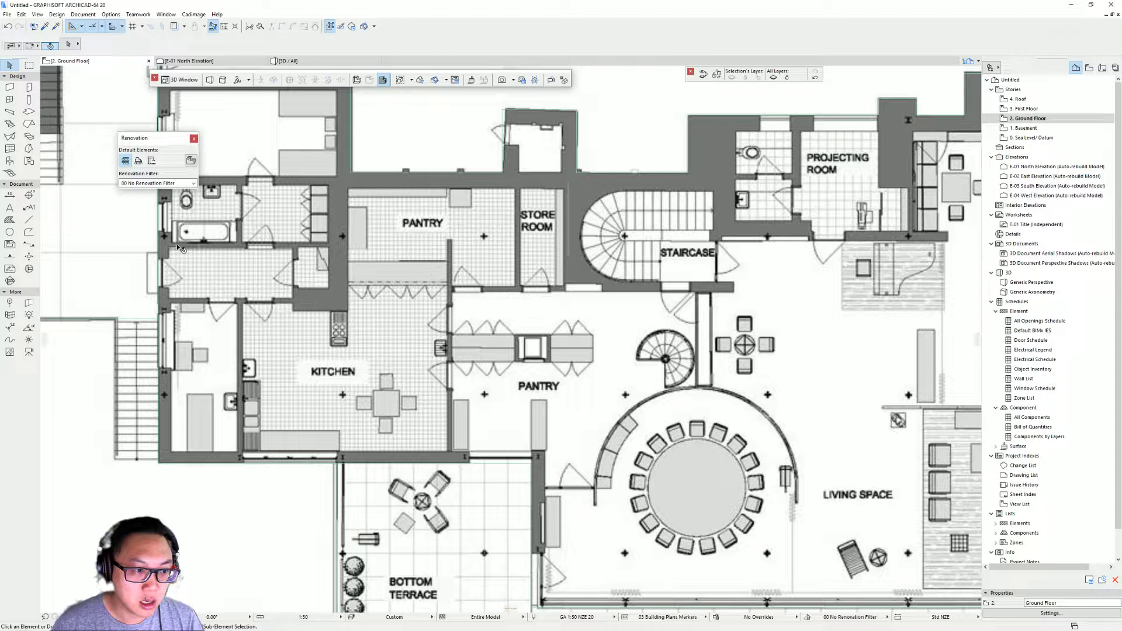
middle_click_drag(180, 248, 269, 248)
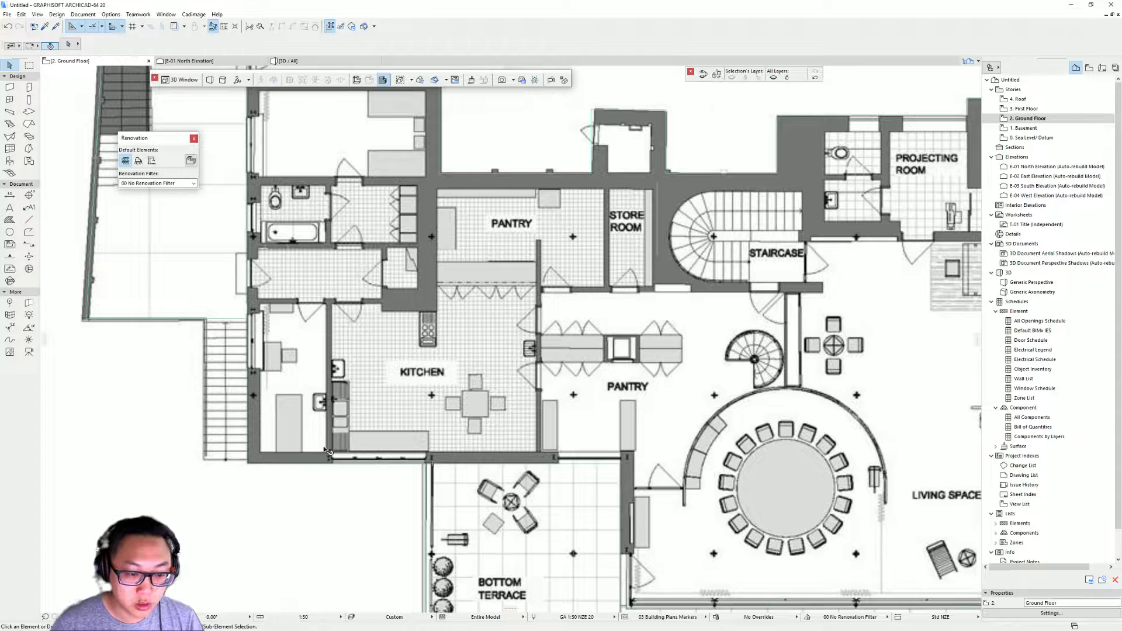
middle_click_drag(550, 214, 512, 283)
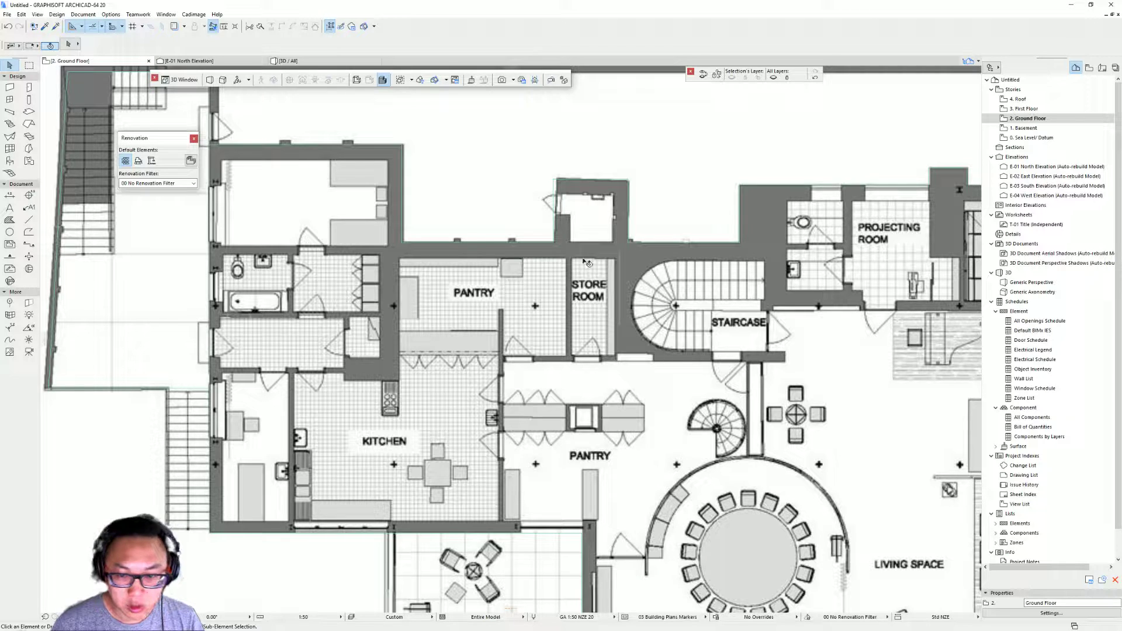
scroll(485, 295, "down", 3)
scroll(477, 299, "down", 1)
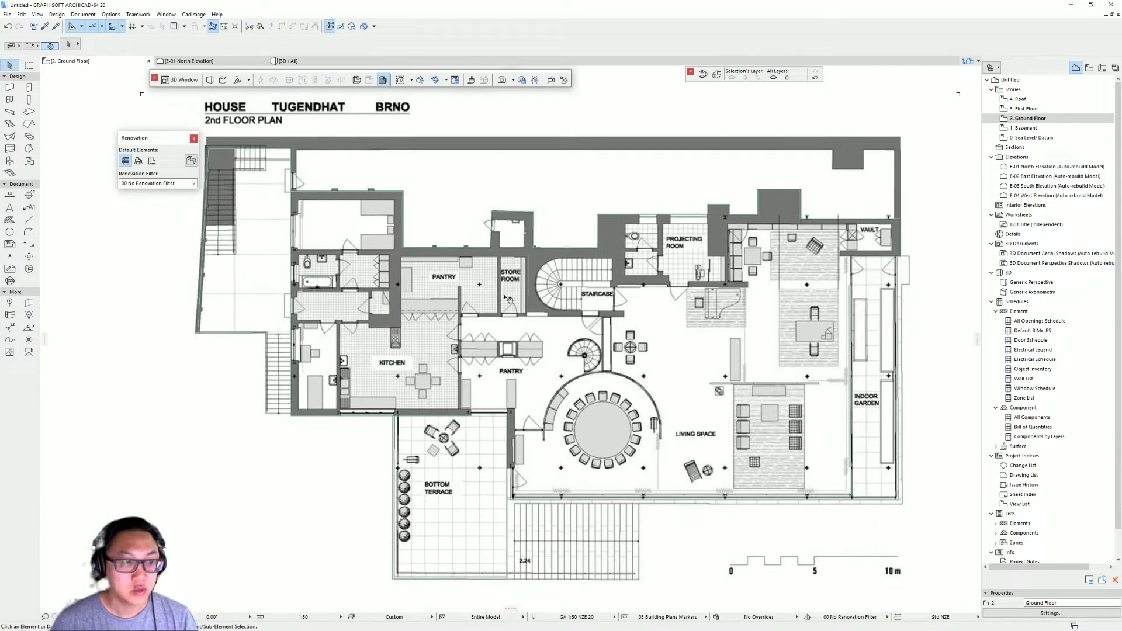
Step: Set the Wall tool's thickness to 500 and start a chained wall at the exterior corner beside the outside stairs
left_click(10, 88)
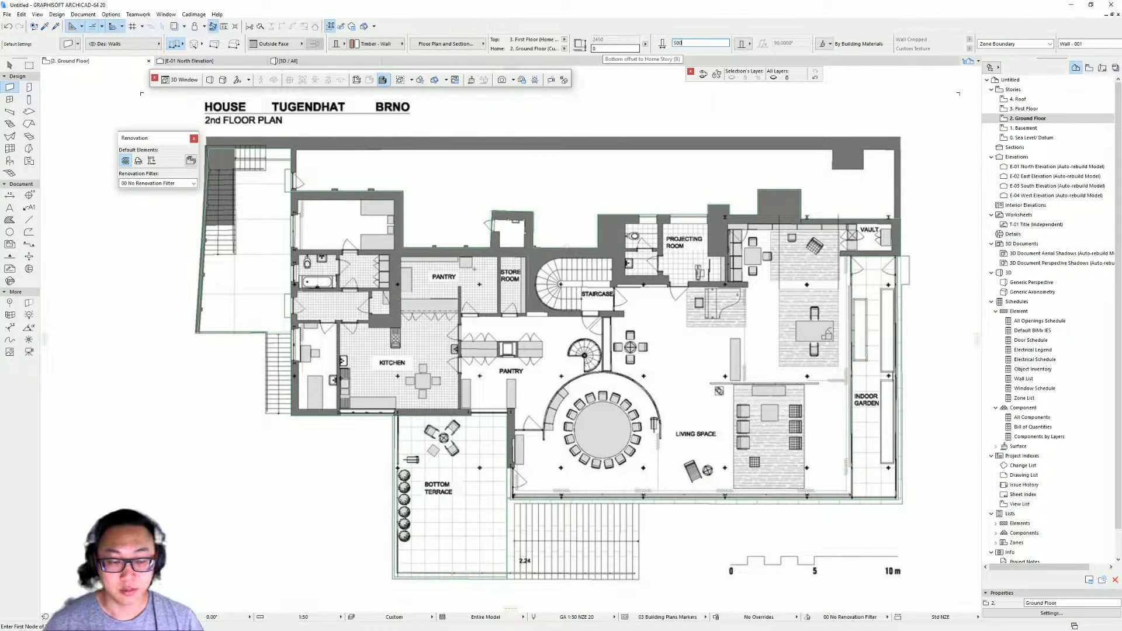
scroll(394, 364, "up", 3)
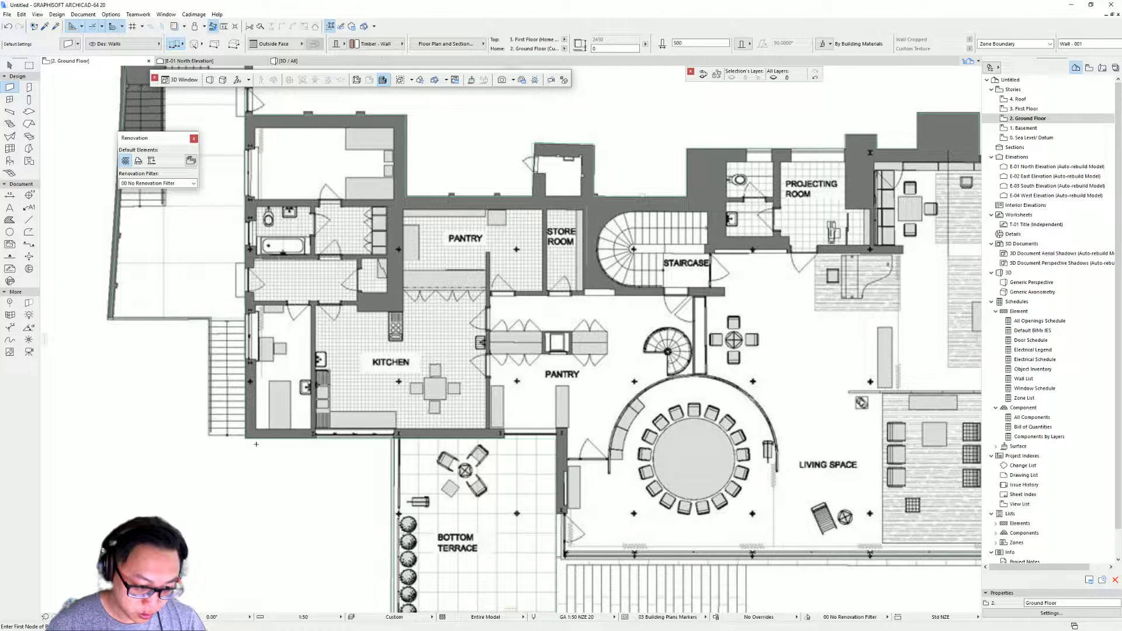
middle_click_drag(256, 444, 317, 448)
left_click(305, 443)
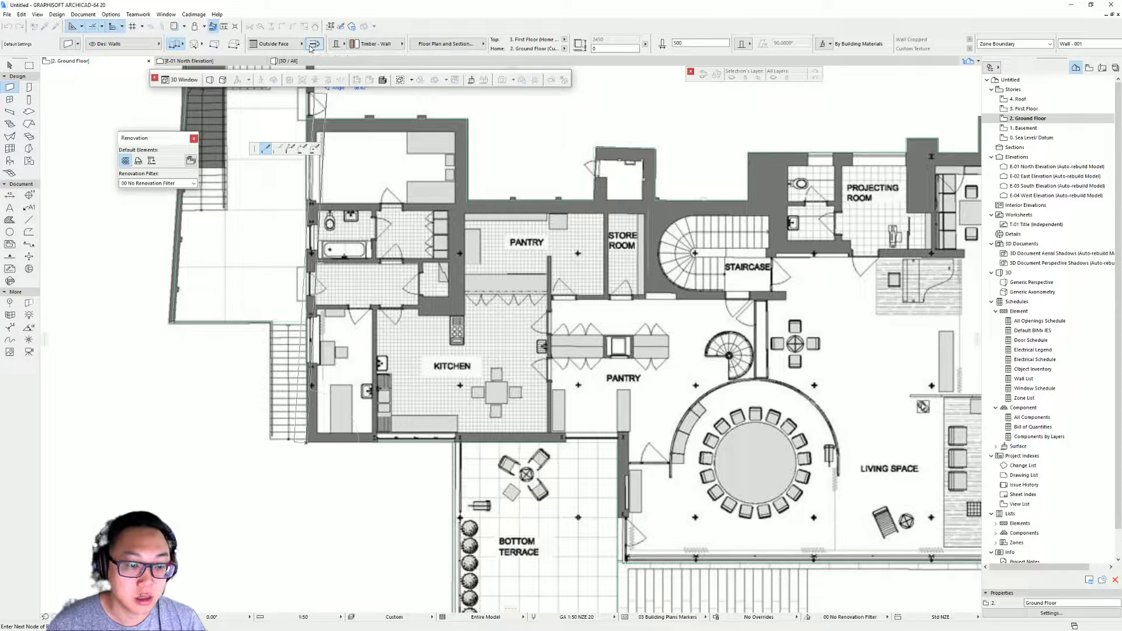
middle_click_drag(310, 356, 322, 412)
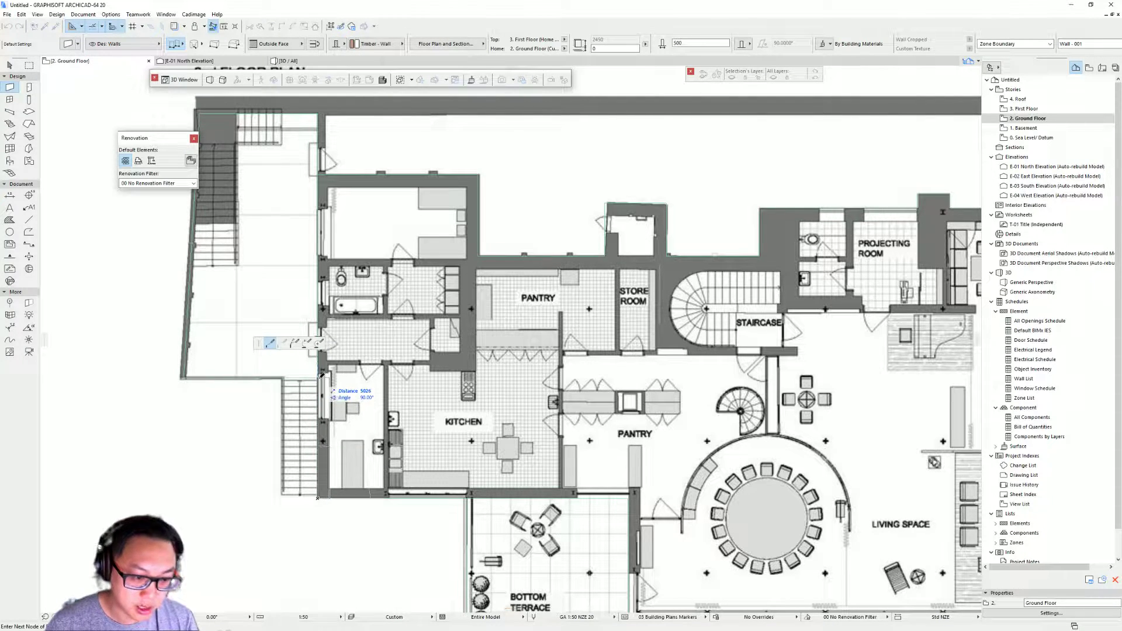
middle_click_drag(390, 342, 407, 381)
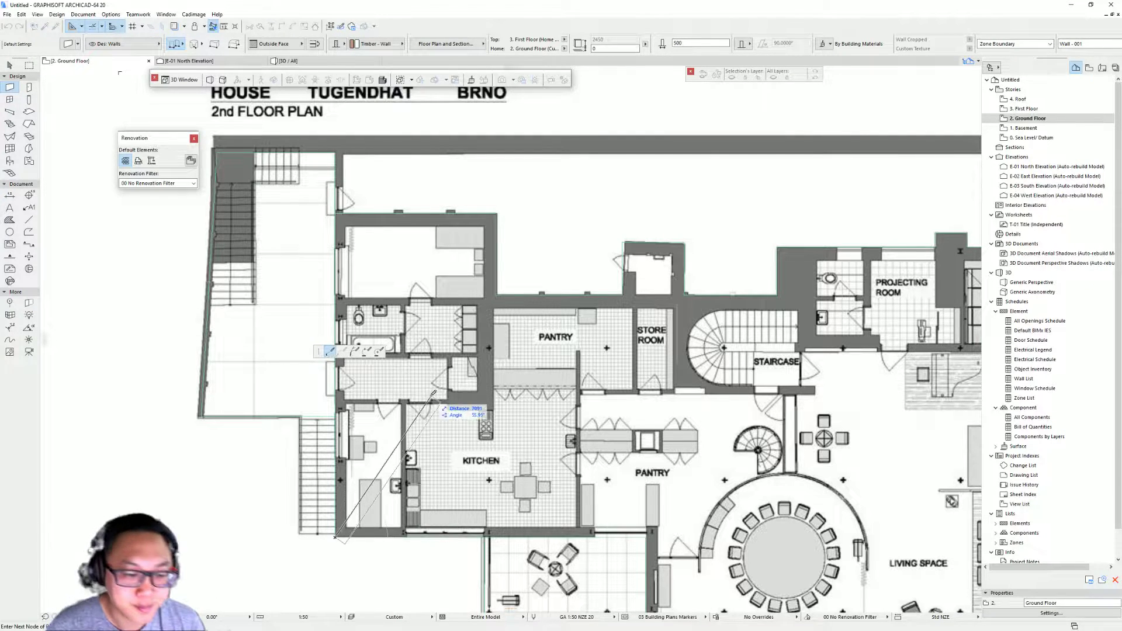
middle_click_drag(398, 444, 366, 443)
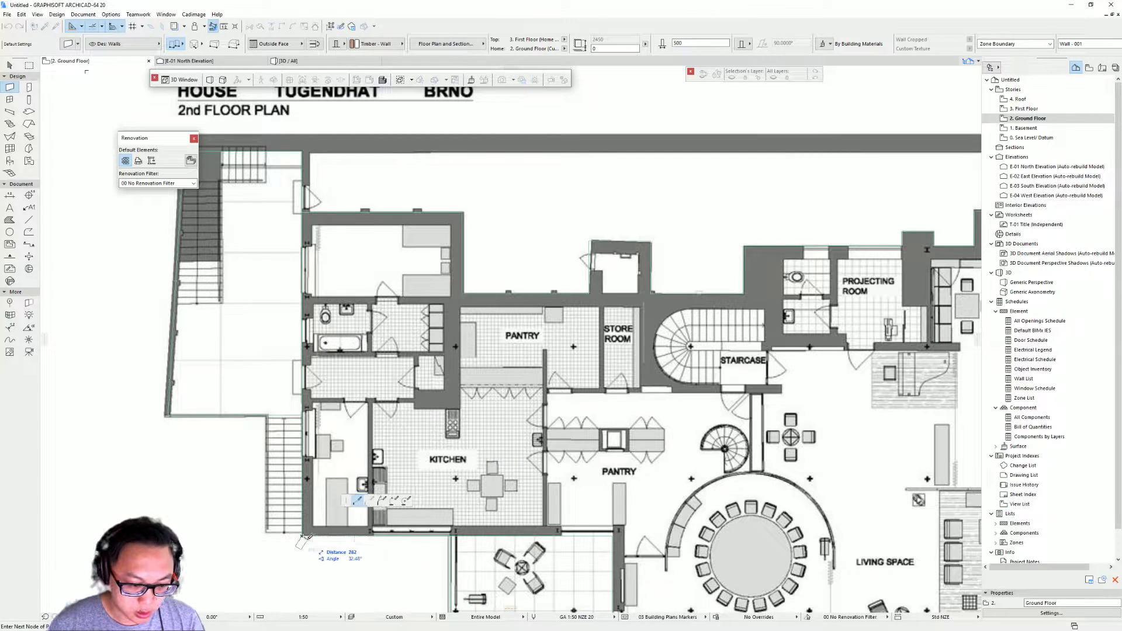
Step: Trace the exterior walls along the stair side, around the upper room and past the pantry to the small projection, and check them in 3D
left_click(302, 211)
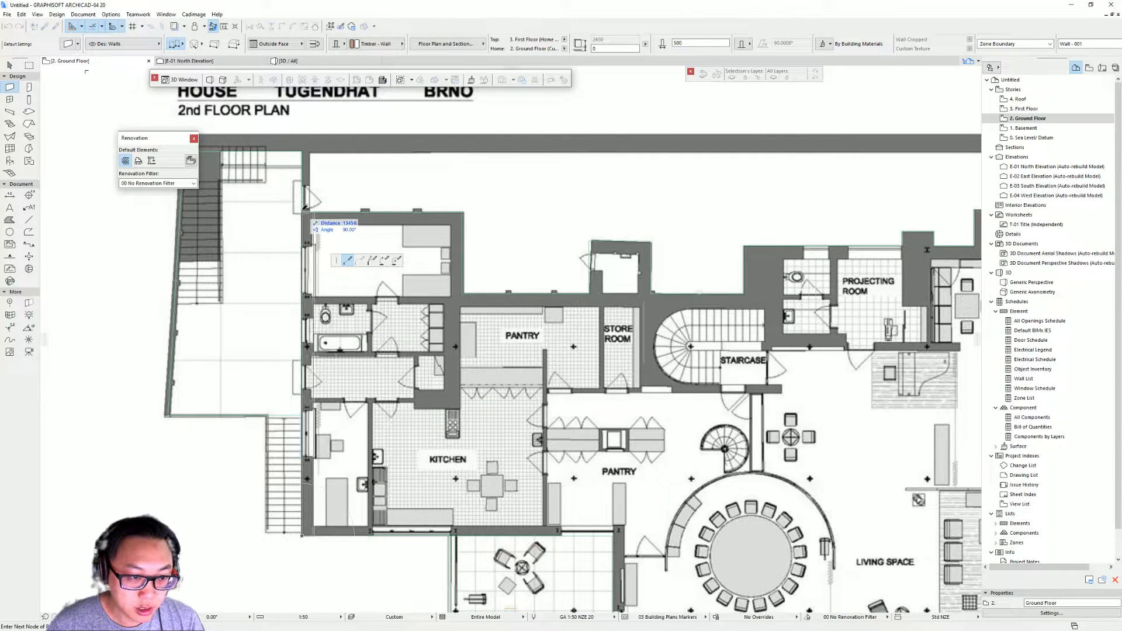
left_click(464, 211)
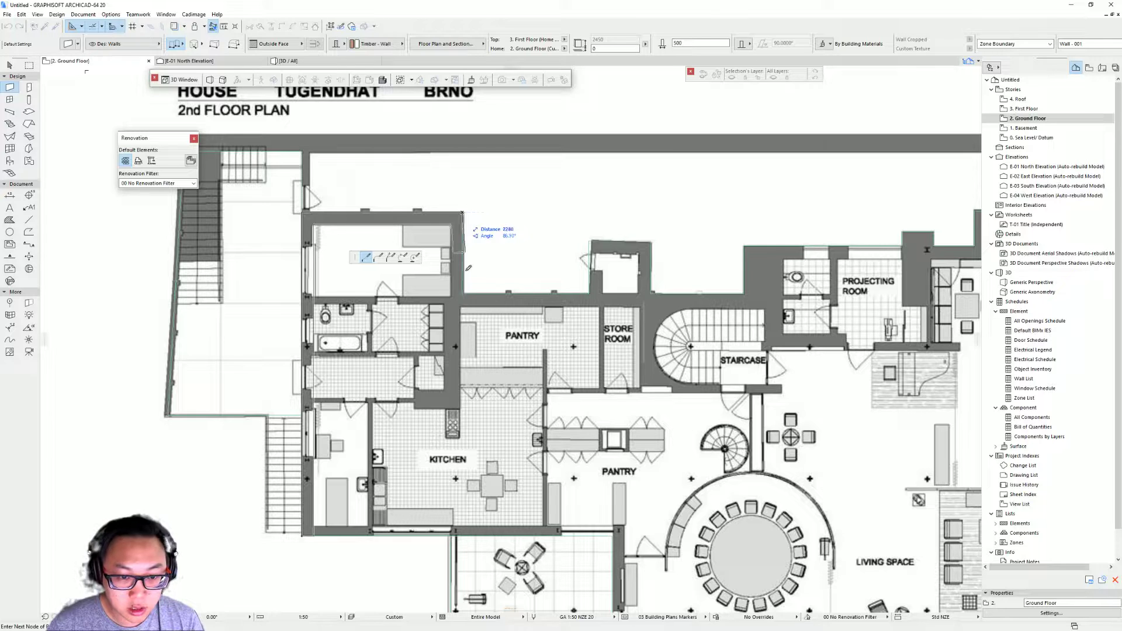
left_click(461, 293)
middle_click_drag(685, 305, 543, 308)
left_click(457, 298)
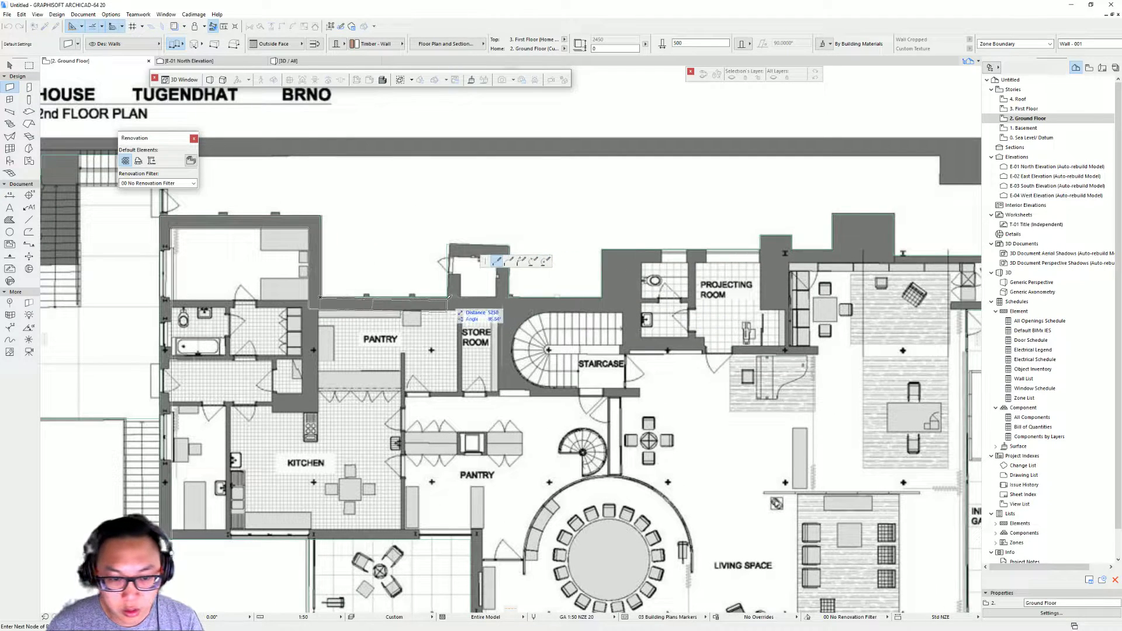
left_click(448, 245)
left_click(508, 245)
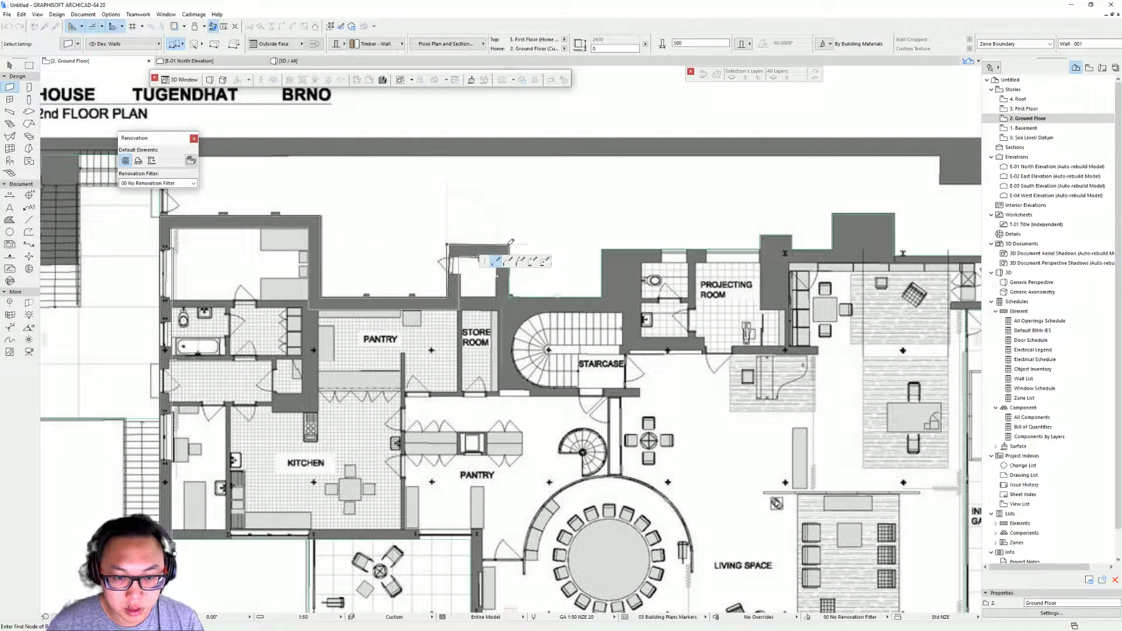
double_click(511, 296)
middle_click_drag(399, 329, 421, 327)
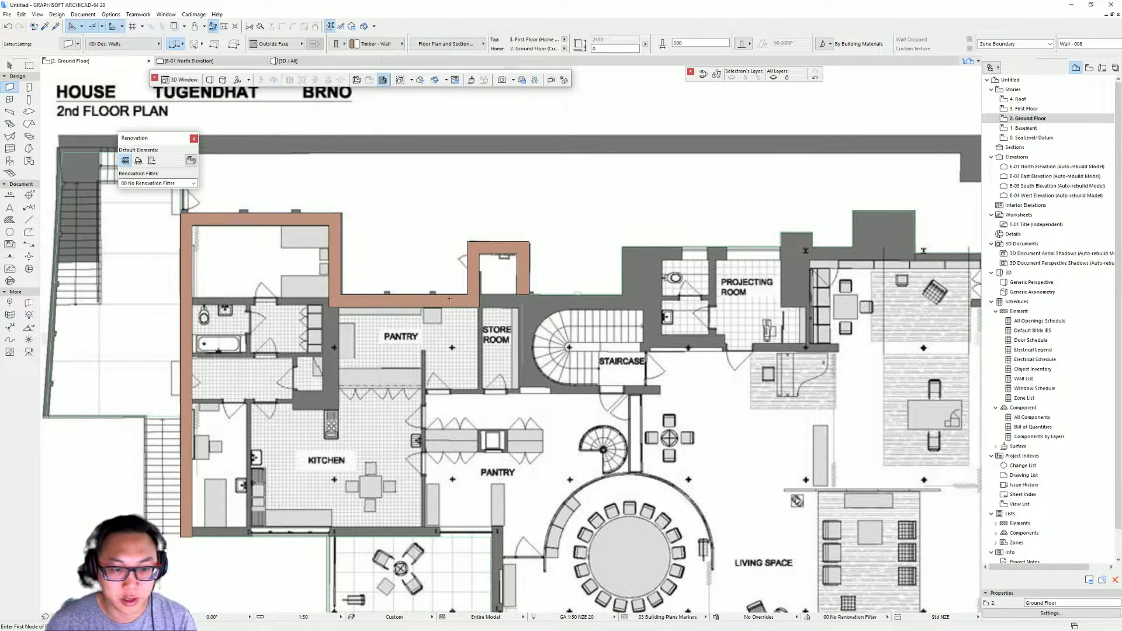
key("F3")
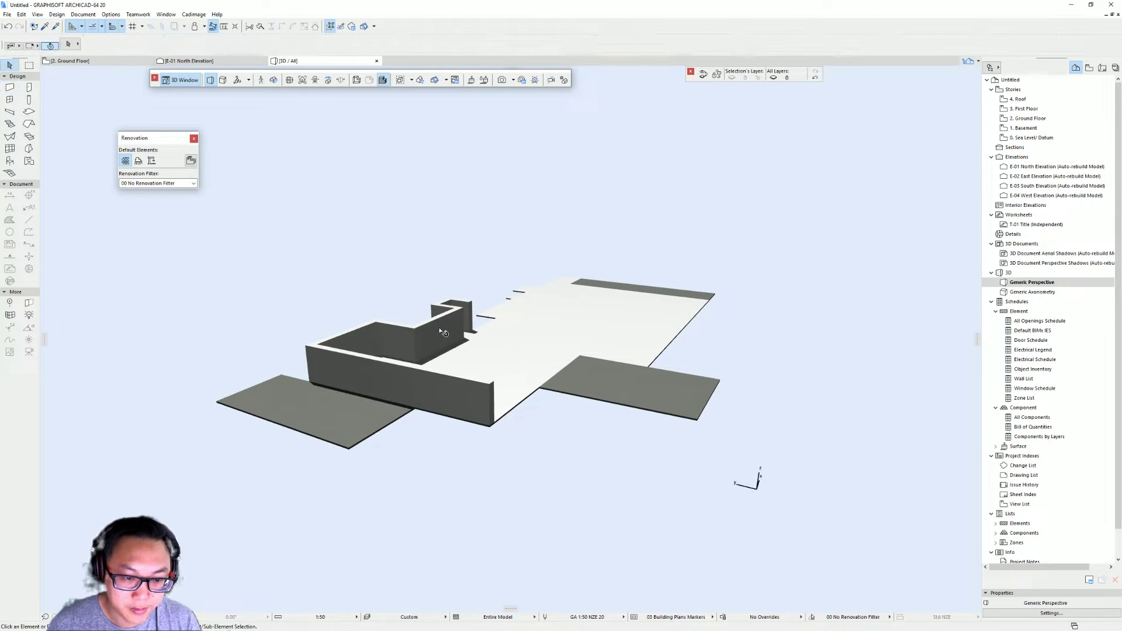
key("F2")
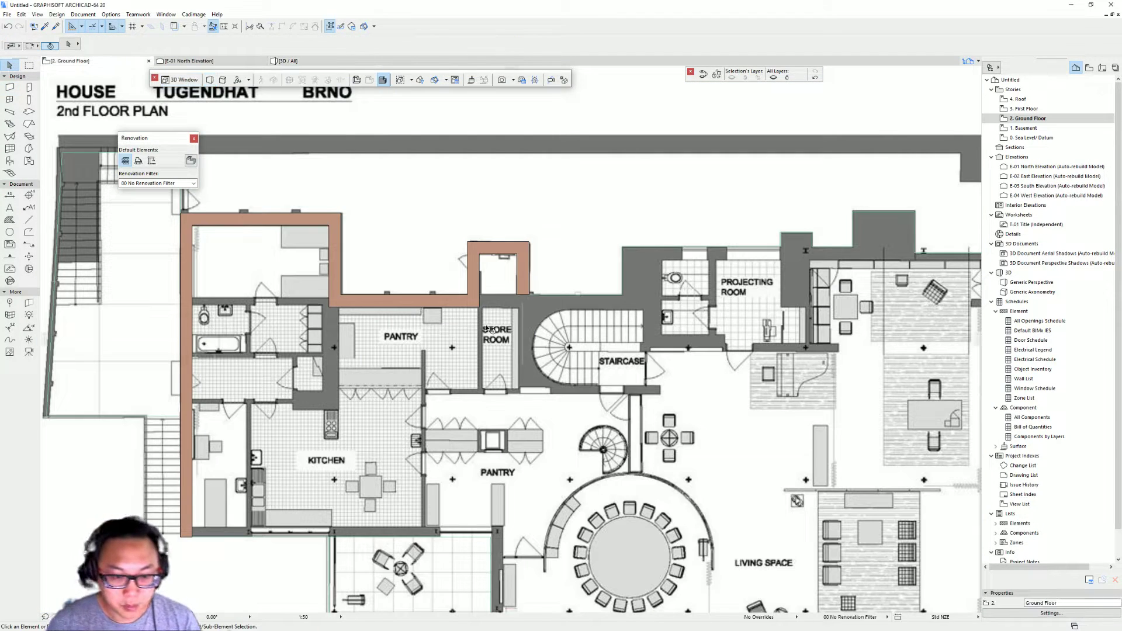
Step: Delete the traced chain of exterior walls from the Ground Floor plan
key("ctrl+shift+f")
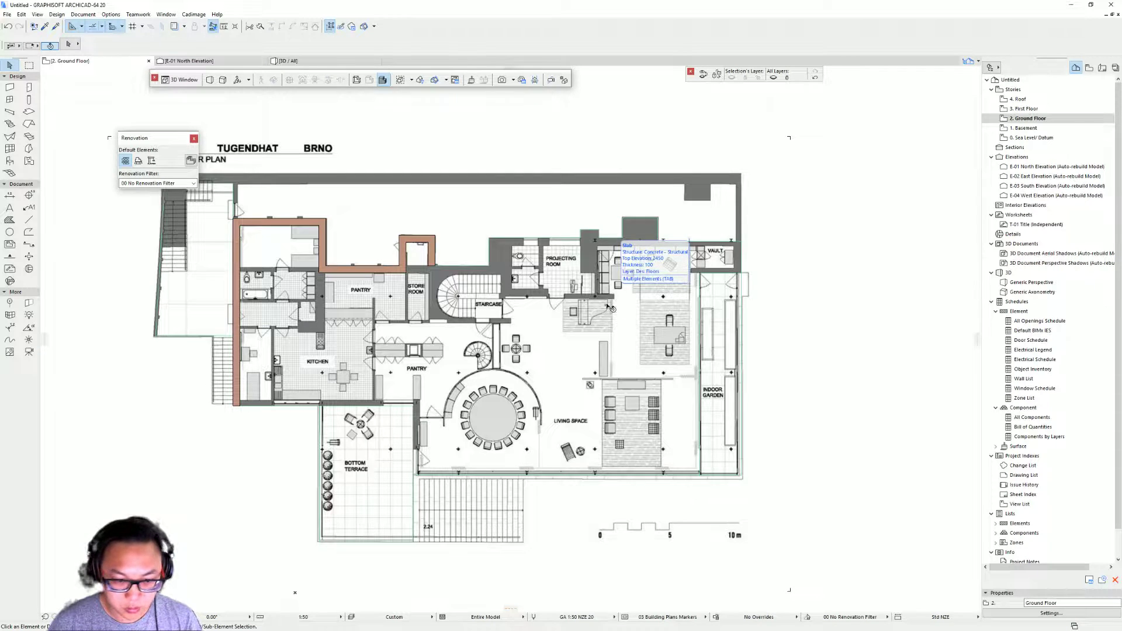
scroll(278, 324, "up", 2)
left_click(451, 252)
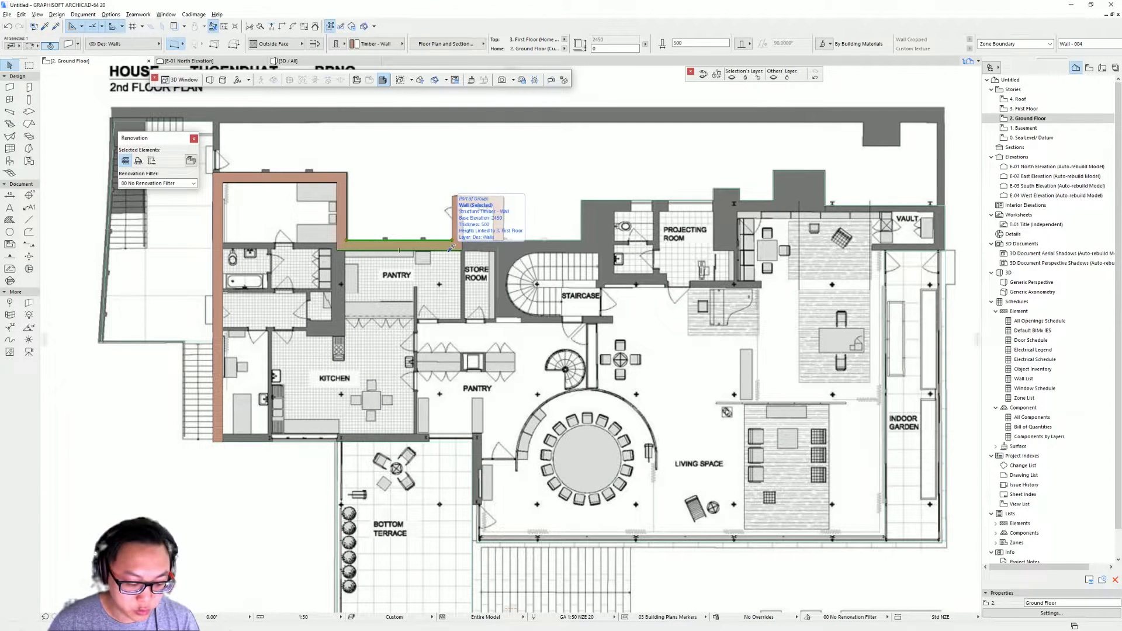
left_click(438, 268)
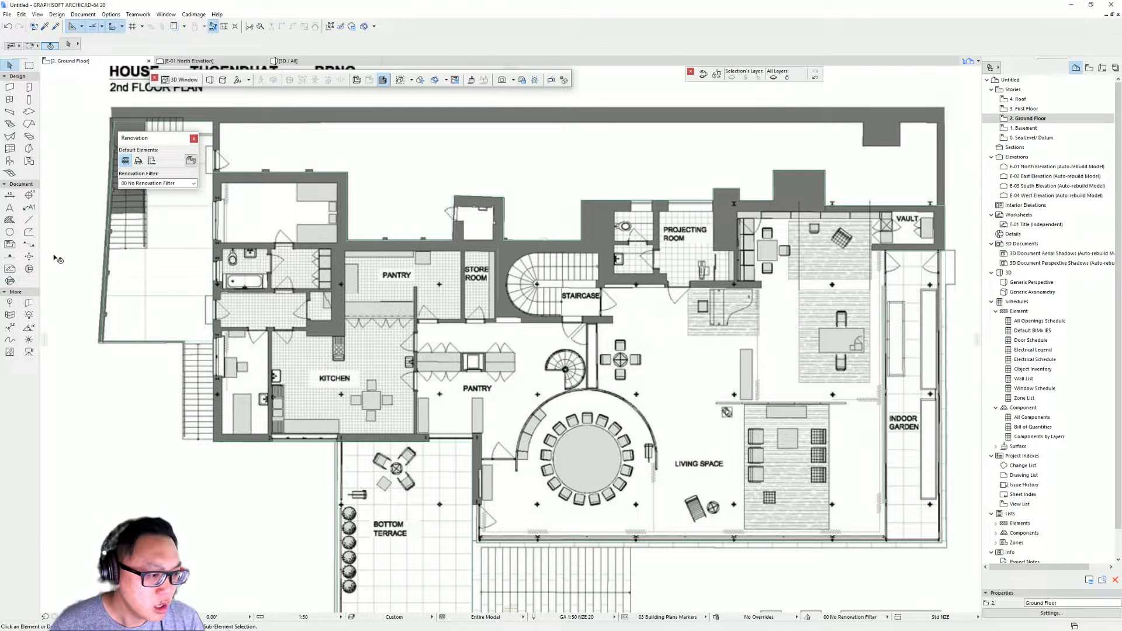
Step: Generate 500 thick walls around the perimeter of the main Ground Floor slab with the Magic Wand, and select all the walls
left_click(23, 15)
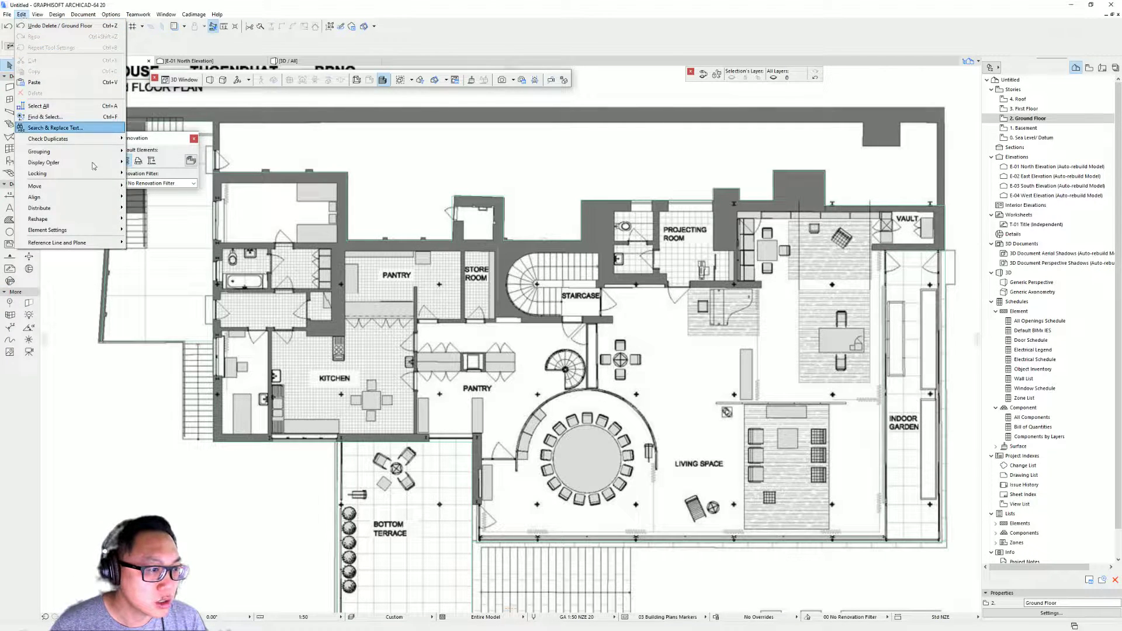
mouse_move(38, 15)
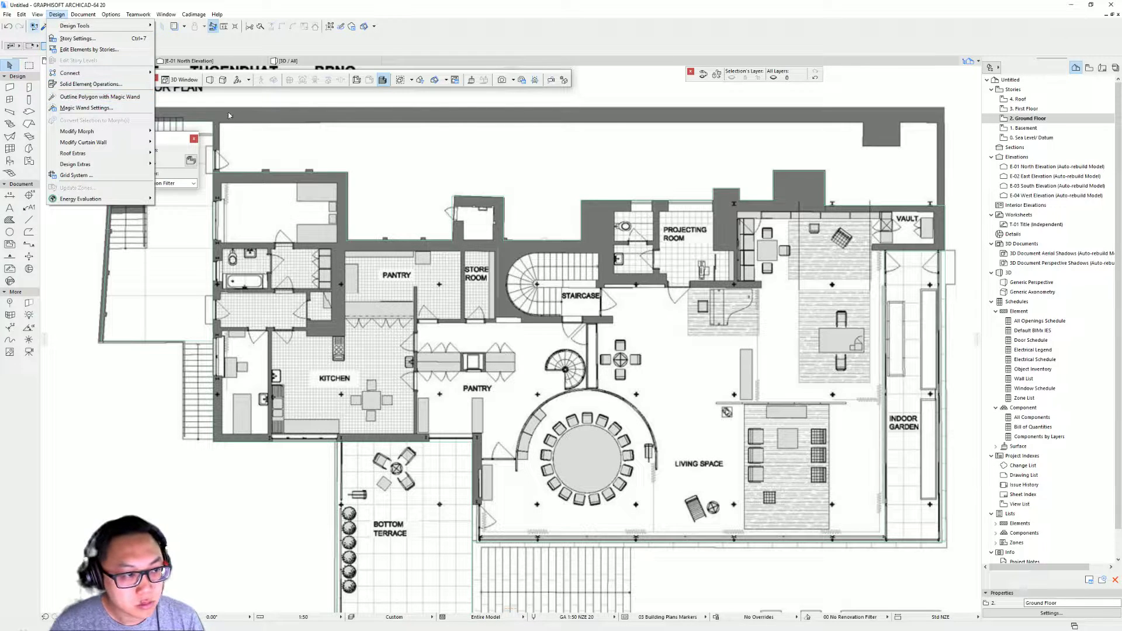
left_click(82, 96)
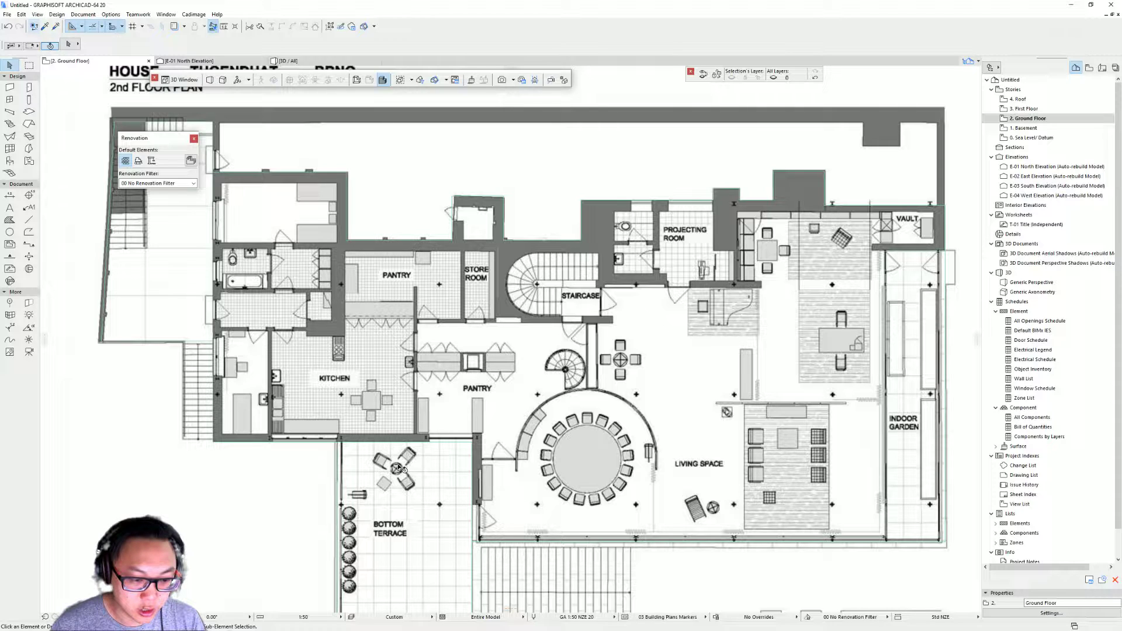
key("w")
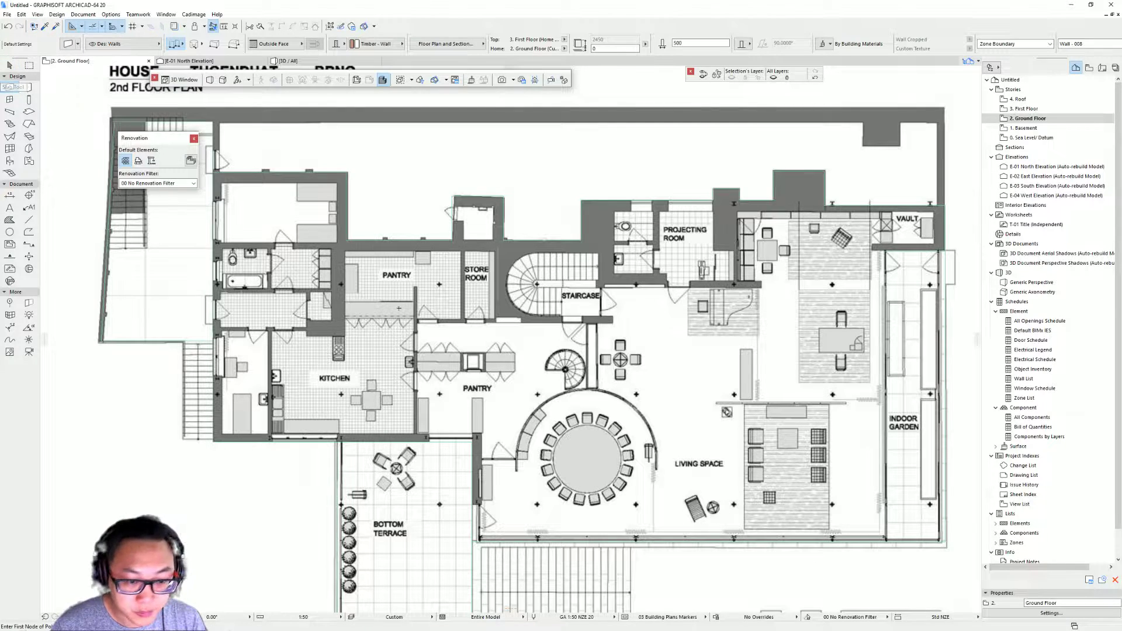
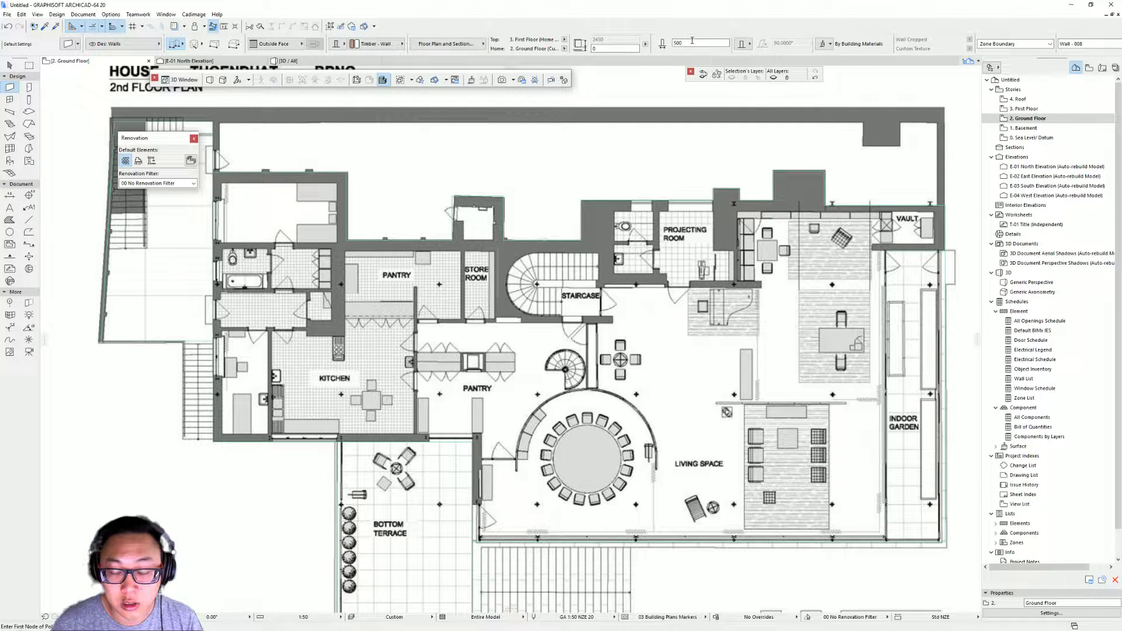
scroll(566, 349, "down", 1)
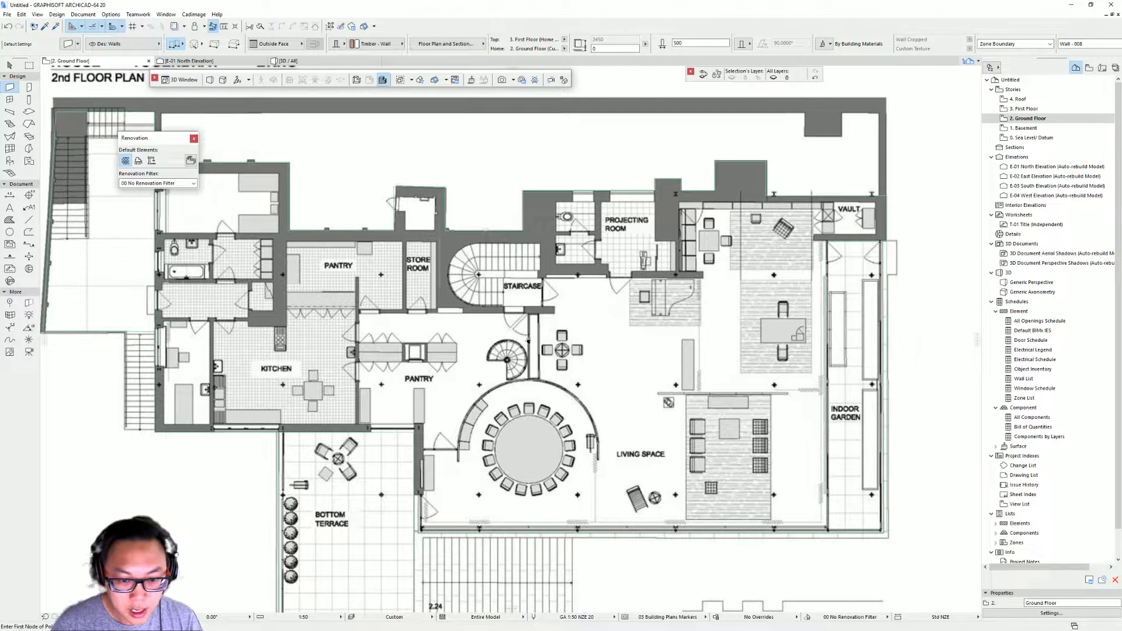
scroll(553, 358, "up", 1)
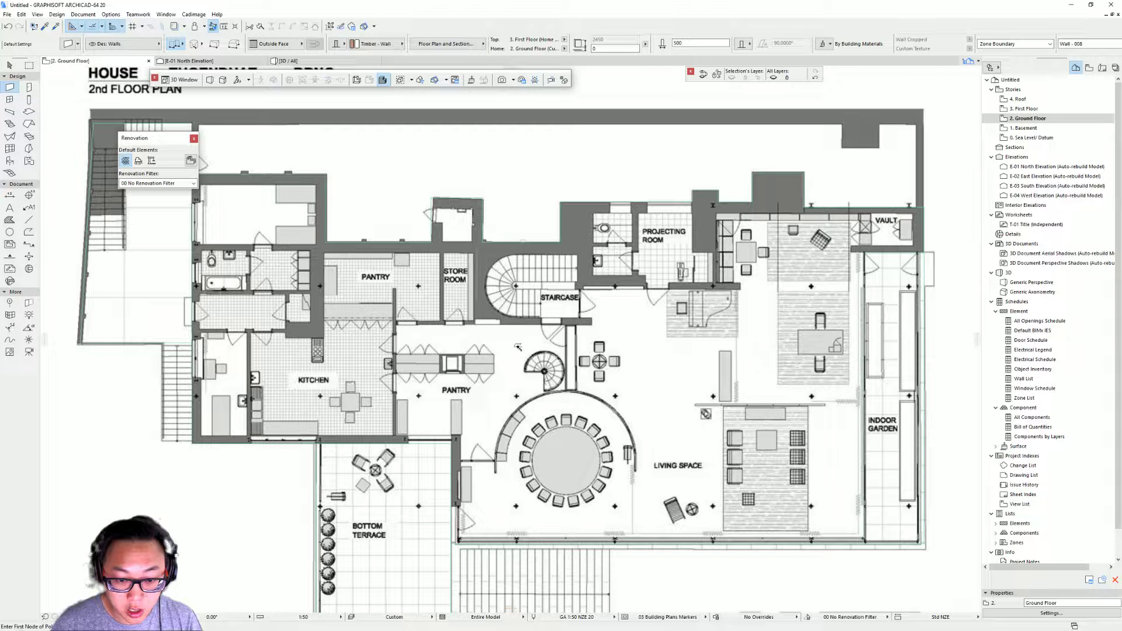
middle_click_drag(518, 348, 627, 375)
key("ctrl+a")
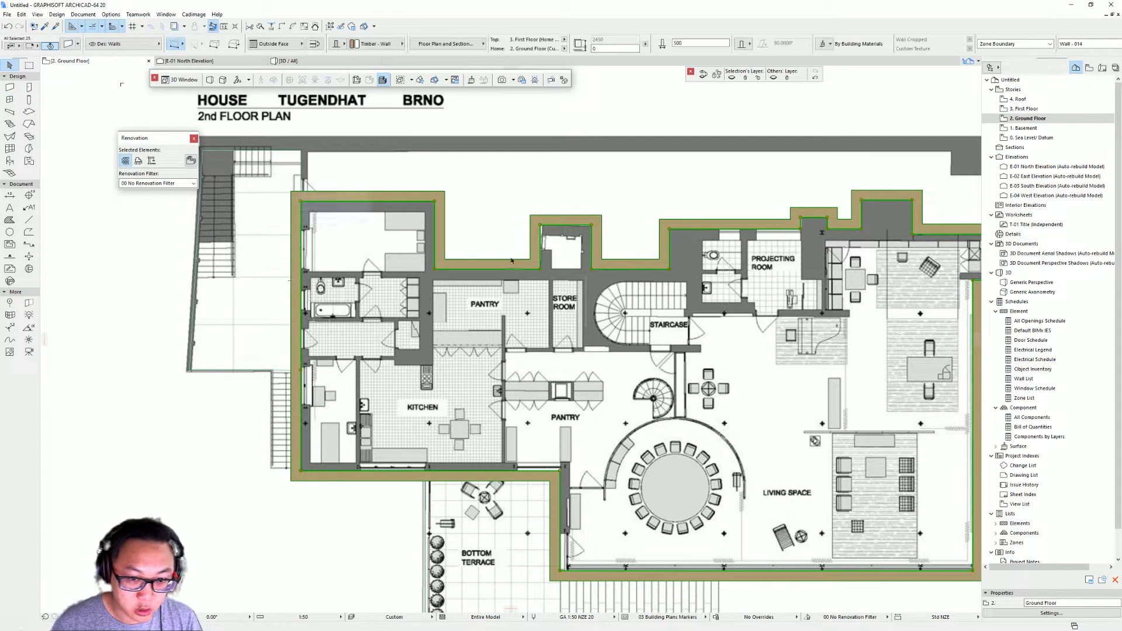
Step: Flip the selected perimeter walls about their reference line so they sit inside the slab edge, and clear the selection
middle_click_drag(671, 344, 514, 329)
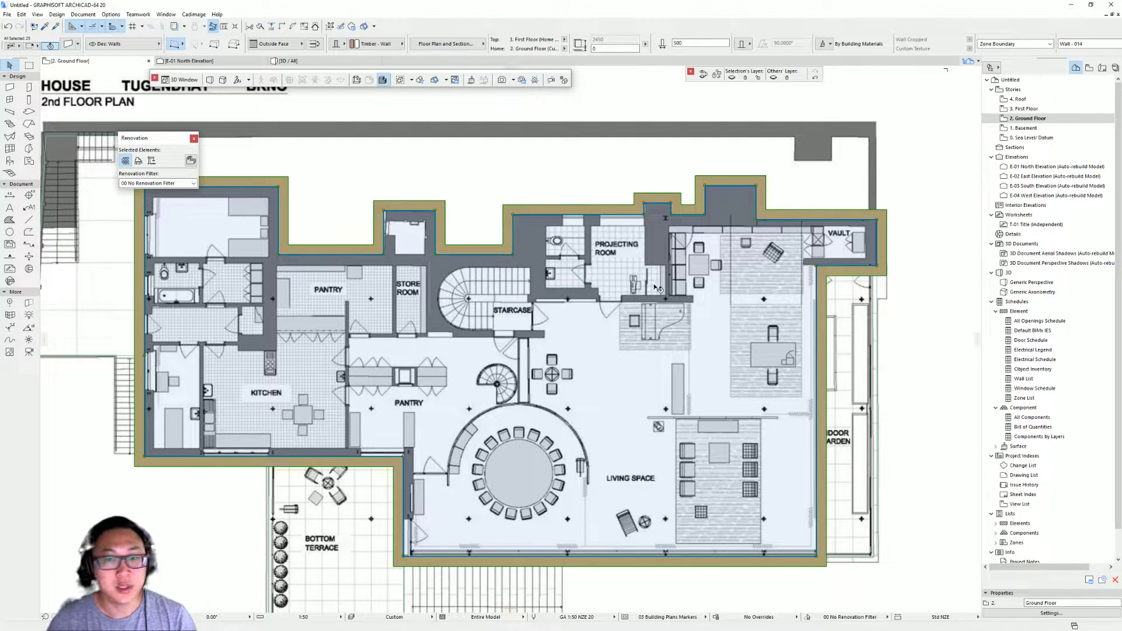
left_click(315, 44)
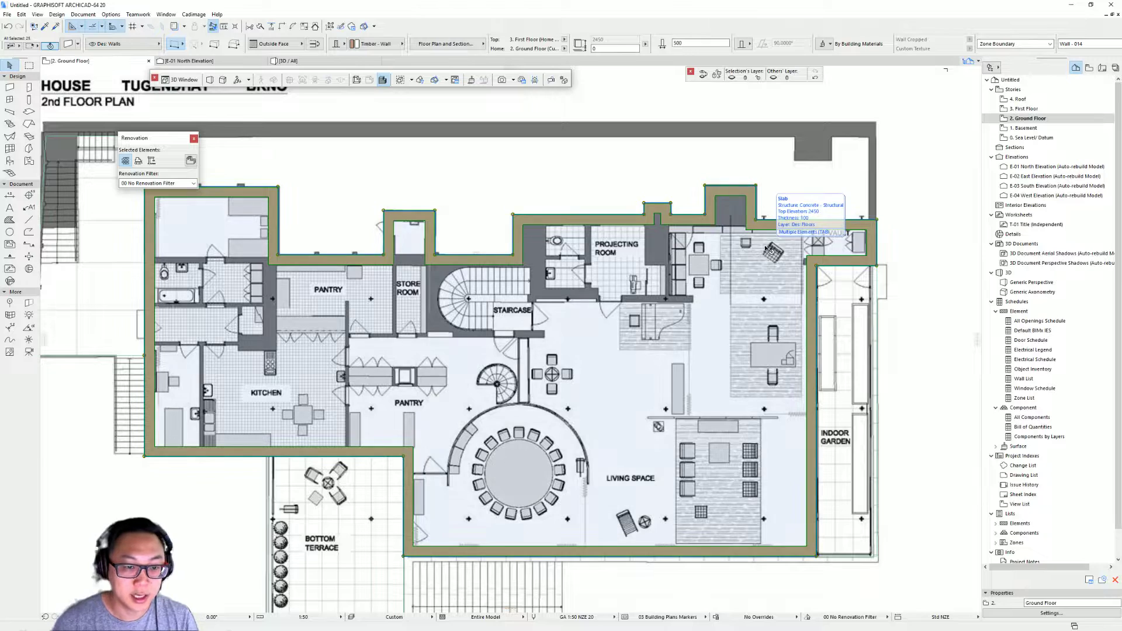
key("Escape")
Step: Inspect the perimeter walls on the plan and in the 3D perspective, and return to the Ground Floor plan
middle_click_drag(583, 292, 506, 304)
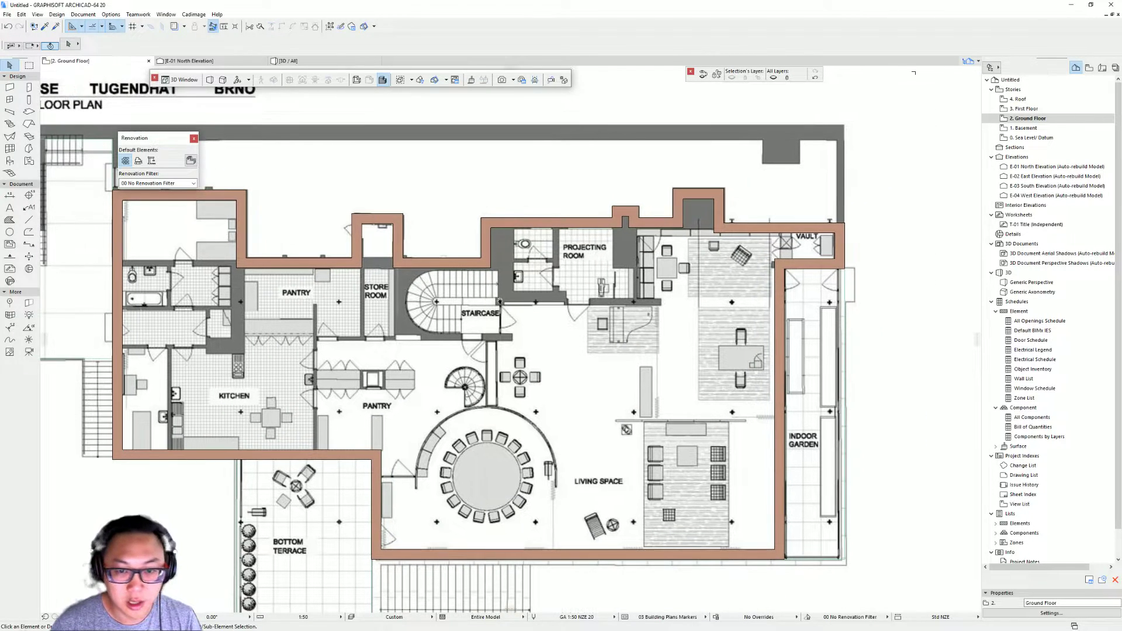
middle_click_drag(635, 296, 564, 321)
middle_click_drag(508, 372, 712, 273)
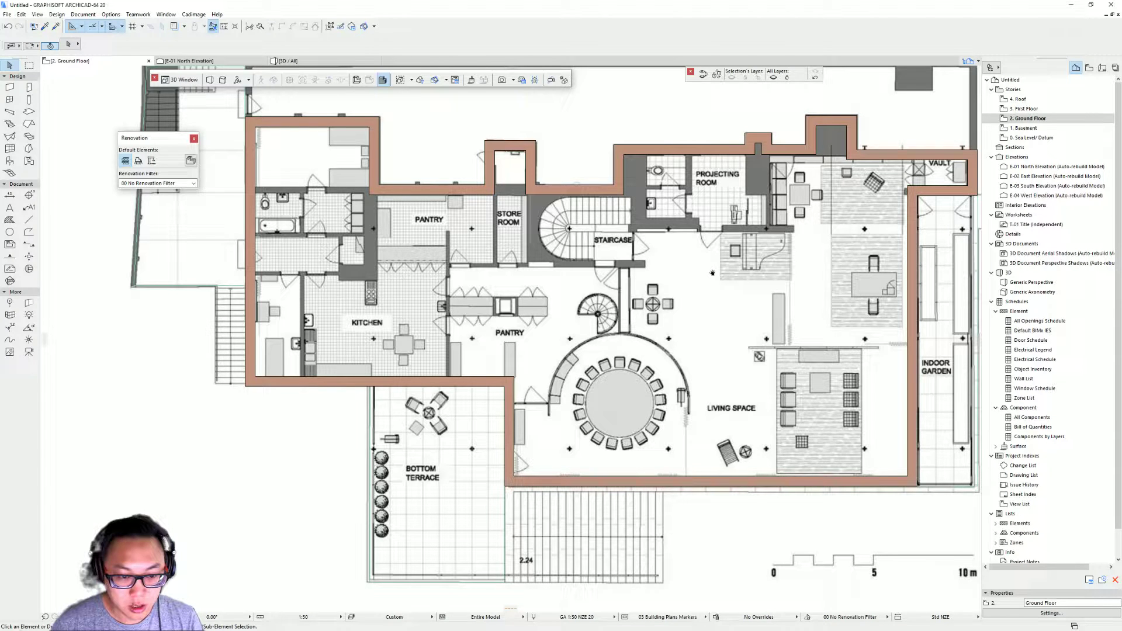
key("F3")
middle_click_drag(523, 311, 491, 426, "shift")
key("F2")
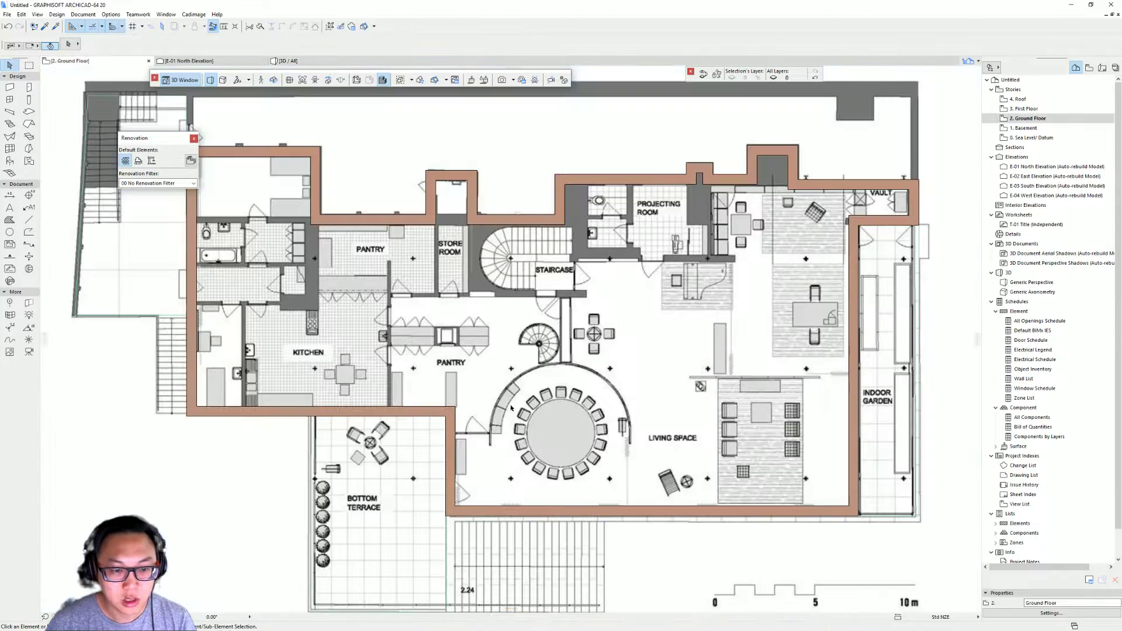
Step: Set the wall thickness to 250 and draw a wall along the north side of the bathroom, from the exterior wall corner to the west exterior wall
scroll(553, 437, "up", 4)
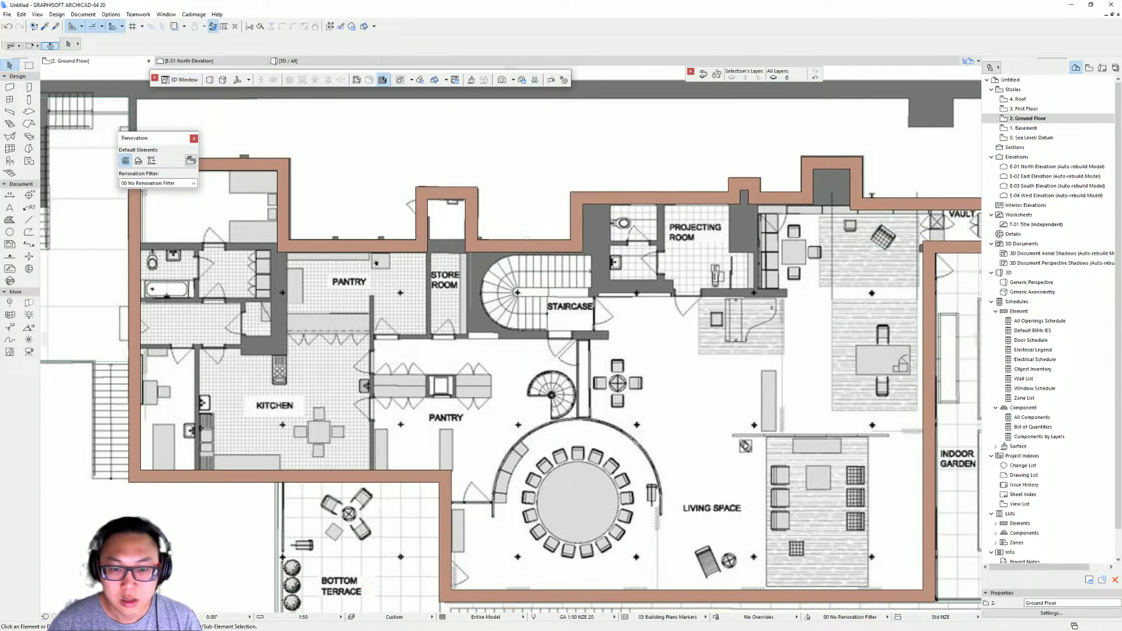
scroll(547, 246, "down", 3)
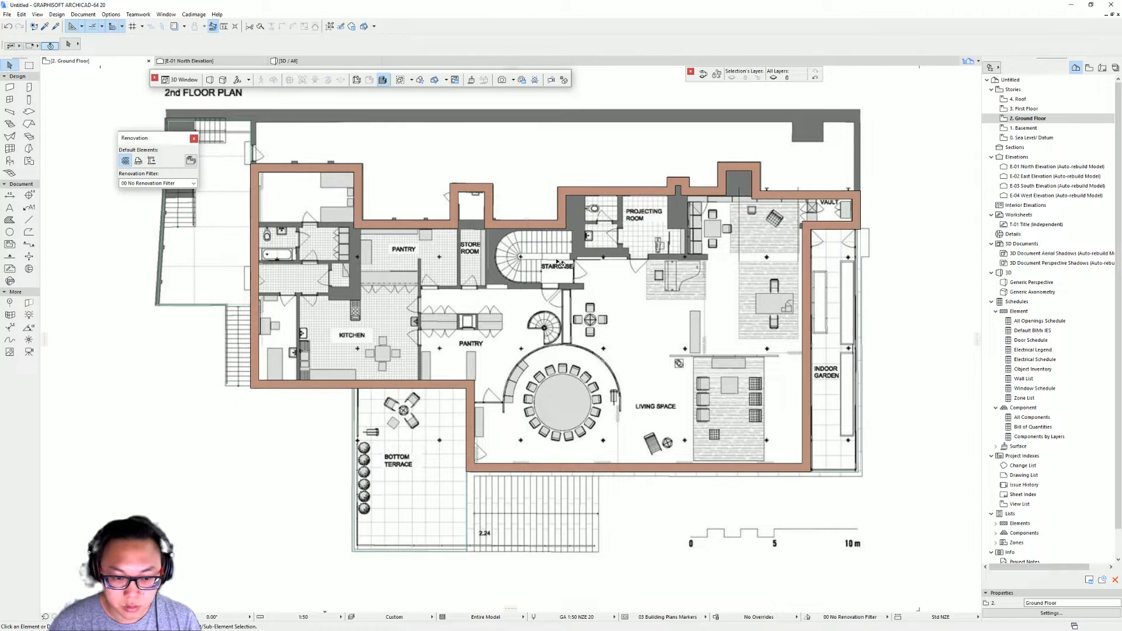
scroll(328, 249, "up", 3)
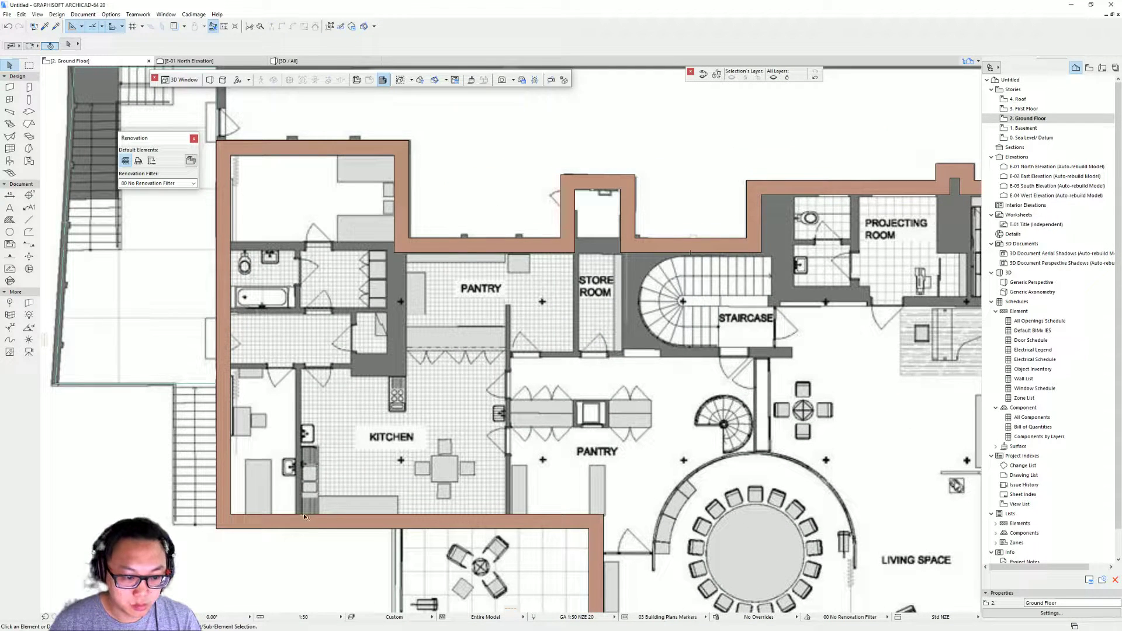
middle_click_drag(328, 328, 315, 274)
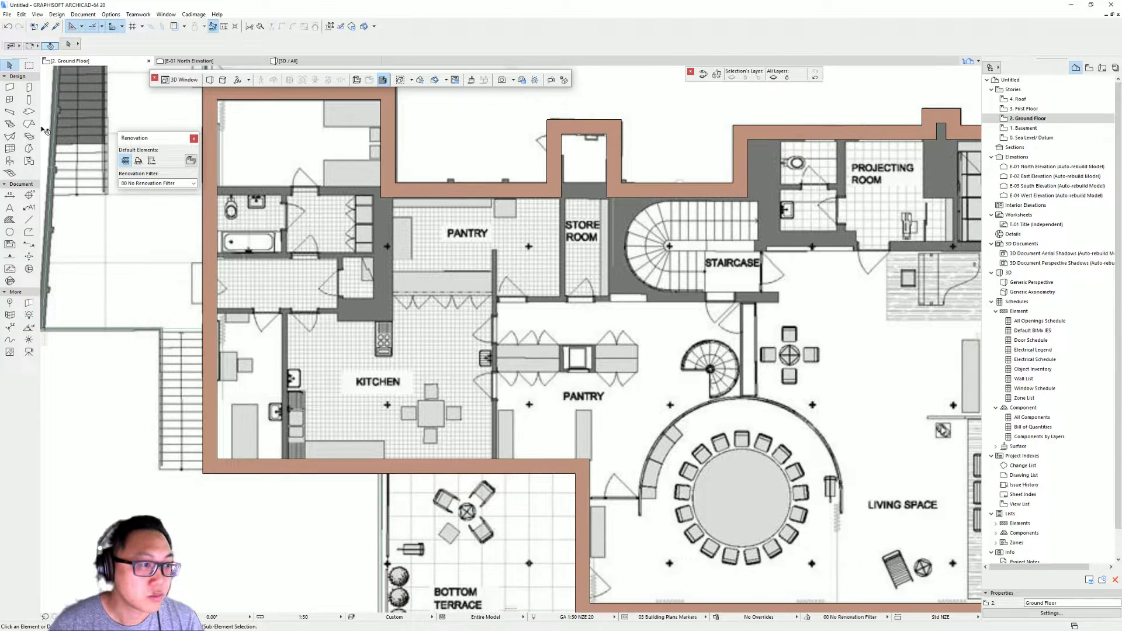
left_click(9, 87)
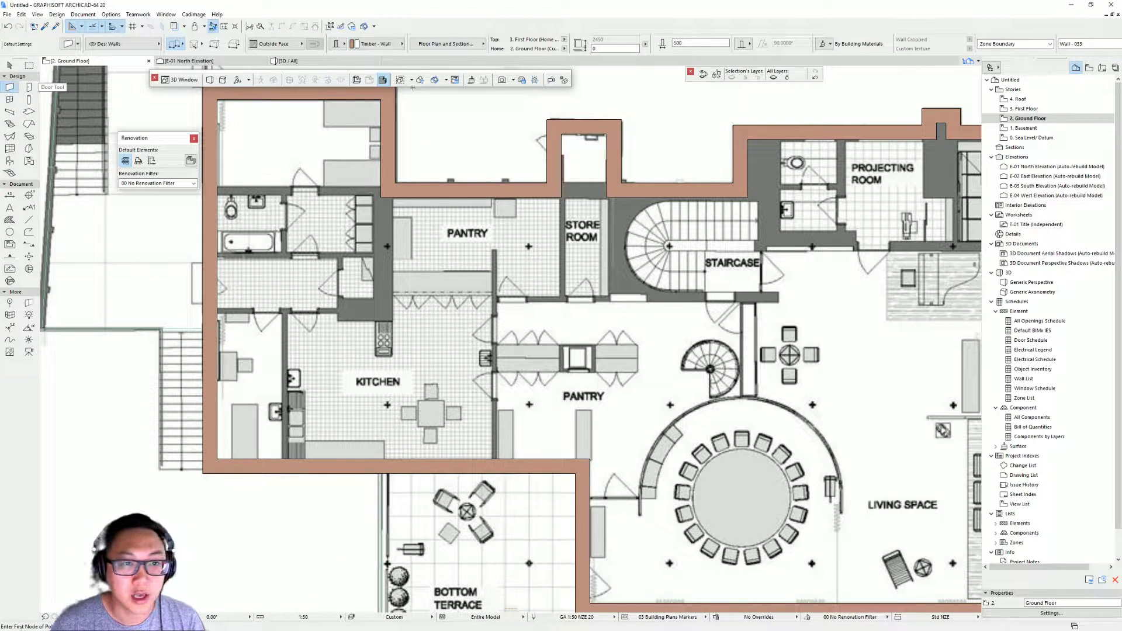
left_click(679, 45)
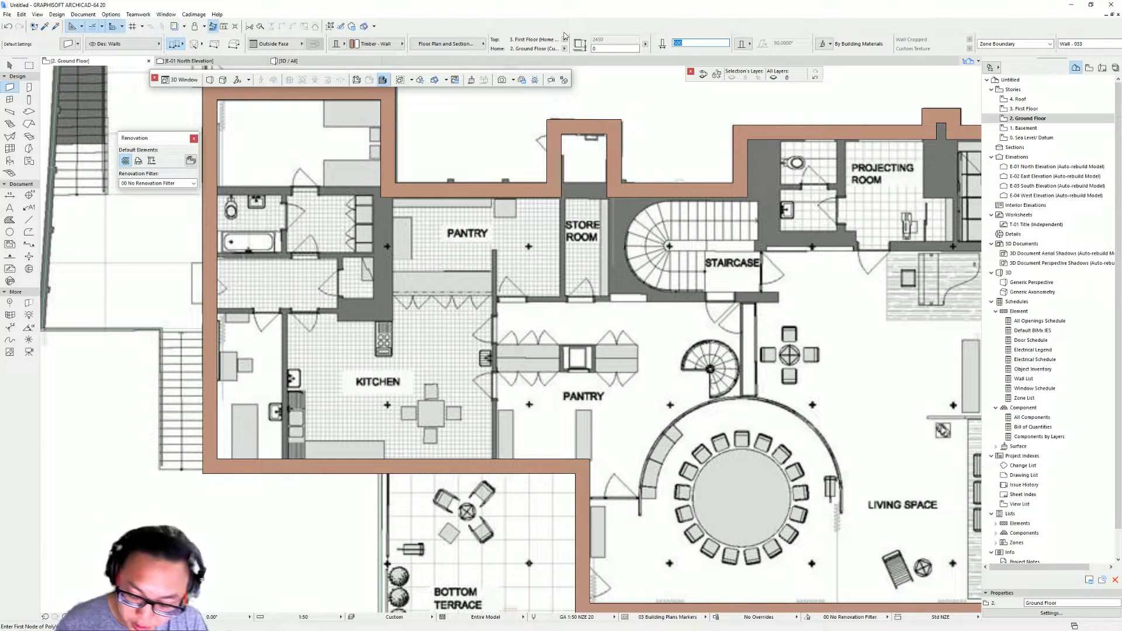
type("25")
middle_click_drag(439, 240, 488, 271)
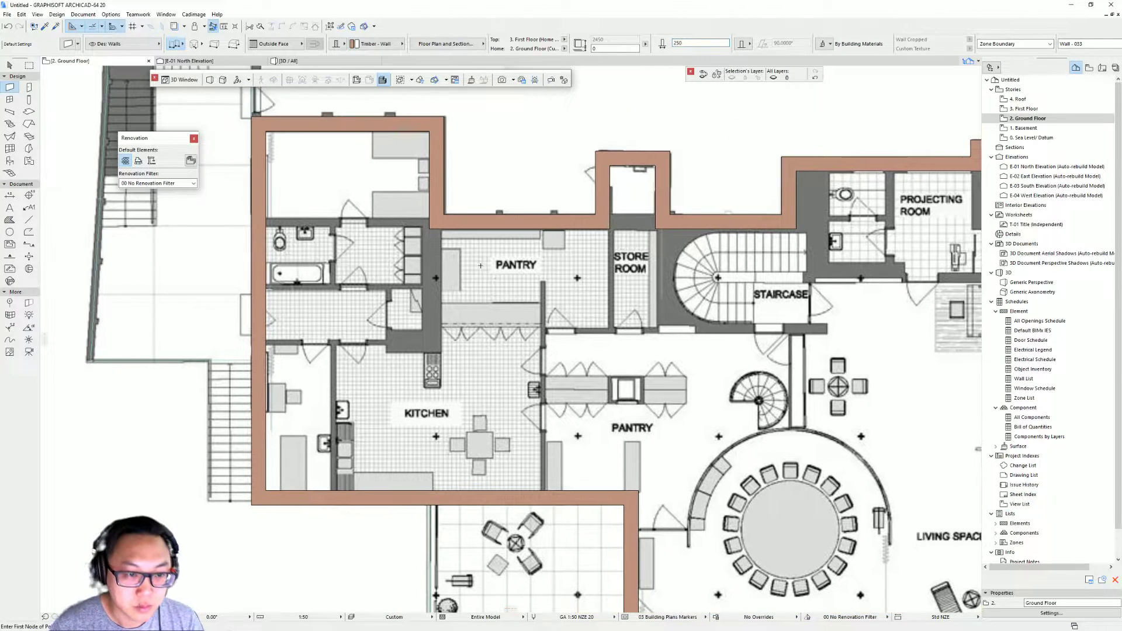
scroll(432, 226, "up", 2)
middle_click_drag(433, 227, 505, 248)
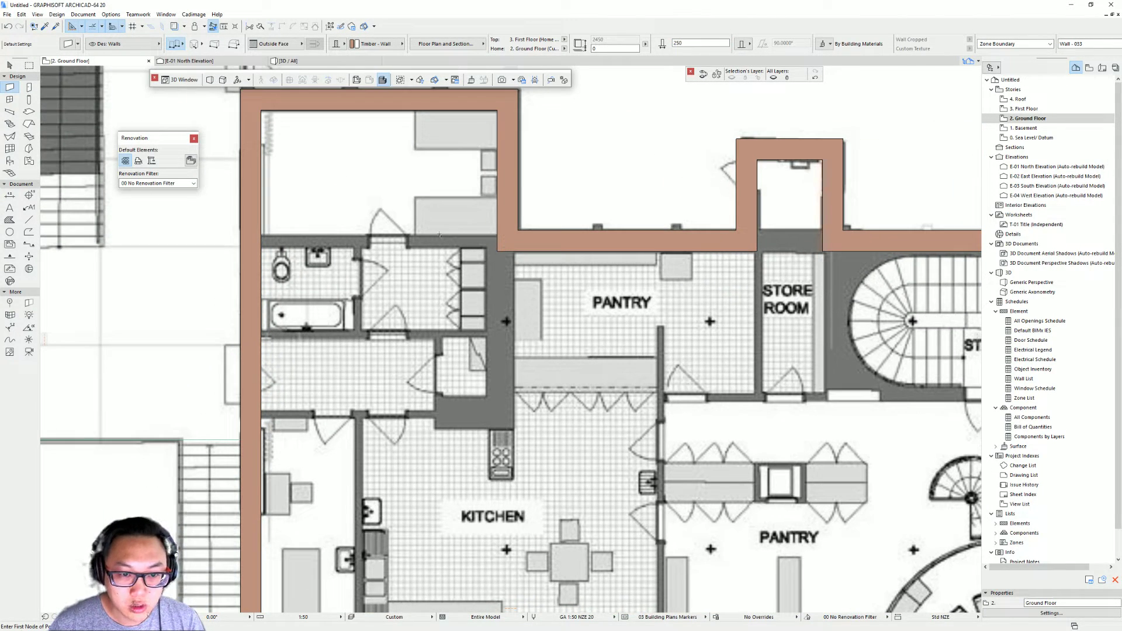
left_click(498, 250)
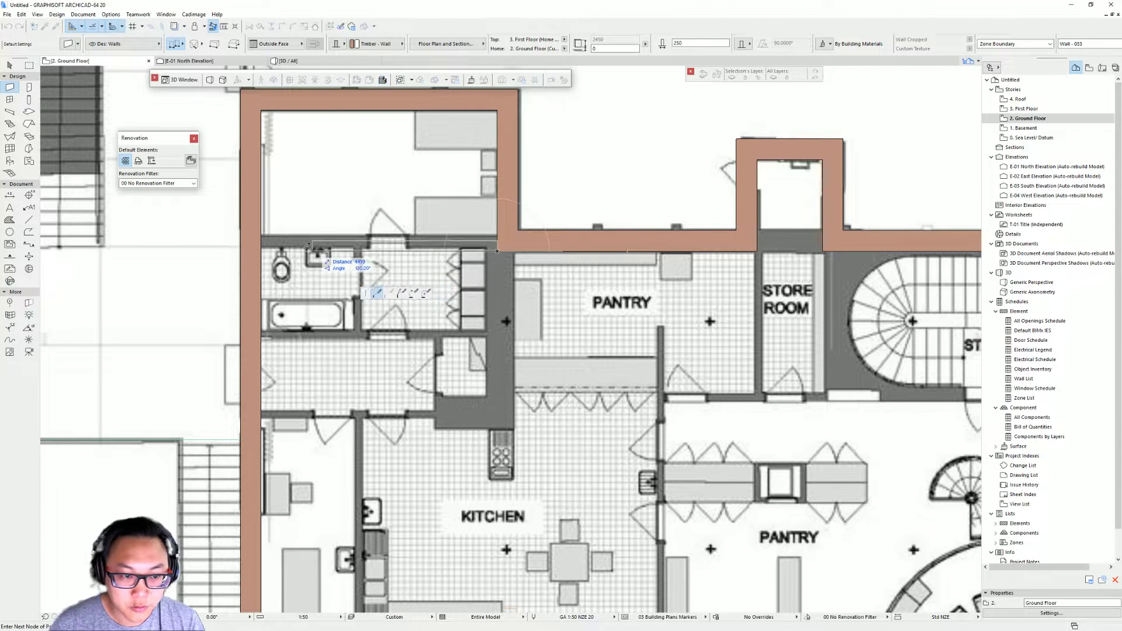
left_click(262, 246)
Step: Draw a 250 thick partition along the kitchen's west side, from the south exterior wall up to the corridor
middle_click_drag(595, 220, 541, 240)
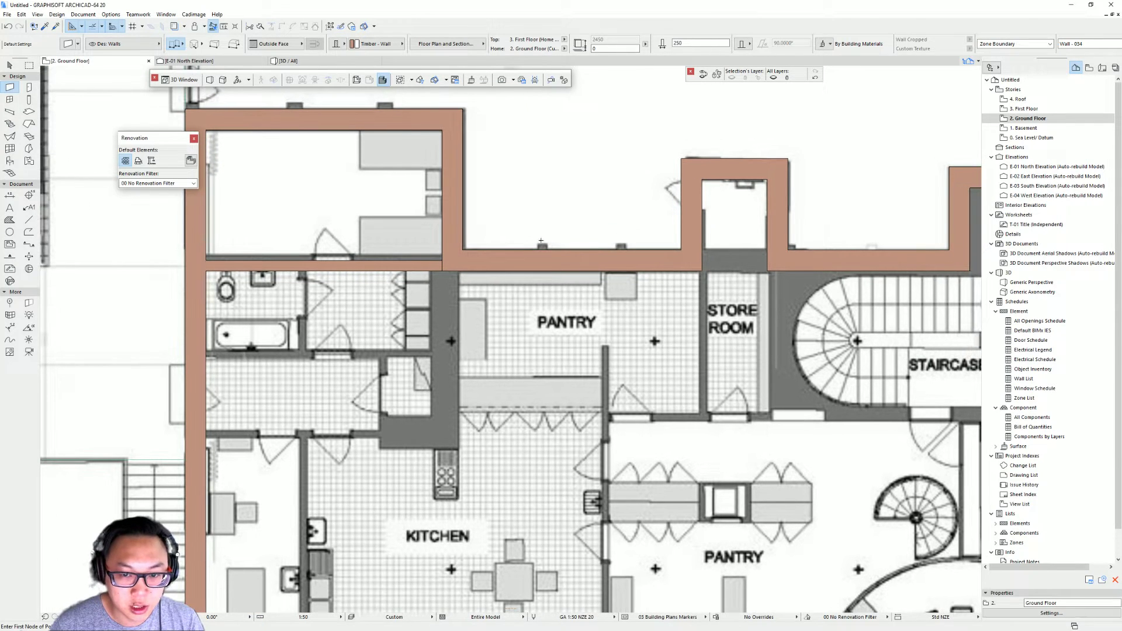
middle_click_drag(655, 265, 671, 279)
middle_click_drag(502, 295, 496, 258)
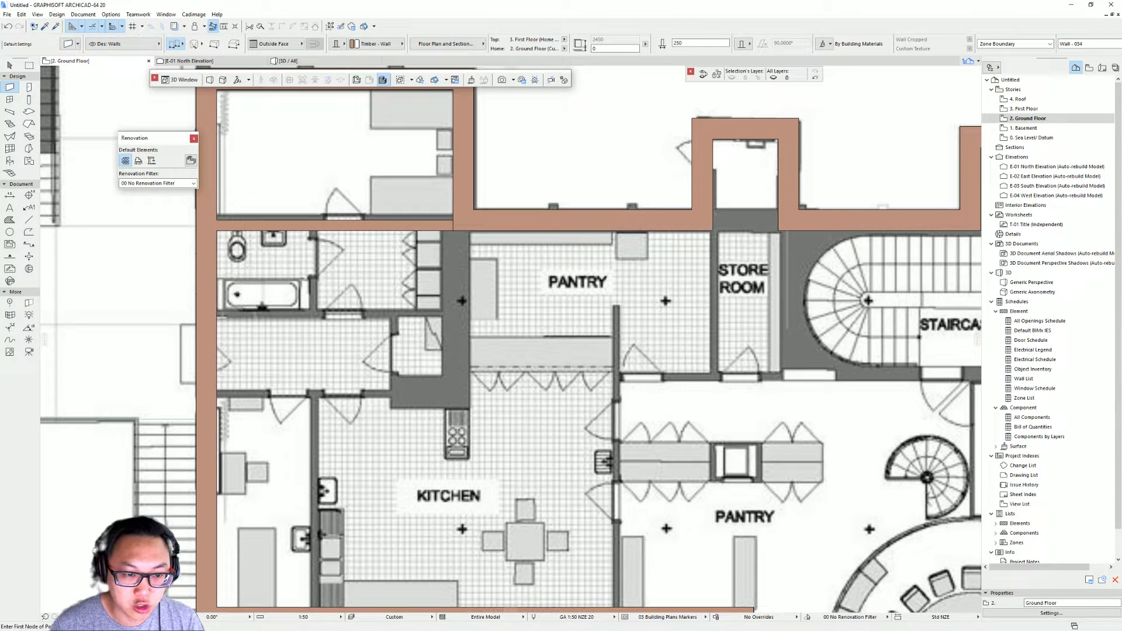
scroll(447, 264, "down", 3)
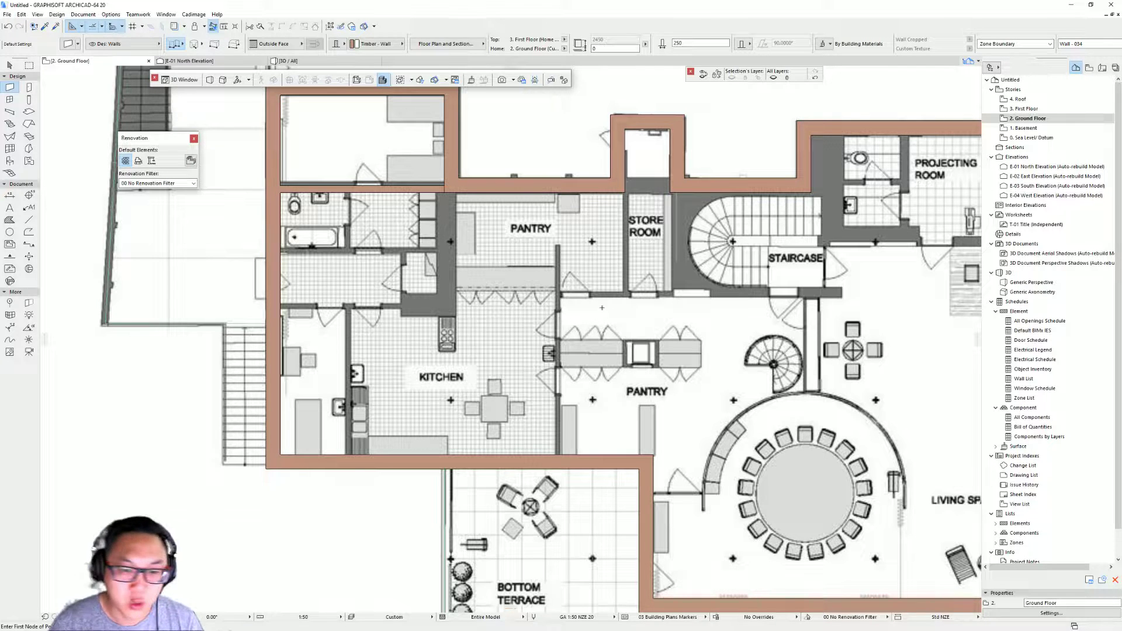
middle_click_drag(533, 329, 544, 322)
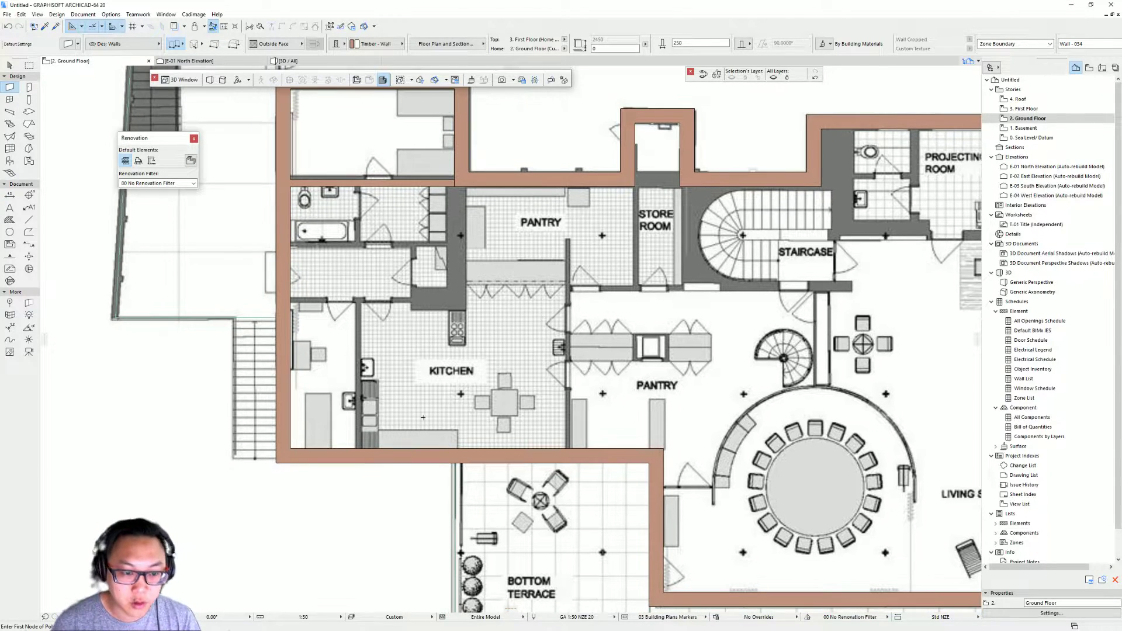
left_click(357, 448)
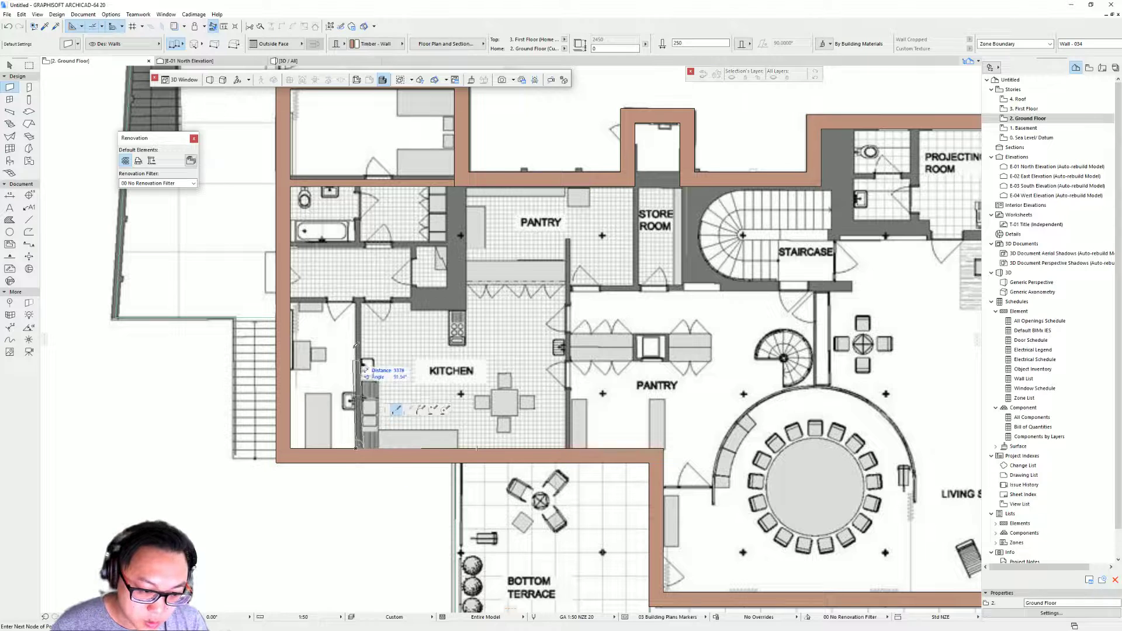
left_click(359, 301)
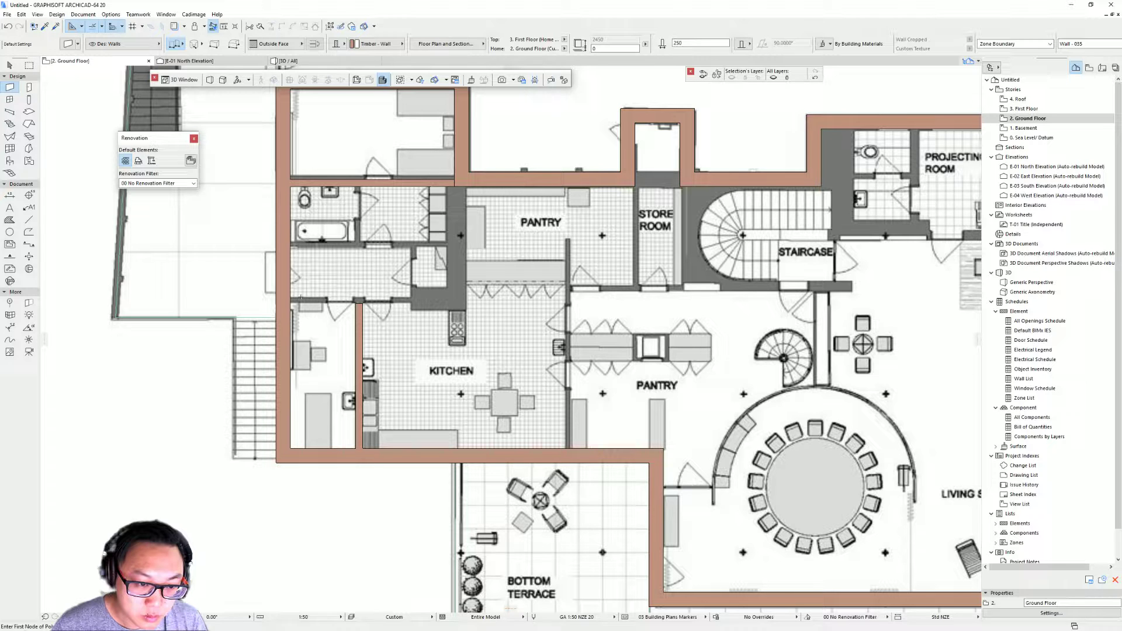
left_click(357, 444, "shift")
scroll(357, 449, "up", 3)
key("ctrl+d")
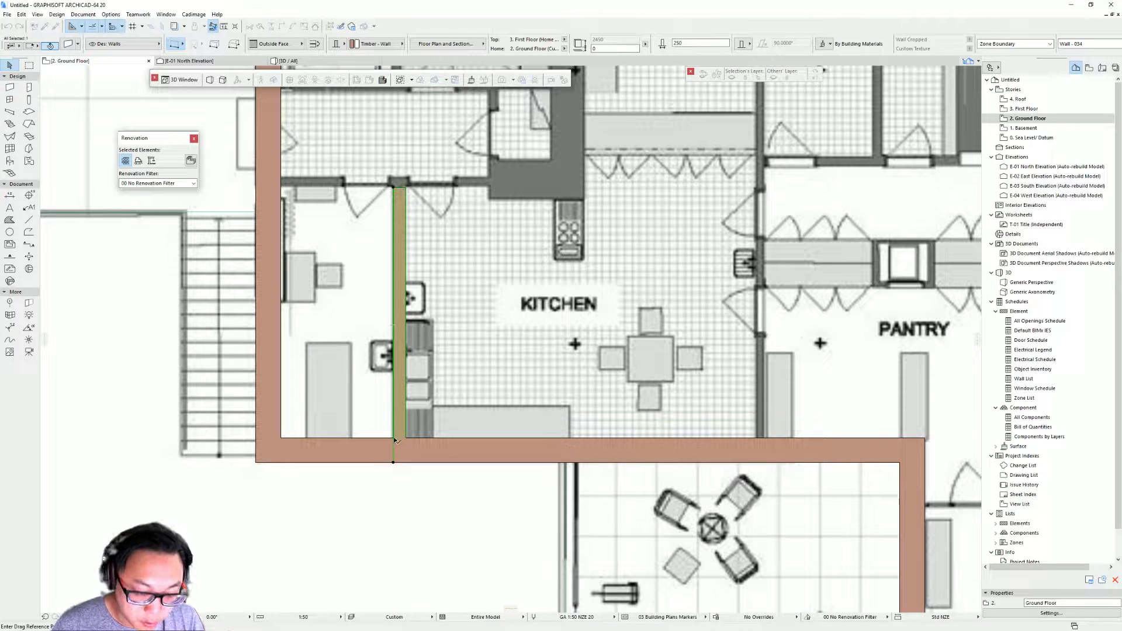
left_click(393, 438)
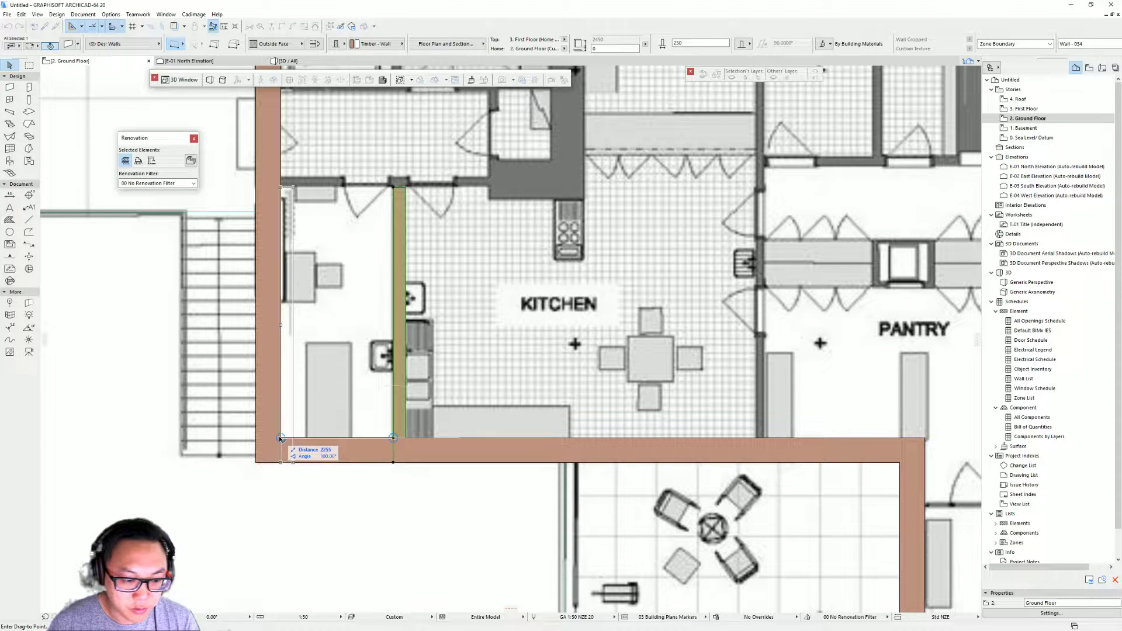
key("Escape")
scroll(280, 438, "down", 5)
scroll(471, 392, "up", 3)
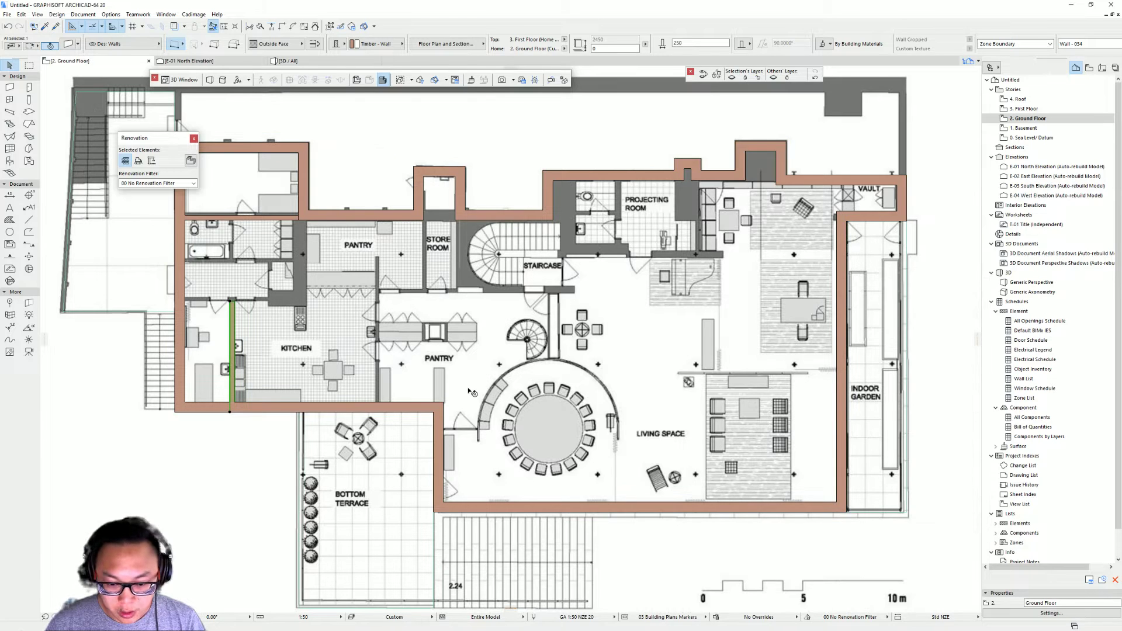
middle_click_drag(382, 377, 452, 396)
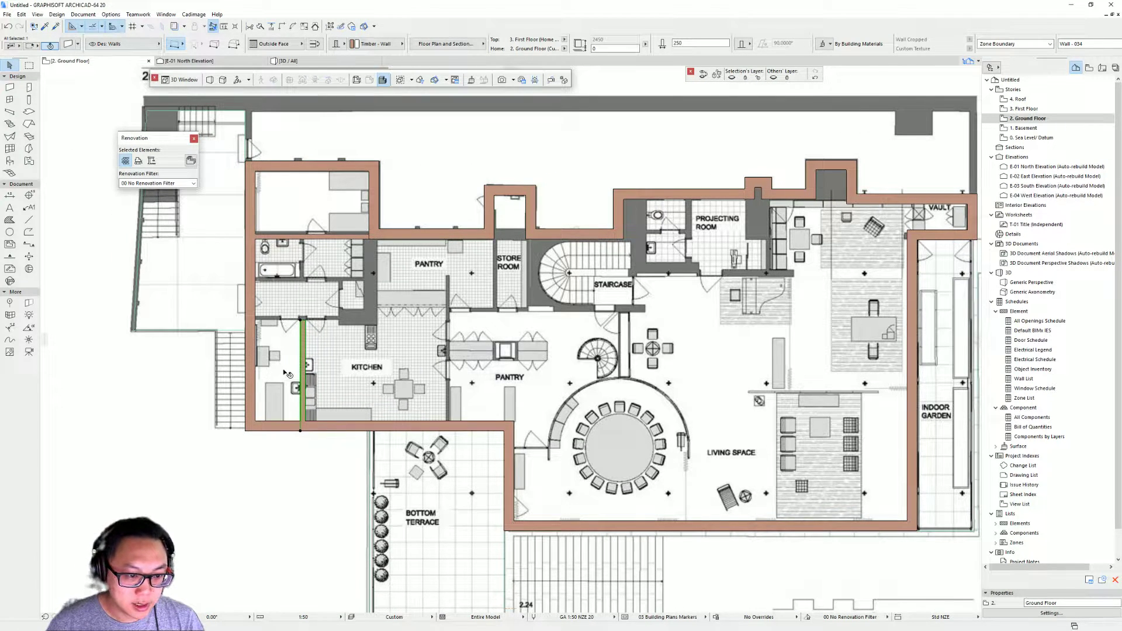
scroll(287, 373, "up", 2)
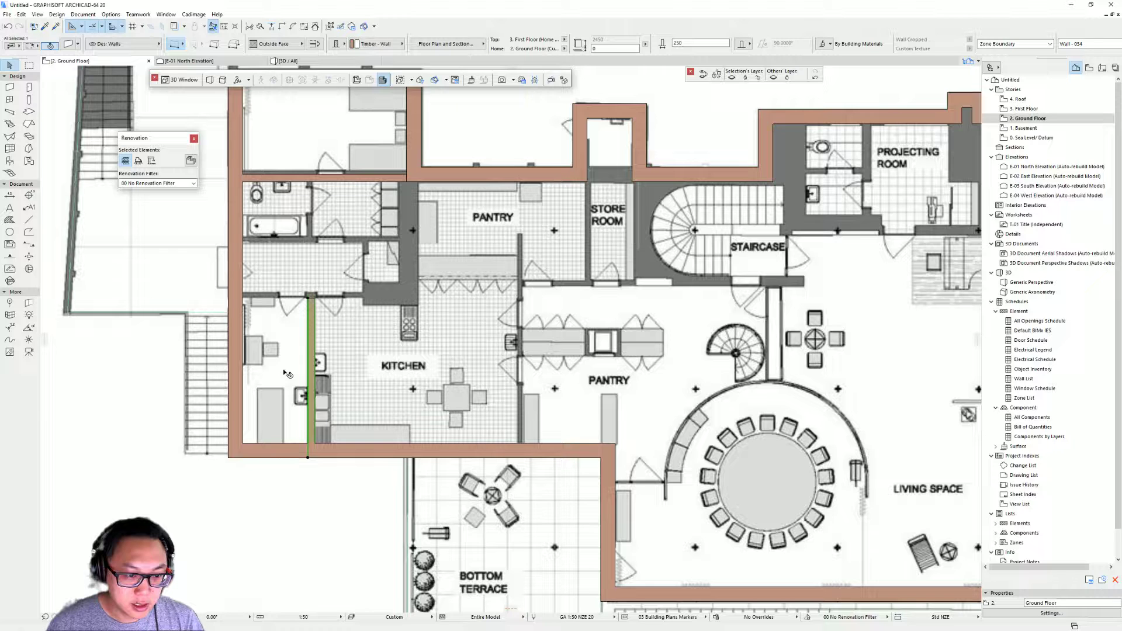
scroll(248, 354, "up", 3)
key("m")
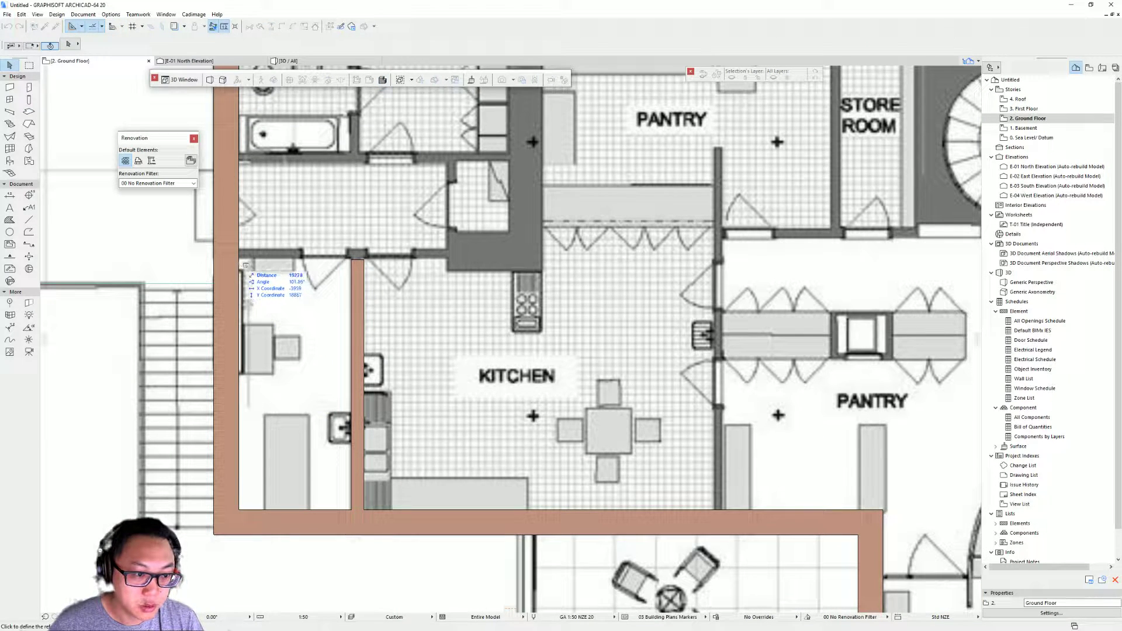
key("Escape")
Step: Draw a matching 250 thick wall between the kitchen and the corridor, and extend its west end to the exterior wall
left_click(354, 265, "alt")
left_click(353, 259)
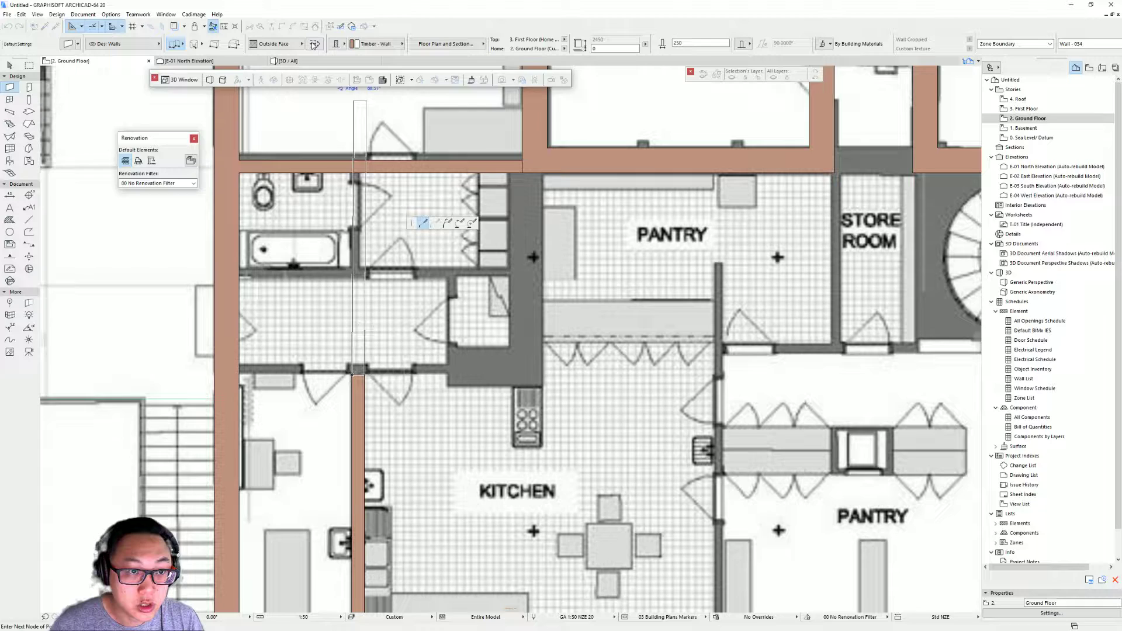
left_click(547, 370)
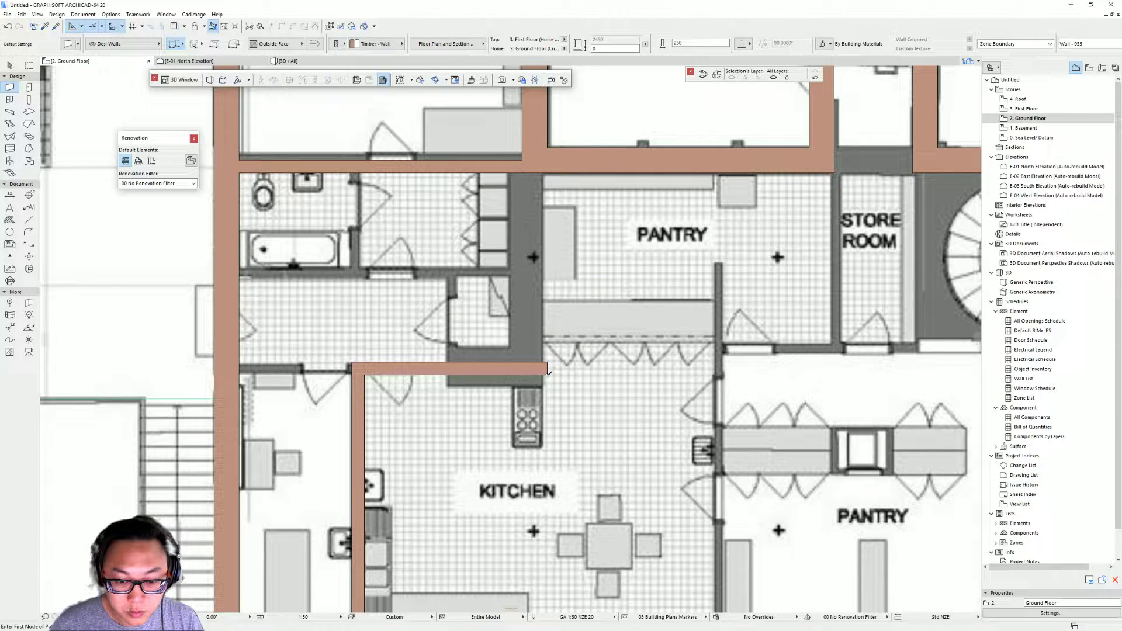
scroll(550, 372, "down", 3)
left_click(468, 312, "shift")
left_click(416, 314)
left_click(355, 314)
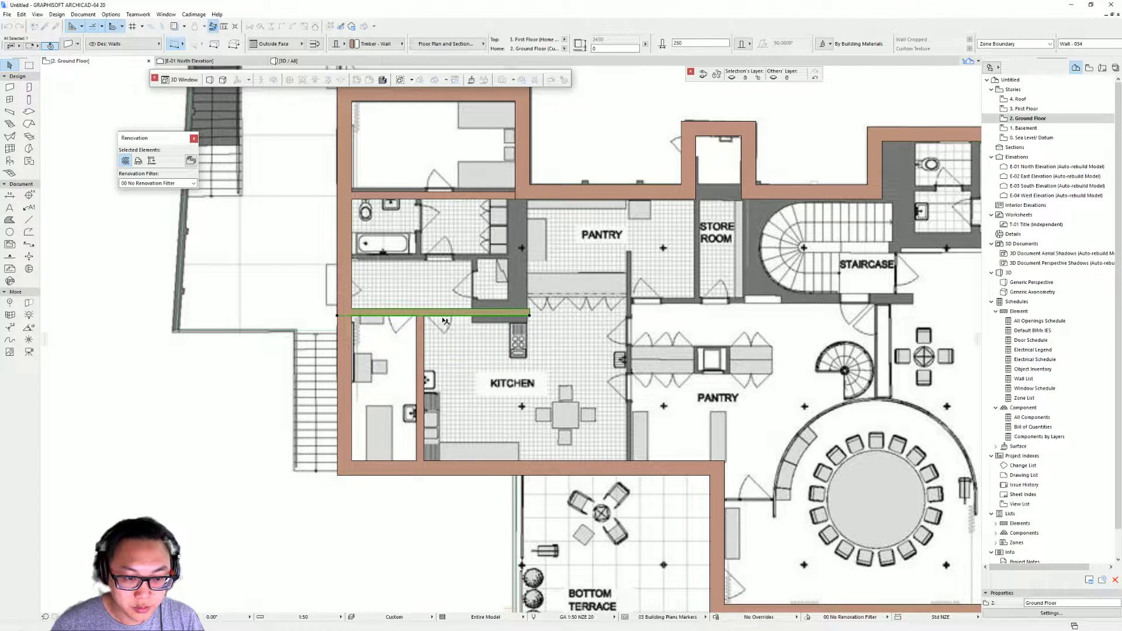
Step: Copy the kitchen's north wall about 1970 northward onto the line between the corridor and the bathroom
scroll(358, 325, "up", 1)
scroll(358, 325, "up", 1)
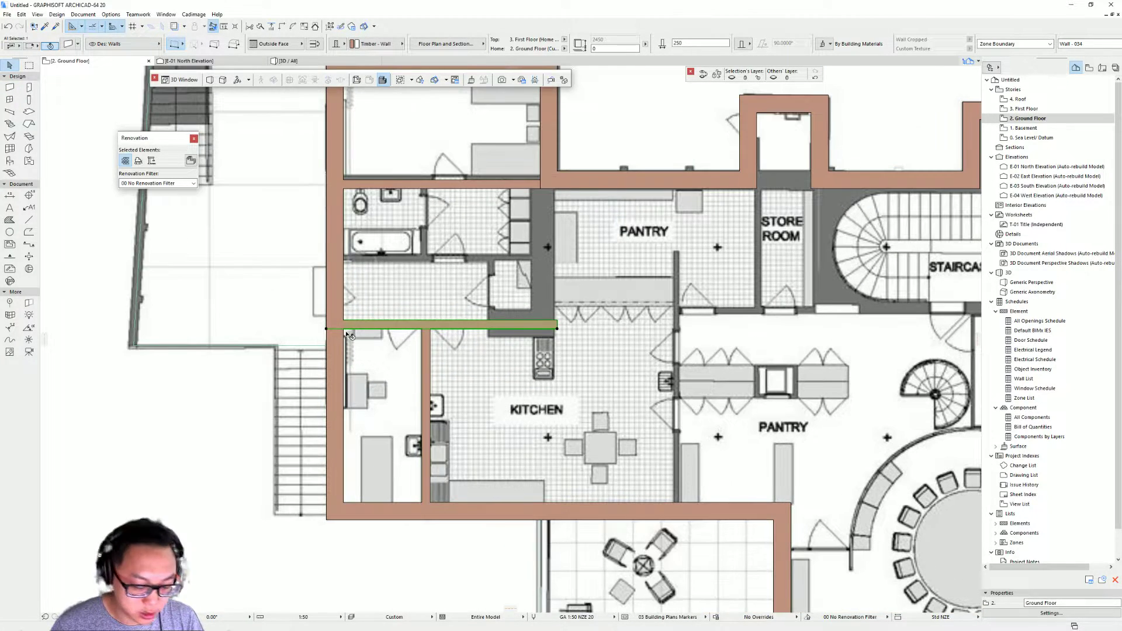
left_click(376, 328)
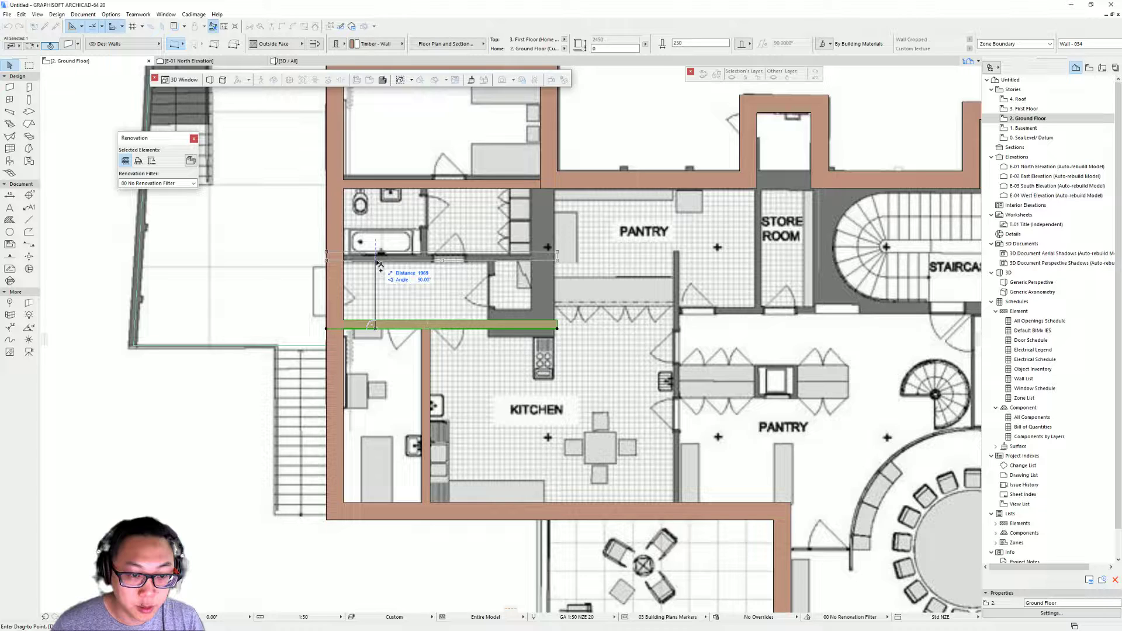
left_click(380, 264)
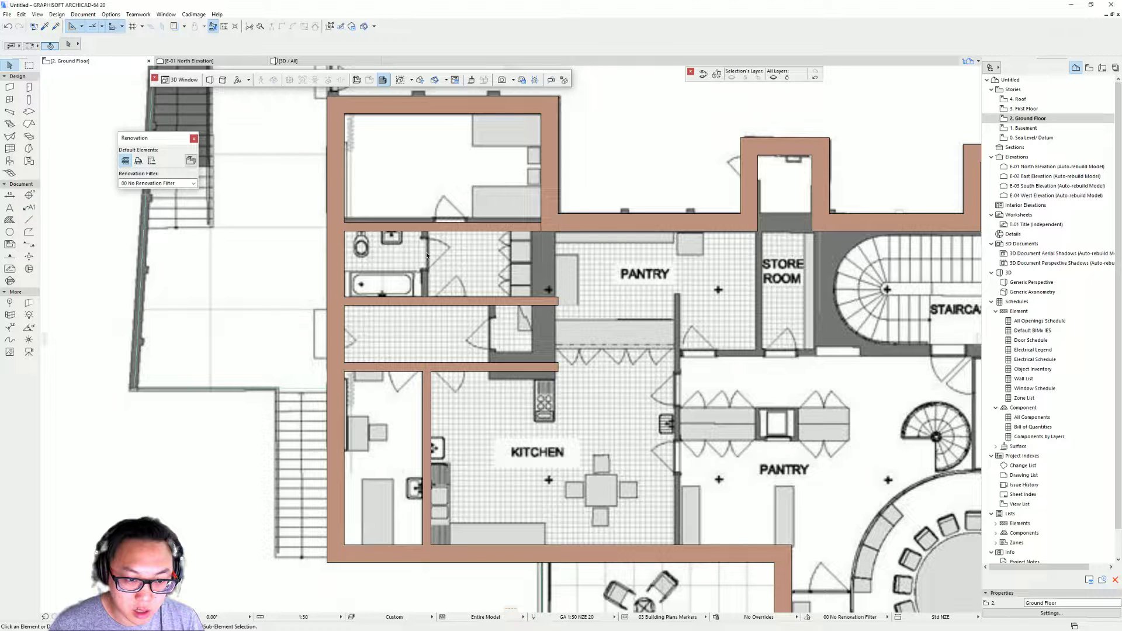
Step: Try to copy the kitchen's west partition up to the east side of the bathroom
left_click_drag(426, 256, 425, 299)
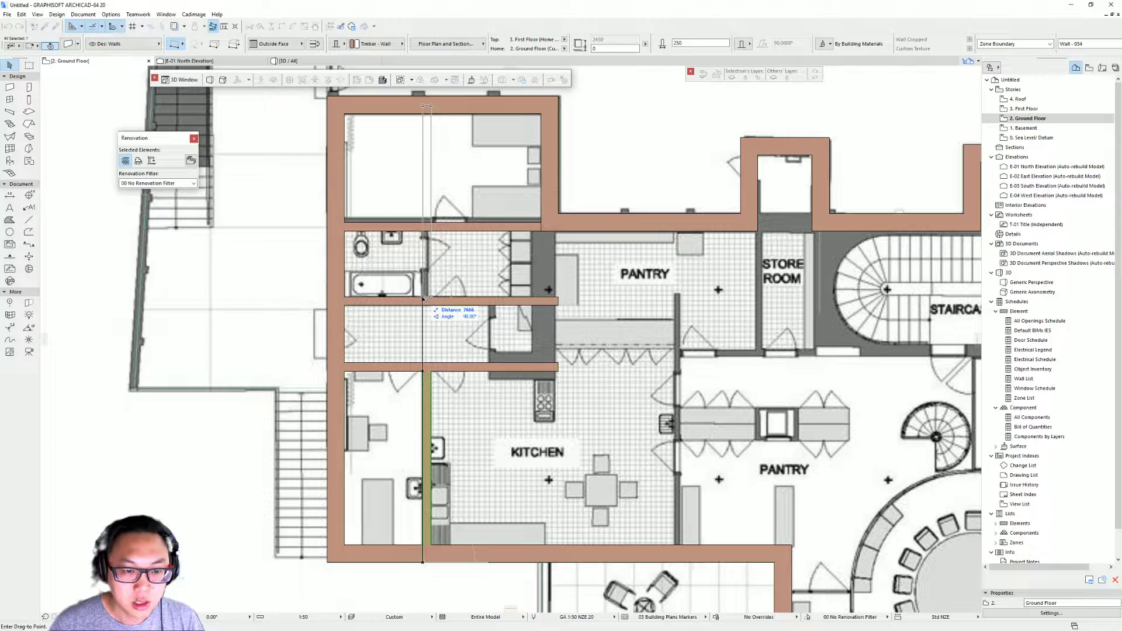
left_click(423, 299)
key("ctrl+z")
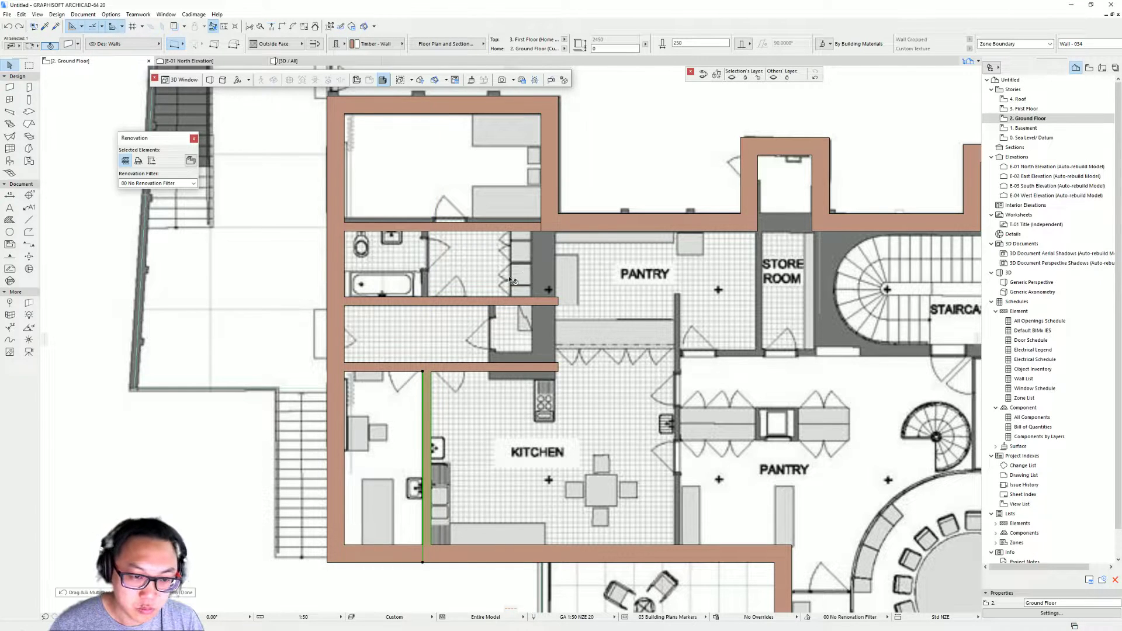
Step: Try to draw a separate partition along the bathroom's east side and align it with the plan
left_click(468, 367, "alt")
left_click(425, 296)
left_click(428, 230)
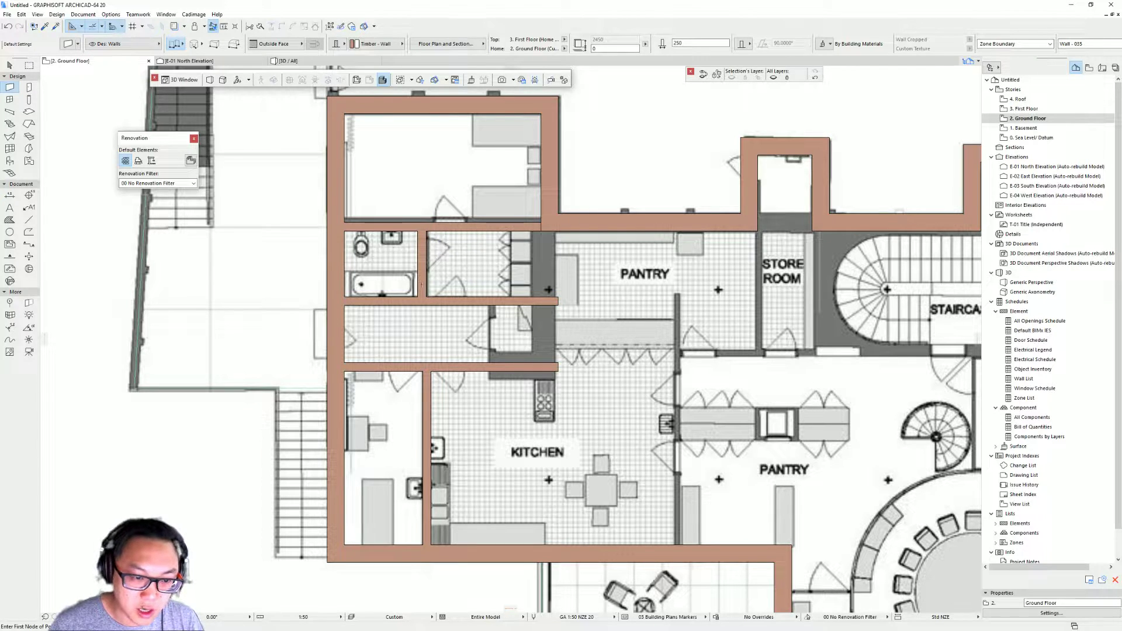
left_click(425, 290, "shift")
key("ctrl+d")
left_click(420, 299)
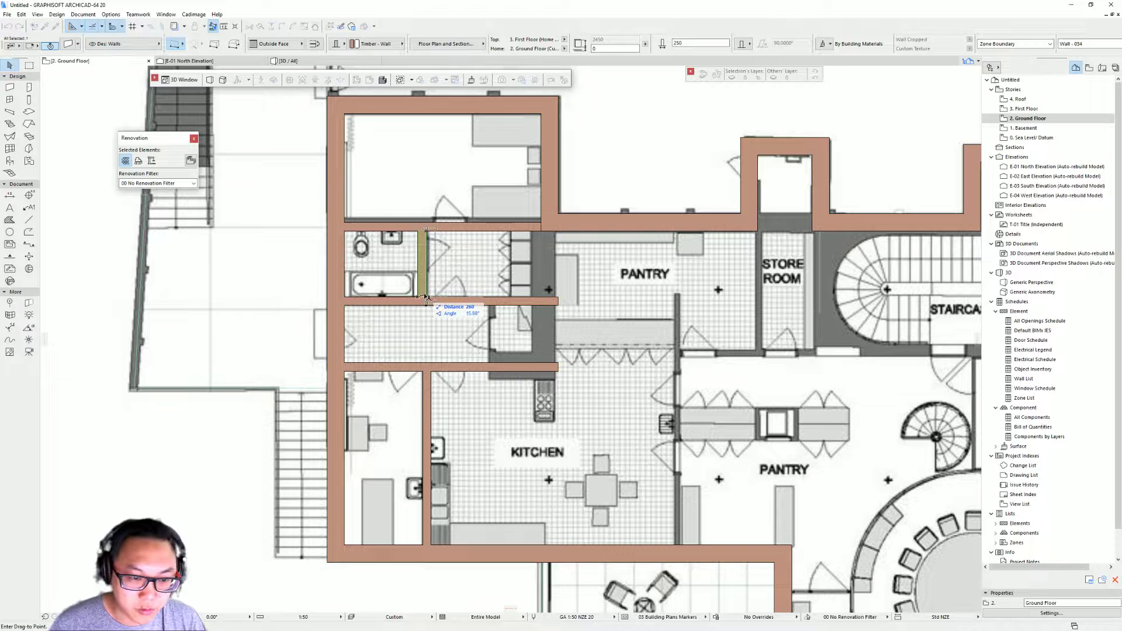
key("Escape")
key("ctrl+z")
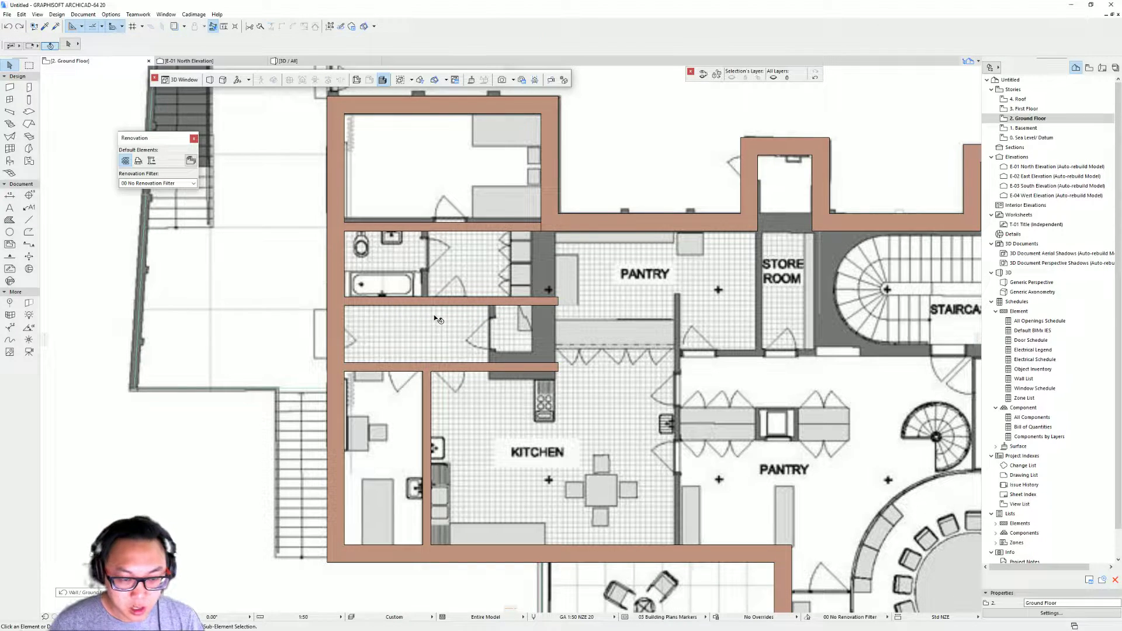
Step: Stretch the kitchen's west partition northward across the corridor to the wall on the bathroom's north side
left_click(426, 399)
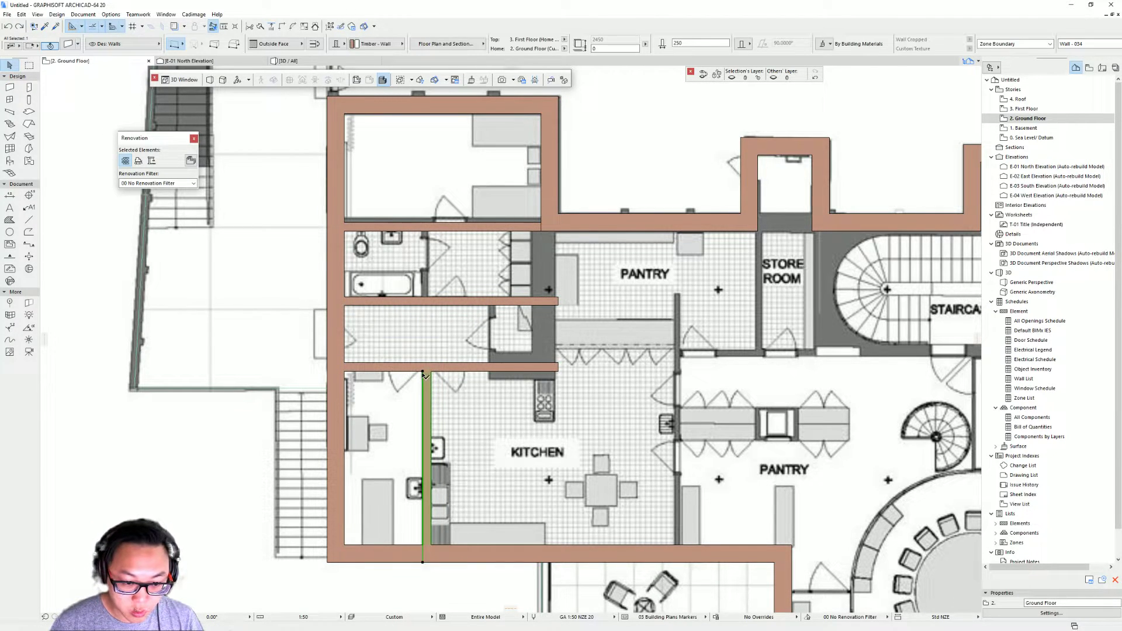
left_click(423, 372)
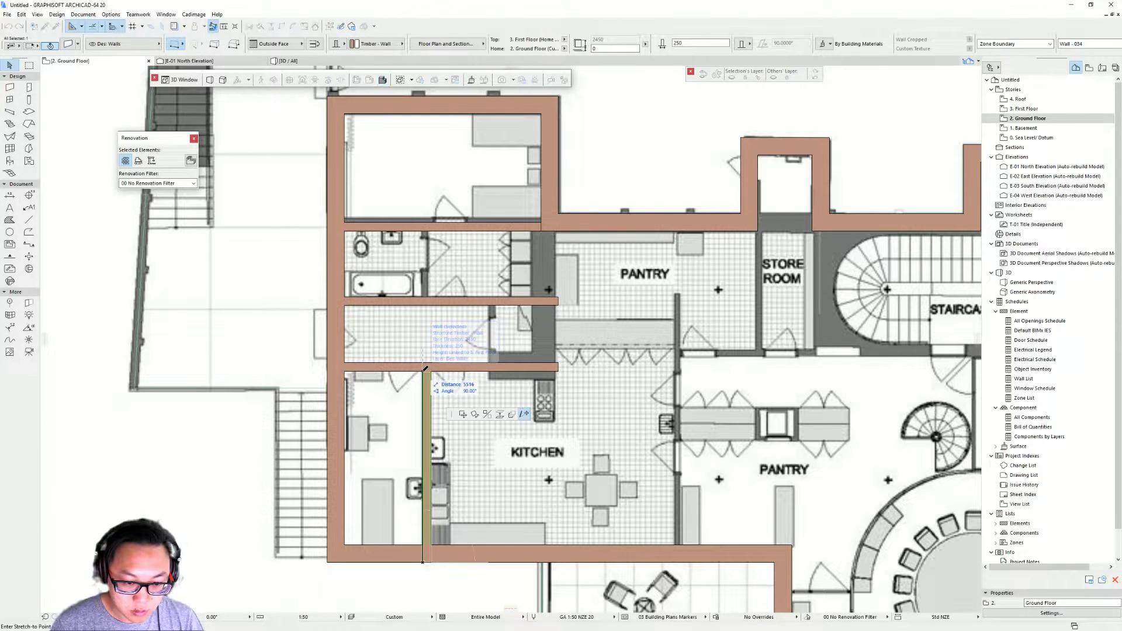
left_click(426, 228)
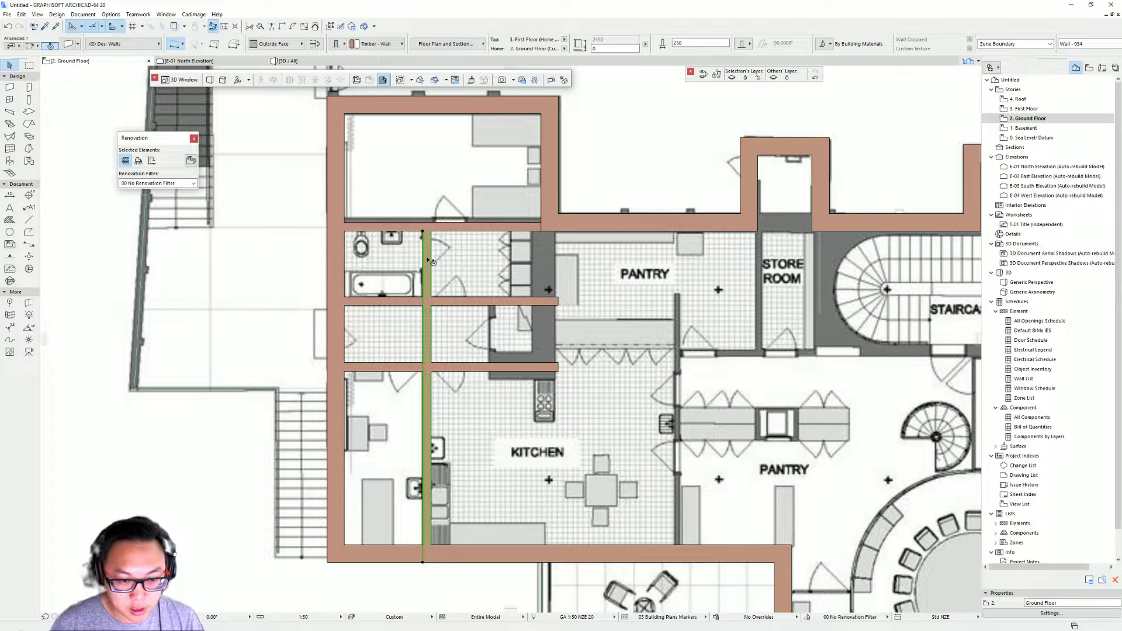
Step: Remove the part of the kitchen's west partition crossing the corridor, and copy its bathroom segment east to the pantry's west side
key("Escape")
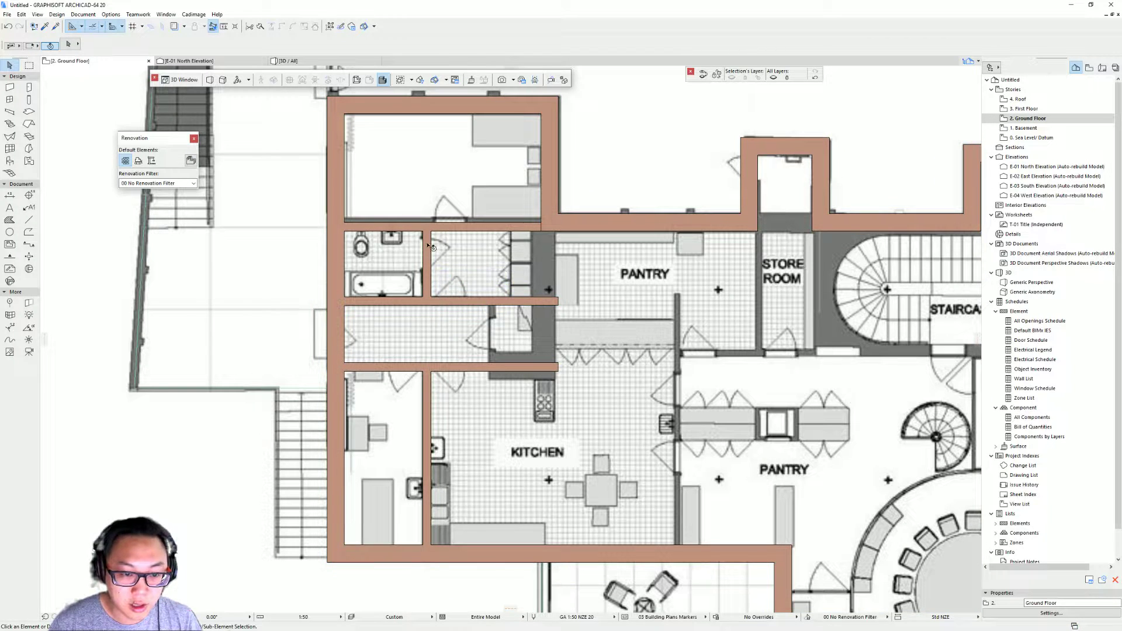
middle_click_drag(657, 328, 570, 345)
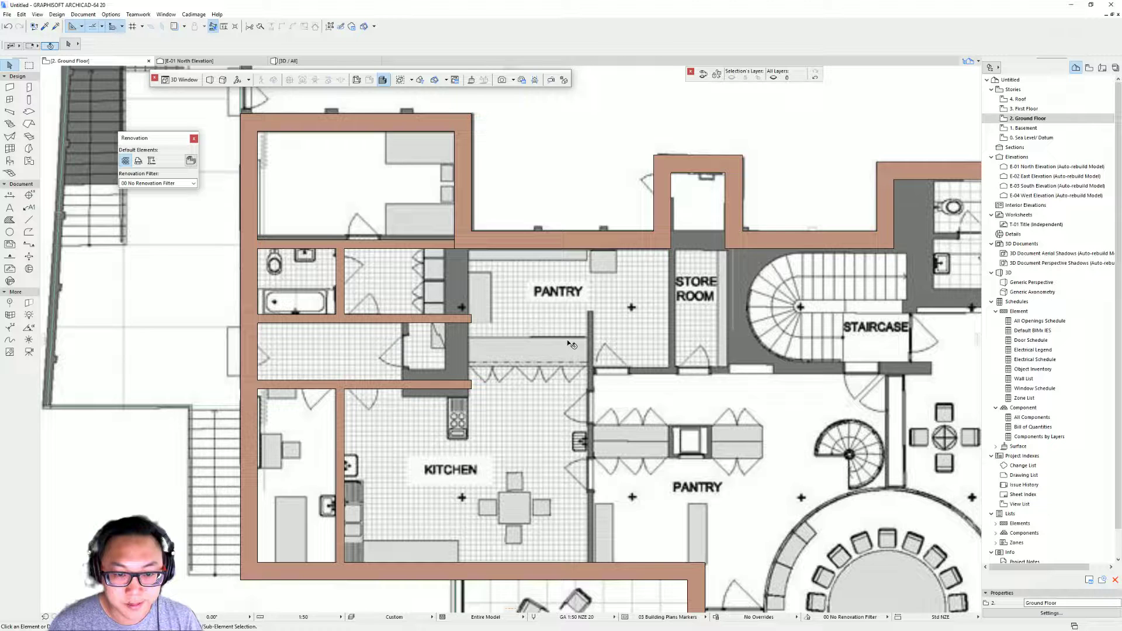
left_click(331, 258)
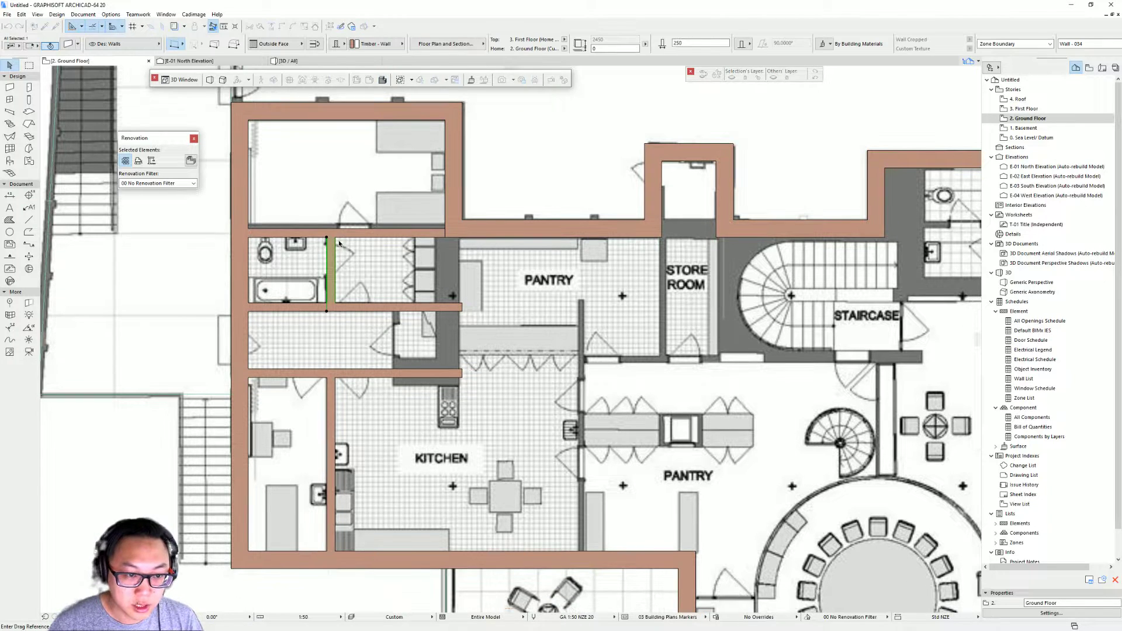
left_click(335, 238)
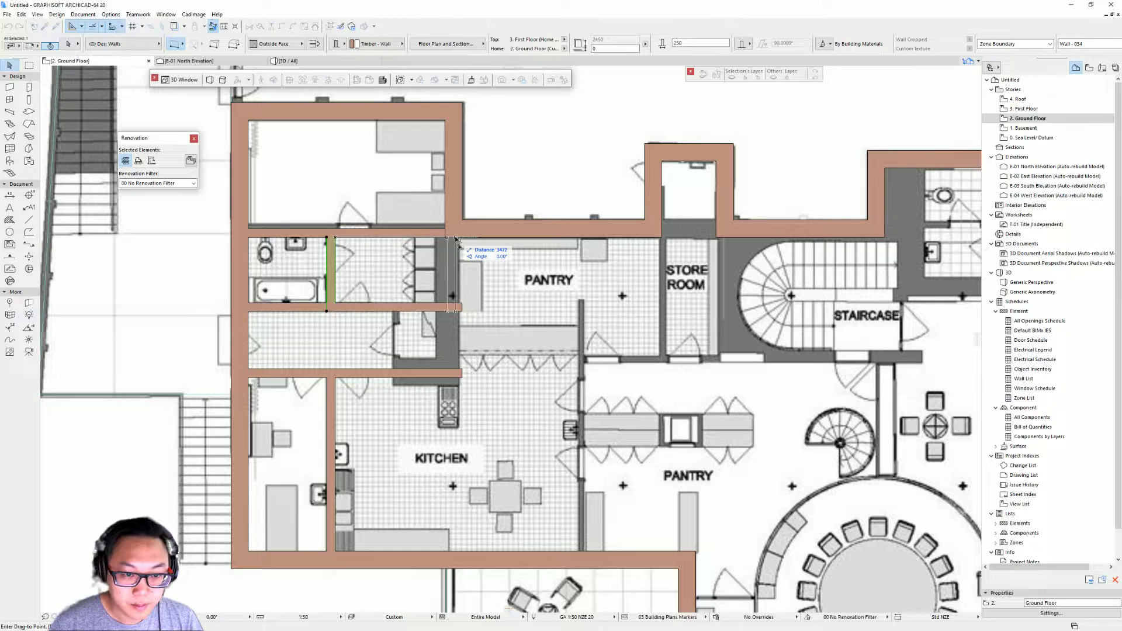
left_click(461, 306)
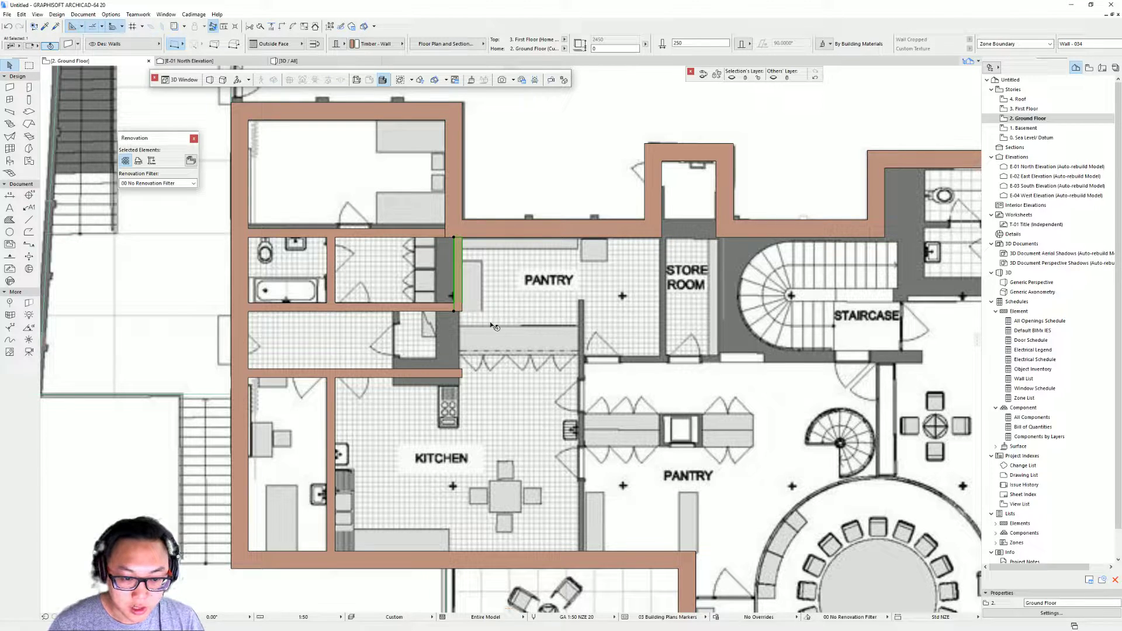
Step: Extend the wall on the pantry's west side south to meet the kitchen's north wall in a clean corner
left_click(387, 375, "shift")
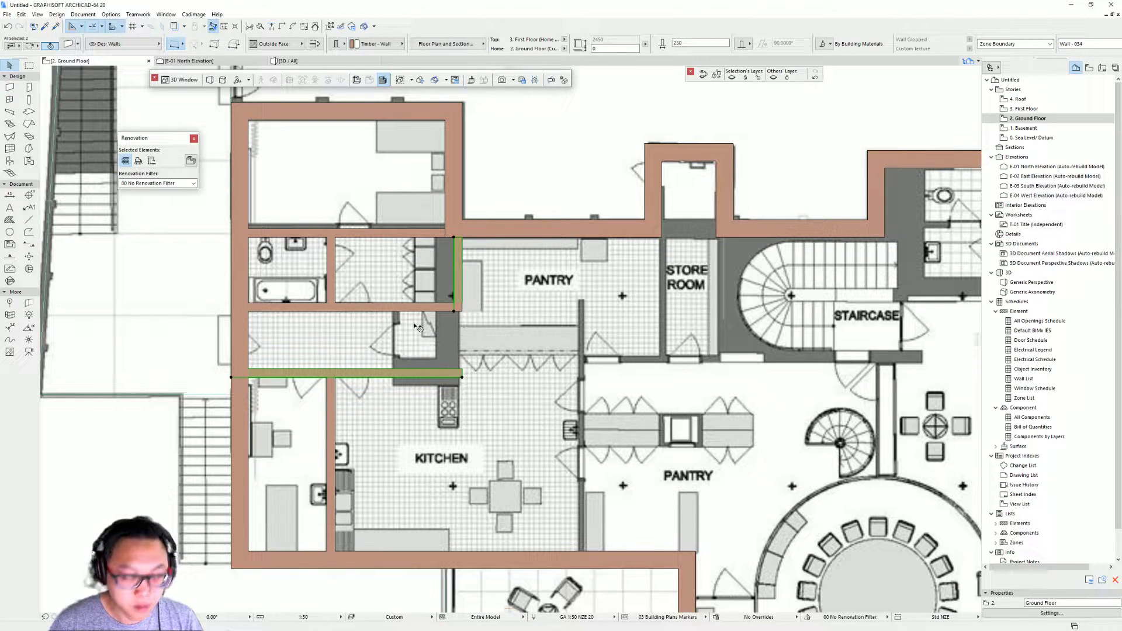
left_click(37, 15)
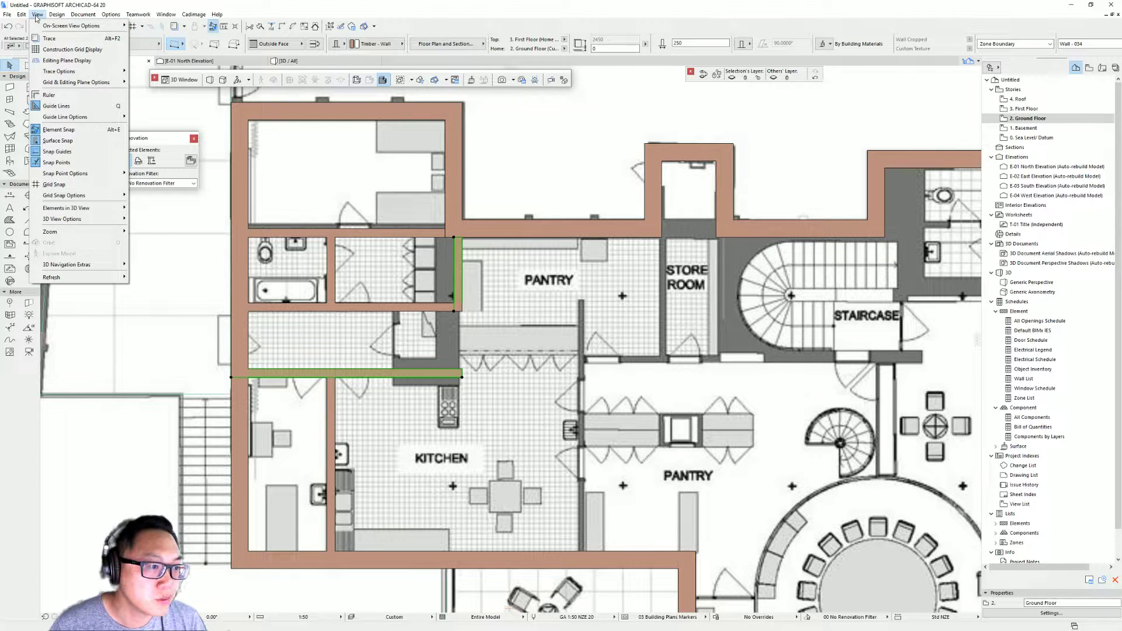
mouse_move(22, 14)
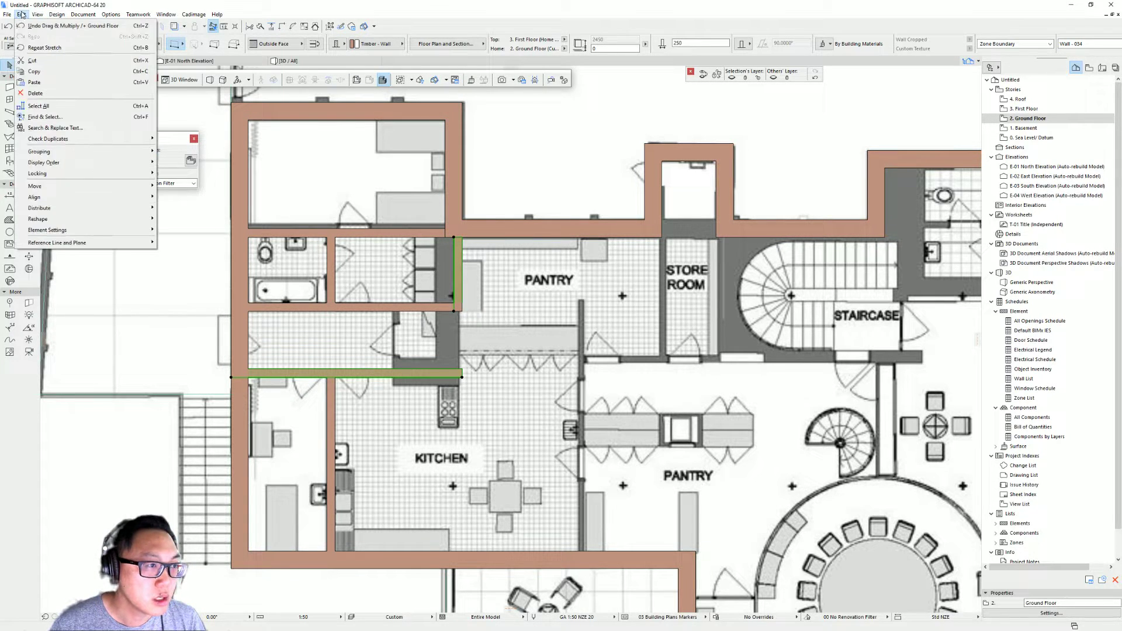
mouse_move(73, 185)
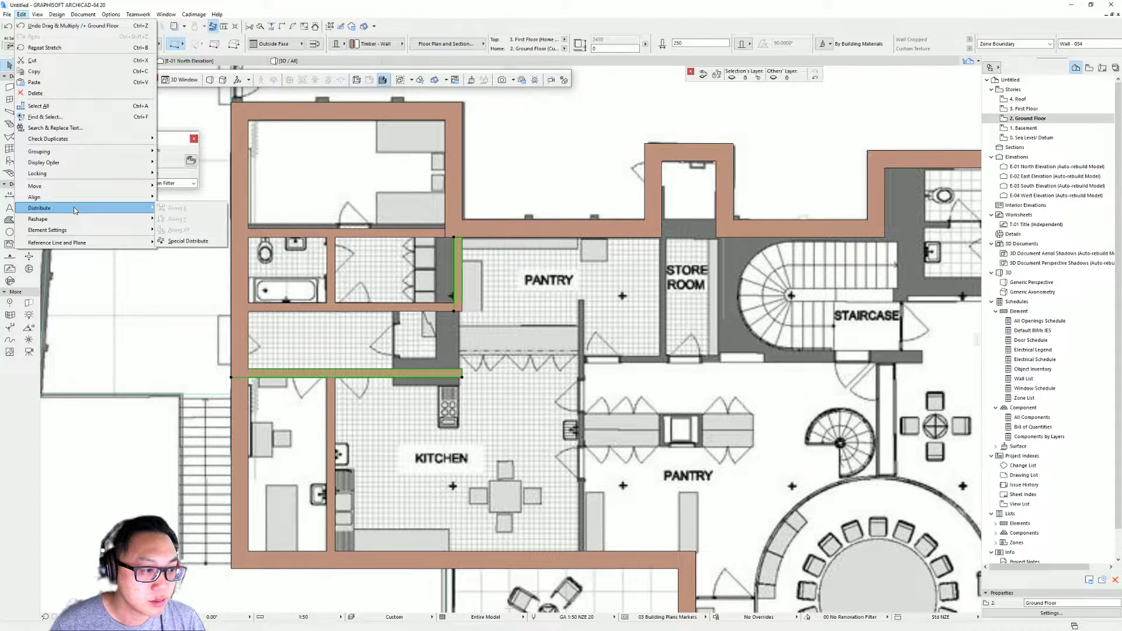
mouse_move(62, 224)
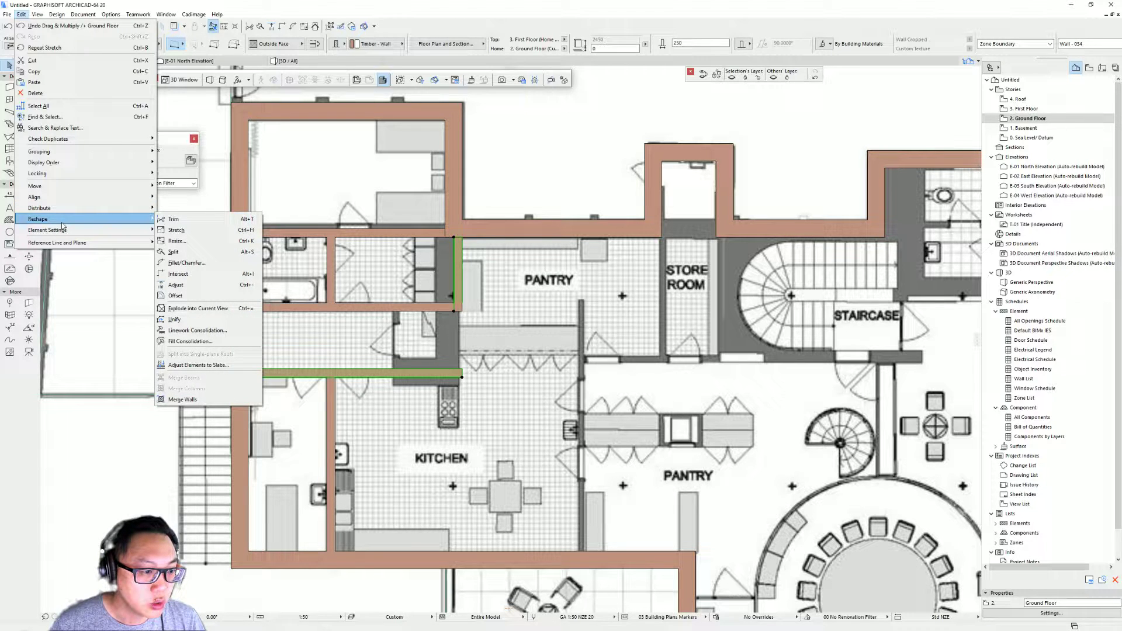
key("Escape")
key("Escape")
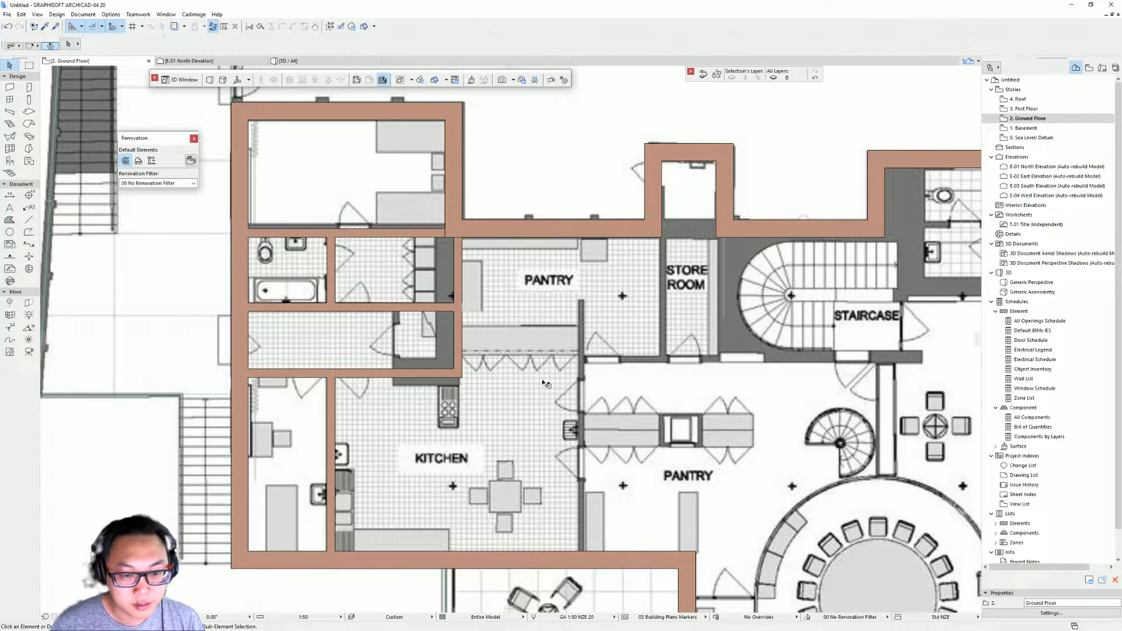
Step: Copy the pantry's west wall westward onto the west side of the small closet at the corridor's east end
middle_click_drag(504, 380, 487, 382)
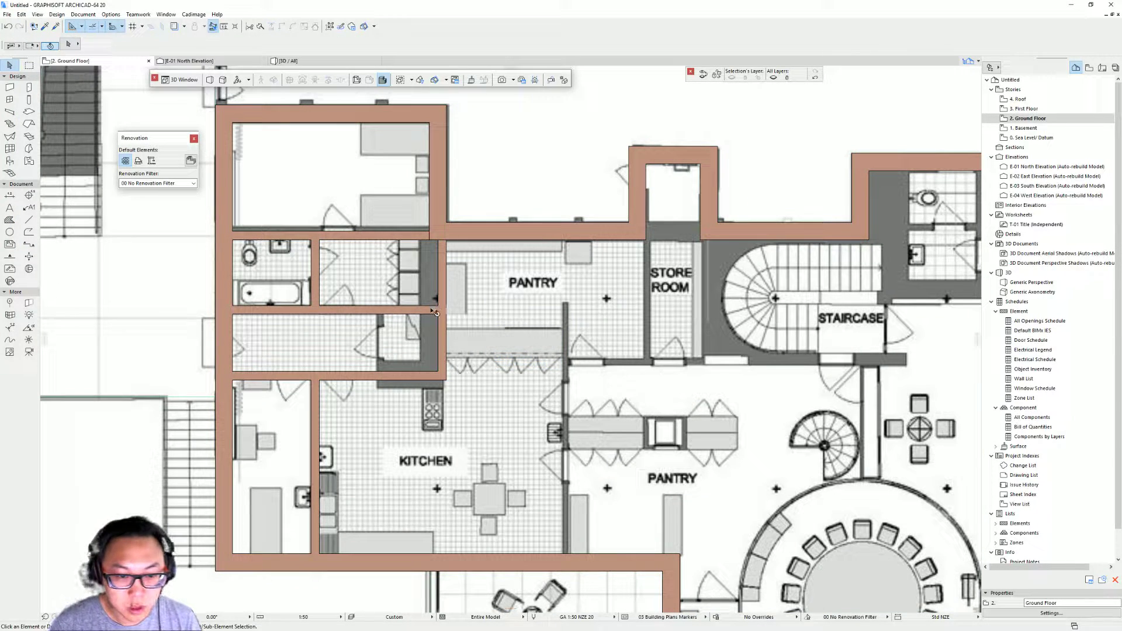
left_click(436, 311)
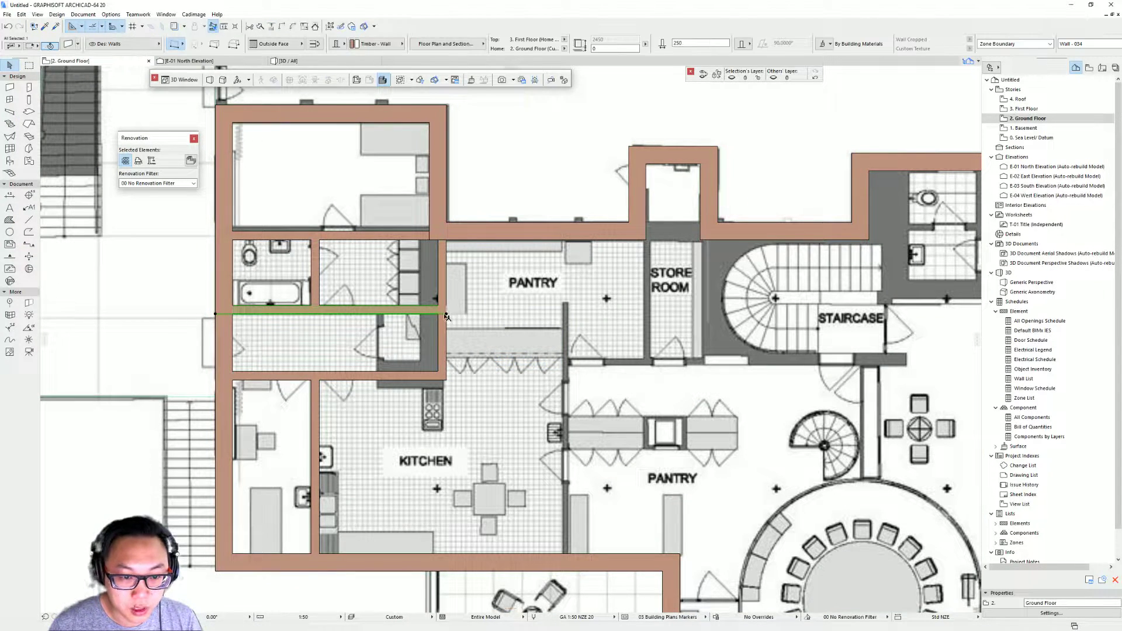
scroll(450, 323, "up", 3)
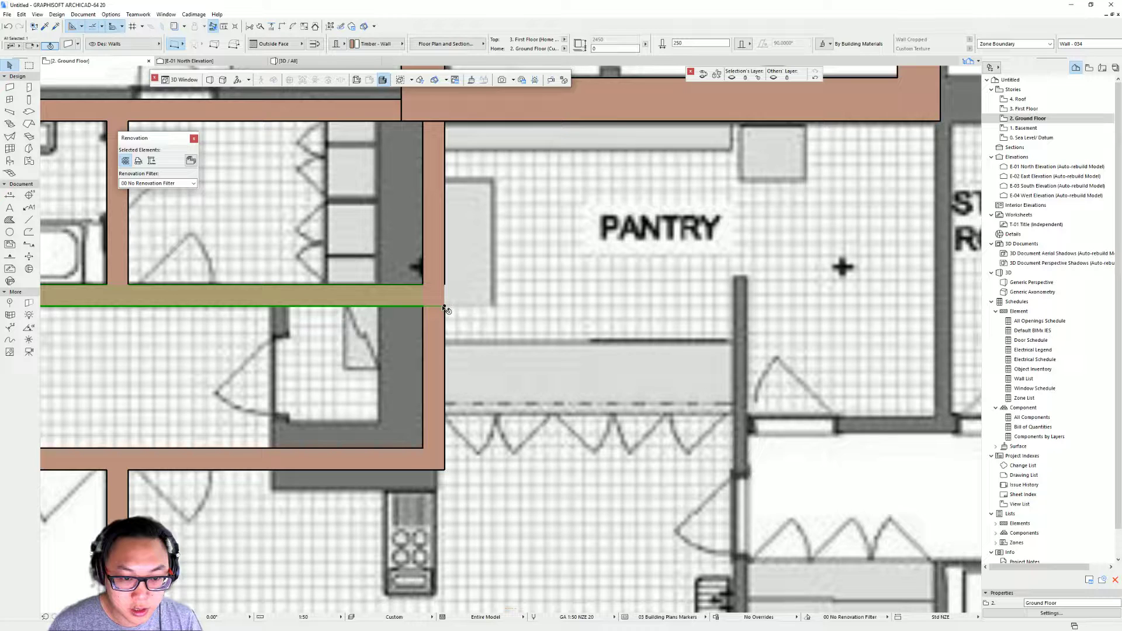
scroll(445, 309, "down", 3)
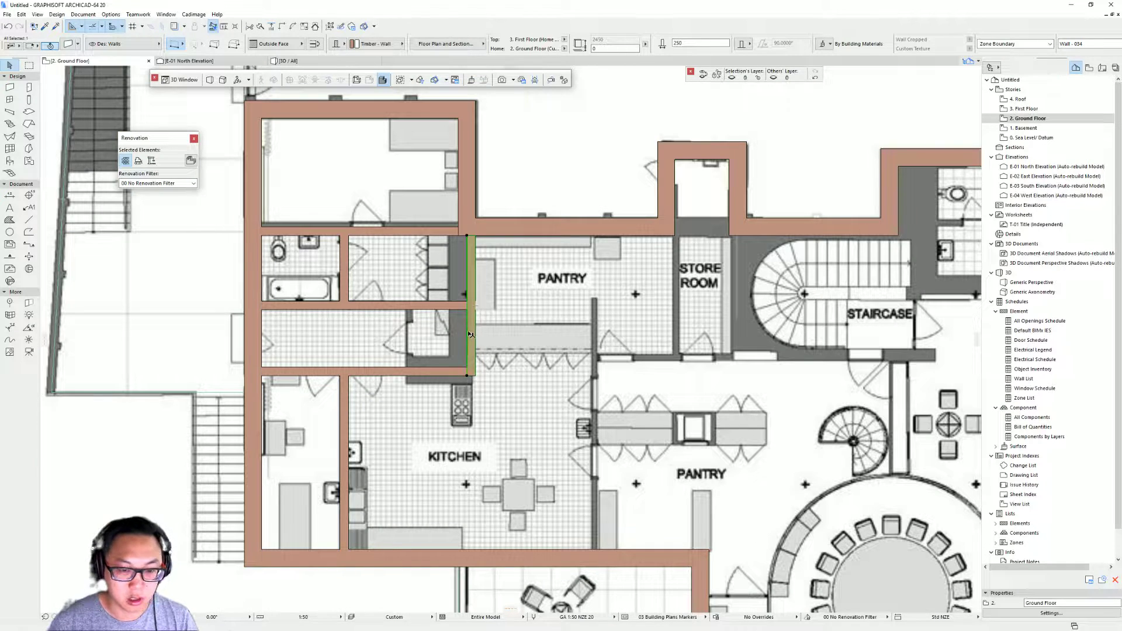
left_click(472, 337)
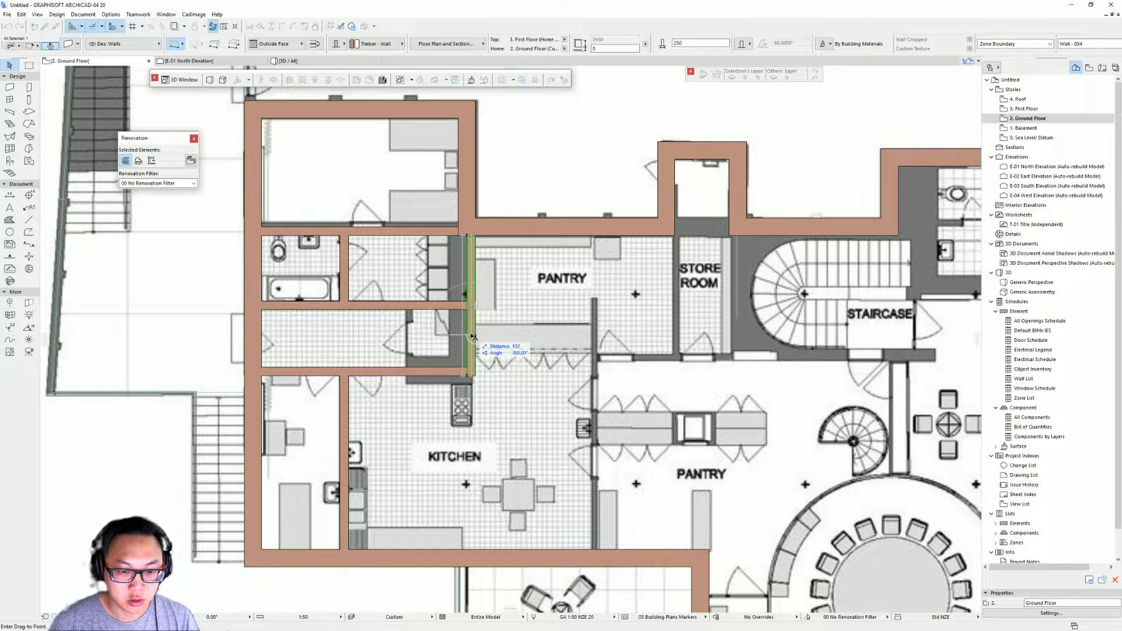
left_click(419, 338)
key("Escape")
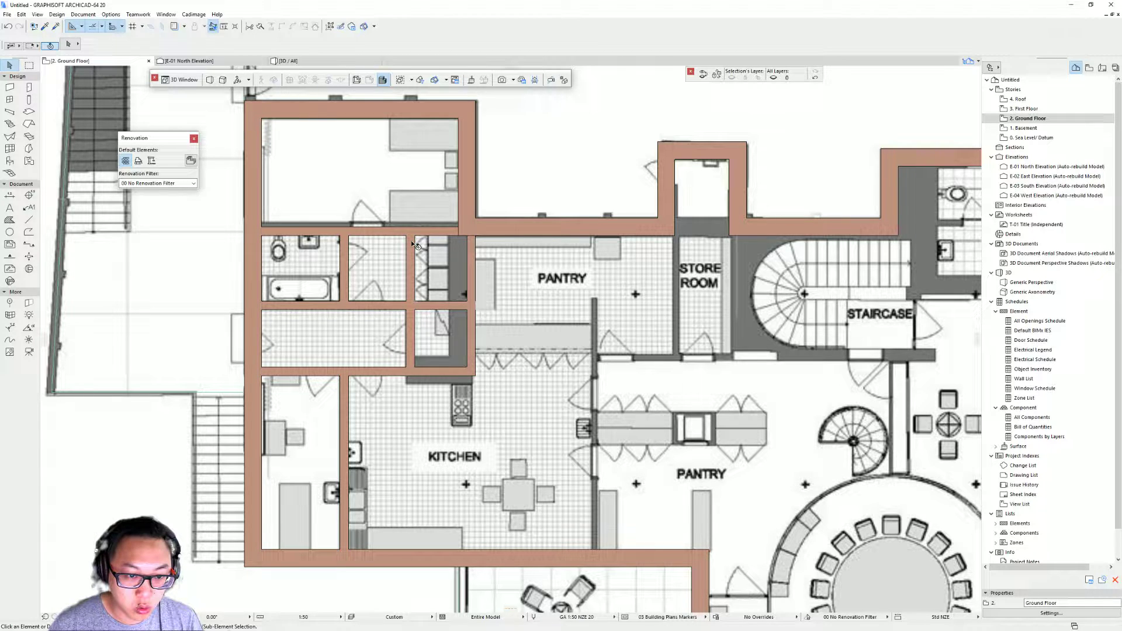
Step: Remove the part of the small closet's west wall that runs north of the corridor through the wardrobe area
left_click(412, 244)
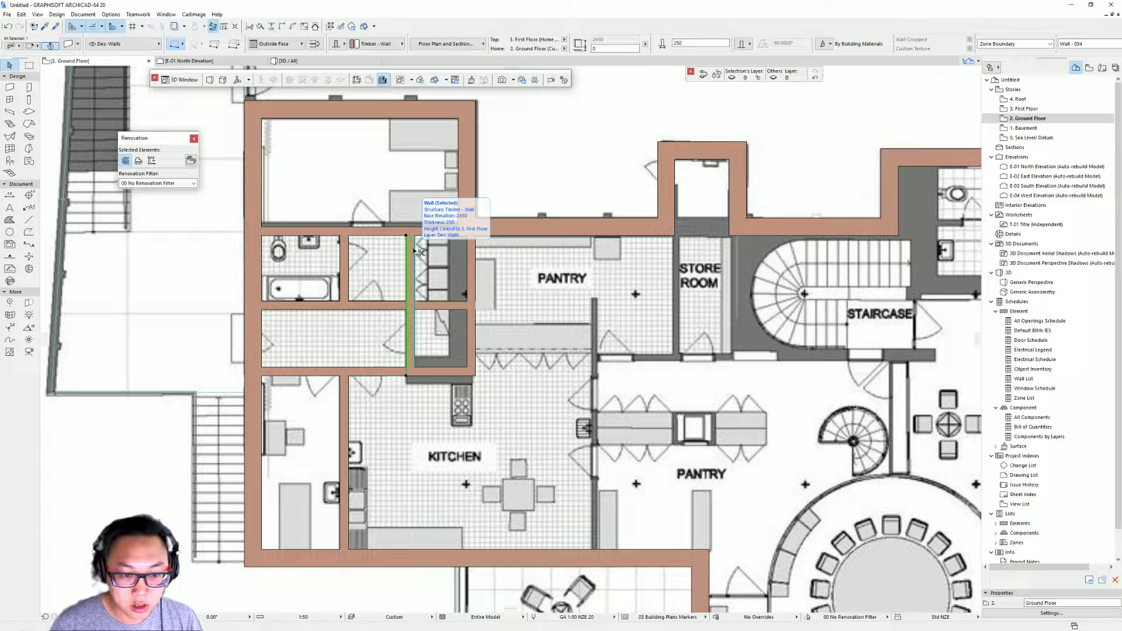
key("Escape")
scroll(458, 322, "down", 2)
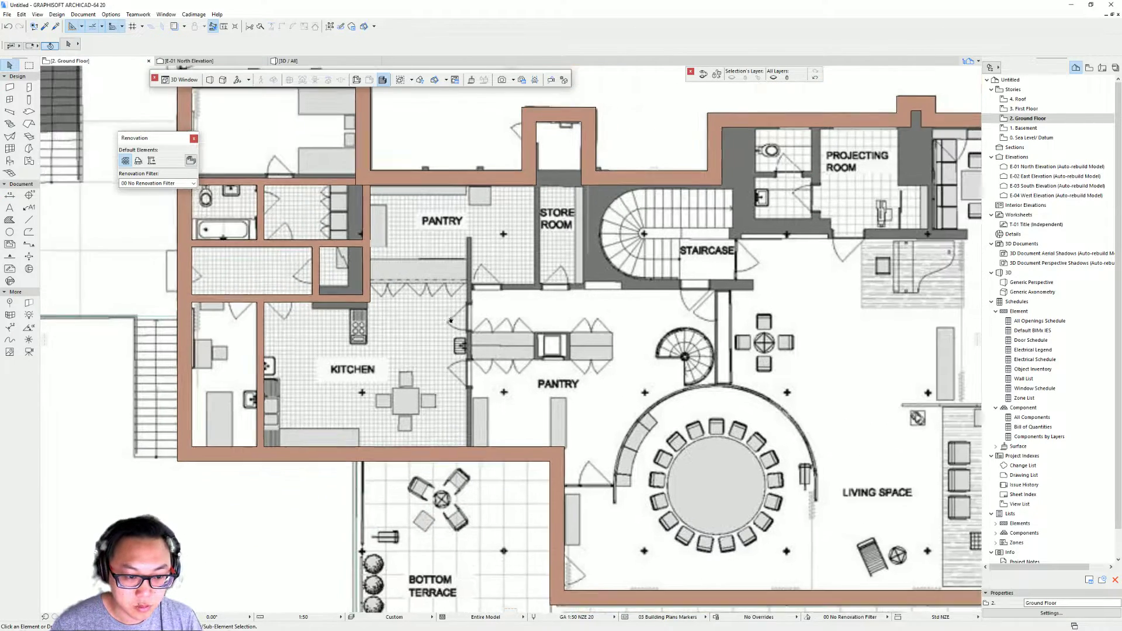
Step: Place multiple copies of the pantry's west wall eastward at the pantry partition, both store room sides and both projecting room sides
scroll(458, 321, "down", 3)
scroll(564, 292, "up", 3)
key("ctrl+a")
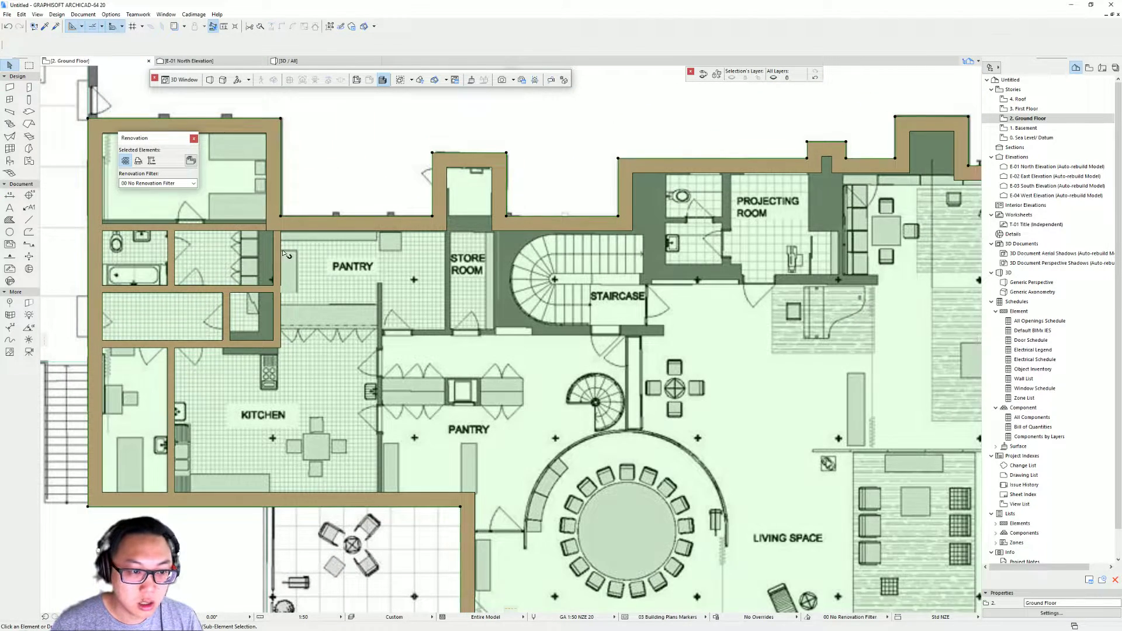
left_click(281, 238)
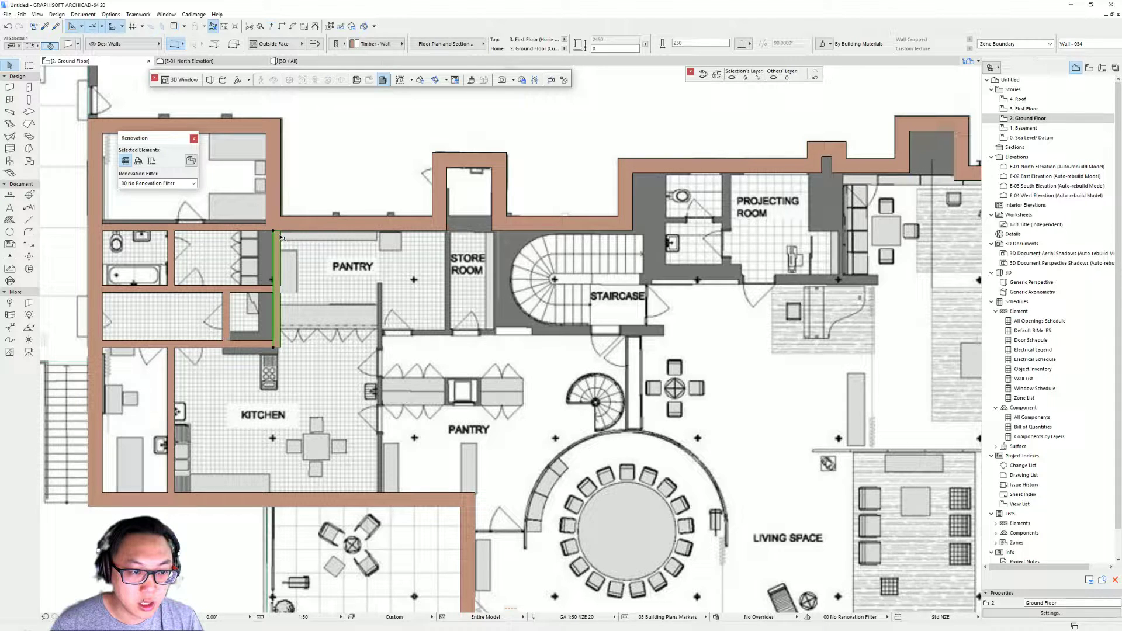
left_click_drag(282, 238, 358, 232)
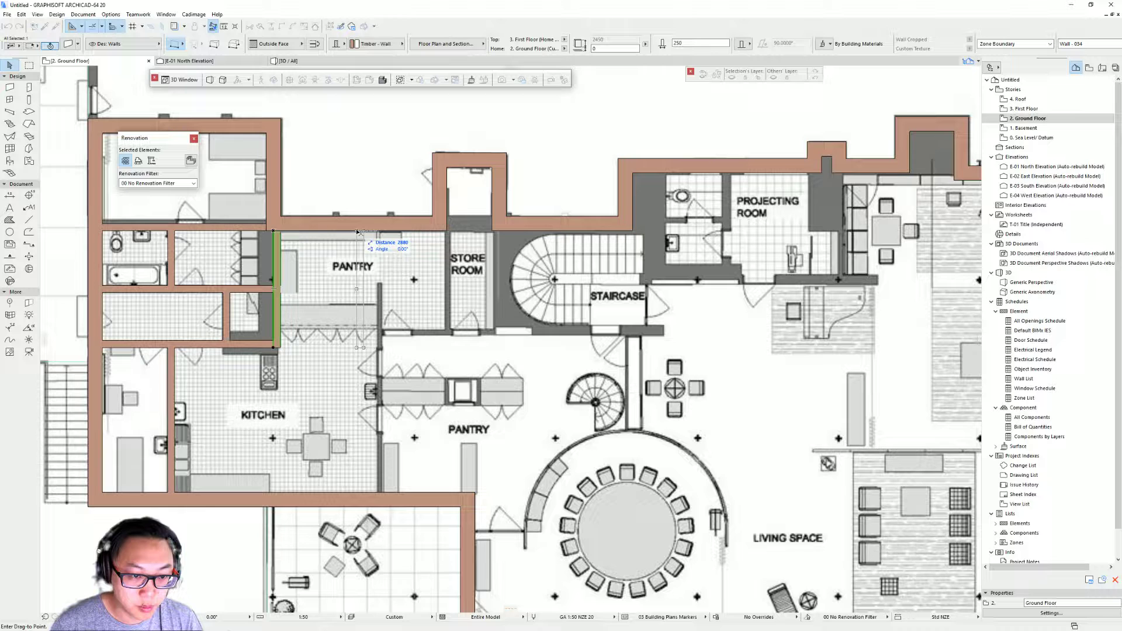
left_click_drag(359, 232, 364, 235)
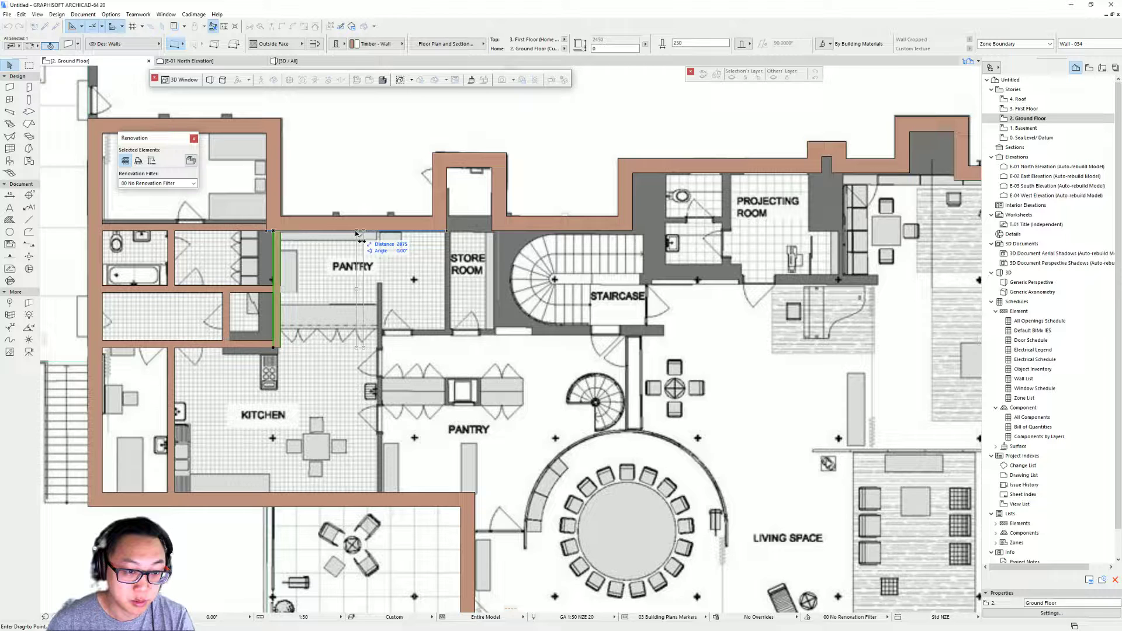
scroll(357, 234, "down", 2)
scroll(332, 229, "up", 2)
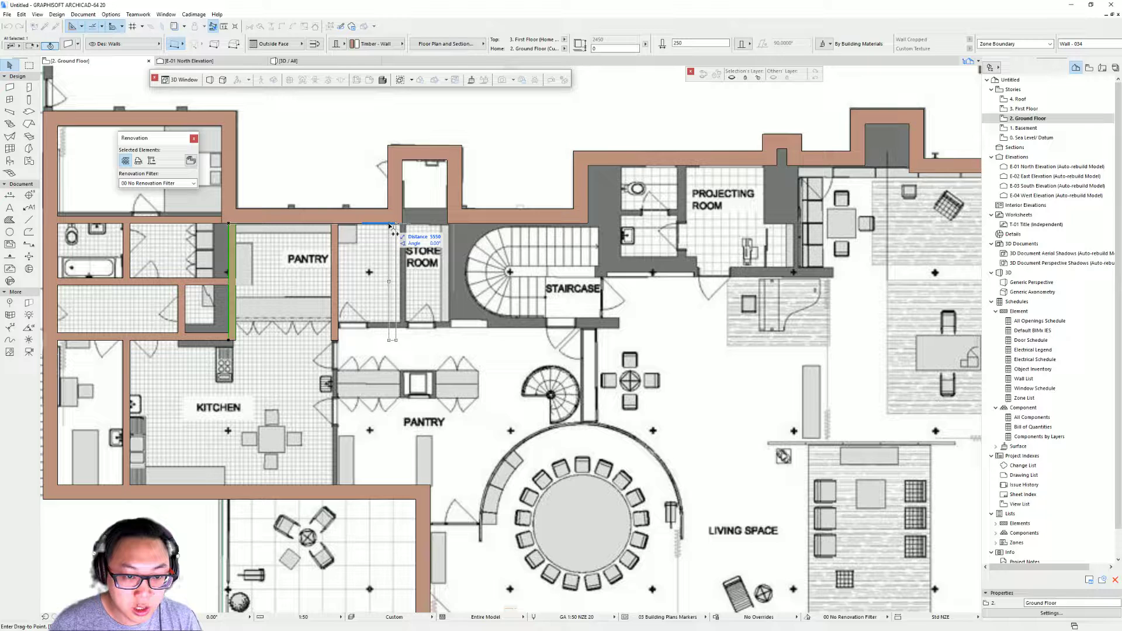
middle_click_drag(391, 226, 196, 231)
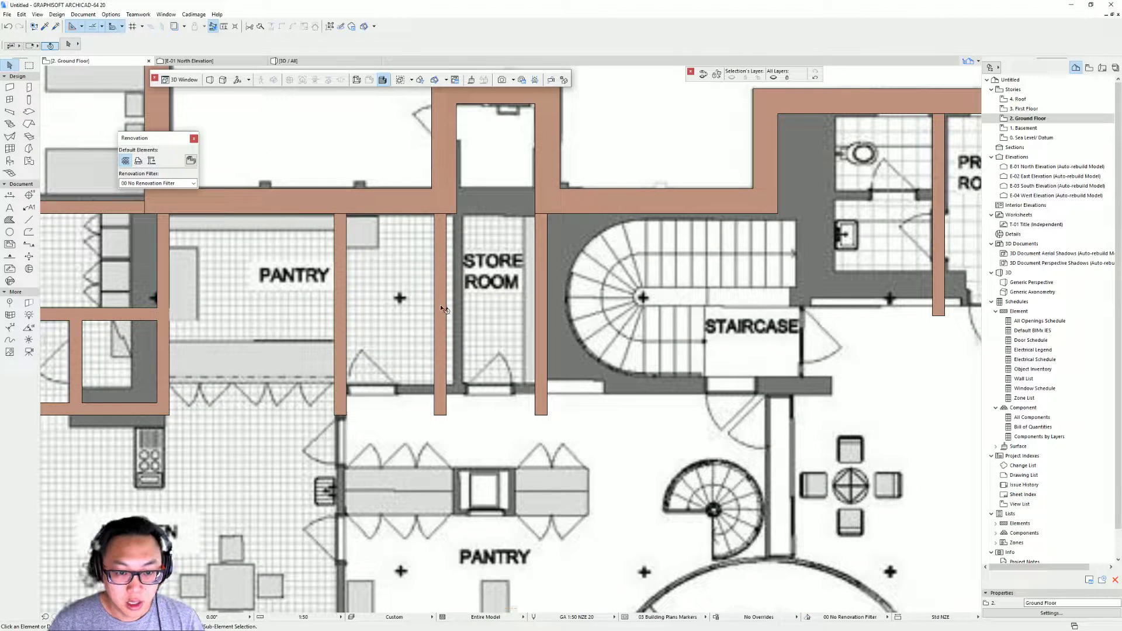
key("Escape")
Step: Move the store room's west wall east until its face lines up with the exterior wall's corner
left_click(445, 251)
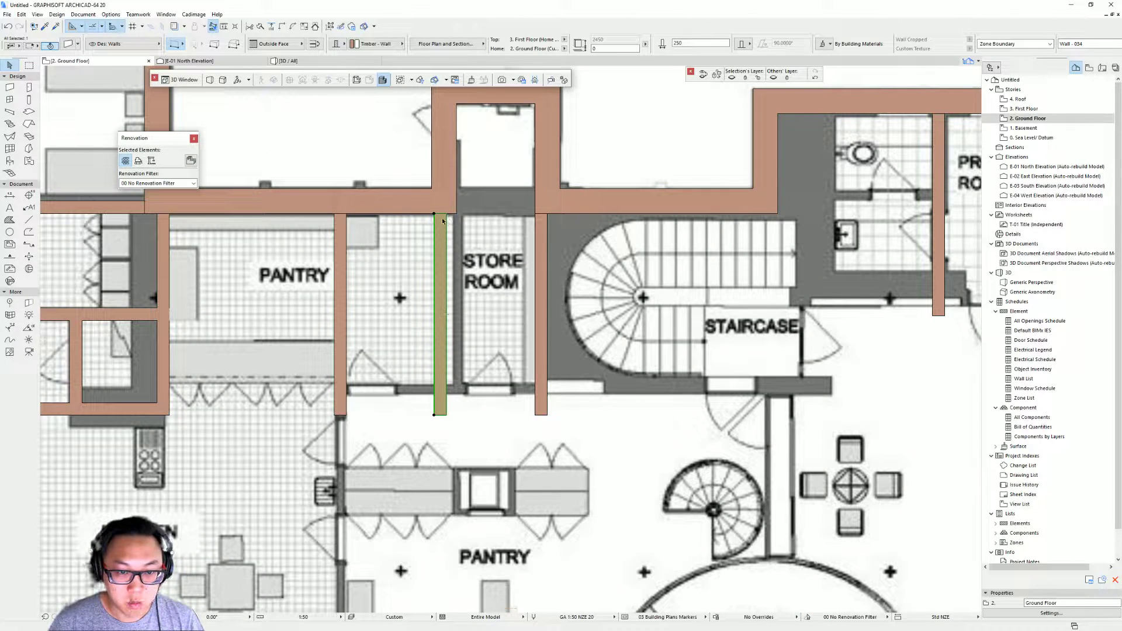
scroll(445, 220, "up", 3)
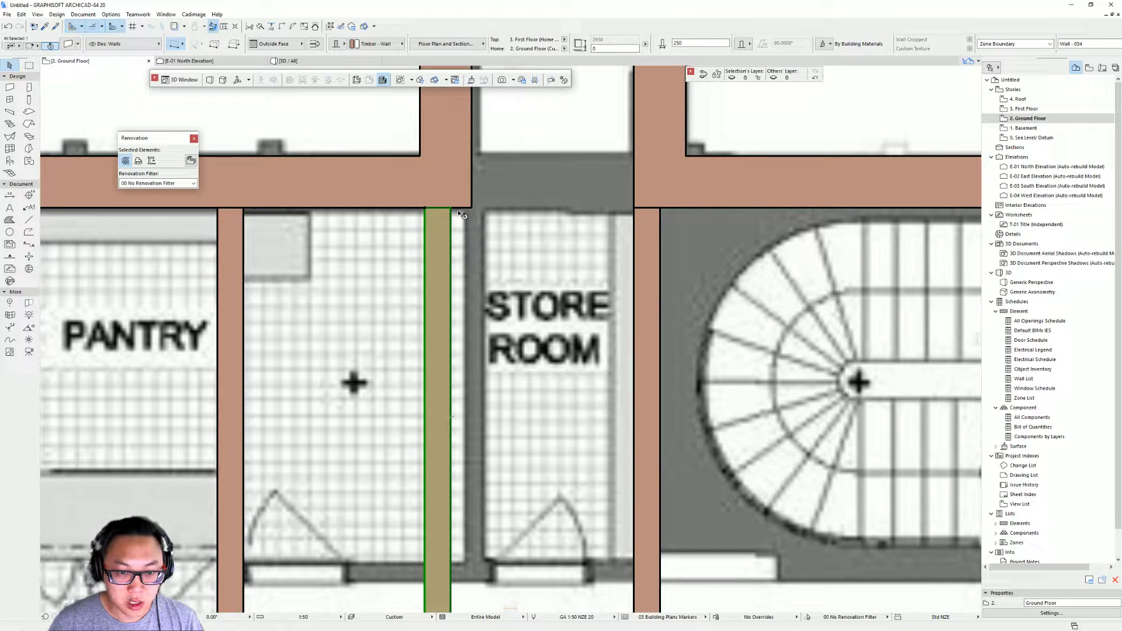
left_click(452, 210)
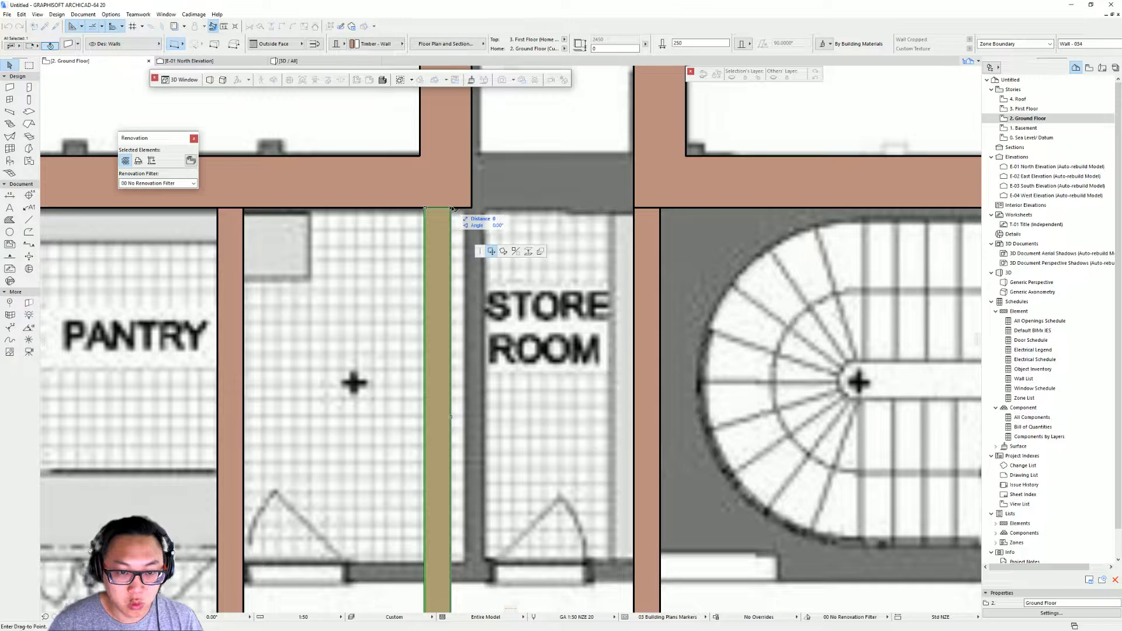
left_click(472, 208)
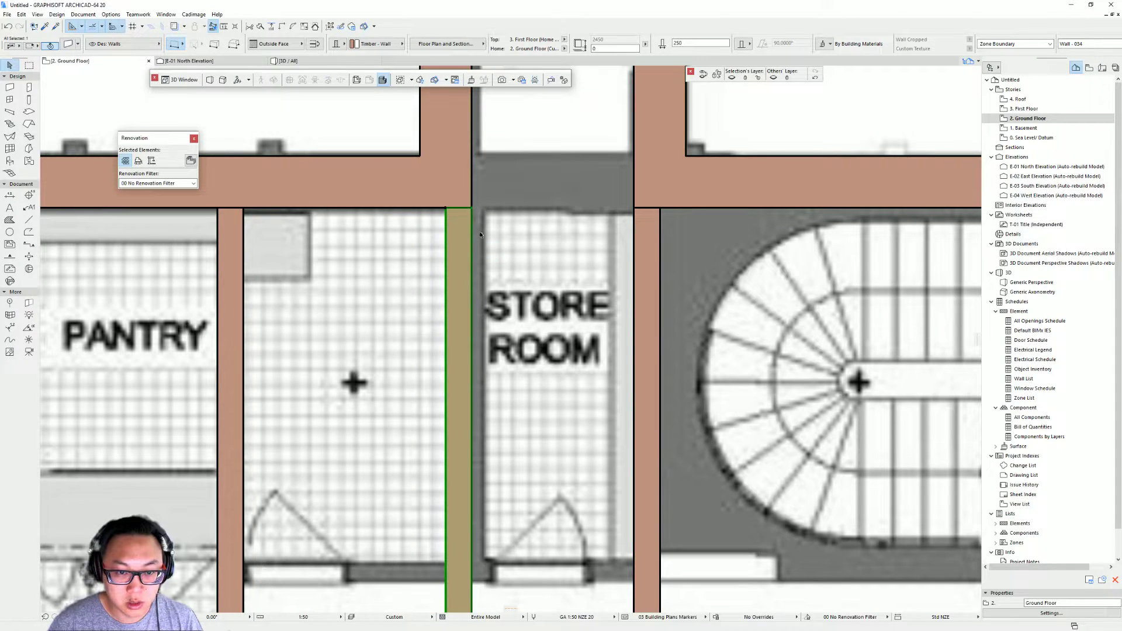
key("Escape")
Step: Try to reposition the wall on the projecting room's east side beside the shaft
scroll(532, 261, "down", 4)
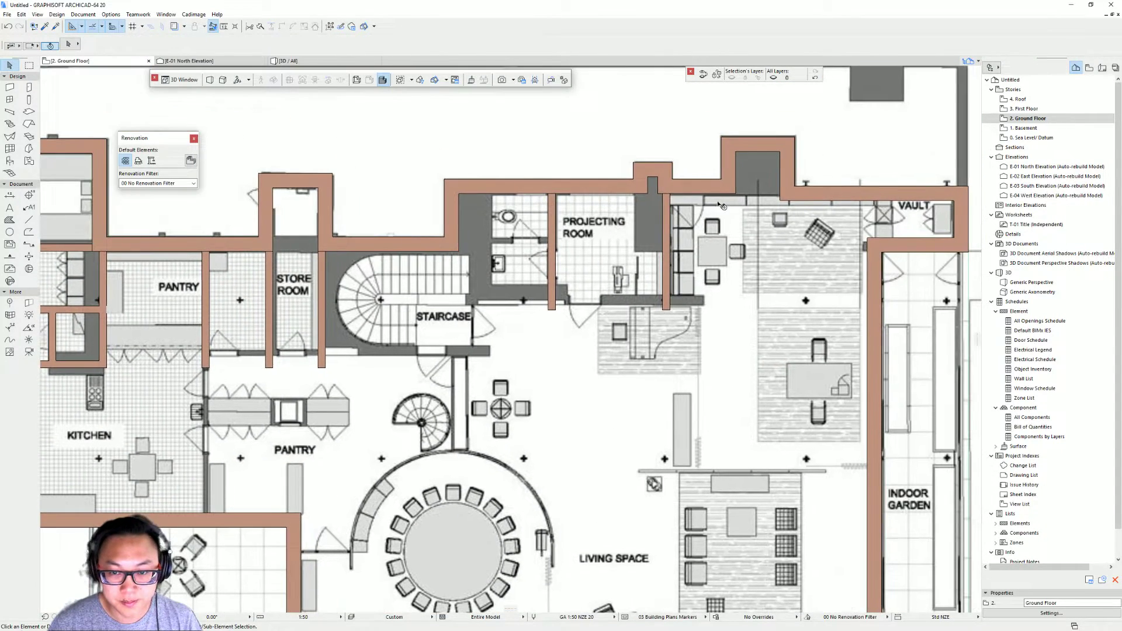
scroll(716, 204, "up", 3)
left_click(593, 245)
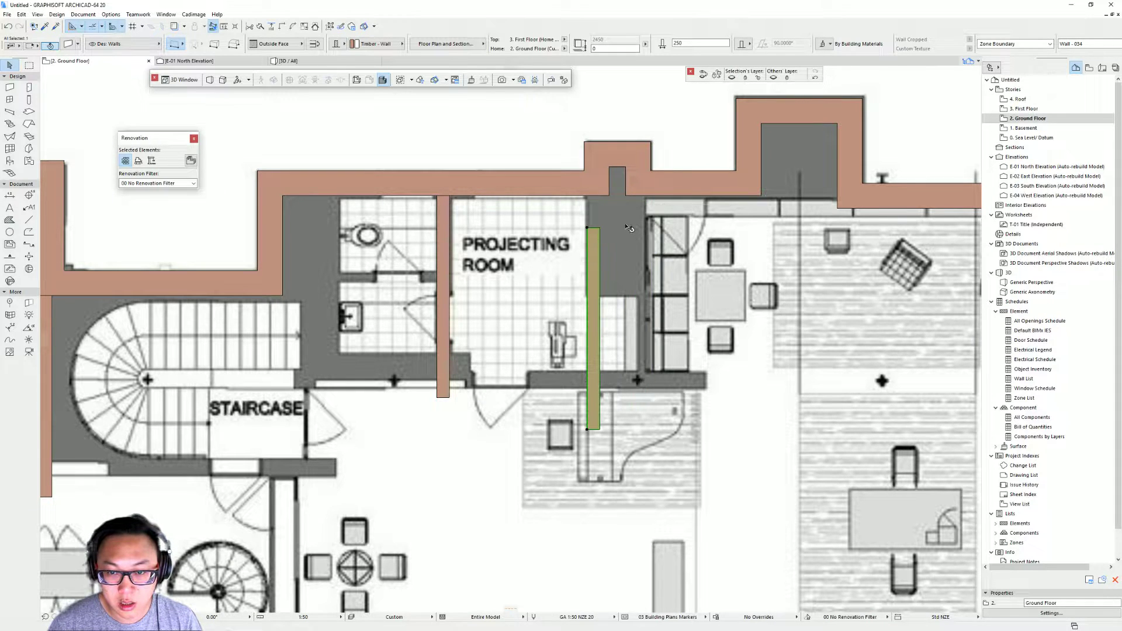
left_click_drag(593, 232, 641, 232)
key("Escape")
scroll(432, 269, "down", 2)
middle_click_drag(430, 271, 926, 145)
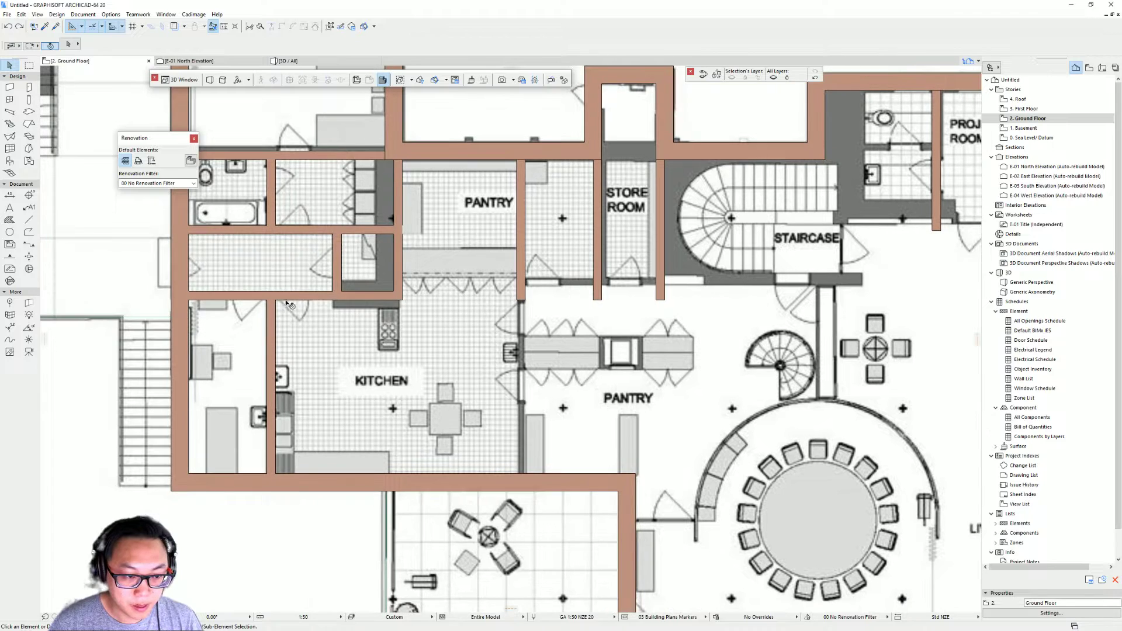
middle_click_drag(541, 300, 480, 304)
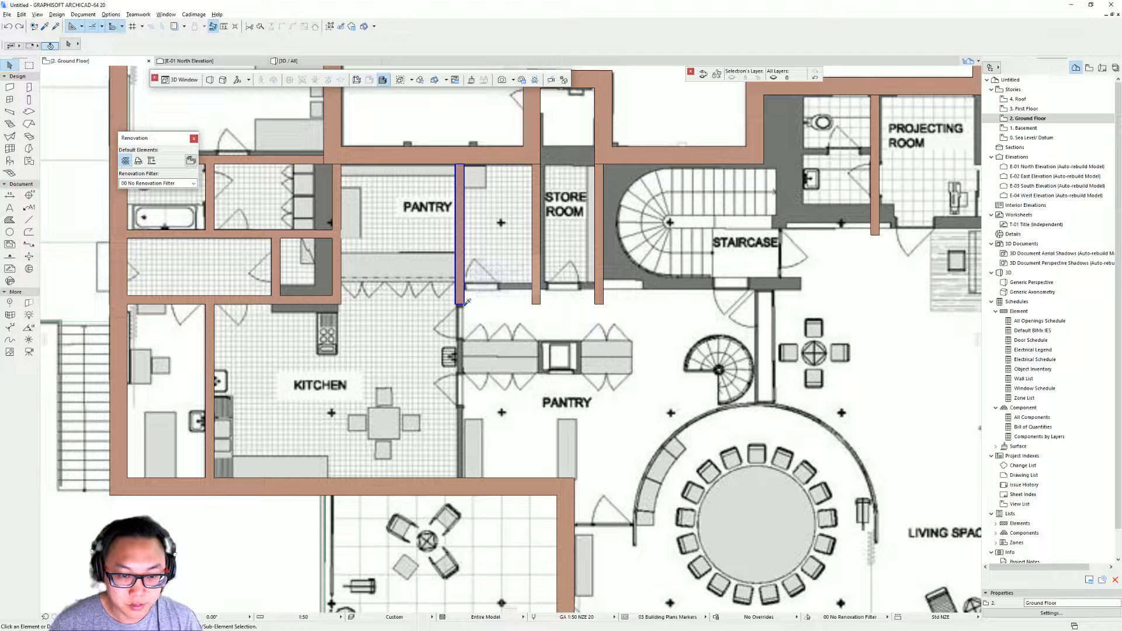
middle_click_drag(467, 302, 502, 309)
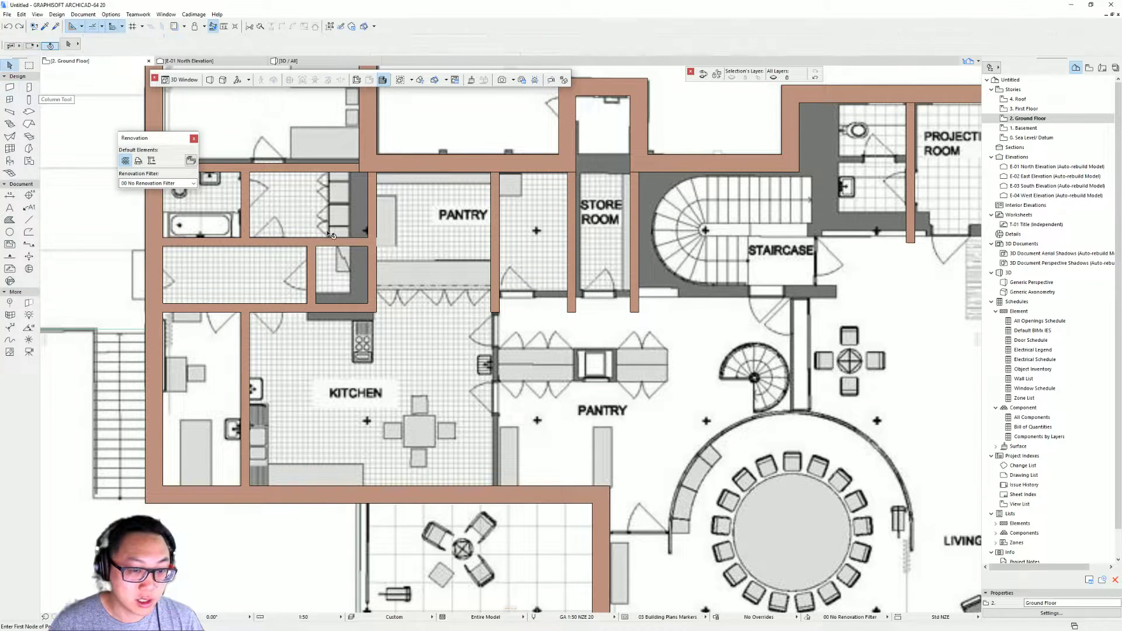
middle_click_drag(578, 322, 467, 310)
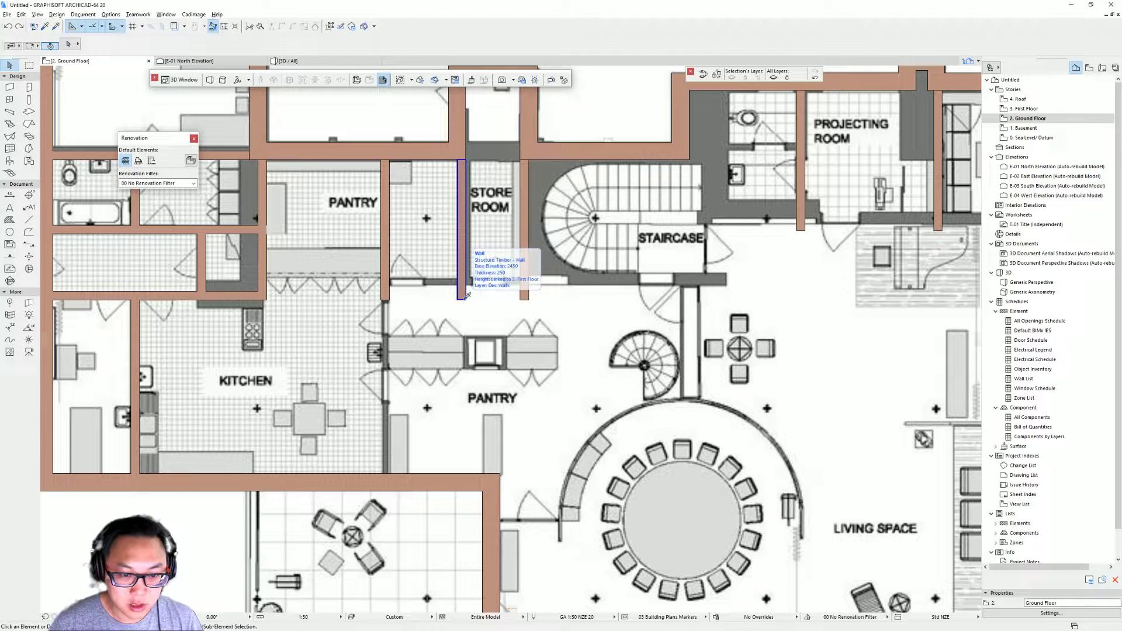
Step: Draw a 250 thick wall with the store room wall's settings from the pantry's southwest corner to the east end of the staircase's south wall
left_click(466, 295)
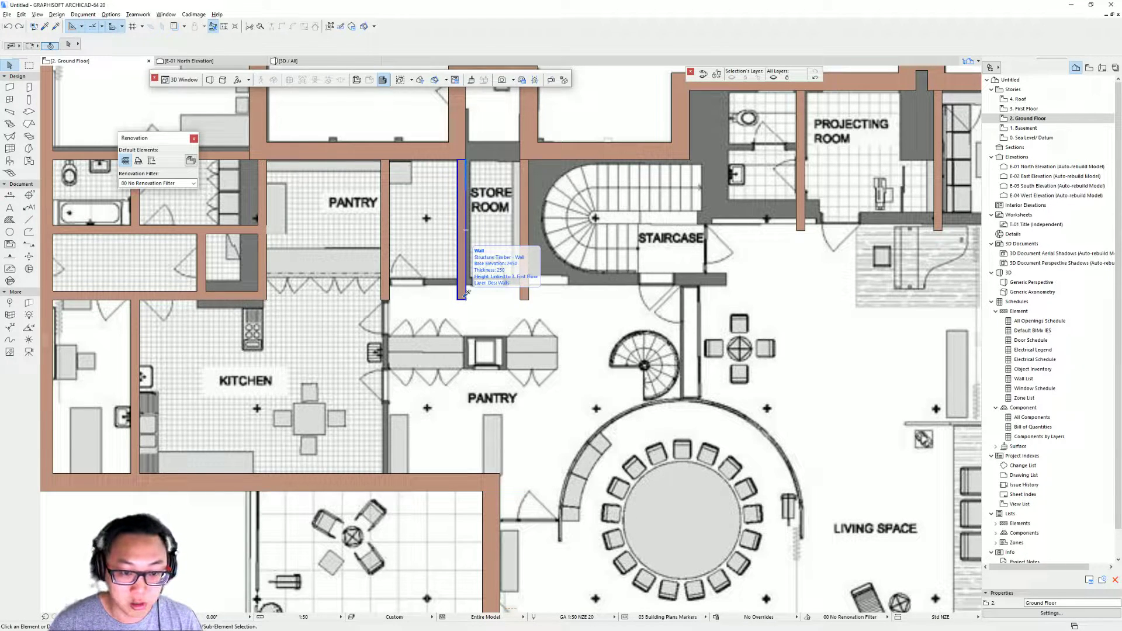
left_click(465, 295, "alt")
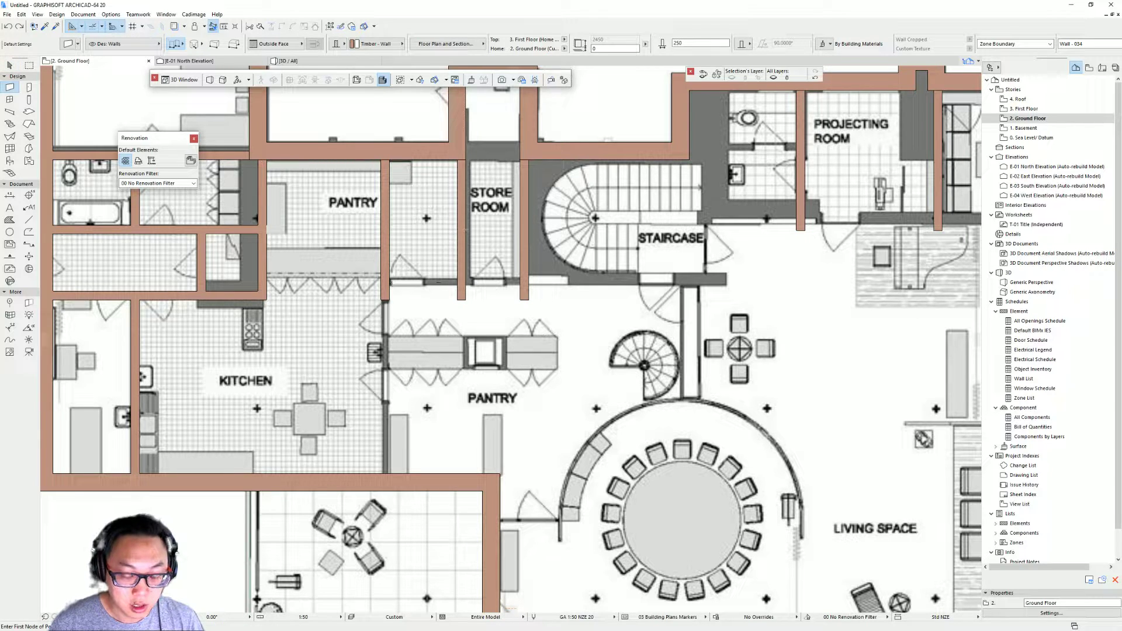
left_click(10, 65)
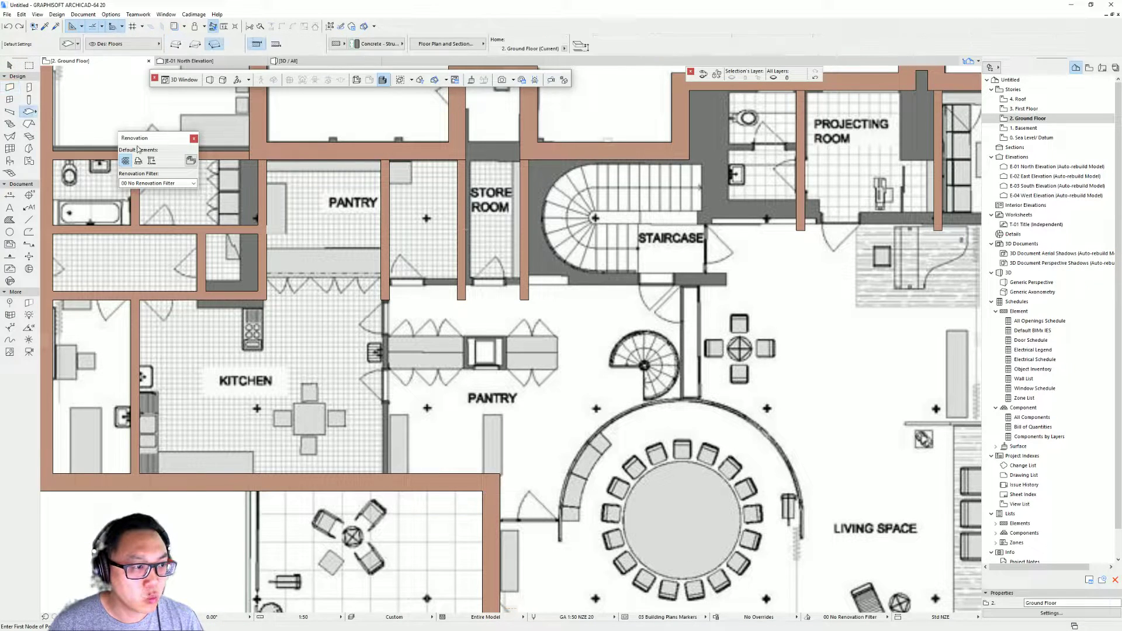
middle_click_drag(445, 284, 450, 289)
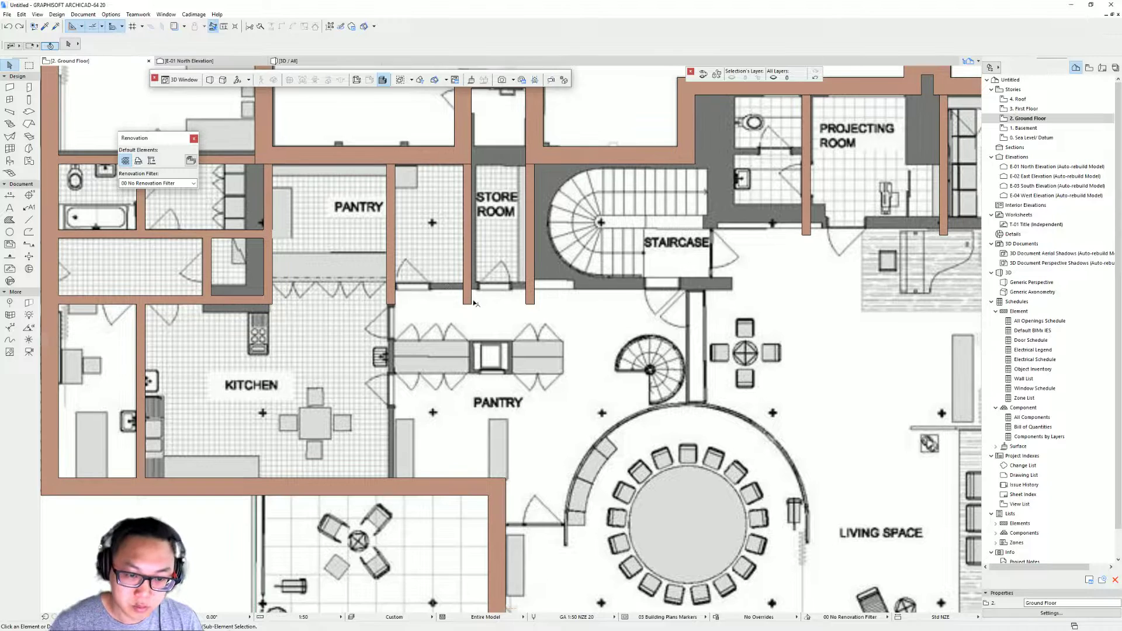
left_click(462, 295, "alt")
scroll(369, 299, "left", 3)
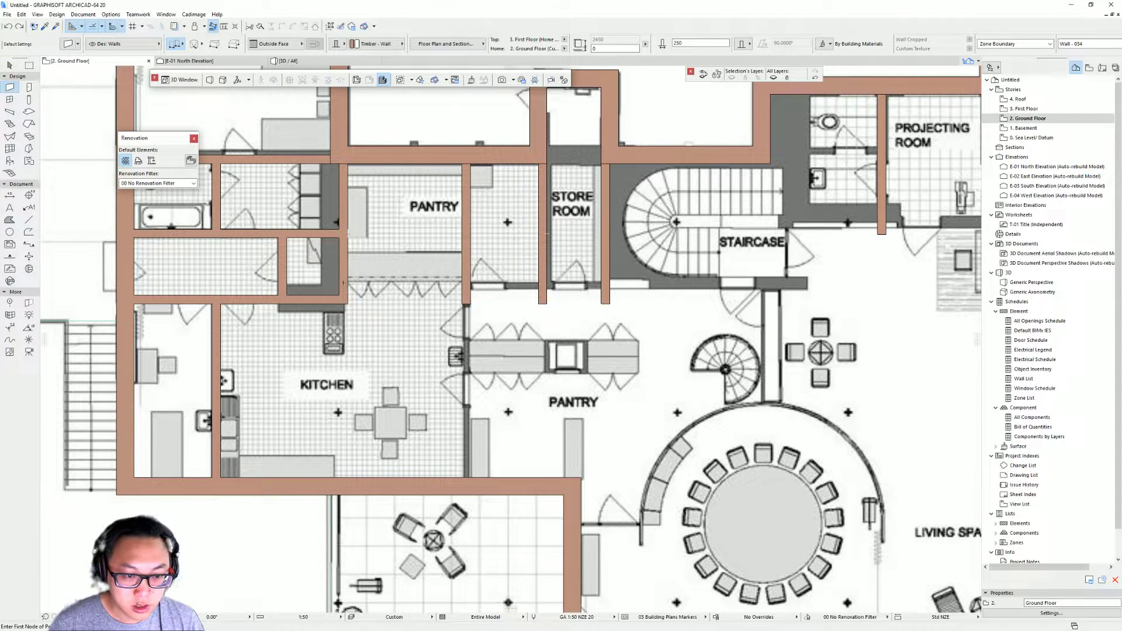
left_click(348, 285)
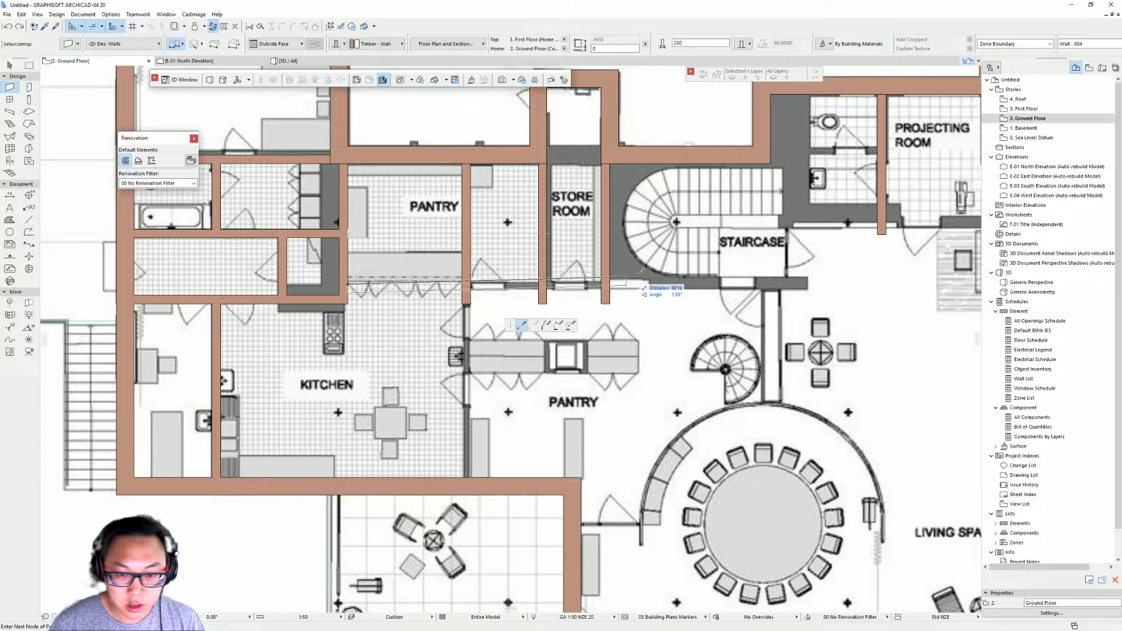
left_click(809, 283)
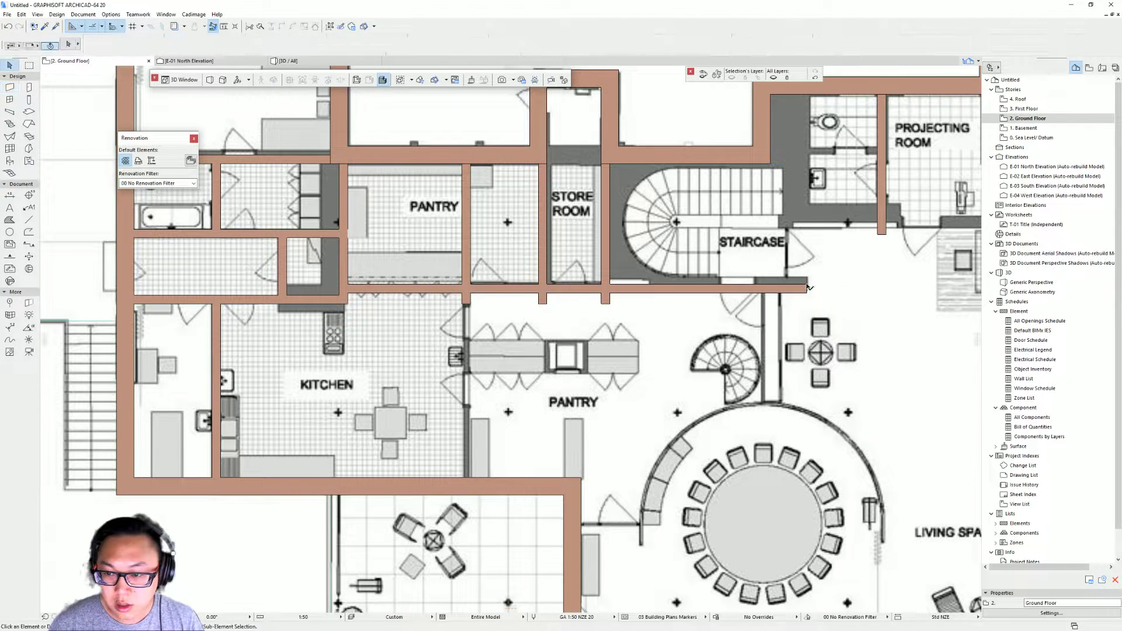
Step: Try to adjust the new east-west wall's length by stretching its east end back to just west of the staircase doorway
left_click(807, 286)
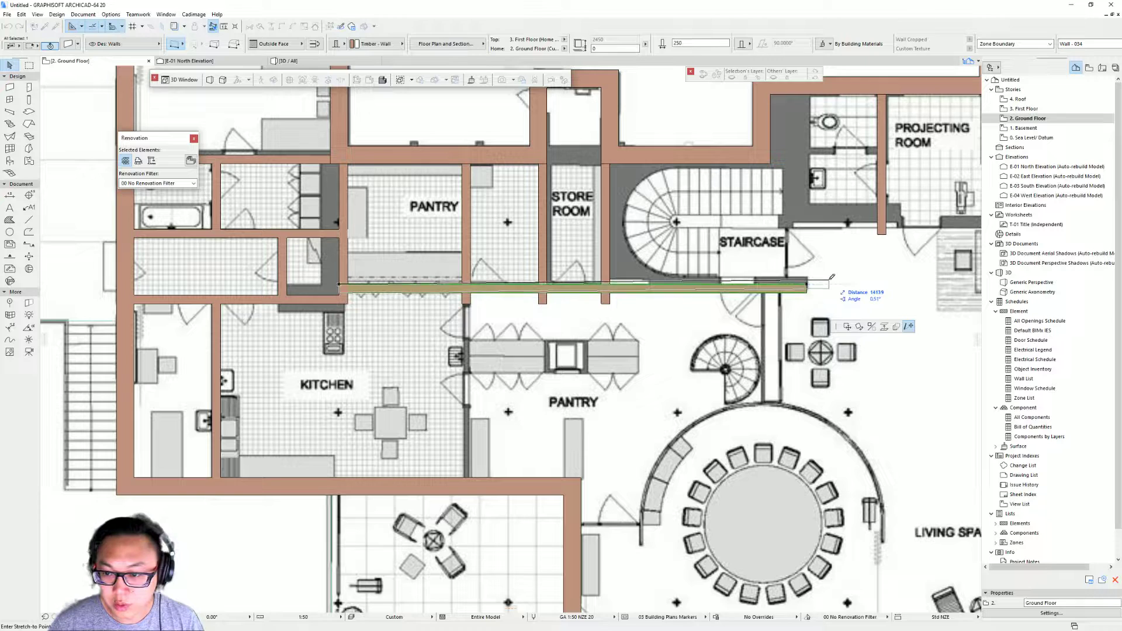
left_click(706, 283)
middle_click_drag(706, 283, 604, 298)
key("Escape")
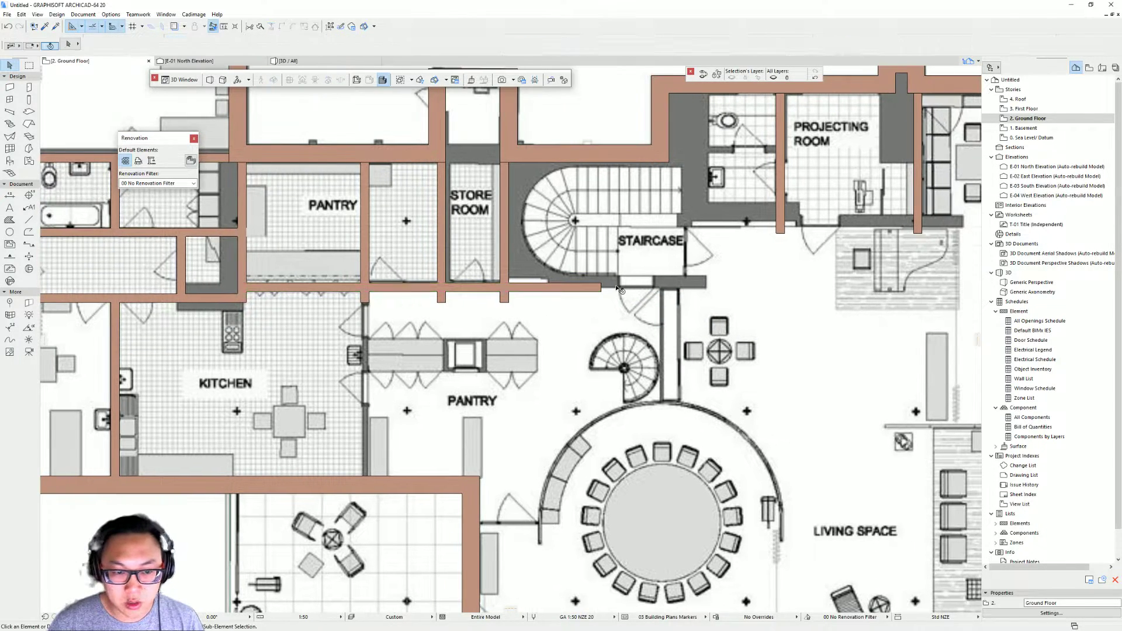
Step: Stretch the east end of the new wall south of the pantry and staircase to a length of 13500
left_click(601, 286)
left_click(602, 284)
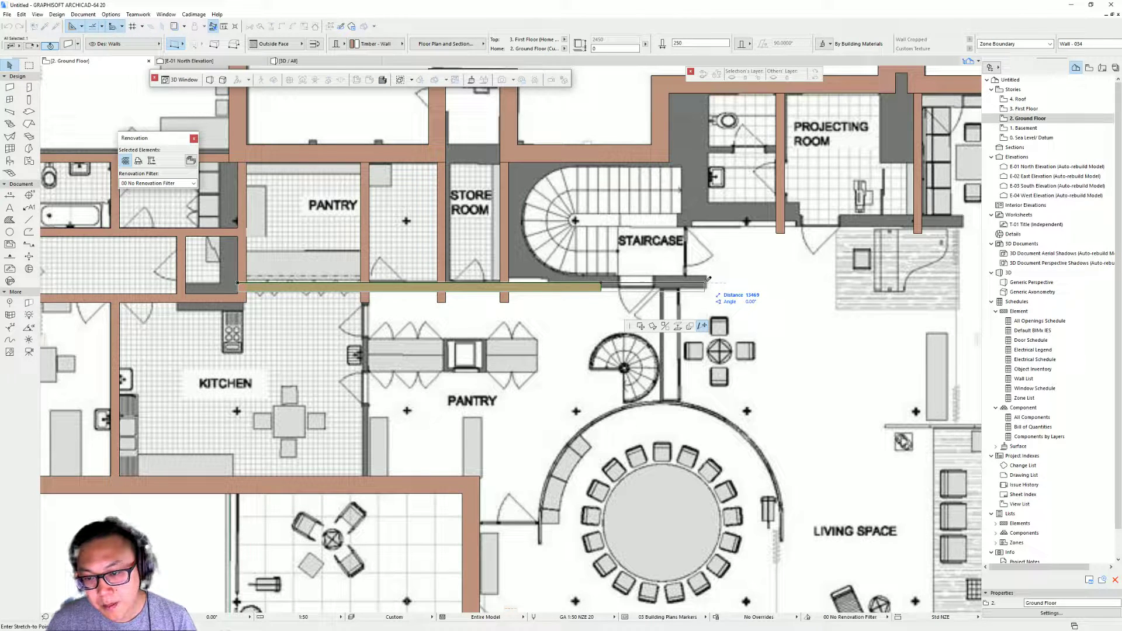
type("13")
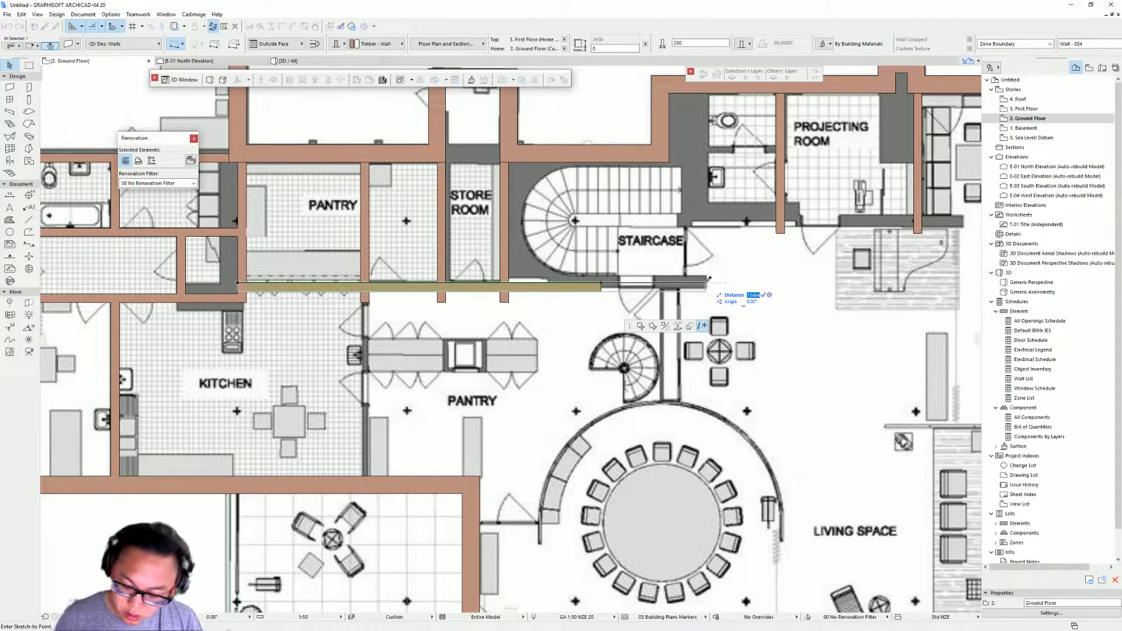
type("500")
key("Return")
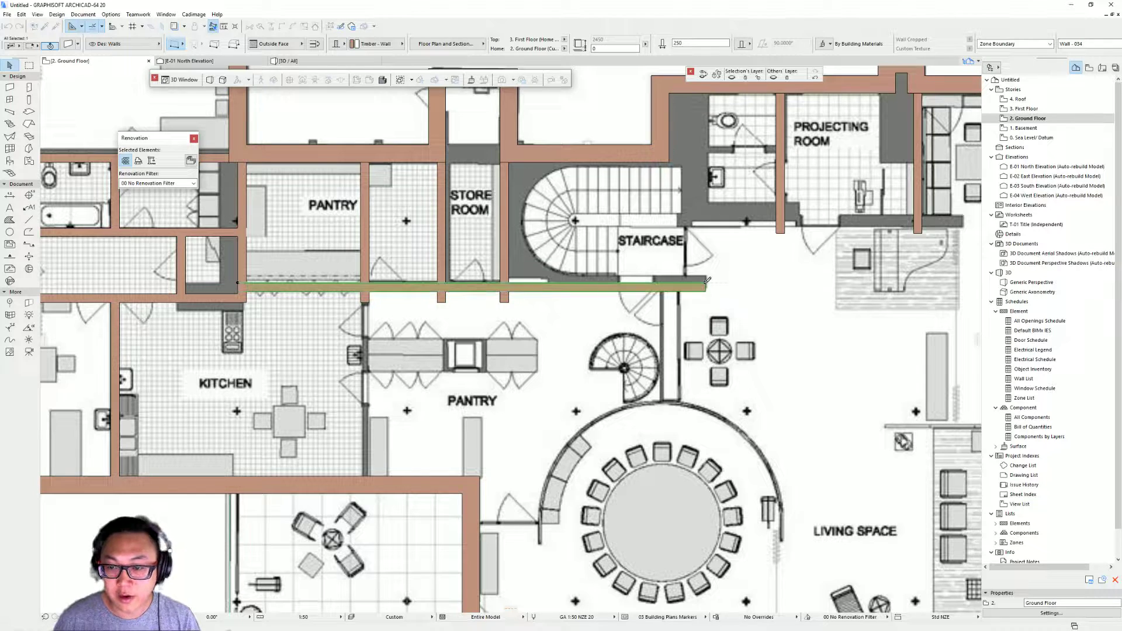
key("Escape")
Step: Move the long east-west wall slightly north onto the plan's wall line below the pantry, store room and staircase
middle_click_drag(271, 285, 316, 297)
left_click(316, 297)
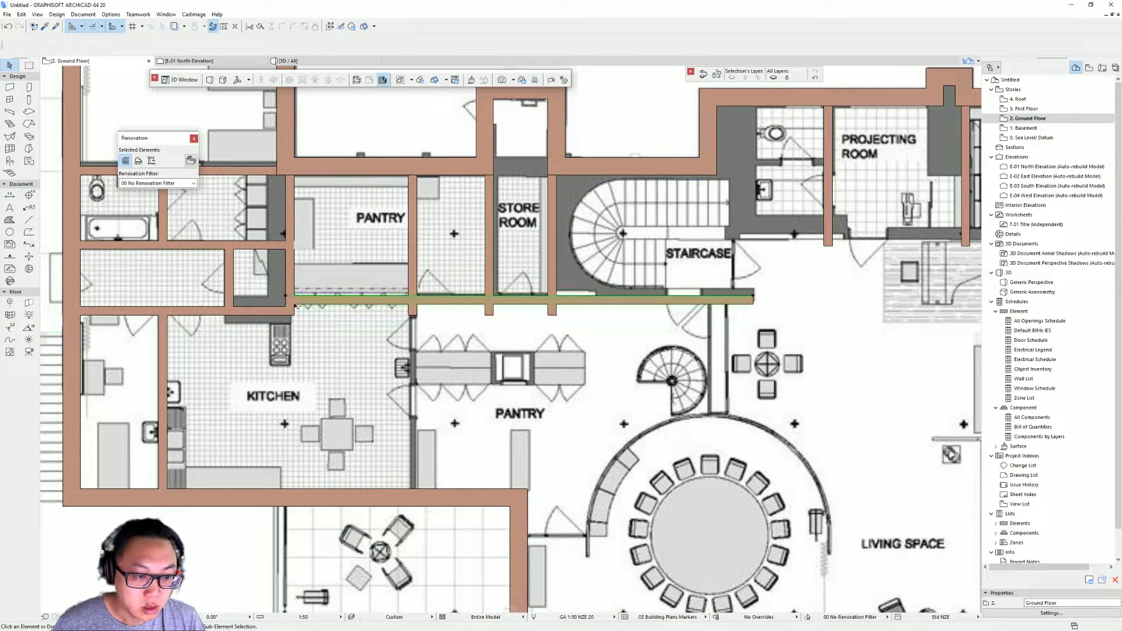
left_click(295, 305)
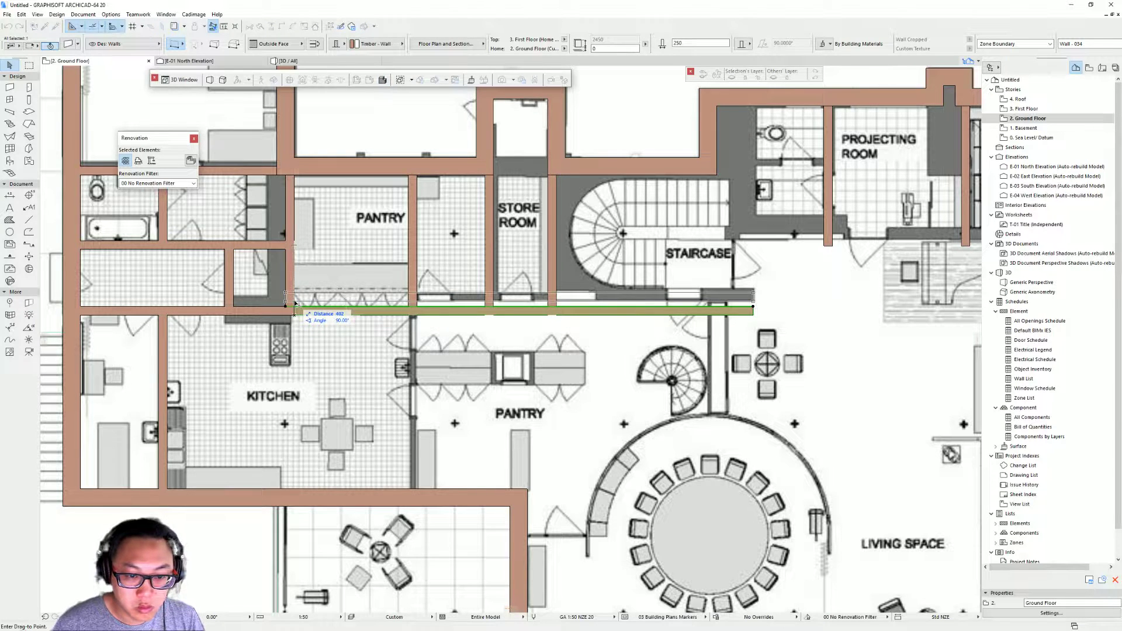
key("Escape")
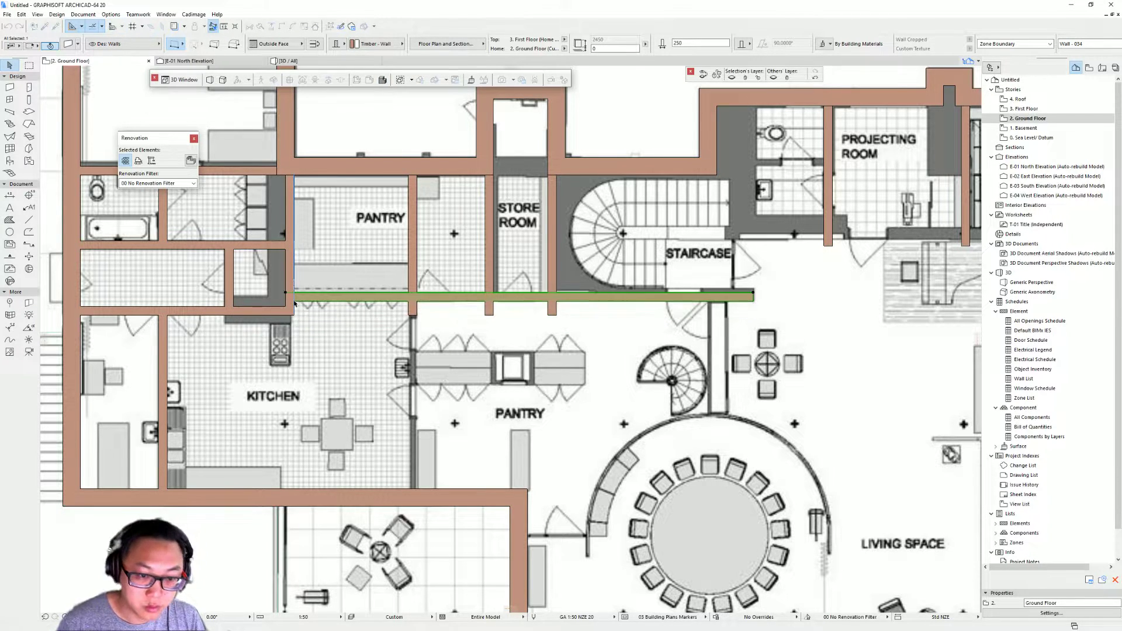
key("Escape")
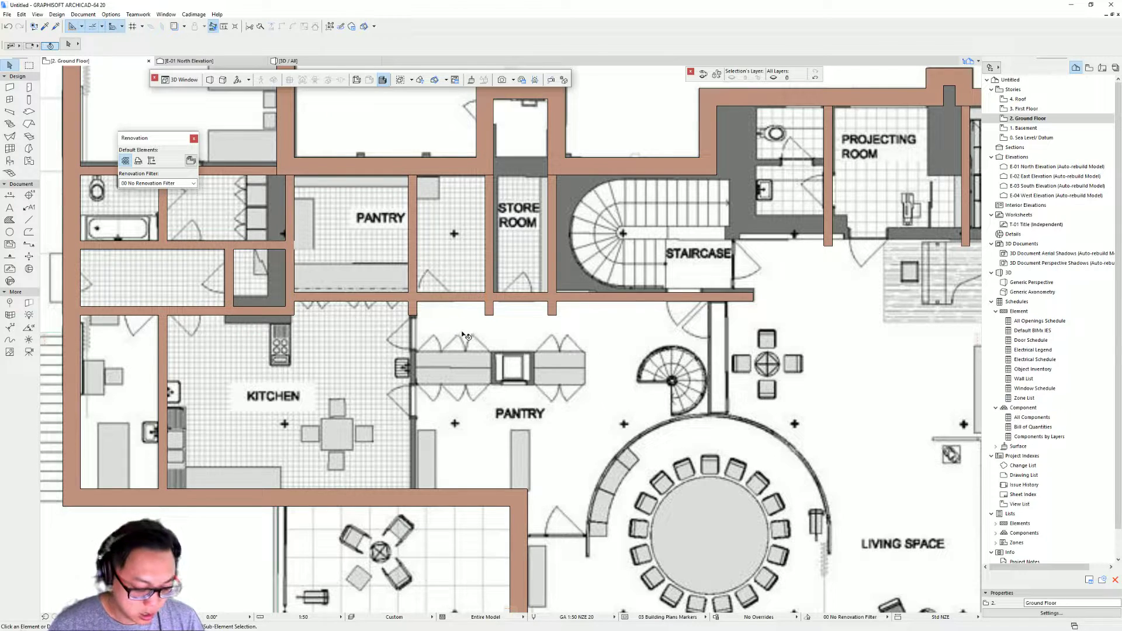
Step: Trim the stubs of the pantry partition and both store room side walls that project south of the long east-west wall
middle_click_drag(465, 336, 438, 336)
left_click(386, 316)
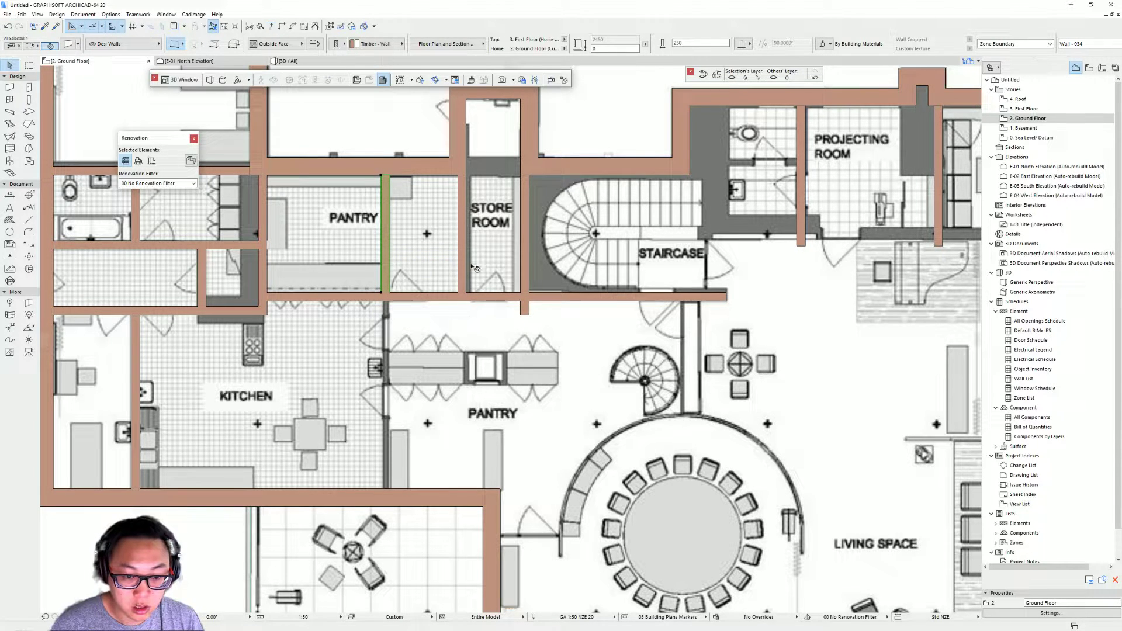
middle_click_drag(534, 309, 490, 310)
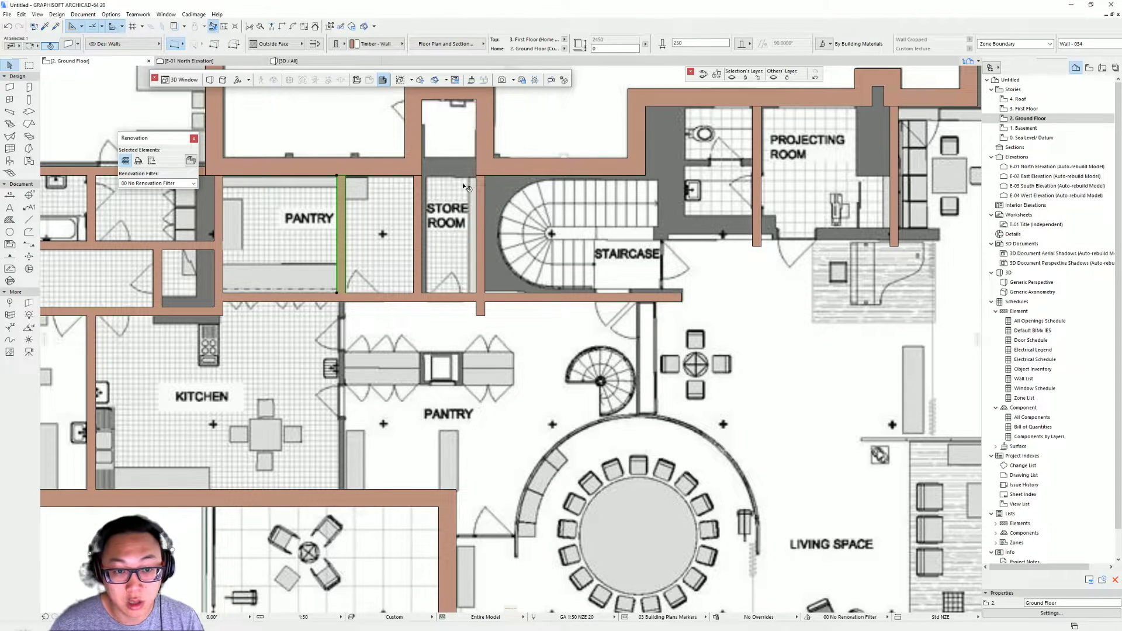
middle_click_drag(450, 302, 541, 310)
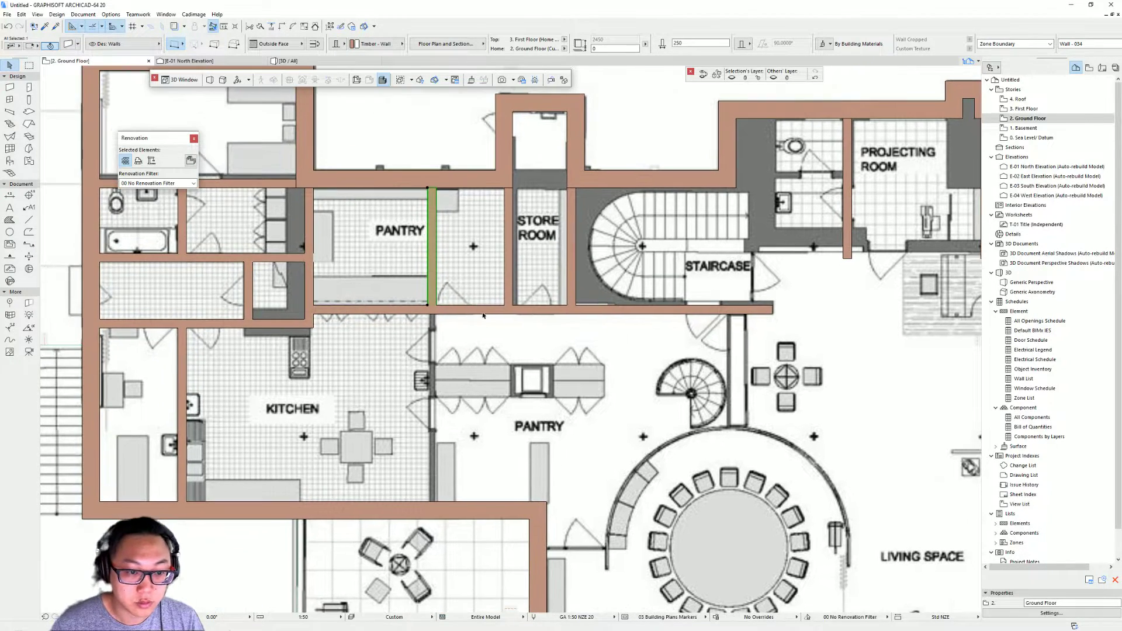
key("Escape")
Step: Extend the pantry partition south along the kitchen's east side to the exterior wall and trim the east-west wall portion west of it
middle_click_drag(450, 344, 453, 297)
left_click(432, 244)
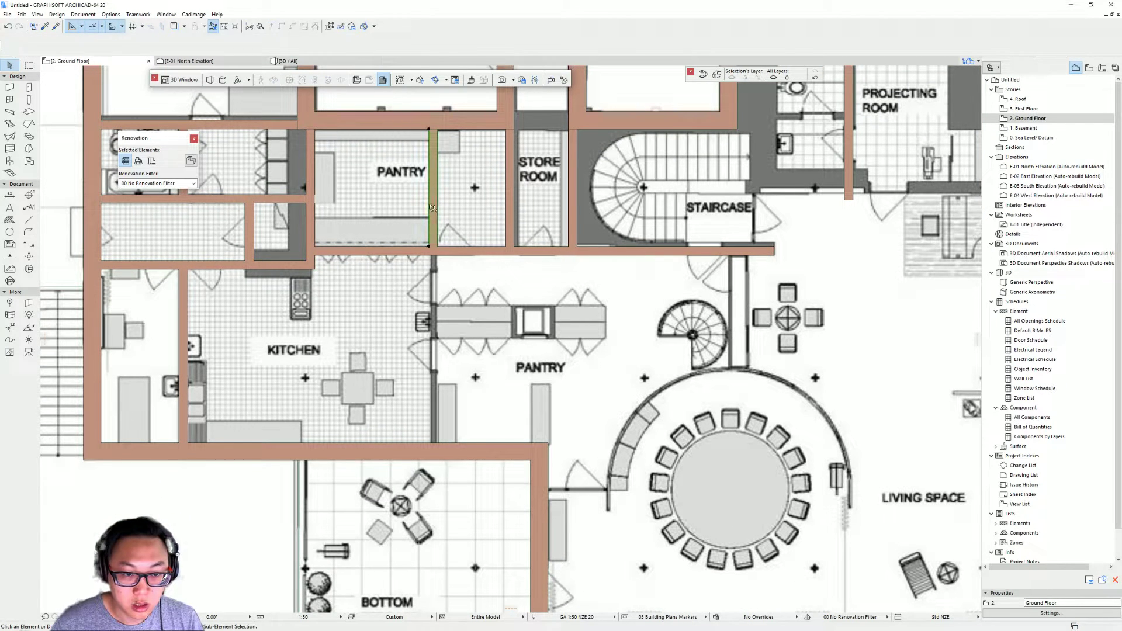
left_click(430, 248)
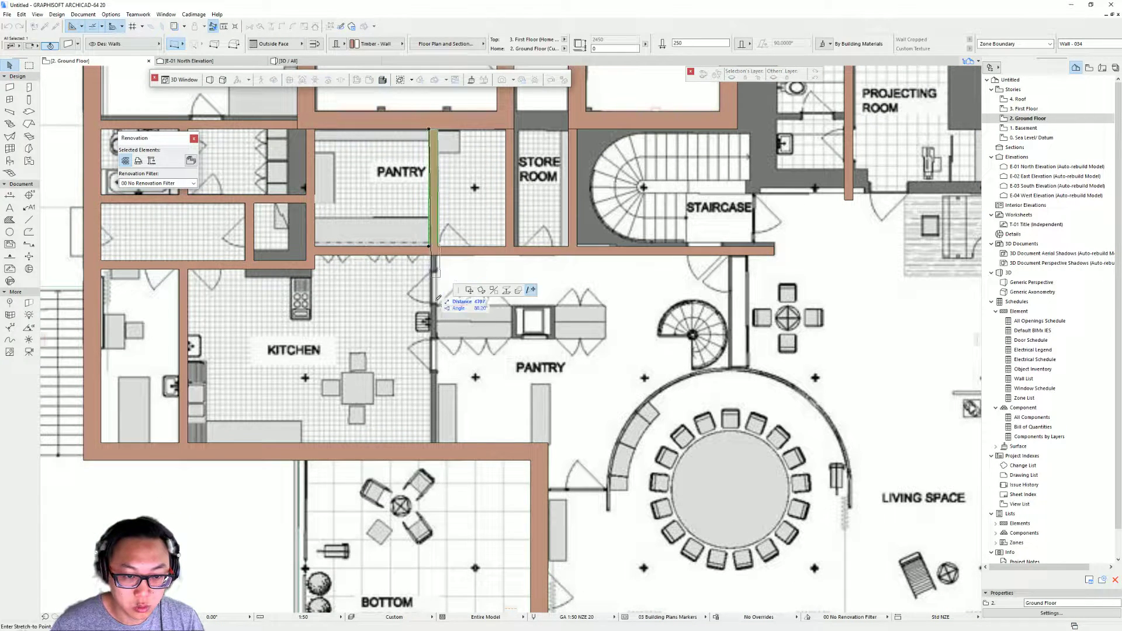
left_click(434, 440)
left_click(404, 252)
left_click(403, 255)
Step: Try moving the long east-west wall south and the kitchen's east wall east, undoing both moves
left_click(514, 315)
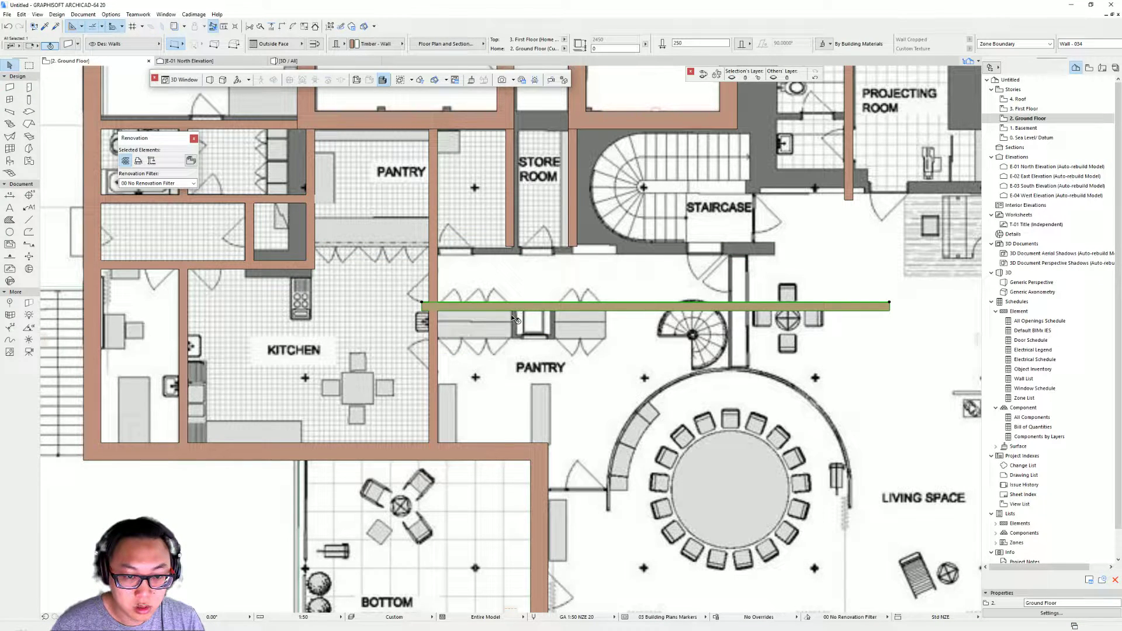
key("ctrl+z")
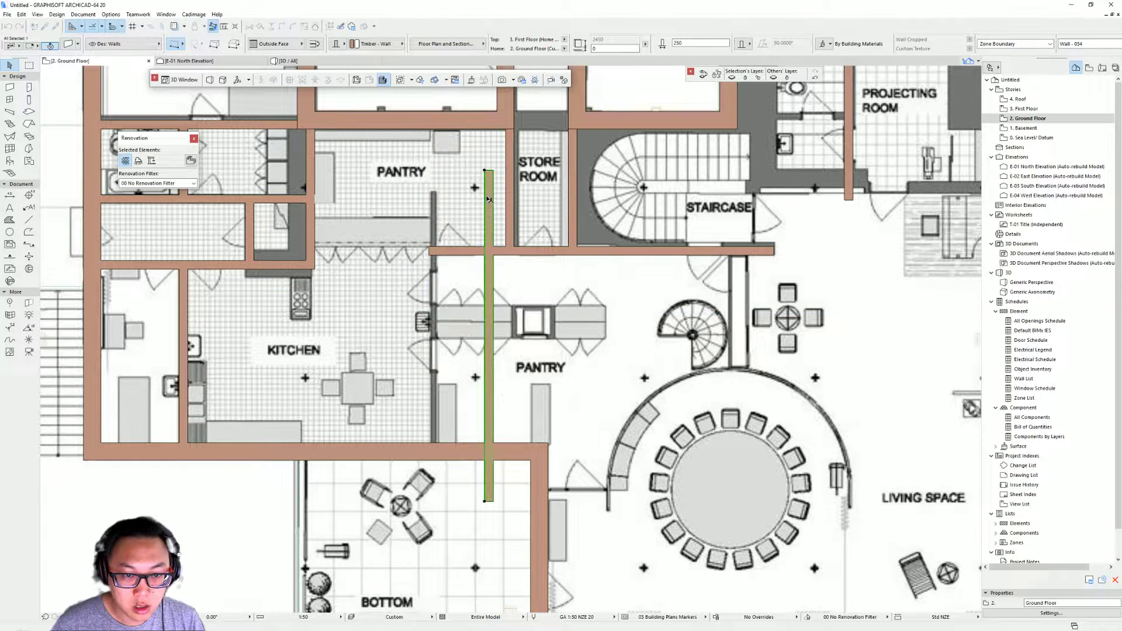
key("ctrl+z")
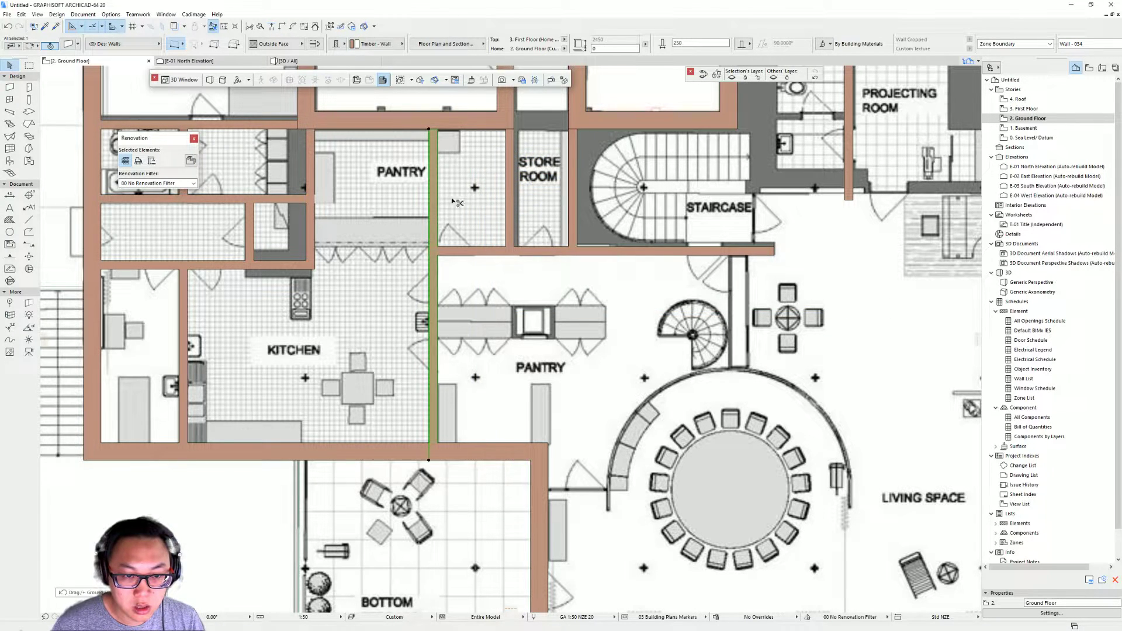
Step: Shorten the north end of the kitchen's east wall so it aligns with the wall junction on the pantry's west side
left_click(432, 129)
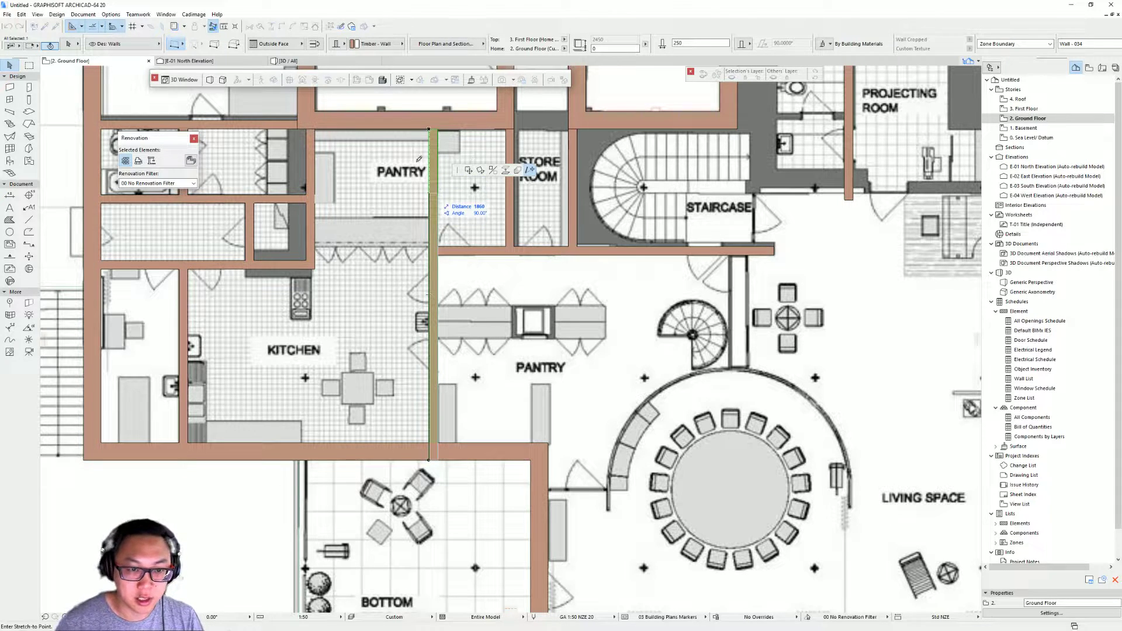
left_click(311, 192)
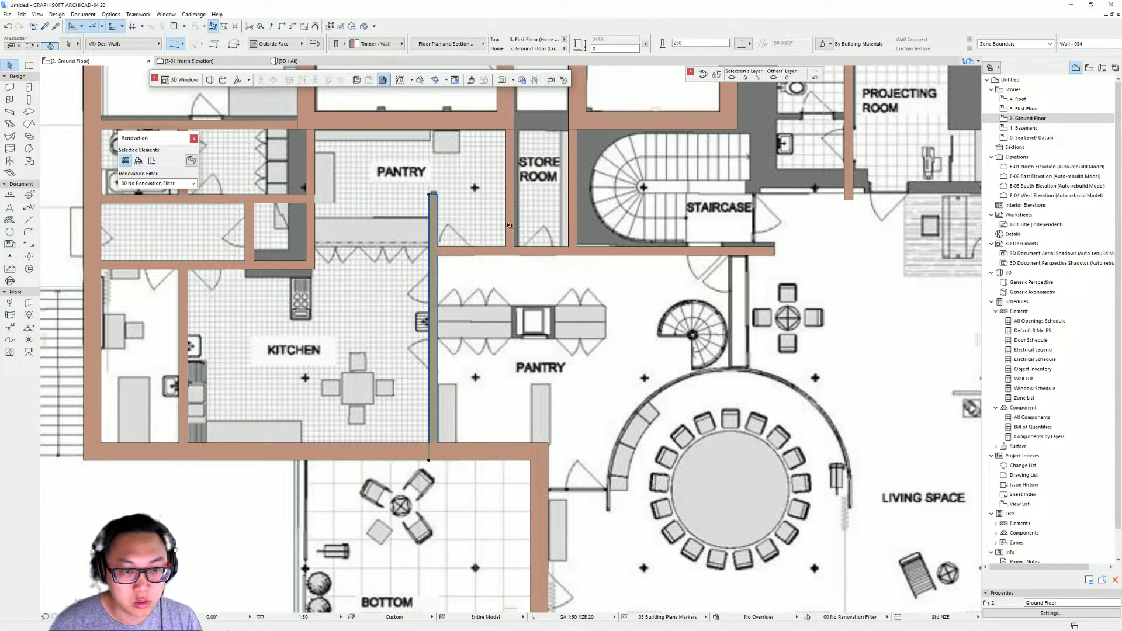
key("Escape")
Step: Select the store room's east wall for wall drawing and switch its snap points from halves to equal divisions
scroll(421, 234, "down", 2)
middle_click_drag(609, 258, 541, 272)
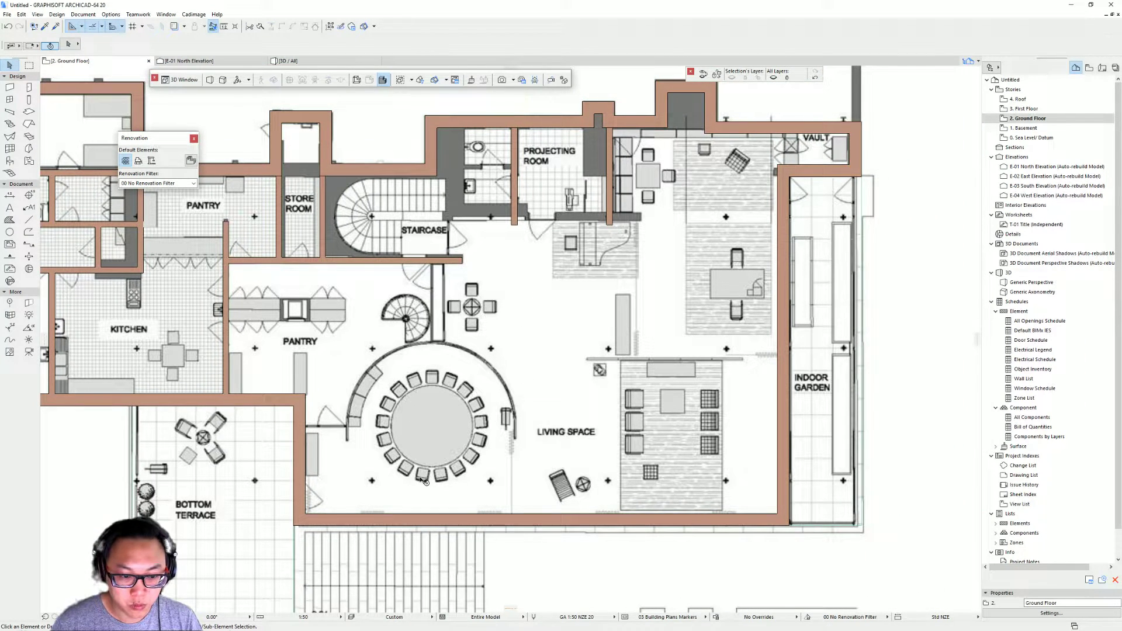
middle_click_drag(388, 474, 357, 467)
scroll(570, 259, "up", 3)
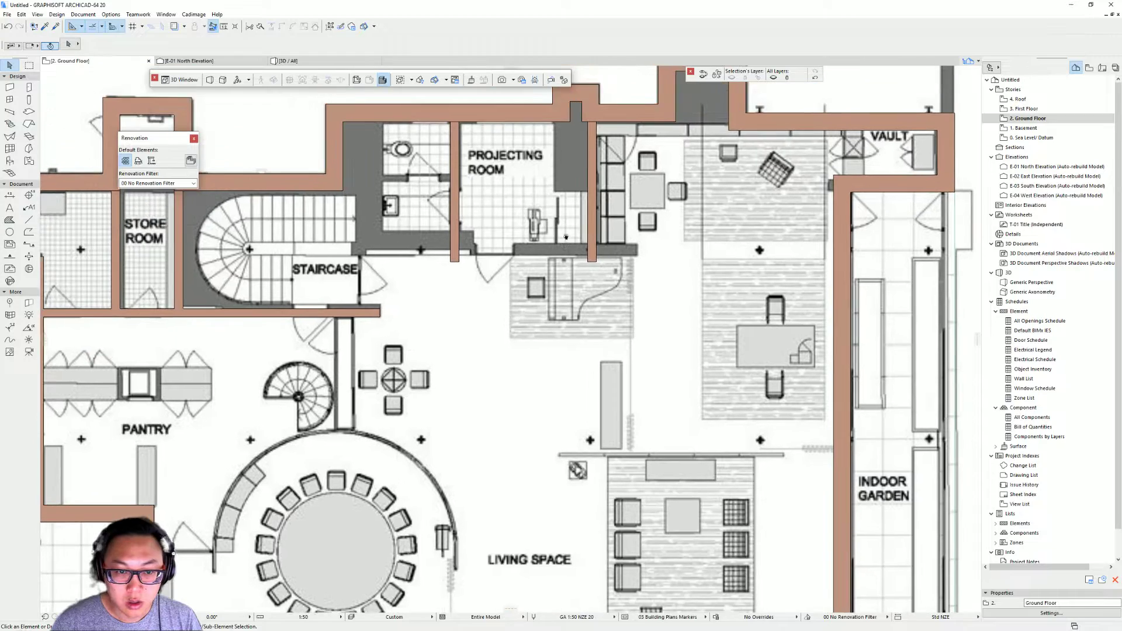
scroll(497, 269, "left", 5, "shift")
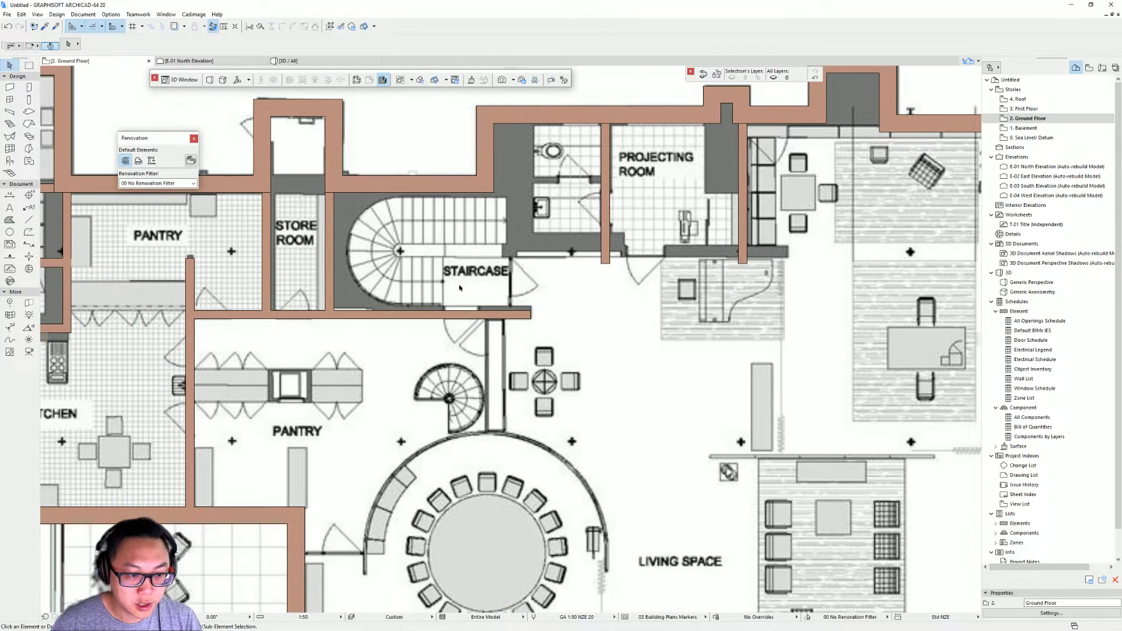
left_click(337, 268)
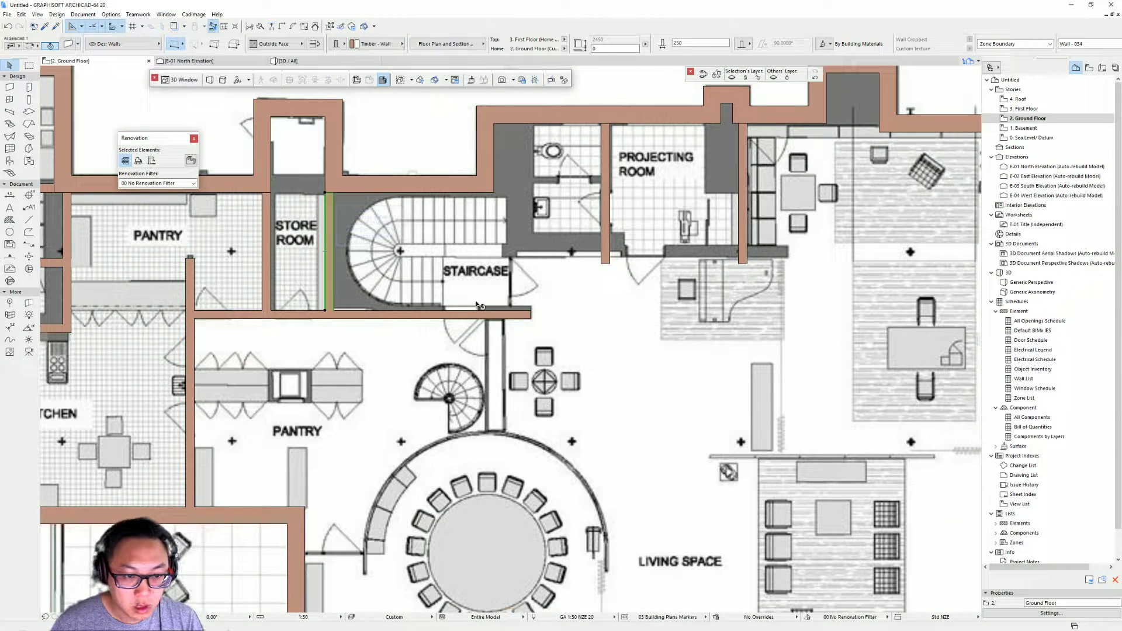
key("w")
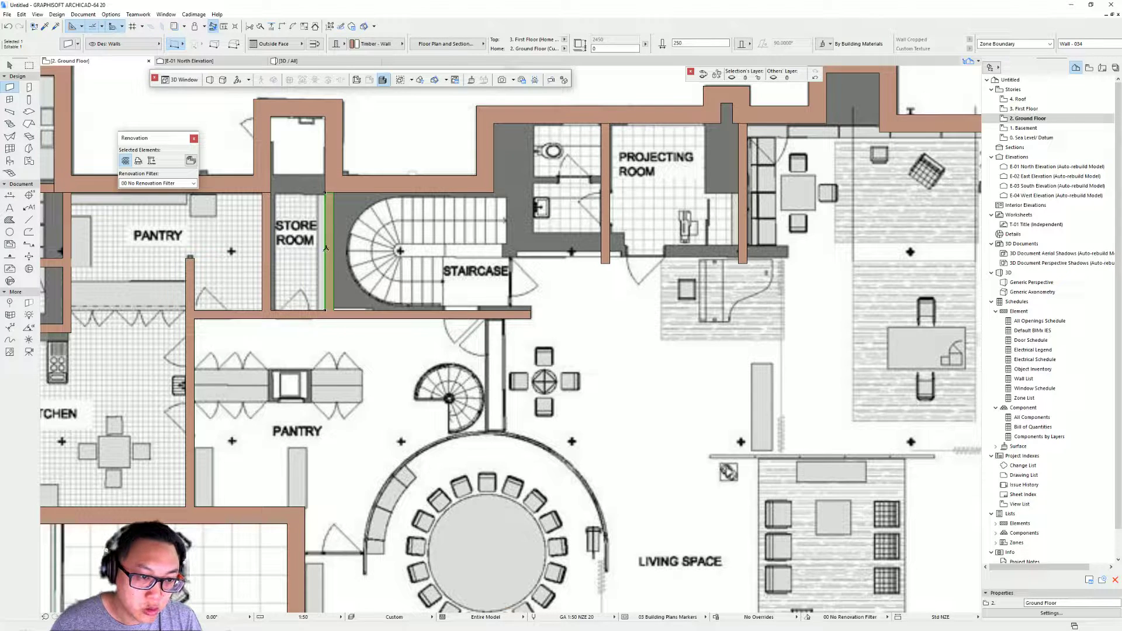
left_click(97, 26)
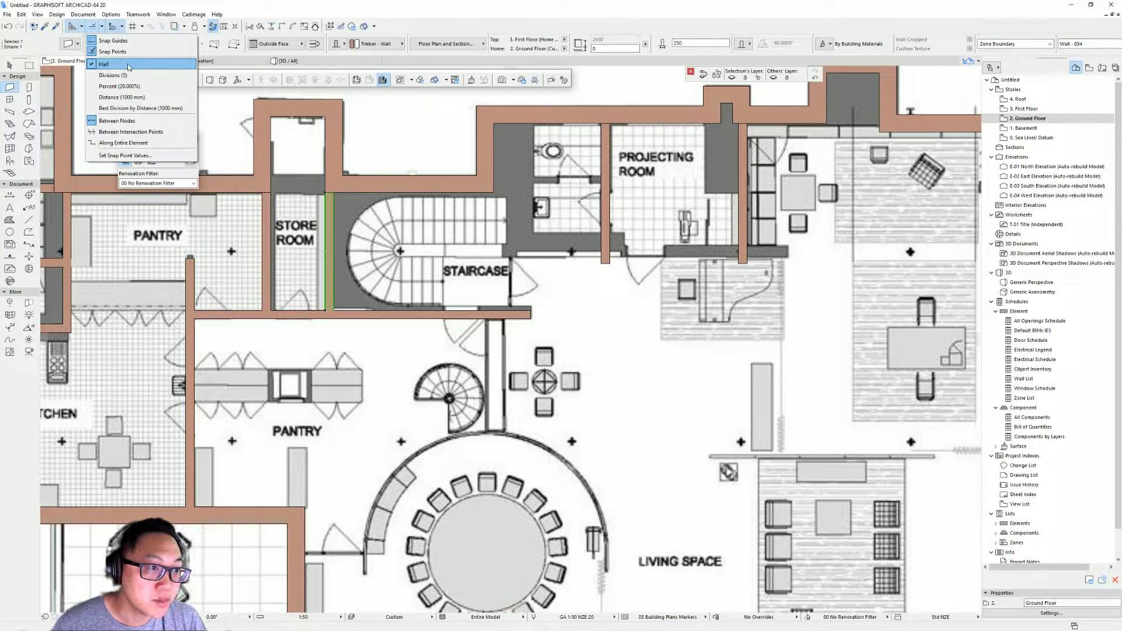
left_click(157, 82)
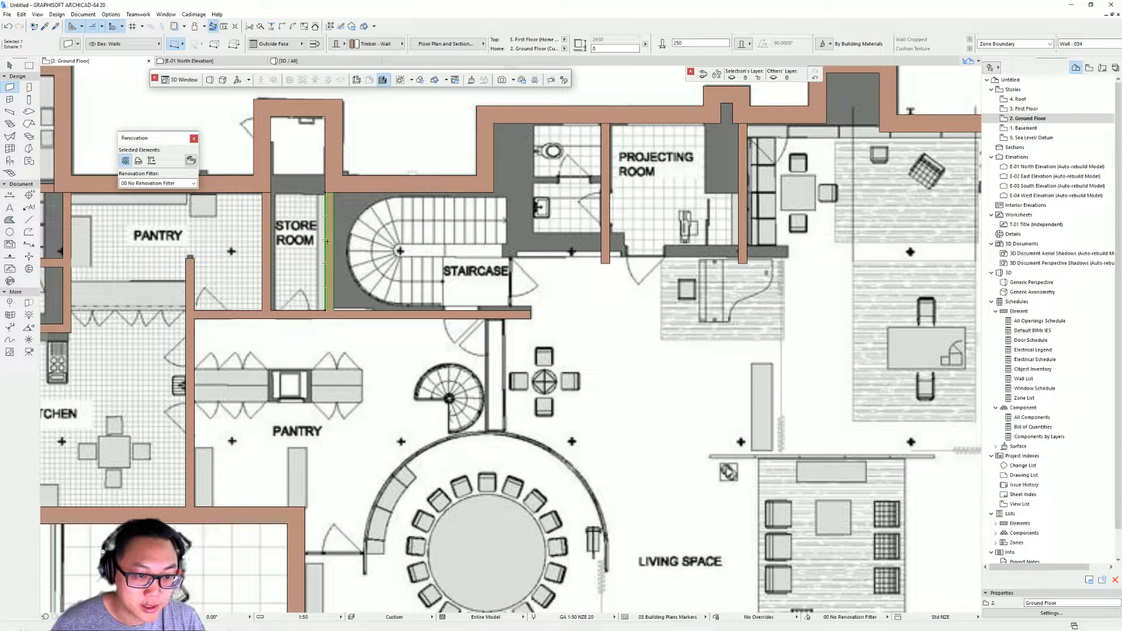
Step: Confirm the snap point values with 3 divisions, try them on the store room's east wall, and restore half-point snapping
left_click(103, 26)
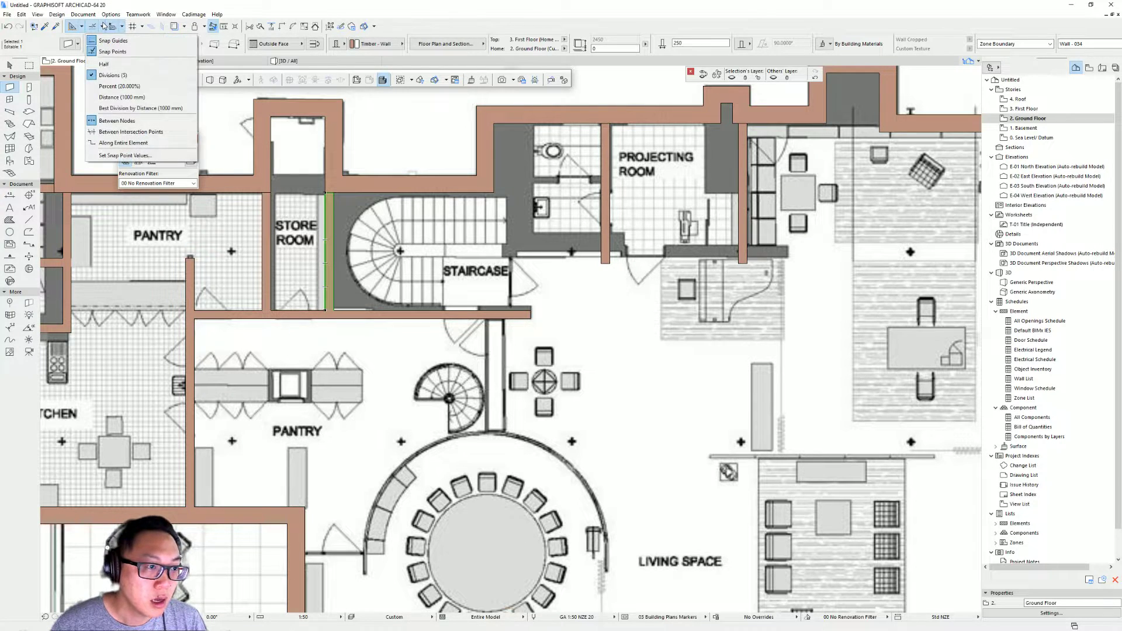
left_click(132, 156)
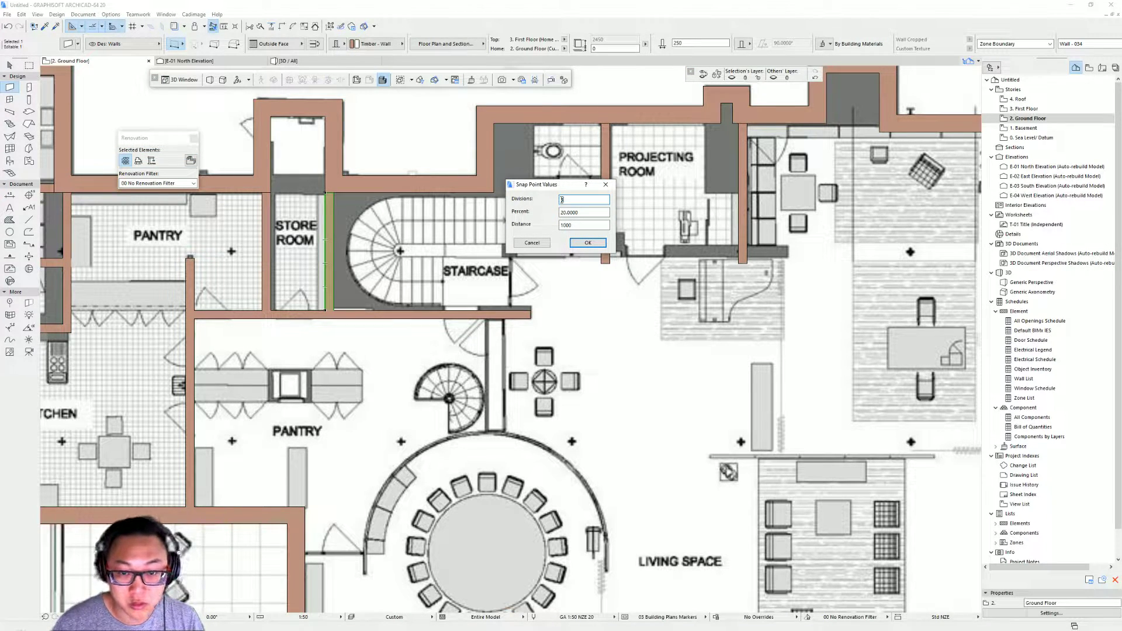
left_click(588, 243)
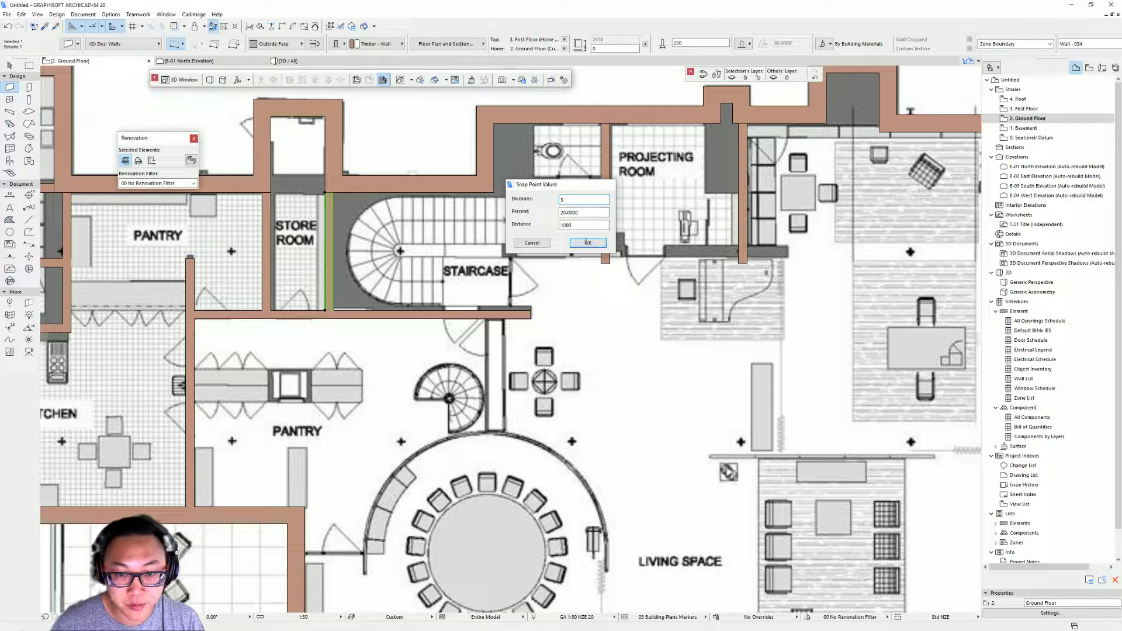
left_click(101, 27)
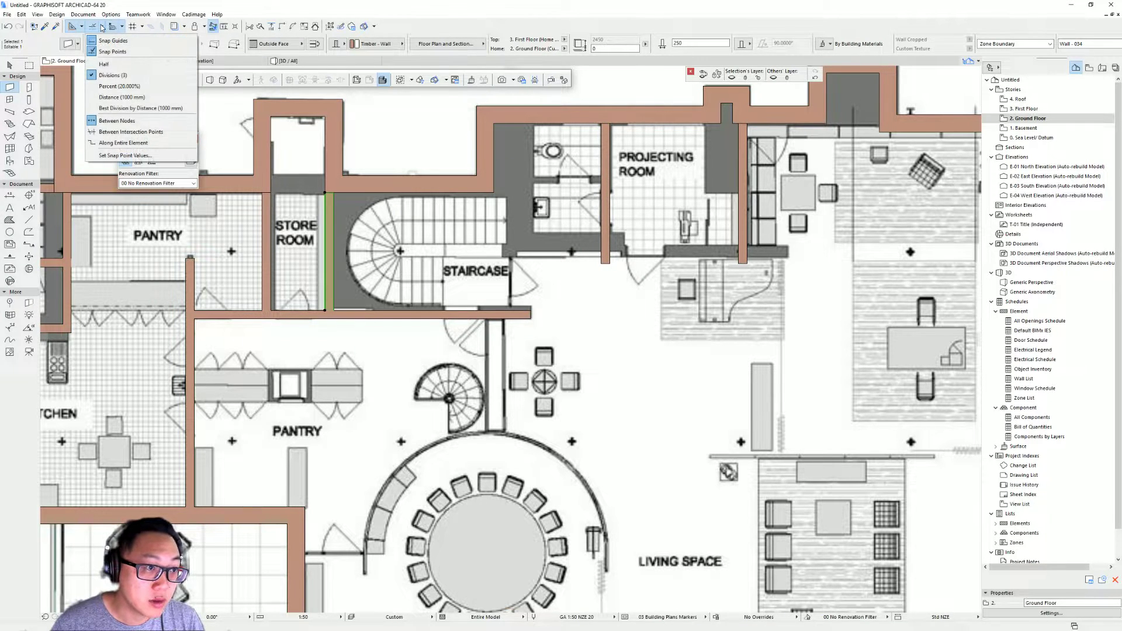
left_click(325, 240)
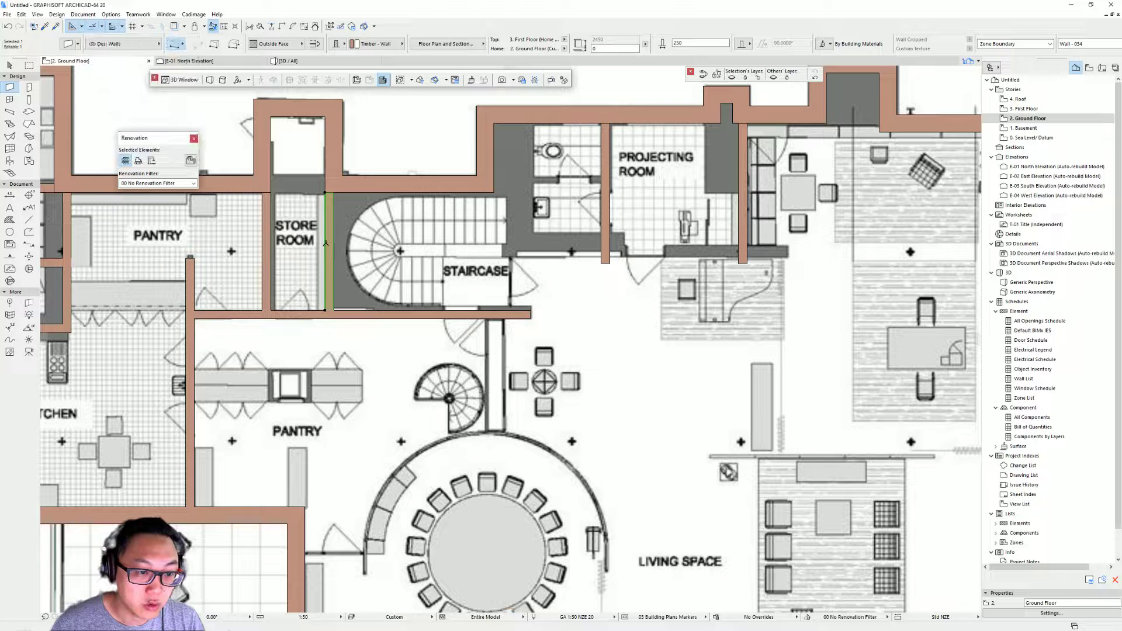
left_click(102, 27)
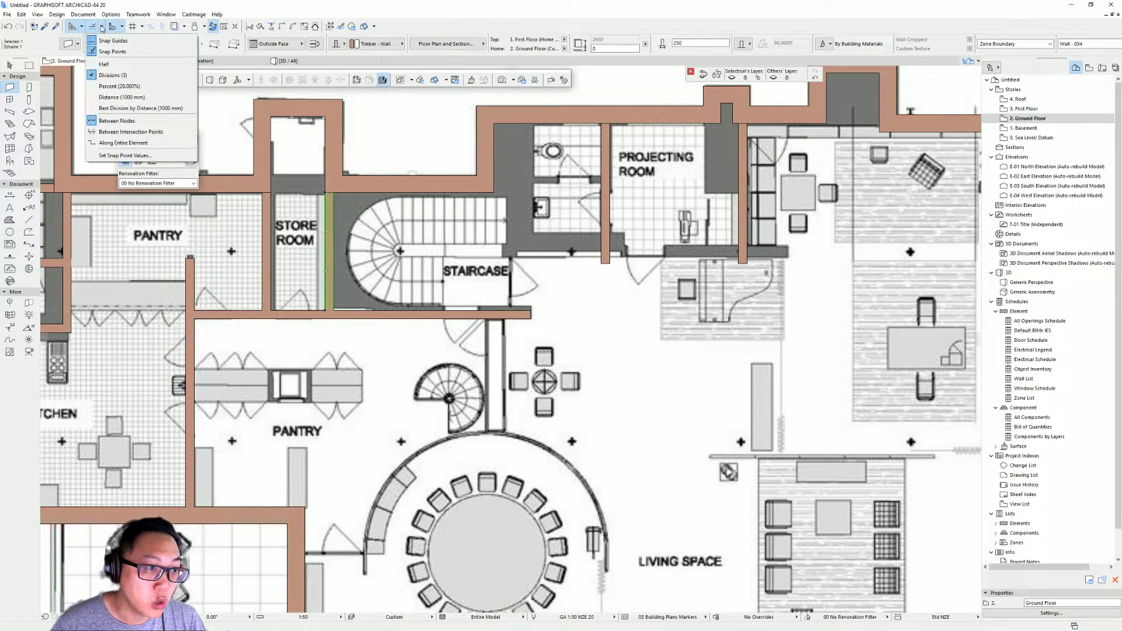
left_click(158, 64)
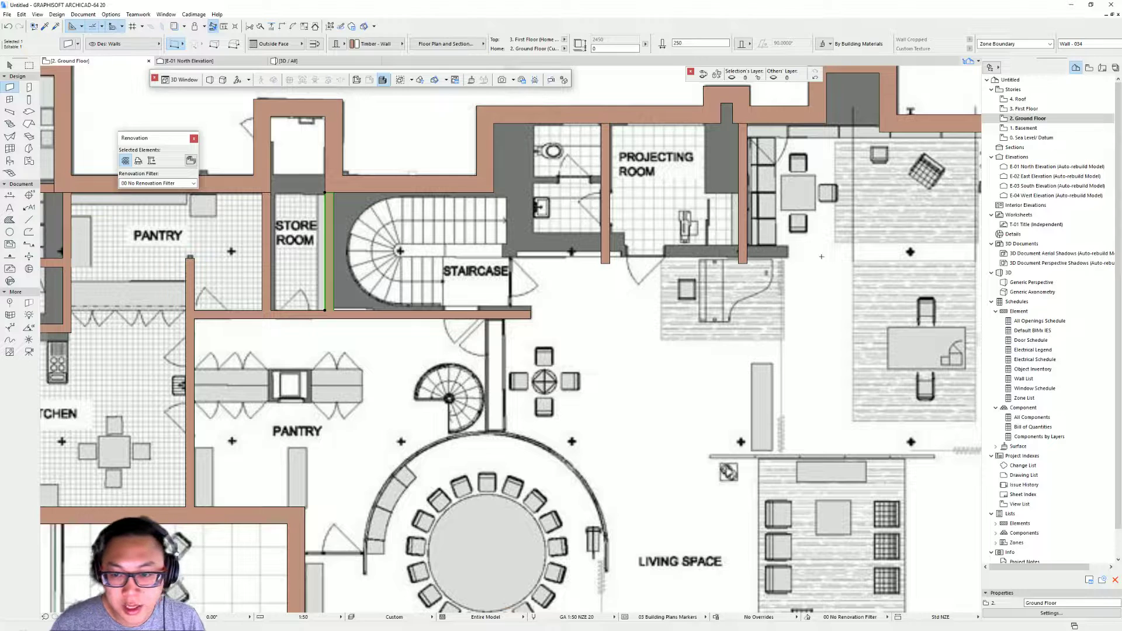
Step: Draw a 250 thick wall from the midpoint of the store room's east wall east past the projecting room to the traced wall's end
middle_click_drag(551, 258, 475, 250)
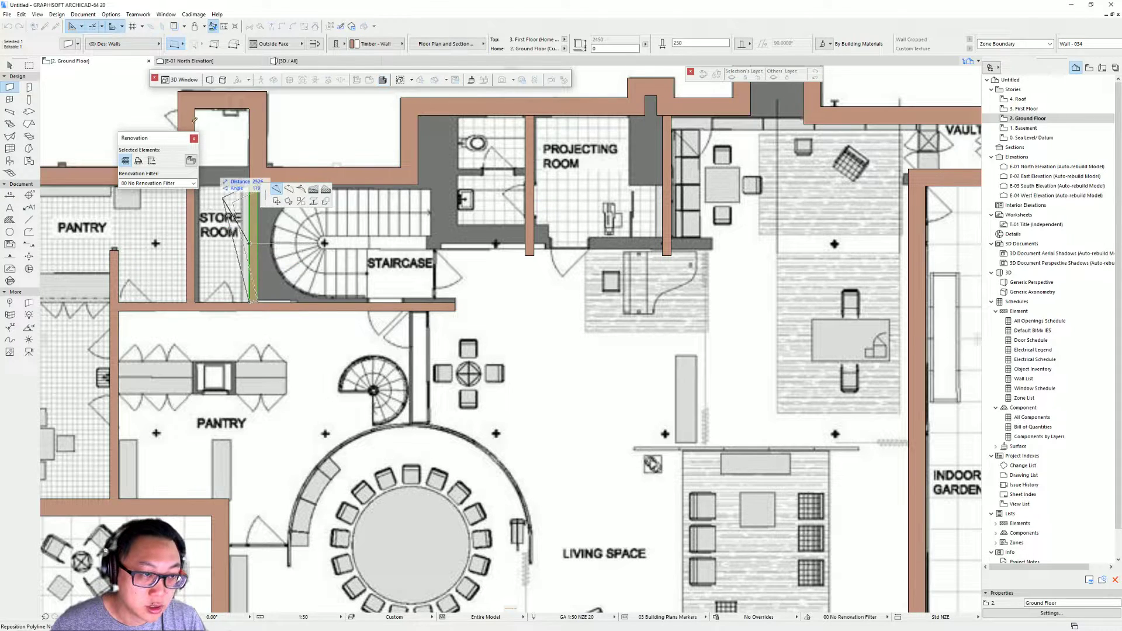
left_click(10, 89)
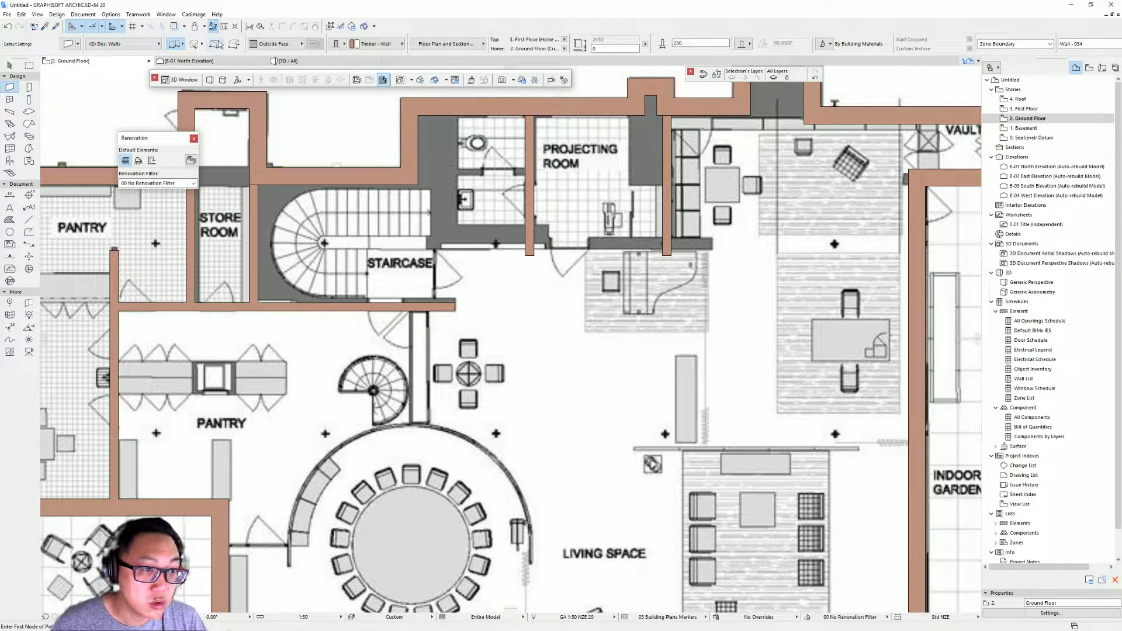
left_click(250, 244)
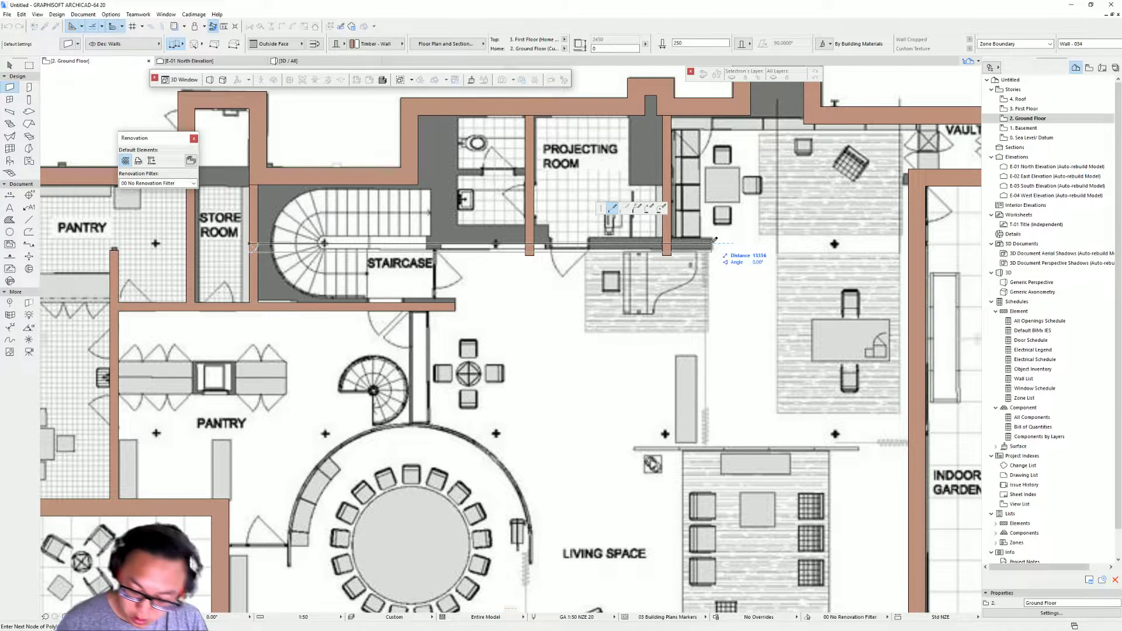
type("13")
key("Return")
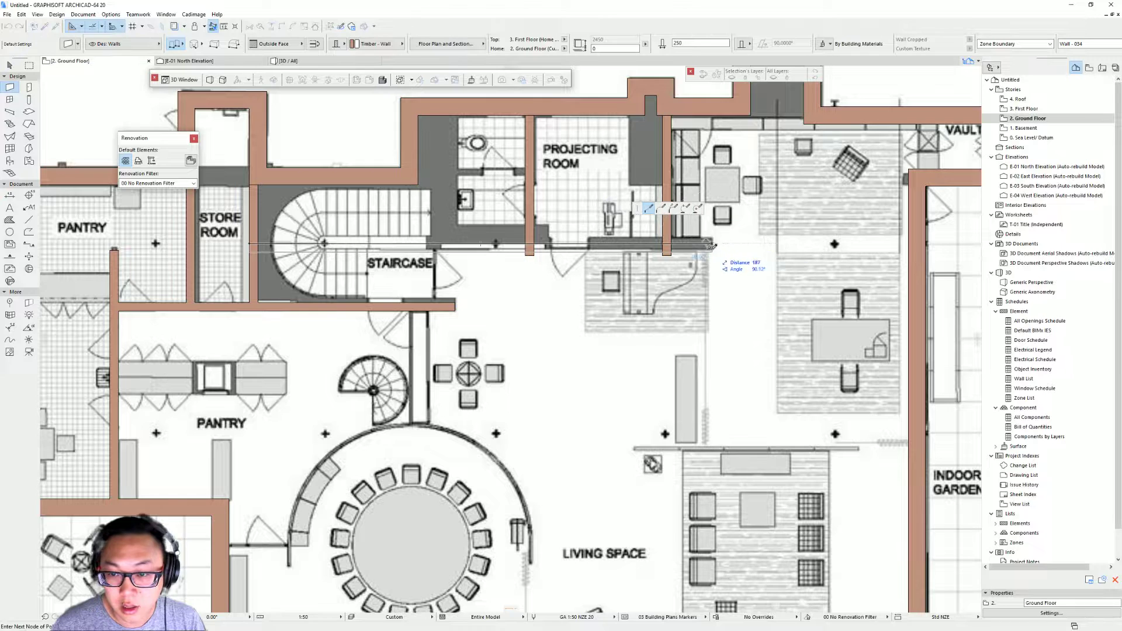
right_click(180, 46)
left_click(180, 46)
left_click(181, 45)
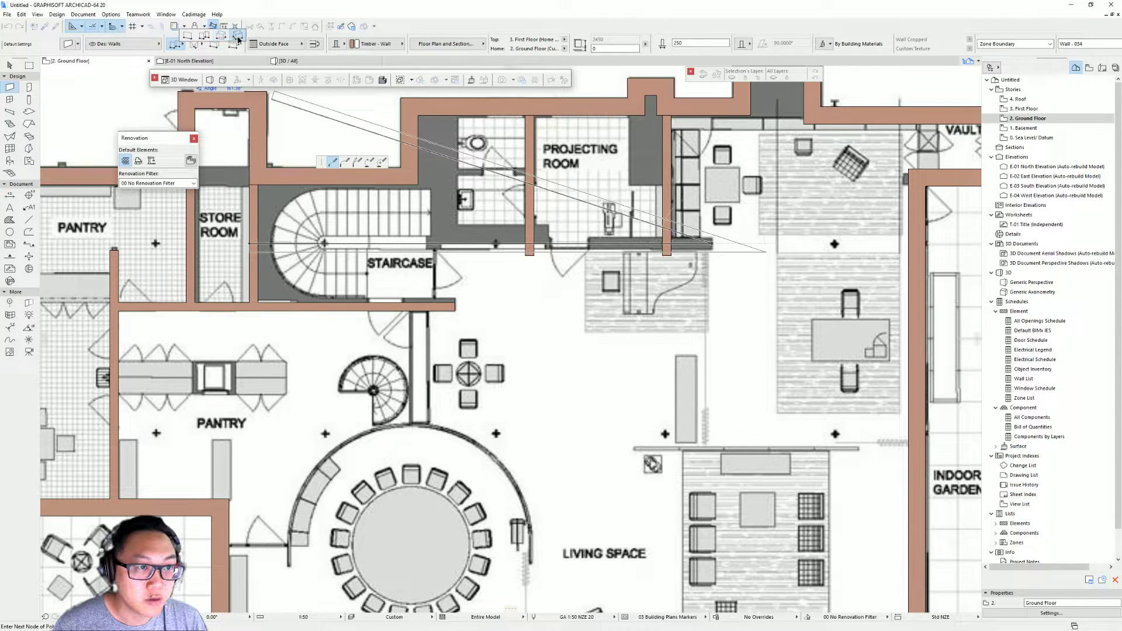
left_click(205, 37)
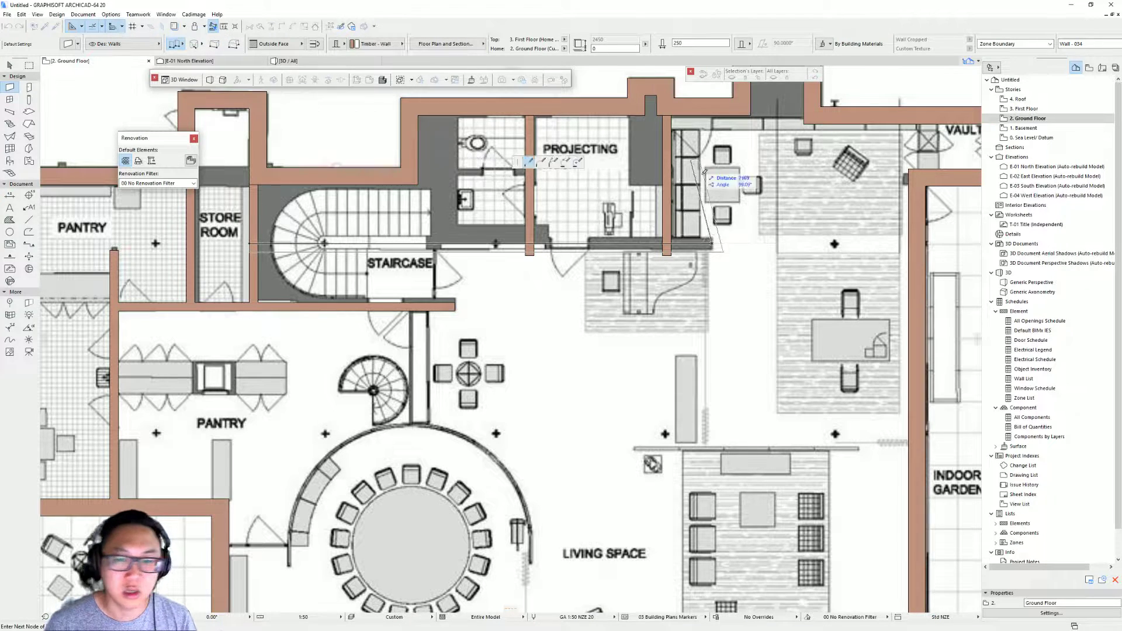
left_click(713, 242)
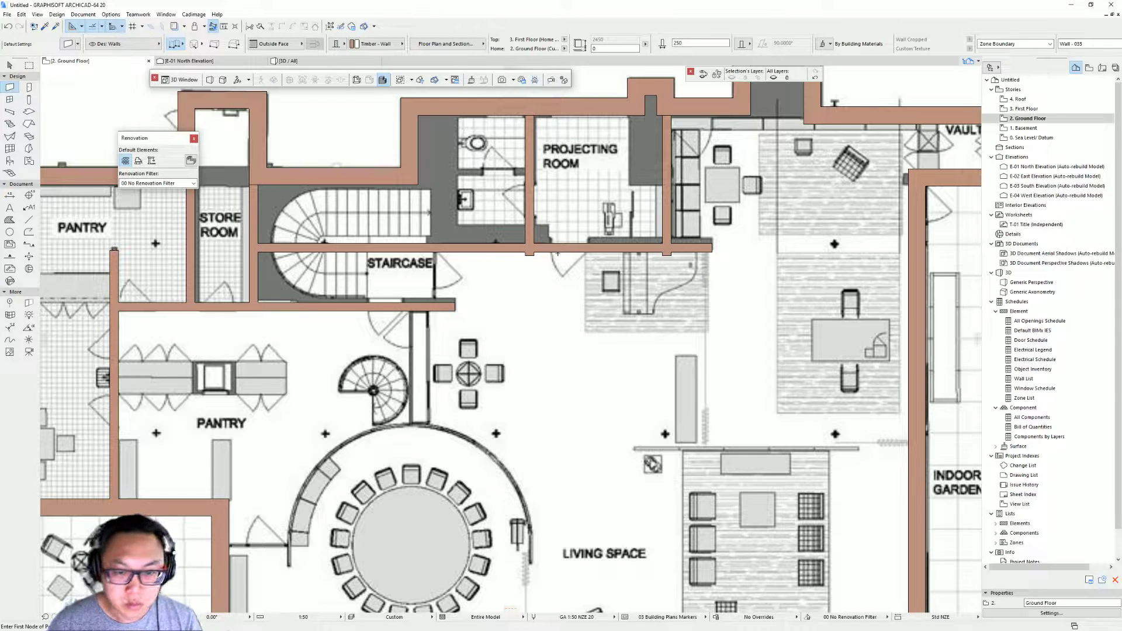
Step: Set the reference line of the east-west wall through the staircase to Center
key("Escape")
middle_click_drag(696, 247, 633, 277)
left_click(316, 279)
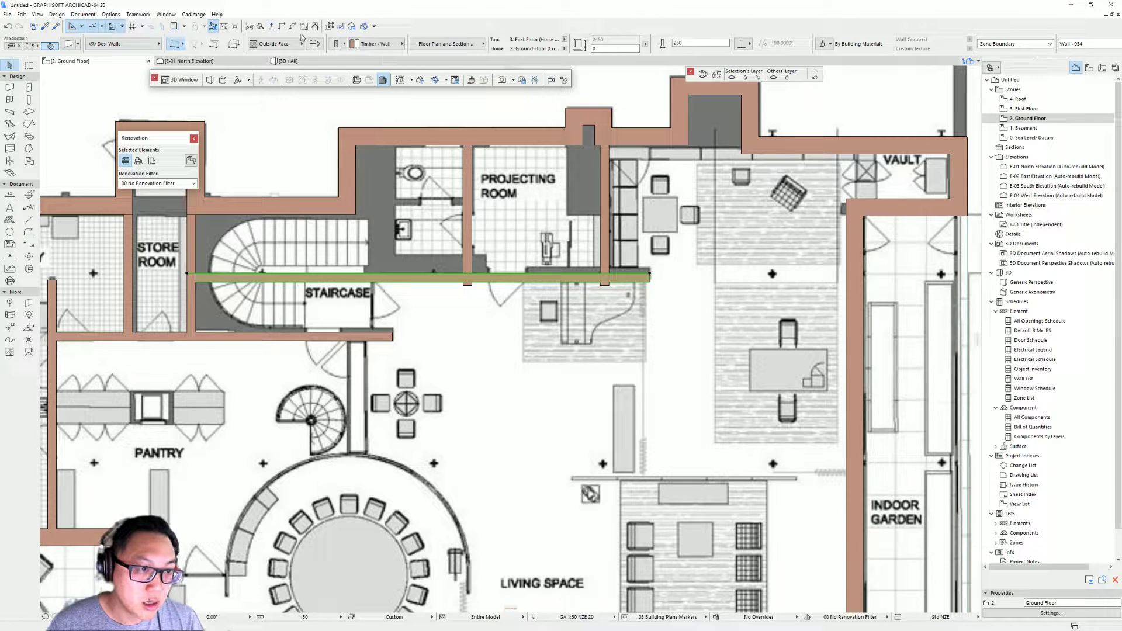
left_click(292, 46)
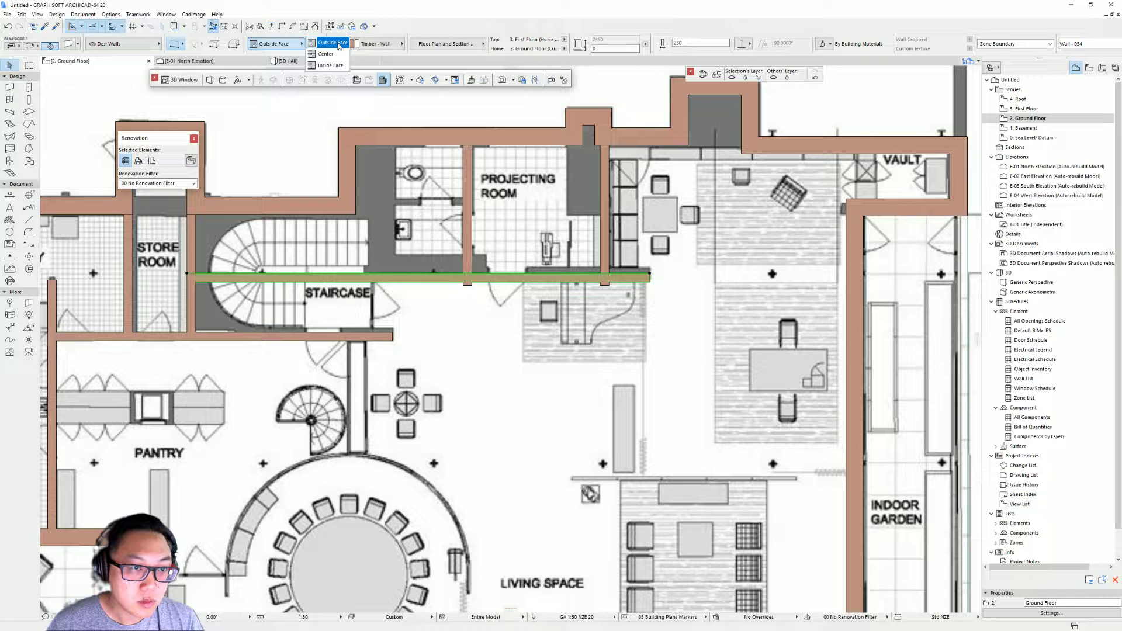
left_click(326, 54)
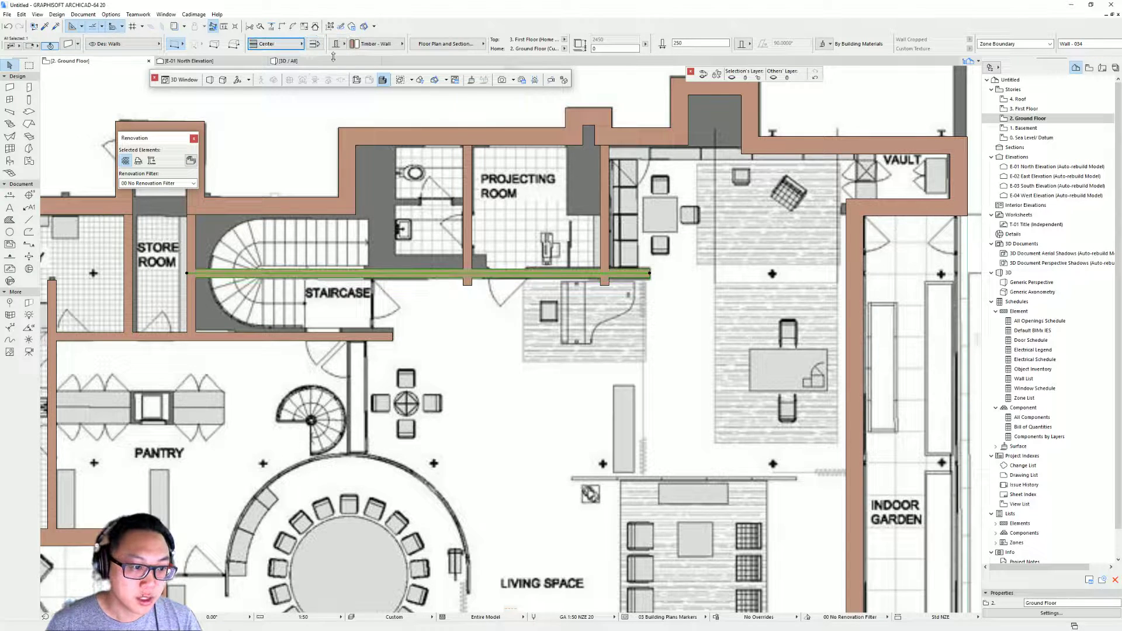
left_click(665, 276)
middle_click_drag(479, 268, 472, 263)
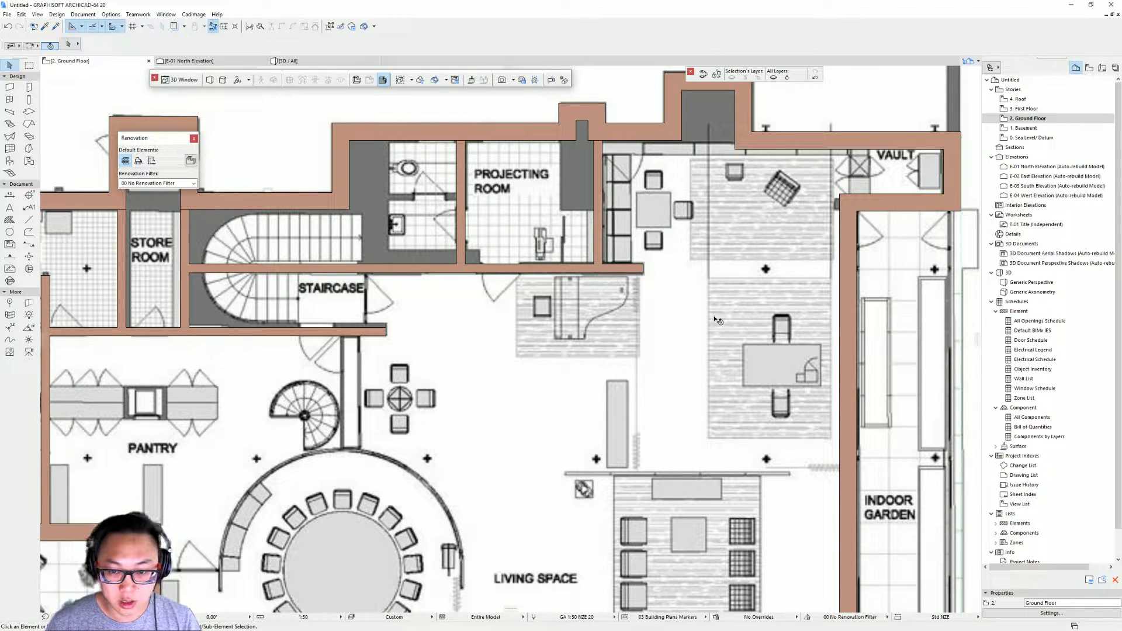
Step: Check the interior walls around the staircase and projecting room against the plan, and examine all walls in 3D
scroll(570, 297, "down", 2)
scroll(503, 246, "up", 2)
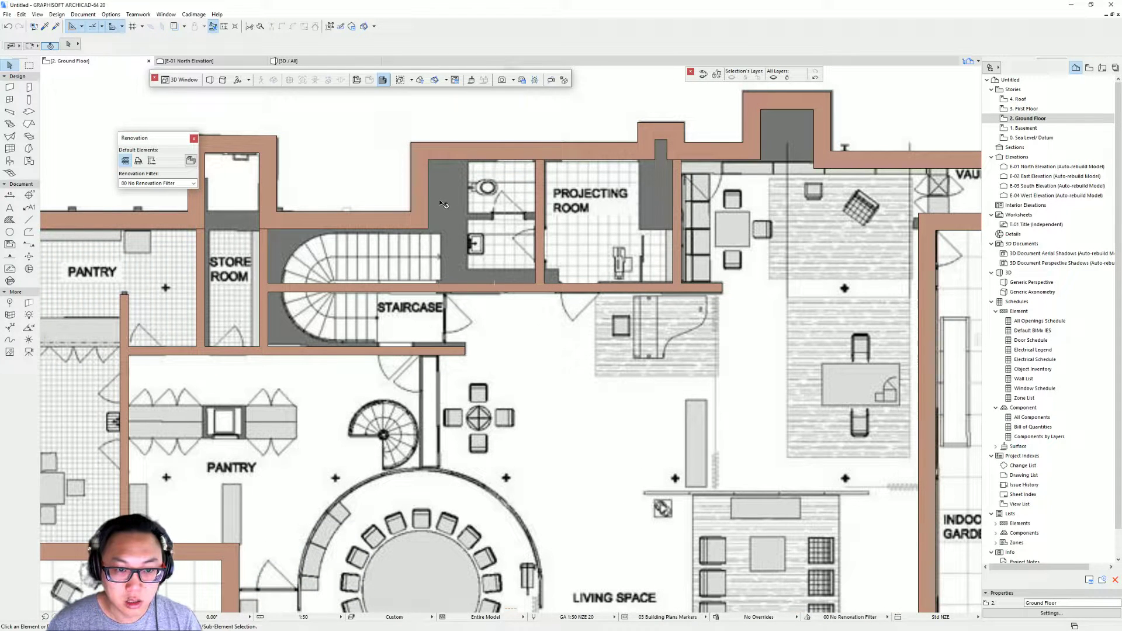
scroll(527, 232, "down", 1)
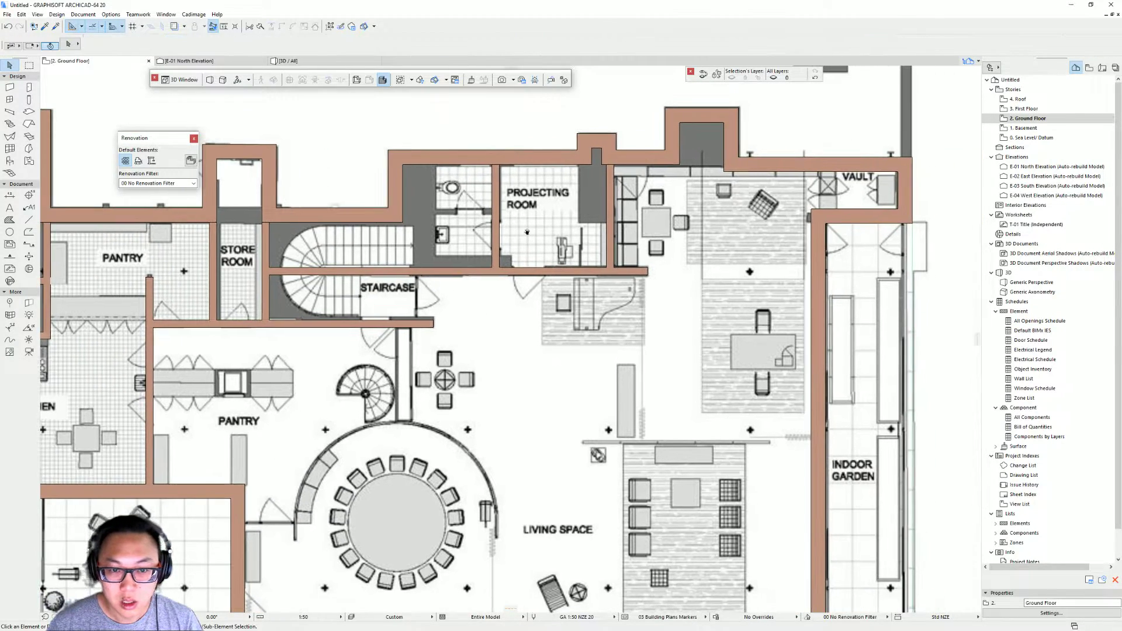
scroll(528, 232, "up", 2)
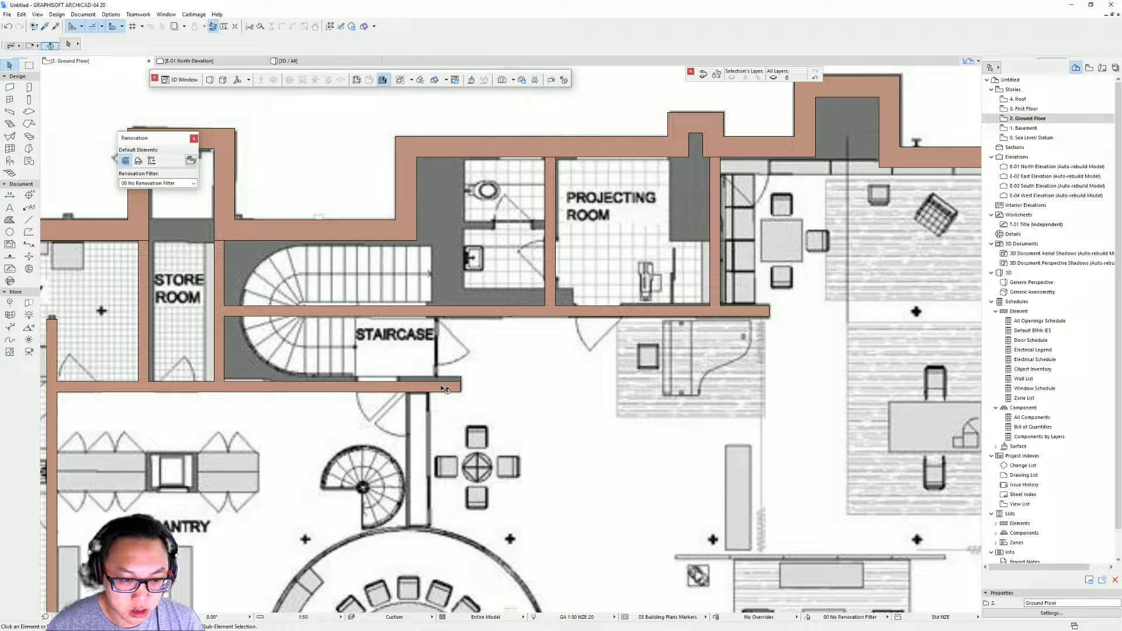
middle_click_drag(562, 337, 361, 321)
scroll(361, 322, "down", 5)
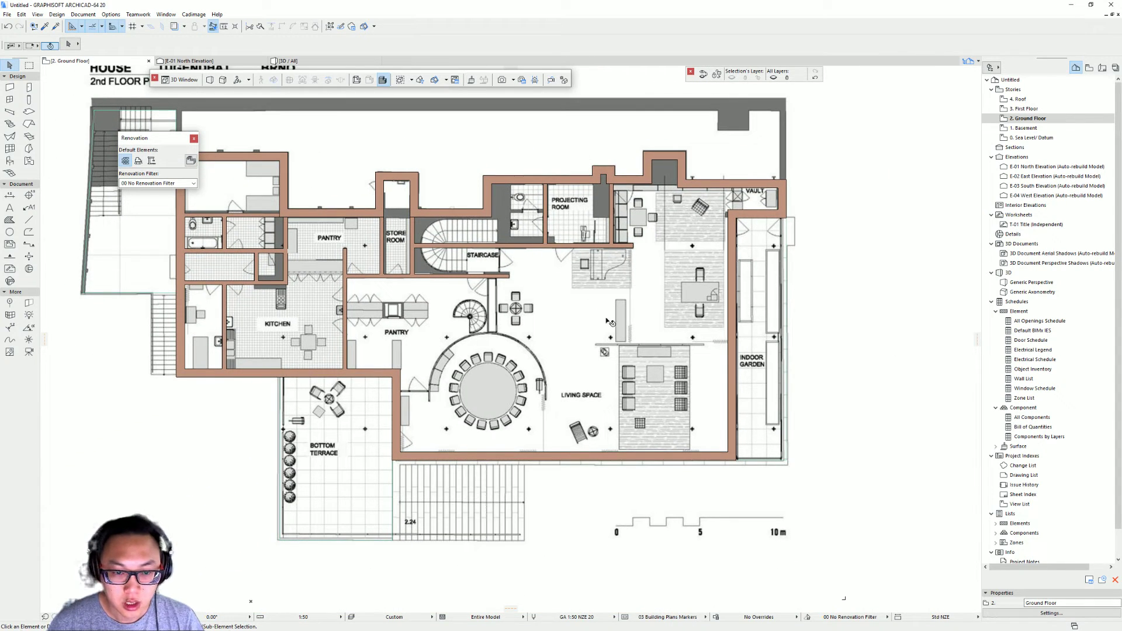
key("F3")
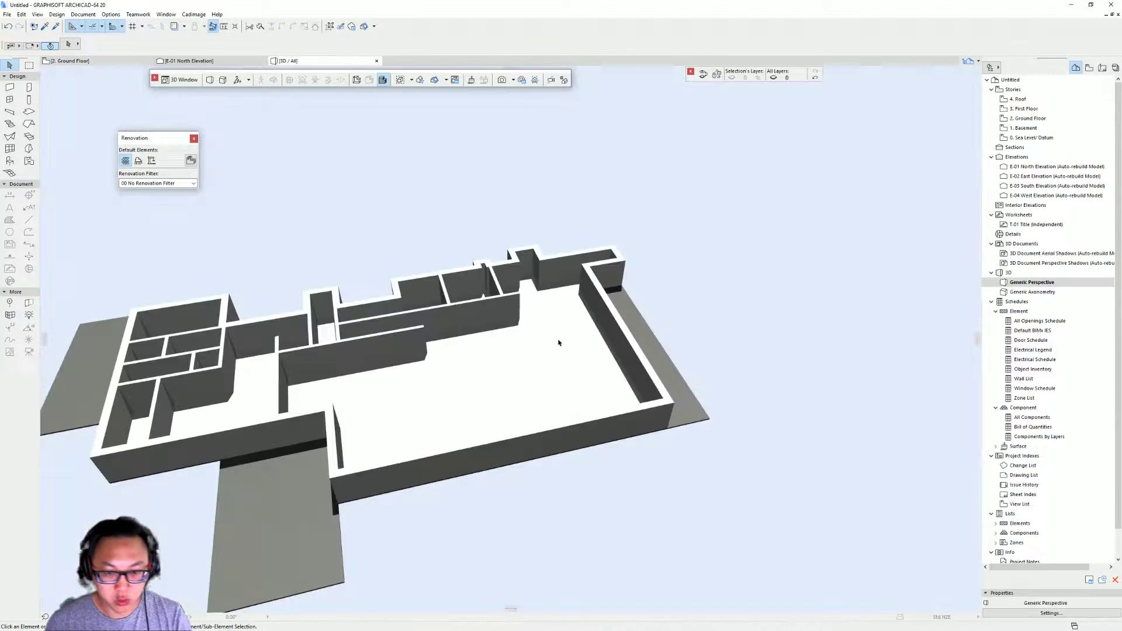
middle_click_drag(556, 344, 446, 356, "shift")
middle_click_drag(618, 324, 520, 307, "shift")
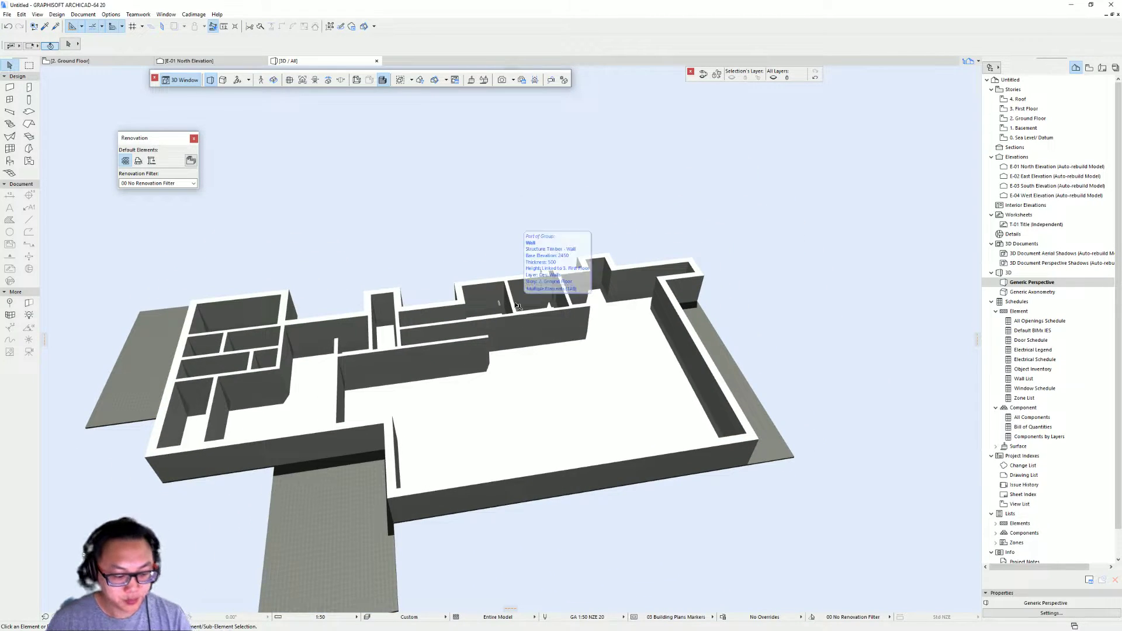
Step: Return to the Ground Floor plan and examine the curved dining wall and living space
key("F2")
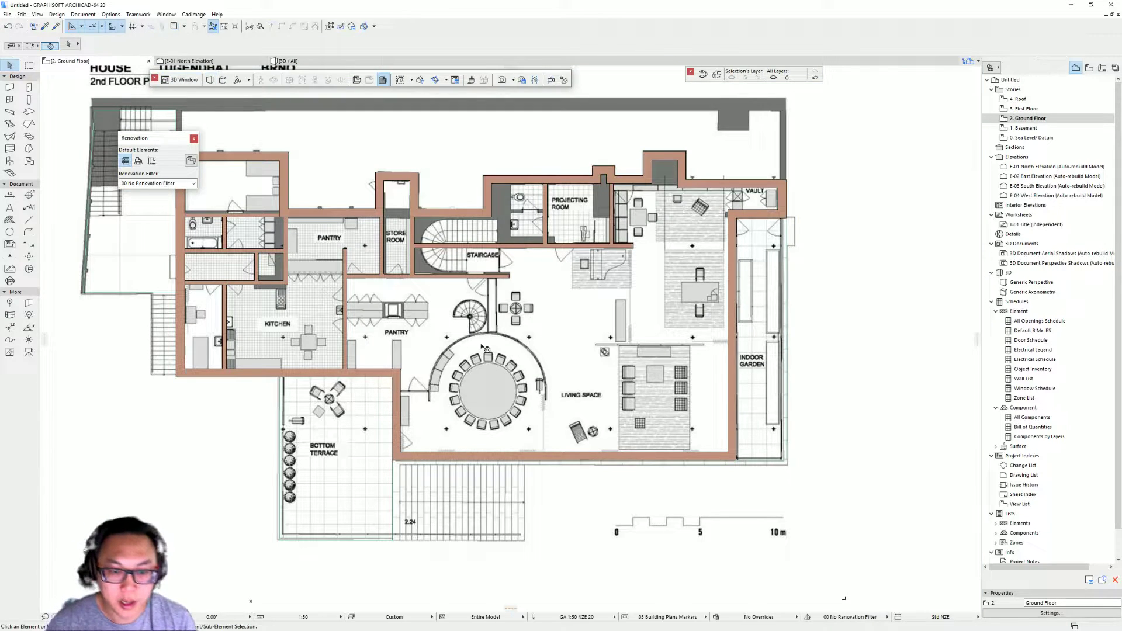
scroll(771, 570, "up", 1)
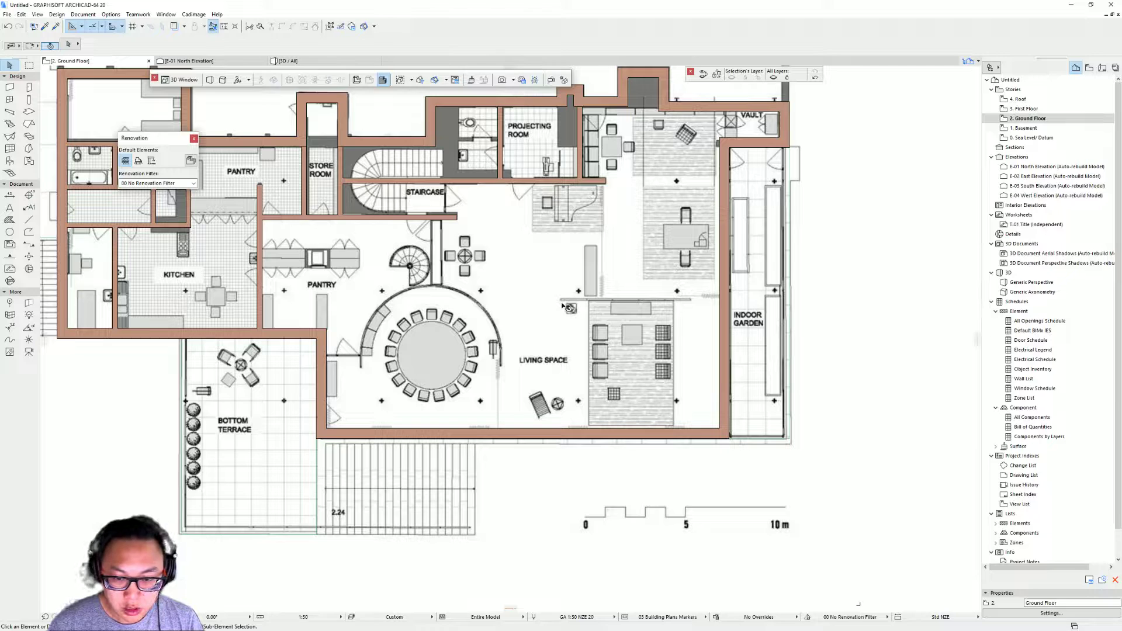
scroll(588, 307, "up", 3)
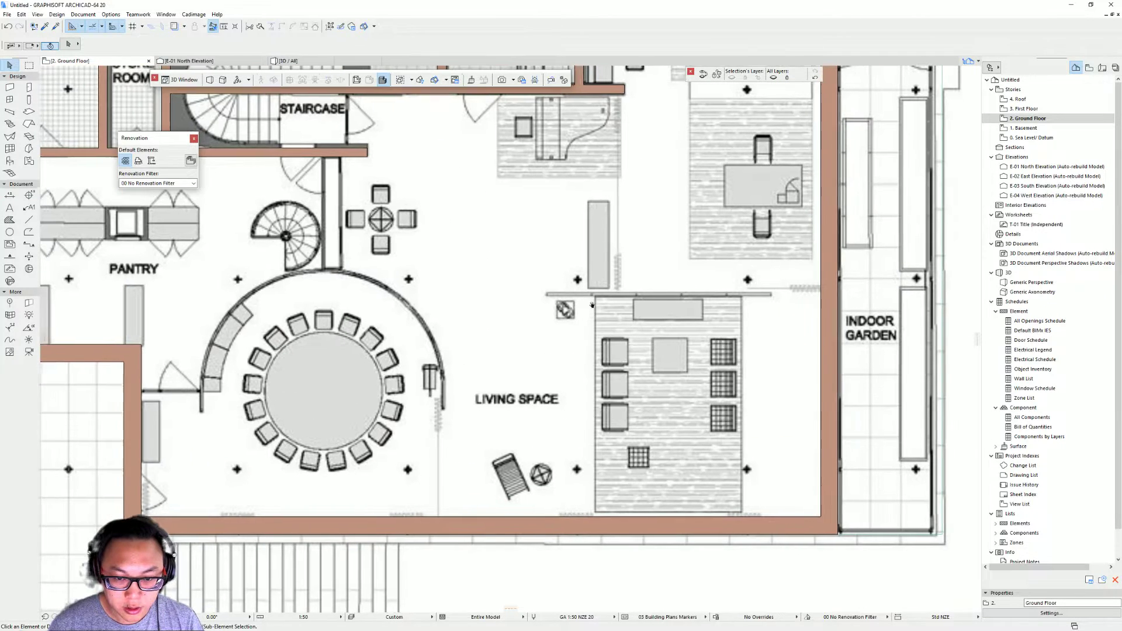
middle_click_drag(373, 333, 466, 327)
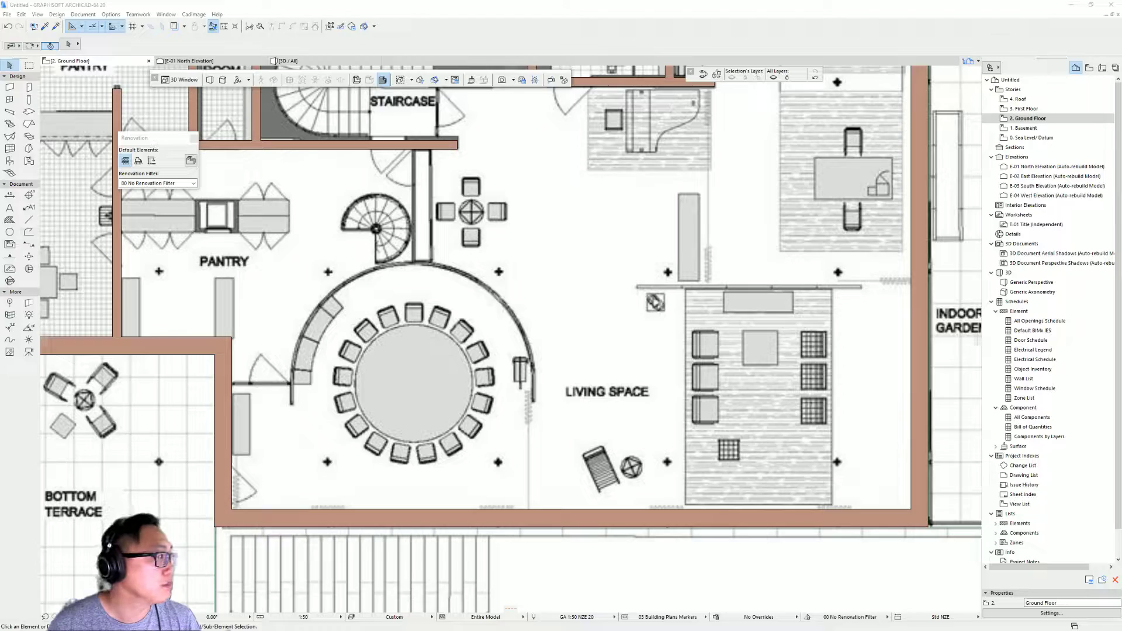
Step: Switch to the web browser and examine the dining area's curved wall and adjoining living space in the Villa Tugendhat virtual tour
key("alt+Tab")
left_click(369, 7)
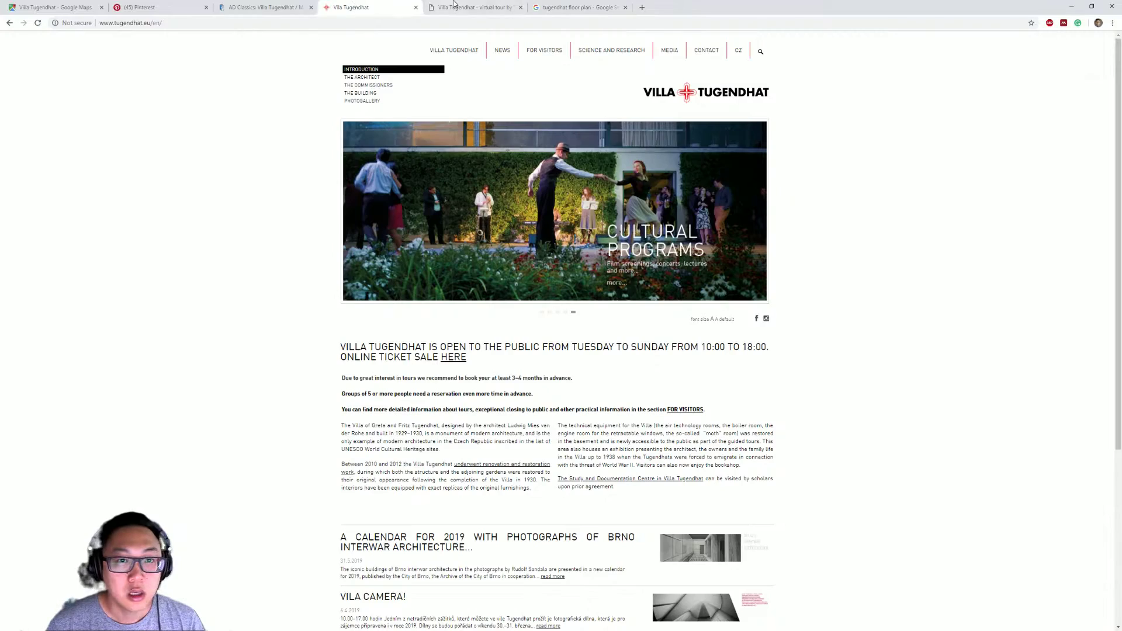
left_click(470, 7)
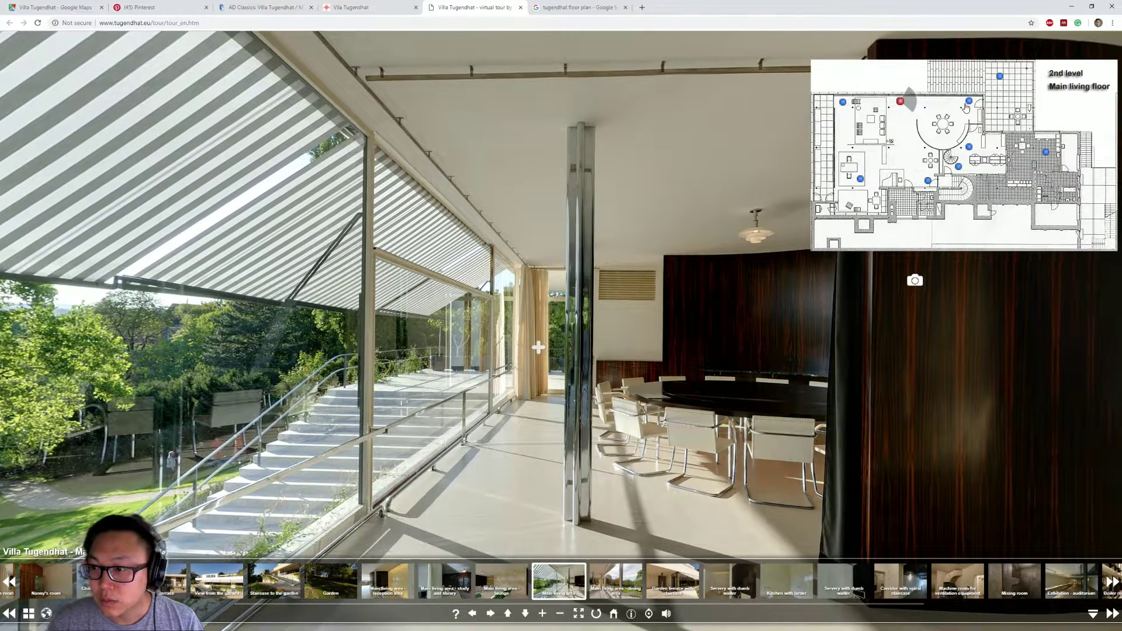
left_click(969, 102)
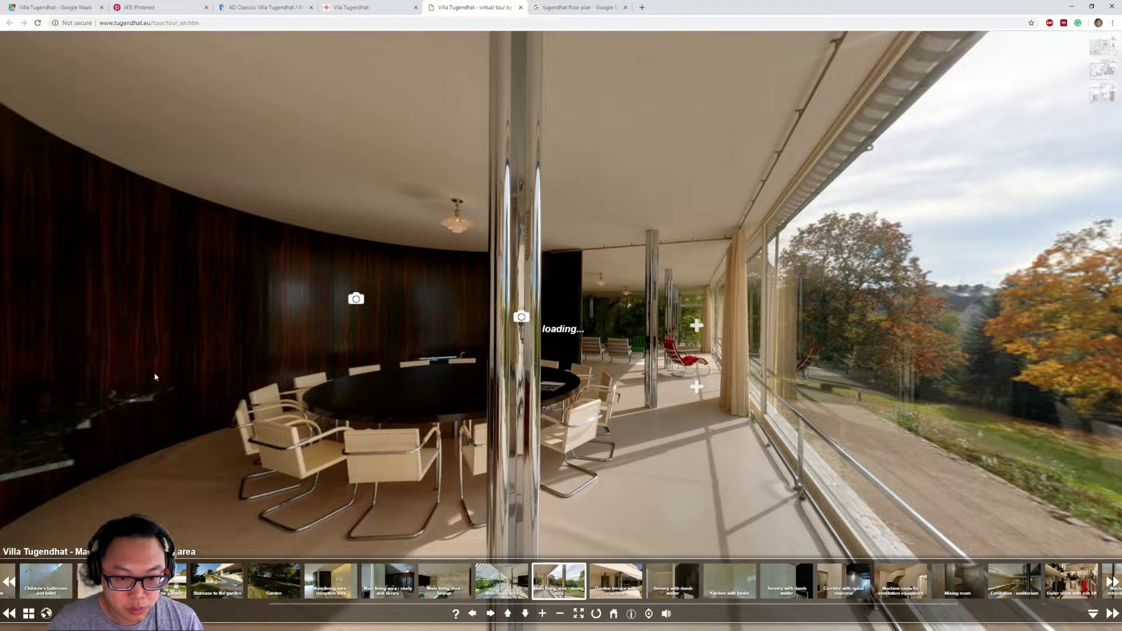
left_click(698, 327)
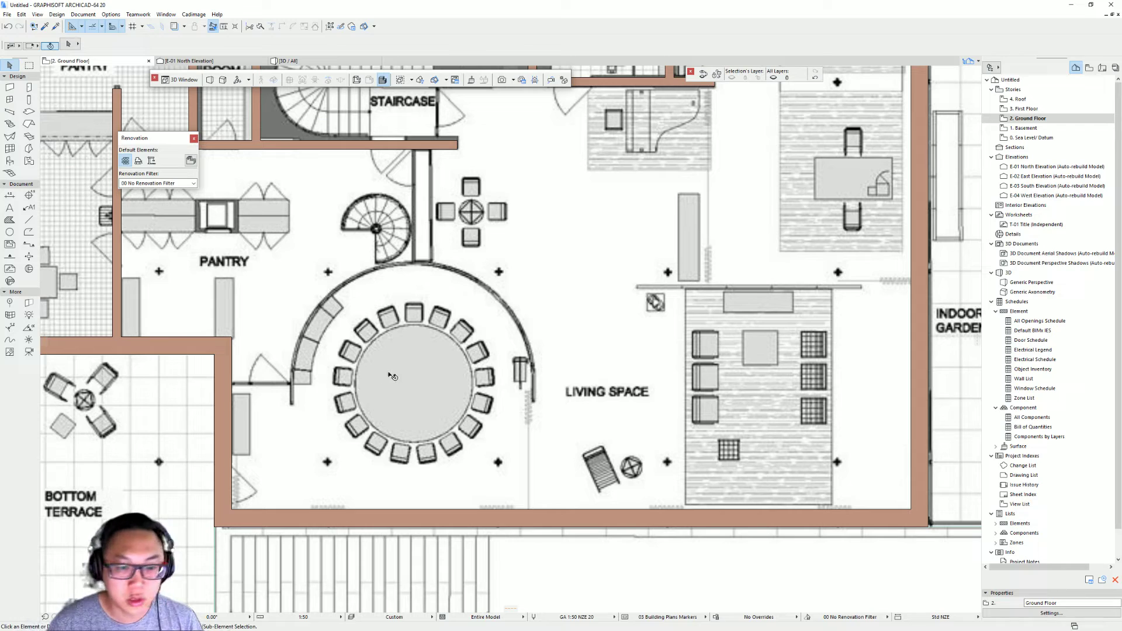
Step: Return to ArchiCAD and set the Wall tool's thickness to 150 for the walls around the dining area
scroll(391, 376, "down", 3)
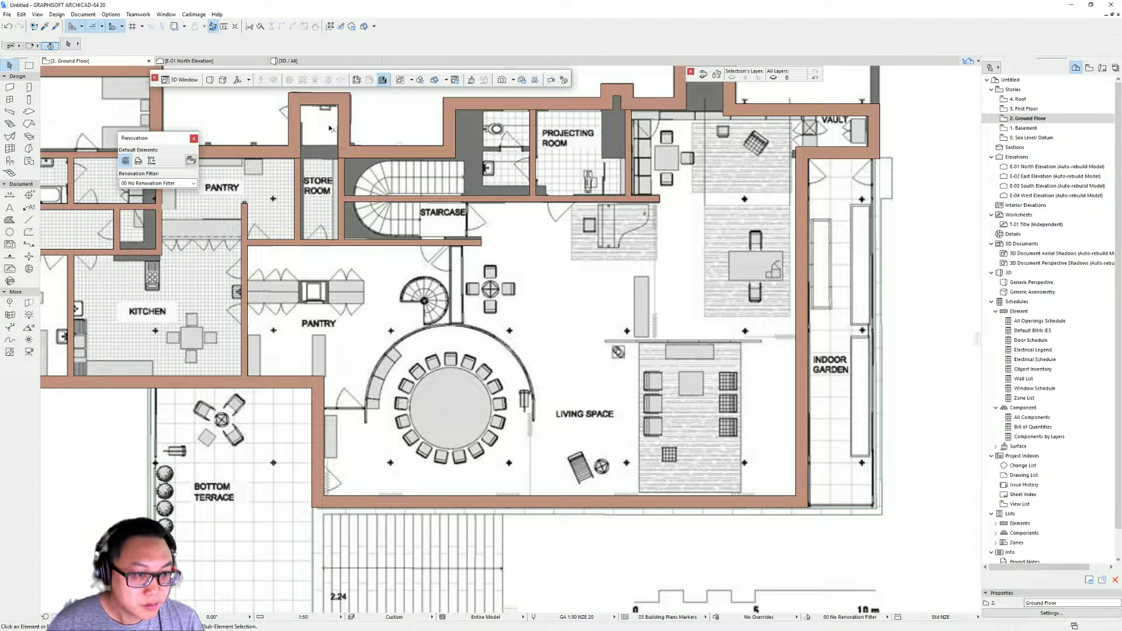
left_click(9, 87)
scroll(351, 371, "up", 3)
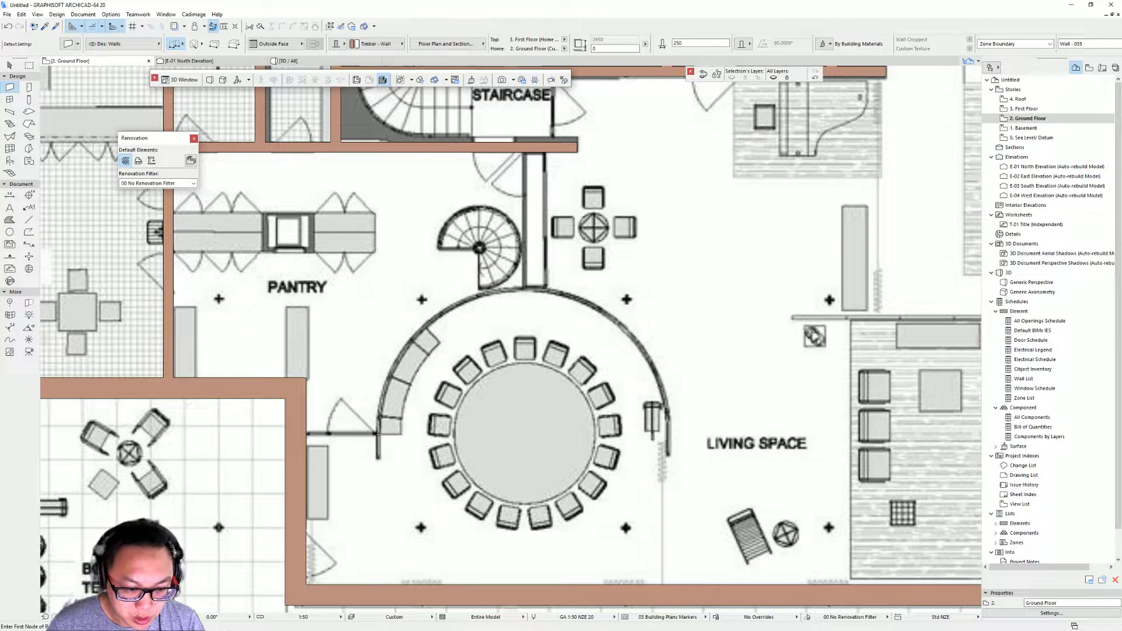
left_click(699, 43)
type("150")
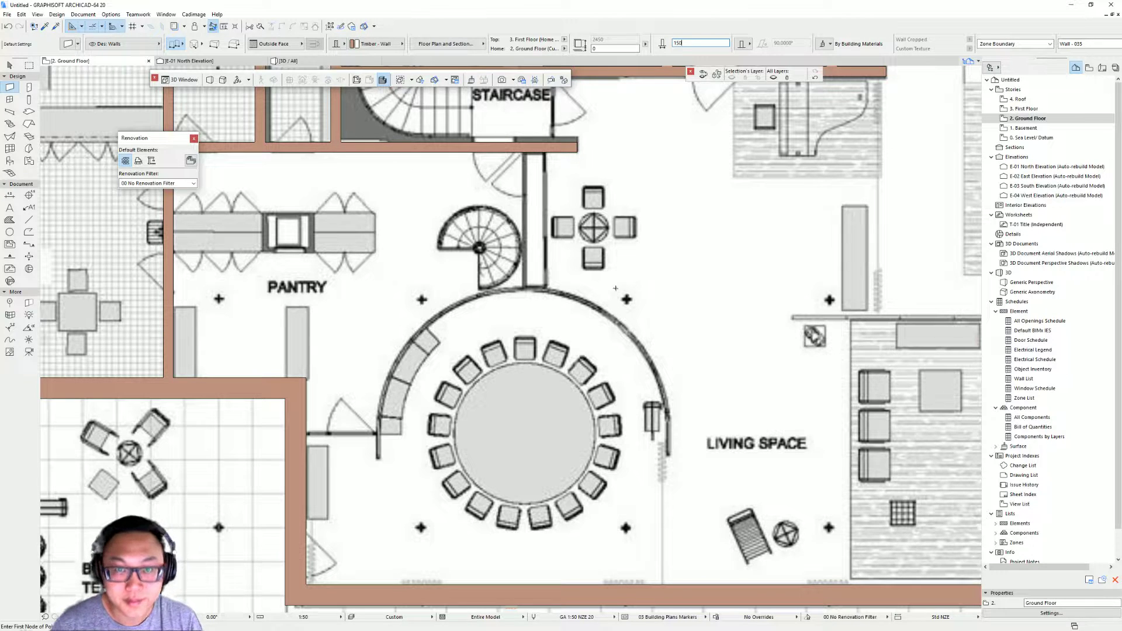
Step: Draw a straight 150 mm timber wall about 7 m long across the round dining table, joining the curved partition's two ends
middle_click_drag(448, 443, 381, 416)
left_click(309, 406)
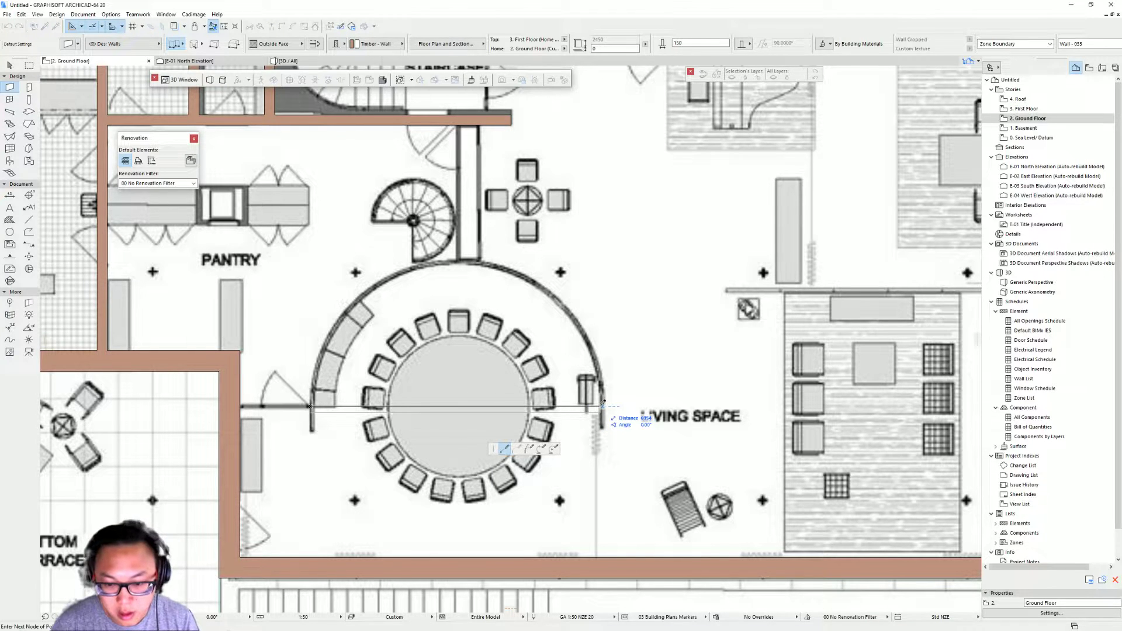
type("6900")
key("Return")
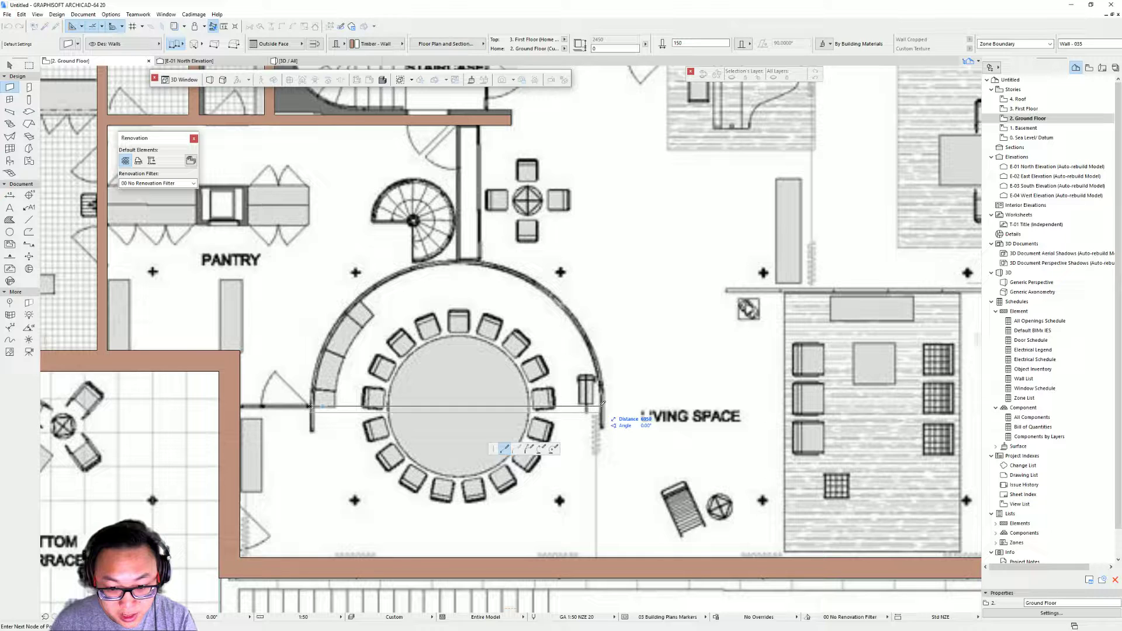
type("7000")
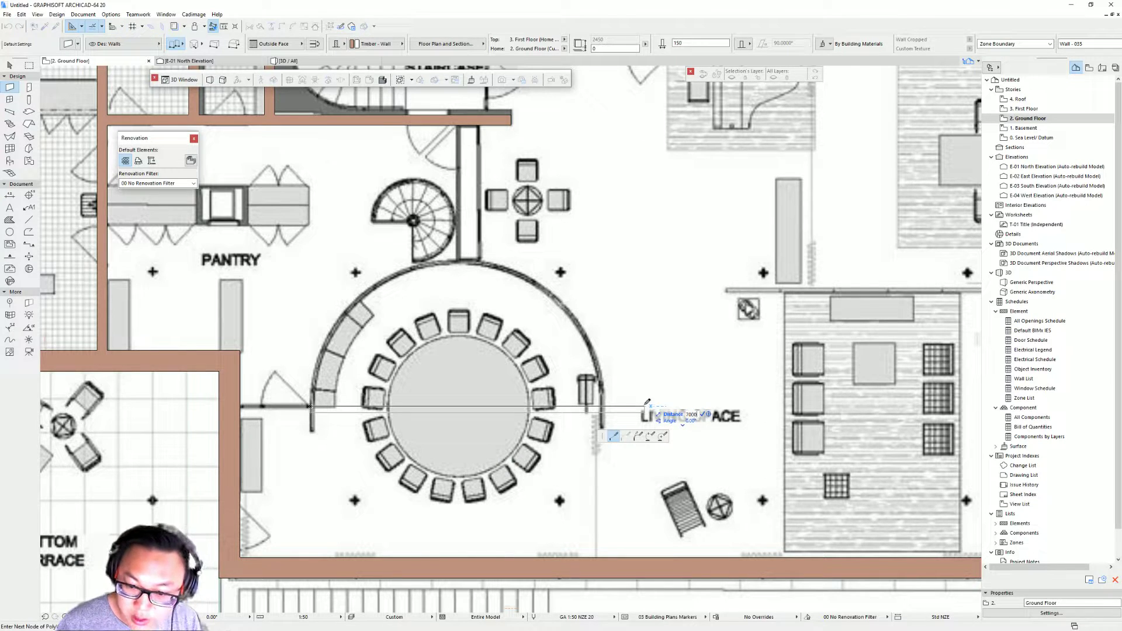
key("Return")
key("BackSpace")
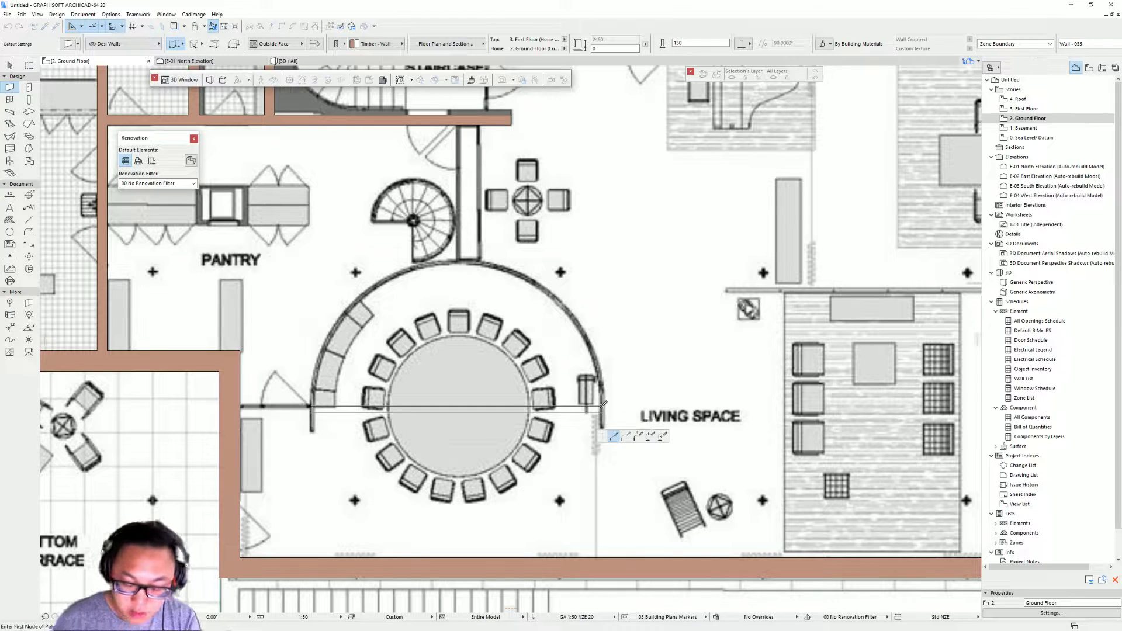
type("7200")
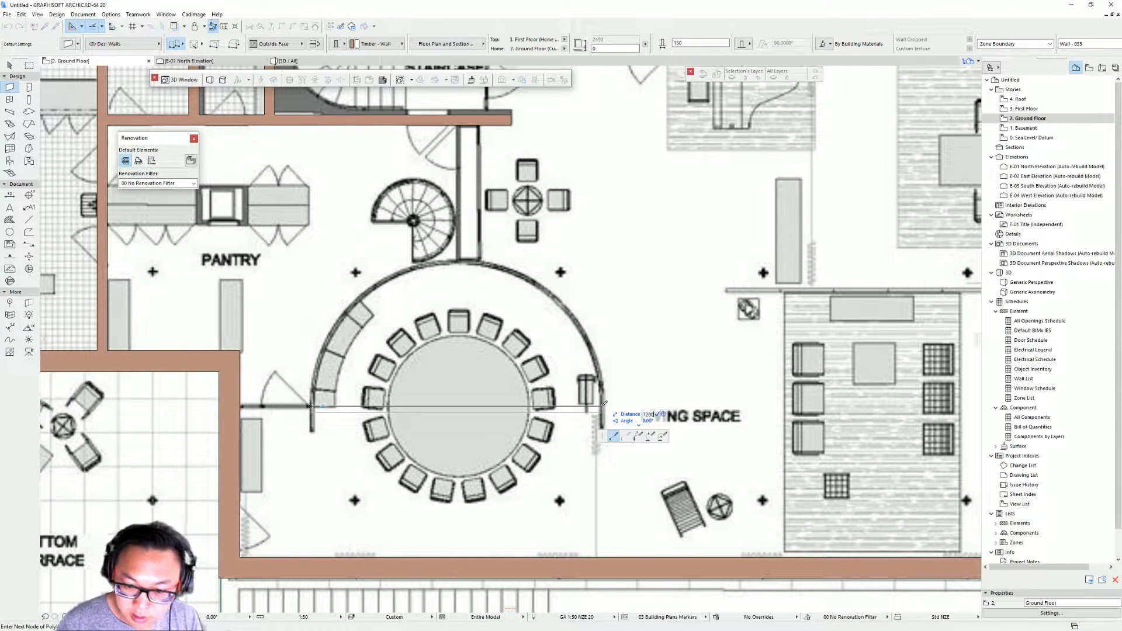
key("Return")
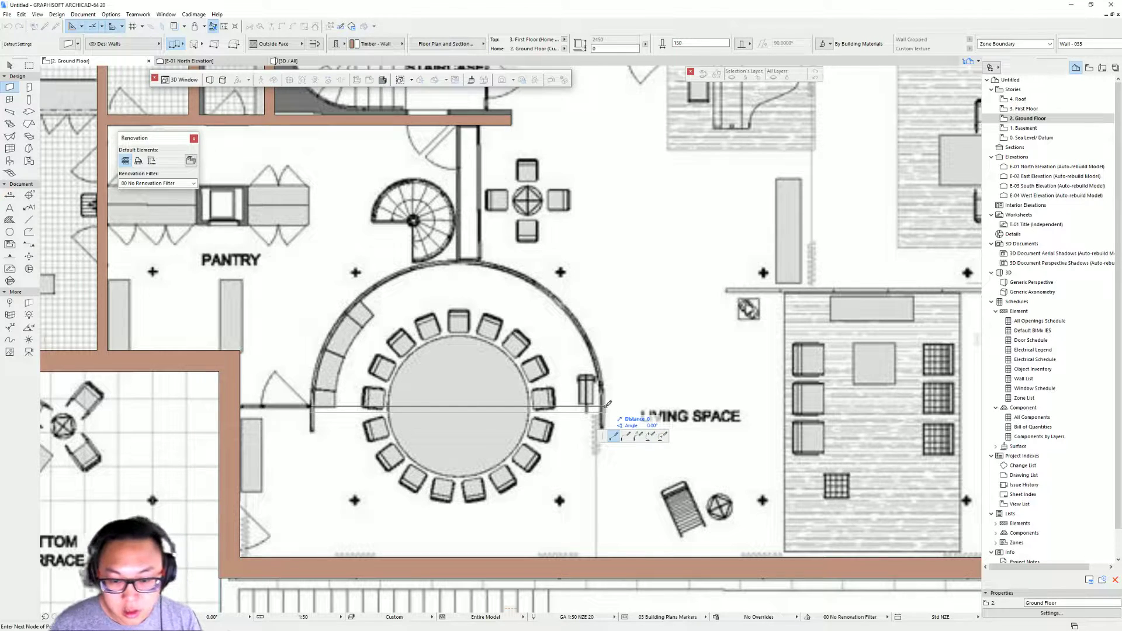
double_click(607, 405)
key("Escape")
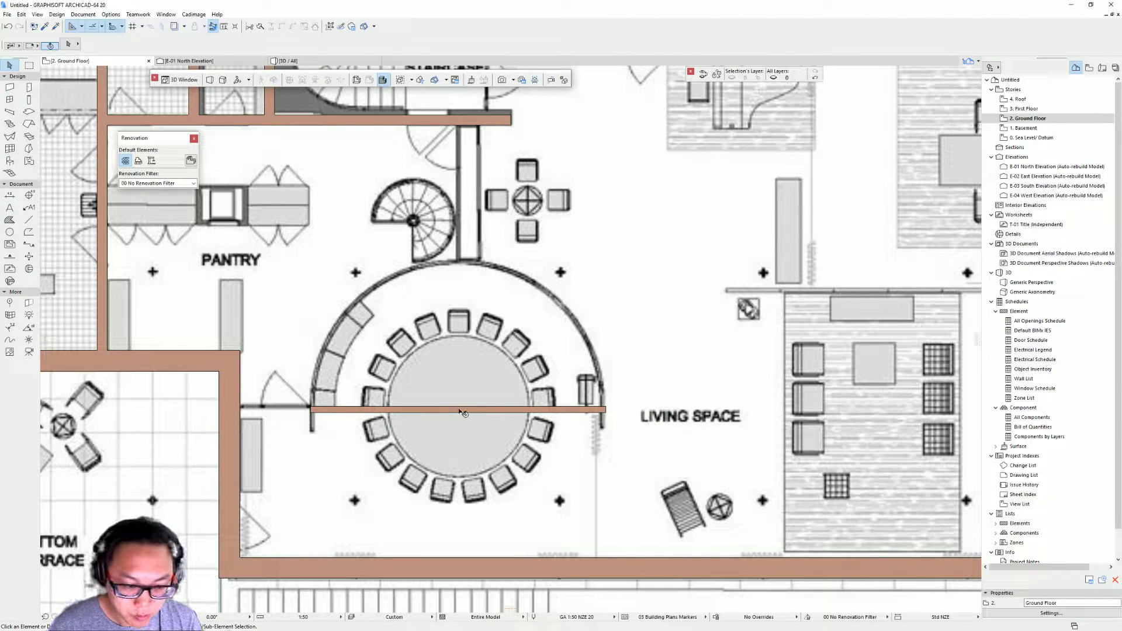
Step: Bend the straight wall upward into a semicircular arc following the dining area's curved partition, and check it in 3D
left_click(465, 411)
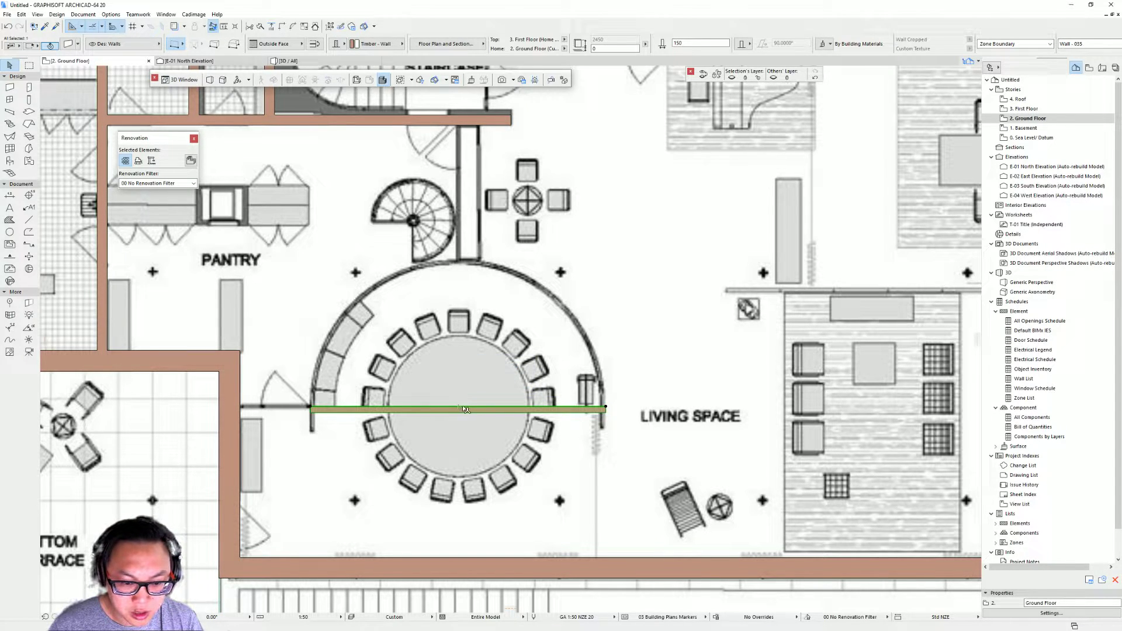
left_click(464, 409)
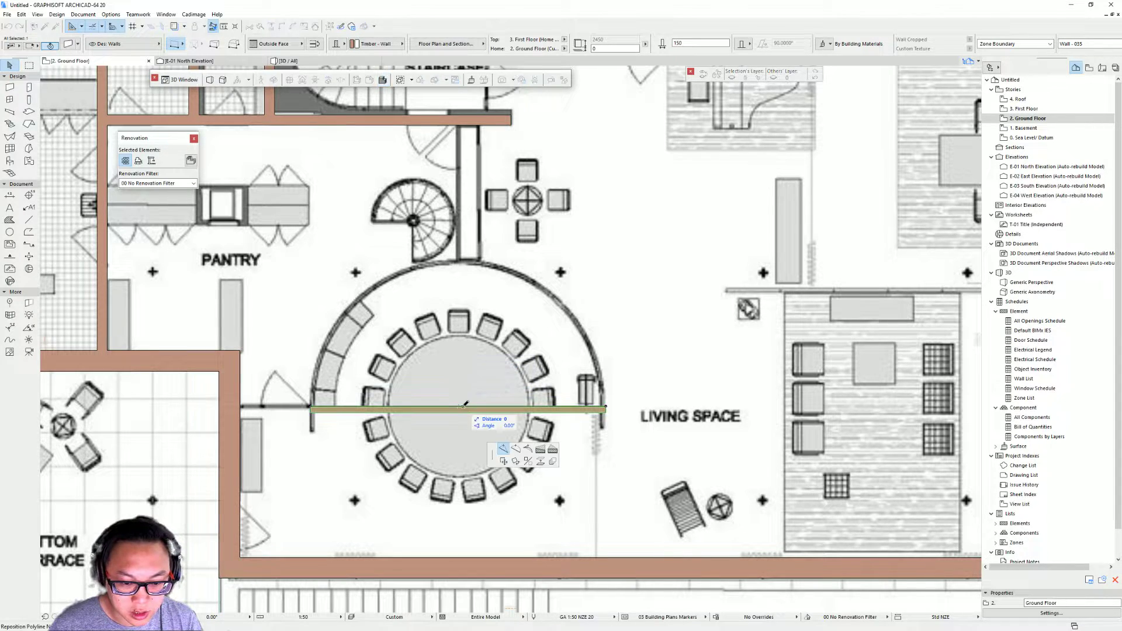
left_click(515, 449)
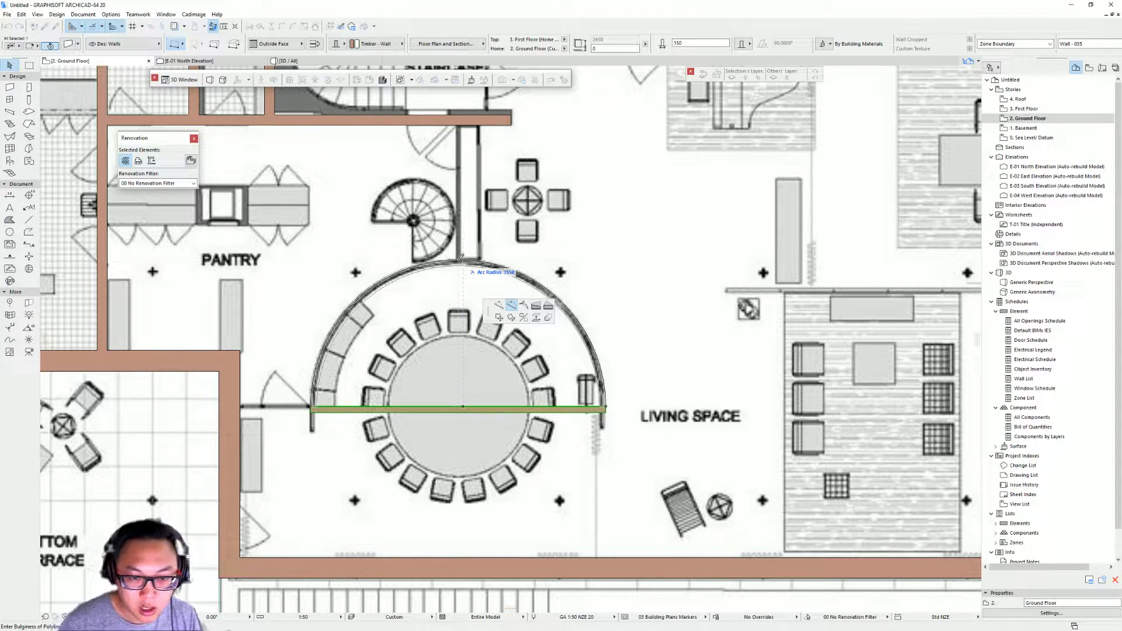
type("3")
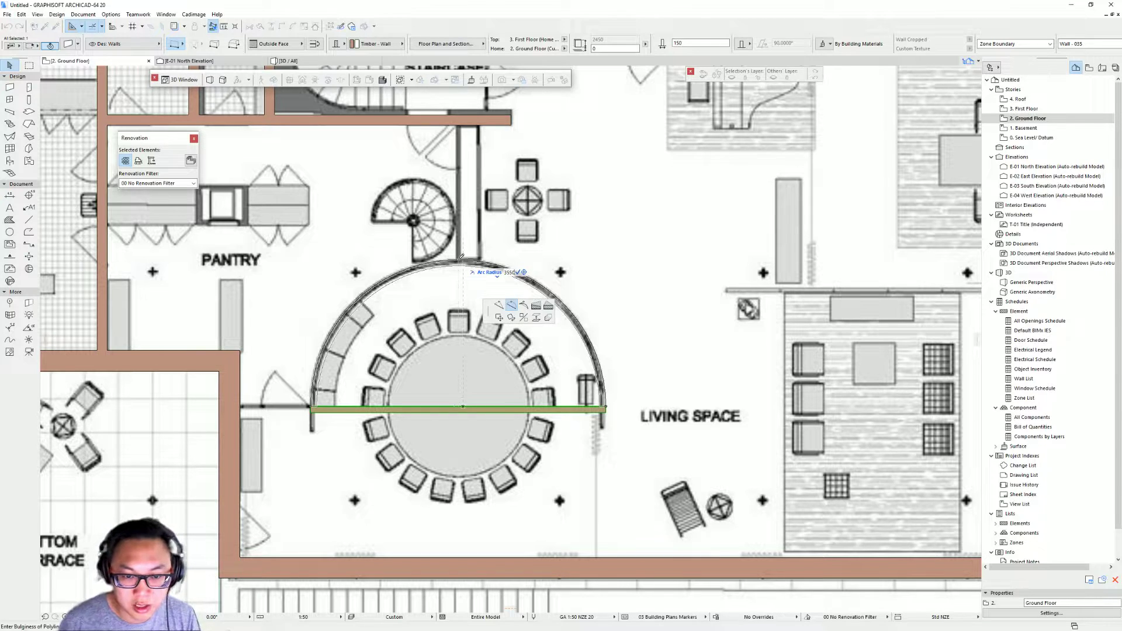
left_click(461, 256)
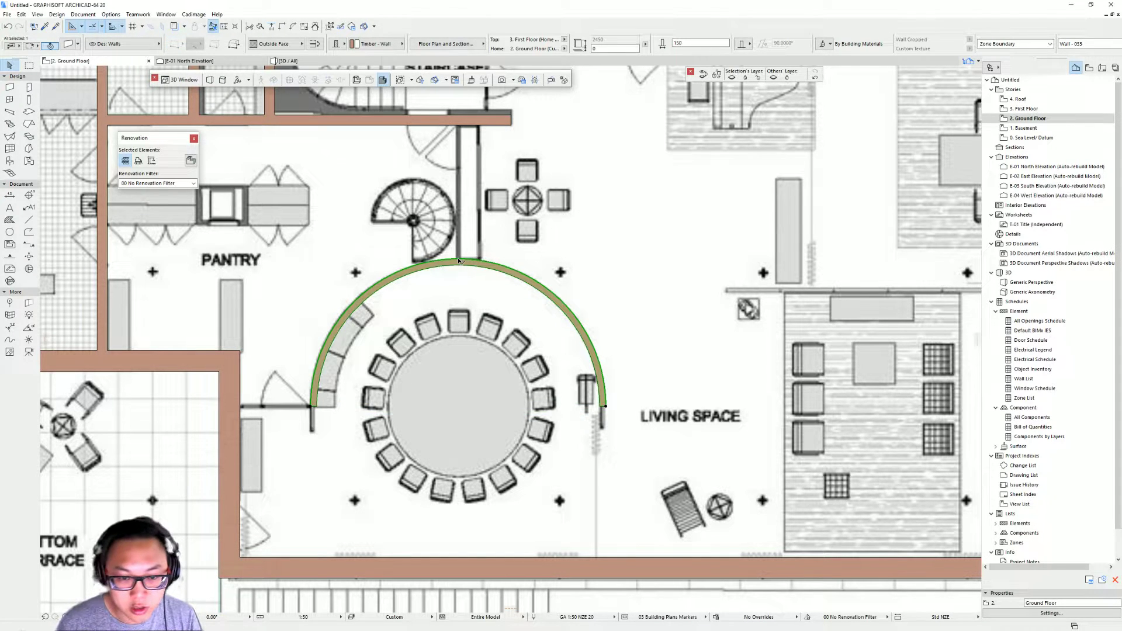
key("Escape")
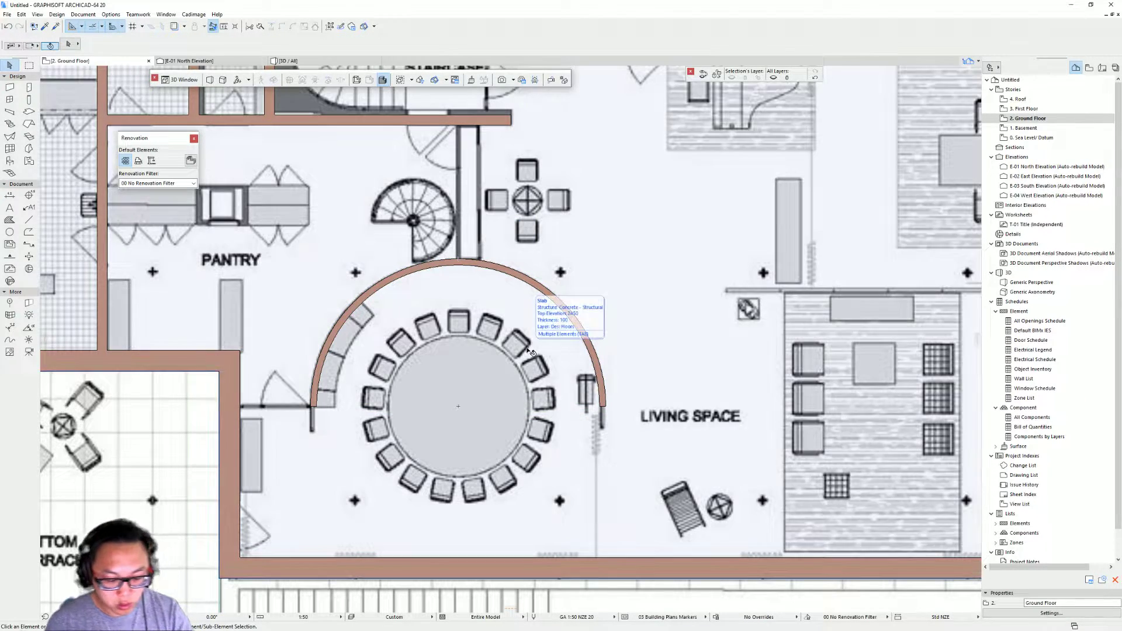
key("F3")
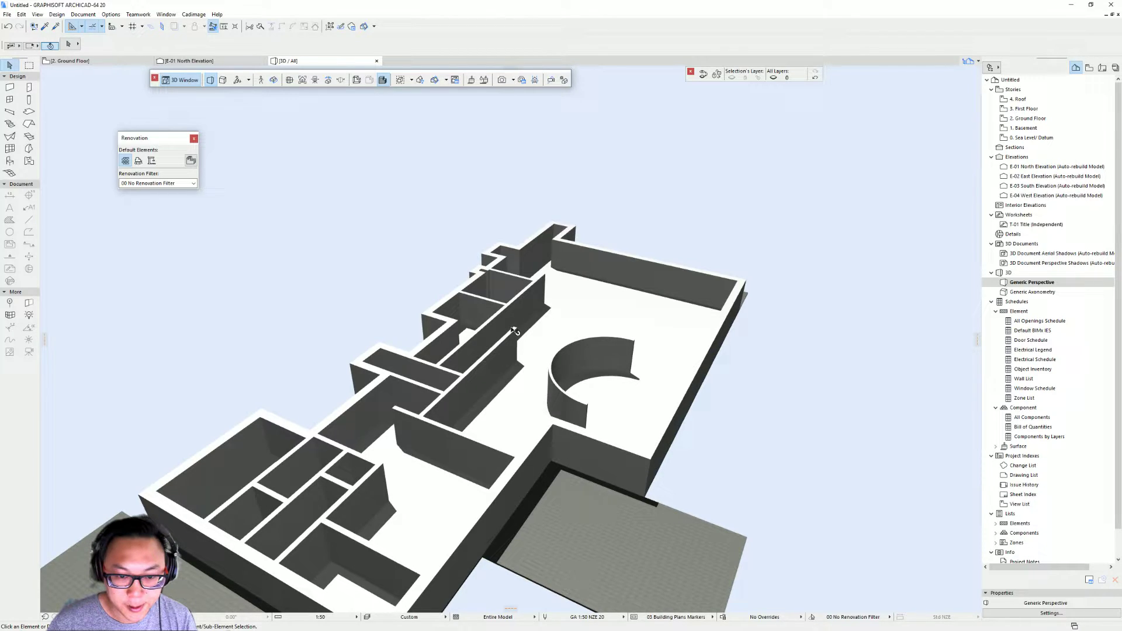
key("F2")
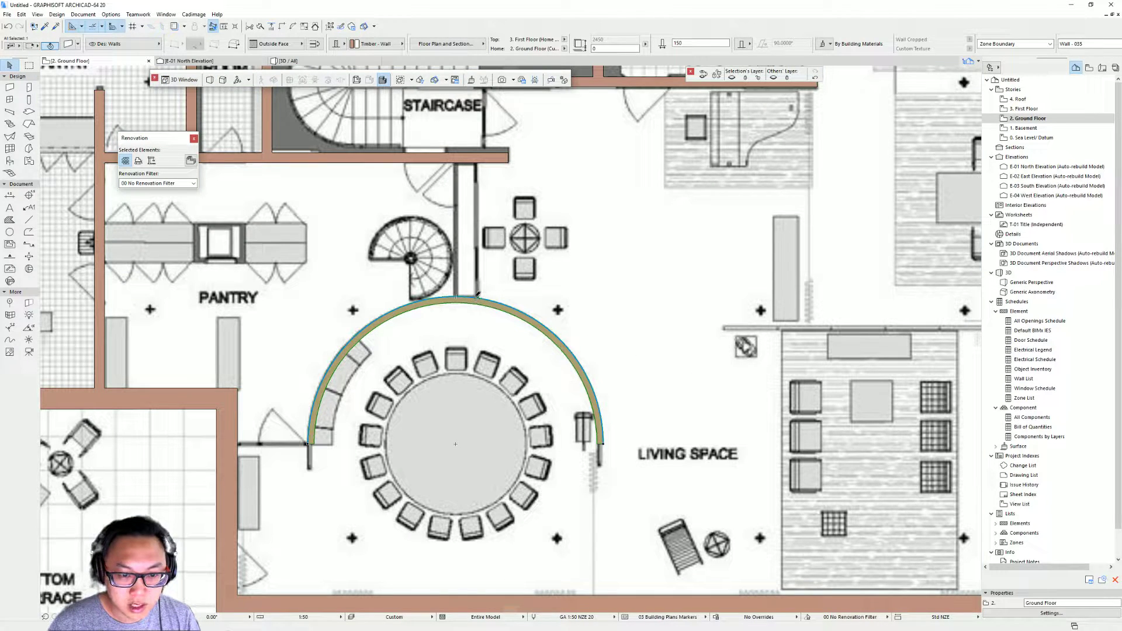
left_click(477, 297)
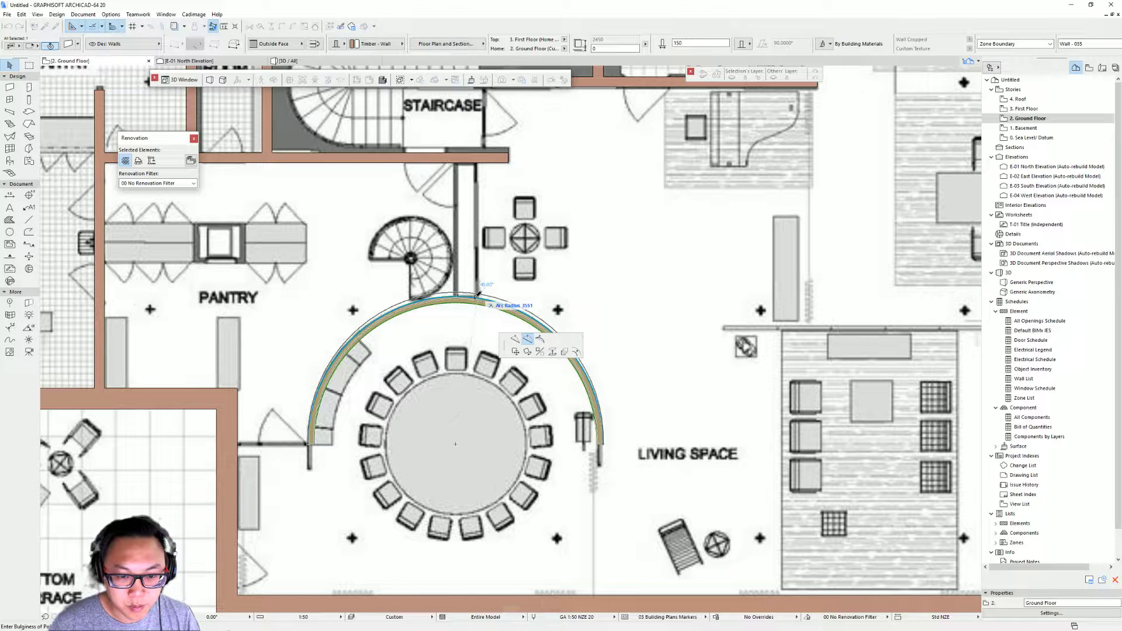
key("Escape")
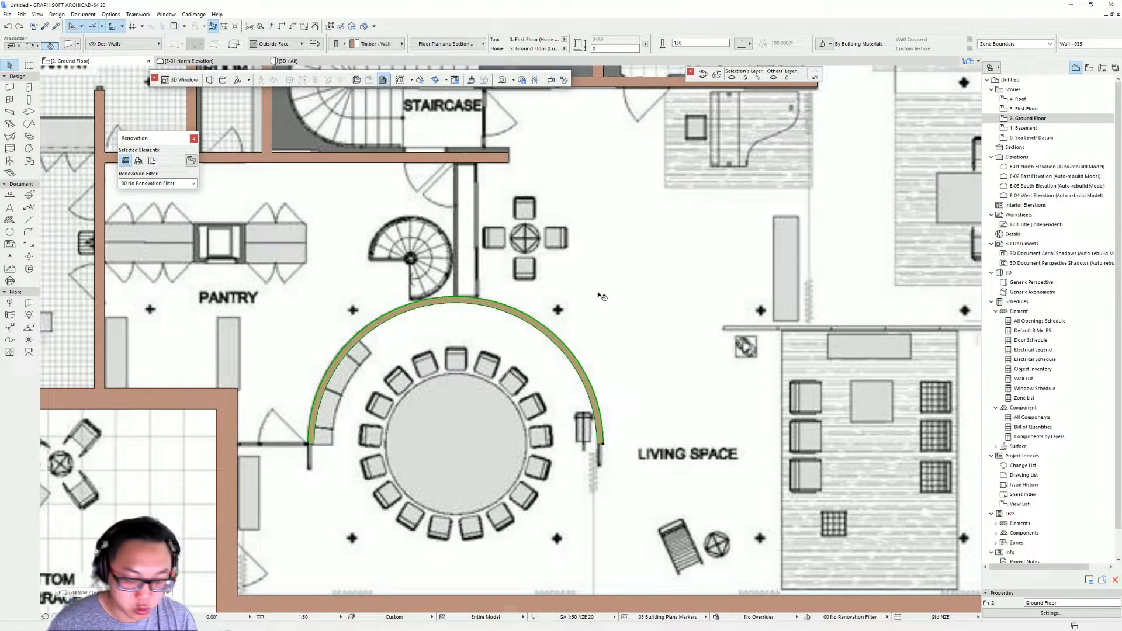
key("Escape")
Step: Draw a straight horizontal wall about 6470 mm long along the partition line above the living space's seating area
middle_click_drag(529, 336, 524, 309)
middle_click_drag(563, 196, 592, 331)
middle_click_drag(649, 298, 347, 300)
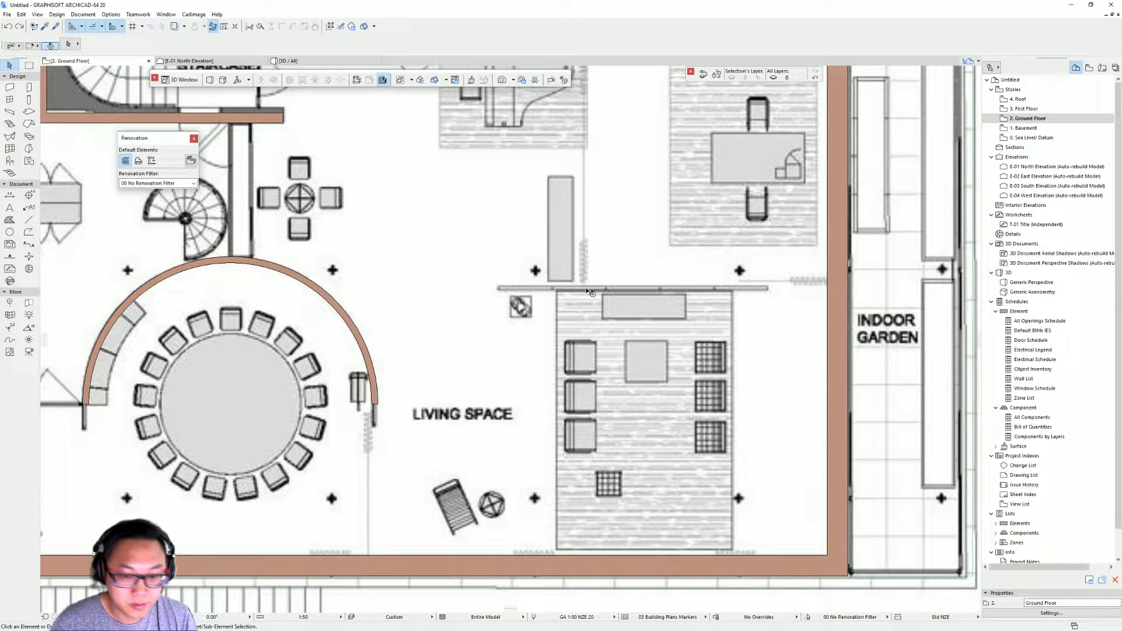
key("w")
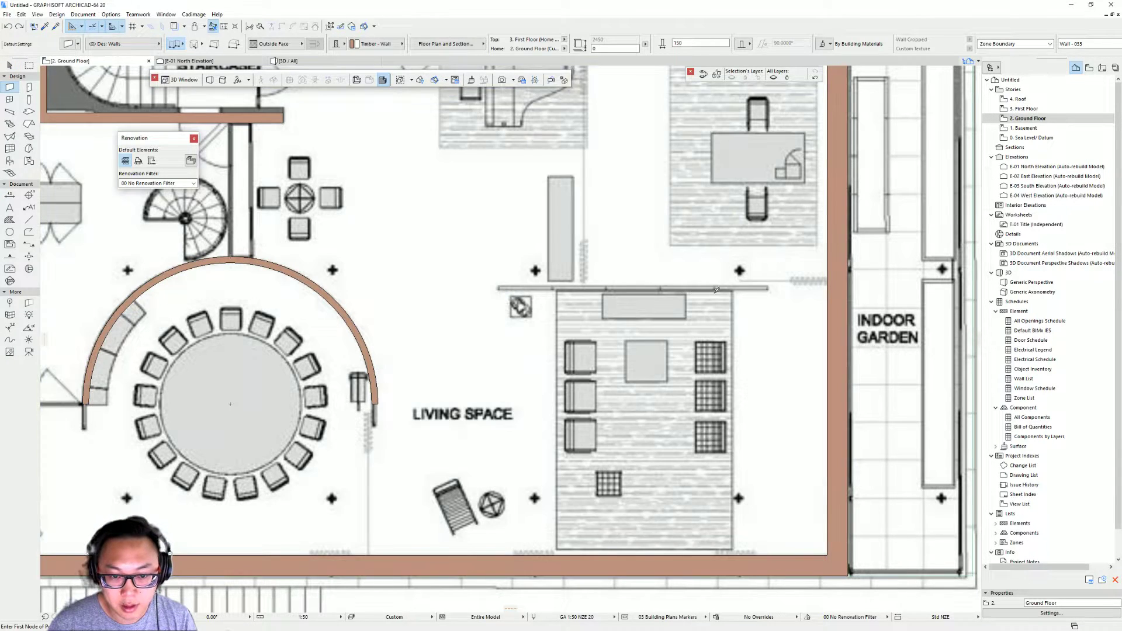
left_click(498, 288)
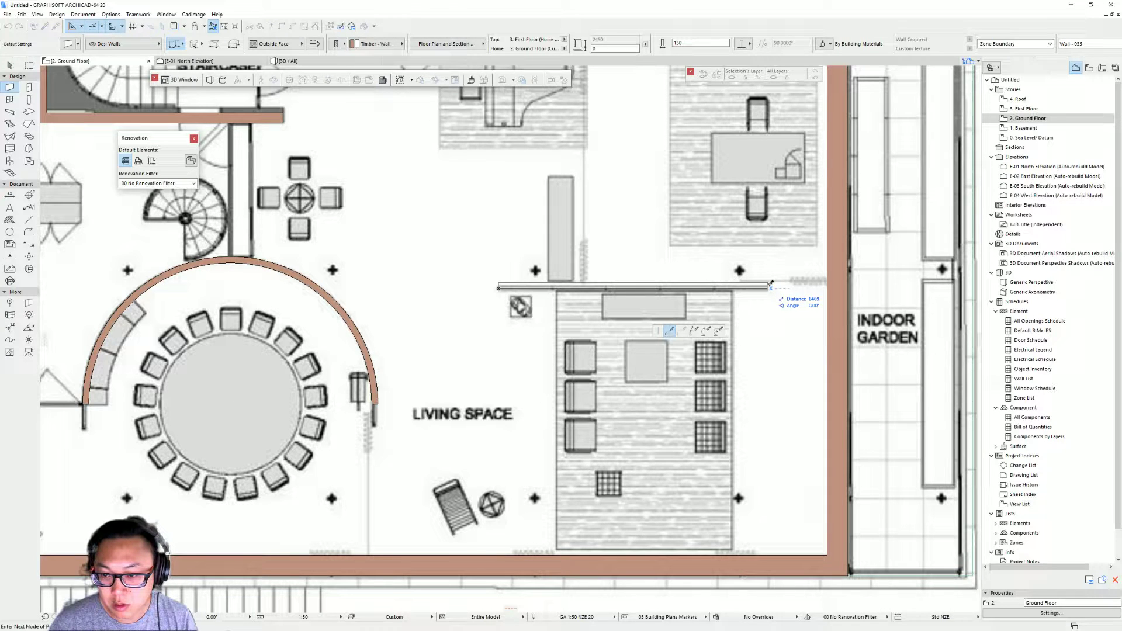
left_click(771, 285)
scroll(771, 285, "down", 5)
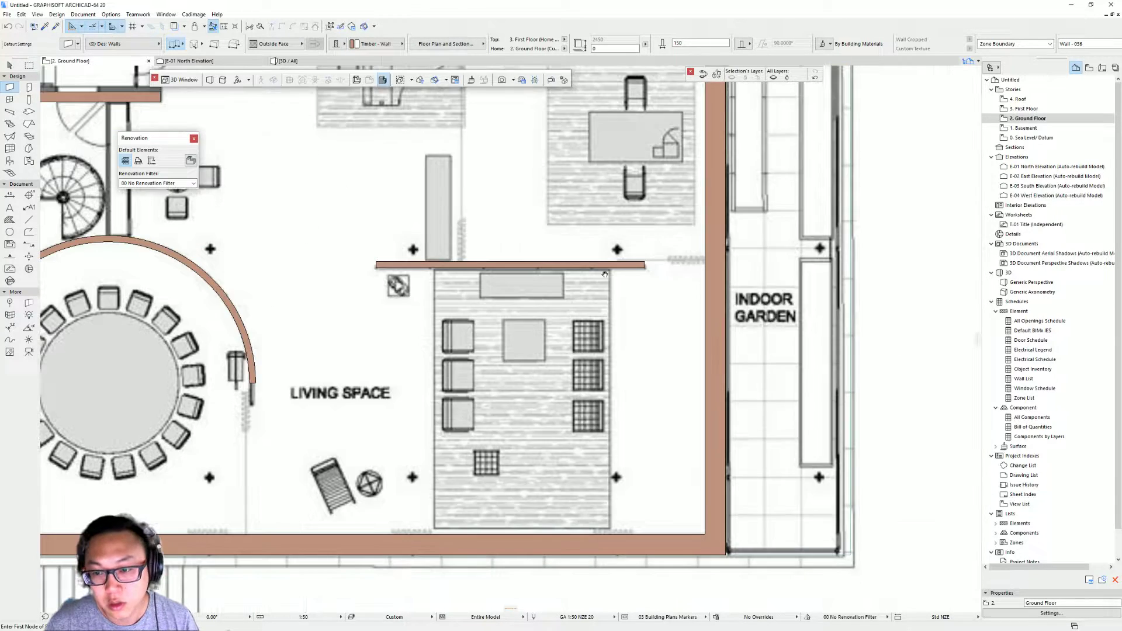
scroll(648, 295, "up", 4)
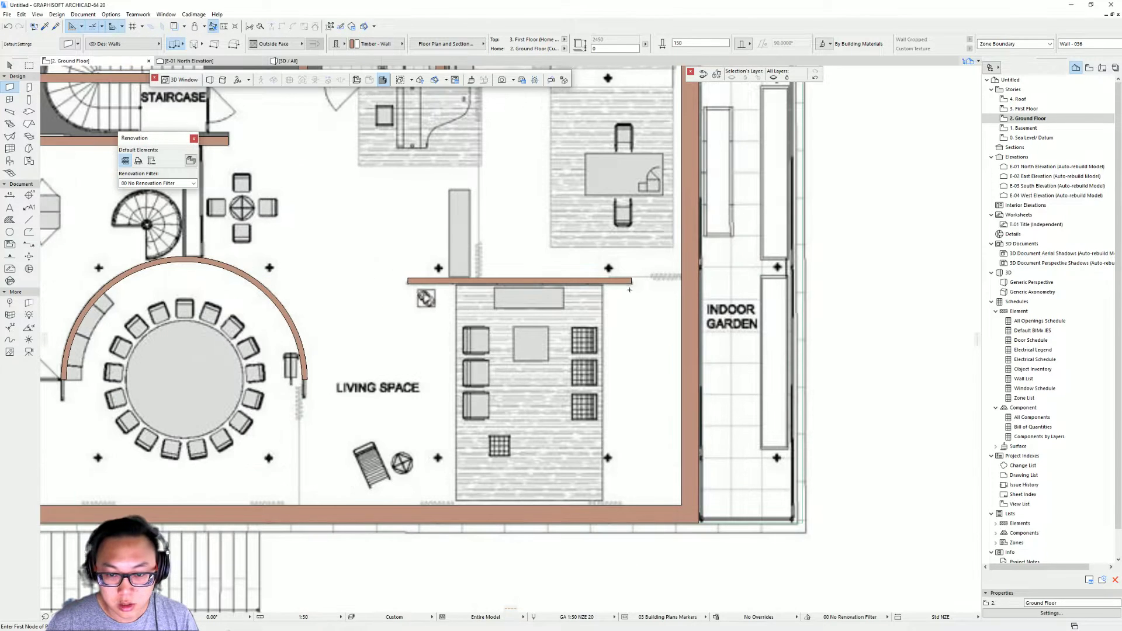
key("Escape")
left_click(631, 282)
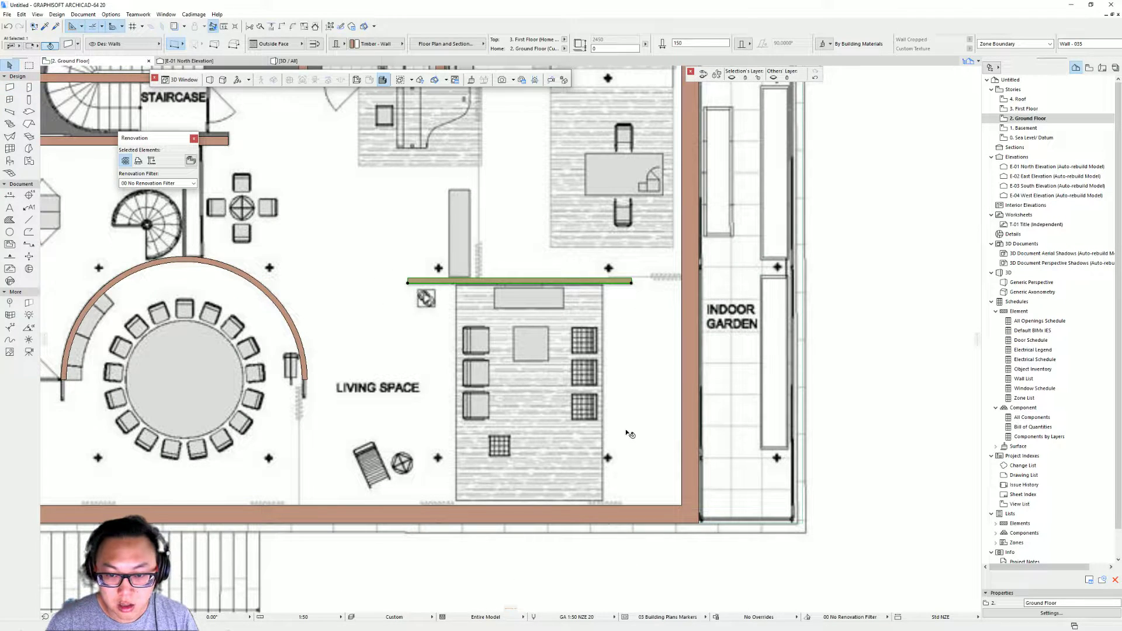
key("ctrl+d")
left_click(631, 282)
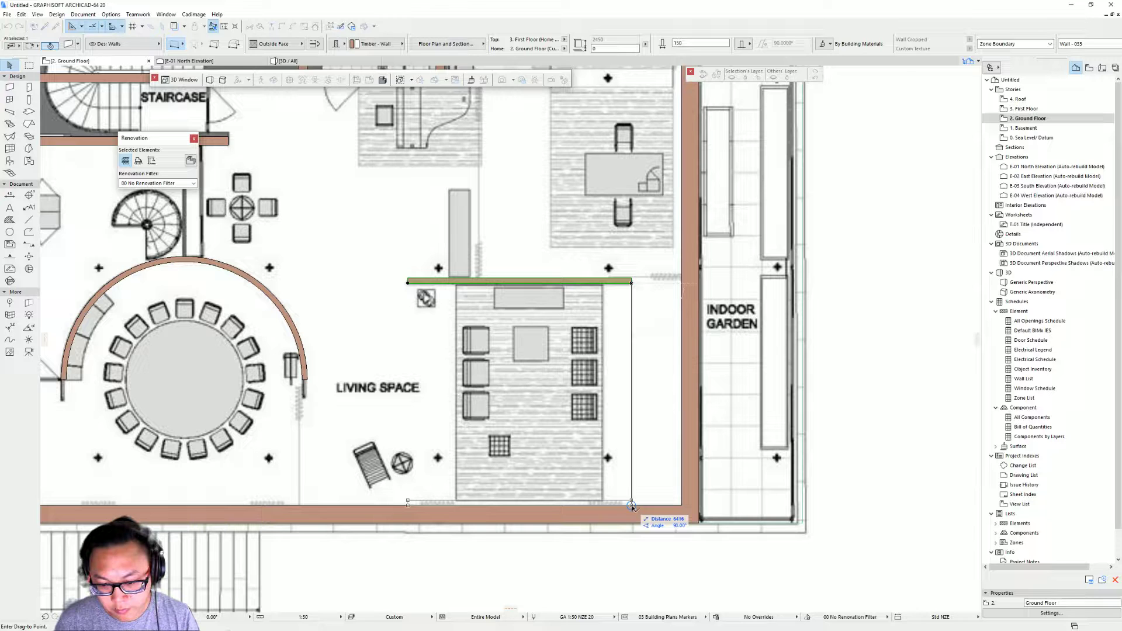
key("BackSpace")
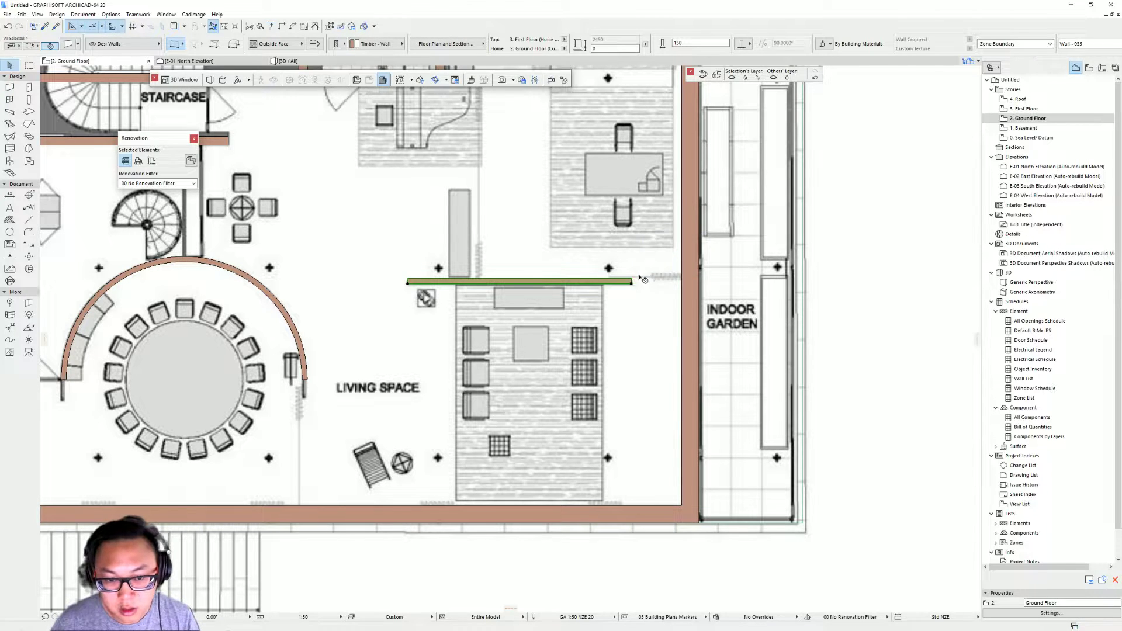
left_click(632, 284)
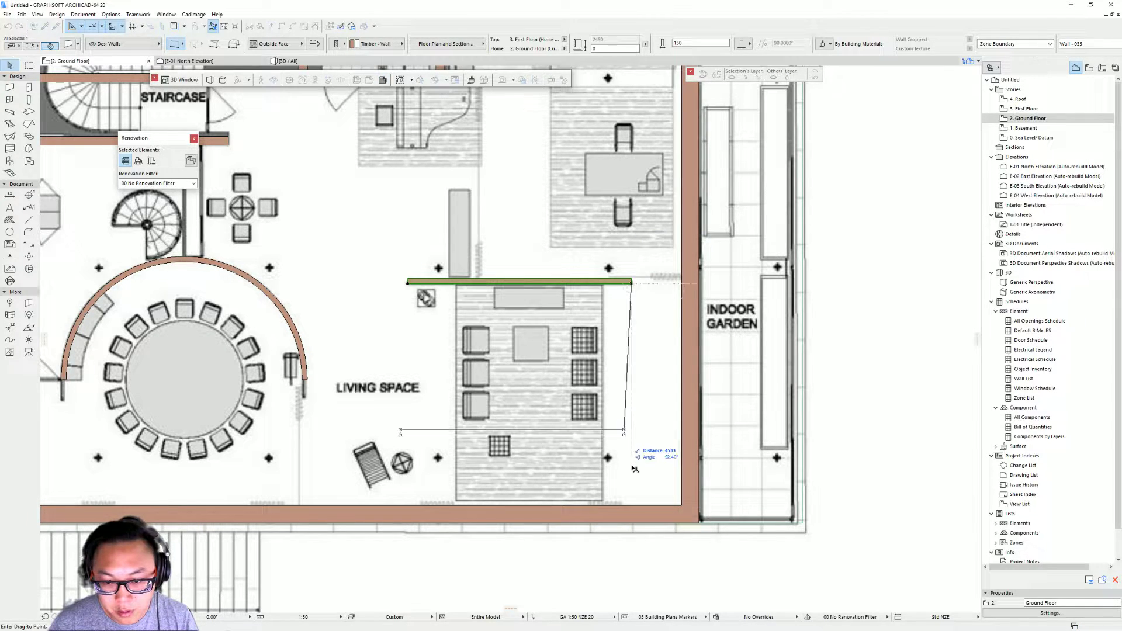
key("Escape")
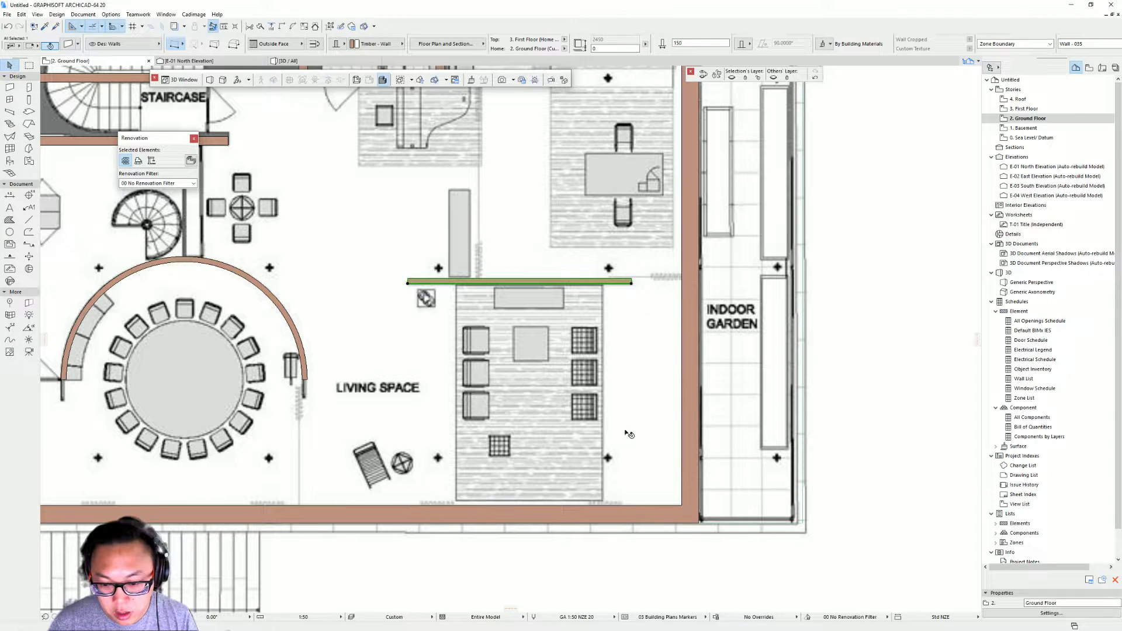
key("Escape")
Step: Try to draw a vertical wall beside the spiral stair, from the pantry's upper wall down to the curved dining wall, and undo it
scroll(515, 329, "down", 2)
scroll(515, 329, "down", 2)
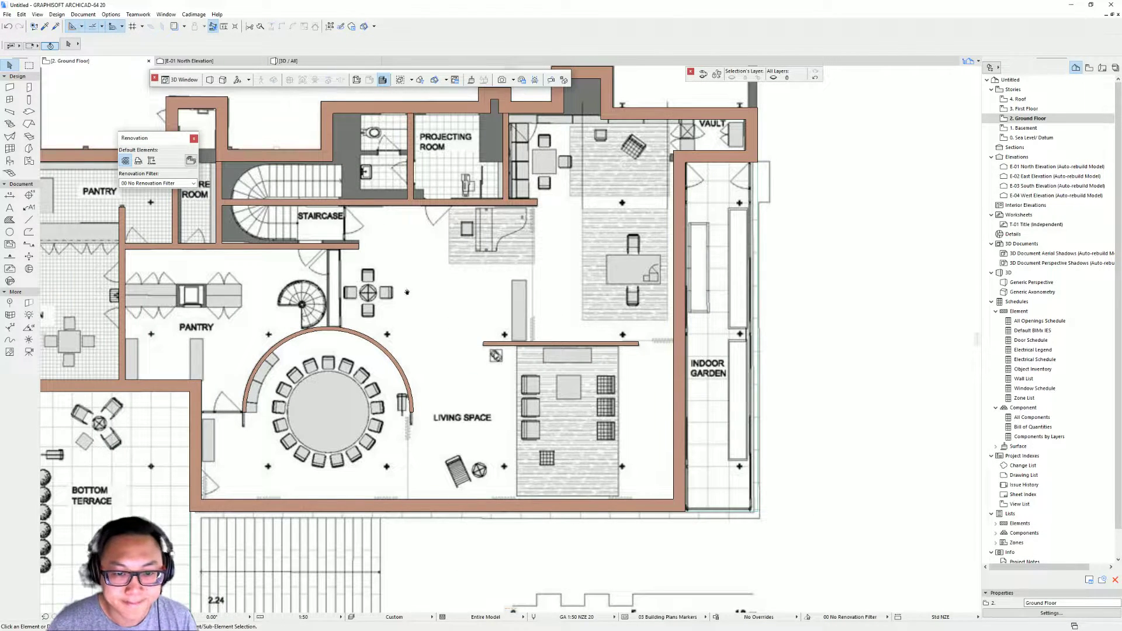
scroll(398, 292, "up", 2)
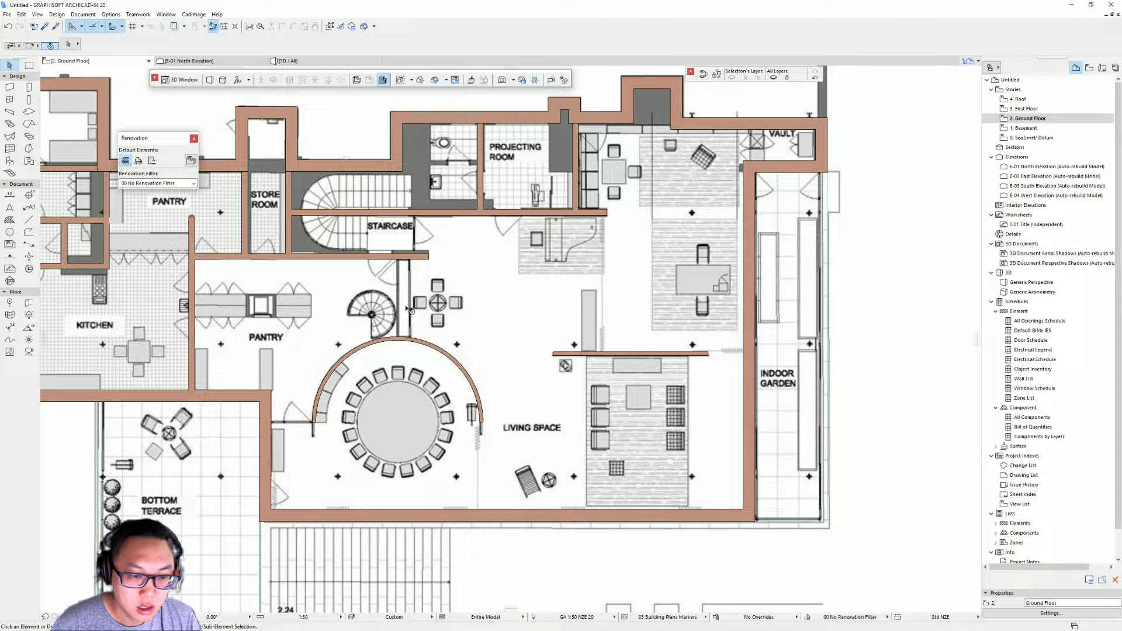
scroll(408, 308, "up", 2)
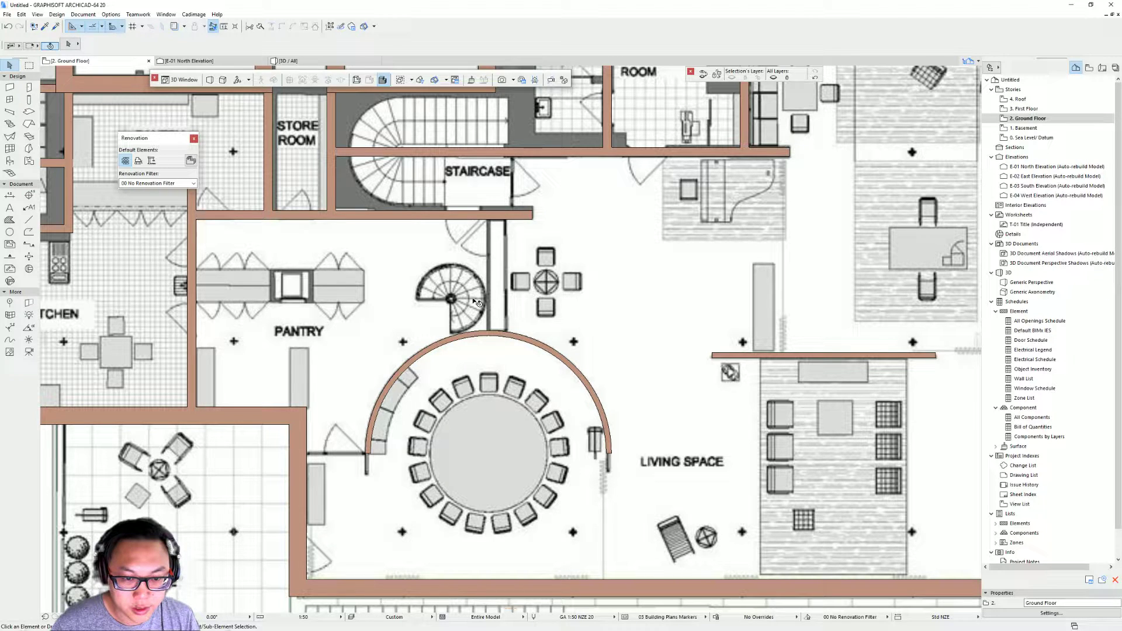
middle_click_drag(477, 302, 428, 311)
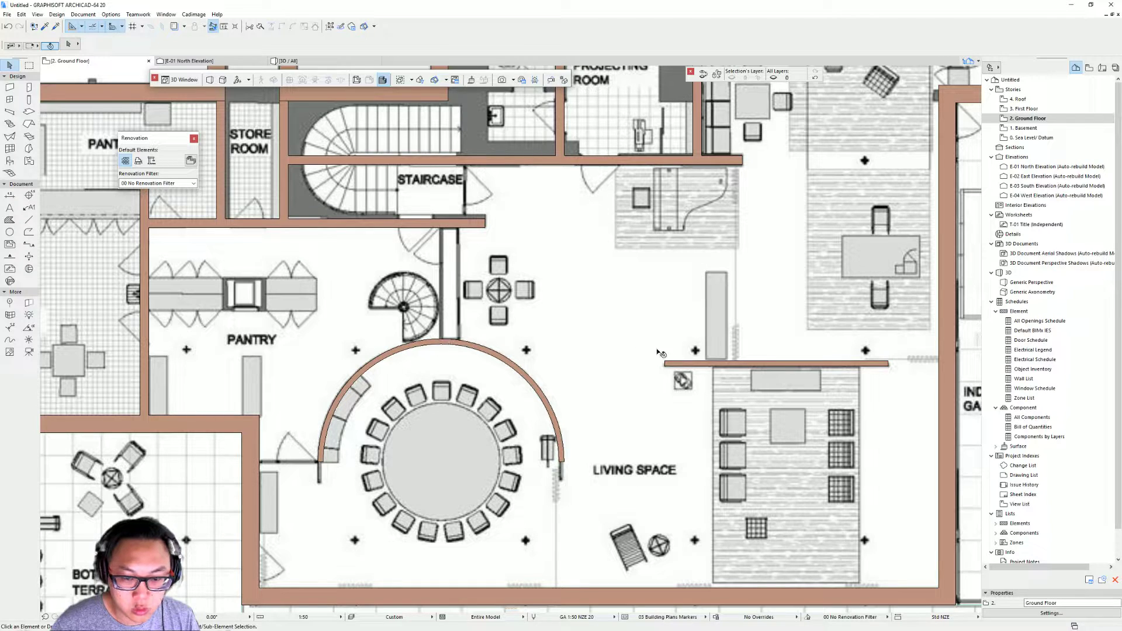
left_click(702, 363)
key("w")
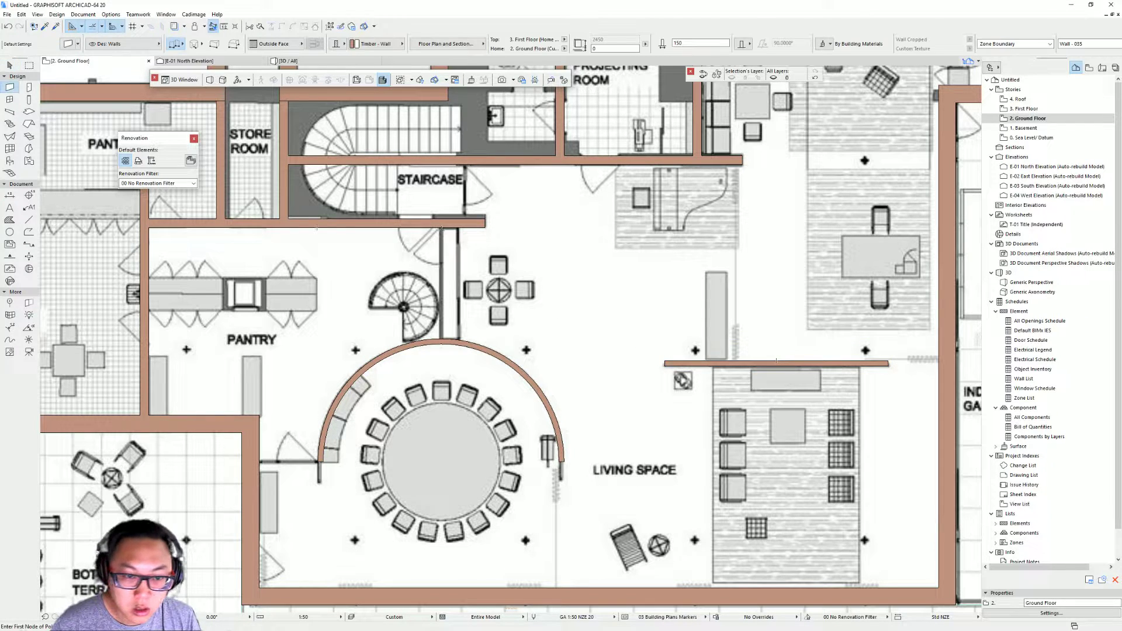
left_click(442, 228)
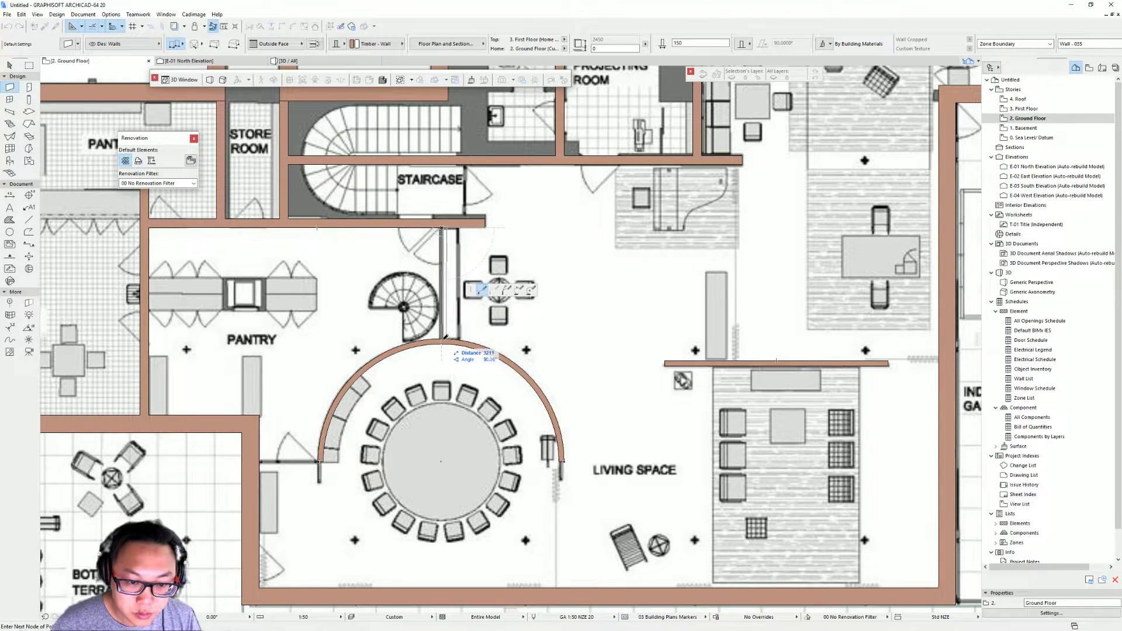
left_click(442, 339)
scroll(436, 251, "up", 3)
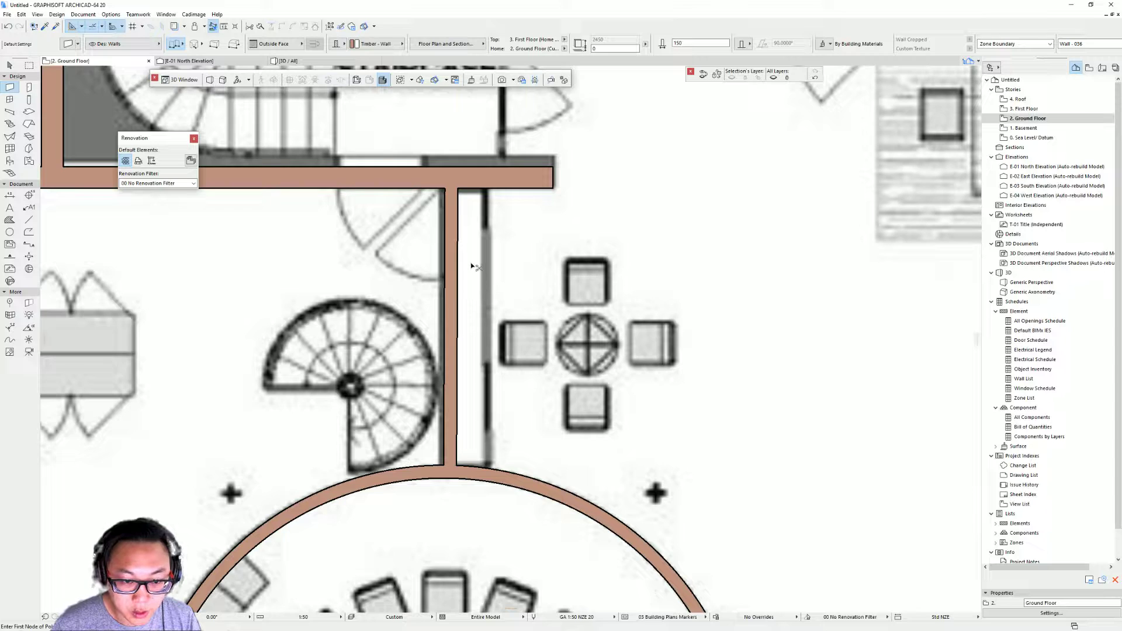
key("ctrl+z")
Step: Draw a vertical 150 mm timber wall beside the spiral stair, from the pantry's upper wall past the curved dining wall, and trim its overhang
left_click(443, 188)
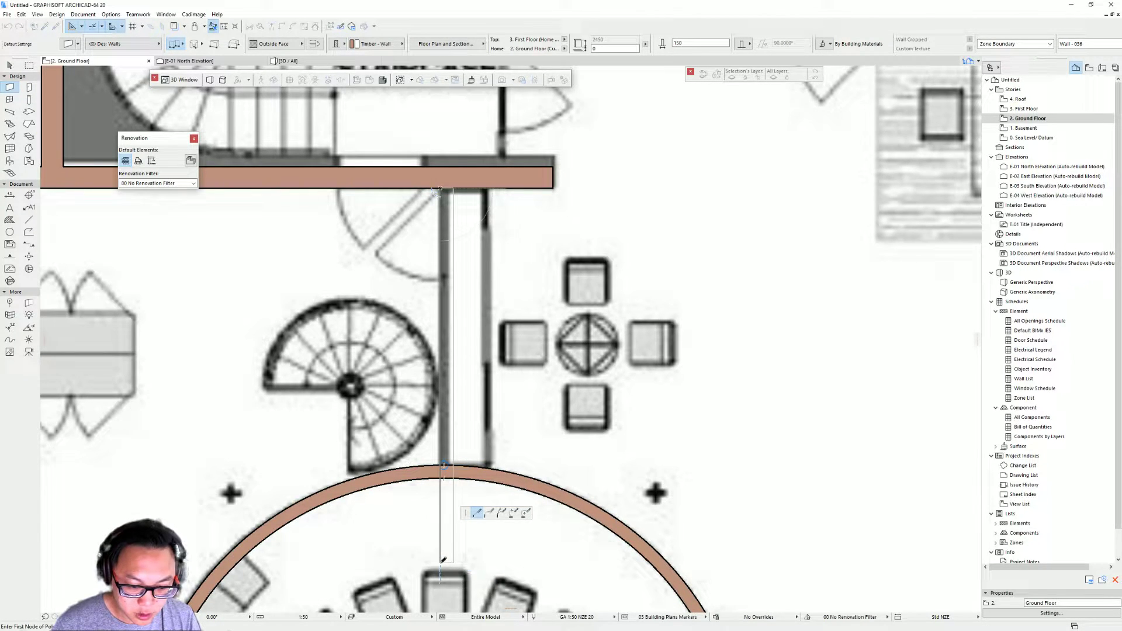
left_click(444, 562)
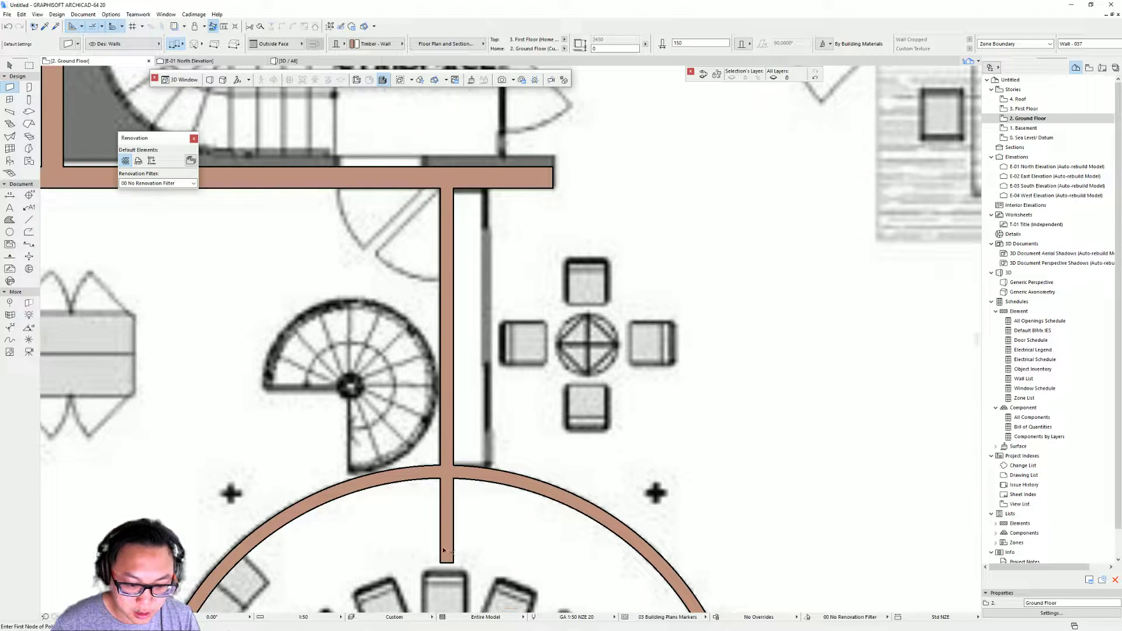
left_click(454, 523, "ctrl")
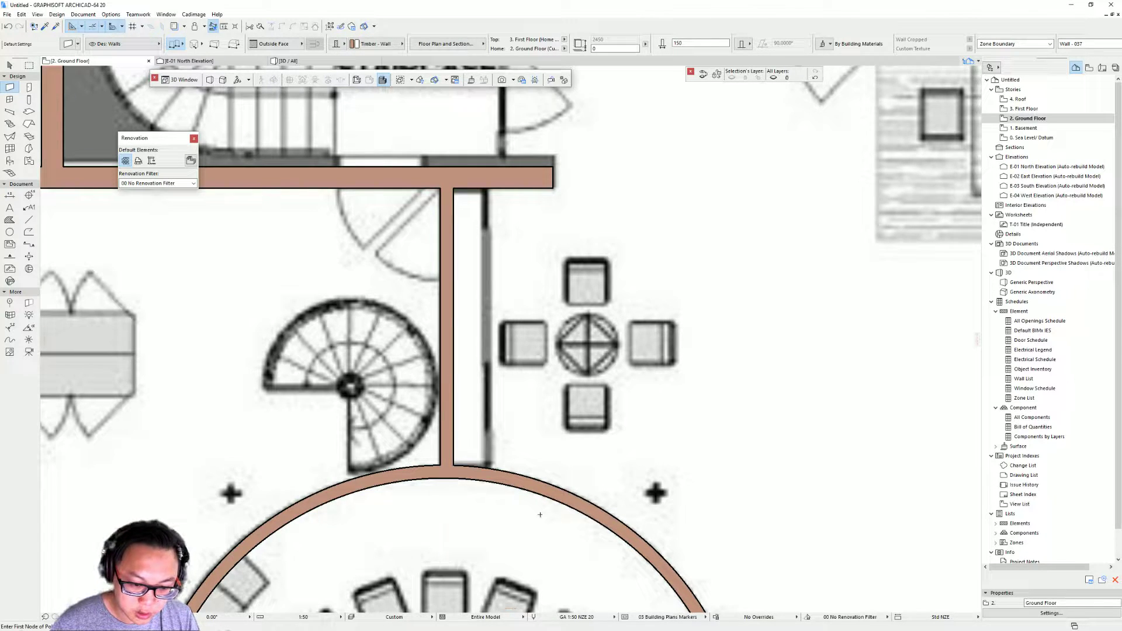
Step: Copy the vertical wall beside the spiral stair about 470 mm sideways onto the parallel partition line by the small four-chair table
scroll(471, 345, "up", 2)
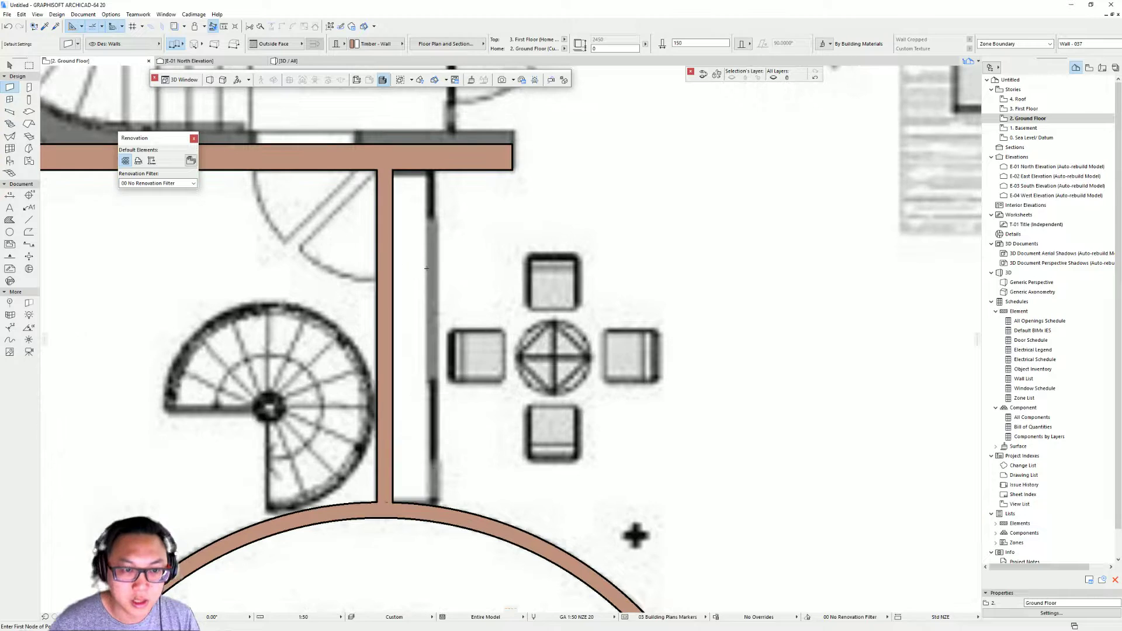
scroll(460, 302, "down", 2)
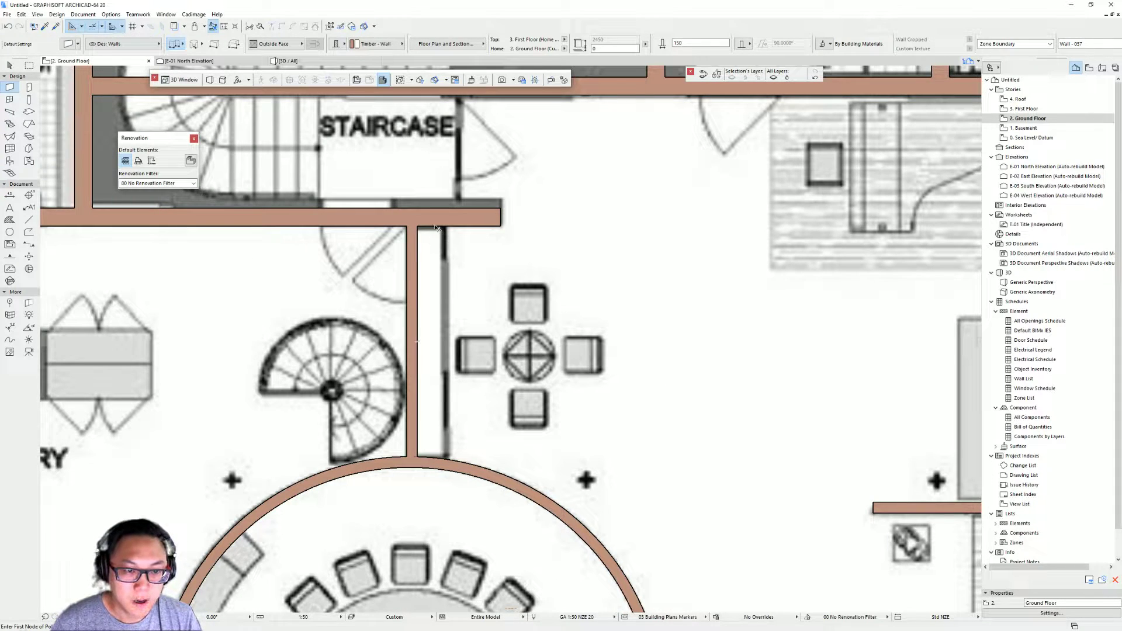
left_click(412, 244, "shift")
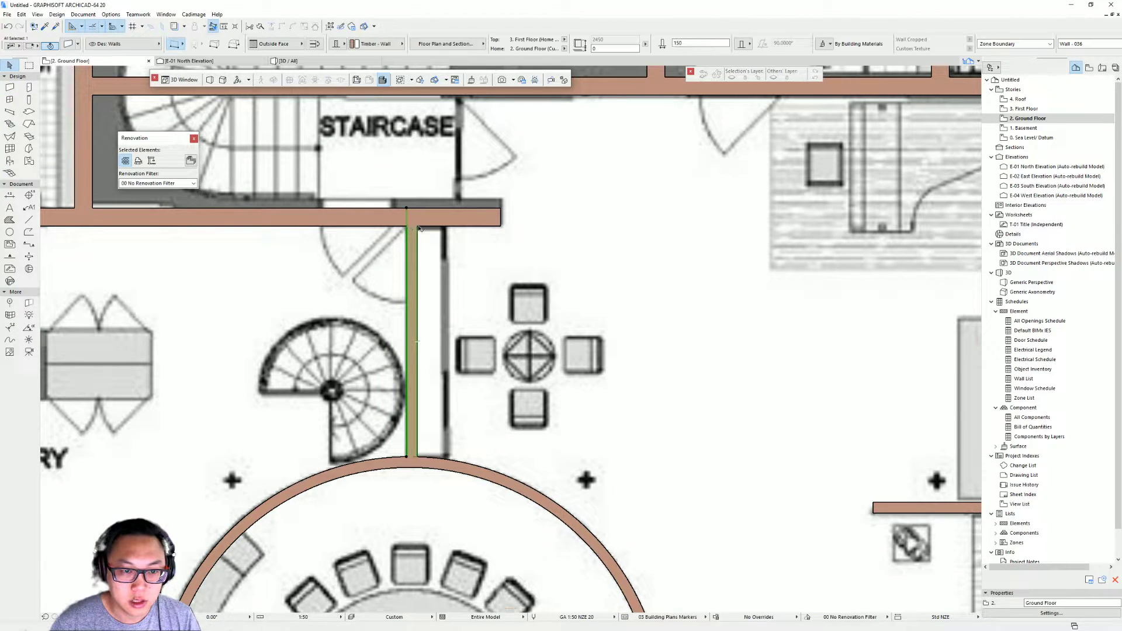
left_click(408, 229)
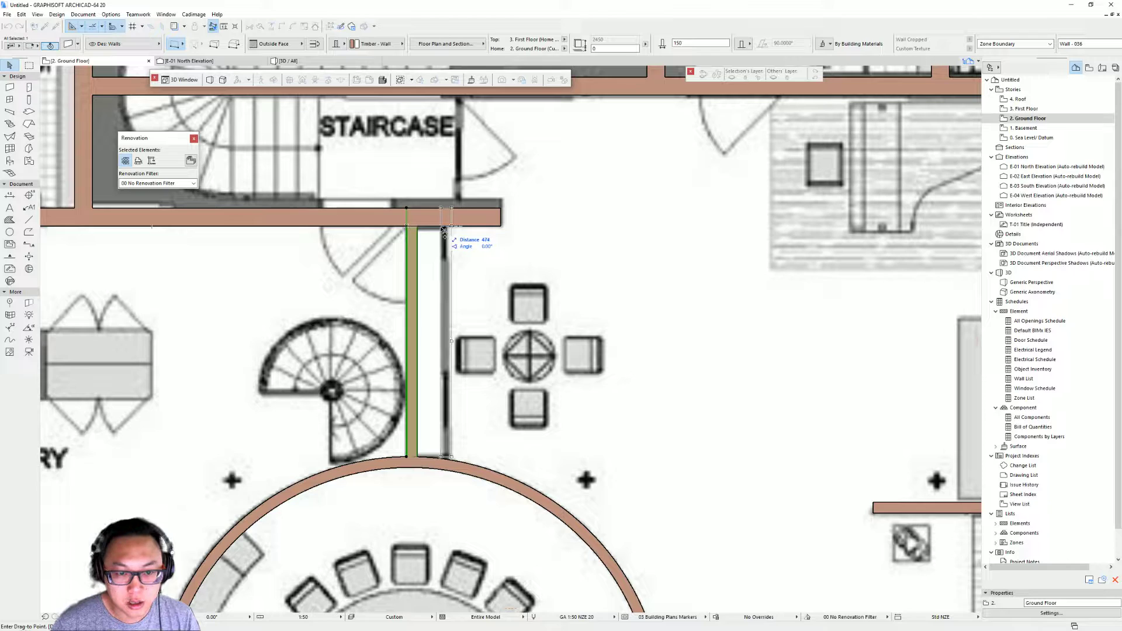
left_click(443, 229)
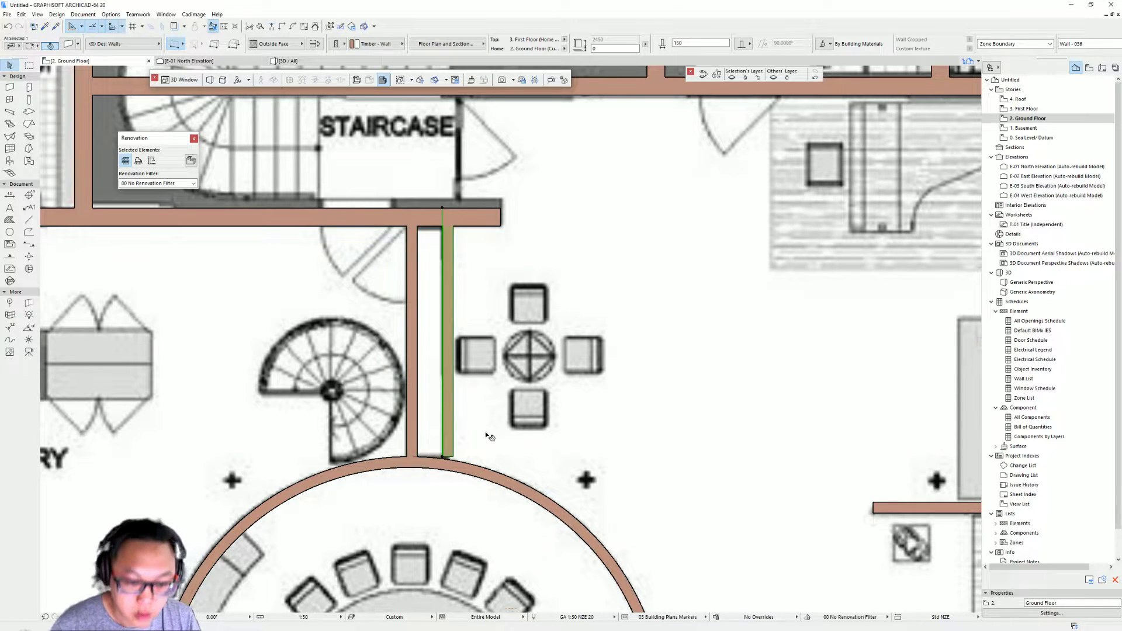
Step: Stretch the copied wall's lower end past the curved dining wall and trim off the part inside the dining area
middle_click_drag(489, 436, 476, 355)
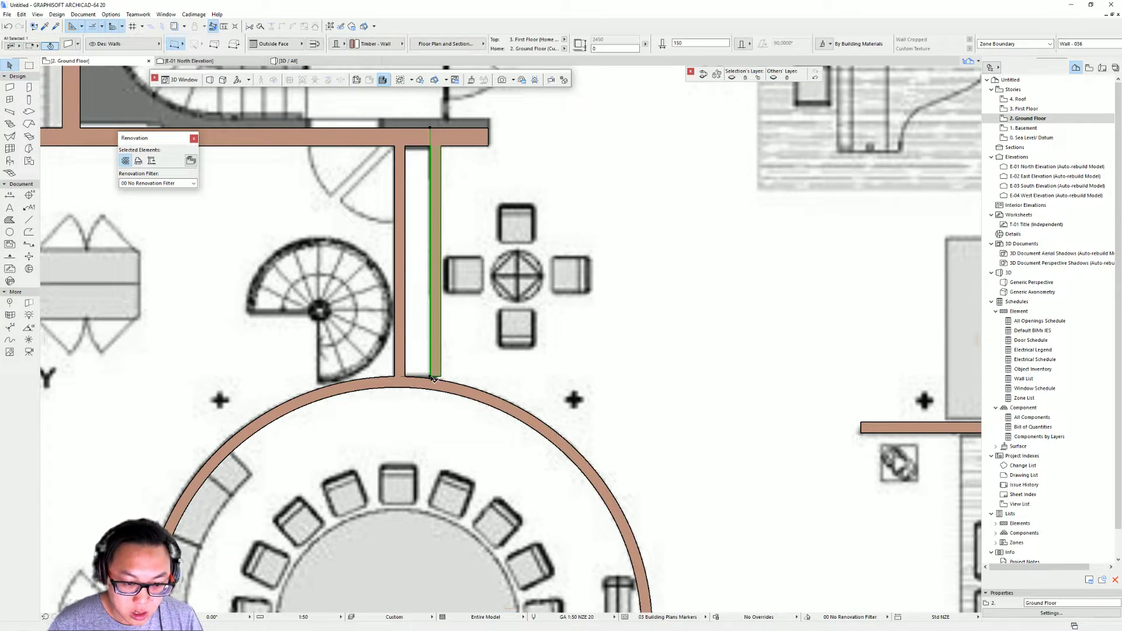
left_click(434, 377)
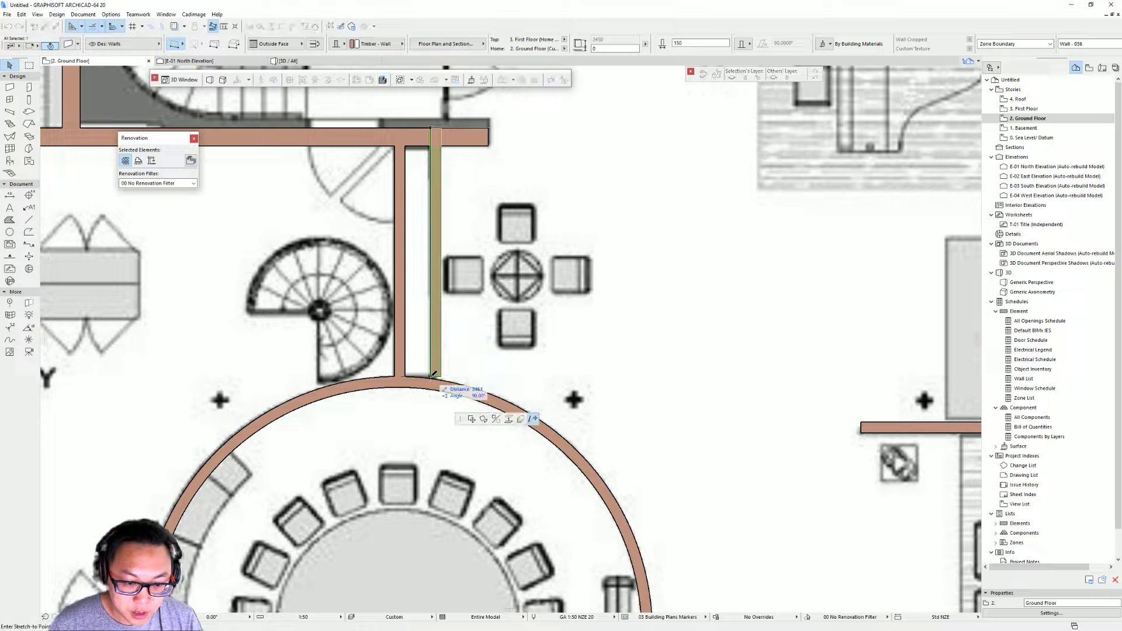
left_click(434, 428)
key("Escape")
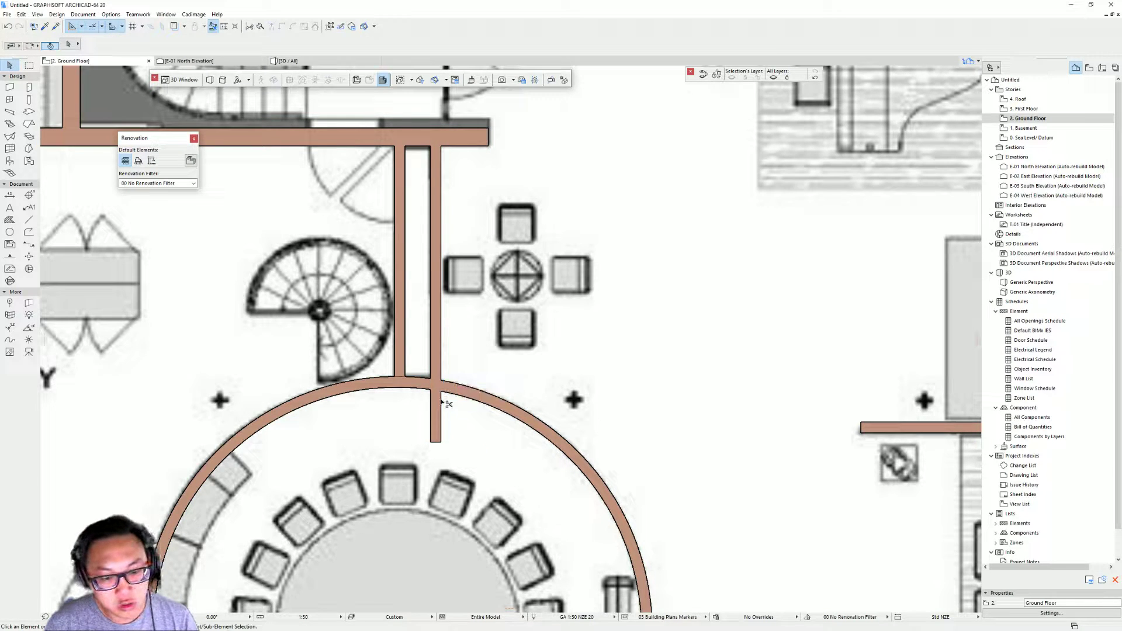
left_click(441, 424, "ctrl")
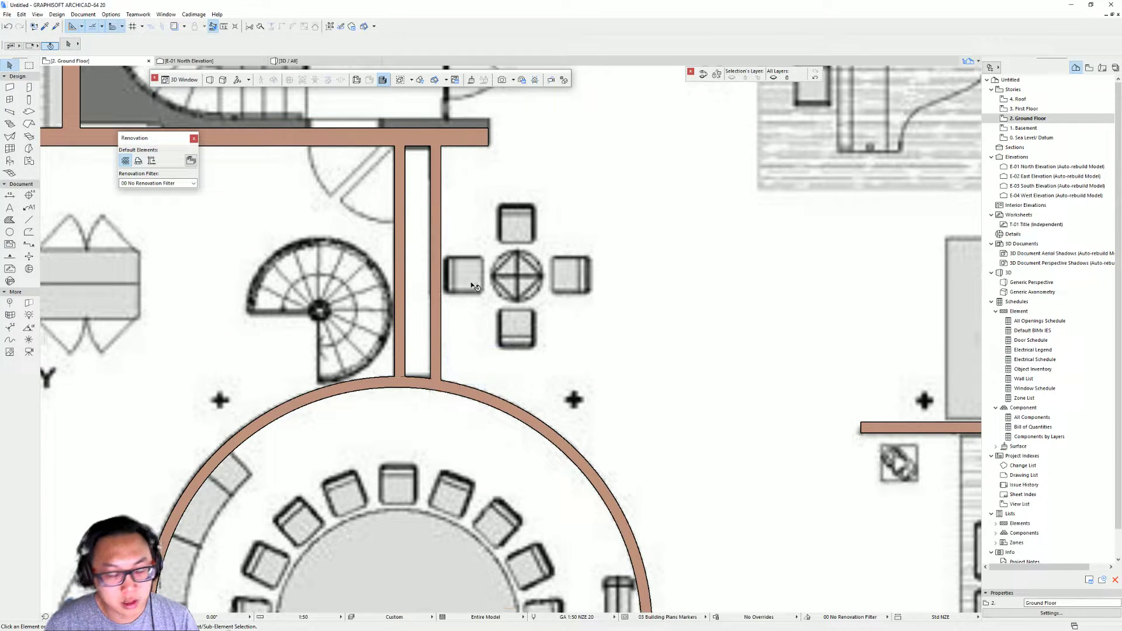
Step: Inspect the ground floor walls in 3D from a higher angle and return to the ground floor plan
scroll(465, 272, "down", 3)
scroll(462, 314, "down", 1)
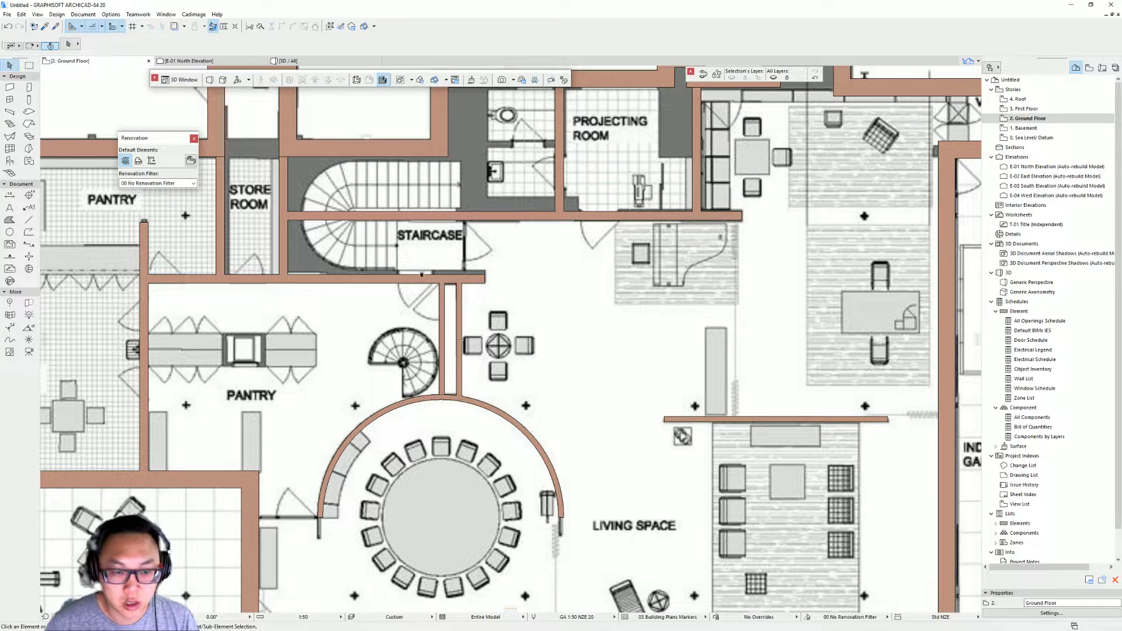
scroll(468, 327, "down", 1)
scroll(530, 289, "down", 1)
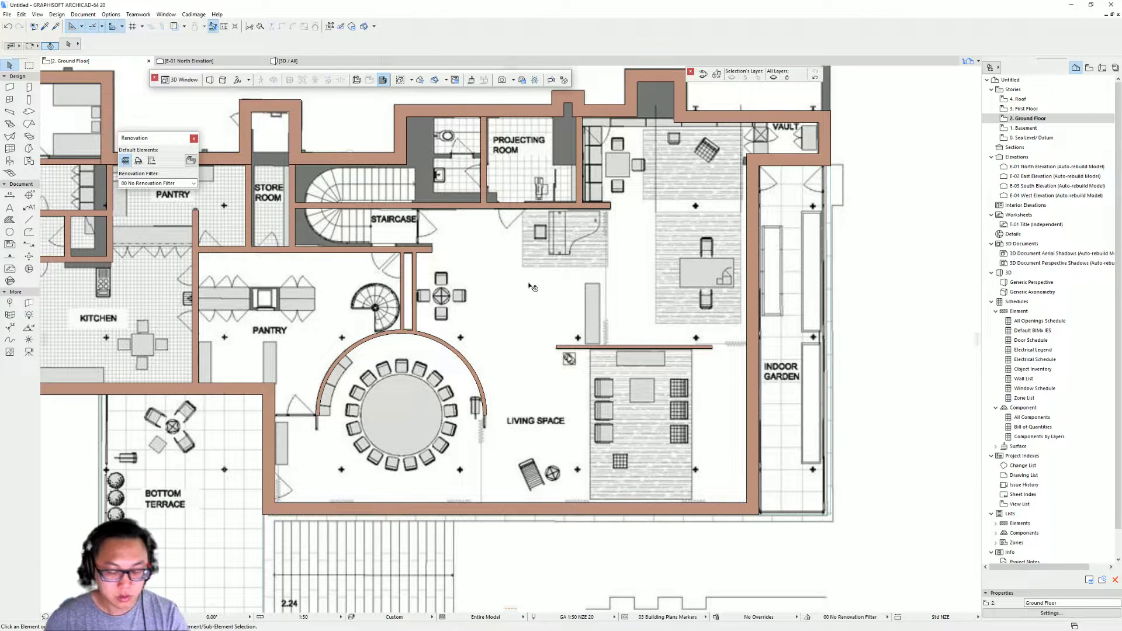
key("F3")
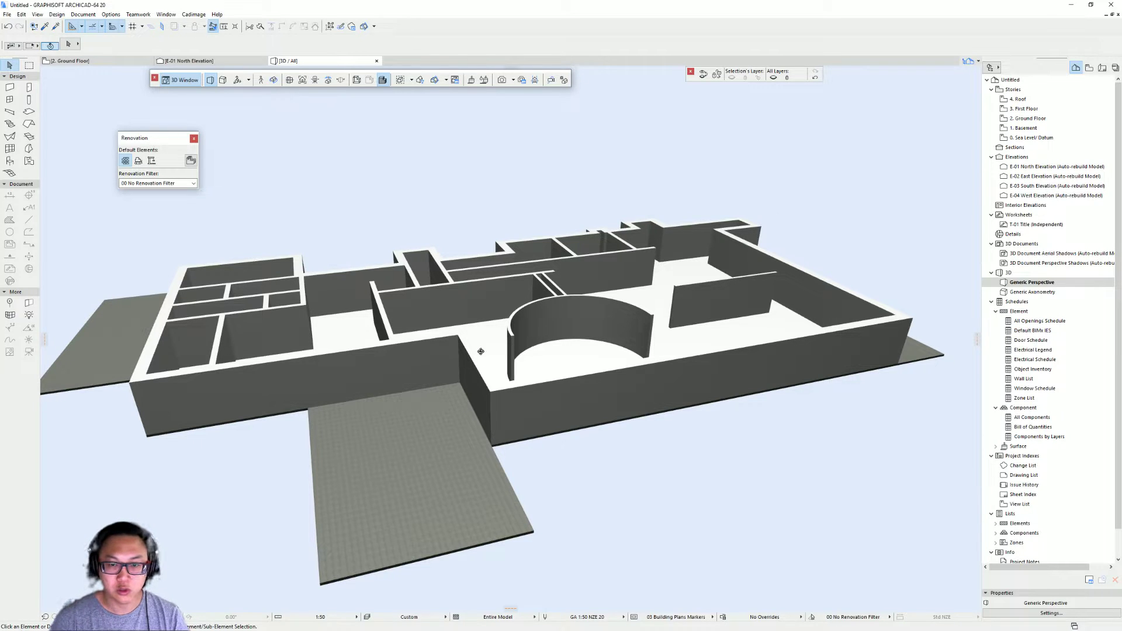
middle_click_drag(481, 351, 499, 367, "shift")
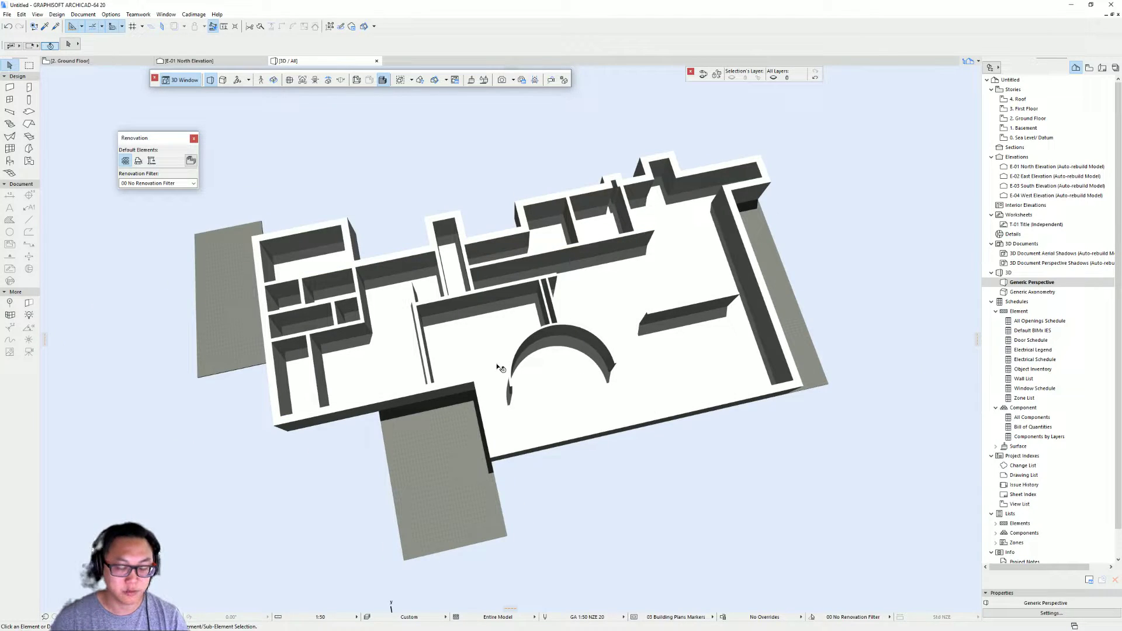
key("F2")
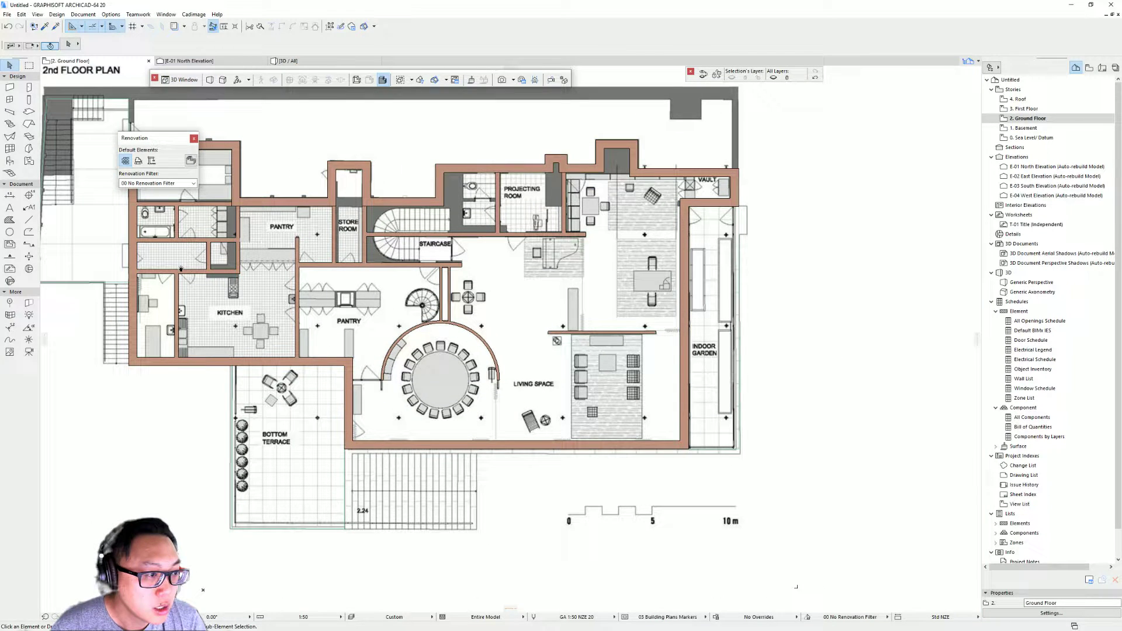
Step: Open the Object tool's default settings, show the 1.1 Furnishing 20 library folder, and move the dialog clear of the living space
scroll(447, 333, "up", 2)
left_click(10, 160)
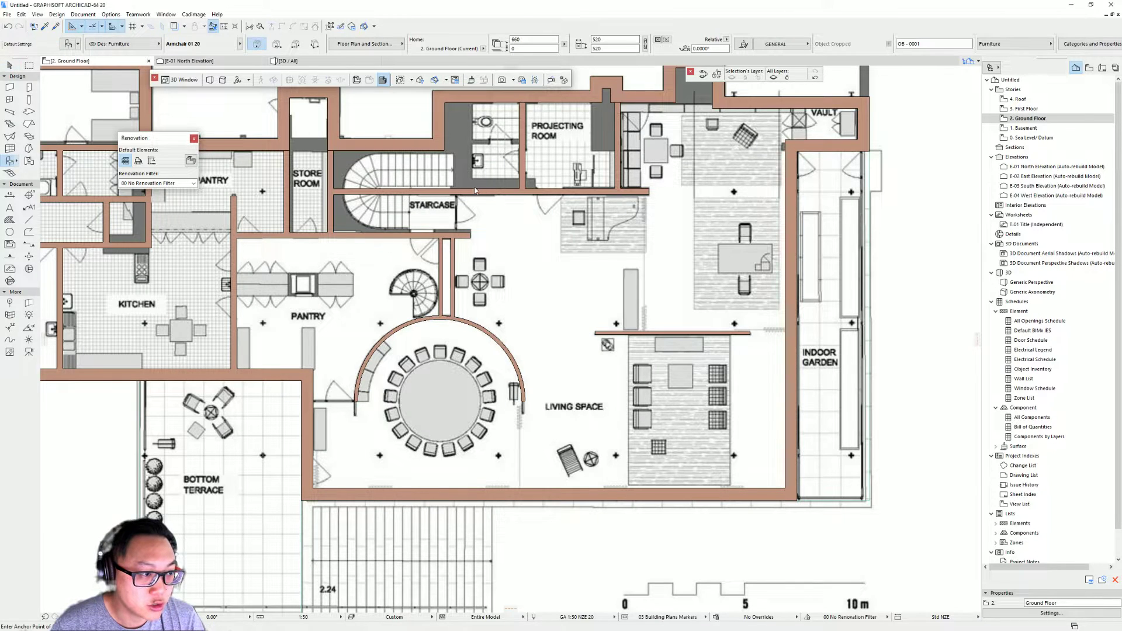
double_click(10, 160)
left_click(420, 38)
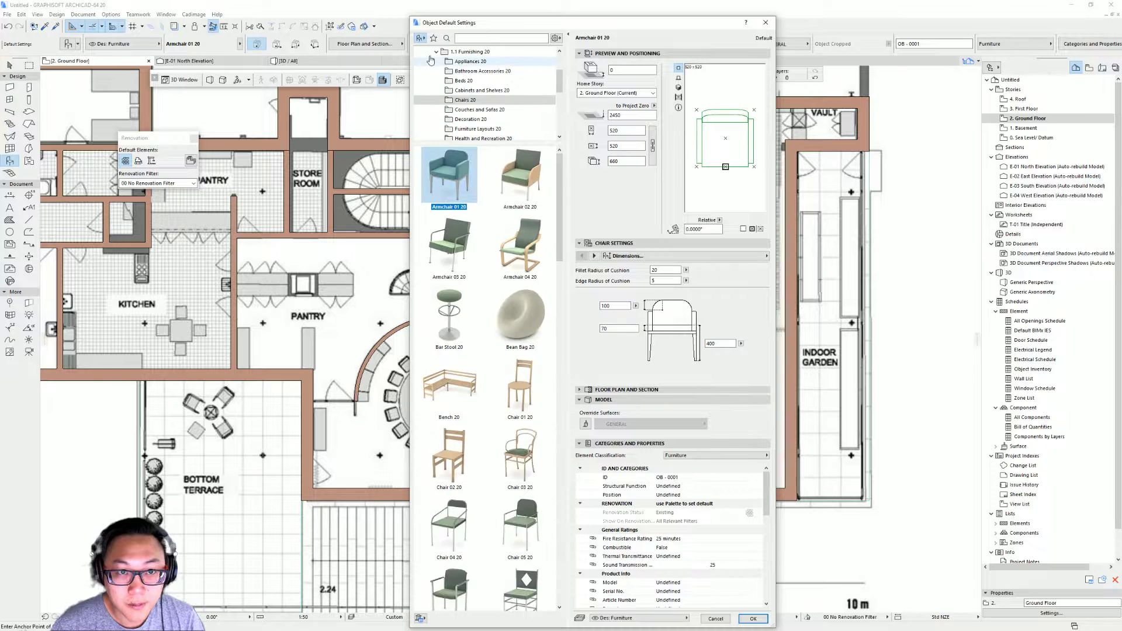
scroll(561, 113, "down", 3)
scroll(561, 113, "up", 3)
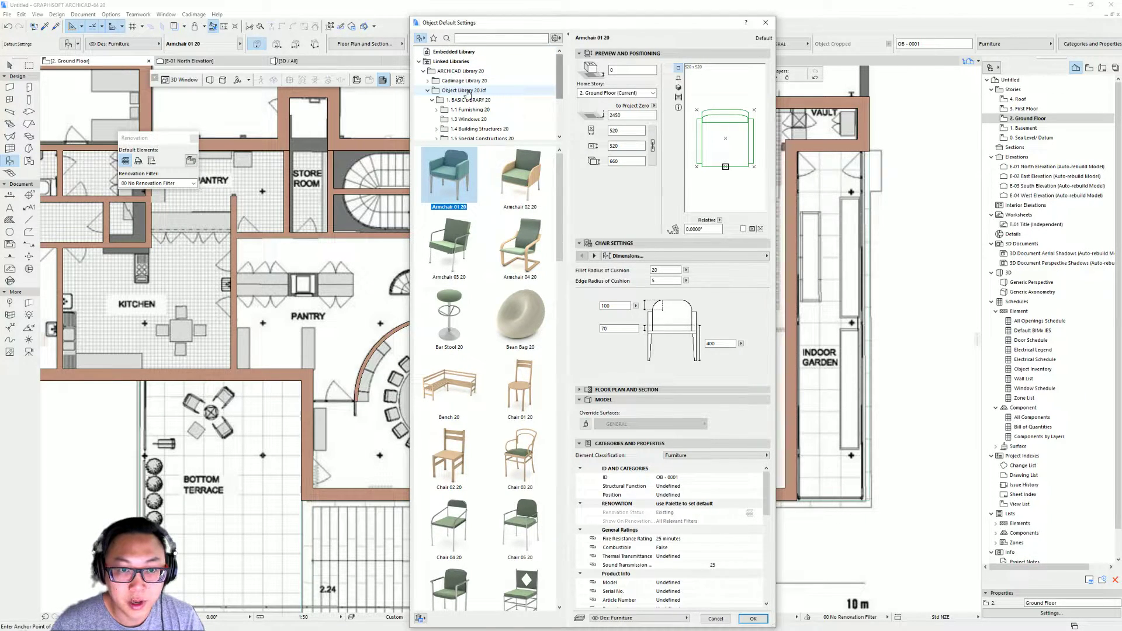
scroll(560, 90, "down", 1)
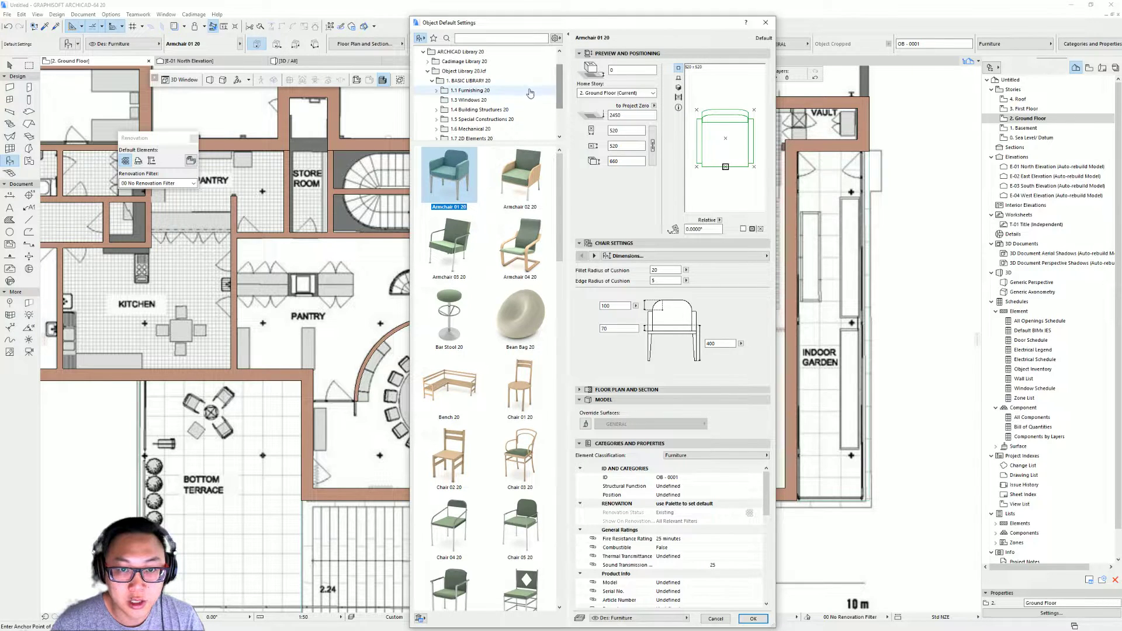
left_click(519, 92)
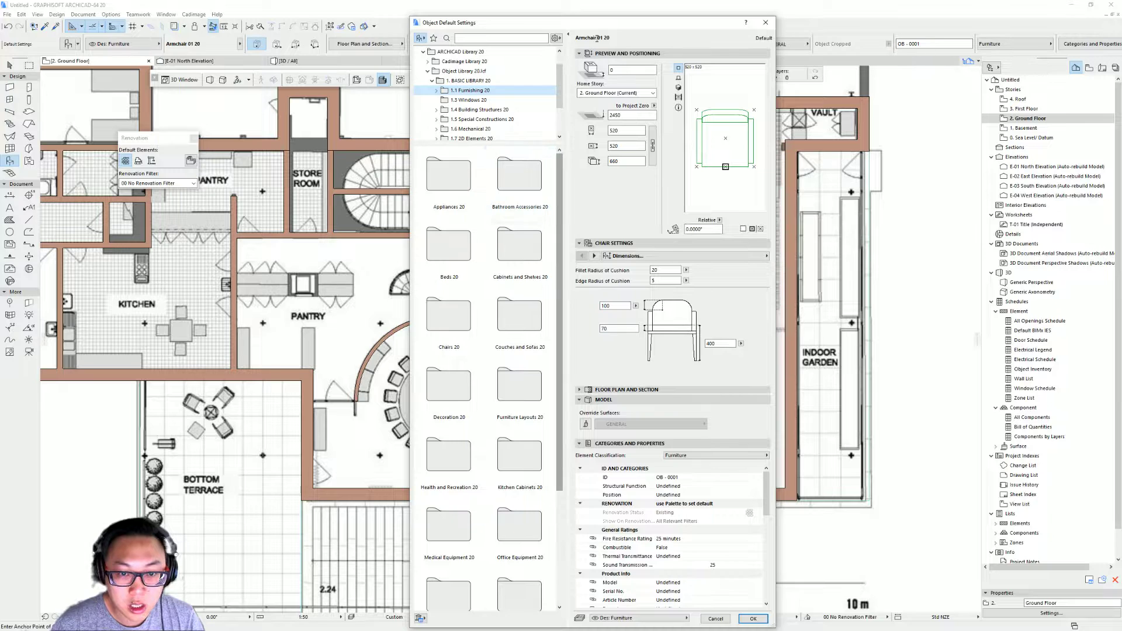
left_click_drag(608, 27, 246, 15)
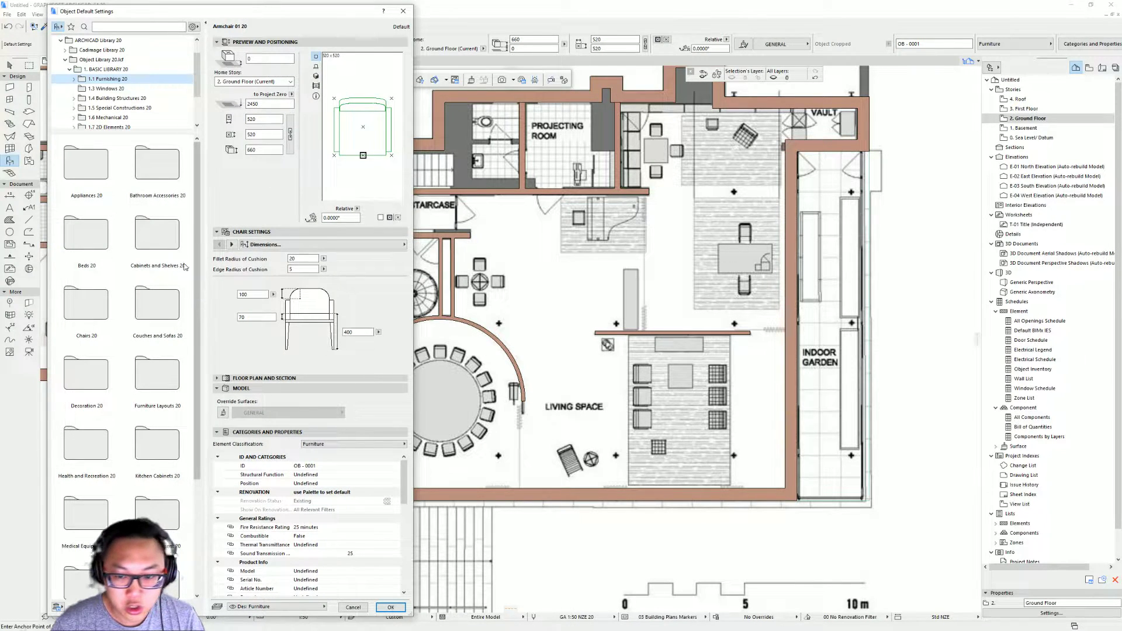
Step: Browse the furnishing library's Couches and Sofas, Chairs, Beds and Kitchen Cabinets folders
left_click(156, 234)
double_click(155, 310)
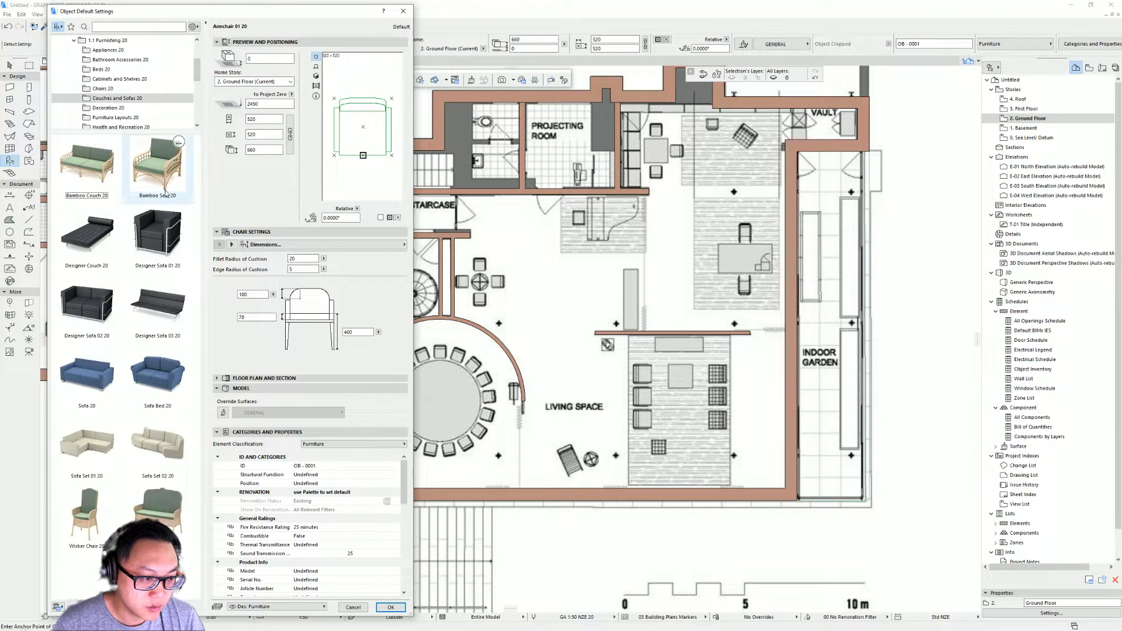
left_click(103, 88)
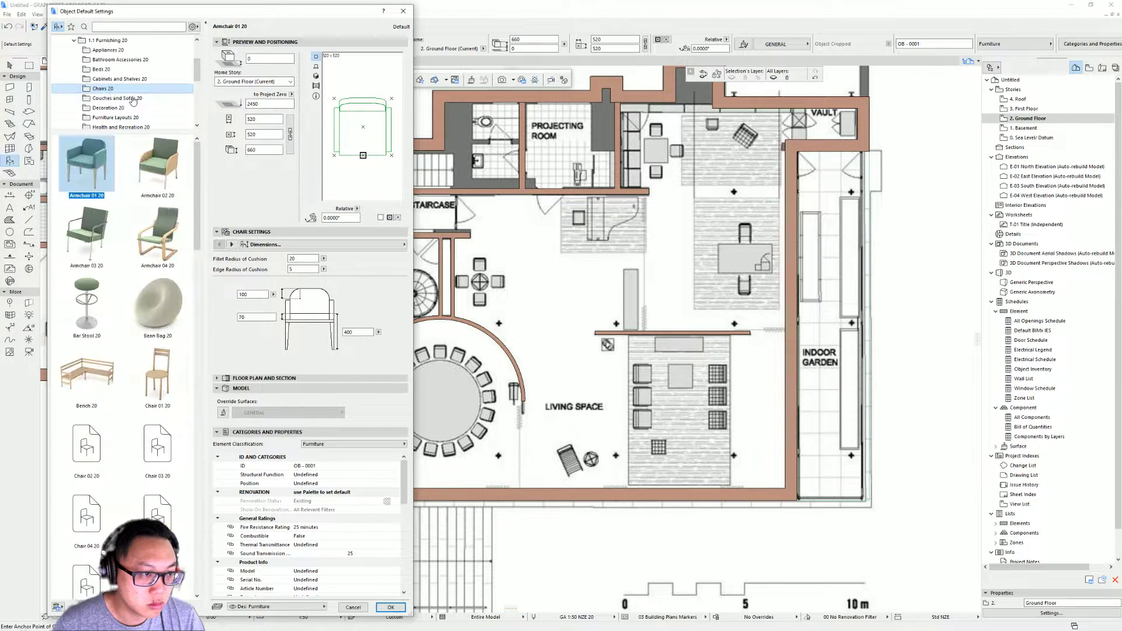
left_click(151, 69)
scroll(164, 110, "down", 1)
scroll(163, 110, "down", 1)
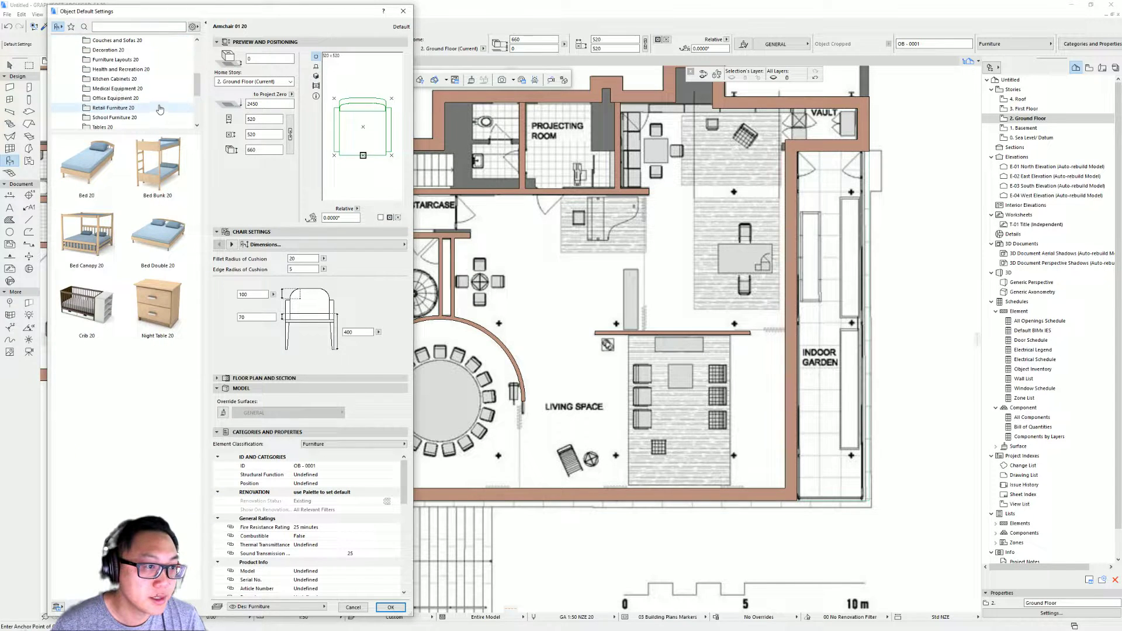
left_click(120, 79)
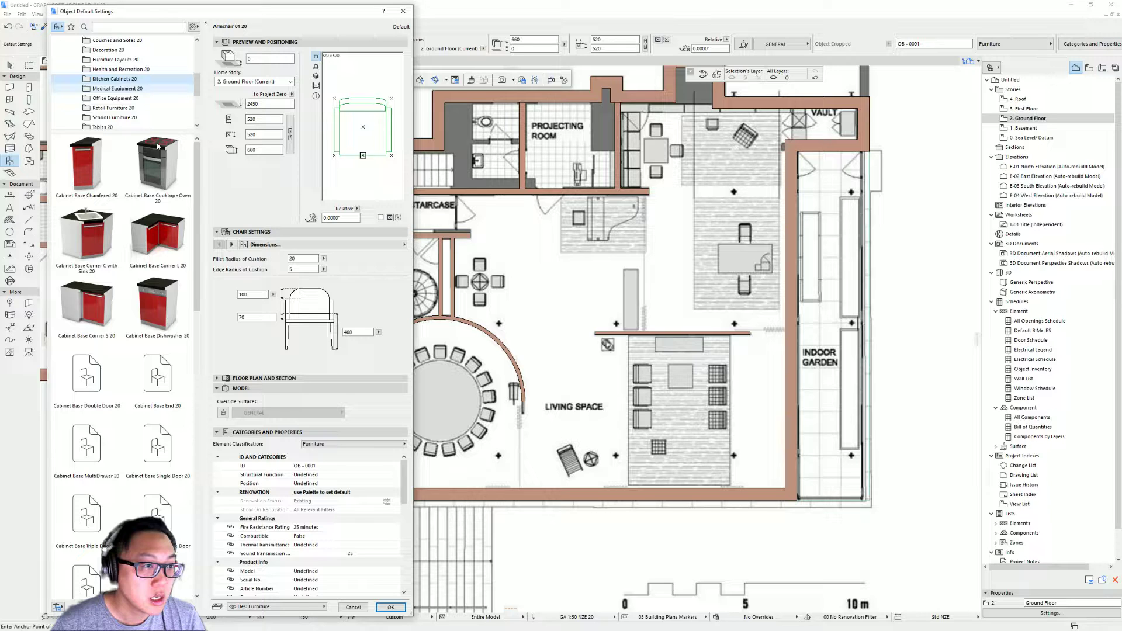
scroll(140, 87, "up", 2)
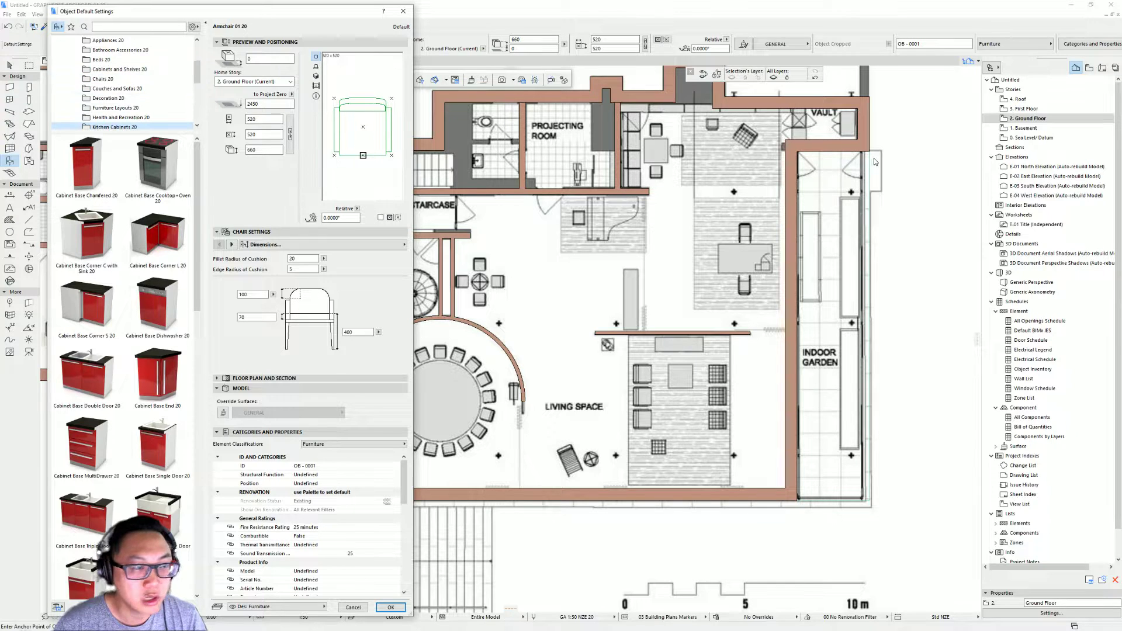
Step: Search the object library for "chair" and select Wicker Chair 20 as the default object
left_click(128, 30)
left_click(127, 27)
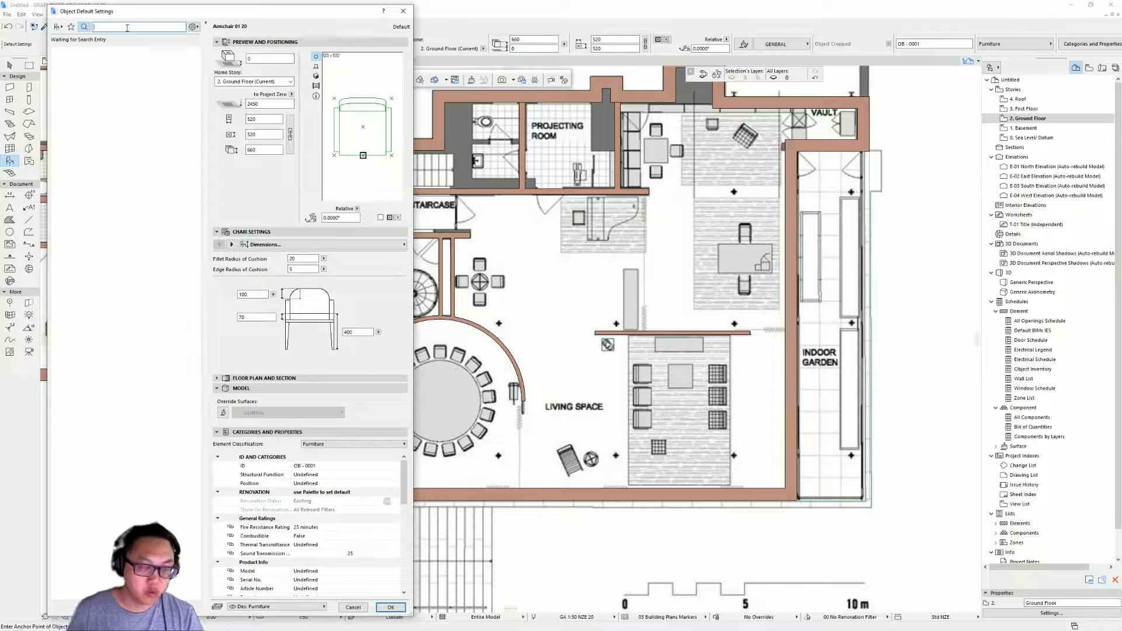
type("chair")
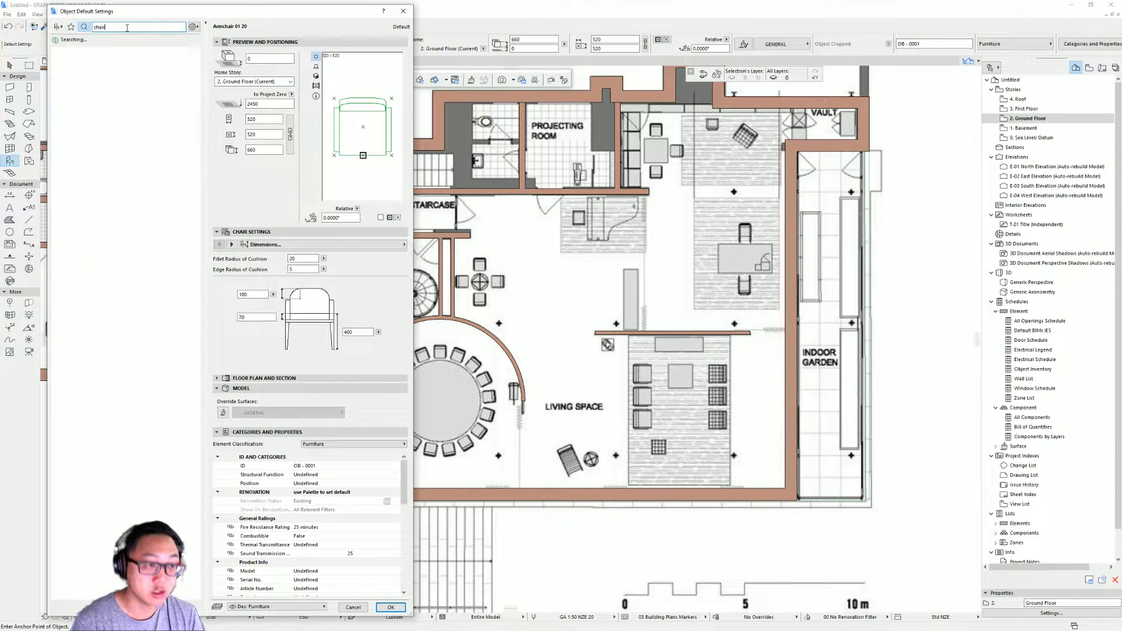
left_click(97, 92)
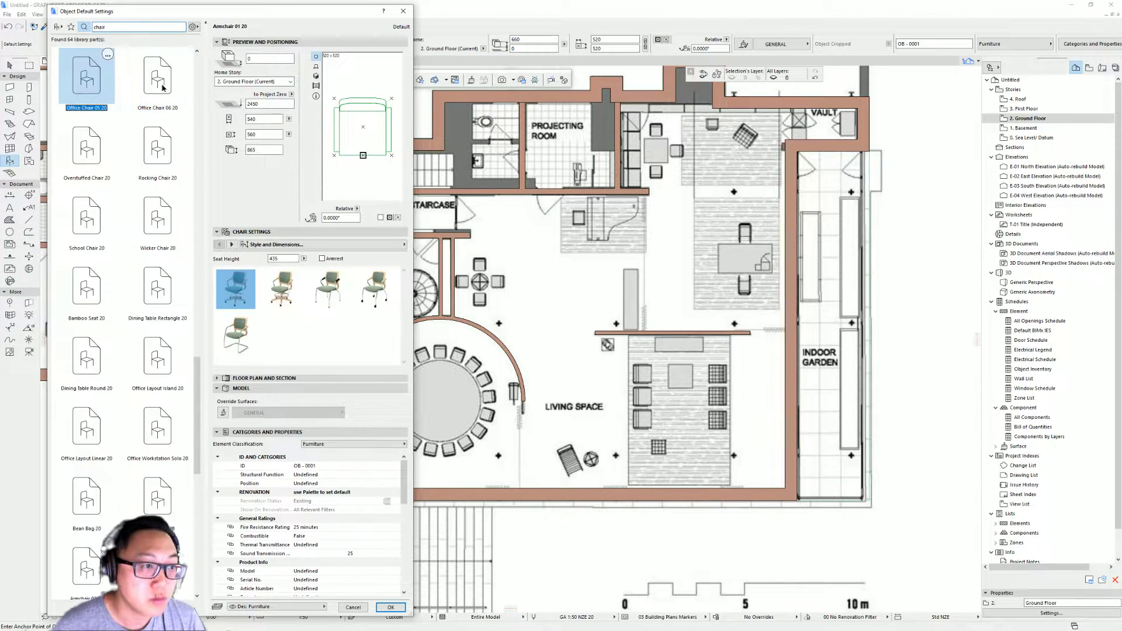
left_click(158, 87)
left_click(171, 170)
left_click(178, 213)
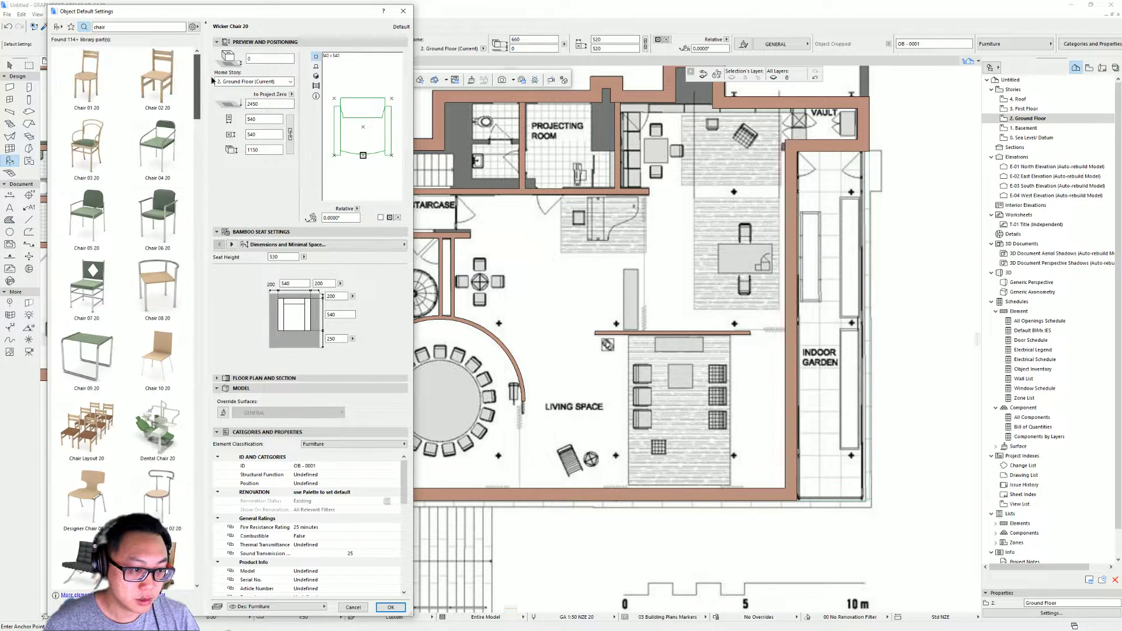
Step: Look through the chair search results and switch the library browser back to the folder view
scroll(193, 149, "down", 5)
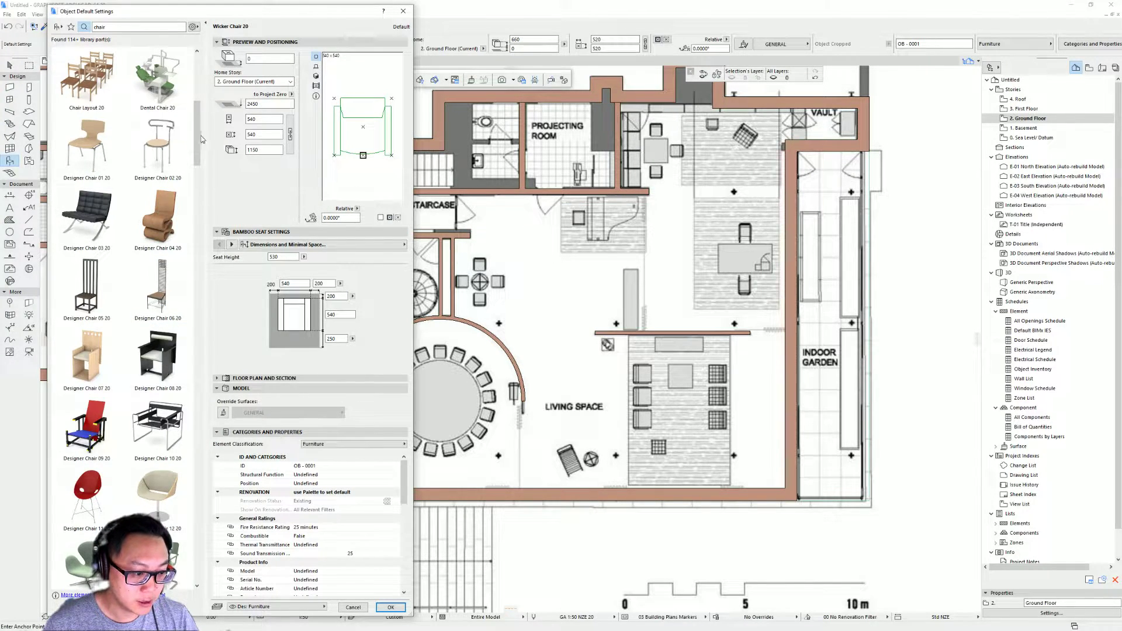
scroll(198, 96, "up", 5)
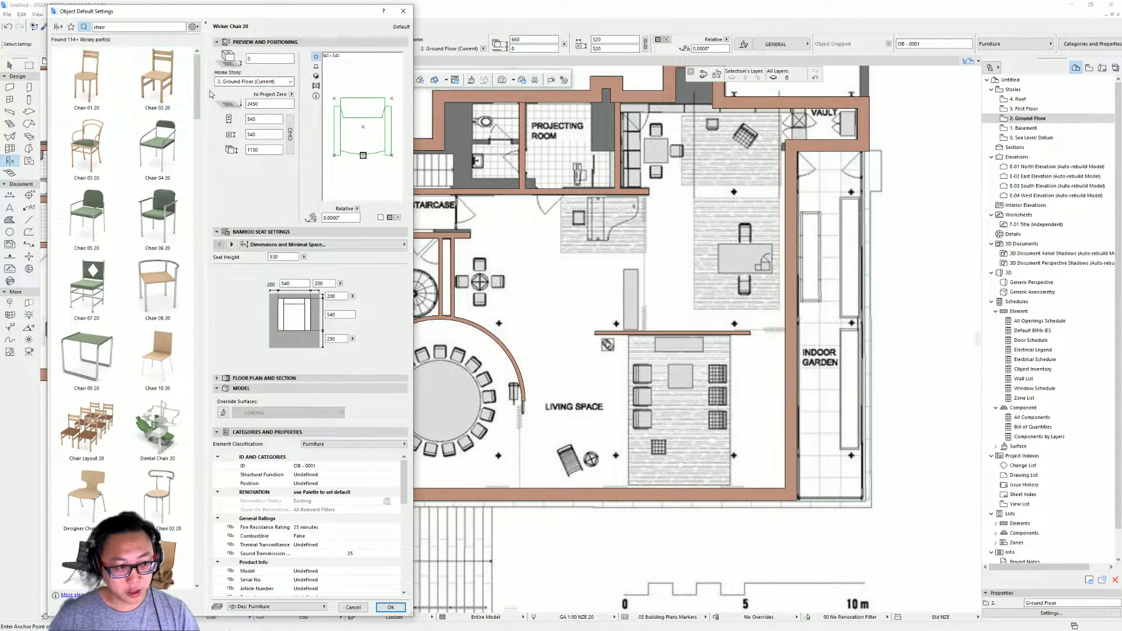
left_click(58, 28)
left_click(62, 30)
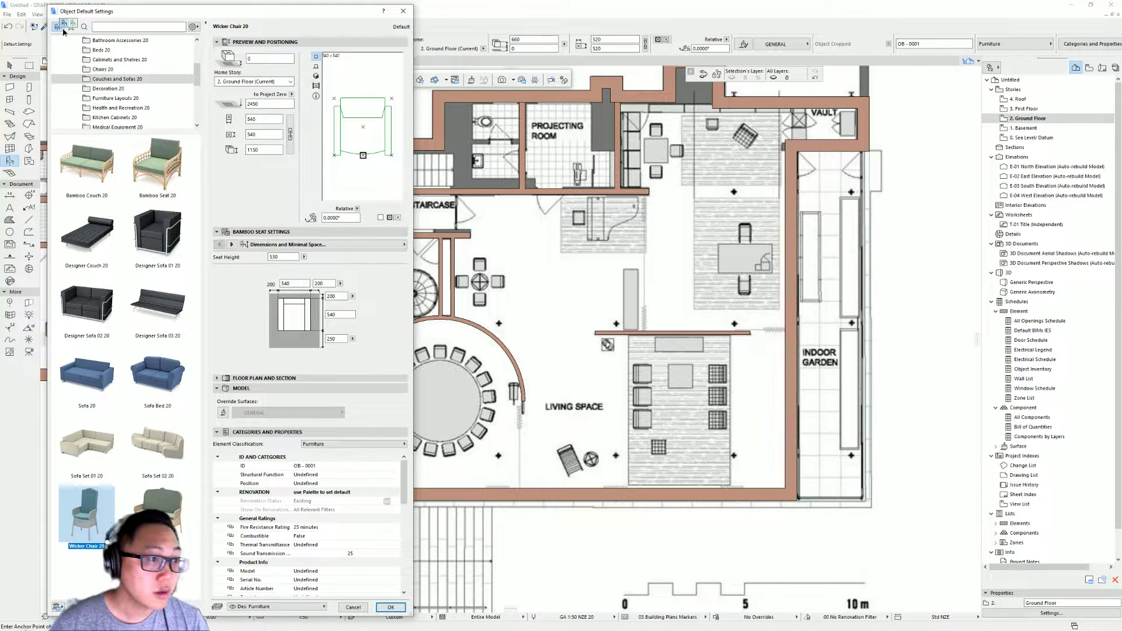
Step: Look through the object library's folder tree, from the embedded library to the BIMcloud and built-in libraries
left_click(72, 24)
left_click(61, 30)
left_click(59, 25)
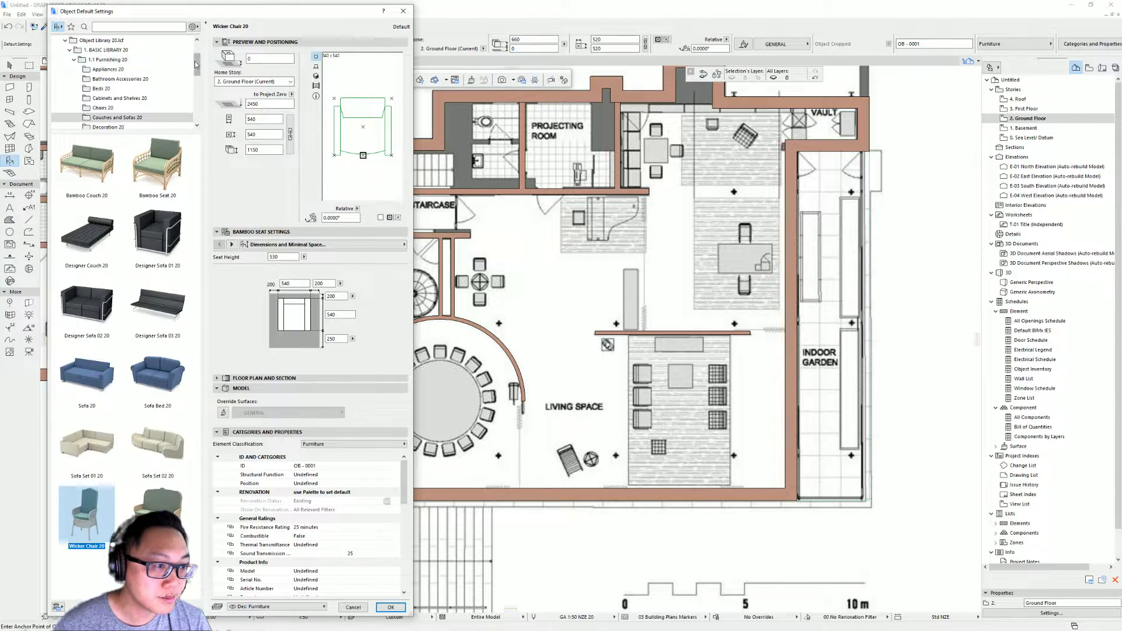
scroll(196, 64, "down", 5)
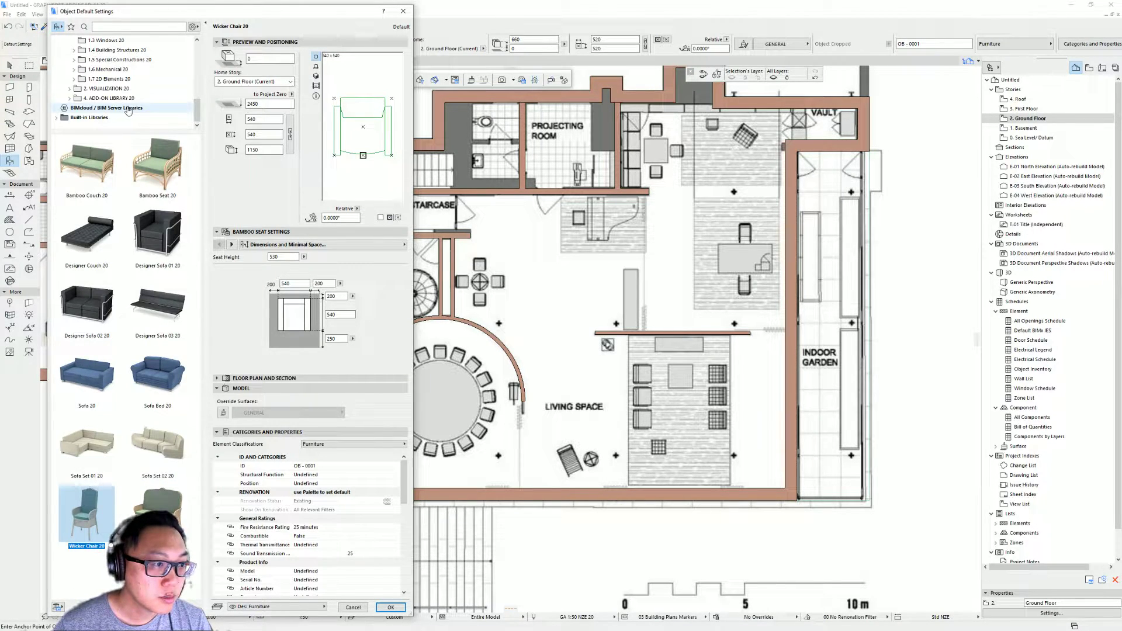
scroll(197, 110, "up", 5)
scroll(195, 69, "up", 3)
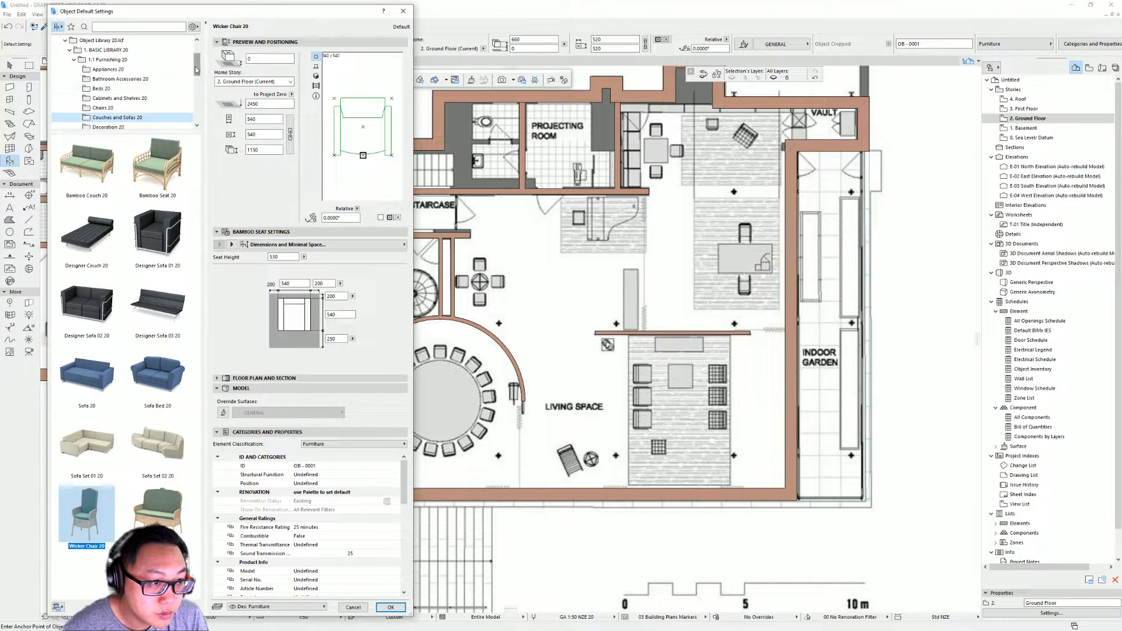
left_click_drag(199, 69, 199, 53)
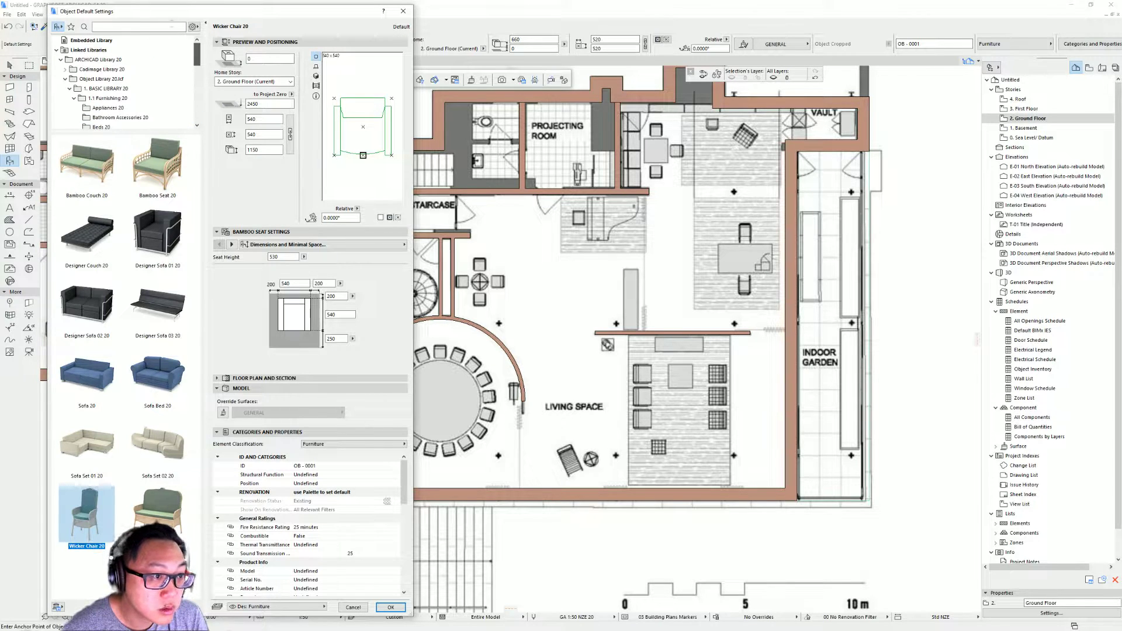
Step: Search the object library for "chair" and select Designer Chair 03 20 as the default object
left_click(172, 27)
type("chair")
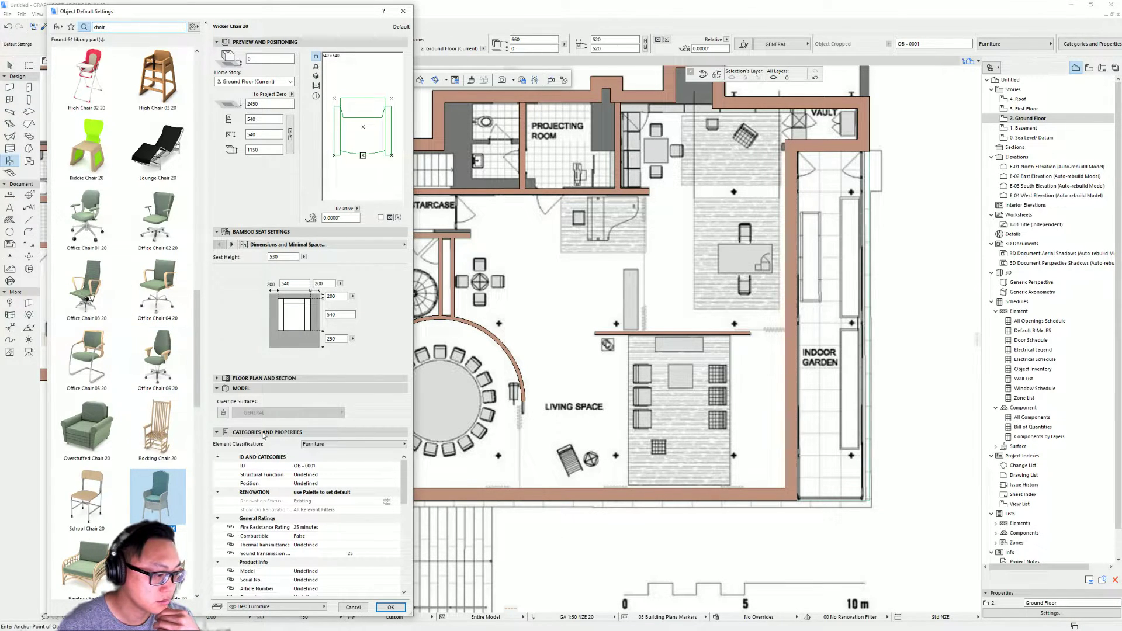
left_click_drag(193, 320, 195, 412)
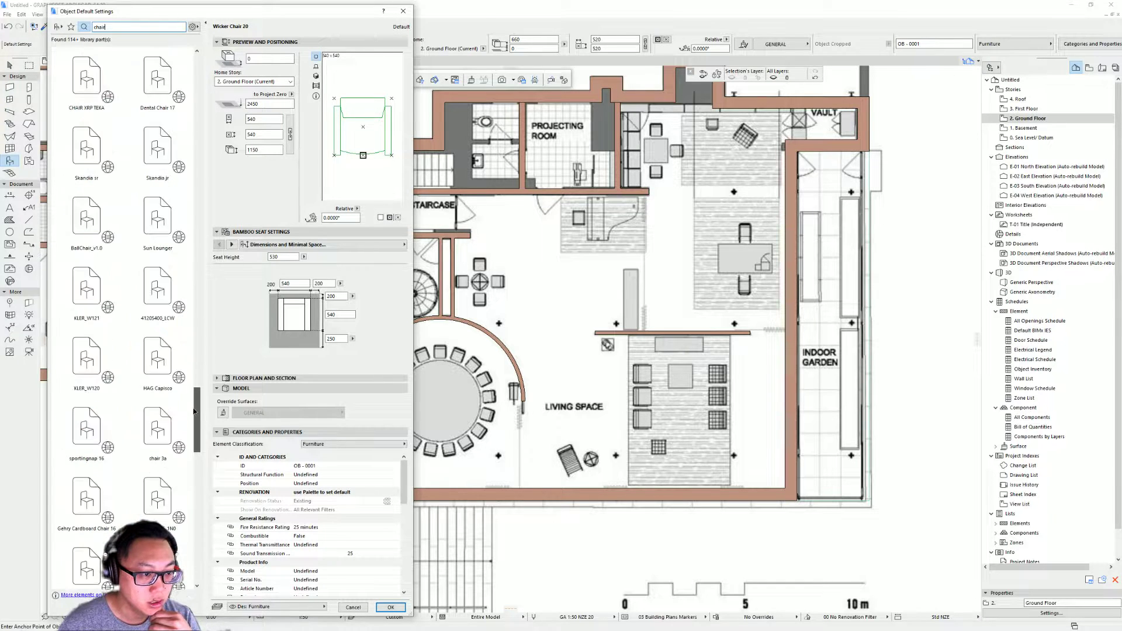
left_click_drag(199, 370, 210, 293)
scroll(105, 432, "down", 1)
left_click(105, 422)
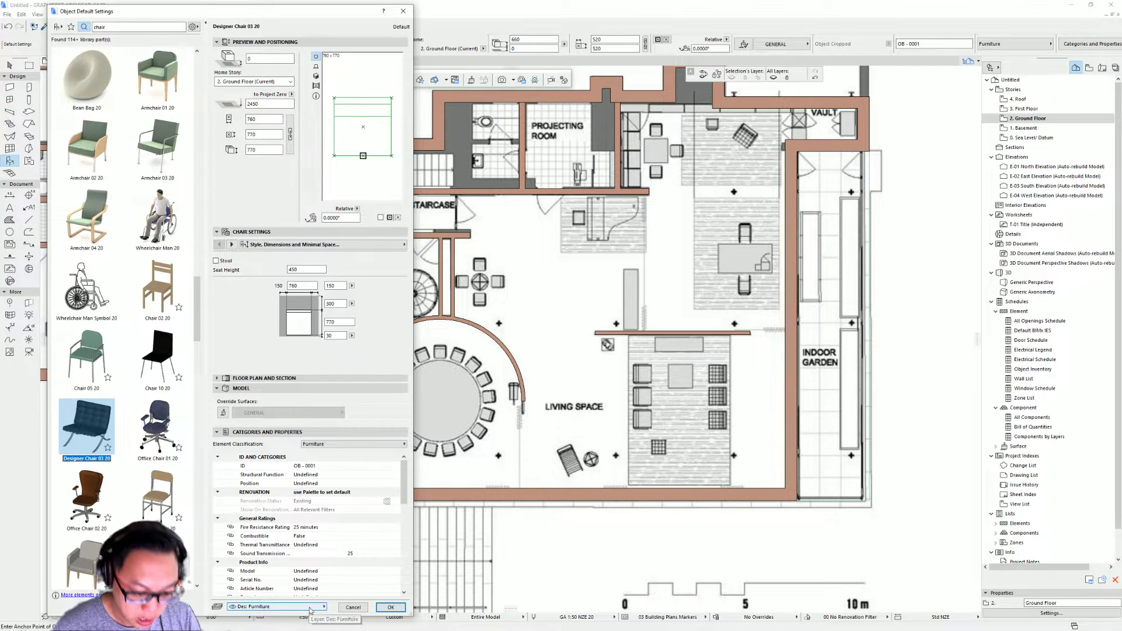
Step: Check the layer choices, keep the chair on Des: Furniture and accept the object's default settings
left_click(267, 608)
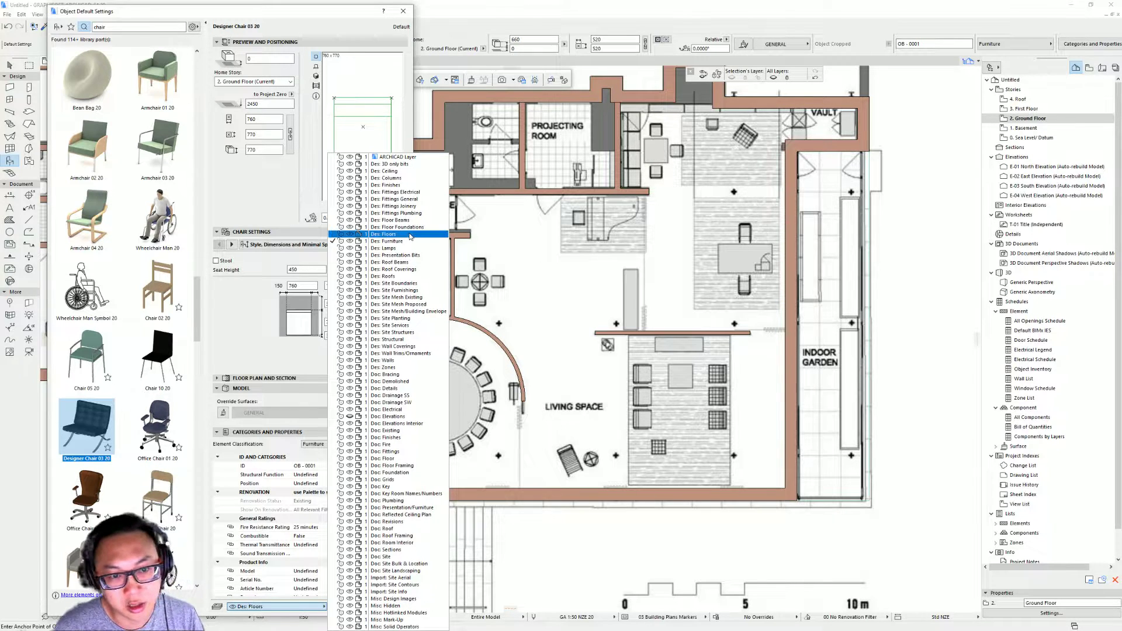
left_click(312, 530)
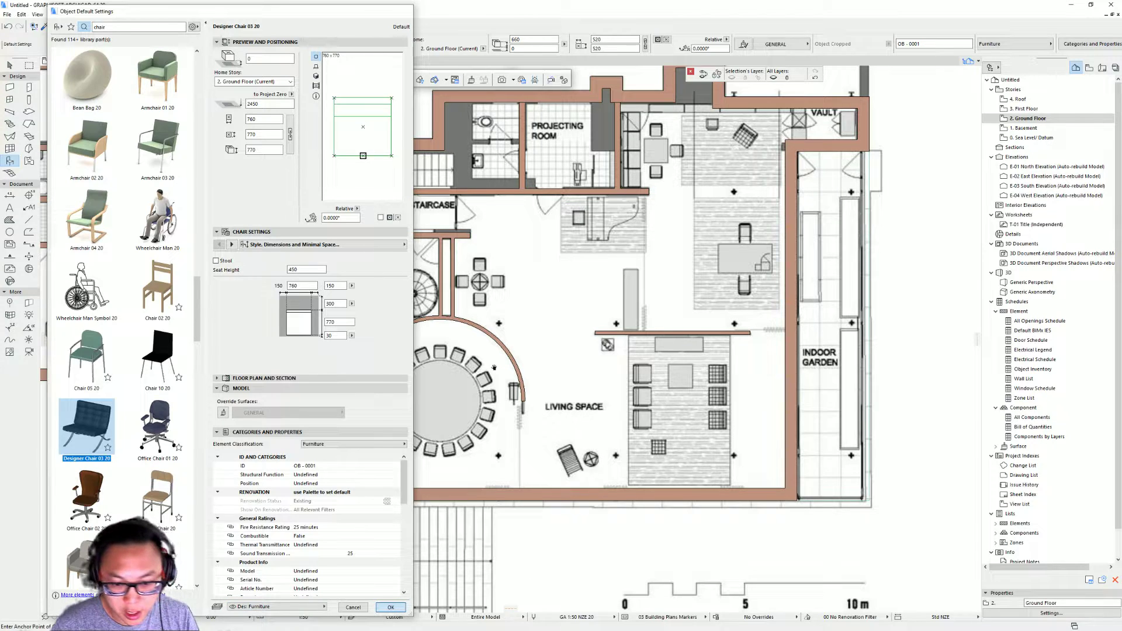
key("Return")
Step: Place five designer chairs freely in the open area between the living space and the piano, then end placement
scroll(376, 196, "up", 2)
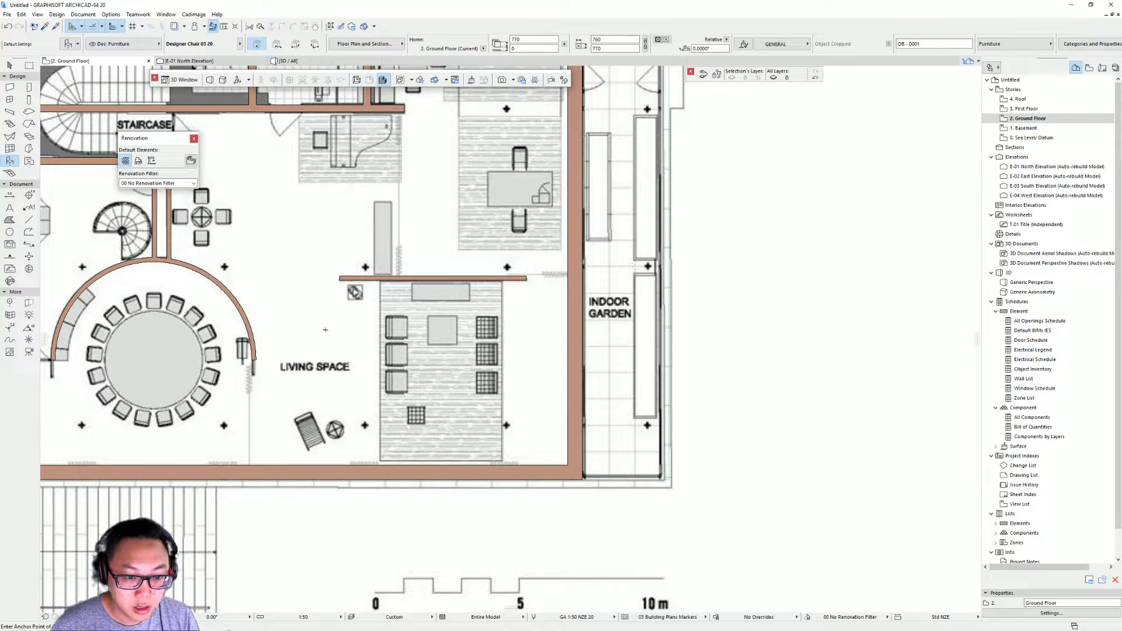
left_click(315, 317)
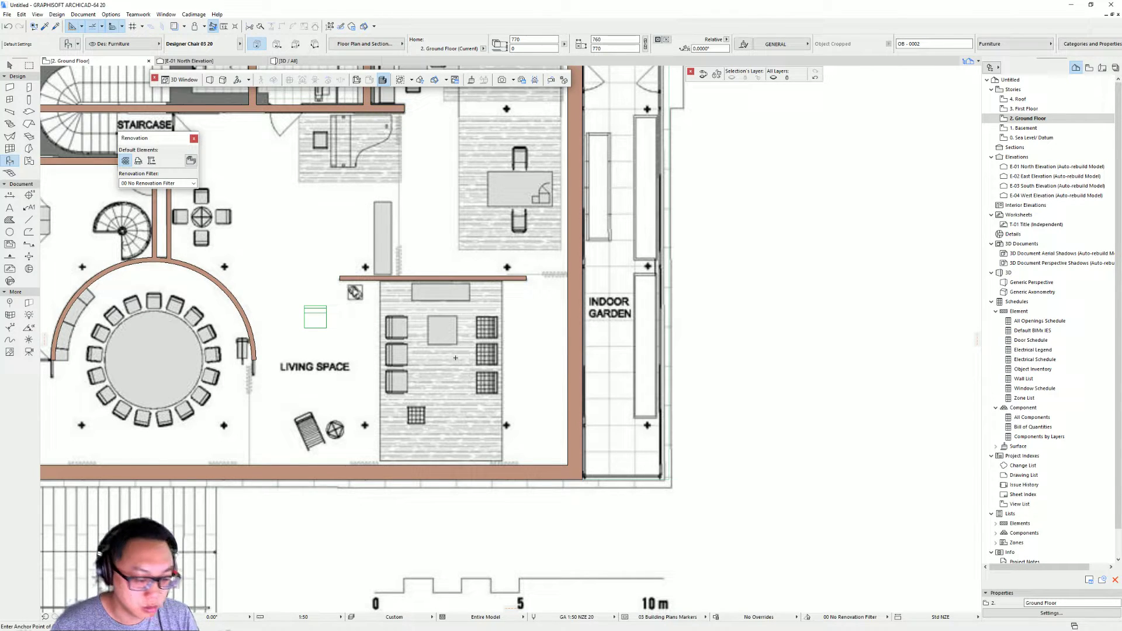
left_click(338, 290)
left_click(426, 246)
left_click(285, 238)
left_click(336, 195)
middle_click_drag(361, 310, 371, 342)
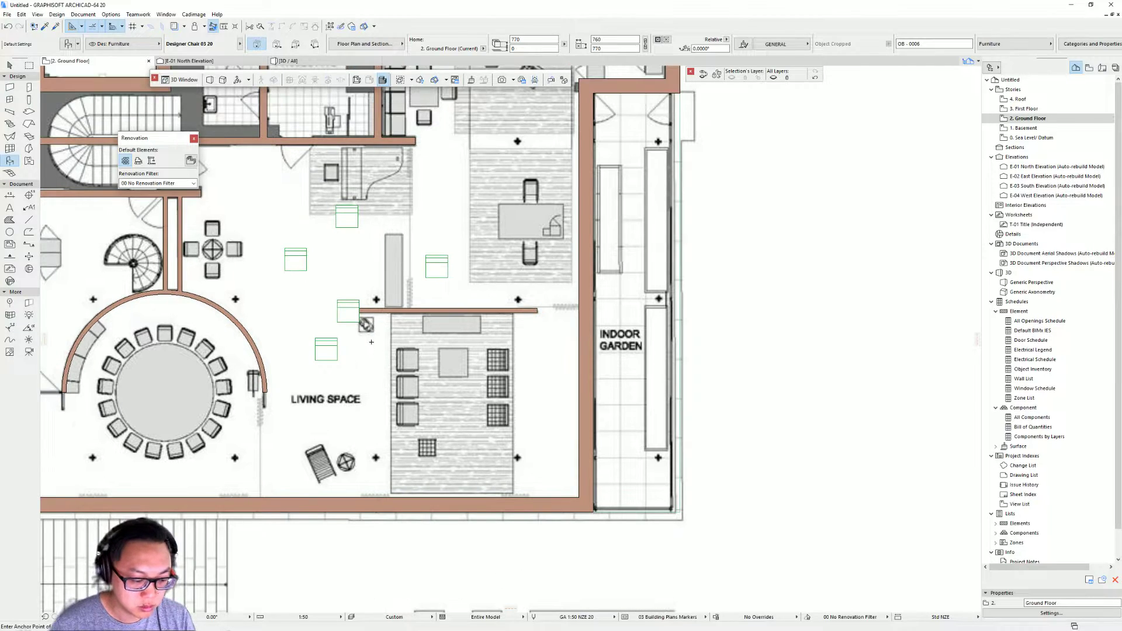
key("Escape")
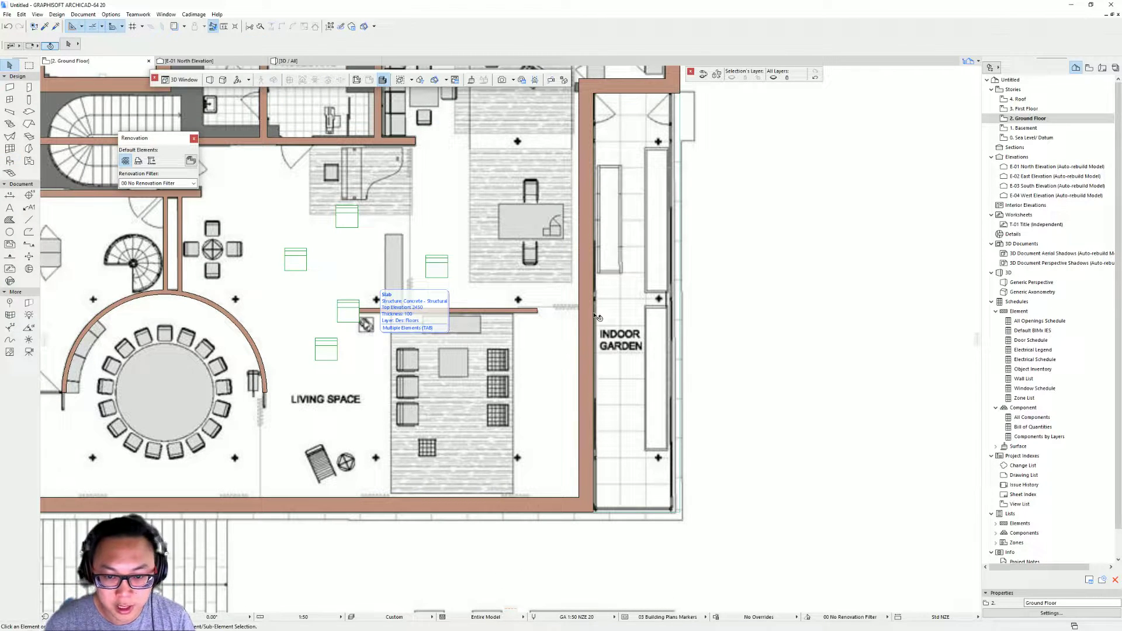
Step: Examine the placed chairs up close in the 3D perspective
key("F3")
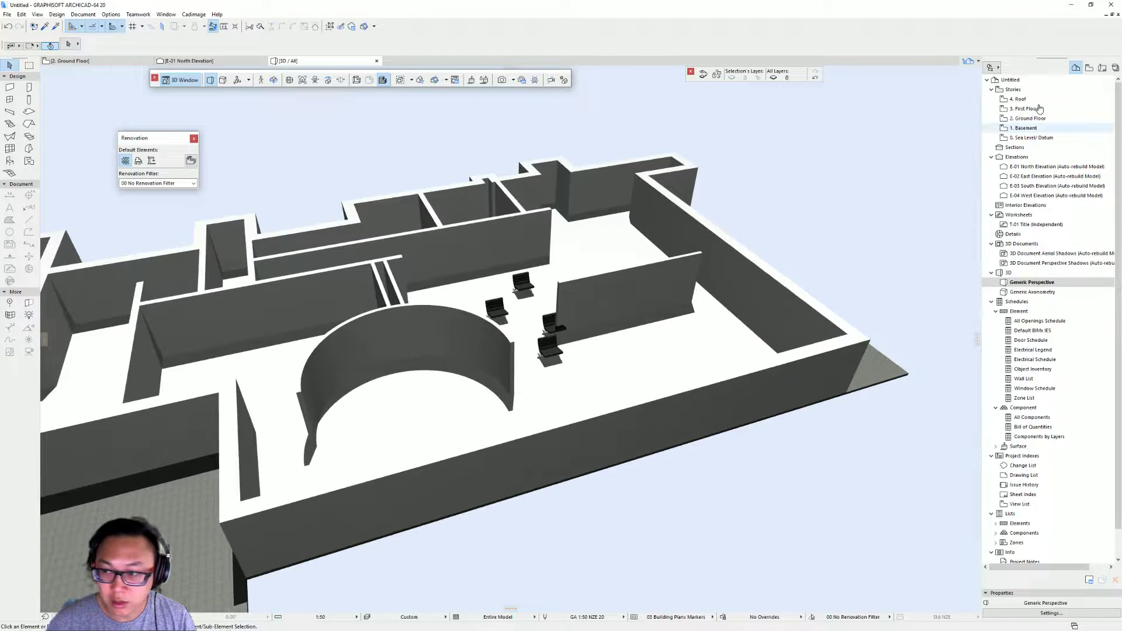
scroll(489, 331, "down", 2)
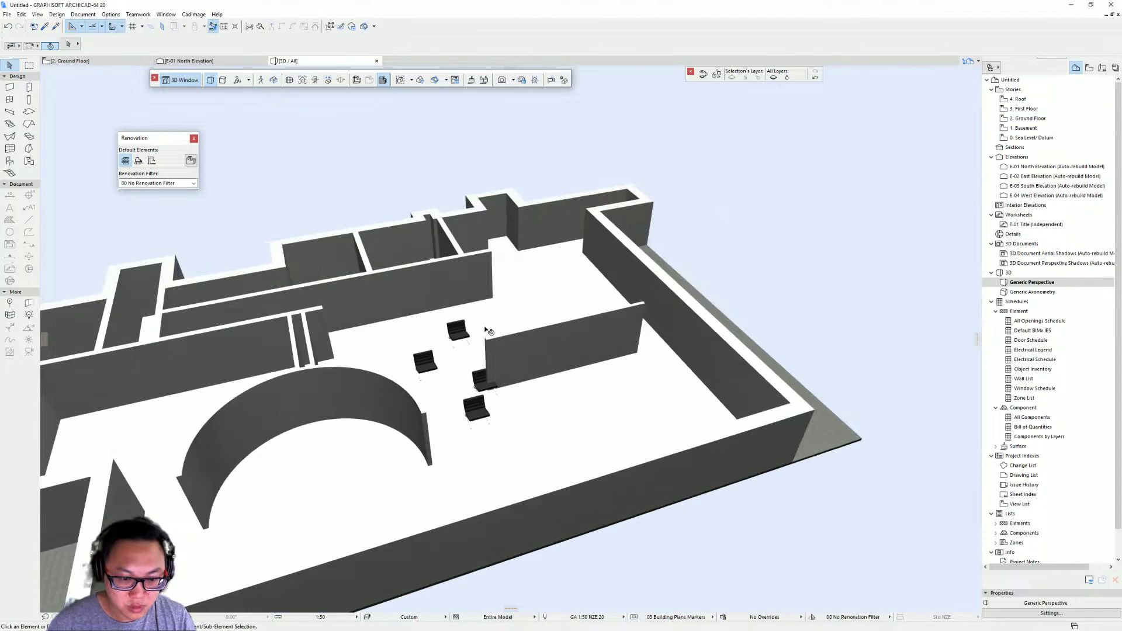
scroll(480, 394, "up", 4)
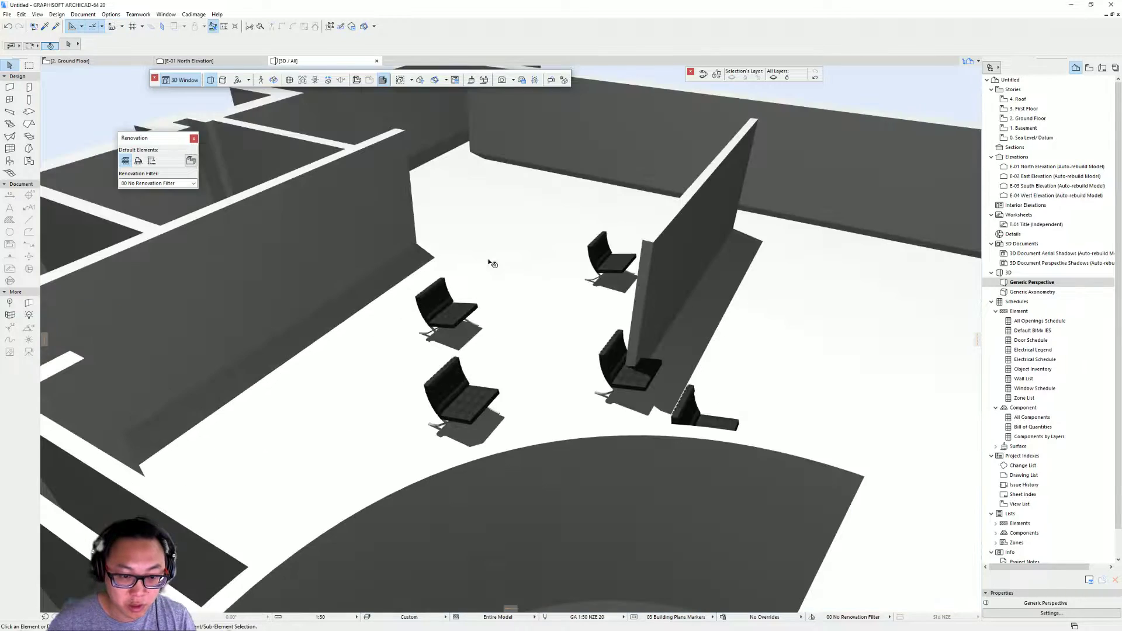
scroll(475, 320, "down", 3)
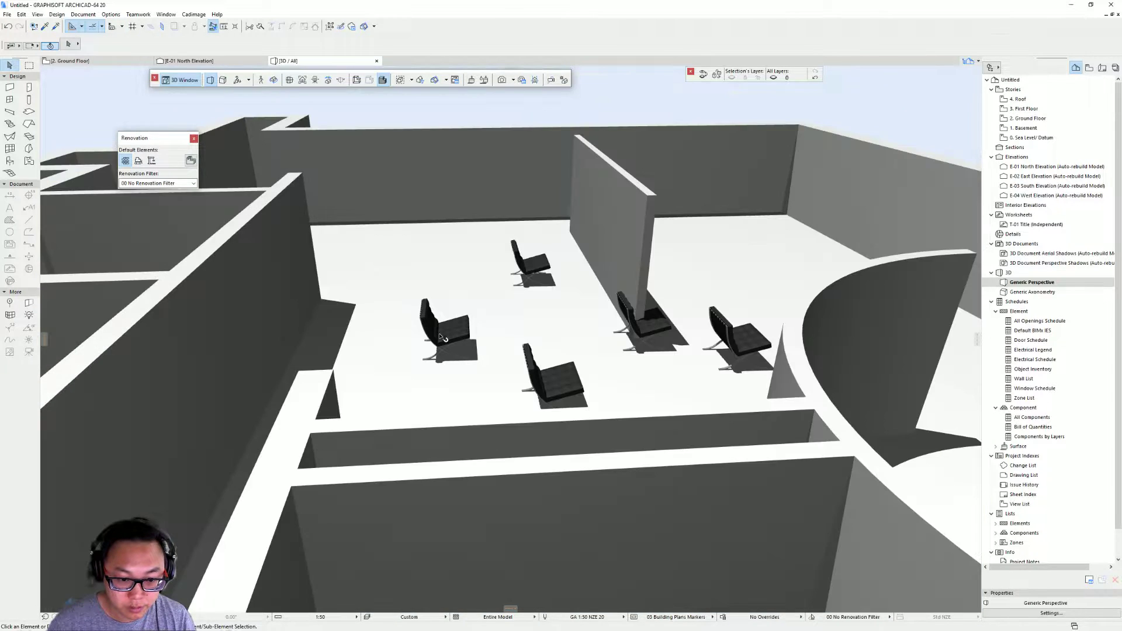
scroll(591, 351, "up", 3)
scroll(582, 314, "up", 3)
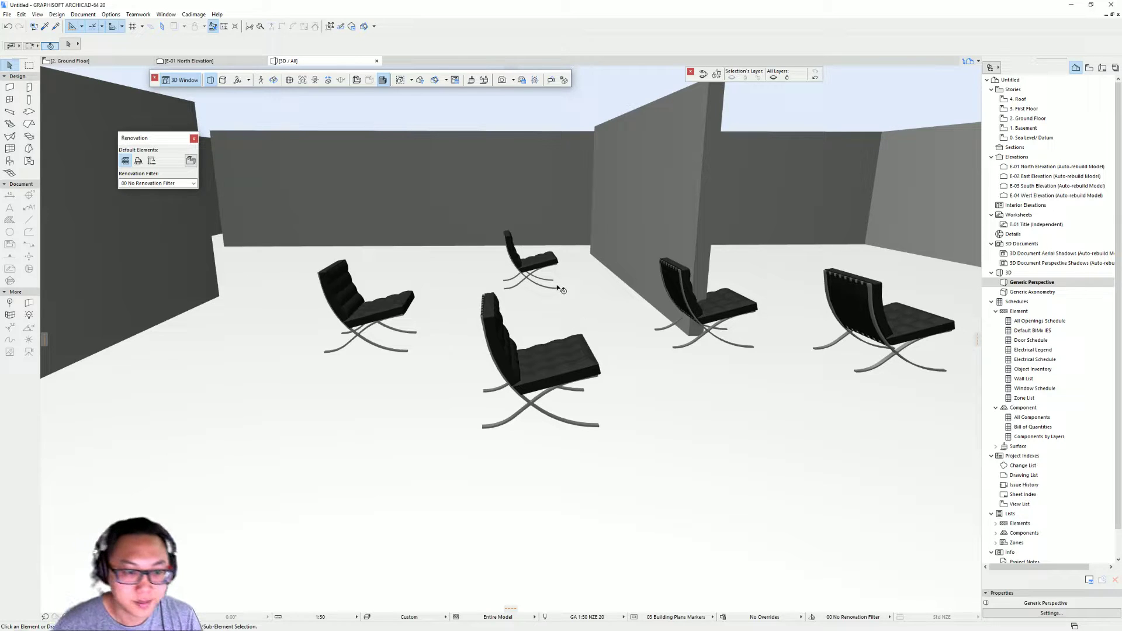
Step: Return to the ground floor plan and delete the chair overlapping the partition wall's end and the chair nearest the desk
key("F2")
scroll(431, 256, "down", 3)
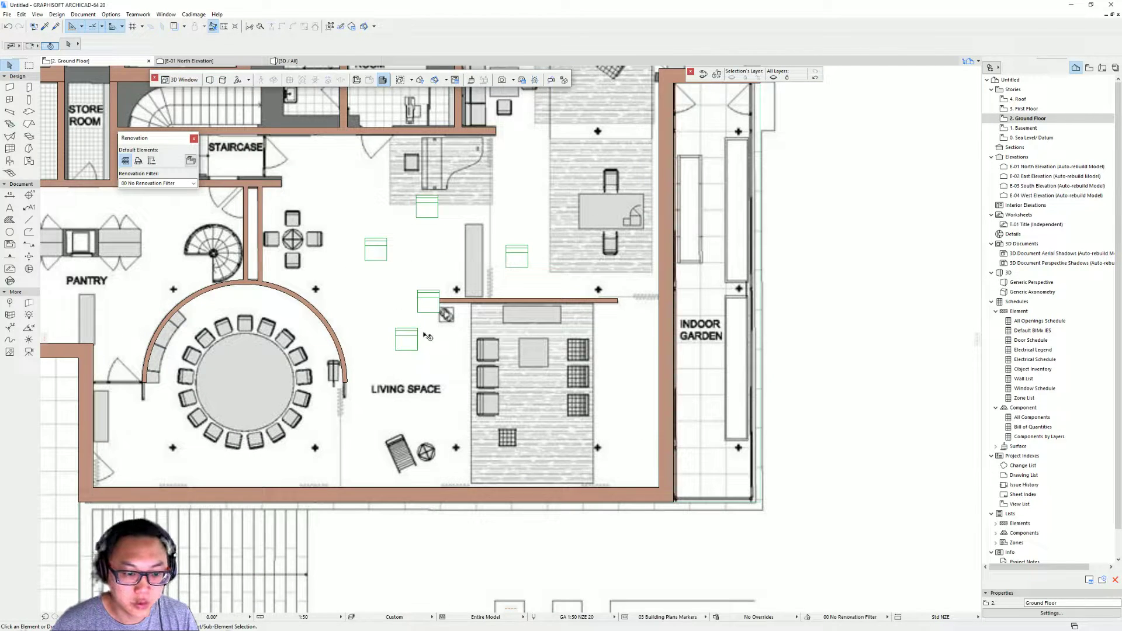
scroll(425, 334, "up", 4)
left_click(403, 349)
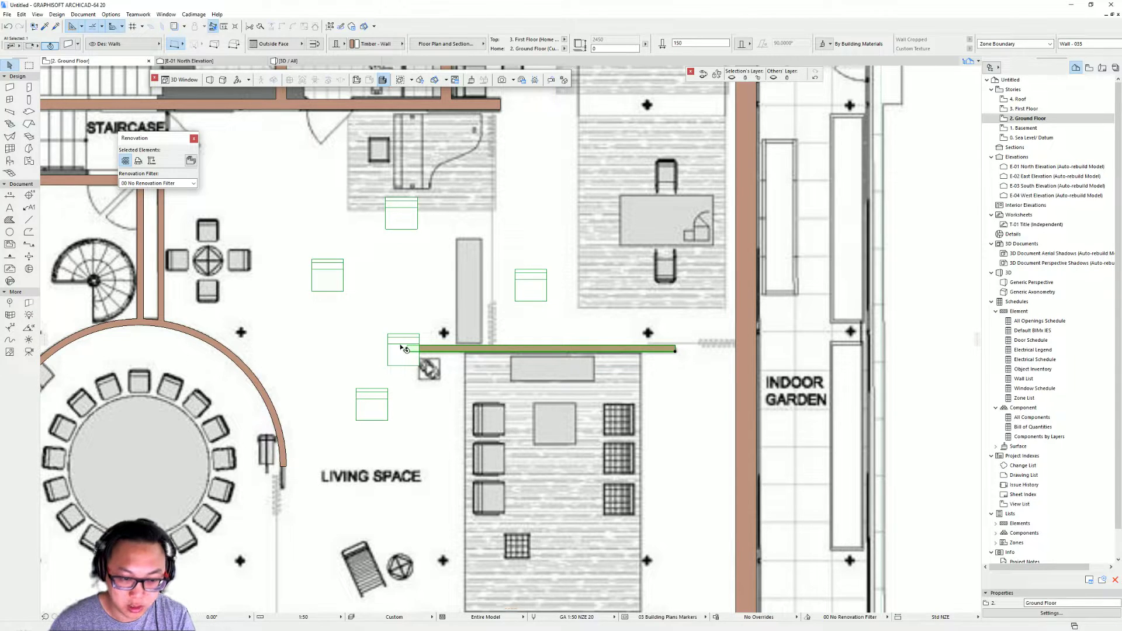
left_click(400, 347)
key("Delete")
left_click(525, 279)
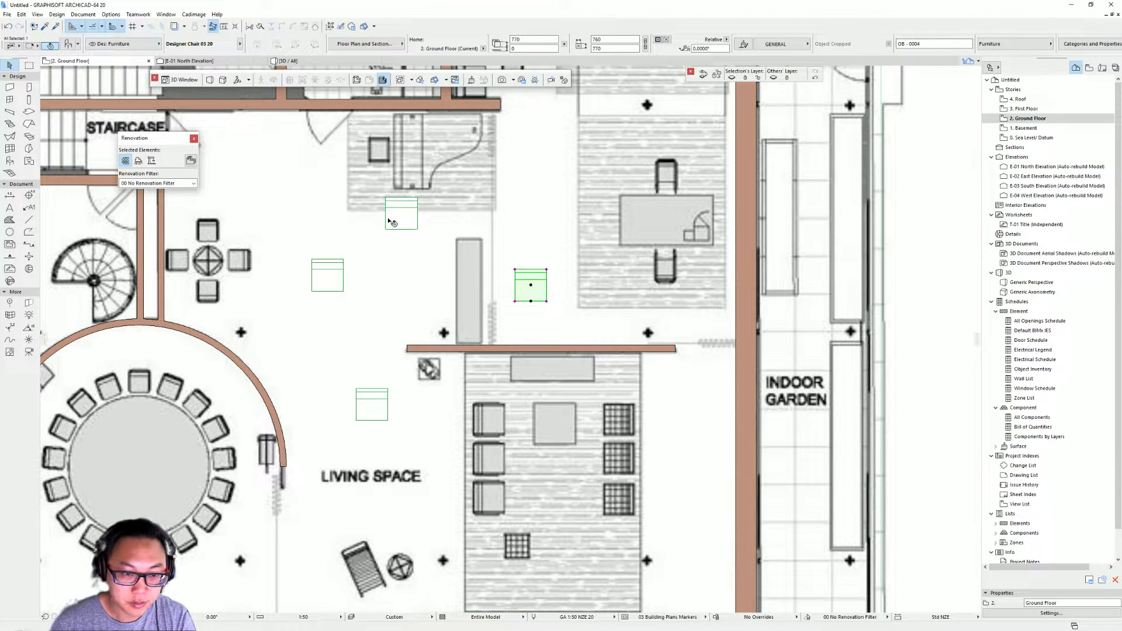
key("Delete")
Step: Delete the chair just below the piano and undo that deletion
left_click(390, 221)
key("Delete")
left_click(335, 275)
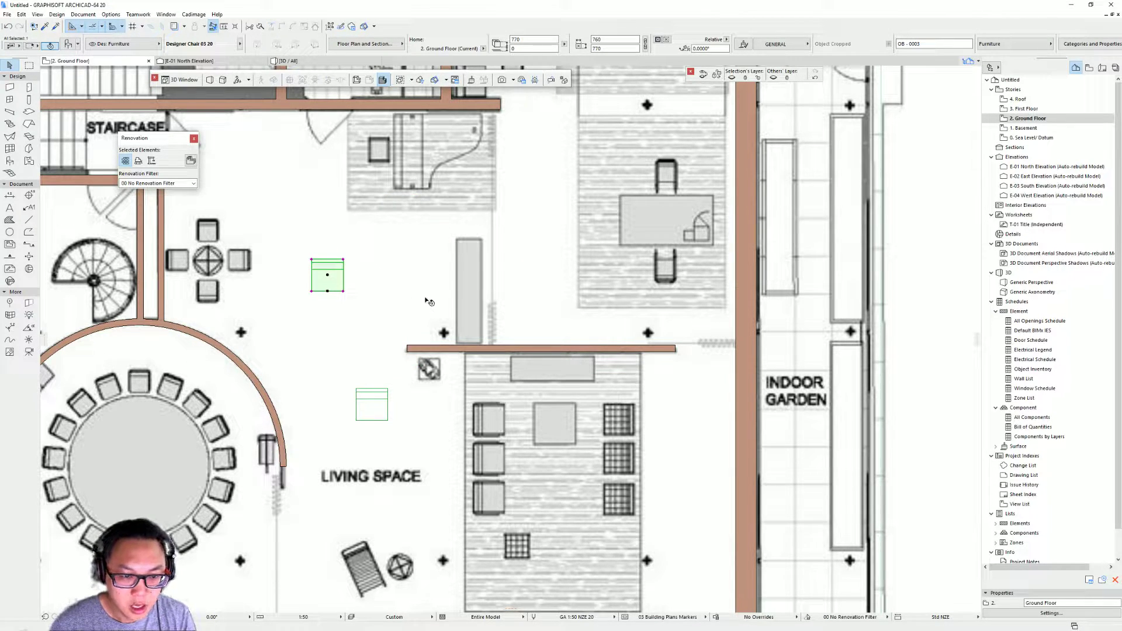
key("ctrl+z")
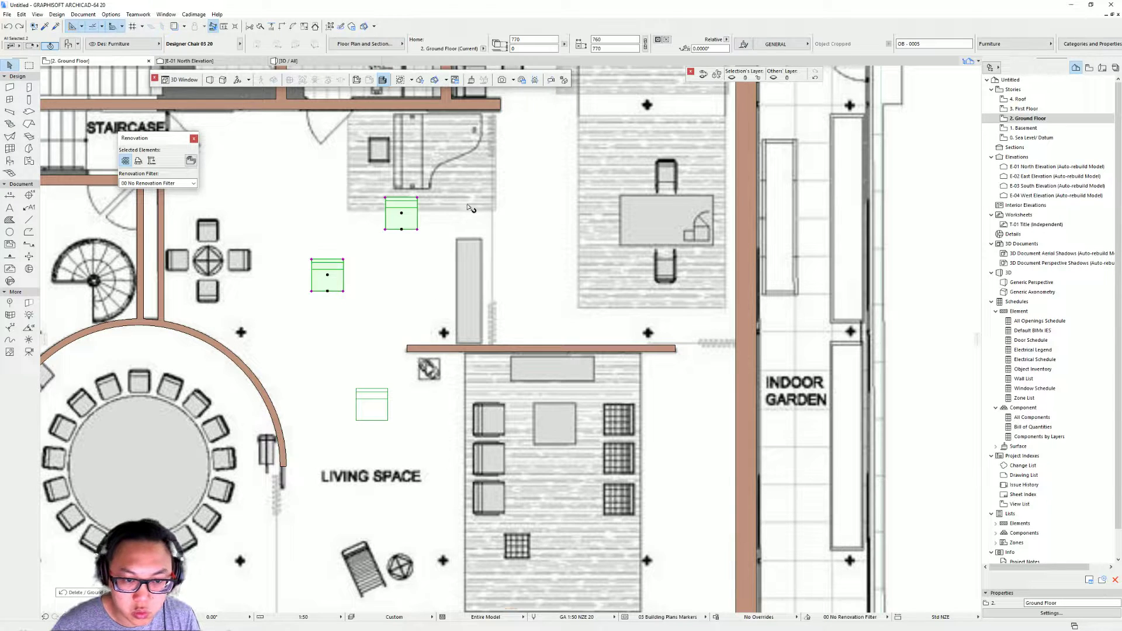
Step: Clear the accidental floor slab selection and lock the Des: Floors layer in the layer settings
scroll(470, 208, "down", 2)
left_click(596, 263)
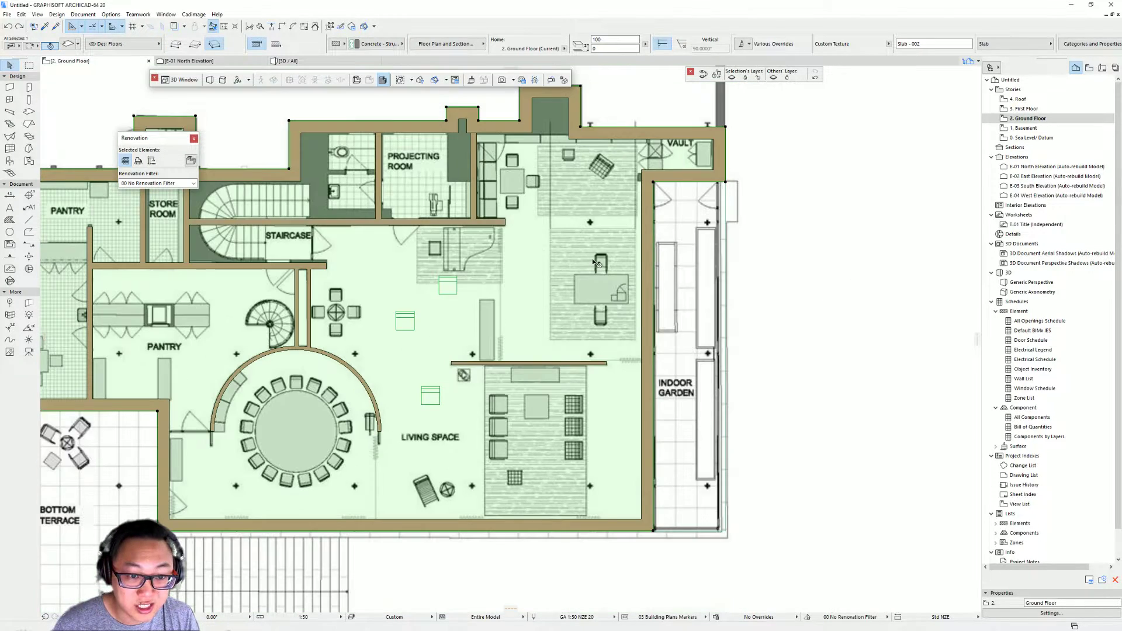
key("Escape")
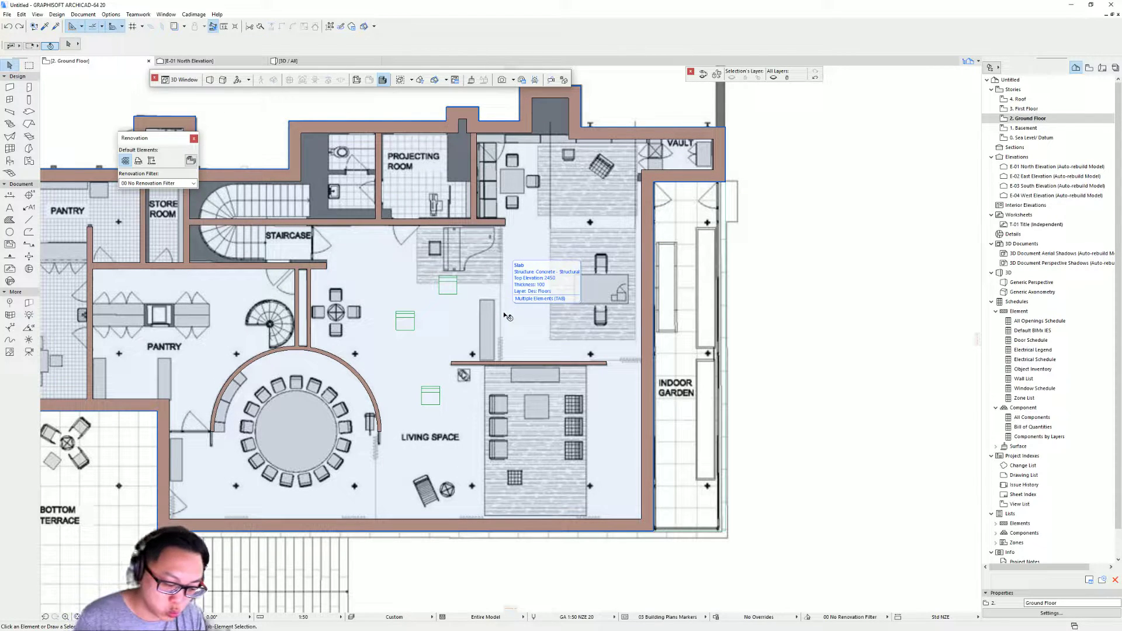
key("ctrl+l")
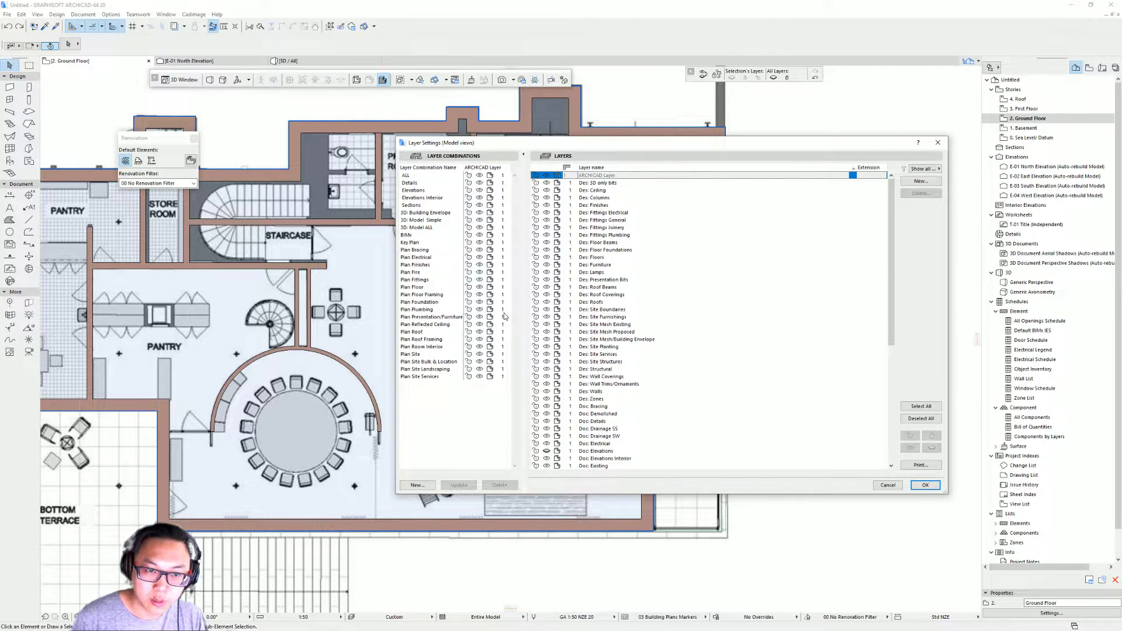
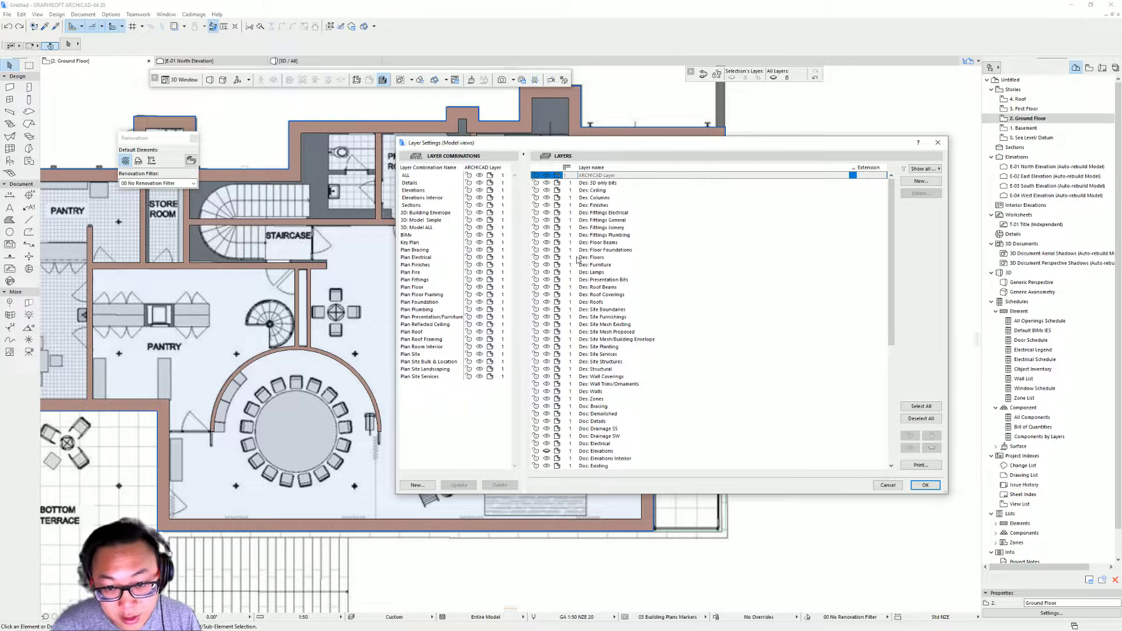
left_click(538, 258)
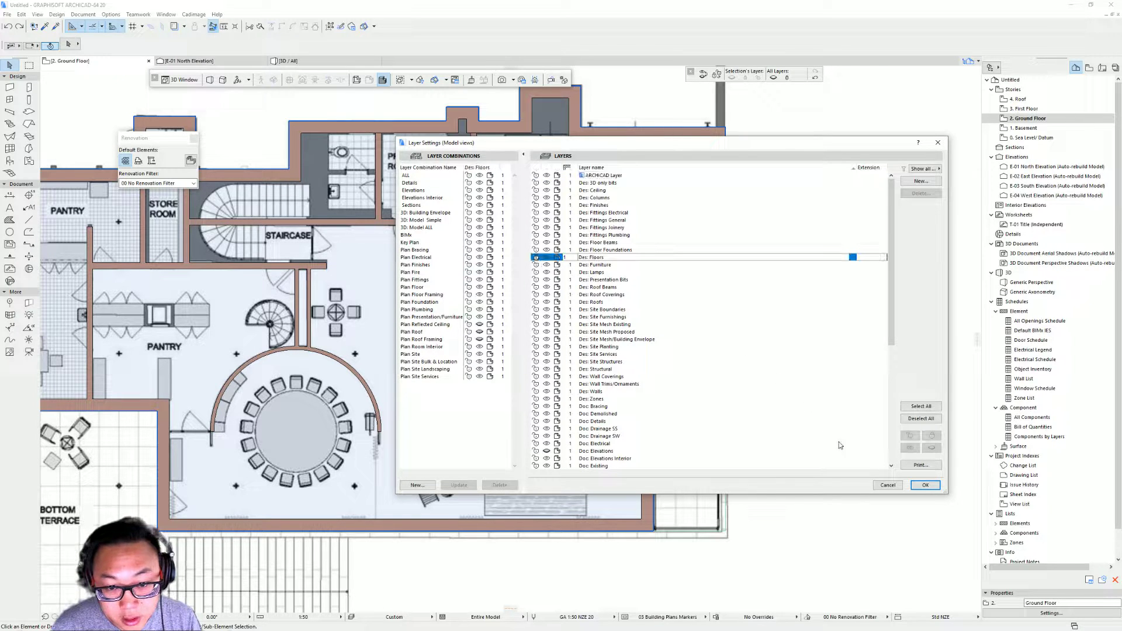
key("Return")
Step: Select the floor slab to check that it is locked and deselect it
left_click(540, 303)
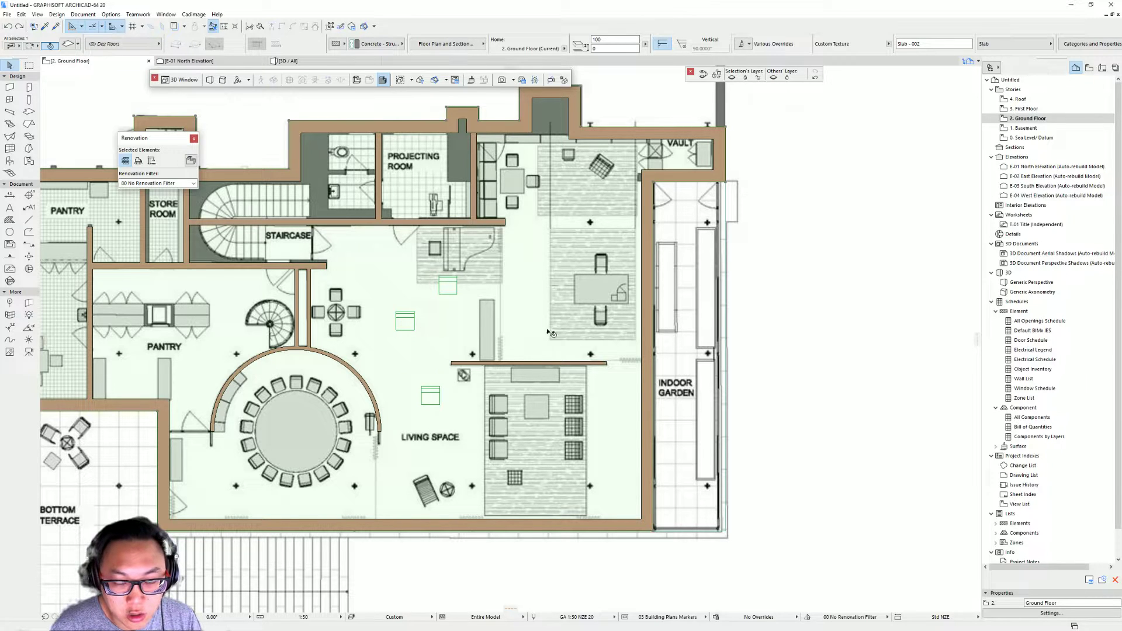
key("Escape")
left_click(449, 305)
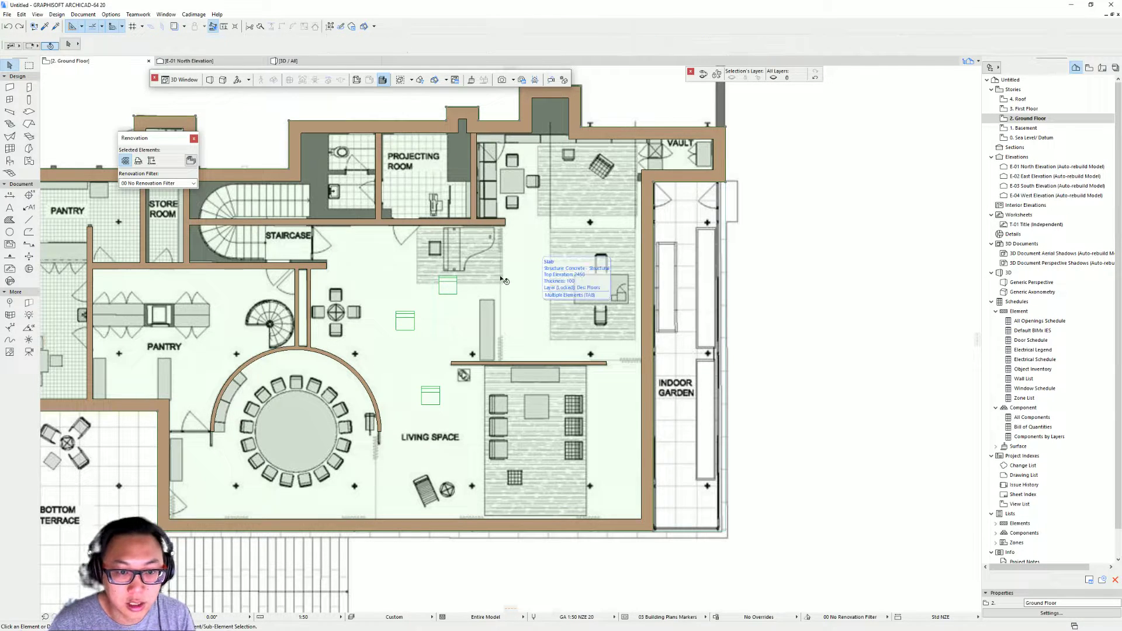
Step: Move the chair below the piano onto the uppermost armchair on the west side of the living space rug
scroll(445, 309, "up", 2)
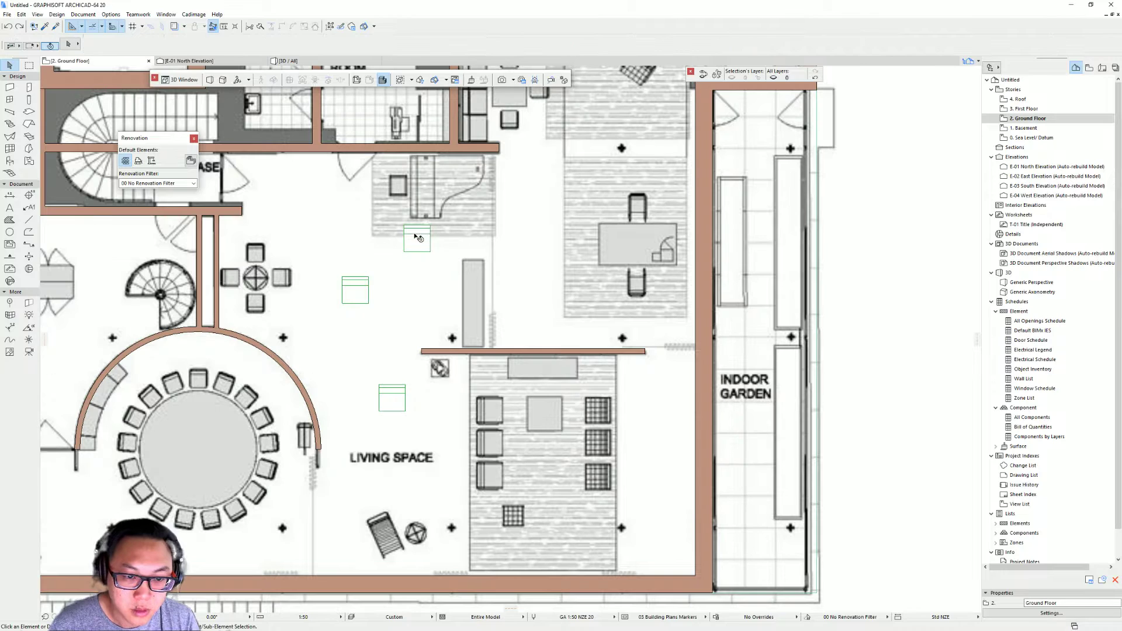
left_click(424, 246)
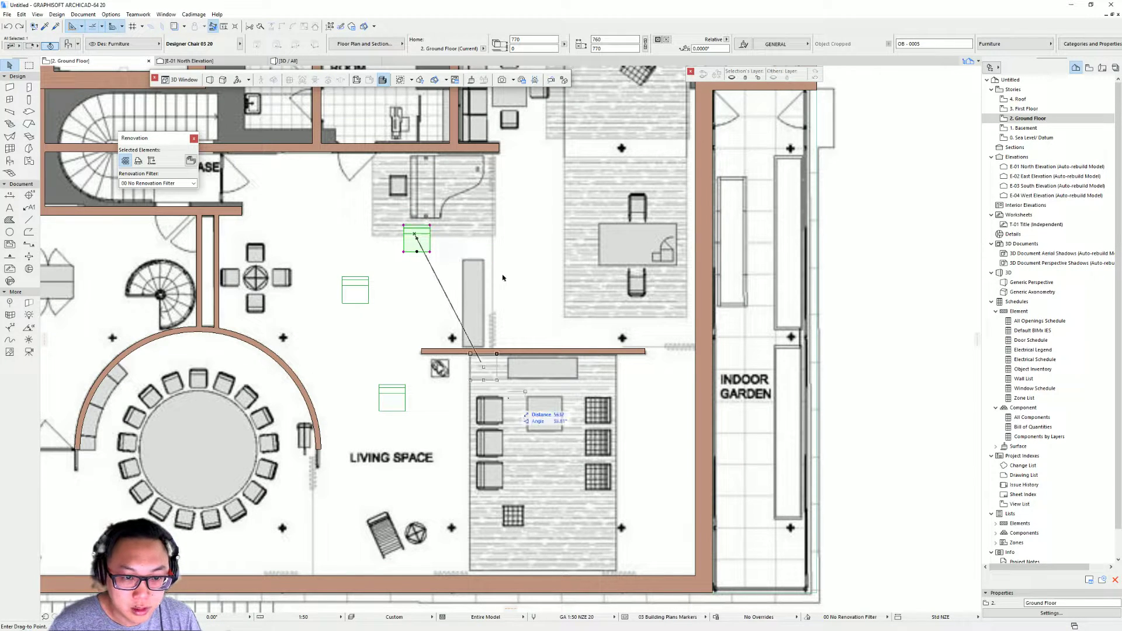
scroll(472, 393, "up", 2)
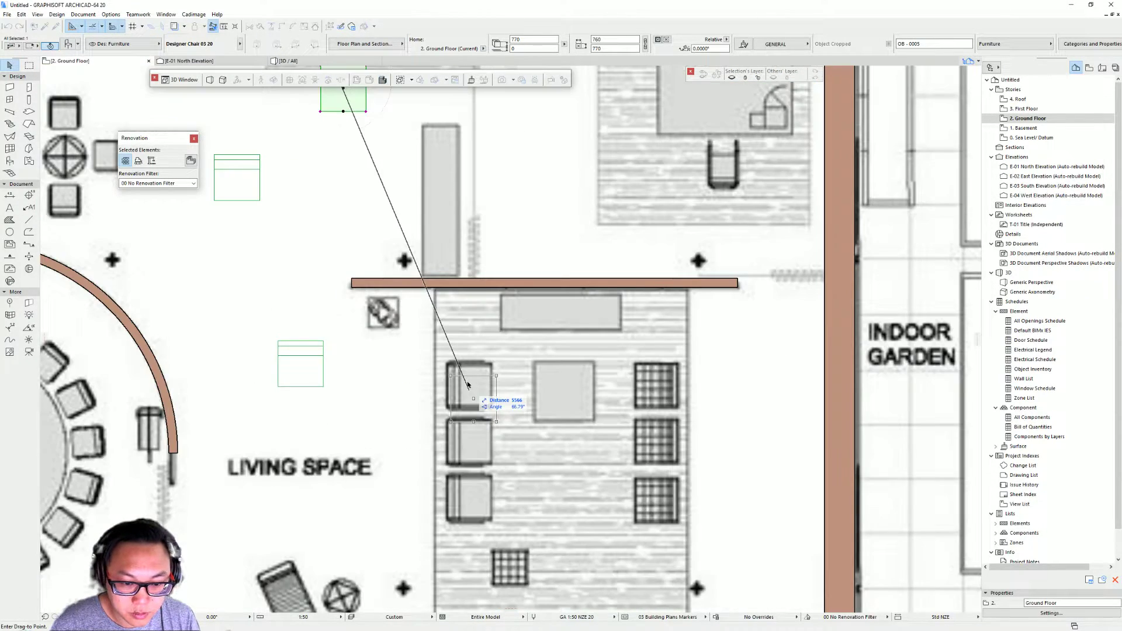
left_click(470, 385)
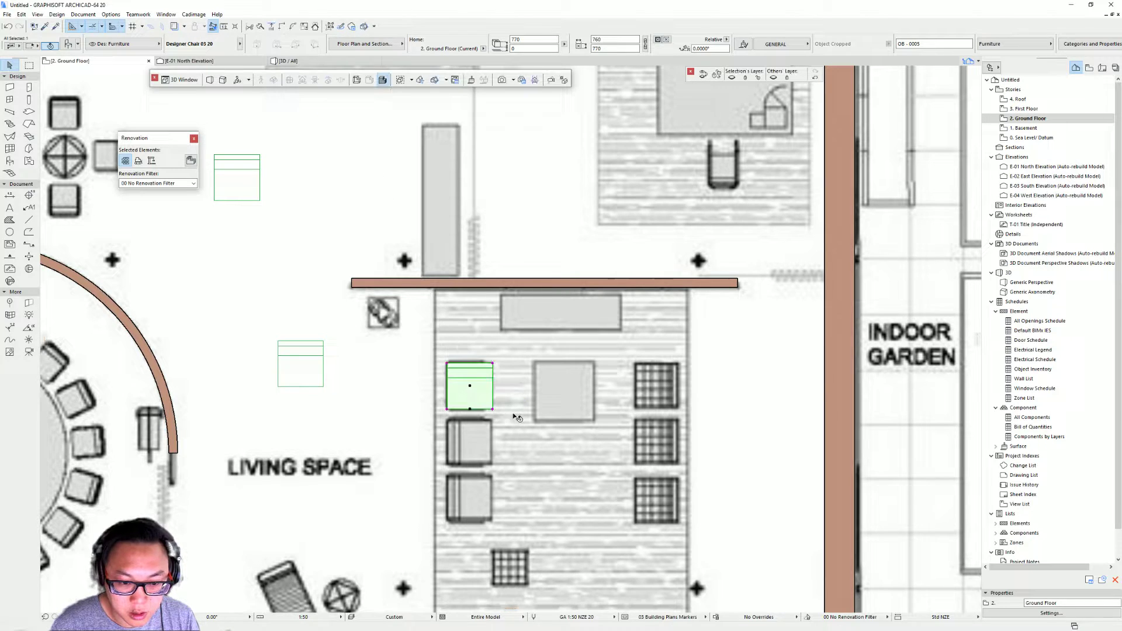
scroll(509, 384, "up", 3)
key("Escape")
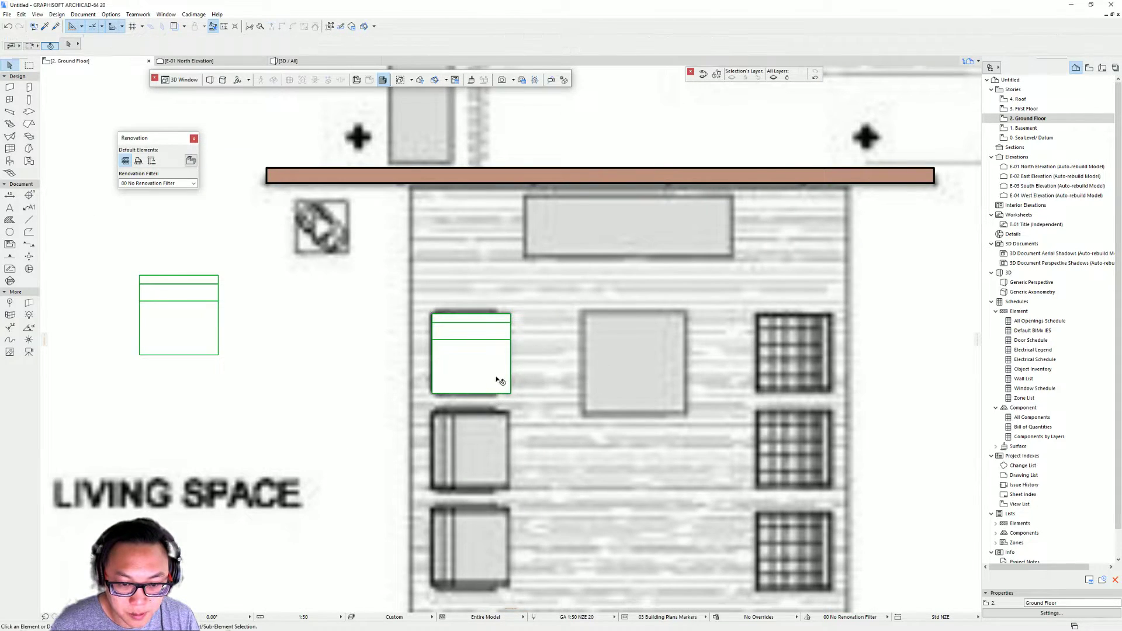
Step: Select the floor slab beside the rug chair, view it isolated in 3D, and return to the ground floor plan
left_click(510, 369)
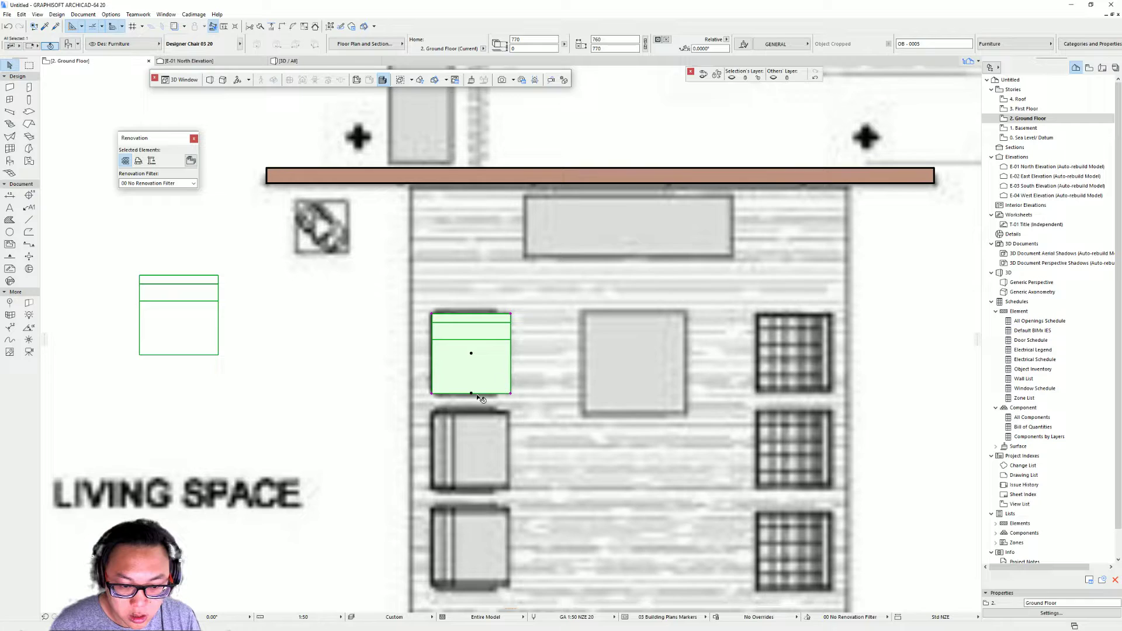
key("Escape")
left_click(474, 397)
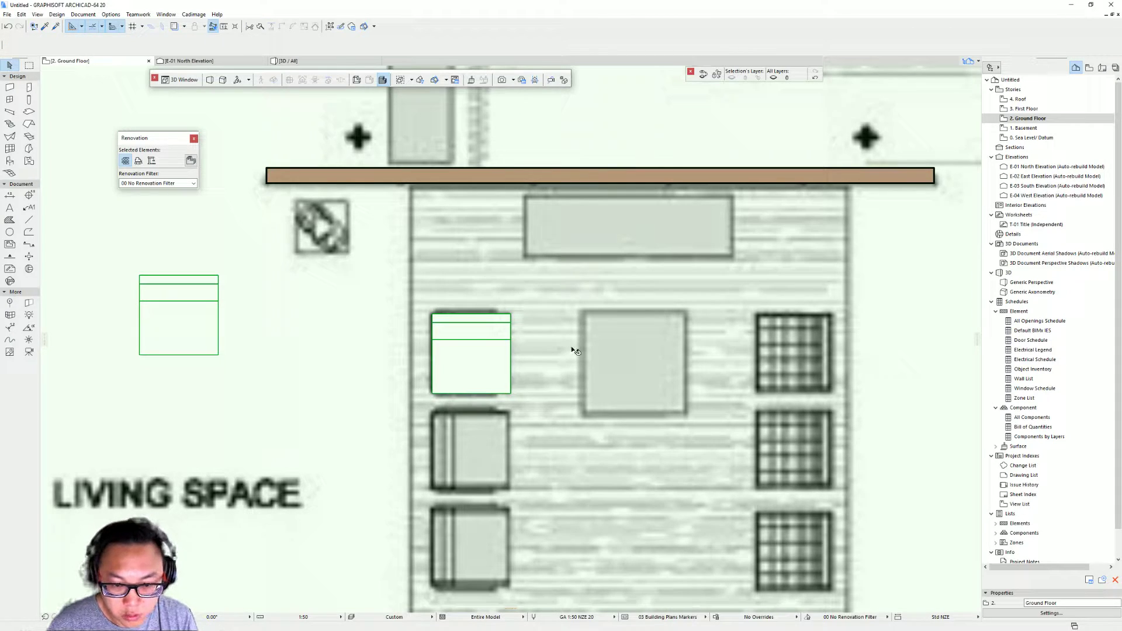
key("F5")
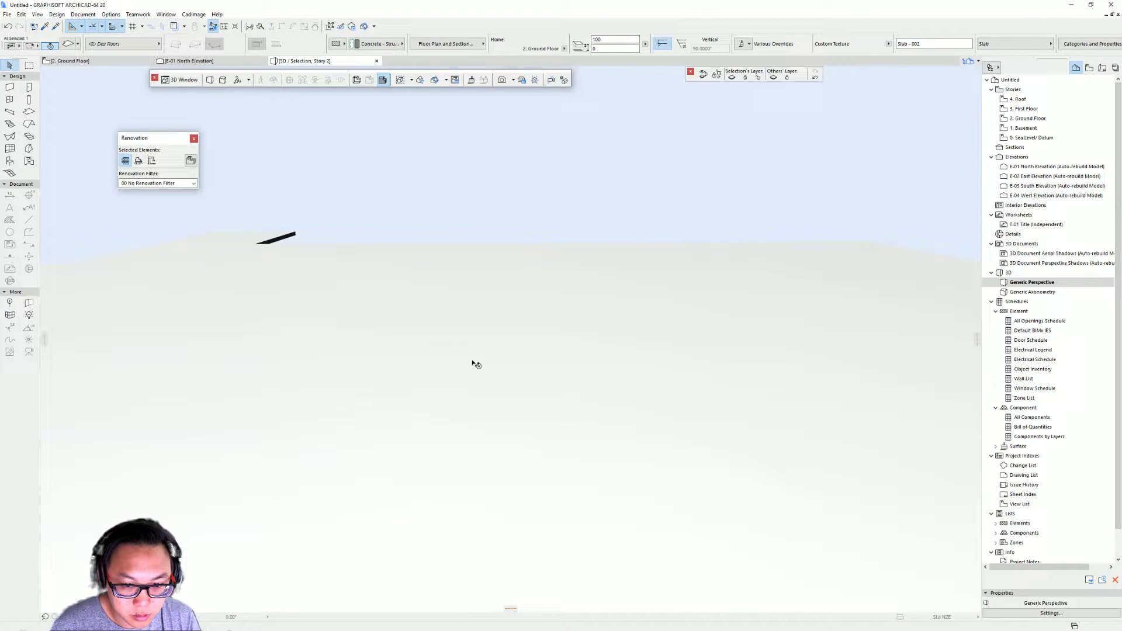
key("F2")
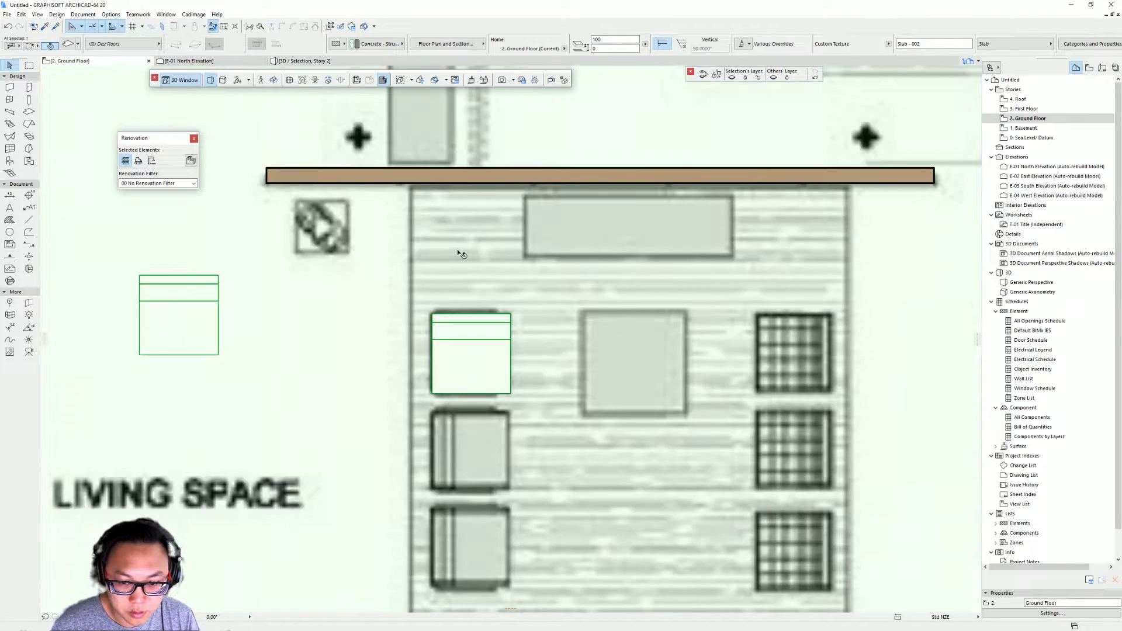
scroll(535, 411, "down", 5)
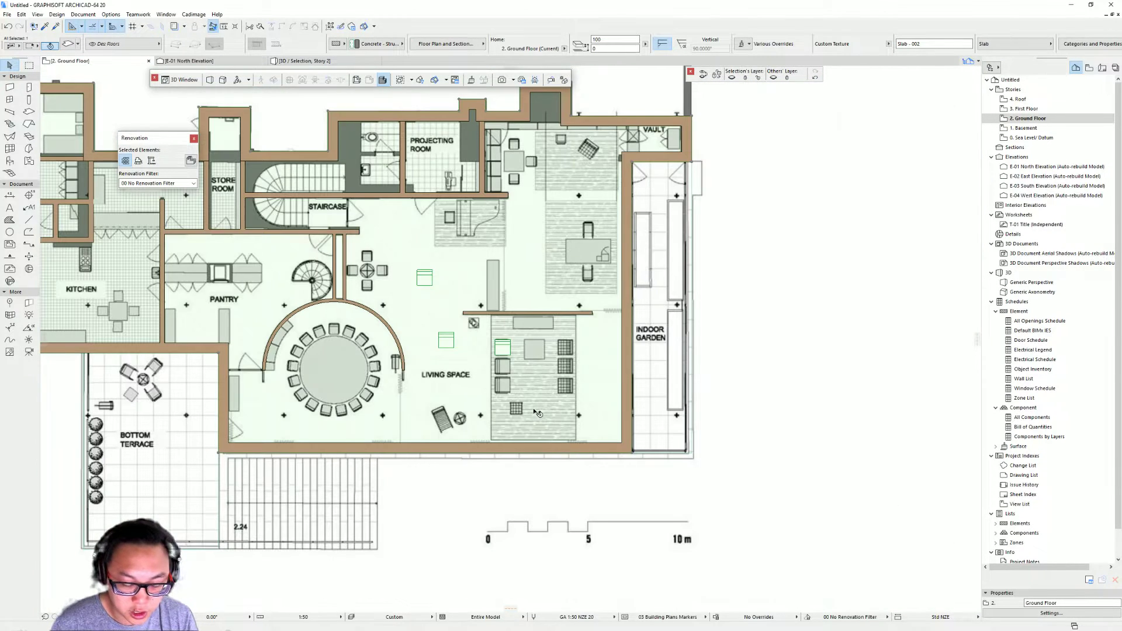
key("F3")
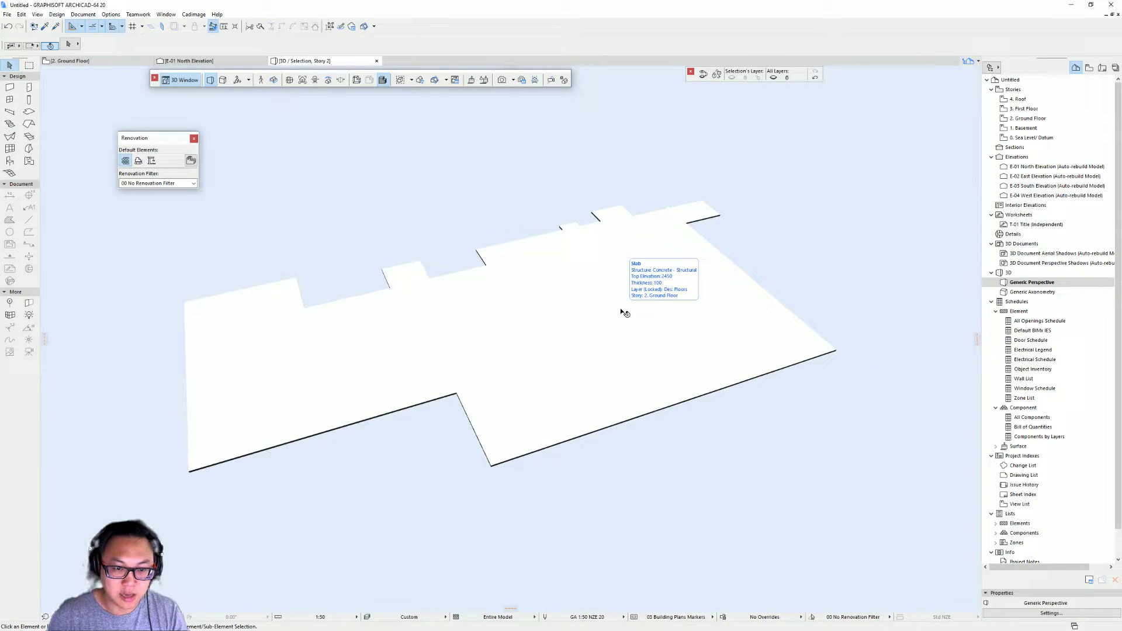
left_click(622, 312)
key("F2")
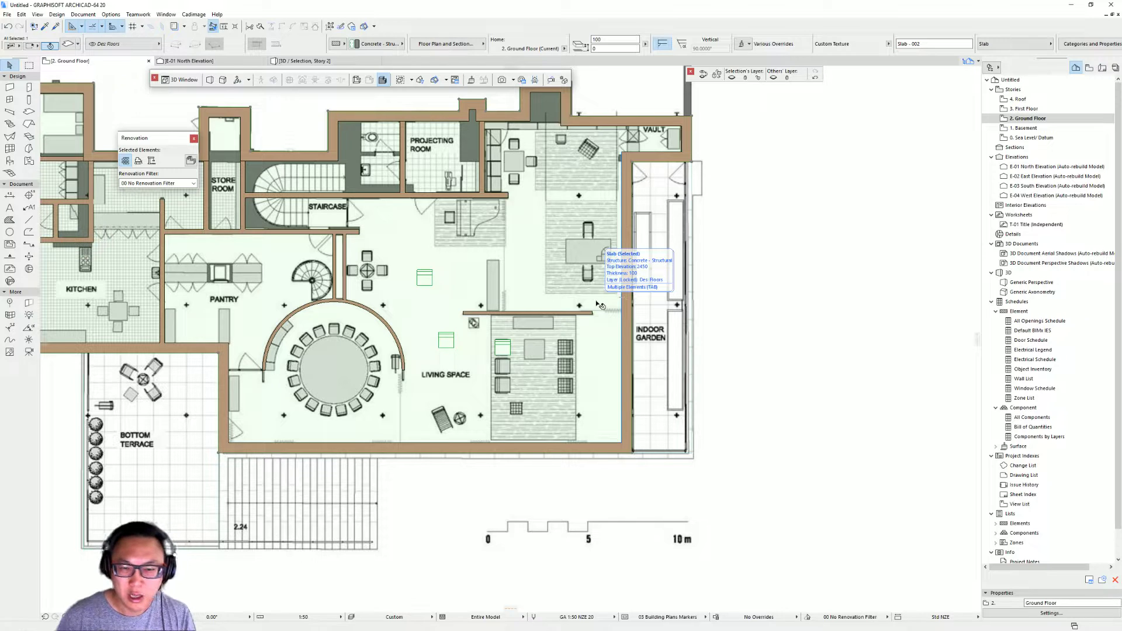
Step: Add the curved dining wall, the partition wall above the rug and the chair above the LIVING SPACE label to the selection and isolate everything in 3D
middle_click_drag(472, 331, 588, 301)
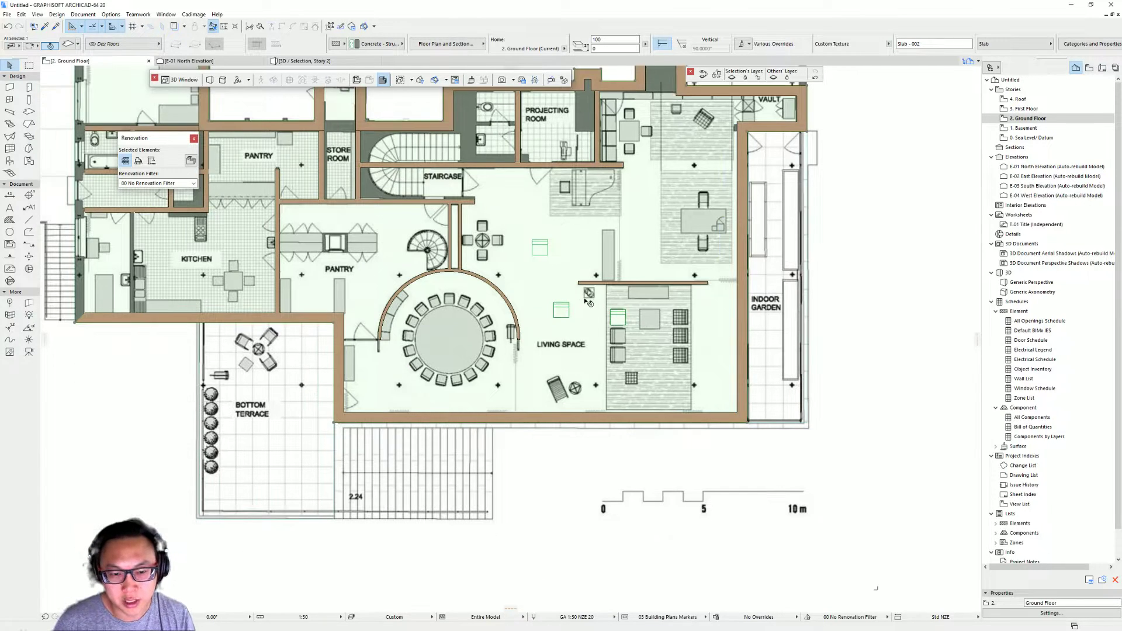
scroll(619, 313, "up", 3)
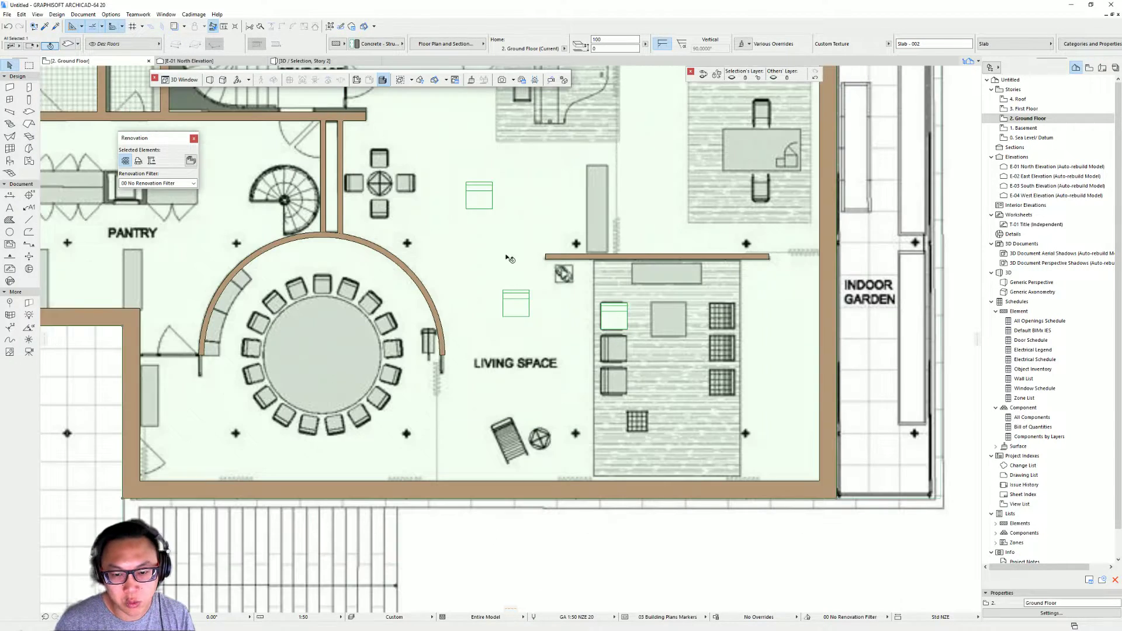
left_click(437, 314, "shift")
left_click(581, 259, "shift")
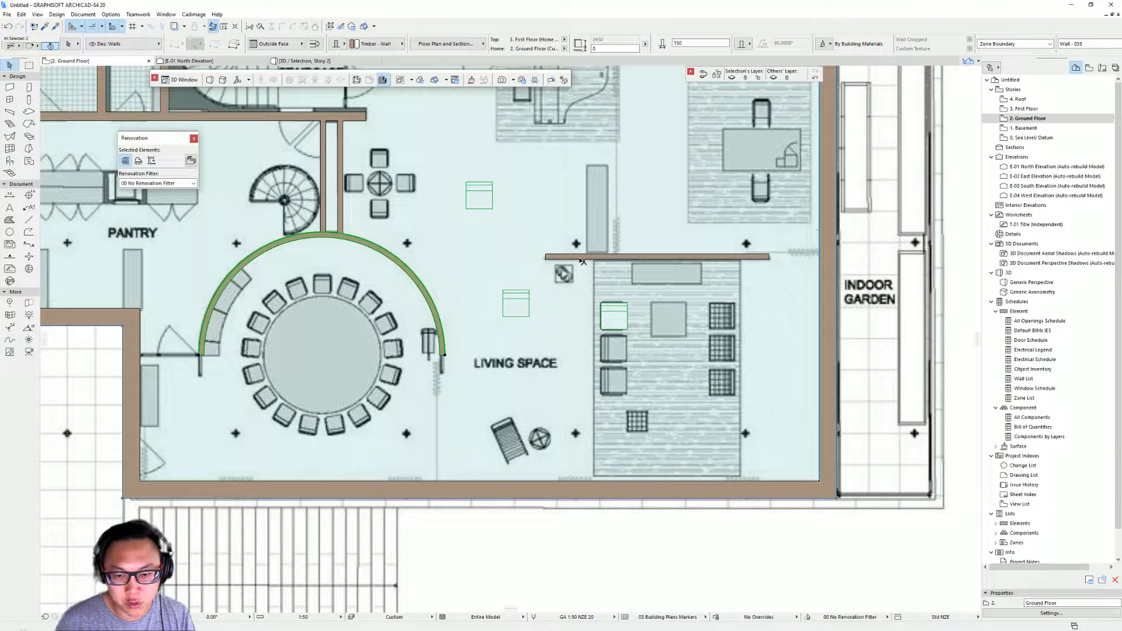
left_click(532, 292, "shift")
middle_click_drag(584, 298, 496, 306)
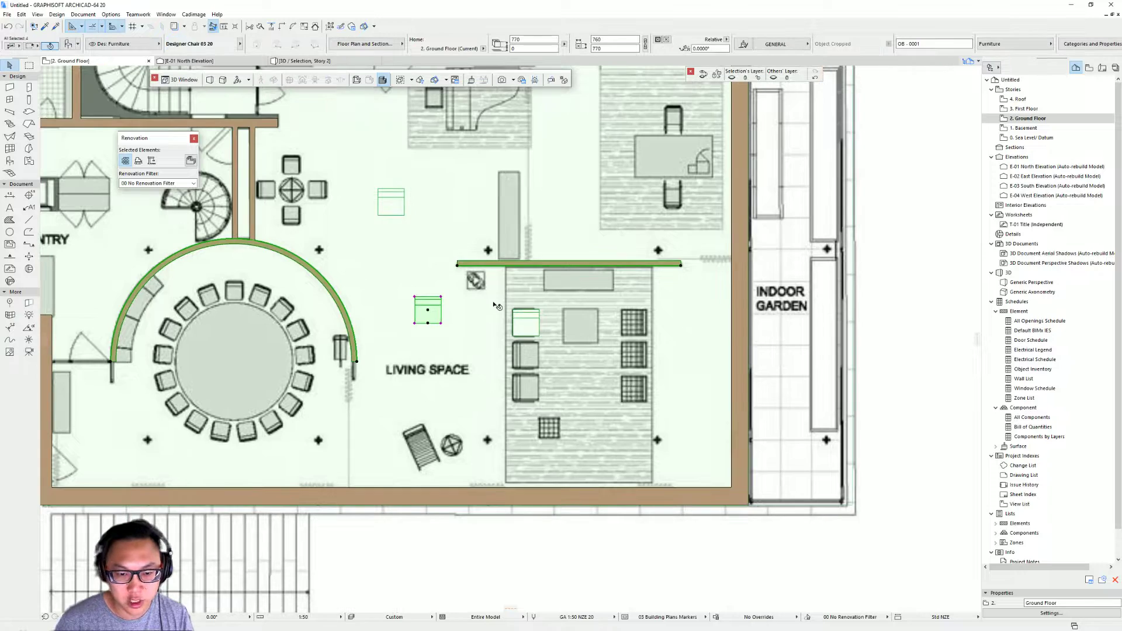
key("F5")
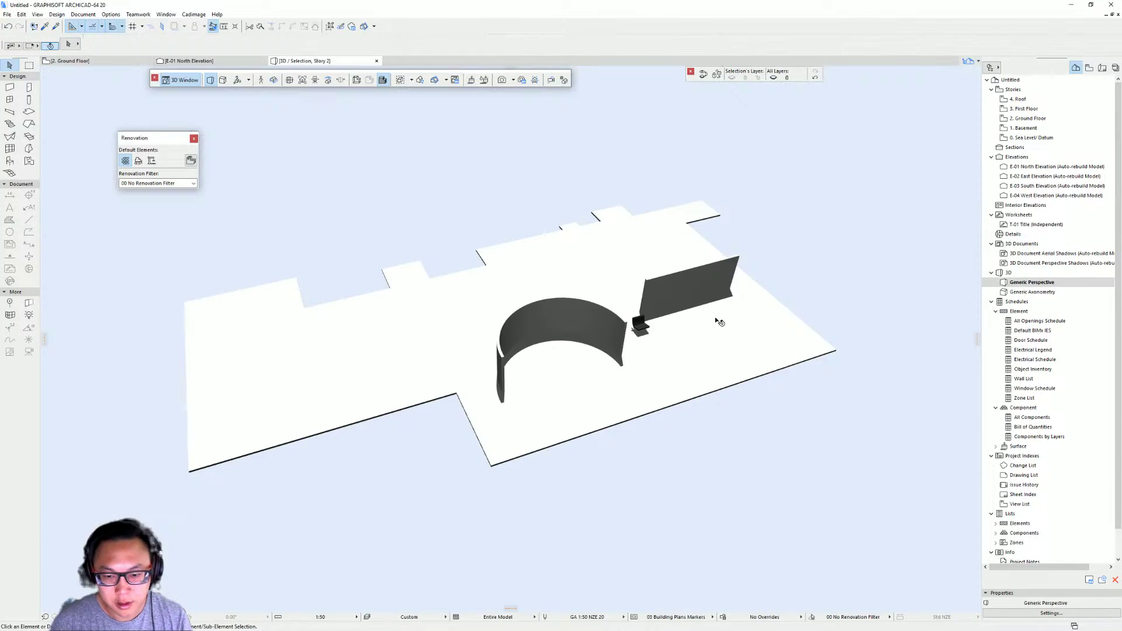
Step: Examine the isolated chair and its orientation between the walls from several 3D angles, and return to the ground floor plan
middle_click_drag(528, 230, 587, 390, "shift")
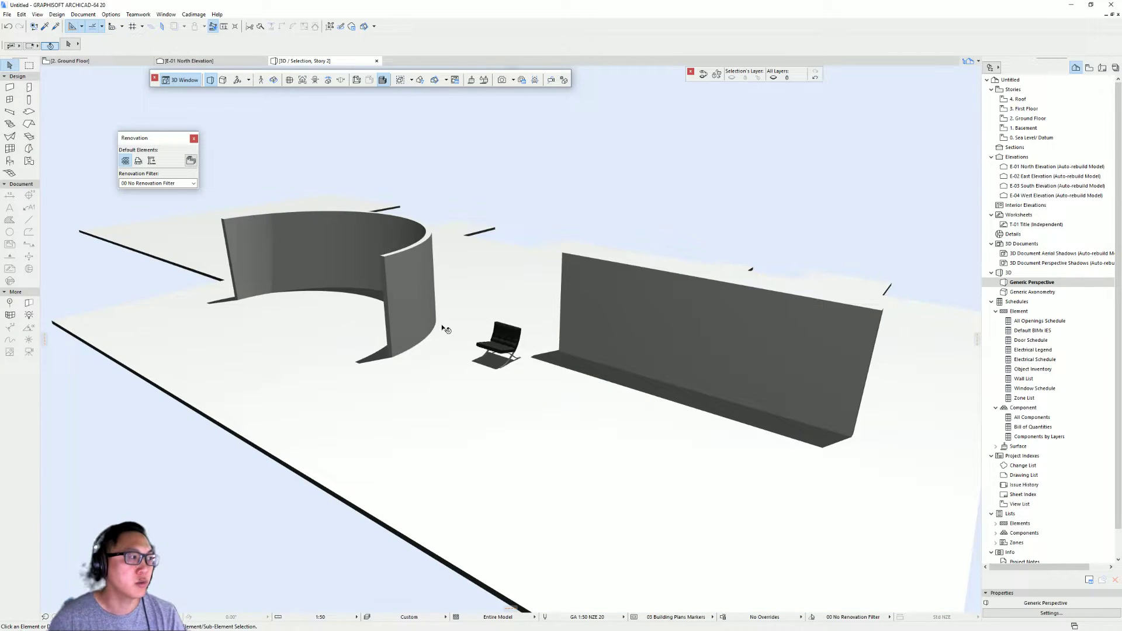
middle_click_drag(443, 329, 443, 329, "shift")
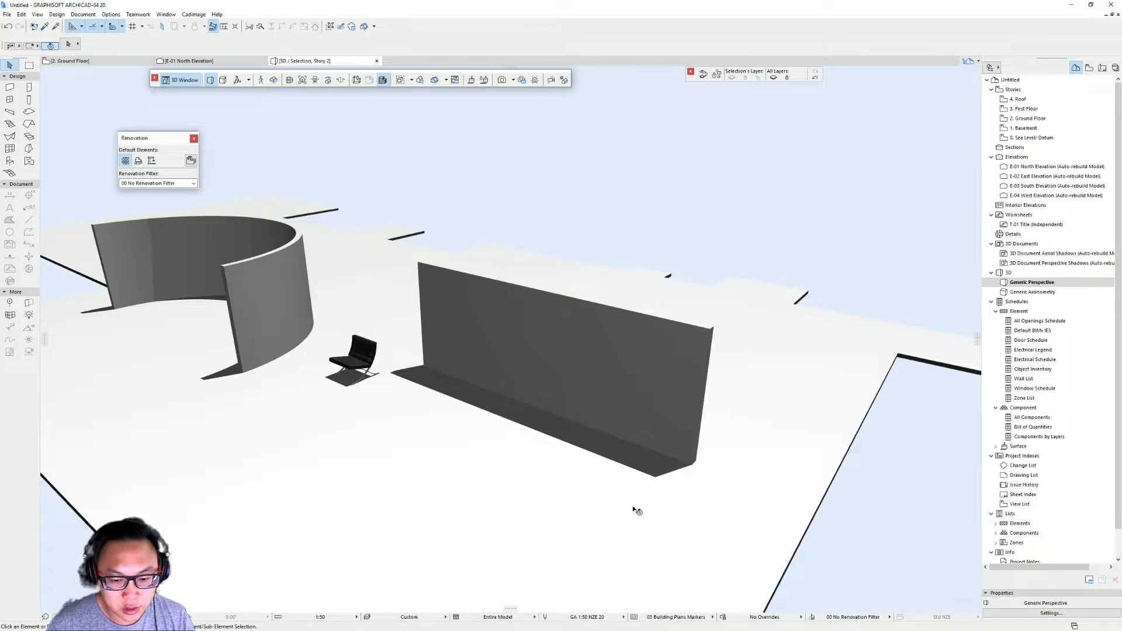
middle_click_drag(637, 510, 512, 458, "shift")
middle_click_drag(583, 507, 567, 454, "shift")
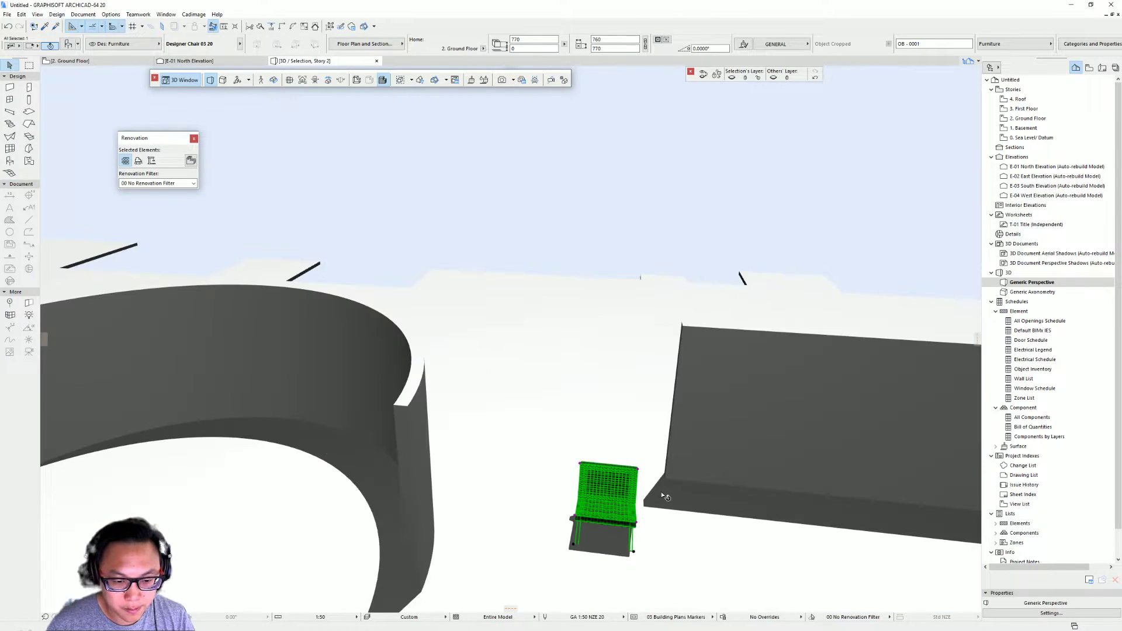
middle_click_drag(321, 432, 438, 441, "shift")
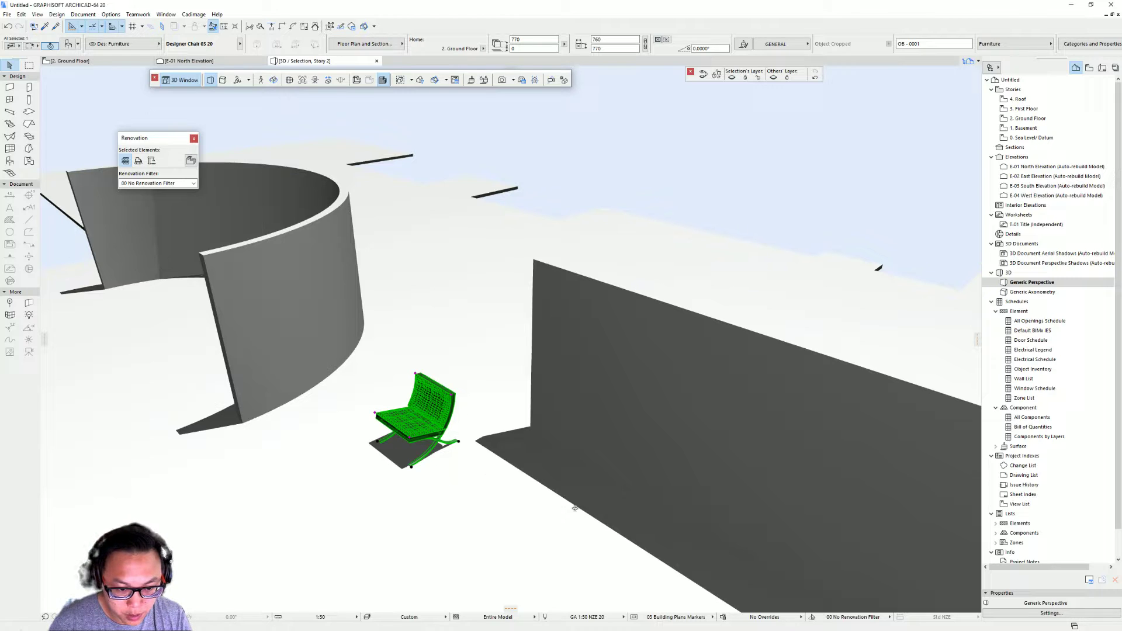
middle_click_drag(574, 509, 491, 491, "shift")
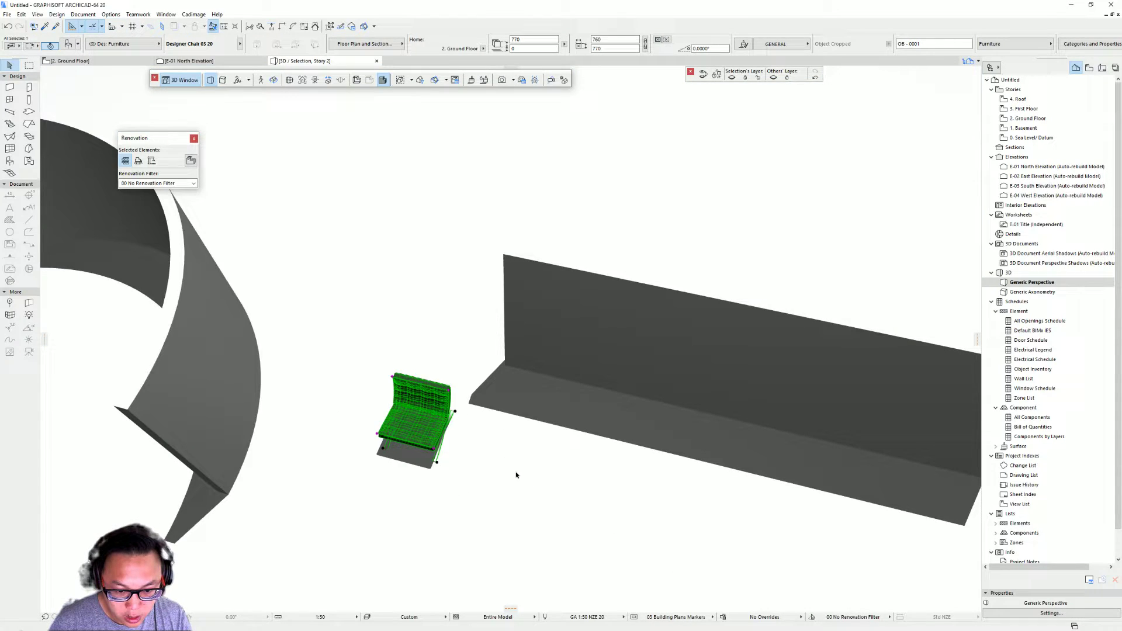
middle_click_drag(516, 475, 493, 488, "shift")
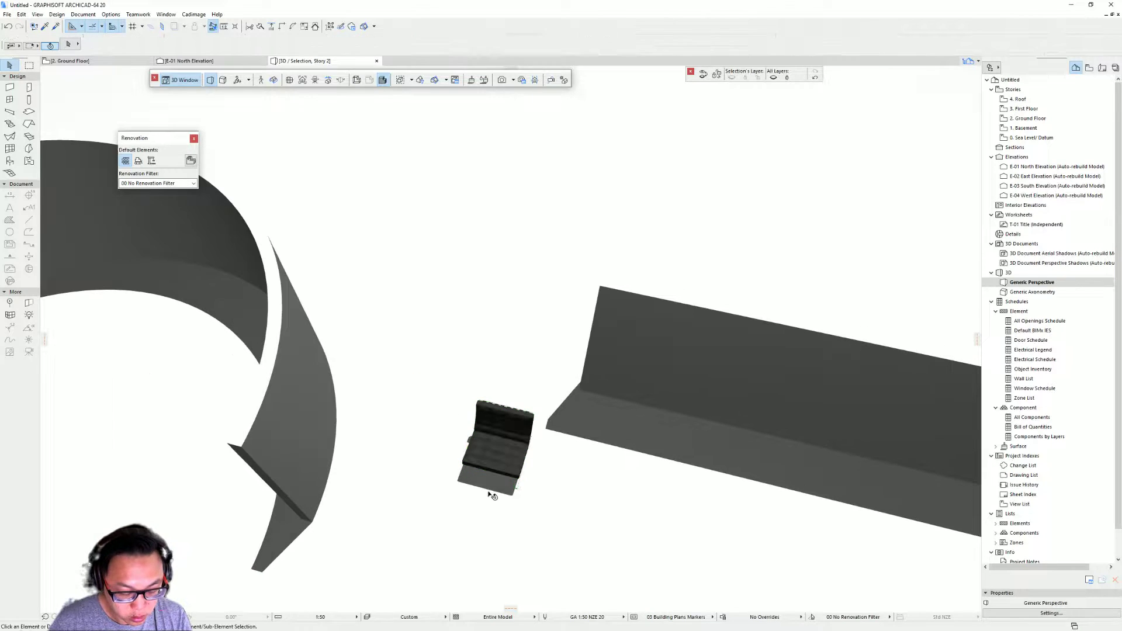
key("F2")
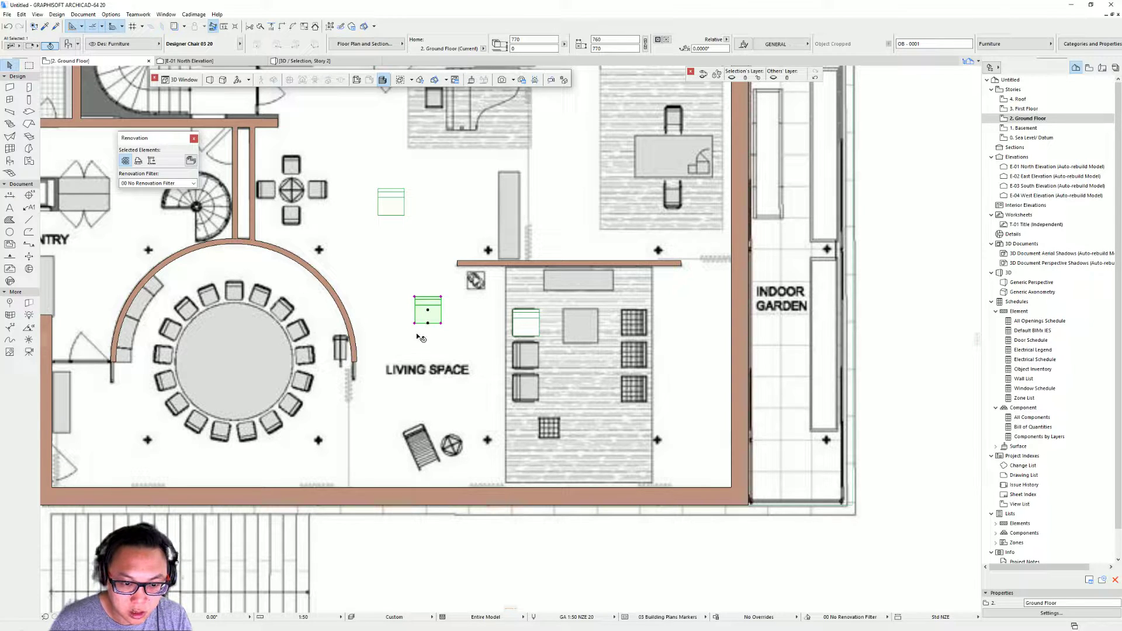
Step: Rotate the uppermost chair on the west side of the rug 90° counterclockwise about its centre and deselect it
left_click(527, 327)
scroll(464, 315, "up", 3)
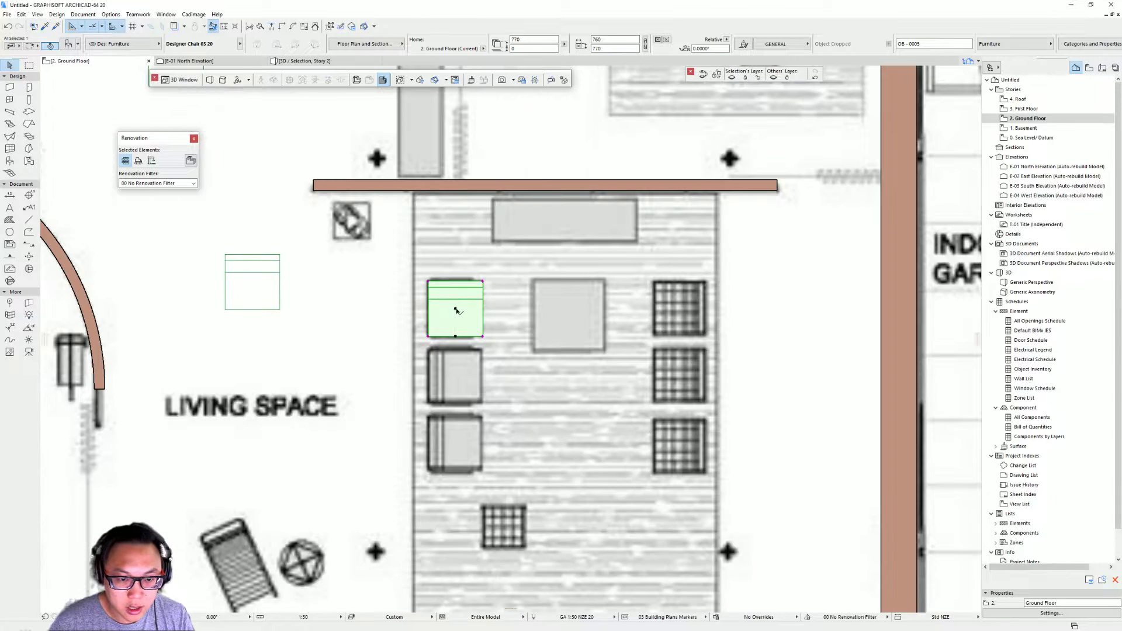
left_click(456, 310)
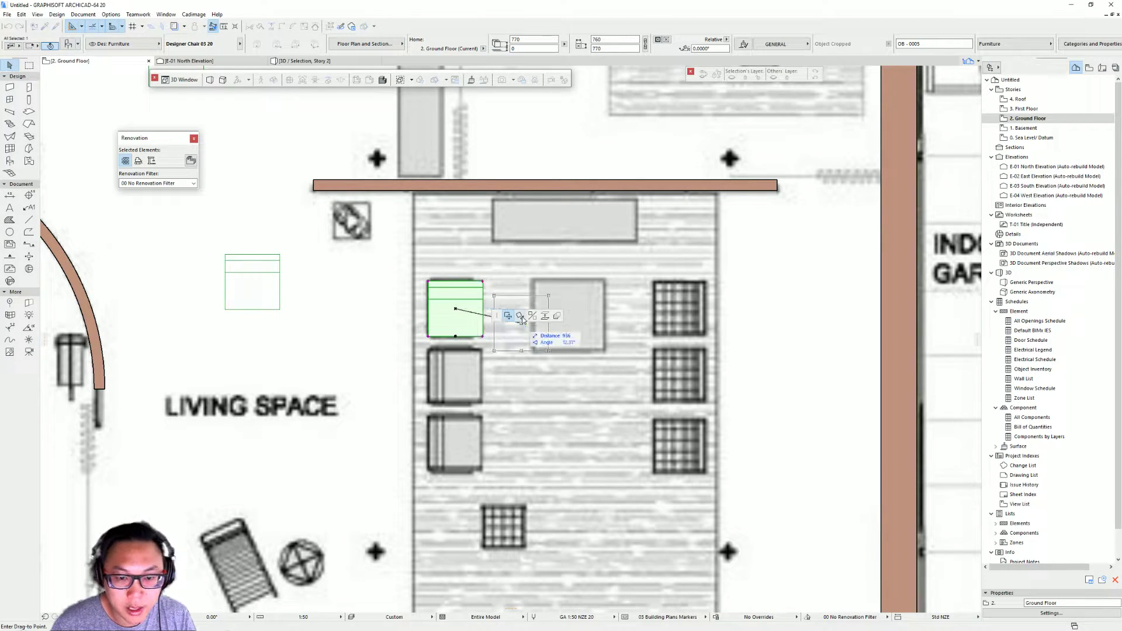
left_click(521, 316)
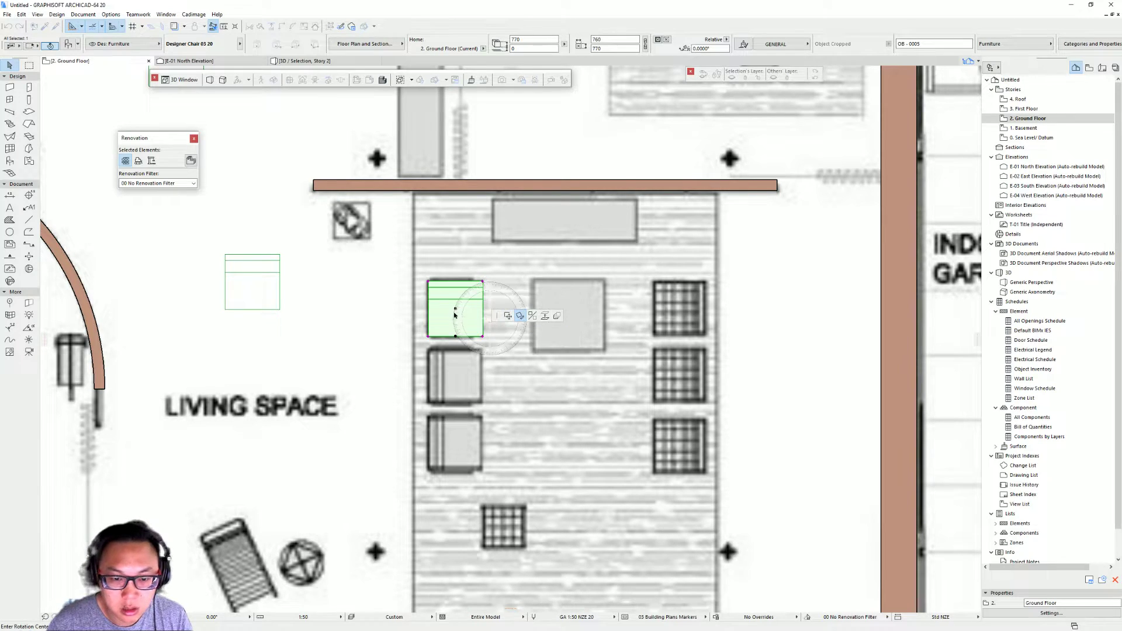
left_click(456, 308)
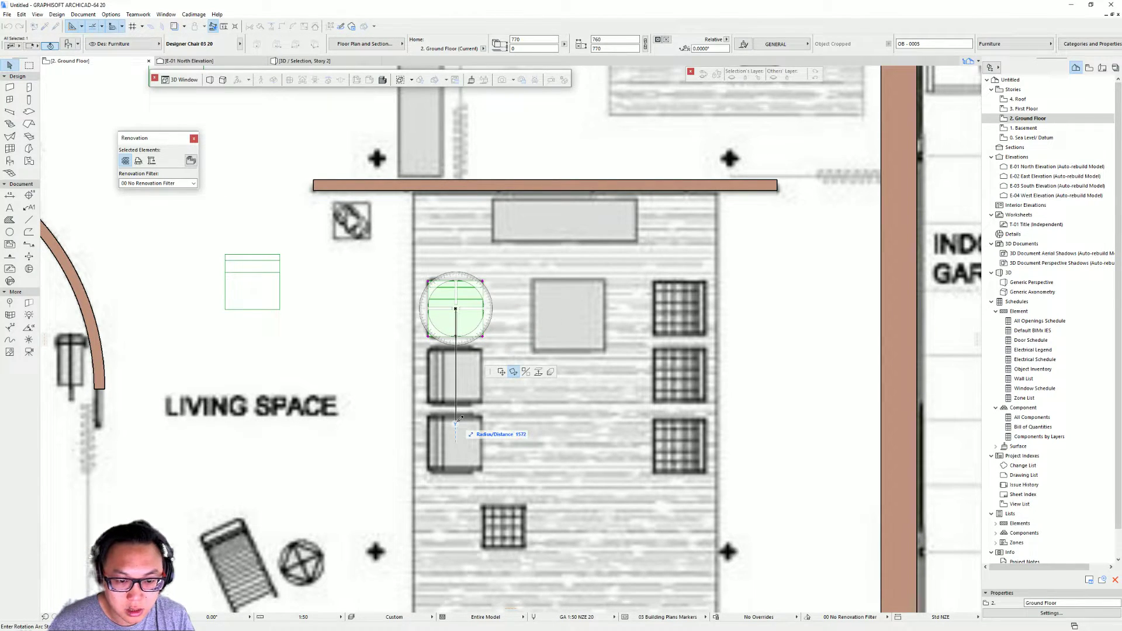
left_click(457, 419)
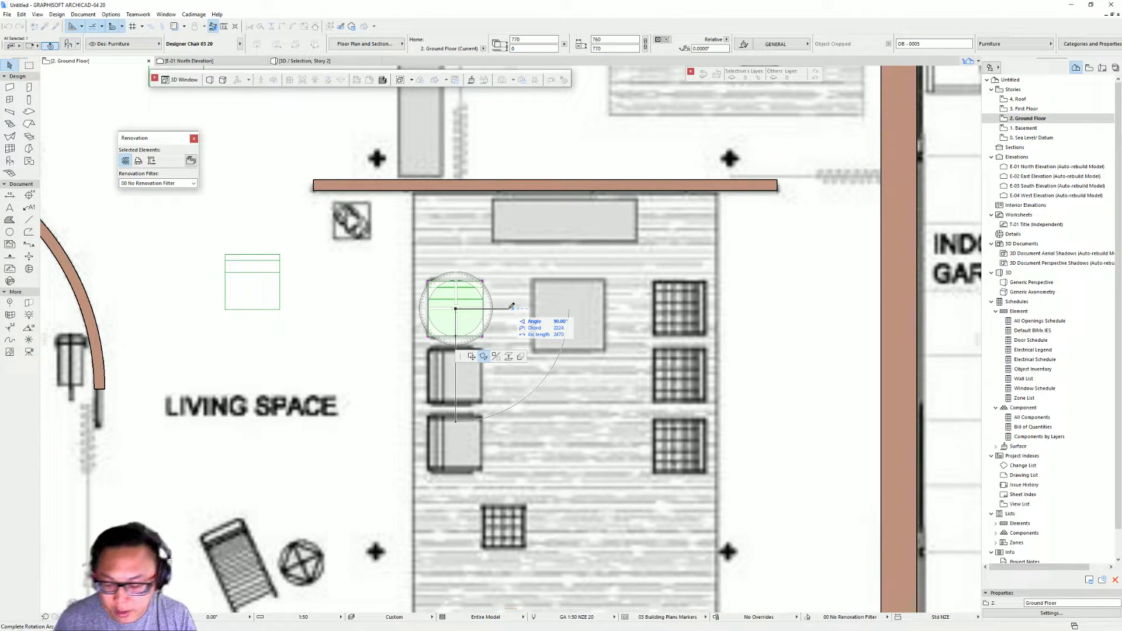
type("90")
key("Return")
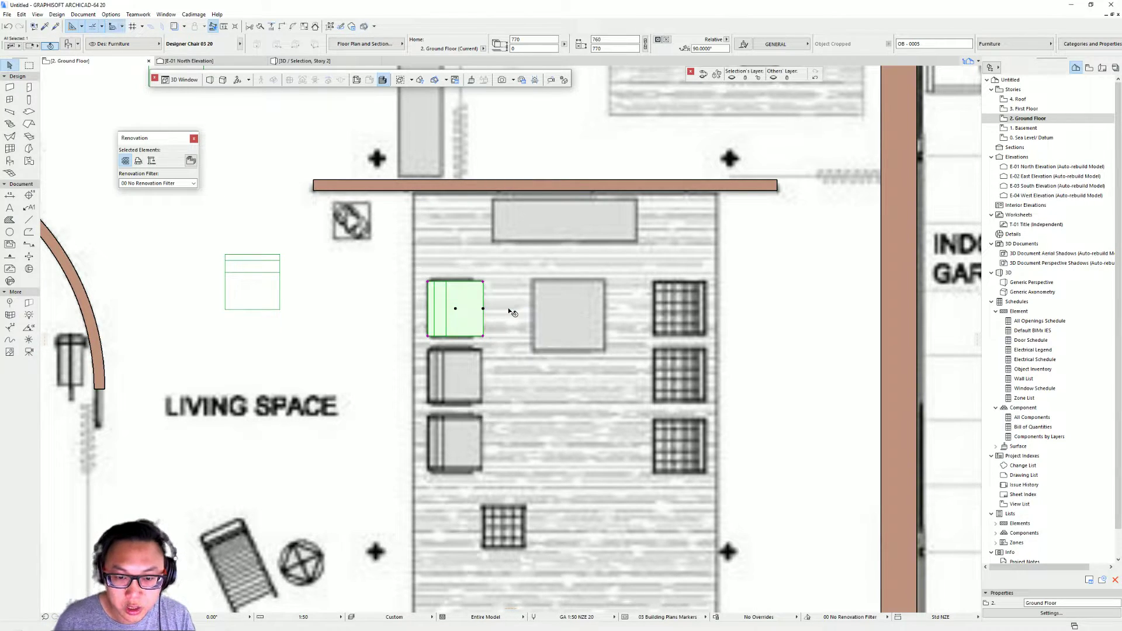
key("Escape")
Step: Show the whole model in 3D, check the rotated chair's orientation against the other chairs and walls, and return to the ground floor plan
scroll(462, 327, "down", 3)
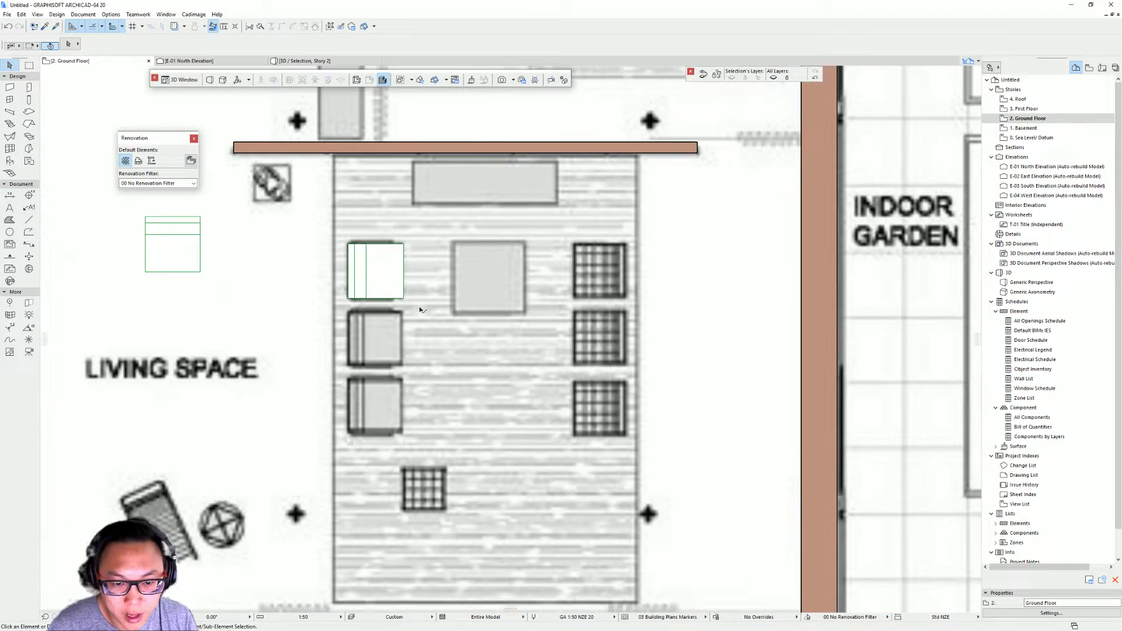
scroll(421, 310, "up", 4)
middle_click_drag(369, 313, 461, 314)
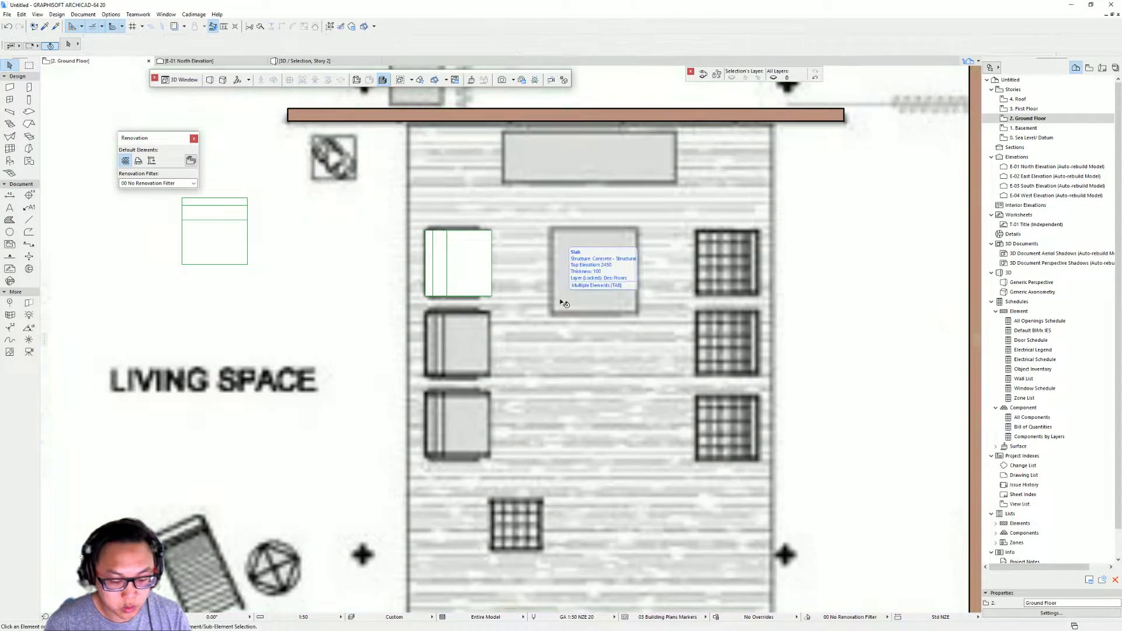
key("F5")
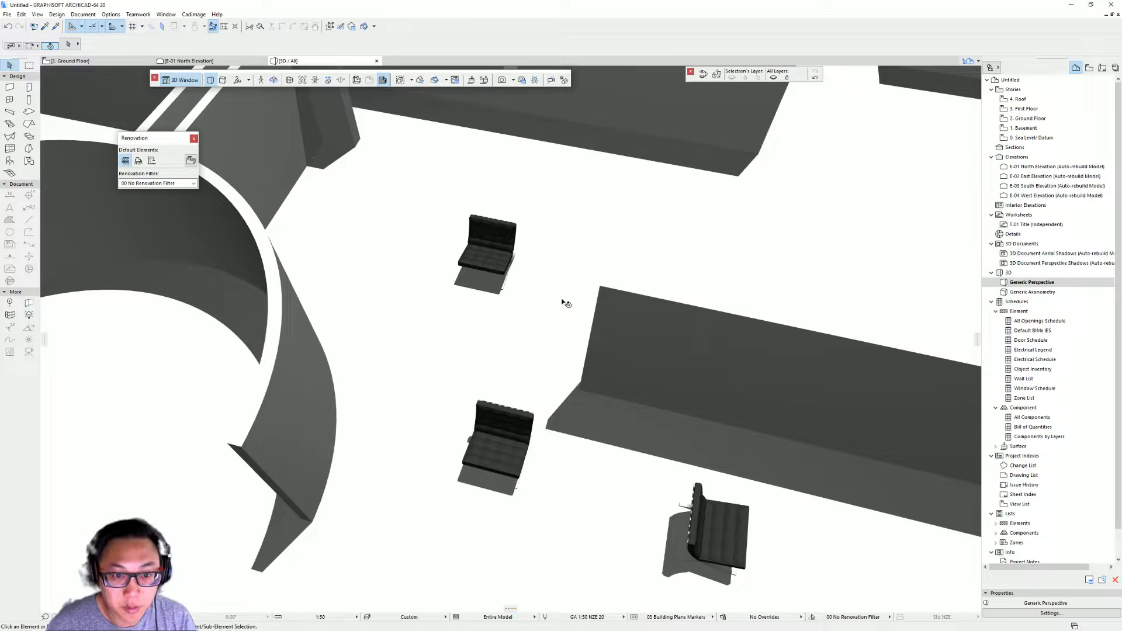
scroll(420, 303, "down", 5)
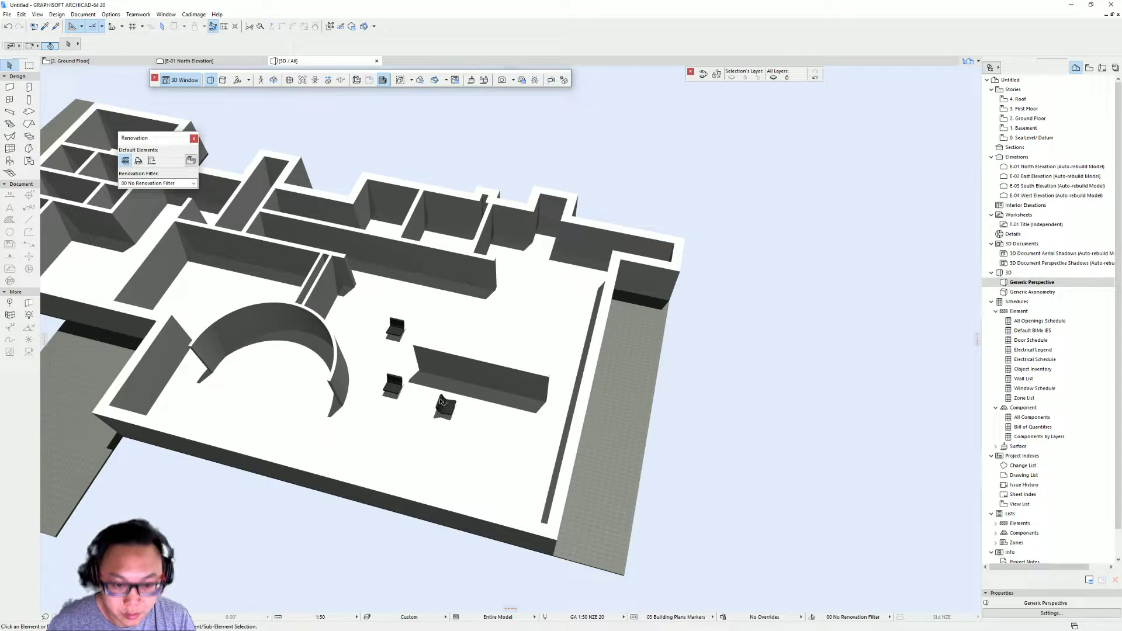
scroll(442, 402, "up", 2)
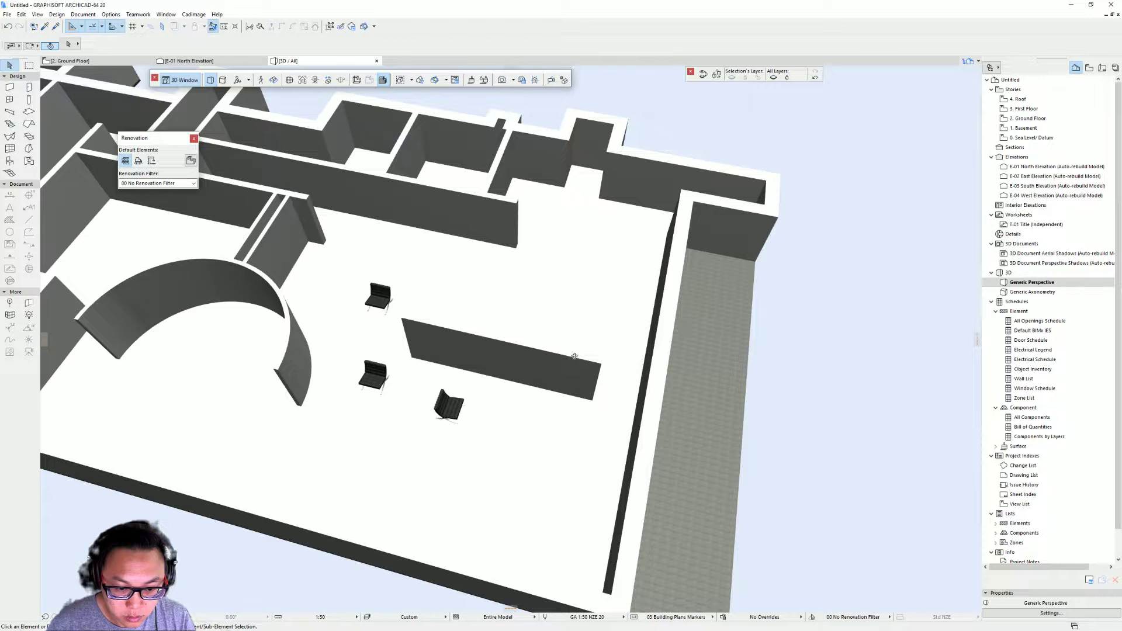
middle_click_drag(574, 356, 559, 400, "shift")
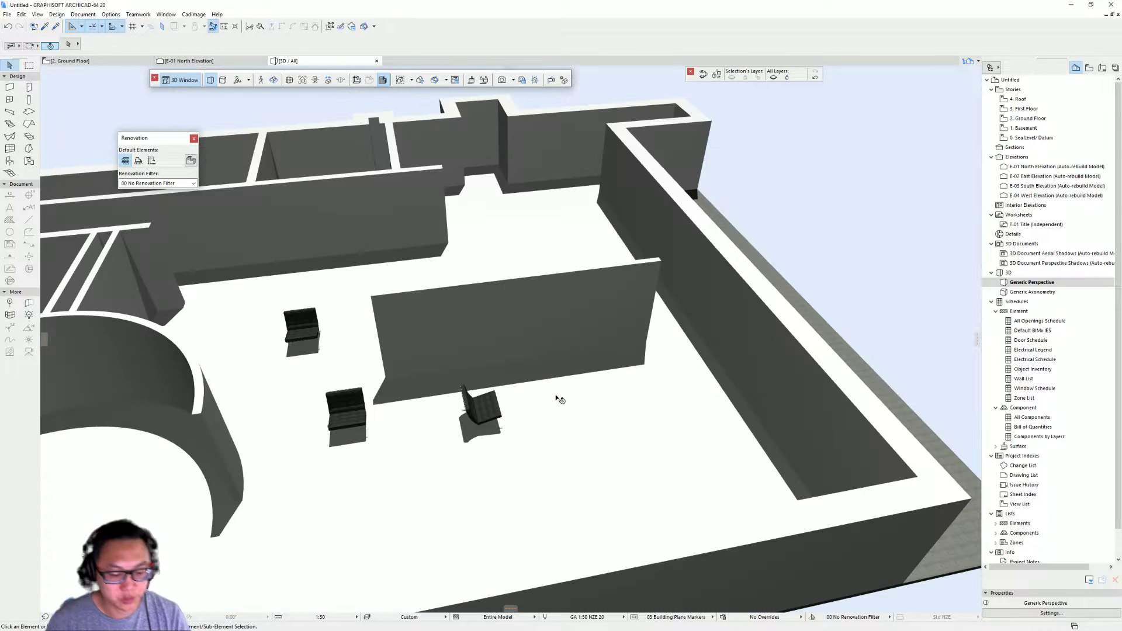
key("F2")
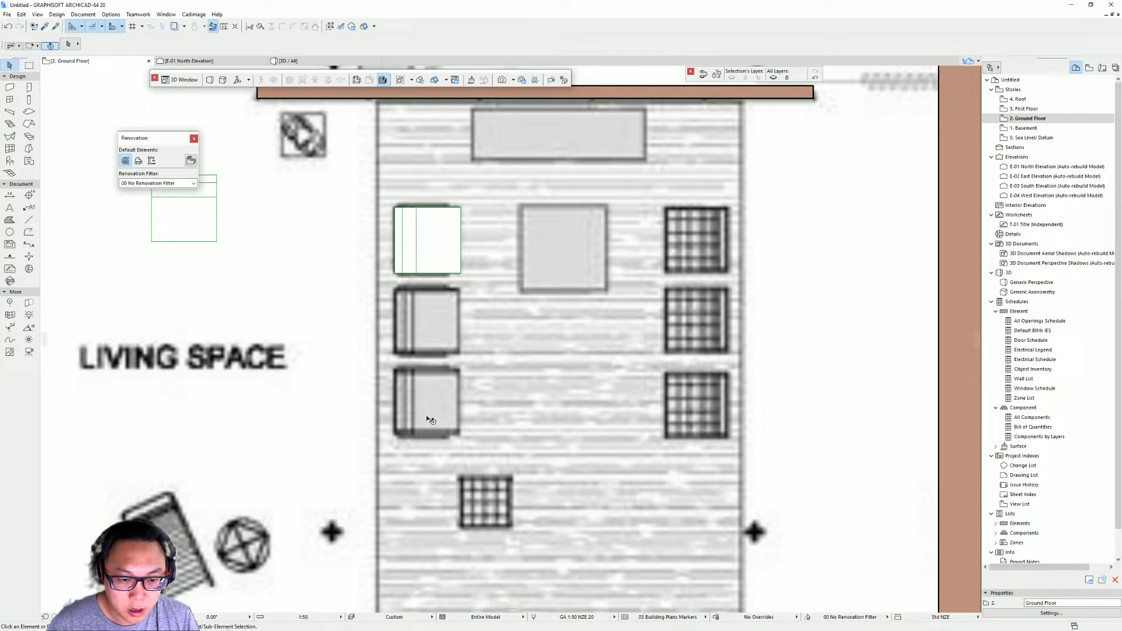
Step: Delete the two spare designer chairs, one above the LIVING SPACE label and one further north beside the small round table
scroll(497, 398, "down", 4)
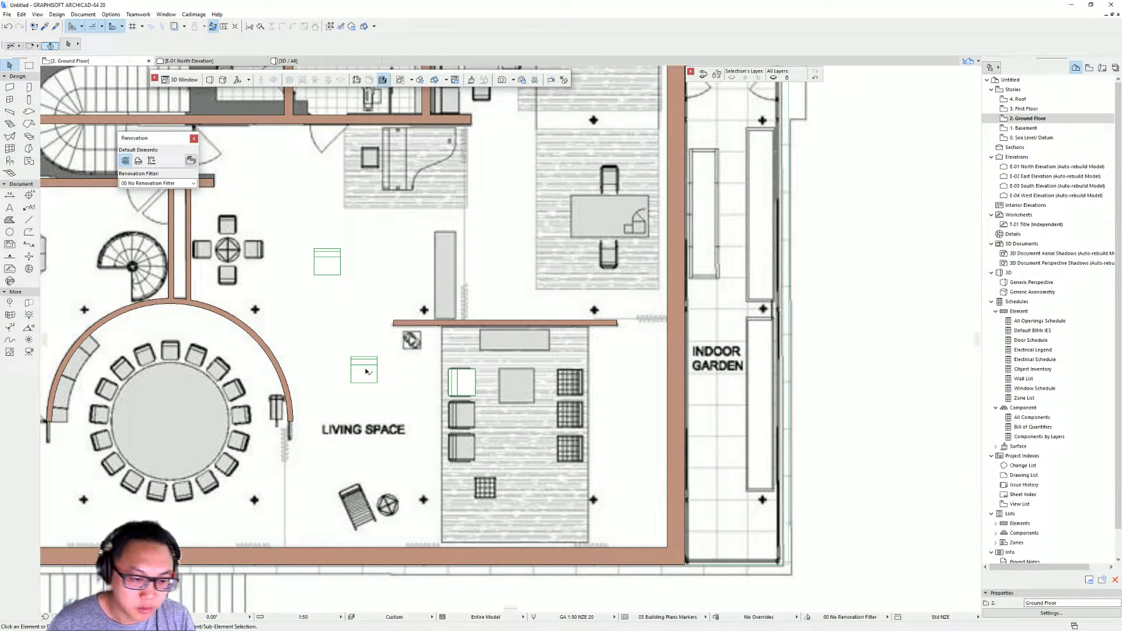
left_click(364, 372)
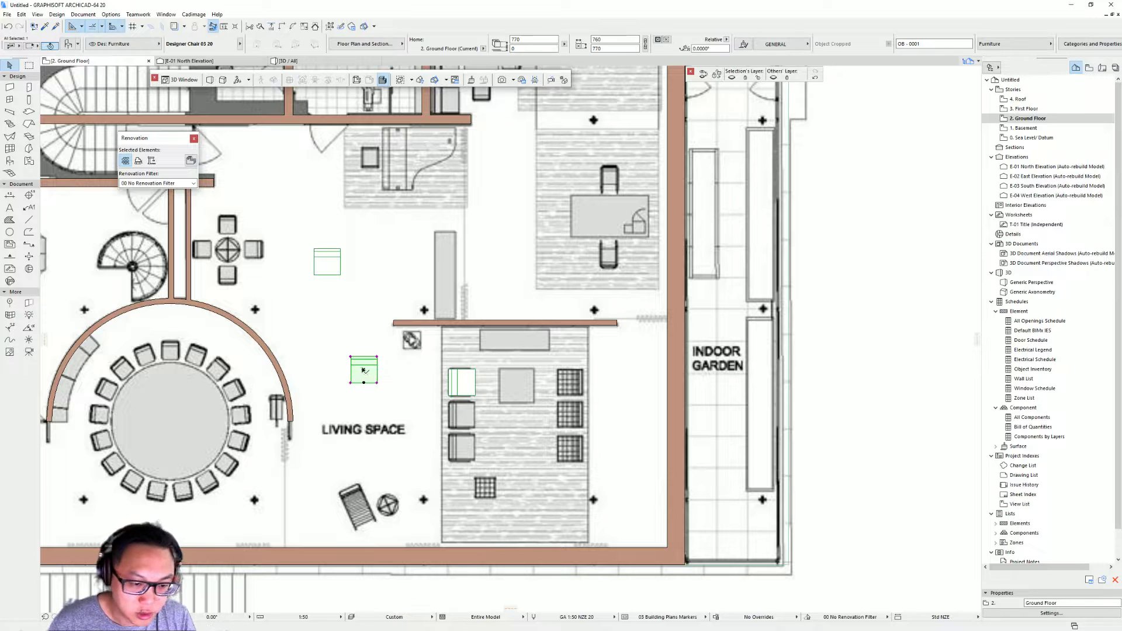
key("ctrl+d")
left_click(364, 371)
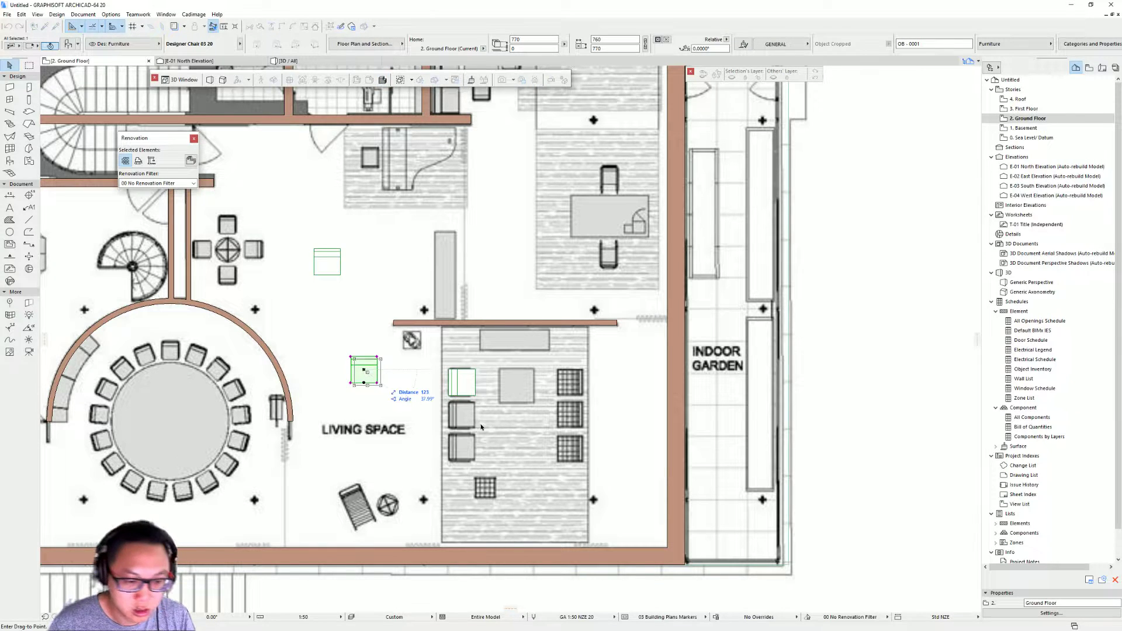
left_click(466, 419)
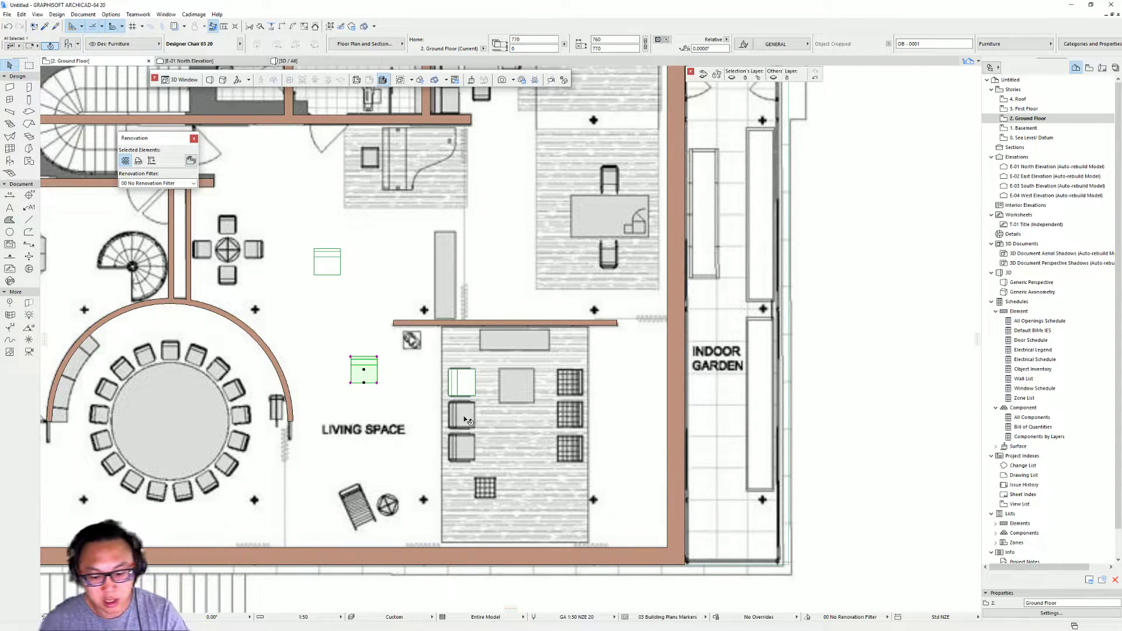
left_click(371, 287)
left_click(339, 268)
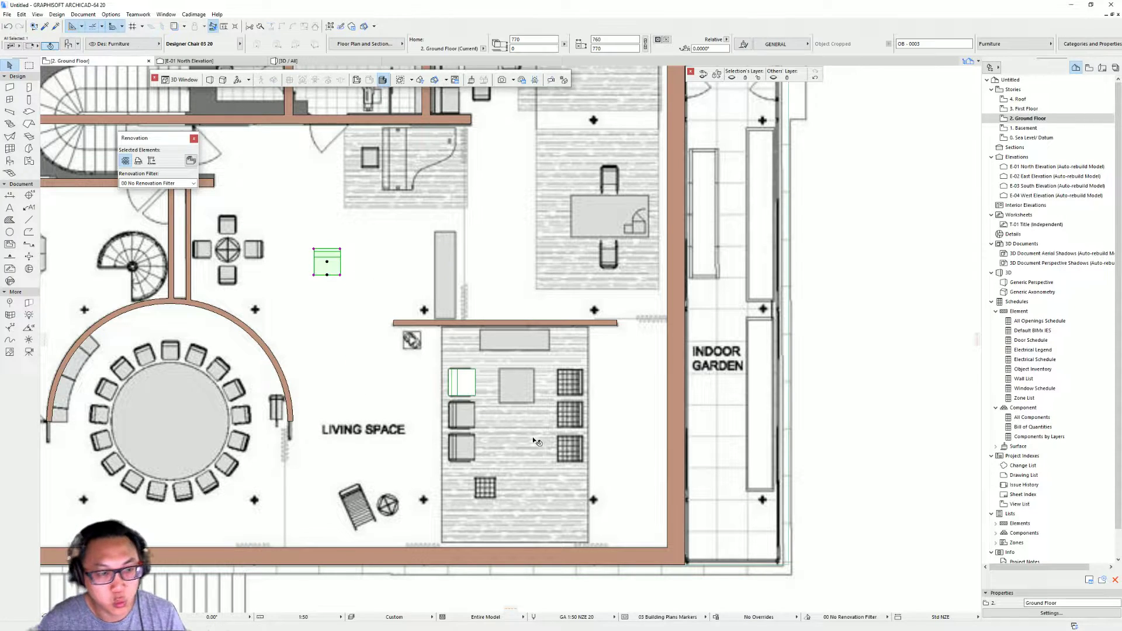
key("Escape")
Step: Try to copy the uppermost chair on the west side of the rug onto the second chair symbol, and undo it
scroll(537, 441, "up", 3)
scroll(430, 315, "down", 1)
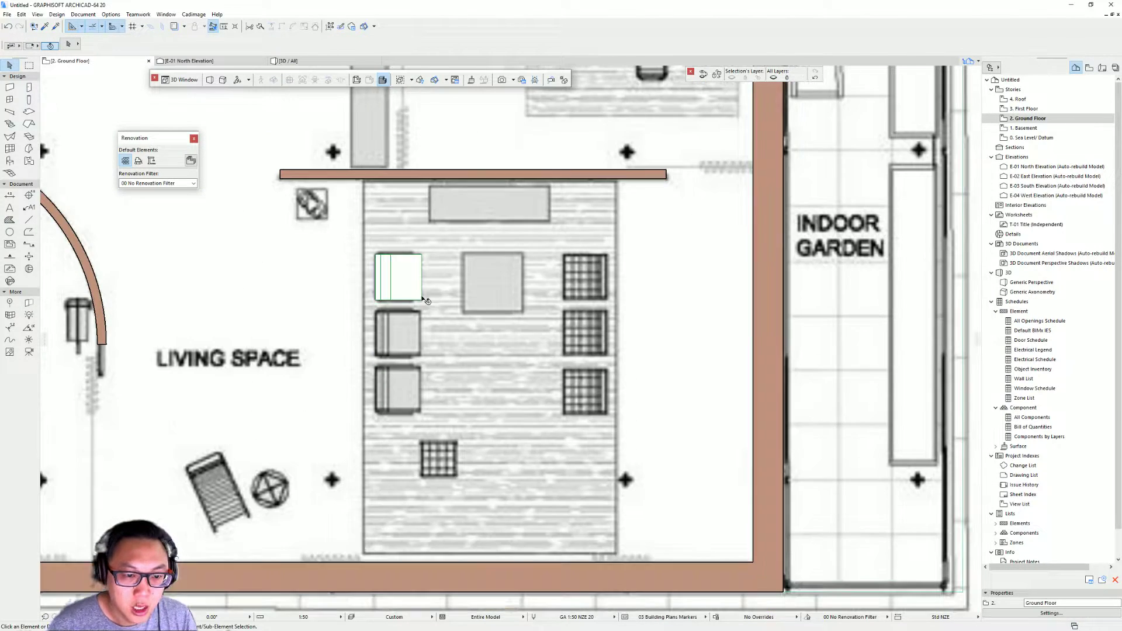
left_click(424, 293)
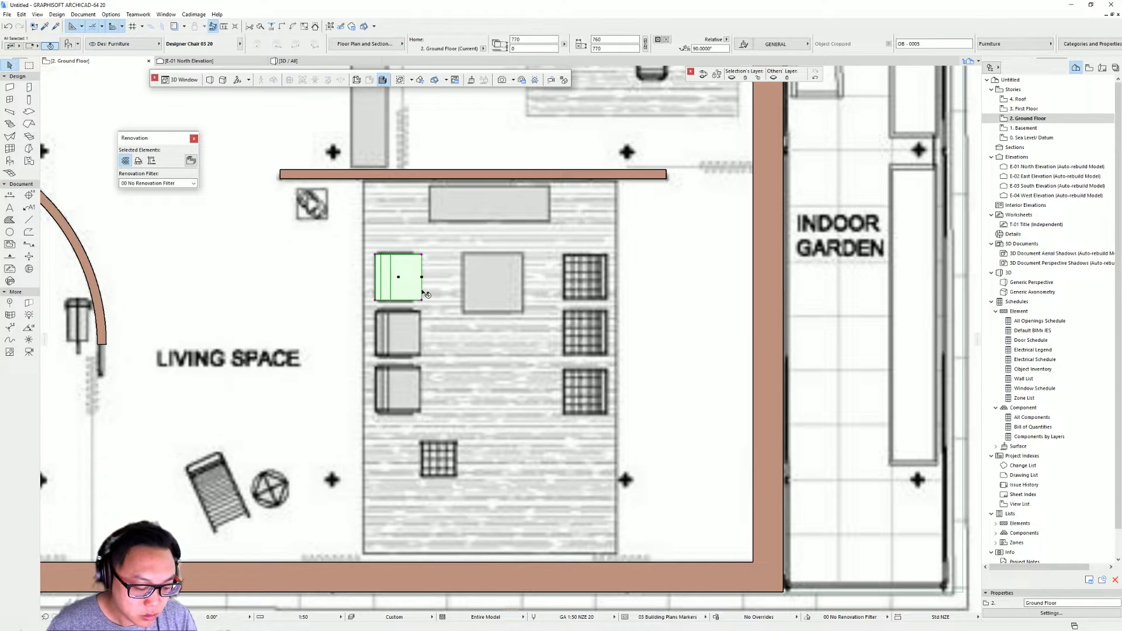
left_click_drag(426, 294, 423, 316)
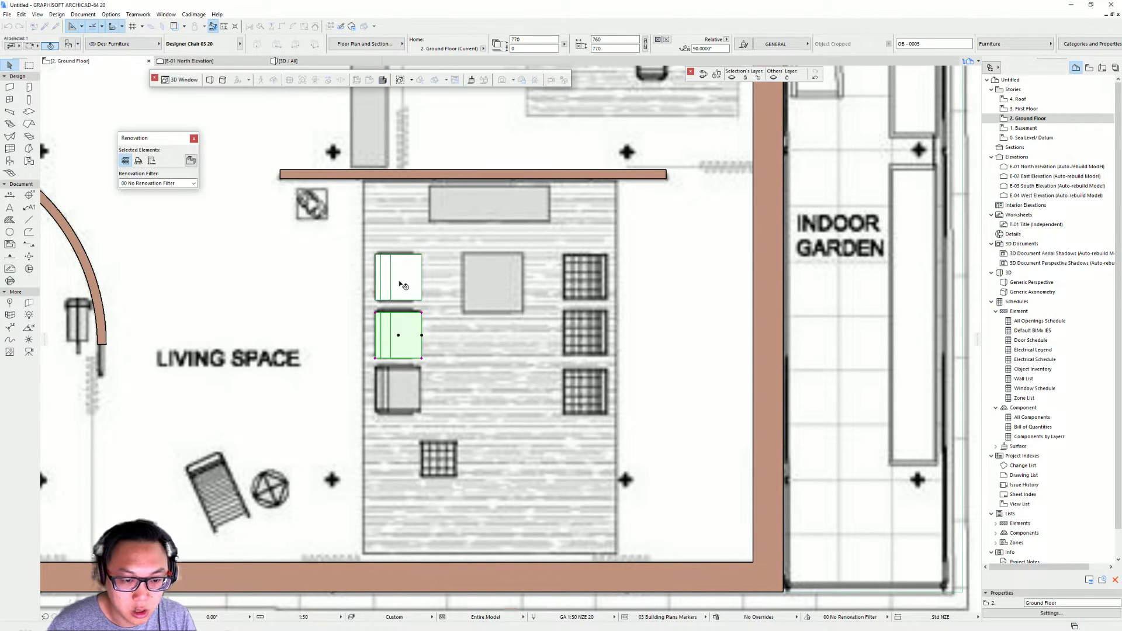
key("ctrl+z")
Step: Copy the uppermost west-side chair straight down onto the second and third chair symbols on the rug and deselect it
left_click(422, 262)
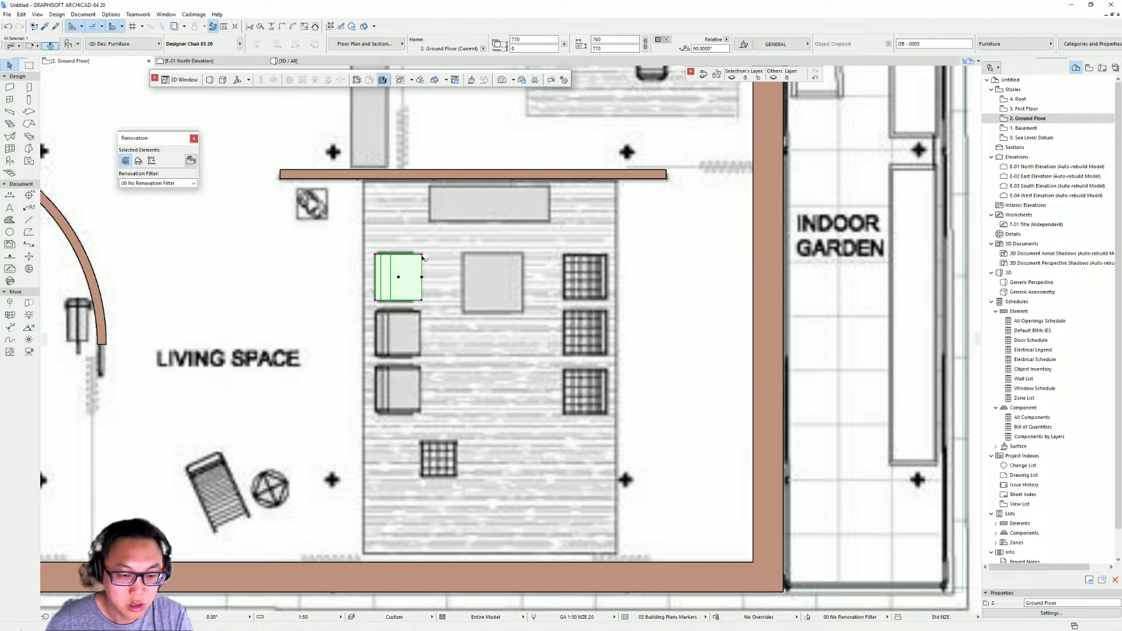
left_click_drag(422, 261, 419, 325)
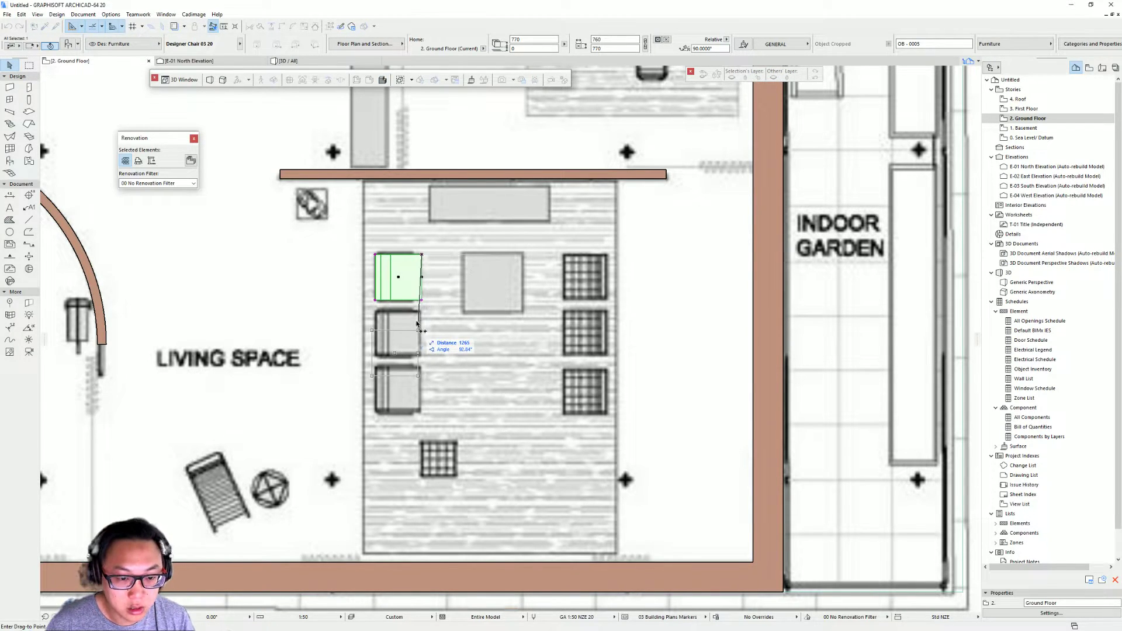
left_click(427, 319)
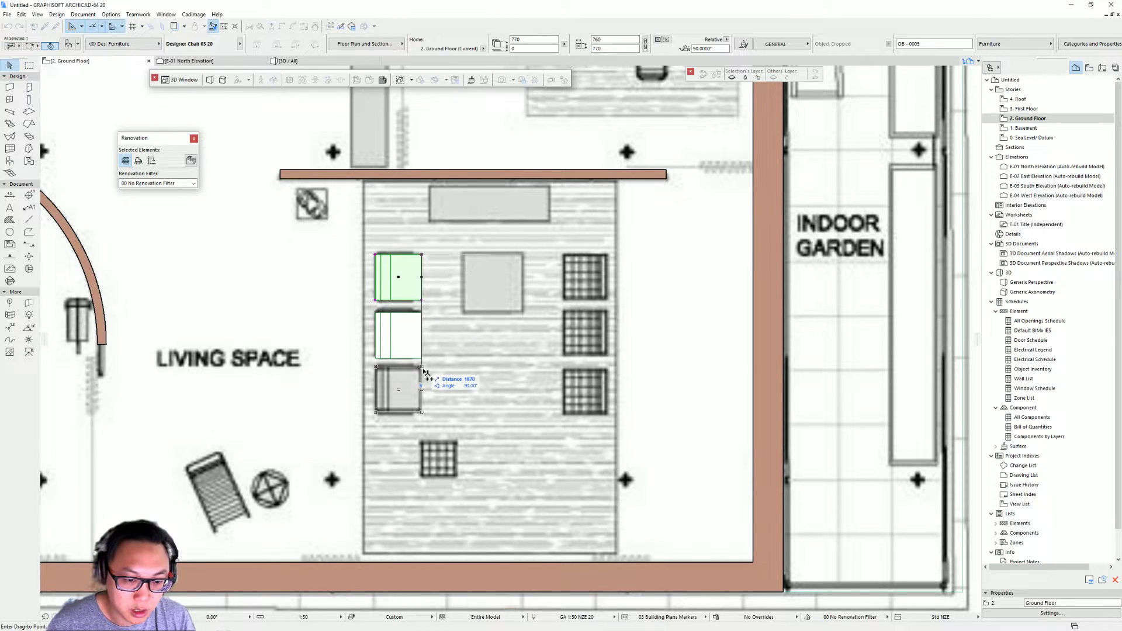
left_click(425, 373)
key("Escape")
scroll(422, 319, "up", 2)
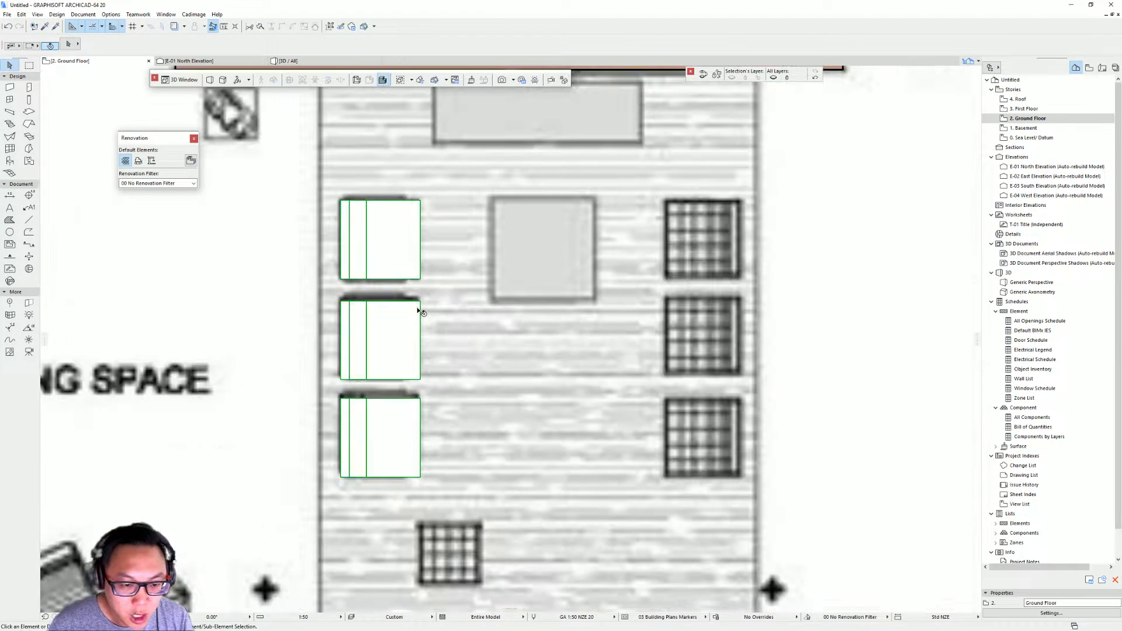
Step: Measure the gaps between the upper two and the lower two west-side chairs without moving any of them
left_click(421, 303)
left_click_drag(421, 302, 416, 284)
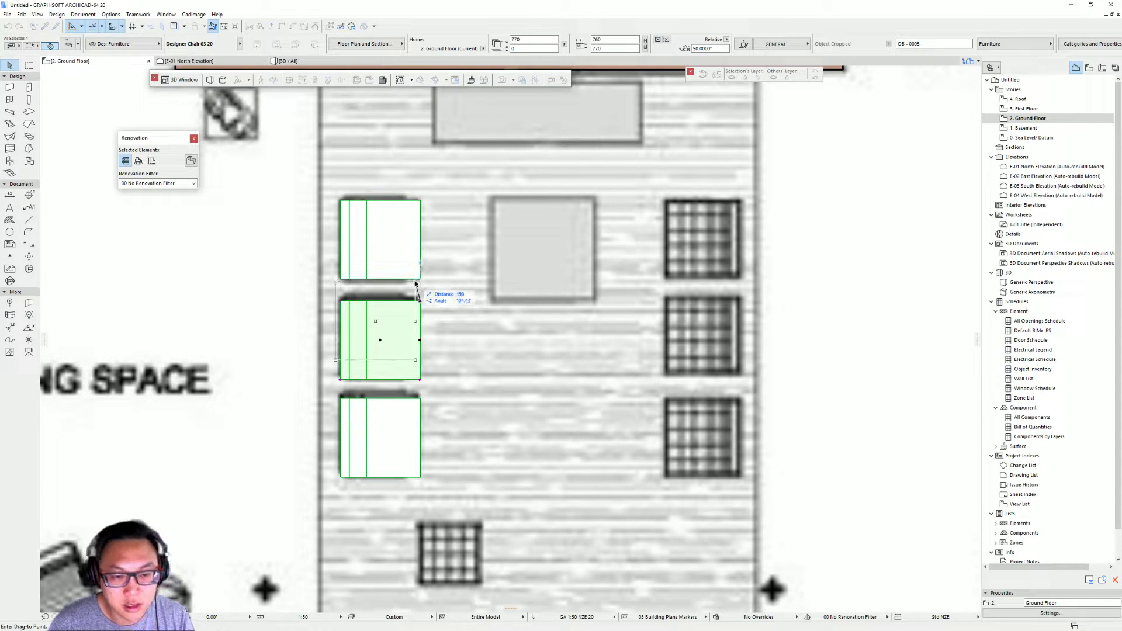
left_click_drag(483, 261, 423, 281)
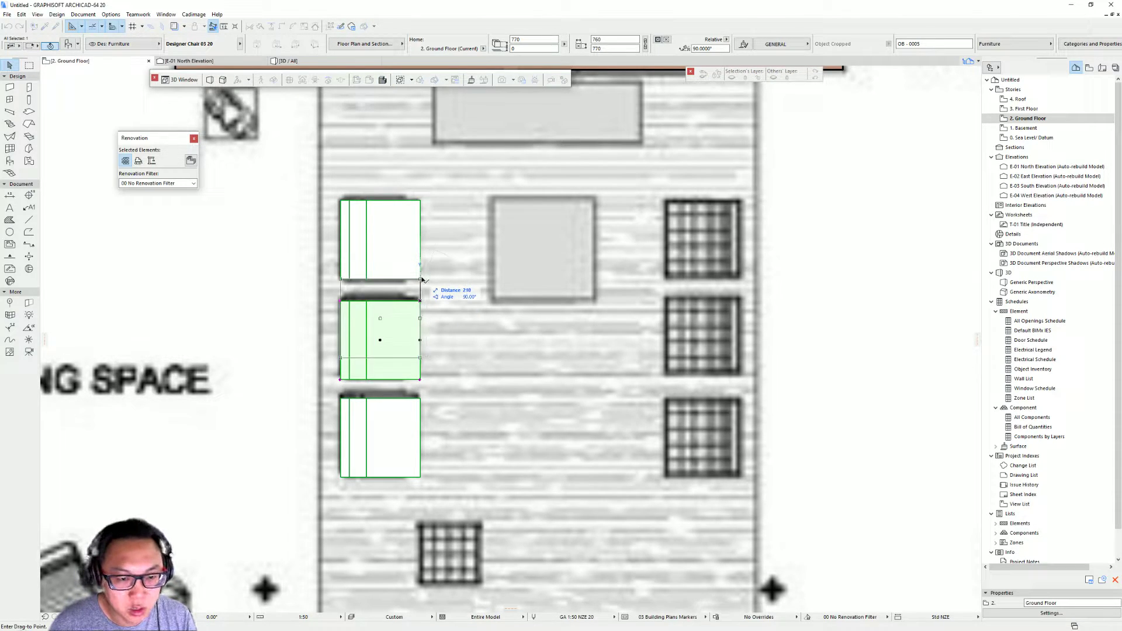
key("Escape")
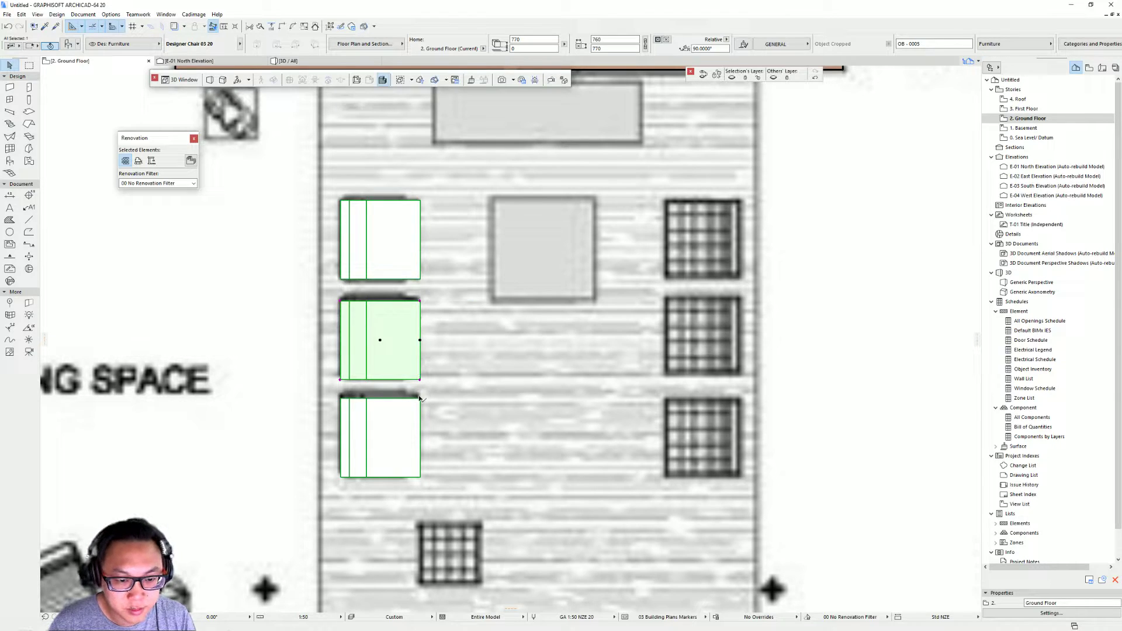
left_click_drag(421, 399, 421, 381)
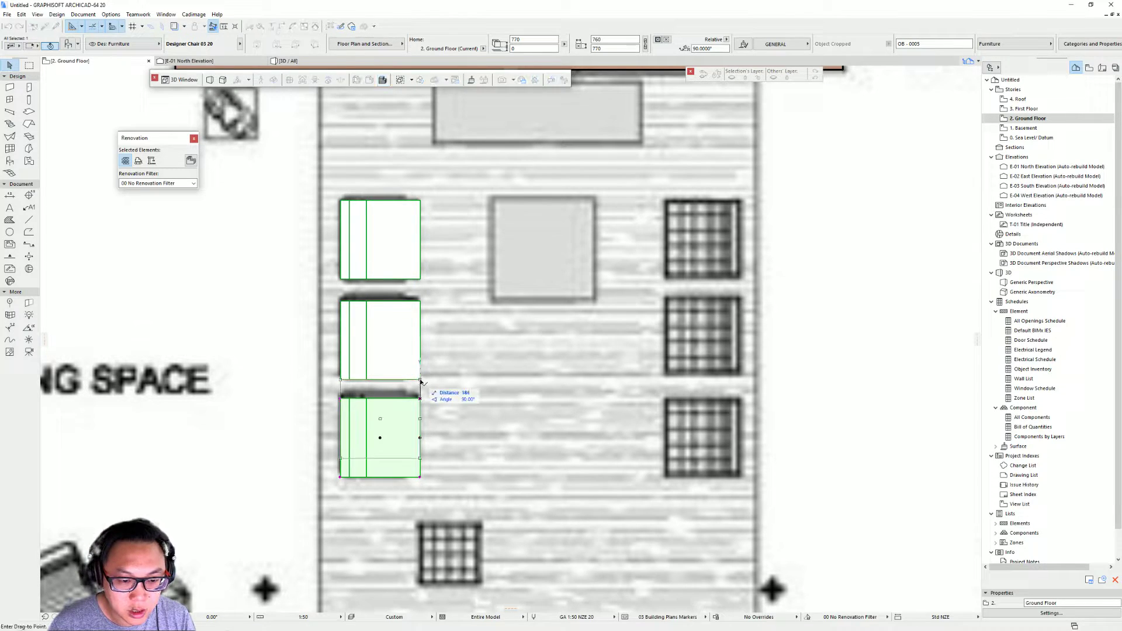
key("Escape")
key("Escape")
scroll(376, 376, "down", 3)
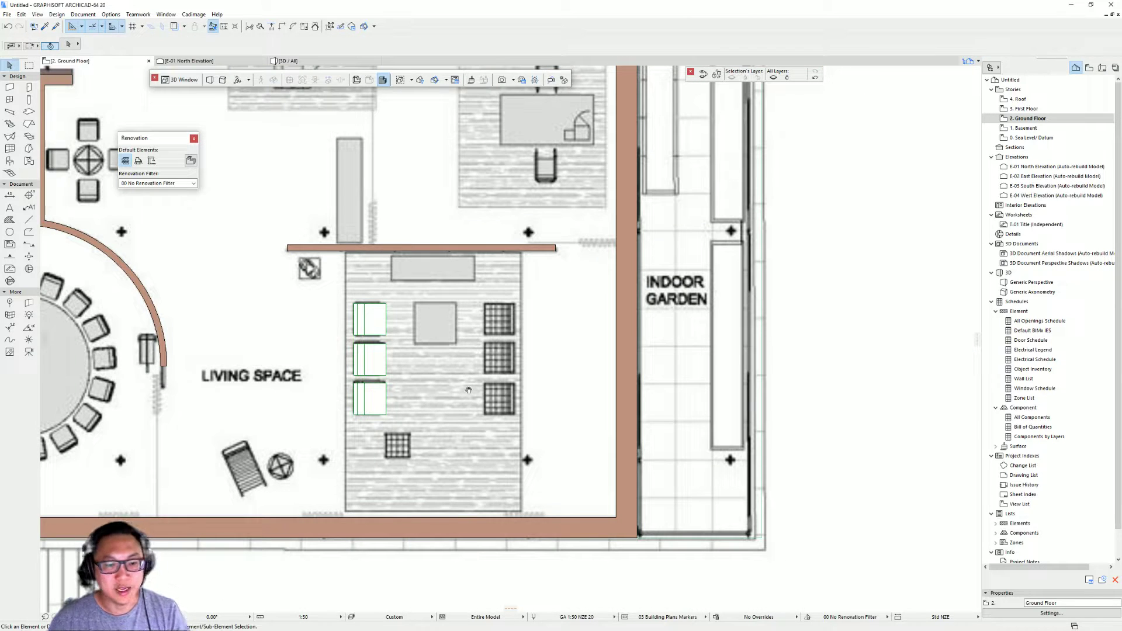
Step: Check the row of three chairs in 3D from another angle and return to the ground floor plan
scroll(468, 390, "down", 3)
key("F3")
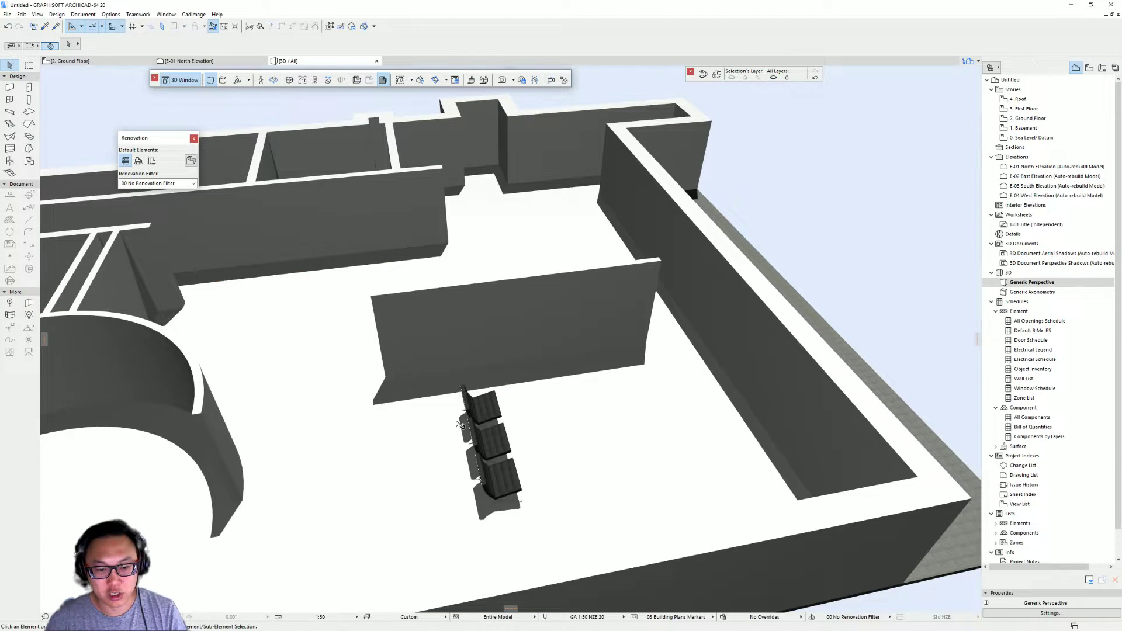
middle_click_drag(416, 375, 377, 401, "shift")
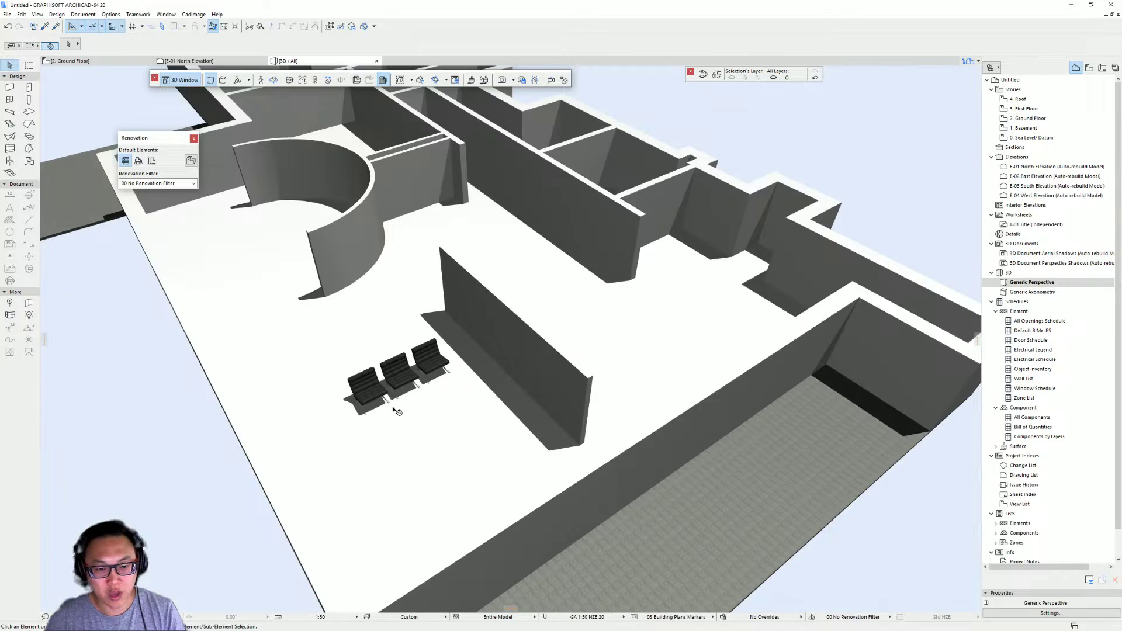
key("F2")
Step: Delete the middle and lowest chairs on the west side of the rug, keeping only the uppermost one
scroll(425, 398, "up", 5)
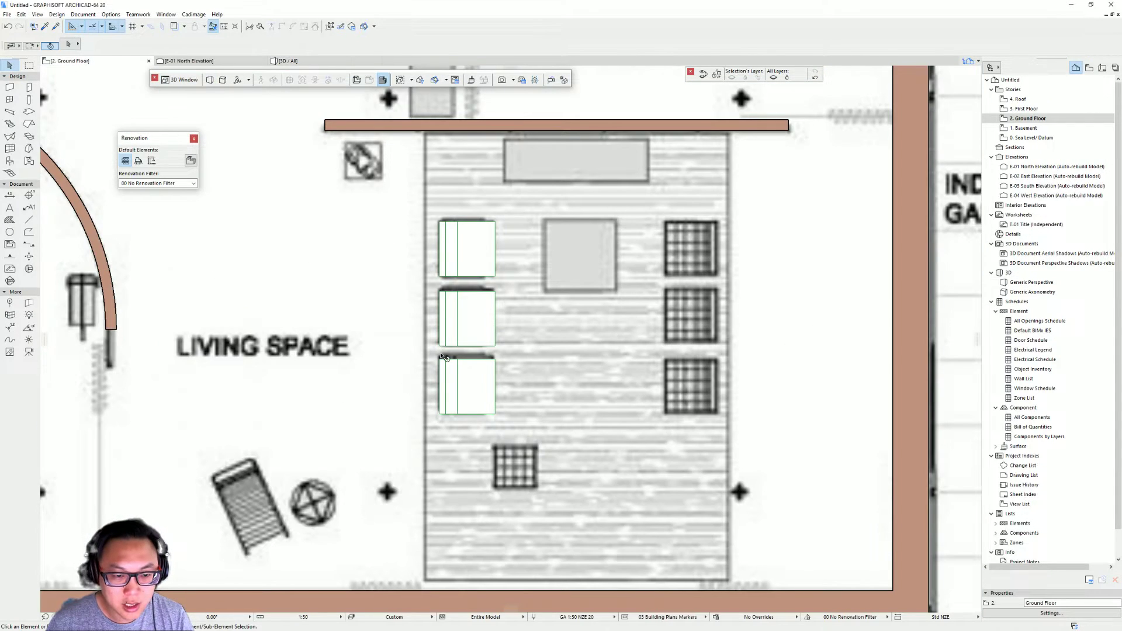
scroll(426, 351, "up", 3)
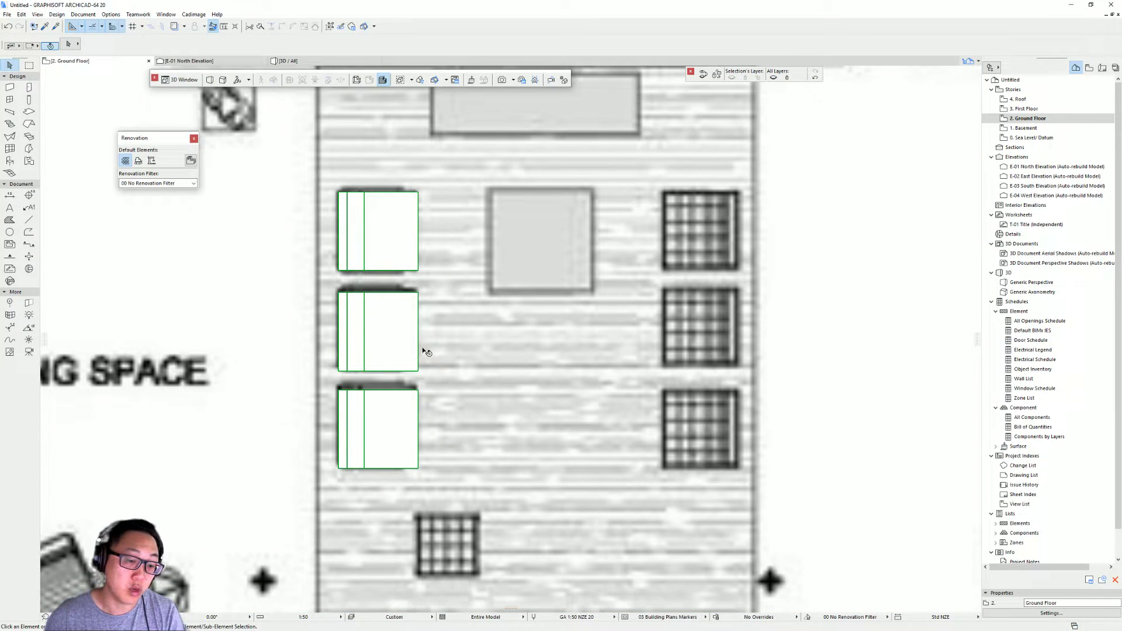
left_click(399, 334)
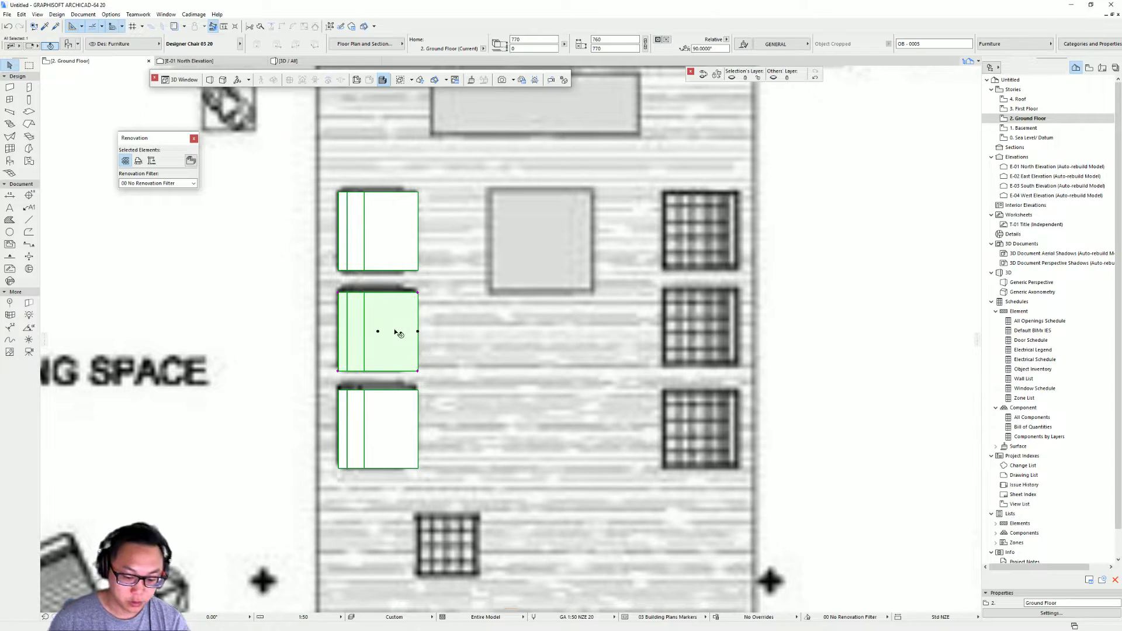
left_click(395, 400)
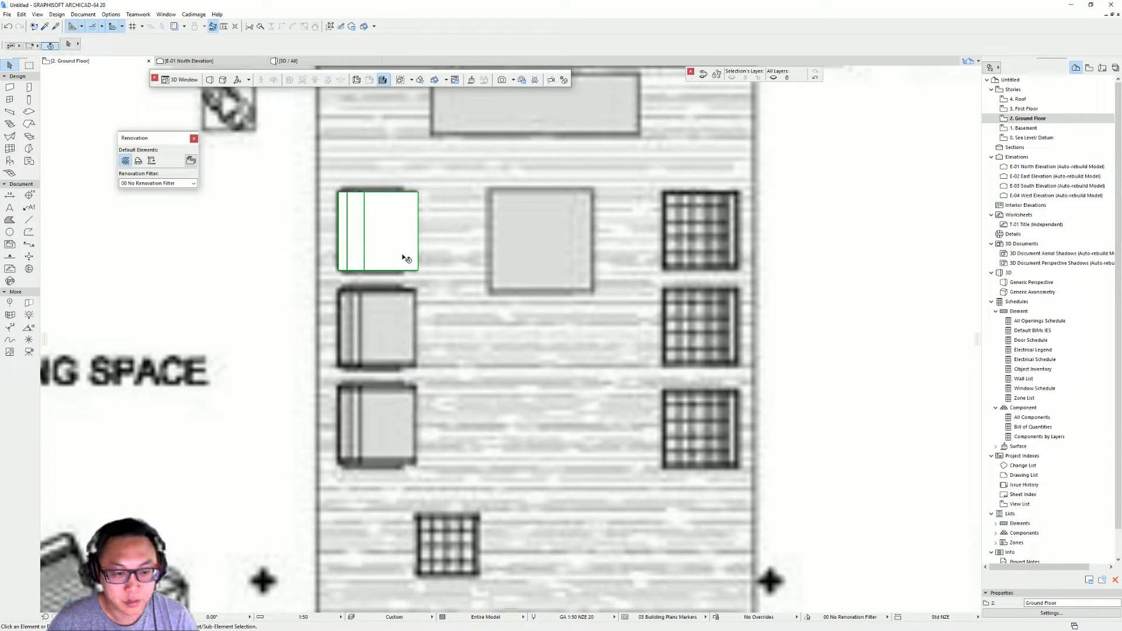
Step: Multiply the uppermost chair into two copies with the Distribute option, spaced evenly straight down to the third chair symbol, and deselect
left_click(420, 272)
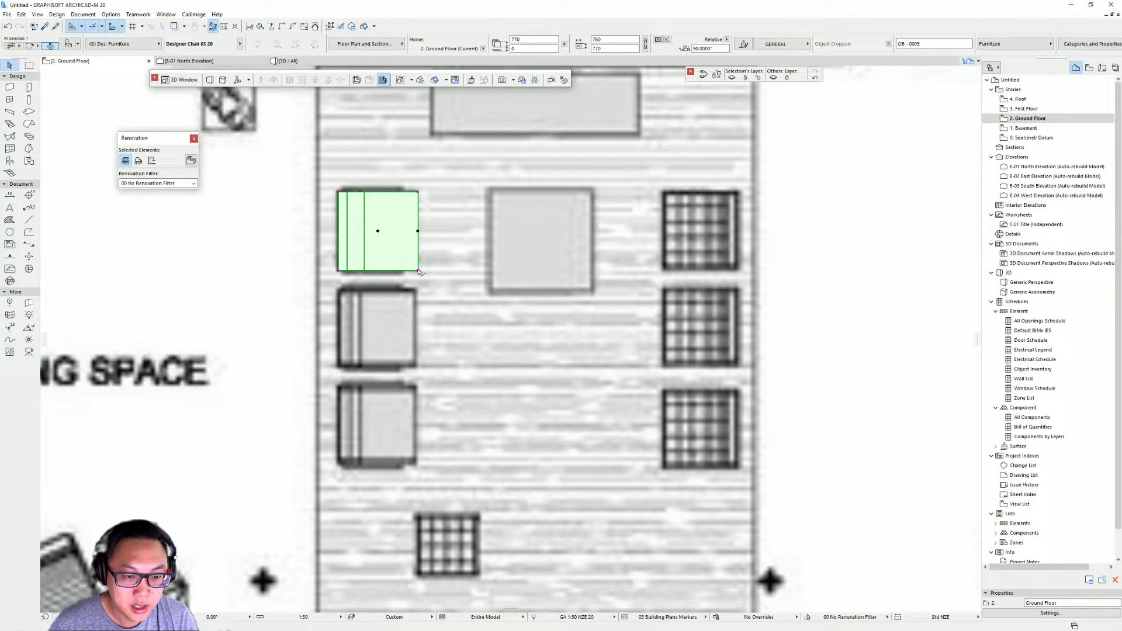
left_click(419, 270)
left_click(507, 314)
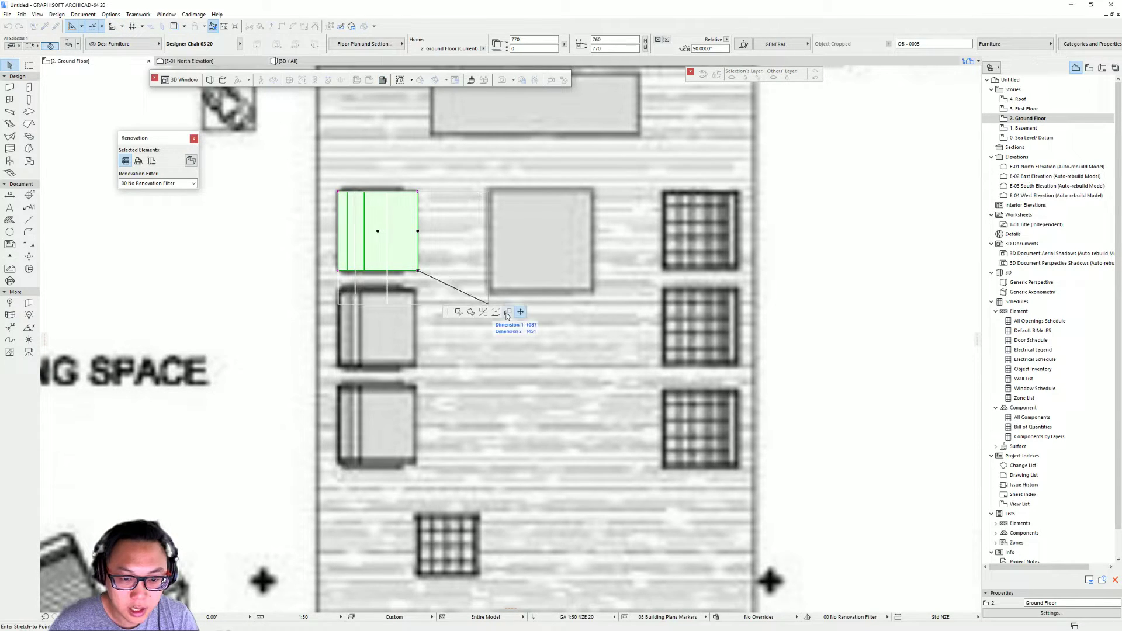
left_click(508, 314)
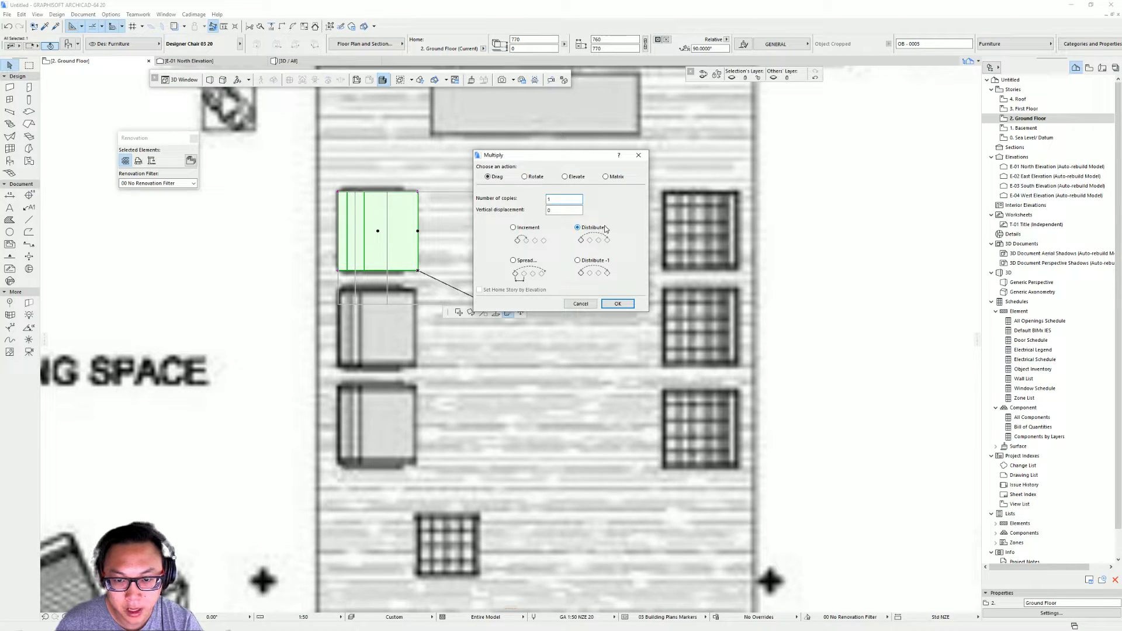
left_click(578, 226)
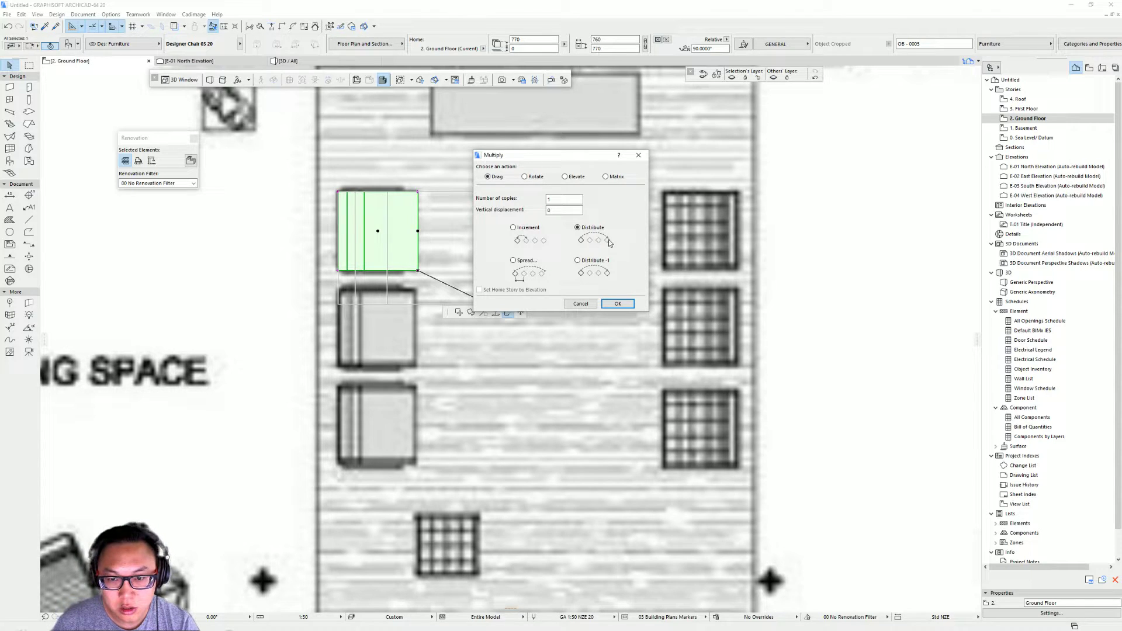
double_click(570, 200)
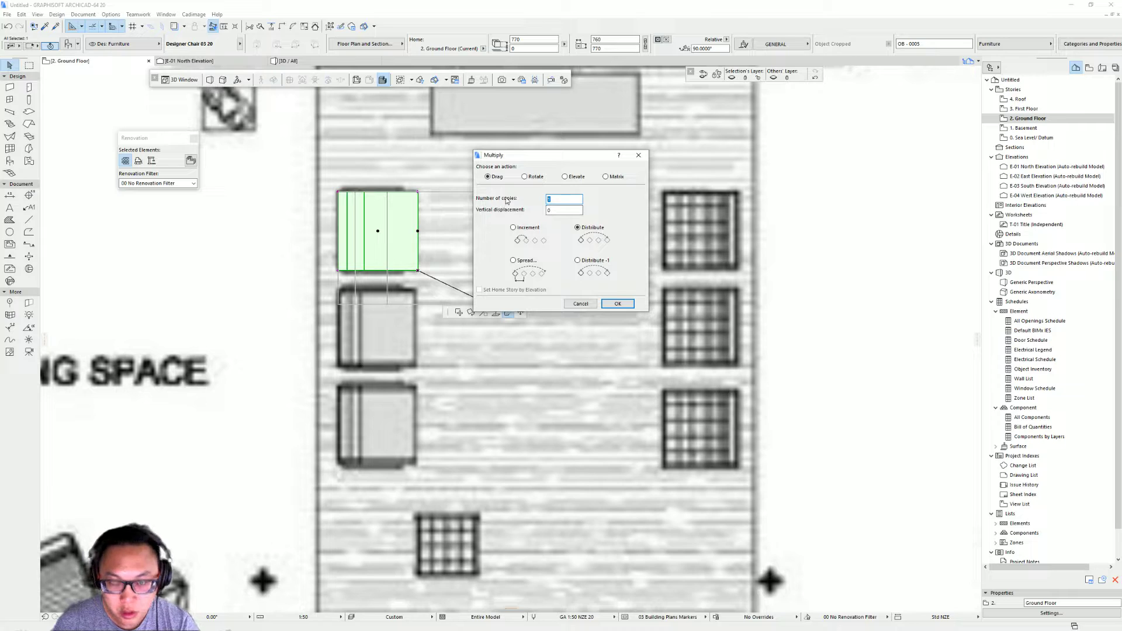
key("Return")
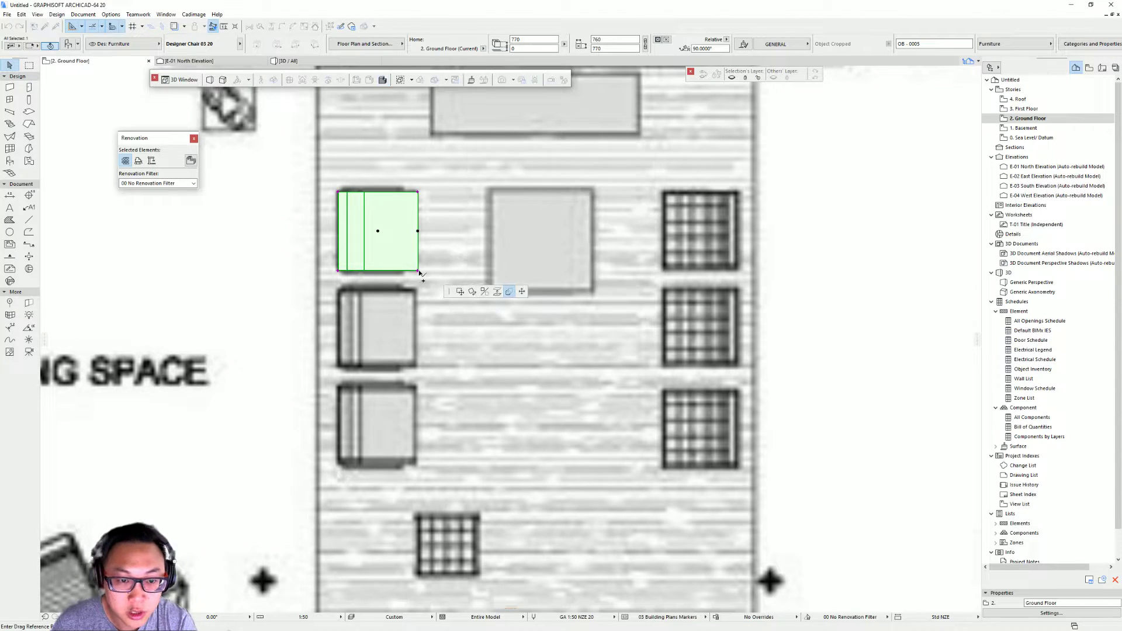
left_click(418, 272)
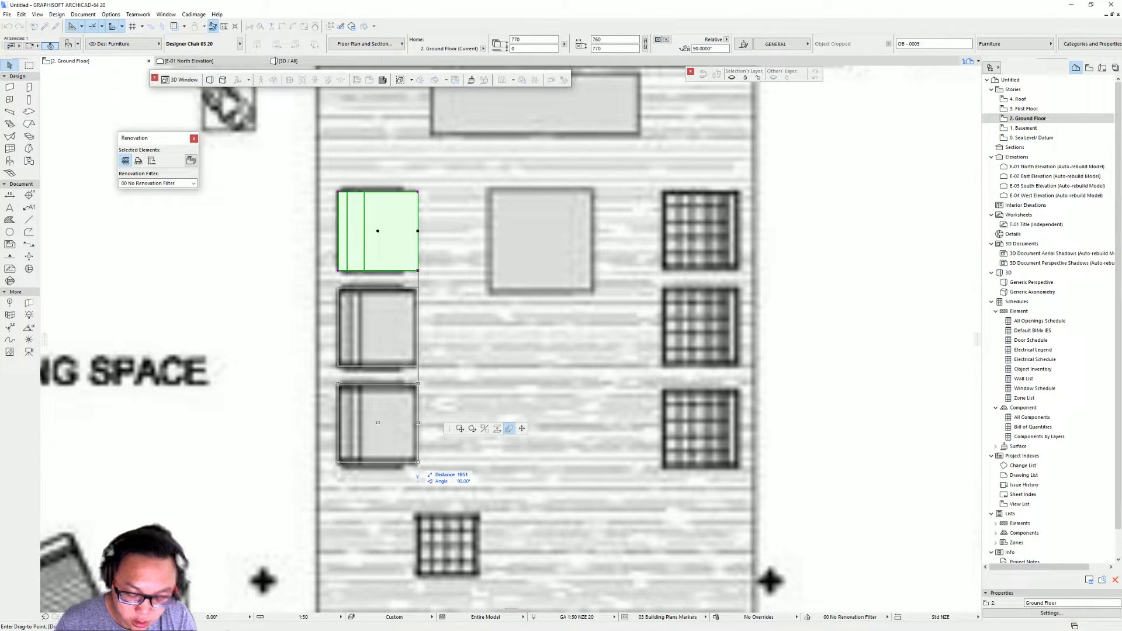
left_click(418, 464)
left_click(435, 298)
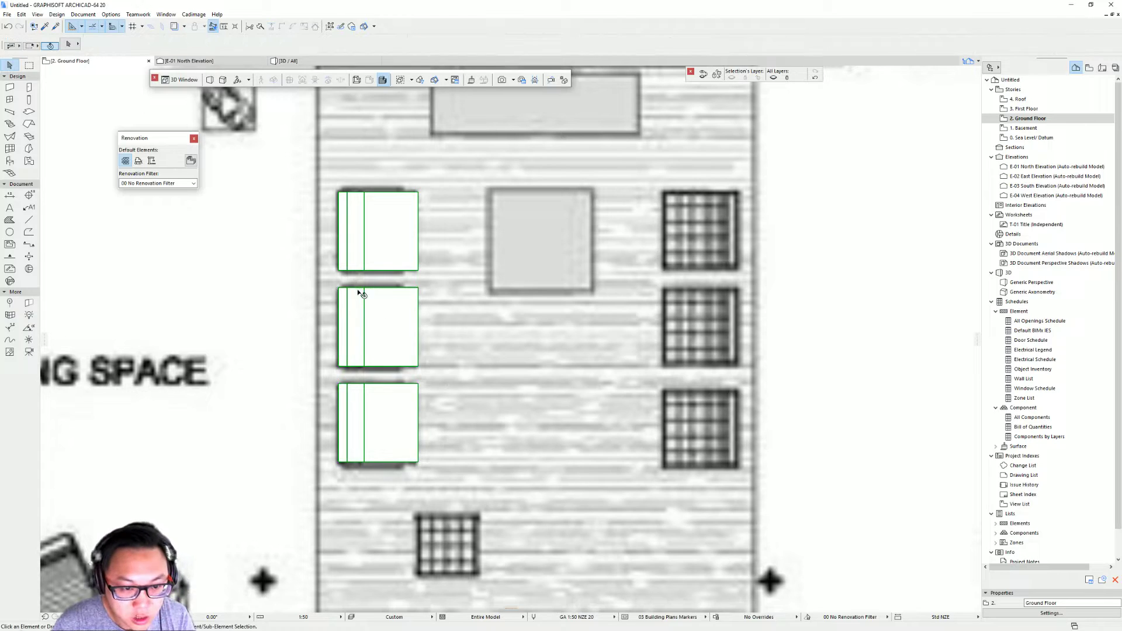
Step: Compare the spacing between the evenly distributed chairs by measuring from the middle and lowest chairs' upper corners
left_click(419, 288)
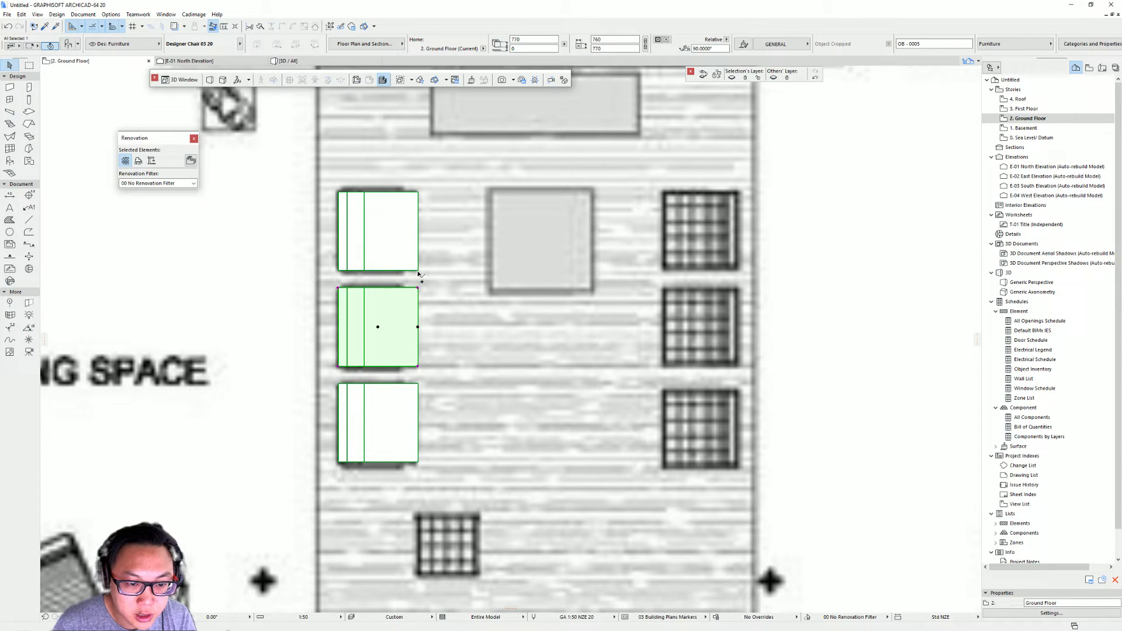
key("Escape")
left_click_drag(419, 386, 420, 368)
key("Escape")
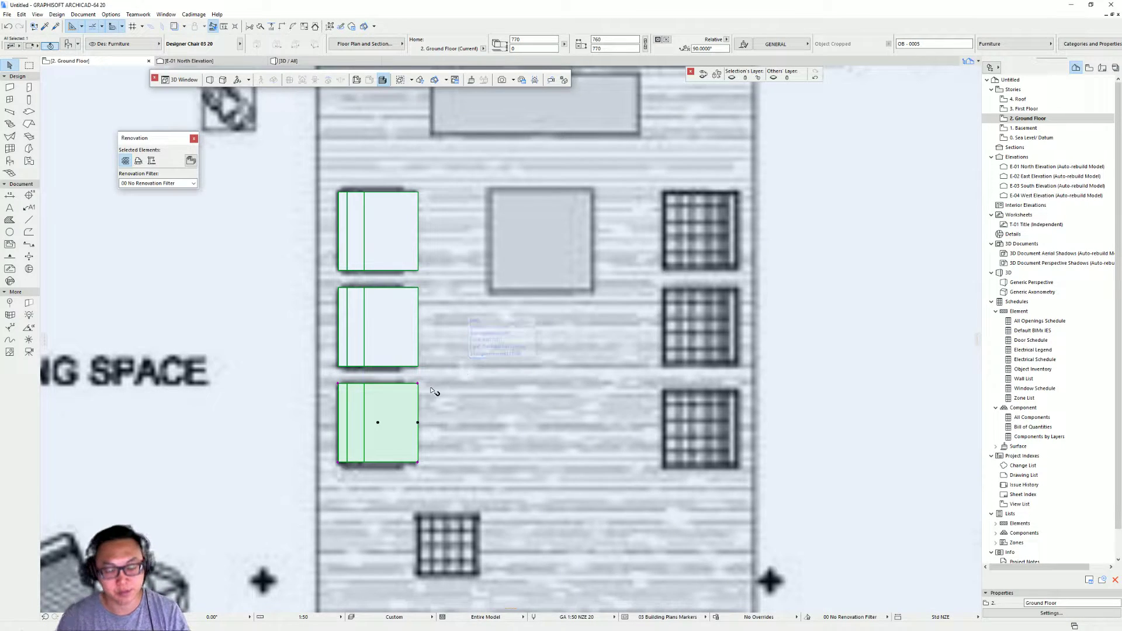
key("Escape")
Step: Remove the evenly distributed middle and lowest chairs on the west side of the rug, keeping the uppermost one selected
scroll(432, 389, "right", 3)
scroll(447, 368, "left", 4)
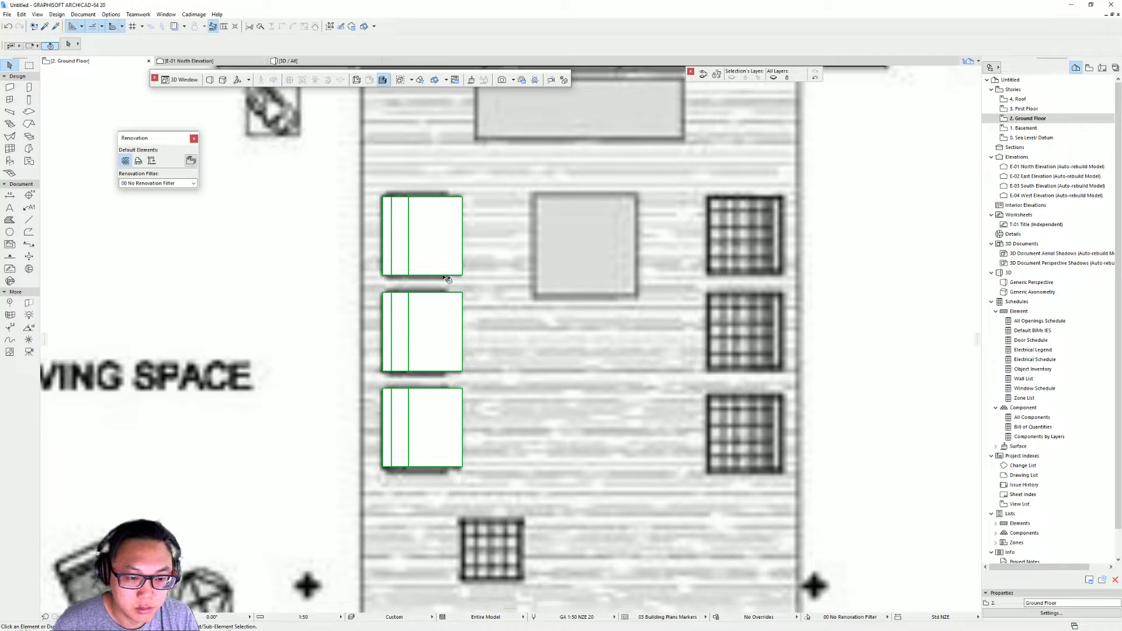
left_click(462, 274)
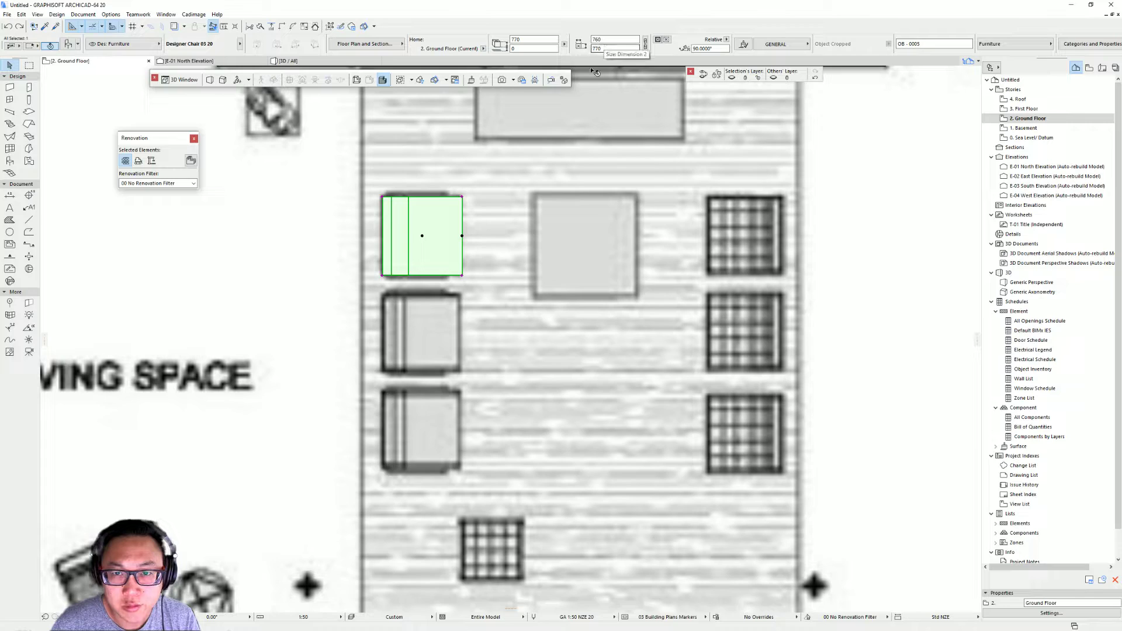
Step: Measure the uppermost west chair's side length and the gap from its lower corner to the next chair symbol
key("ctrl+d")
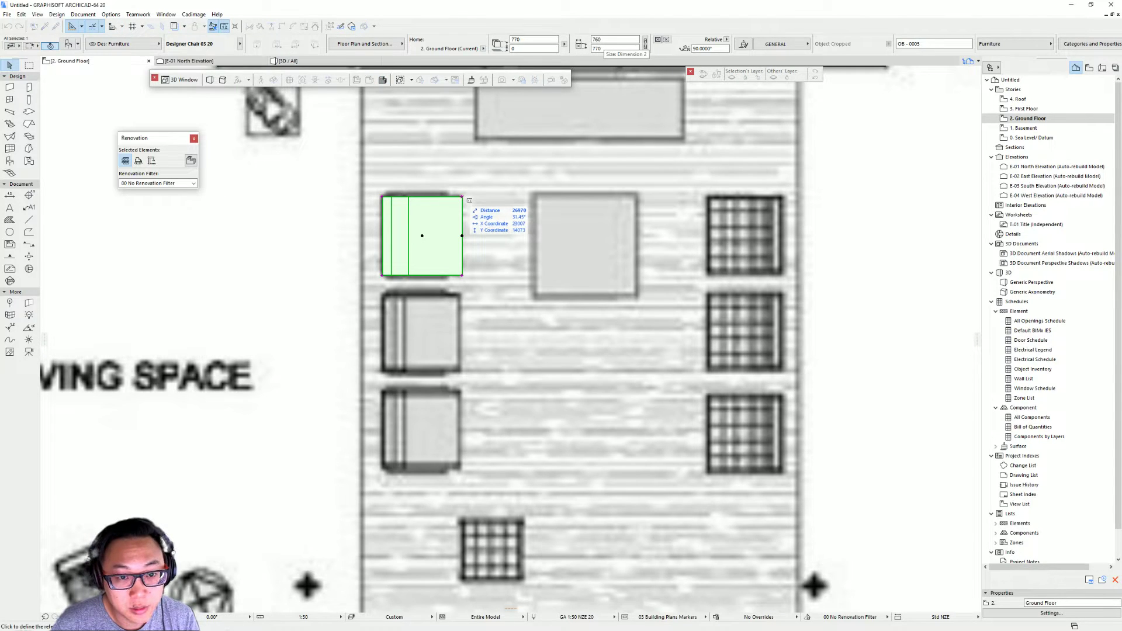
left_click(462, 196)
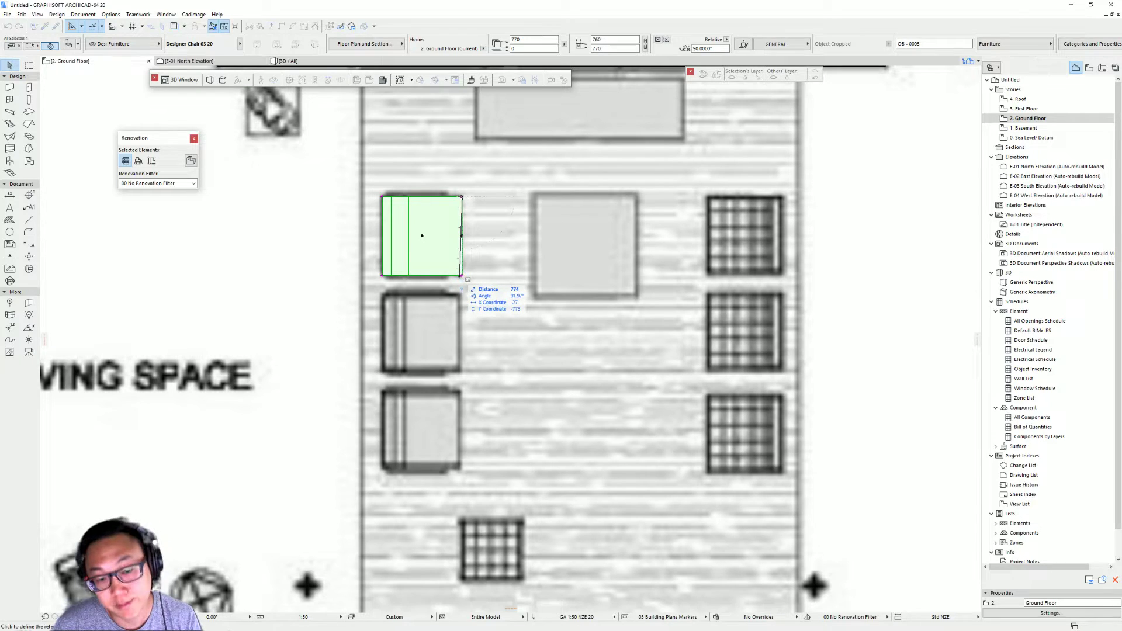
key("Escape")
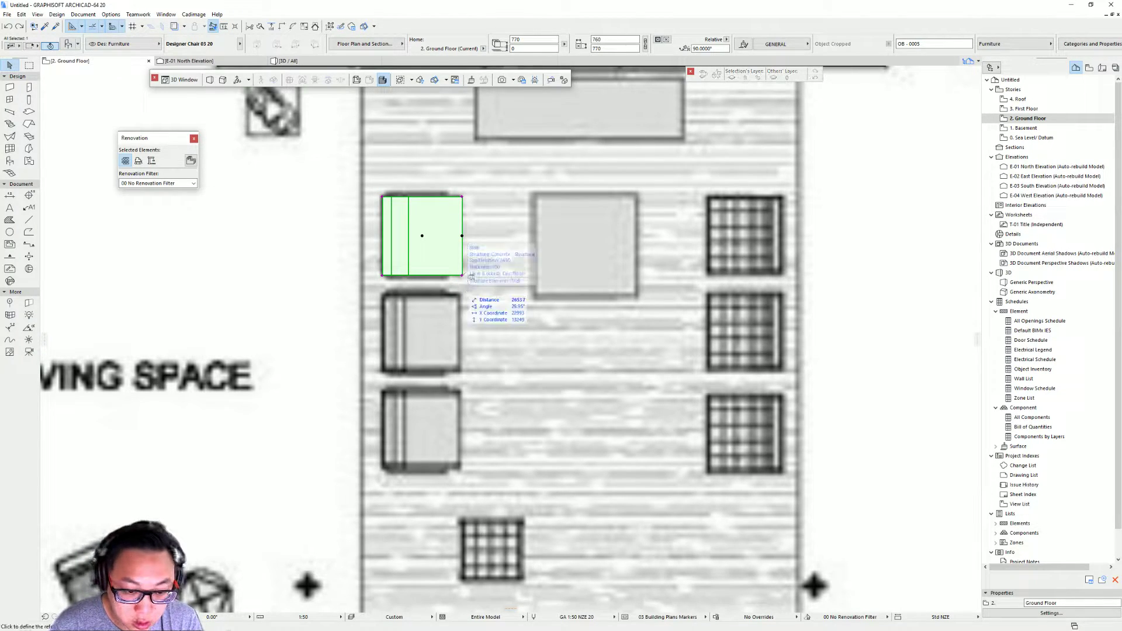
key("ctrl+d")
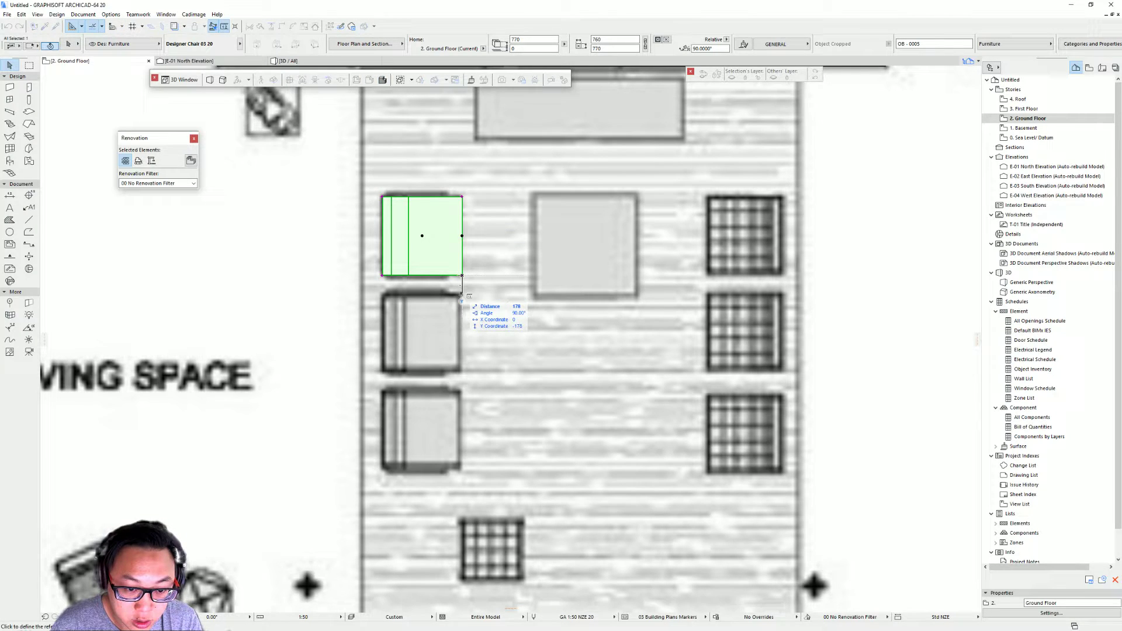
Step: Multiply the uppermost west chair straight down to the third chair symbol with the Spread option at 960 mm spacing, and deselect
left_click(462, 197)
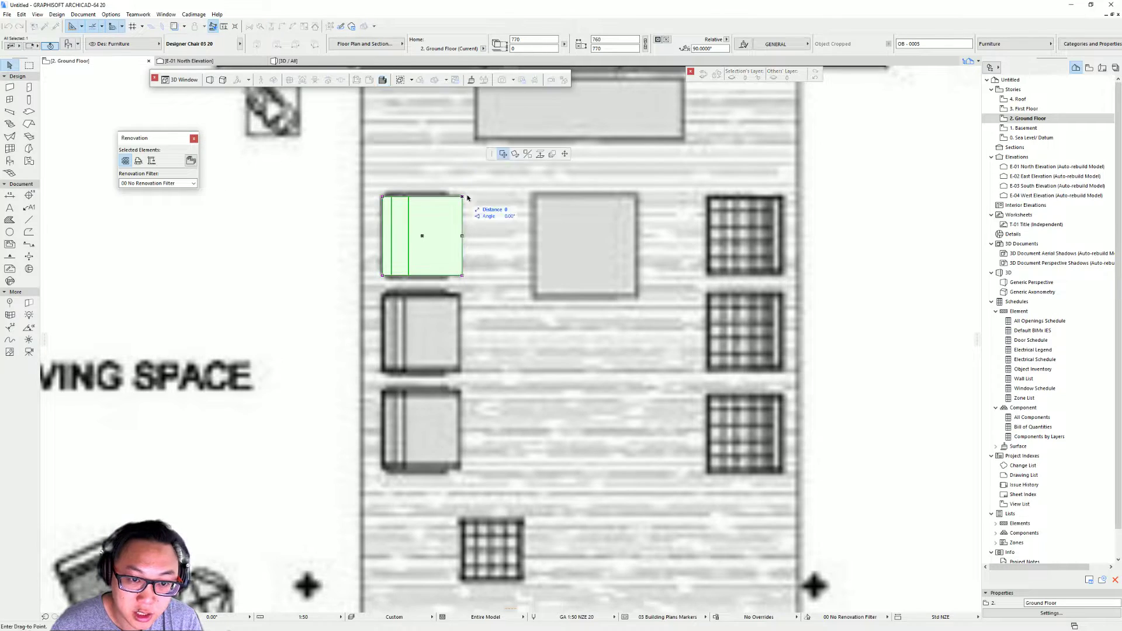
left_click(630, 162)
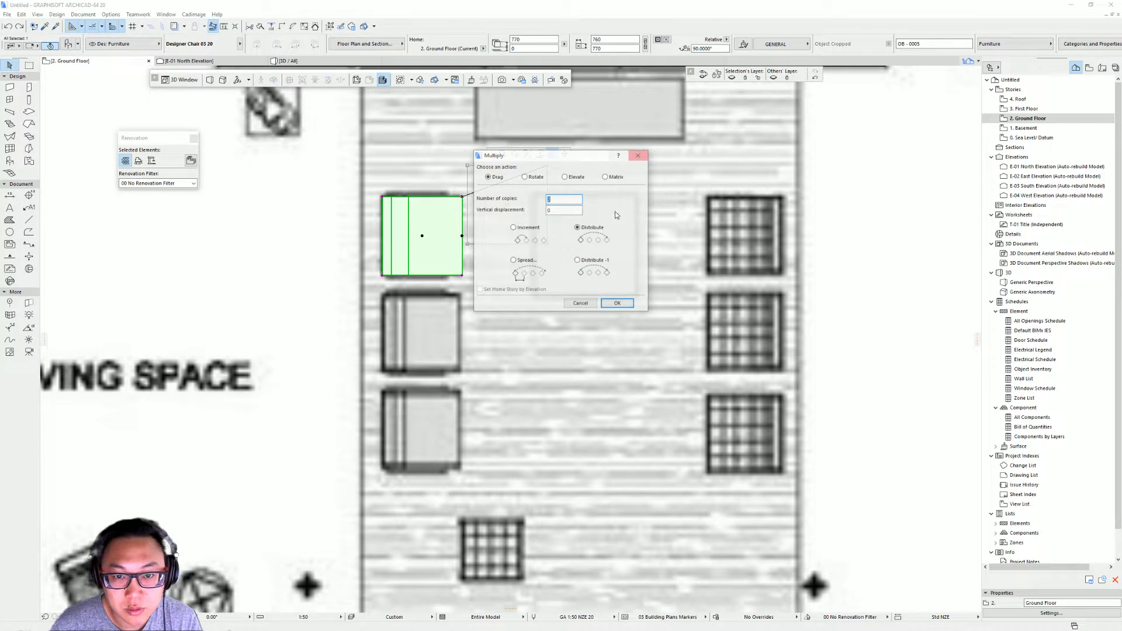
left_click(514, 260)
left_click(574, 200)
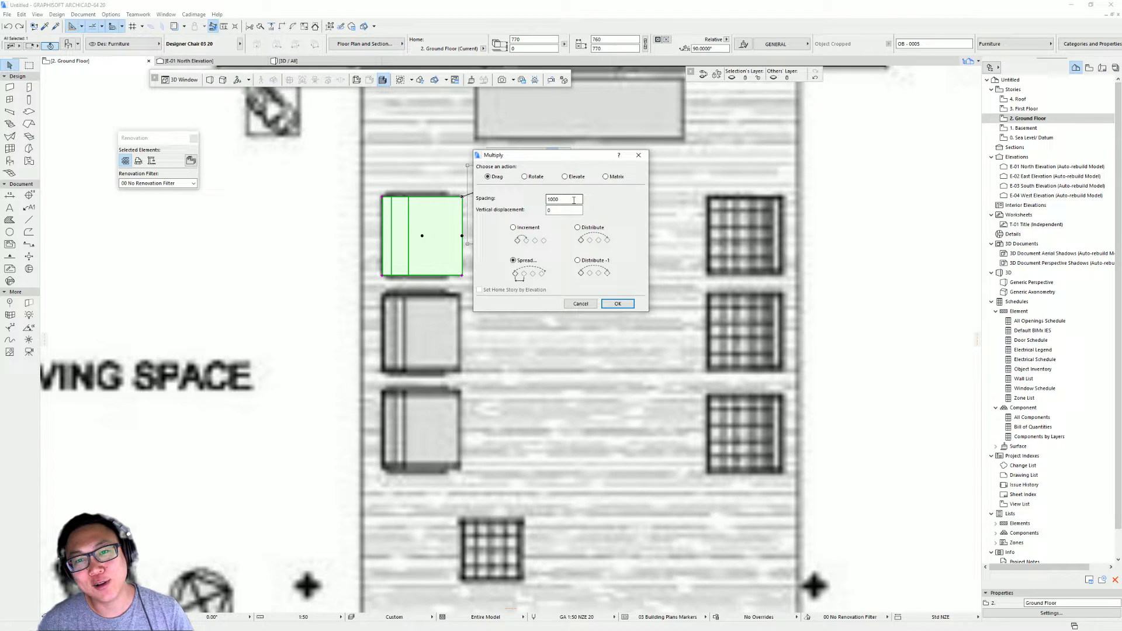
key("Return")
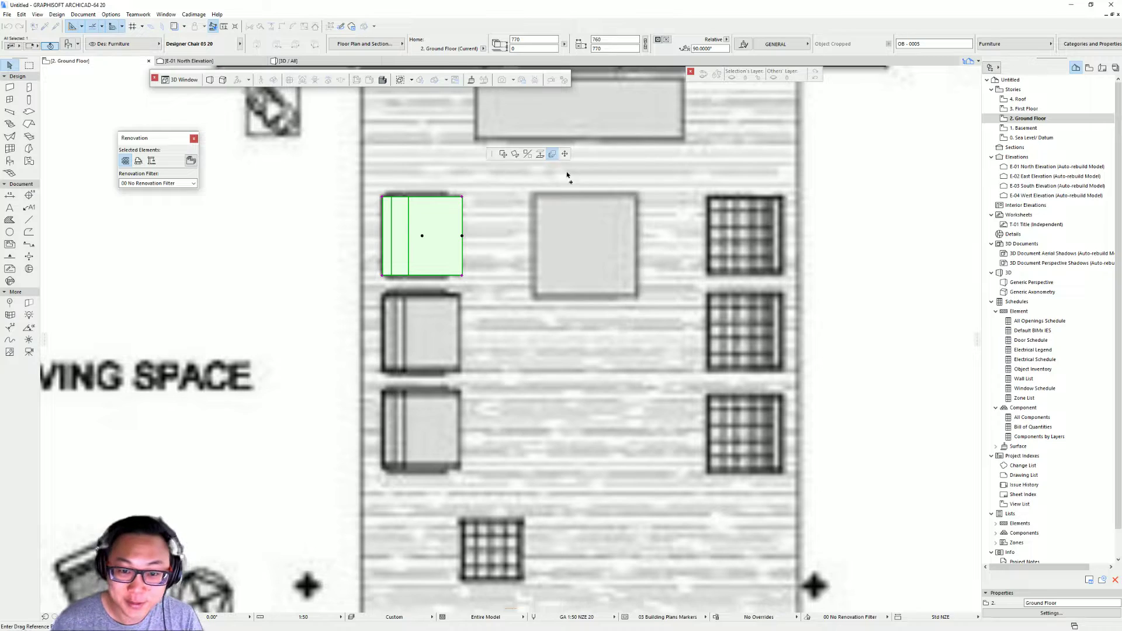
left_click(462, 197)
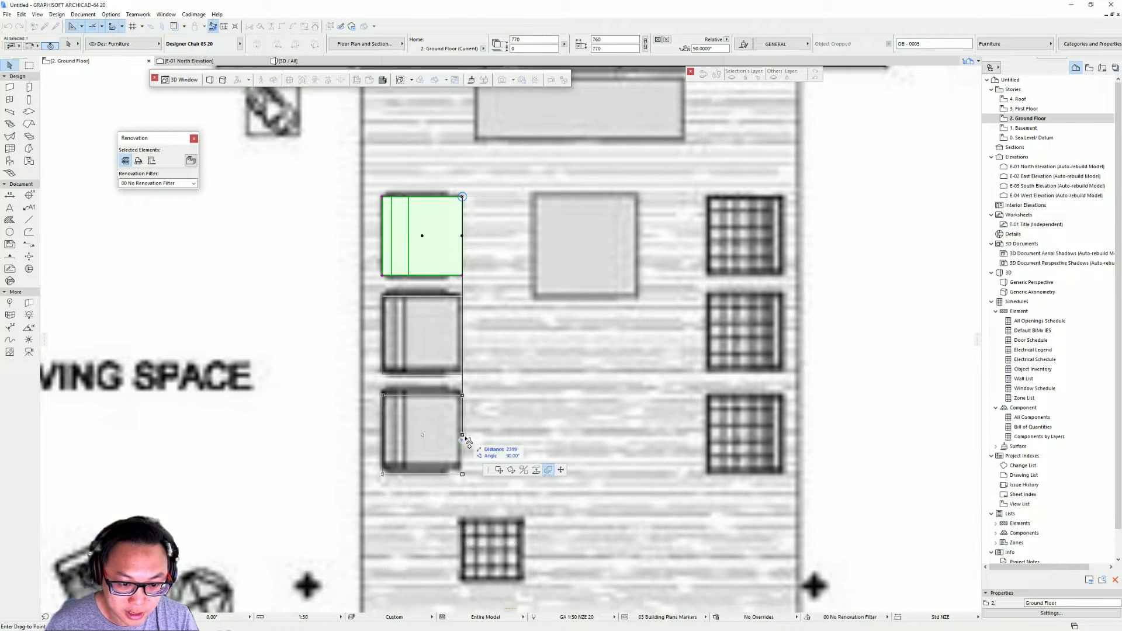
left_click(488, 435)
key("Escape")
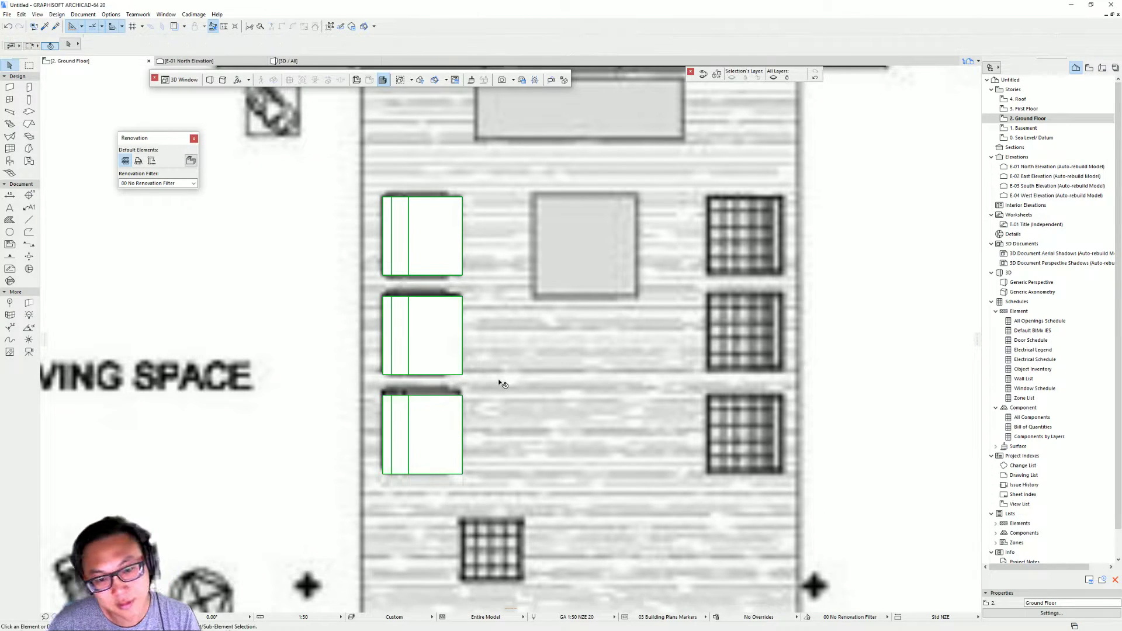
Step: Place a copy of the uppermost west chair 3120 mm straight across the rug, over the uppermost east chair symbol
scroll(417, 345, "down", 2)
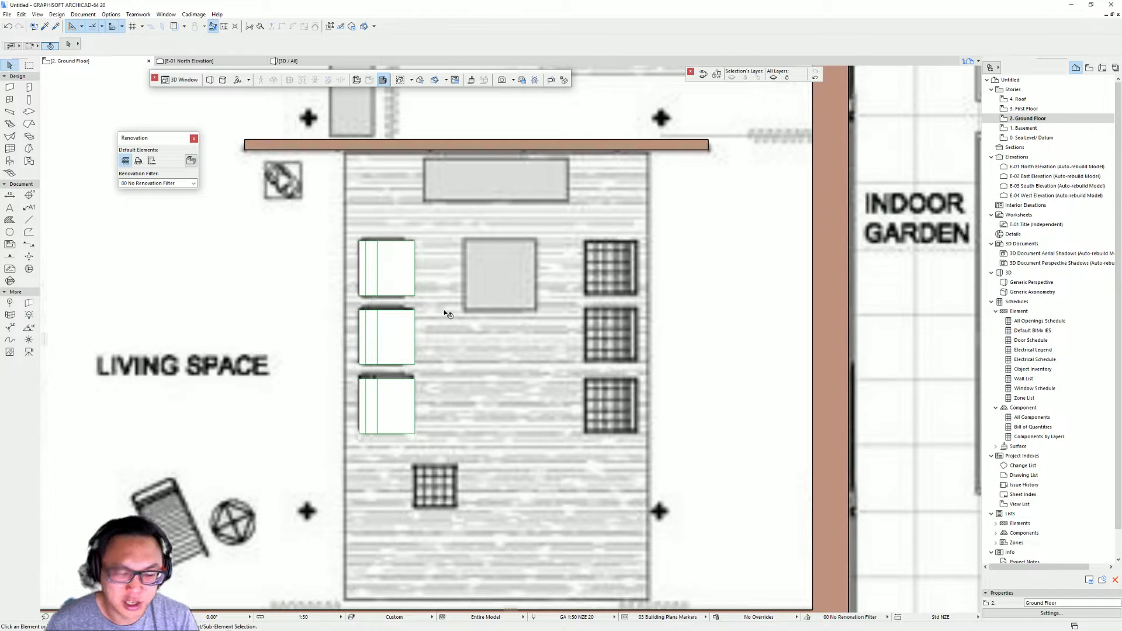
scroll(473, 271, "up", 2)
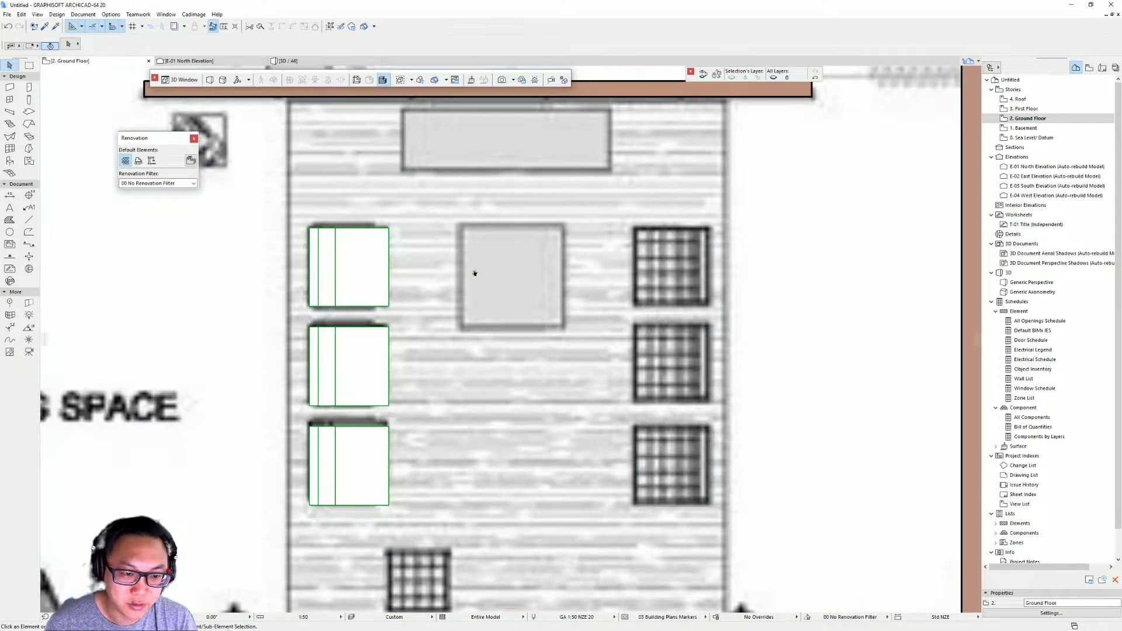
scroll(529, 261, "down", 2)
middle_click_drag(556, 295, 553, 333)
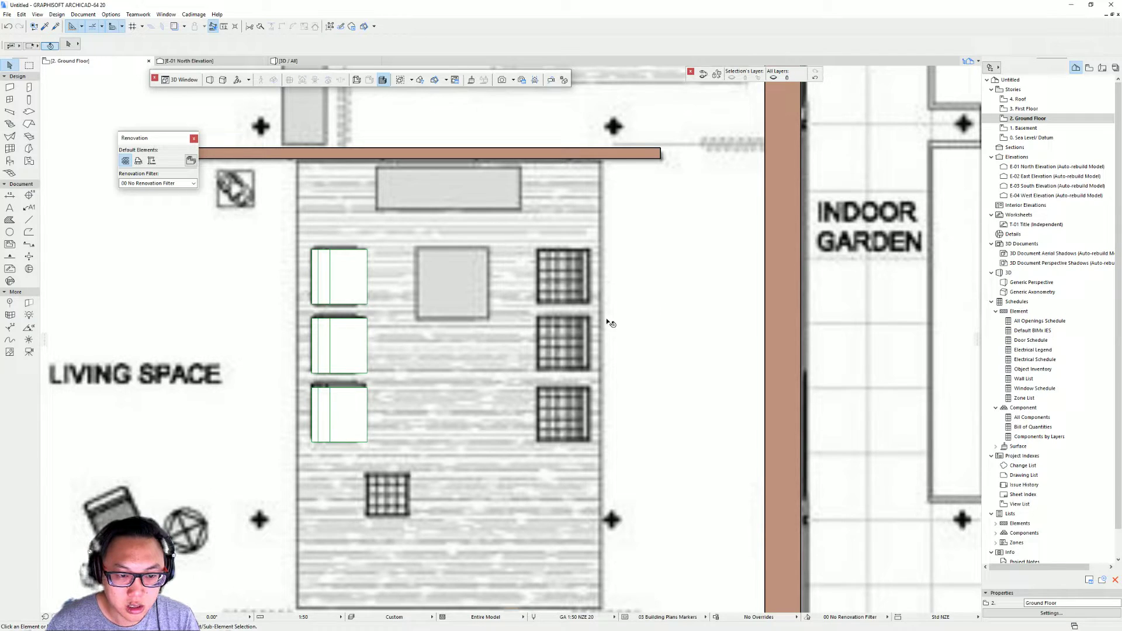
scroll(555, 269, "up", 2)
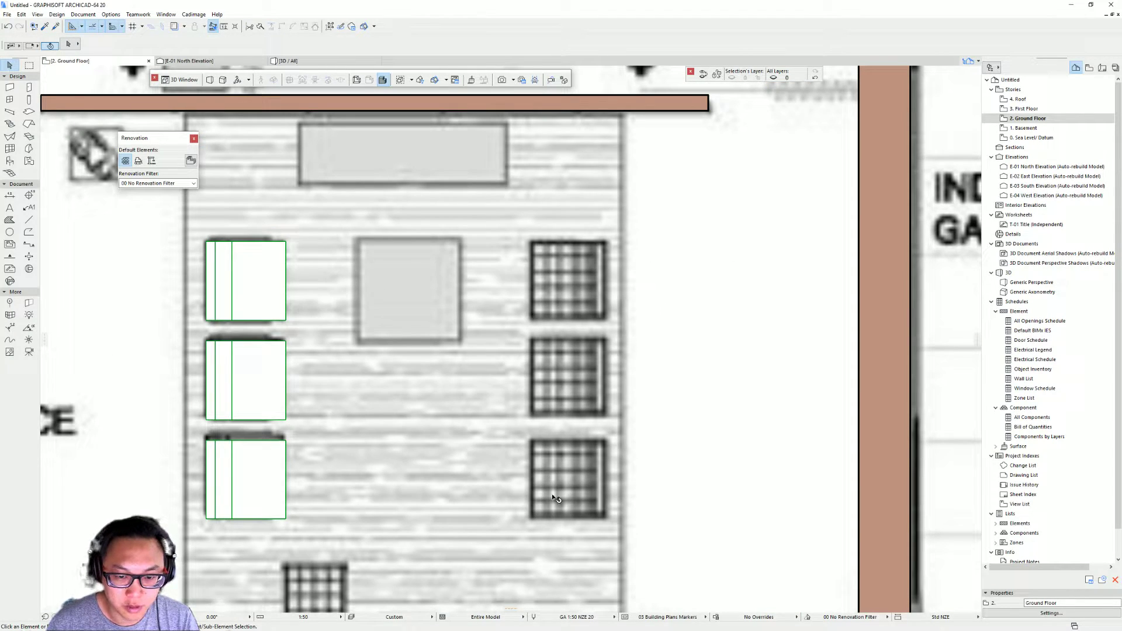
left_click(252, 288)
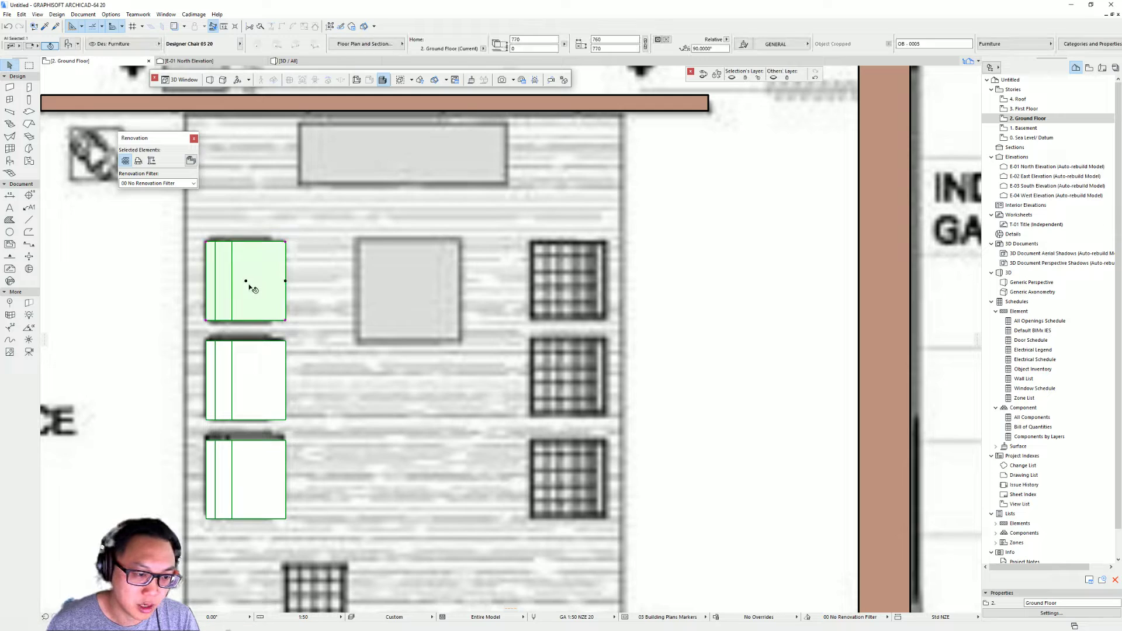
left_click(246, 281)
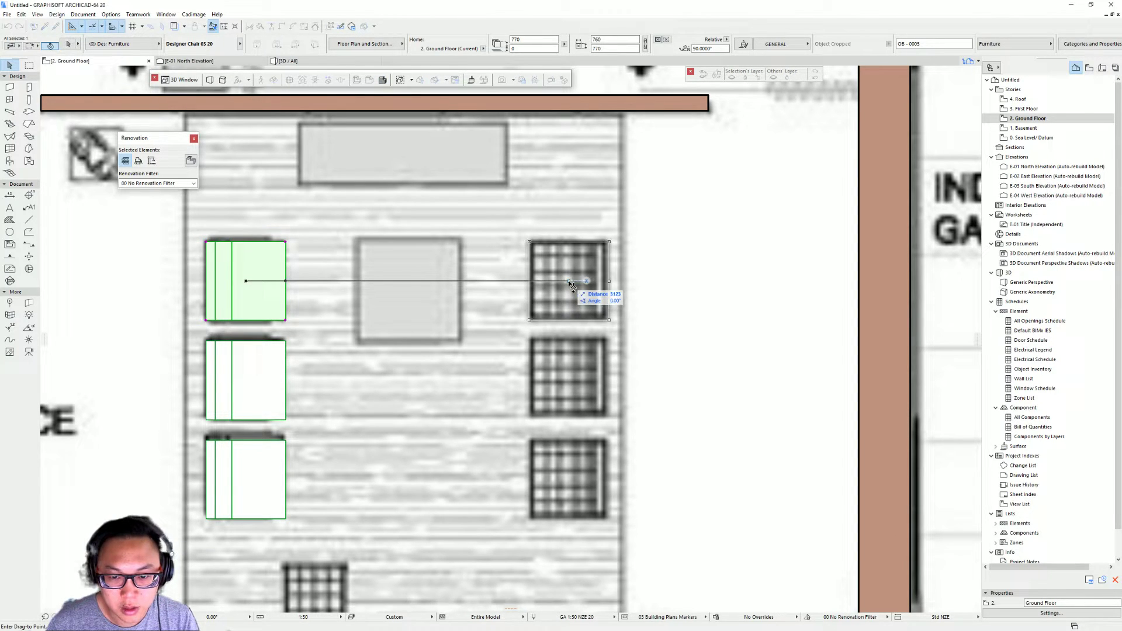
type("31")
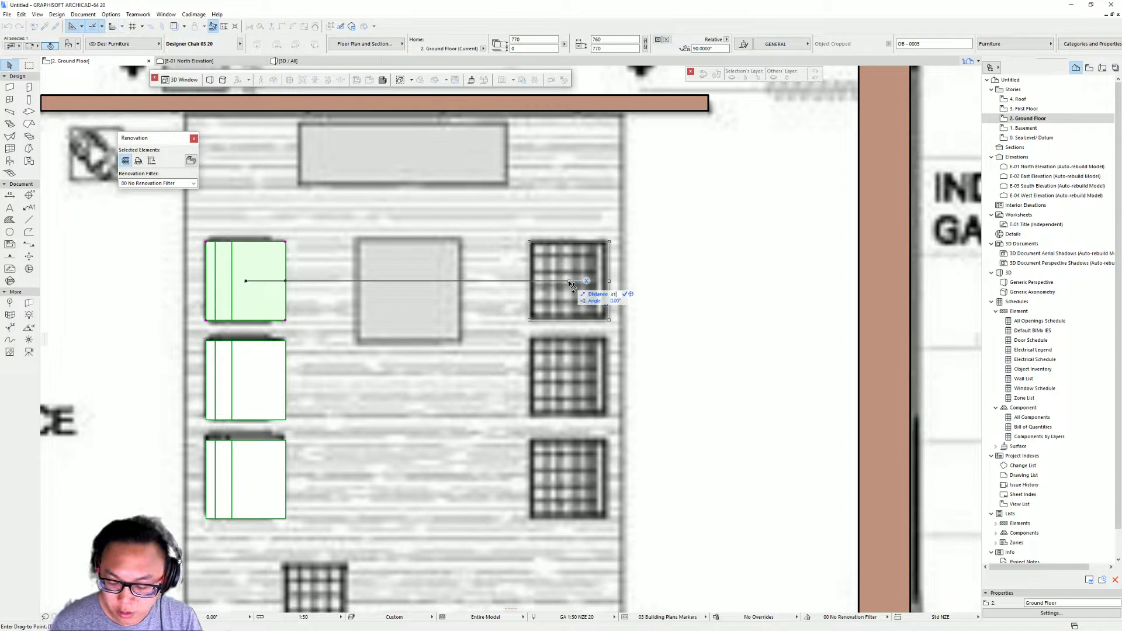
type("20")
key("Return")
Step: Rotate the copied east chair to 270° so it faces the west chairs, and check the seating in 3D
left_click(570, 281)
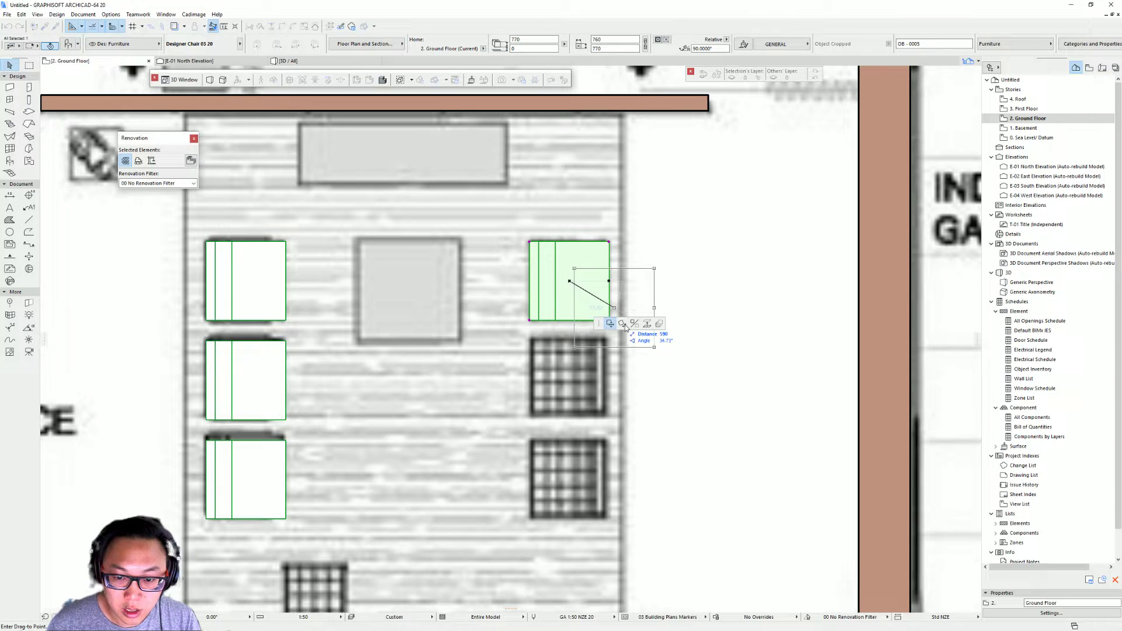
key("Escape")
key("Escape")
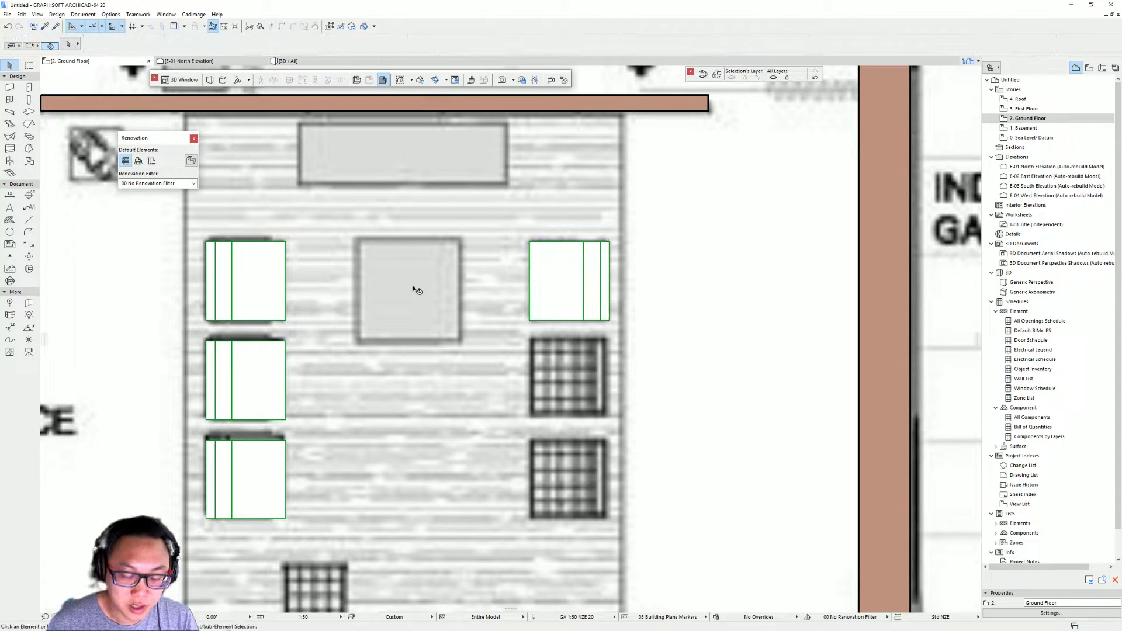
key("F3")
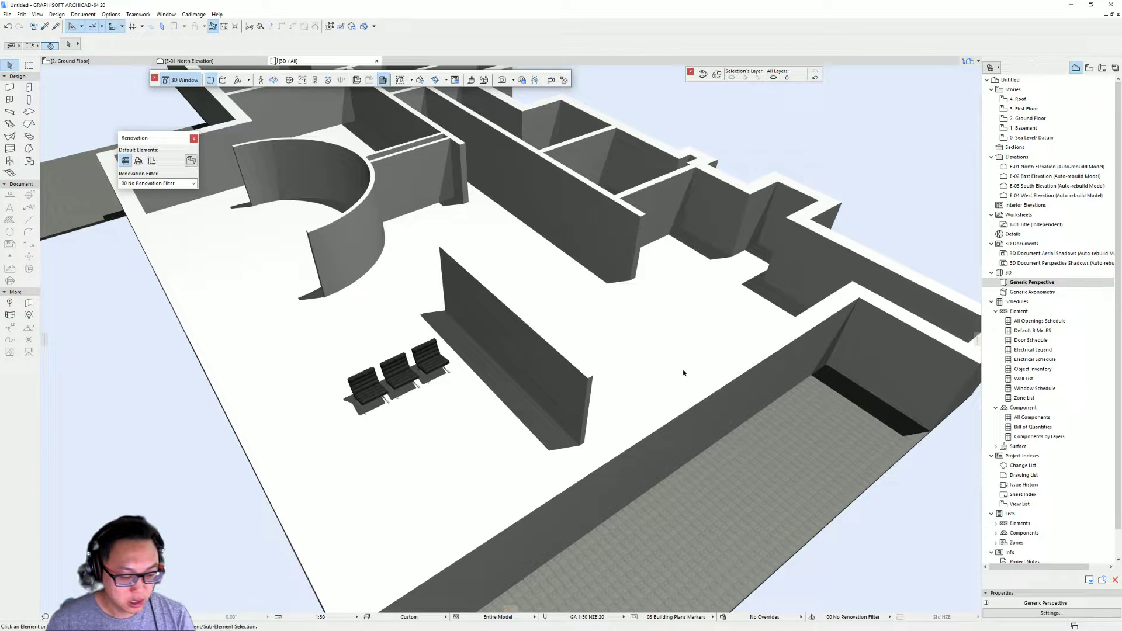
key("F2")
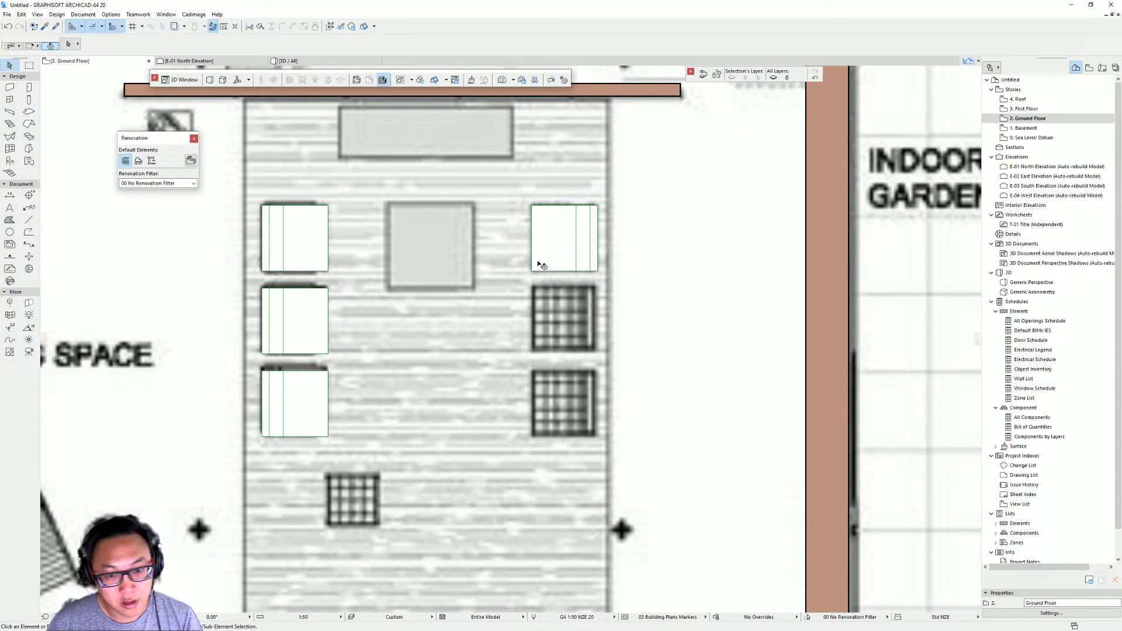
Step: Try to multiply the east chair straight down with the Spread option at 960 mm spacing, and undo it
left_click(541, 265)
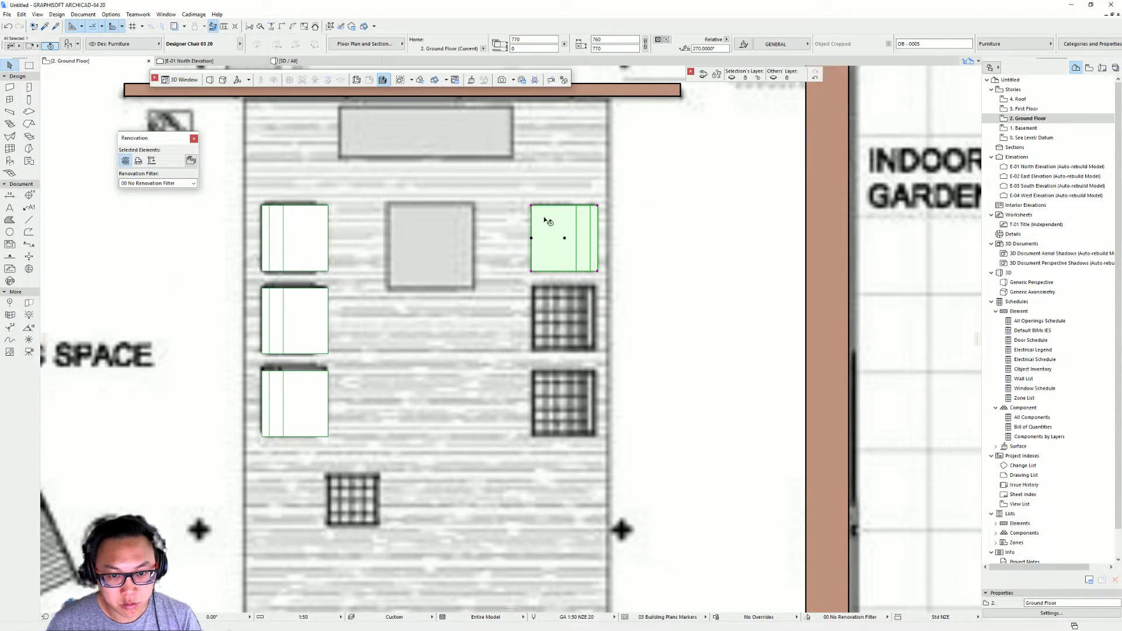
left_click(532, 271)
left_click(621, 315)
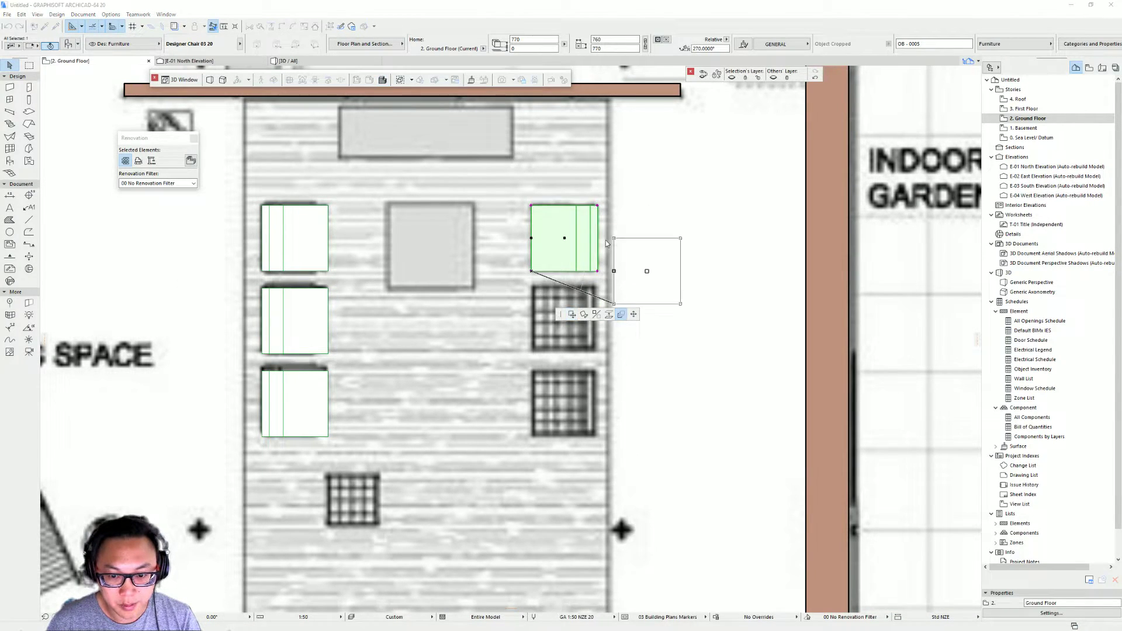
left_click(614, 303)
left_click(617, 304)
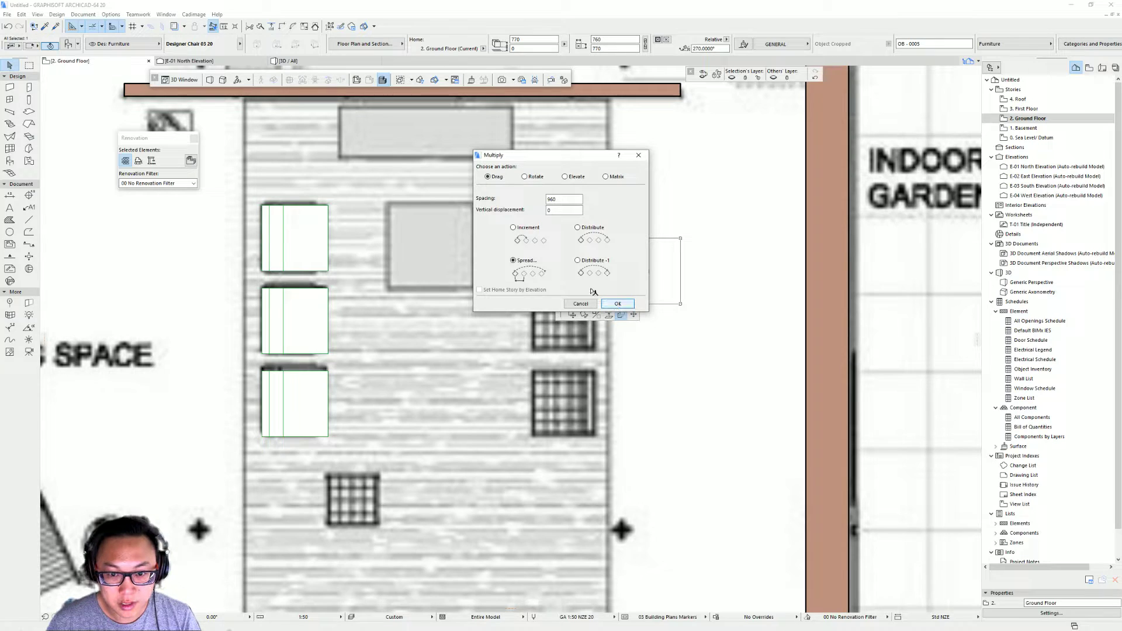
left_click(529, 409)
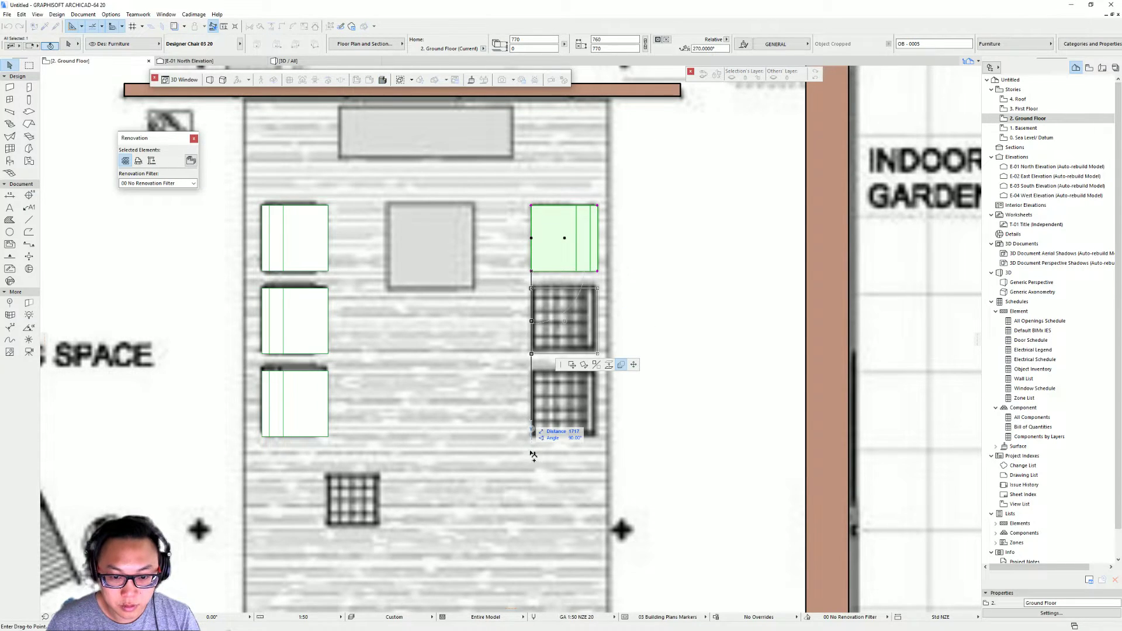
left_click(528, 461)
key("ctrl+z")
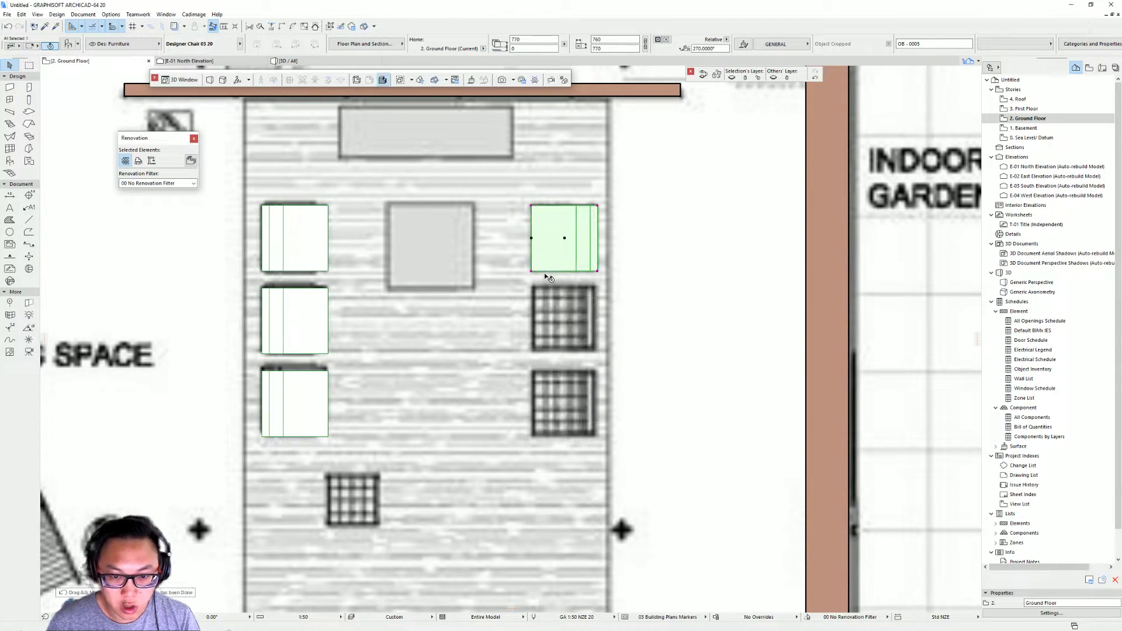
Step: Multiply the east chair into two copies with the Distribute option, aligned with the lowest west chair's lower corner, and check the 3D view
left_click(531, 271)
left_click(621, 315)
left_click(588, 233)
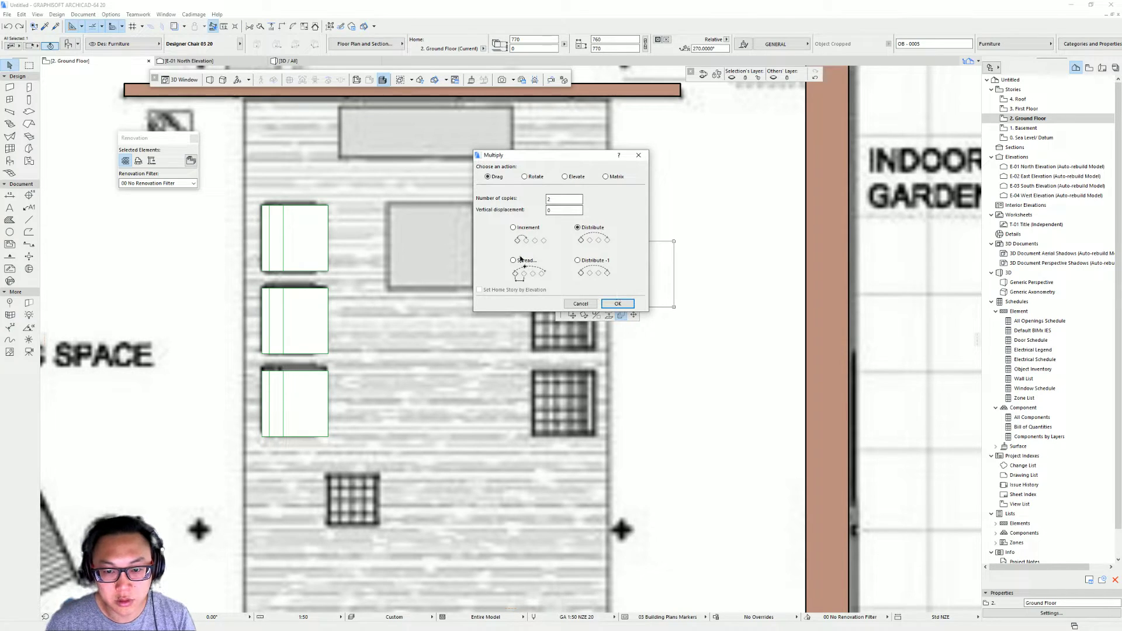
key("Return")
left_click(329, 437)
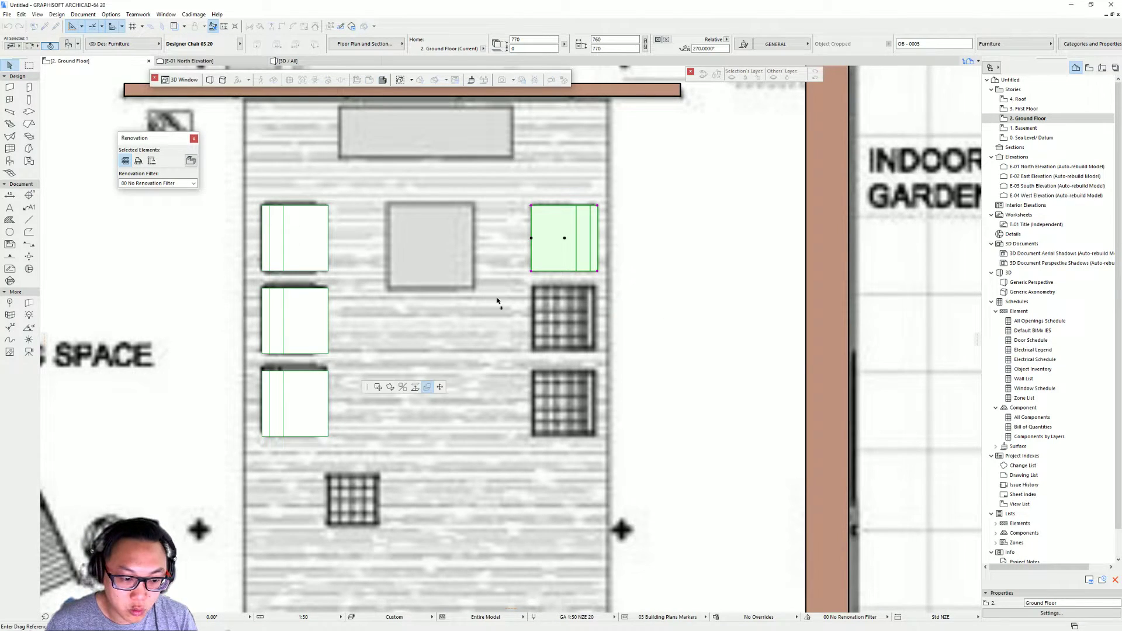
left_click(532, 271)
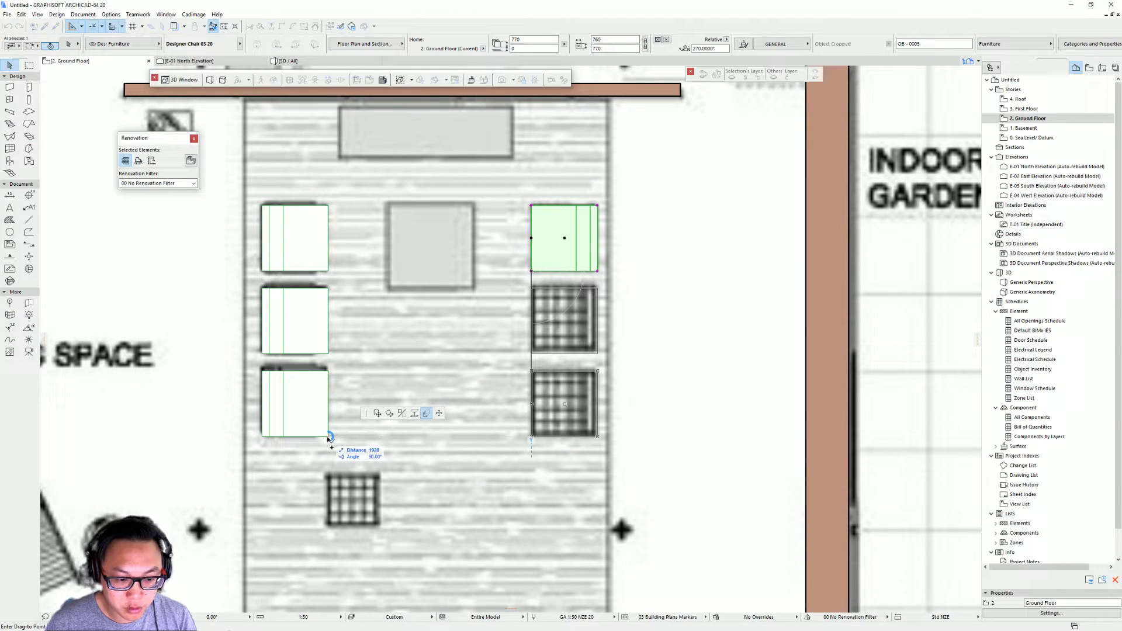
left_click(539, 432)
key("F3")
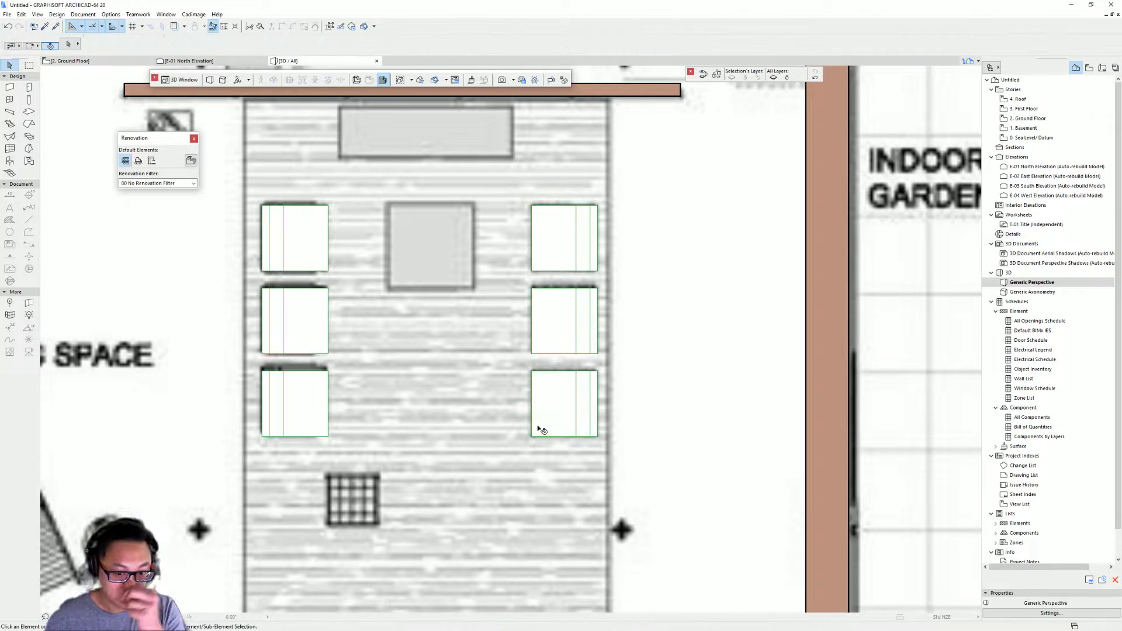
key("F2")
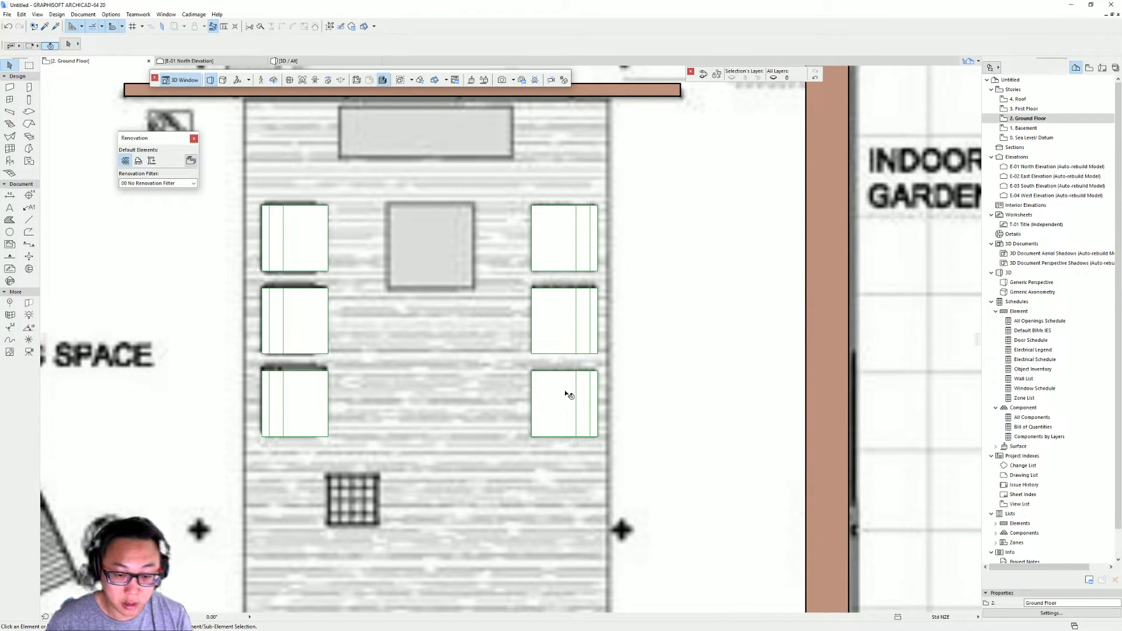
Step: Delete all three chairs on the east side of the rug
left_click(549, 273, "shift")
left_click(560, 286, "shift")
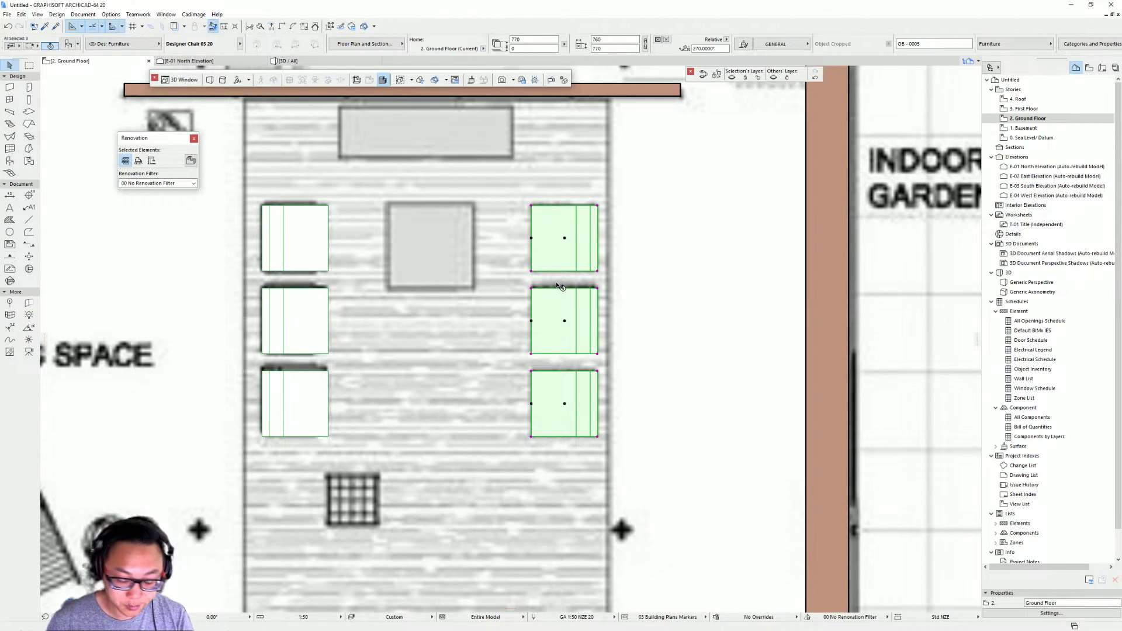
key("Escape")
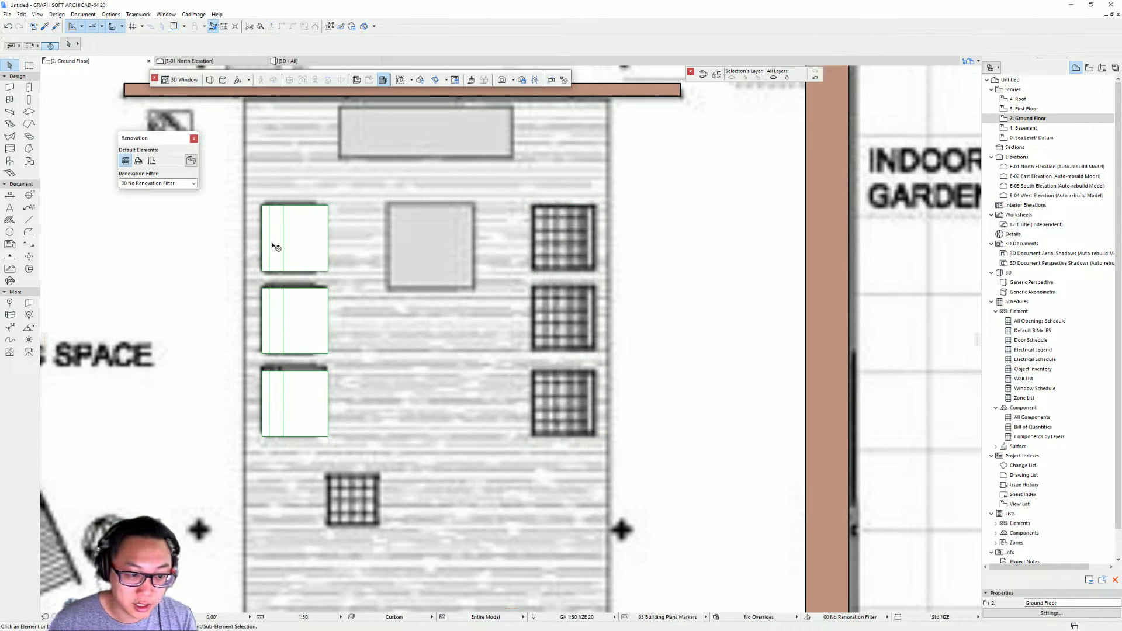
left_click(297, 240)
left_click(293, 318, "shift")
left_click(298, 406, "shift")
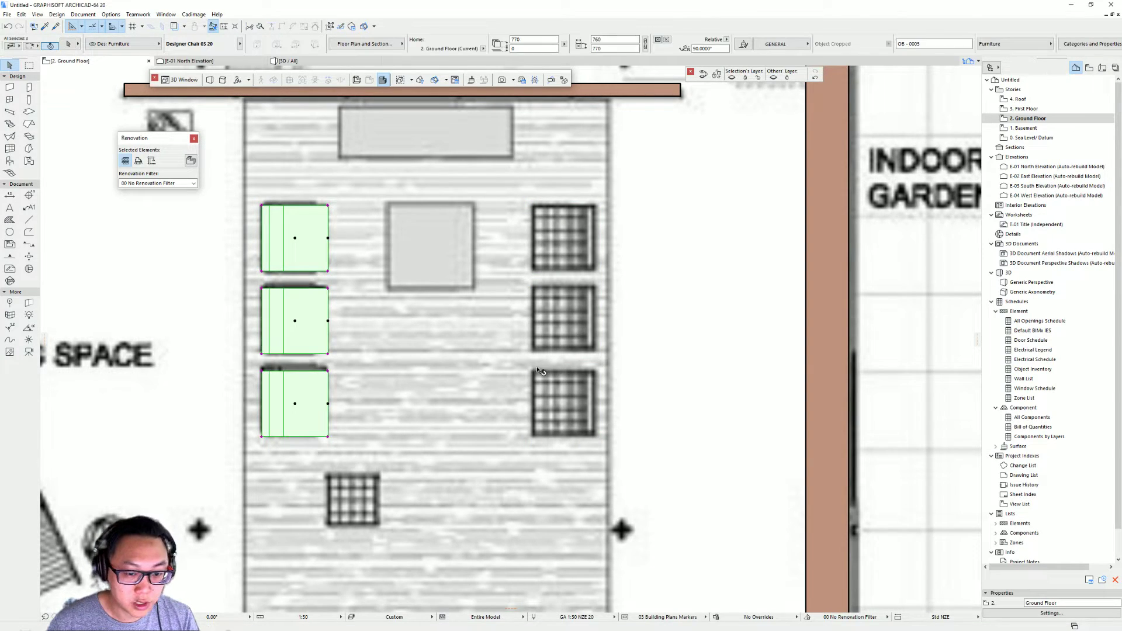
left_click(296, 239)
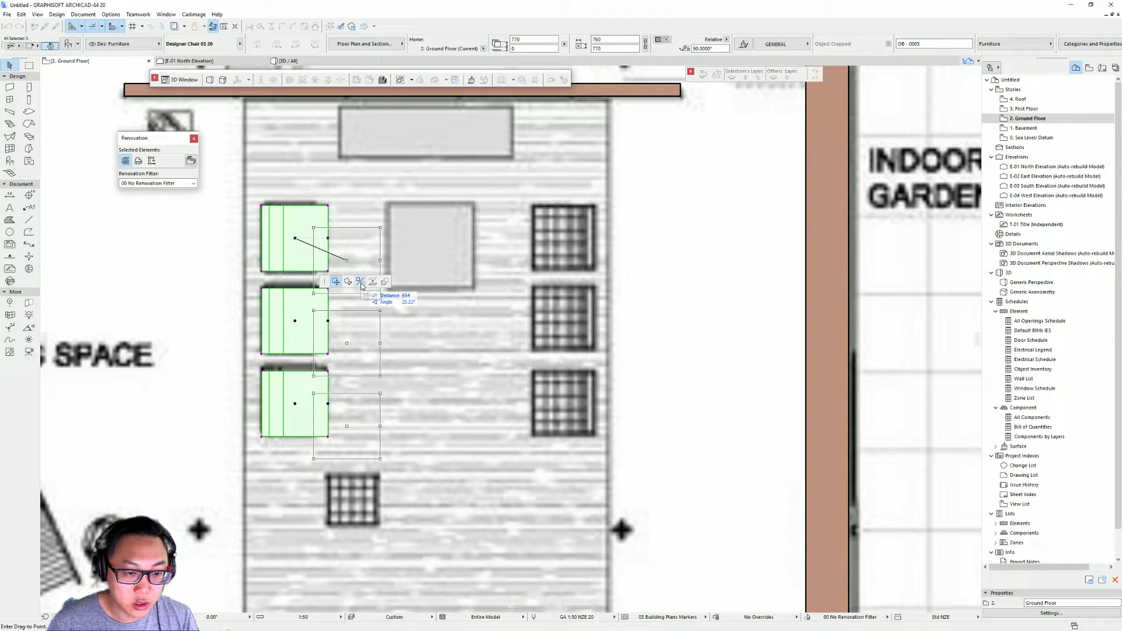
key("ctrl+m")
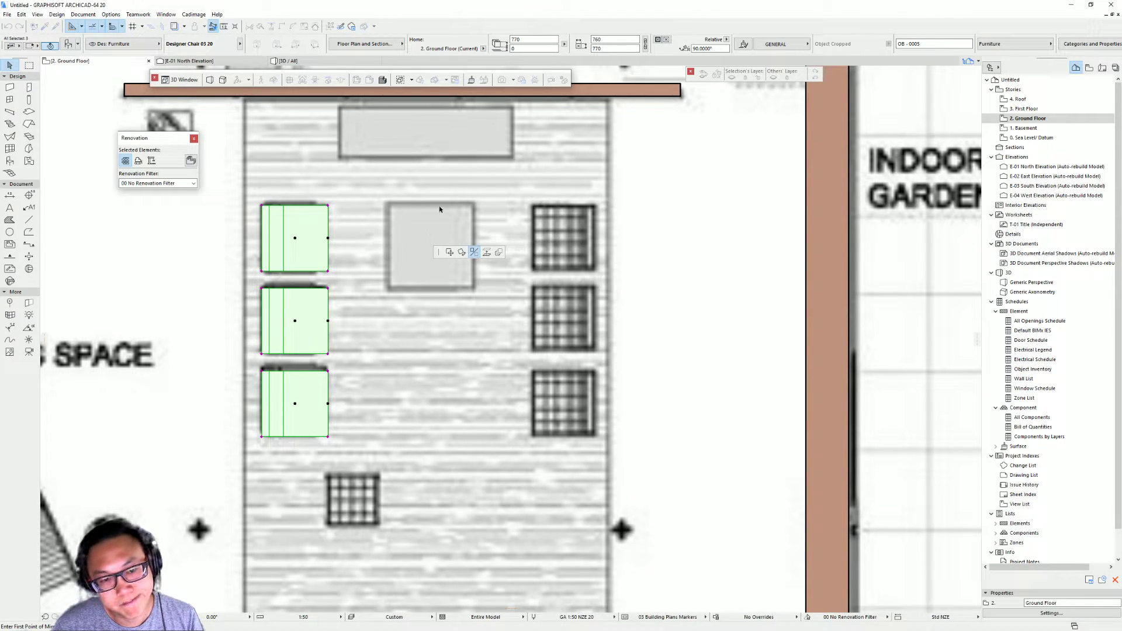
key("Escape")
key("Escape")
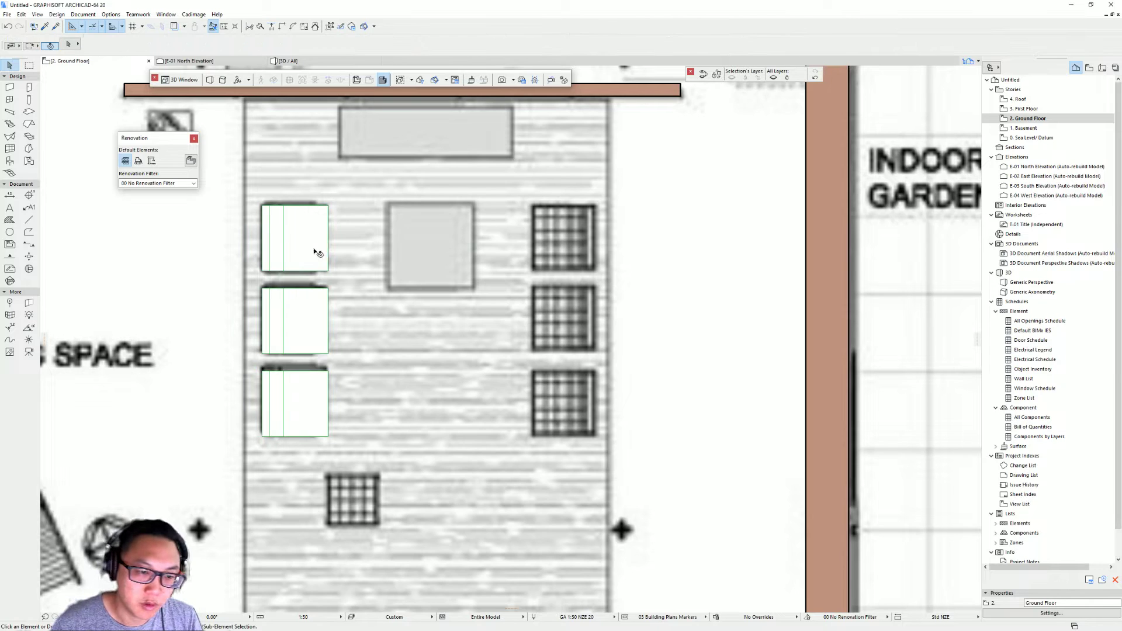
Step: Mirror the three west chairs to the east side of the rug about the square table's vertical centreline, and check them in 3D
left_click(307, 316)
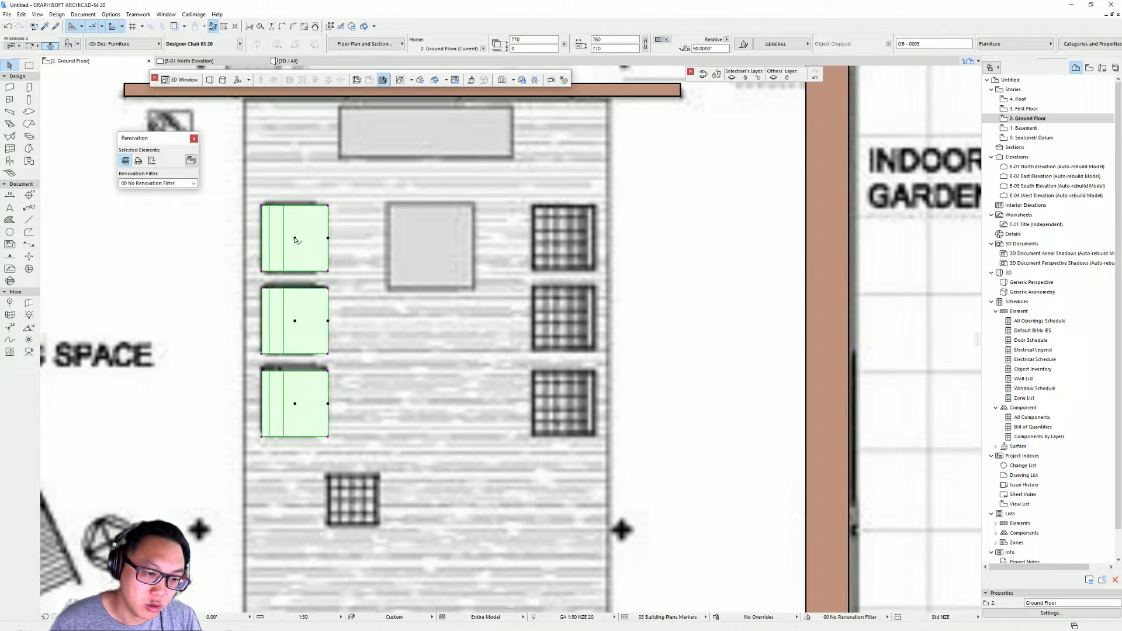
key("ctrl+m")
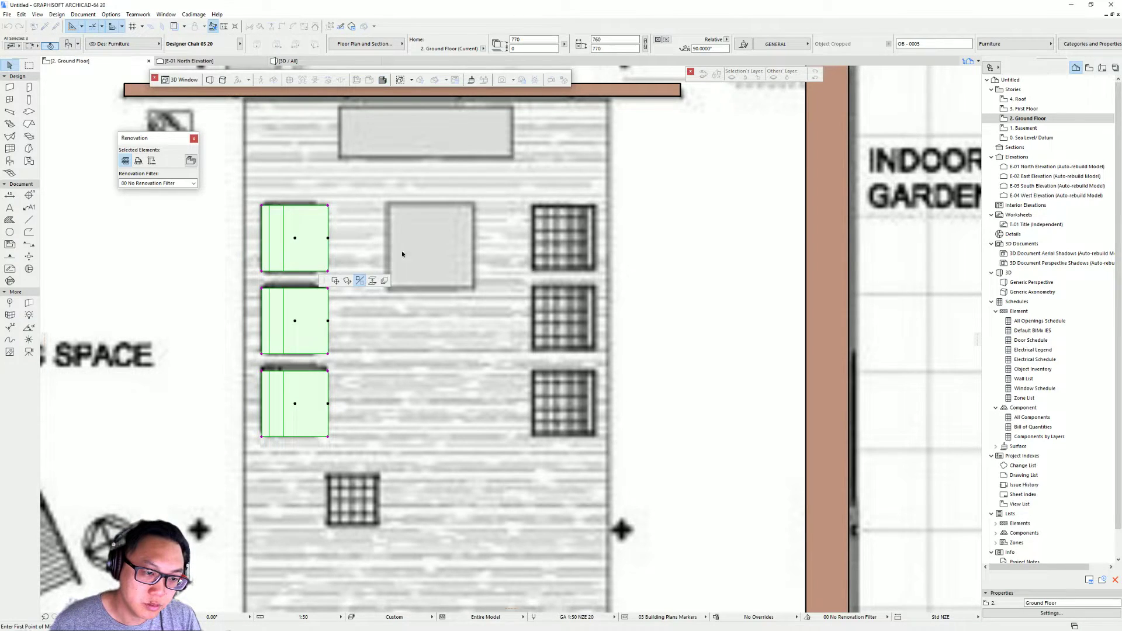
left_click(434, 203)
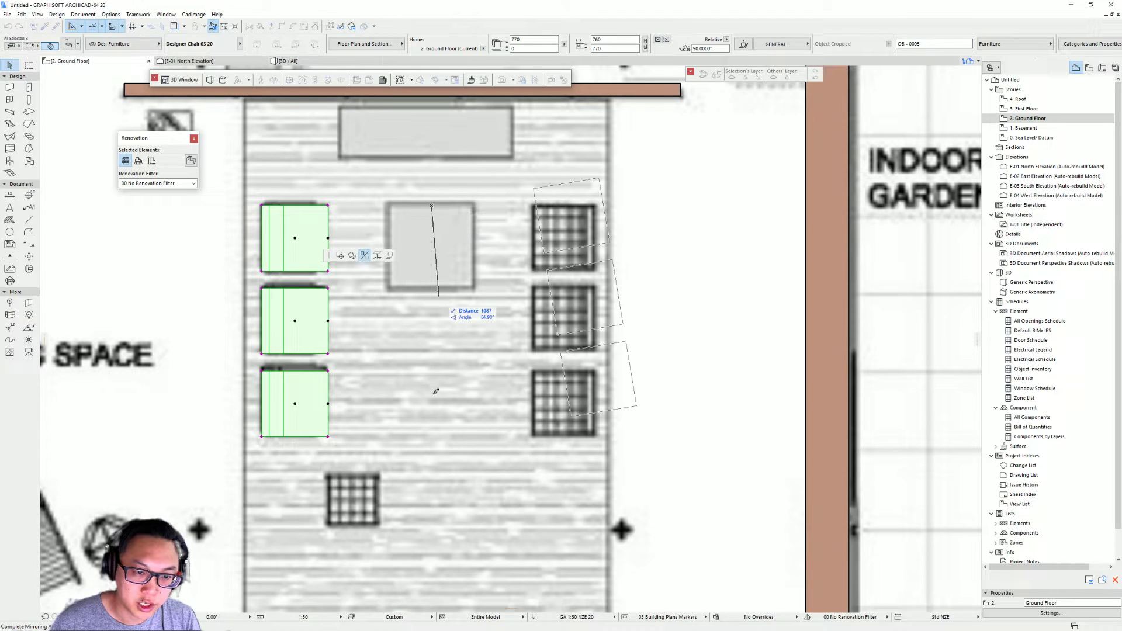
left_click(435, 447)
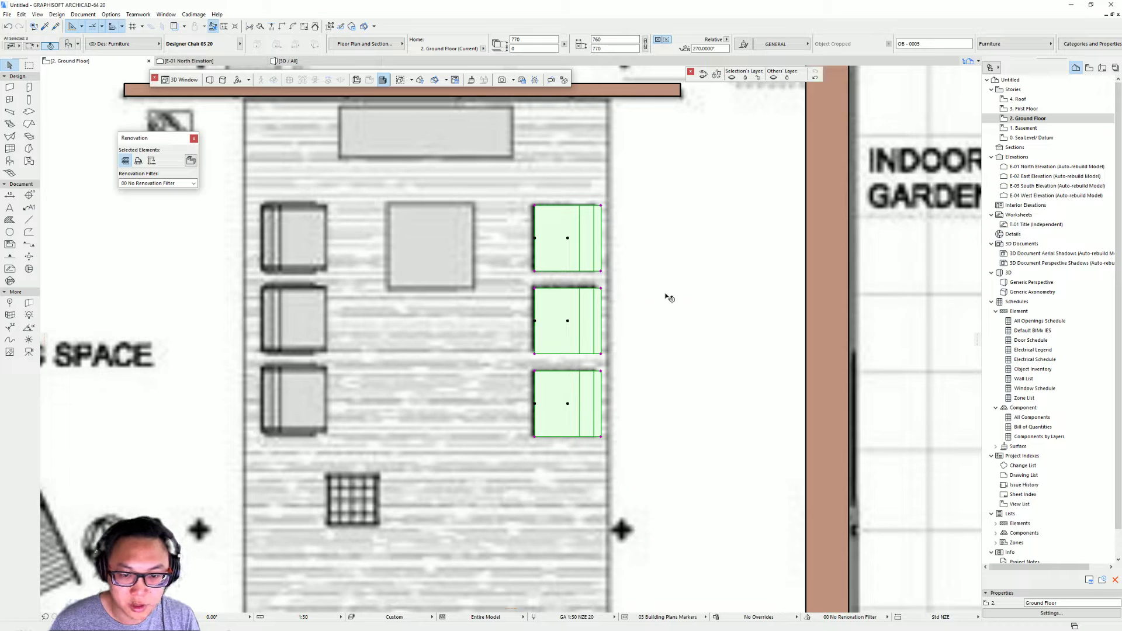
key("F5")
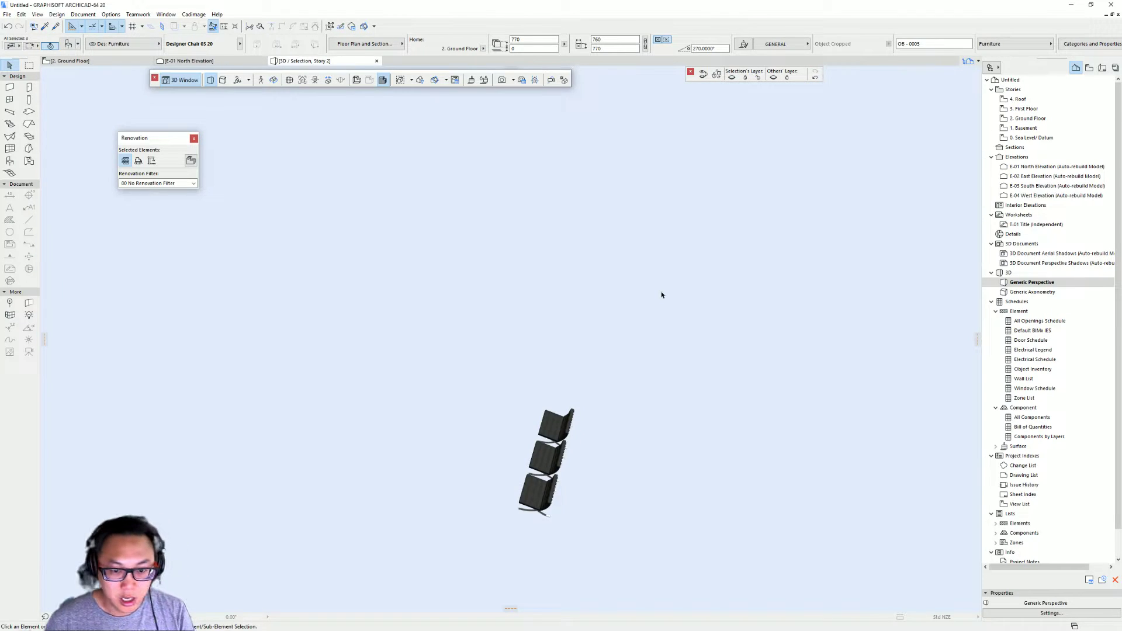
key("F2")
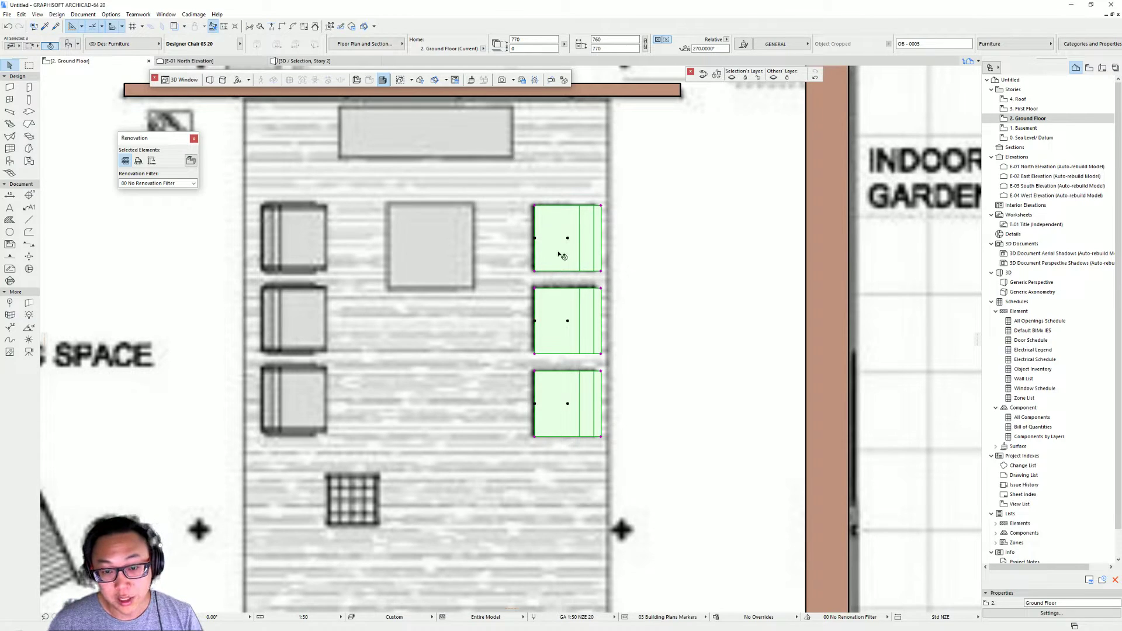
Step: Try mirroring a copy of the three east chairs to the west side, check the seating in 3D, and undo the mirroring
key("ctrl+m")
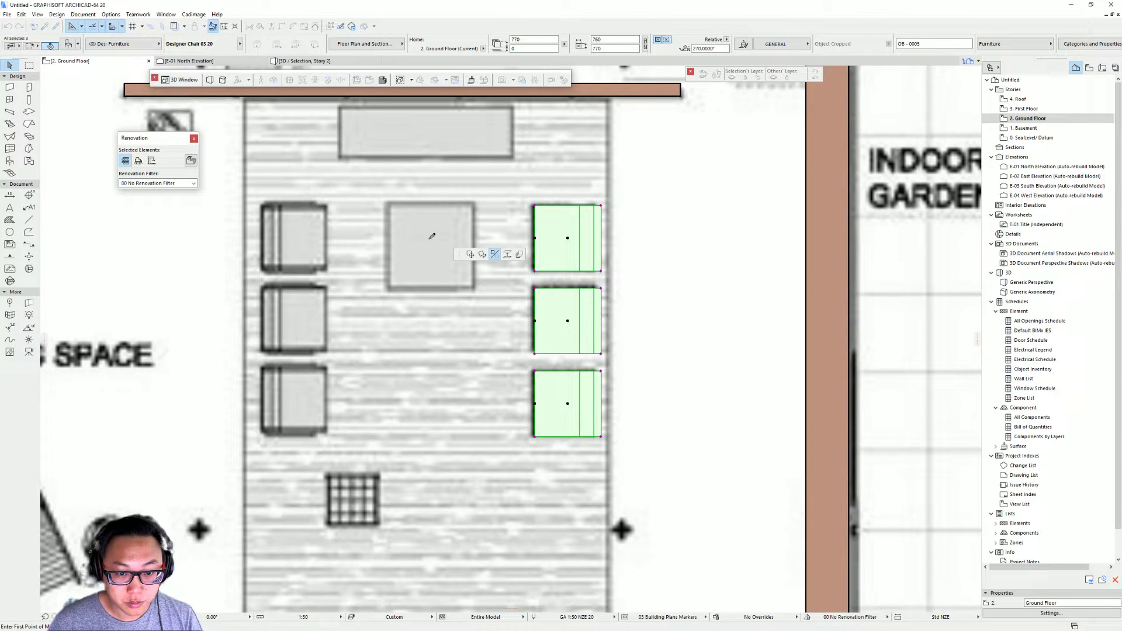
left_click(429, 205)
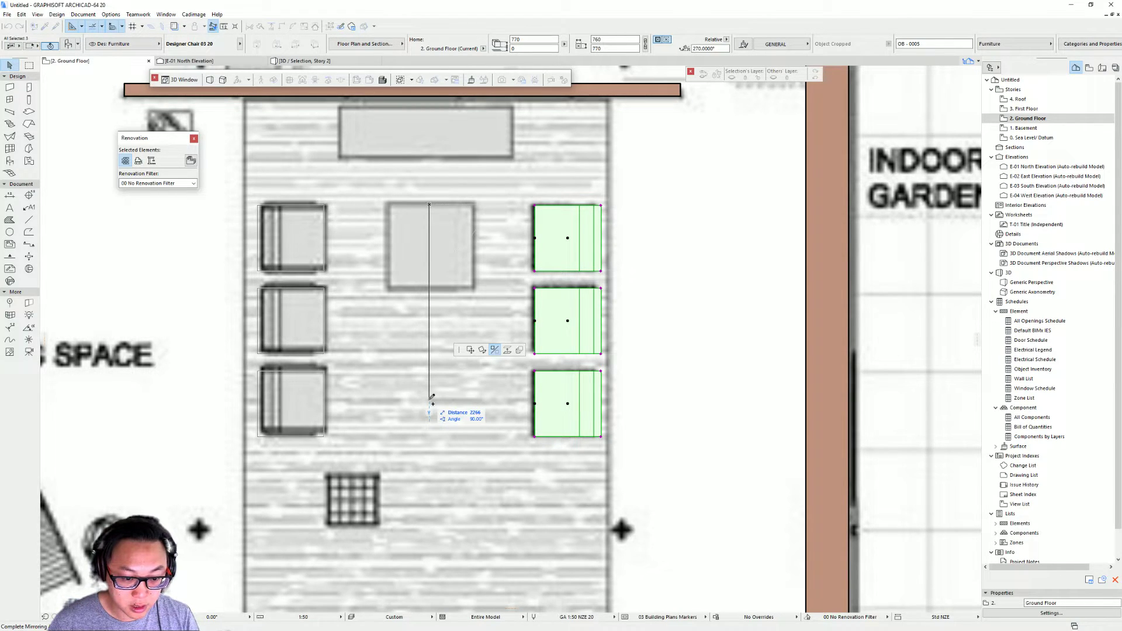
left_click(431, 398)
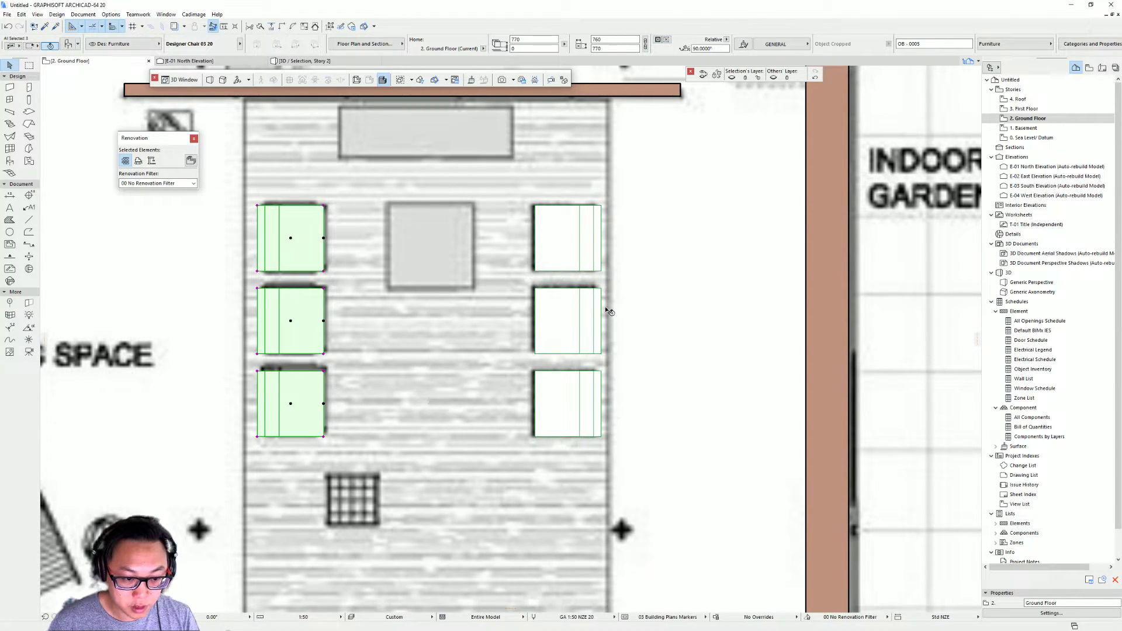
key("Escape")
key("F3")
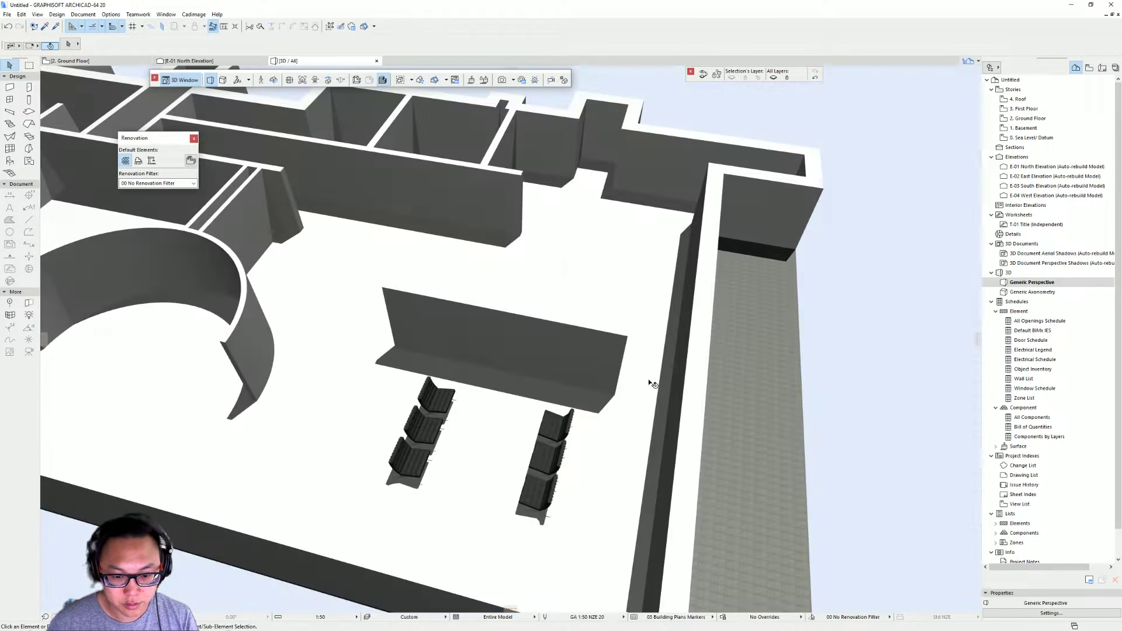
key("F2")
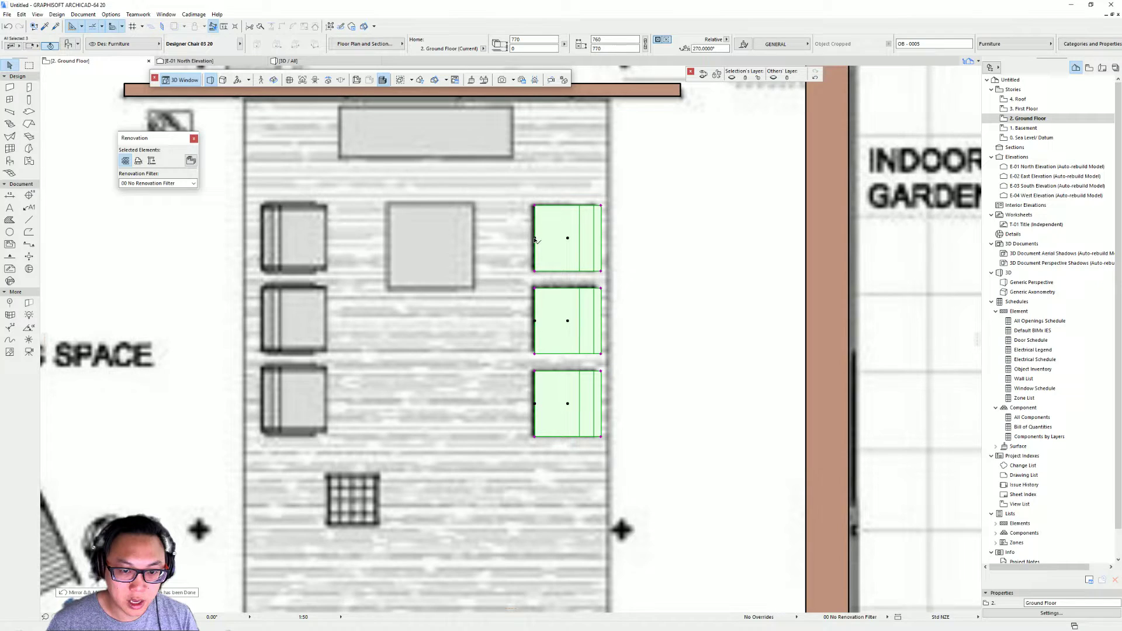
Step: Mirror a copy of the three east chairs to the west side about a vertical axis through the square table's centre
left_click(577, 241)
key("ctrl+m")
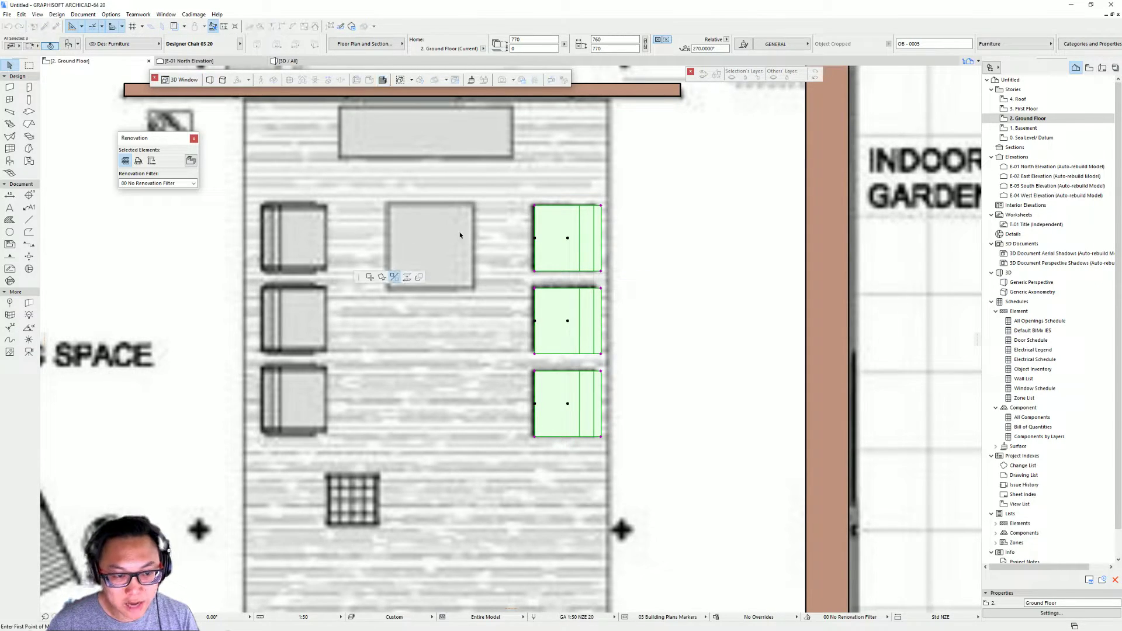
left_click(431, 204)
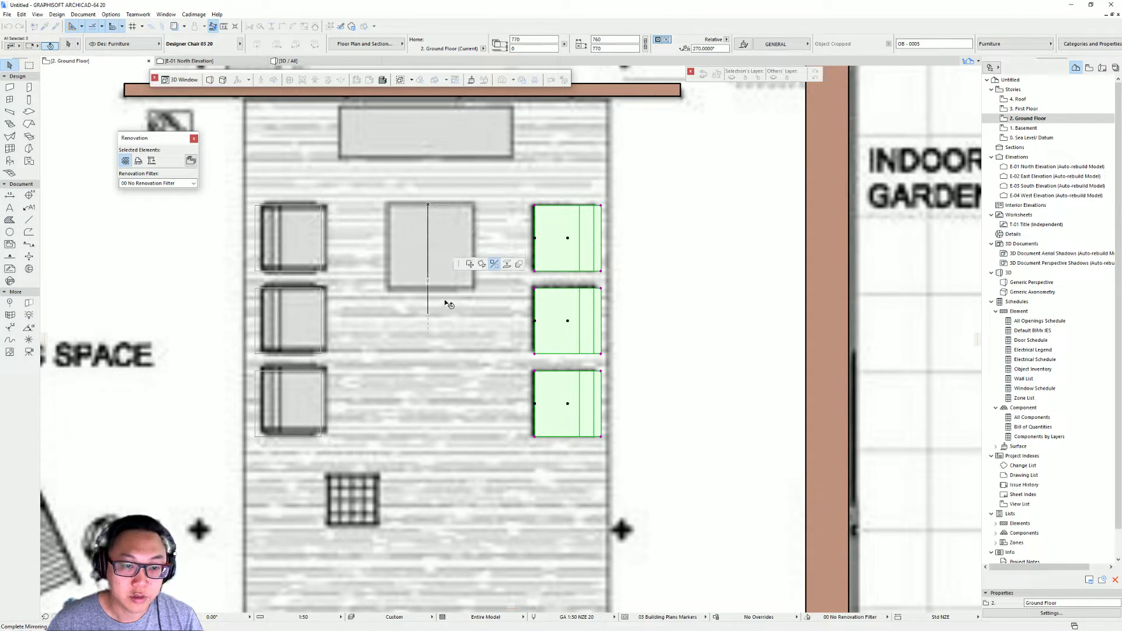
left_click(430, 289)
Step: Move the three west chairs slightly east to line up with the underlay's chairs, and check both rows in 3D
key("ctrl+d")
left_click(321, 206)
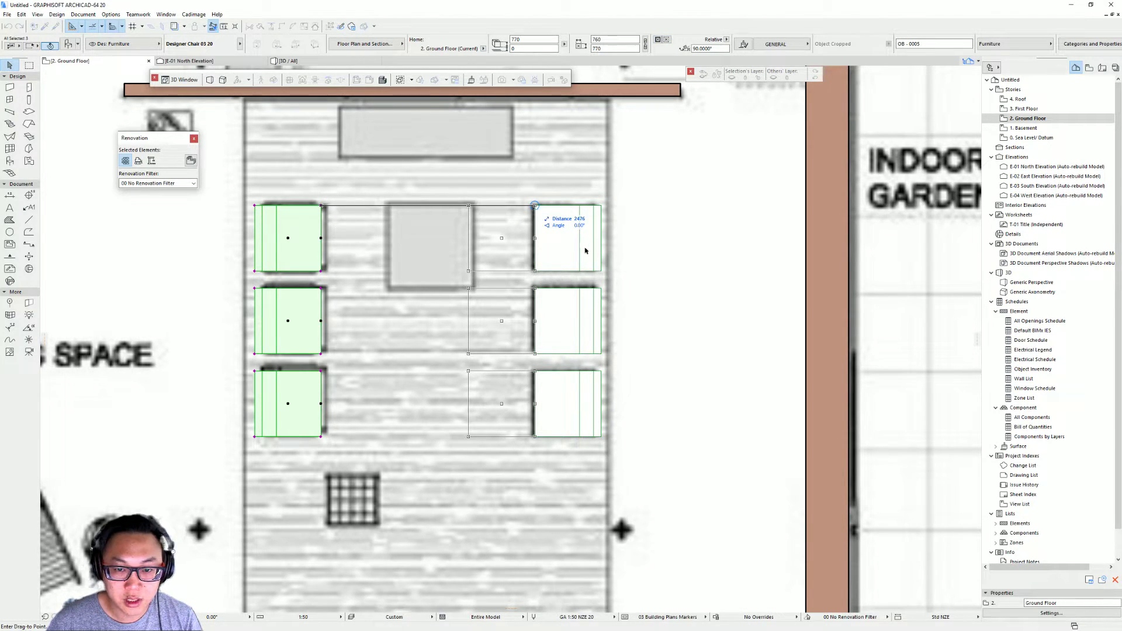
key("Escape")
key("ctrl+d")
left_click(285, 254)
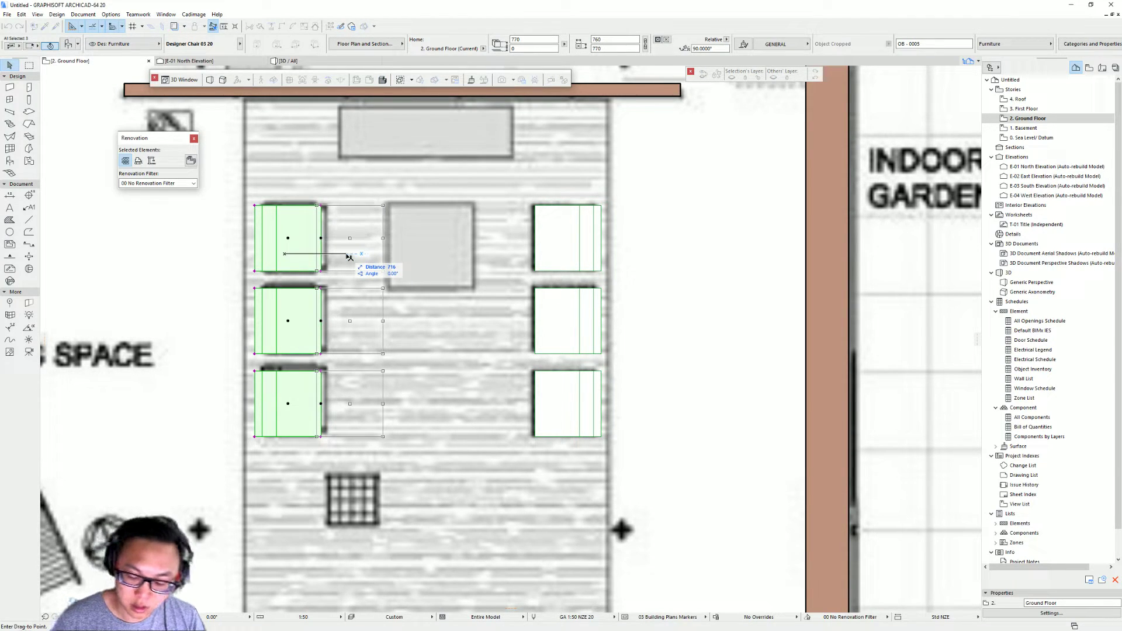
left_click(291, 254)
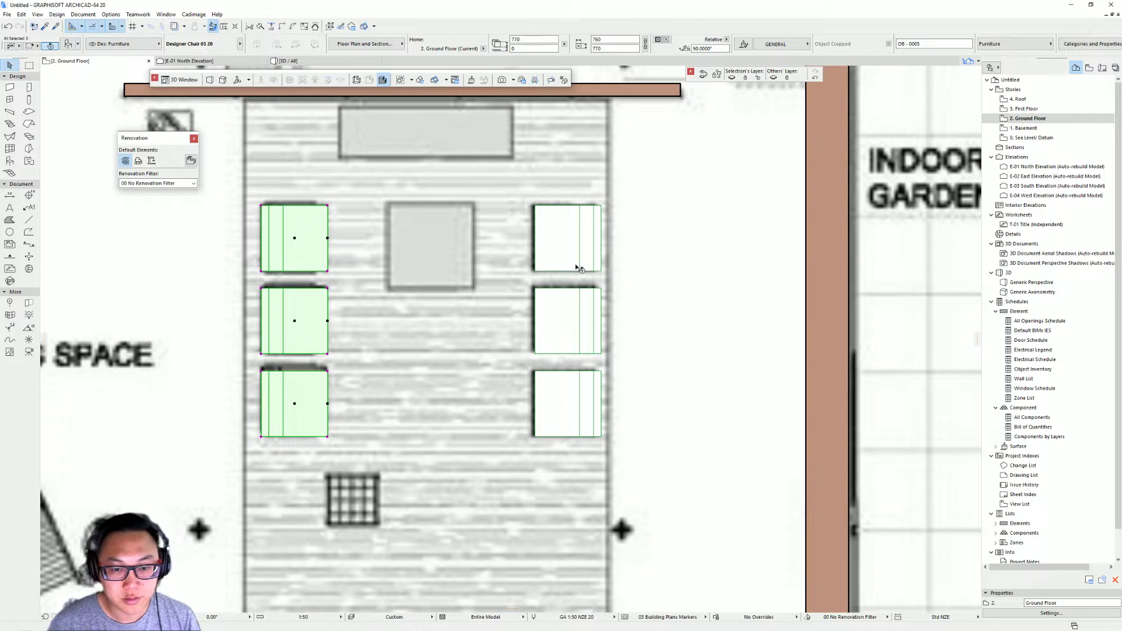
key("Escape")
key("F3")
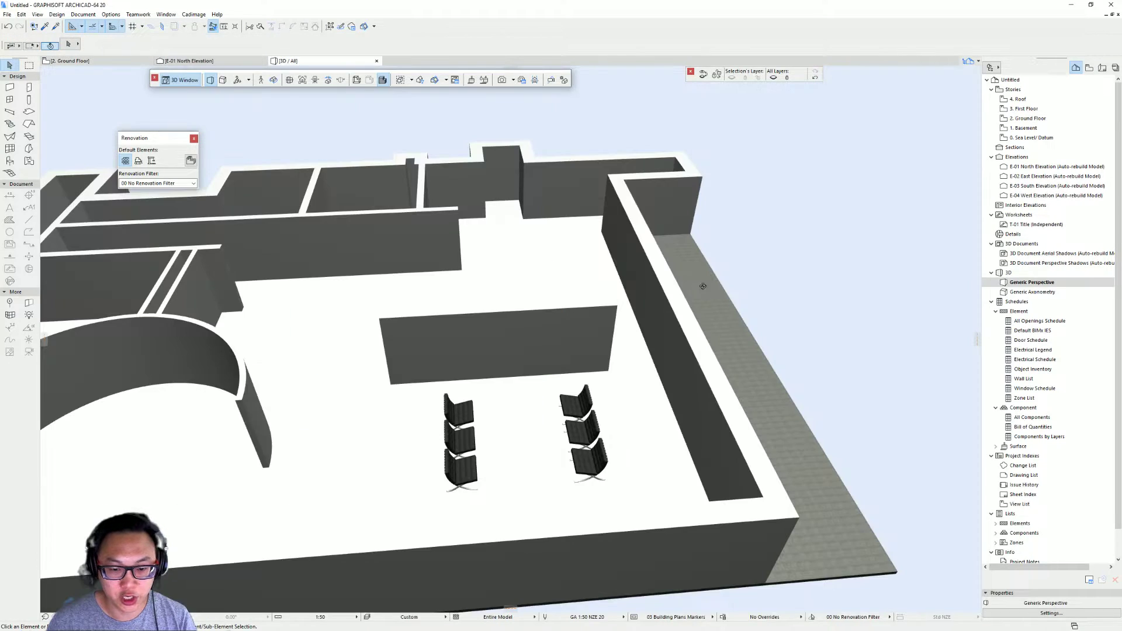
key("F2")
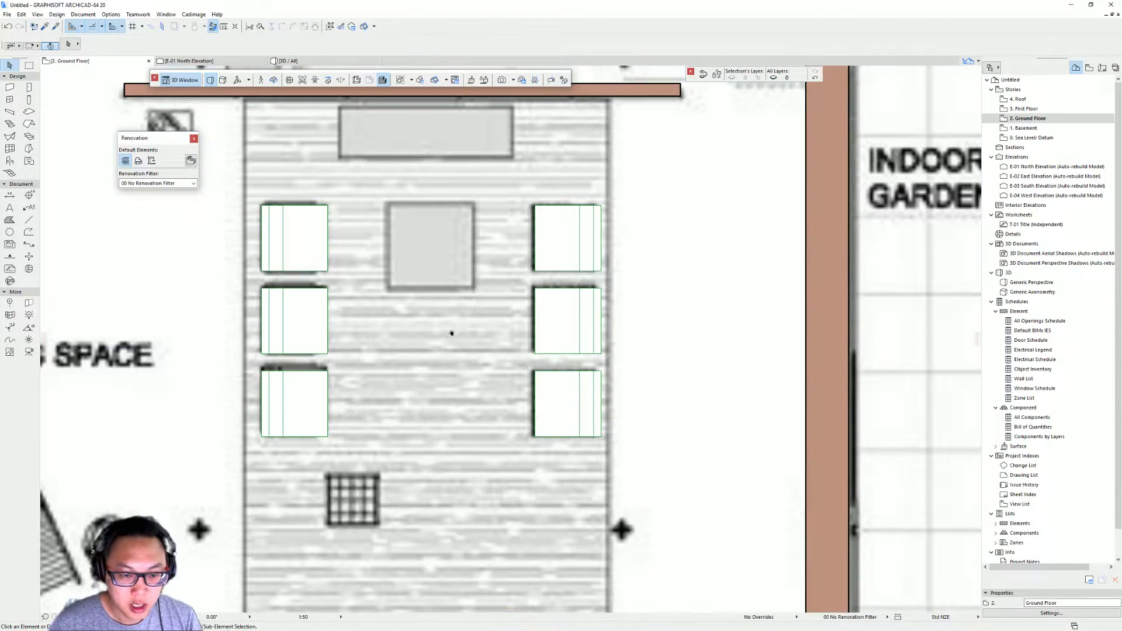
Step: Search the object library for "table", choose Dining Table 01 20 for the default object, and preview it in 3D
scroll(442, 331, "down", 3)
scroll(432, 238, "down", 2)
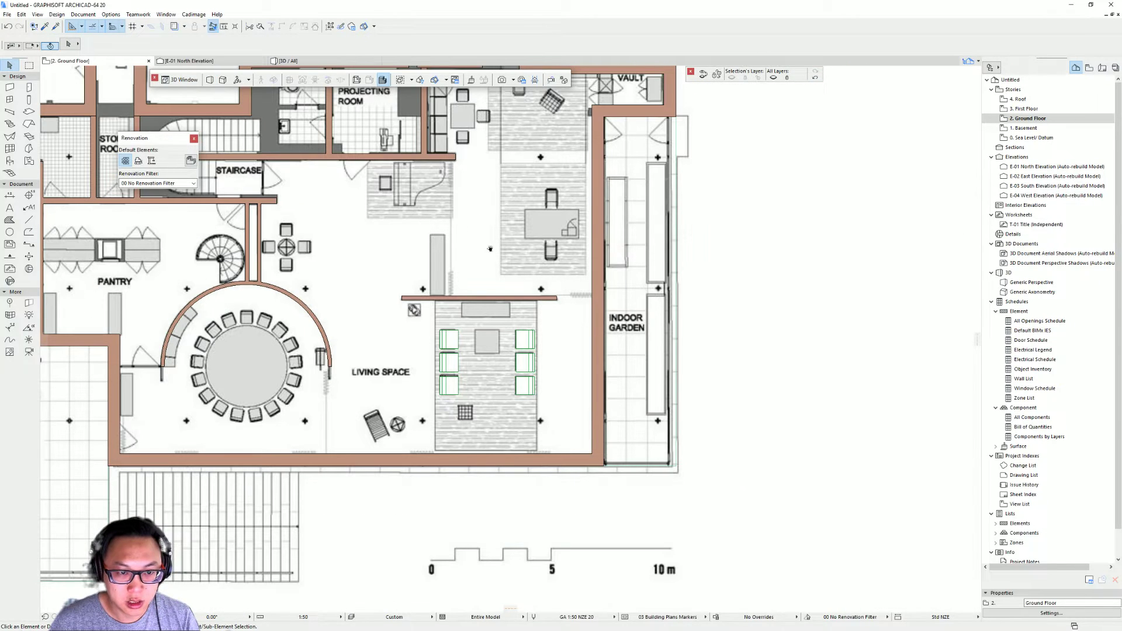
middle_click_drag(283, 280, 374, 299)
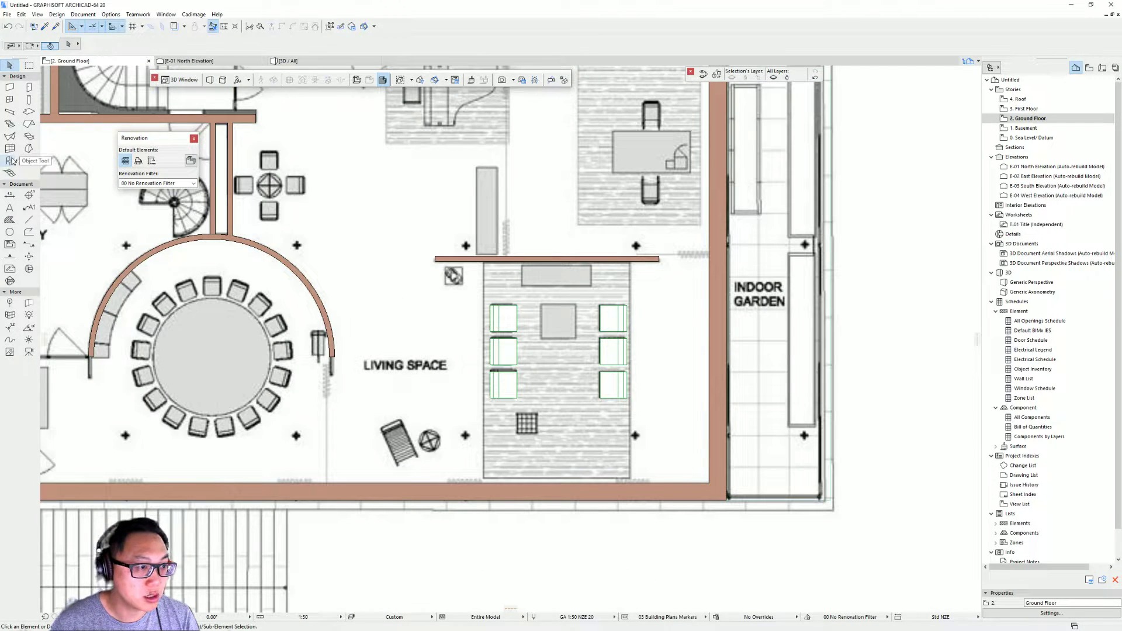
double_click(11, 161)
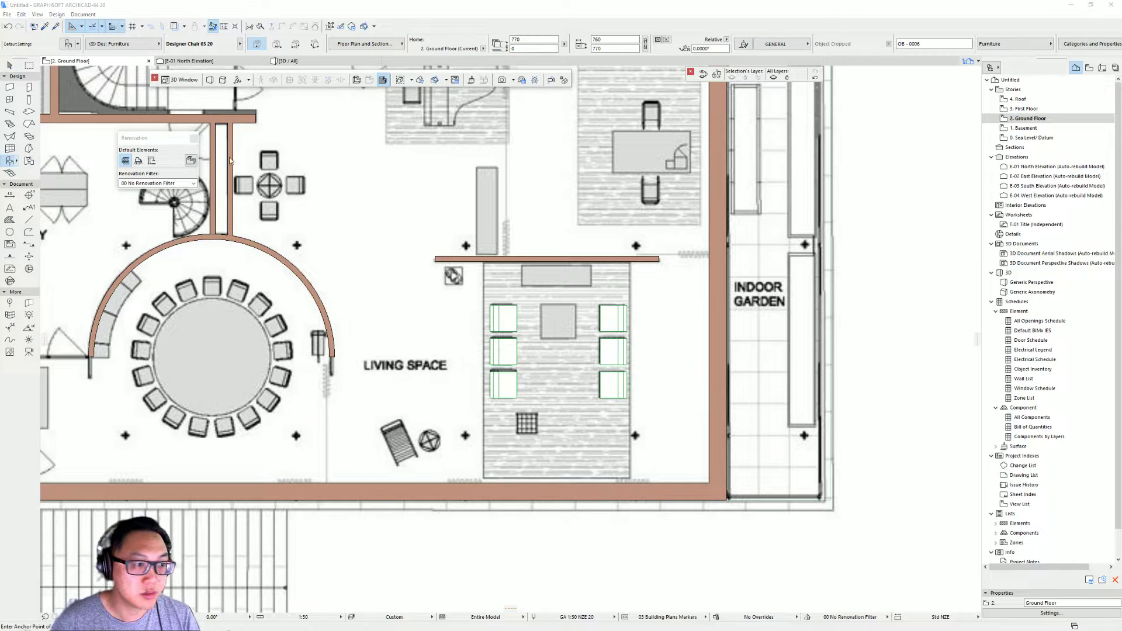
key("ctrl+a")
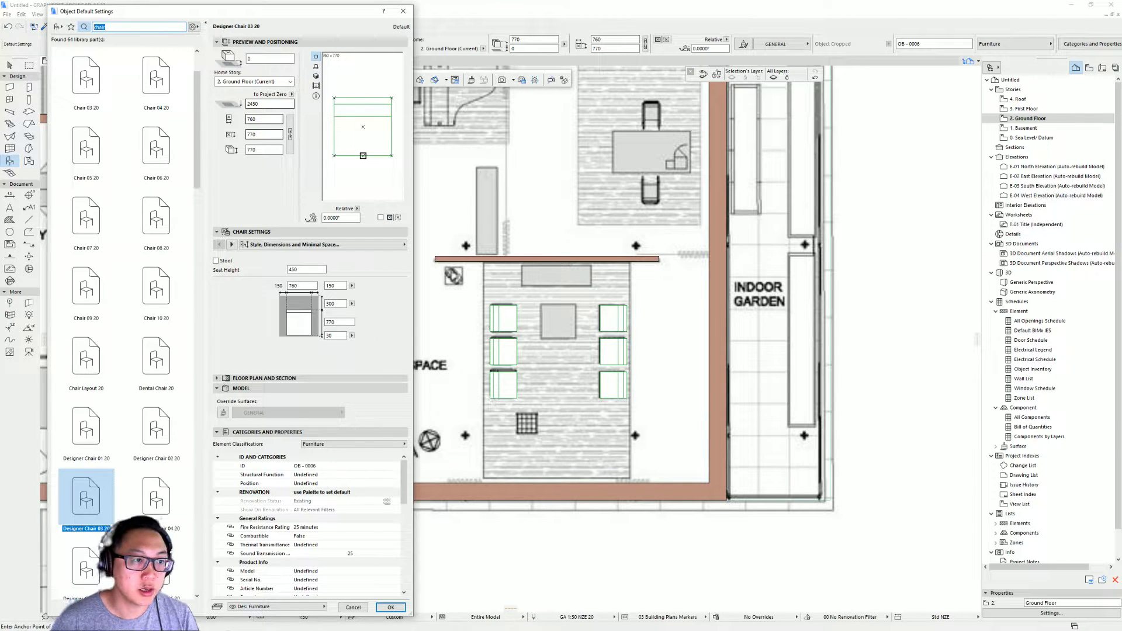
type("table")
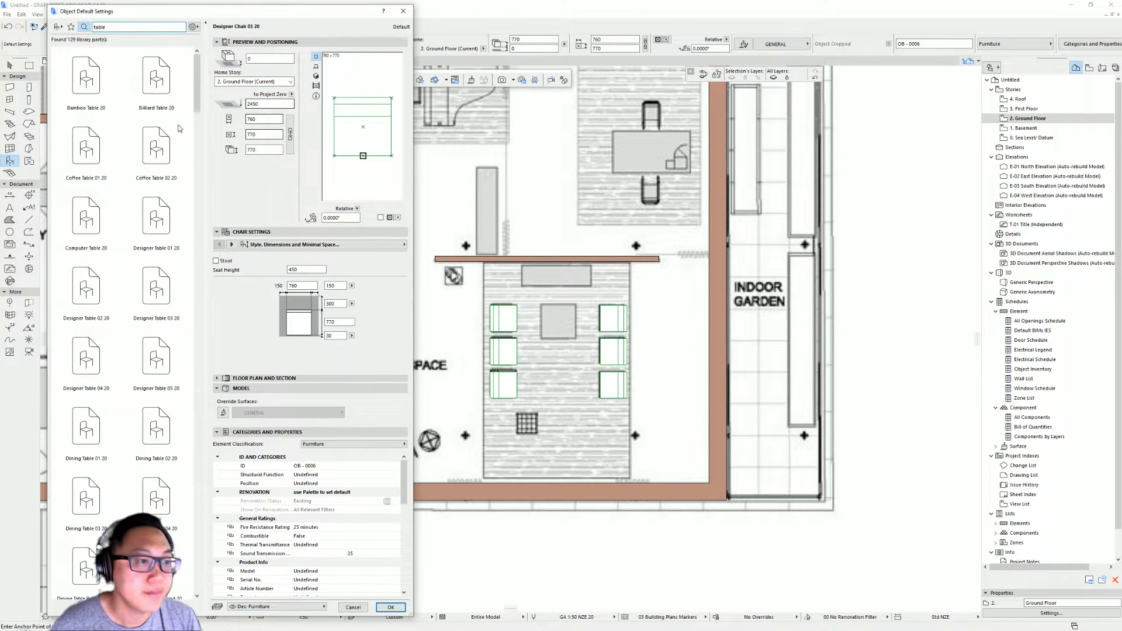
left_click(165, 85)
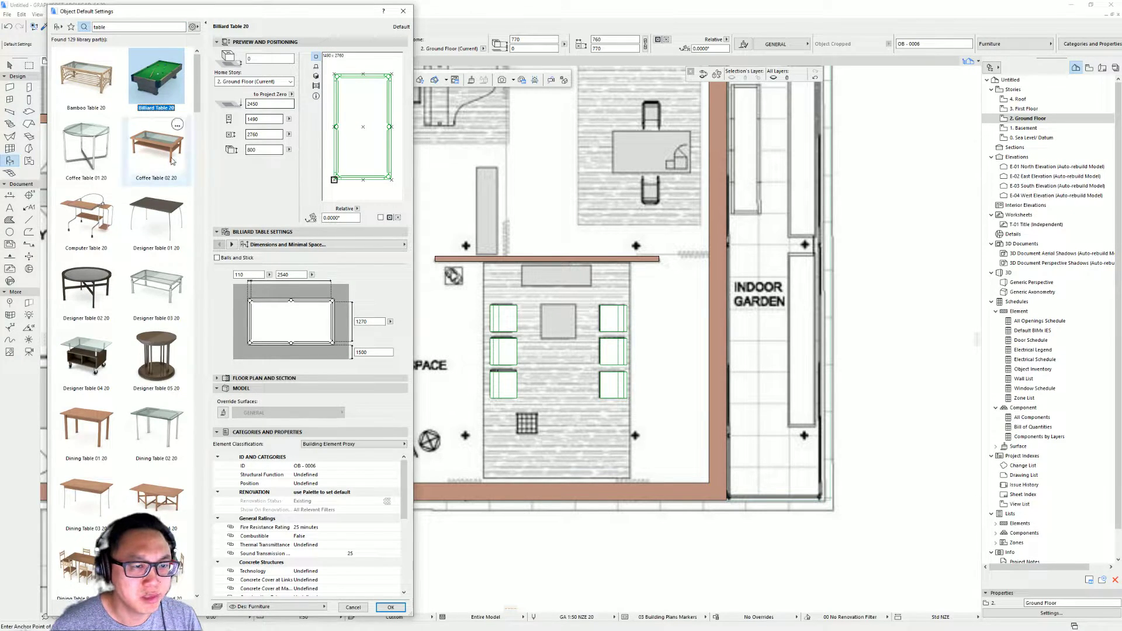
left_click(157, 240)
left_click(87, 416)
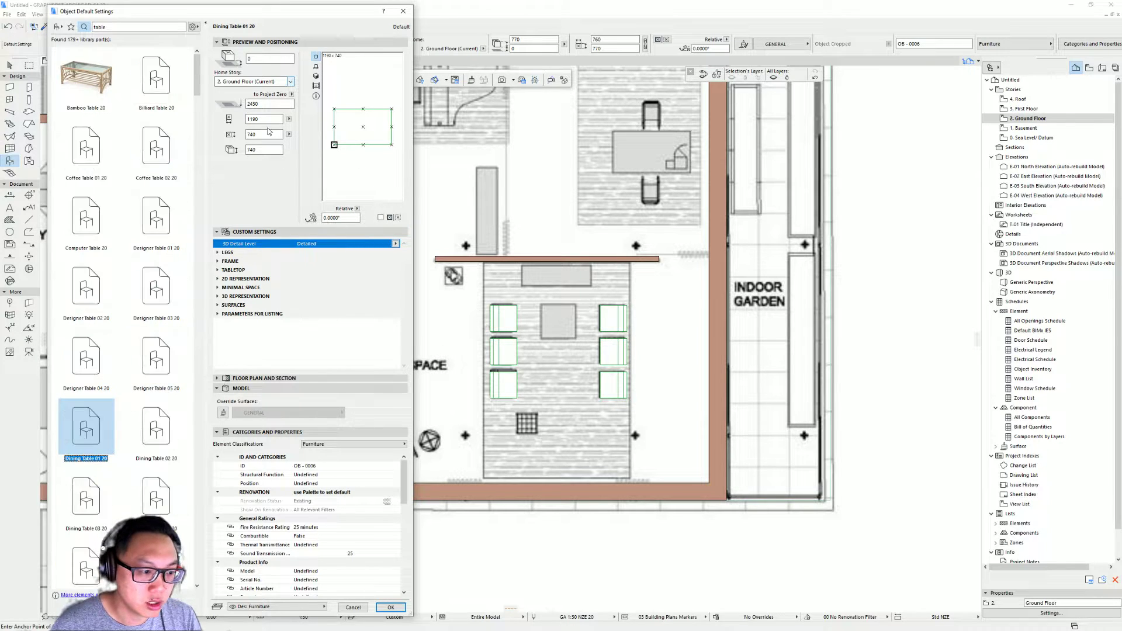
left_click(316, 76)
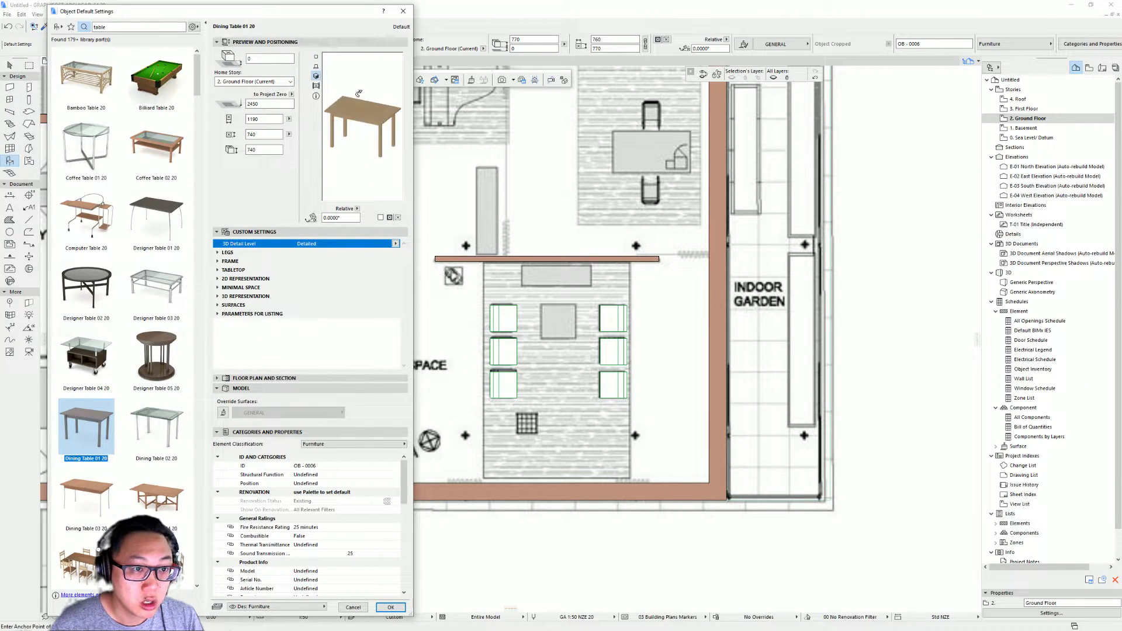
Step: Set the dining table's depth to 760 mm and place it at the centre of the underlay's square table
double_click(275, 133)
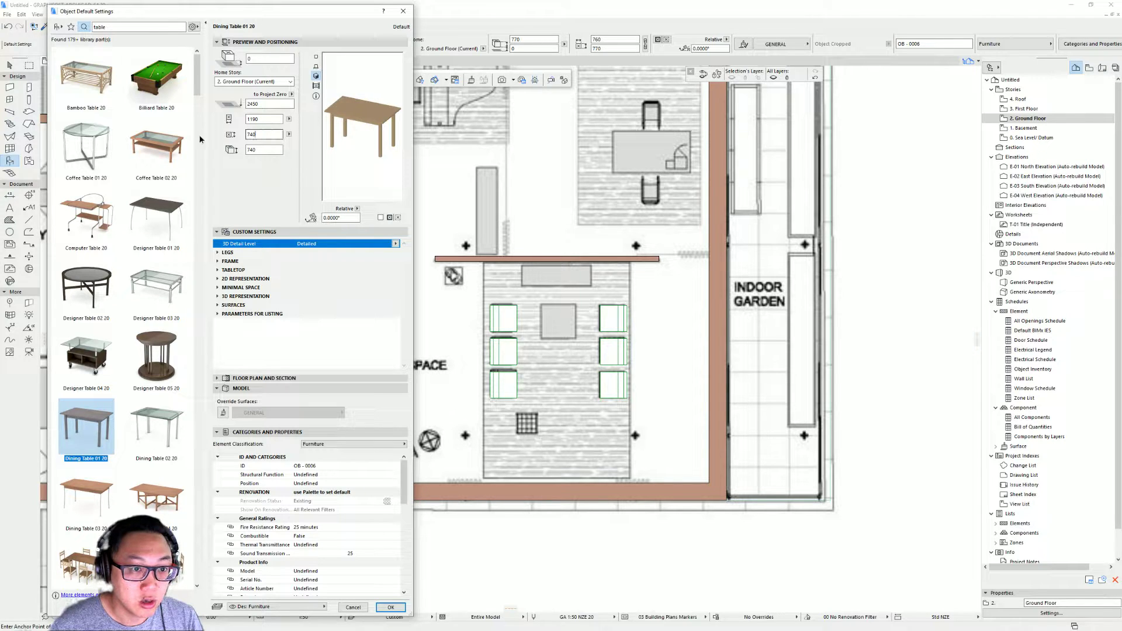
type("300")
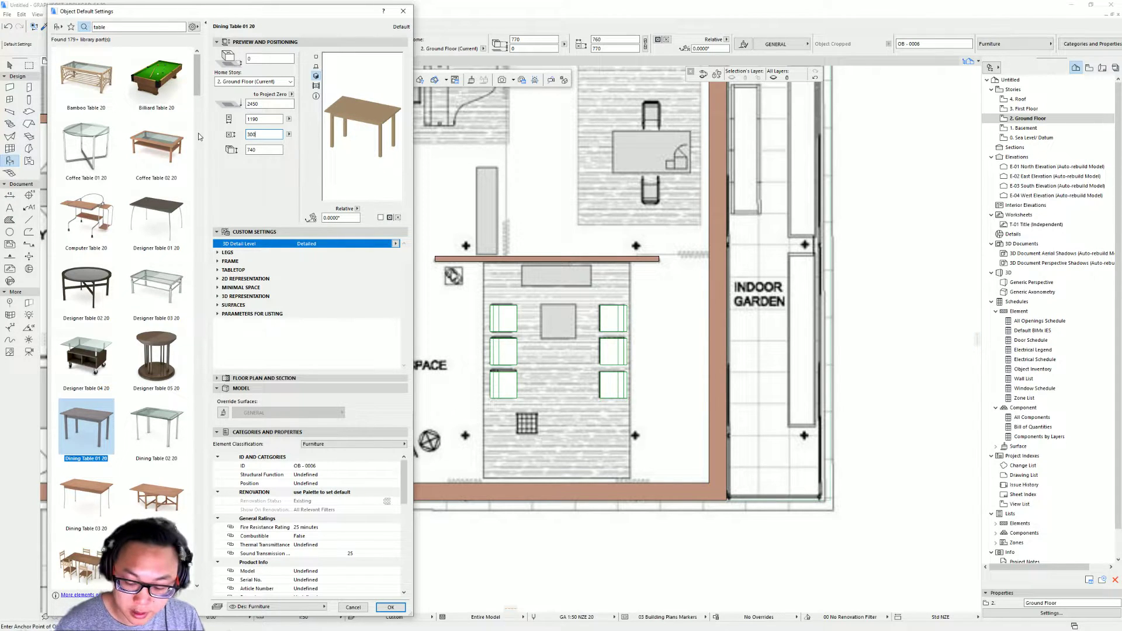
left_click(273, 150)
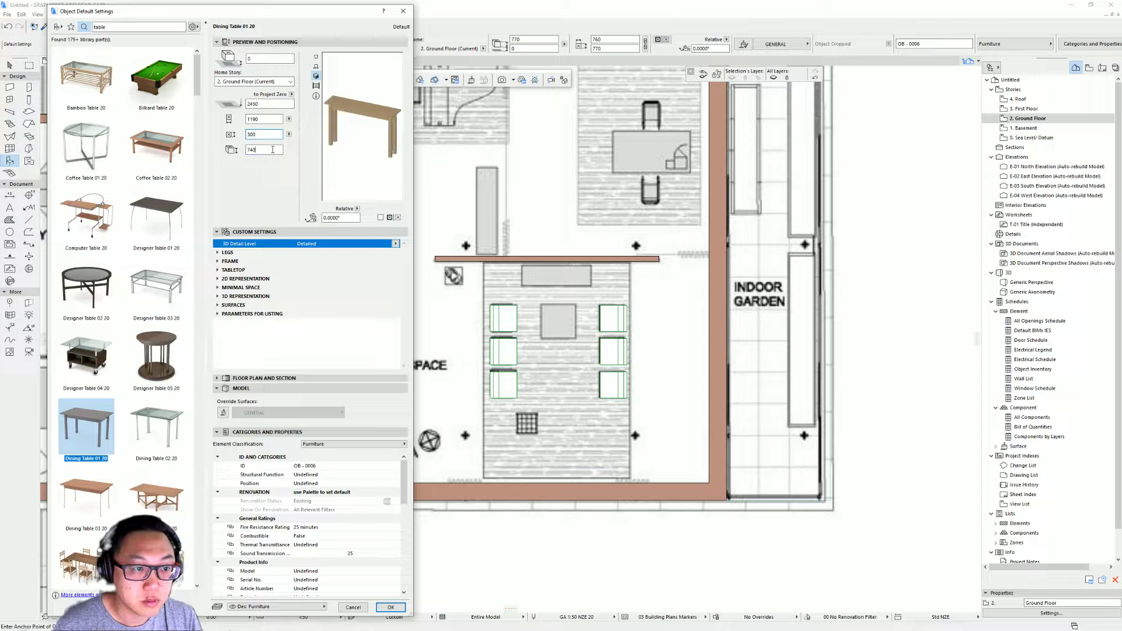
double_click(276, 135)
type("760")
key("Return")
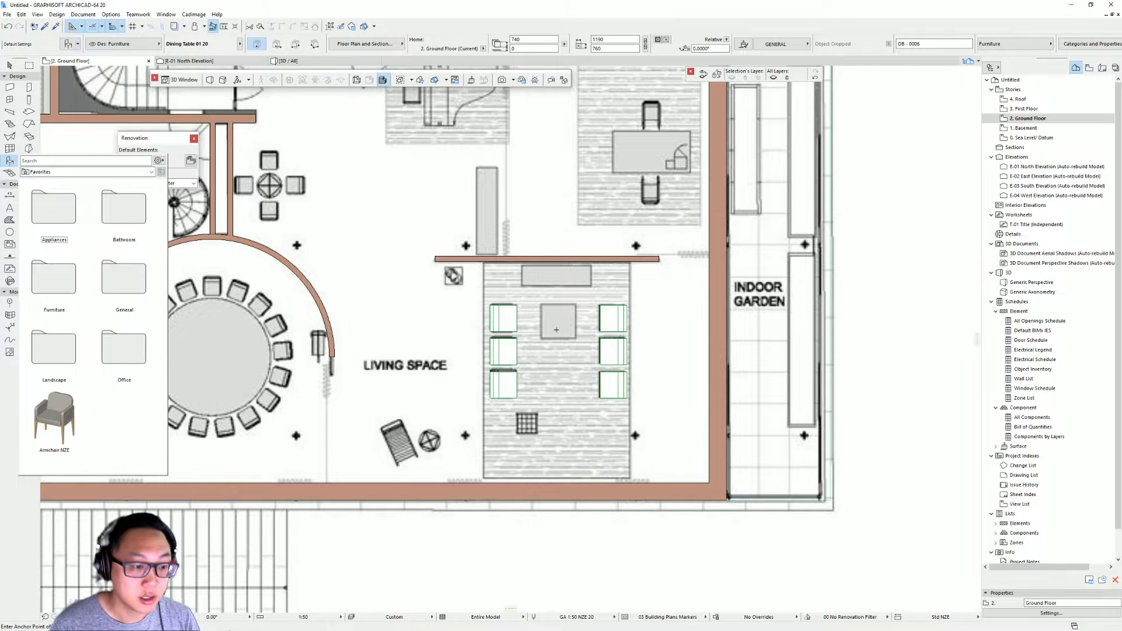
left_click(557, 329)
scroll(574, 323, "up", 5)
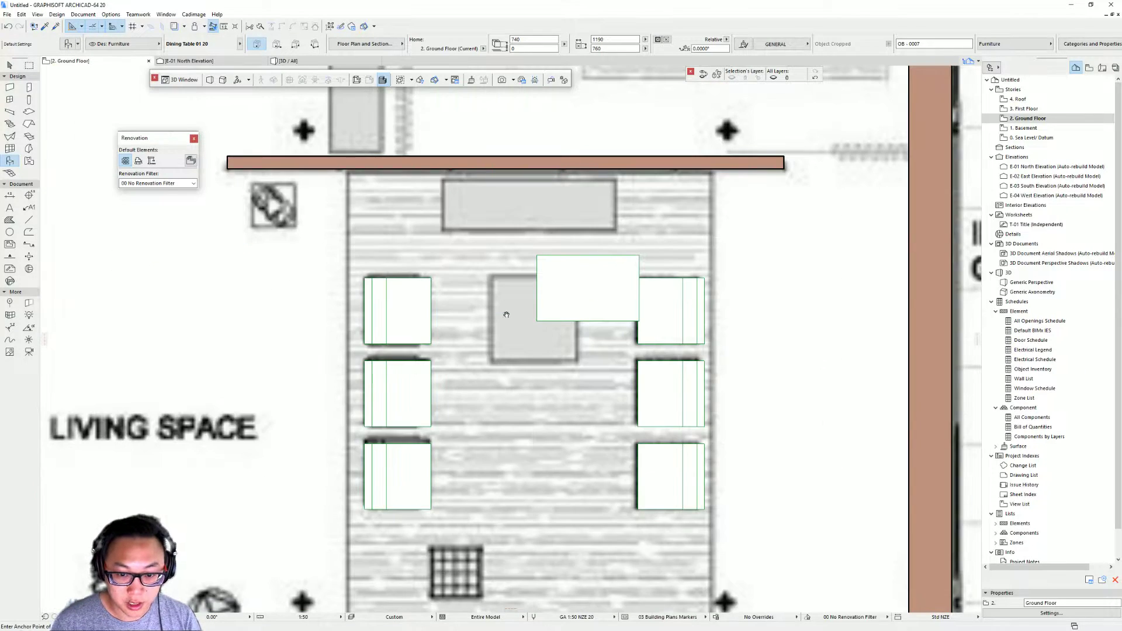
Step: Centre the dining table between the chair rows by moving it to the west chairs' inner edge, and back east by half the gap
left_click(520, 272, "shift")
left_click_drag(520, 273, 456, 300)
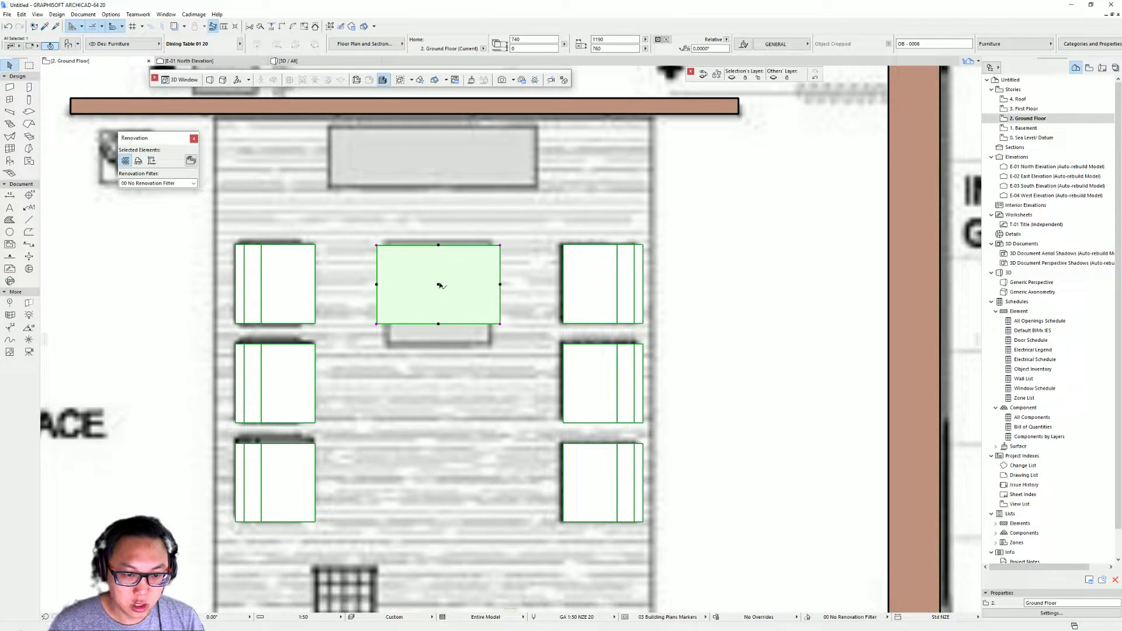
left_click_drag(439, 286, 316, 247)
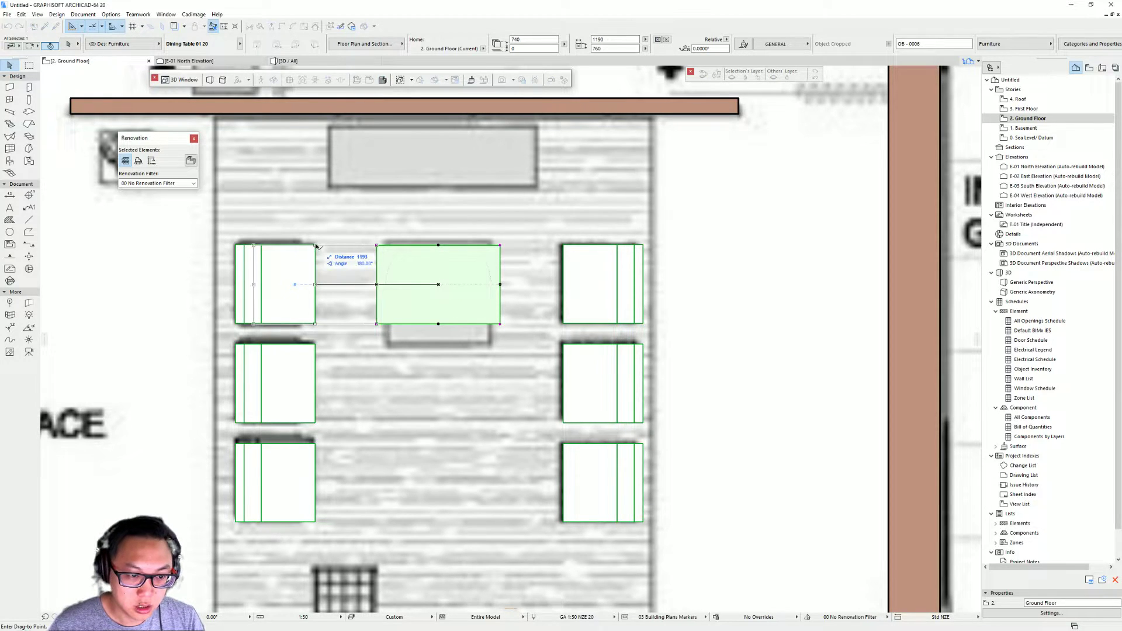
left_click_drag(335, 298, 336, 298)
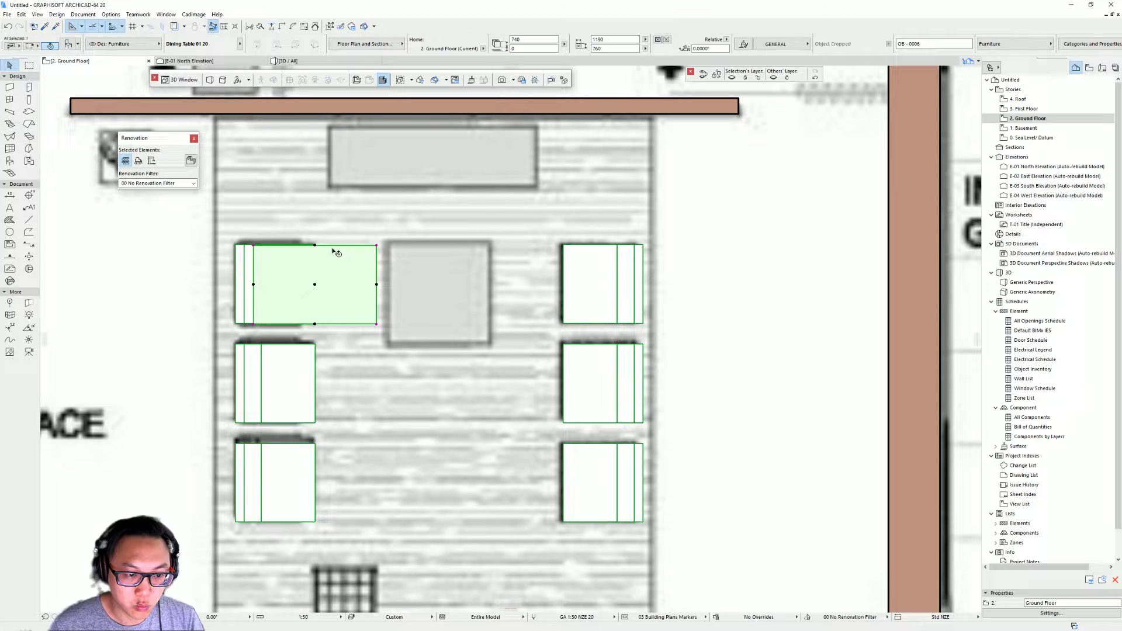
left_click_drag(315, 285, 564, 285)
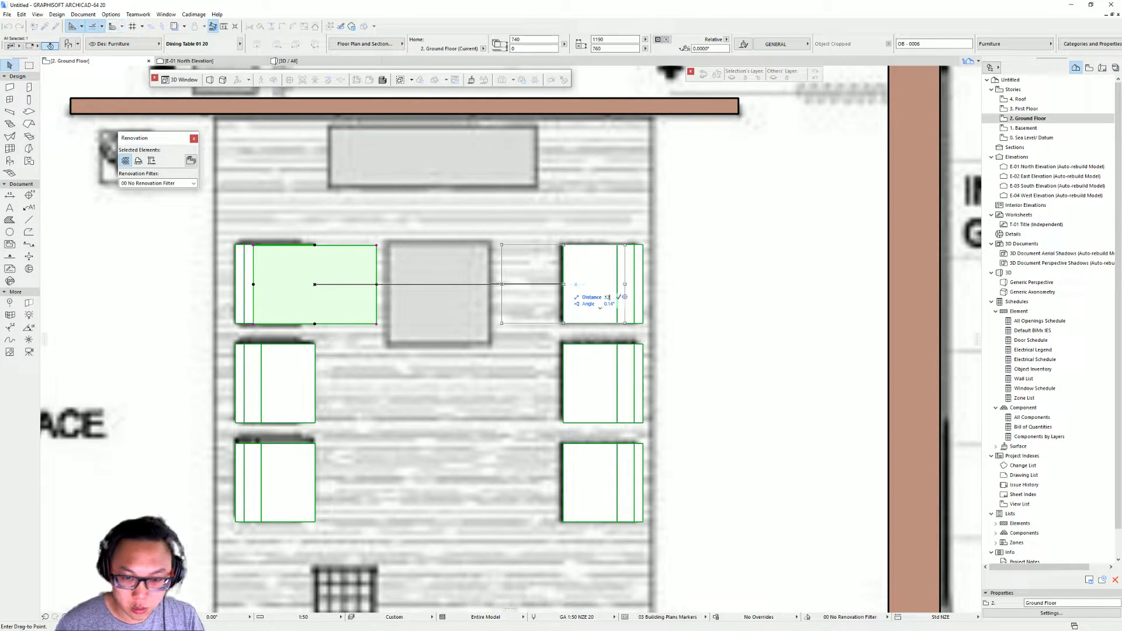
left_click(439, 285)
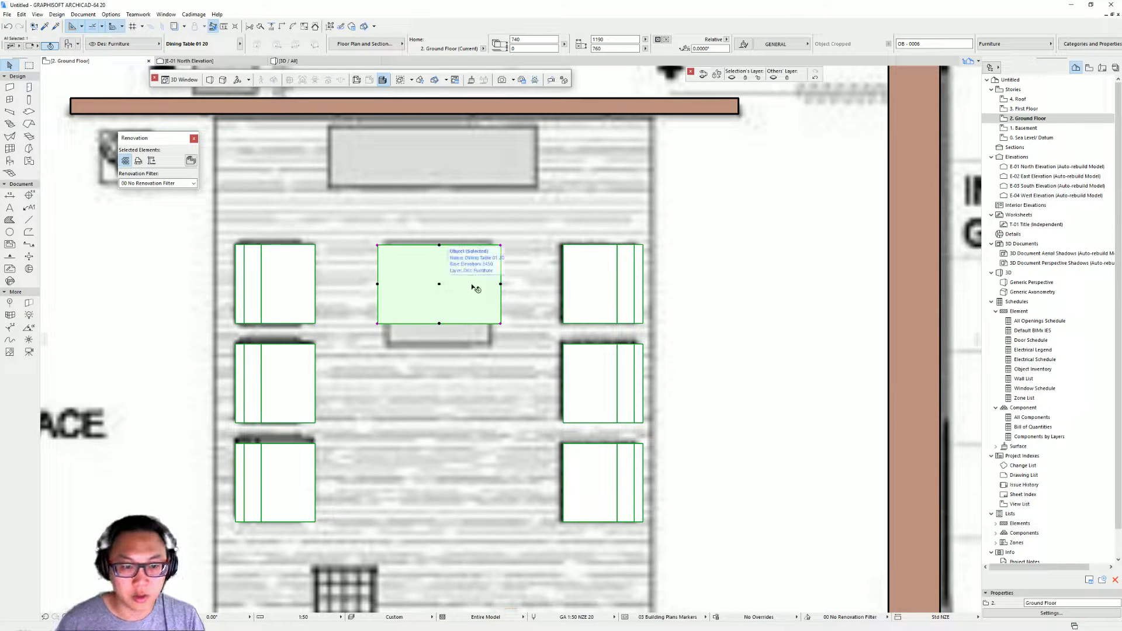
Step: Measure the side of the underlay's square table and set the dining table's width and depth to 1000 mm each
middle_click_drag(451, 289, 424, 272)
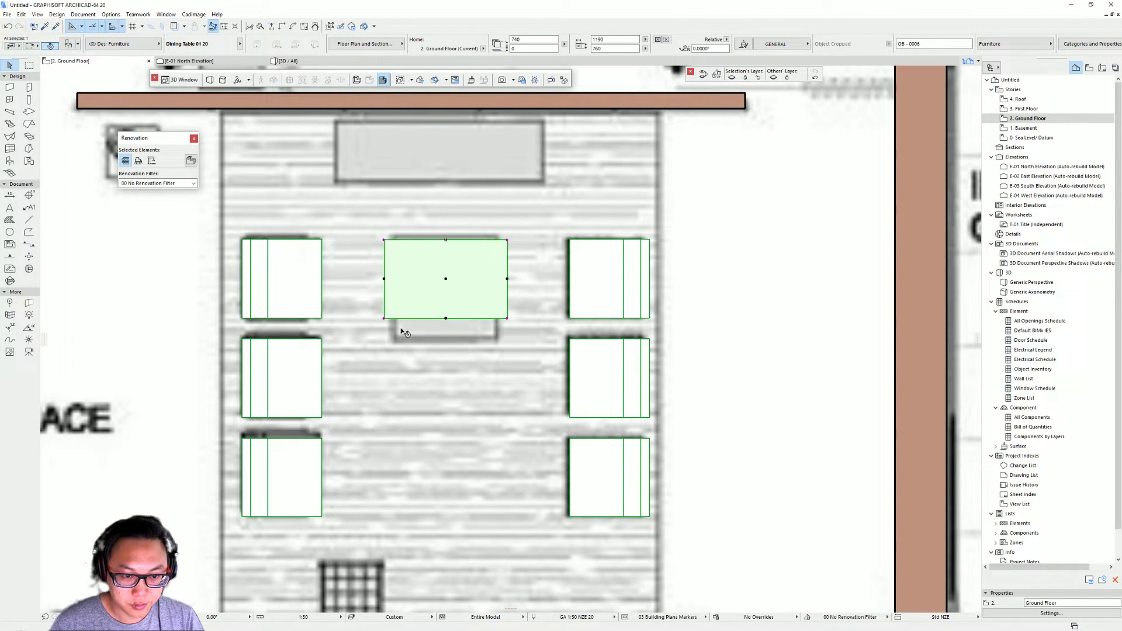
key("ctrl+d")
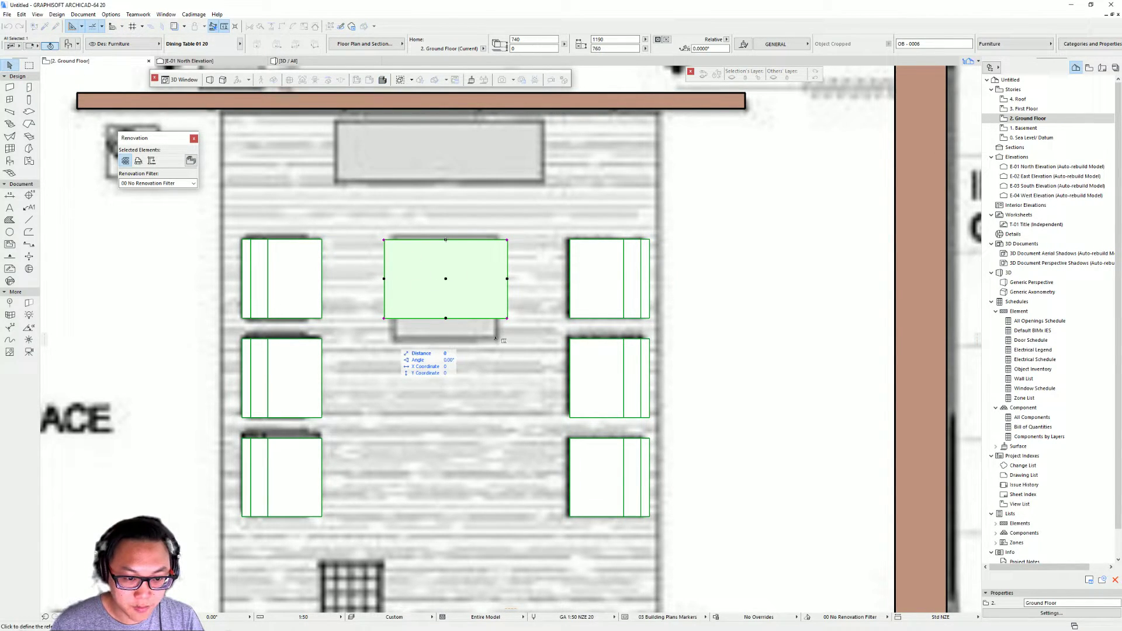
left_click(392, 341)
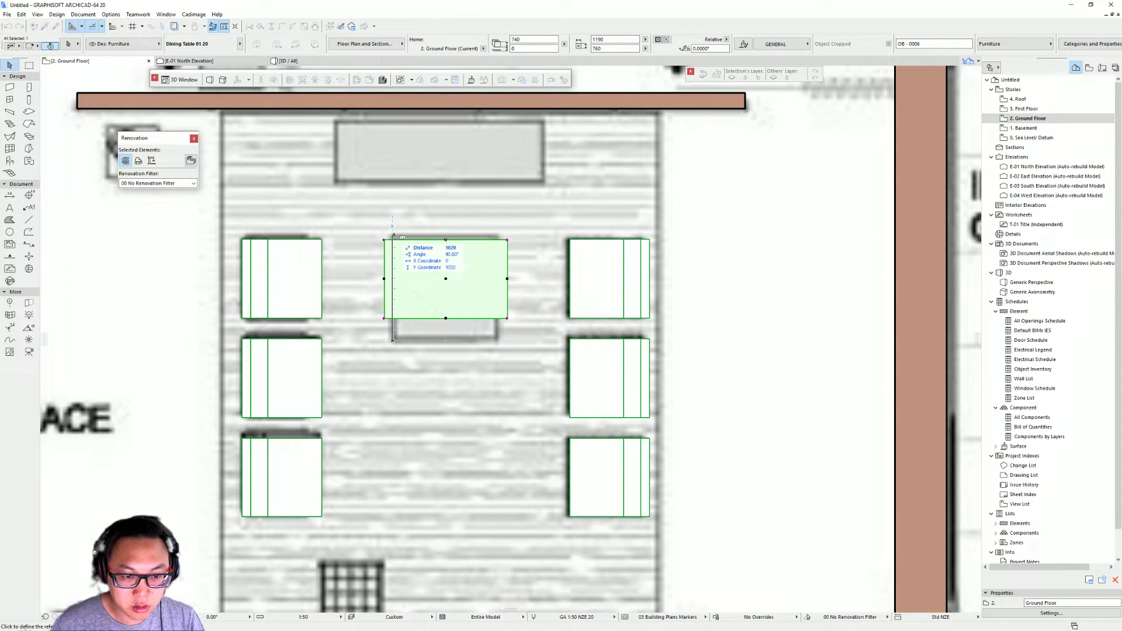
left_click(393, 237)
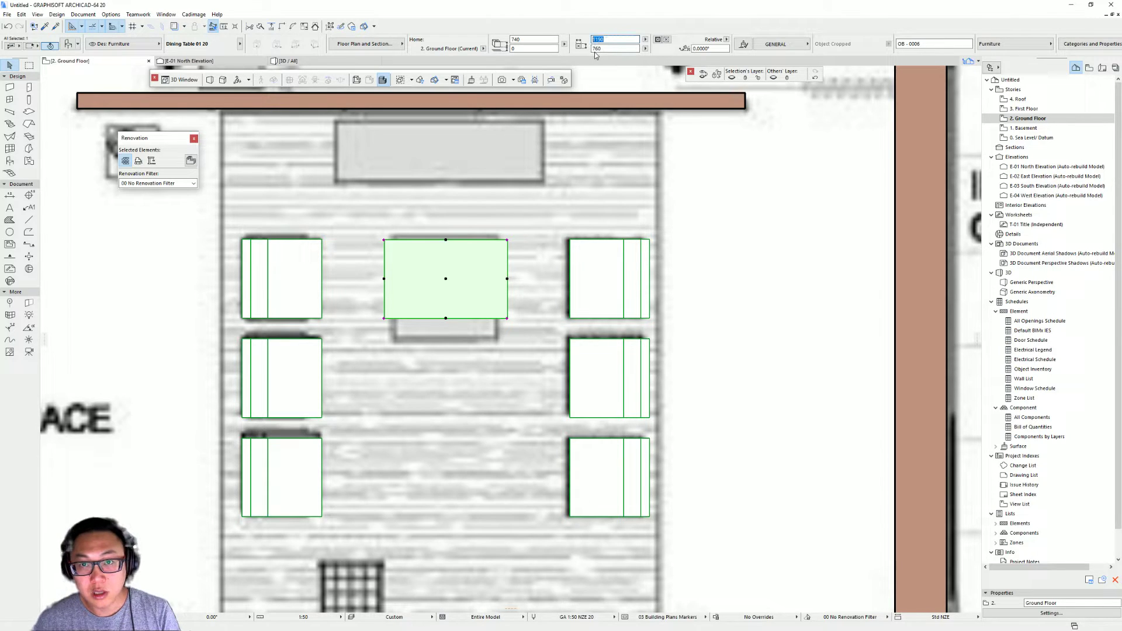
type("1000")
key("Tab")
type("1000")
key("Return")
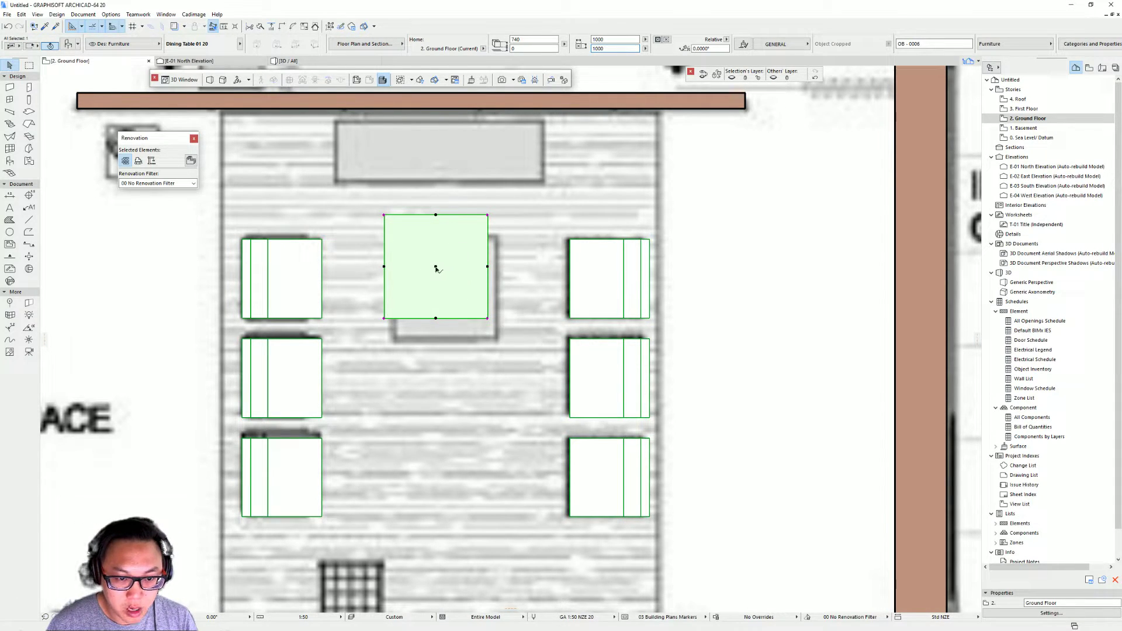
Step: Move the resized table onto the underlay's square table, centred between the west and east chair rows
left_click_drag(442, 271, 436, 295)
type("1210")
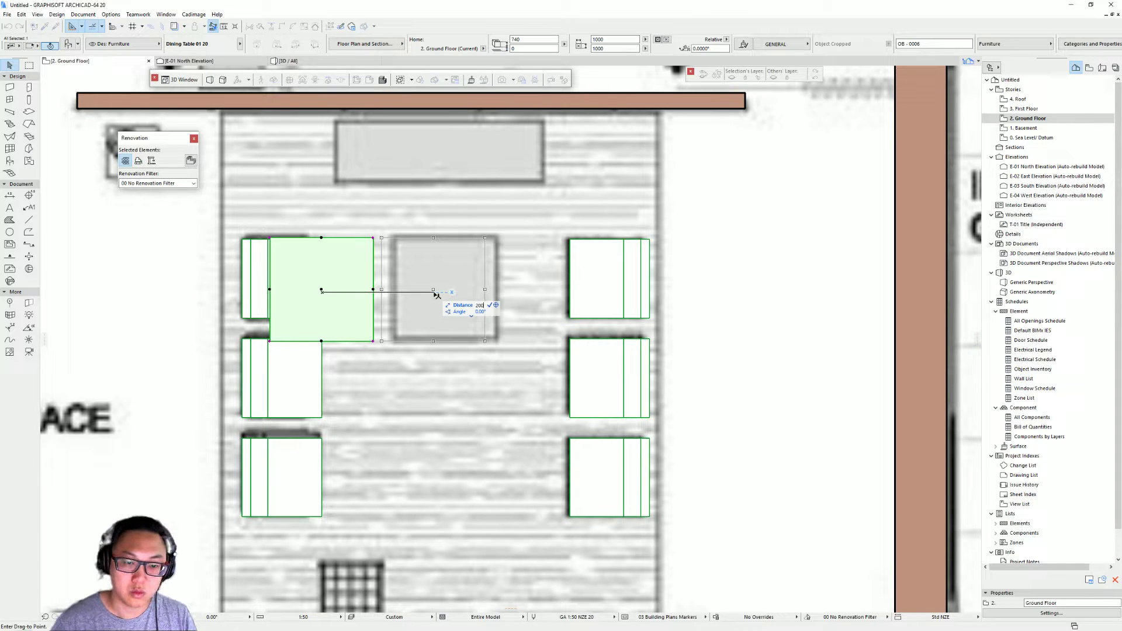
key("Return")
key("Escape")
scroll(455, 285, "down", 4)
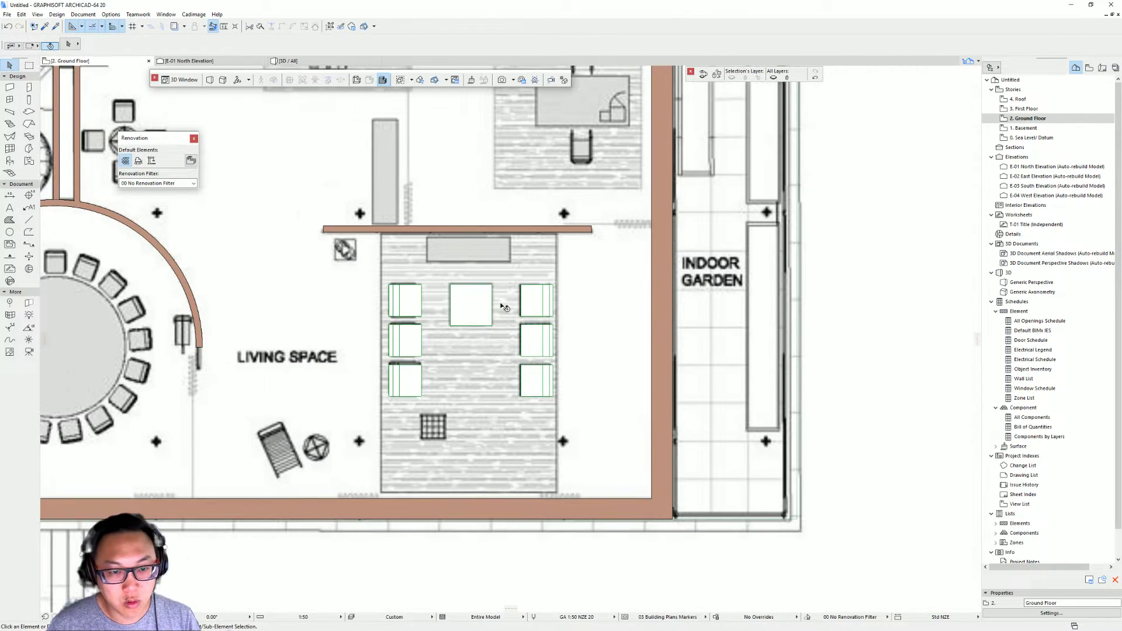
Step: Set the table's height to 450 mm in the 3D view and inspect it beside the chairs
key("F3")
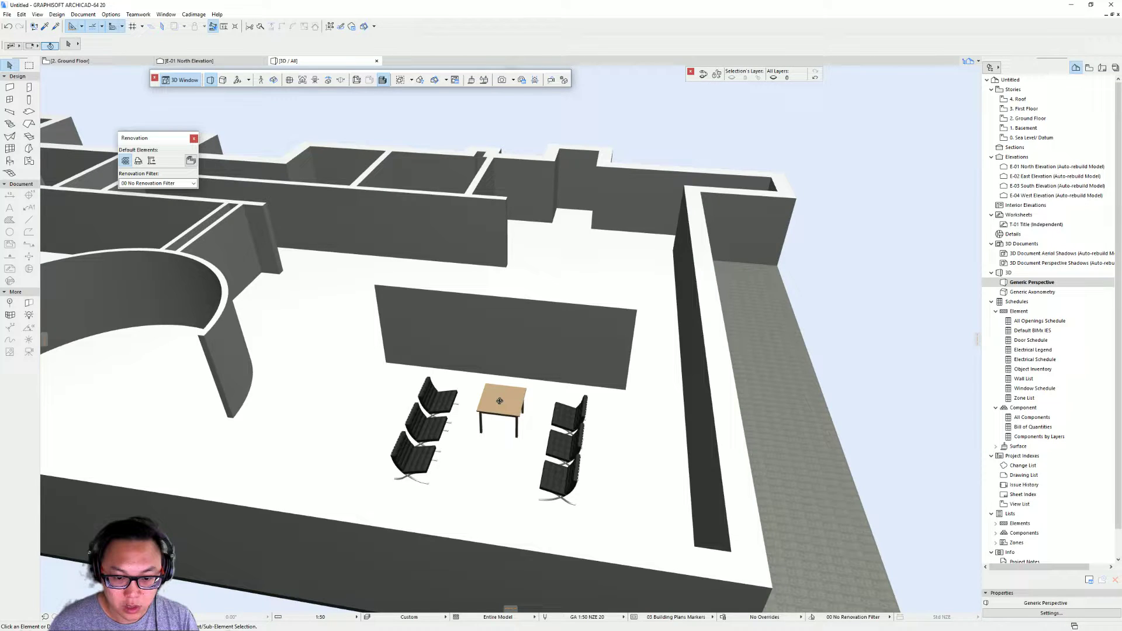
left_click(500, 401)
scroll(500, 401, "up", 3)
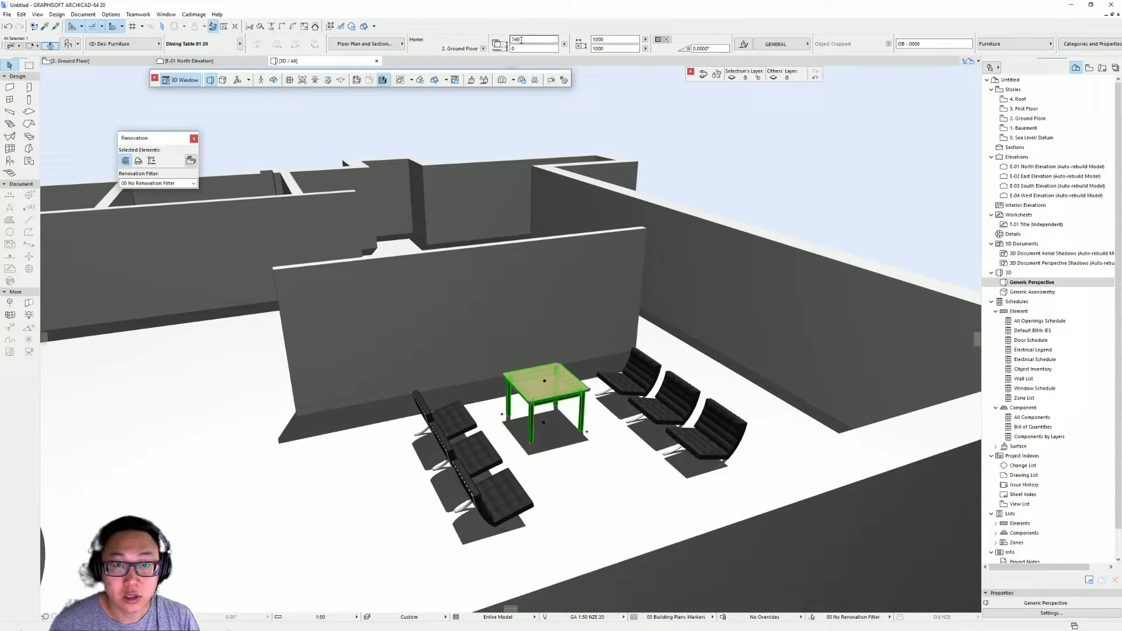
left_click(521, 40)
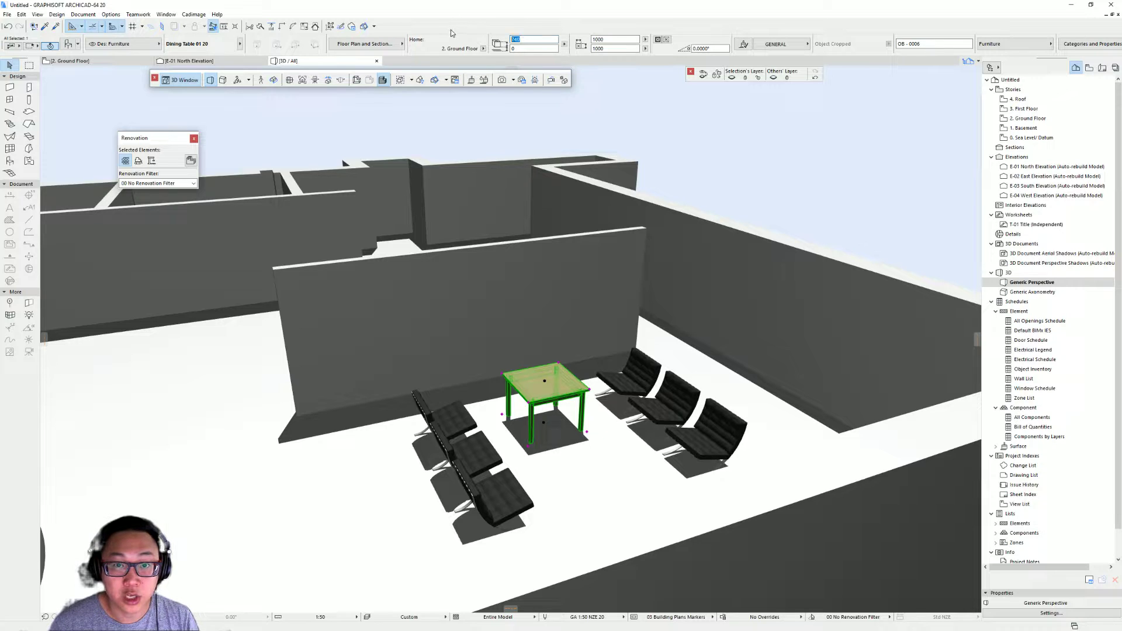
type("450")
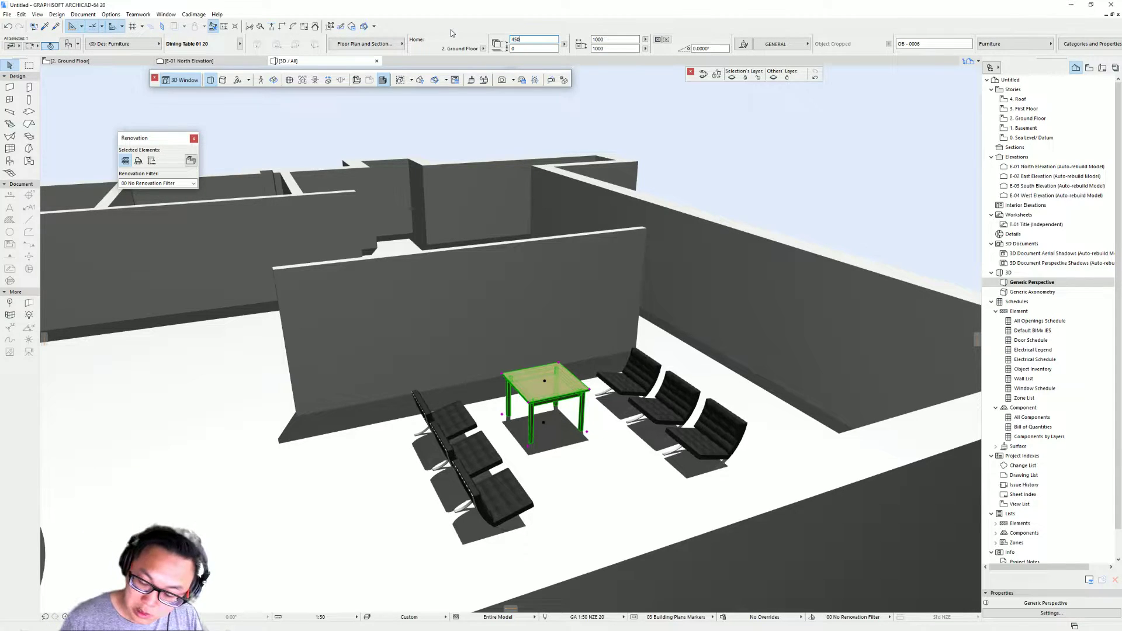
key("Return")
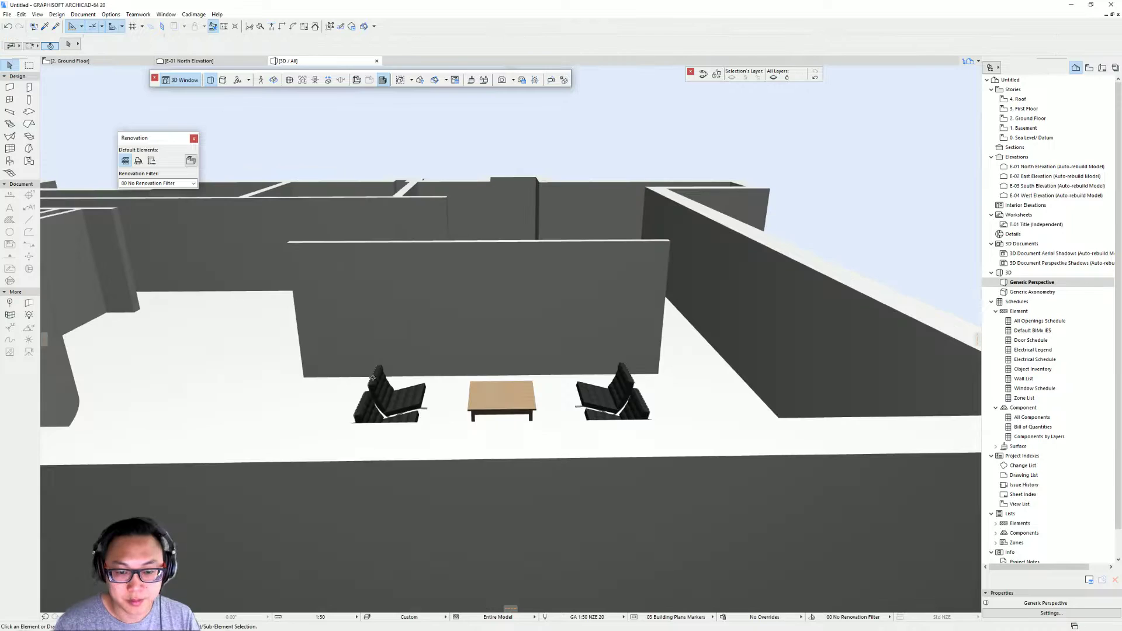
middle_click_drag(483, 378, 470, 362, "shift")
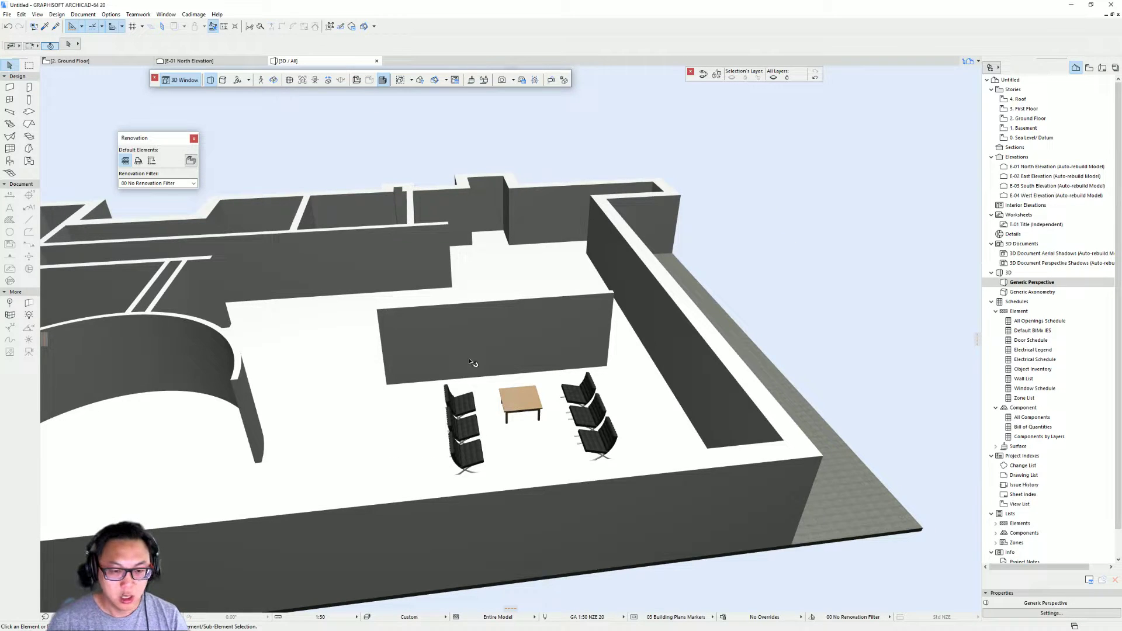
Step: Return to the ground floor plan, search the object library for "wc" and choose WC 20 as the default object
key("F2")
scroll(554, 344, "down", 3)
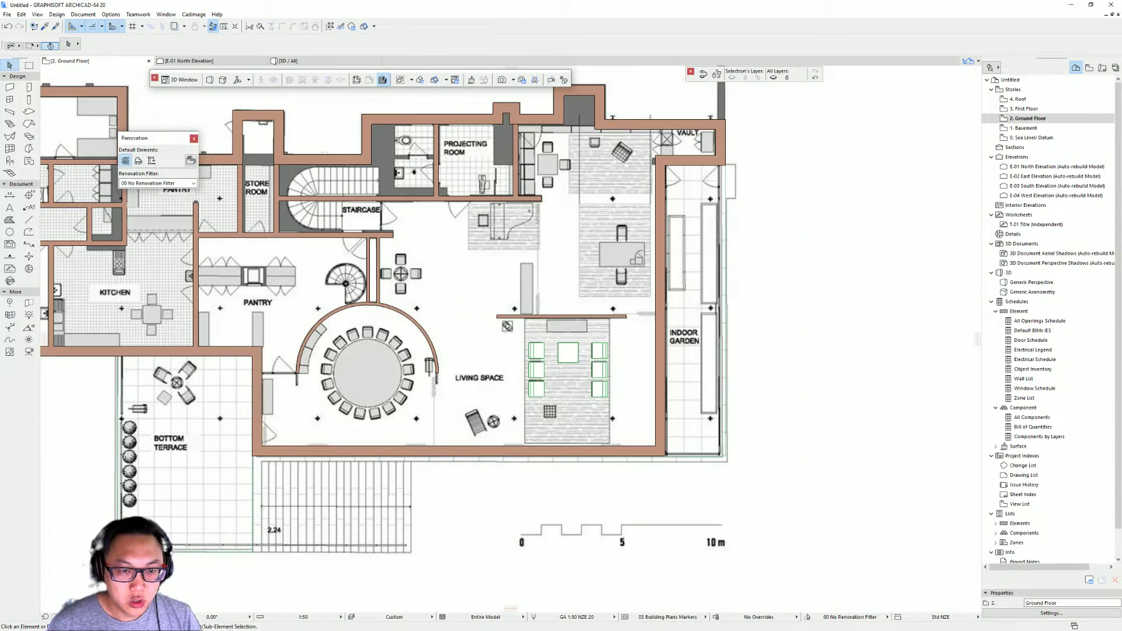
scroll(411, 169, "left", 2, "shift")
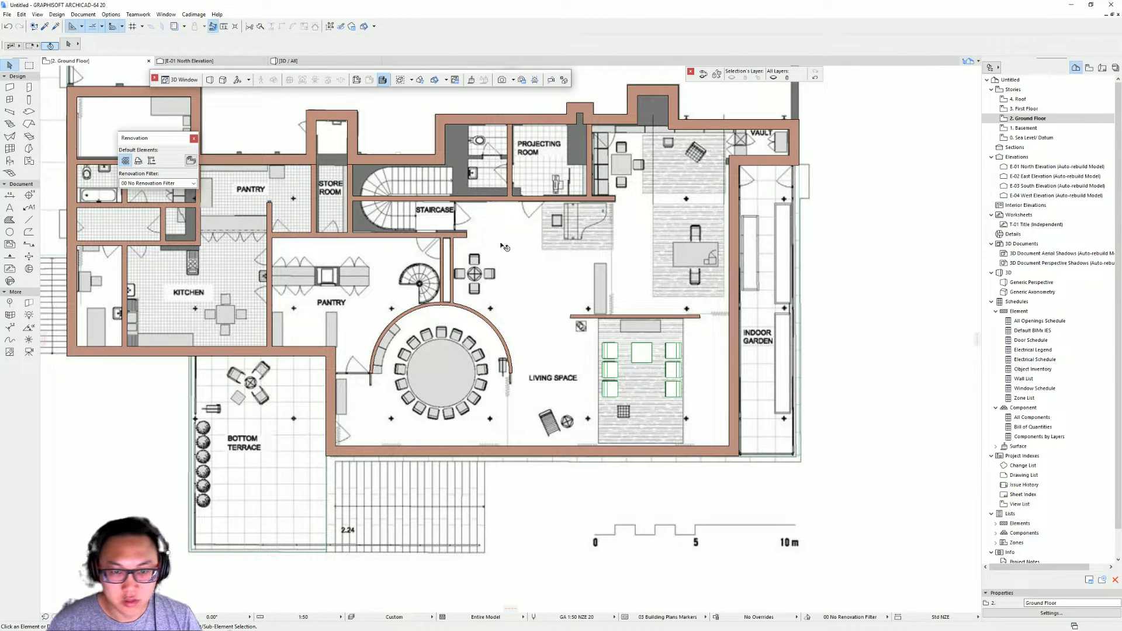
scroll(514, 242, "left", 1, "shift")
scroll(514, 243, "up", 2)
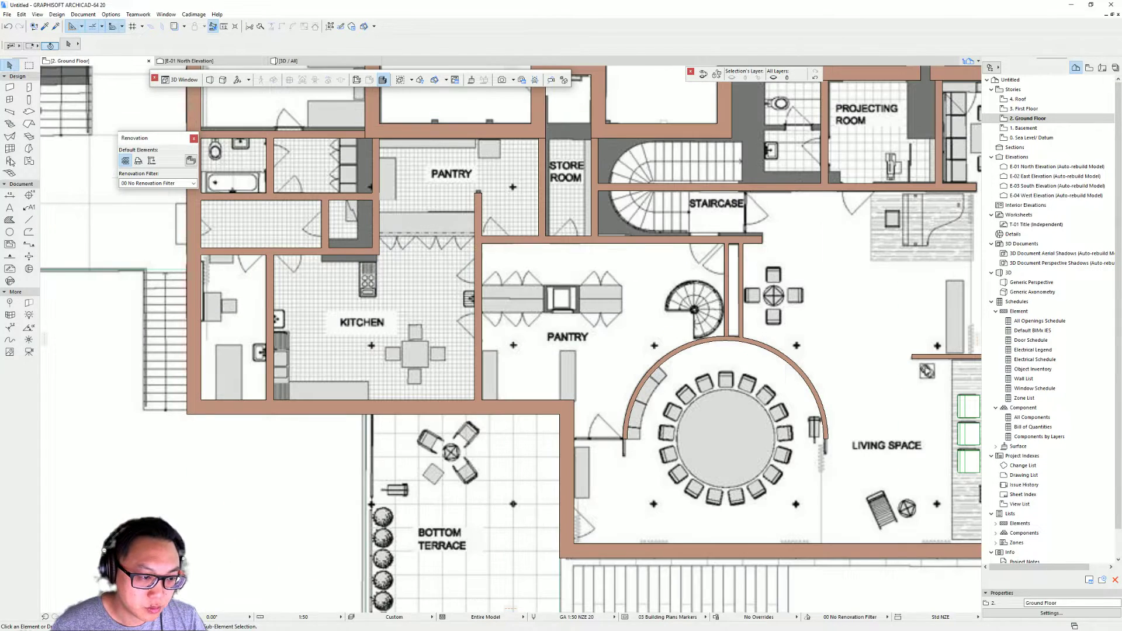
double_click(10, 160)
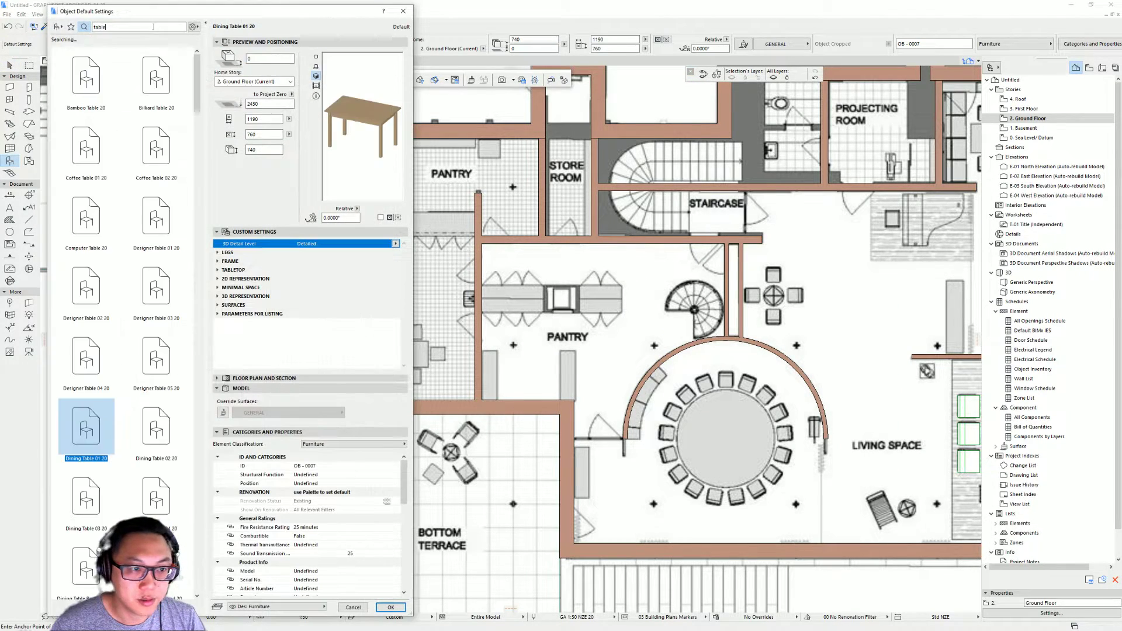
key("ctrl+a")
type("wa")
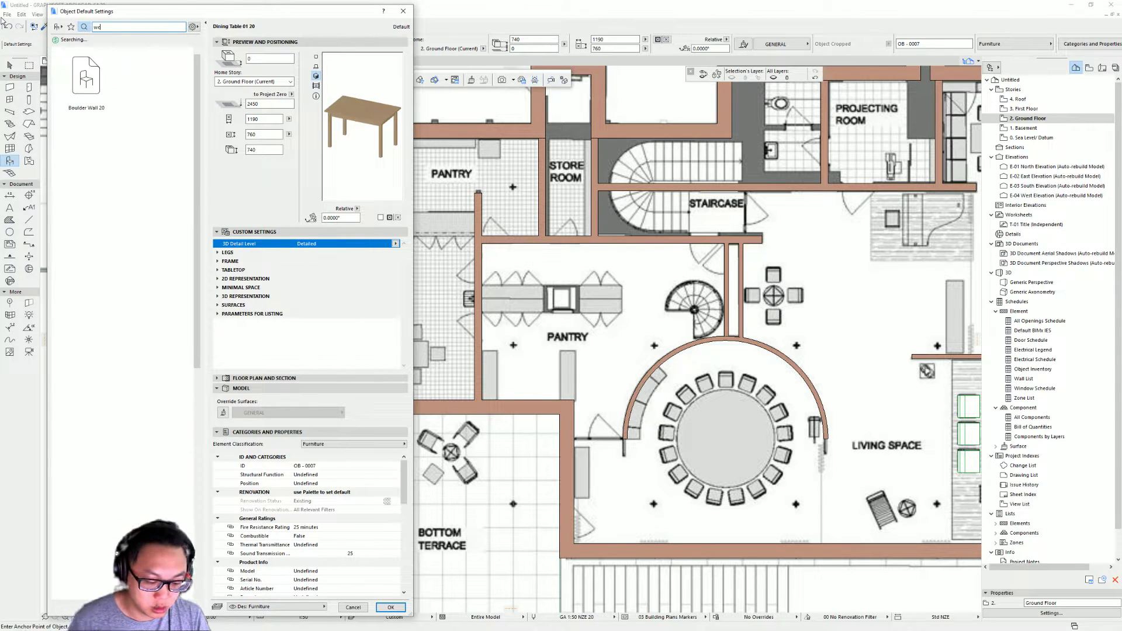
left_click(77, 77)
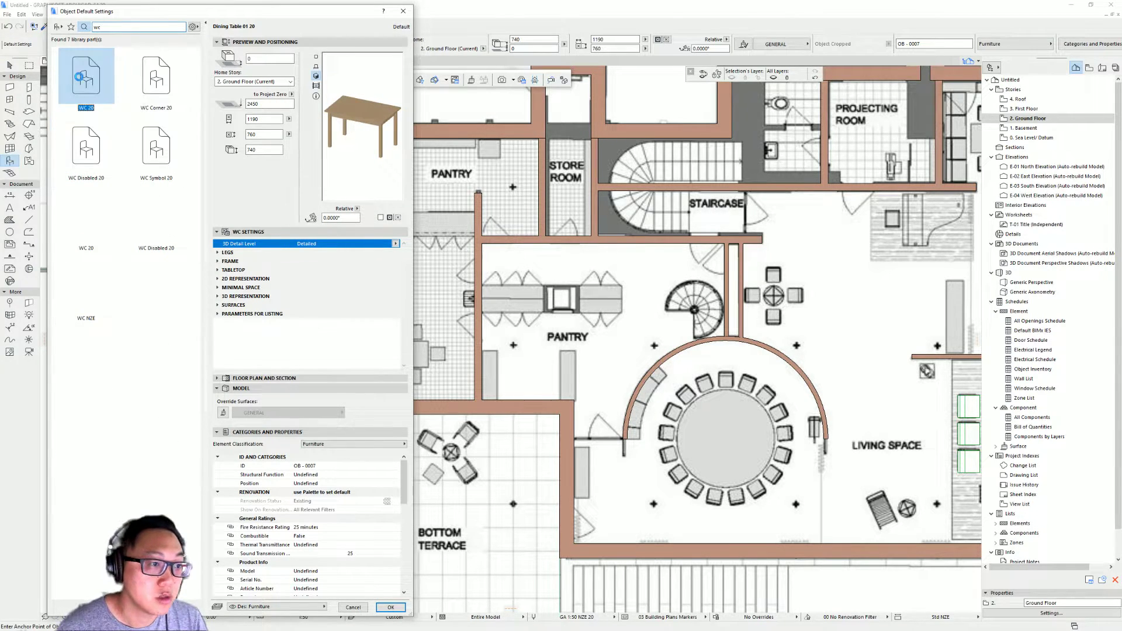
double_click(78, 77)
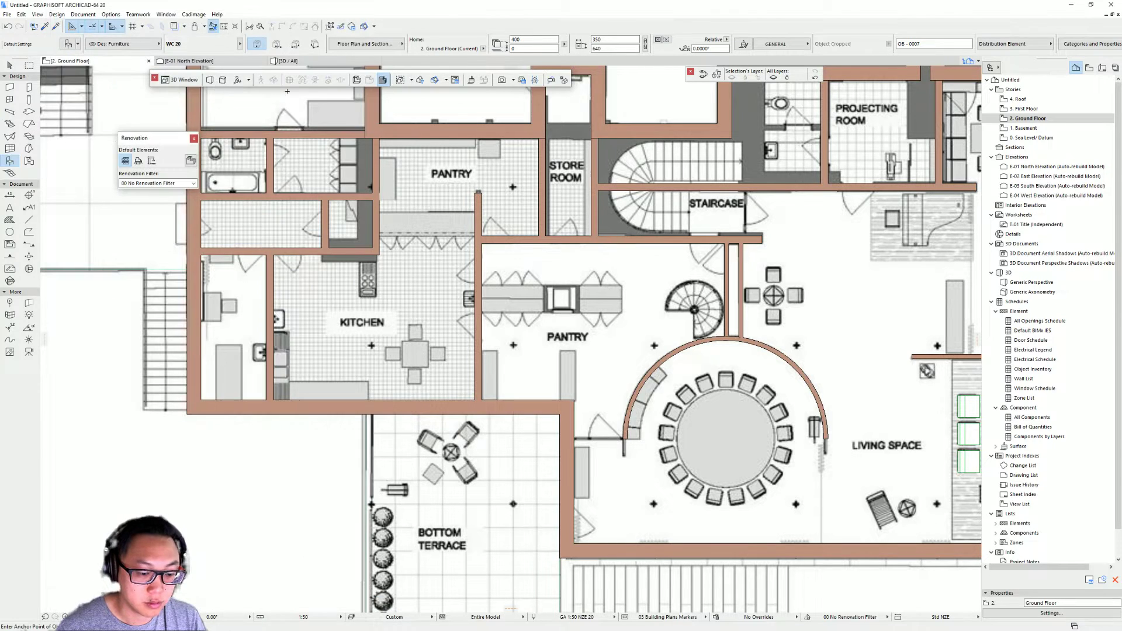
Step: Place the WC against the bathroom's north wall, over the toilet drawn in the underlay
scroll(230, 125, "up", 3)
middle_click_drag(275, 264, 367, 384)
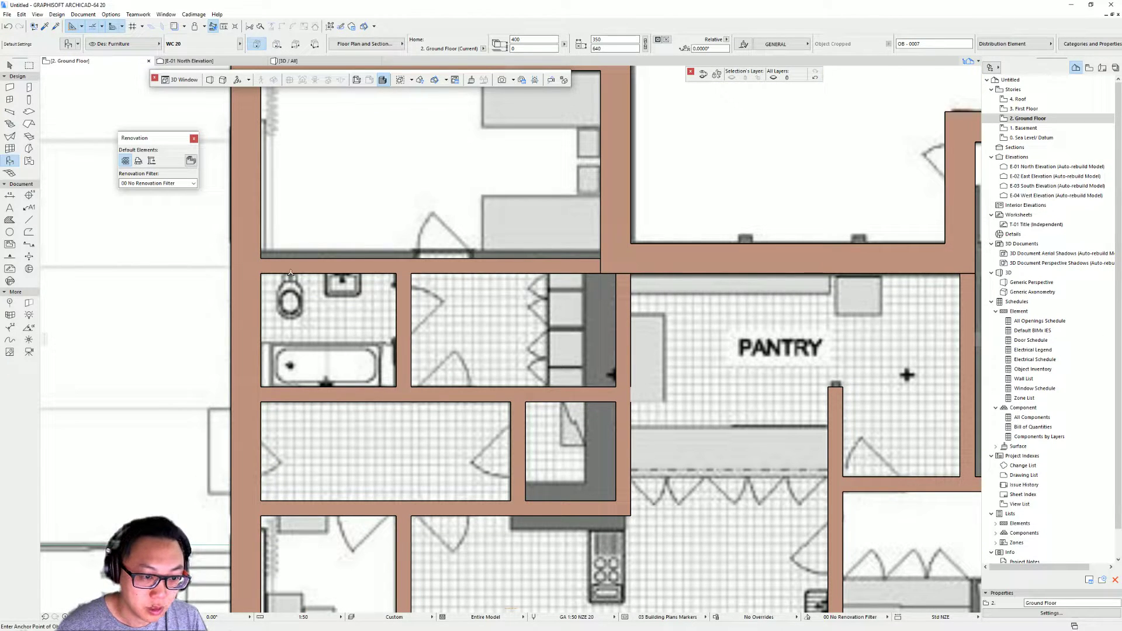
left_click(290, 273)
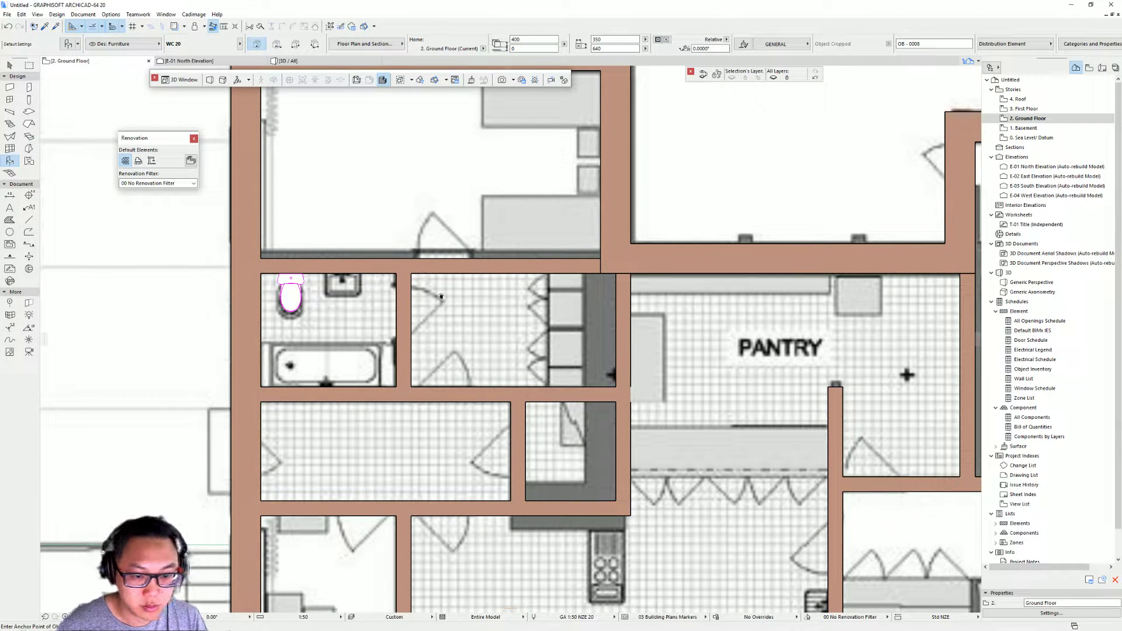
Step: Search the object library for "bath" and choose Bathtub 20 as the default object
scroll(442, 298, "down", 3)
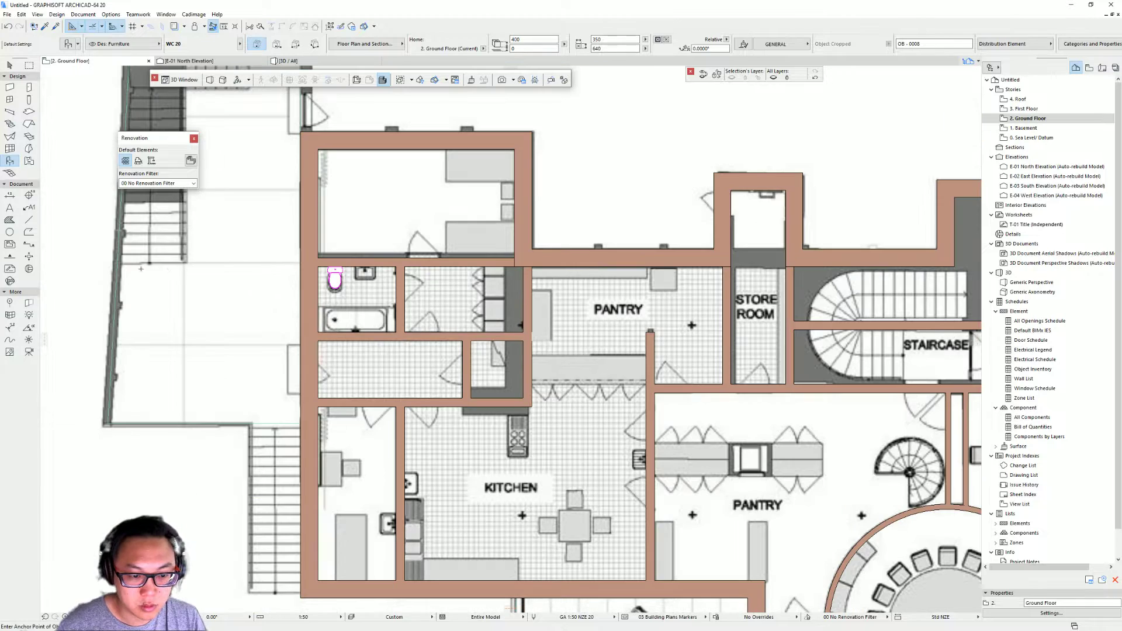
double_click(9, 161)
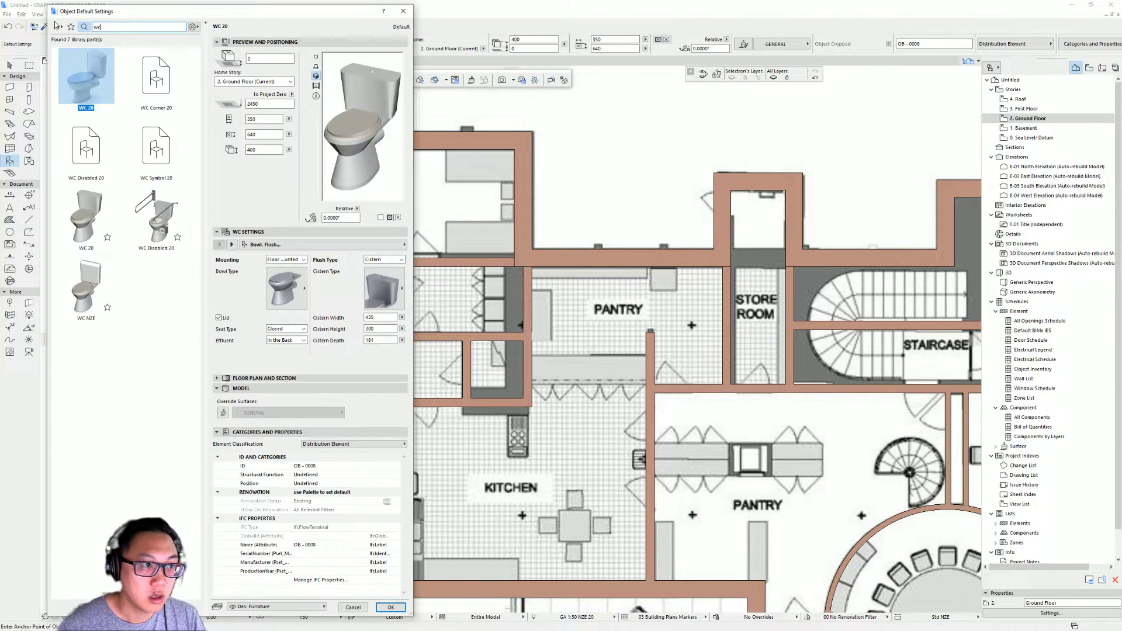
key("BackSpace")
key("BackSpace")
type("bi")
type("ath")
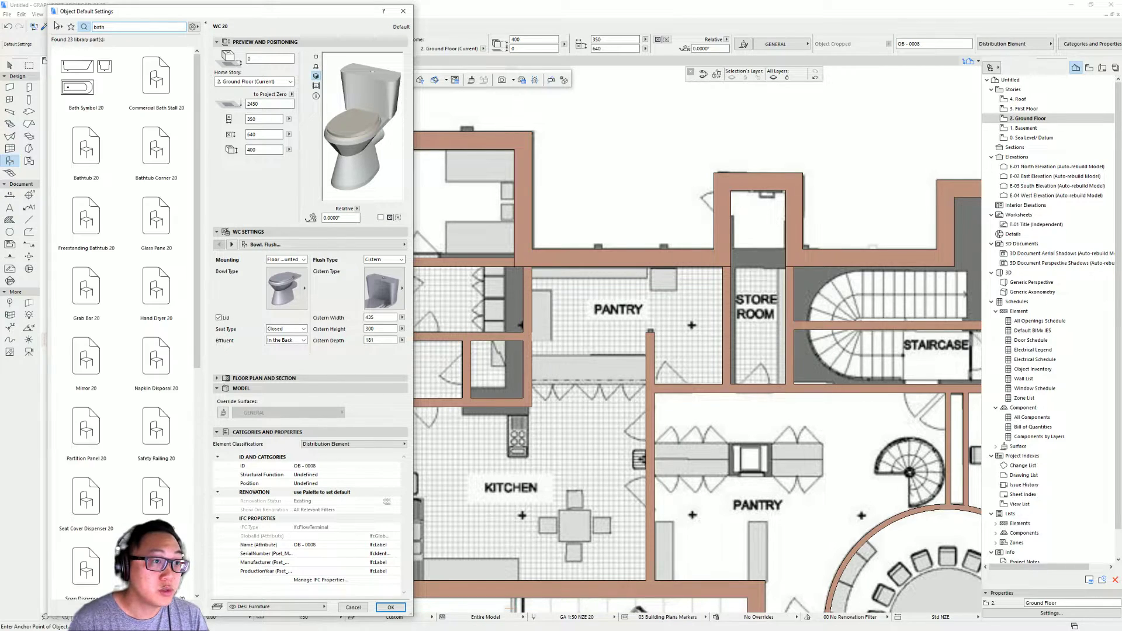
double_click(105, 154)
Step: Place the bathtub along the bathroom's south wall and move it west into the corner over the underlay's bath
left_click(346, 329)
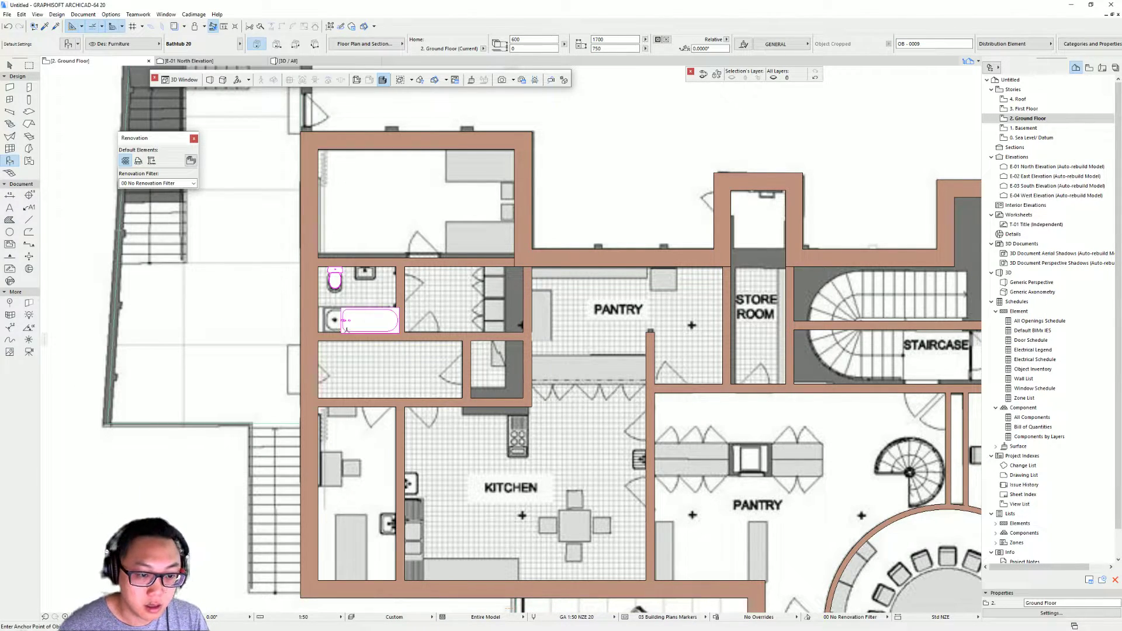
scroll(347, 327, "up", 3)
left_click(350, 316)
left_click_drag(336, 334, 291, 334)
left_click(459, 272)
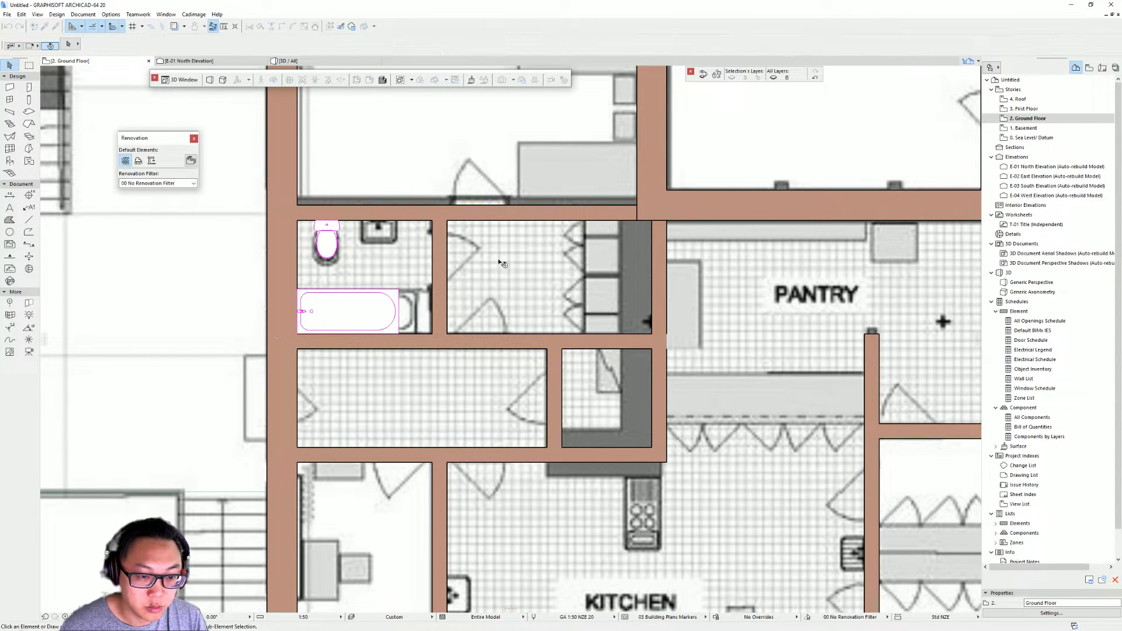
scroll(392, 263, "down", 2)
scroll(481, 276, "down", 1)
middle_click_drag(928, 326, 461, 280)
scroll(469, 242, "down", 2)
middle_click_drag(600, 319, 525, 283)
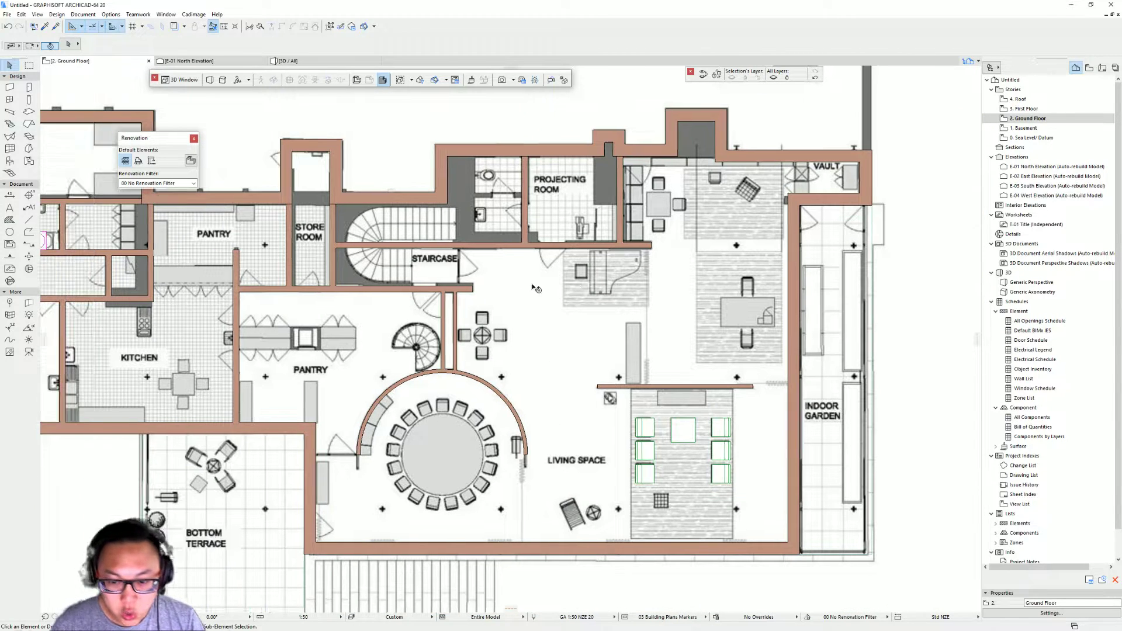
middle_click_drag(453, 310, 579, 296)
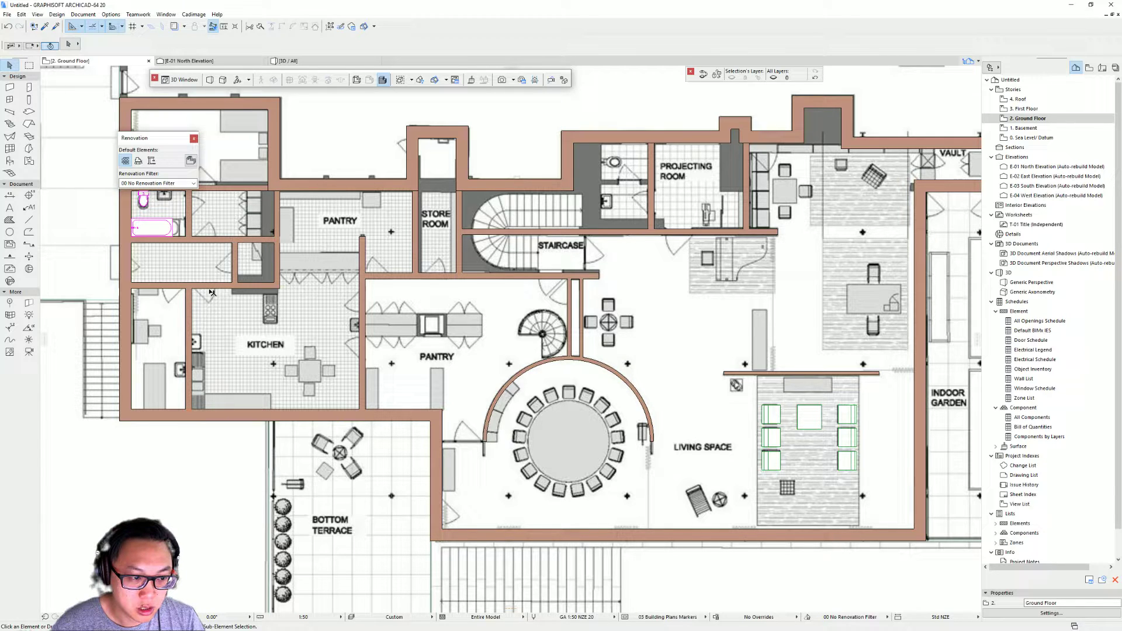
scroll(211, 293, "up", 1)
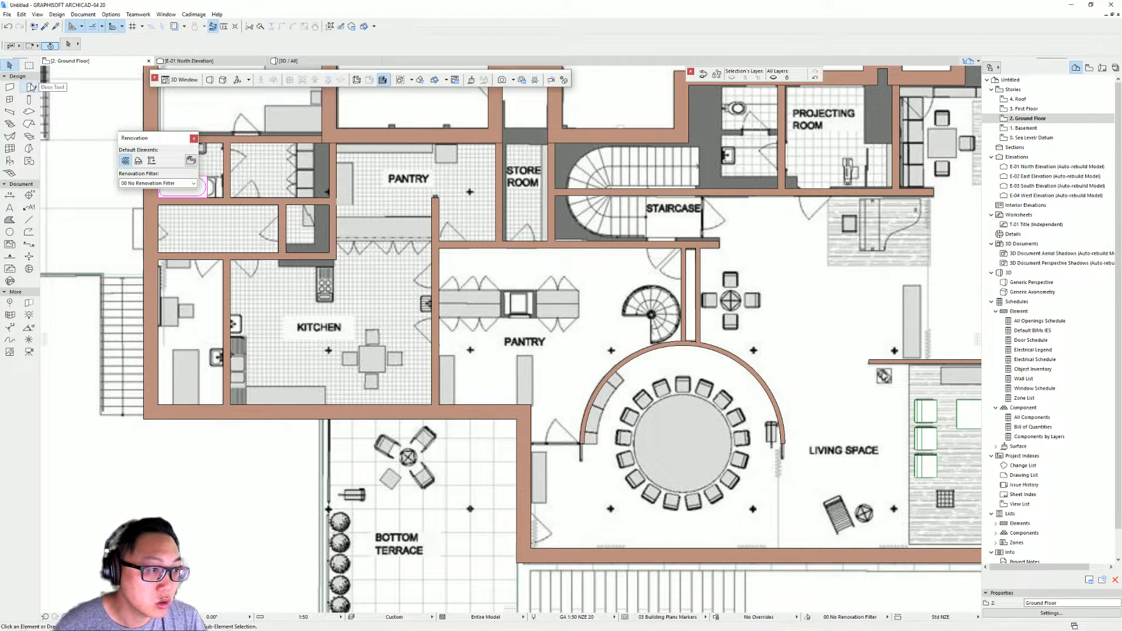
Step: Open the default settings for Door 20, try the H-V Grid leaf, and set the leaf back to Style 1
left_click(29, 86)
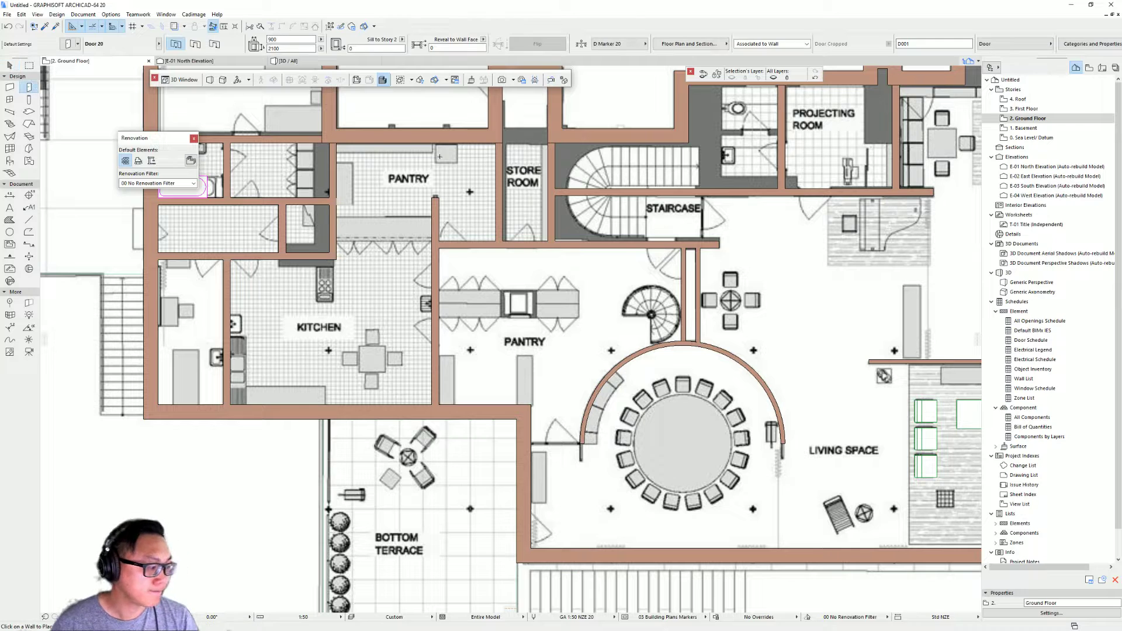
middle_click_drag(328, 248, 234, 287)
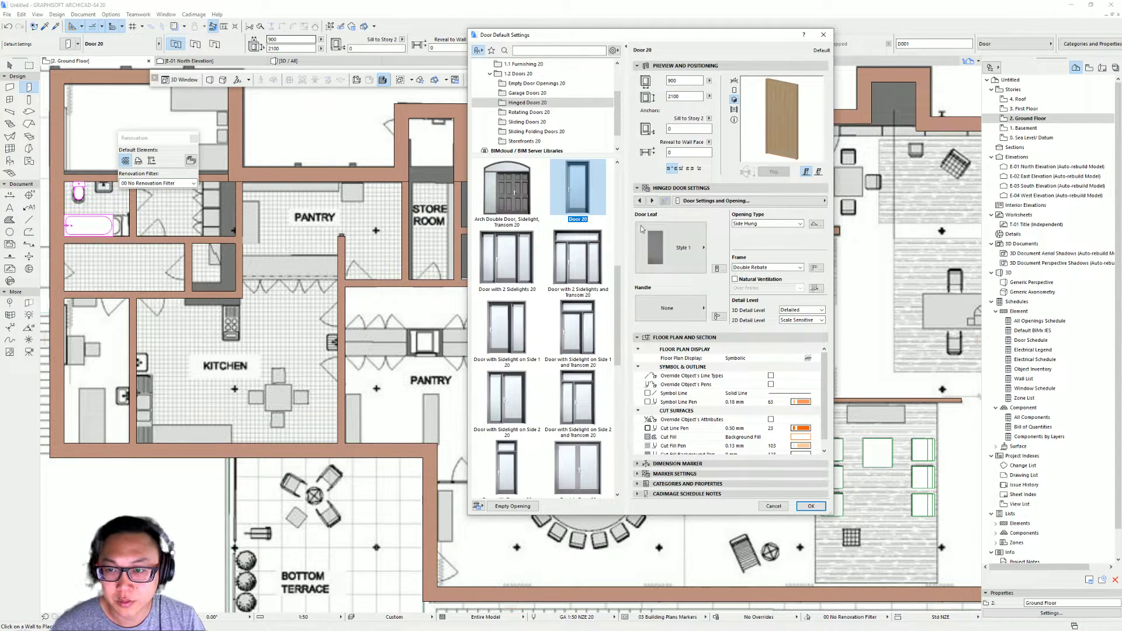
left_click(703, 240)
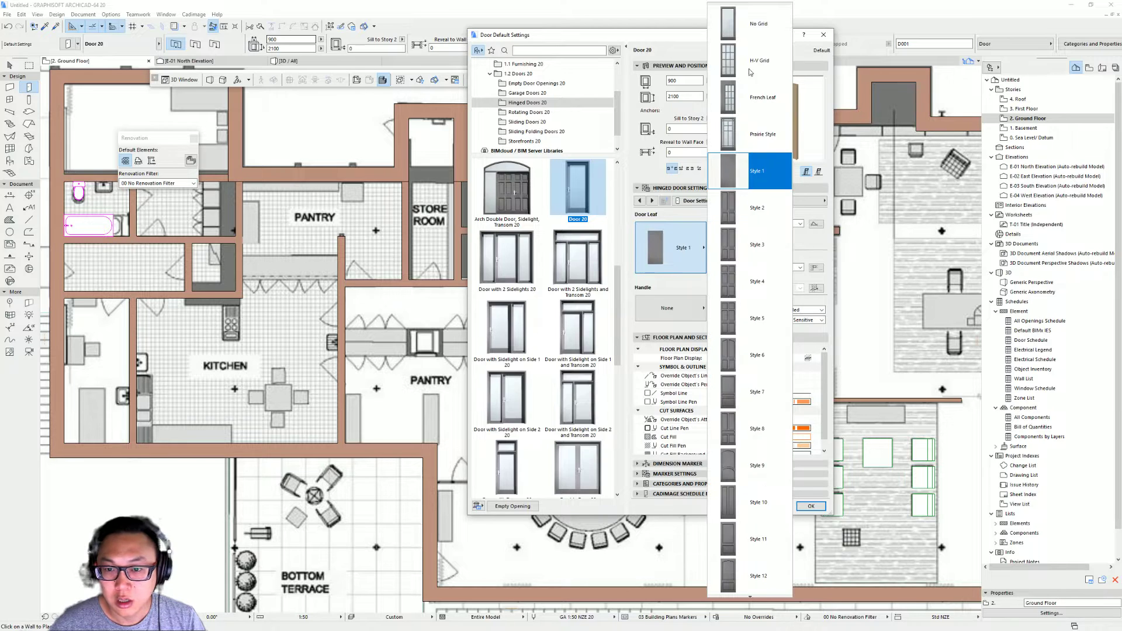
left_click(771, 67)
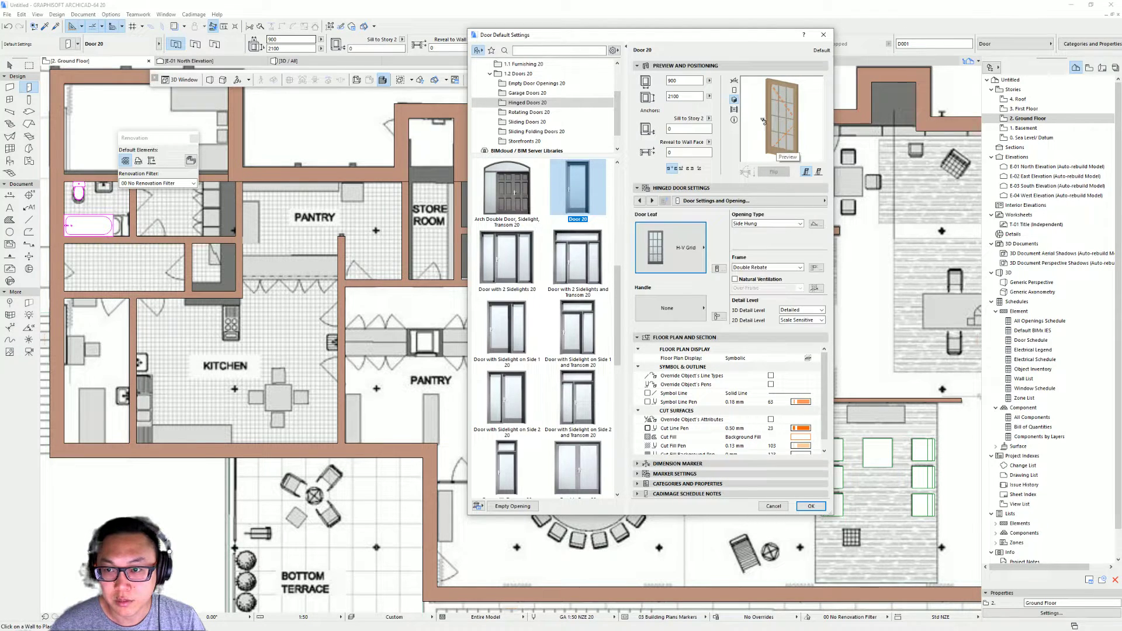
left_click(702, 235)
left_click(770, 181)
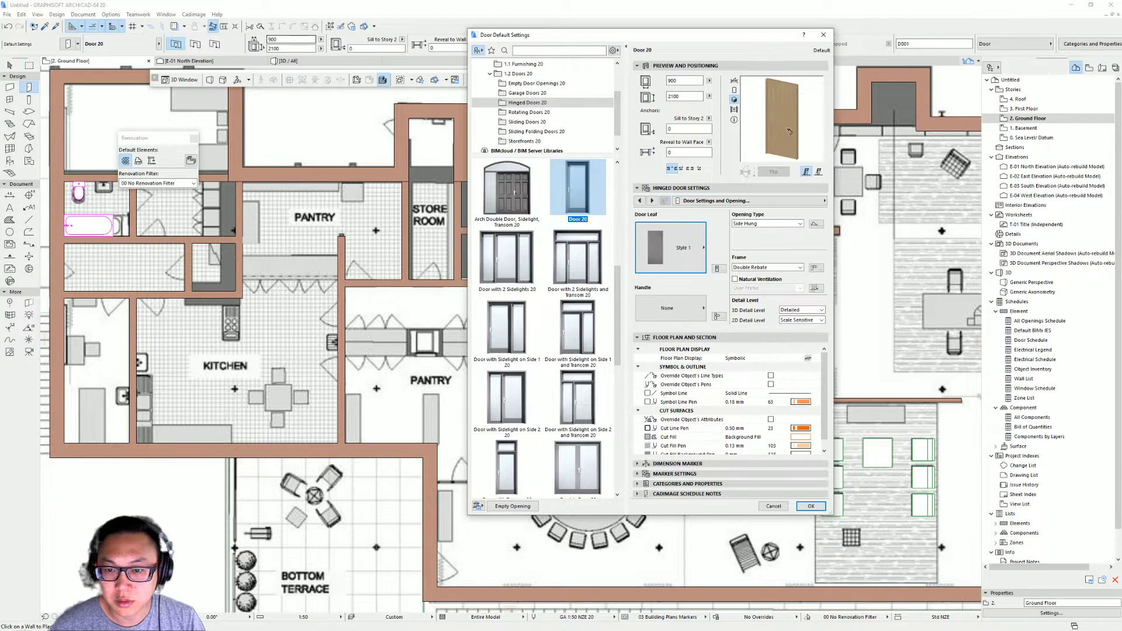
Step: Set the default door's leaf width to 860 mm in its nominal sizes and browse the other hinged door settings
left_click(689, 81)
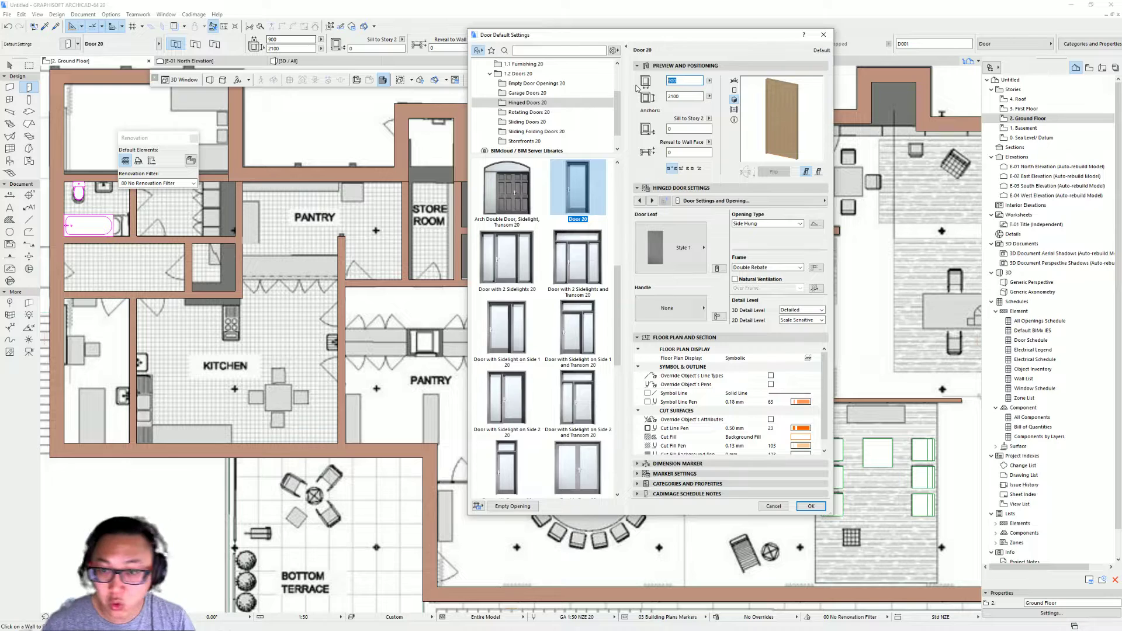
left_click(641, 201)
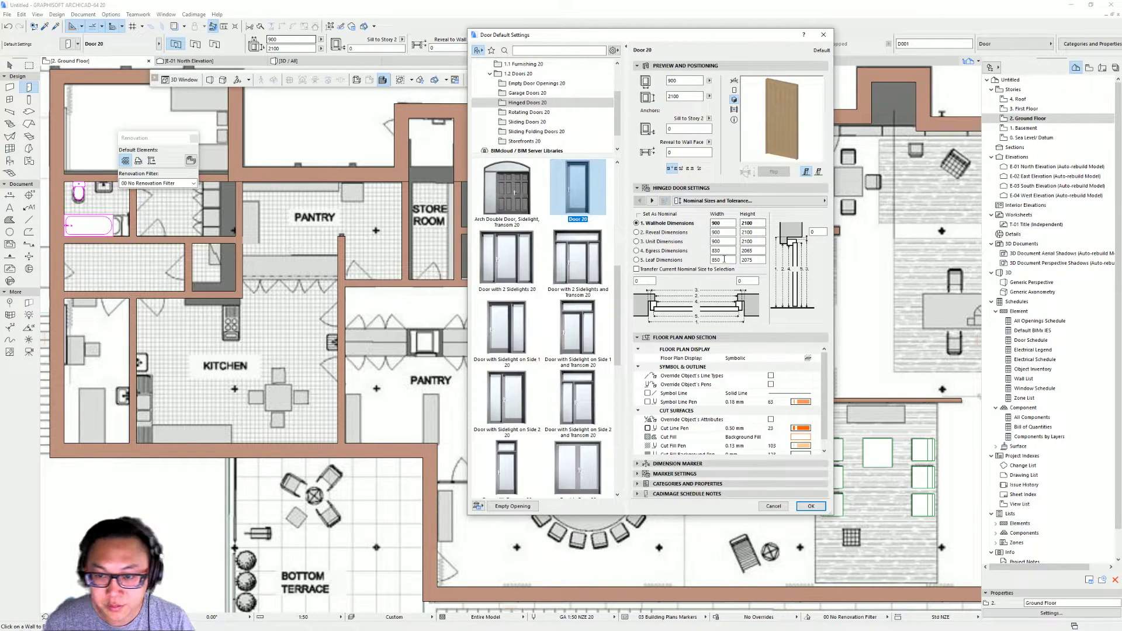
key("Tab")
type("860")
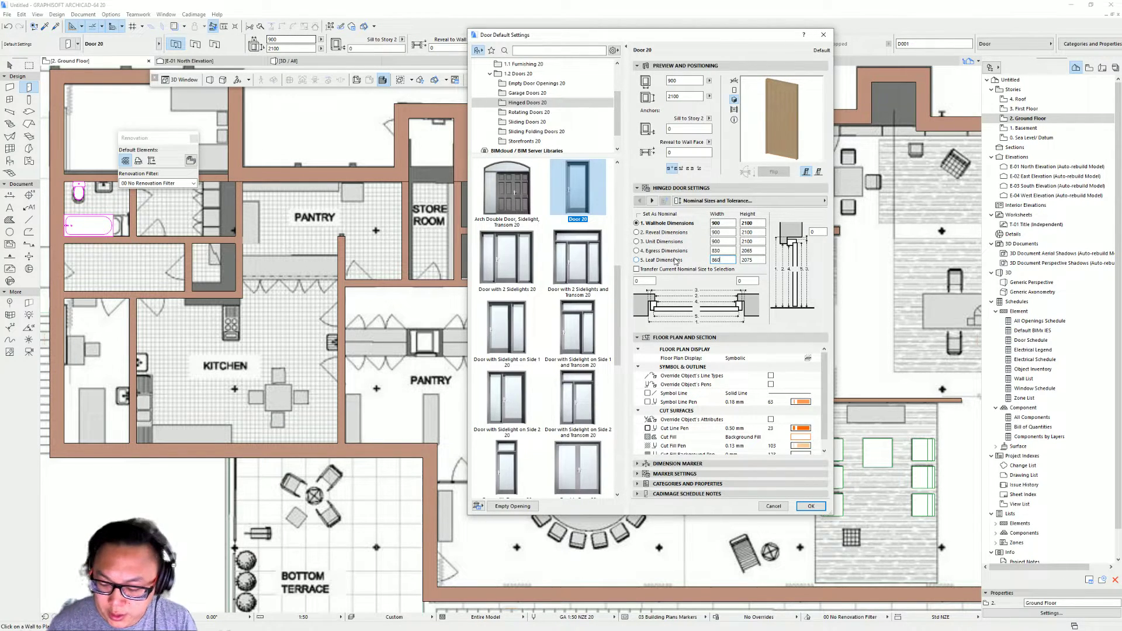
left_click(726, 253)
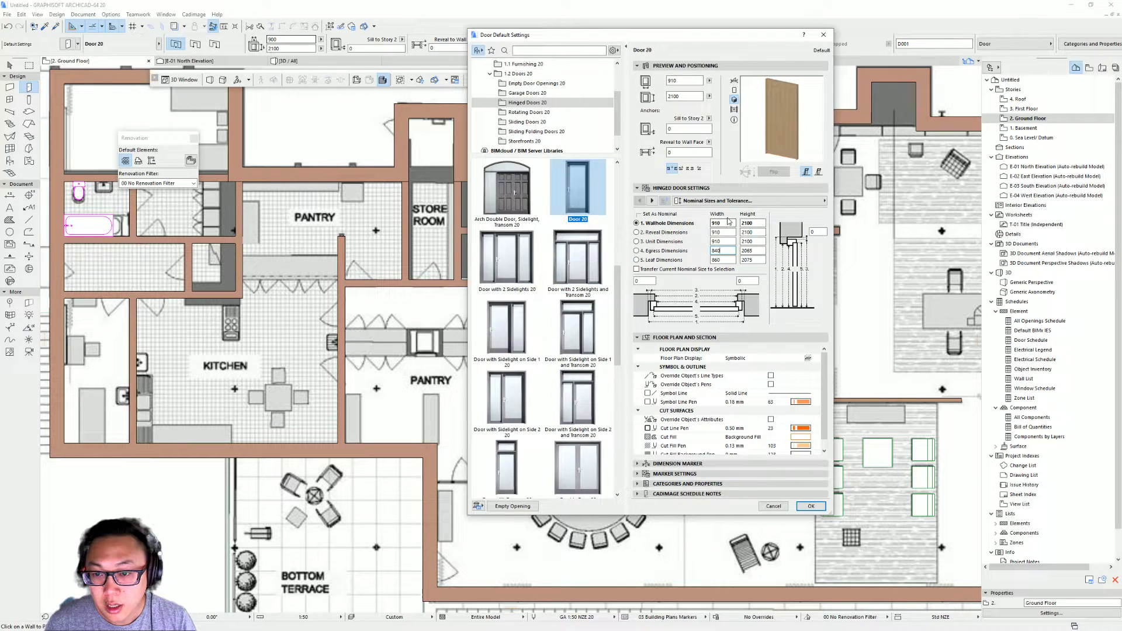
left_click(652, 200)
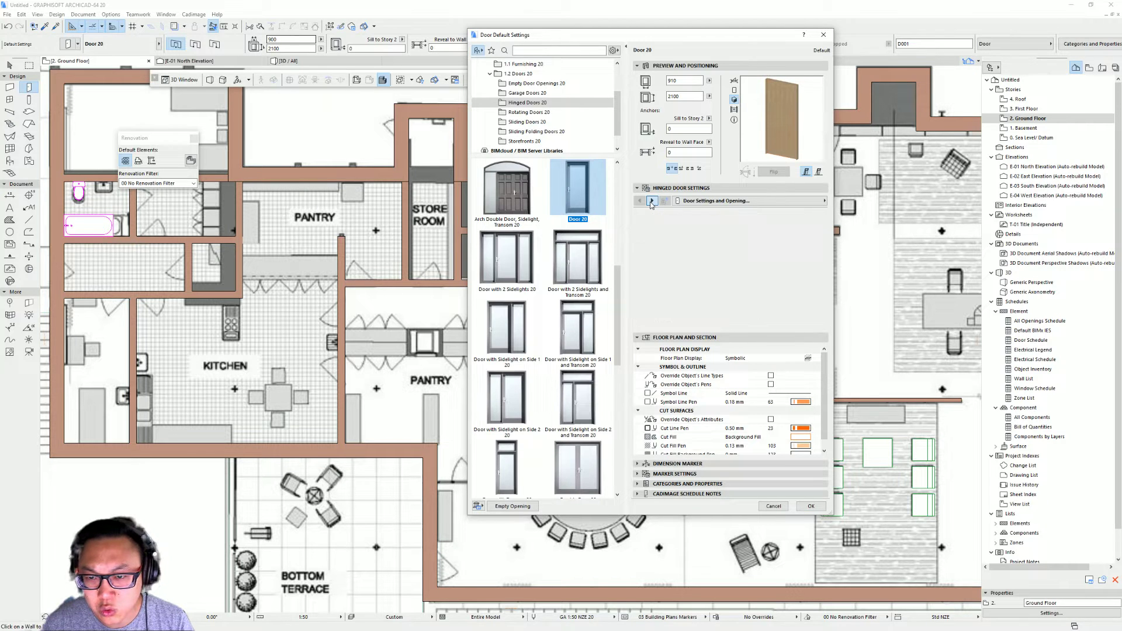
left_click(777, 203)
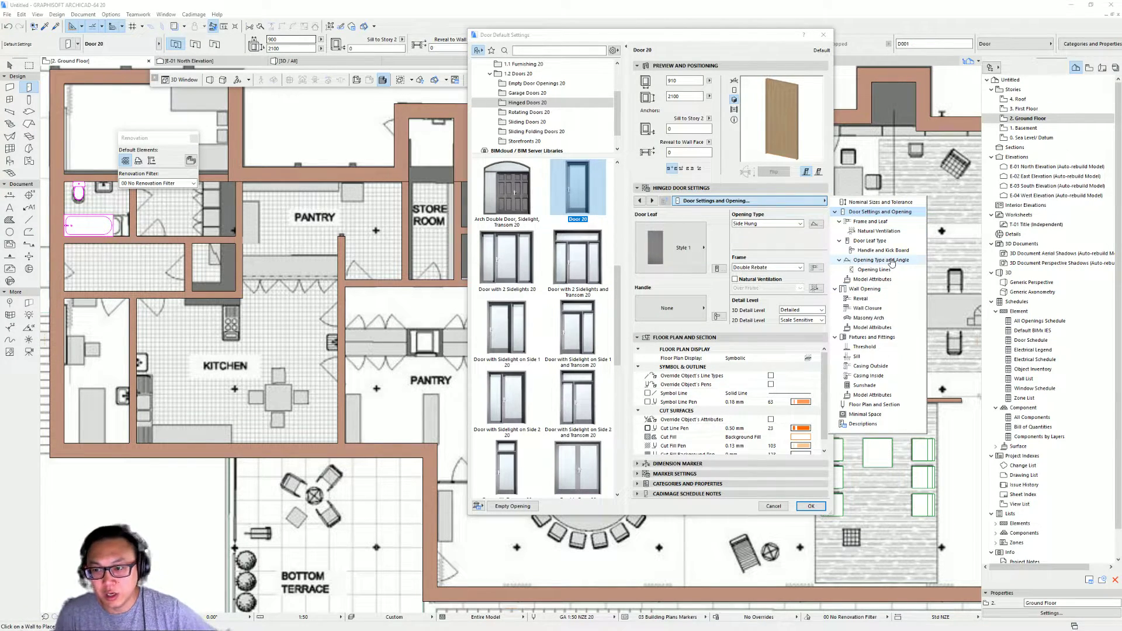
Step: Set the default door's overall width to 900 mm and accept the door settings
left_click(676, 83)
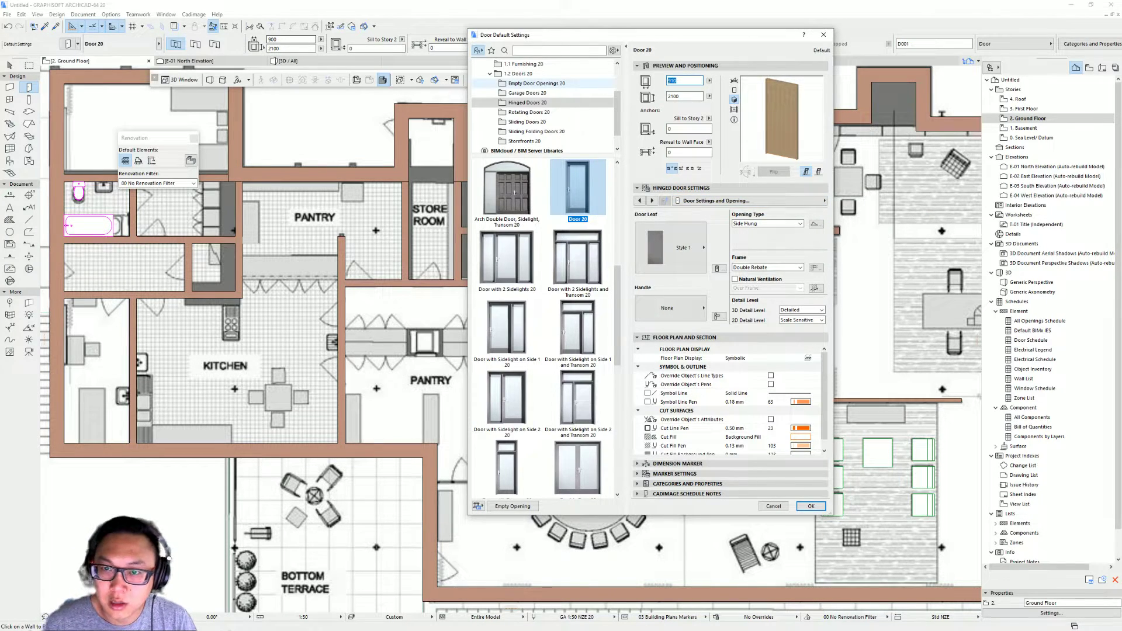
left_click(652, 200)
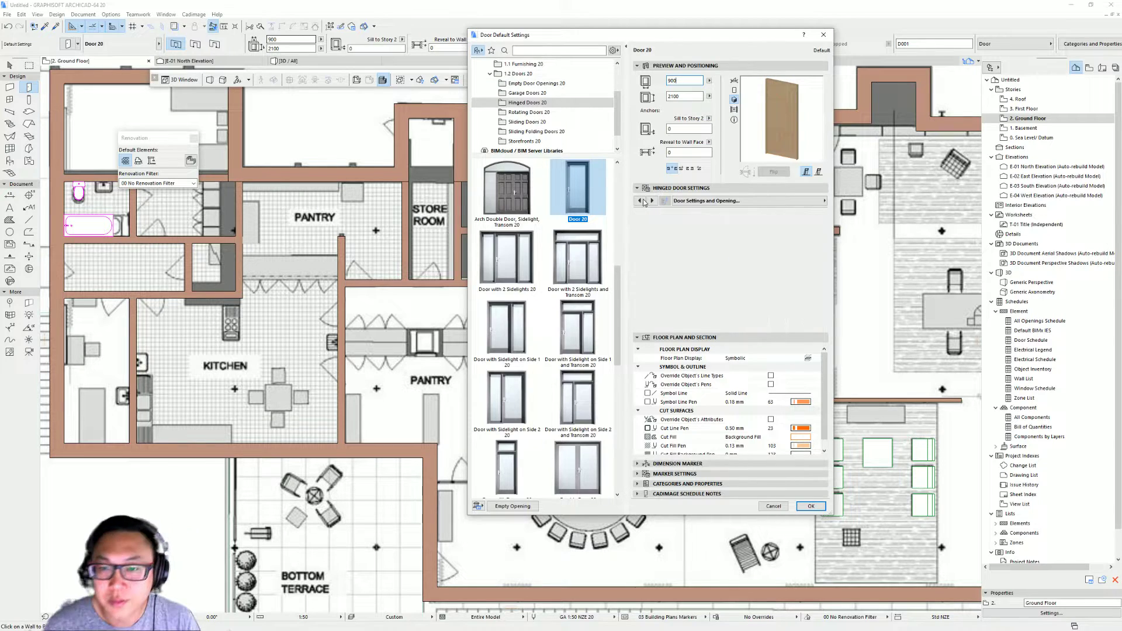
left_click(812, 505)
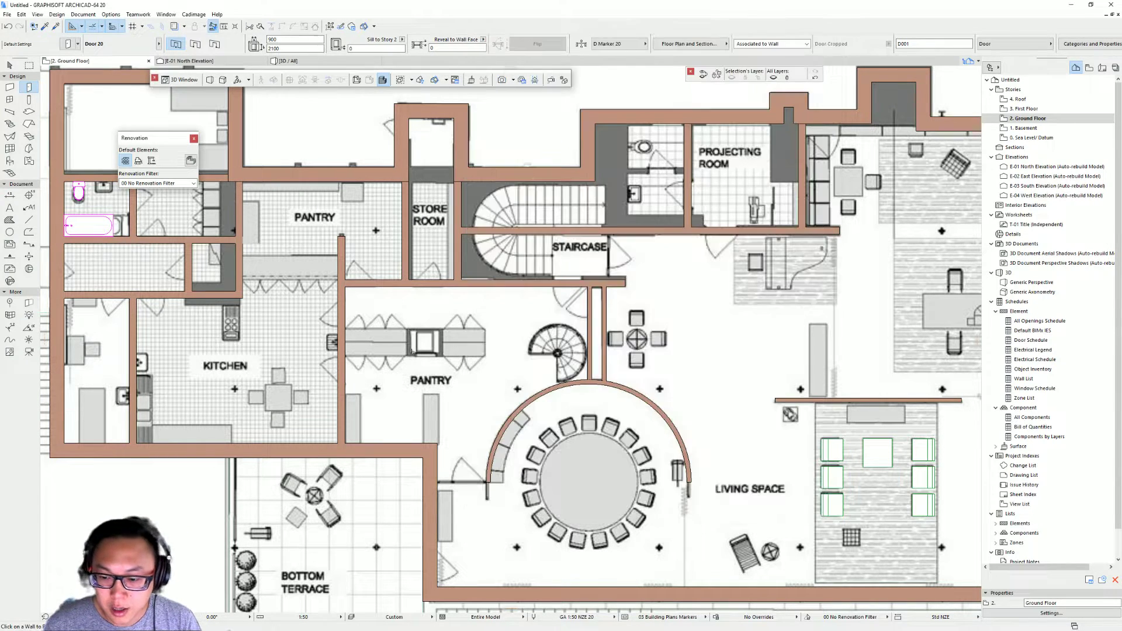
Step: Place a door in the kitchen's north wall, swinging into the kitchen over the underlay's door
scroll(381, 321, "up", 2)
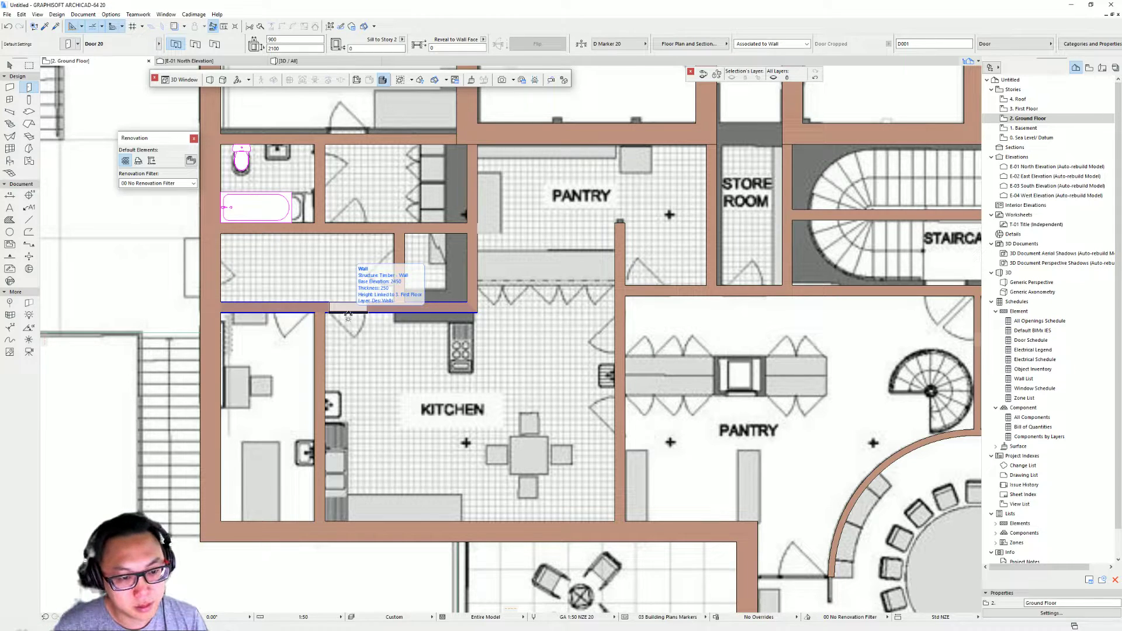
left_click(348, 316)
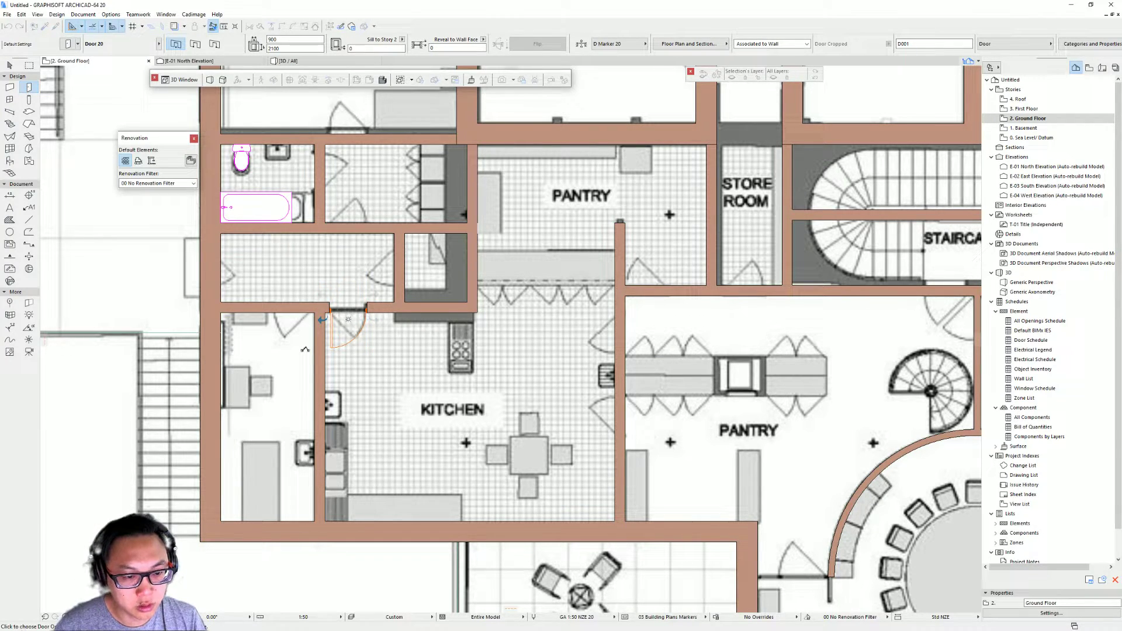
left_click(305, 349)
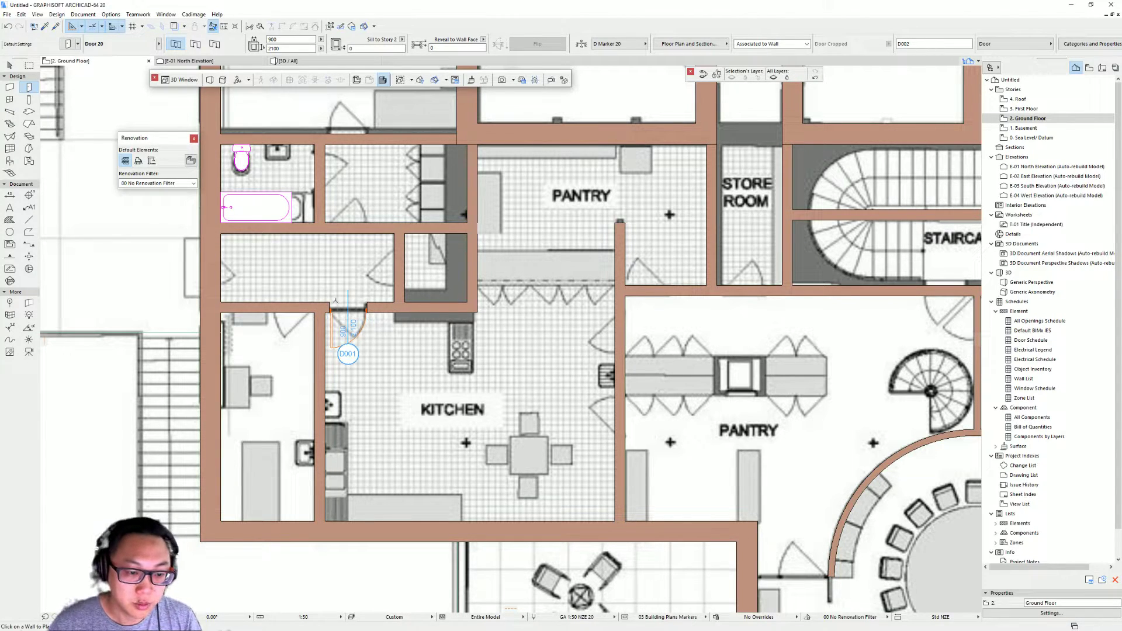
Step: Switch the plan's model view options to 04 Building Plans No Markers
middle_click_drag(331, 299, 273, 264)
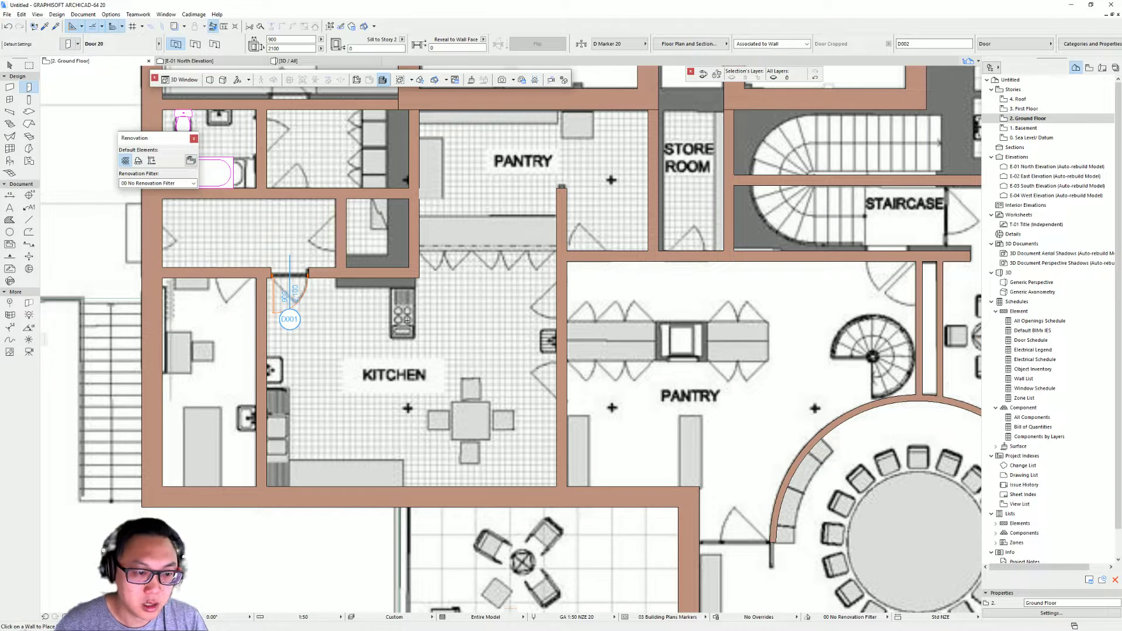
middle_click_drag(246, 343, 314, 359)
middle_click_drag(377, 308, 311, 356)
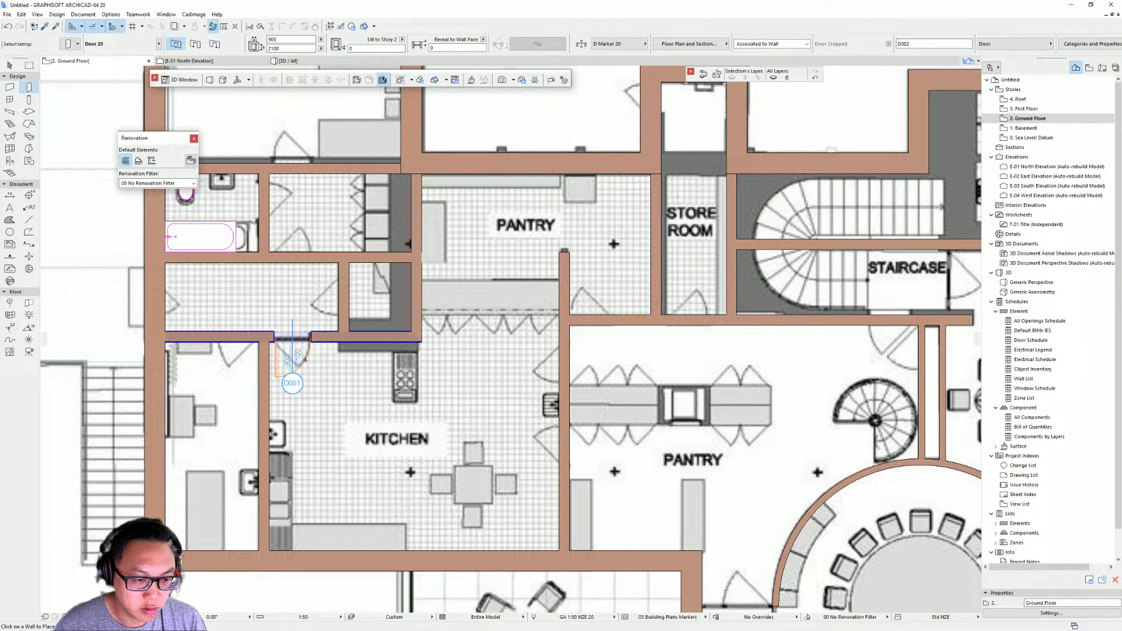
left_click(296, 337)
left_click(287, 389)
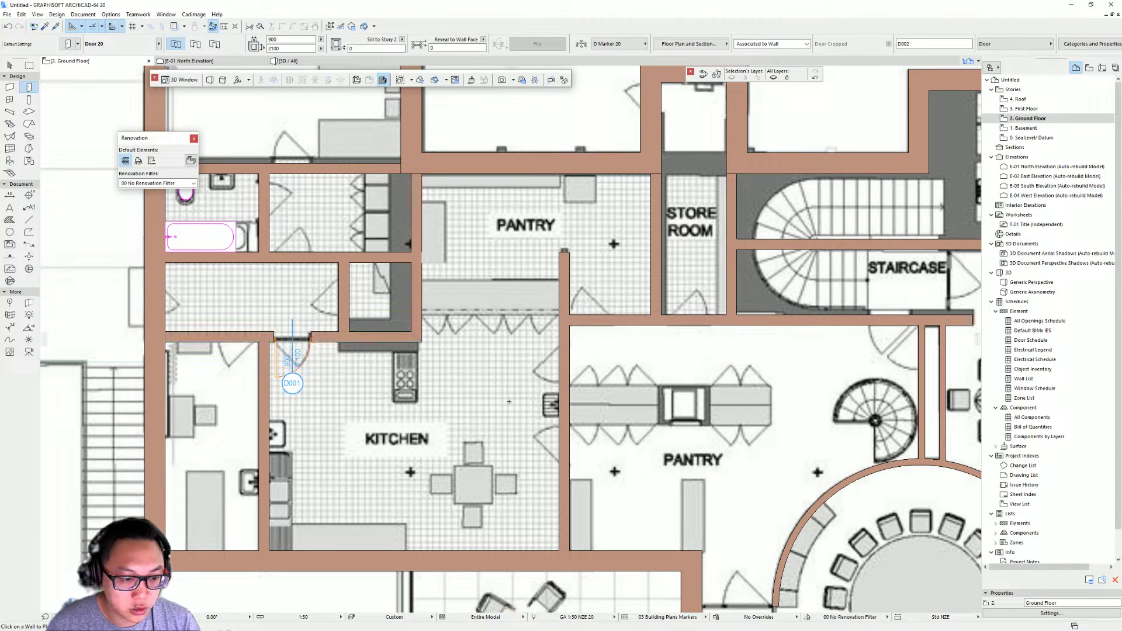
middle_click_drag(699, 627, 693, 619)
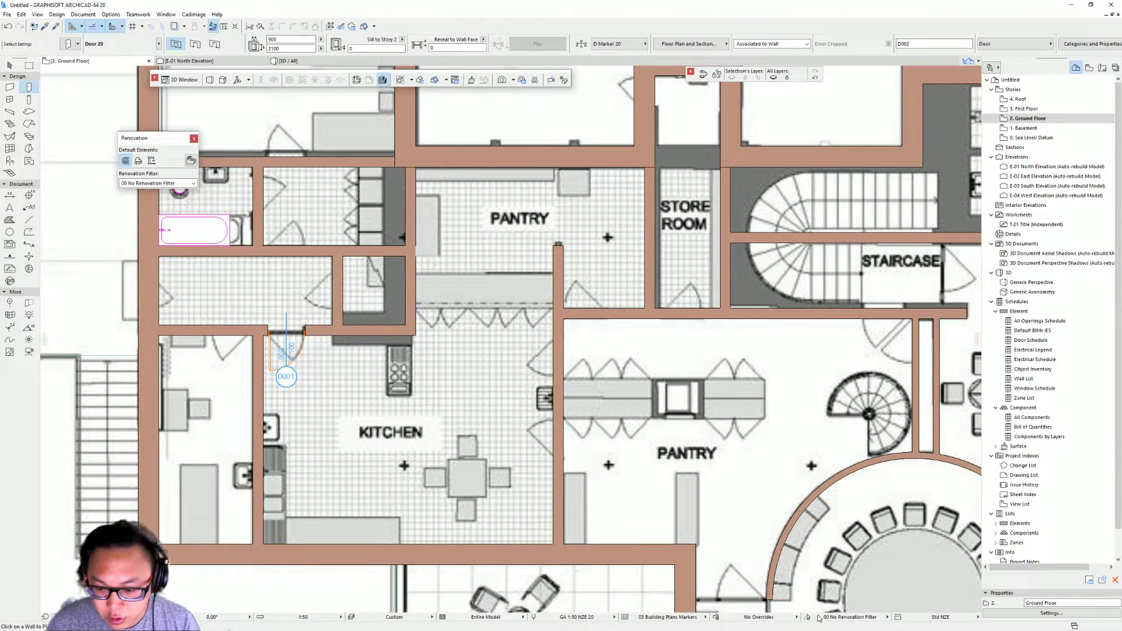
left_click(705, 617)
left_click(752, 547)
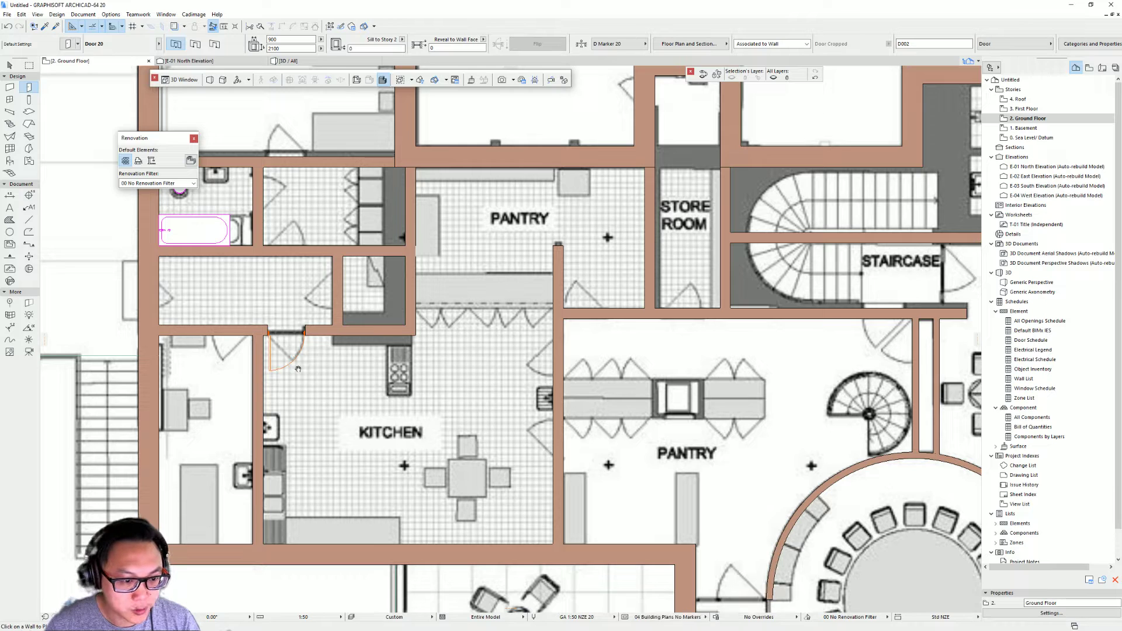
Step: Place doors over the underlay into the room west of the kitchen, the small closet off the hallway, and the room east of the bathroom
middle_click_drag(227, 344, 300, 371)
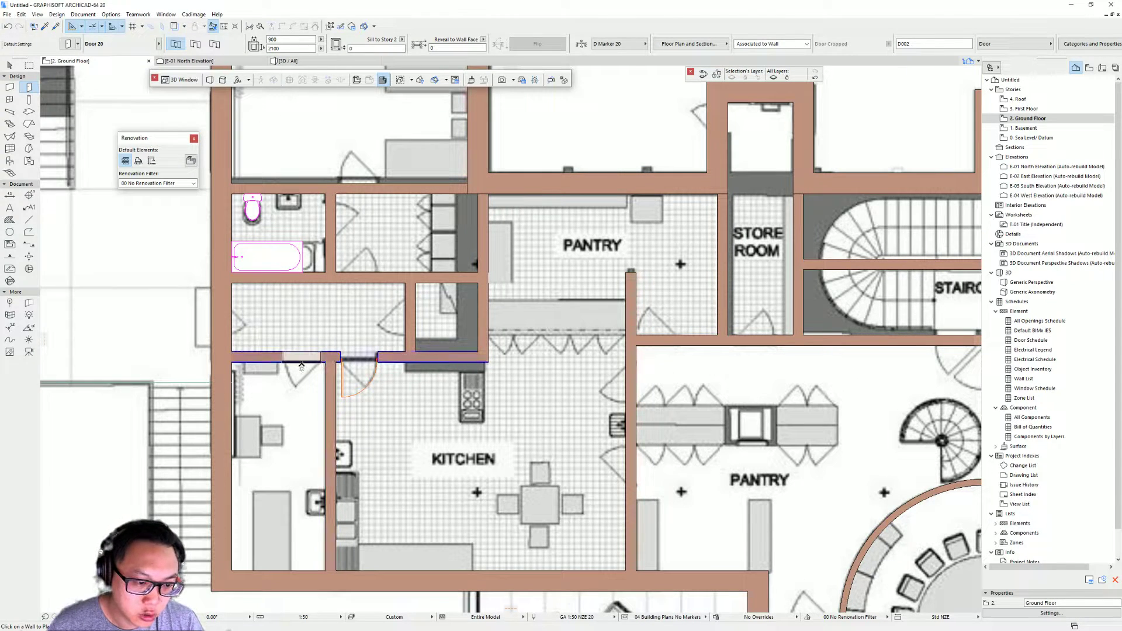
left_click(301, 367)
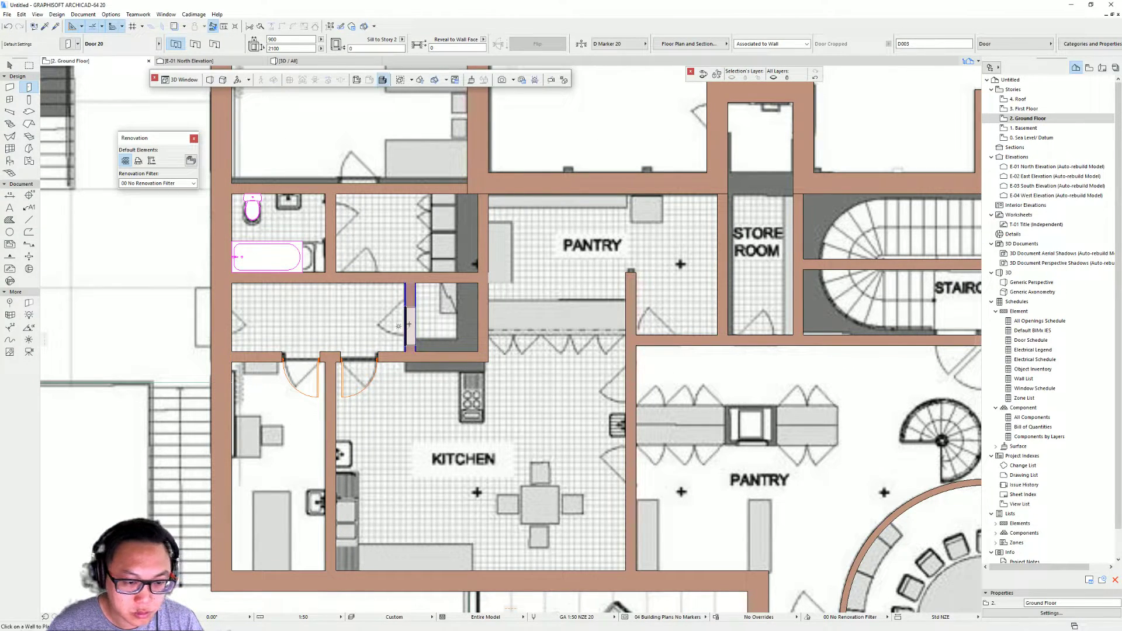
left_click(410, 319)
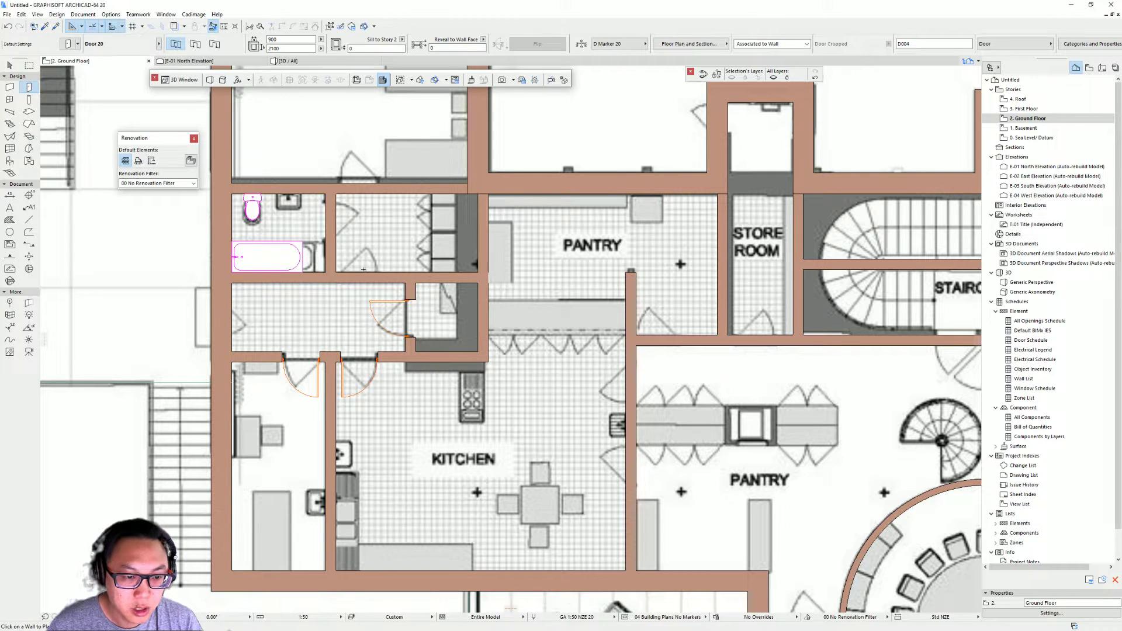
left_click(362, 278)
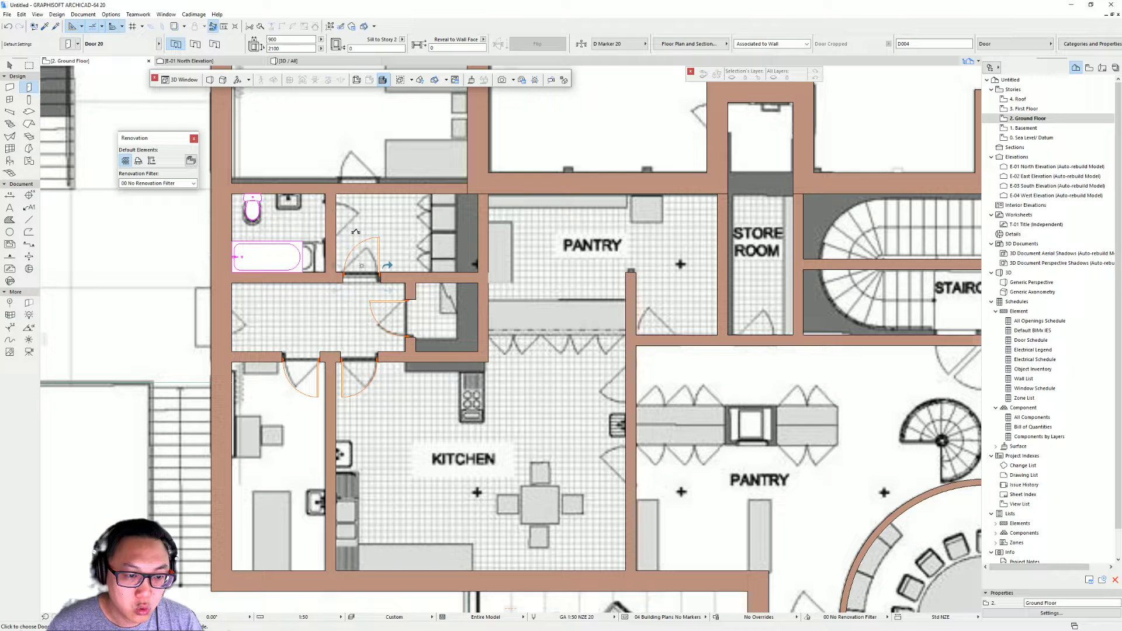
left_click(355, 232)
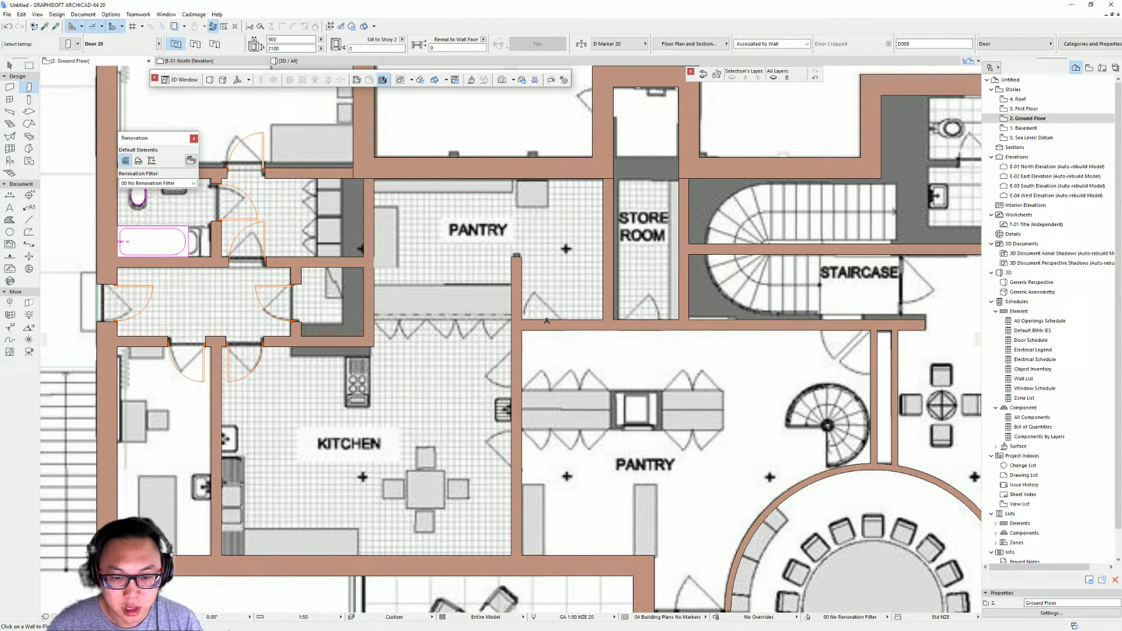
Step: Place doors for the north pantry and store room in their south wall, and the upper door in the kitchen's east wall, following the underlay
left_click(546, 320)
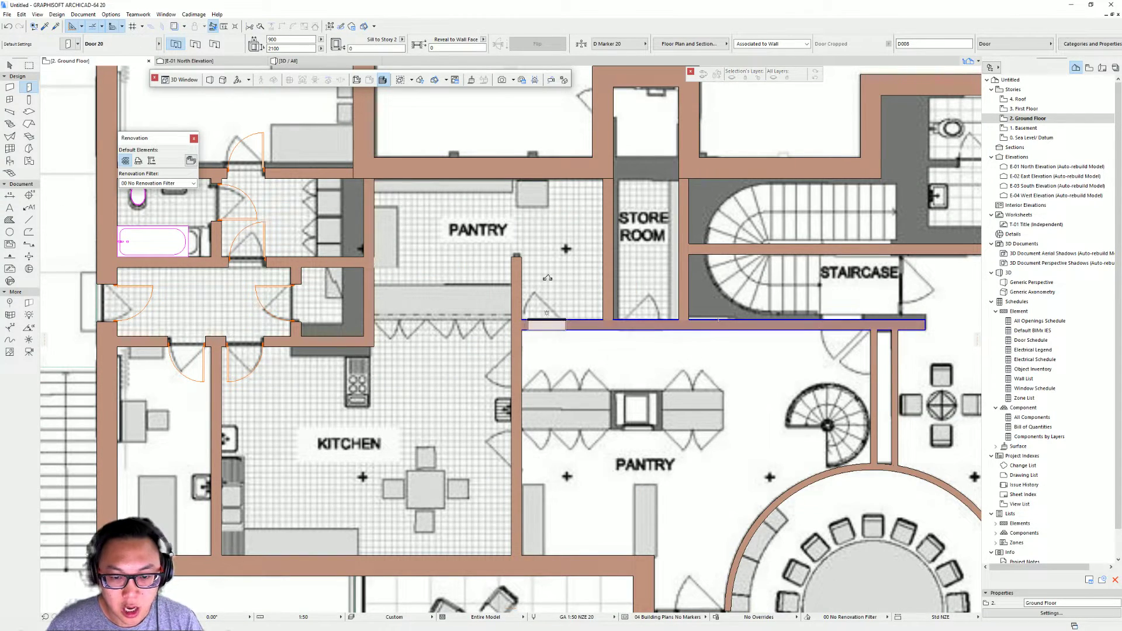
left_click(552, 301)
left_click(645, 304)
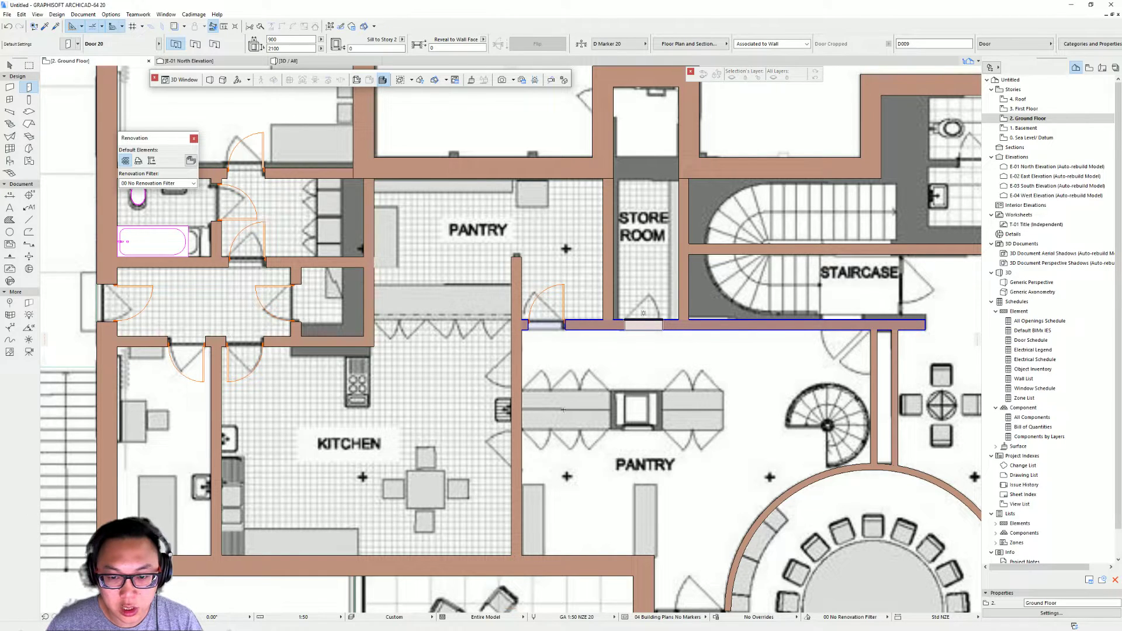
left_click(505, 370)
left_click(457, 386)
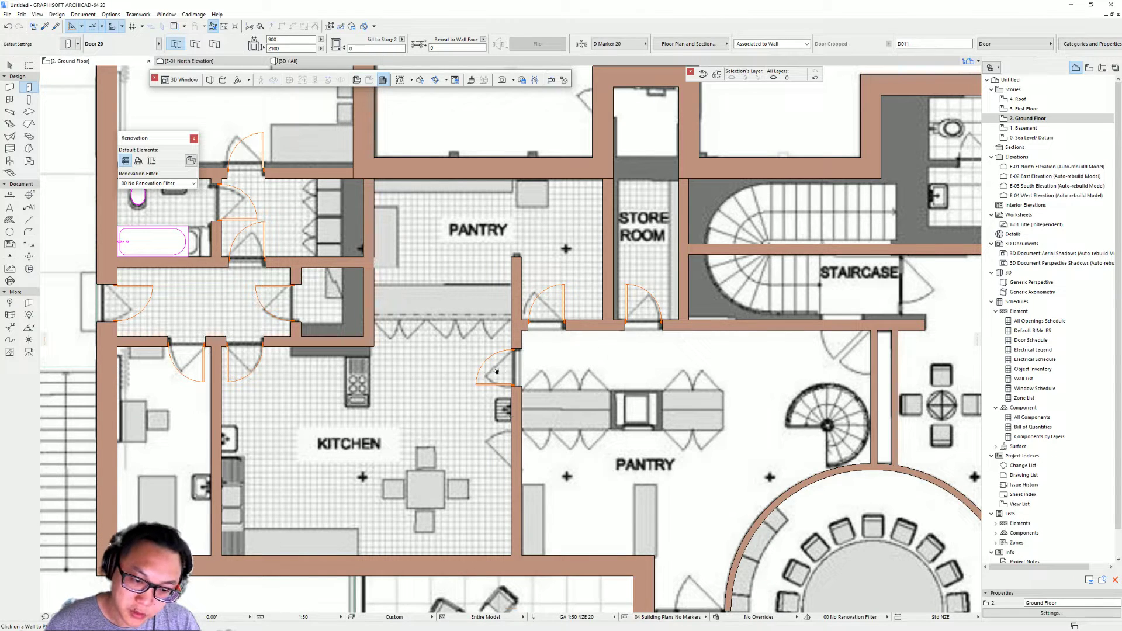
Step: Mirror the upper door in the kitchen's east wall along the wall so its hinge side and swing match the underlay
scroll(598, 357, "up", 3)
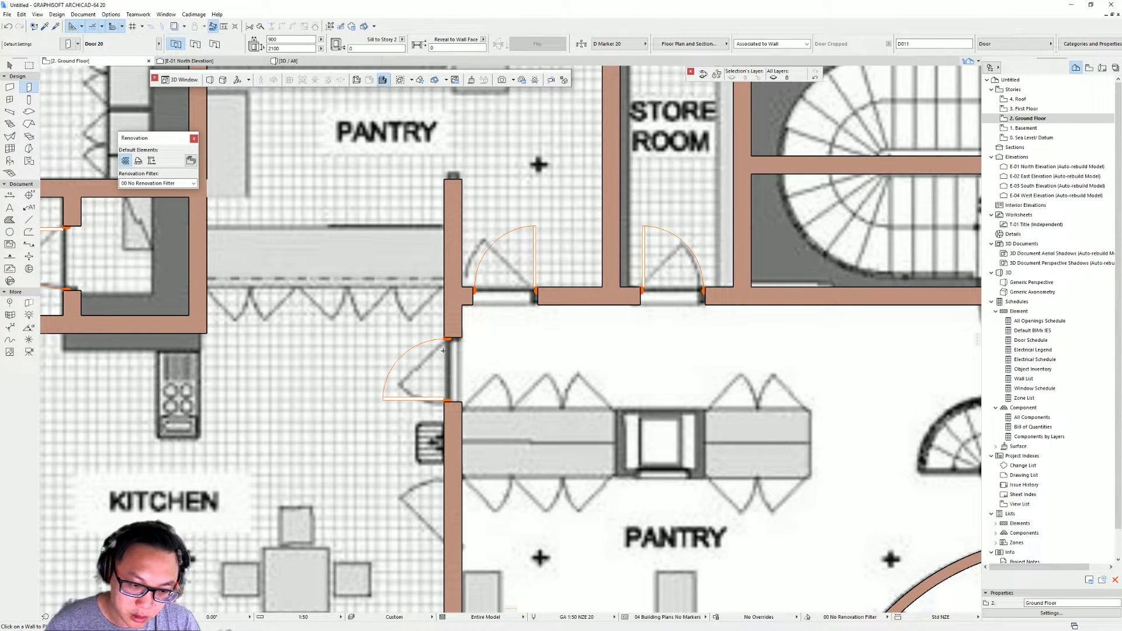
key("Escape")
left_click(461, 342)
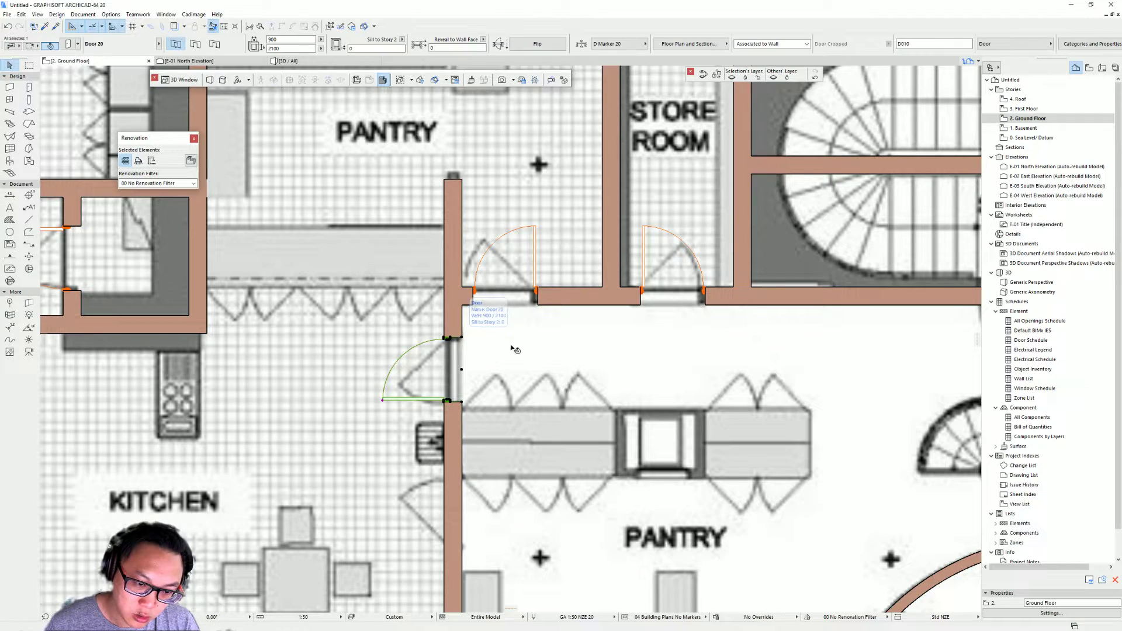
left_click(537, 44)
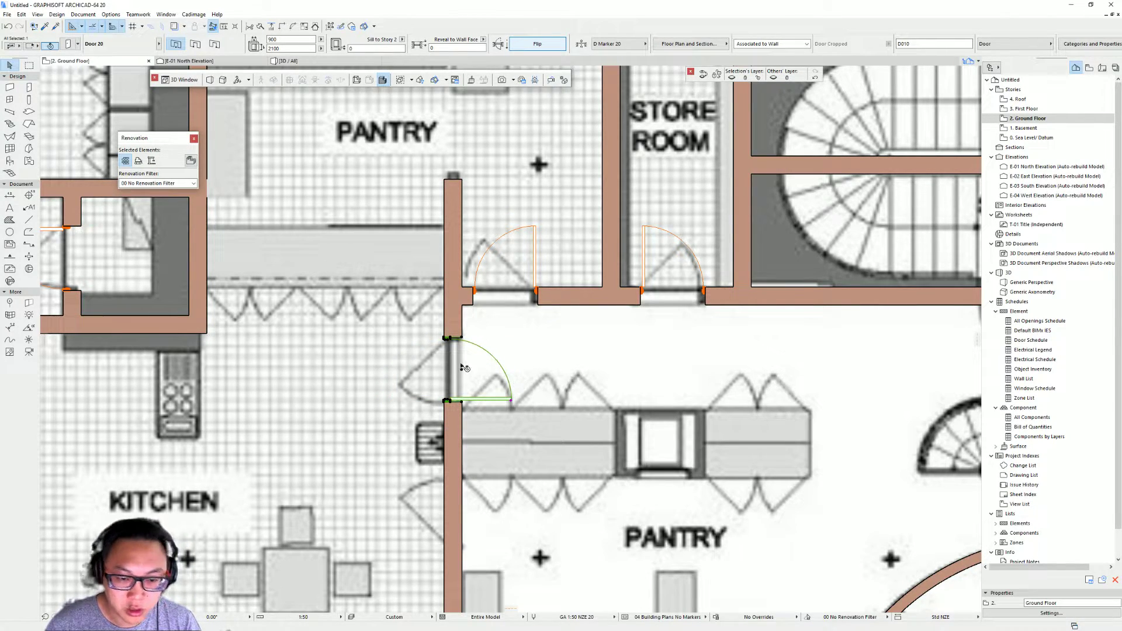
left_click(551, 41)
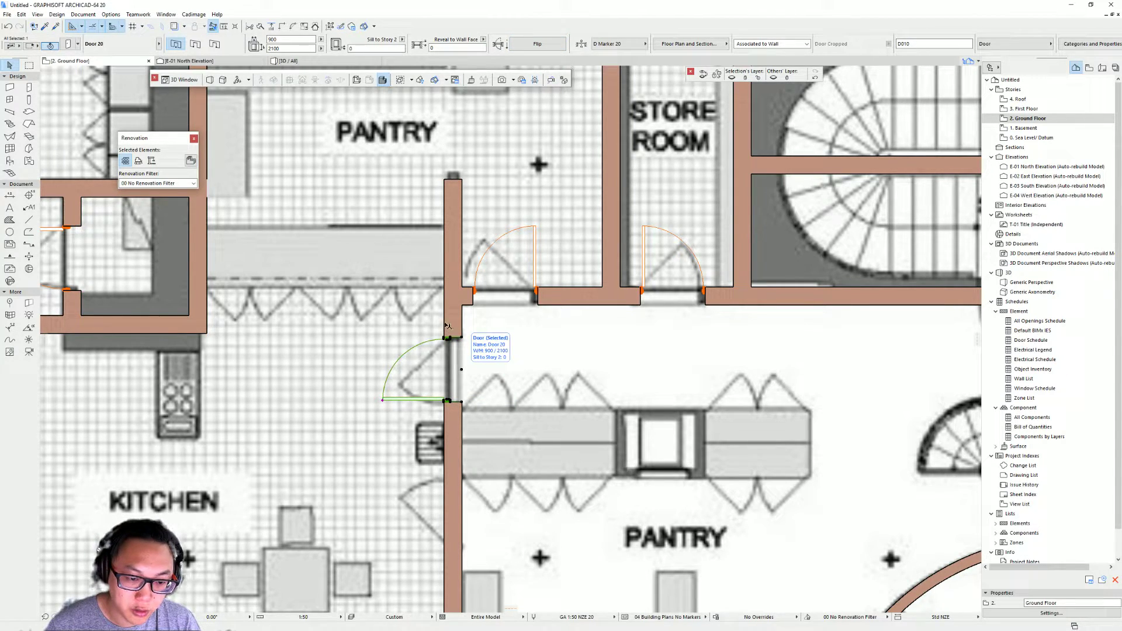
left_click(461, 370)
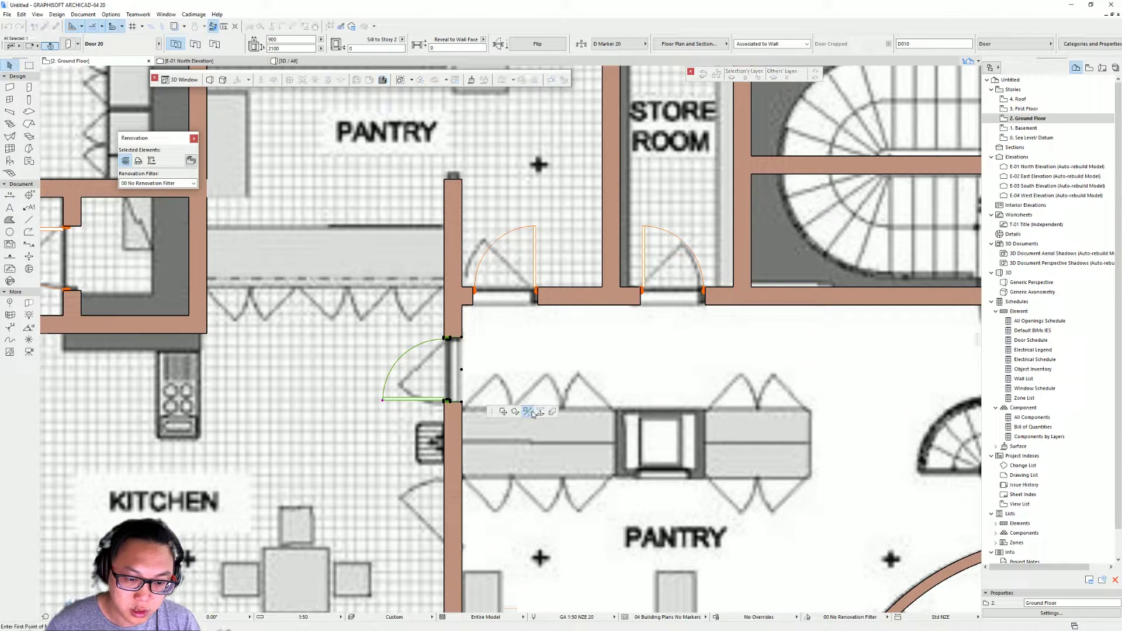
left_click(461, 371)
left_click(434, 373)
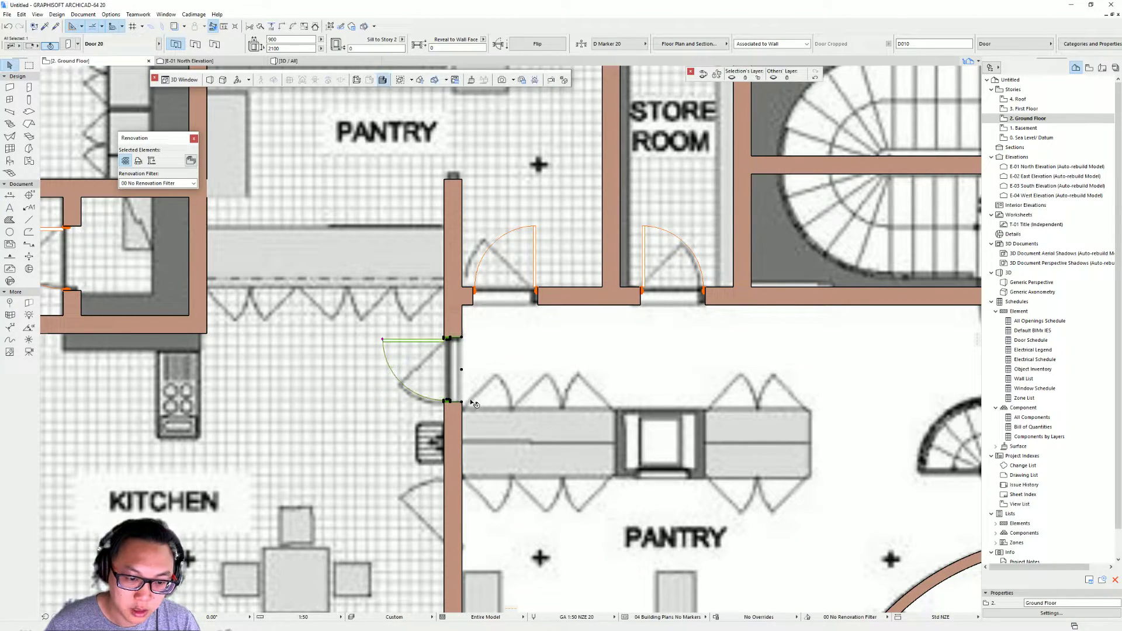
scroll(470, 320, "down", 2)
Step: Place a matching door in the lower opening of the kitchen's east wall, swinging into the kitchen over the underlay's door
left_click(470, 320)
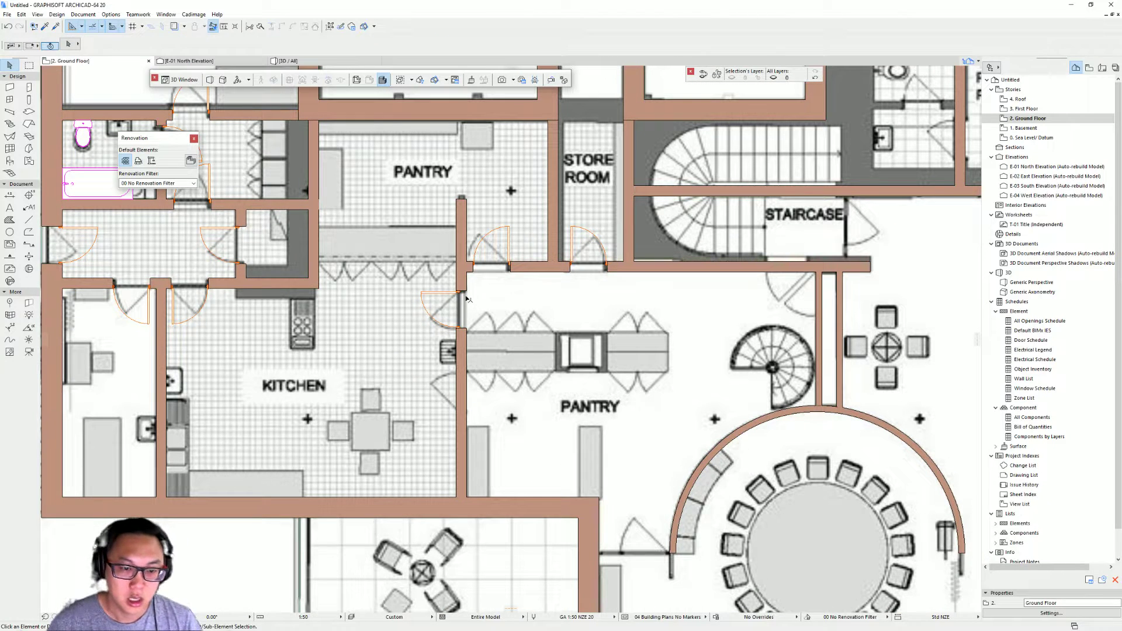
key("alt+space")
left_click(509, 260, "alt")
left_click(458, 393)
left_click(448, 418)
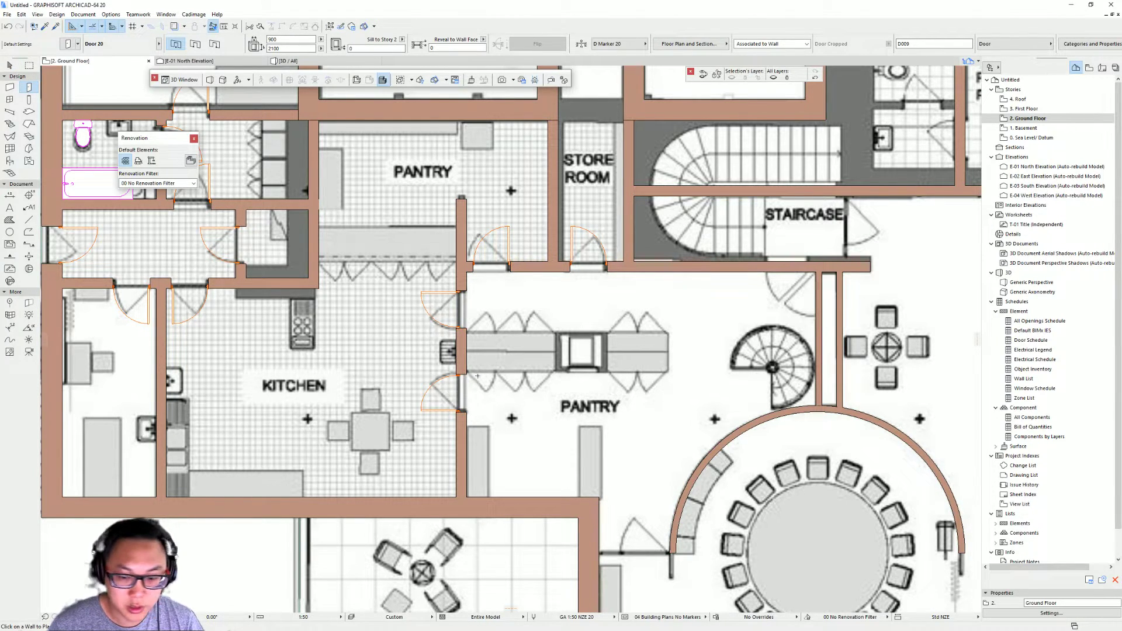
Step: Place doors over the underlay in the projecting room's south wall and in the wall facing the bottom terrace
scroll(312, 282, "down", 3)
middle_click_drag(697, 206, 652, 253)
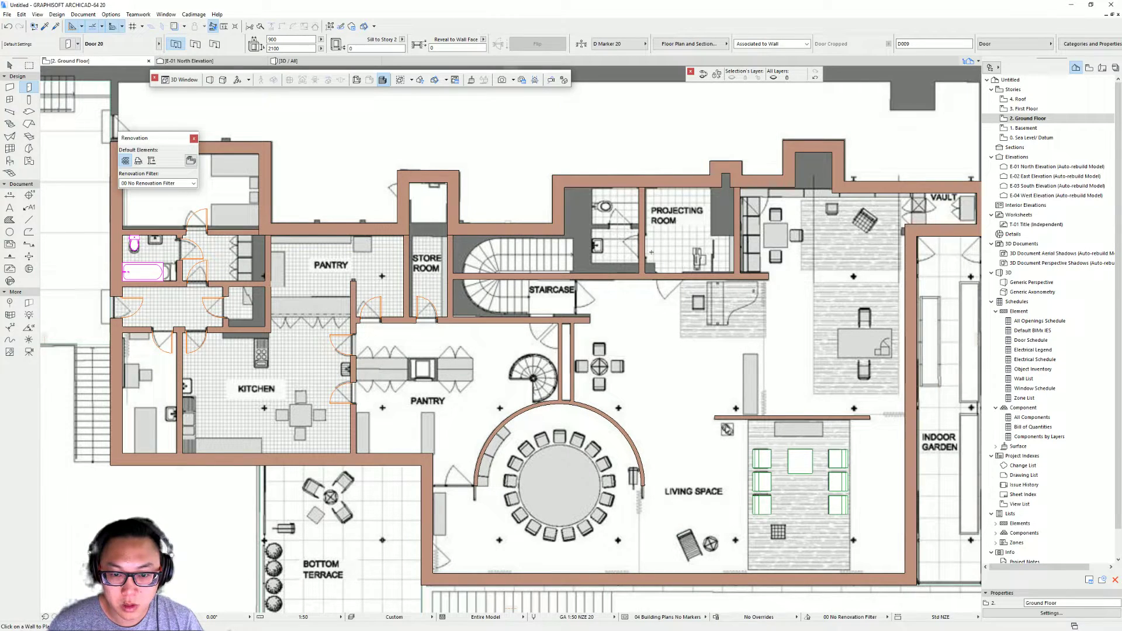
left_click(674, 277)
left_click(672, 299)
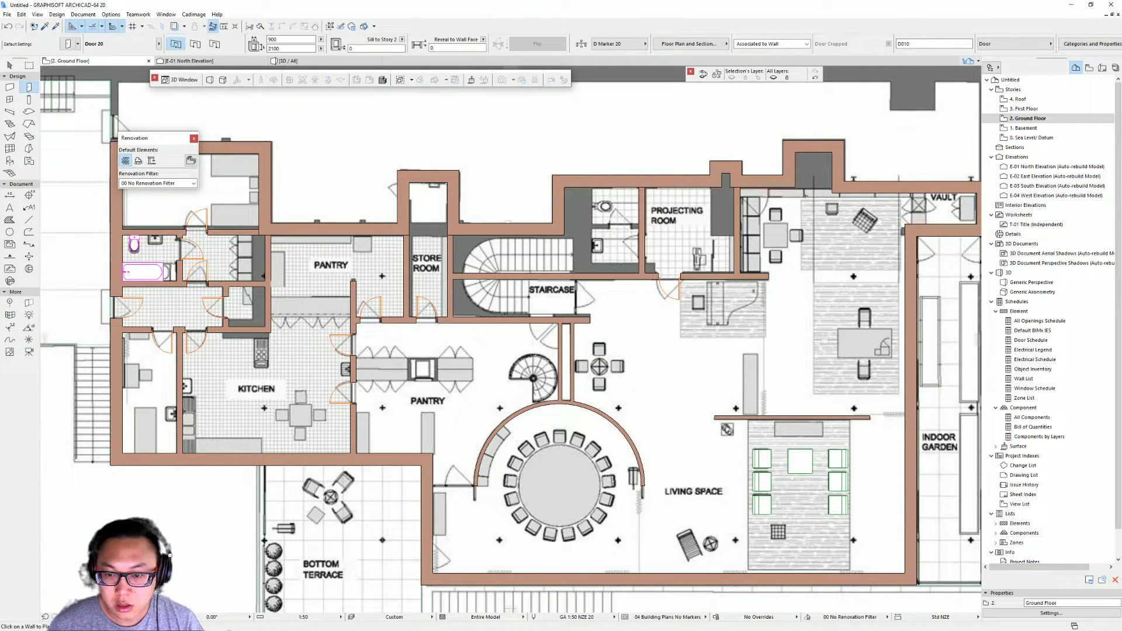
middle_click_drag(621, 437, 637, 356)
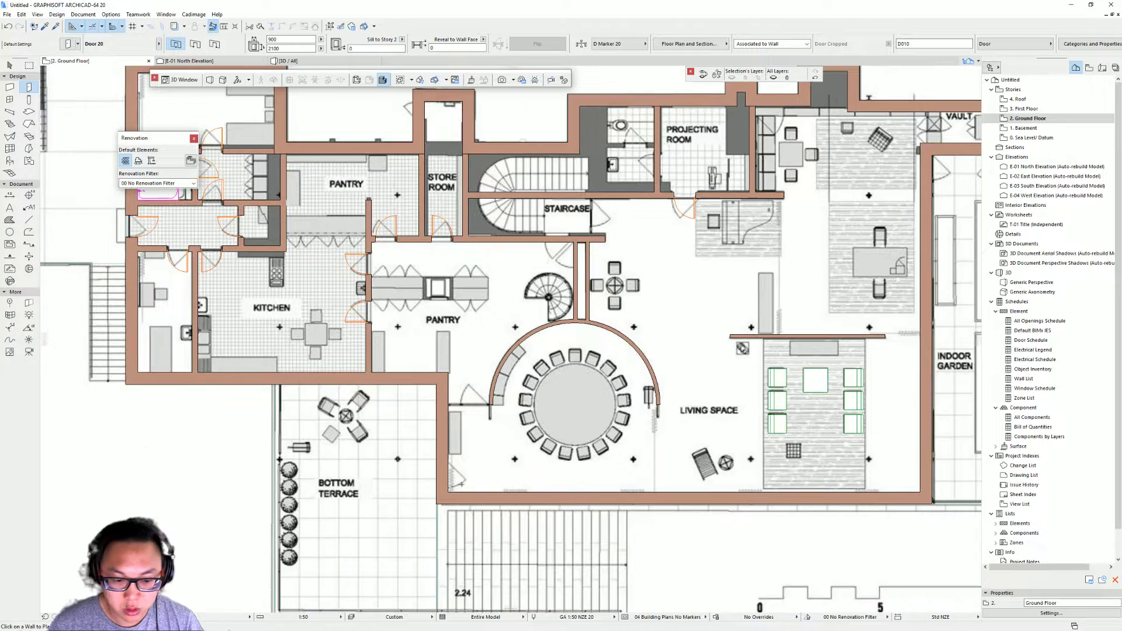
left_click(501, 460)
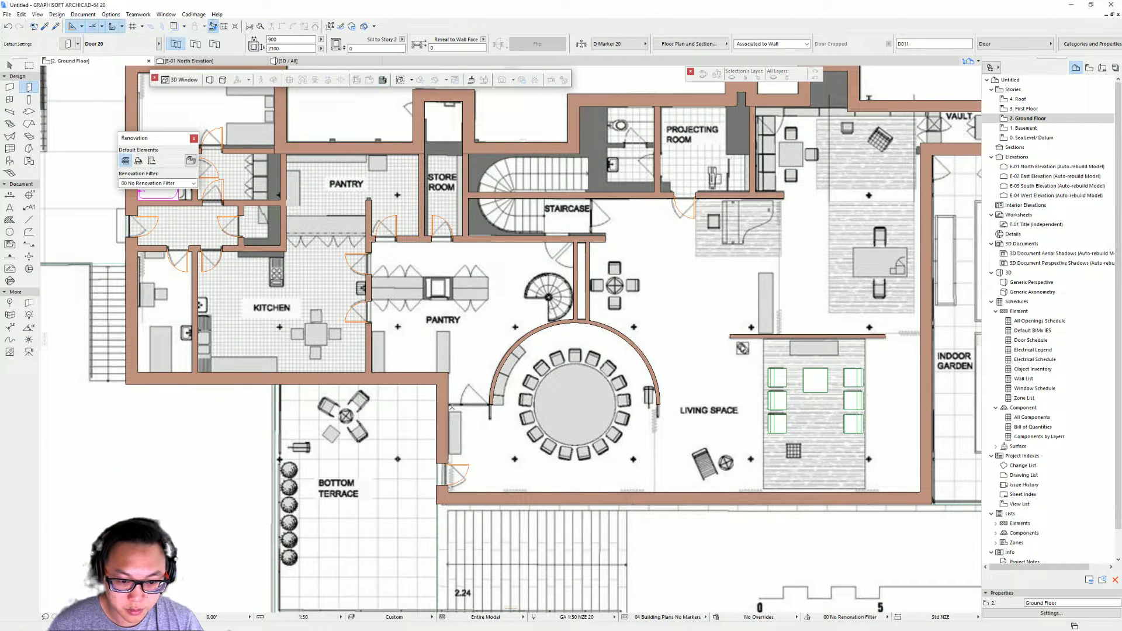
scroll(403, 334, "up", 2)
scroll(453, 394, "down", 2)
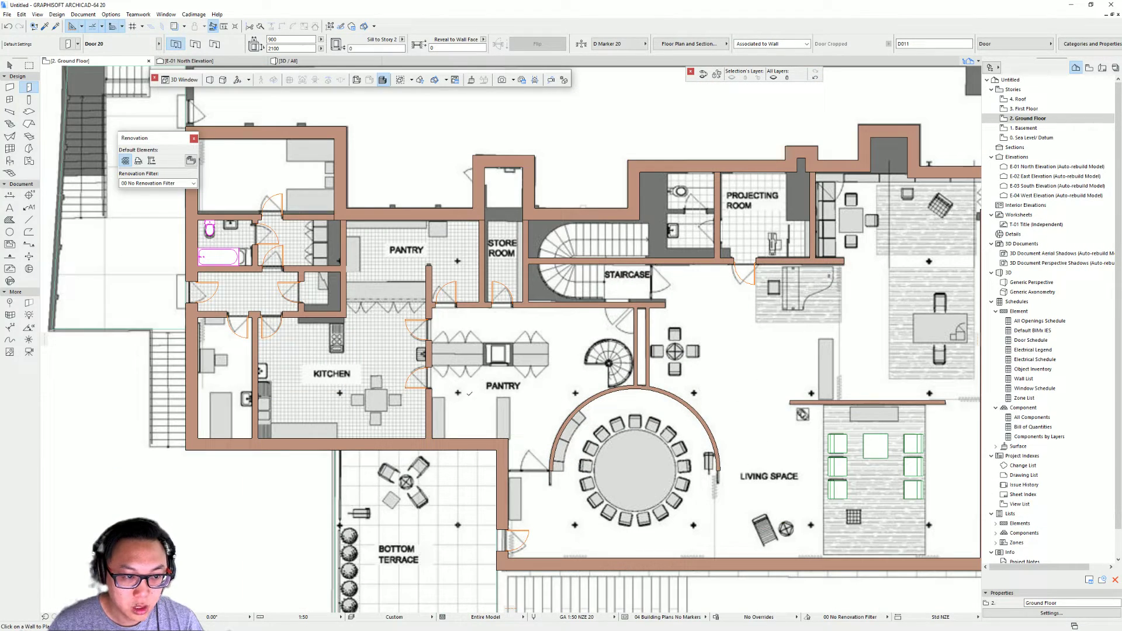
key("Escape")
Step: Check the placed doors in the 3D view, then return to the ground floor plan
middle_click_drag(407, 390, 470, 398)
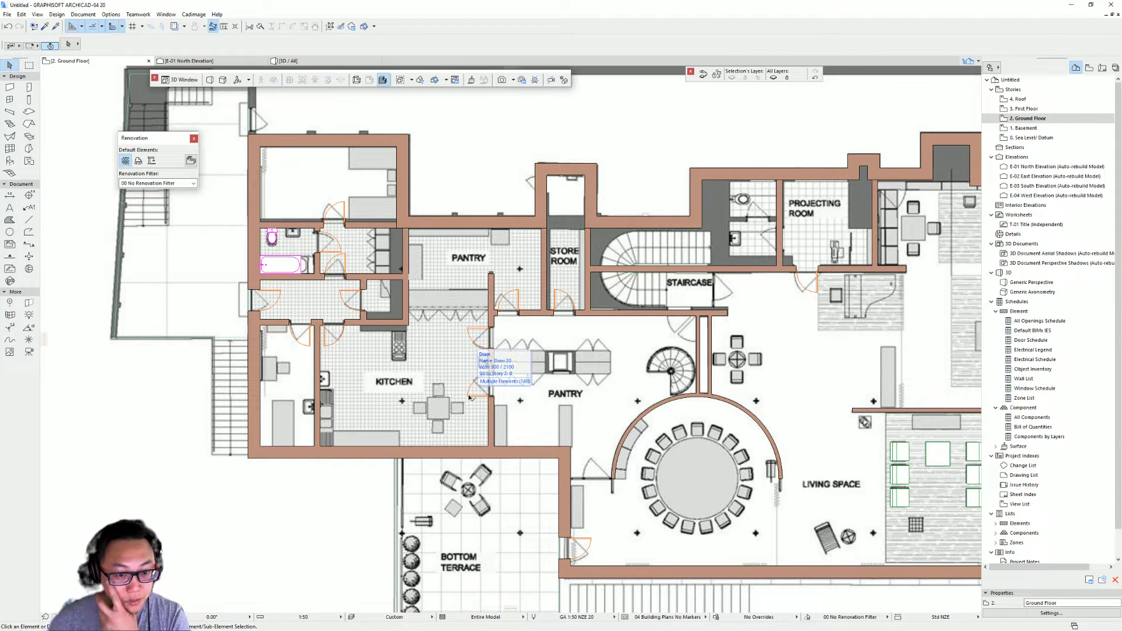
key("F3")
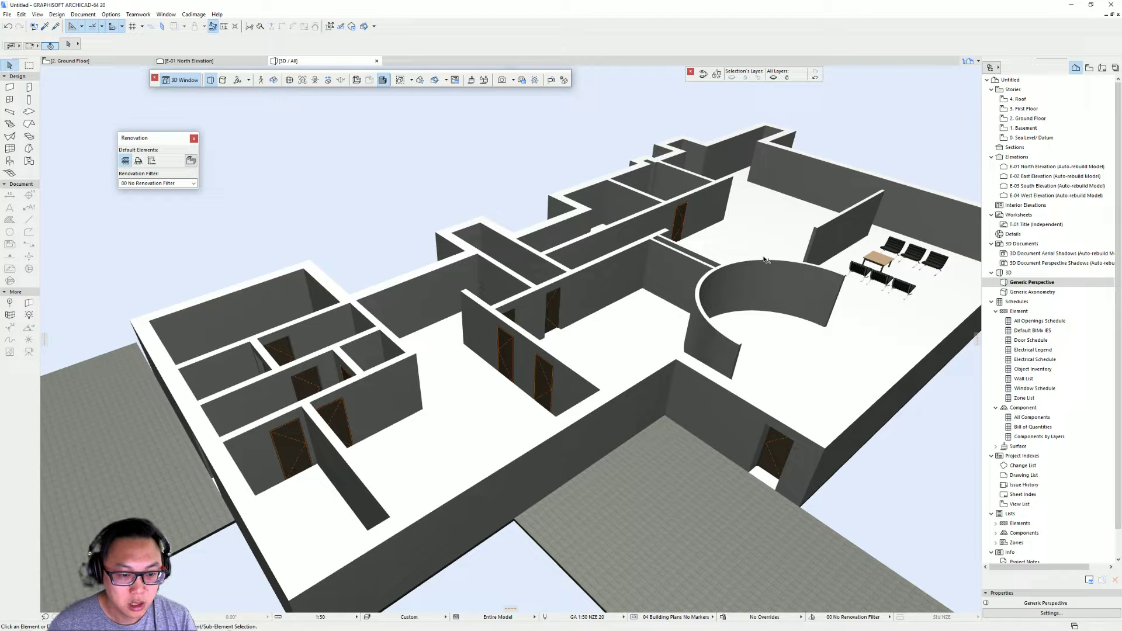
key("F2")
Step: Try to move the kitchen's north door east along its wall
scroll(346, 363, "up", 5)
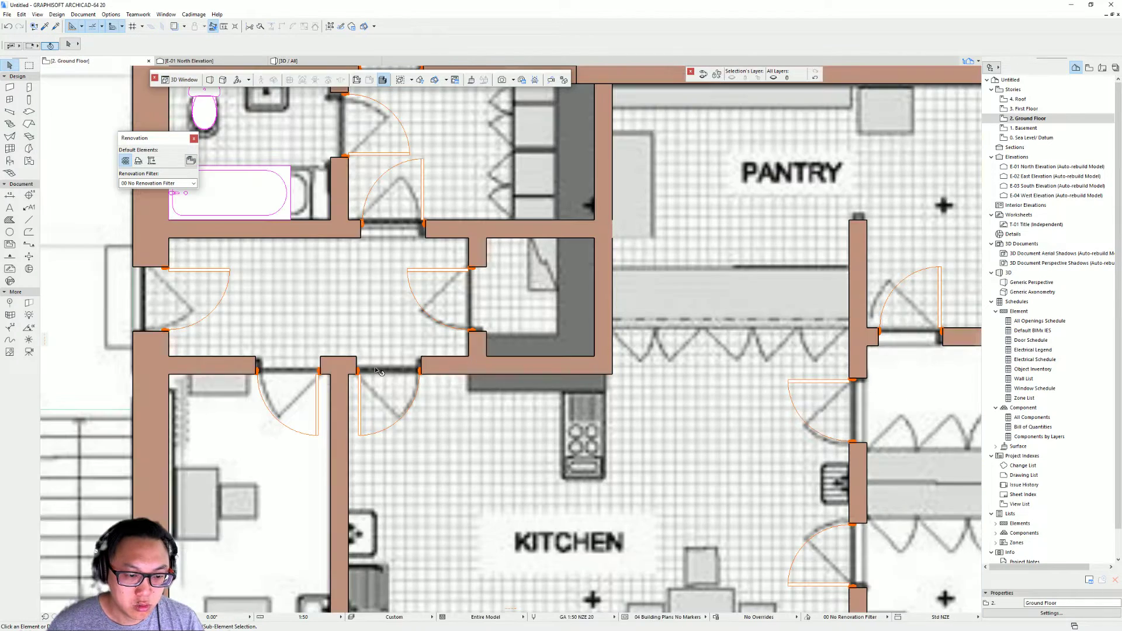
scroll(361, 393, "up", 2)
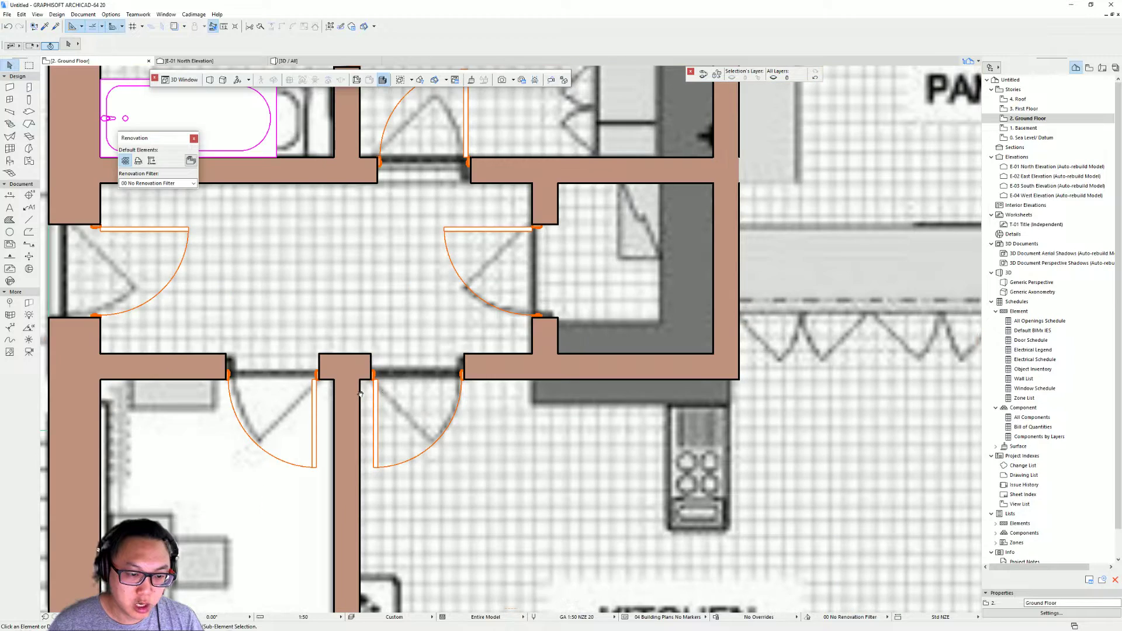
scroll(367, 325, "down", 2)
left_click(362, 323)
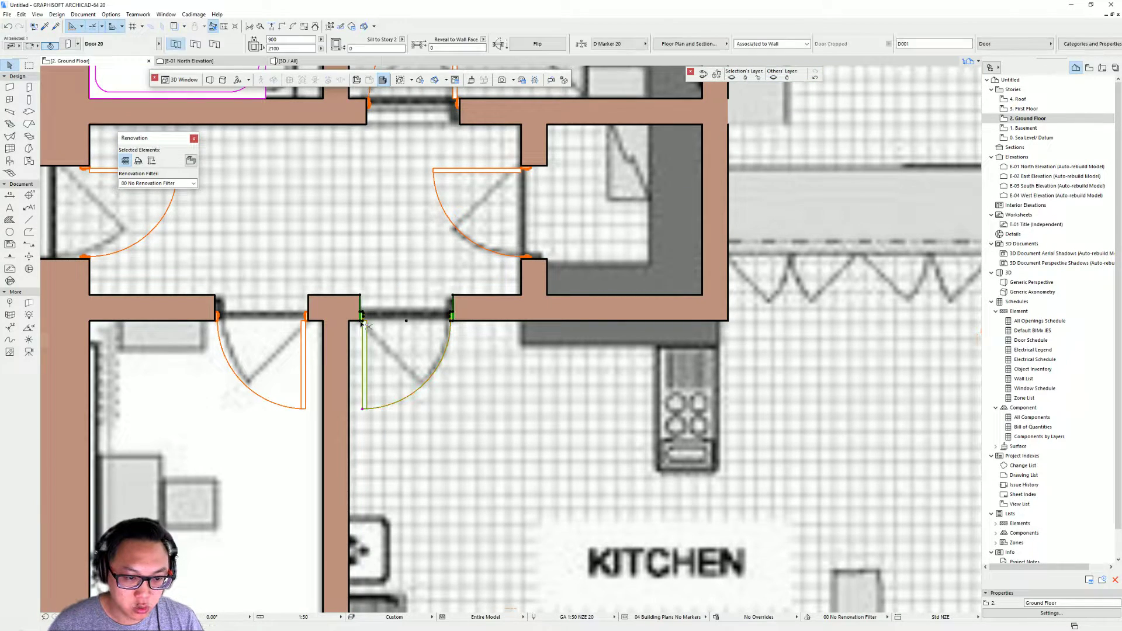
key("ctrl+d")
left_click(360, 322)
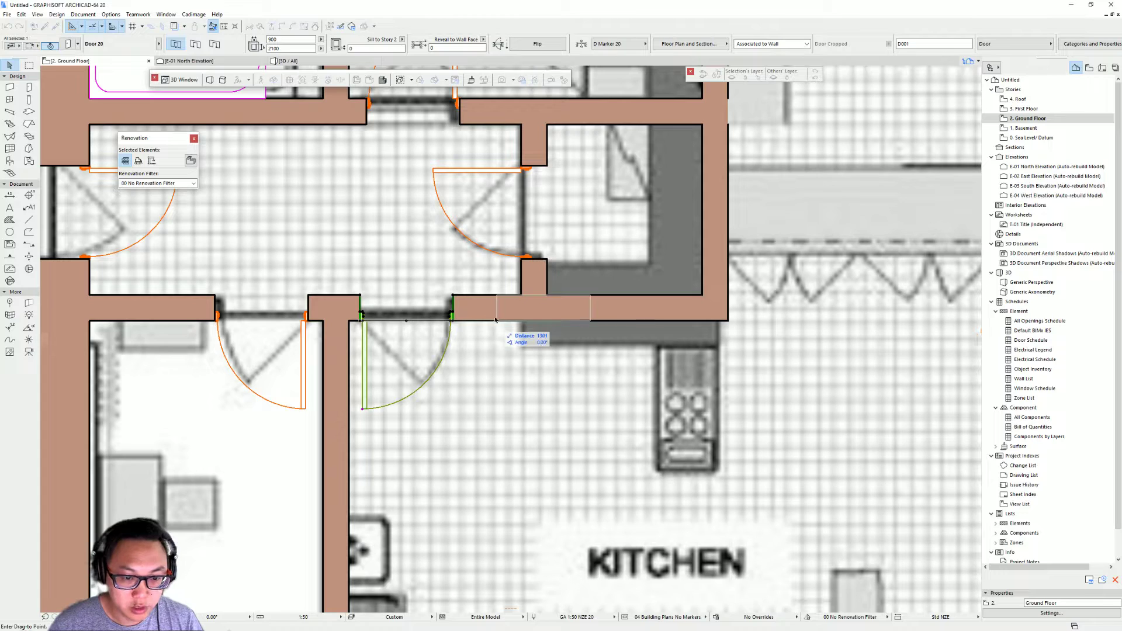
type("1")
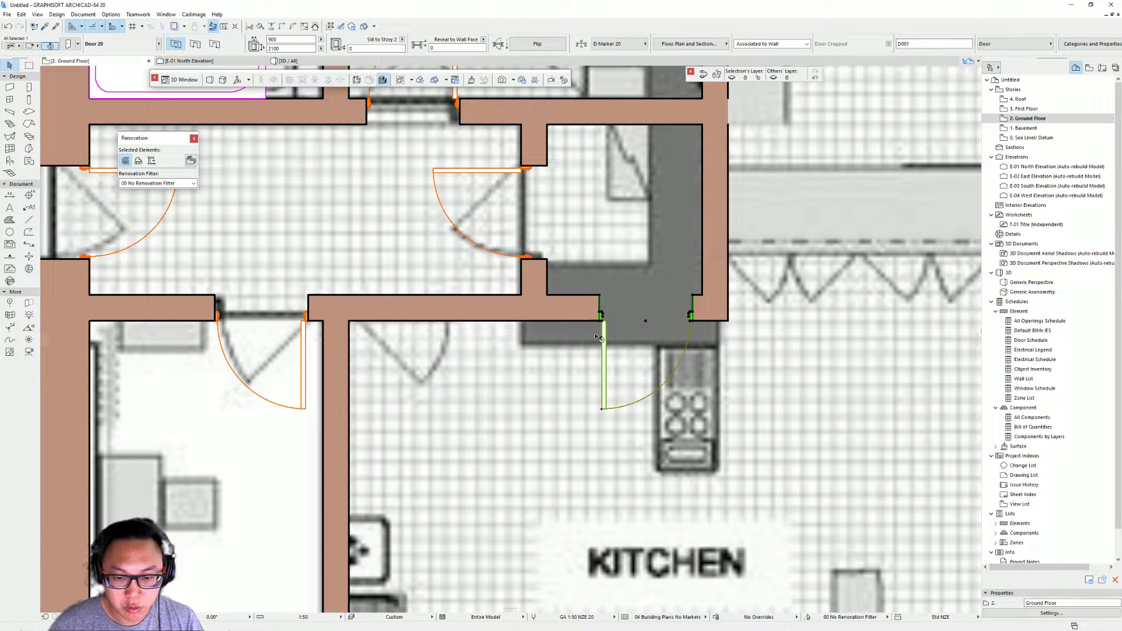
key("Escape")
Step: Shift the kitchen's north door slightly toward the west partition, and move the adjacent room's door 44 mm toward the same partition
key("ctrl+d")
left_click(362, 323)
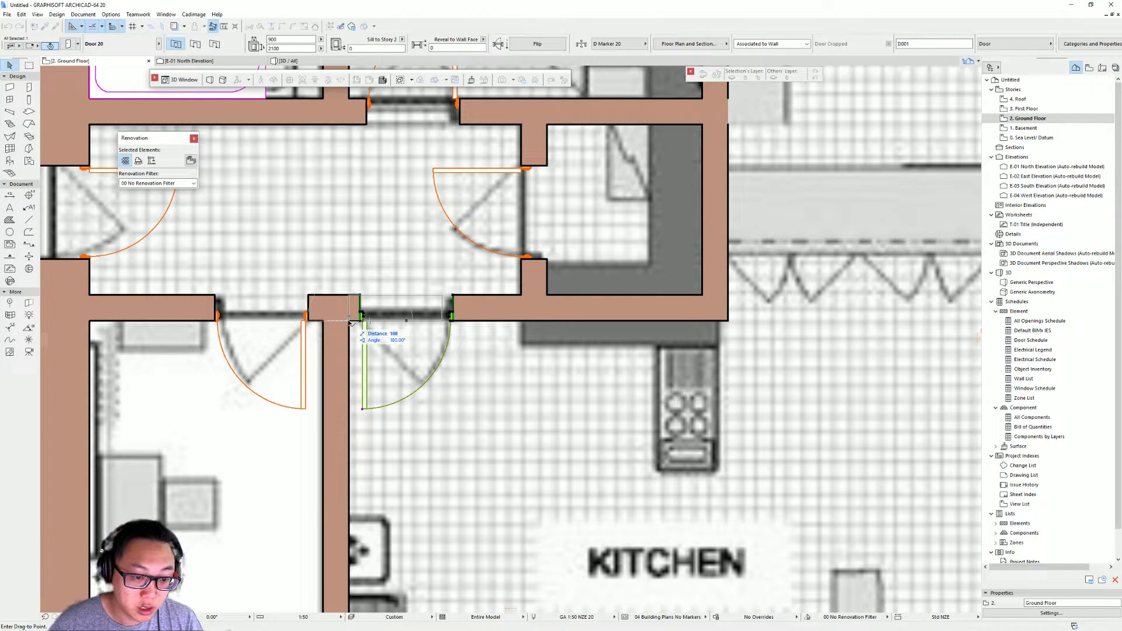
key("Escape")
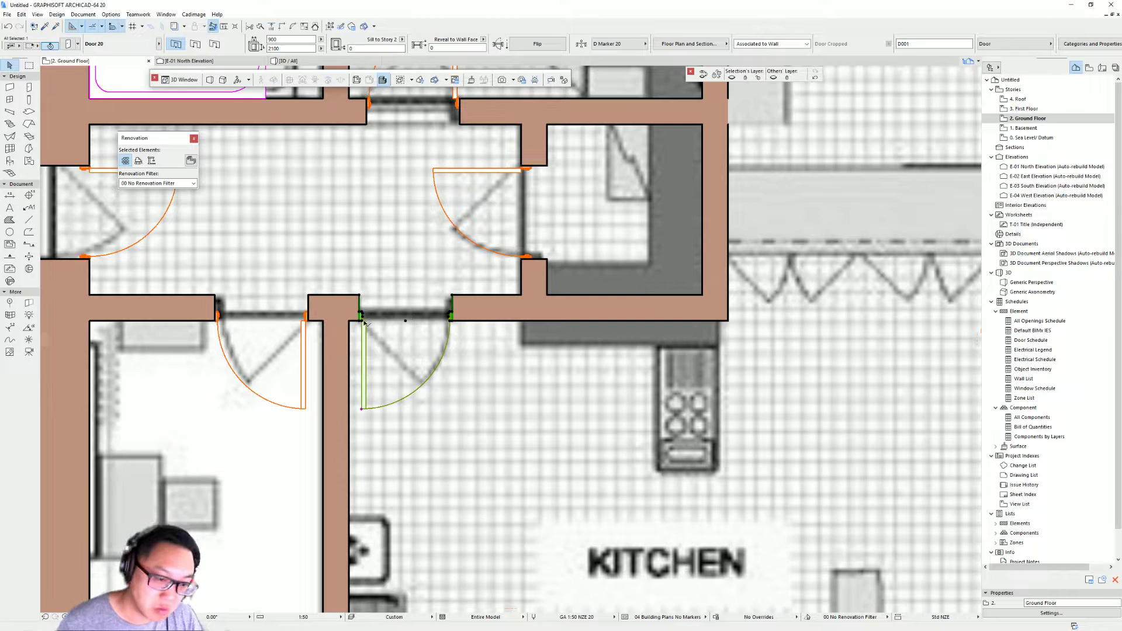
left_click(310, 322)
left_click(324, 324)
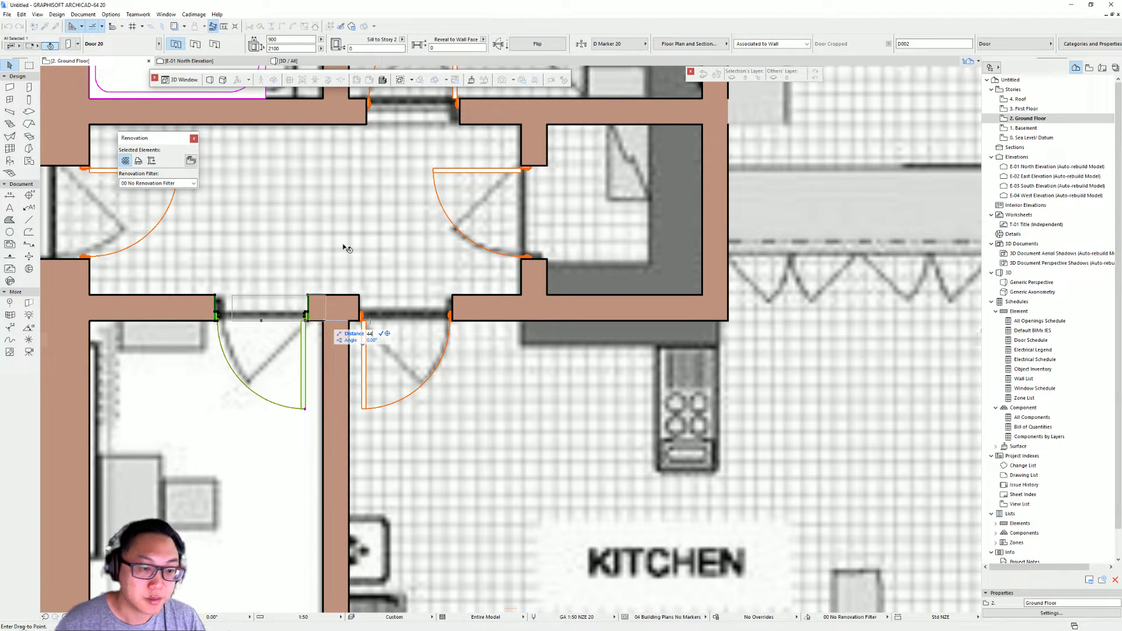
key("Escape")
Step: Set the width of the door in the north pantry's south wall to 700
scroll(409, 289, "down", 5)
scroll(320, 284, "down", 1)
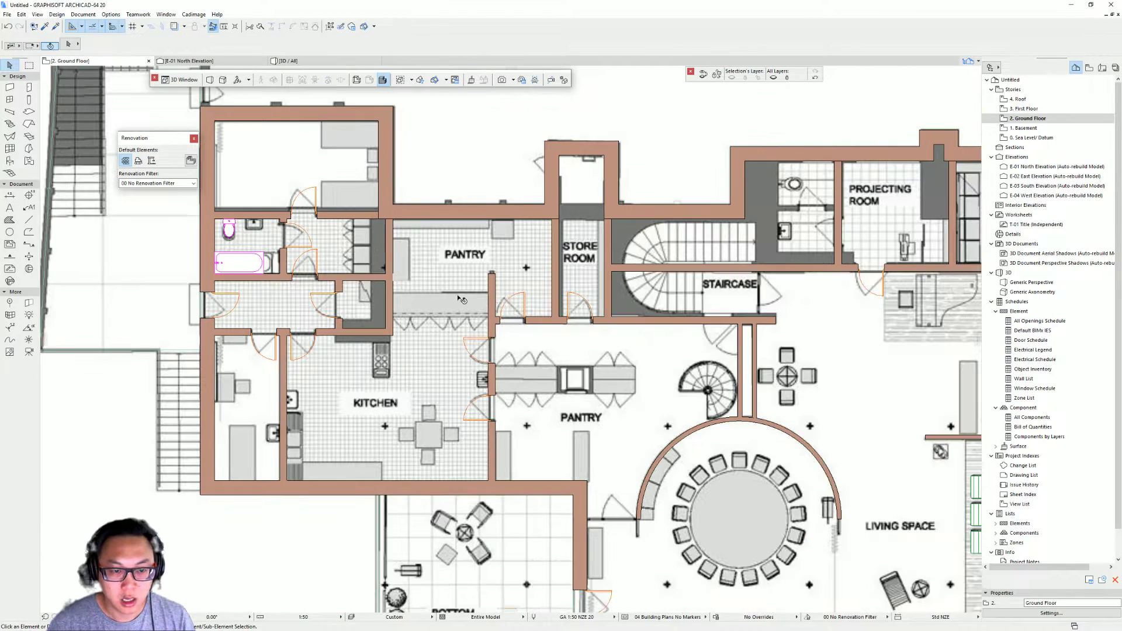
middle_click_drag(426, 347, 360, 342)
scroll(431, 315, "up", 2)
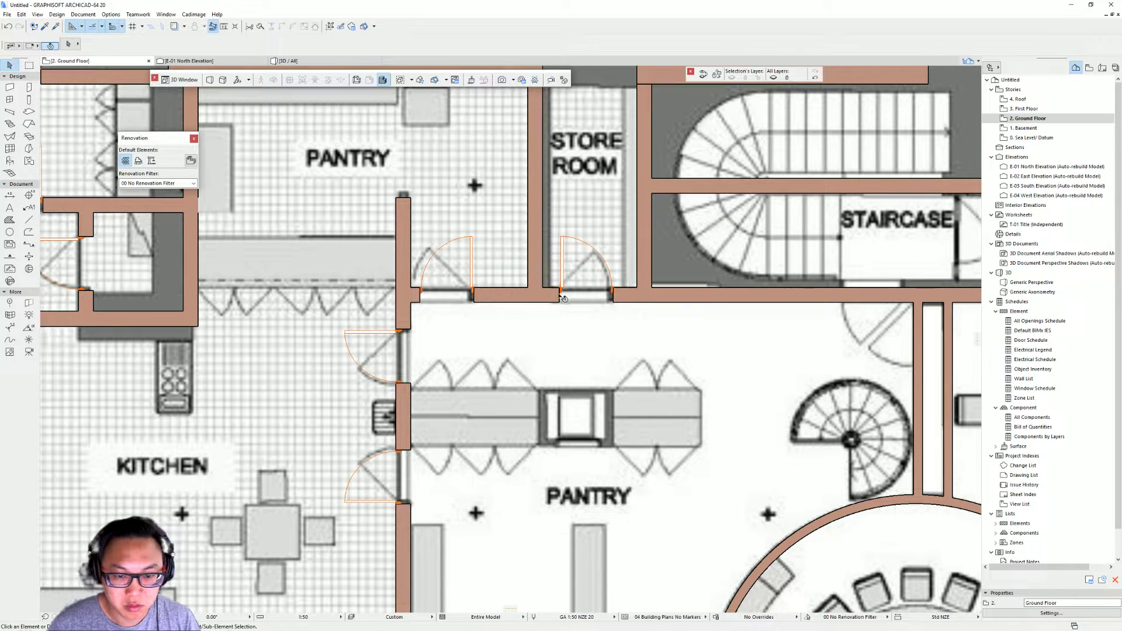
left_click(470, 293)
scroll(480, 327, "down", 2)
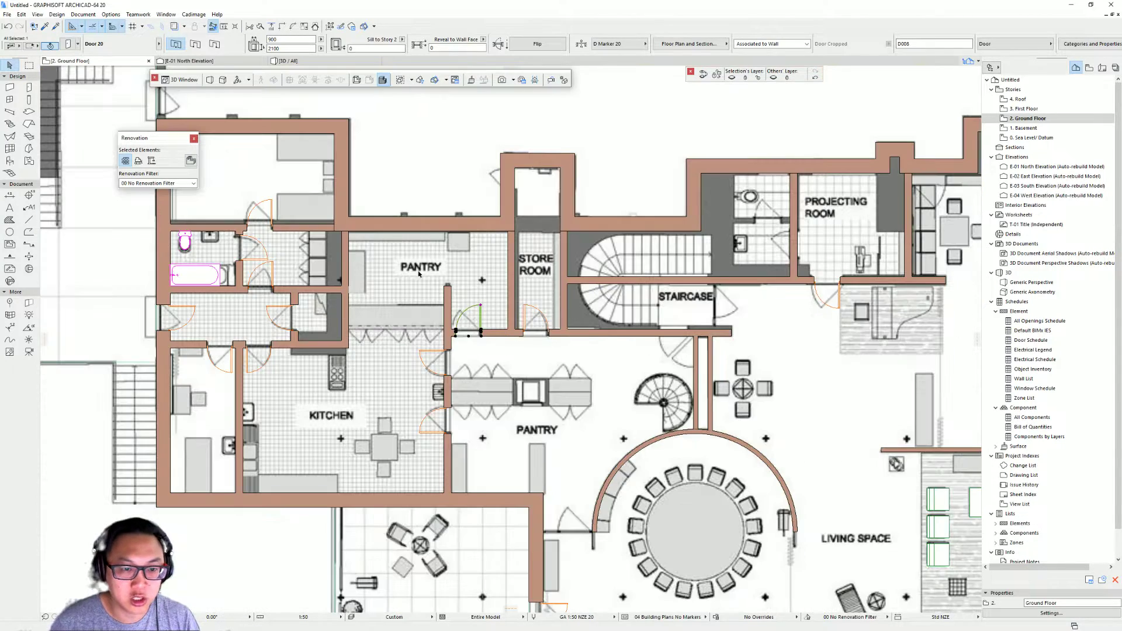
left_click(287, 39)
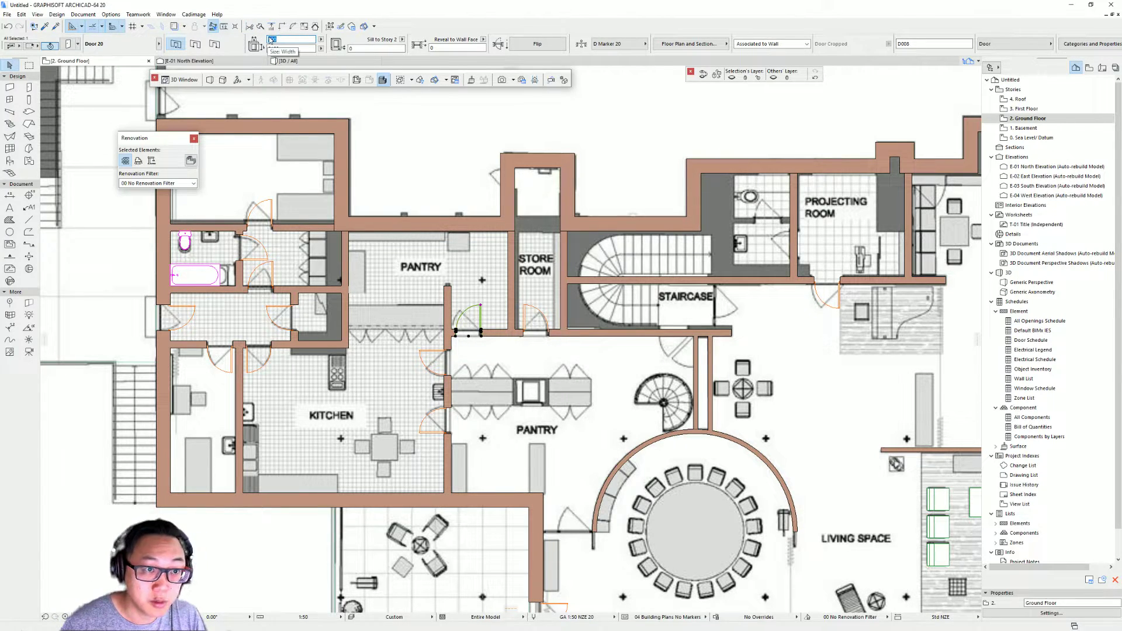
type("7")
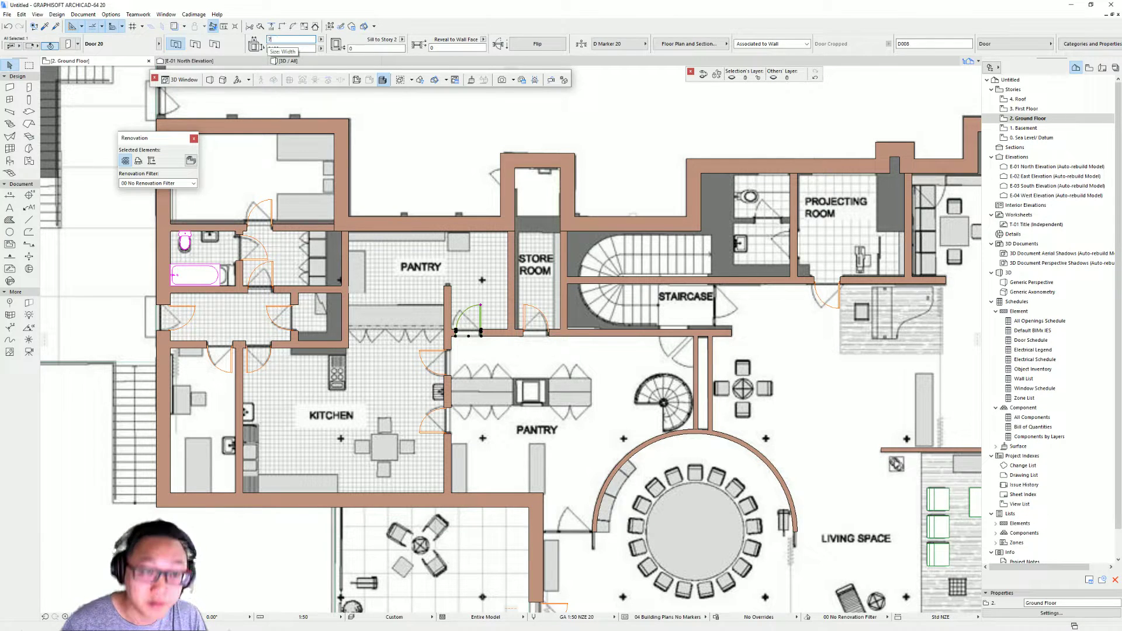
type("00")
key("Return")
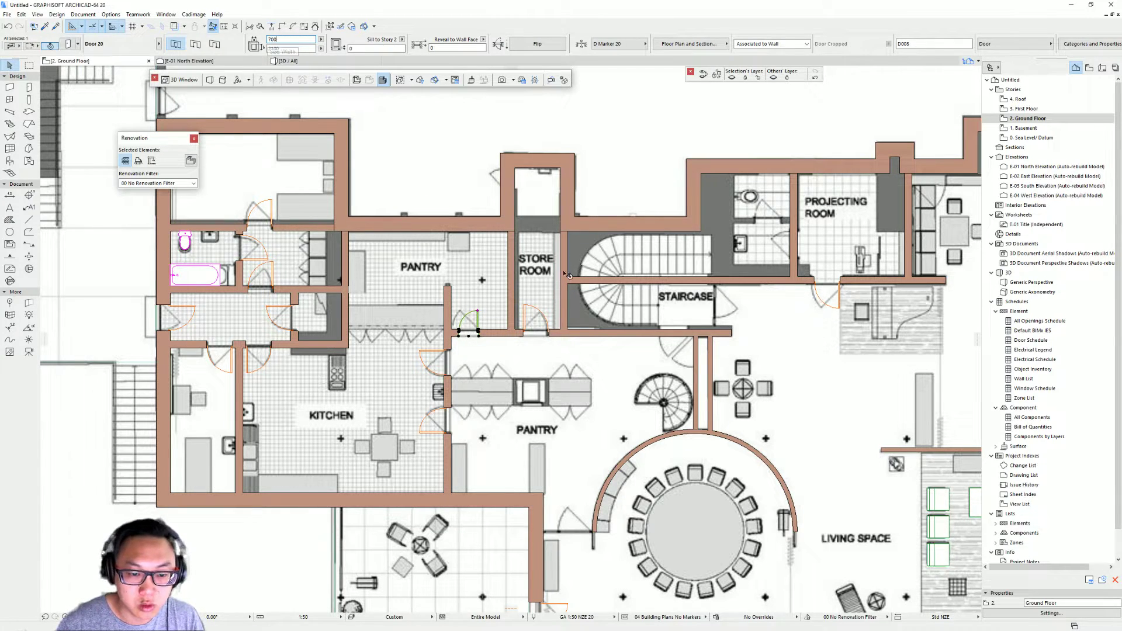
Step: Set the door in the north pantry's south wall to 900 wide and 1000 high
scroll(464, 332, "up", 2)
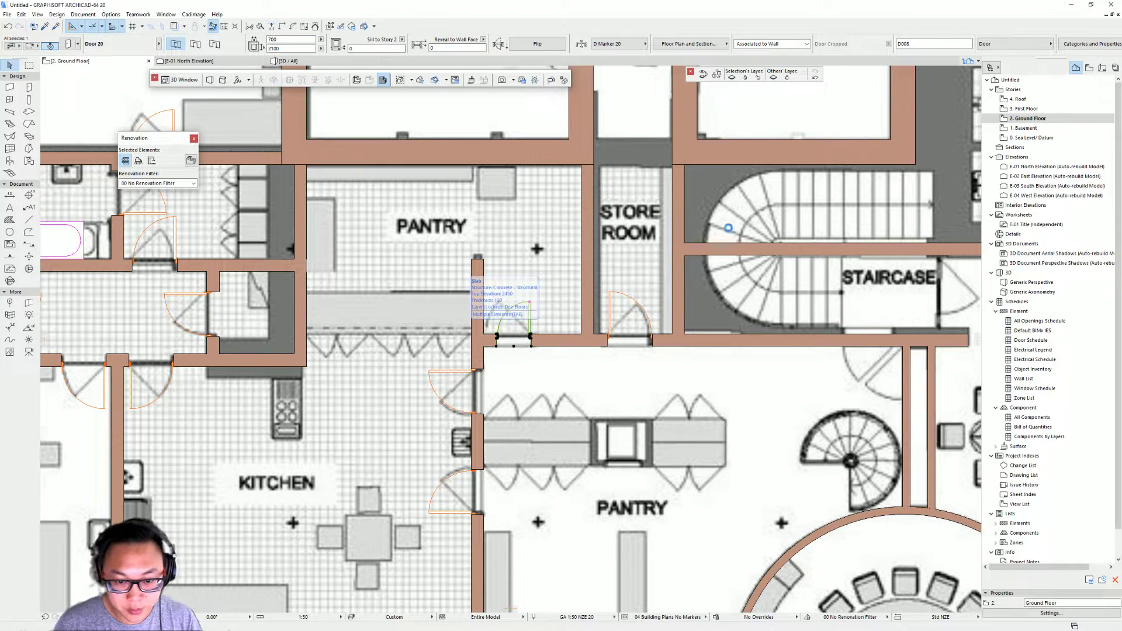
key("ctrl+t")
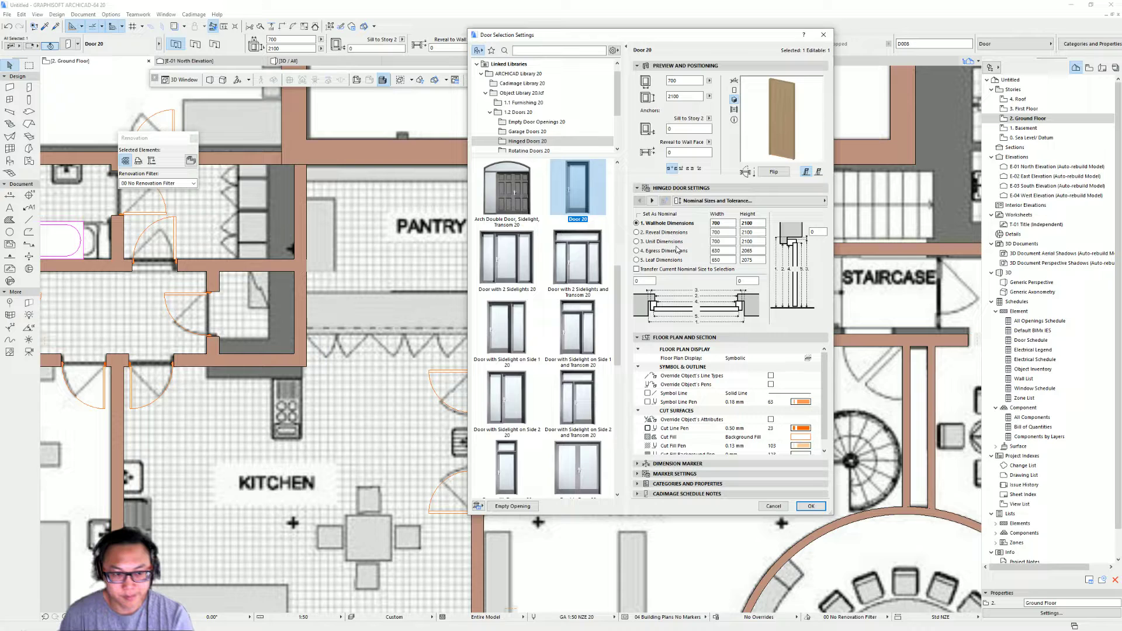
left_click(673, 80)
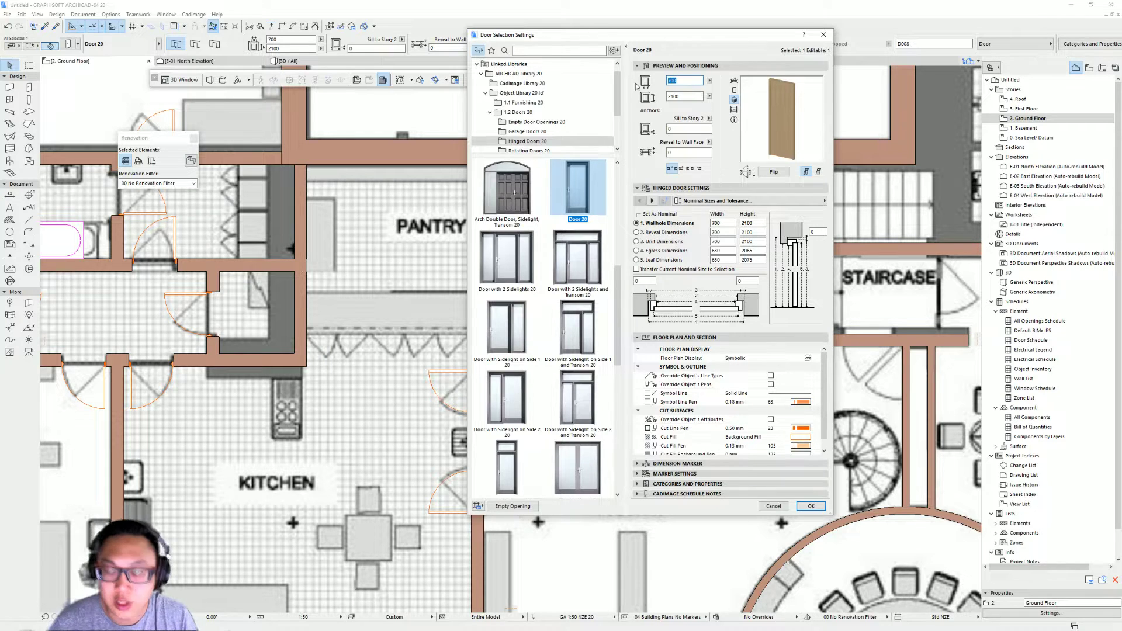
type("900")
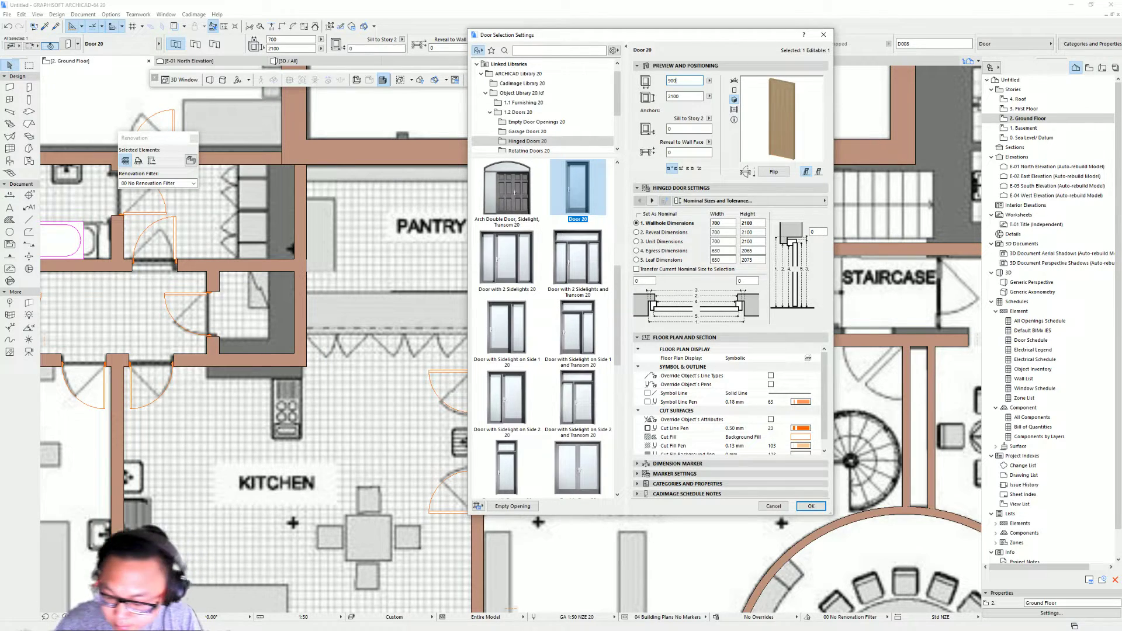
left_click(682, 95)
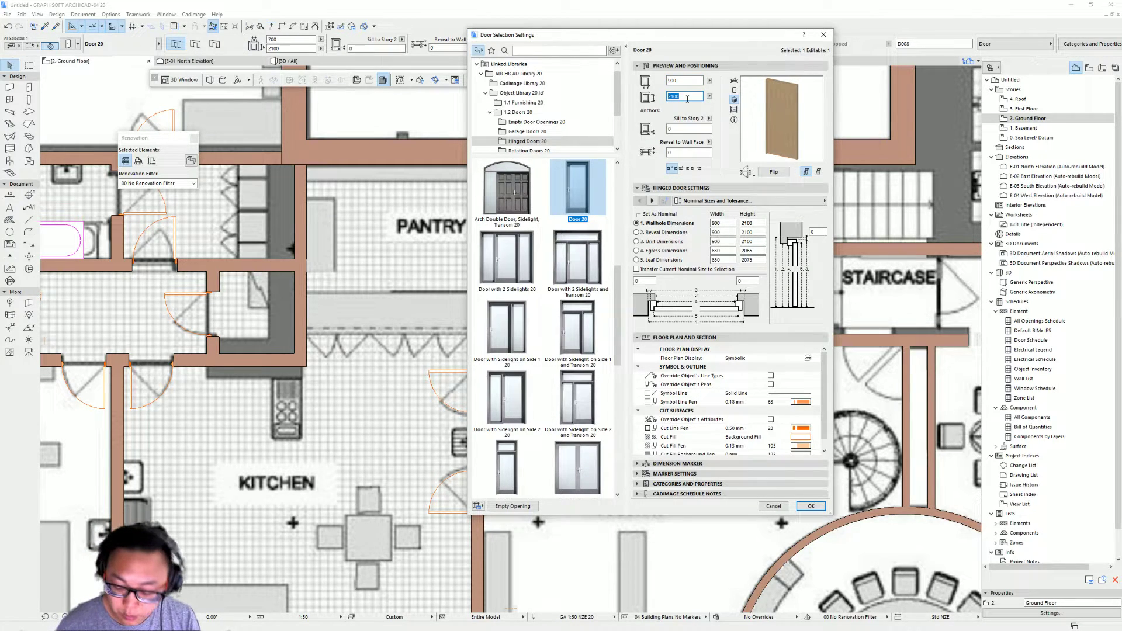
type("1000")
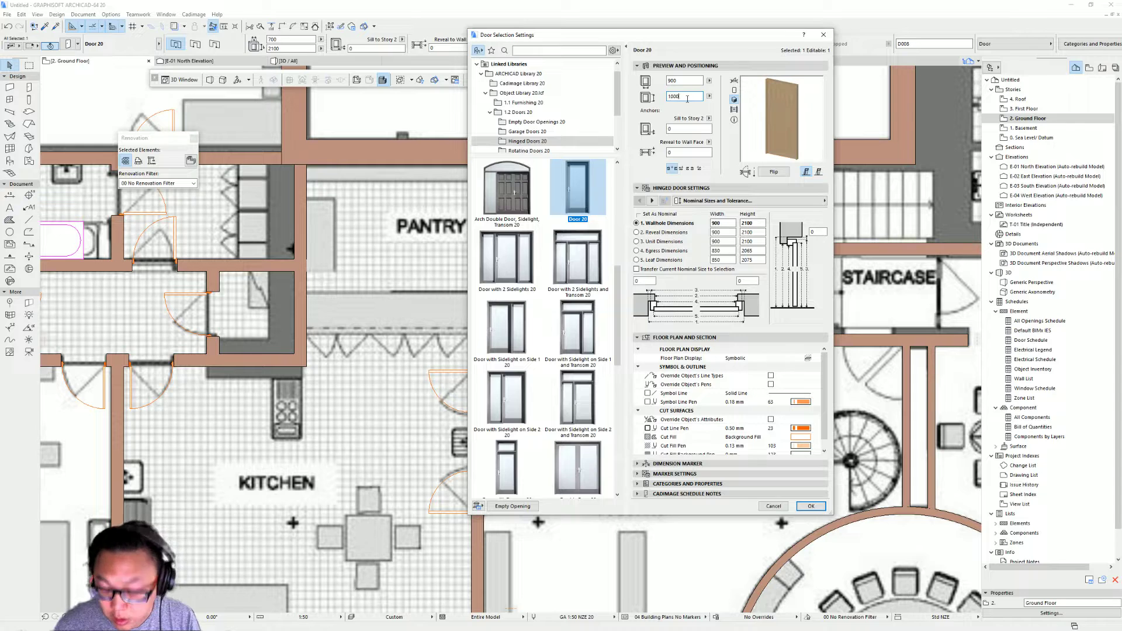
key("Tab")
key("Return")
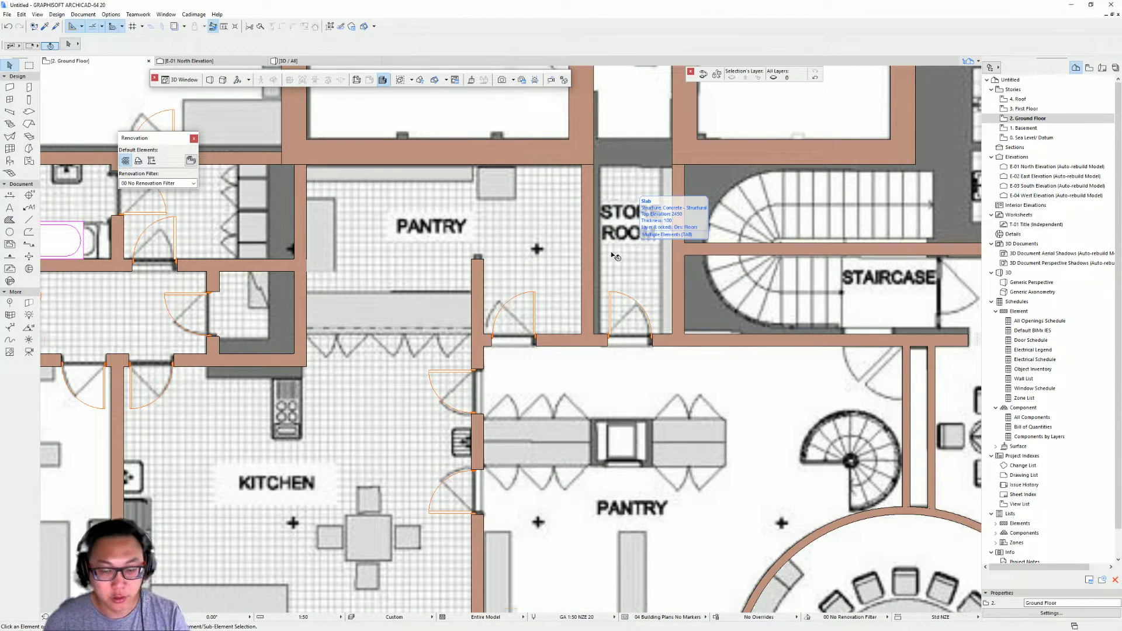
Step: Examine the shortened pantry door in the 3D view and compare it with the store room door beside it
key("F3")
scroll(532, 356, "up", 3)
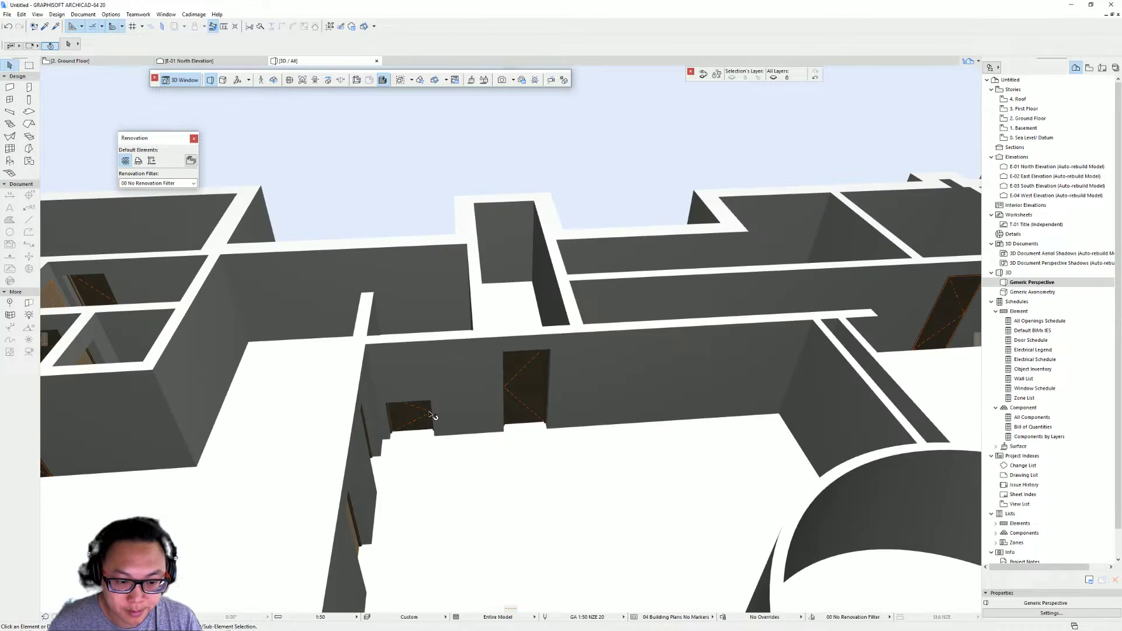
scroll(418, 388, "up", 2)
left_click(420, 416)
middle_click_drag(649, 246, 611, 276)
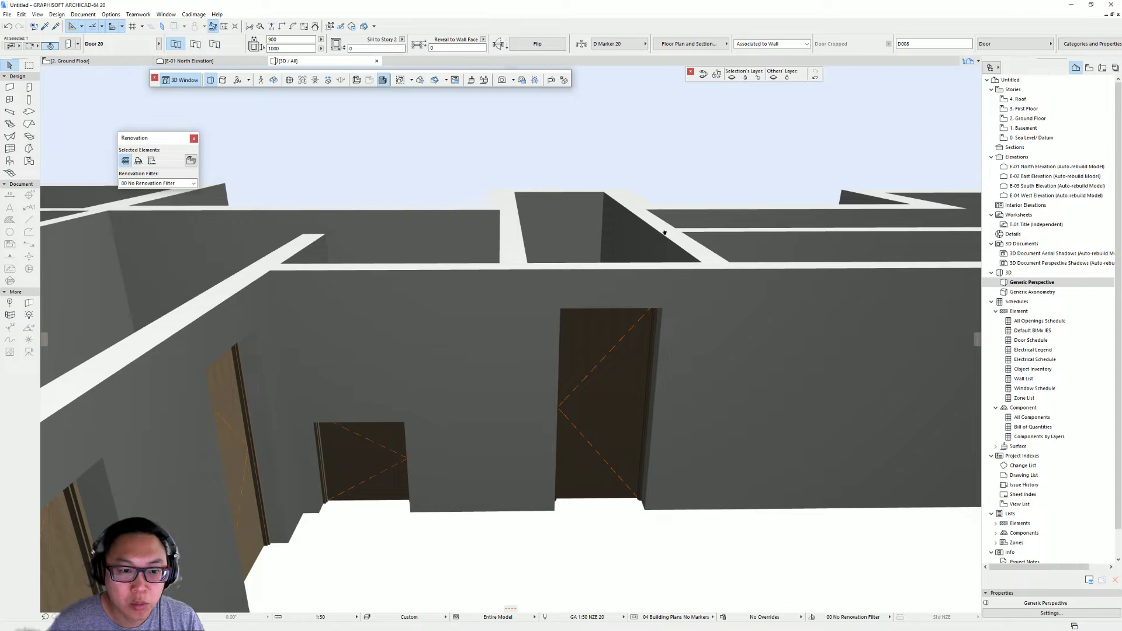
middle_click_drag(570, 237, 466, 242, "shift")
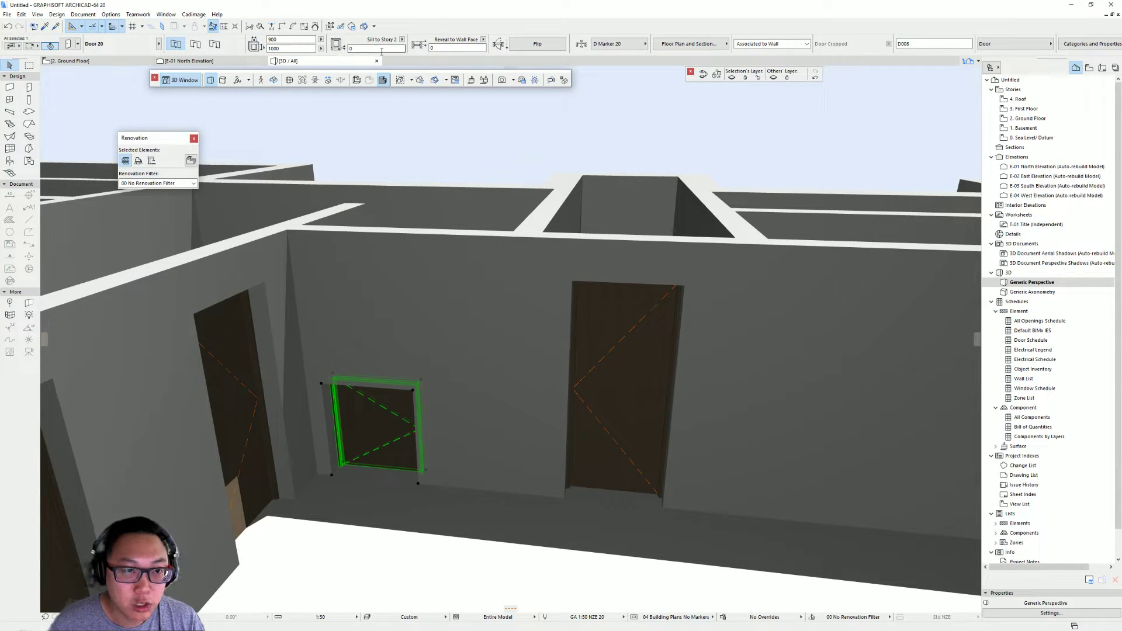
left_click(467, 242)
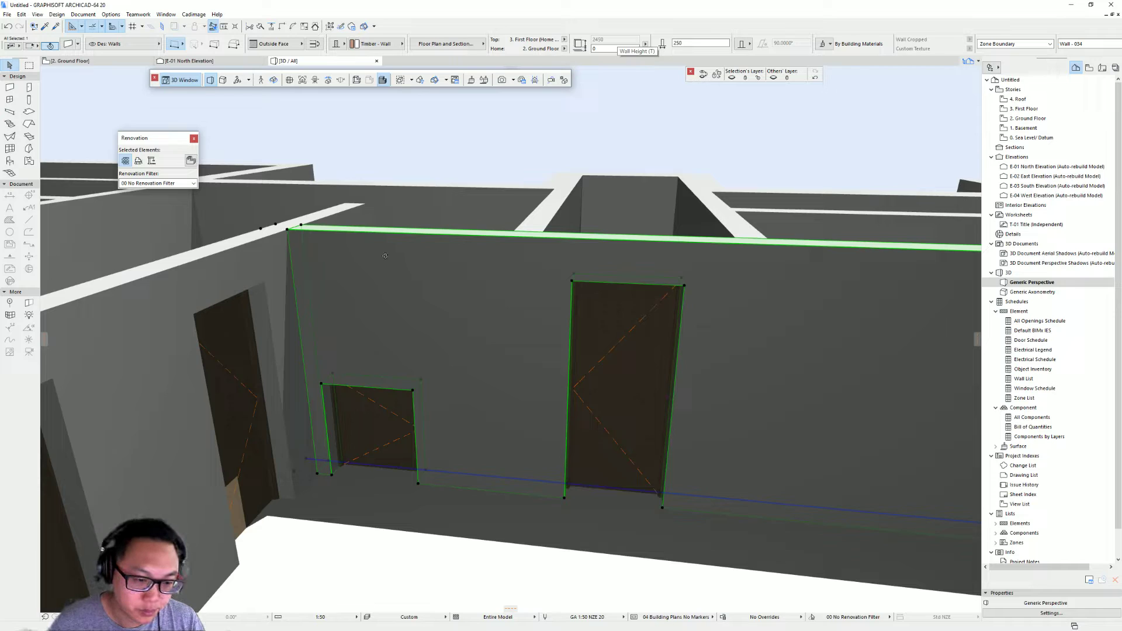
left_click(371, 471)
scroll(584, 438, "up", 2)
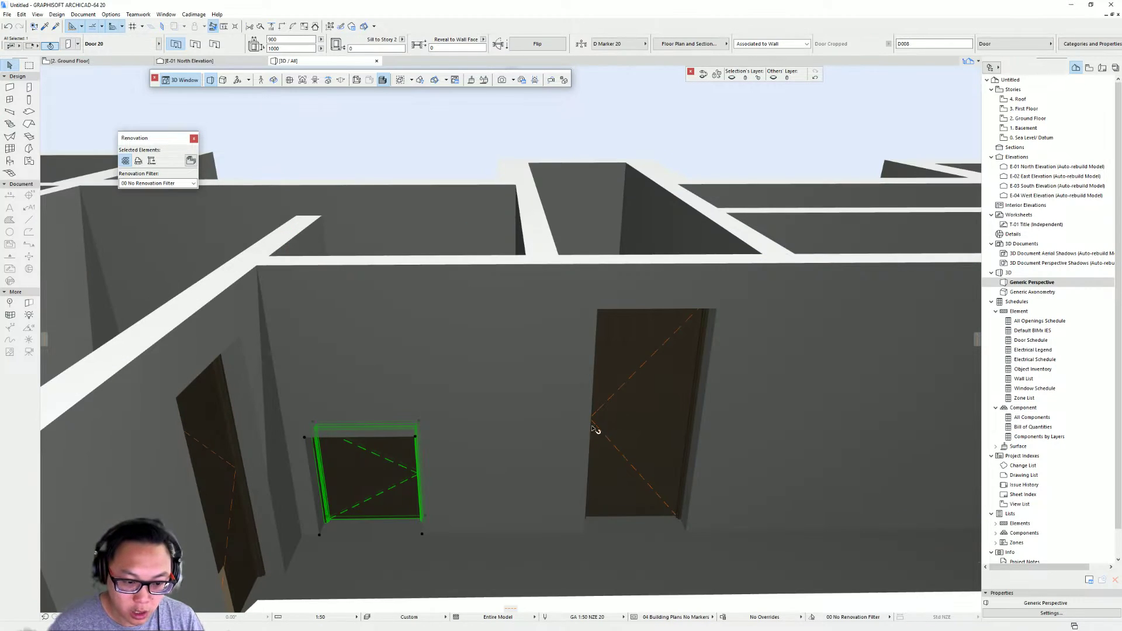
middle_click_drag(600, 428, 591, 389, "shift")
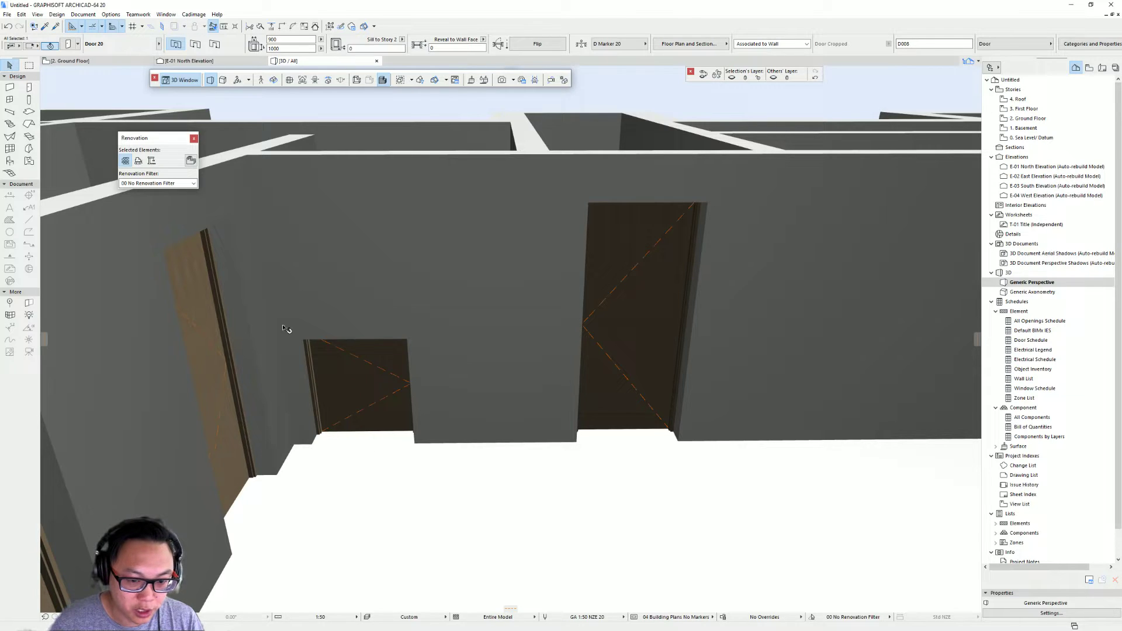
middle_click_drag(285, 330, 526, 421, "shift")
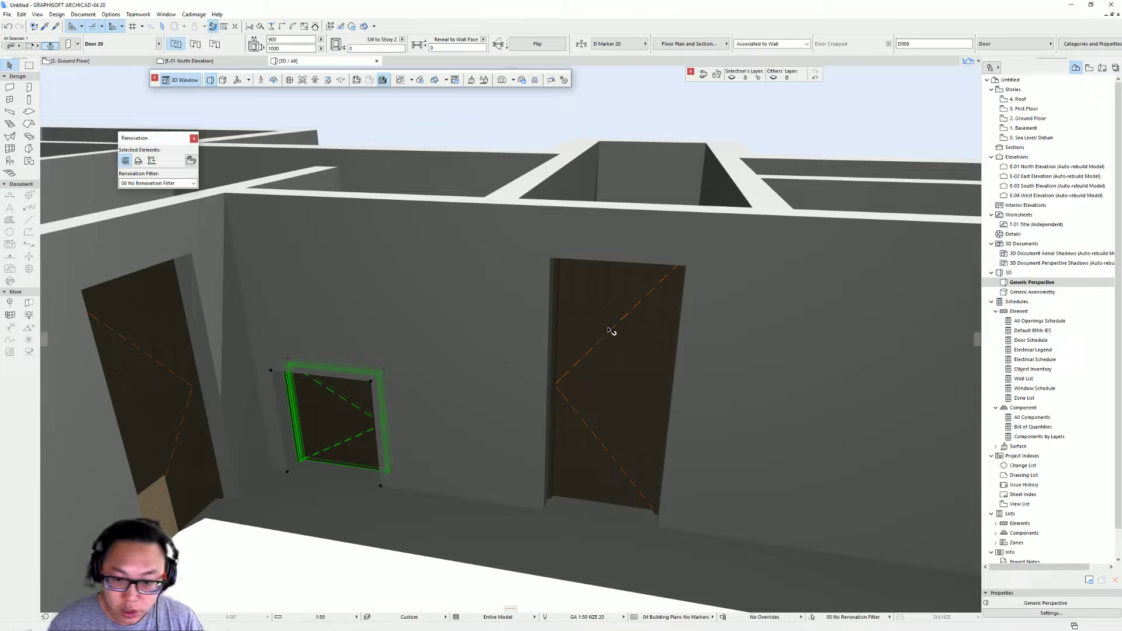
key("Escape")
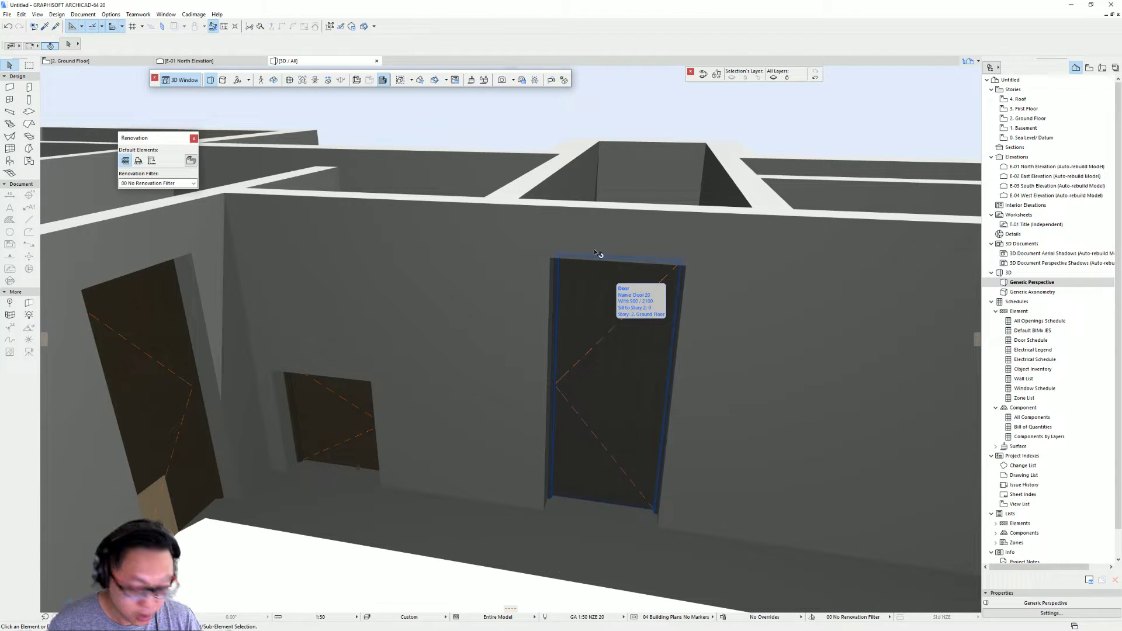
Step: Pick up the store room door's settings and transfer them to the short pantry door
key("alt")
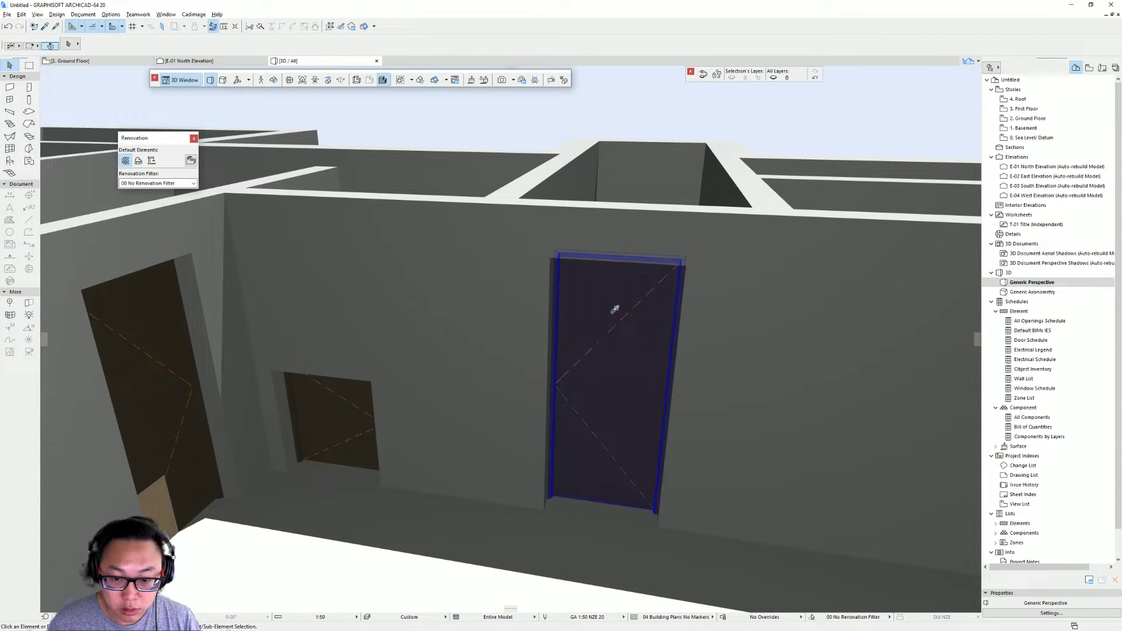
left_click(626, 287, "alt")
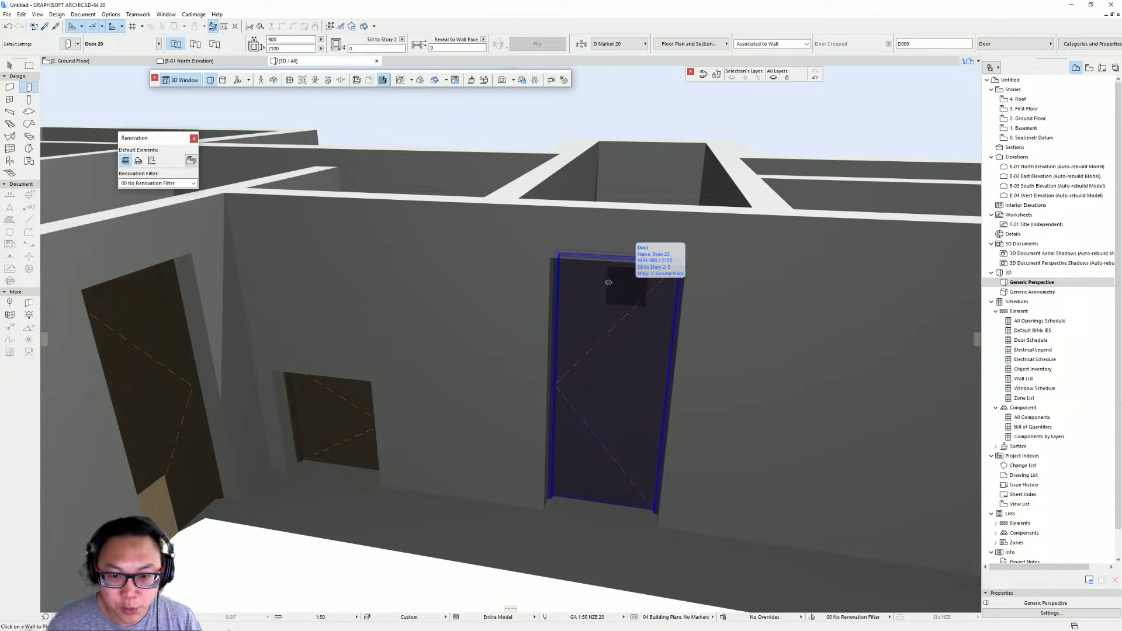
left_click(358, 390, "ctrl+alt")
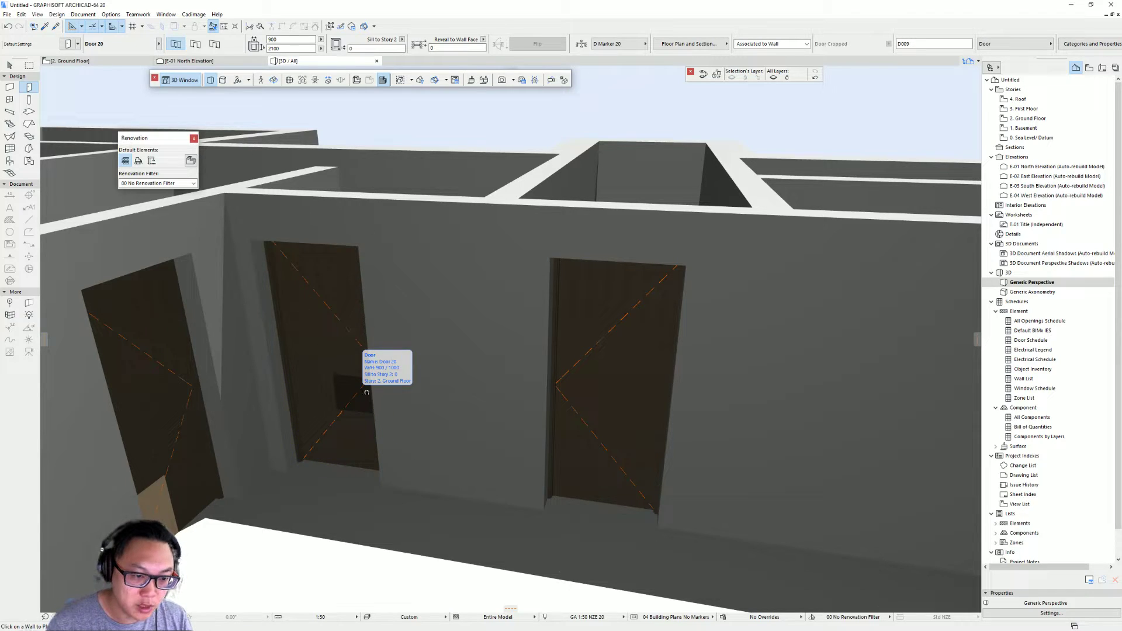
middle_click_drag(296, 335, 286, 328, "shift")
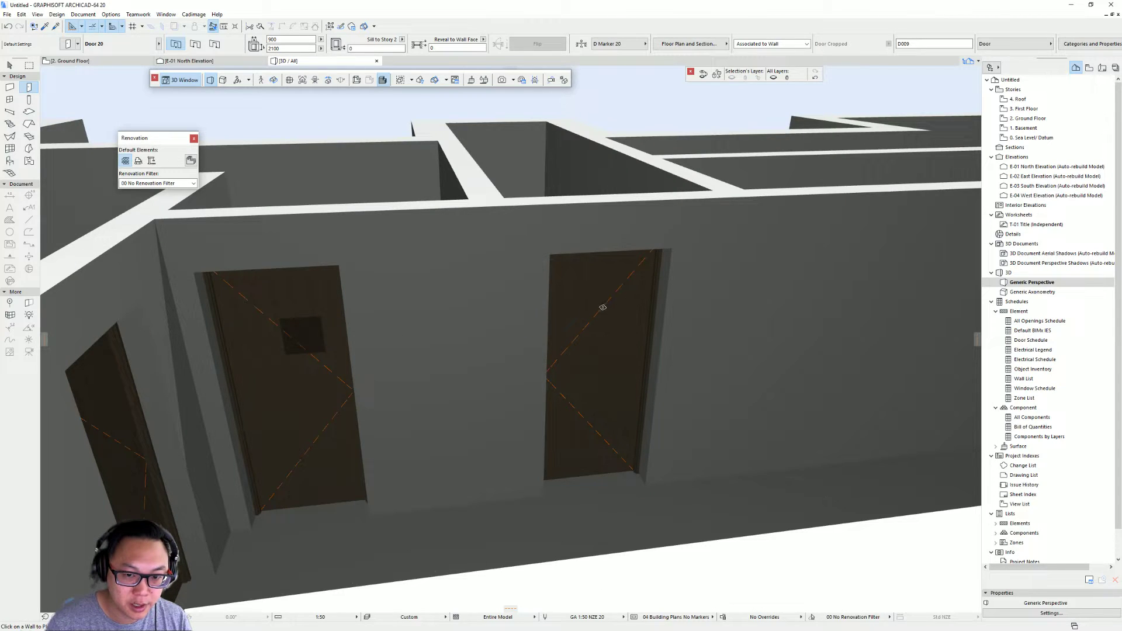
Step: Return to the ground floor plan and examine the doors and the living space's south wall against the underlay
key("F2")
scroll(538, 325, "up", 3)
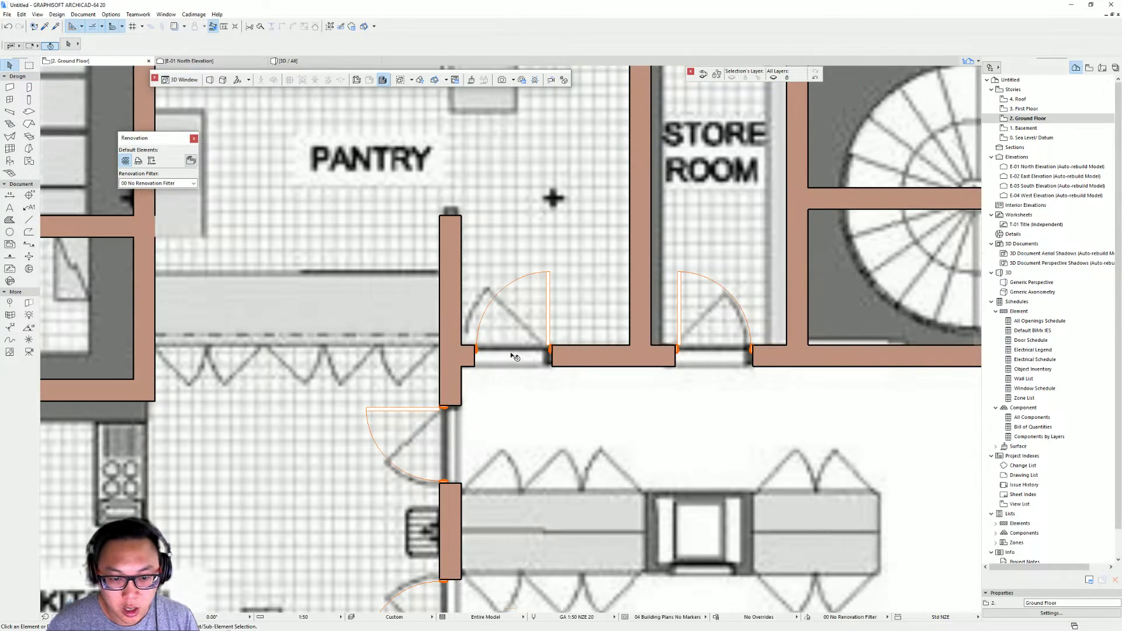
scroll(615, 357, "down", 2)
scroll(620, 339, "down", 3)
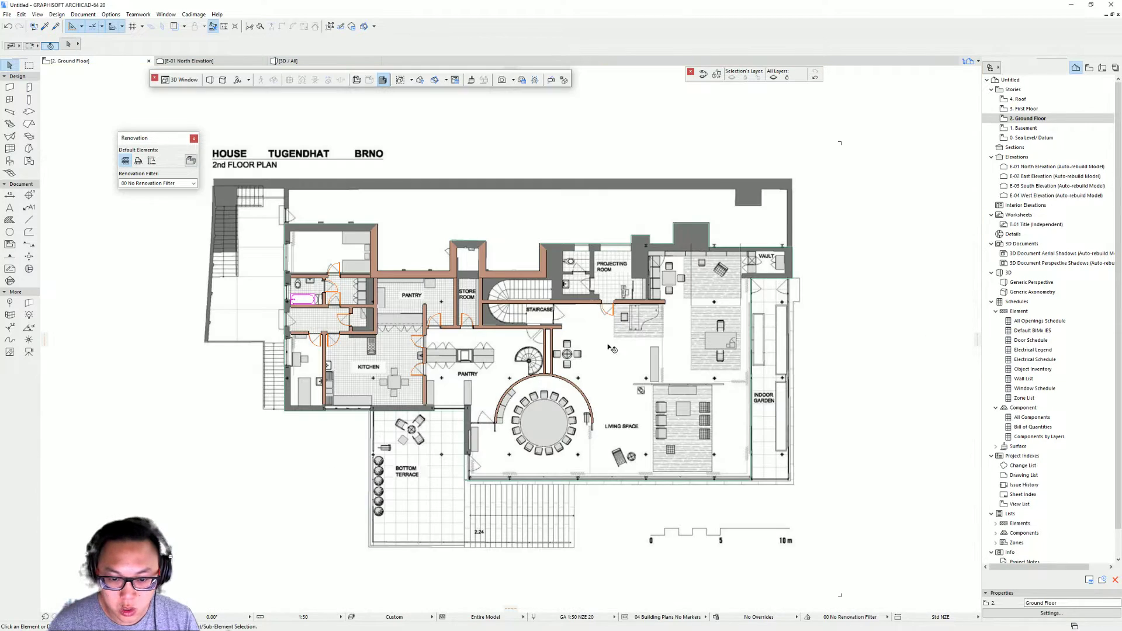
middle_click_drag(620, 334, 471, 362)
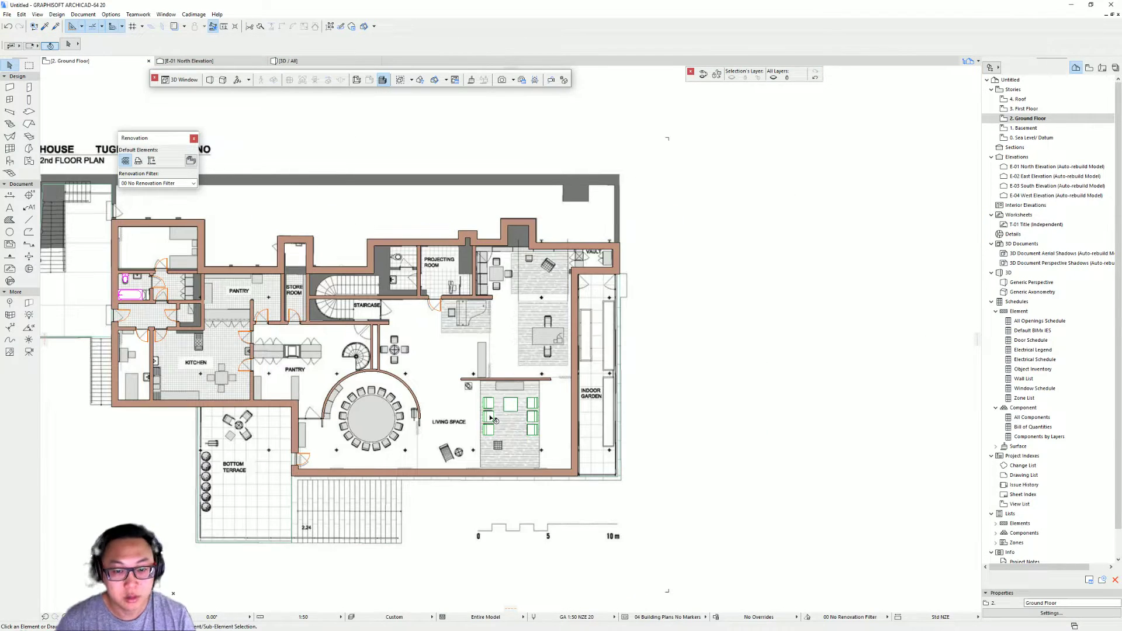
scroll(383, 497, "up", 3)
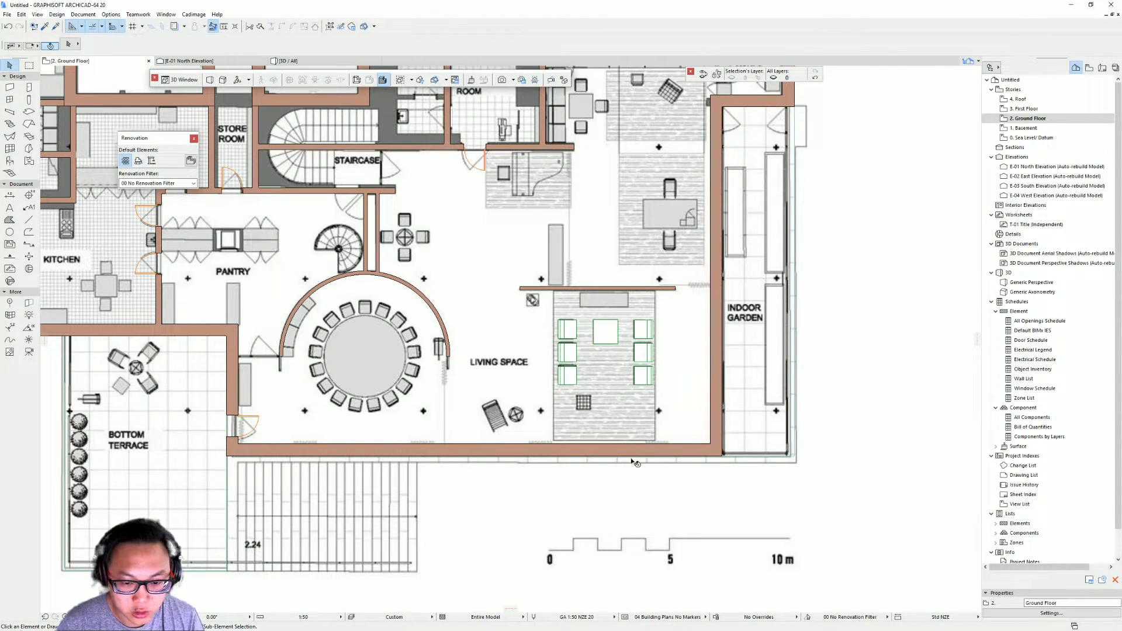
middle_click_drag(639, 463, 697, 453)
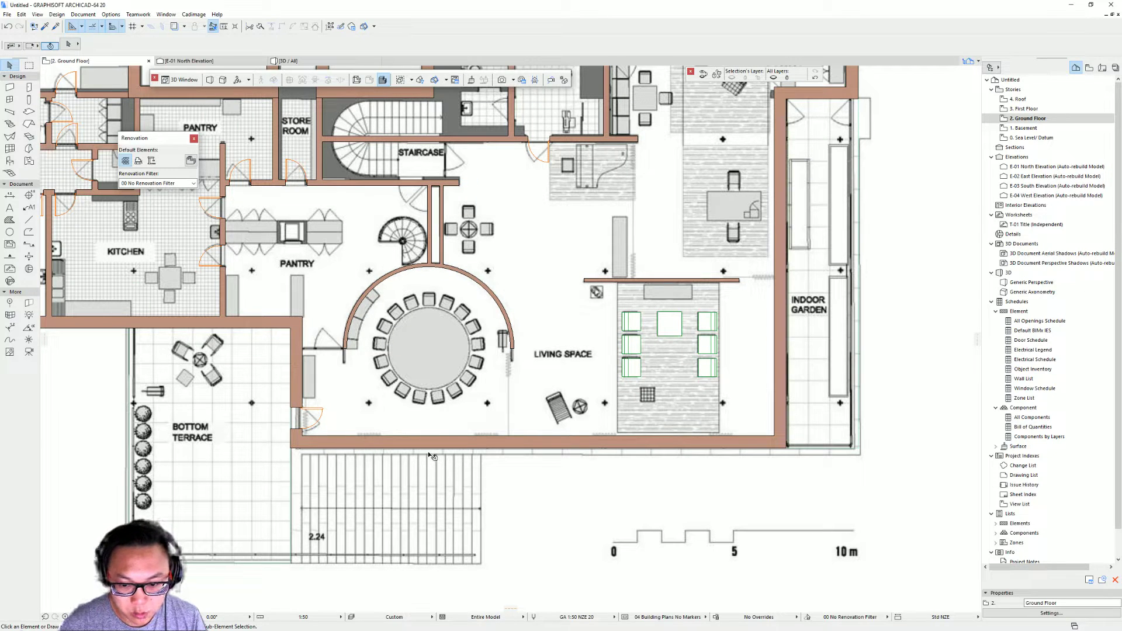
middle_click_drag(413, 410, 436, 383)
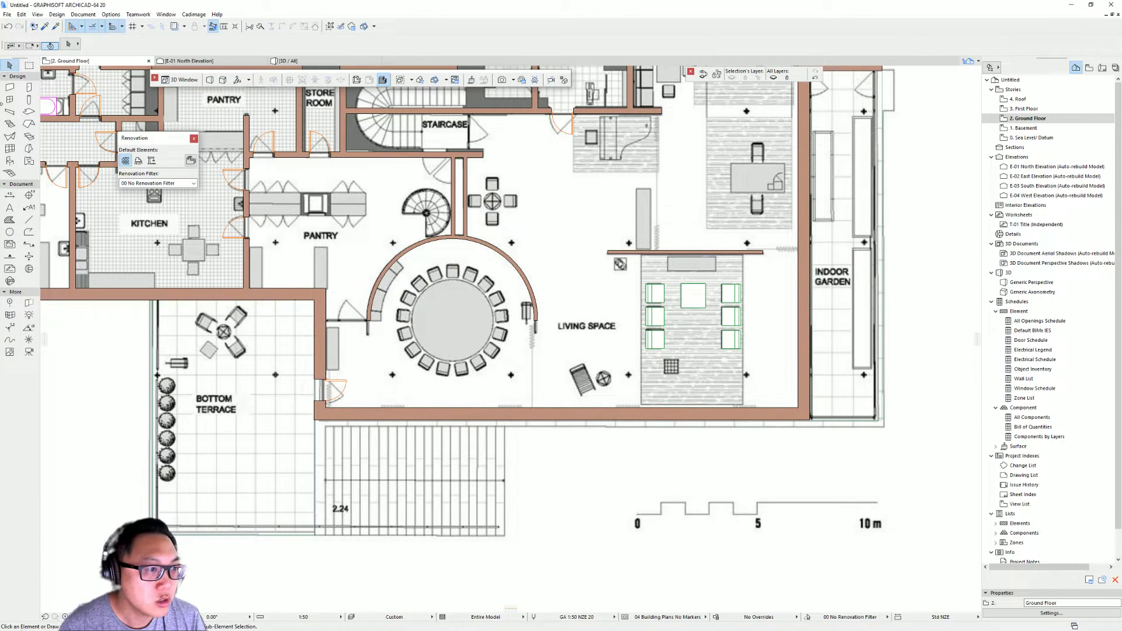
Step: Start the Window tool and set the default Window 20 main sash opening type to Fixed Glass
left_click(10, 100)
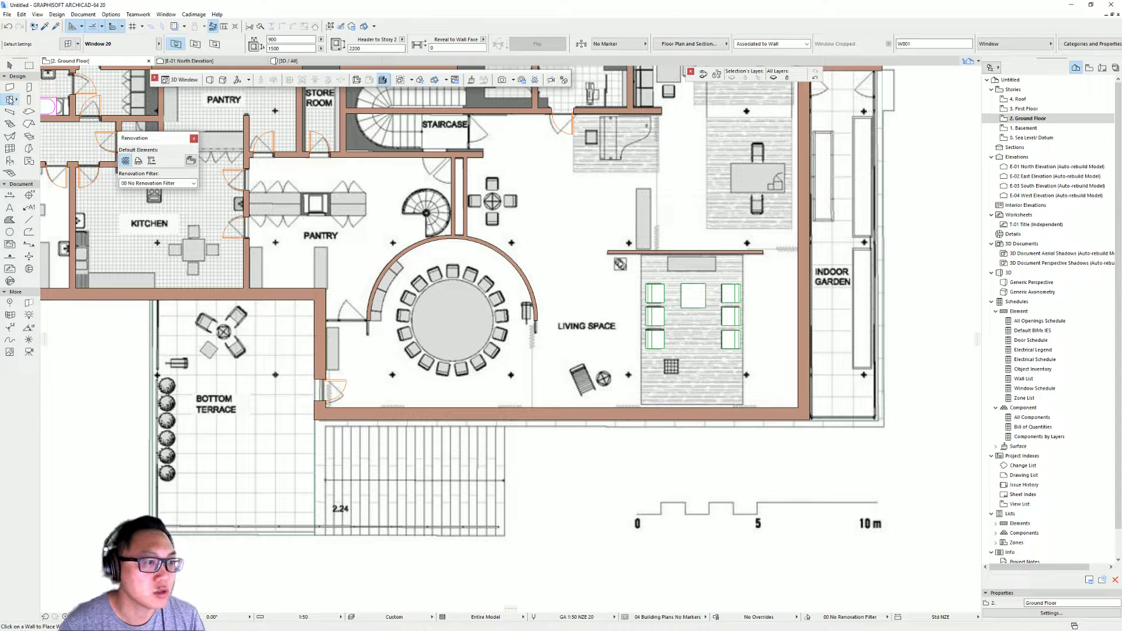
key("ctrl+t")
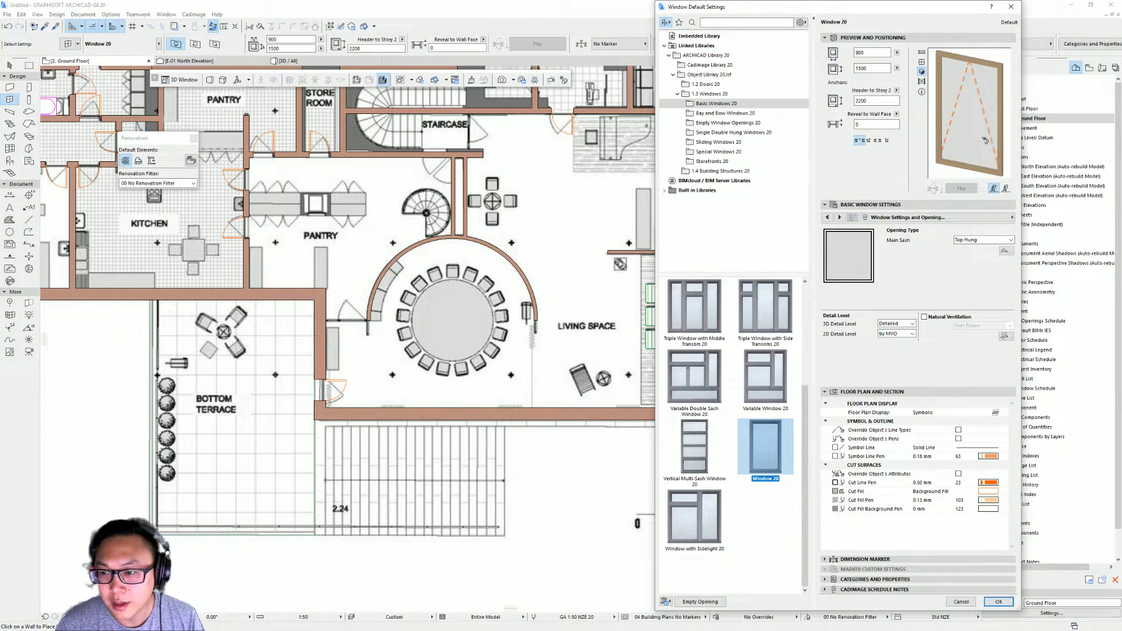
left_click(997, 242)
left_click(996, 248)
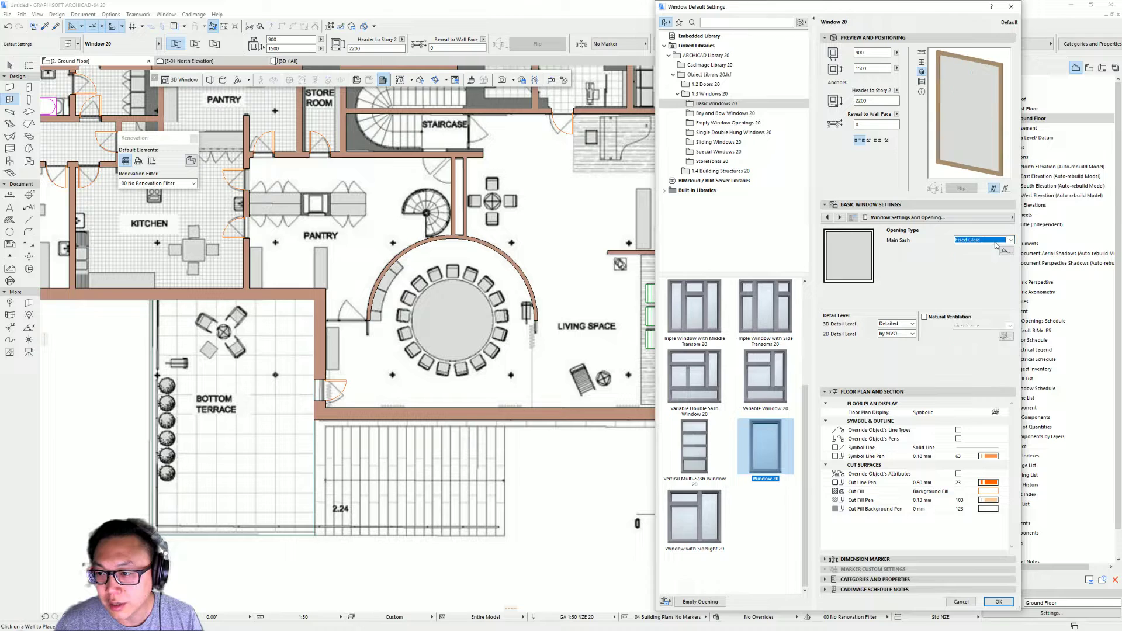
left_click(992, 241)
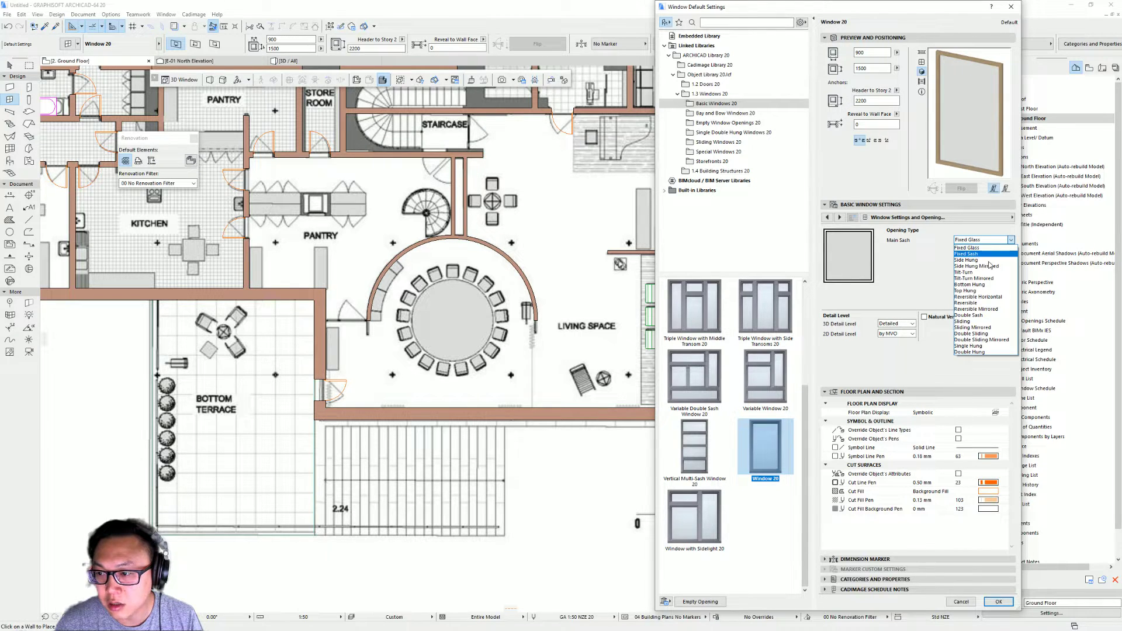
left_click(987, 260)
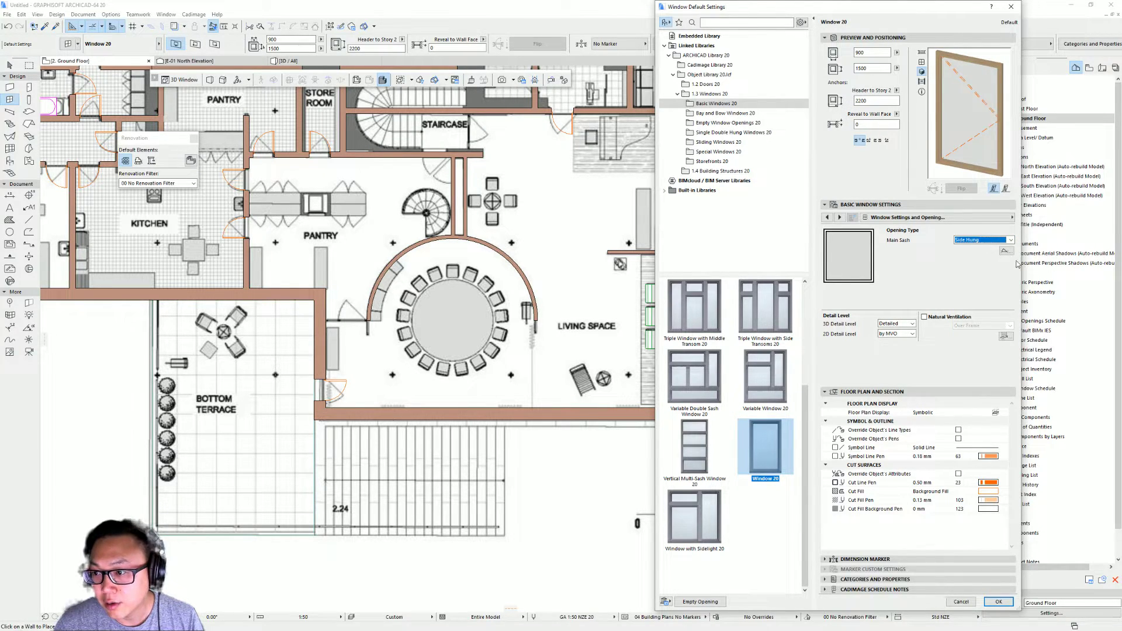
left_click(973, 240)
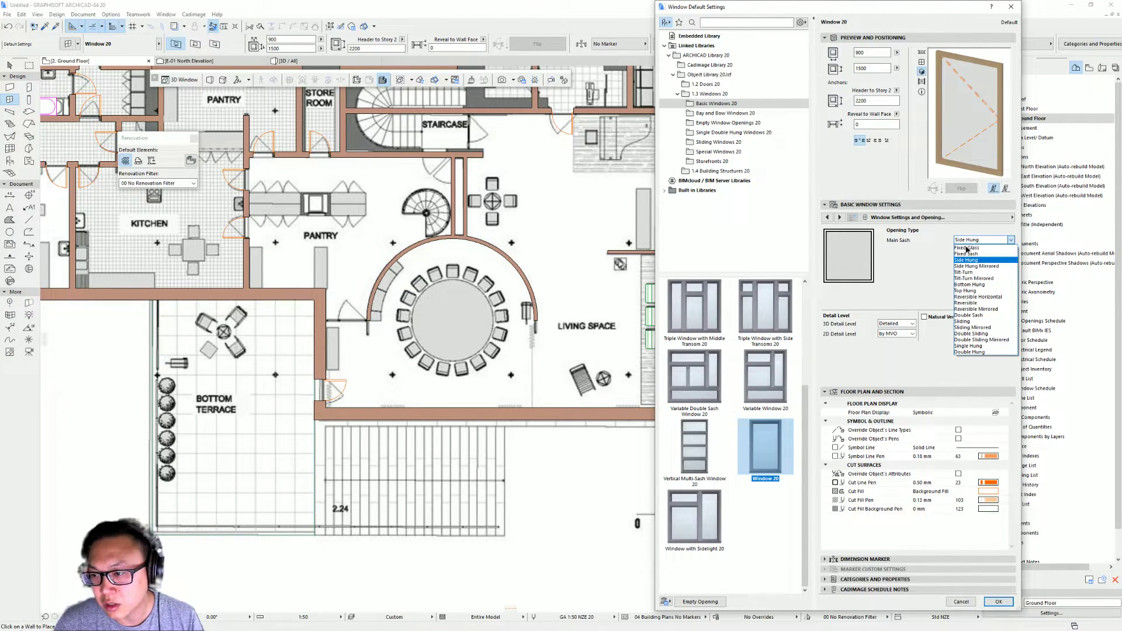
left_click(962, 335)
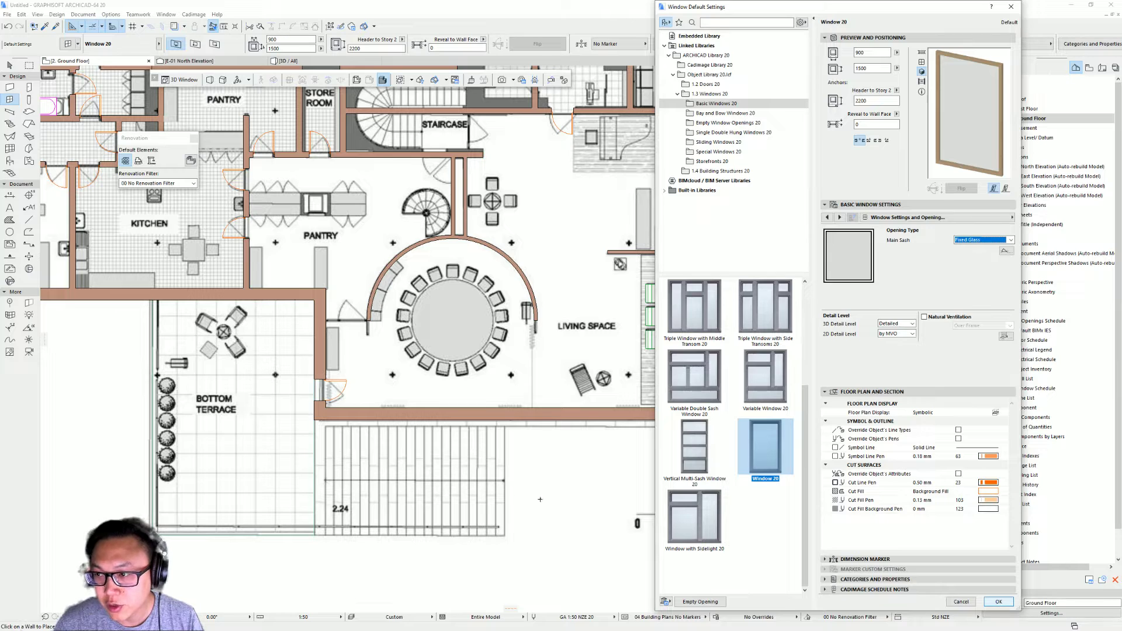
left_click(1000, 602)
Step: Leave the Window tool, select the grouped exterior walls and examine their outline against the ground floor underlay
scroll(432, 436, "right", 3)
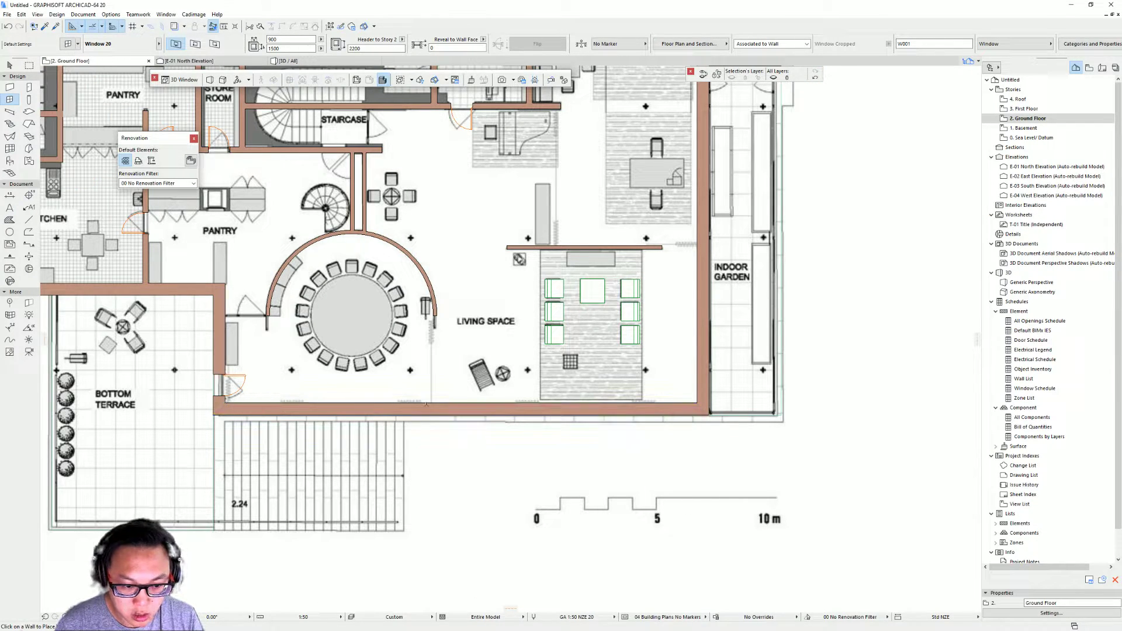
left_click(474, 411, "shift")
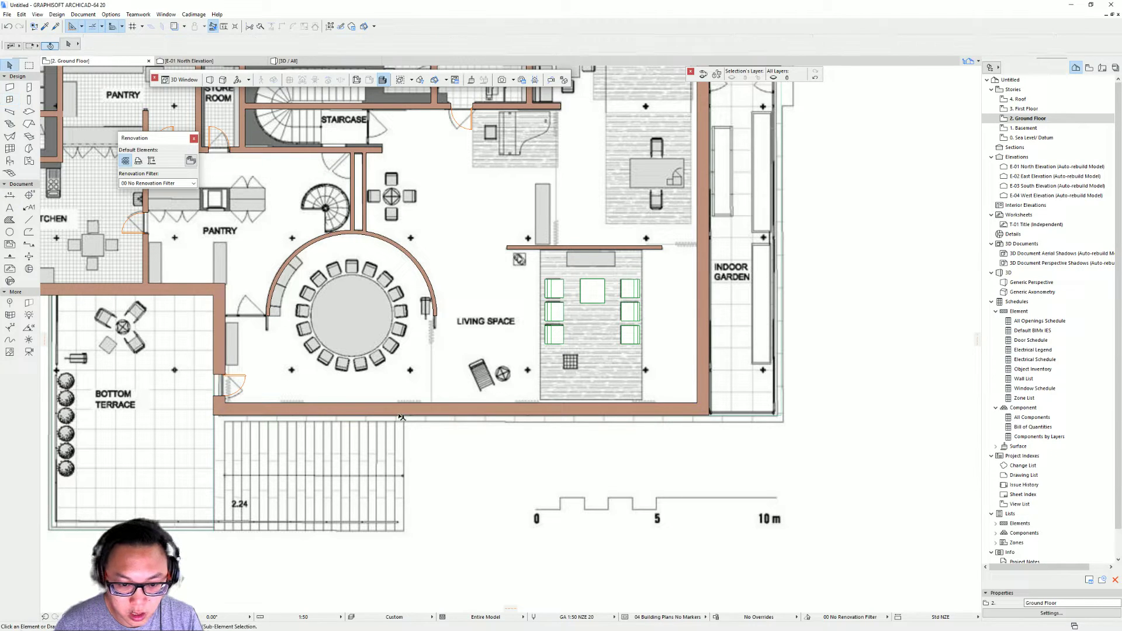
left_click(393, 407)
key("Escape")
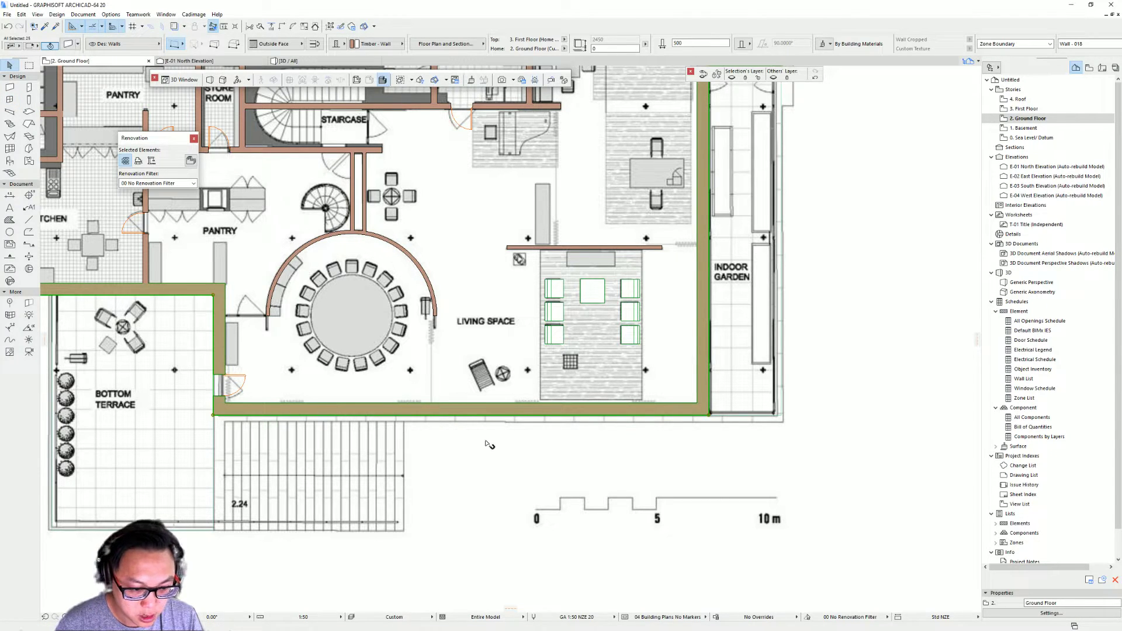
middle_click_drag(313, 429, 473, 461)
scroll(481, 460, "down", 3)
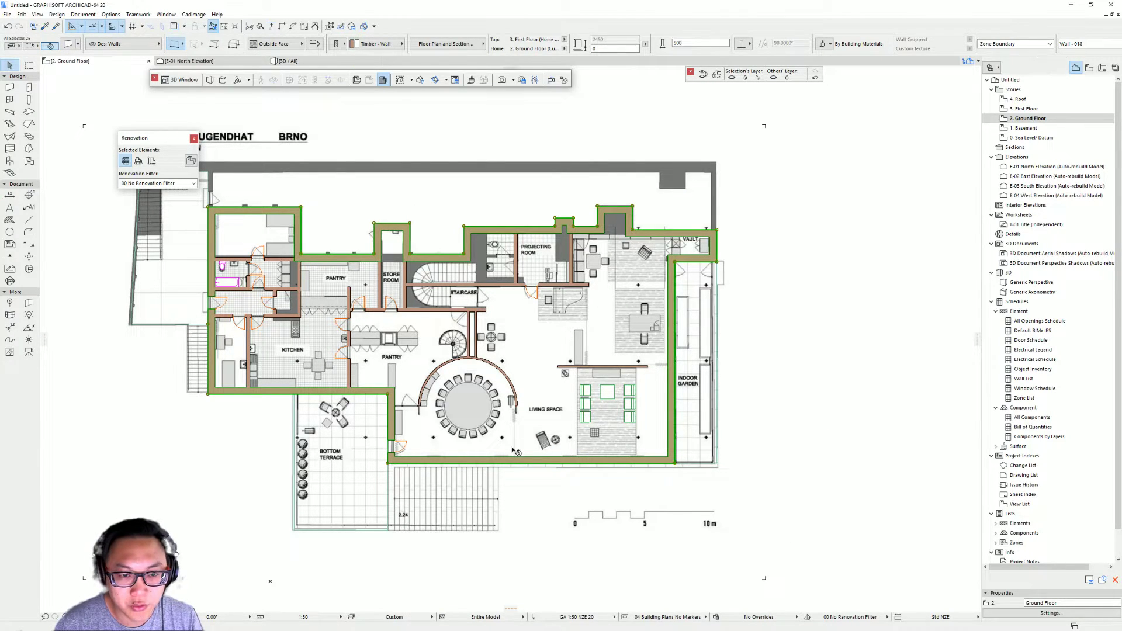
scroll(458, 446, "up", 3)
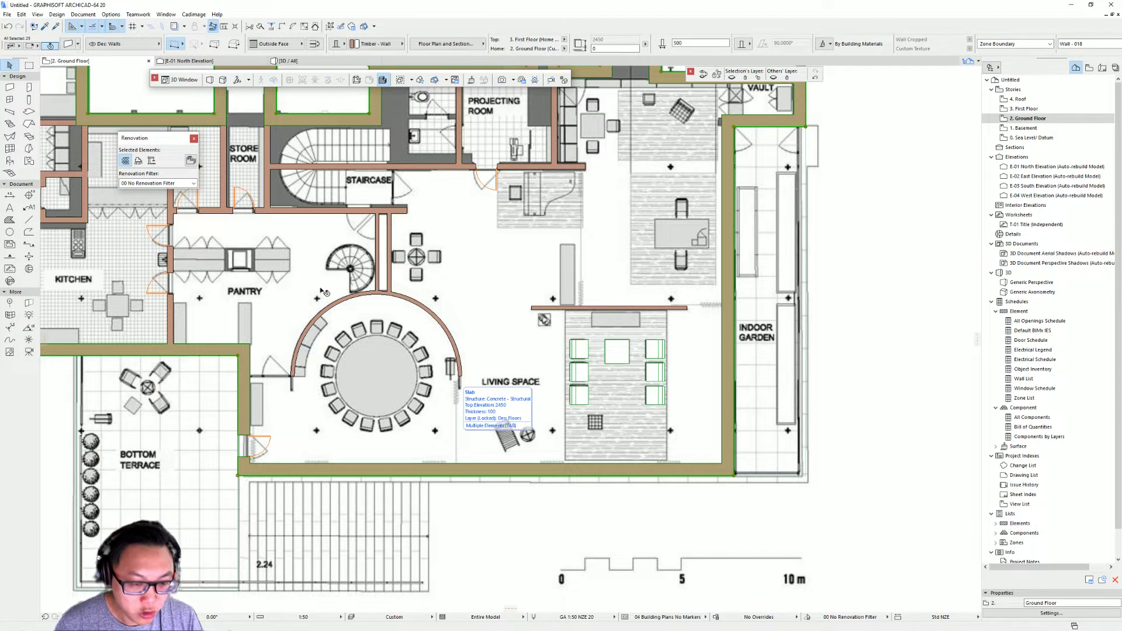
scroll(533, 366, "down", 1)
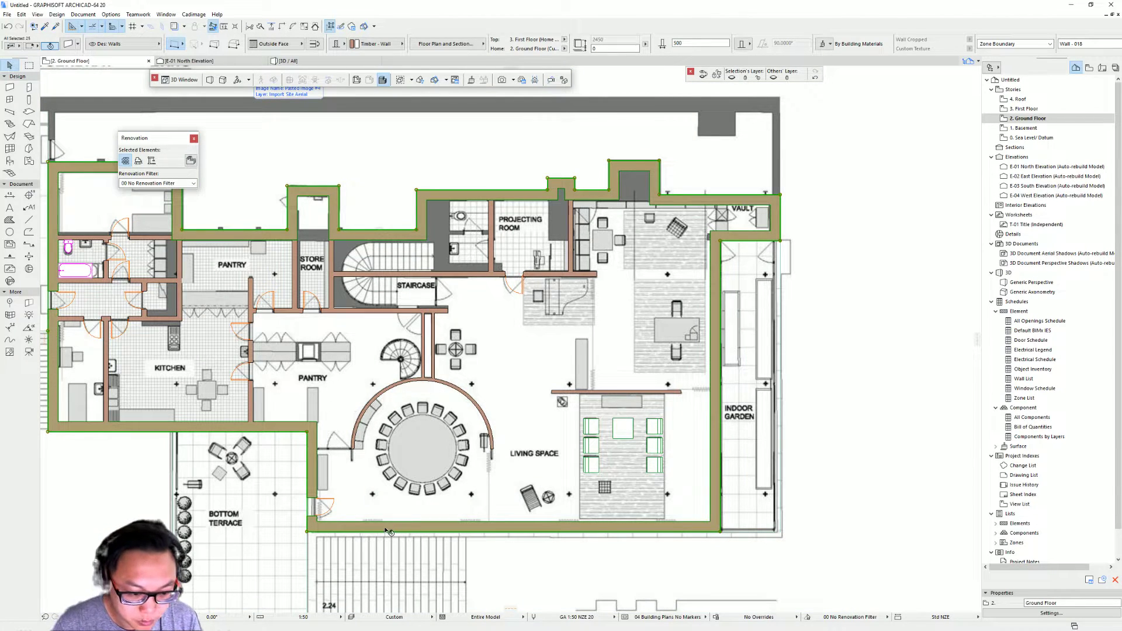
Step: Select only the living space's south exterior wall and move it outward across the terrace stairs, clear of the underlay's glazing line
key("Escape")
left_click(462, 526)
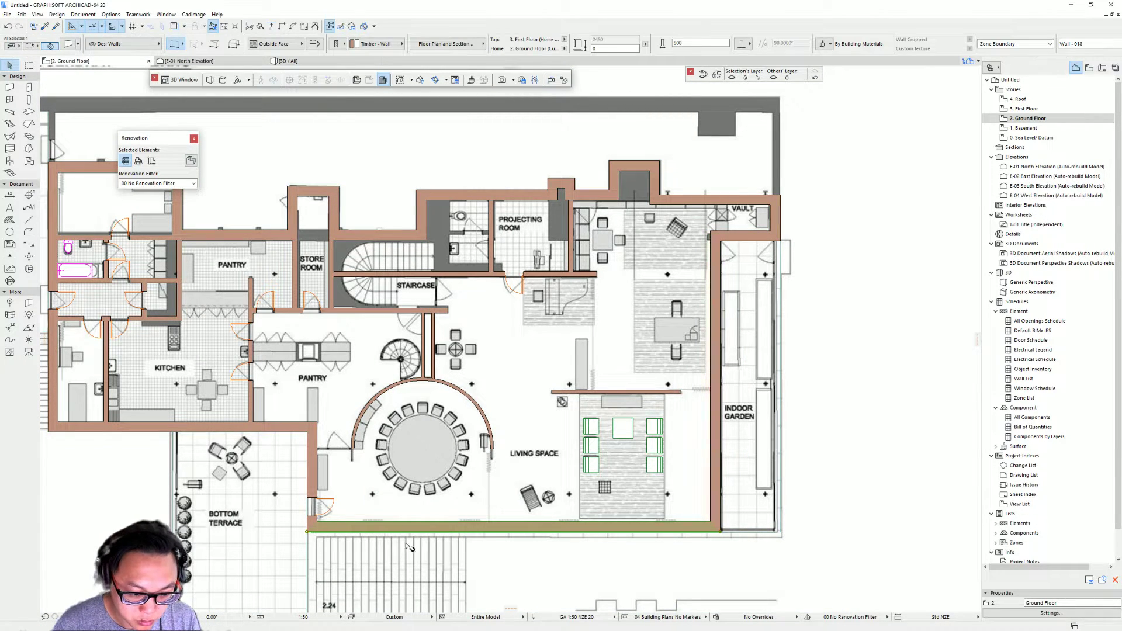
middle_click_drag(411, 547, 413, 457)
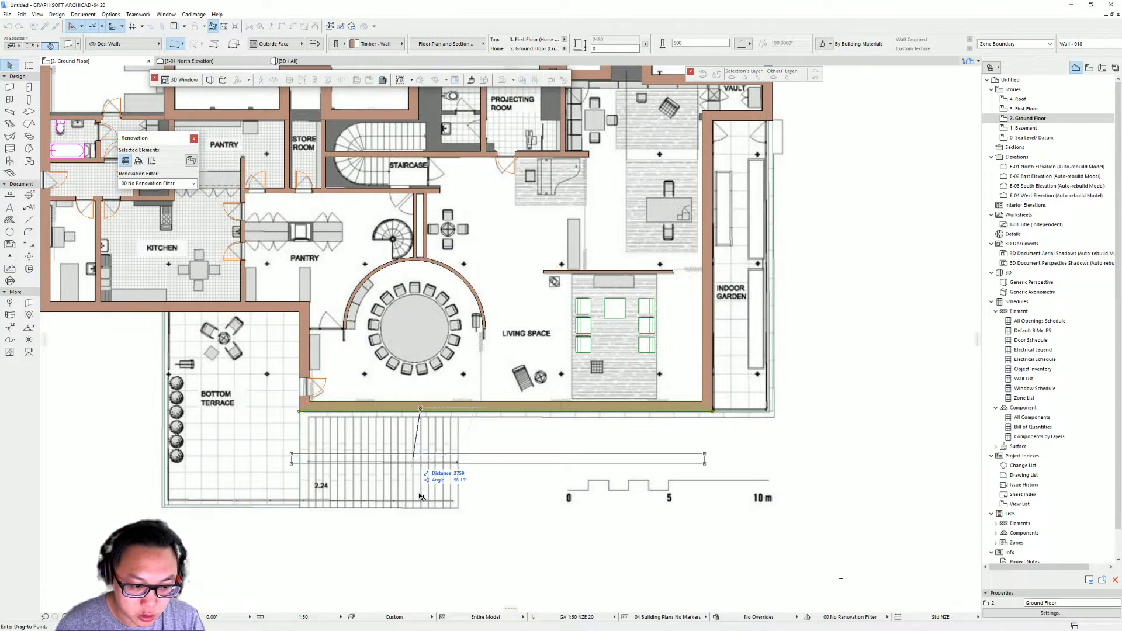
left_click(420, 494)
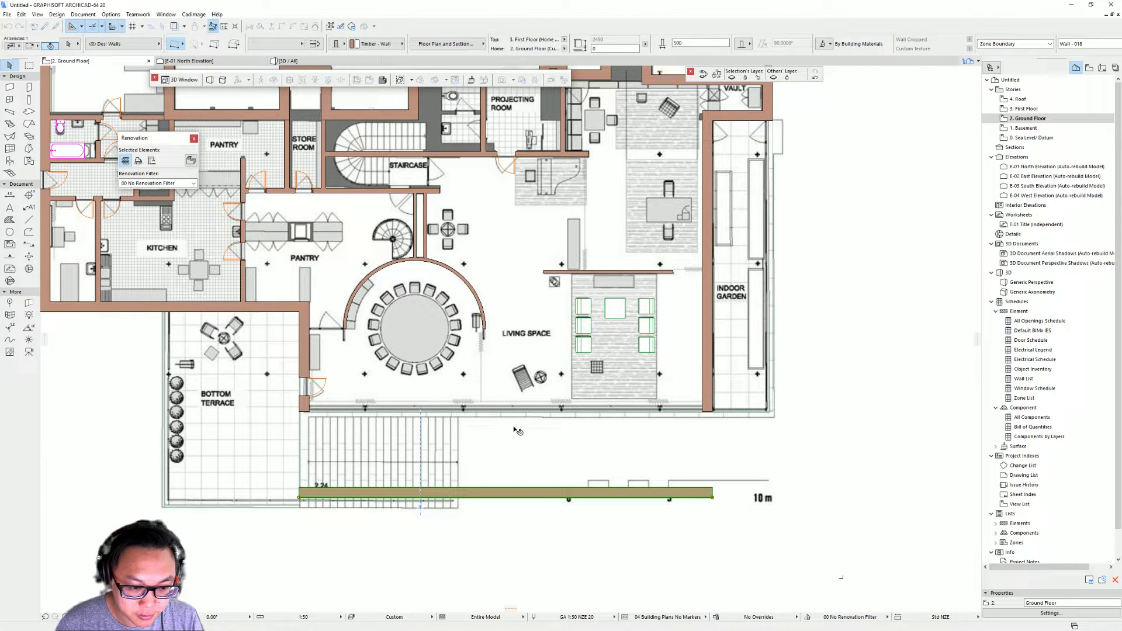
Step: Move the living space's east wall outward past the indoor garden, and its west wall with the door onto the bottom terrace
scroll(518, 431, "up", 2)
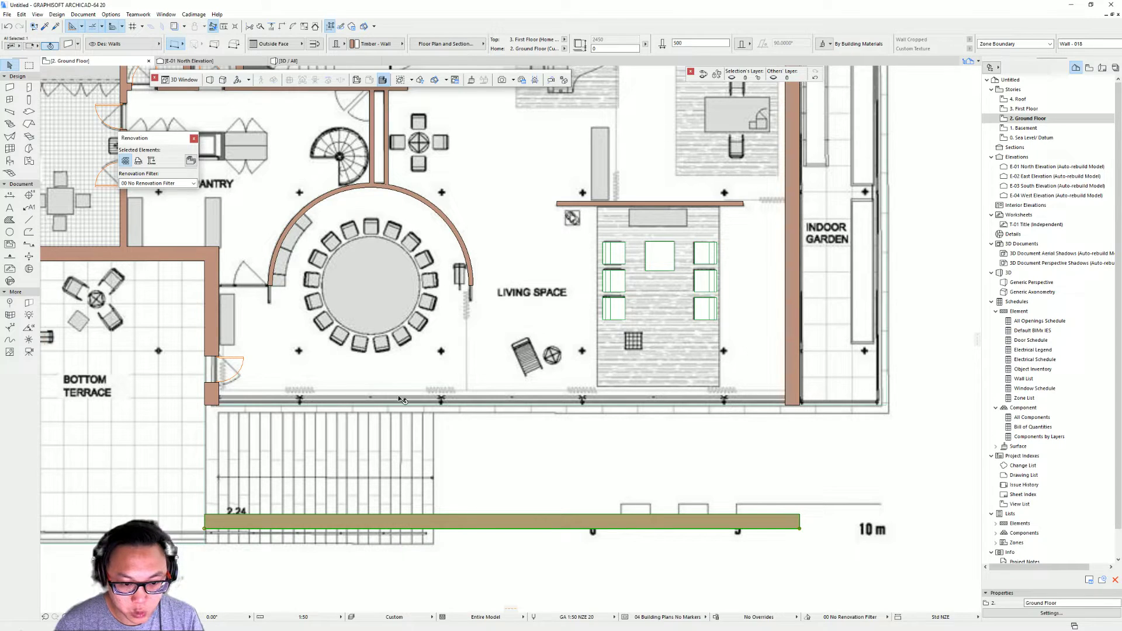
middle_click_drag(828, 298, 712, 360)
left_click_drag(685, 279, 831, 302)
scroll(714, 253, "down", 2)
middle_click_drag(709, 146, 723, 204)
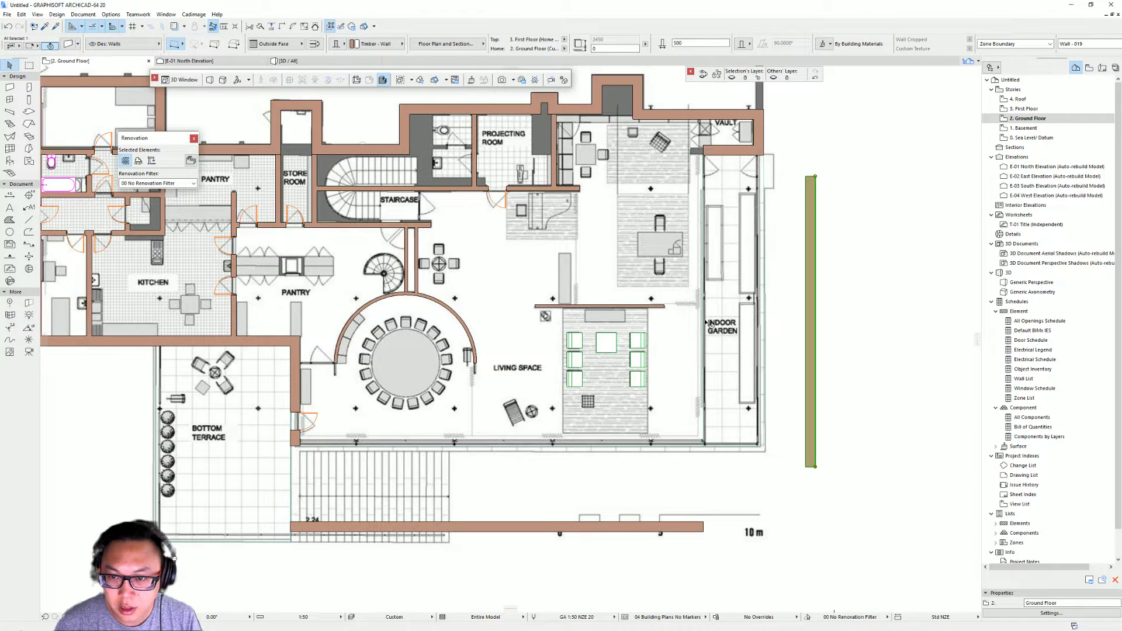
left_click_drag(294, 394, 251, 412)
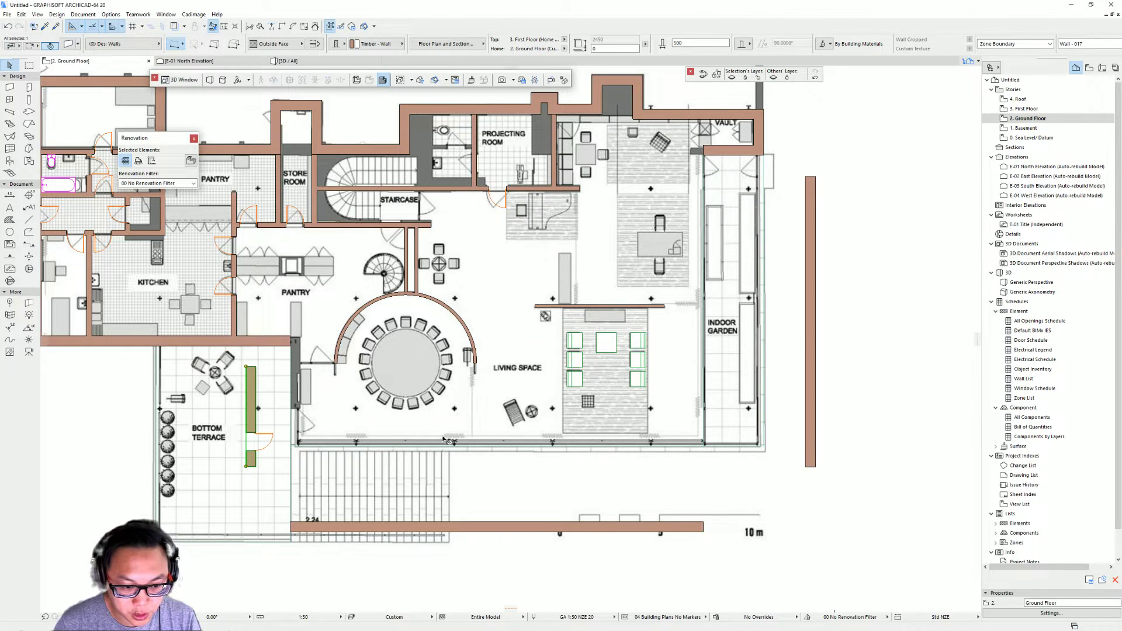
scroll(735, 420, "right", 3)
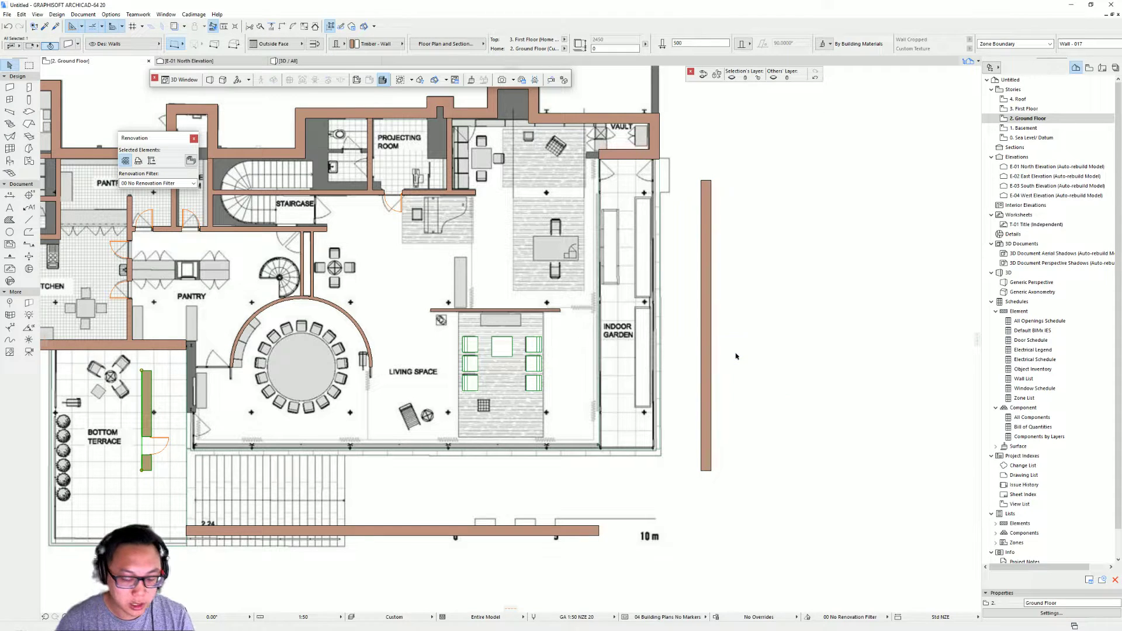
Step: Undo the last three changes to the exterior walls around the living space
key("ctrl+z")
key("ctrl+z")
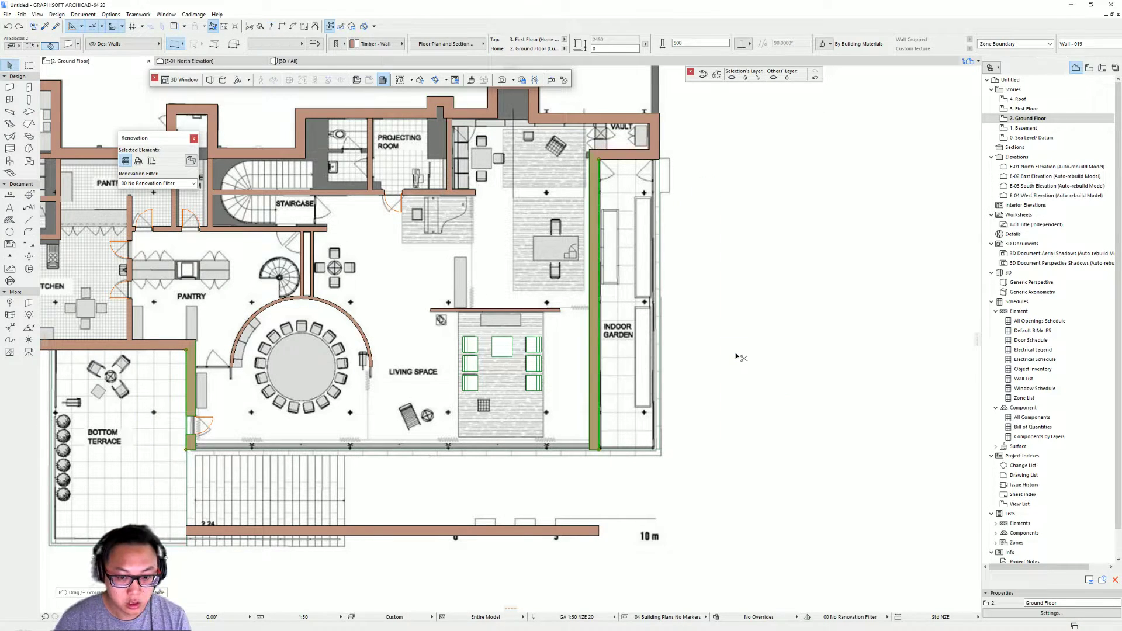
key("ctrl+z")
left_click(339, 460)
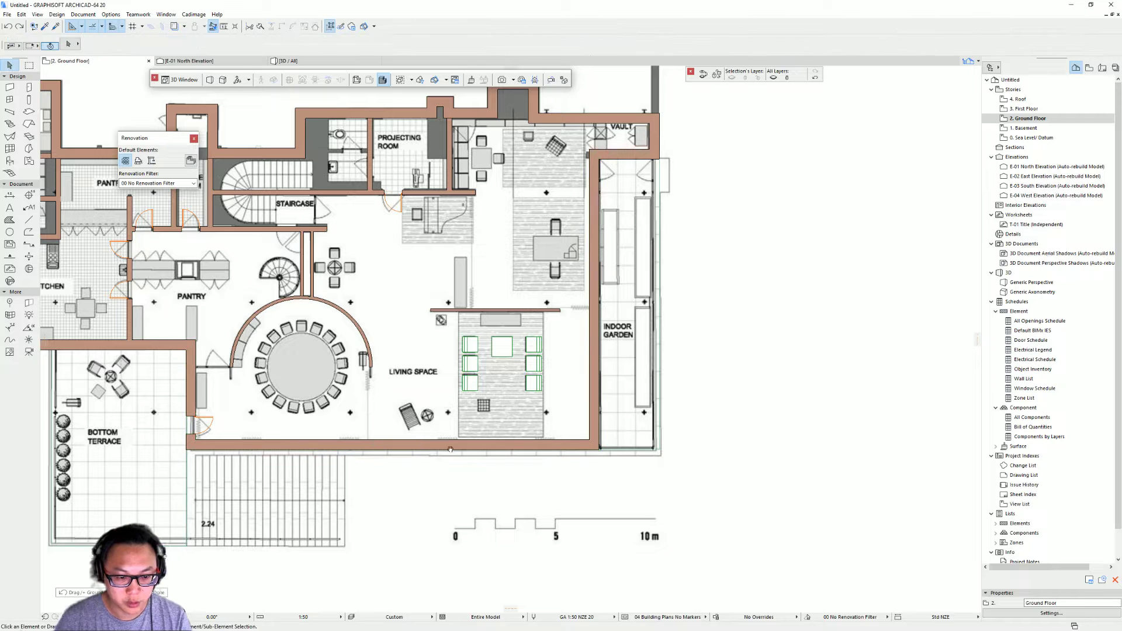
middle_click_drag(383, 455, 455, 460)
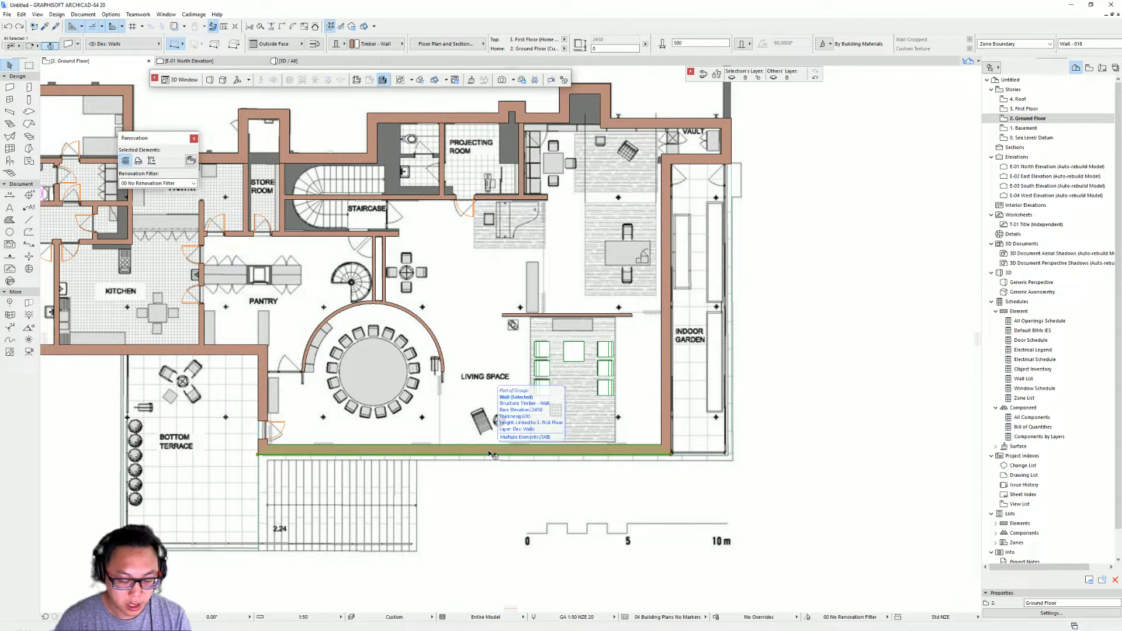
key("ctrl+a")
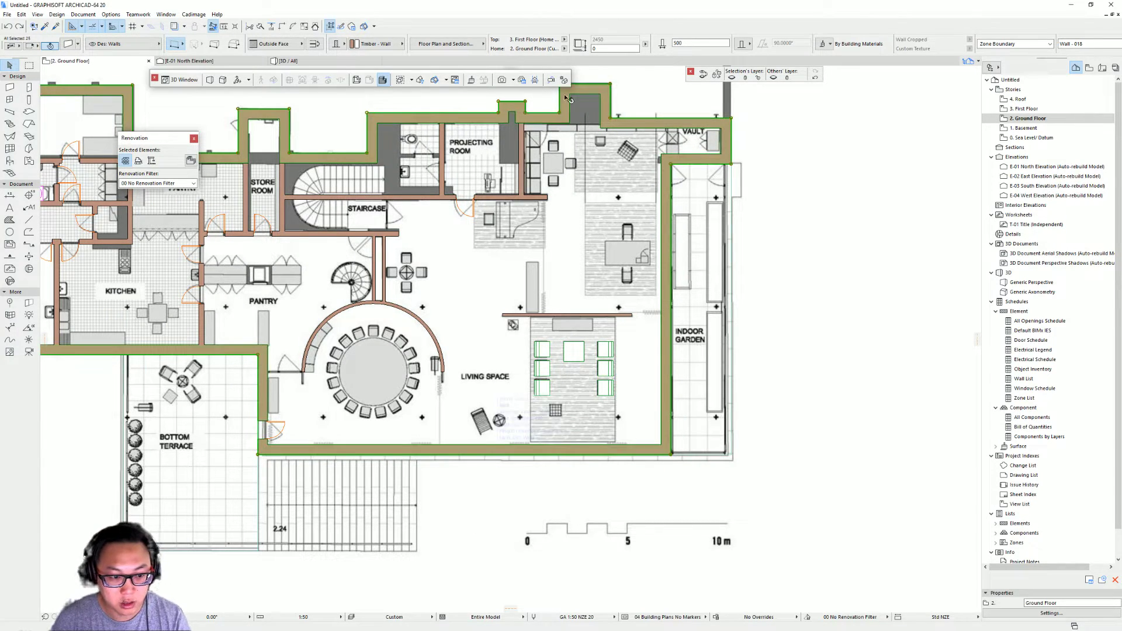
middle_click_drag(391, 381, 511, 387)
key("Escape")
middle_click_drag(504, 441, 608, 528)
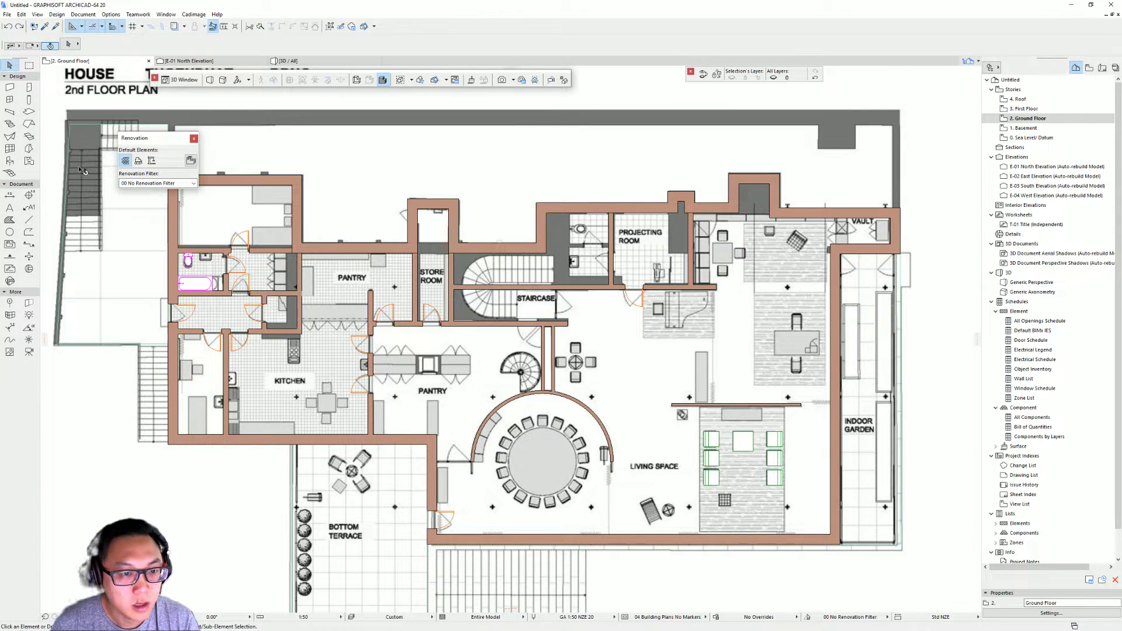
Step: Place three 900 x 1500 windows along the exterior wall between the living space and the garden stairs
left_click(10, 100)
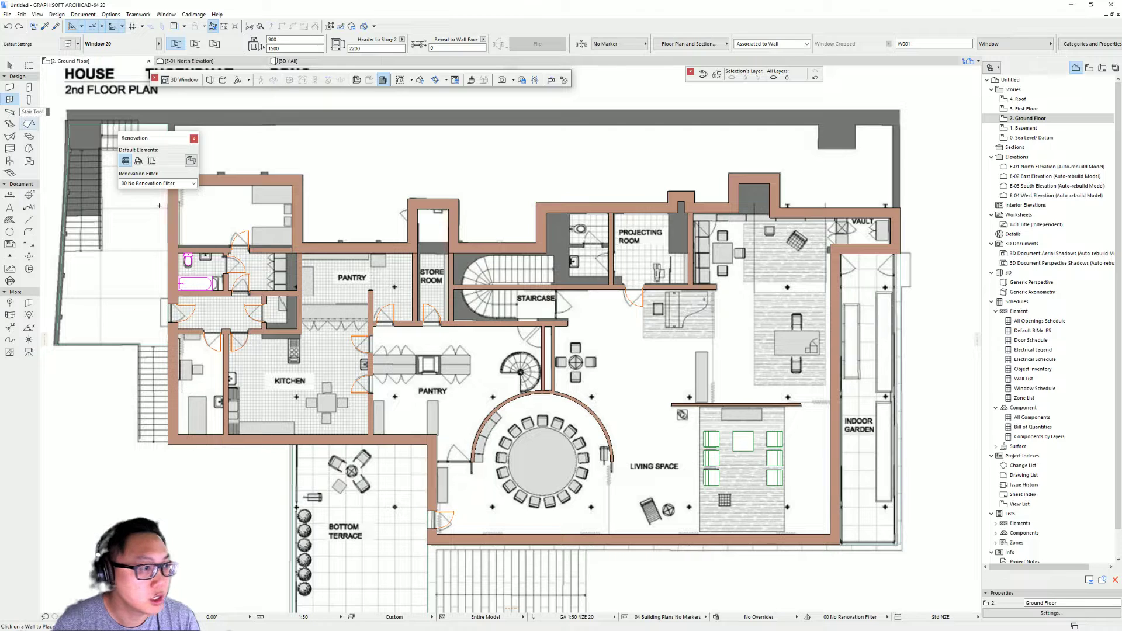
middle_click_drag(354, 285, 283, 189)
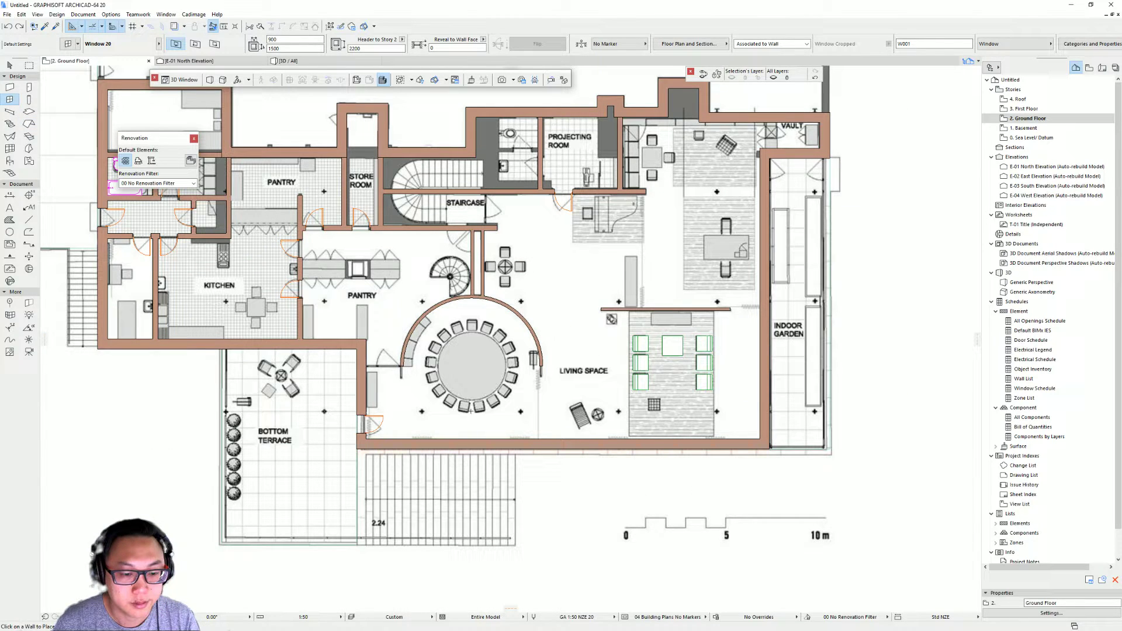
scroll(471, 410, "up", 2)
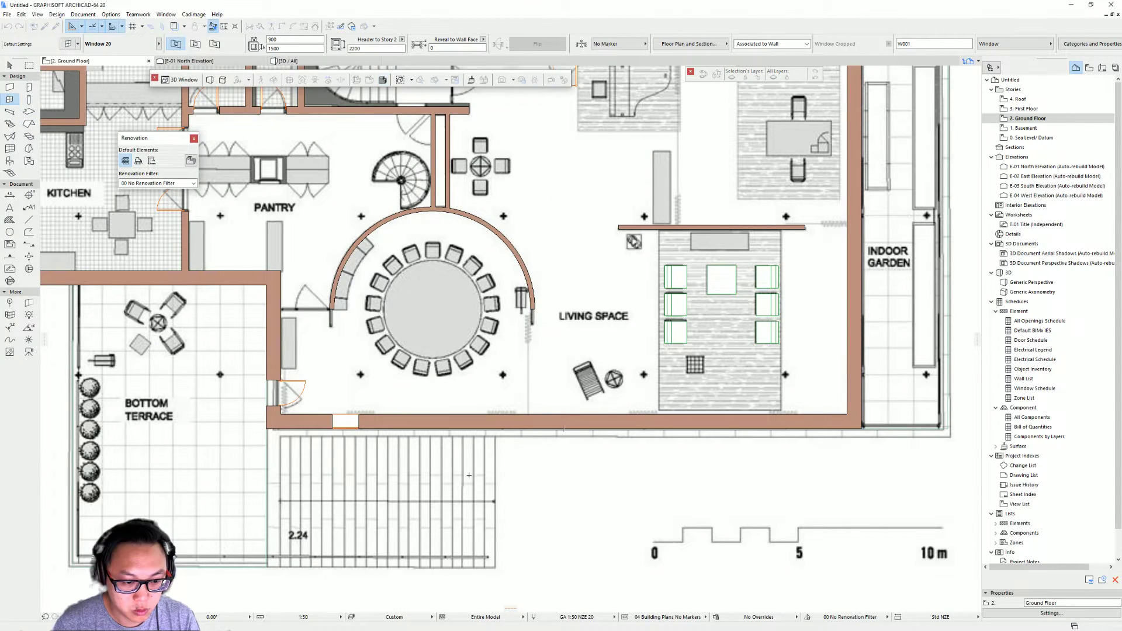
left_click(463, 431)
left_click(463, 431)
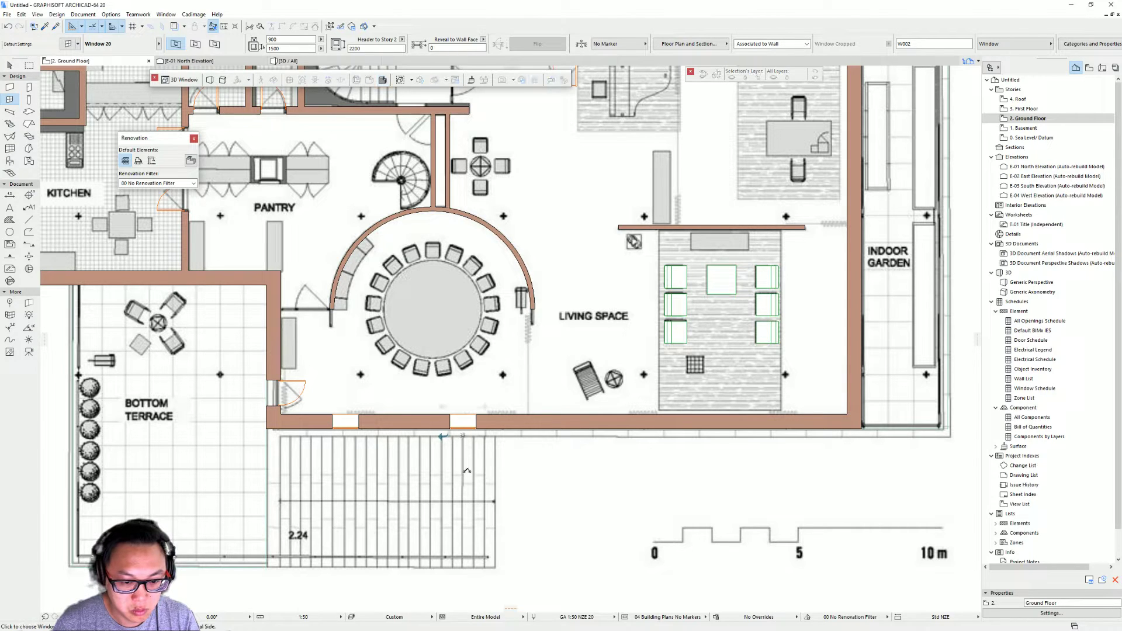
left_click(667, 428)
left_click(647, 436)
middle_click_drag(479, 395, 452, 445)
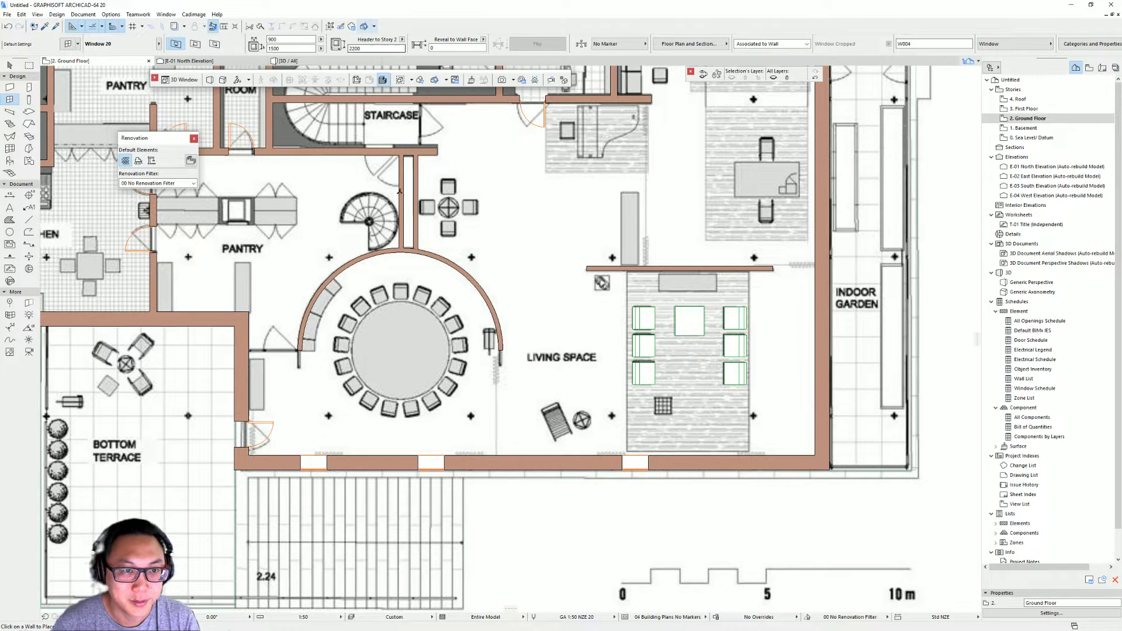
middle_click_drag(407, 199, 401, 192)
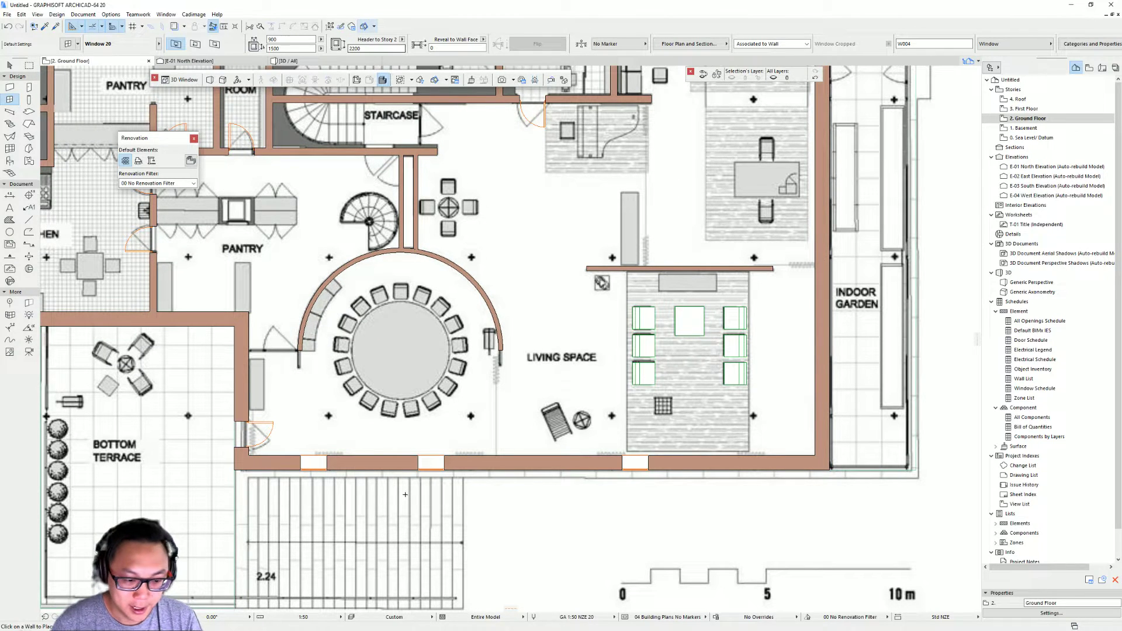
Step: Show the model in 3D and select the new window nearest the bottom terrace
key("F3")
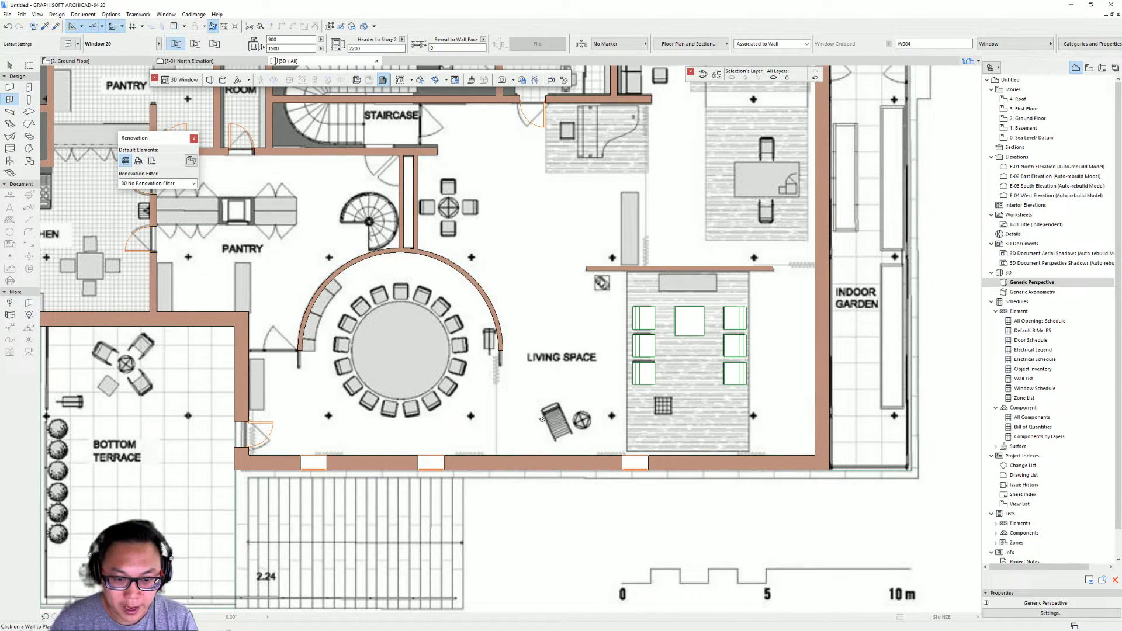
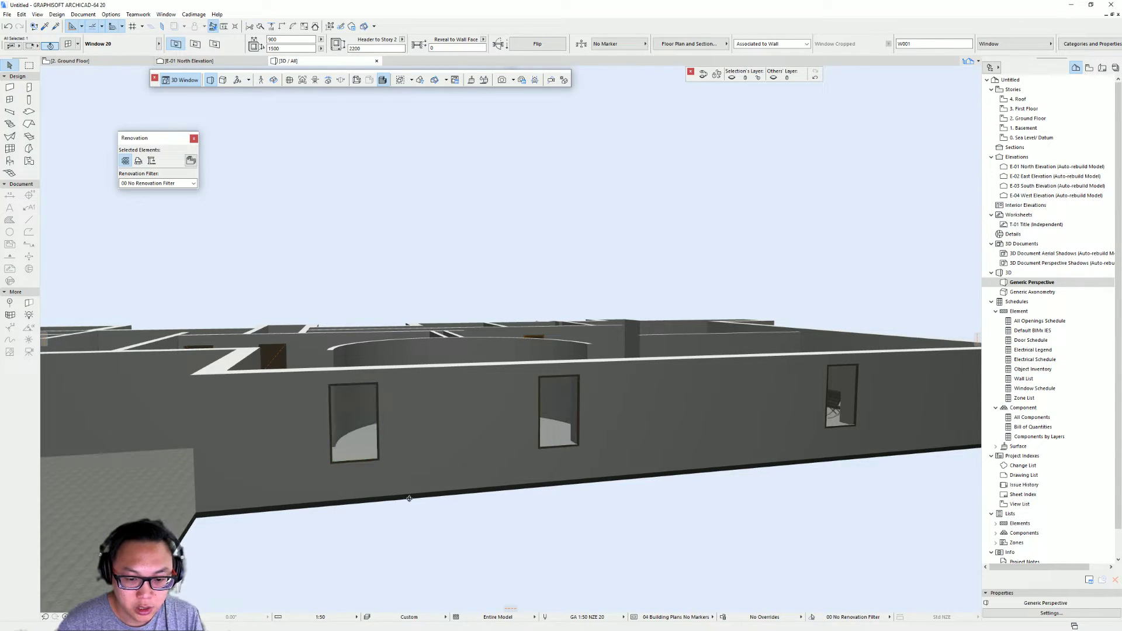
middle_click_drag(461, 495, 457, 494, "shift")
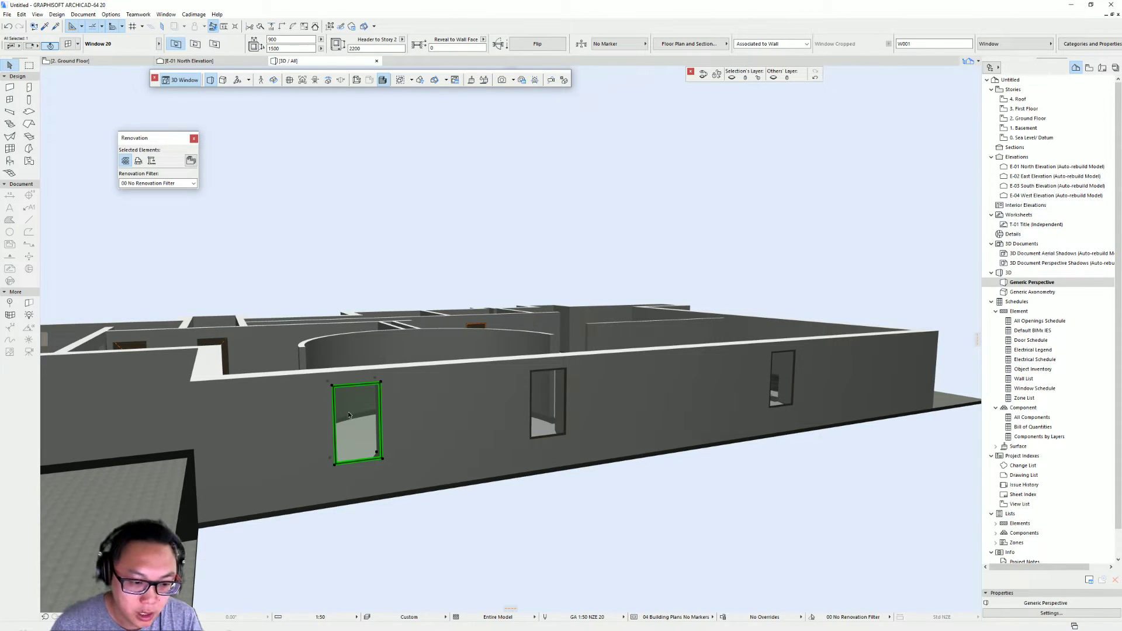
scroll(371, 425, "up", 2)
left_click(366, 233)
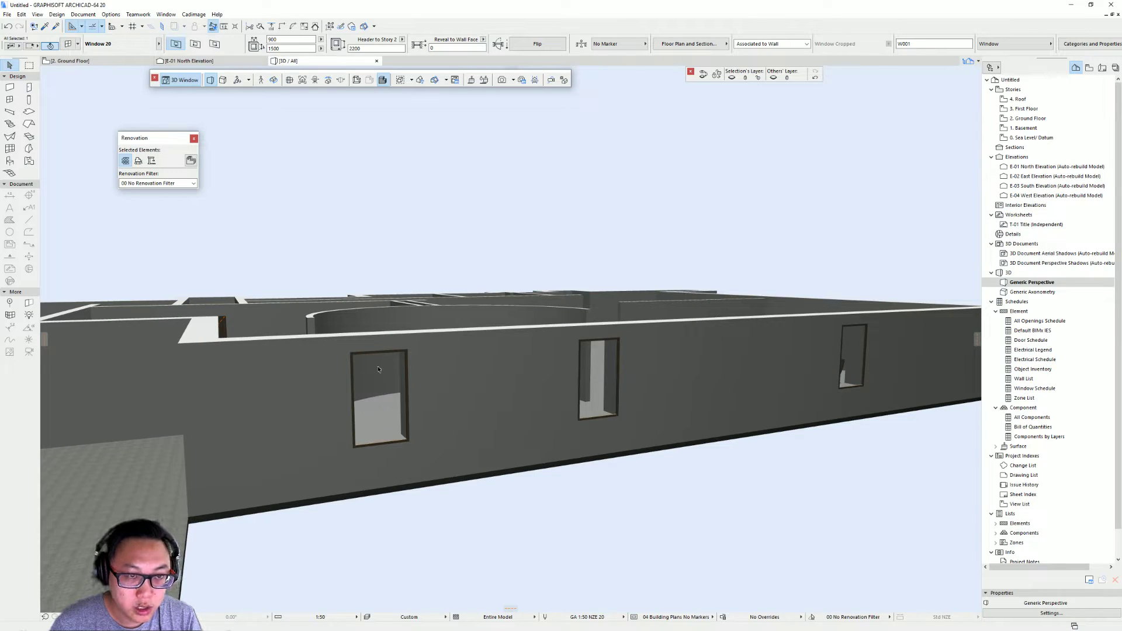
scroll(368, 454, "up", 1)
scroll(404, 509, "up", 1)
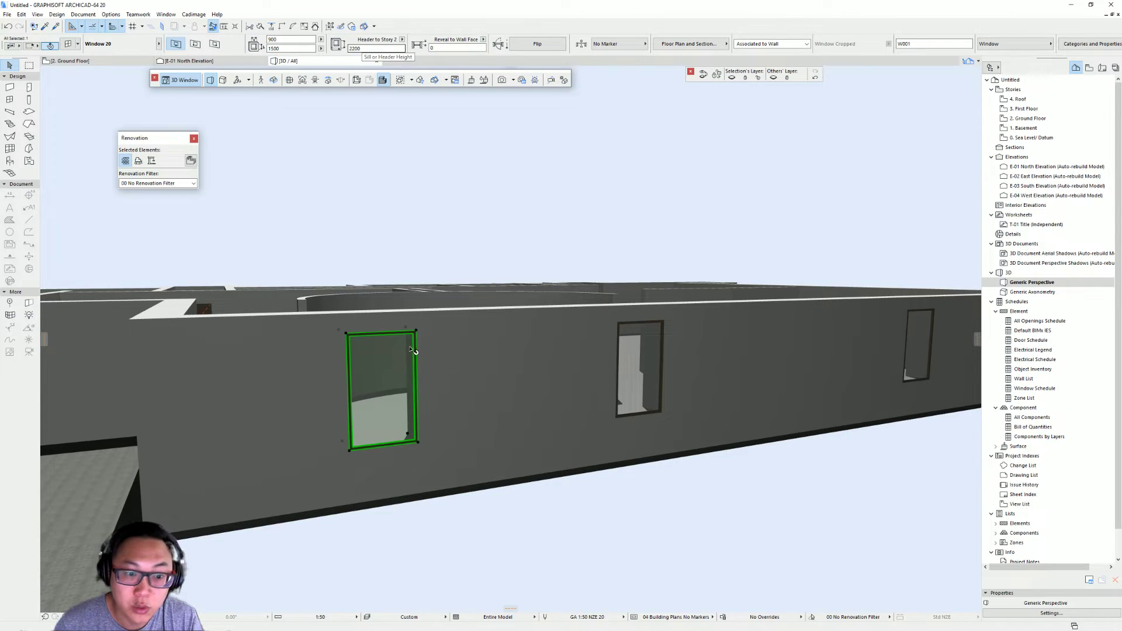
Step: Set the selected window's header height to 2000 above Story 2
left_click(374, 48)
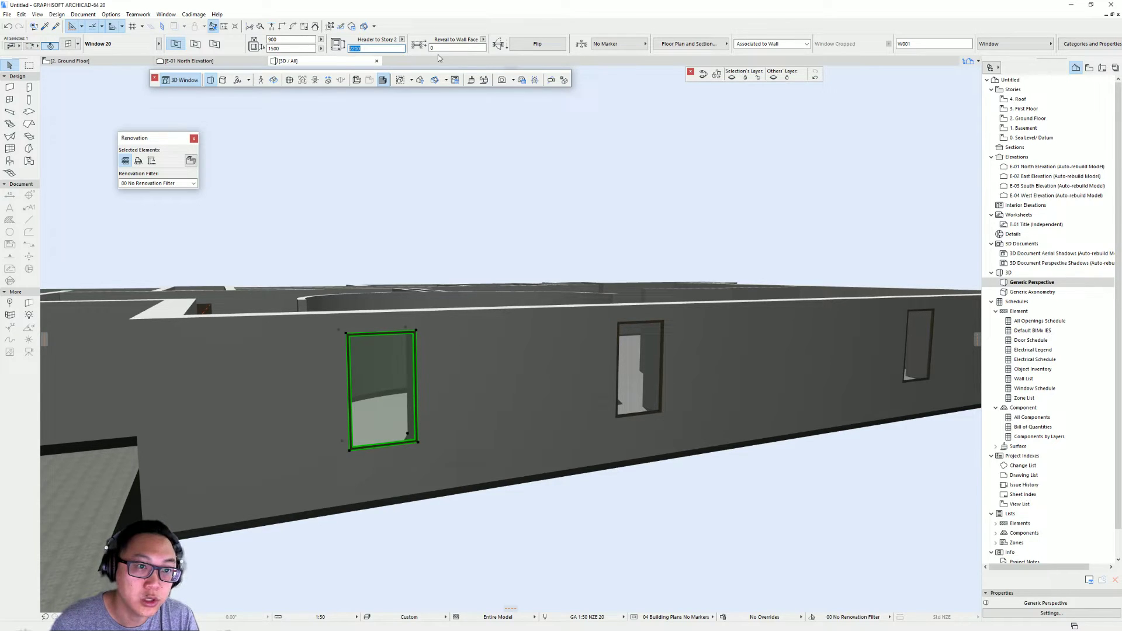
type("20")
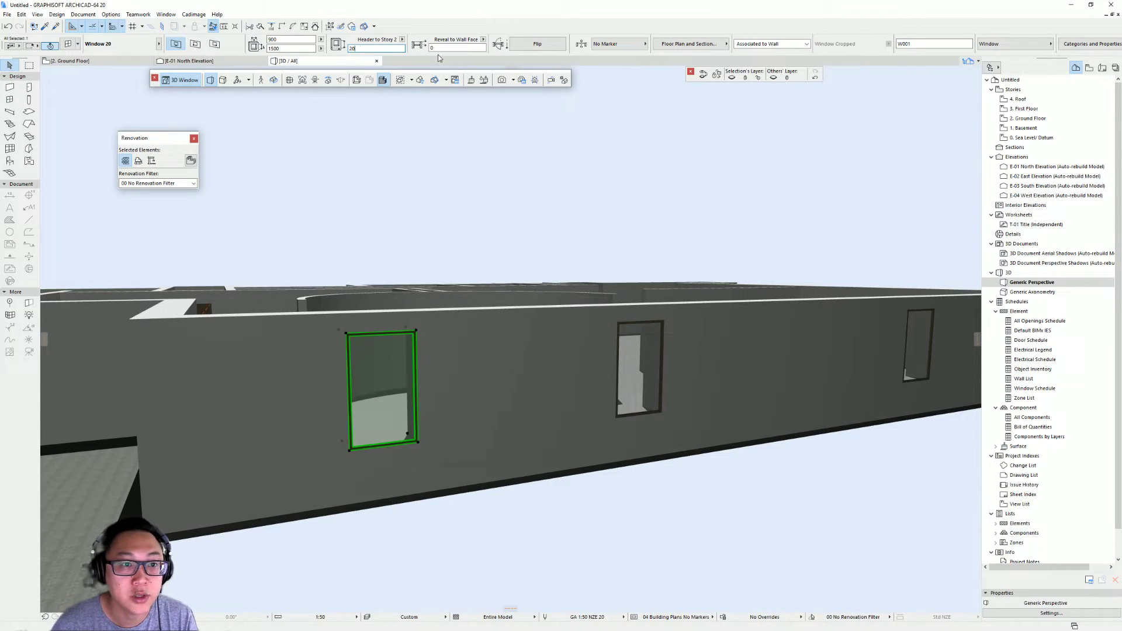
key("Return")
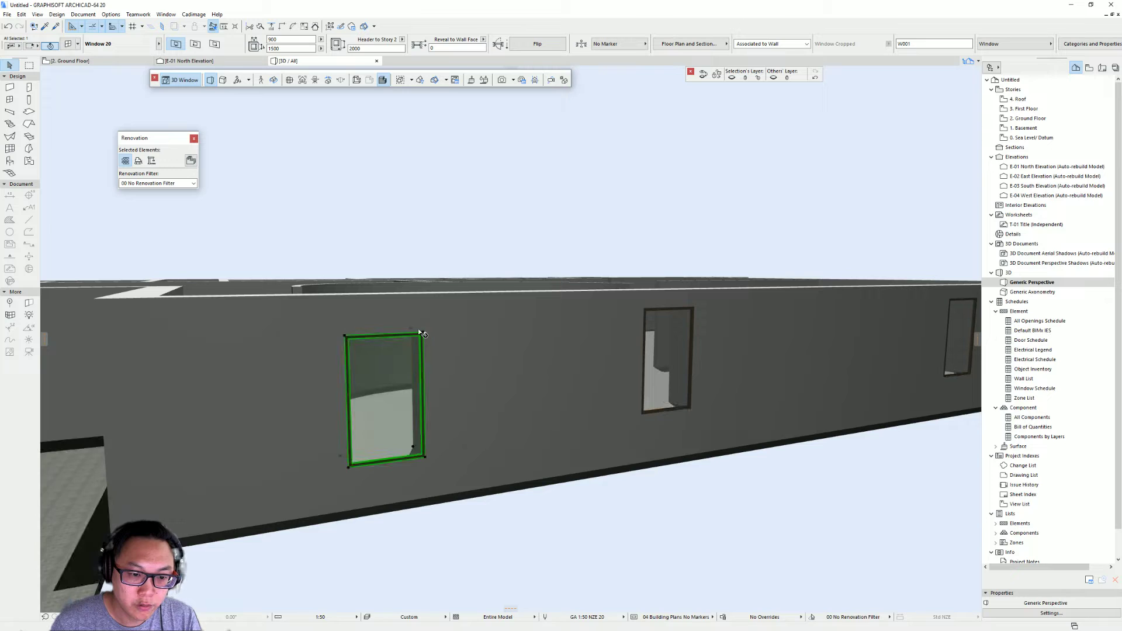
Step: Anchor the selected window by Sill to Story 2 and set its sill height to 1200
left_click(403, 39)
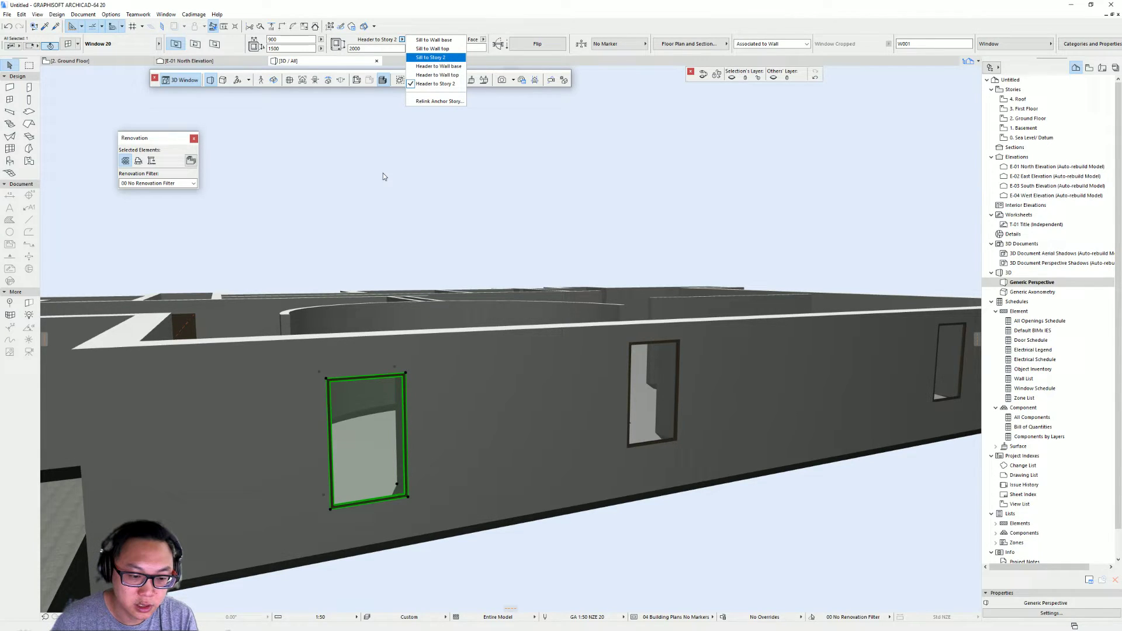
left_click(447, 59)
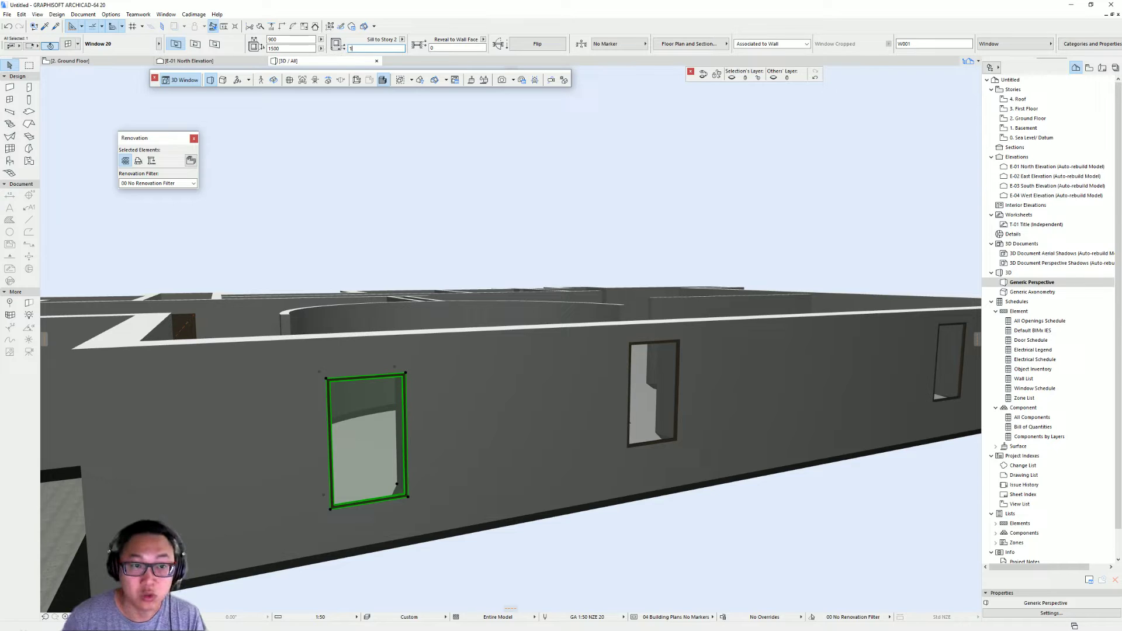
key("Return")
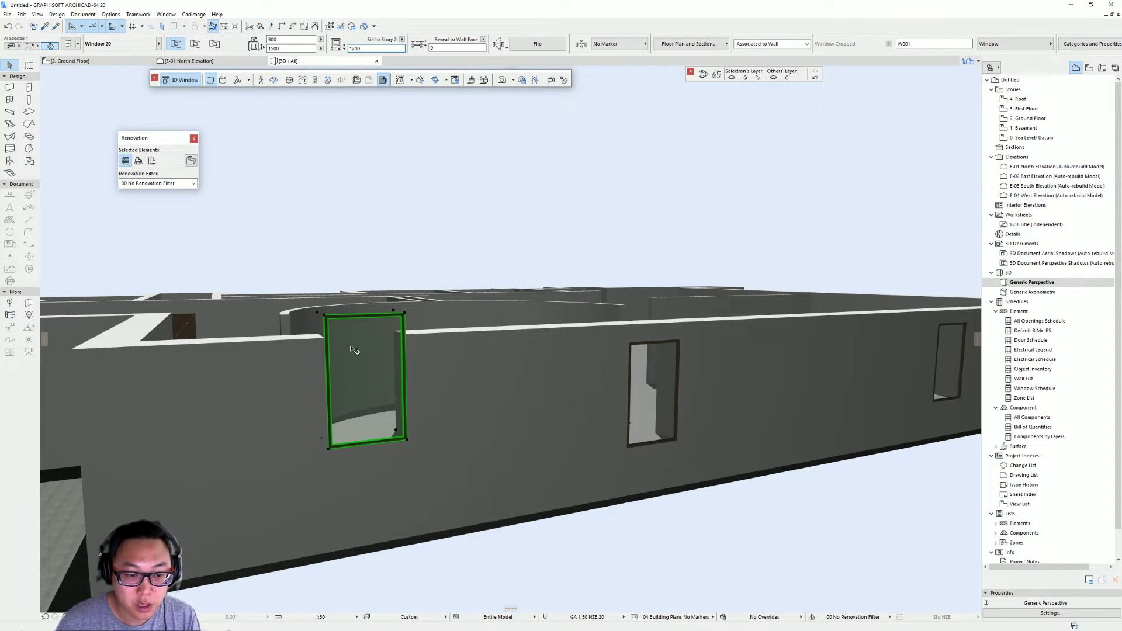
Step: Move the raised window vertically so that its sill lines up with the bottom corner of the middle window
middle_click_drag(442, 379, 466, 287, "shift")
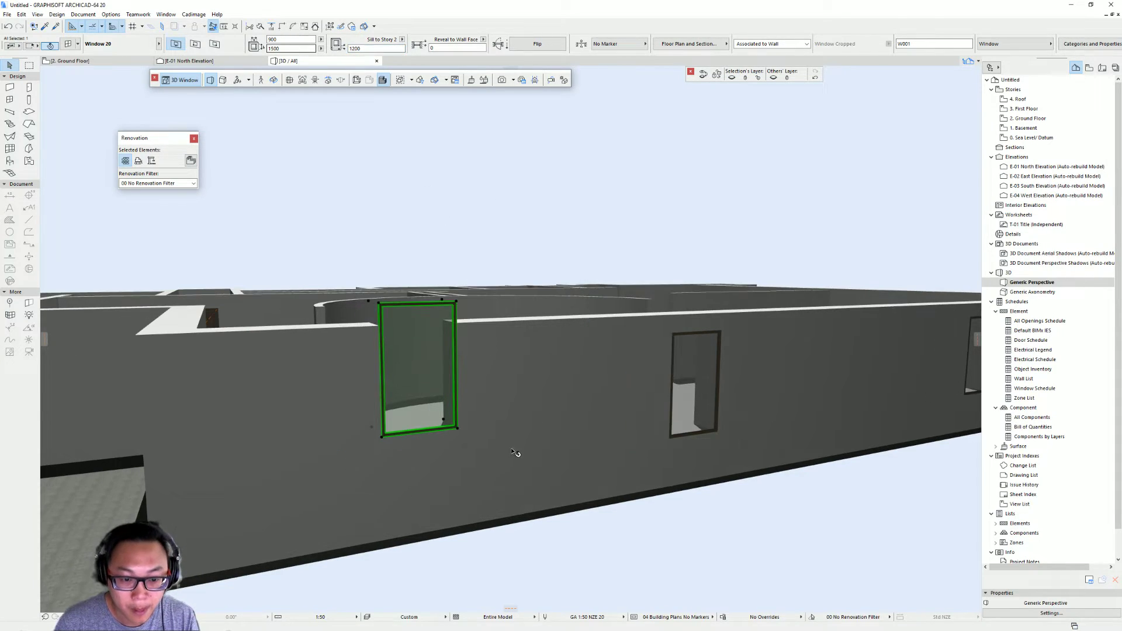
middle_click_drag(467, 441, 601, 443, "shift")
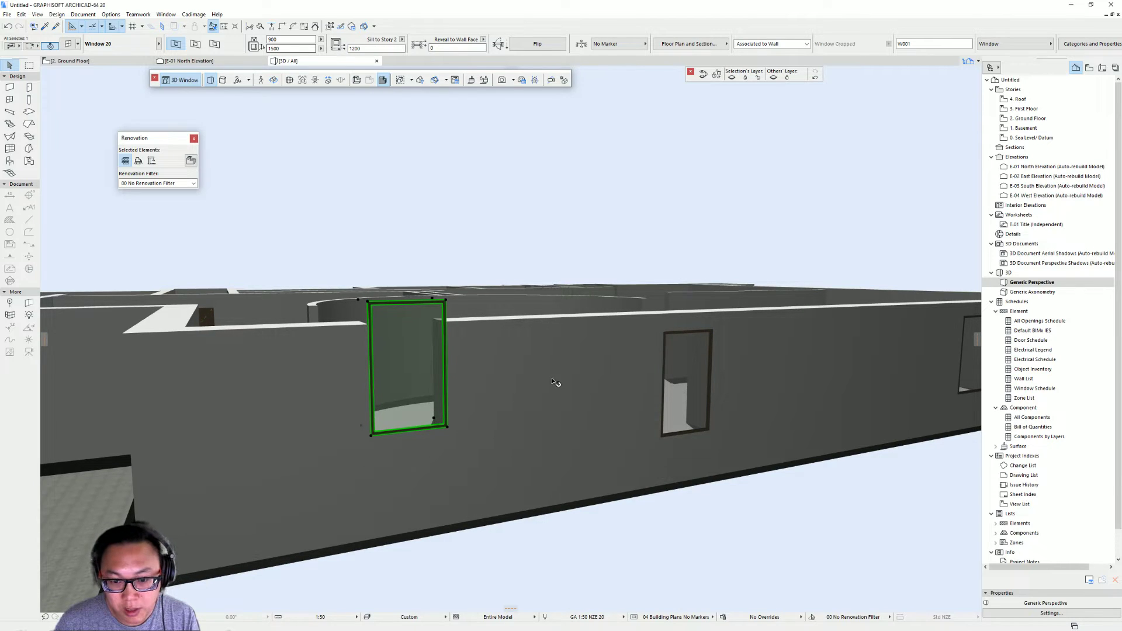
middle_click_drag(552, 381, 656, 390, "shift")
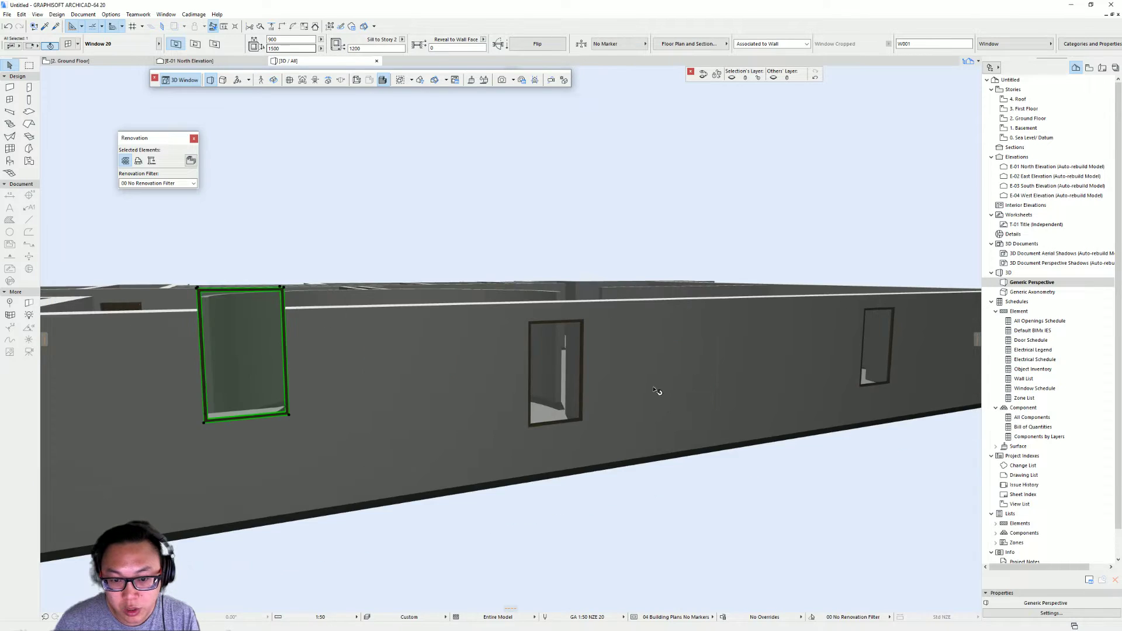
left_click(290, 415)
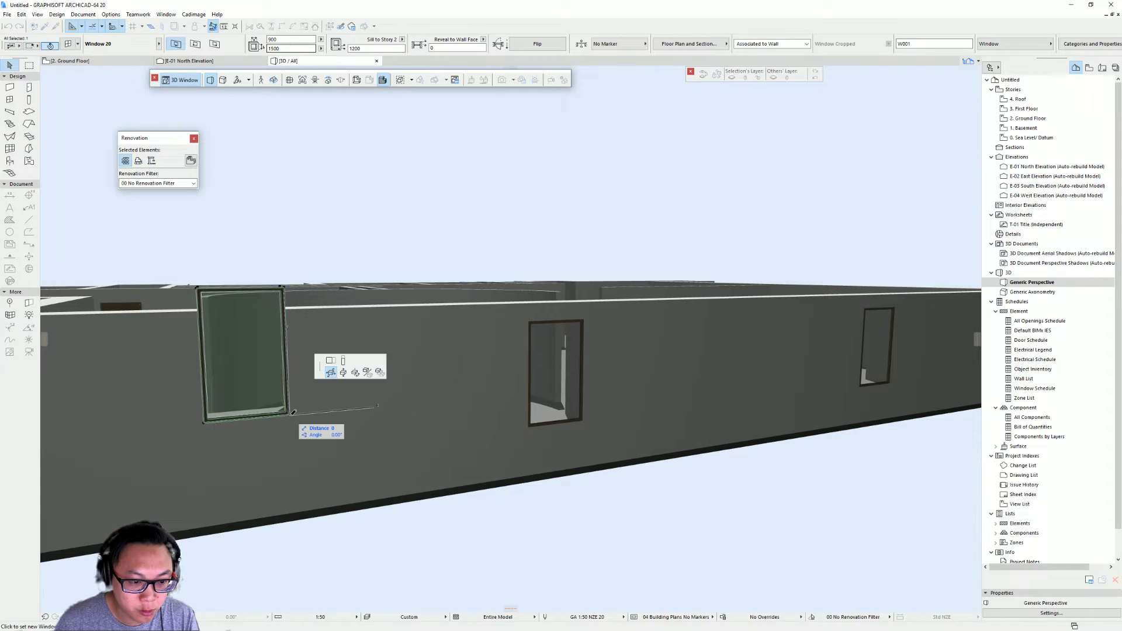
left_click(343, 373)
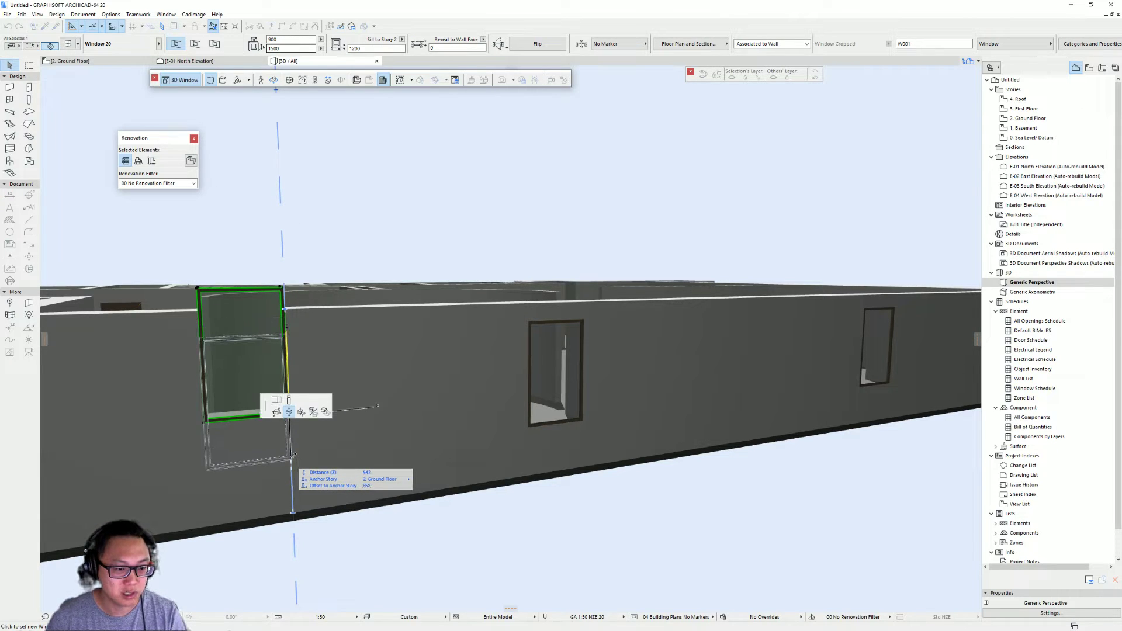
left_click(529, 429)
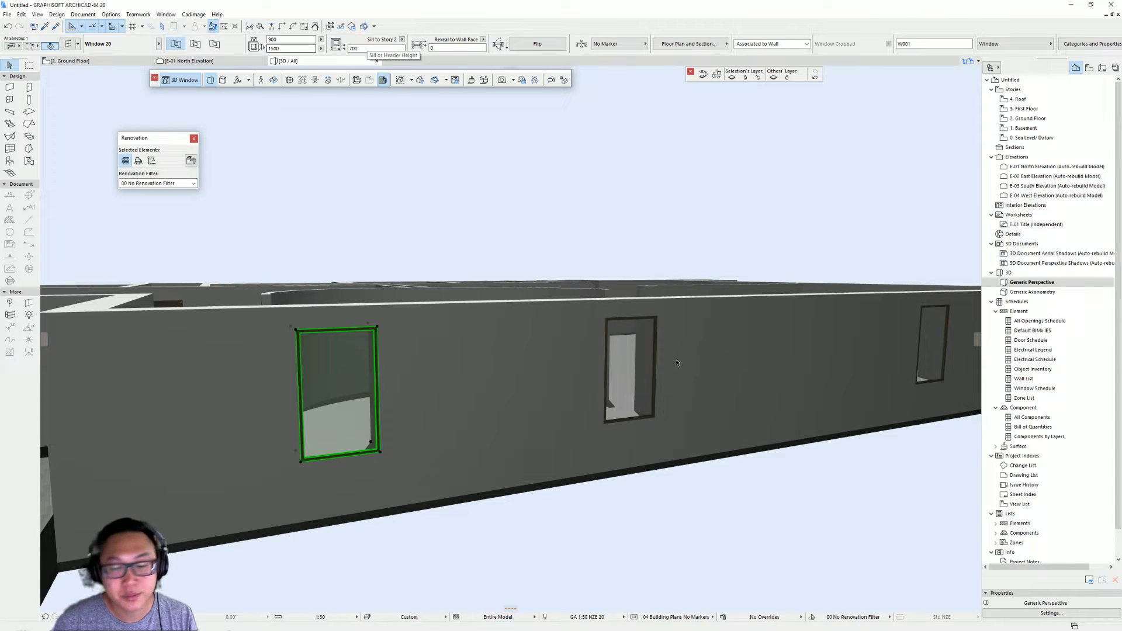
Step: Select the middle window and examine its placement in the exterior wall from above and from outside
left_click(625, 358)
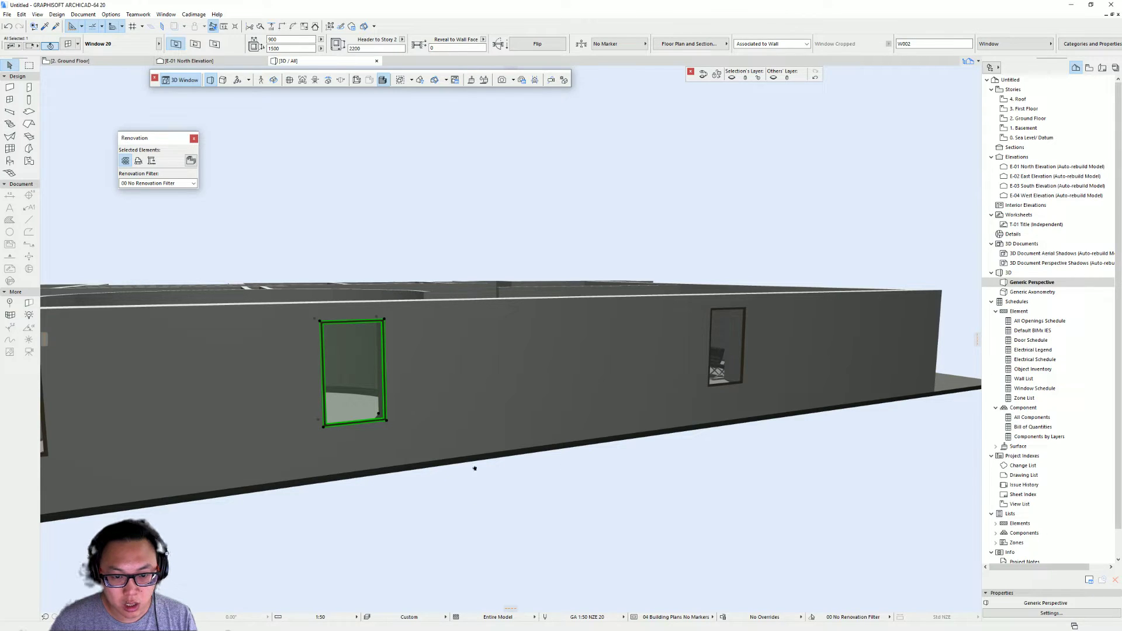
middle_click_drag(475, 469, 472, 466, "shift")
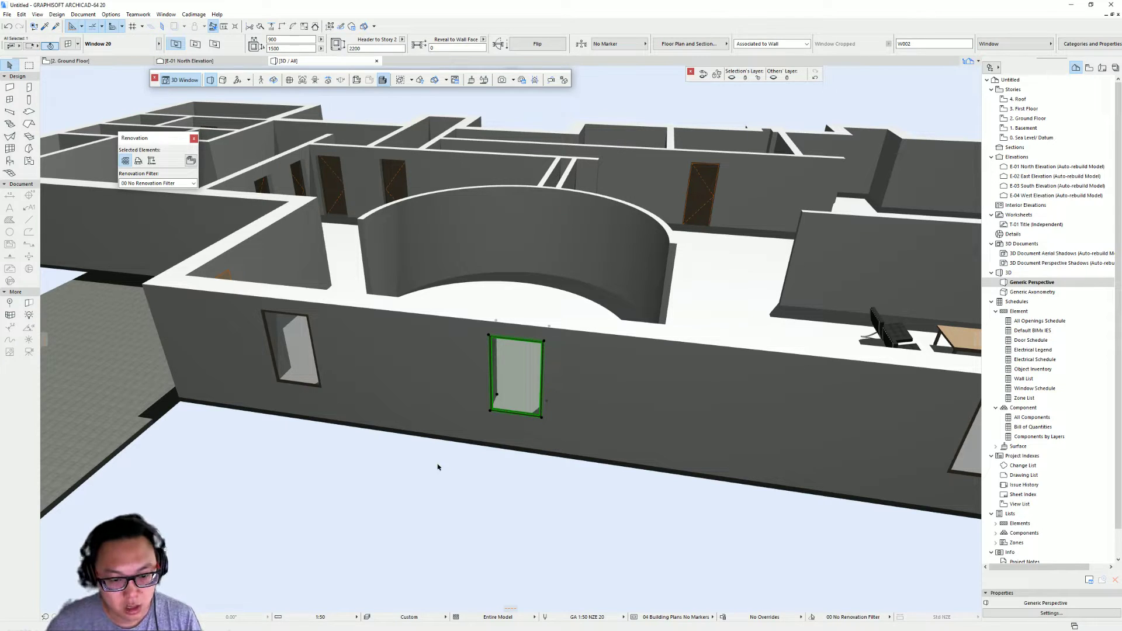
middle_click_drag(525, 415, 520, 419, "shift")
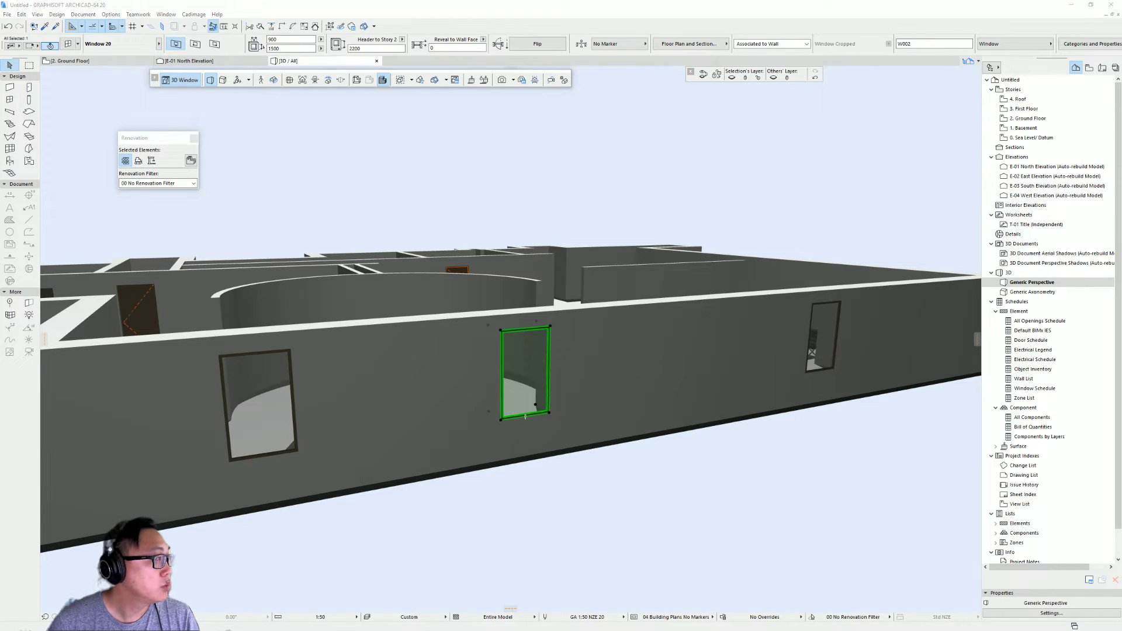
Step: Switch to the browser, check the facade photos in ArchDaily's Villa Tugendhat article, and return to the Archicad model
key("alt+Tab")
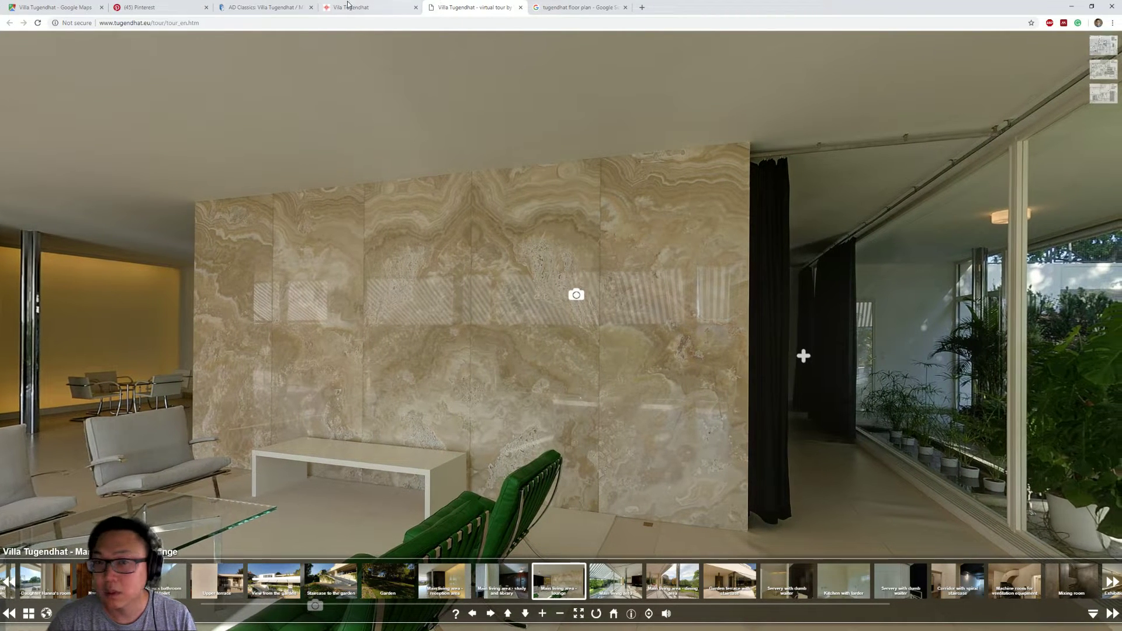
left_click(371, 11)
left_click(299, 8)
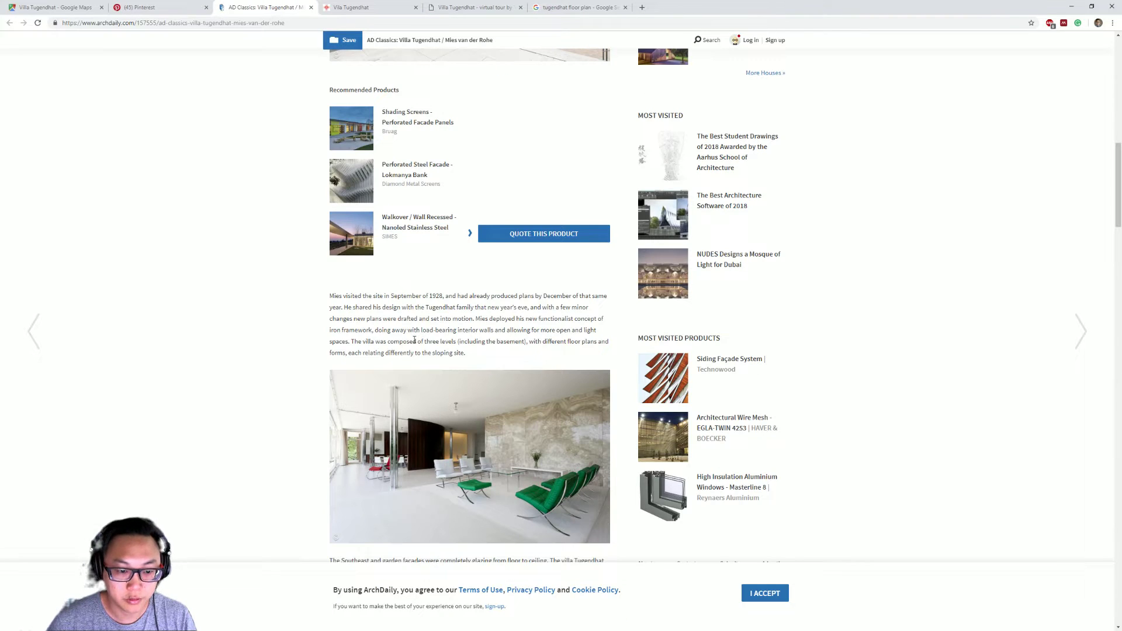
scroll(415, 340, "up", 5)
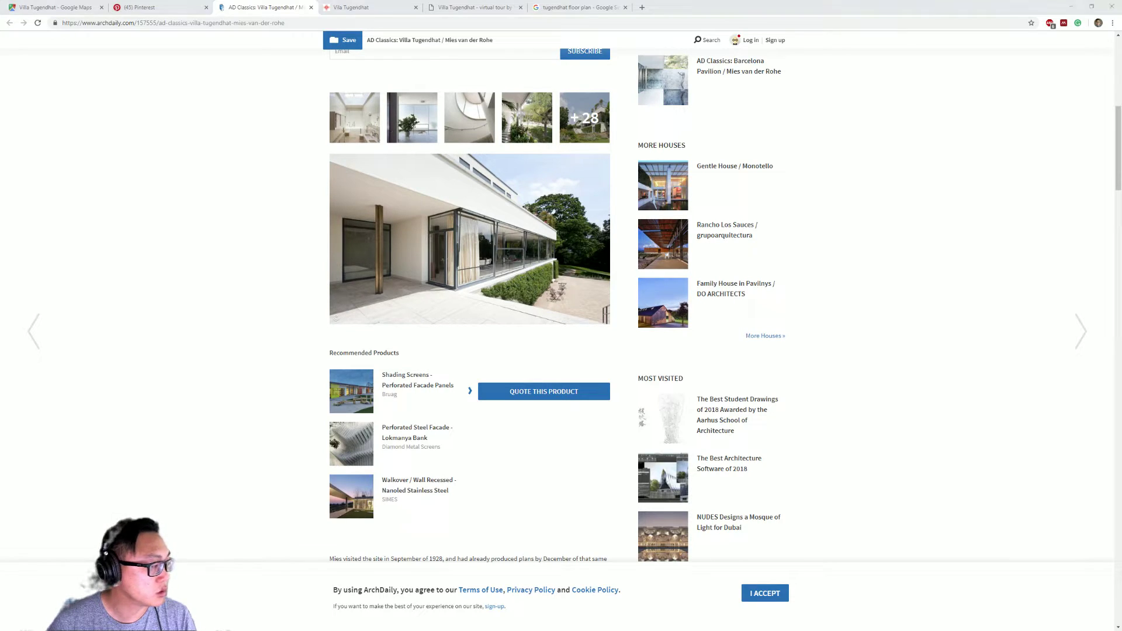
key("alt+Tab")
middle_click_drag(529, 428, 271, 436, "shift")
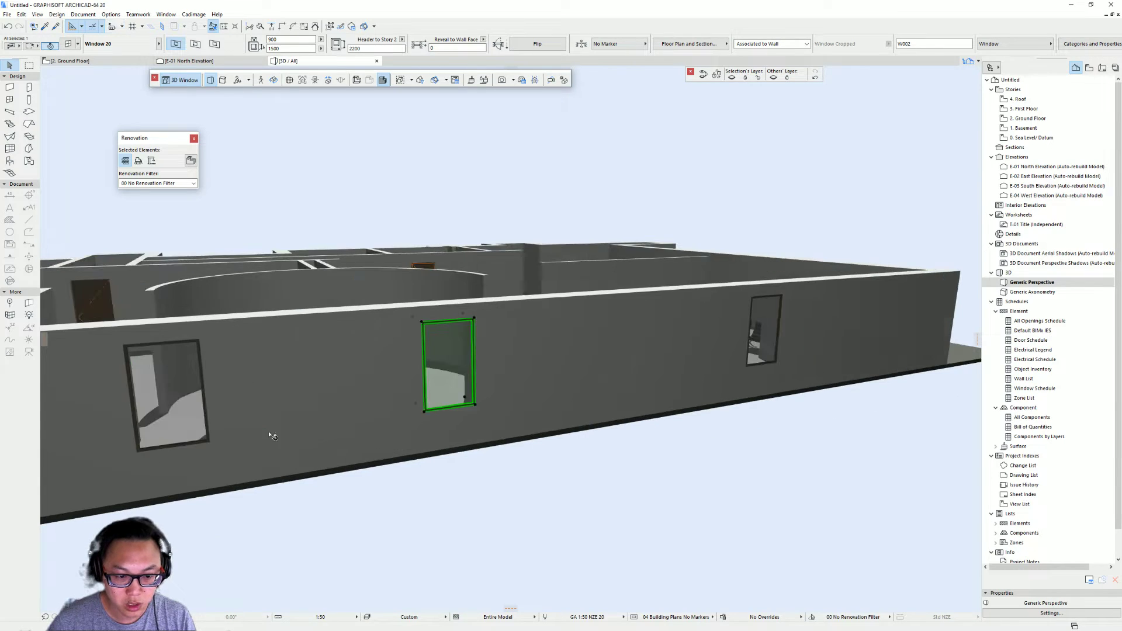
Step: Stretch the window nearest the terrace down to the wall base and up to the wall top, making it 2450 high
middle_click_drag(535, 413, 608, 409, "shift")
left_click(492, 374)
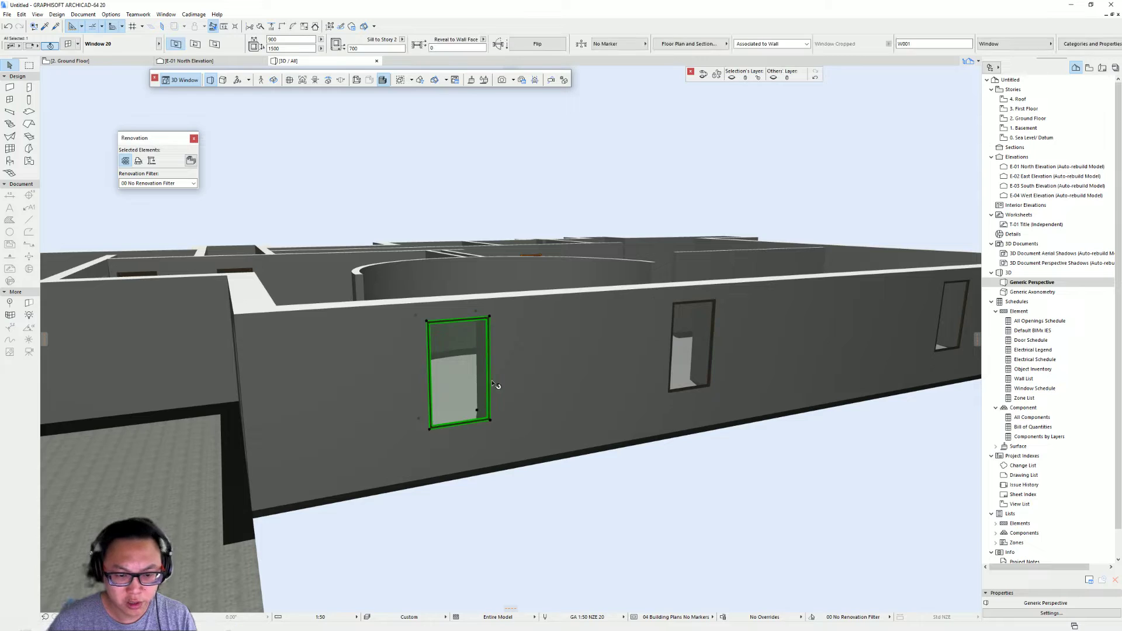
mouse_move(449, 429)
middle_mouse_down("shift")
mouse_move(458, 451)
mouse_move(435, 431)
middle_mouse_up("shift")
left_click(435, 427)
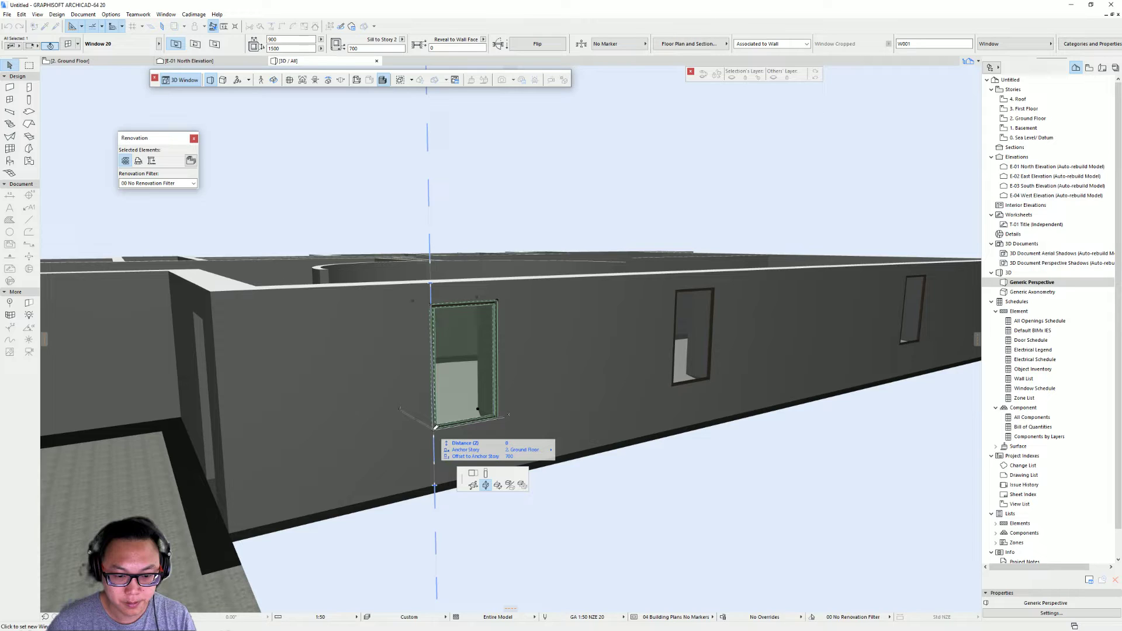
left_click(435, 484)
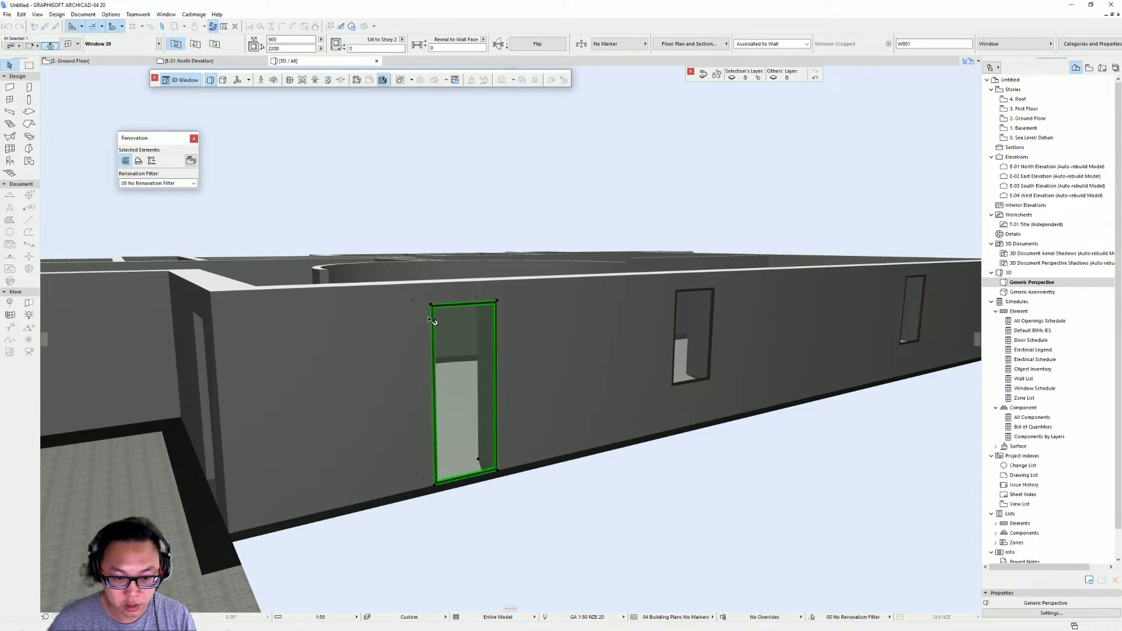
left_click(431, 304)
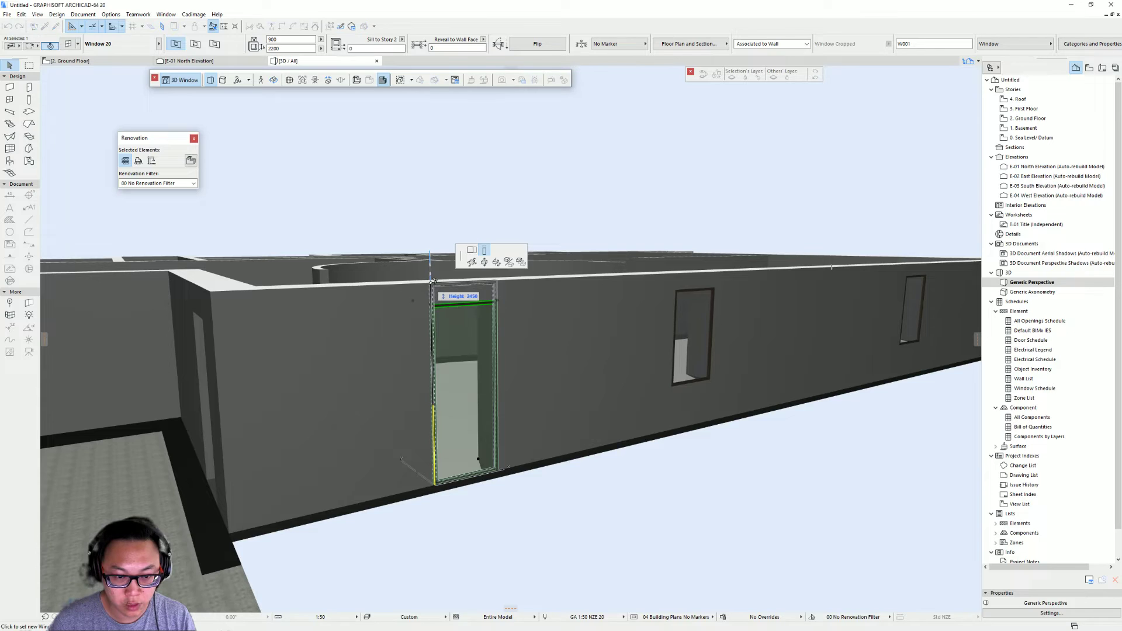
left_click(432, 281)
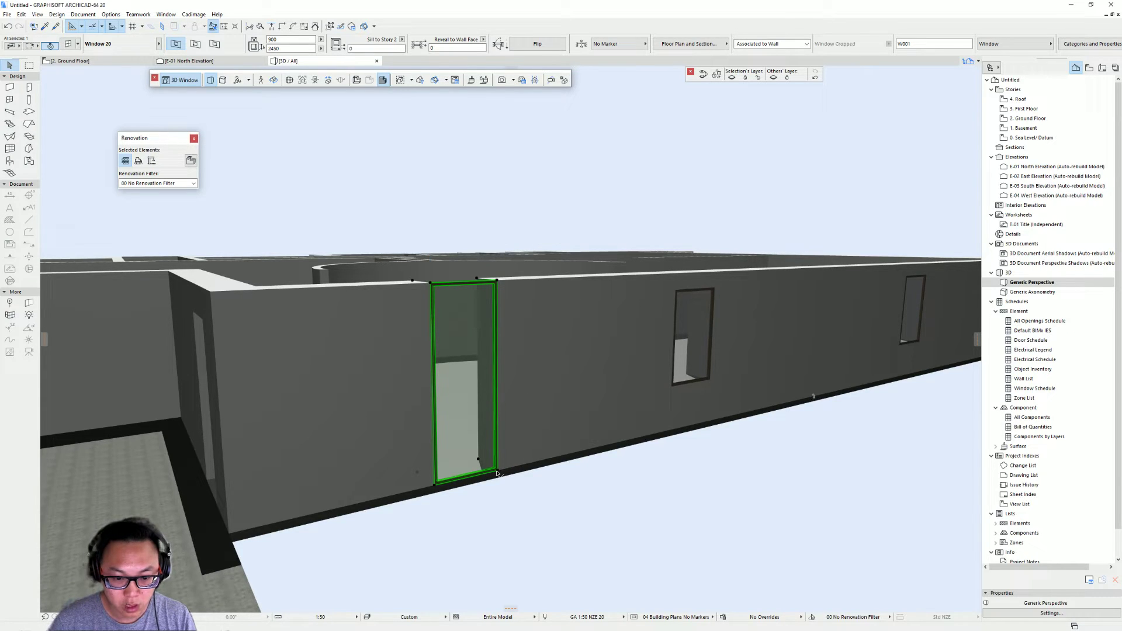
Step: Widen the full-height window by moving its edge facing the middle window, to a width of about 1276
left_click(497, 471)
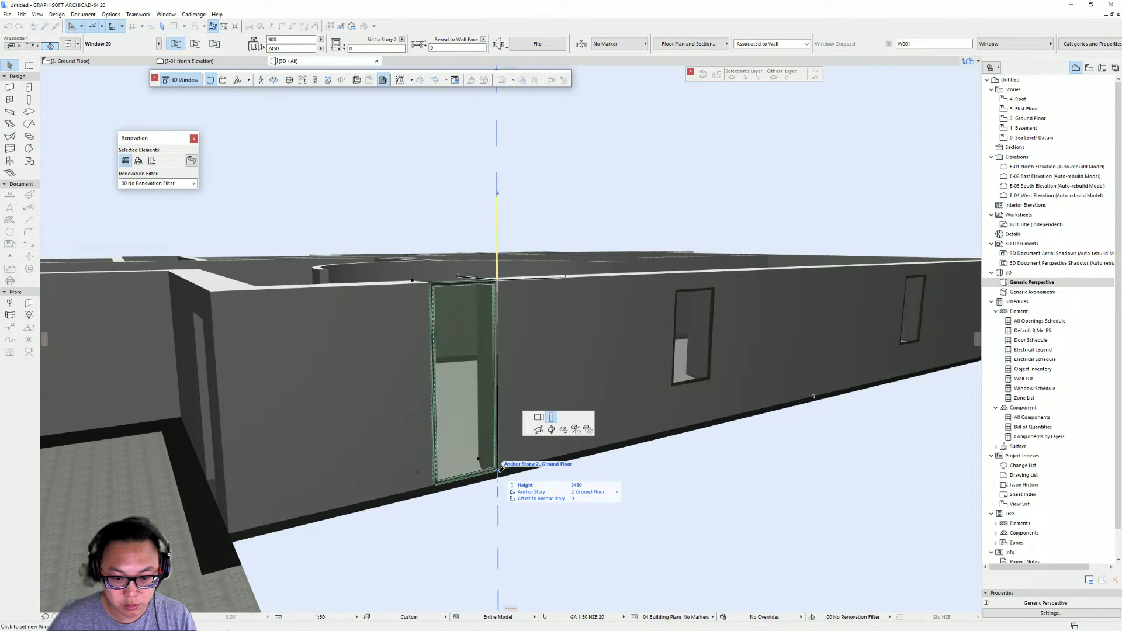
left_click(640, 422)
left_click(631, 439)
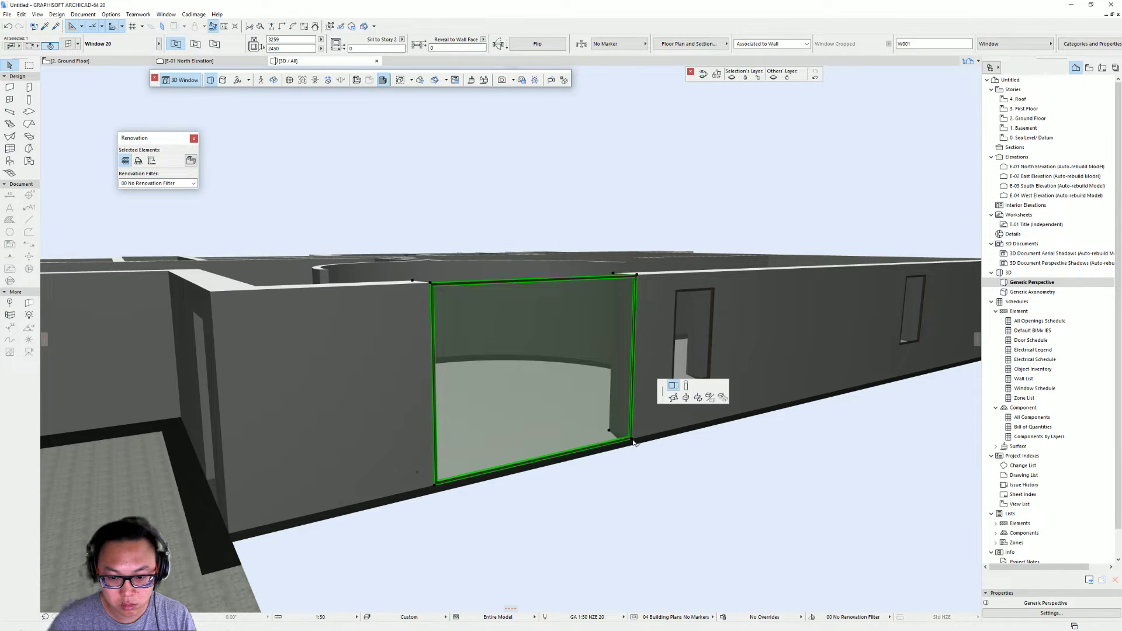
left_click(519, 466)
key("Escape")
Step: Stretch the full-height window's terrace-side edge to the wall corner, for a width of 3074
middle_click_drag(656, 431, 447, 403, "shift")
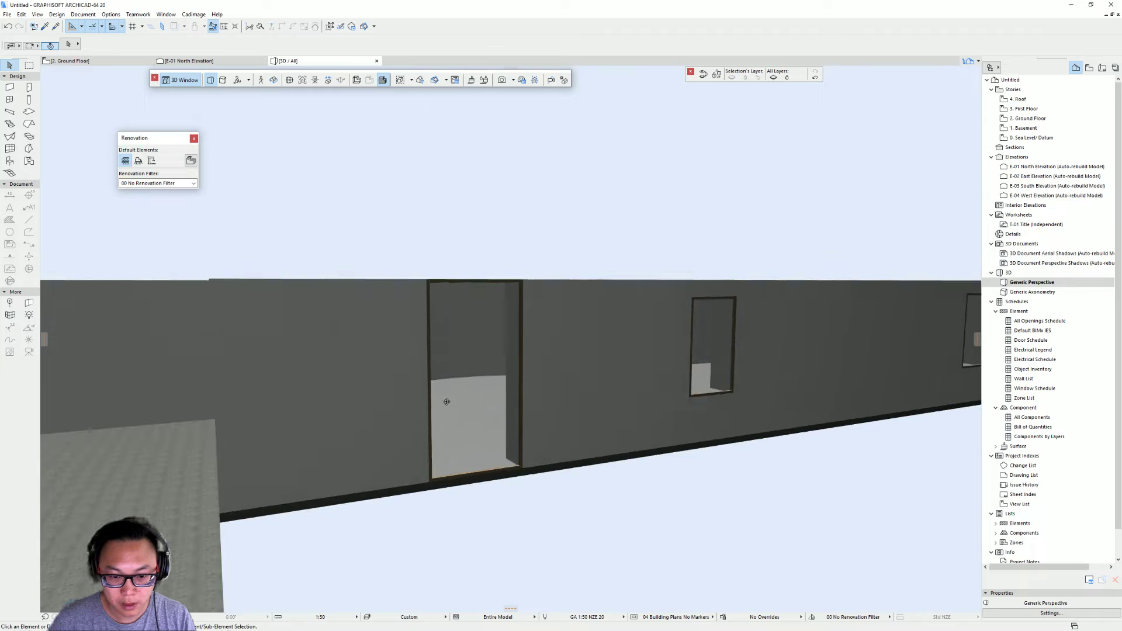
middle_click_drag(620, 465, 476, 426, "shift")
left_click(476, 426)
left_click(433, 478)
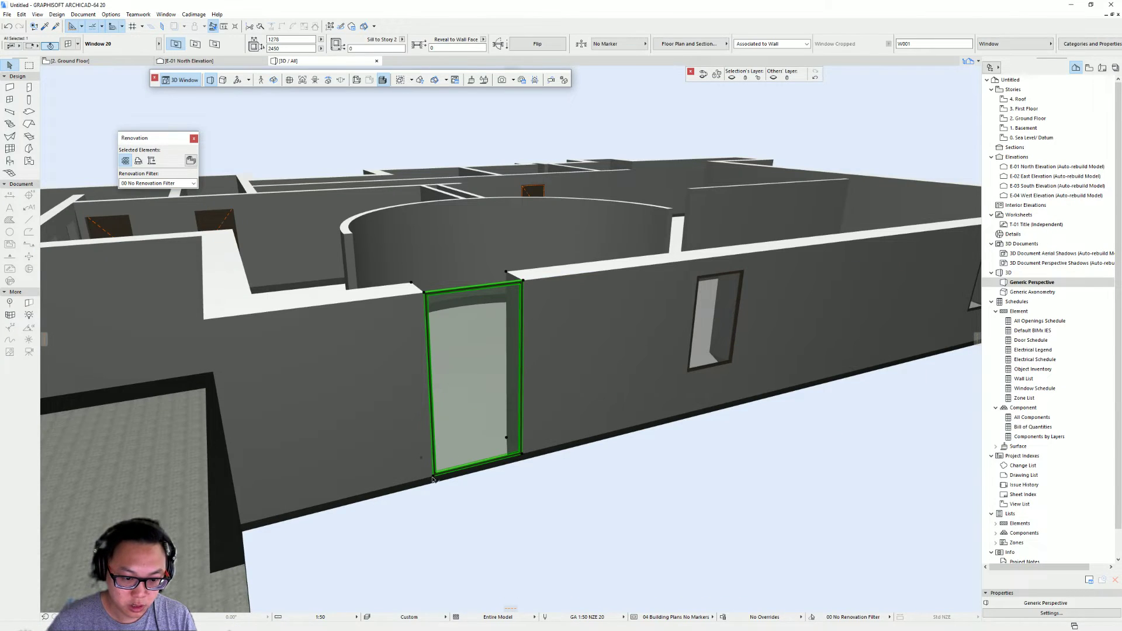
left_click(253, 304)
left_click(285, 514)
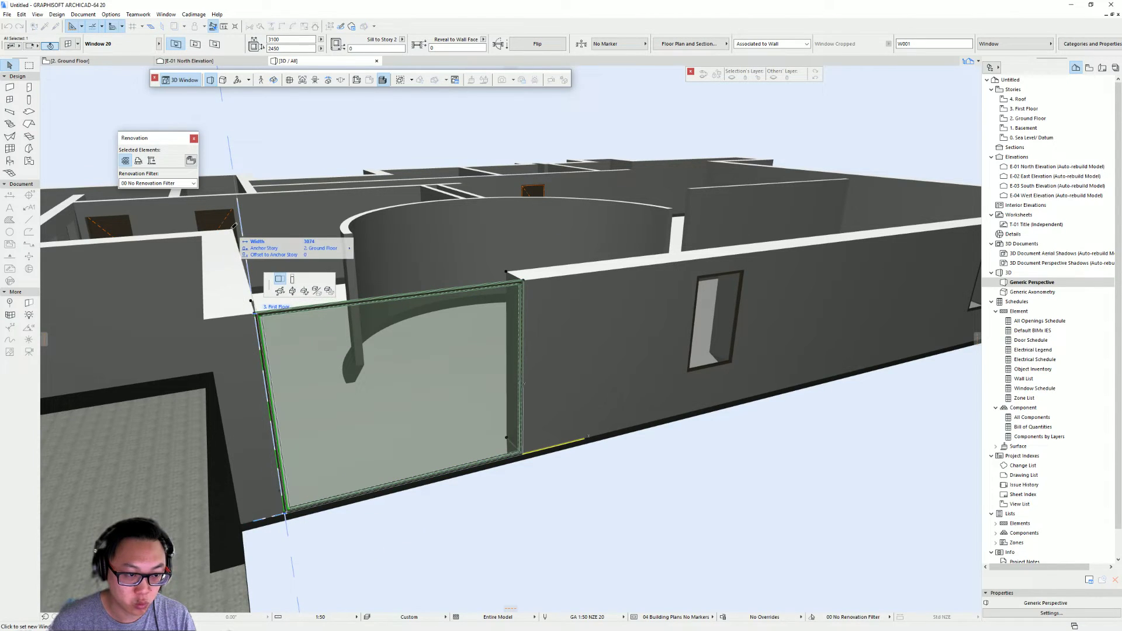
left_click(252, 302)
key("Escape")
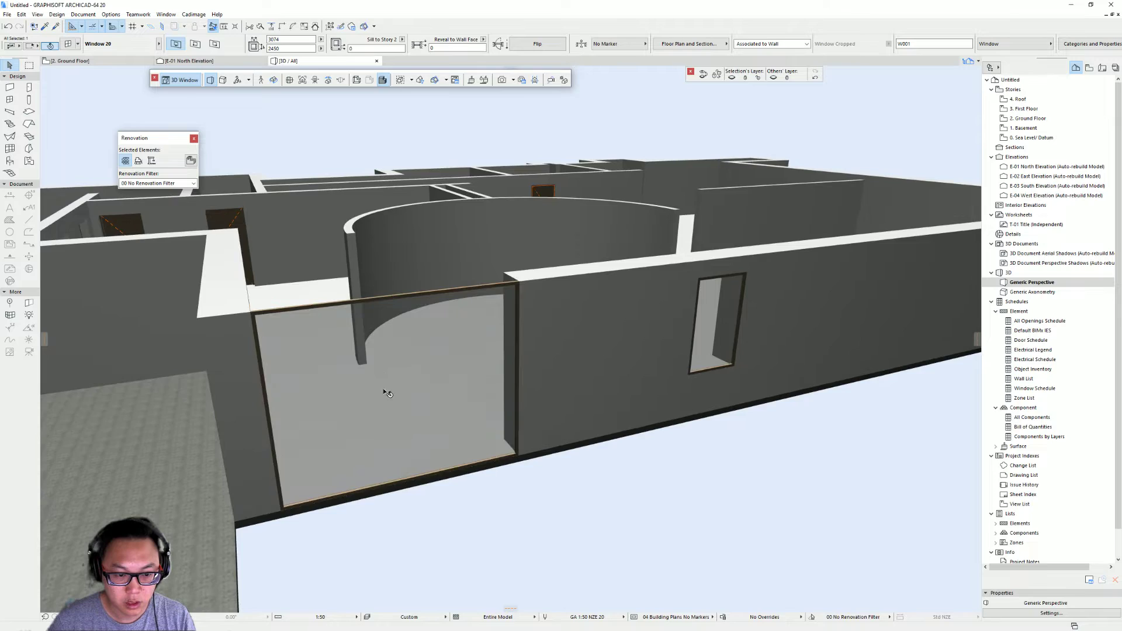
Step: Examine the enlarged corner window from outside and above, in relation to the terrace wall and curved dining wall
middle_click_drag(384, 388, 472, 432, "shift")
middle_click_drag(584, 467, 543, 468, "shift")
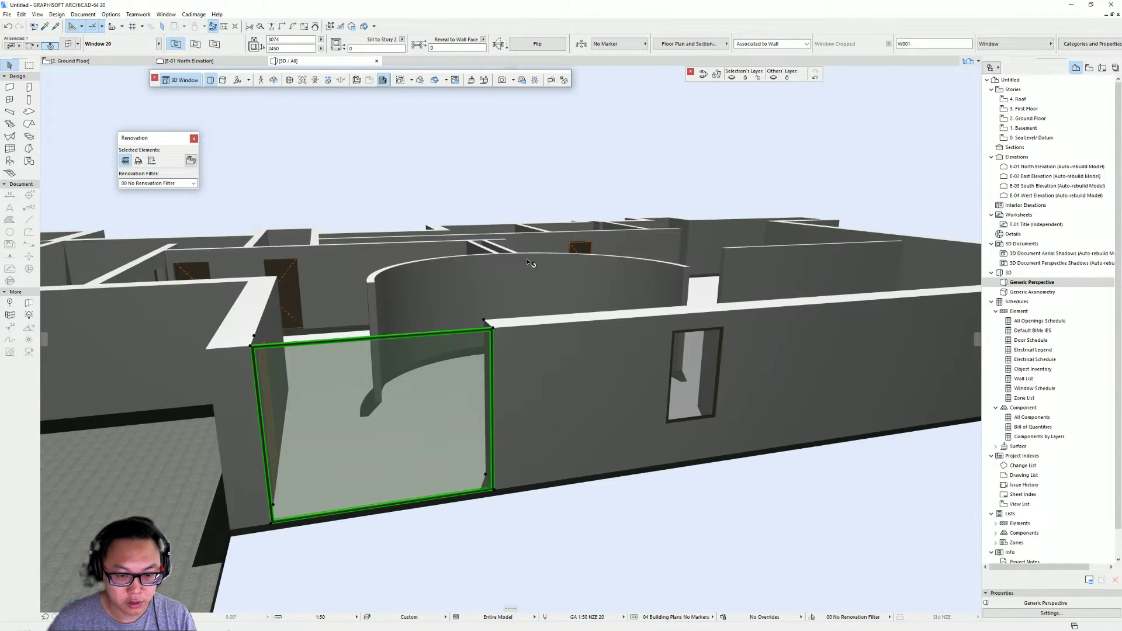
middle_click_drag(458, 396, 489, 338, "shift")
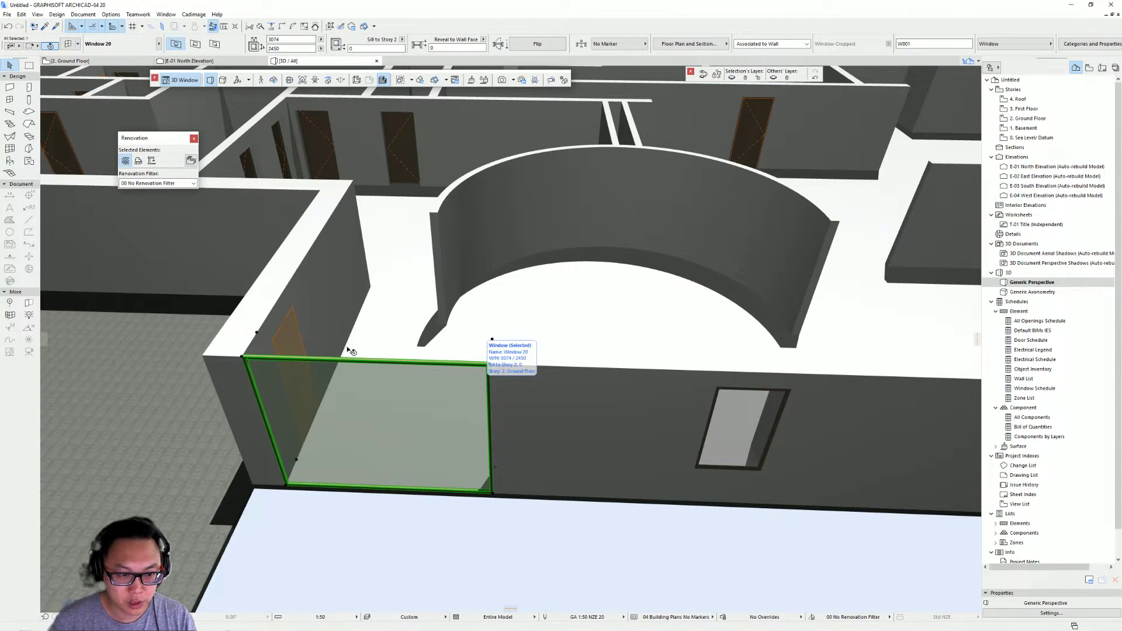
middle_click_drag(352, 351, 443, 335, "shift")
middle_click_drag(426, 397, 611, 384, "shift")
key("Escape")
left_click(651, 414)
Step: In the ground floor plan, stretch the middle window toward the terrace to meet the corner window's edge, making it 3600 wide
key("F2")
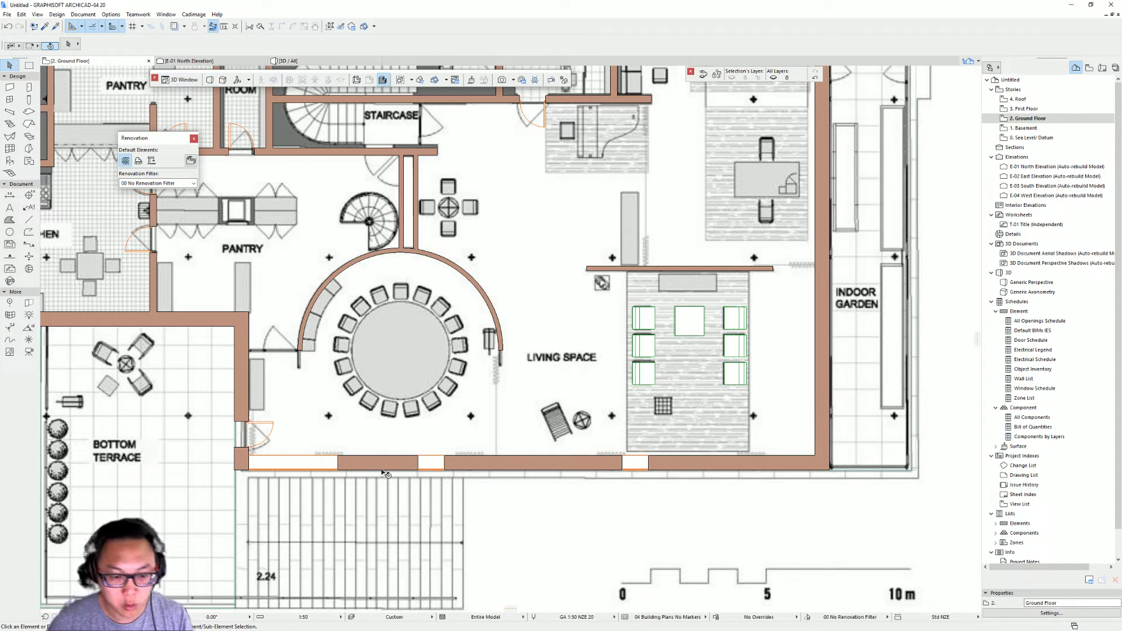
scroll(390, 473, "up", 3)
left_click(483, 449)
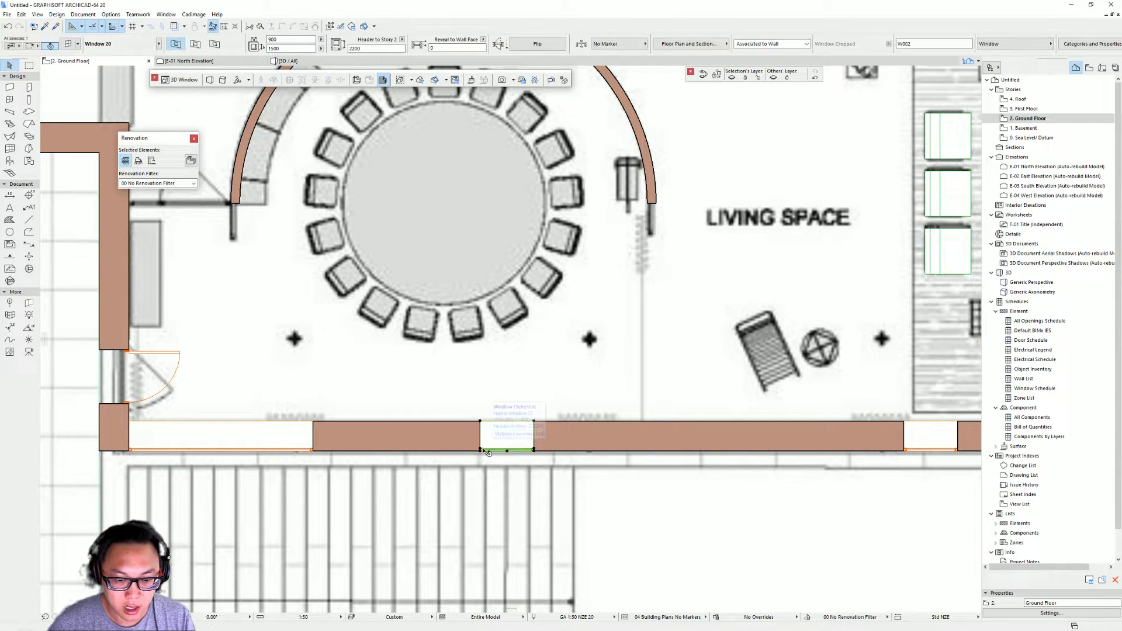
left_click(481, 422)
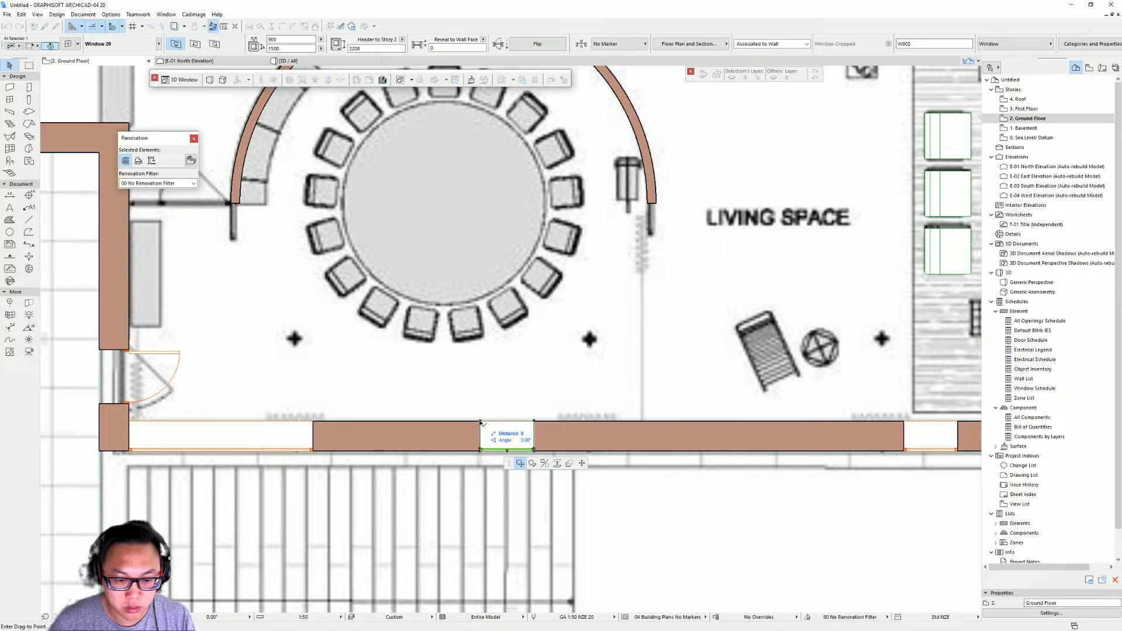
key("Escape")
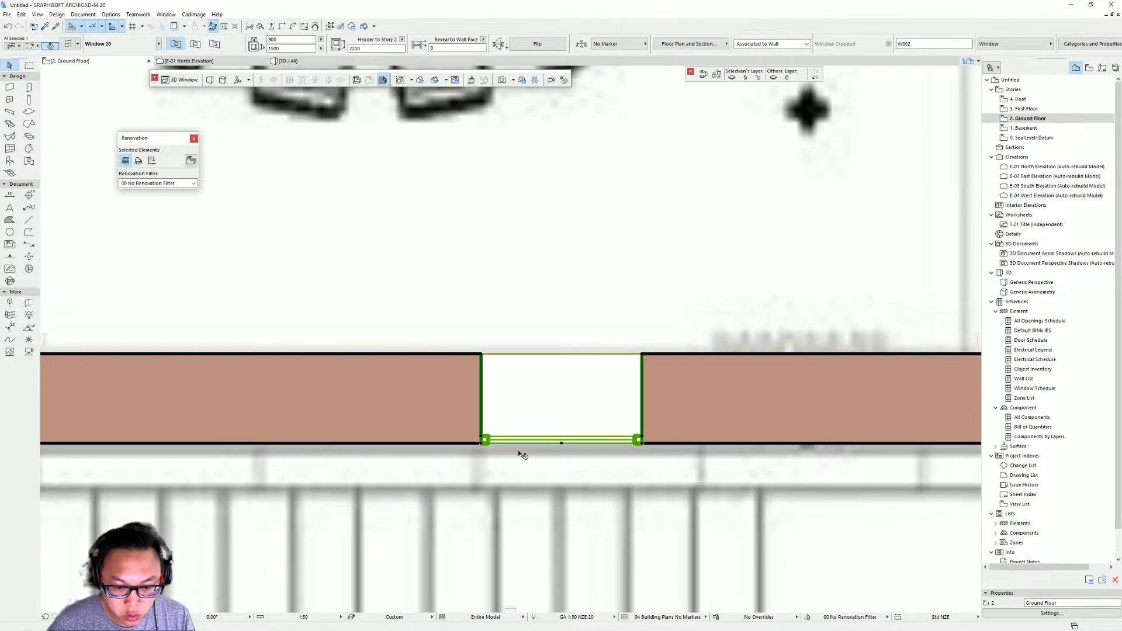
scroll(508, 455, "up", 5)
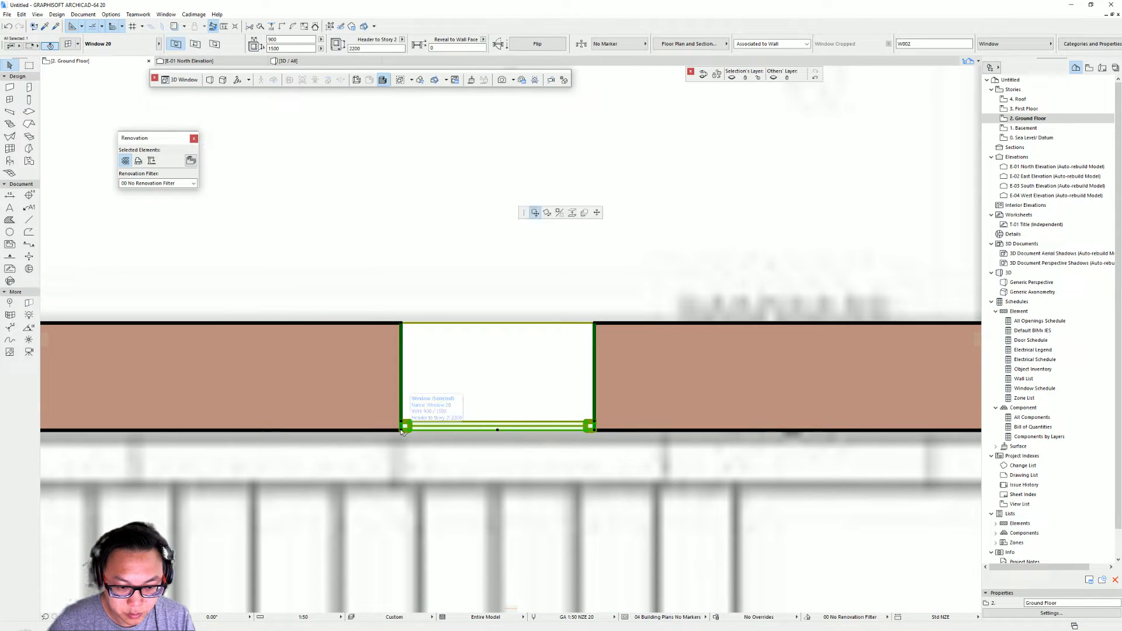
left_click(404, 426)
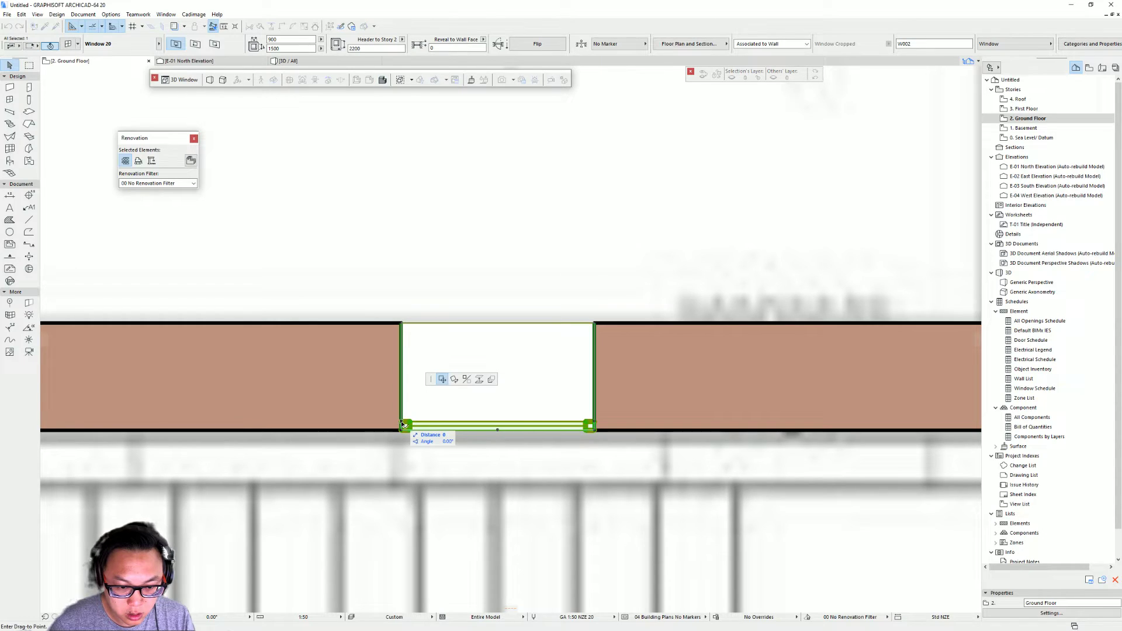
left_click(595, 325)
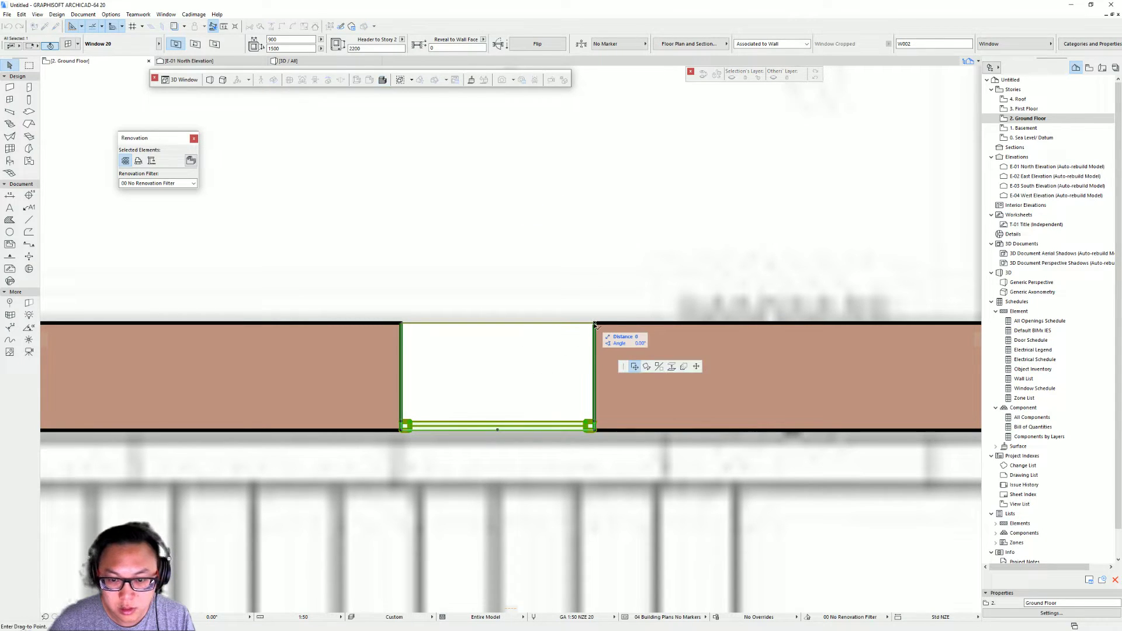
left_click(696, 367)
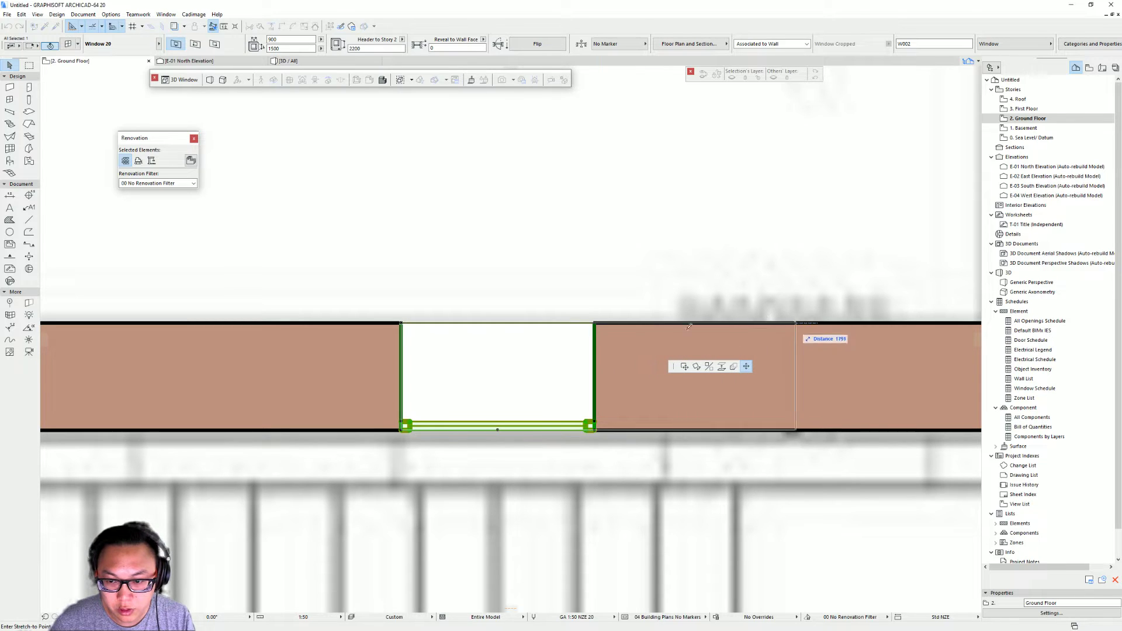
scroll(662, 318, "down", 5)
middle_click_drag(578, 317, 484, 333)
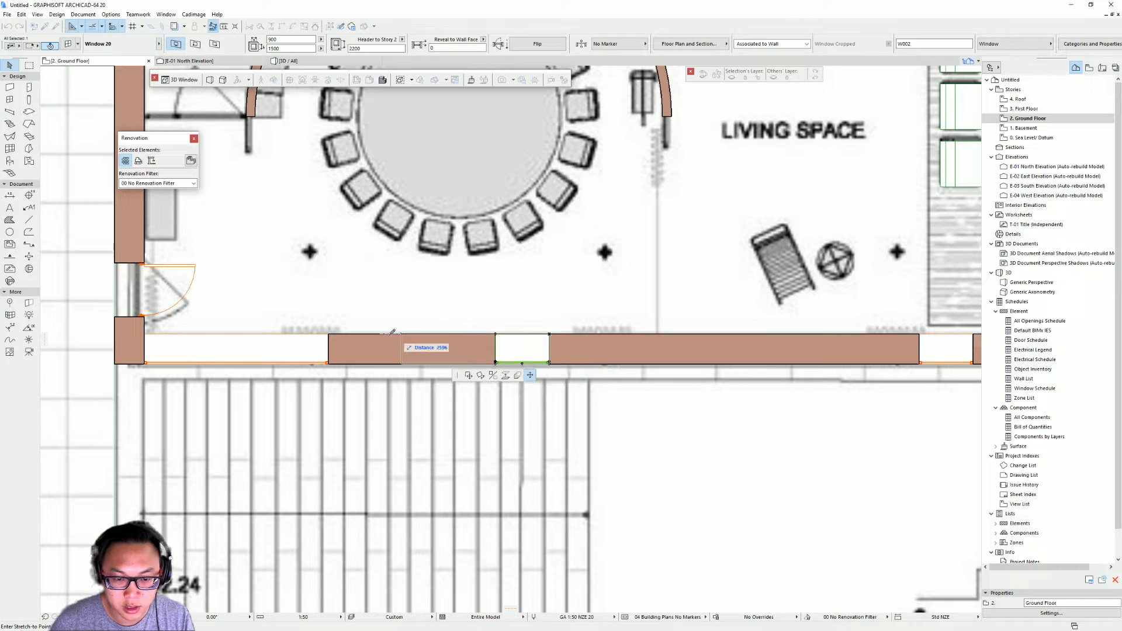
left_click(331, 331)
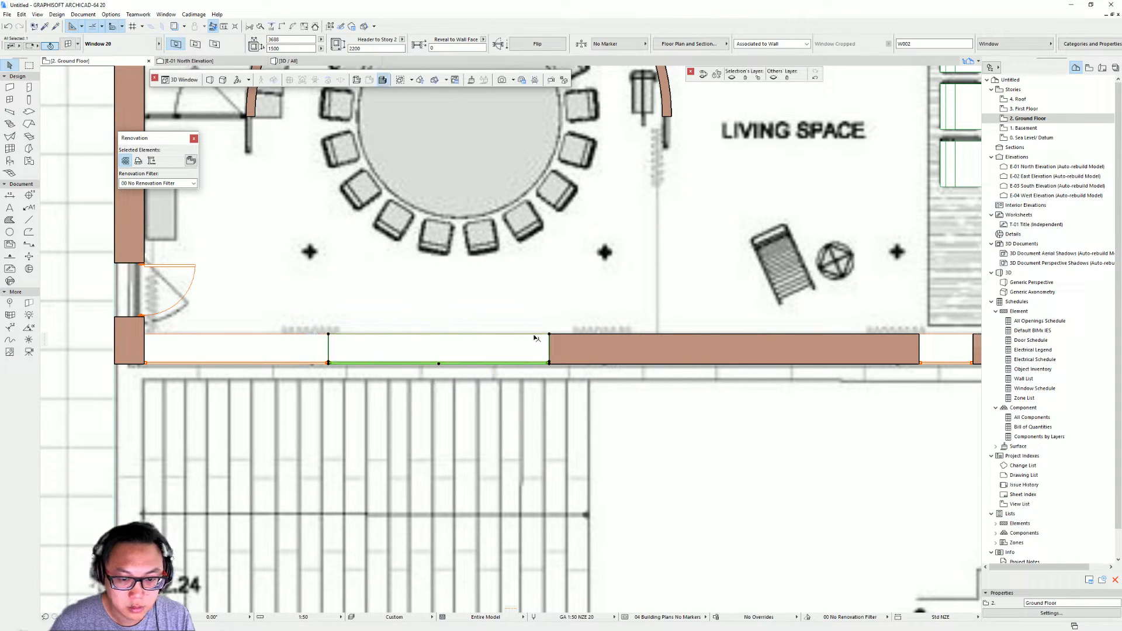
Step: Stretch the middle window's far edge to the column line beside the dining area, for a width of about 4539
left_click(550, 334)
left_click(455, 333)
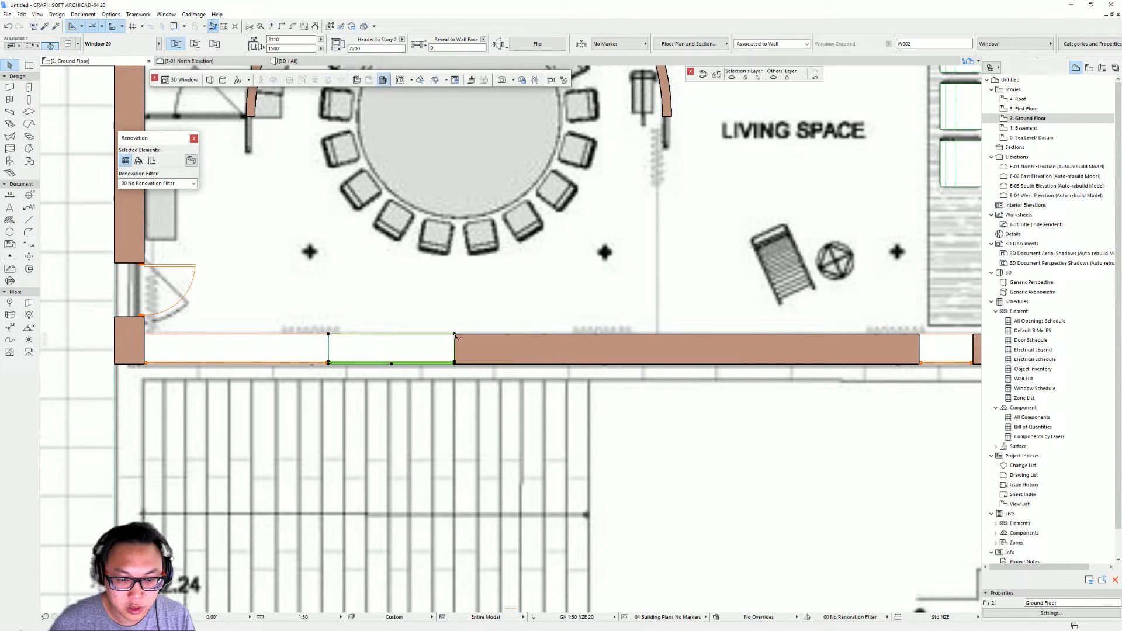
left_click(602, 333)
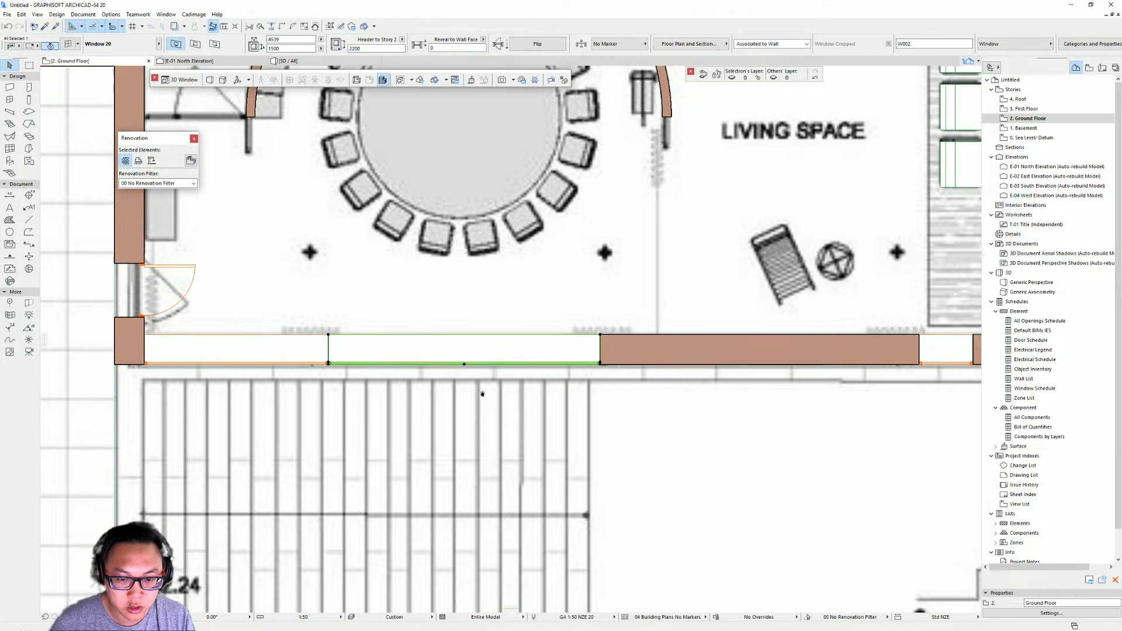
scroll(526, 410, "up", 2)
key("Escape")
scroll(402, 426, "down", 2)
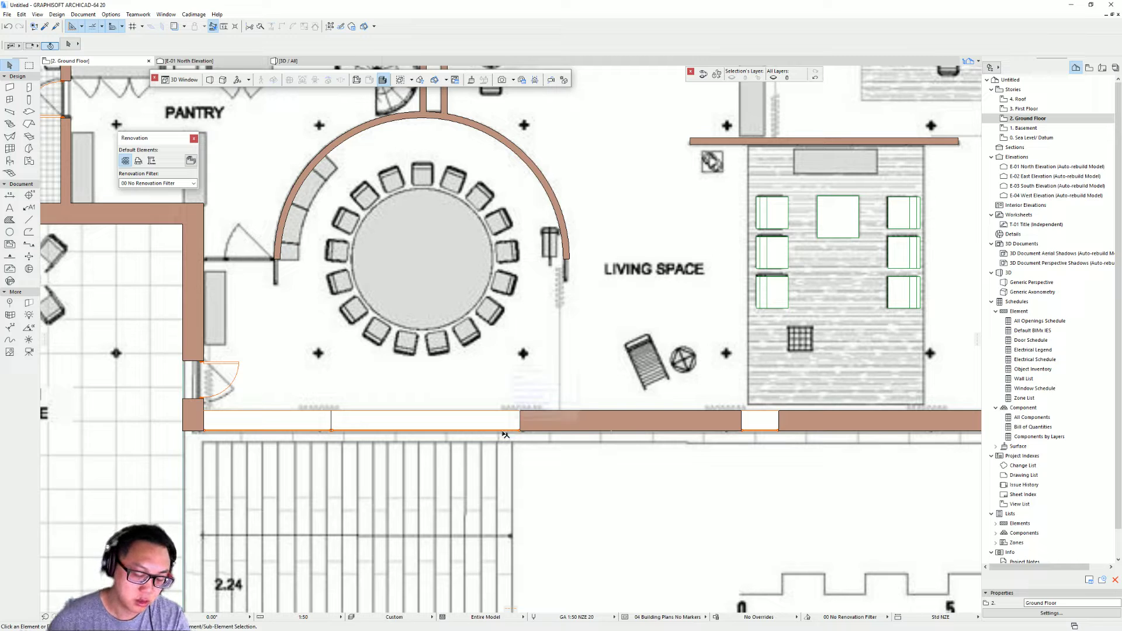
Step: In 3D, stretch the middle window down to the wall base and up to the wall top, making it 2450 high
key("F3")
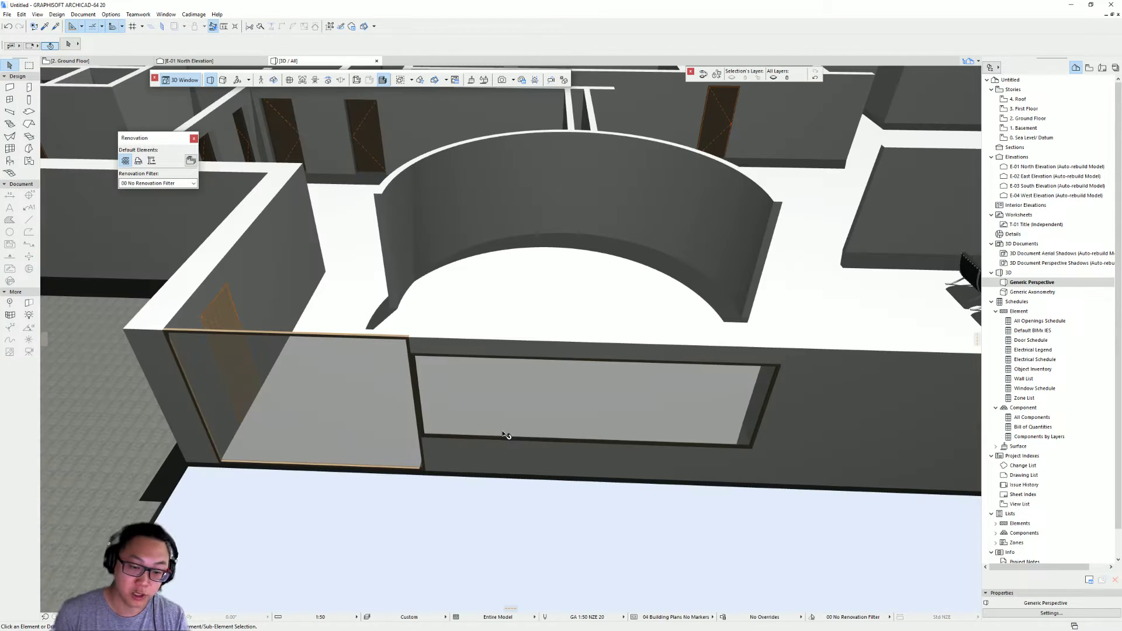
scroll(690, 306, "up", 3)
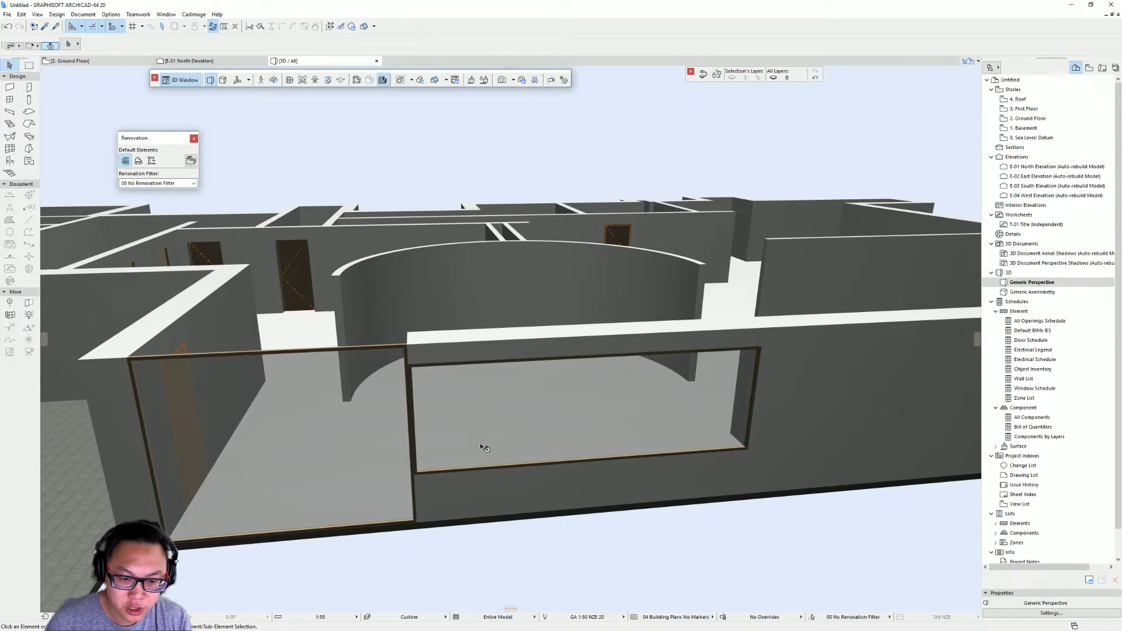
middle_click_drag(484, 448, 461, 421, "shift")
left_click(448, 448)
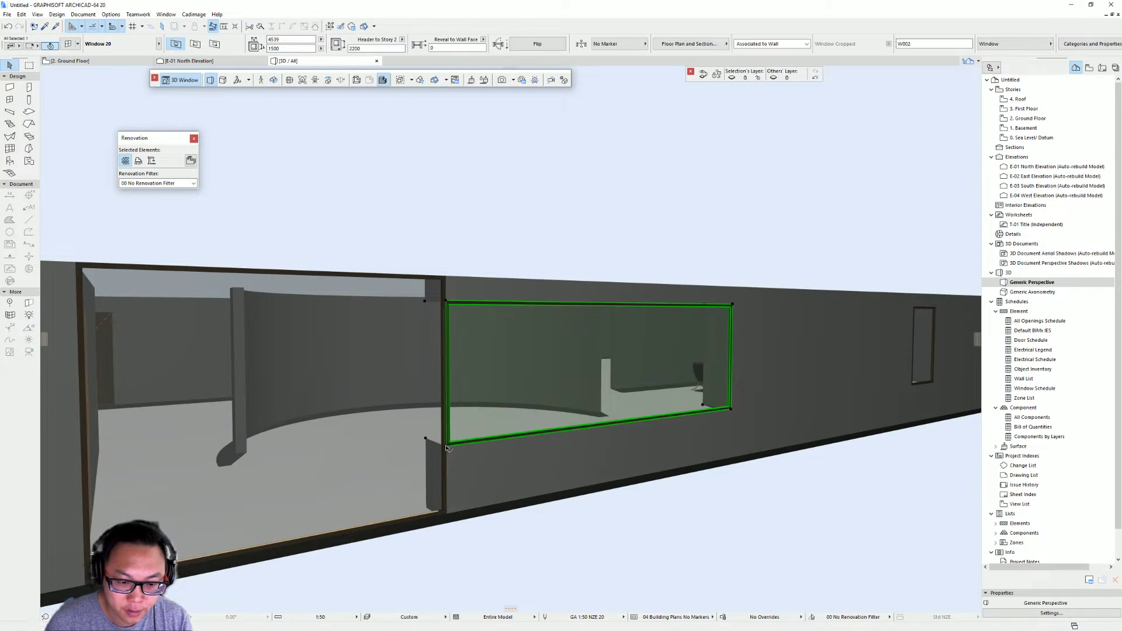
left_click(448, 447)
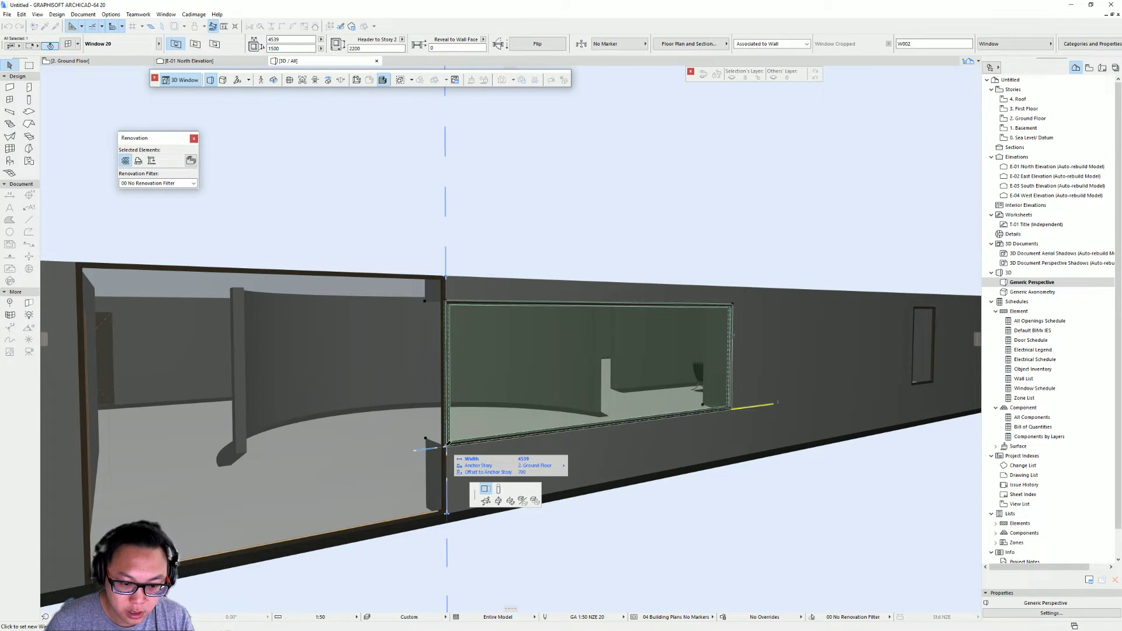
left_click(449, 511)
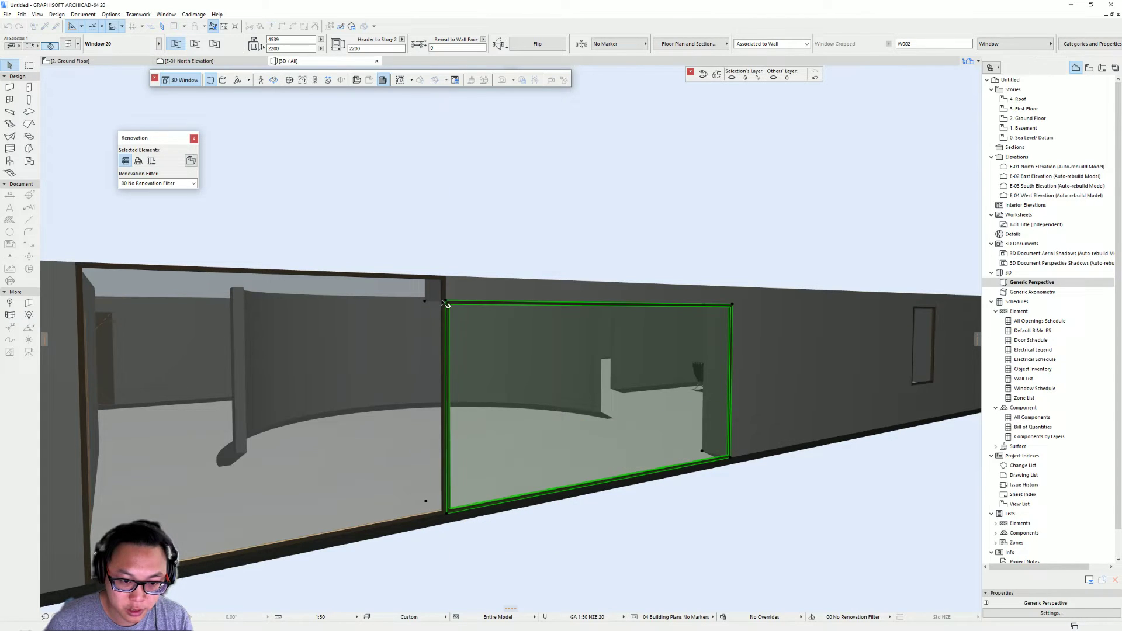
left_click(444, 304)
left_click(446, 278)
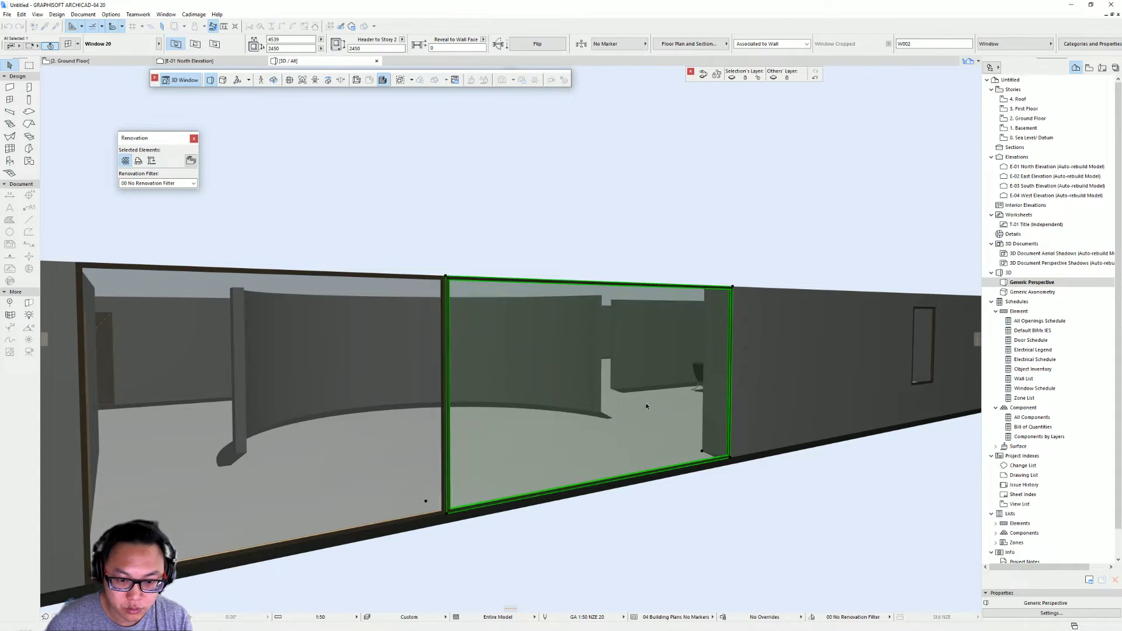
key("Escape")
Step: Delete the remaining small window in the living space's exterior wall and return to the ground floor plan
middle_click_drag(640, 405, 666, 418, "shift")
left_click(664, 416)
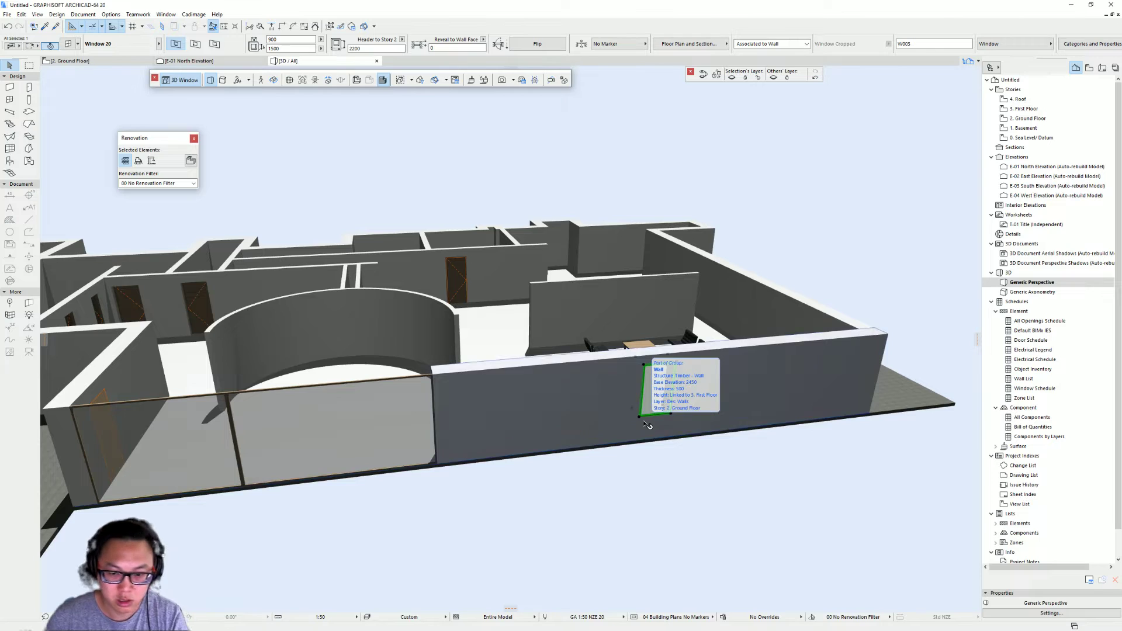
key("Escape")
key("F2")
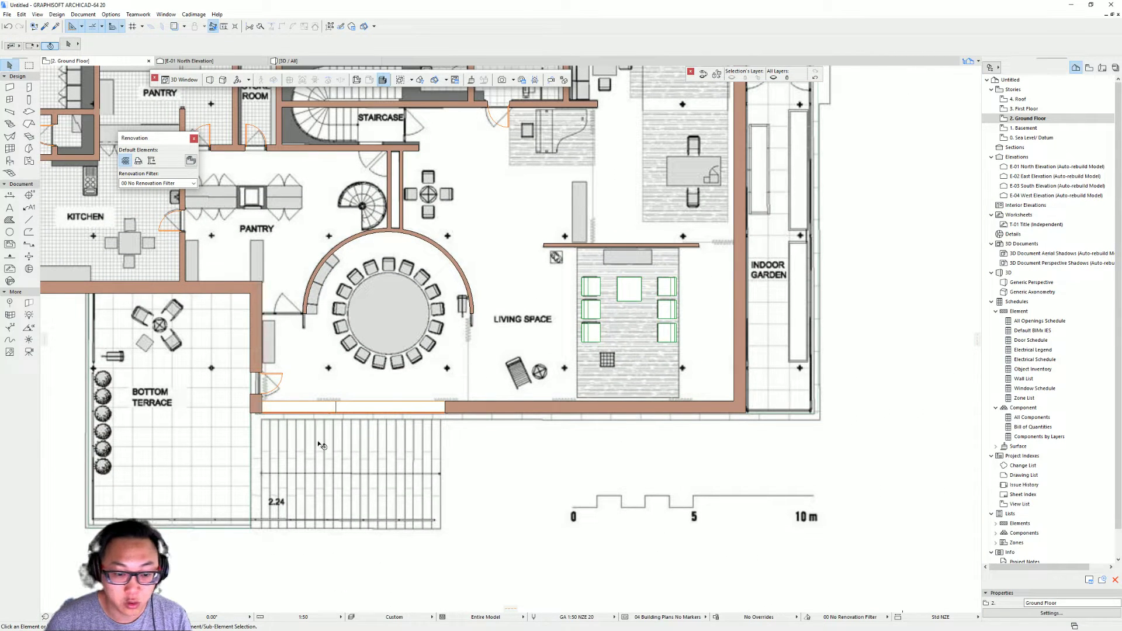
scroll(409, 427, "up", 4)
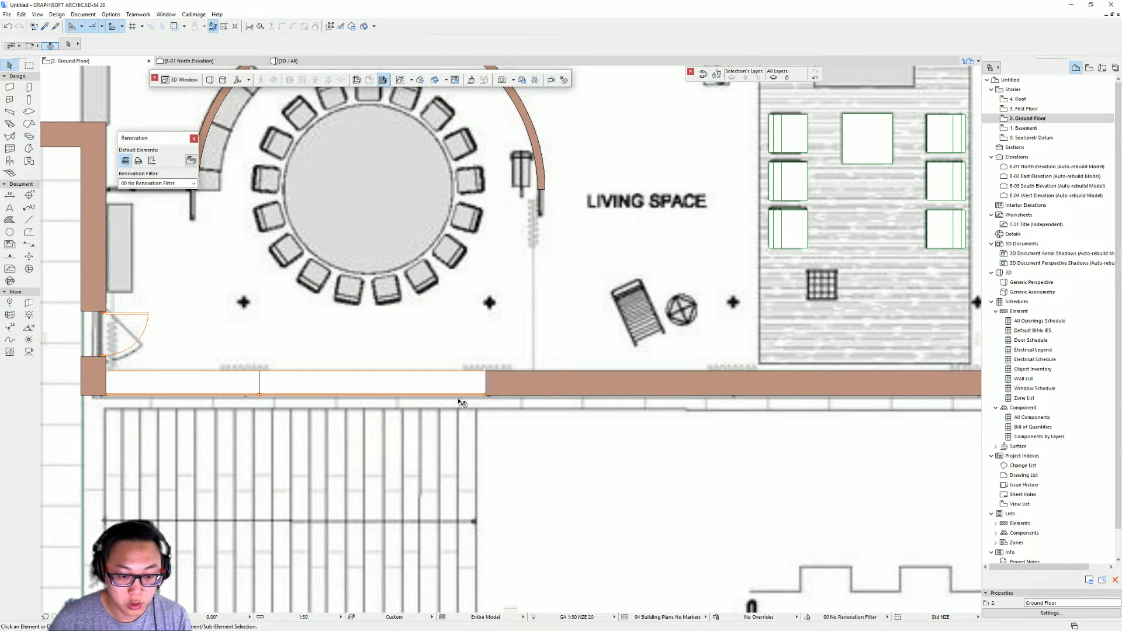
Step: Try to stretch the middle window's far edge to the corner wall beside the indoor garden, then undo the stretch
left_click(489, 374)
scroll(368, 383, "down", 2)
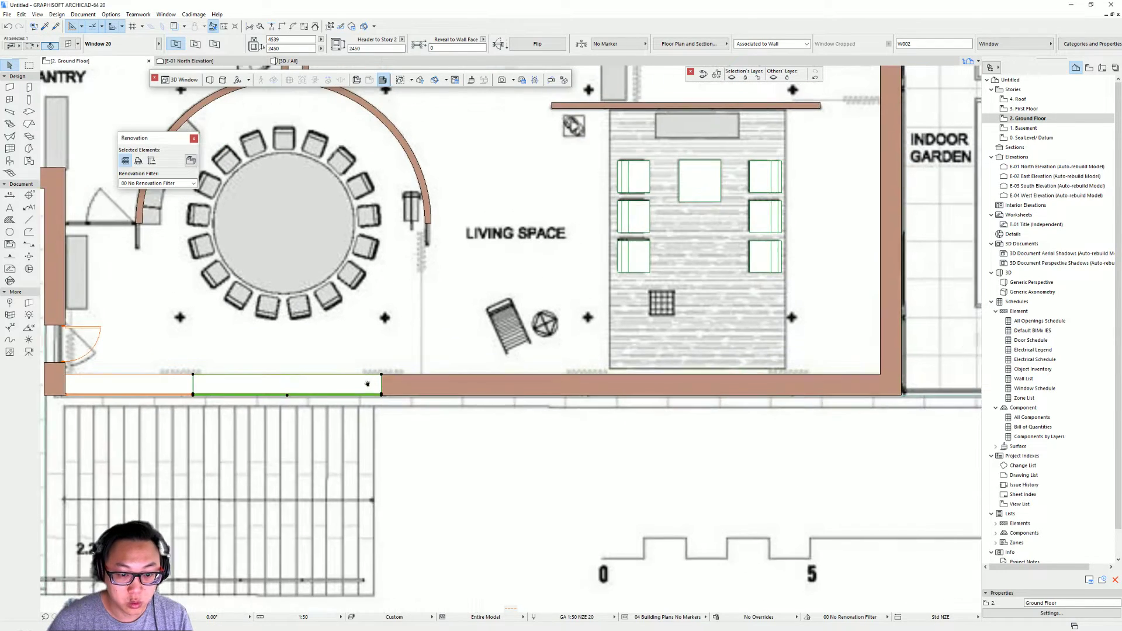
left_click(373, 377)
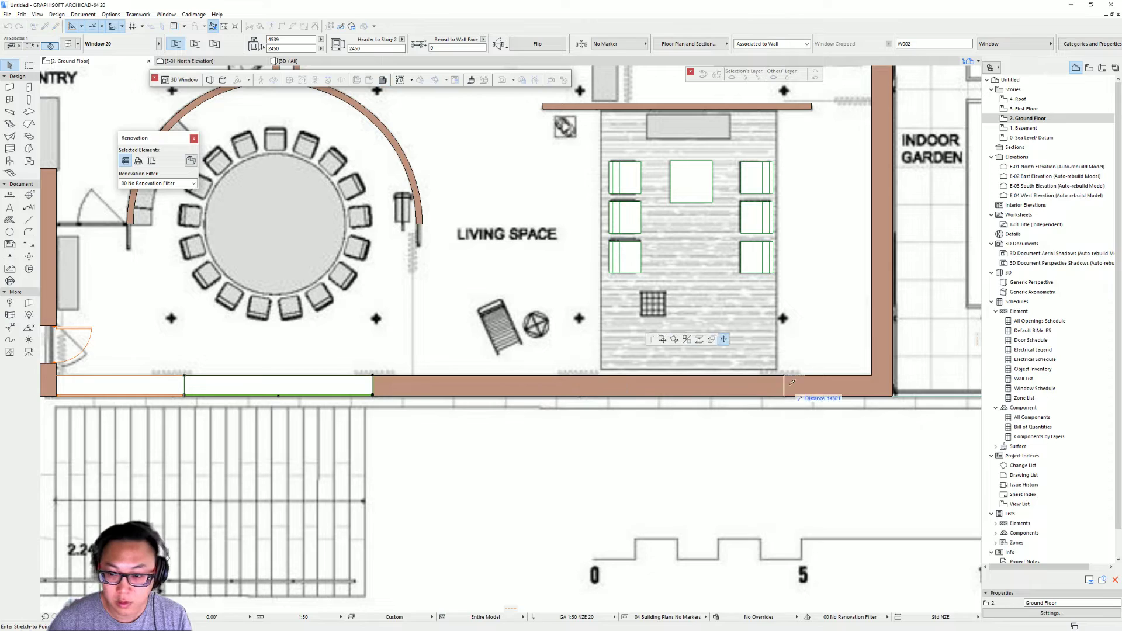
left_click(874, 373)
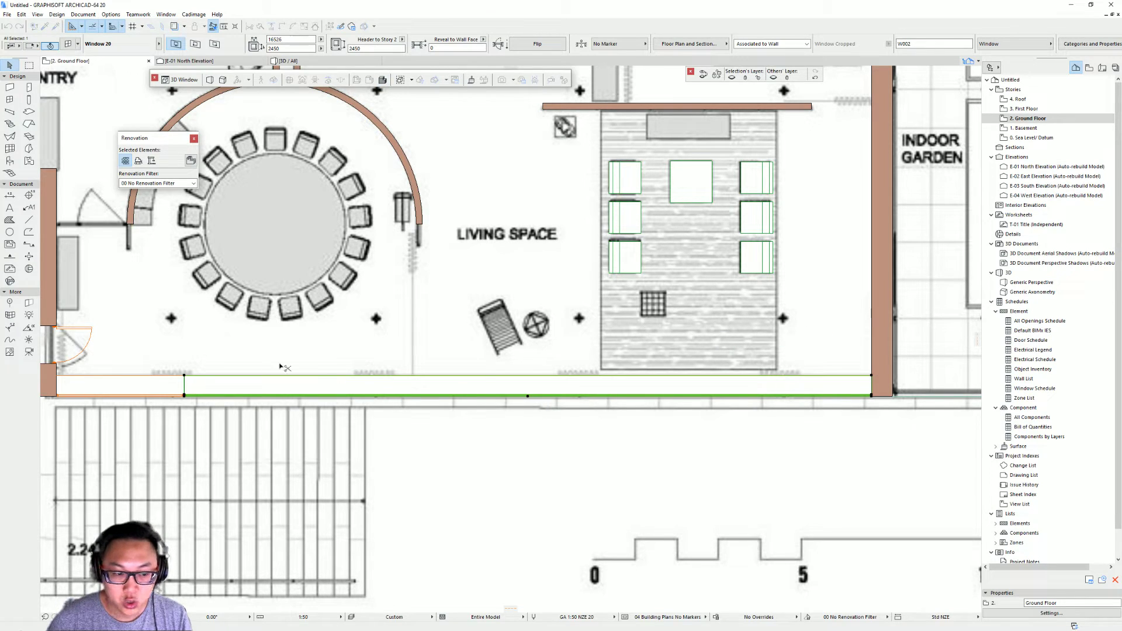
key("ctrl+z")
Step: Copy the middle window twice along the living space's exterior wall as adjoining windows and show the model in 3D
left_click(373, 377)
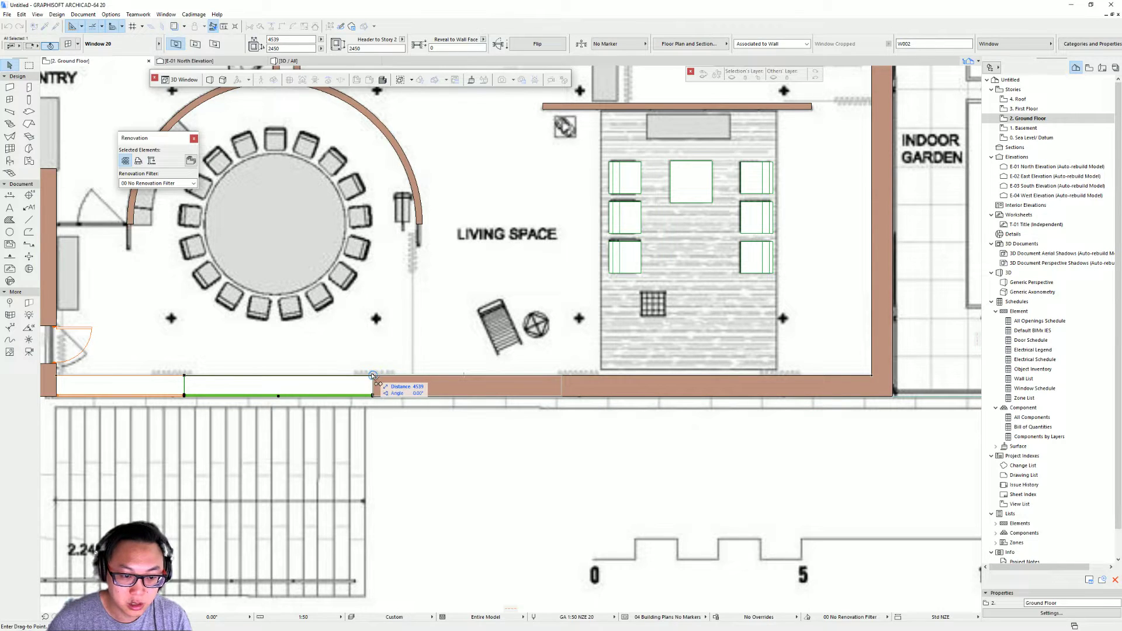
left_click(372, 375)
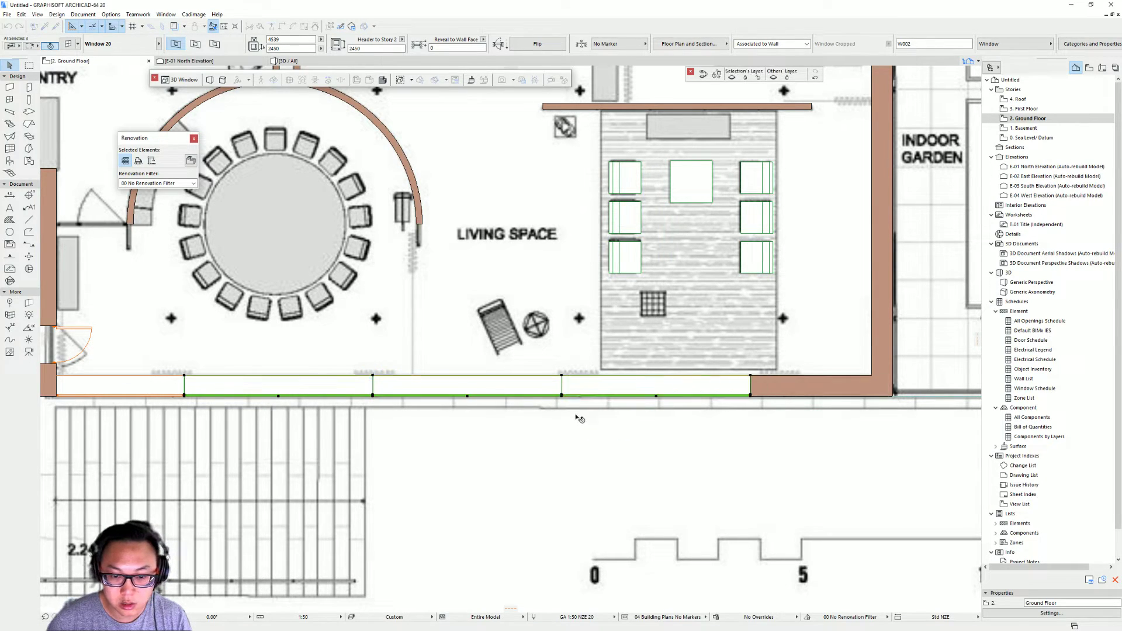
key("Escape")
key("F3")
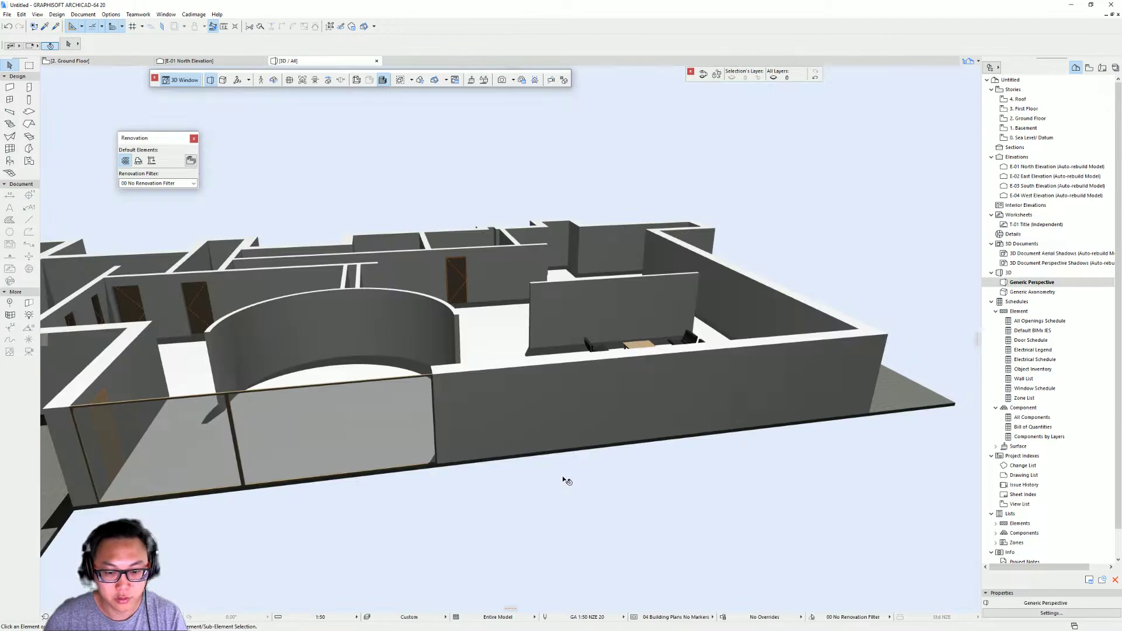
Step: In 3D, delete the two copied windows in front of the living space, keeping the original middle window
middle_click_drag(531, 403, 440, 270, "shift")
left_click(446, 218)
left_click(311, 227)
left_click(594, 219)
middle_click_drag(491, 210, 501, 282, "shift")
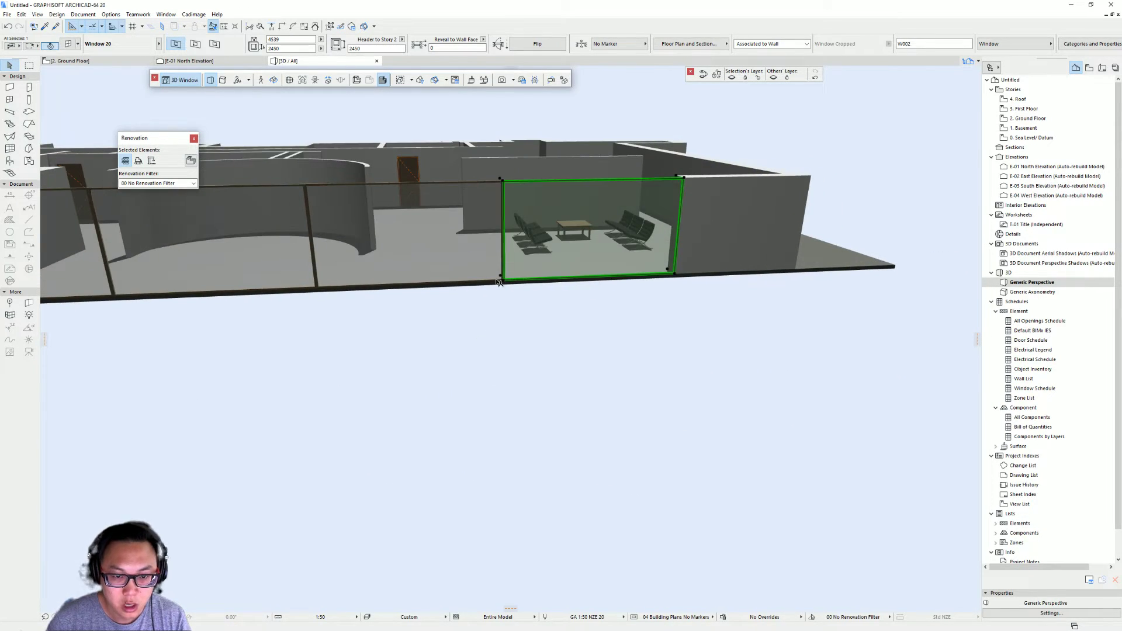
left_click(476, 246)
left_click(610, 252, "shift")
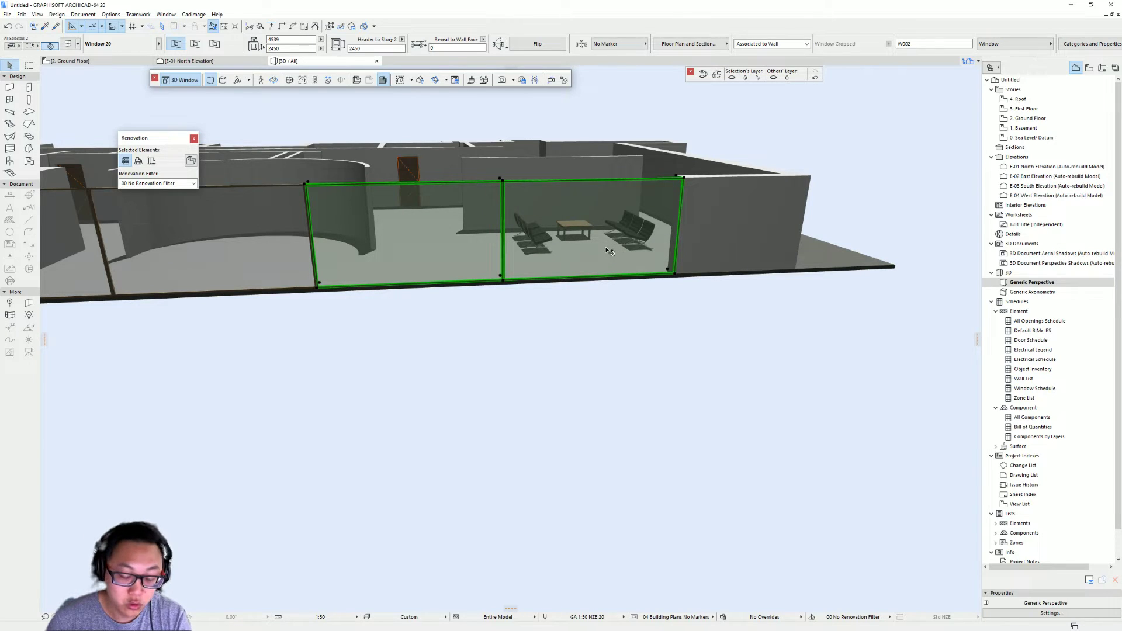
key("Delete")
Step: Stretch the middle window's far edge to the end wall beside the indoor garden, making it 16526 wide
left_click(315, 289)
left_click(316, 289)
left_click(363, 335)
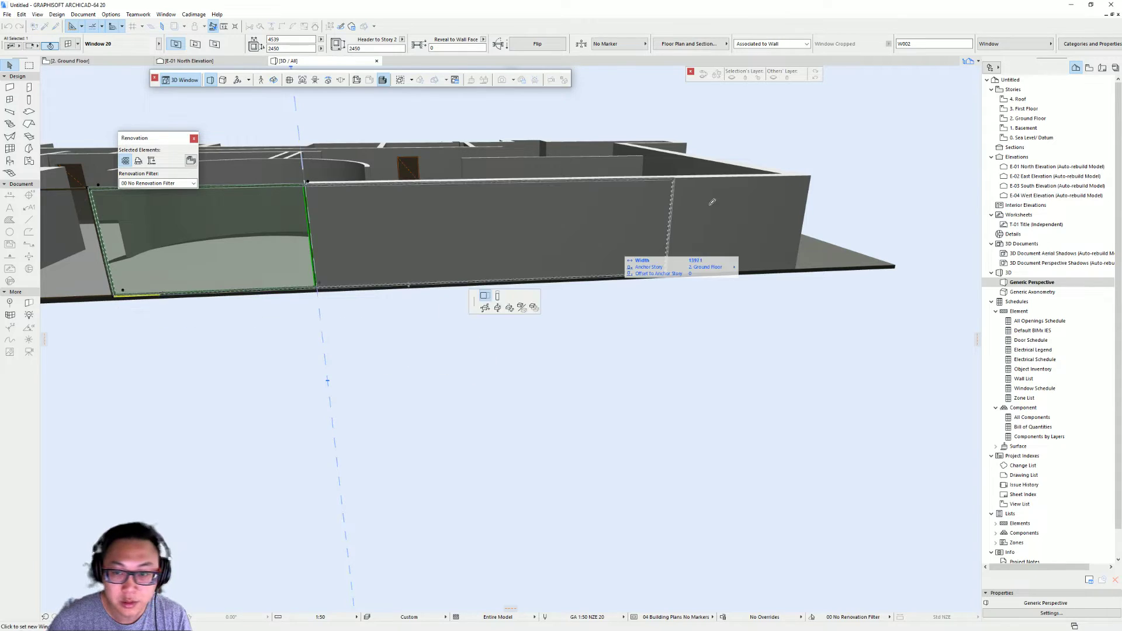
left_click(786, 169)
middle_click_drag(526, 280, 581, 432, "shift")
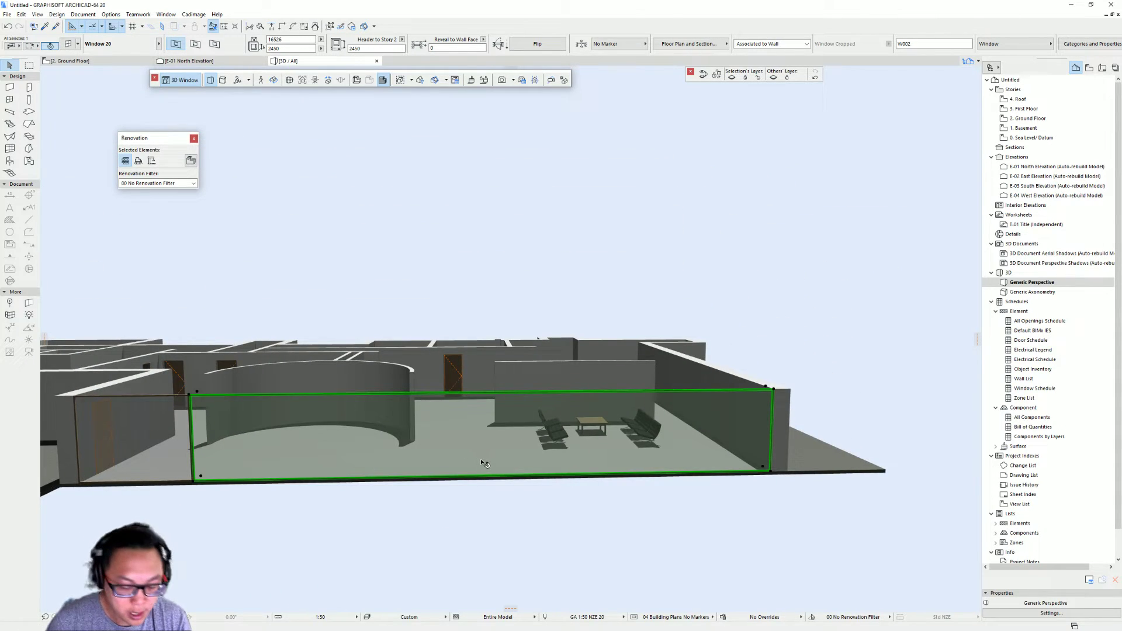
Step: Open the wide window's settings and examine its Nominal Sizes and Tolerance, Shape, and Window Settings and Opening options for dividing the glazing
double_click(761, 381)
left_click(938, 218)
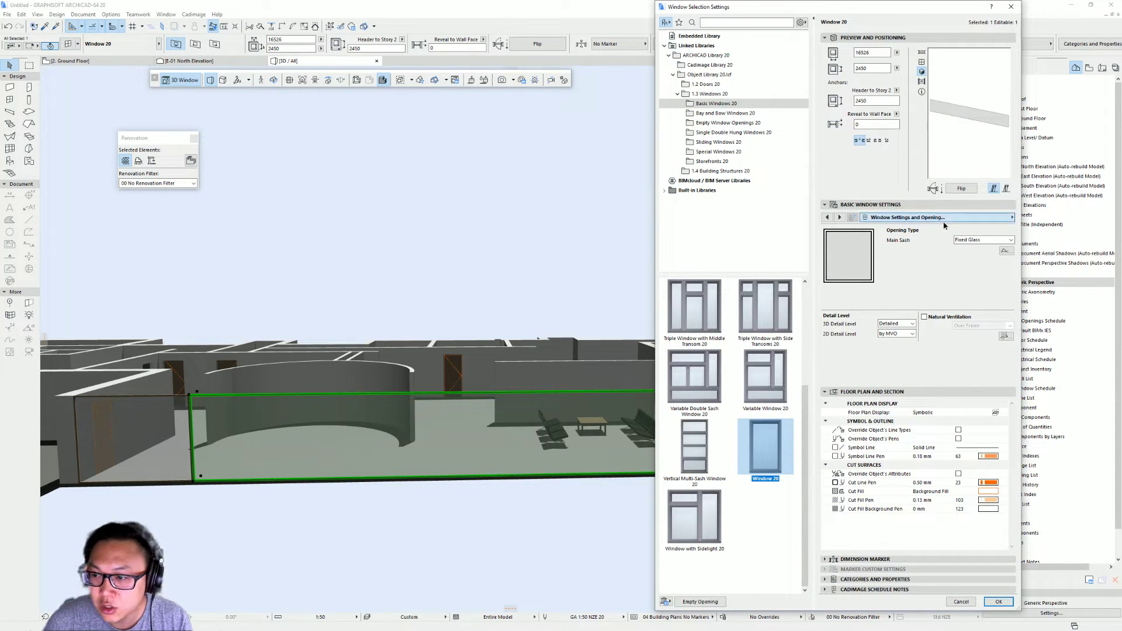
left_click(1080, 228)
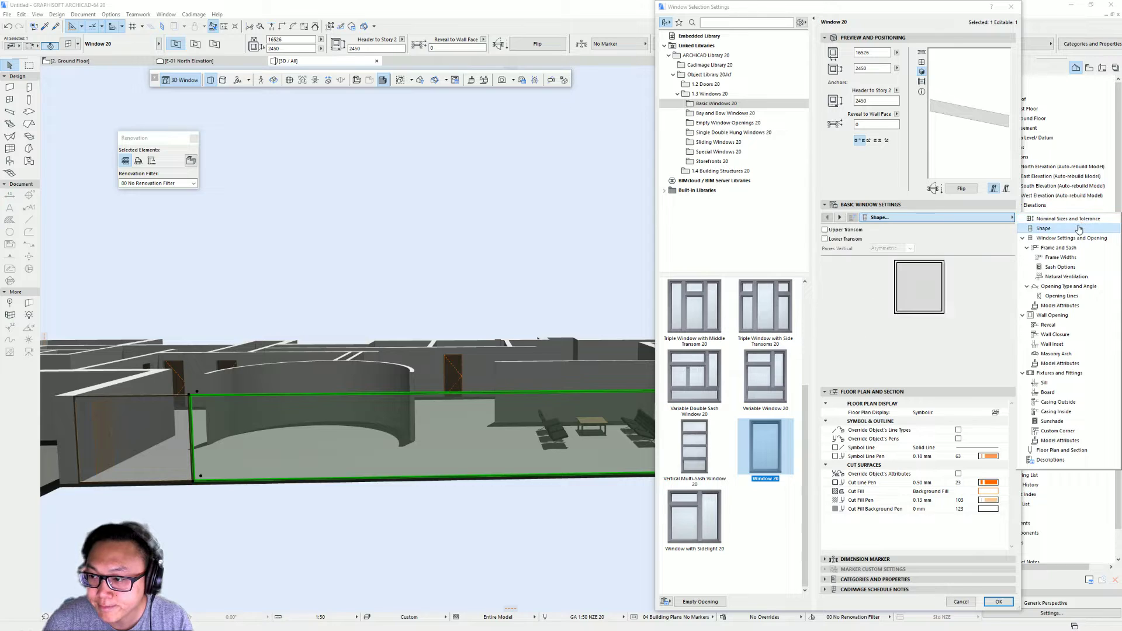
left_click(1080, 238)
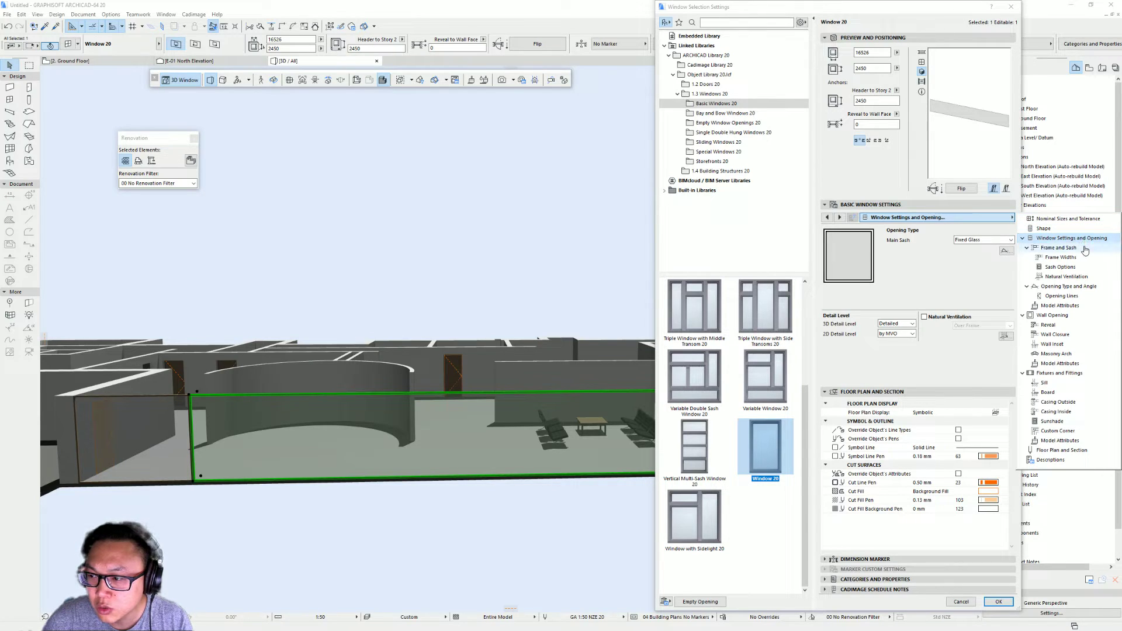
left_click(1085, 248)
left_click(1087, 240)
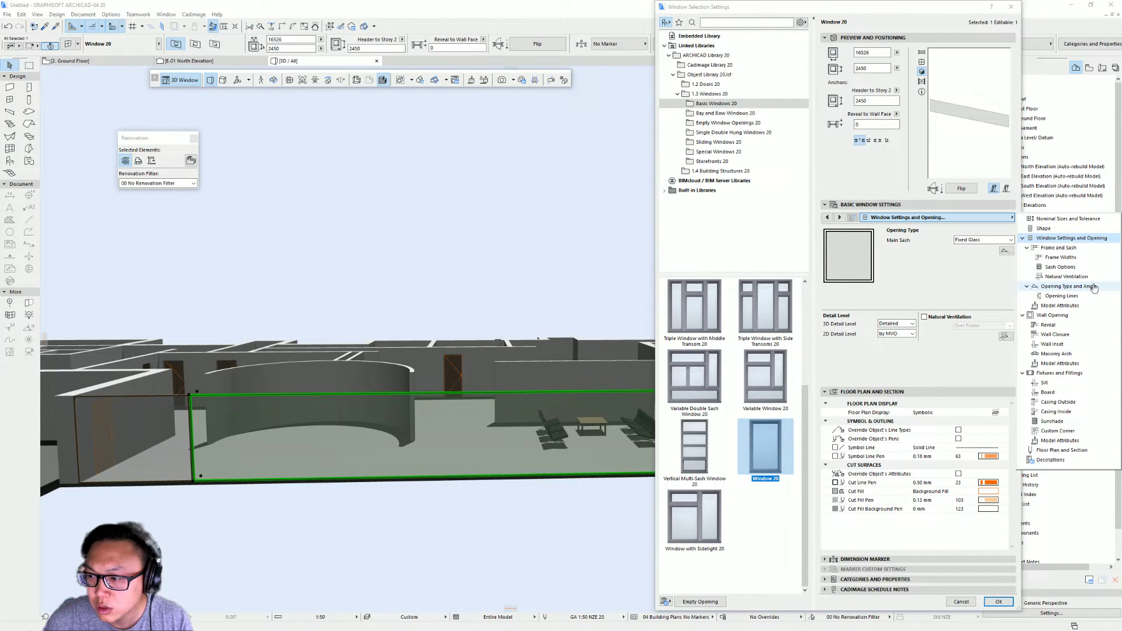
left_click(1085, 228)
left_click(1086, 219)
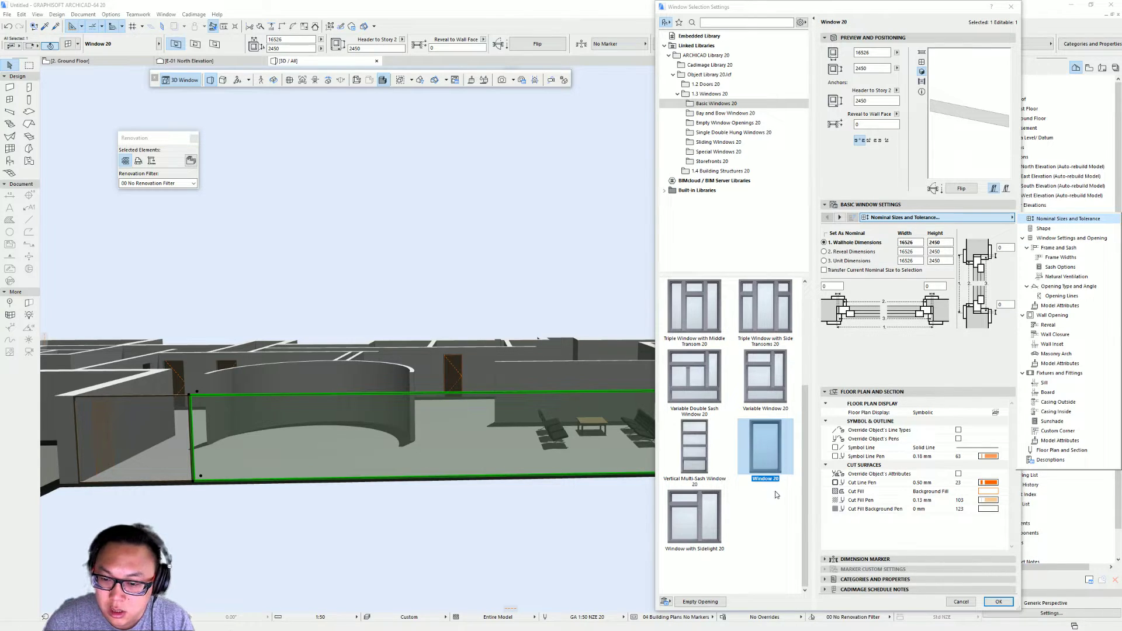
left_click(1061, 229)
left_click(1073, 238)
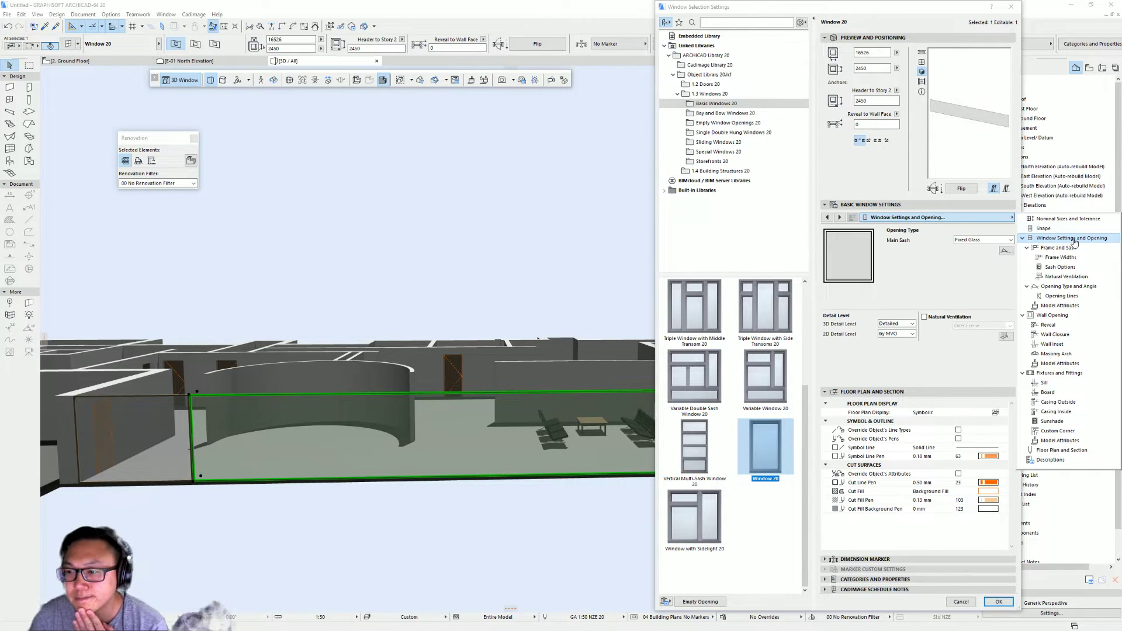
left_click(1009, 240)
left_click(1010, 240)
left_click(1009, 241)
left_click(1009, 218)
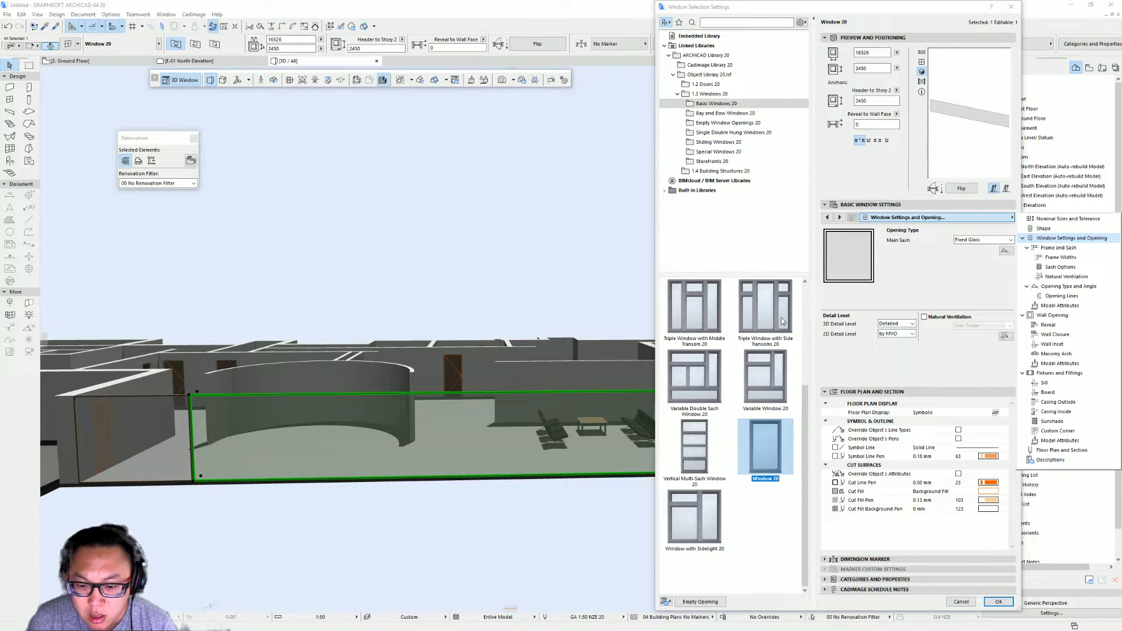
Step: Preview the triple, vertical multi-sash and sidelight window types in the Basic Windows 20 library folder
left_click(706, 325)
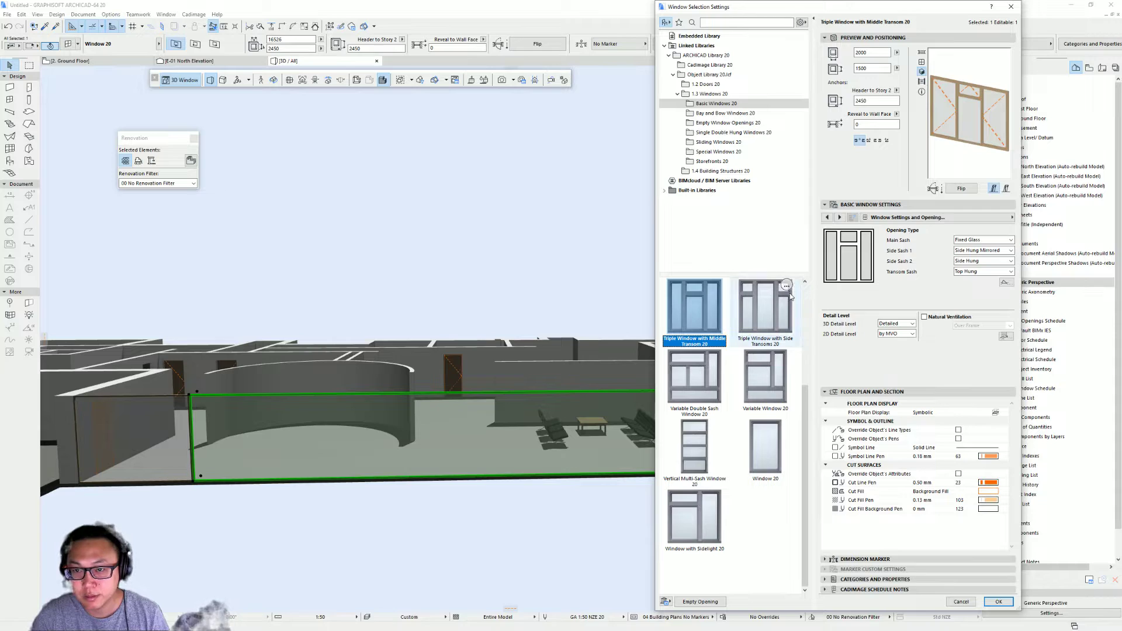
left_click(766, 307)
left_click(780, 380)
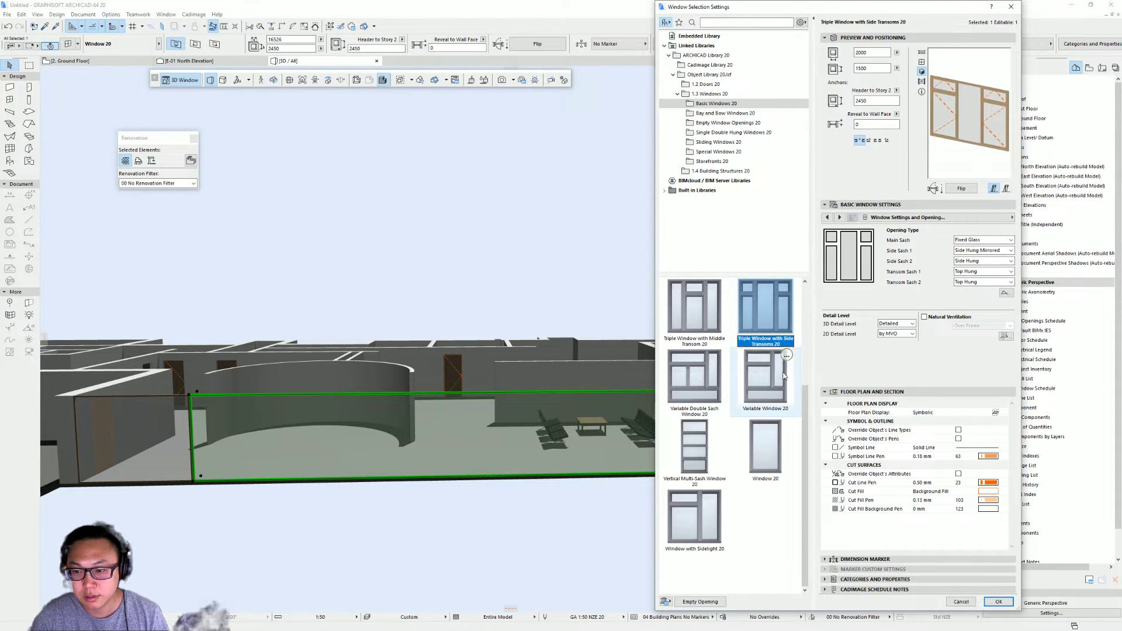
left_click(773, 443)
left_click(694, 447)
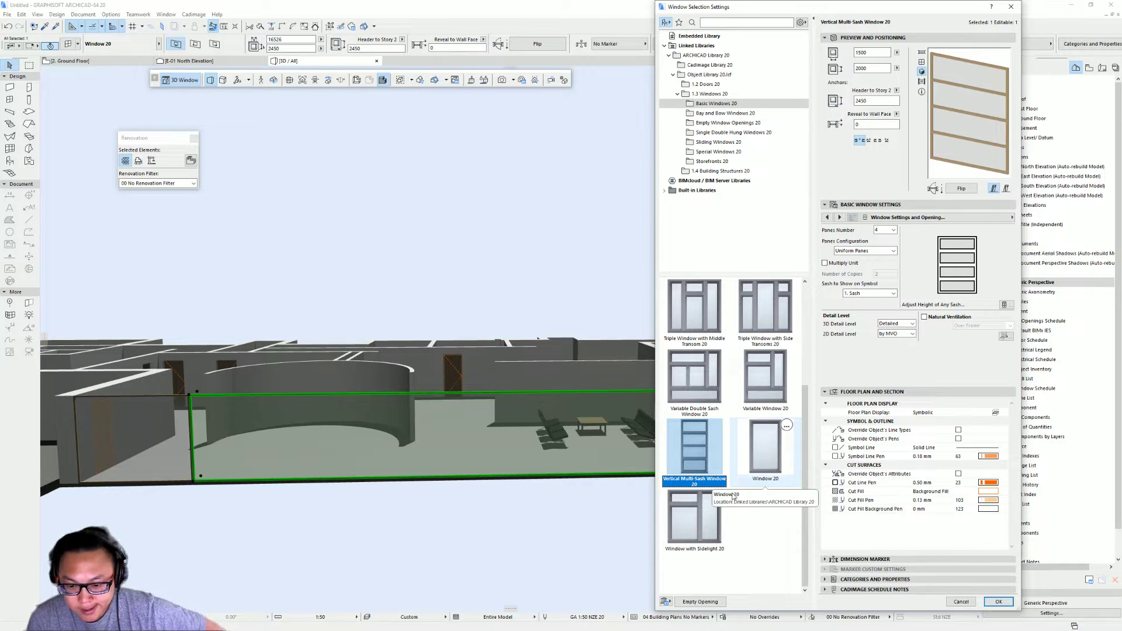
left_click(711, 523)
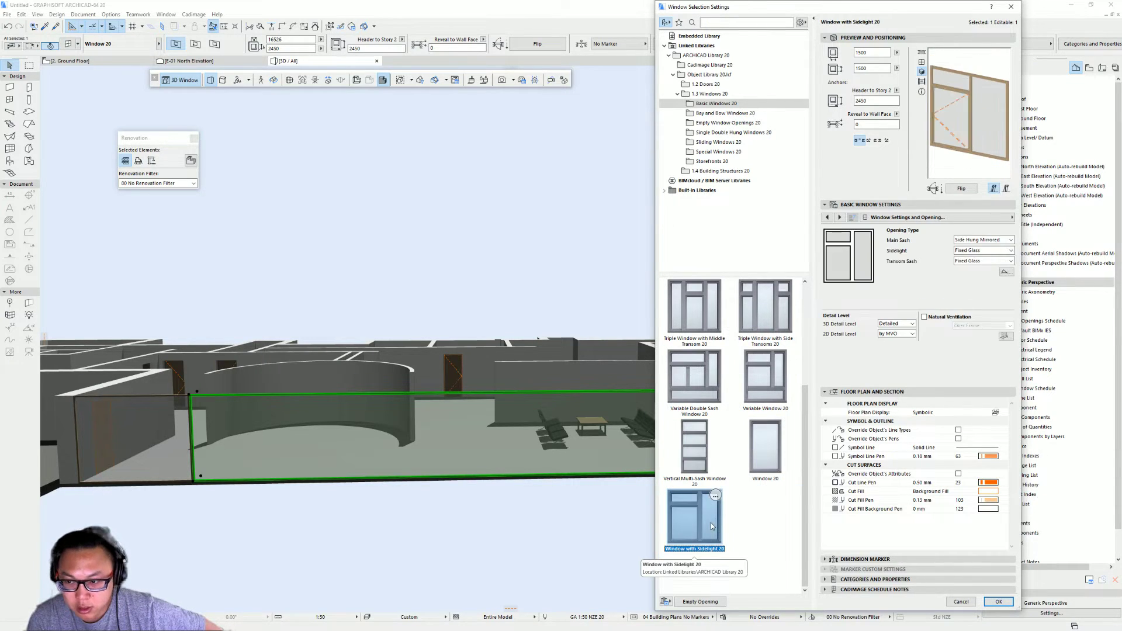
left_click(766, 447)
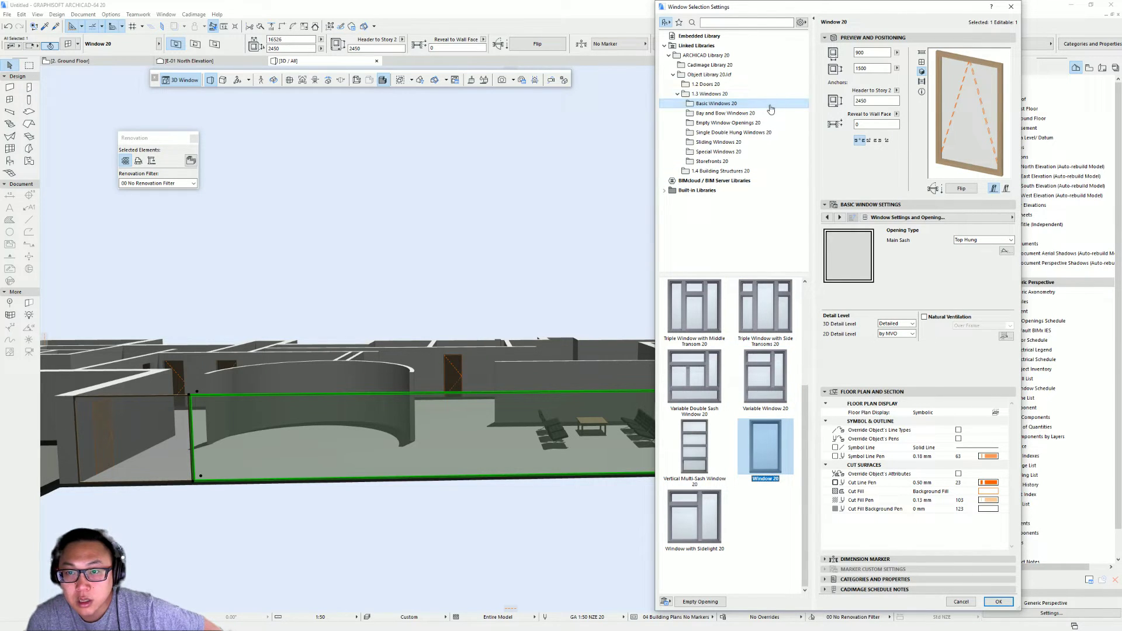
Step: Browse the other window library folders from Bay and Bow Windows 20 to Storefronts 20, and preview the Cadimage Window
left_click(754, 114)
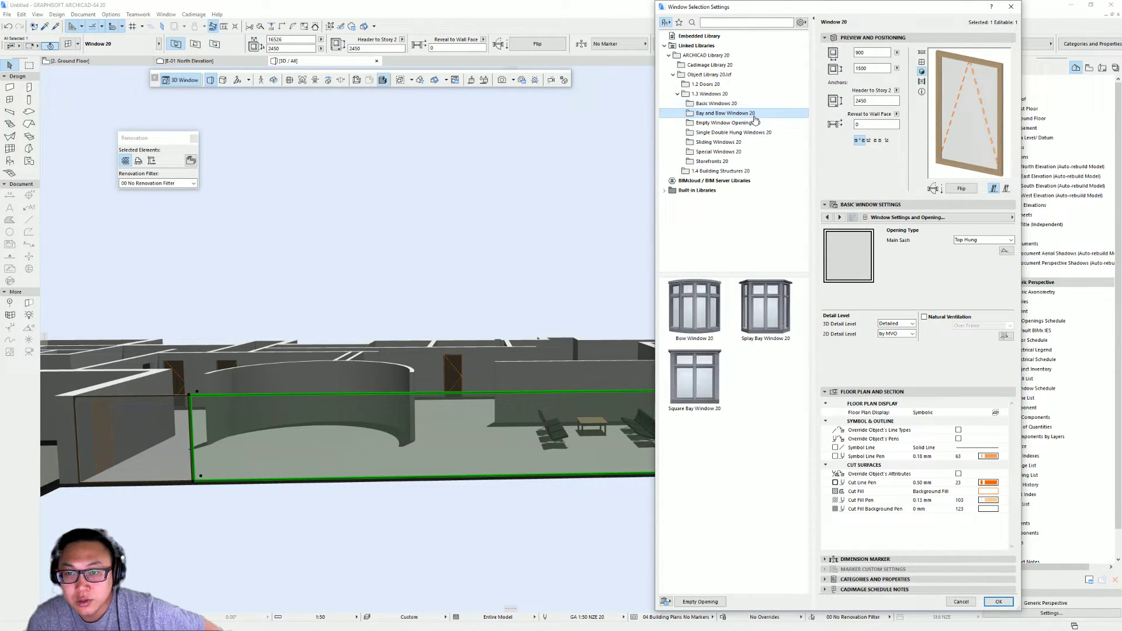
left_click(743, 123)
left_click(748, 132)
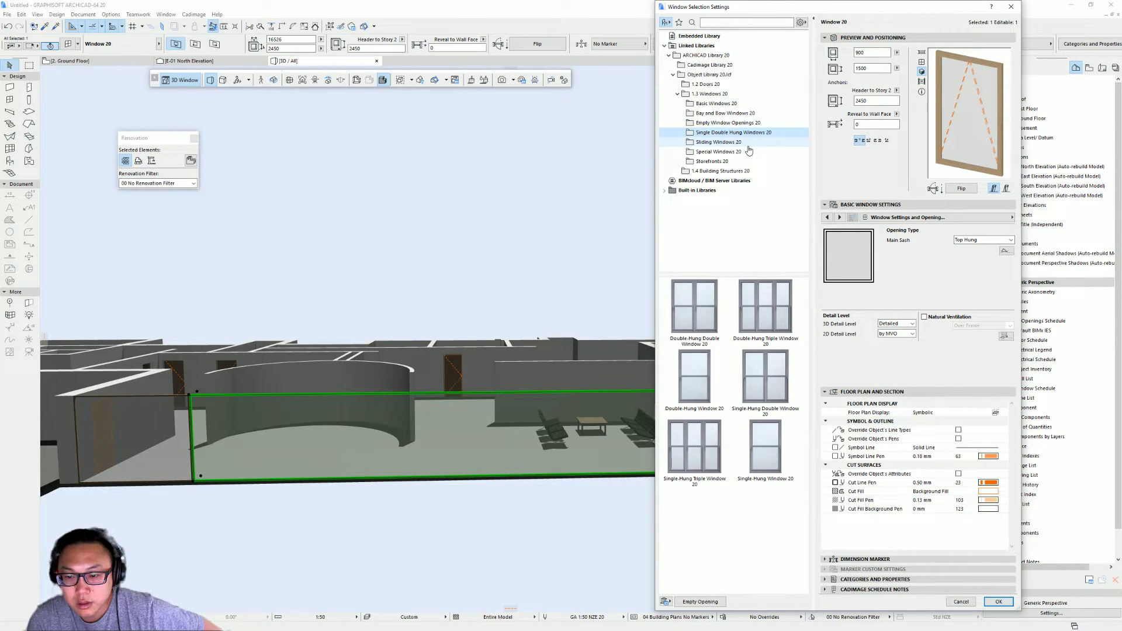
left_click(748, 145)
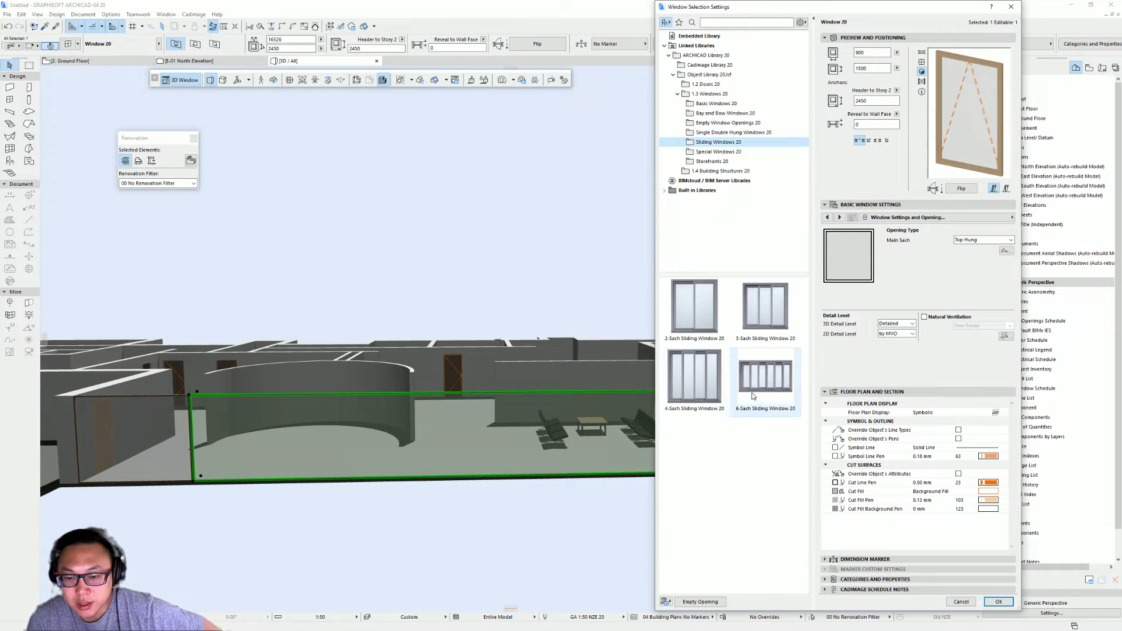
left_click(718, 151)
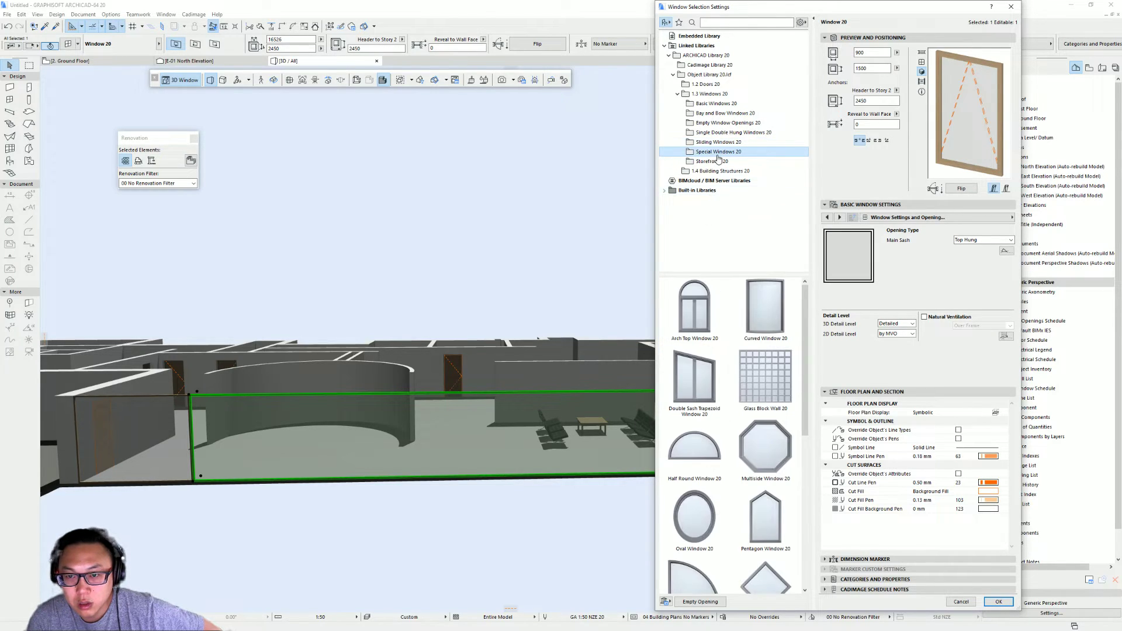
left_click(725, 162)
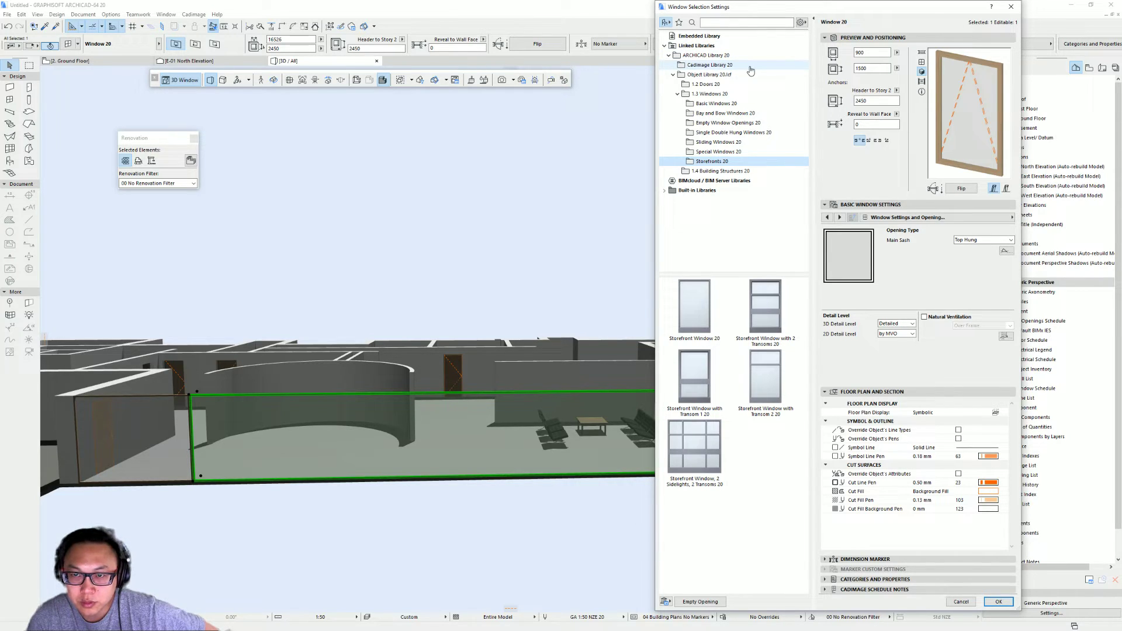
left_click(725, 64)
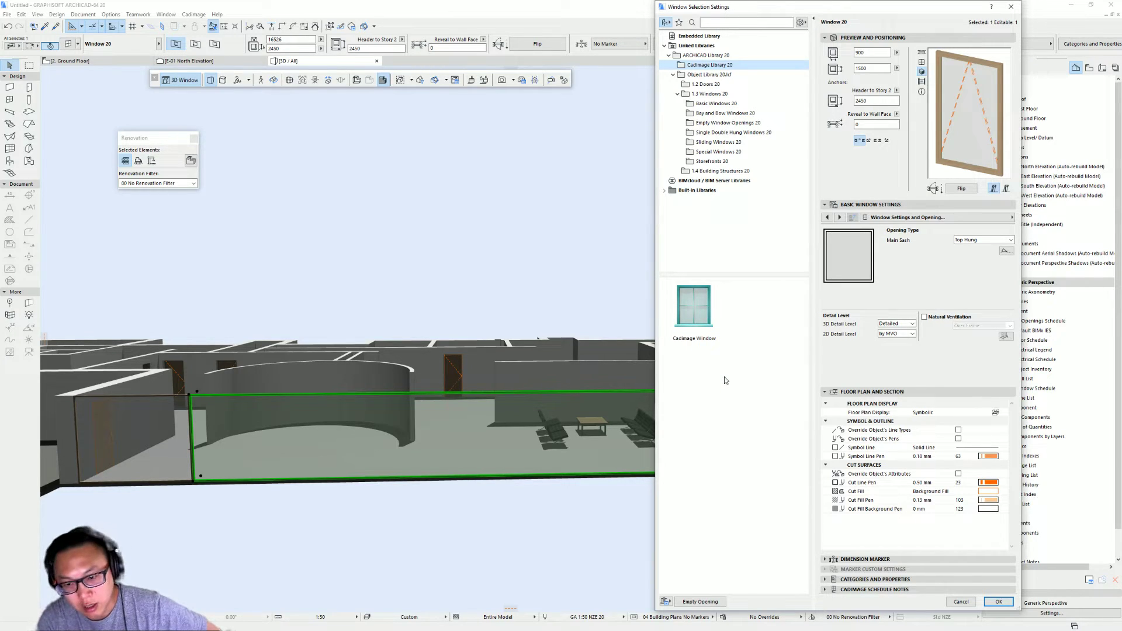
left_click(701, 309)
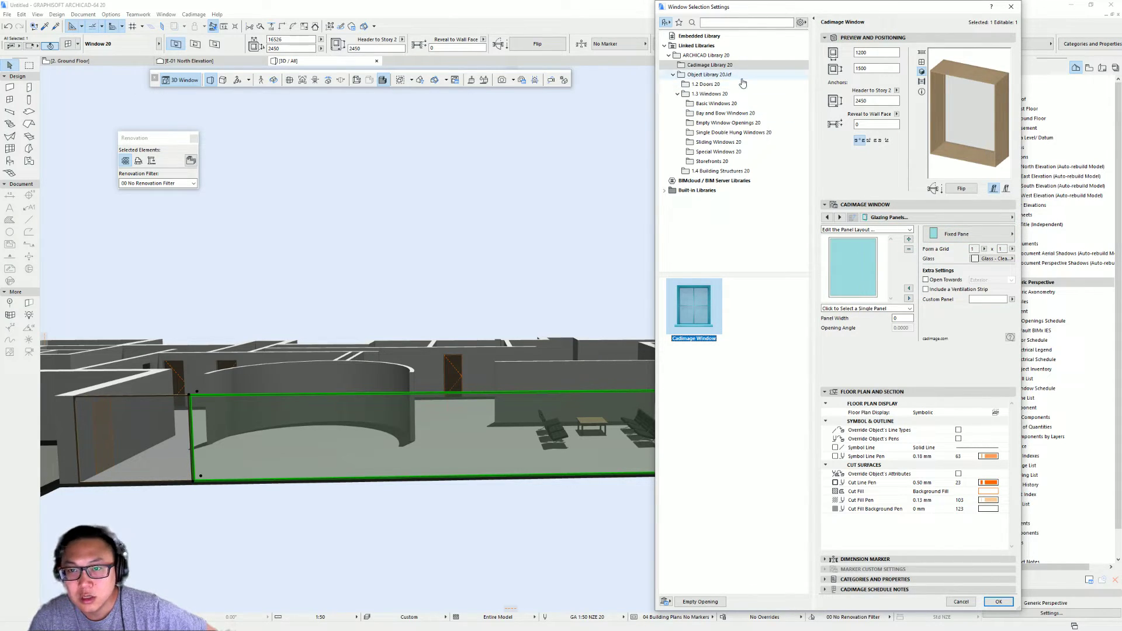
Step: Change the window type to Horizontal Multi-Sash Window 20 from Basic Windows 20 and set its panes number to 6
left_click(742, 104)
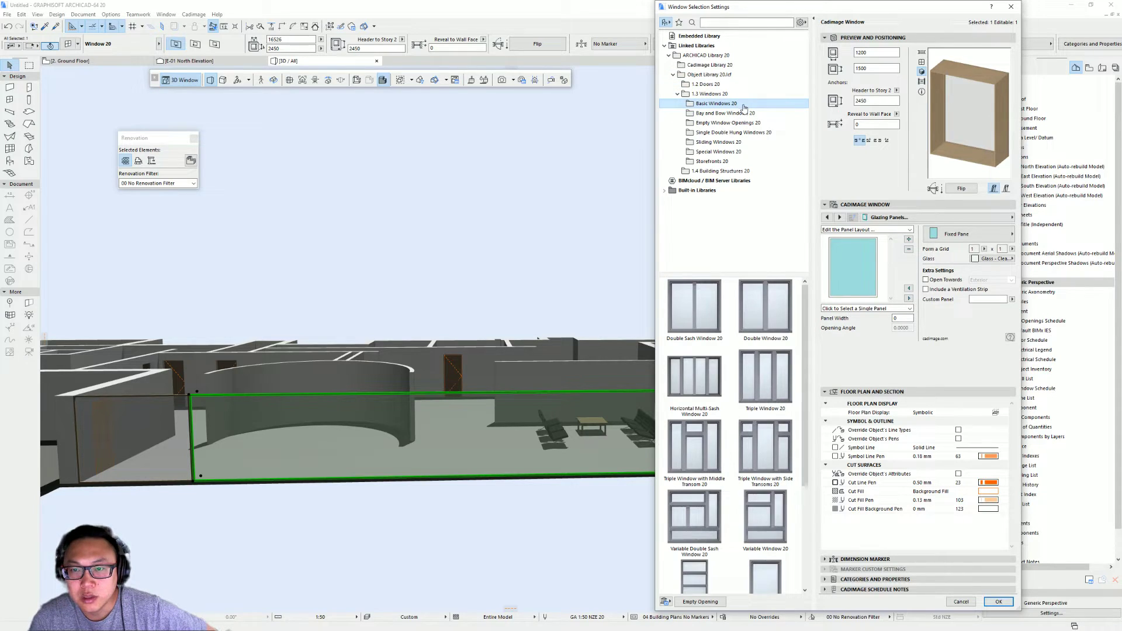
left_click(710, 318)
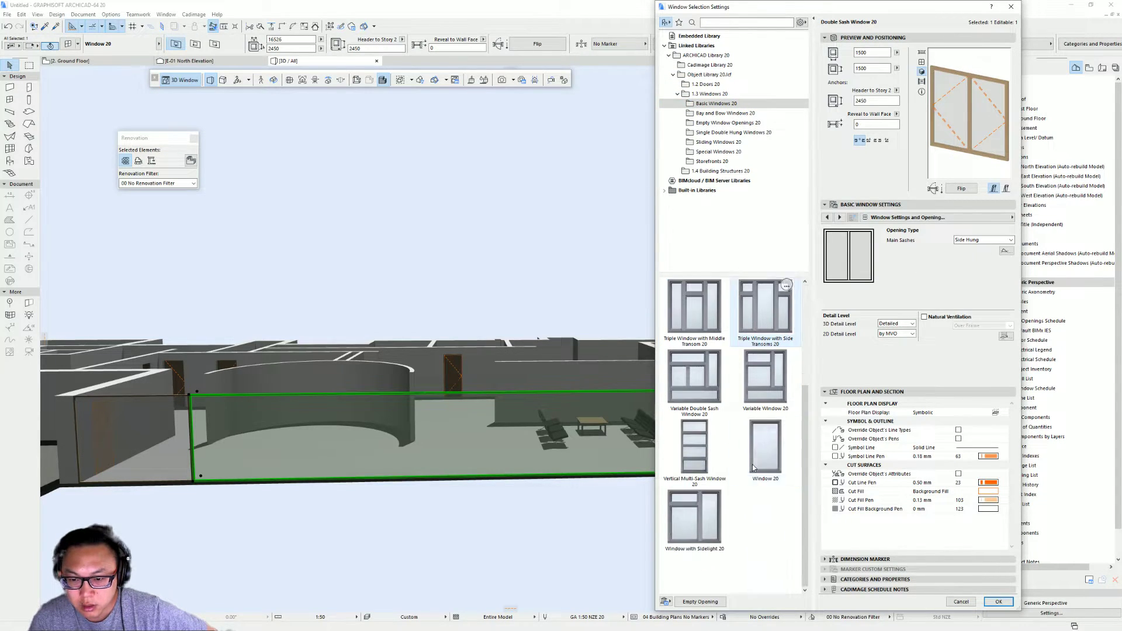
scroll(751, 442, "up", 1)
scroll(752, 437, "down", 1)
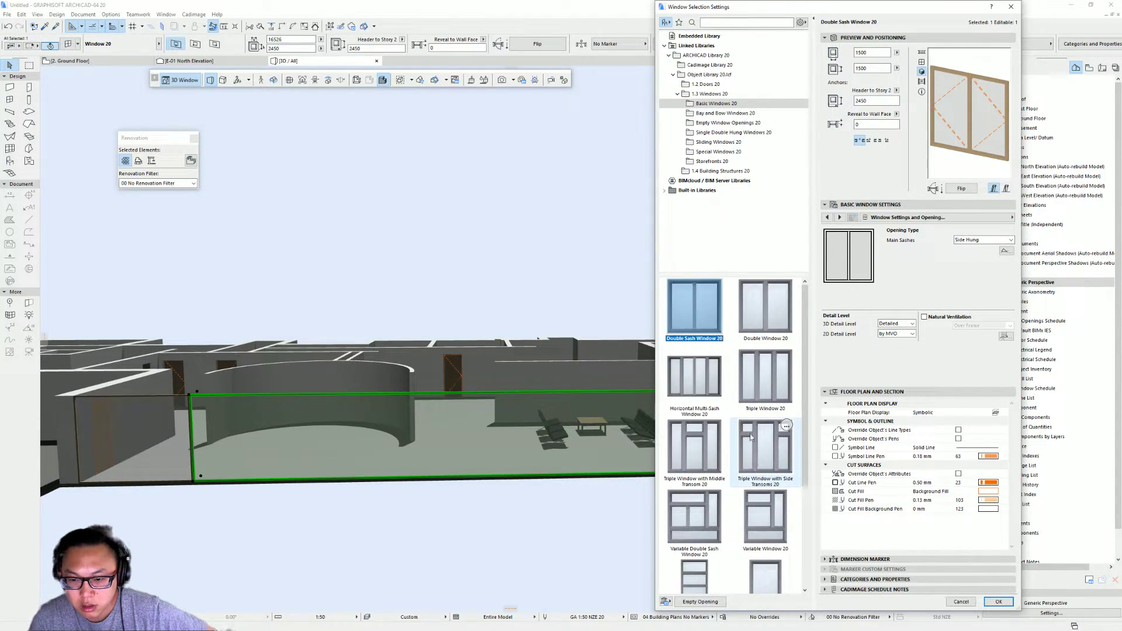
left_click(716, 382)
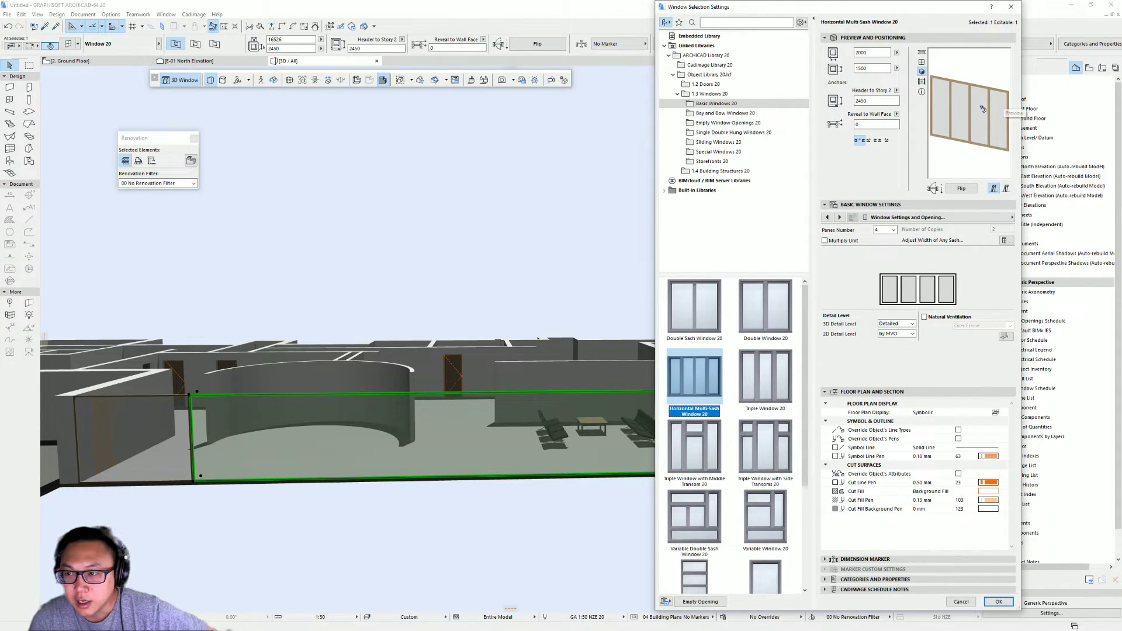
left_click(885, 231)
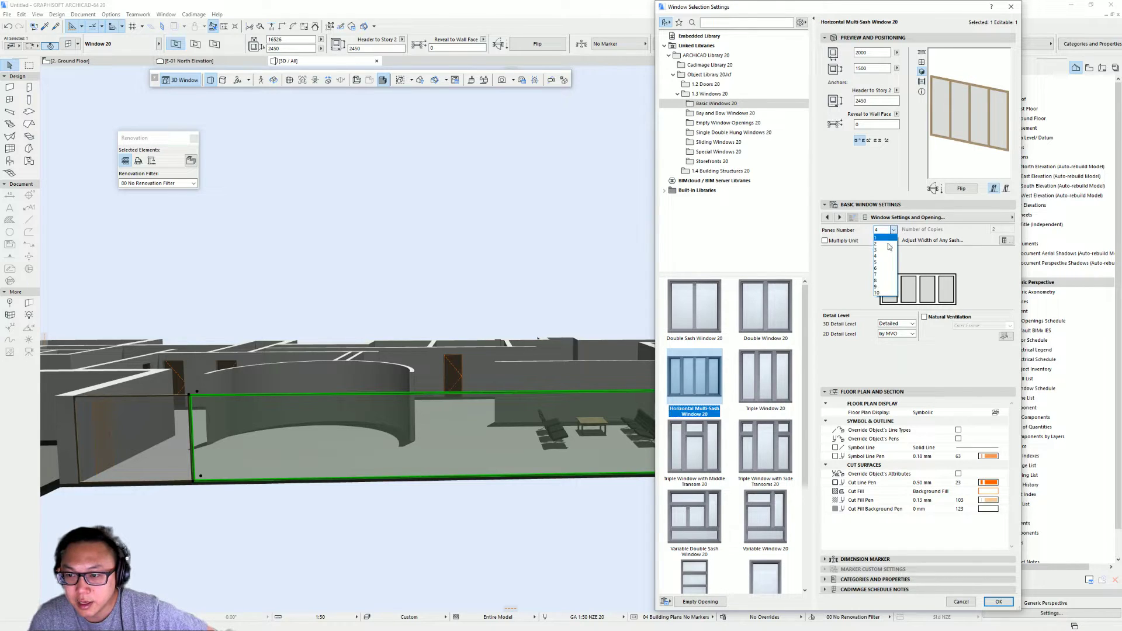
left_click(892, 270)
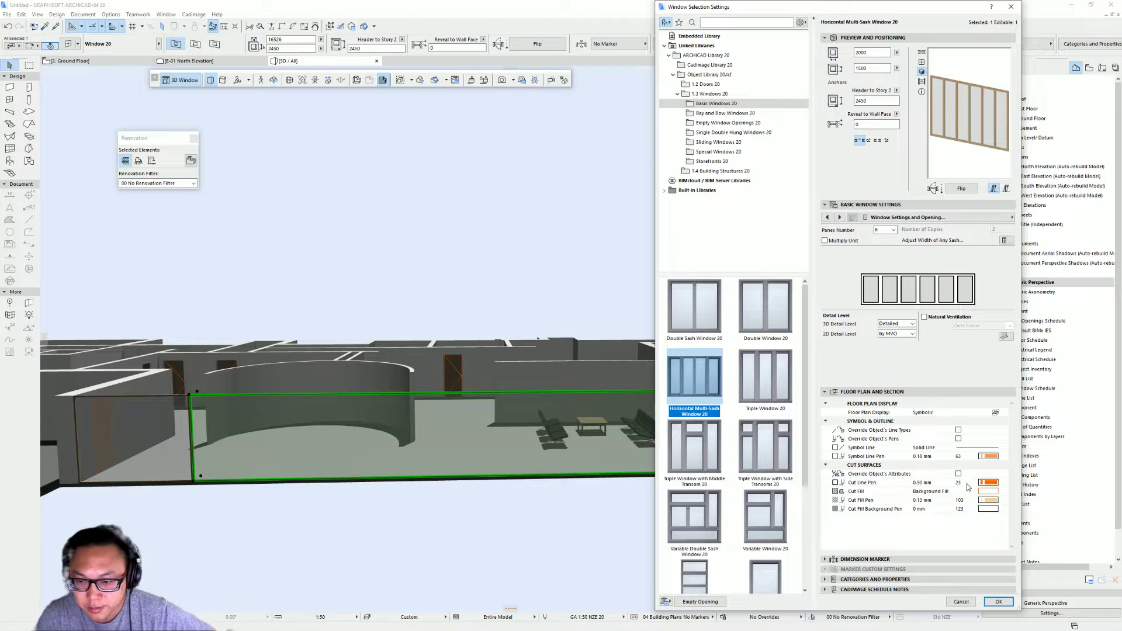
Step: Apply the multi-sash type and stretch the window across the living space's exterior wall to 16526 wide and 2450 high
left_click(998, 603)
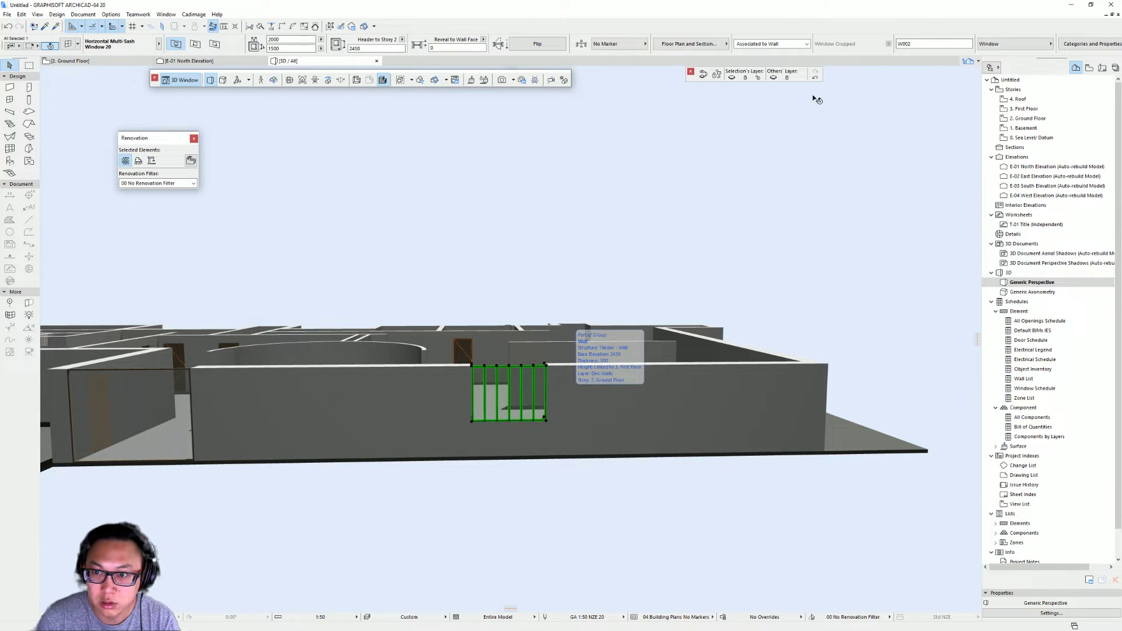
key("ctrl+t")
key("Escape")
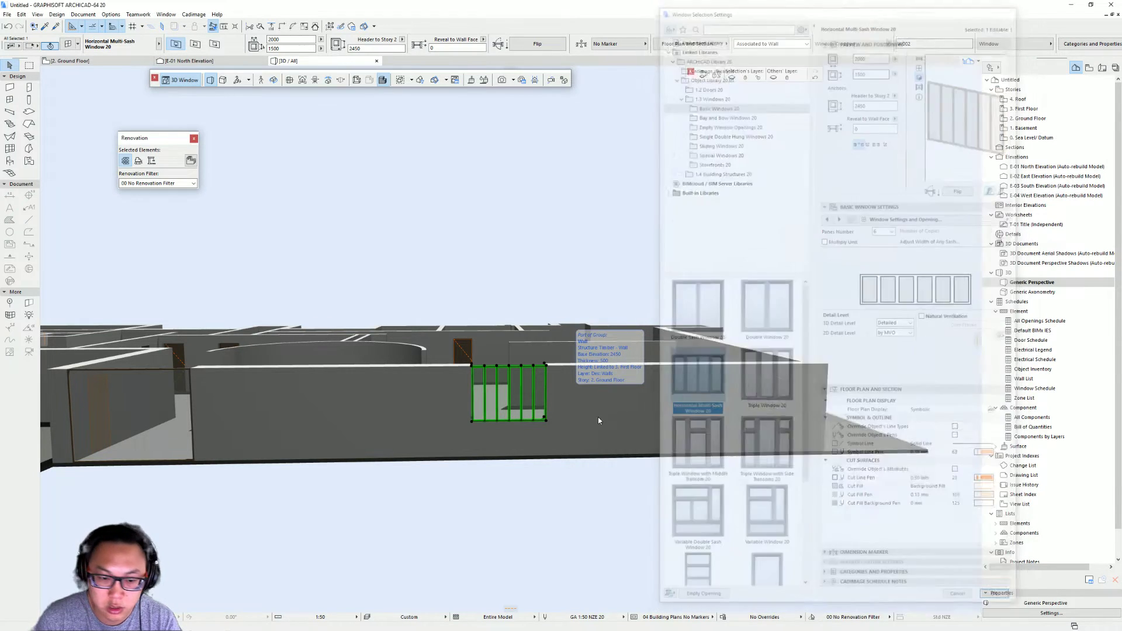
left_click(473, 422)
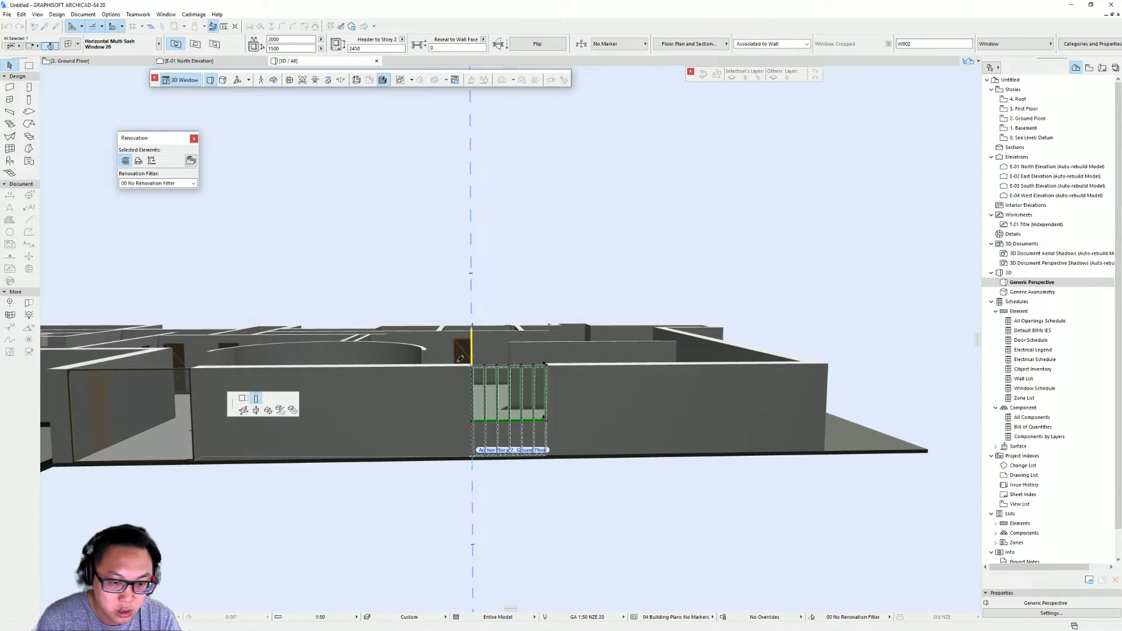
left_click(197, 455)
left_click(473, 368)
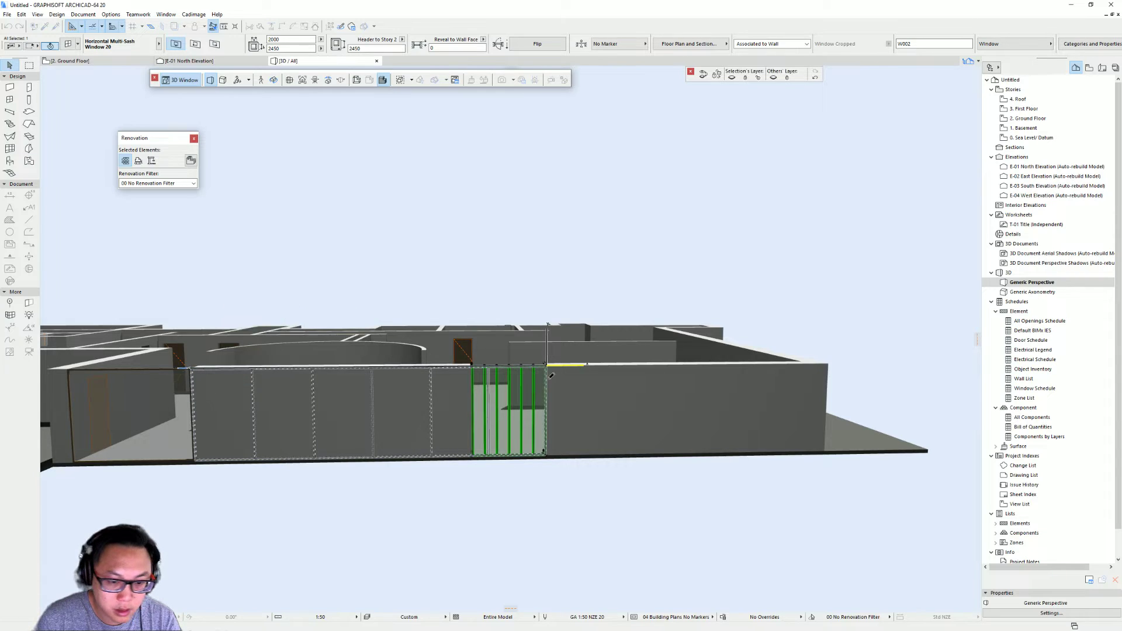
left_click(193, 367)
left_click(546, 366)
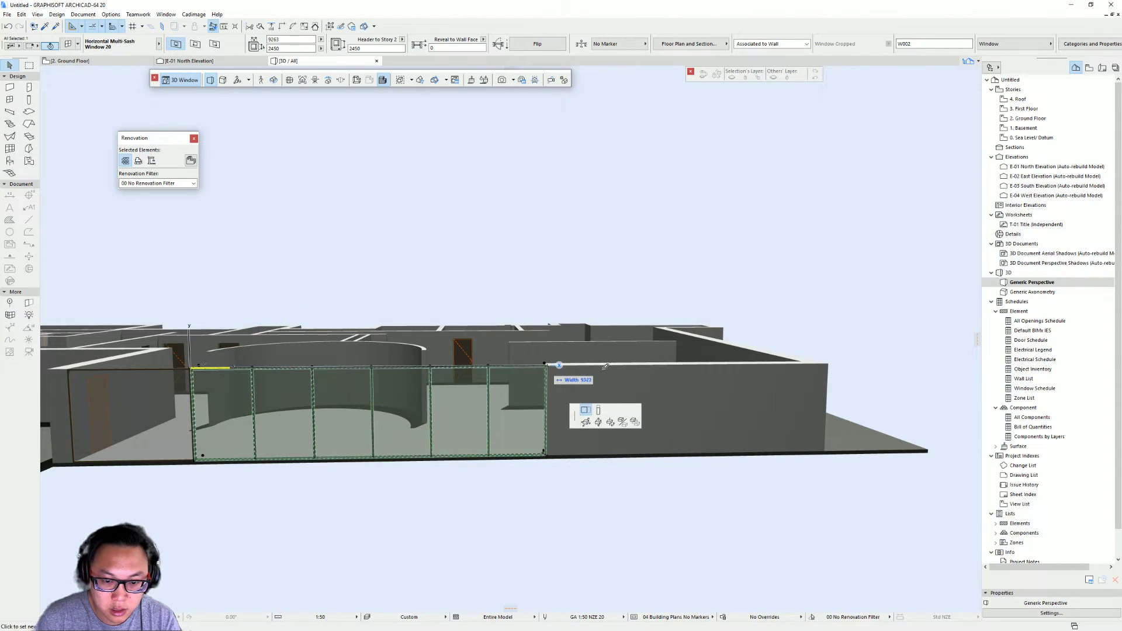
left_click(805, 361)
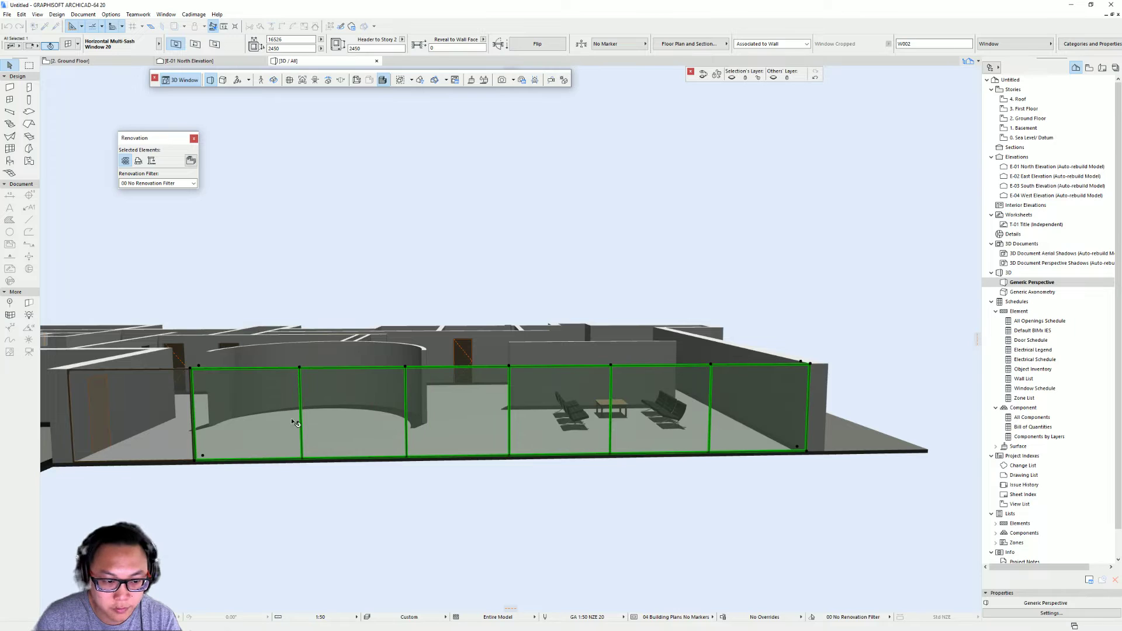
Step: Change the panes number of the wide living space window to 10
middle_click_drag(694, 412, 859, 368, "shift")
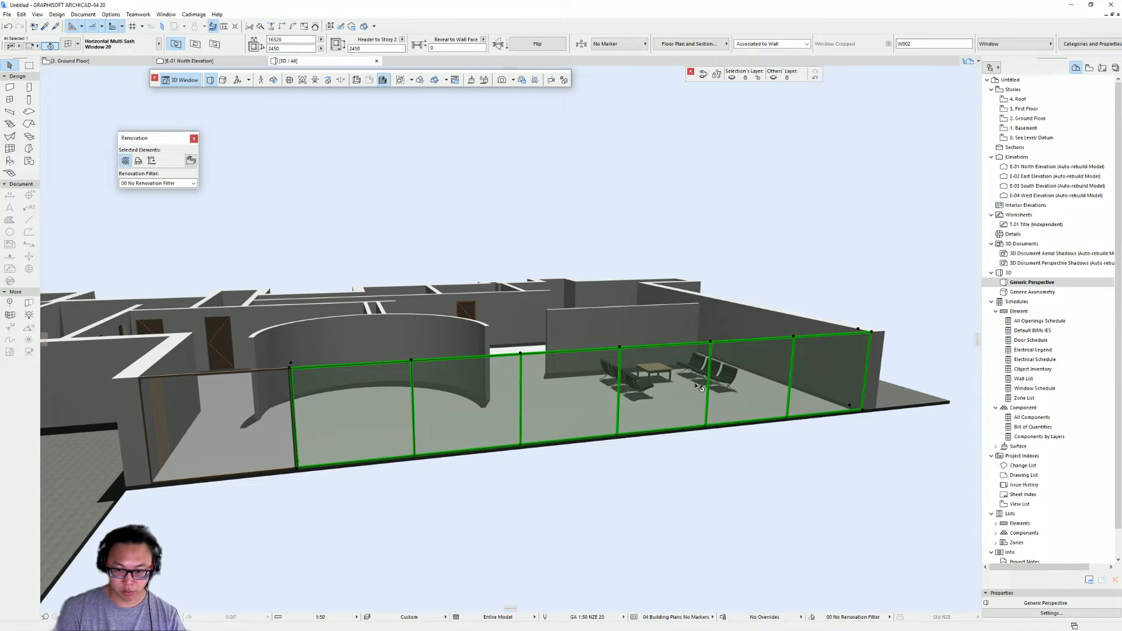
key("ctrl+t")
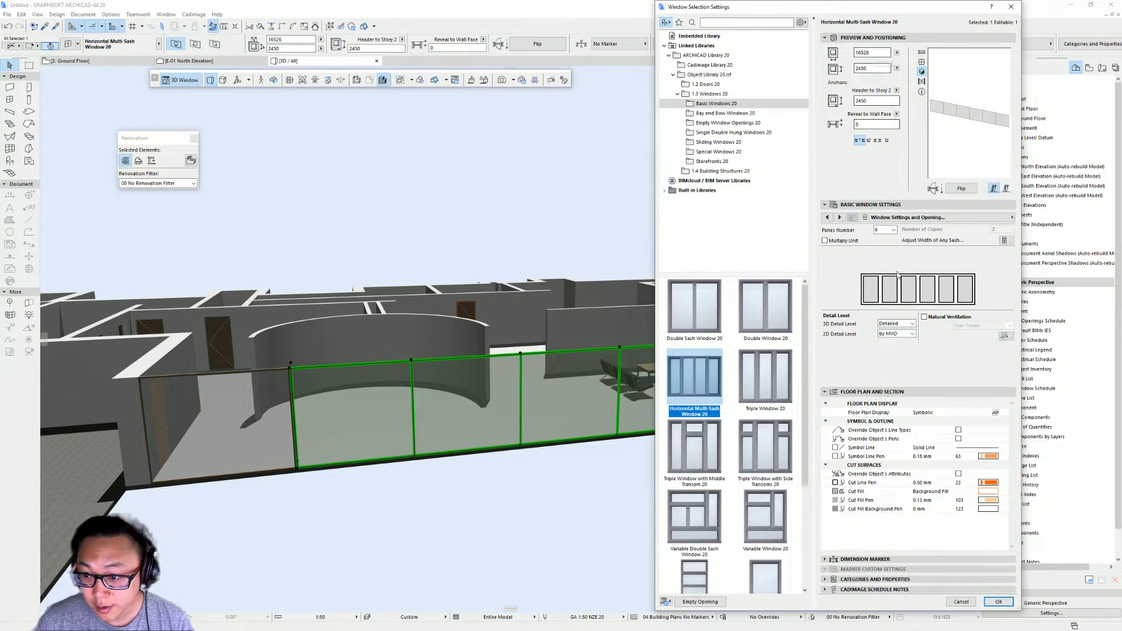
left_click(884, 229)
left_click(882, 294)
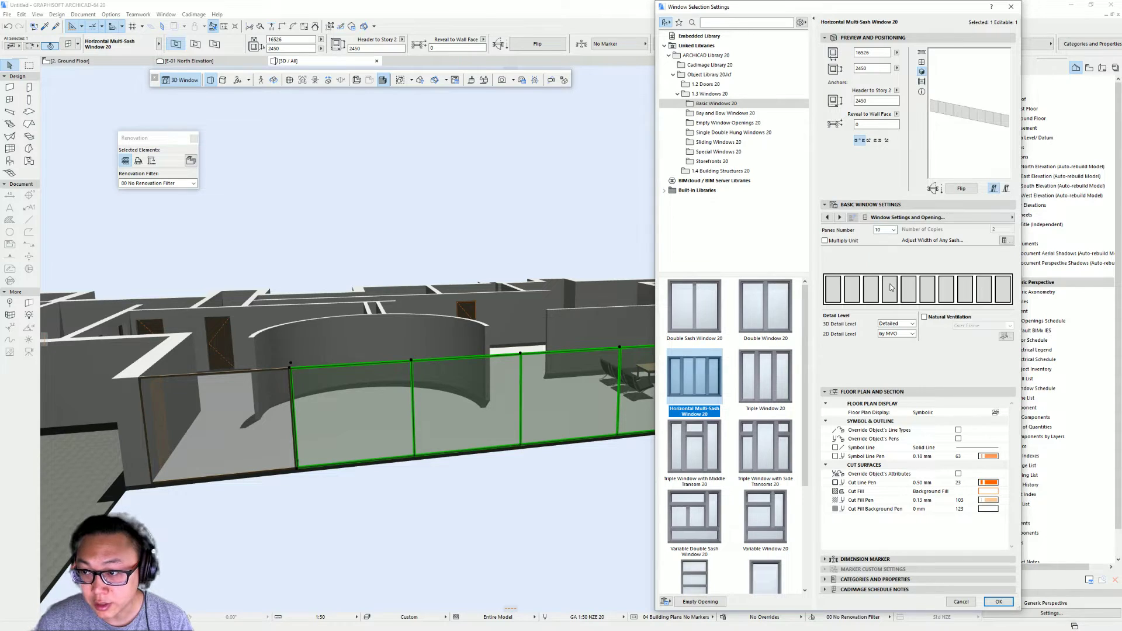
key("Return")
middle_click_drag(746, 395, 668, 390, "shift")
key("Escape")
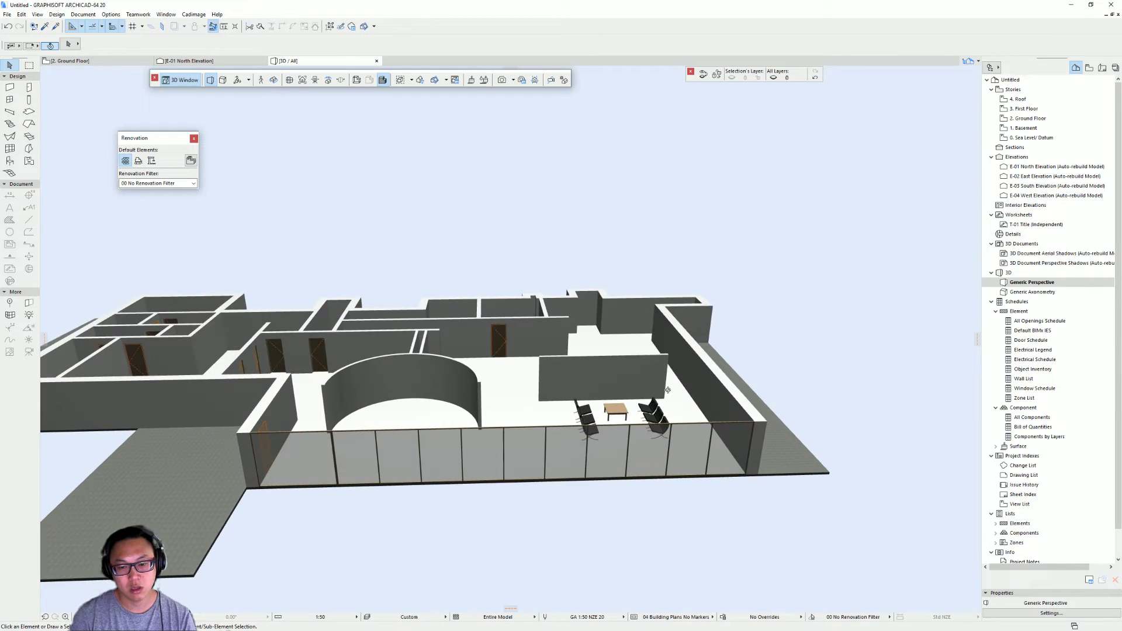
Step: Return to the ground floor plan, search the object library for "balu" and preview the Rail Post with Bars 02 20 settings
key("F2")
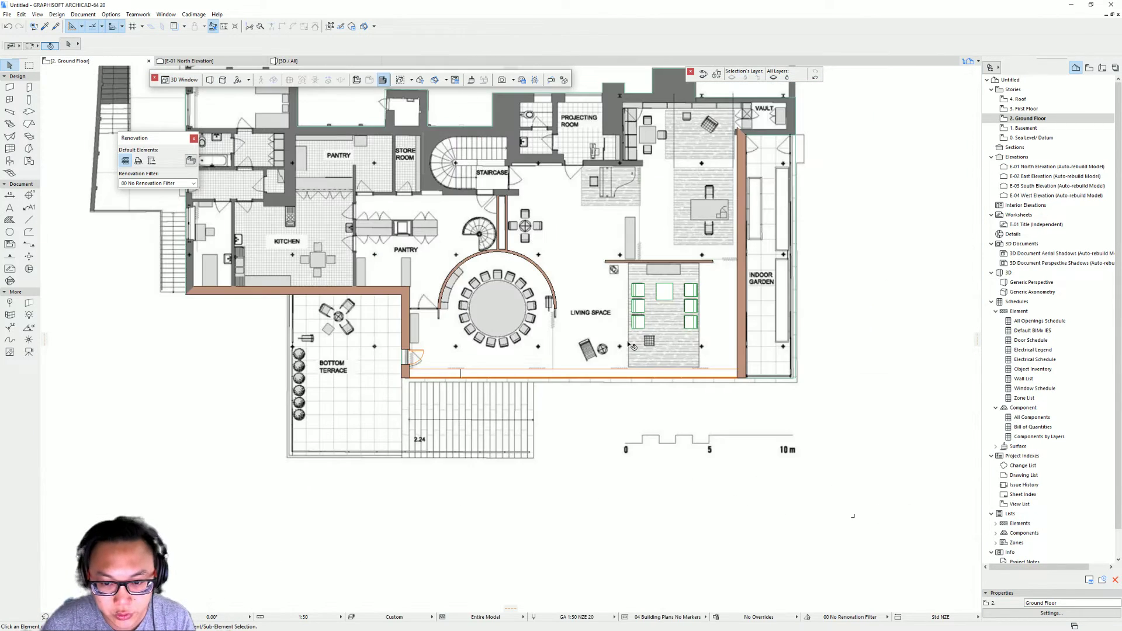
scroll(636, 349, "down", 3)
scroll(652, 204, "up", 3)
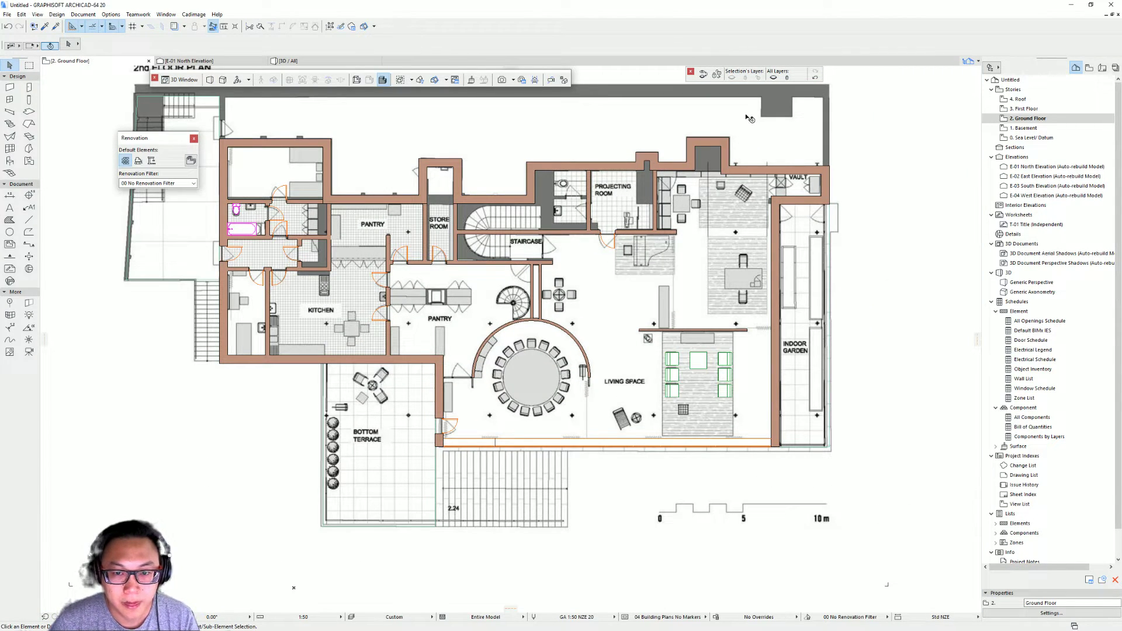
scroll(610, 298, "down", 3)
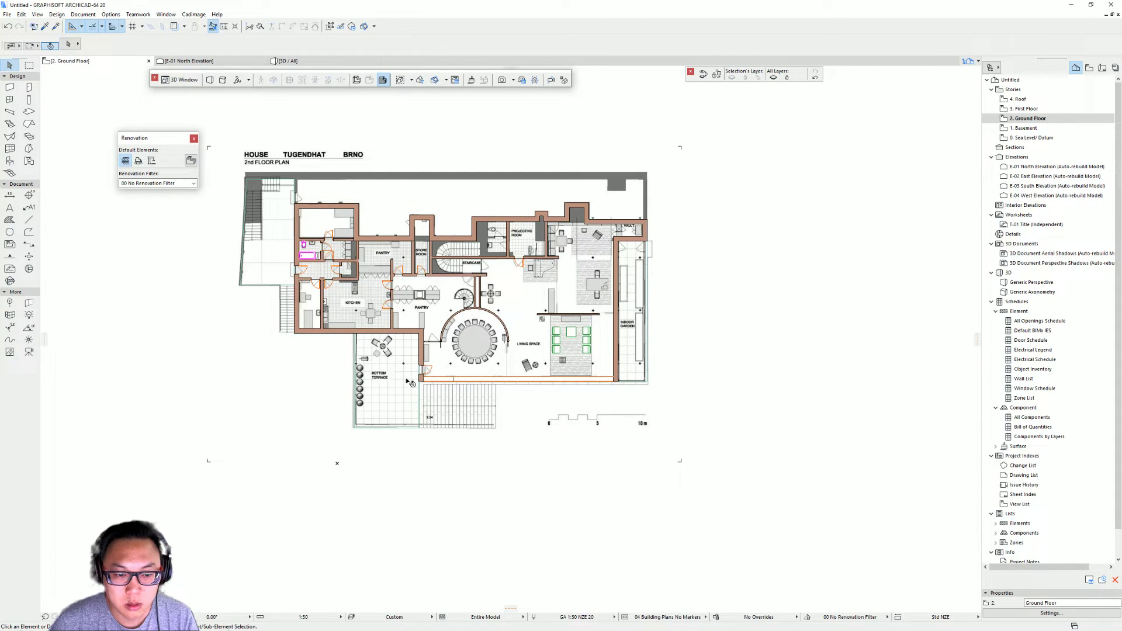
scroll(366, 358, "up", 3)
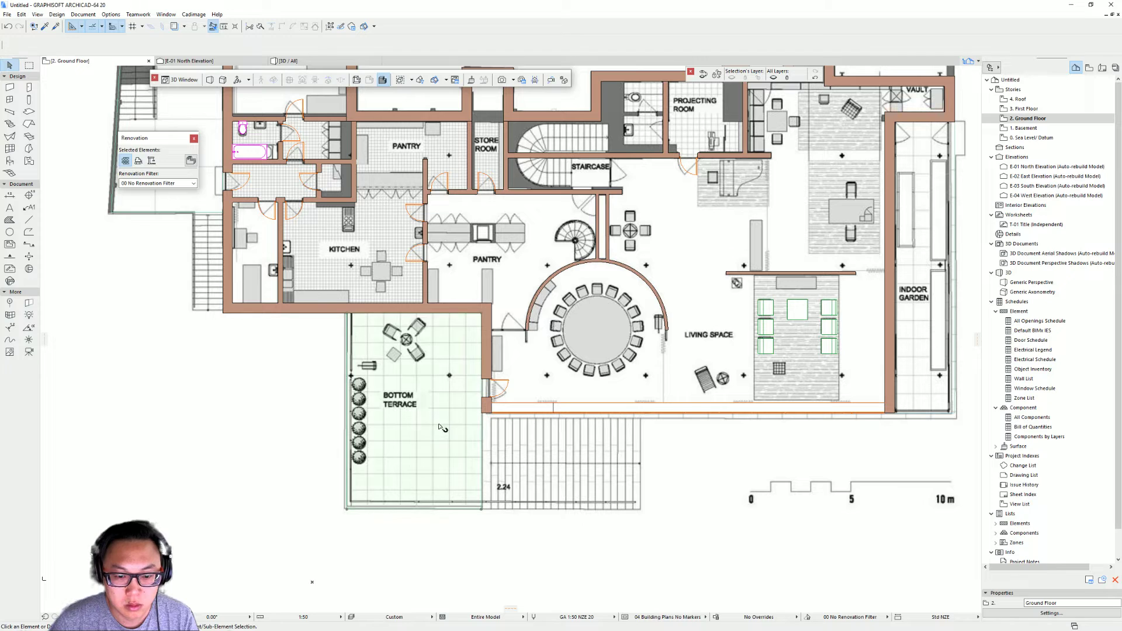
scroll(355, 424, "up", 3)
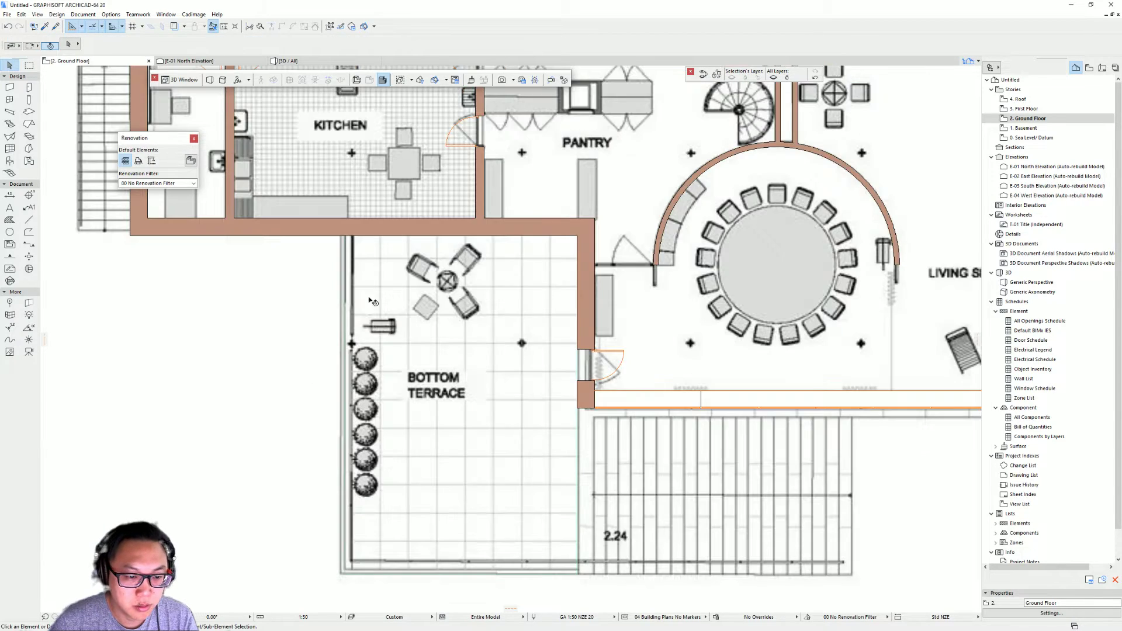
scroll(535, 409, "down", 1)
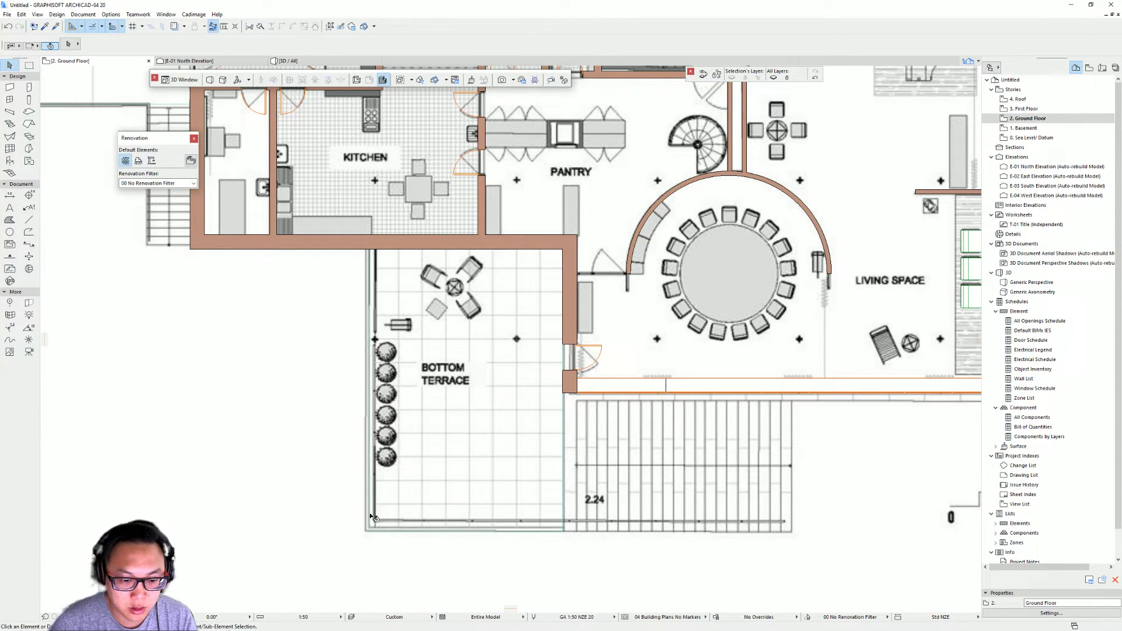
double_click(10, 160)
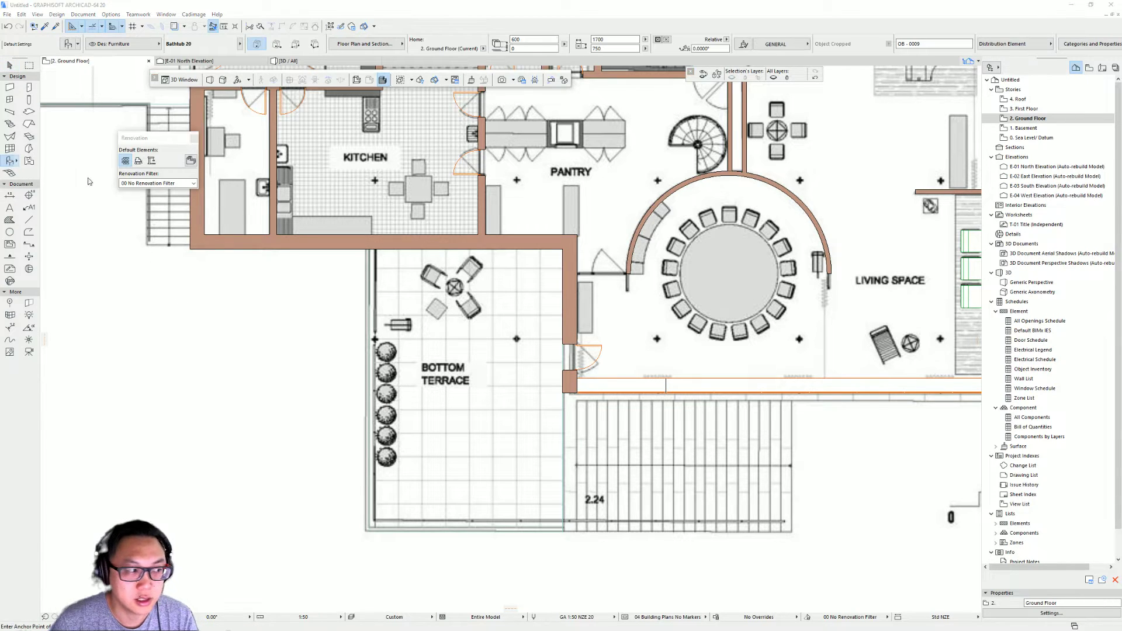
key("ctrl+a")
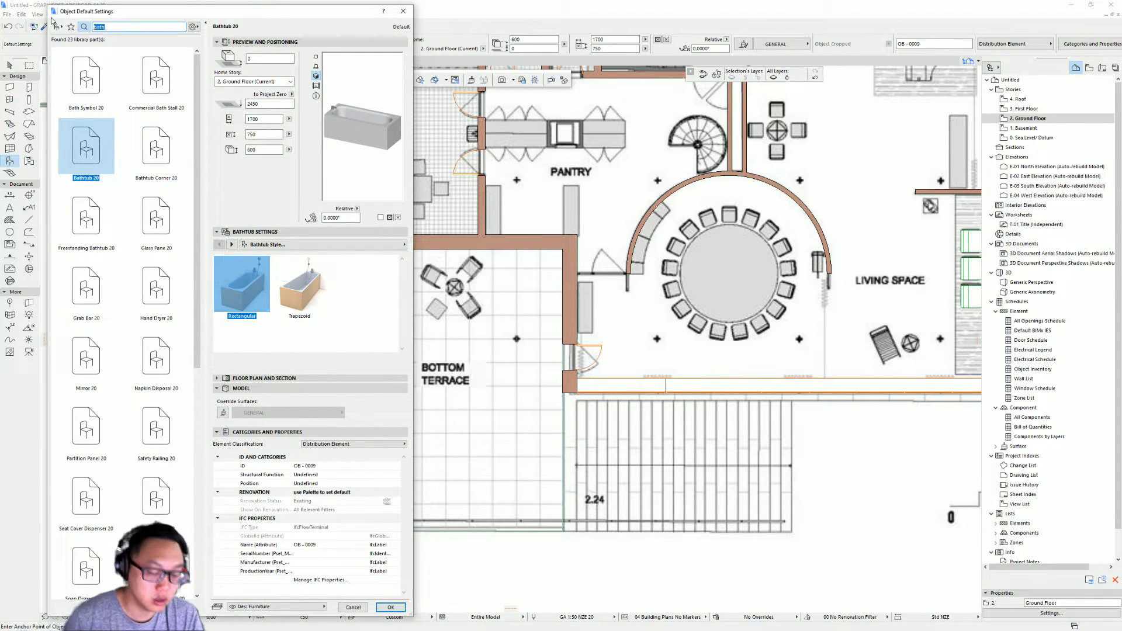
type("balu")
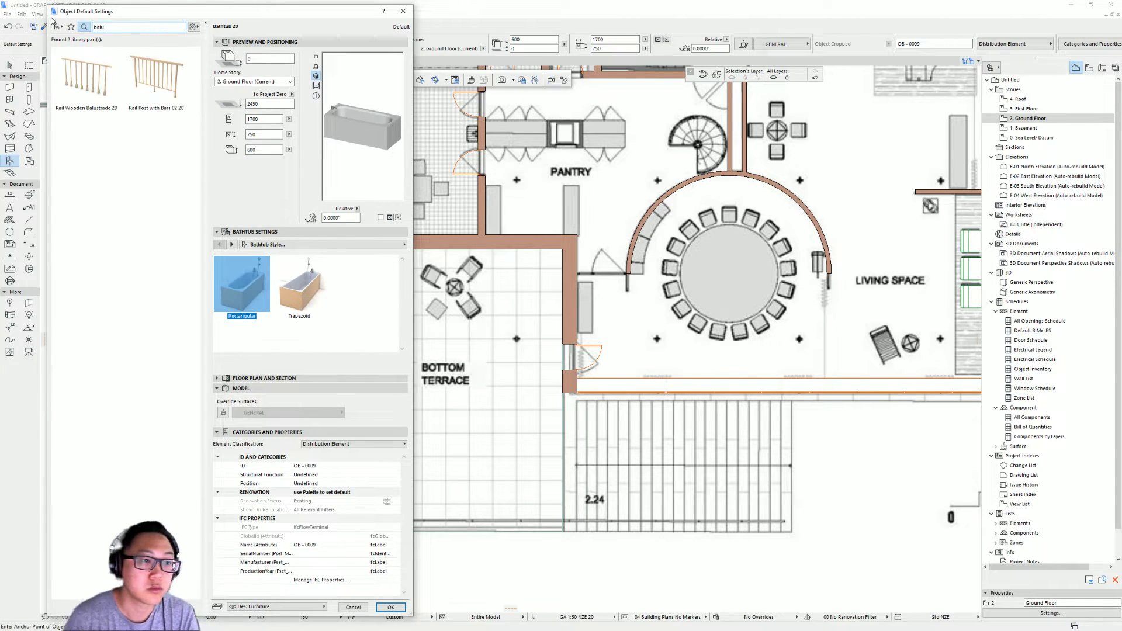
left_click(155, 79)
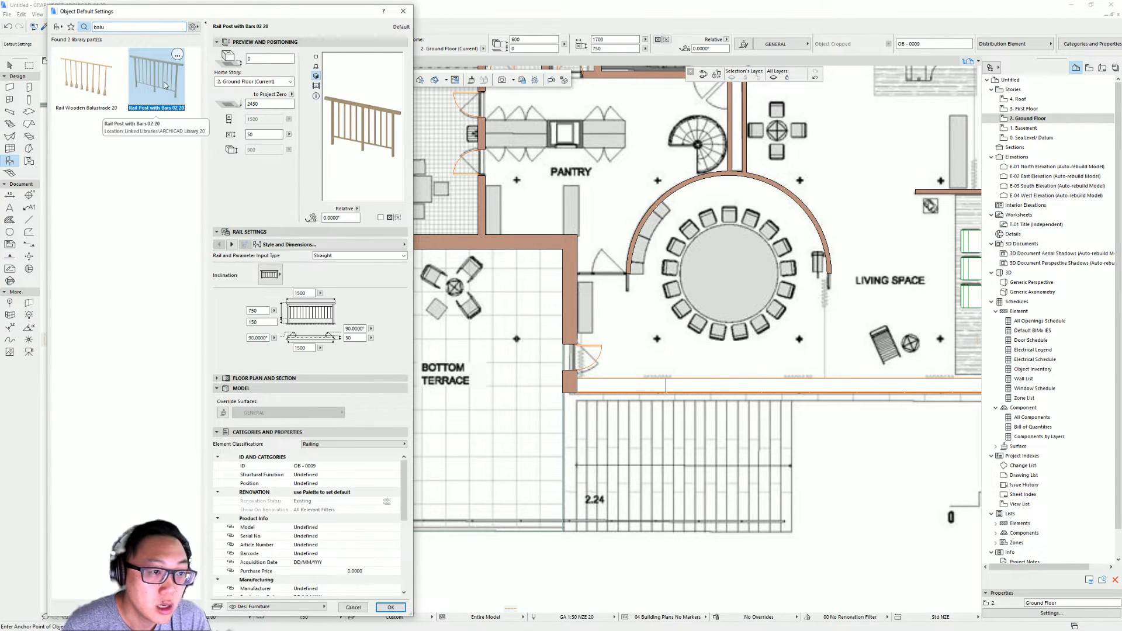
left_click(356, 245)
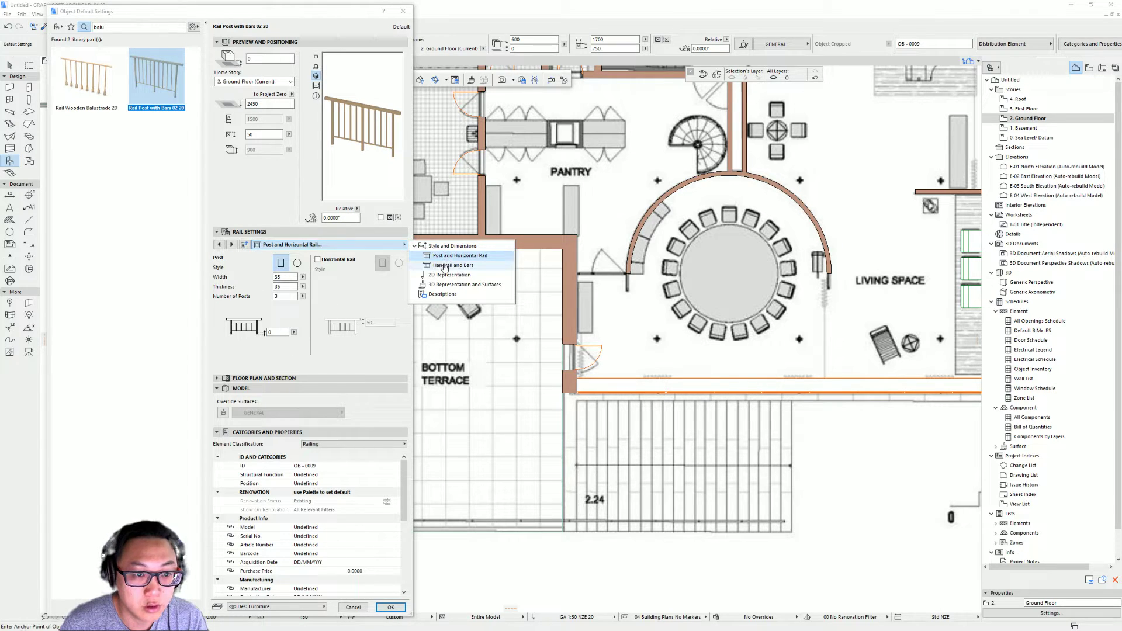
Step: Search the object library for "railing" and set Railing Vertical 20 as the default object
left_click(133, 27)
double_click(99, 27)
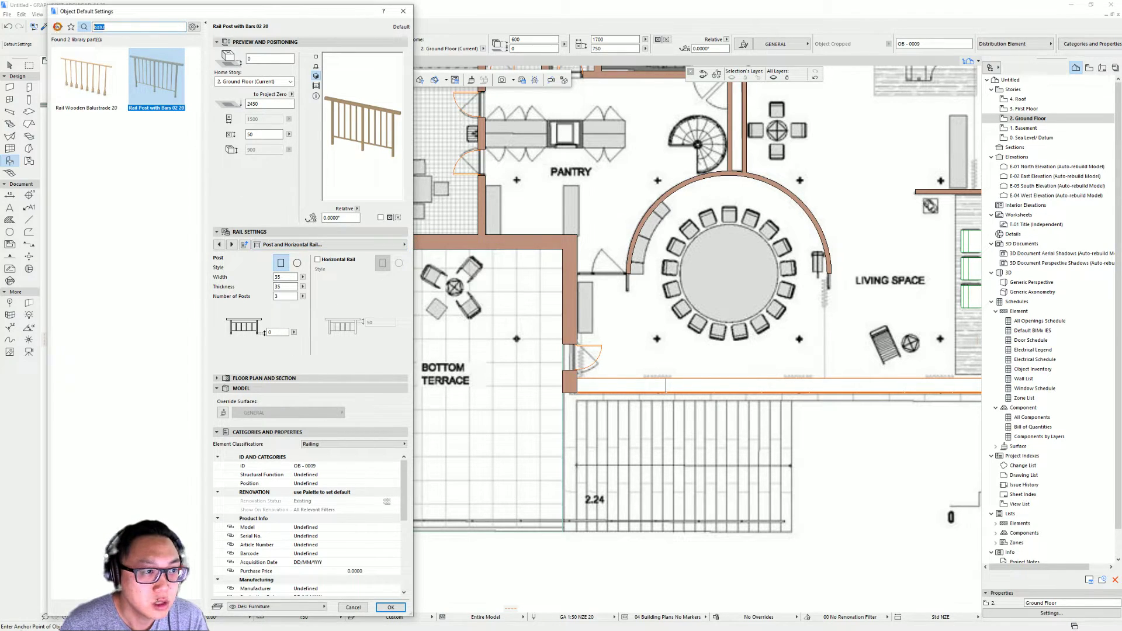
type("rail")
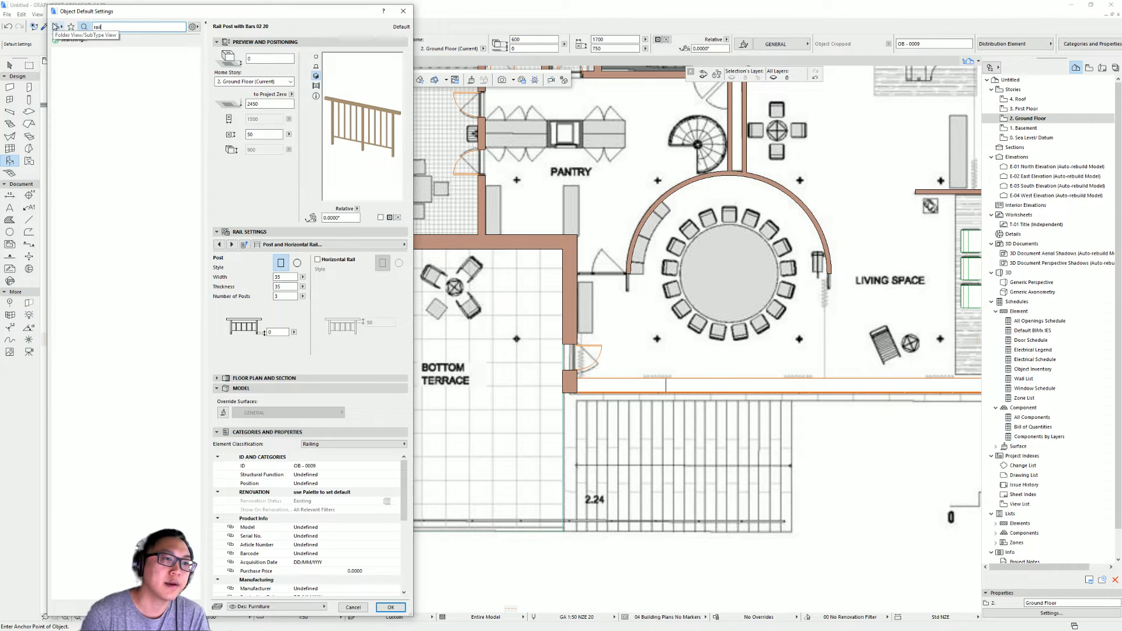
type("ing")
left_click(108, 89)
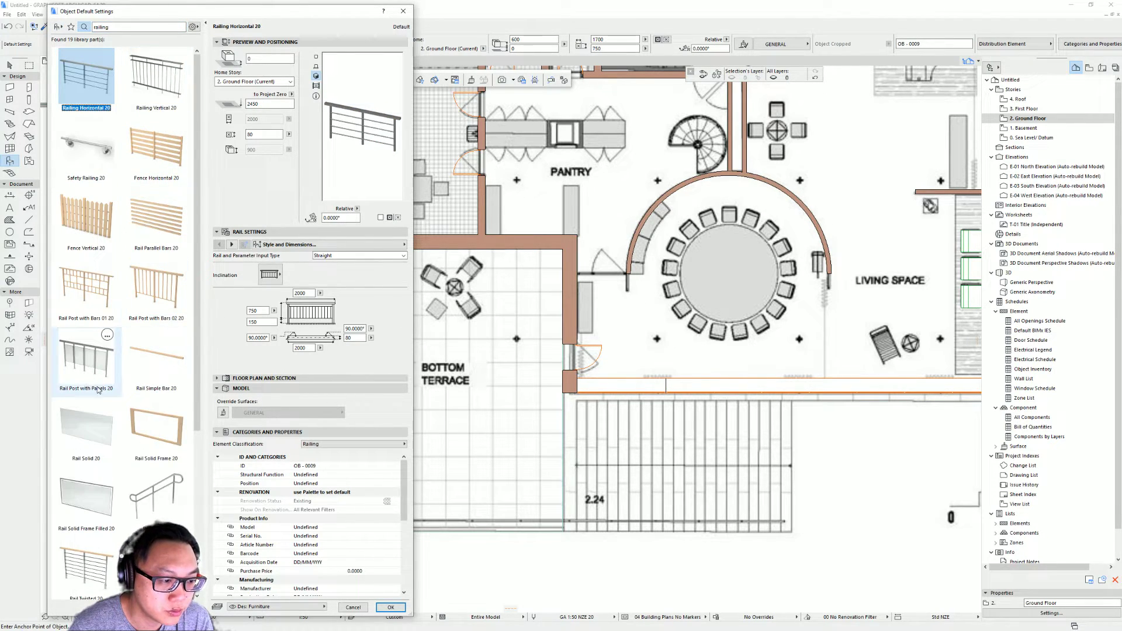
left_click(162, 97)
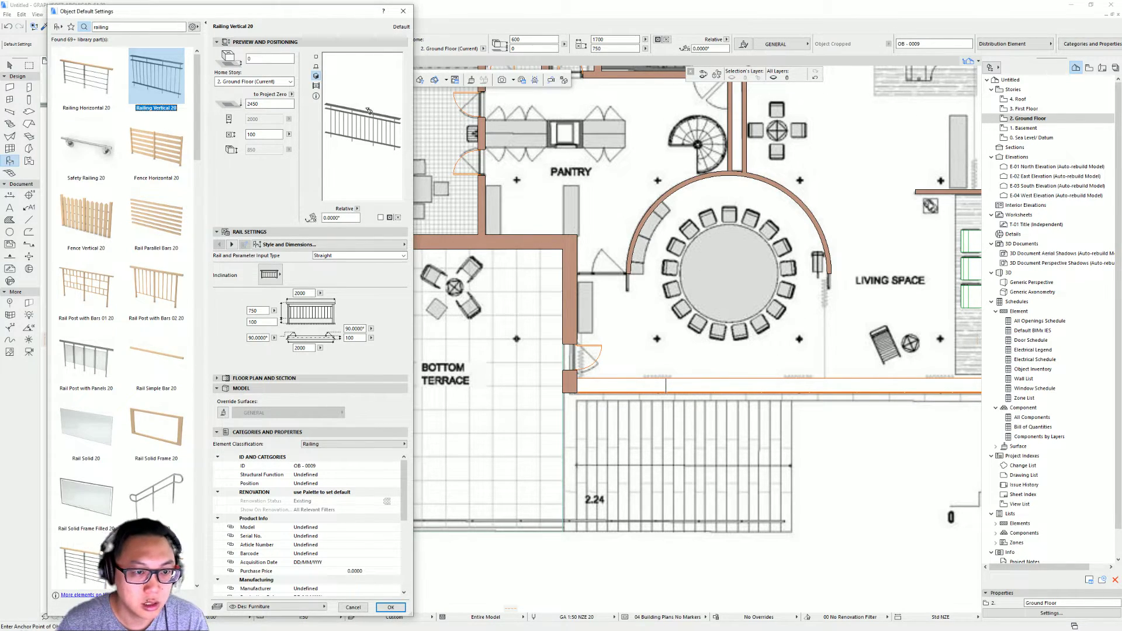
left_click(390, 608)
Step: Place the vertical railing where the bottom terrace's outer edge meets the kitchen wall and rotate it -90° along that edge
scroll(389, 289, "up", 3)
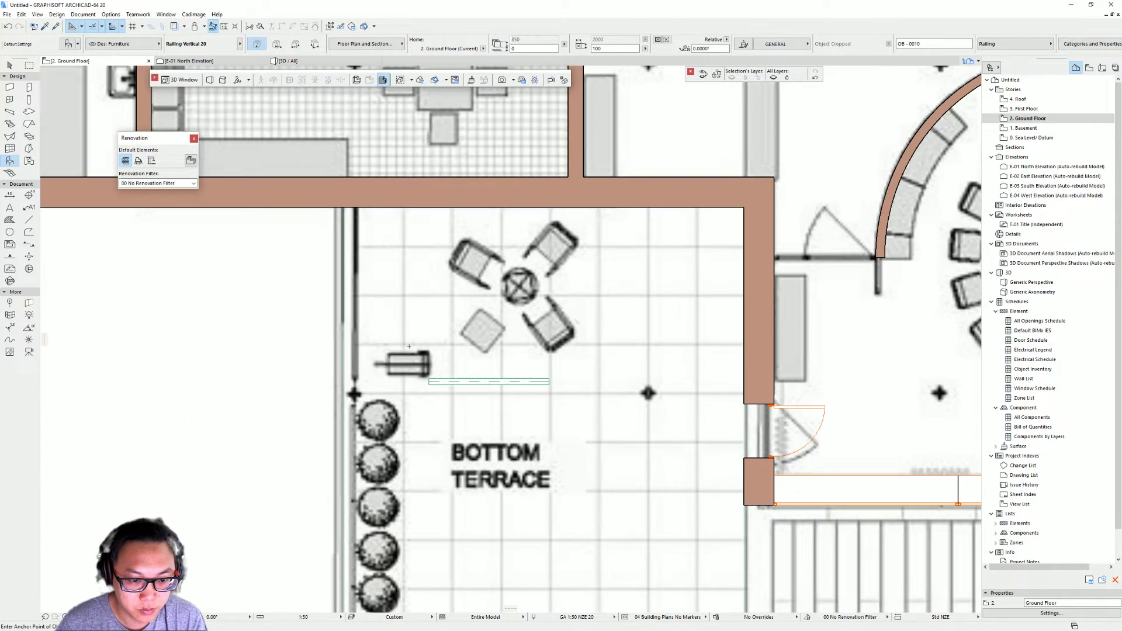
left_click(431, 381)
left_click(429, 381)
left_click(358, 208)
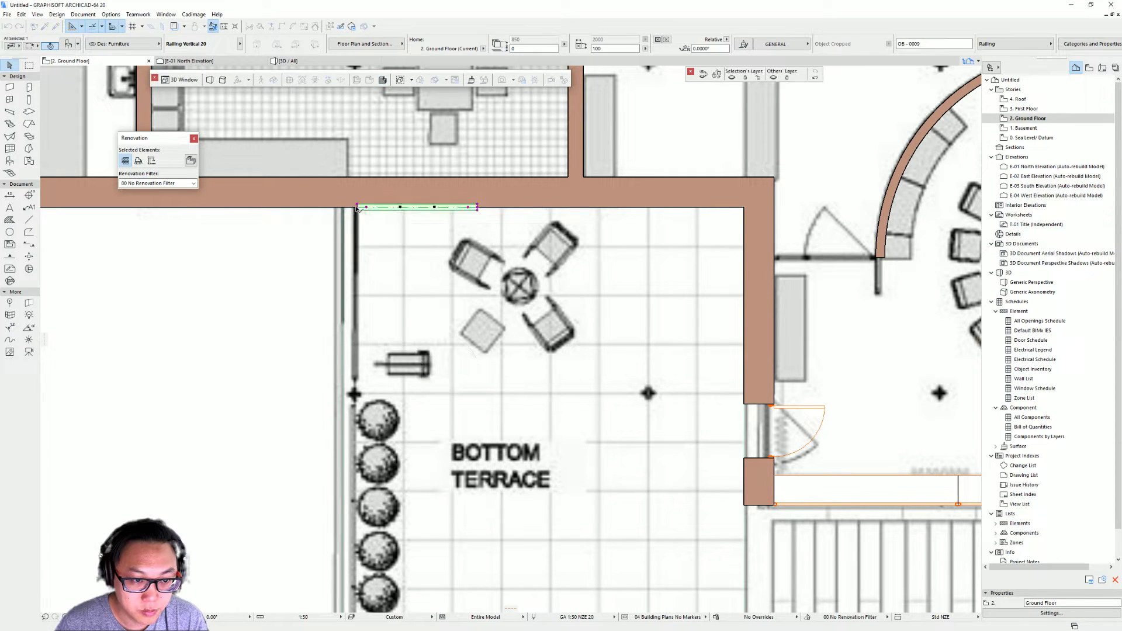
left_click(358, 208)
left_click(409, 249)
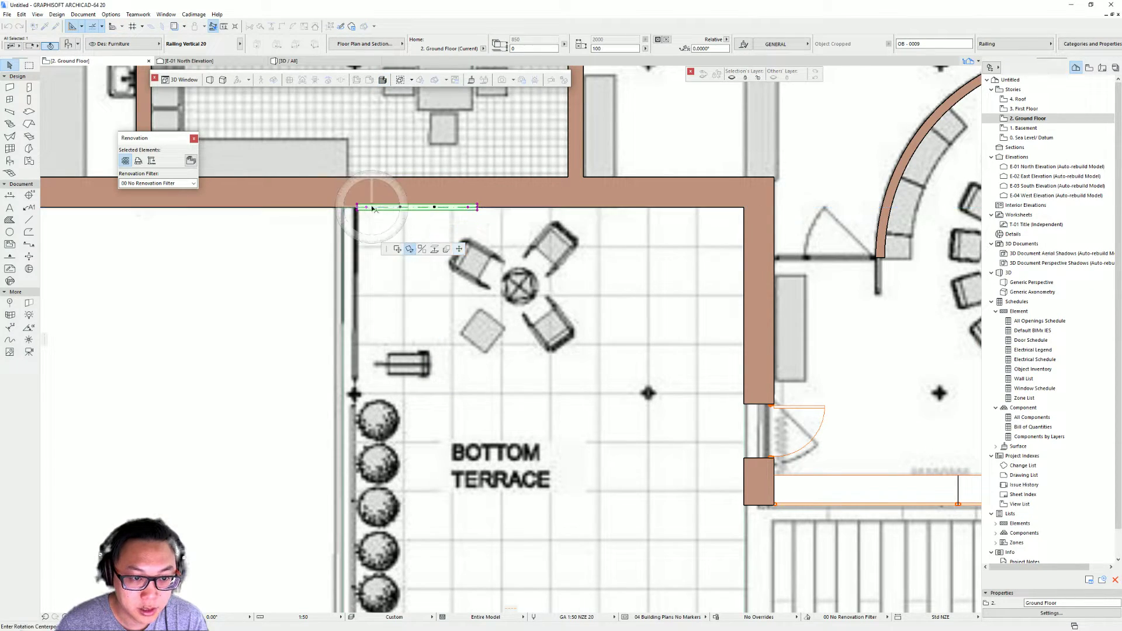
left_click(358, 208)
left_click(467, 208)
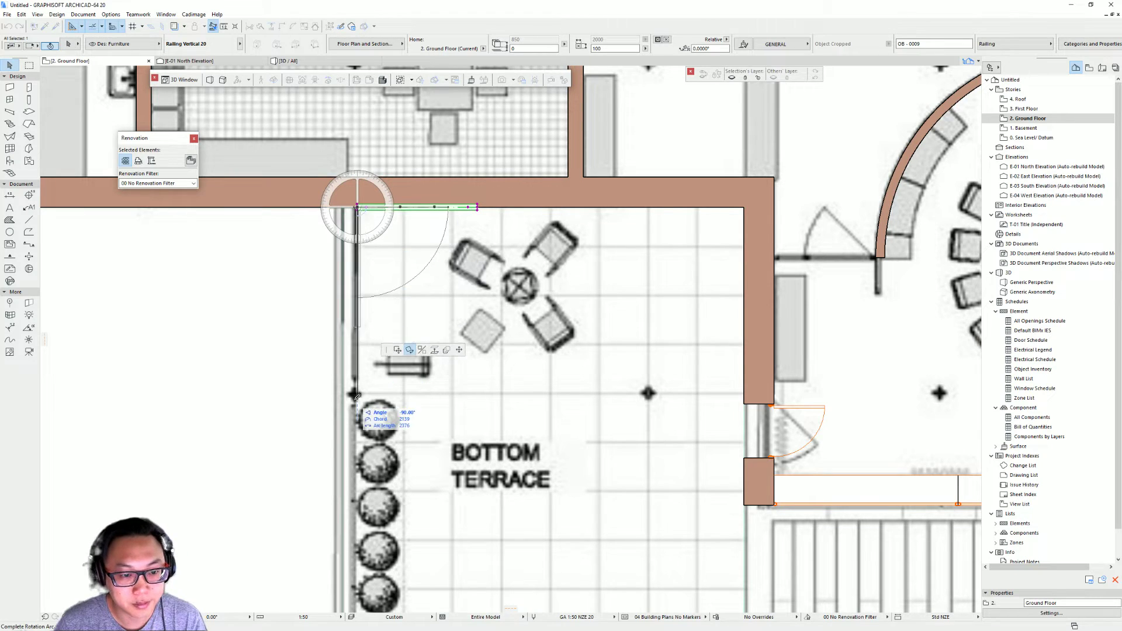
left_click(368, 350)
Step: Stretch the railing along the bottom terrace's outer edge to its far corner and check it in 3D
left_click(358, 329)
left_click(449, 369)
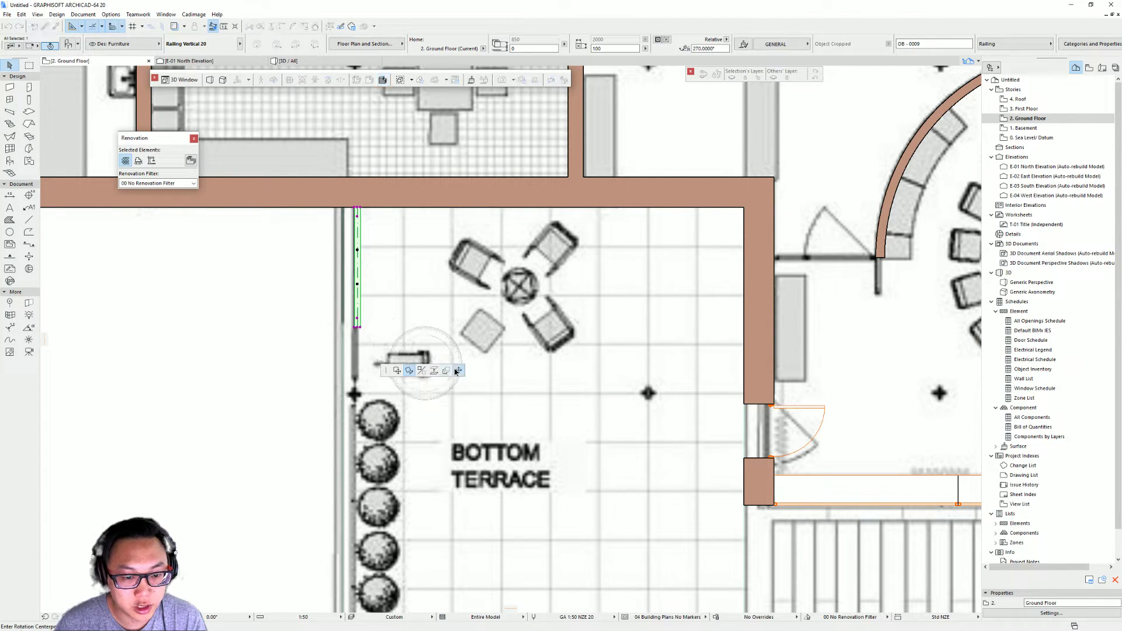
scroll(433, 356, "down", 3)
left_click(329, 436)
key("Escape")
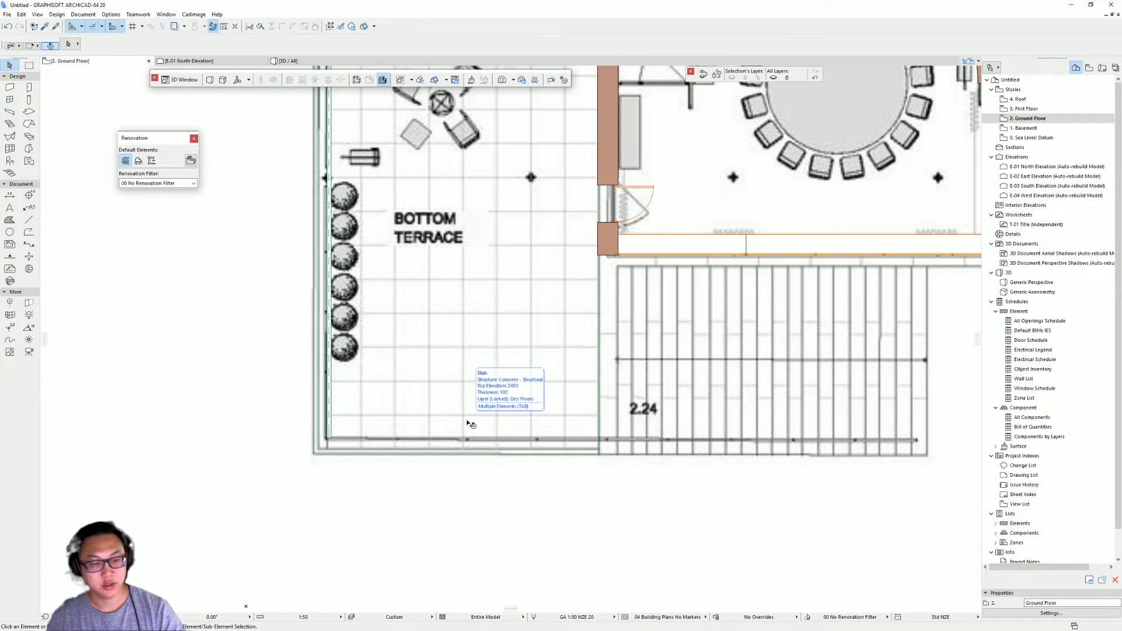
key("F3")
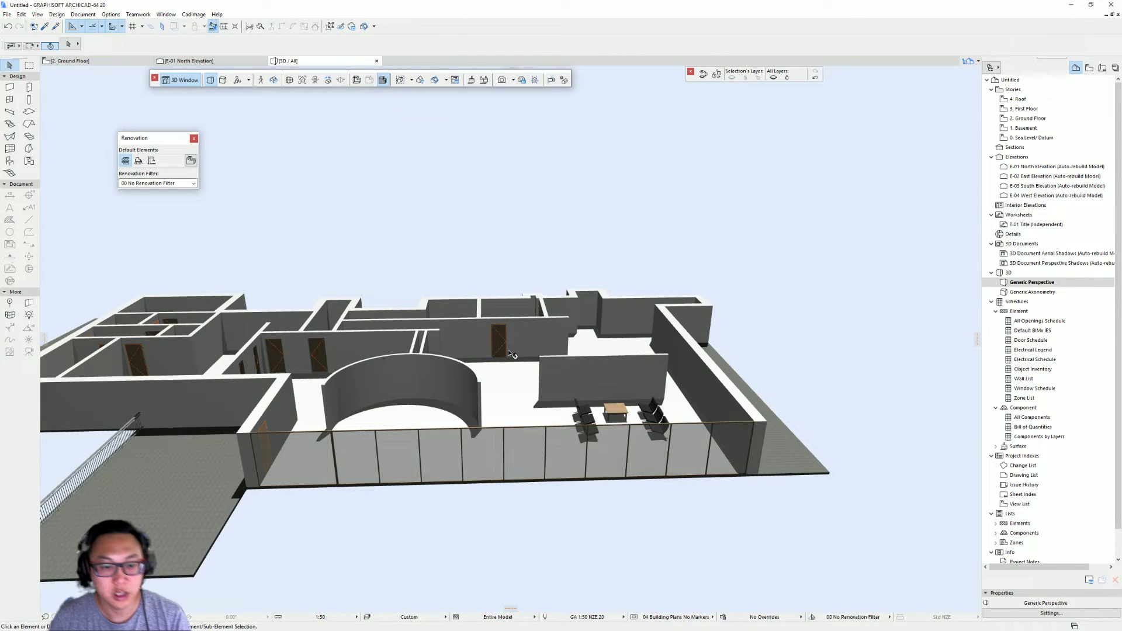
middle_click_drag(510, 354, 463, 405, "shift")
Step: Return to the ground floor plan and rotate a copy of the terrace railing -90° about its corner end to follow the front edge
key("F2")
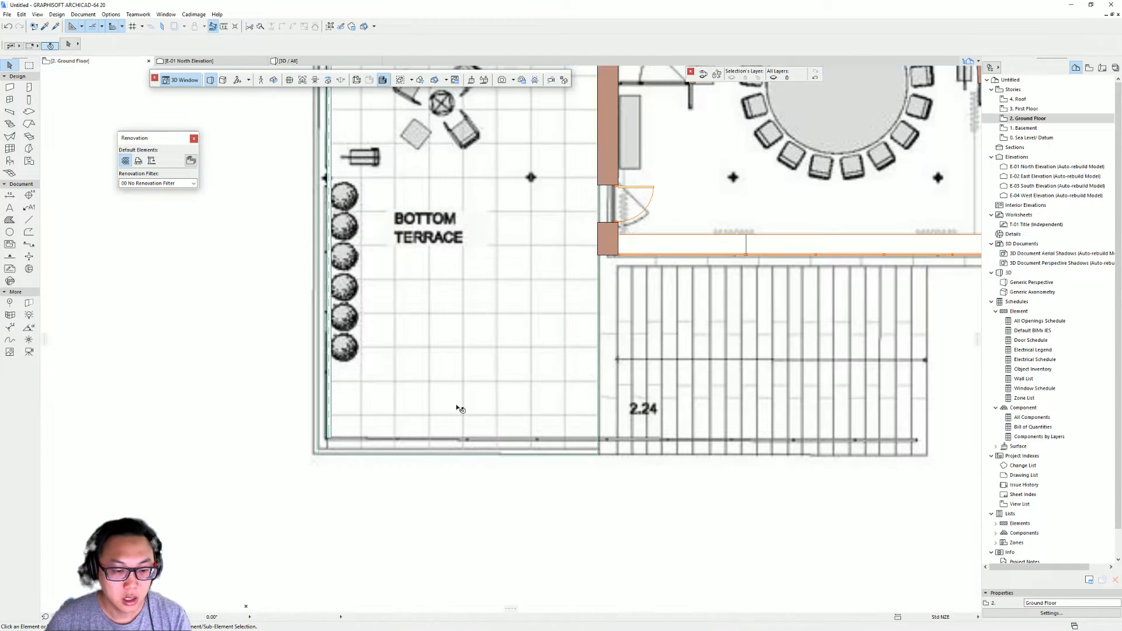
scroll(318, 481, "up", 3)
left_click(338, 417)
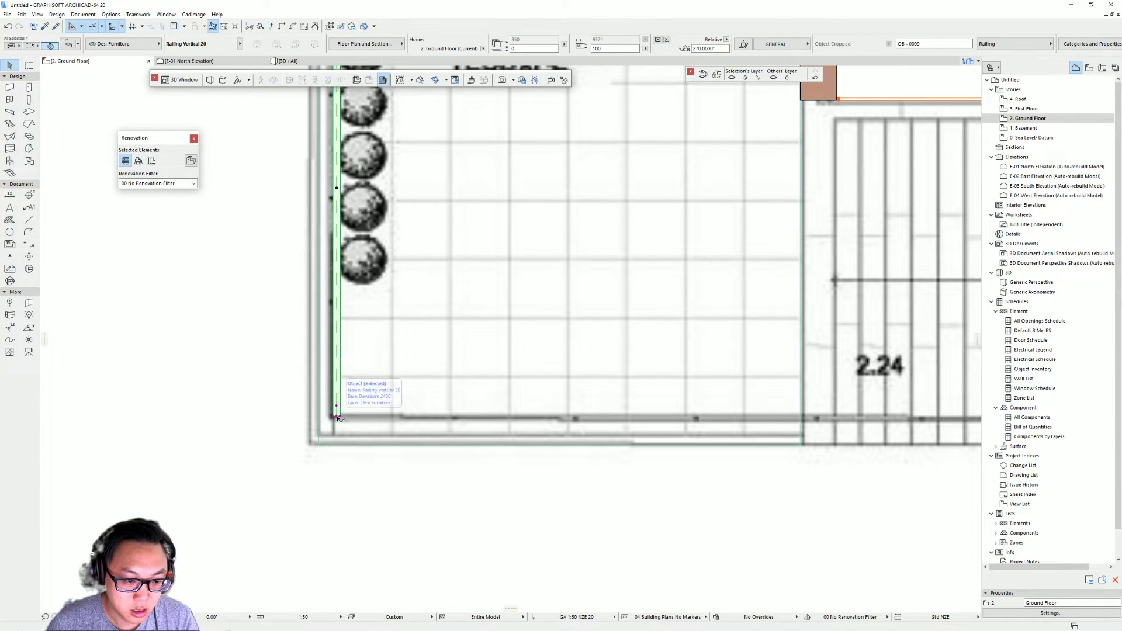
left_click(337, 410)
left_click(390, 374)
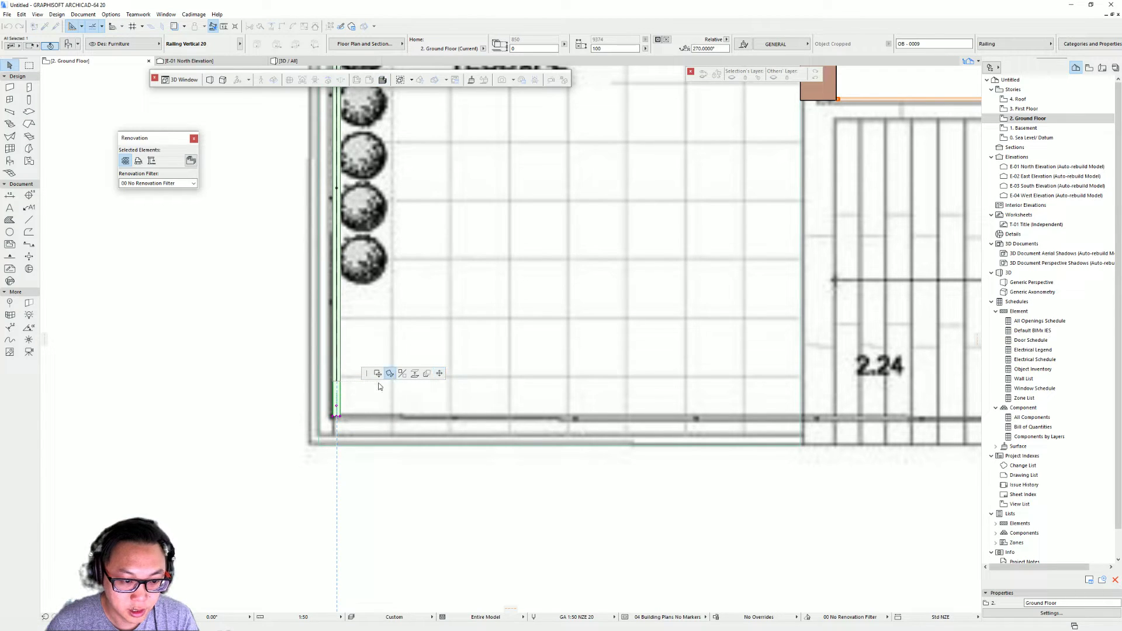
left_click(337, 416)
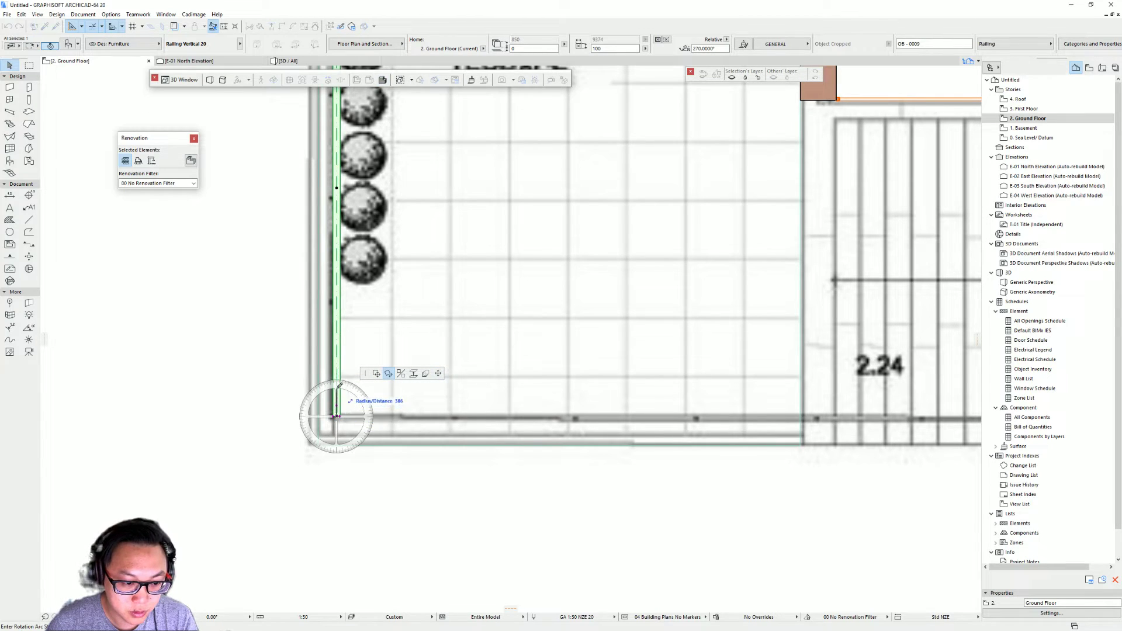
left_click(337, 321)
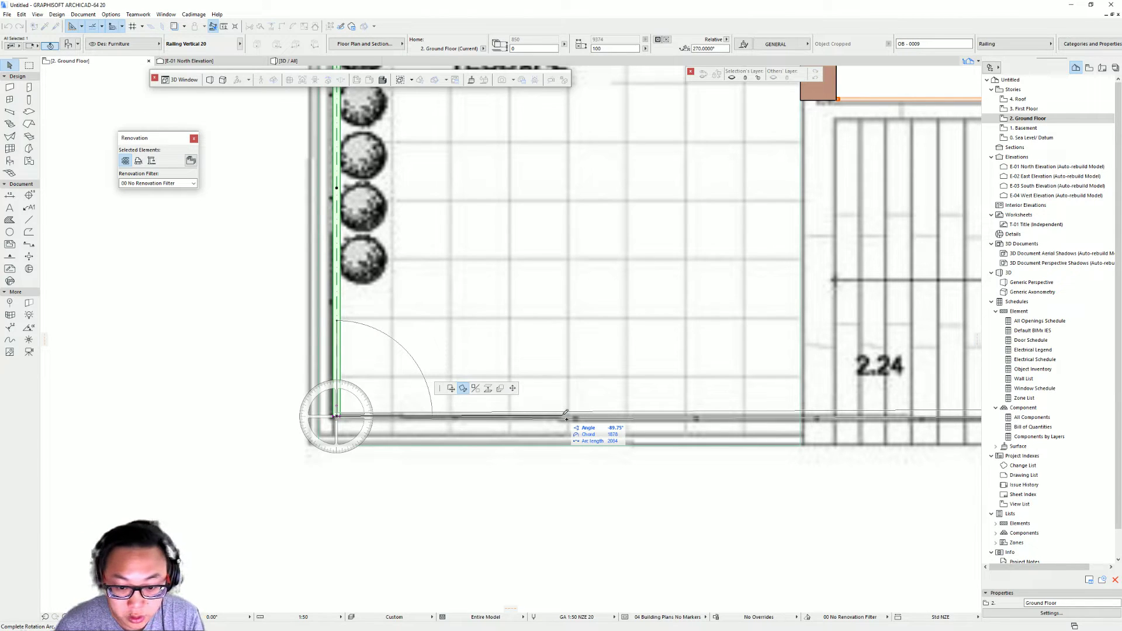
left_click(674, 416)
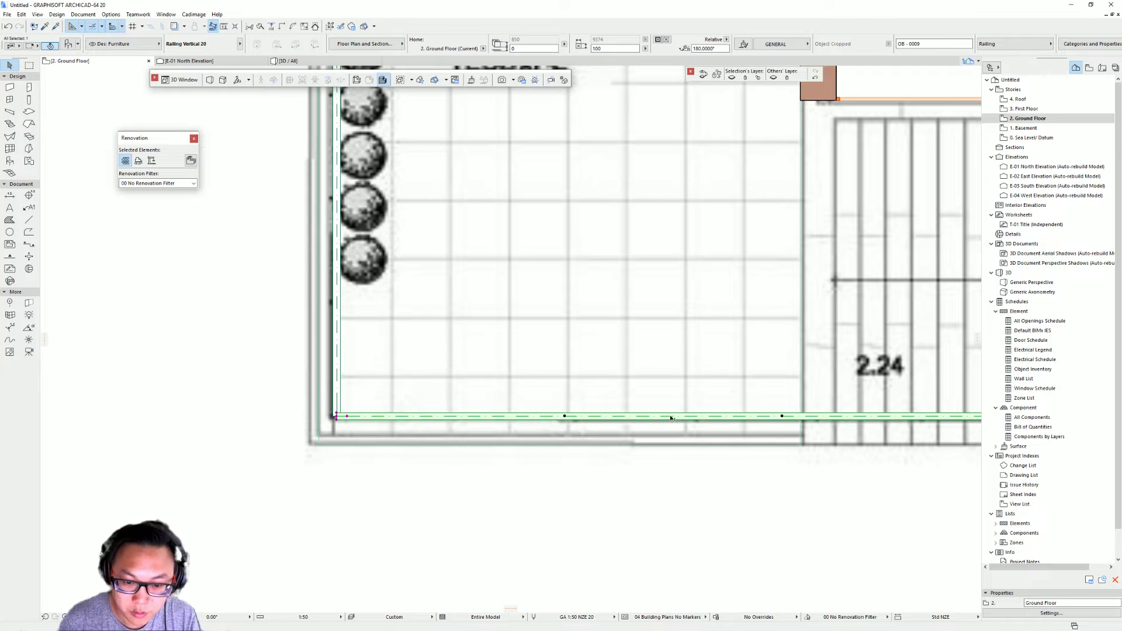
left_click(656, 451)
Step: Shorten the front-edge railing so it ends at the terrace slab's edge beside the garden stairs, and check both railings in 3D
scroll(657, 450, "down", 3)
scroll(605, 414, "up", 3)
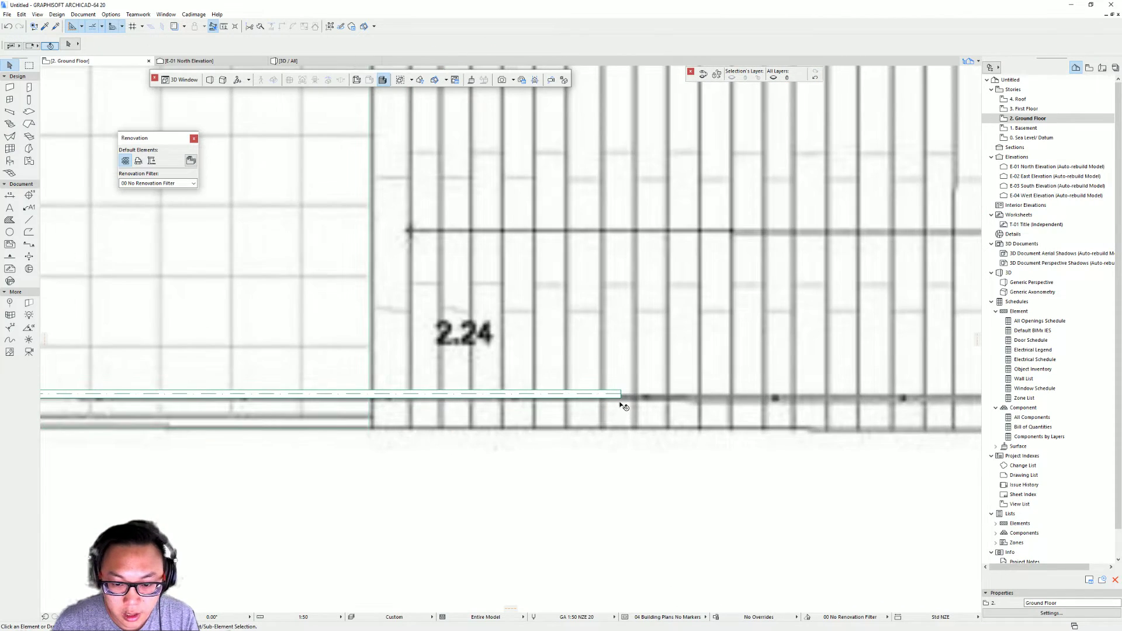
left_click(623, 396)
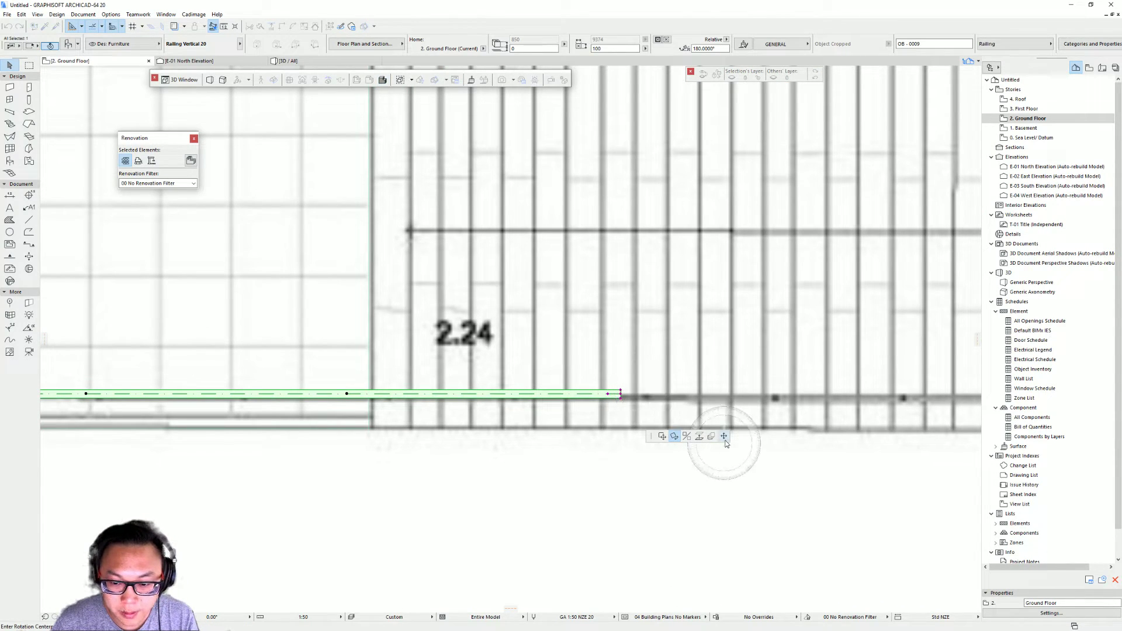
left_click(621, 394)
scroll(446, 374, "down", 3)
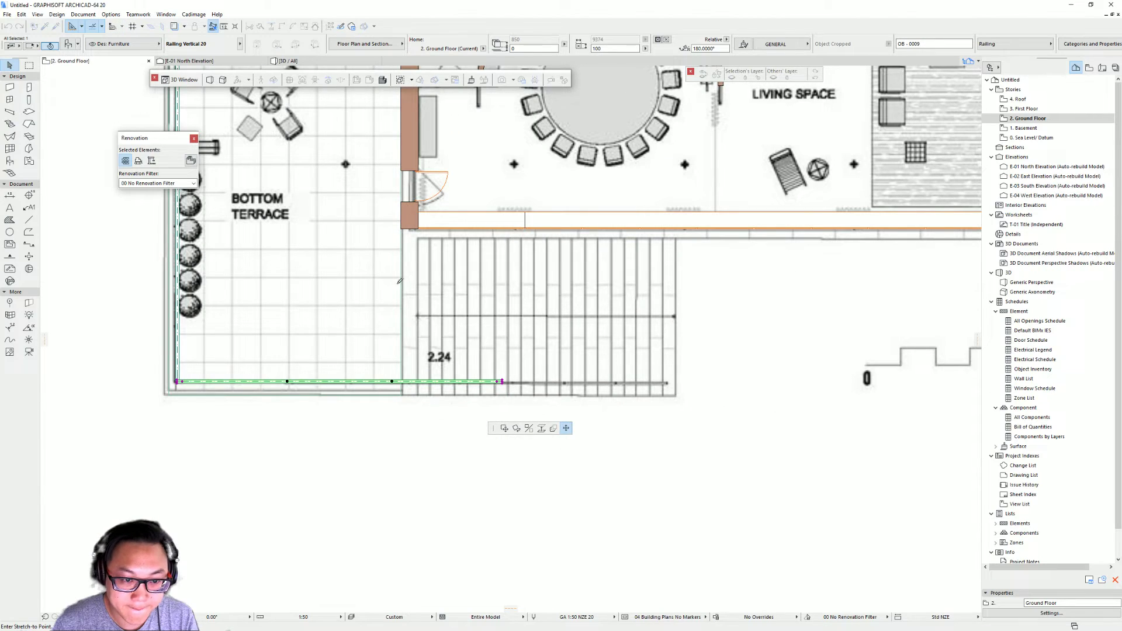
left_click(404, 227)
scroll(428, 313, "up", 5)
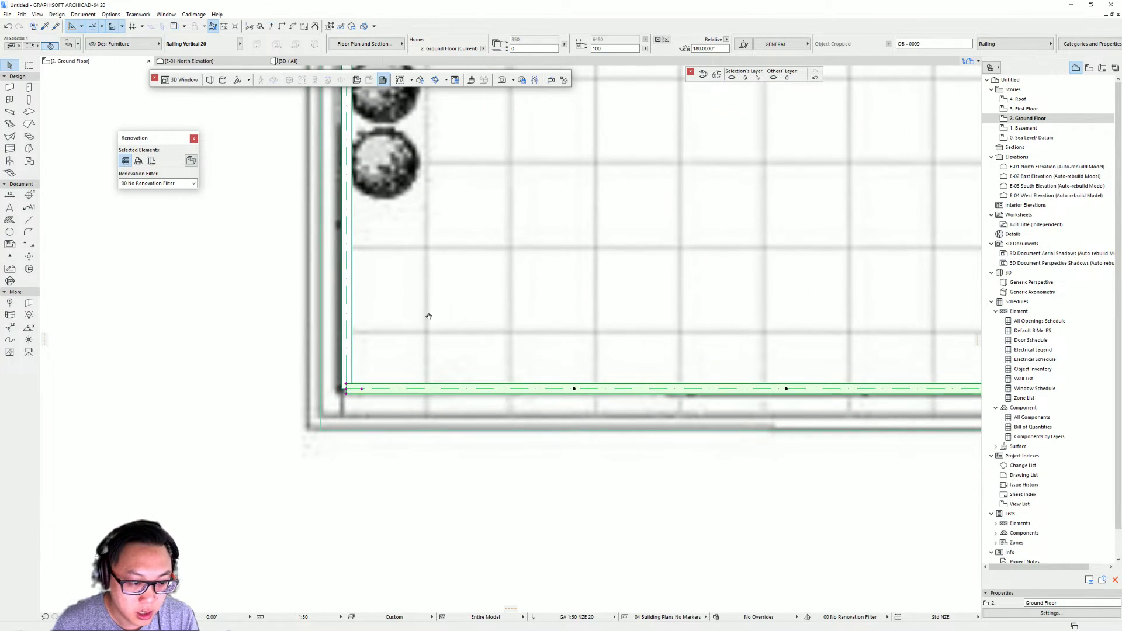
key("F3")
scroll(546, 392, "up", 6)
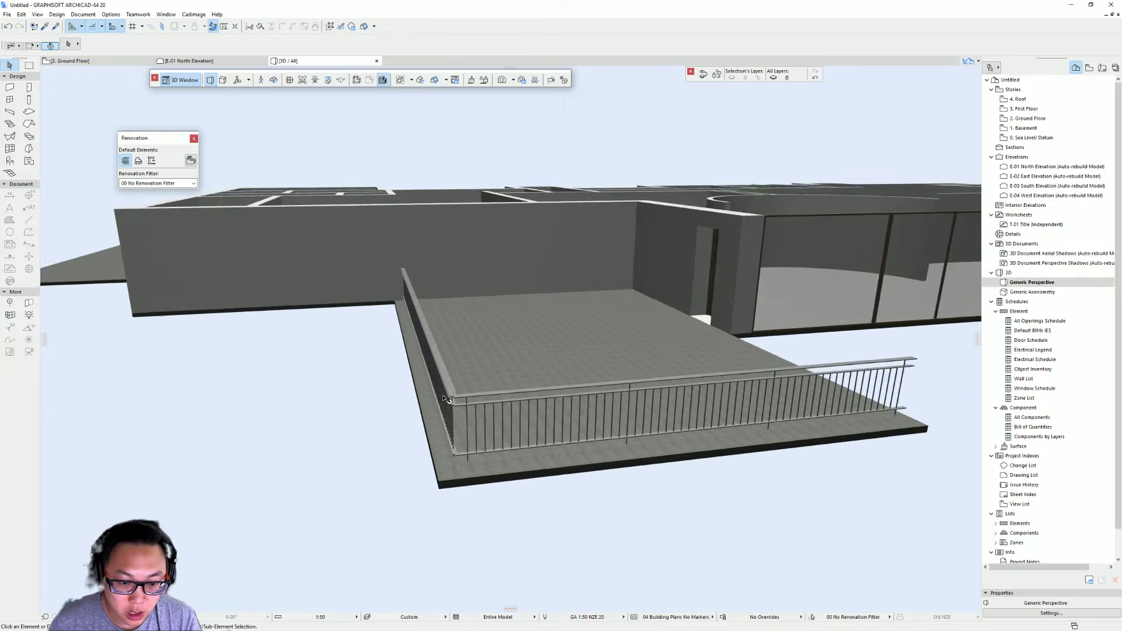
scroll(546, 393, "down", 5)
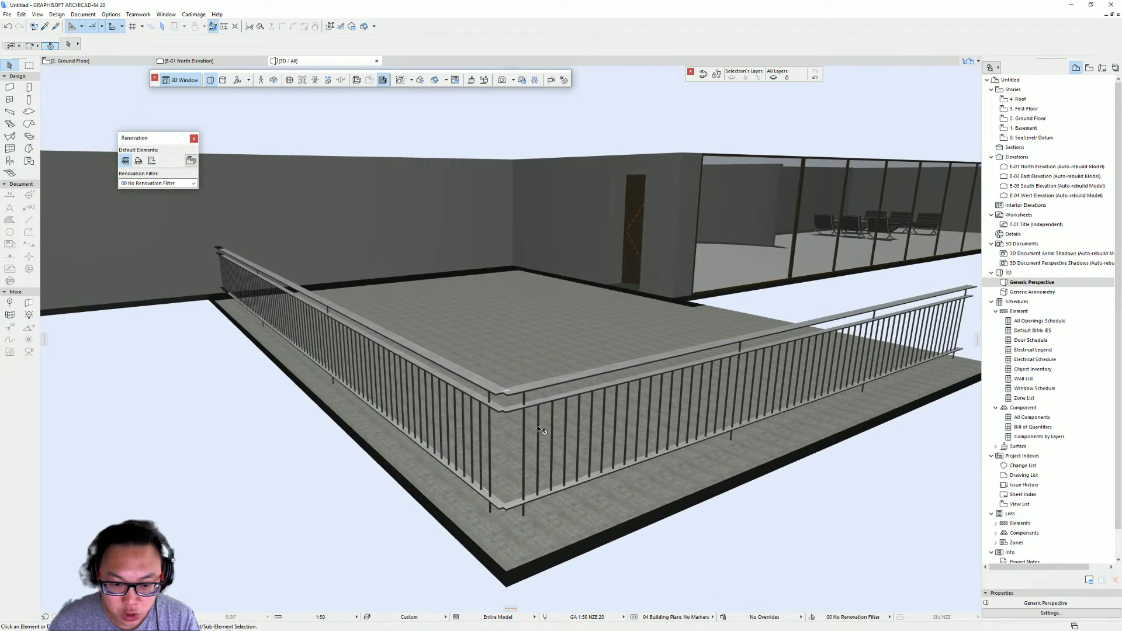
Step: Return to the ground floor plan and cut the front railing's corner end diagonally to form a mitre with the side railing
key("F2")
scroll(341, 401, "up", 4)
left_click(375, 314)
left_click(409, 356, "shift")
key("Escape")
left_click(368, 350)
left_click(367, 354)
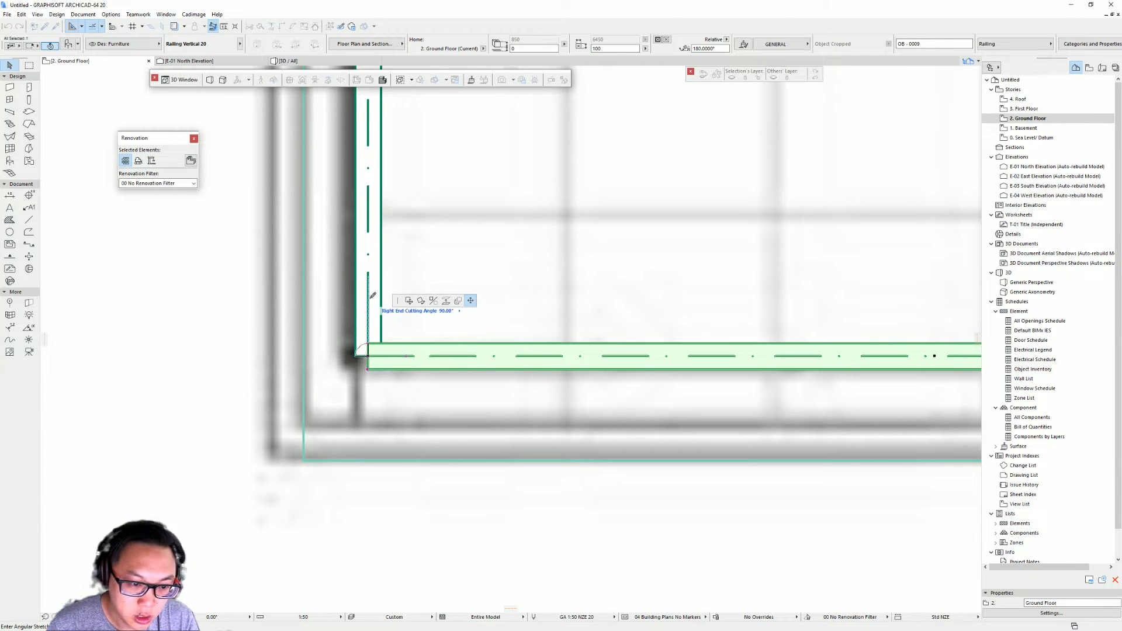
left_click(408, 320)
Step: Cut the side railing's corner end at the matching diagonal to complete the mitre and inspect the joint in 3D
left_click(377, 331)
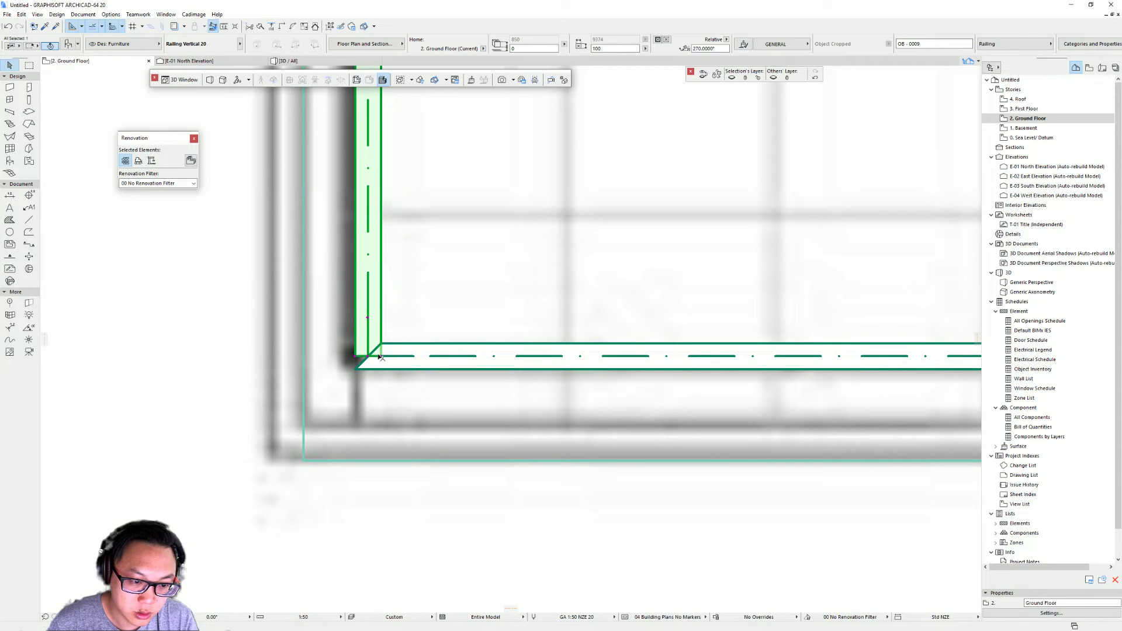
left_click(356, 358)
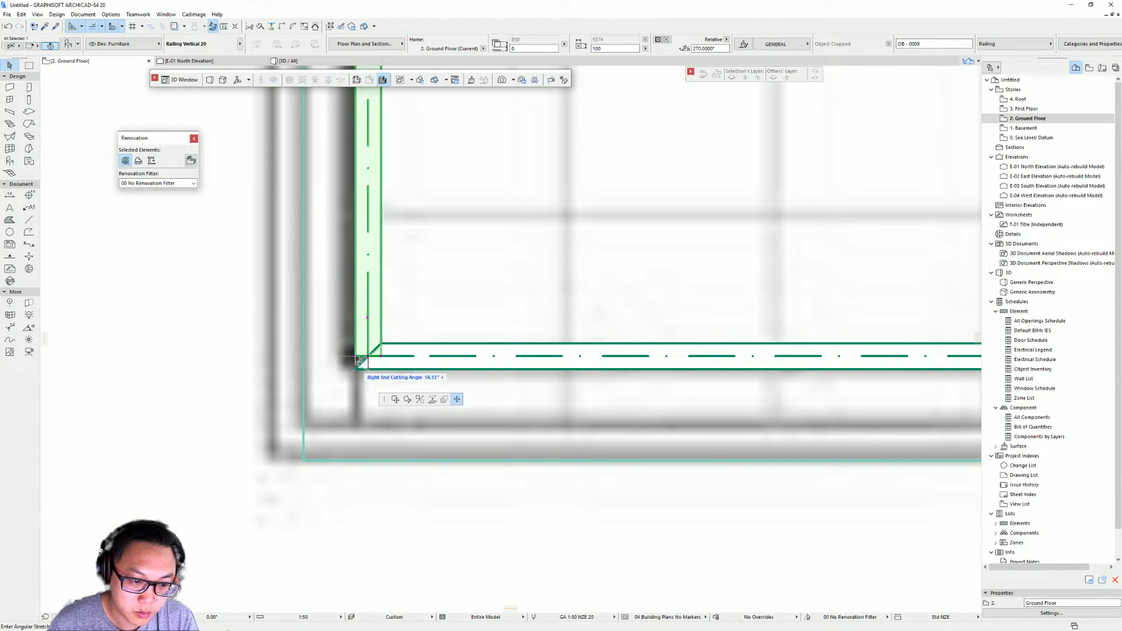
left_click(361, 361)
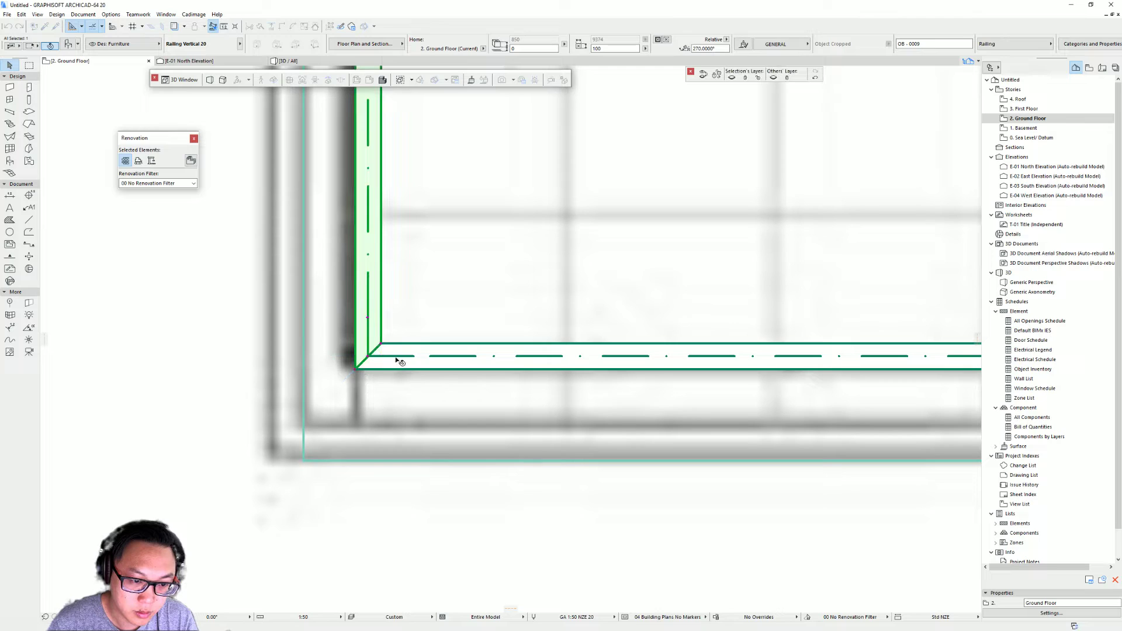
key("Escape")
key("F3")
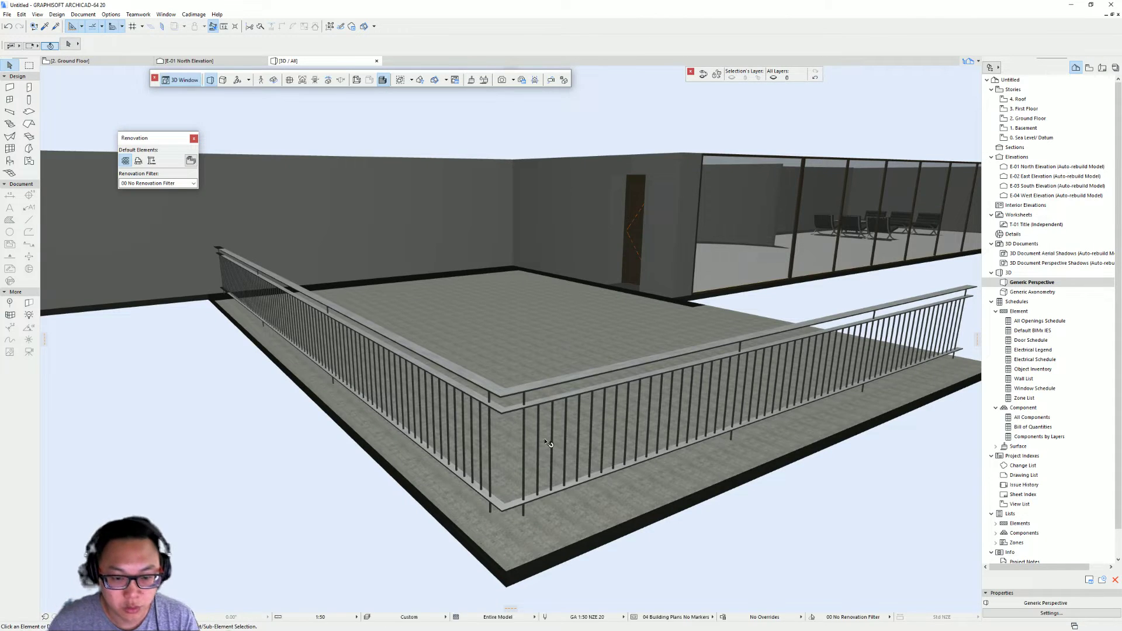
middle_click_drag(528, 443, 577, 390, "shift")
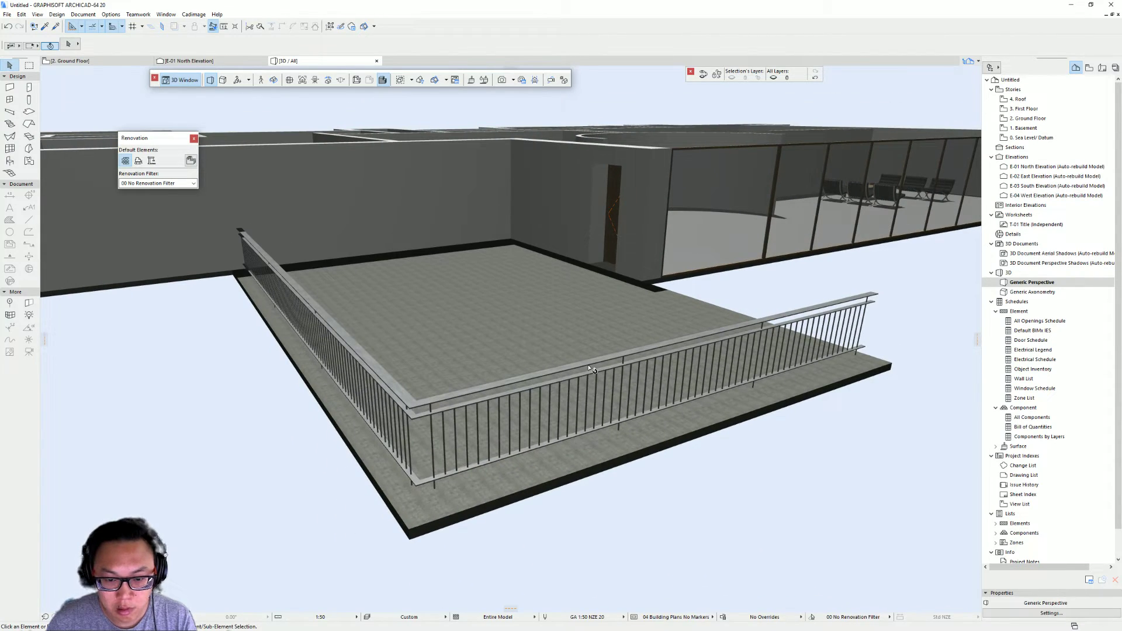
Step: Open the front railing's Post and Bars settings, examine the Number of Posts value, close the settings and view the terrace in 3D
left_click(591, 369)
middle_click_drag(540, 447, 556, 436, "shift")
double_click(577, 393)
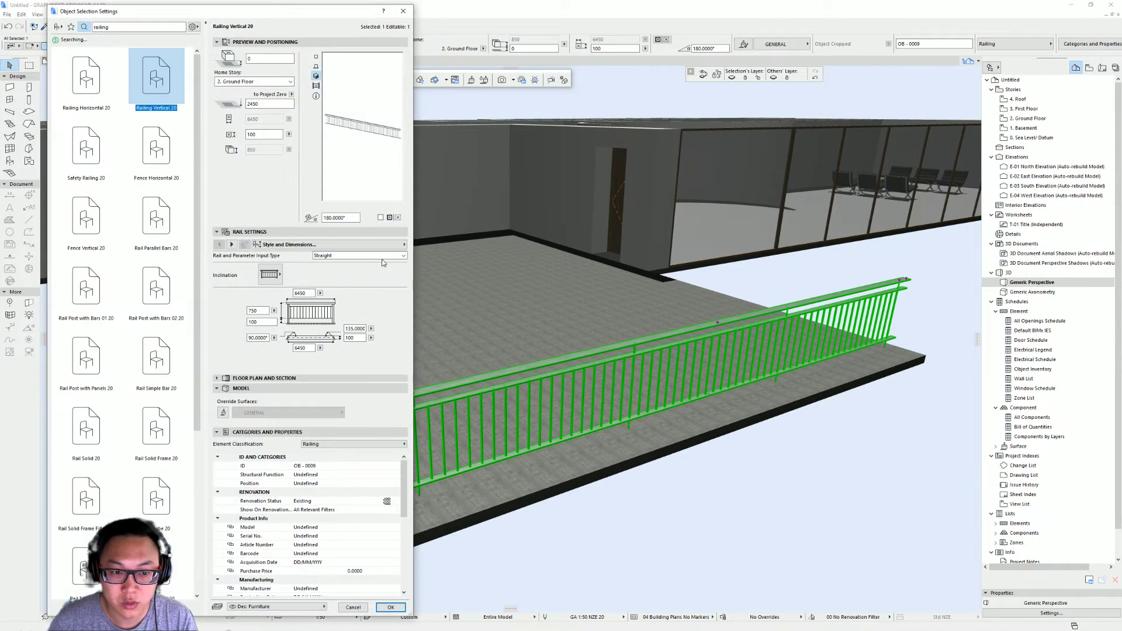
left_click(315, 246)
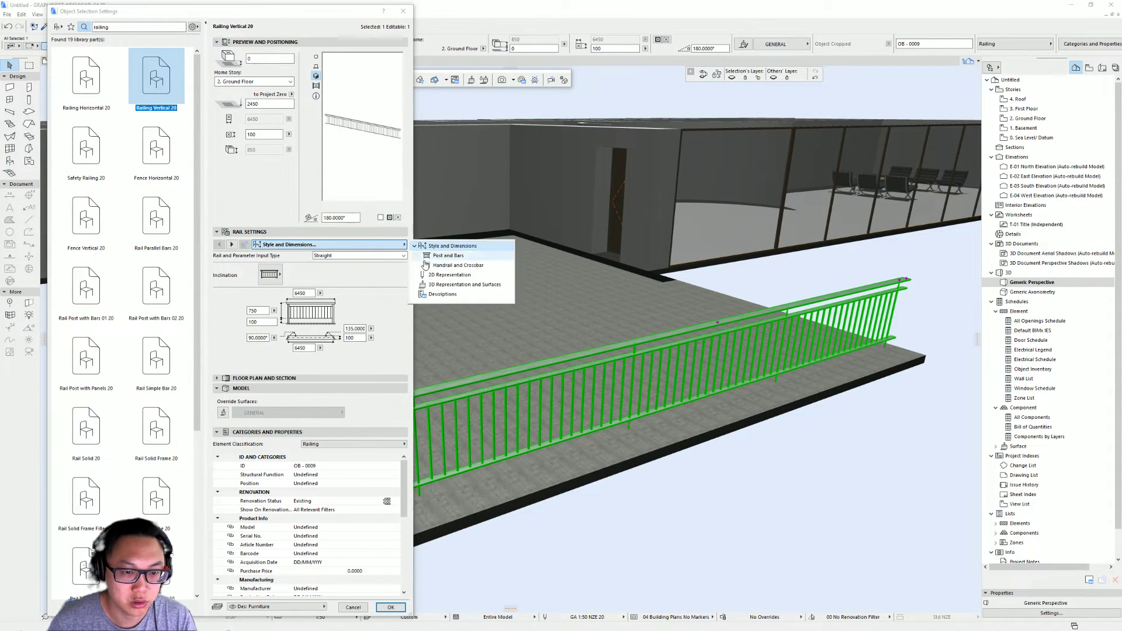
left_click(445, 256)
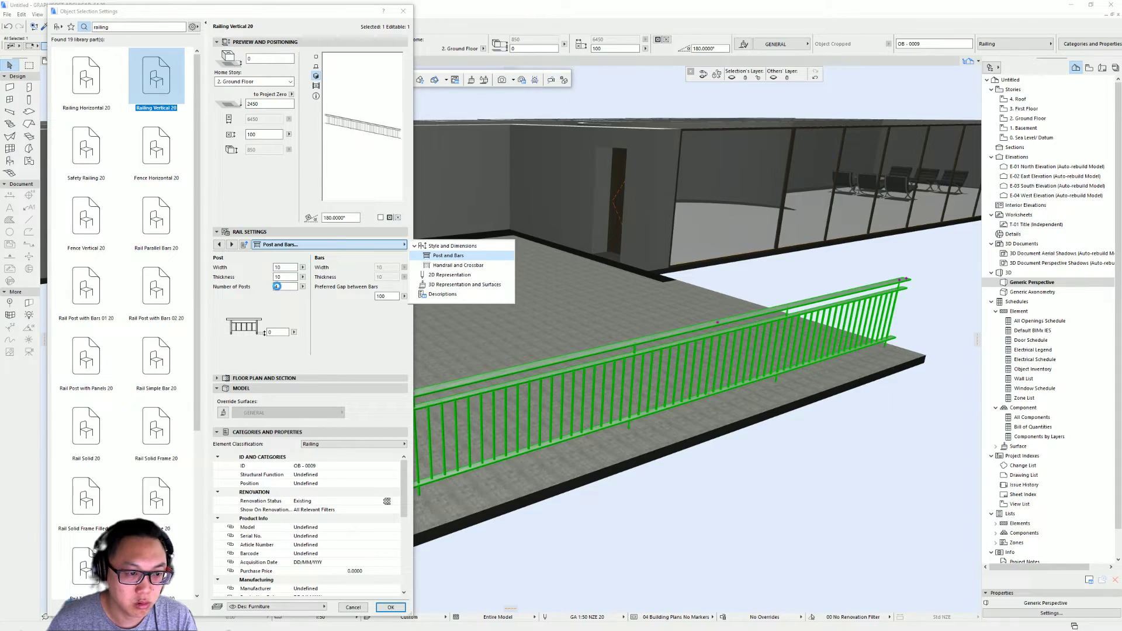
left_click(283, 286)
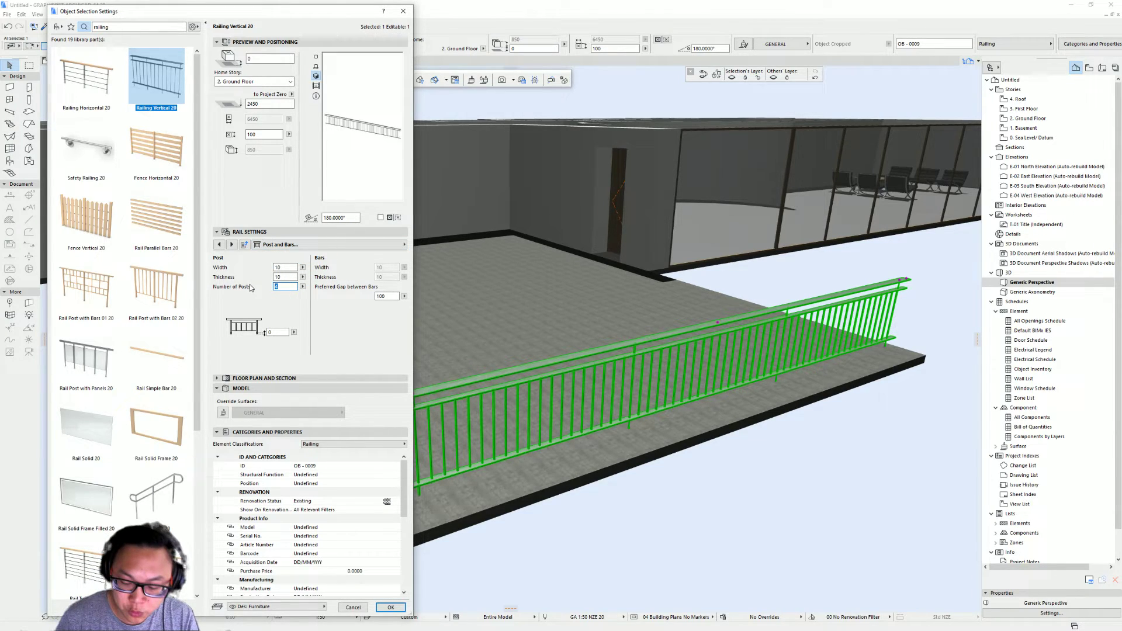
key("Return")
middle_click_drag(557, 401, 486, 342, "shift")
scroll(485, 340, "down", 5)
middle_click_drag(257, 315, 404, 390, "shift")
Step: Return to the ground floor plan and select the pasted House Tugendhat floor plan image
key("F2")
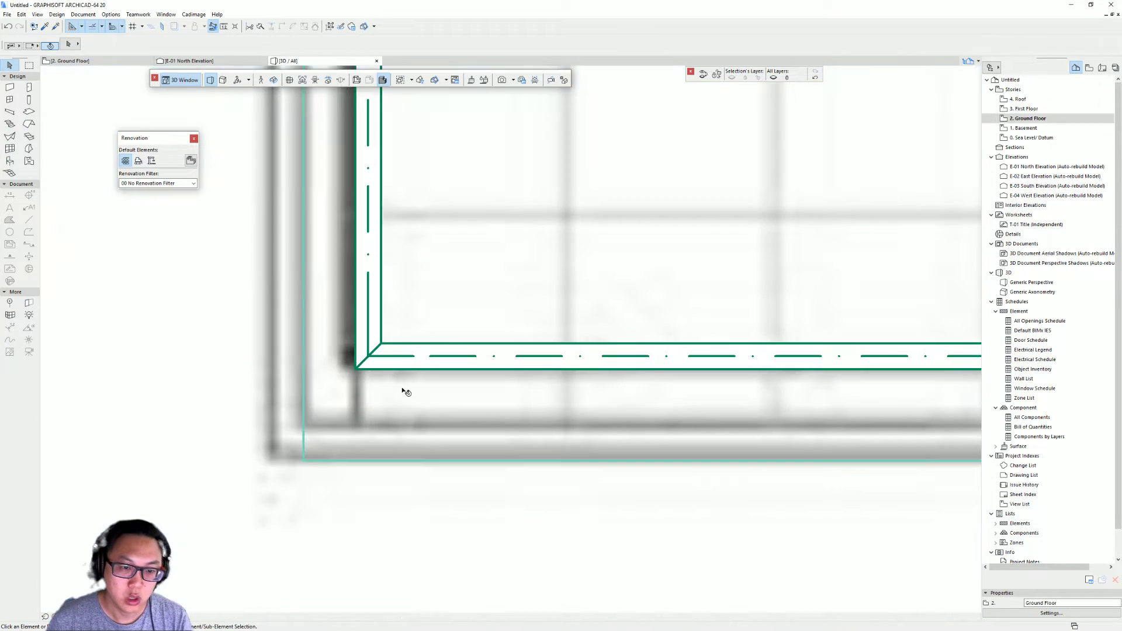
scroll(404, 392, "down", 10)
scroll(405, 392, "up", 5)
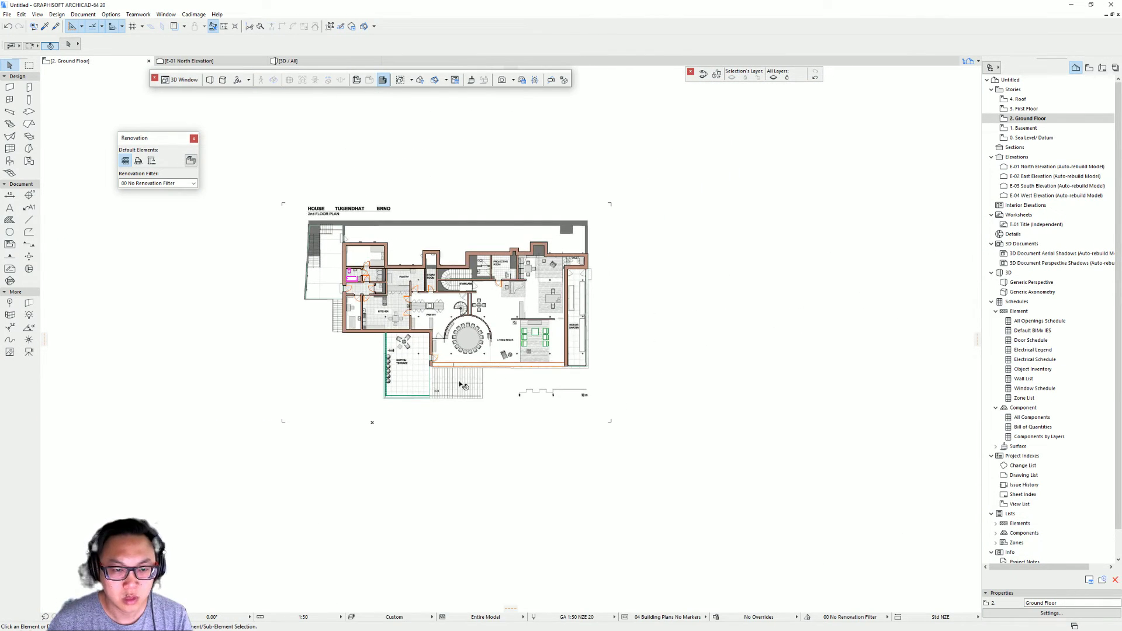
scroll(526, 244, "up", 2)
scroll(561, 251, "down", 8)
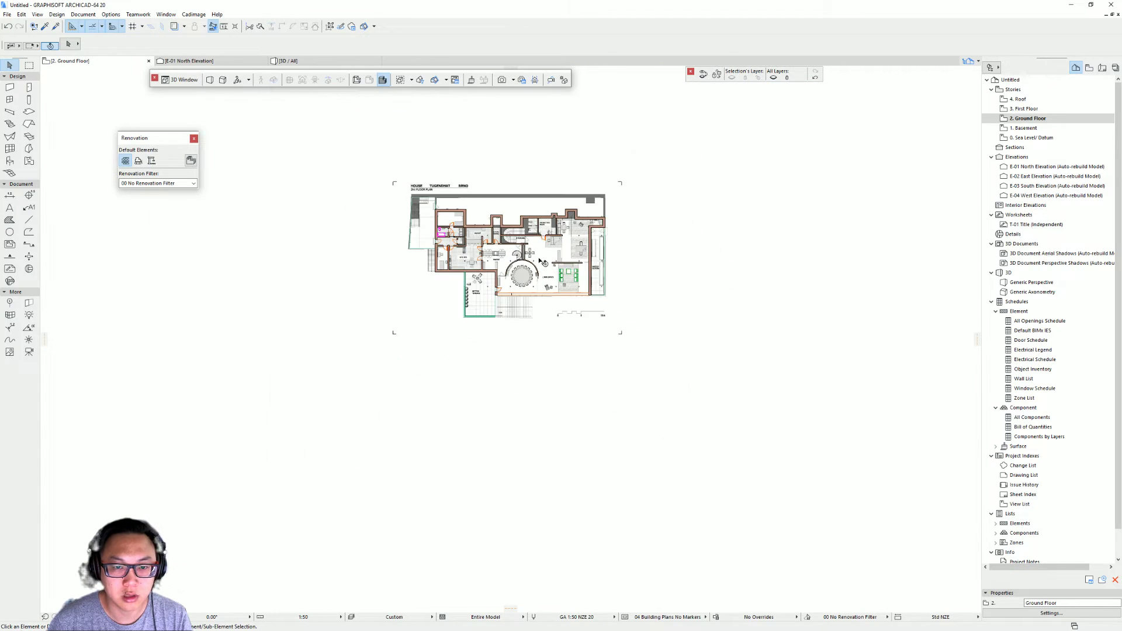
scroll(492, 282, "up", 3)
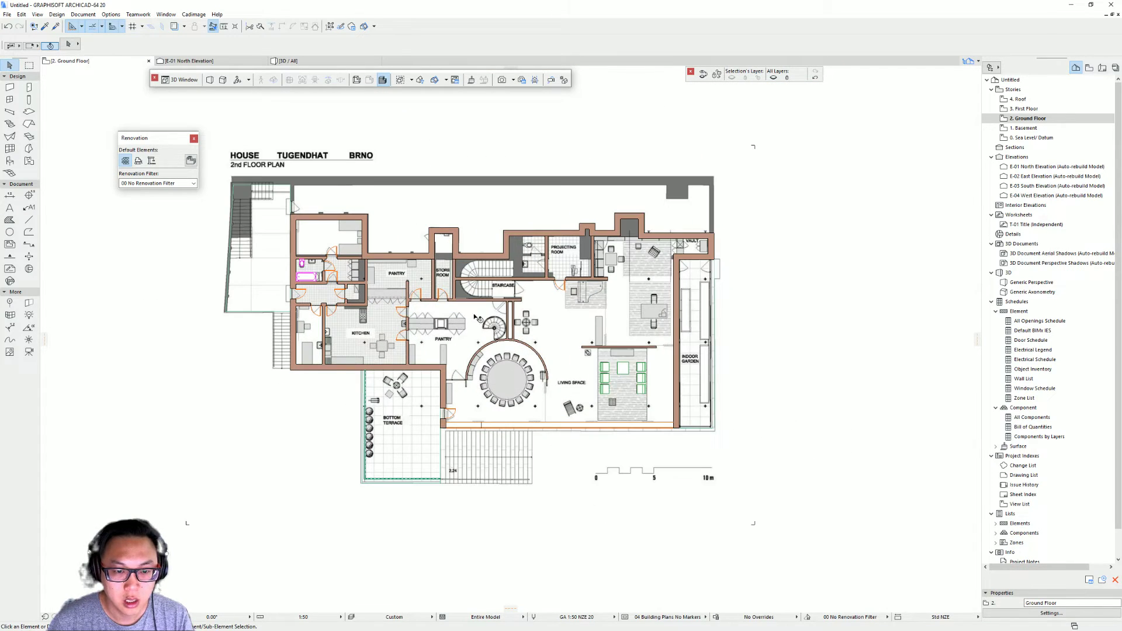
left_click(619, 177)
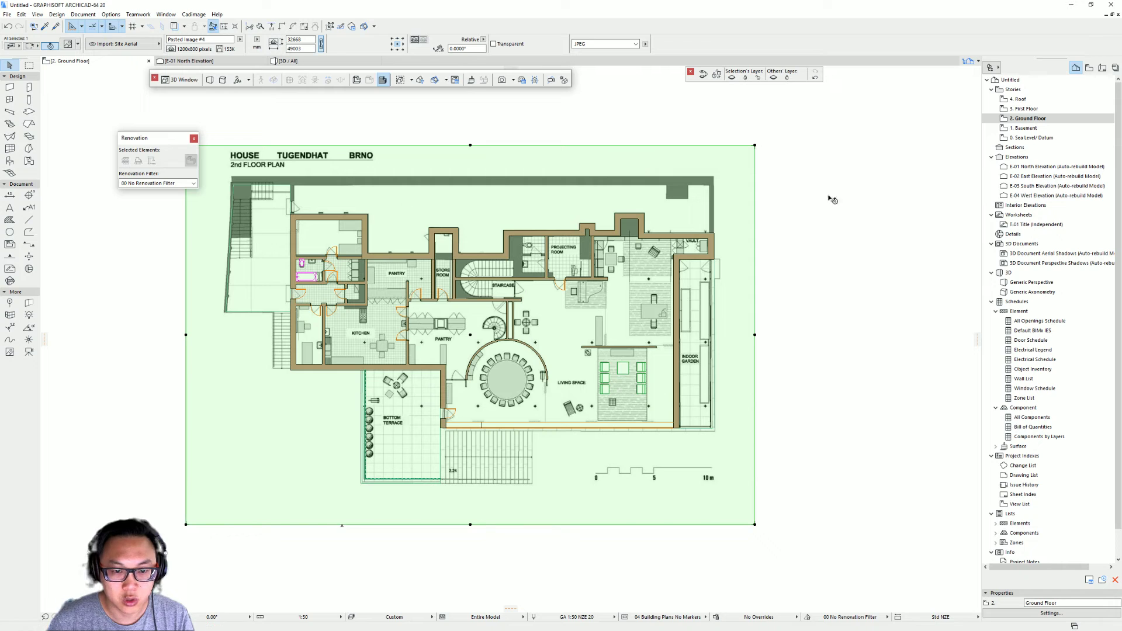
scroll(540, 345, "down", 2)
left_click_drag(351, 323, 713, 314)
key("Escape")
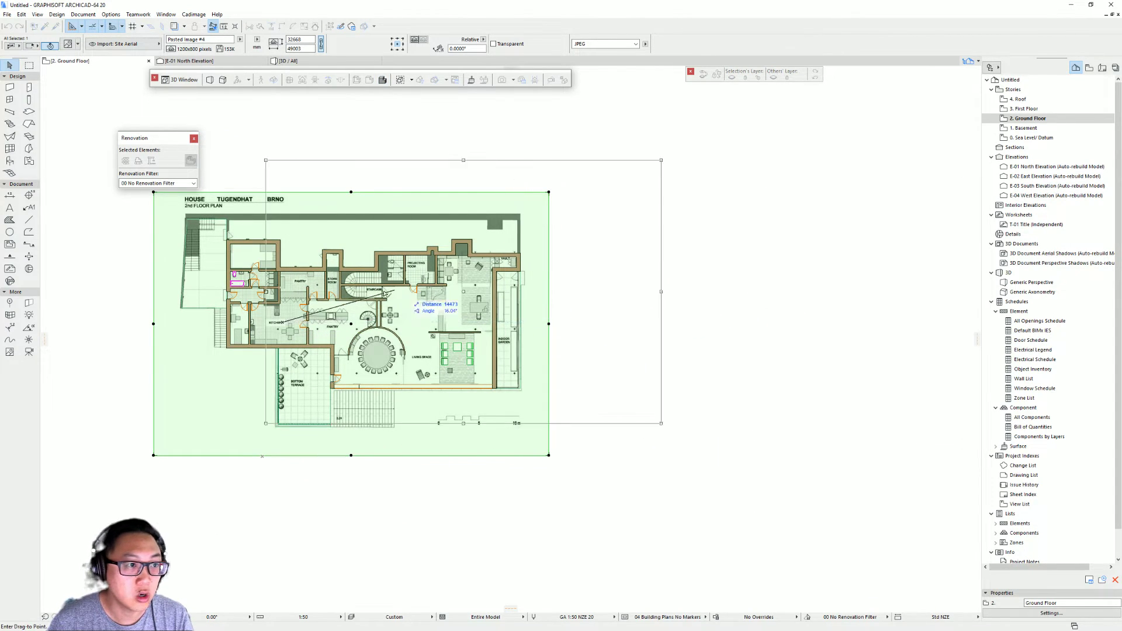
Step: Hide the selected plan image's Import: Site Aerial layer to view the modelled ground floor elements alone
scroll(110, 76, "up", 2)
scroll(110, 76, "down", 3)
scroll(109, 76, "right", 3)
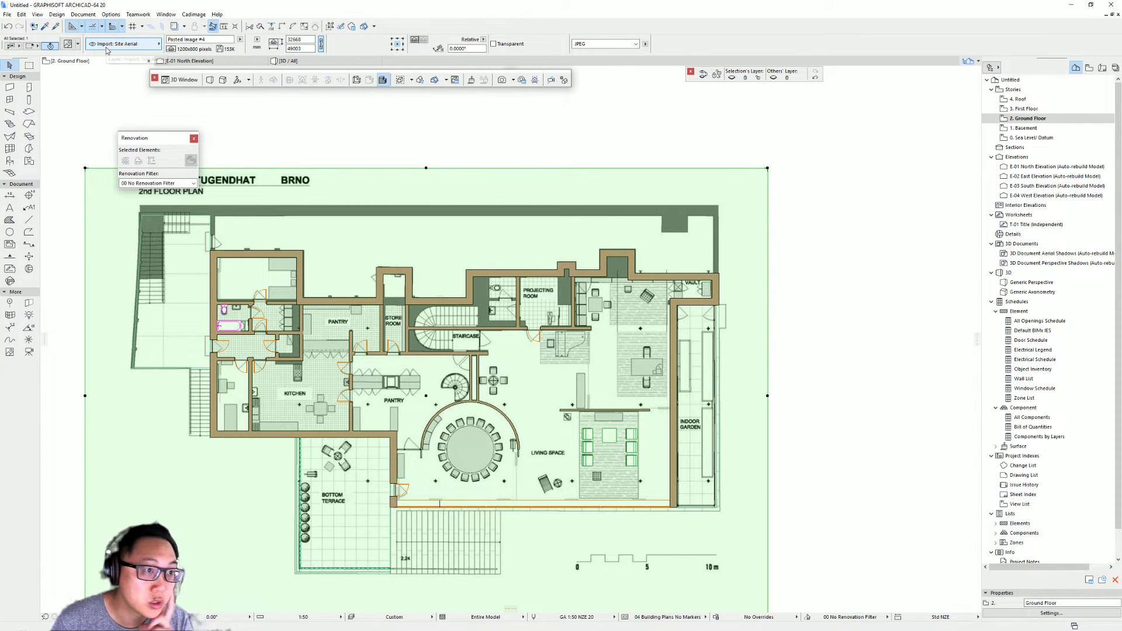
scroll(442, 131, "down", 2)
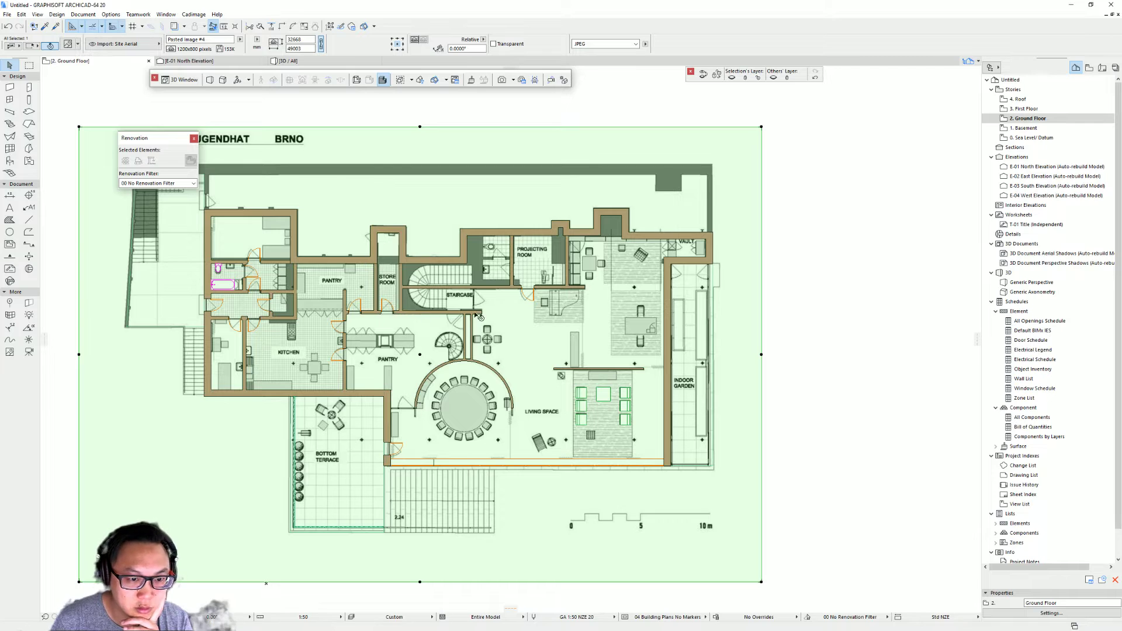
left_click(733, 78)
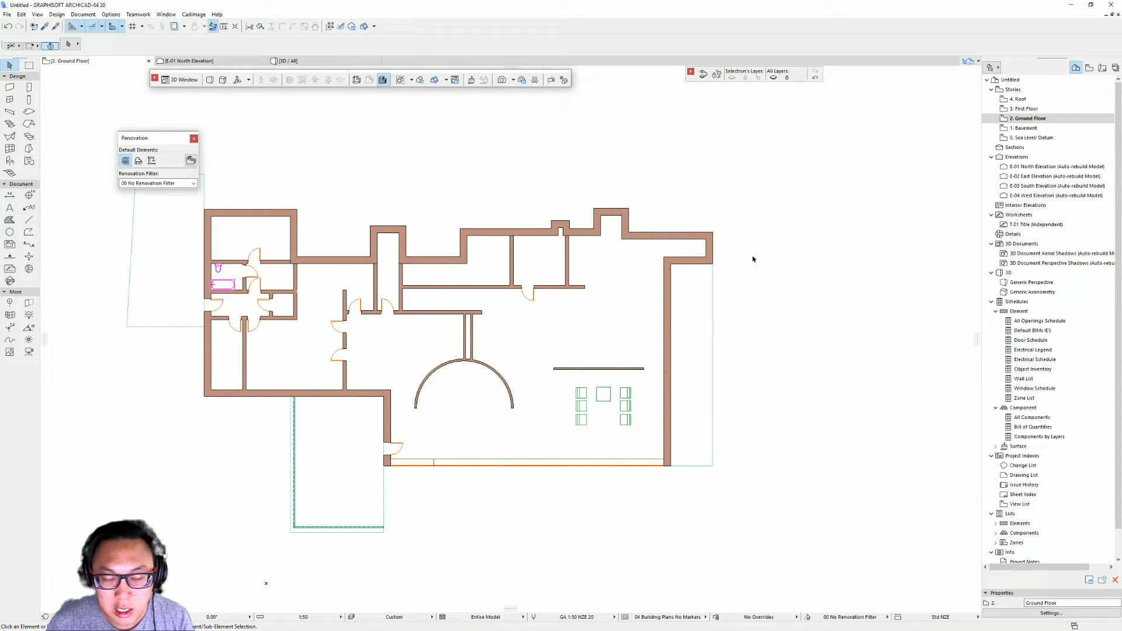
middle_click_drag(514, 215, 558, 198)
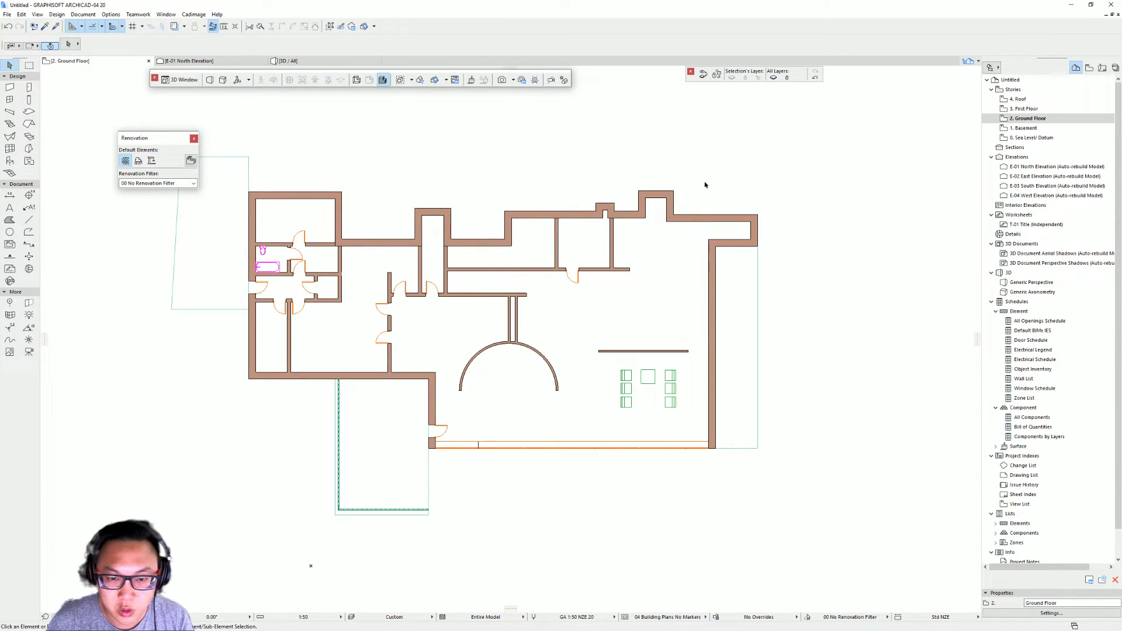
Step: Restore the visibility of the plan image's layer and select the floor plan image again
left_click(817, 82)
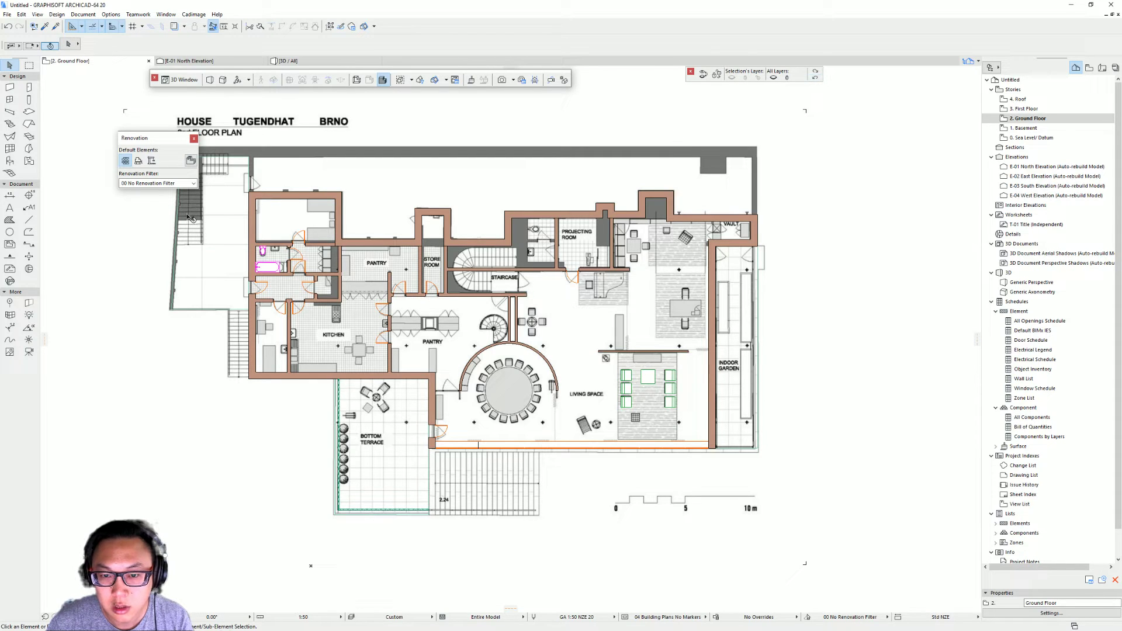
middle_click_drag(563, 177, 530, 181)
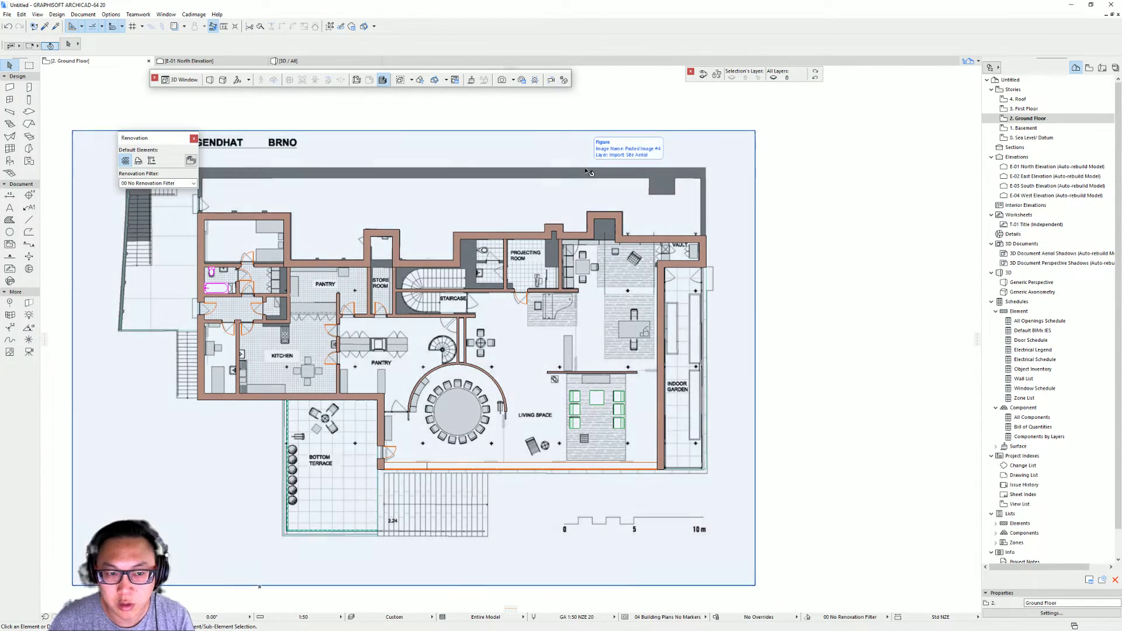
left_click(588, 172)
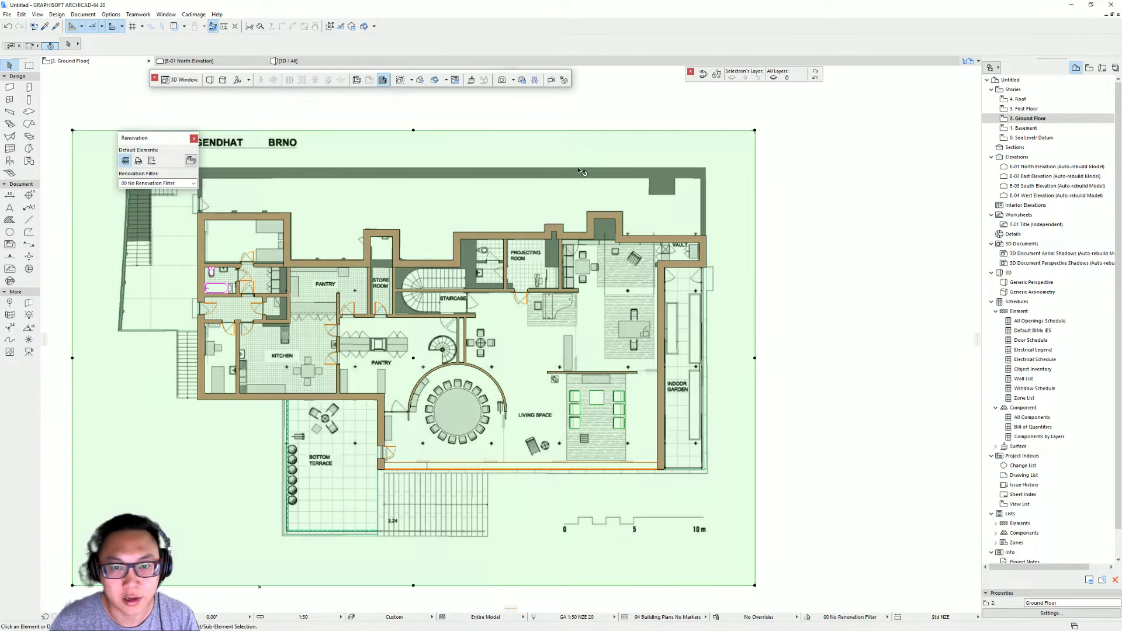
Step: Temporarily hide the layers of the floor plan image and all the walls, and restore both
left_click(608, 153)
left_click(731, 78)
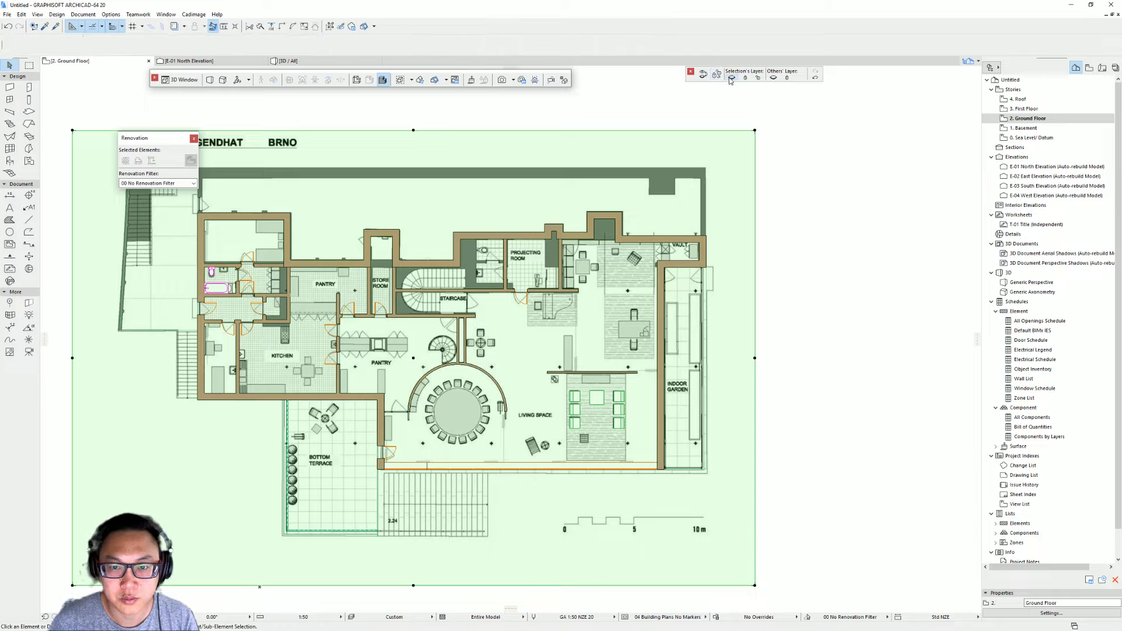
key("ctrl+a")
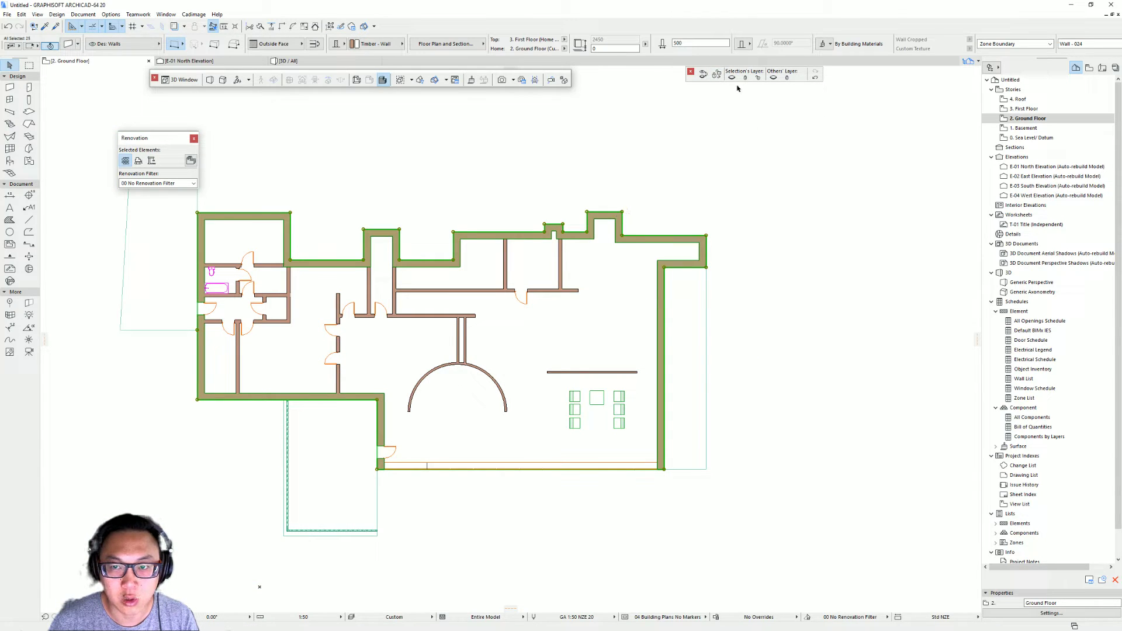
left_click(733, 77)
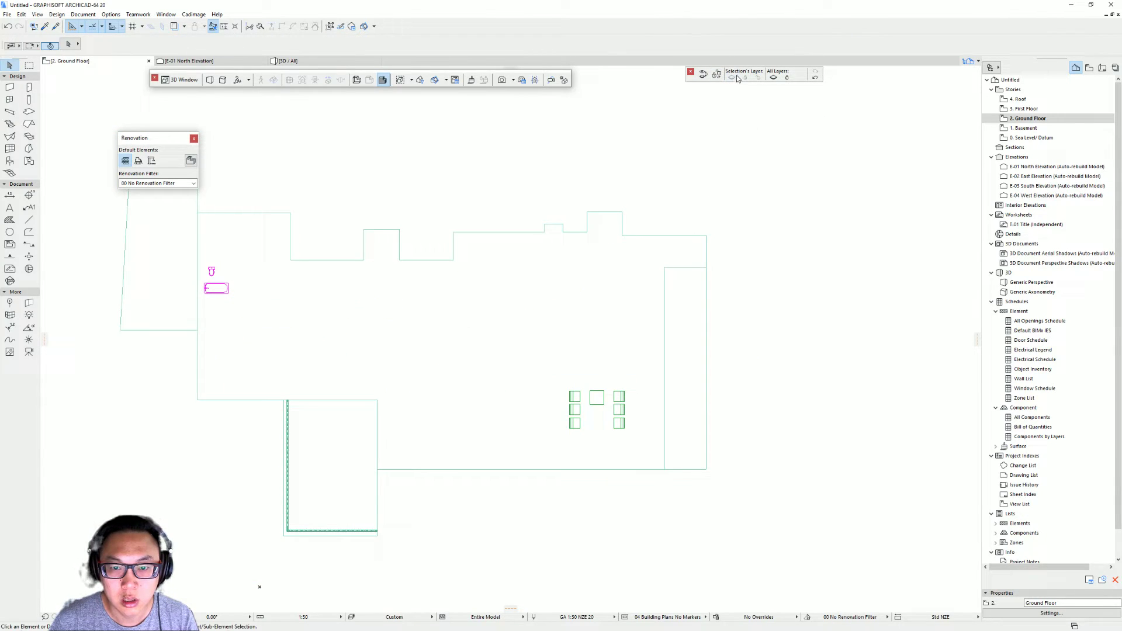
left_click(816, 77)
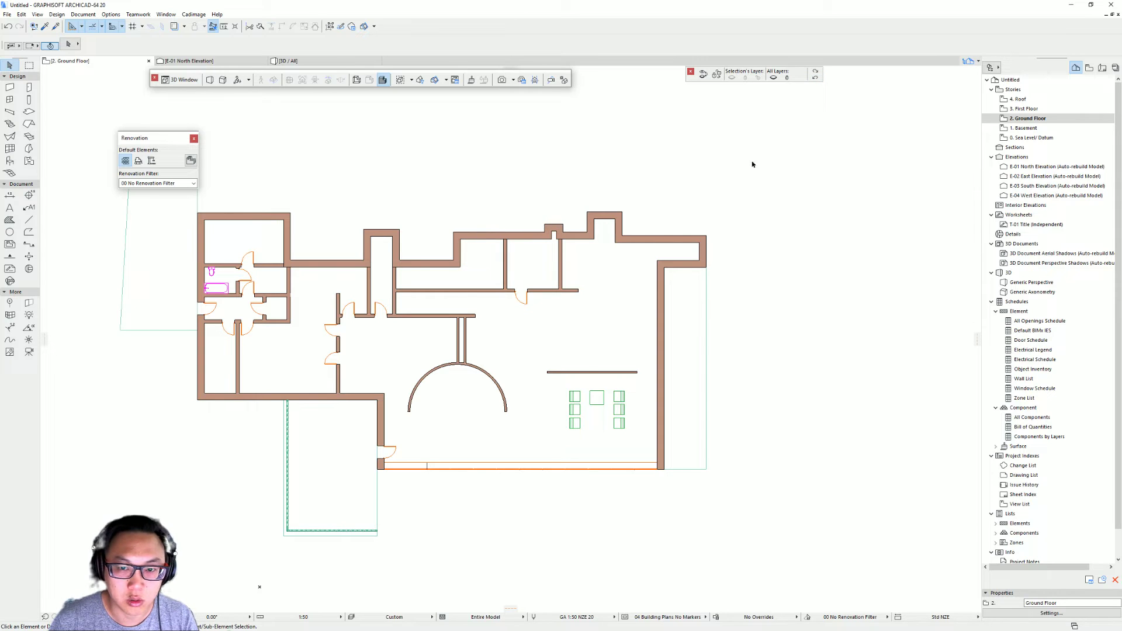
left_click(815, 79)
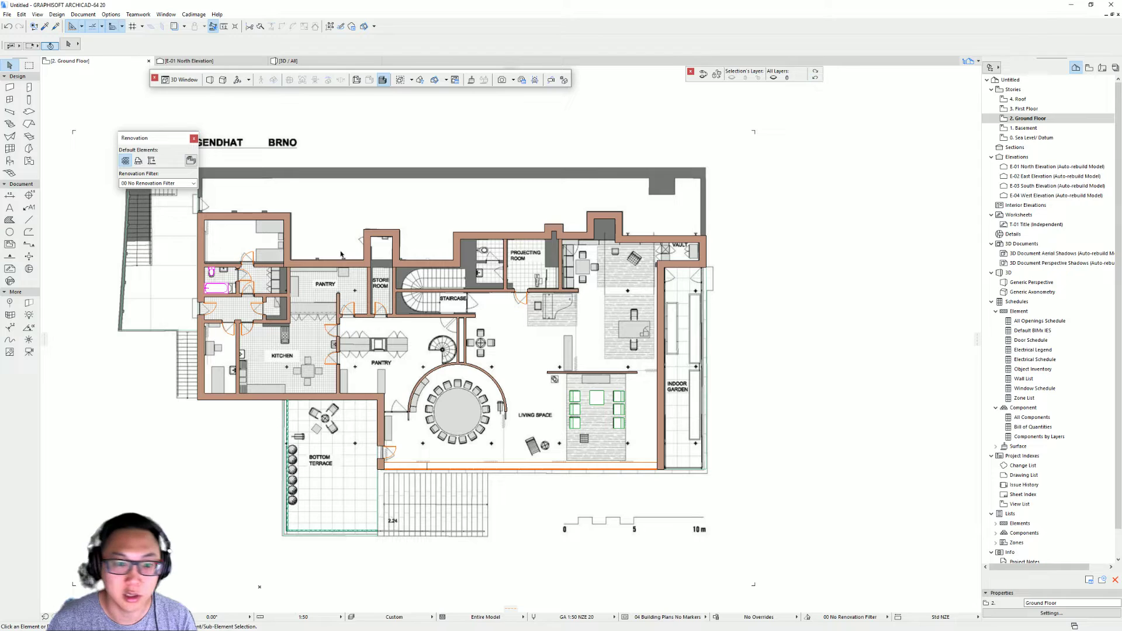
Step: Place a text block reading LIVING in the living space, between the curved wall's end and the chairs
middle_click_drag(378, 220, 451, 243)
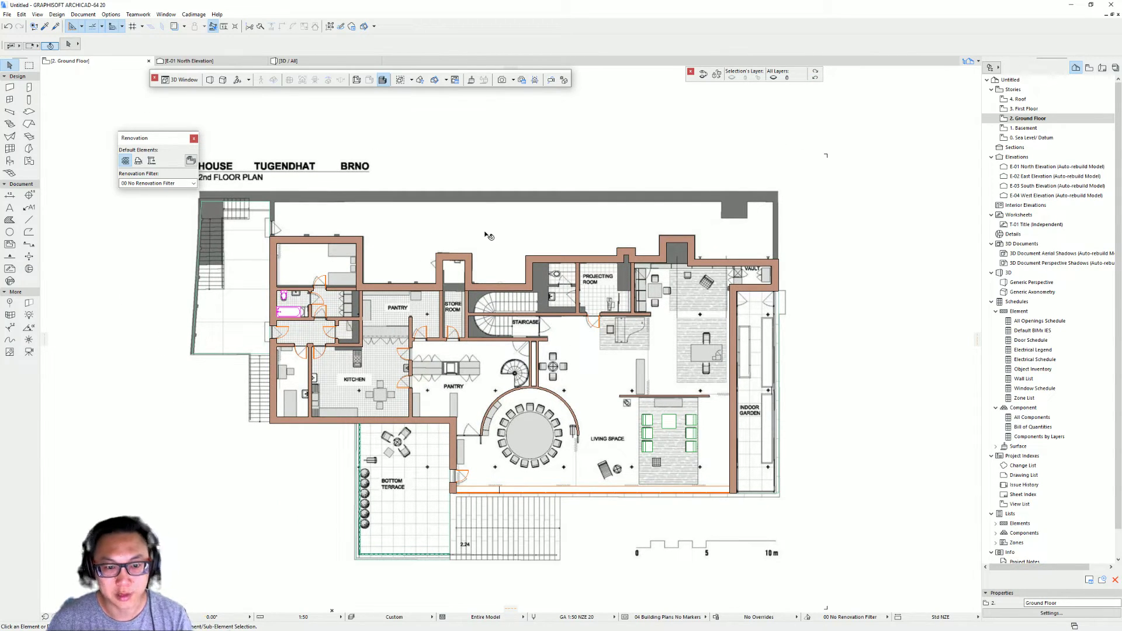
middle_click_drag(396, 310, 454, 310)
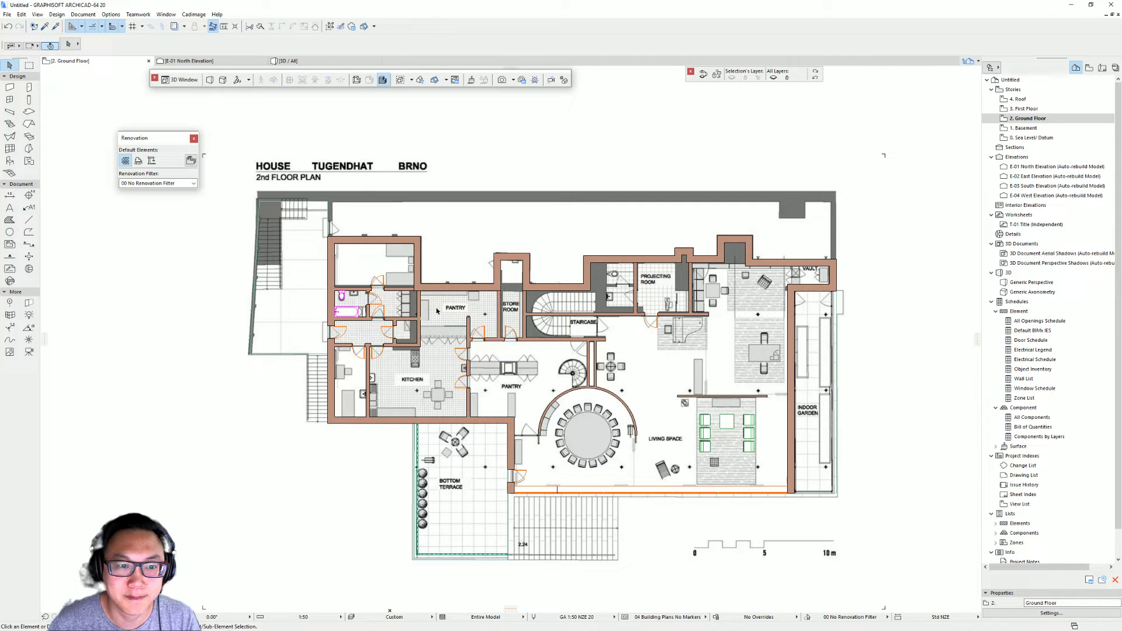
scroll(437, 311, "up", 3)
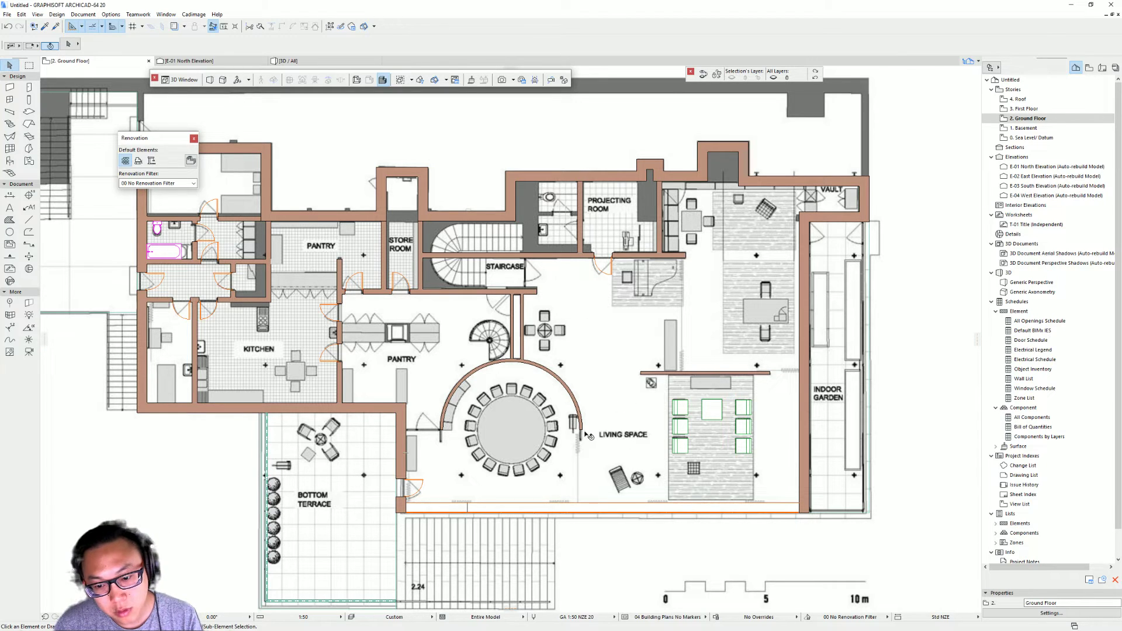
scroll(570, 353, "down", 2)
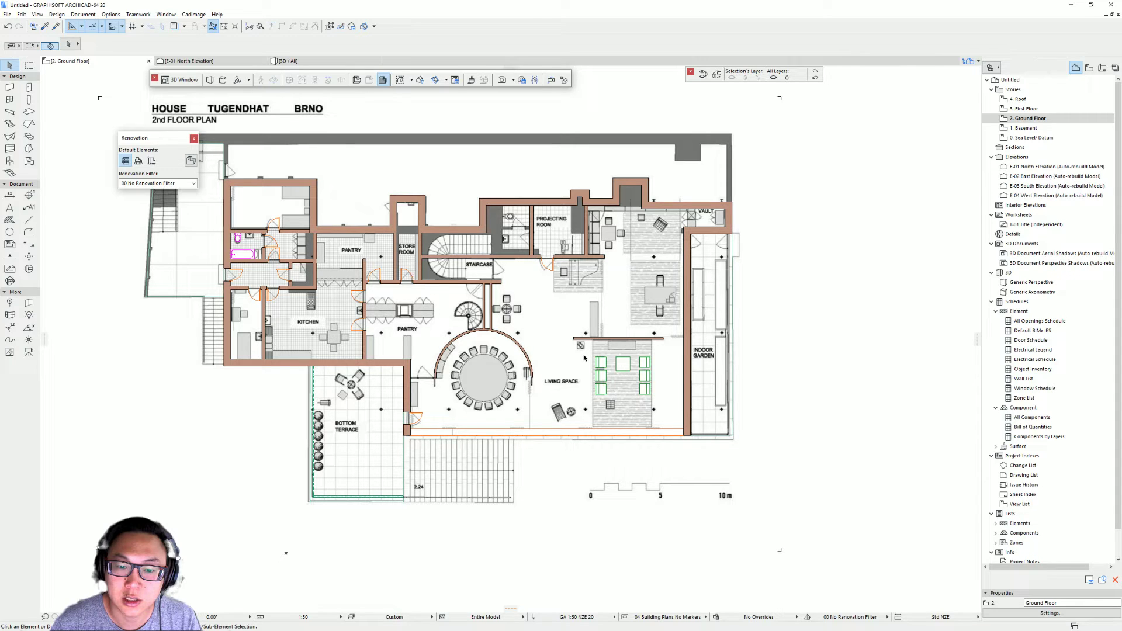
left_click(10, 209)
scroll(463, 401, "up", 2)
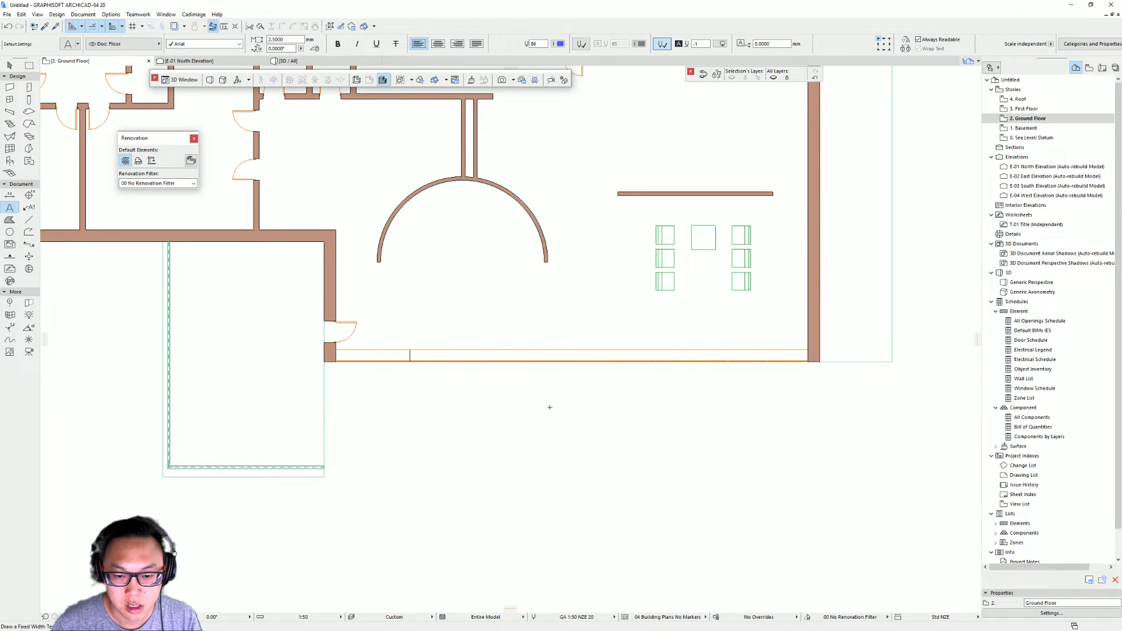
left_click(542, 280)
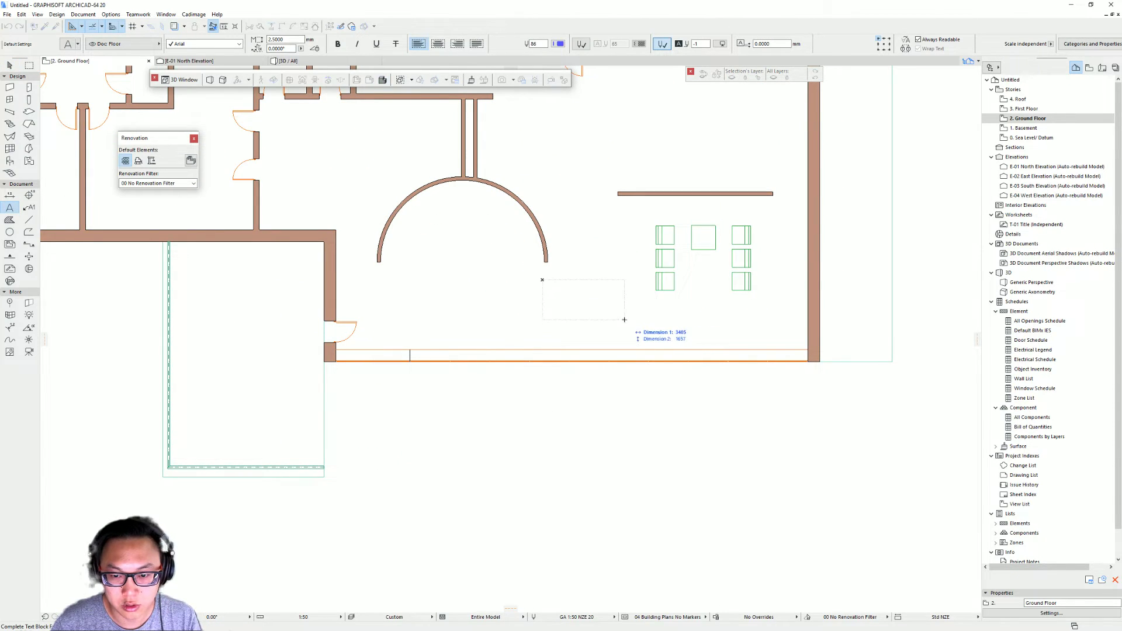
left_click(644, 321)
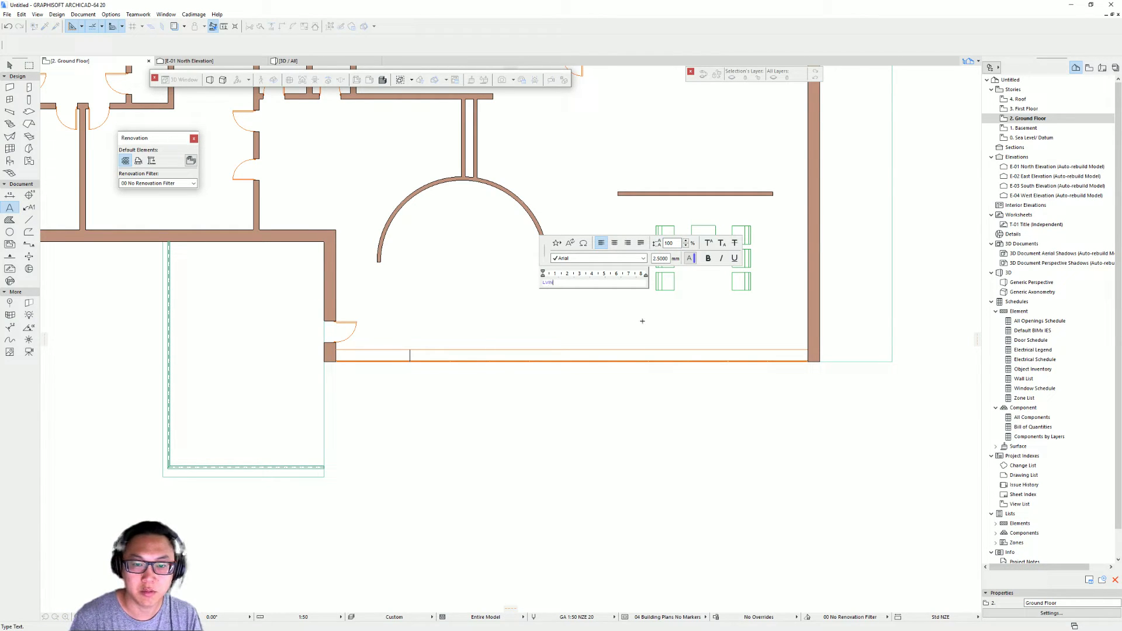
type("LIVING")
key("Return")
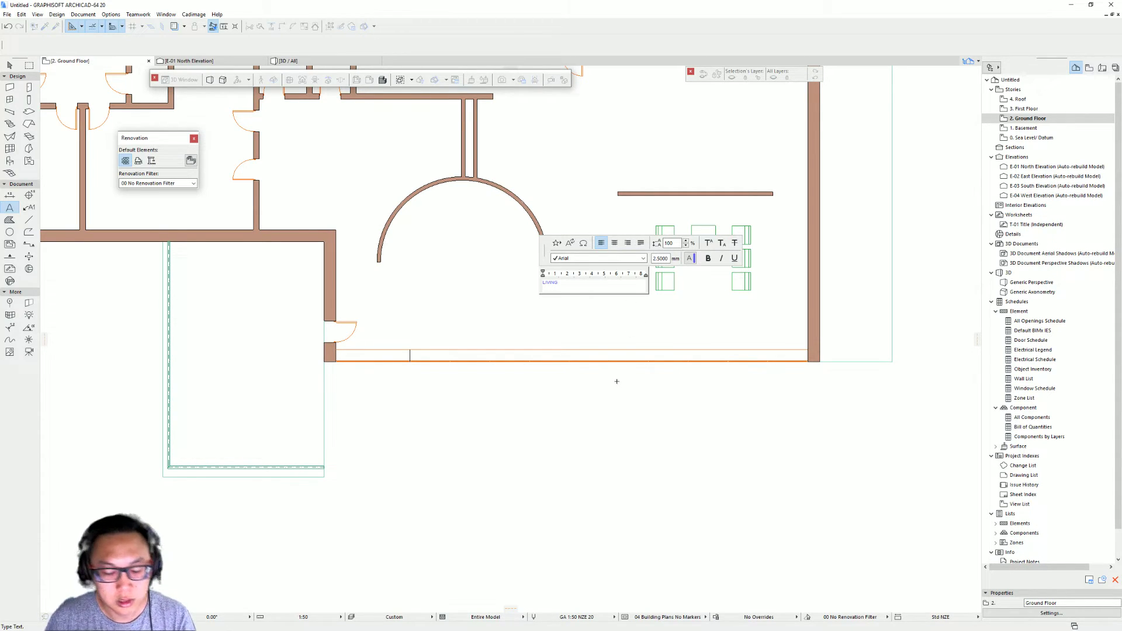
key("BackSpace")
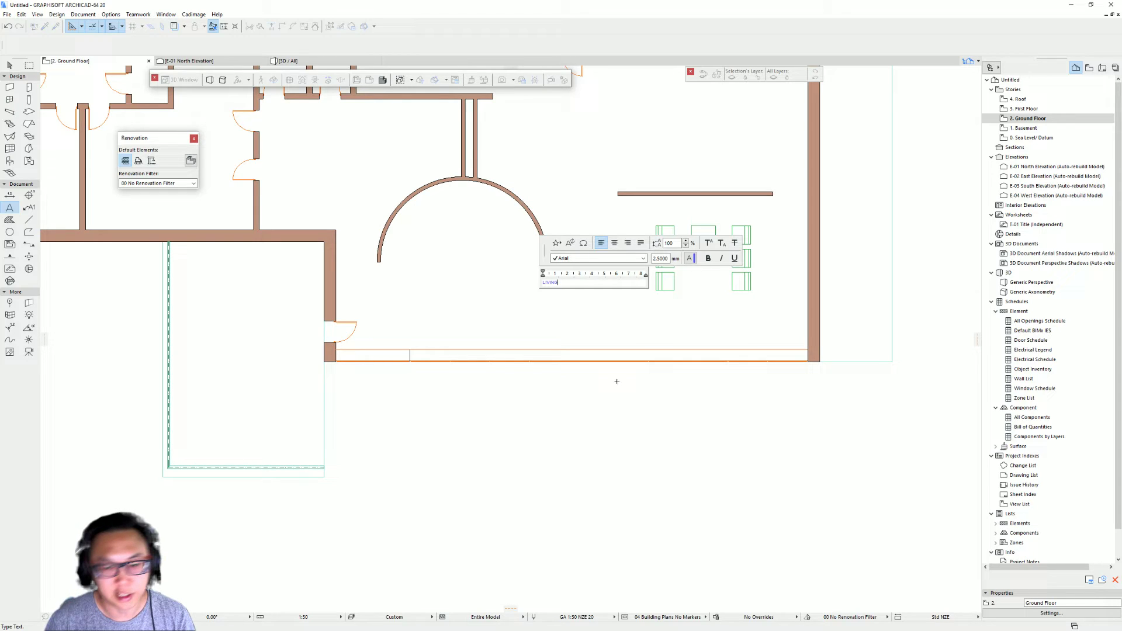
left_click(680, 426)
Step: Set the LIVING label's font size to 8 mm
scroll(624, 279, "up", 3)
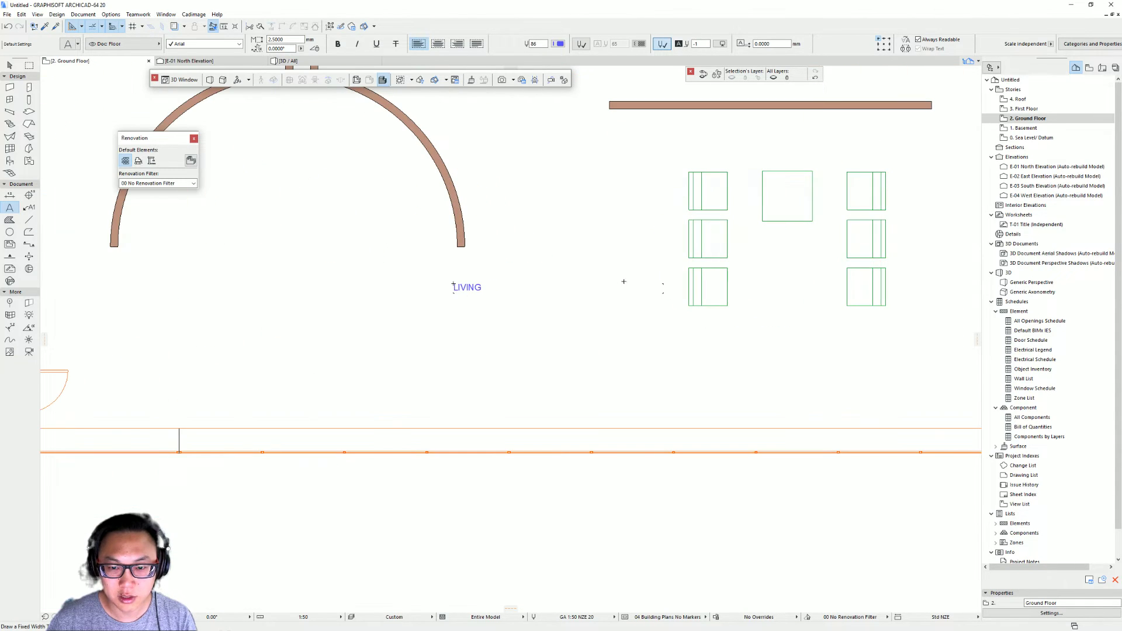
left_click(483, 289)
scroll(564, 286, "down", 3)
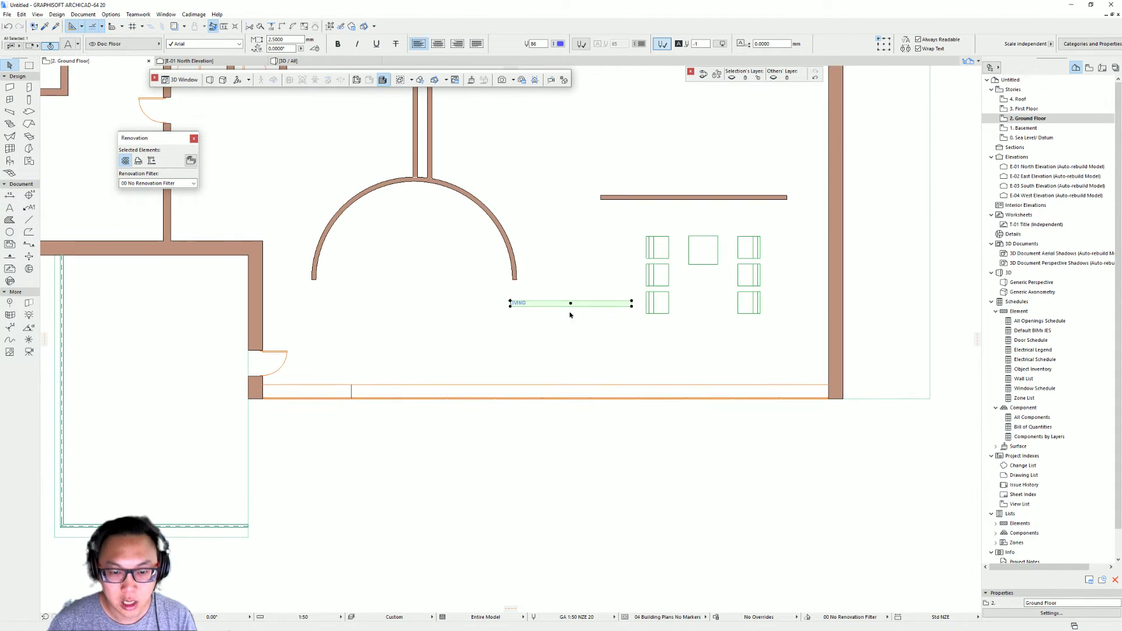
left_click(289, 40)
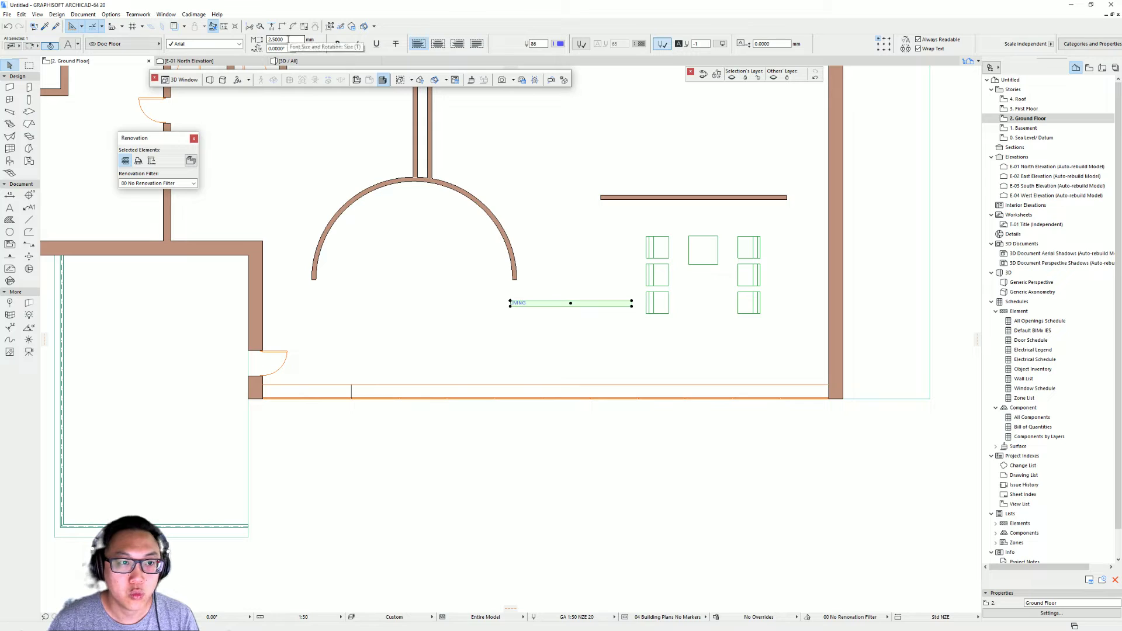
type("8")
key("Return")
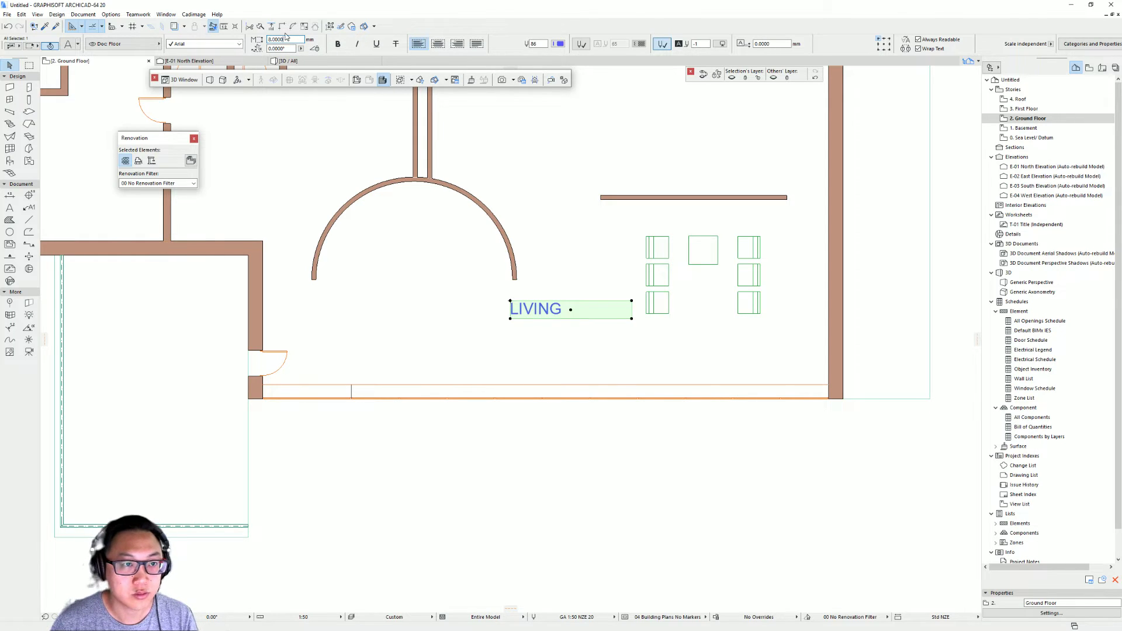
Step: Format the LIVING label as bold Futura PT Bold with centred alignment
left_click(338, 44)
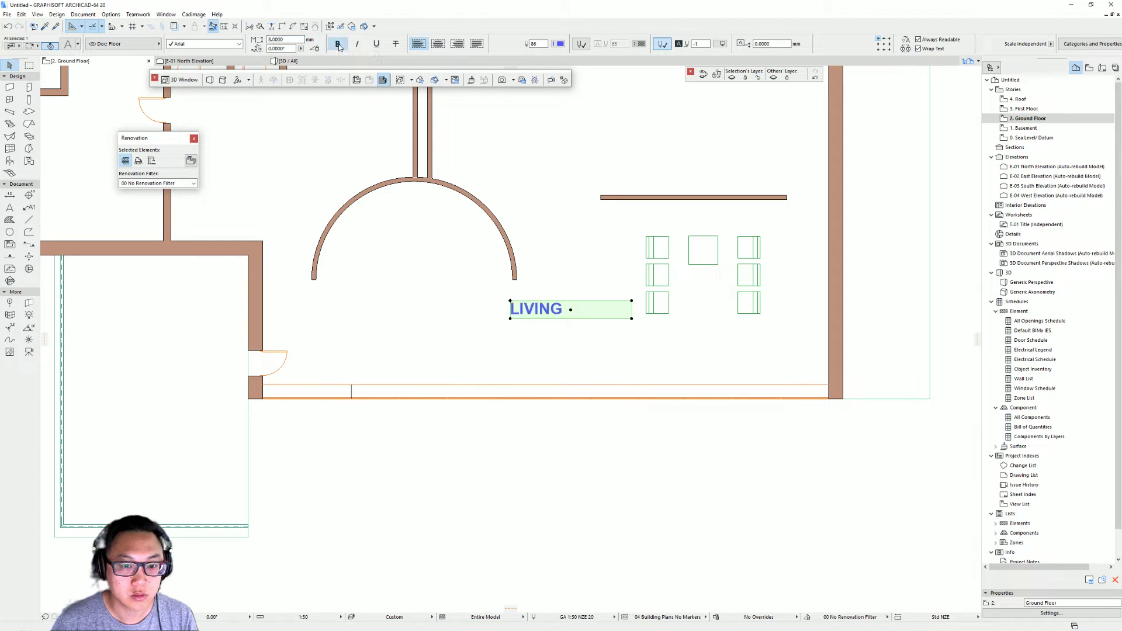
left_click(239, 43)
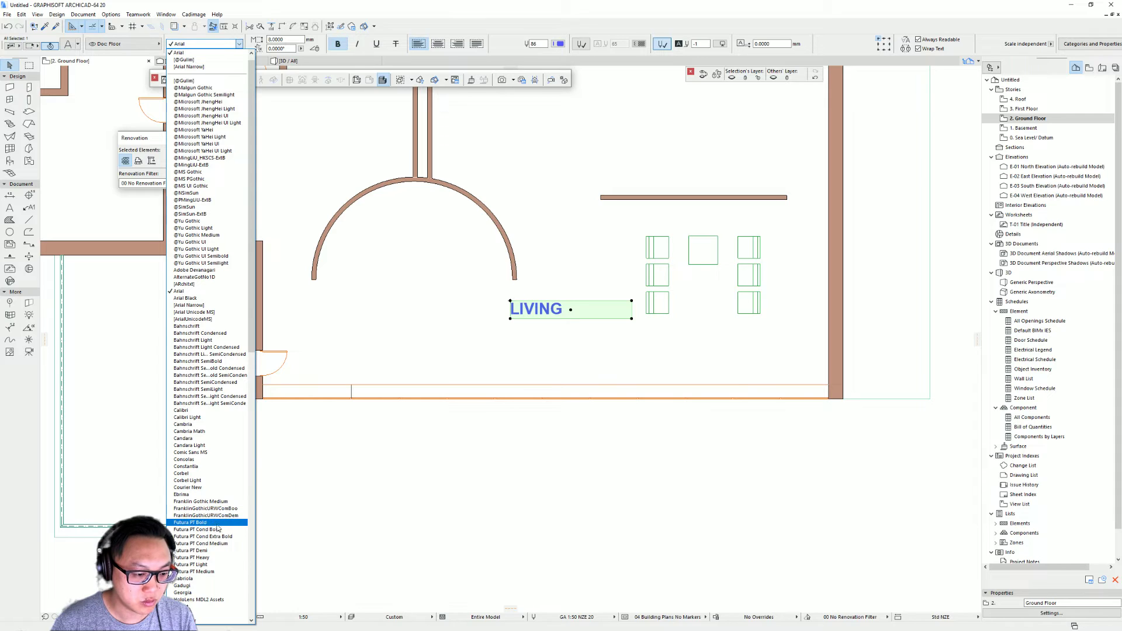
left_click(199, 522)
scroll(624, 294, "up", 1)
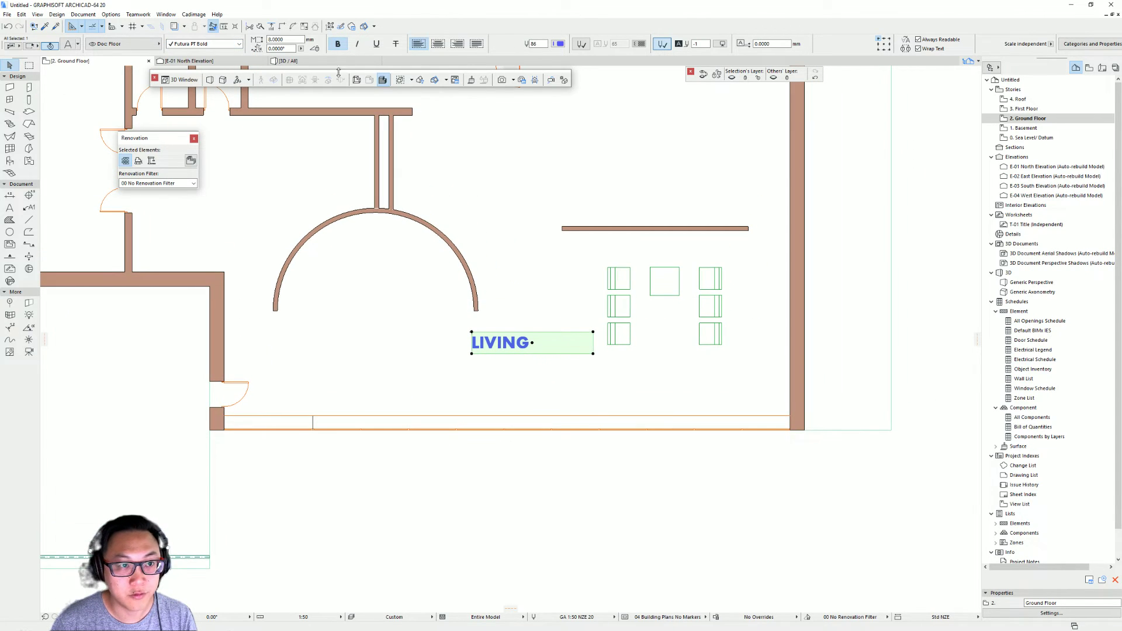
left_click(440, 44)
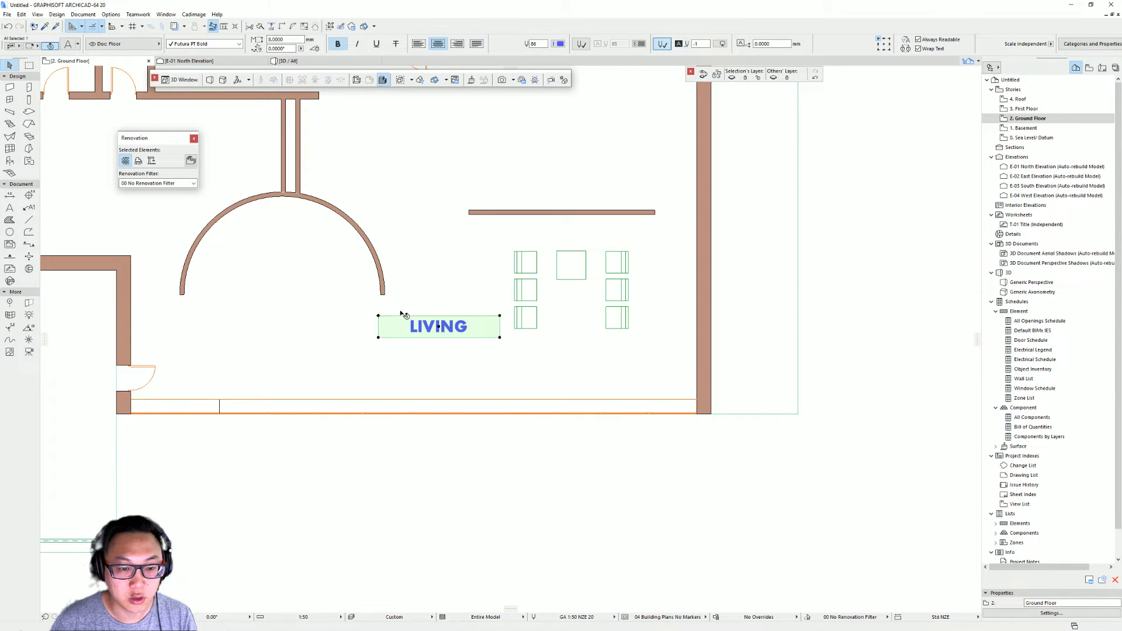
Step: Turn off Wrap Text for the LIVING label and move it diagonally up toward the chairs
middle_click_drag(477, 294, 512, 321)
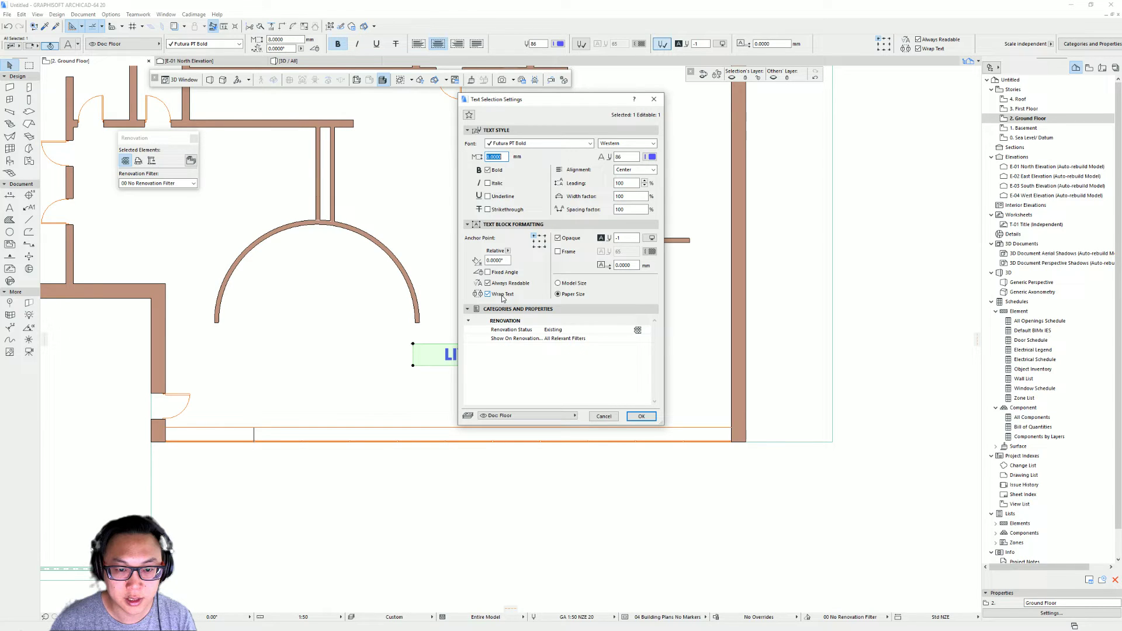
key("Return")
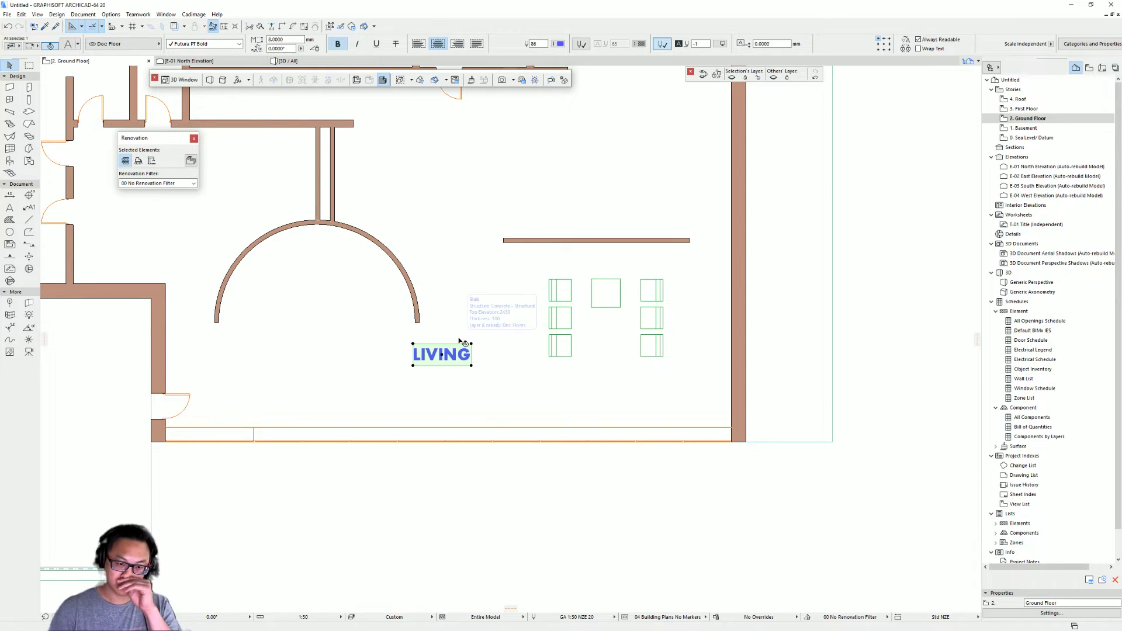
left_click_drag(443, 357, 485, 311)
key("Escape")
scroll(493, 289, "down", 3)
scroll(493, 289, "down", 1)
middle_click_drag(492, 289, 551, 384)
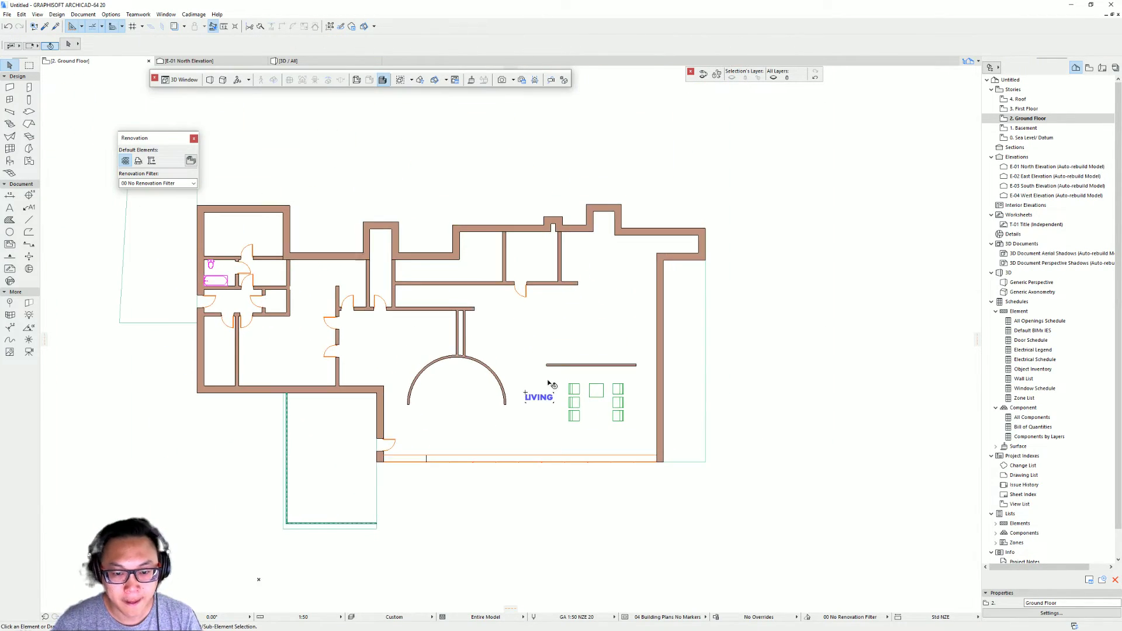
Step: Change the LIVING label's text pen to the black pen 1
scroll(560, 415, "up", 1)
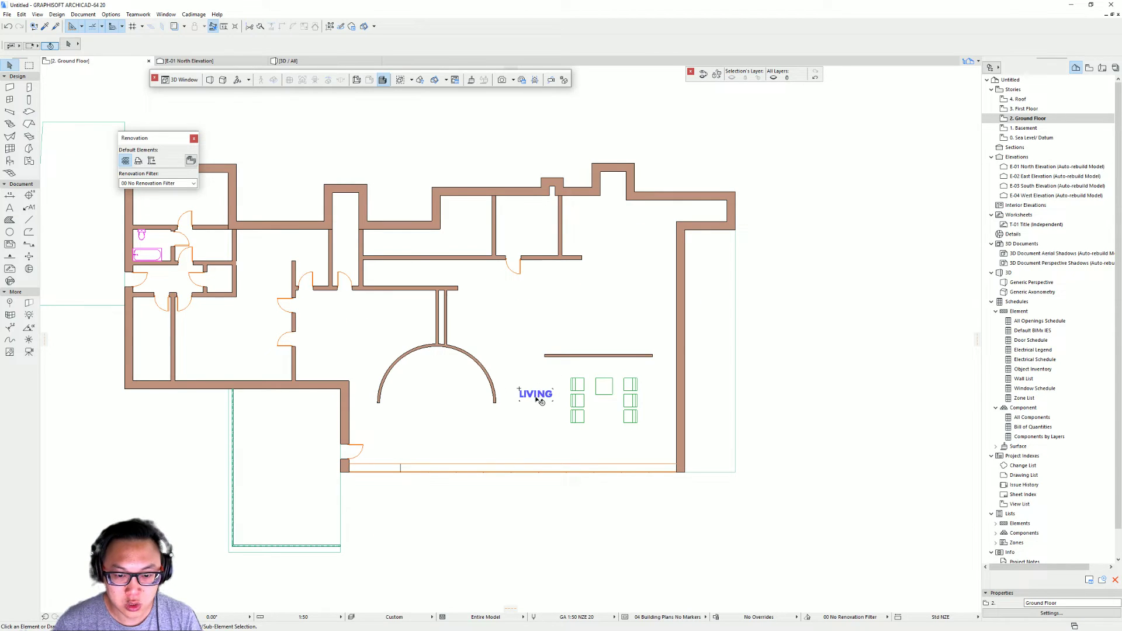
left_click(539, 397)
left_click(559, 44)
left_click(573, 44)
key("Escape")
scroll(526, 438, "up", 1)
scroll(547, 387, "down", 1)
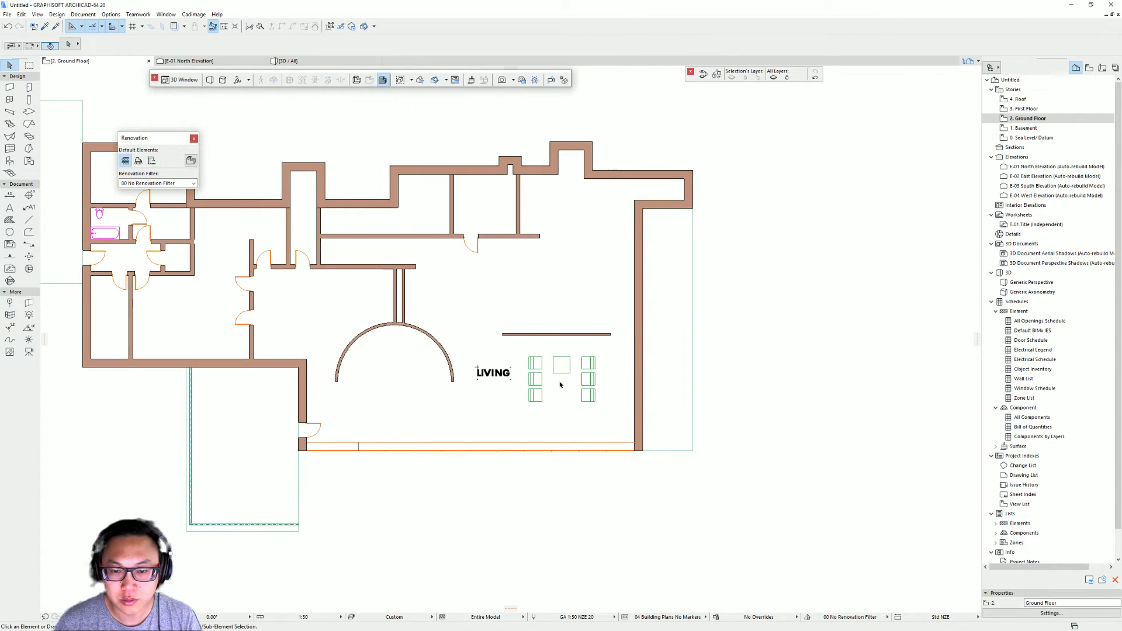
Step: Restore the visibility of the floor plan image's layer and check the LIVING label's text settings
left_click(815, 78)
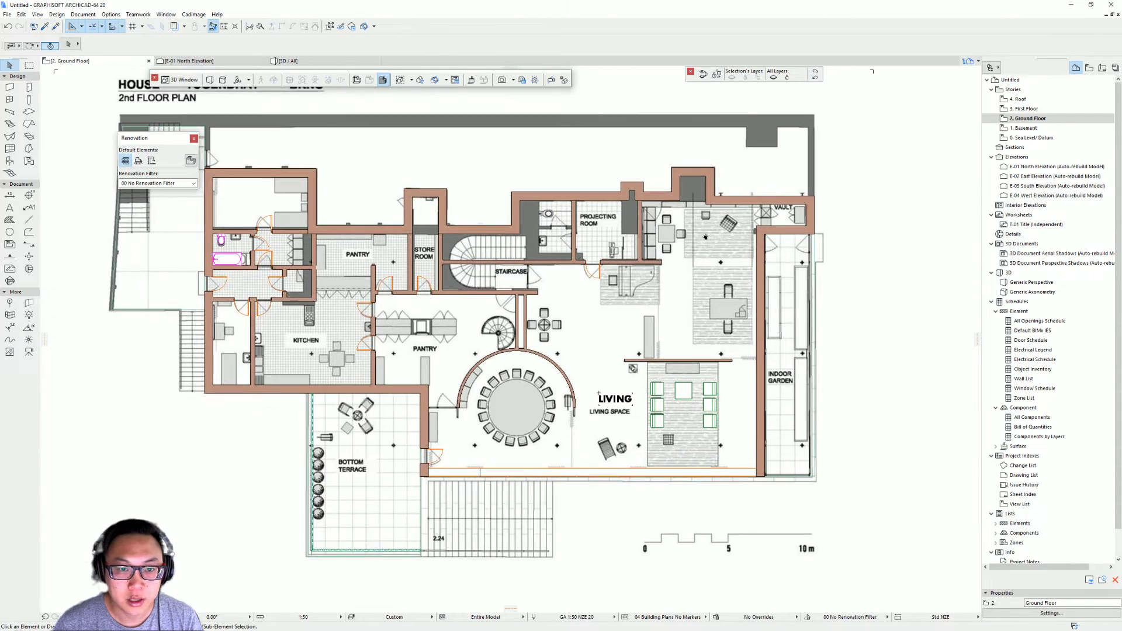
middle_click_drag(516, 239, 582, 343)
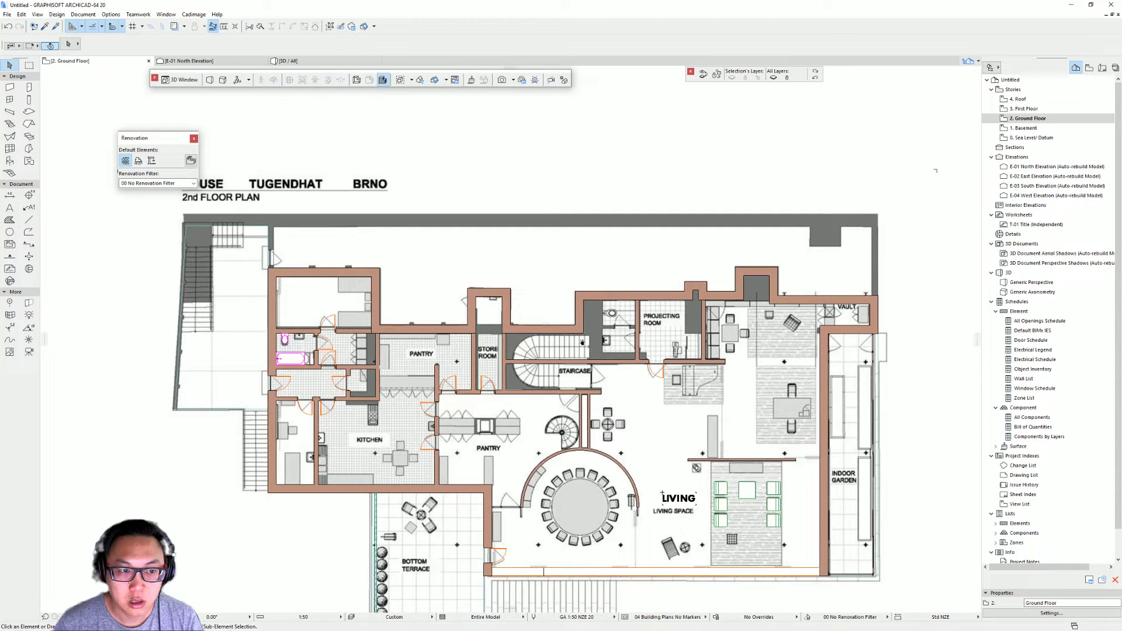
scroll(582, 343, "up", 1)
left_click(555, 403)
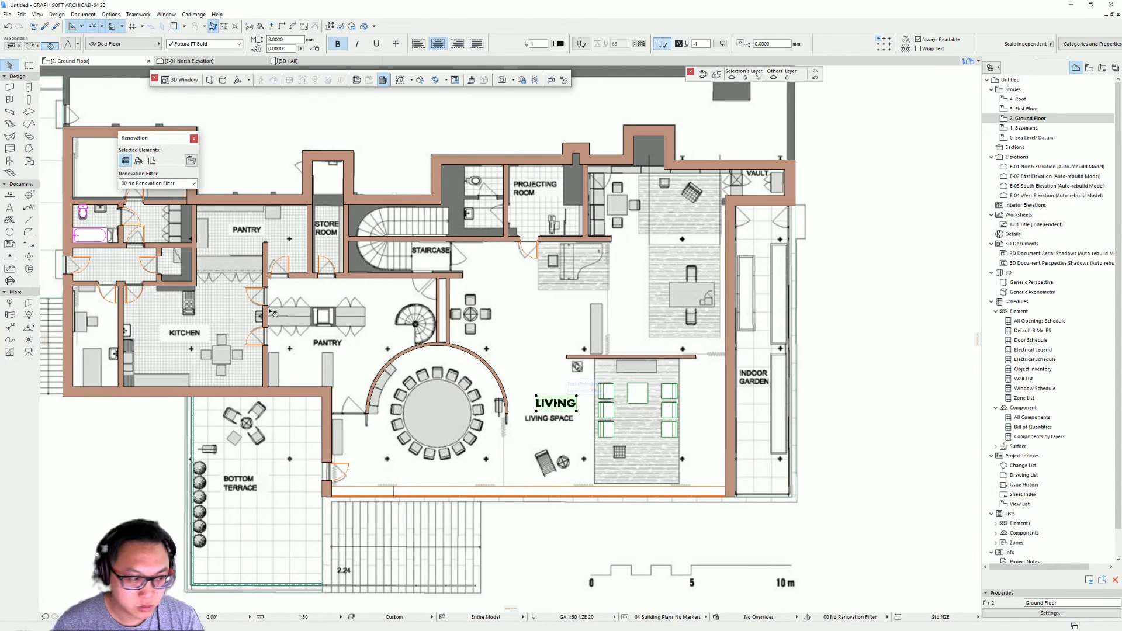
key("Escape")
Step: Place a KITCHEN text label over the kitchen with the default text settings, and remove it
left_click(10, 207)
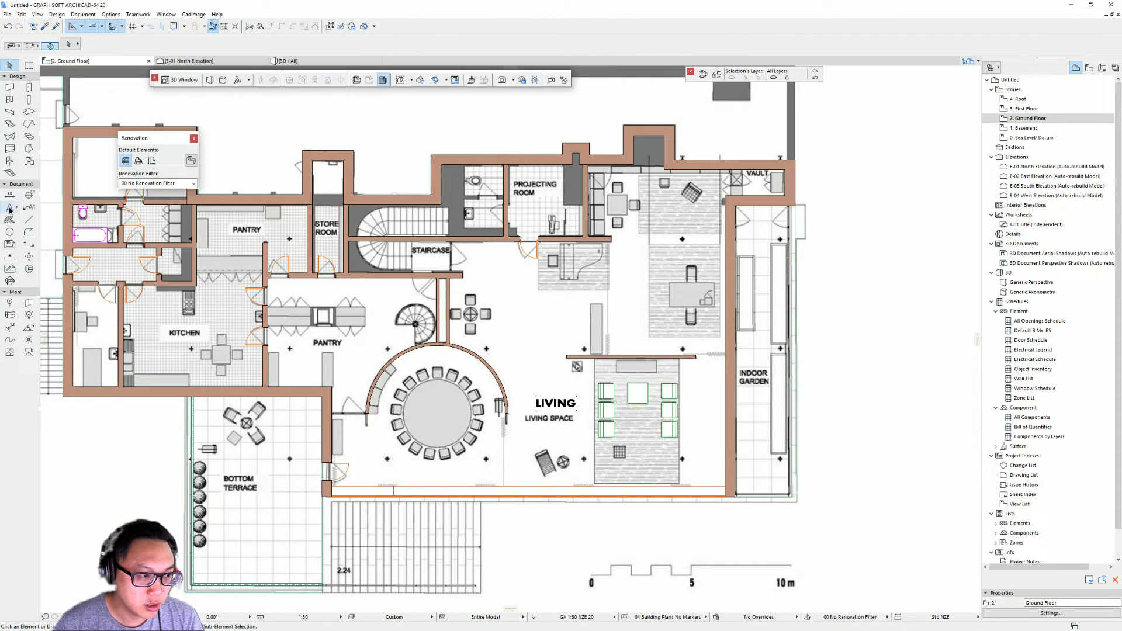
left_click(165, 324)
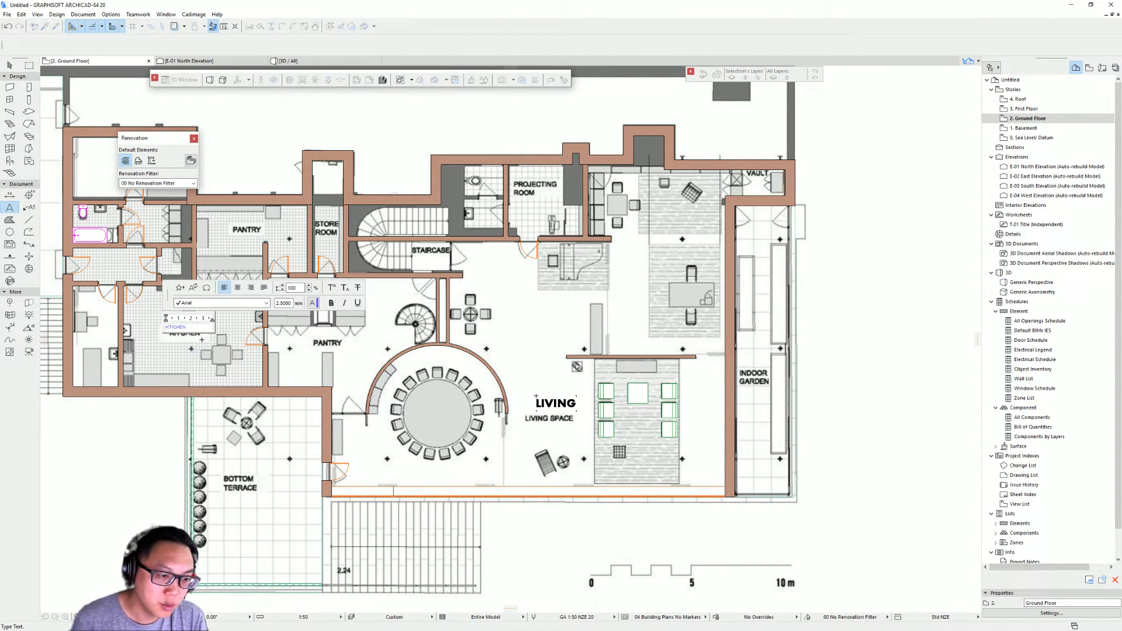
left_click(200, 325)
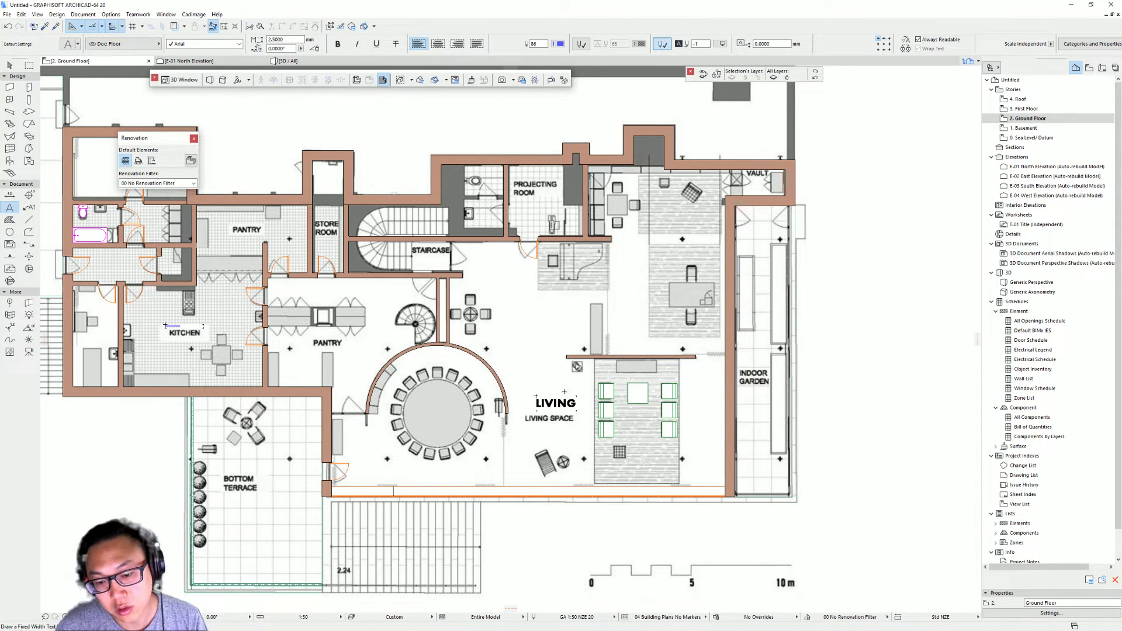
key("Escape")
left_click(193, 331)
key("Escape")
Step: Copy the LIVING label to the kitchen, both pantries, staircase, projecting room, indoor garden and bottom terrace
left_click(558, 403)
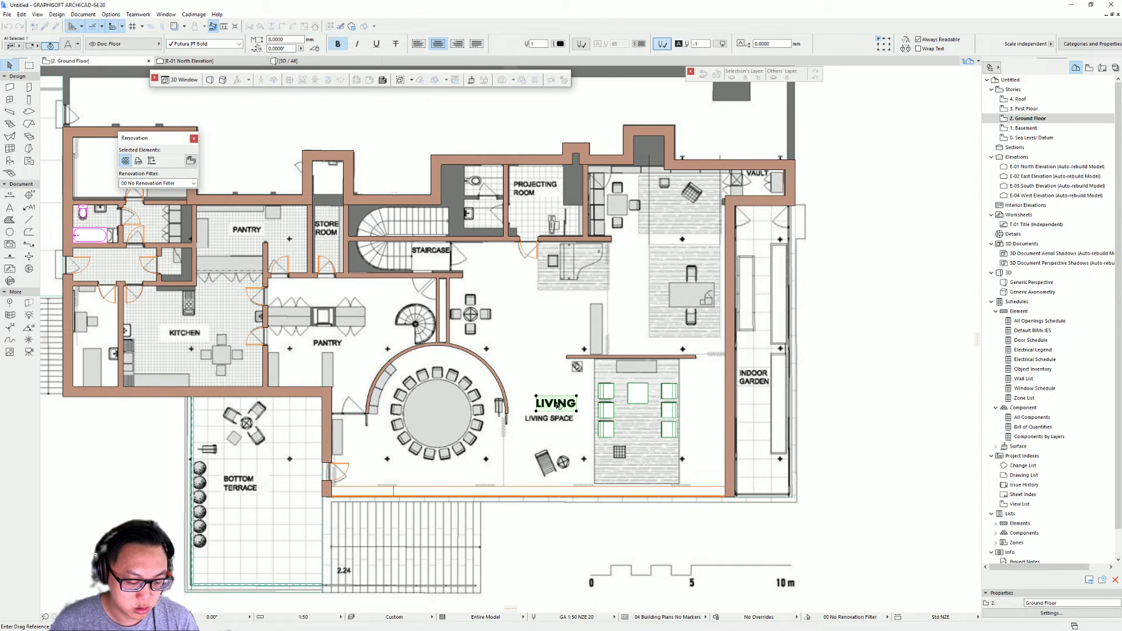
left_click(559, 403)
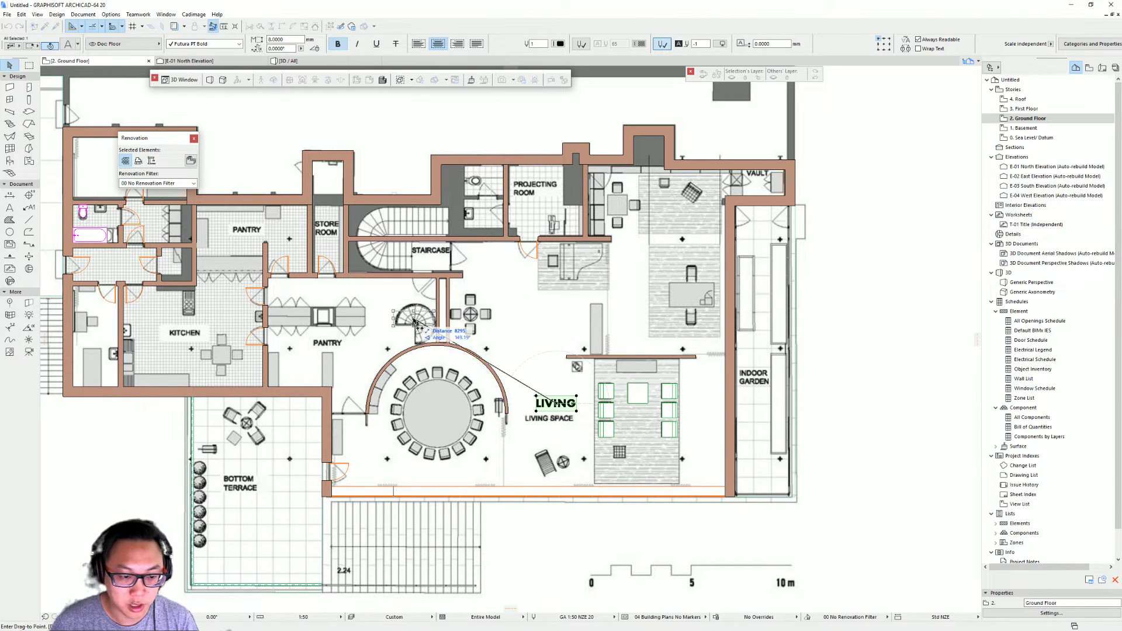
middle_click_drag(329, 345, 421, 336)
left_click(278, 326)
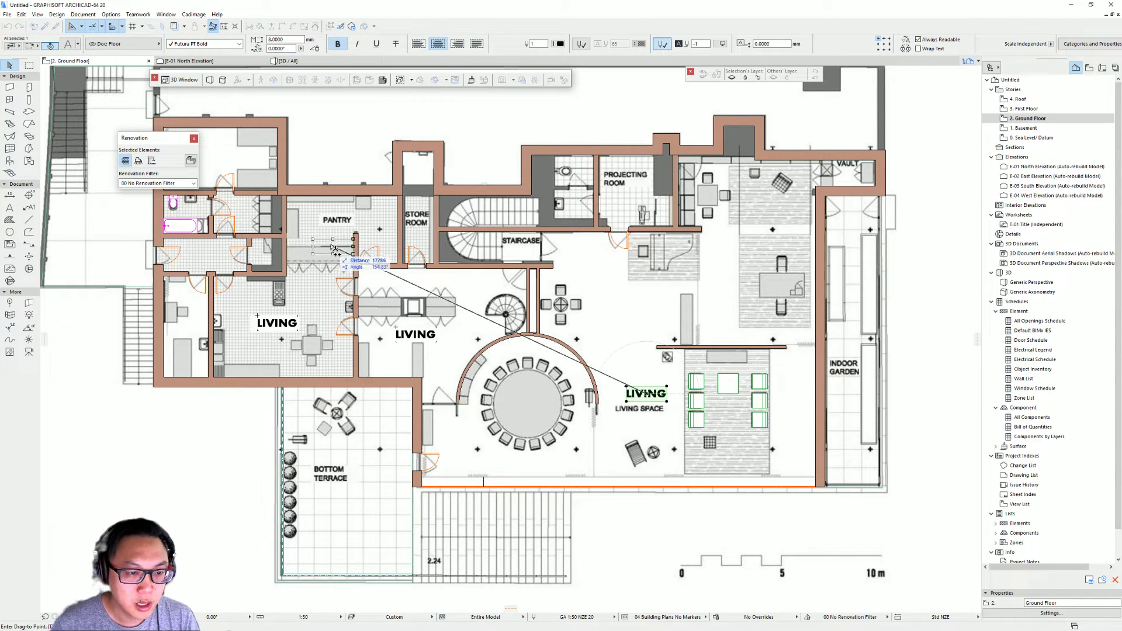
left_click(339, 226)
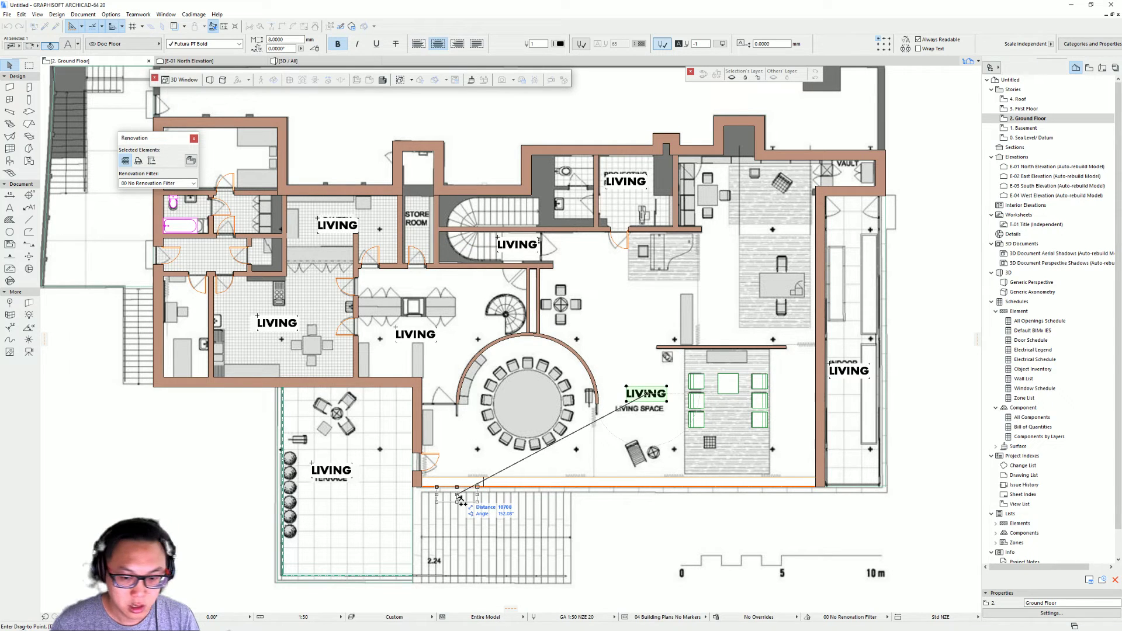
key("Escape")
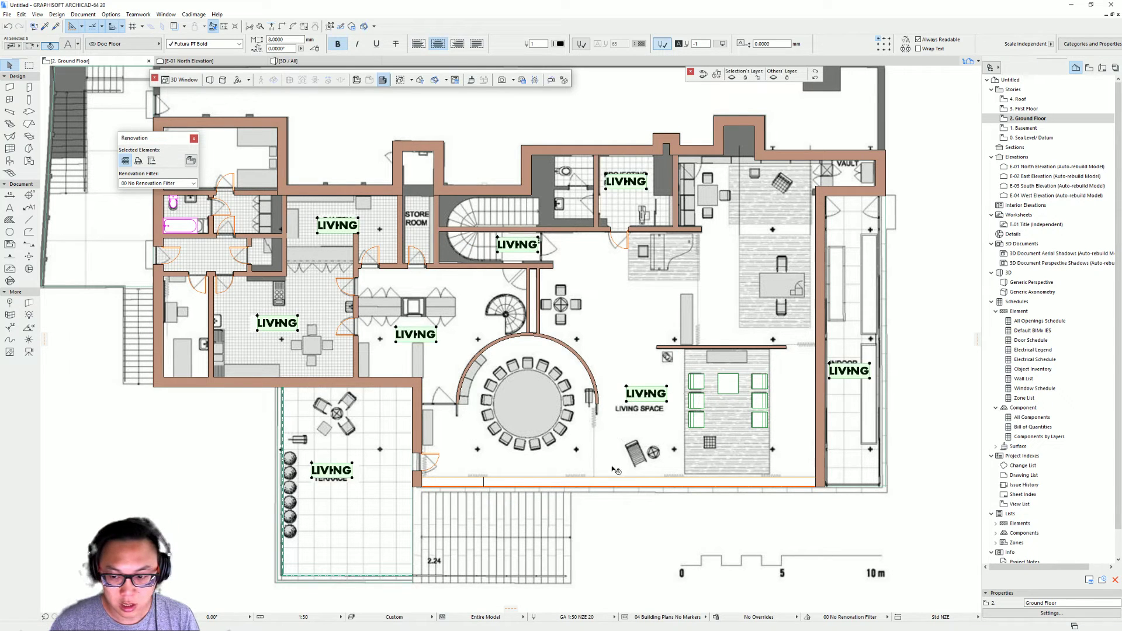
Step: Move the kitchen's copied label diagonally up above the room name on the image and change its text to KITCHEN
left_click(286, 341)
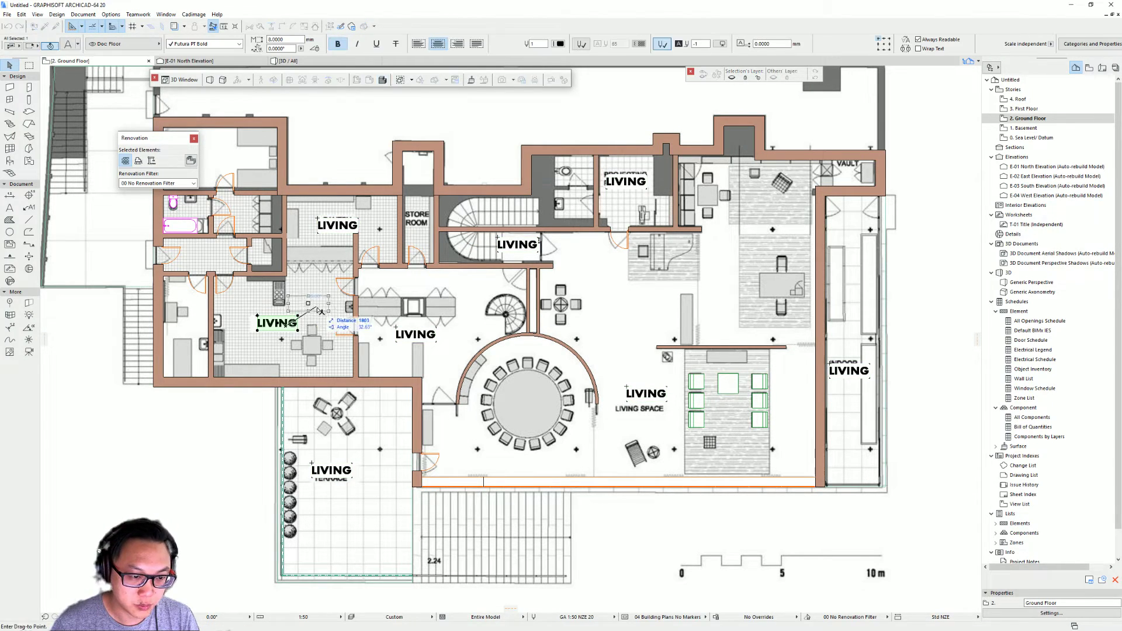
left_click_drag(277, 323, 312, 307)
double_click(312, 306)
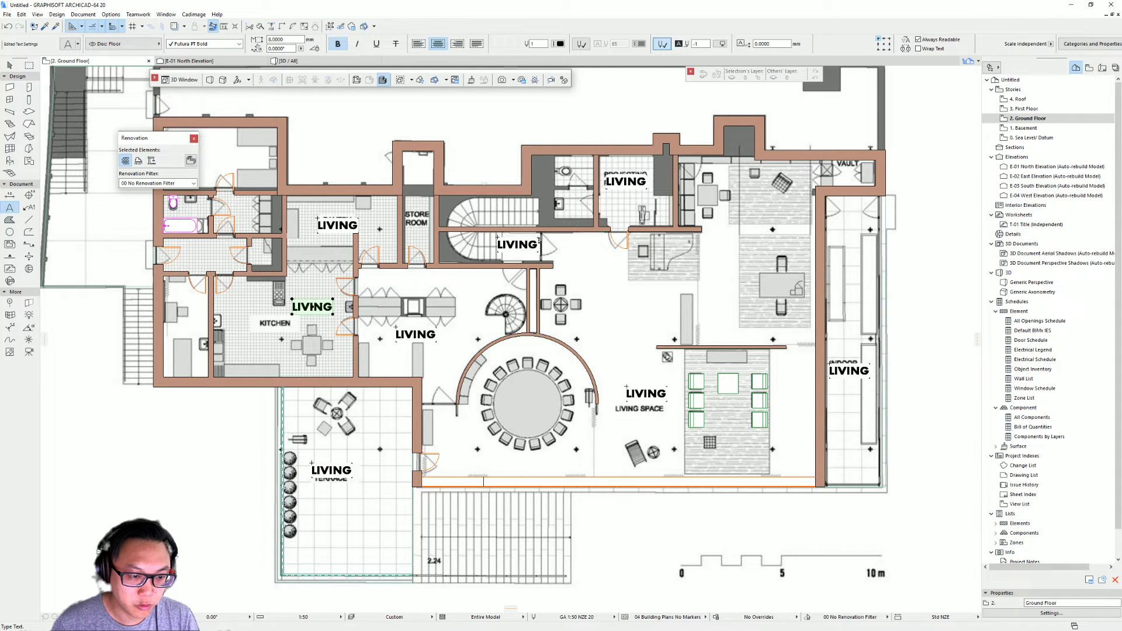
type("KITCHEN")
Step: Change the upper pantry's copied label to PANTRY and reposition it over the room name on the image
left_click_drag(356, 229, 381, 215)
double_click(366, 213)
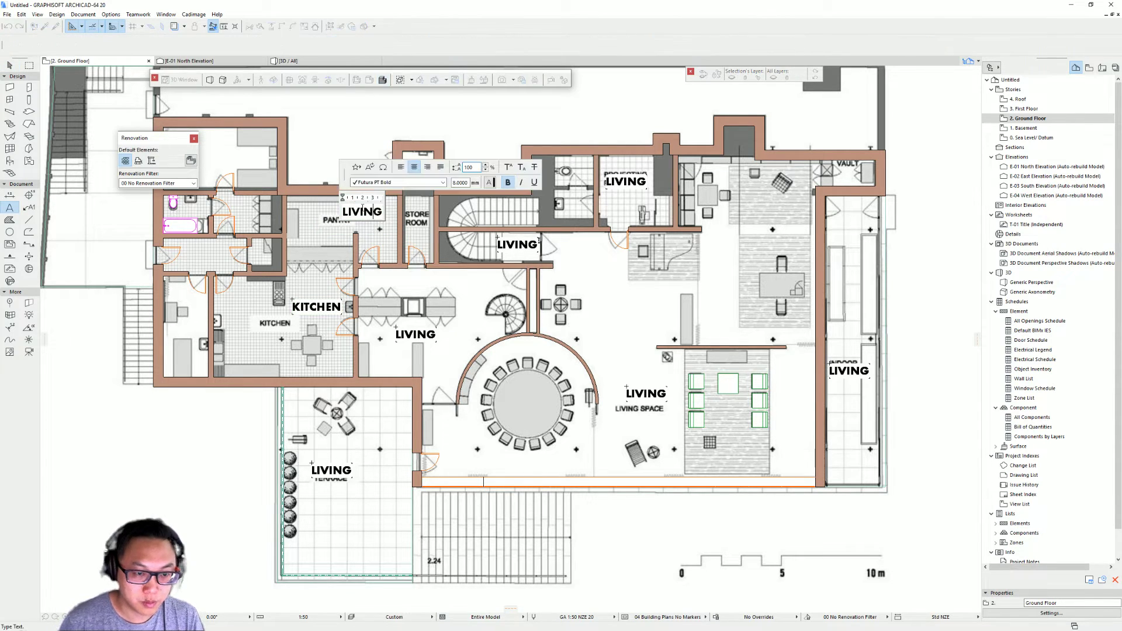
type("PANTRYU")
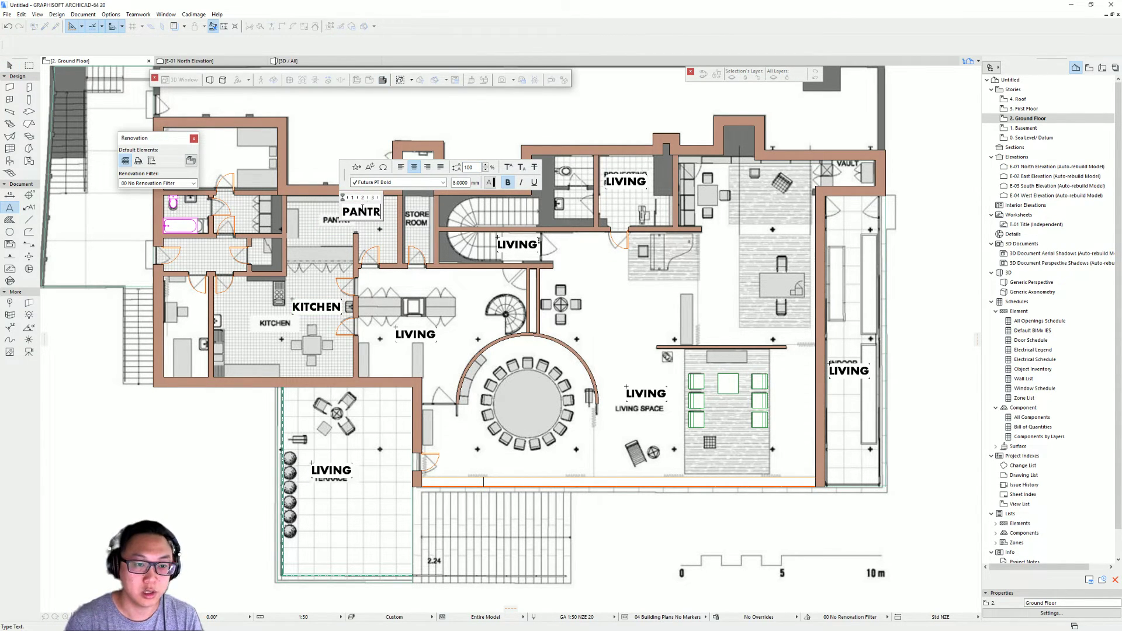
key("BackSpace")
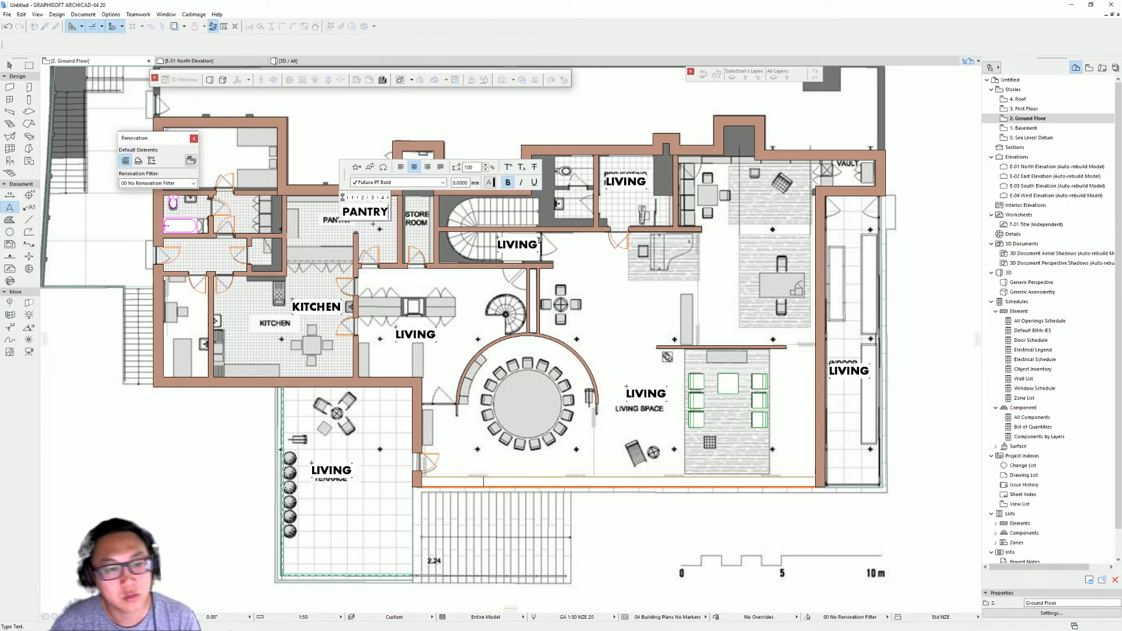
left_click(371, 229)
left_click_drag(374, 214, 328, 228)
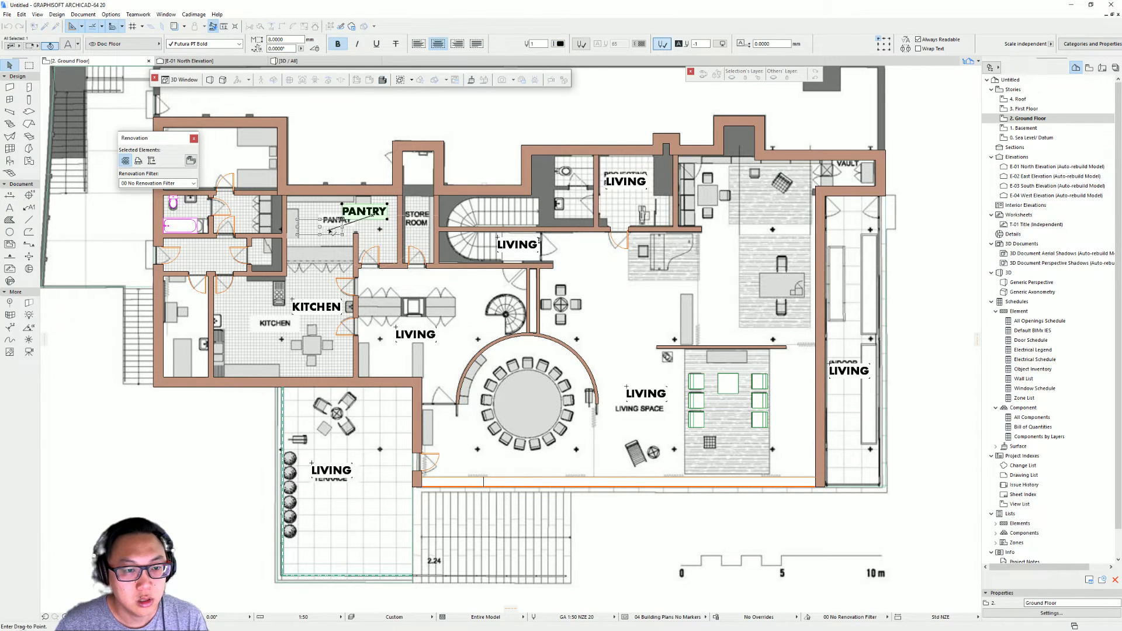
Step: Change the text of the copied LIVING label at the staircase to STAIRCASE
double_click(530, 246)
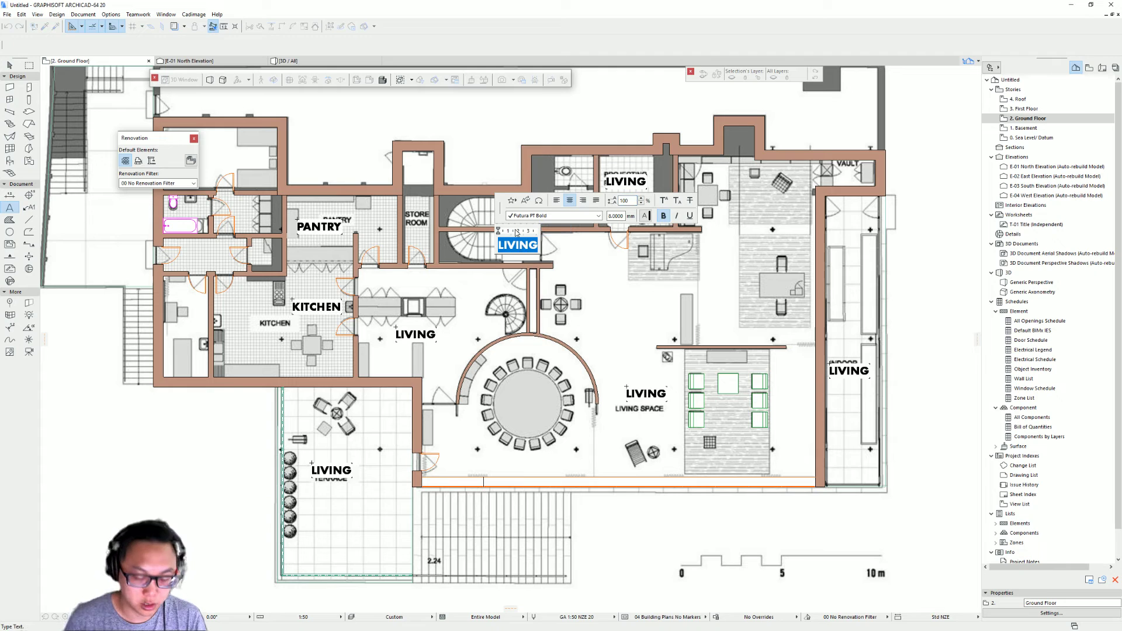
type("STAIRCASE")
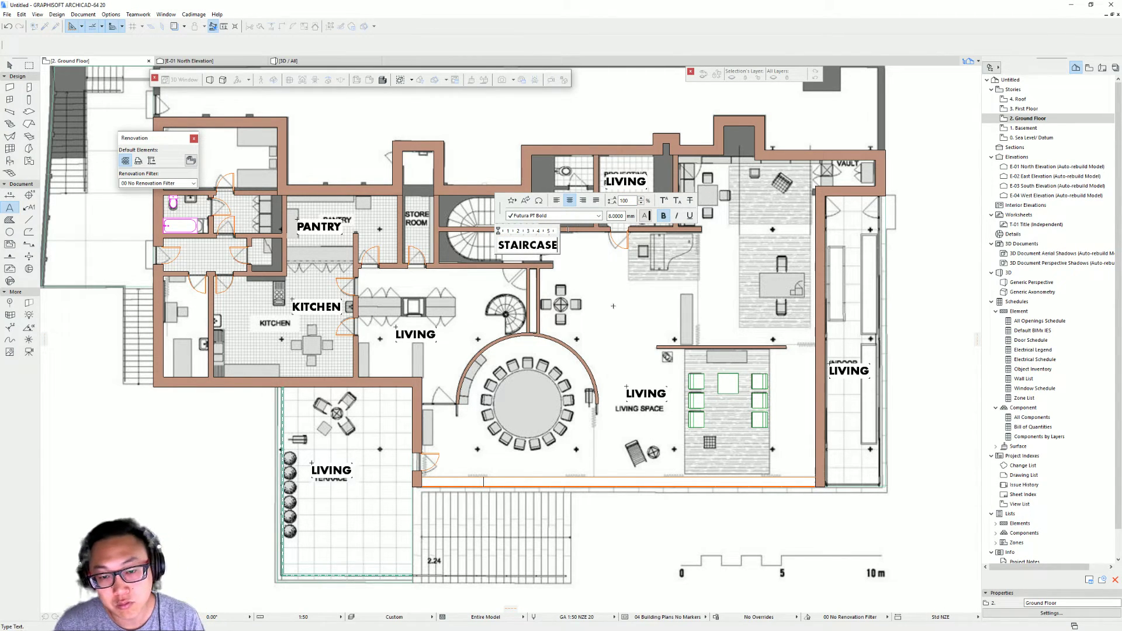
key("Escape")
middle_click_drag(614, 306, 499, 249)
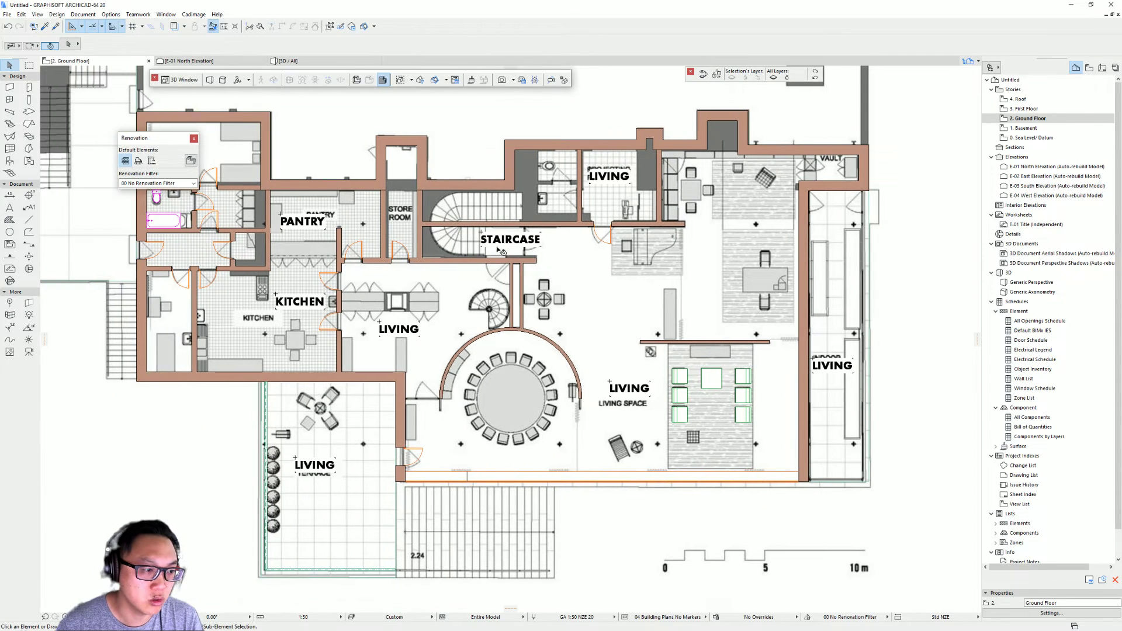
Step: Move the projecting room's copied label below the image's room name and change its text to PROJECTING ROOM on two lines
middle_click_drag(608, 191, 492, 205)
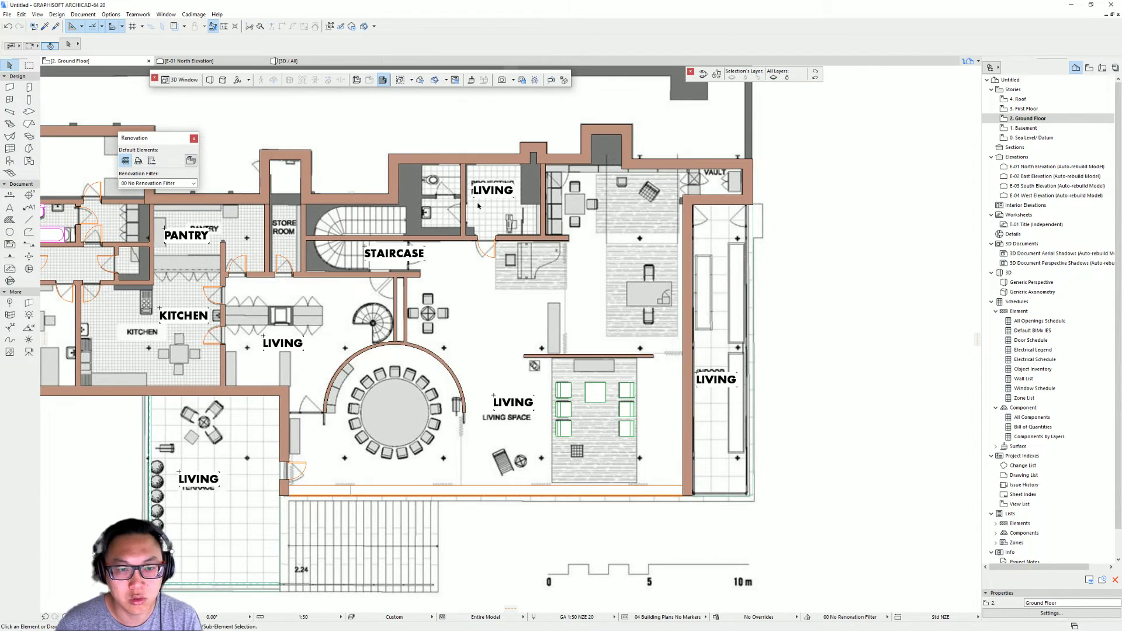
double_click(494, 193)
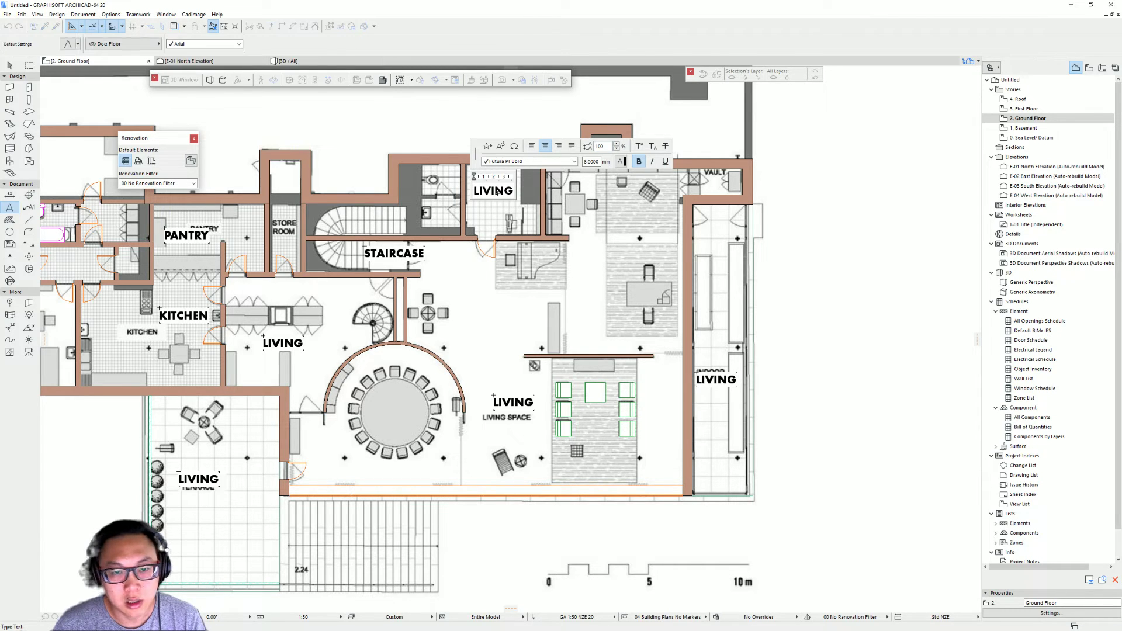
key("Escape")
left_click_drag(497, 194, 507, 218)
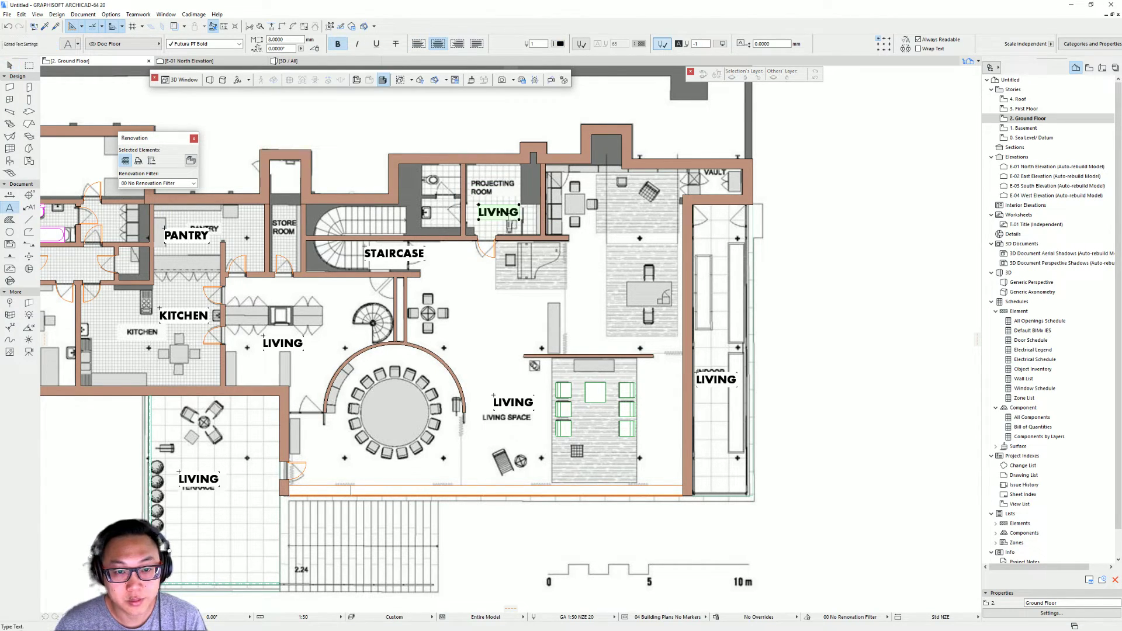
double_click(498, 212)
key("ctrl+a")
type("PROJECTING")
key("Return")
type("ROOM")
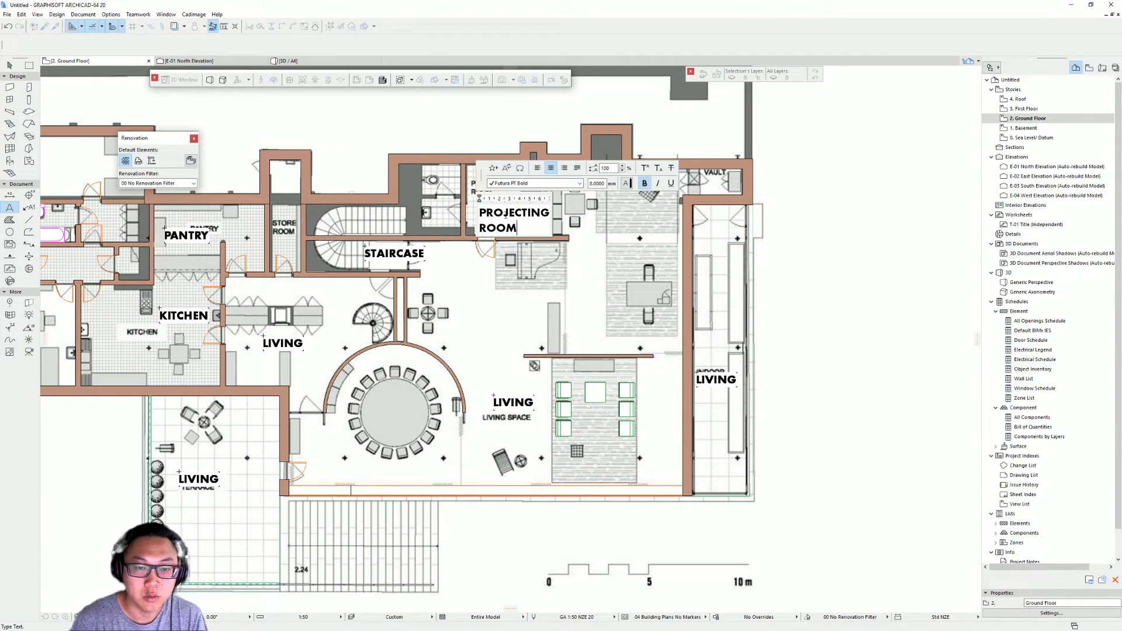
key("Escape")
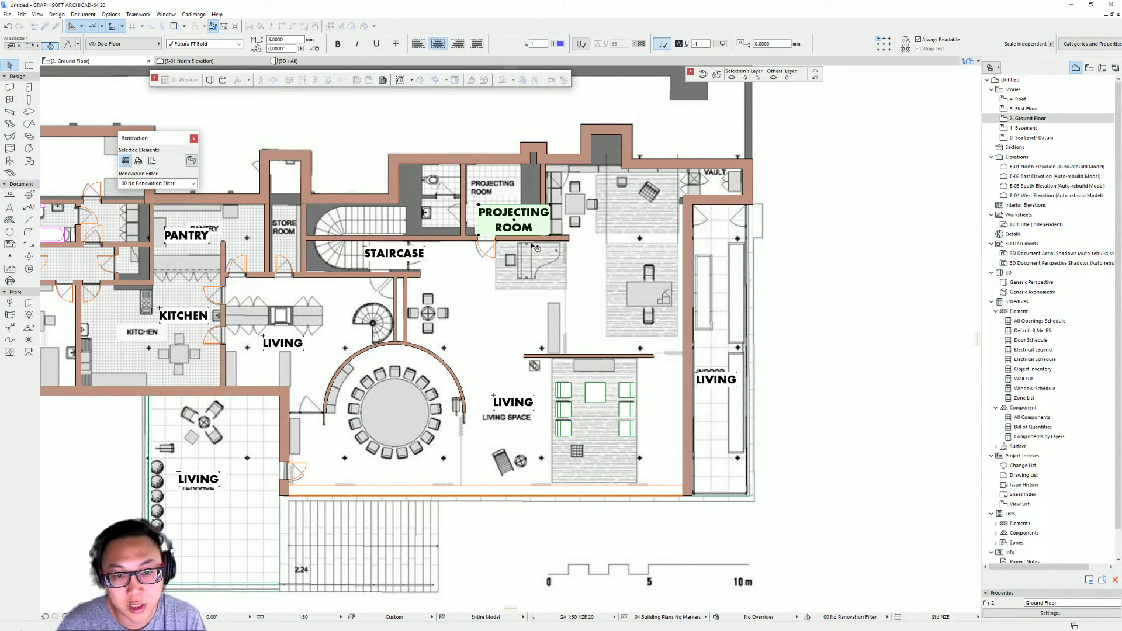
Step: Format the PROJECTING ROOM label as 5 mm left-aligned text and position it over the room name on the image
left_click_drag(514, 221, 507, 202)
scroll(507, 202, "up", 4)
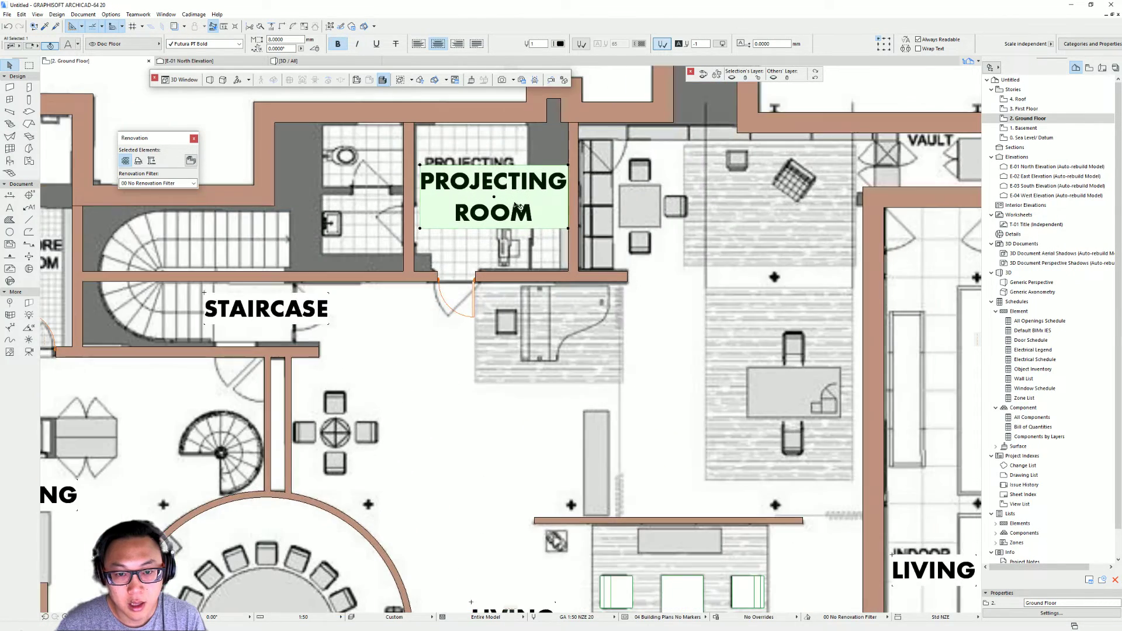
scroll(508, 262, "down", 3)
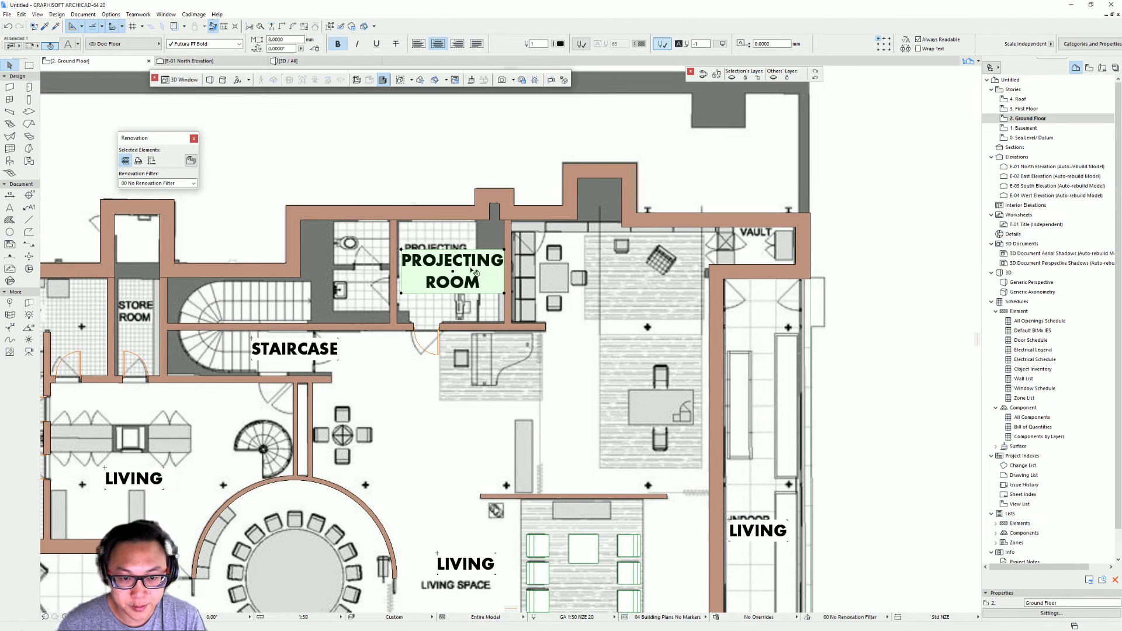
scroll(491, 292, "up", 5)
scroll(489, 302, "down", 2)
left_click(285, 39)
type("5")
key("Return")
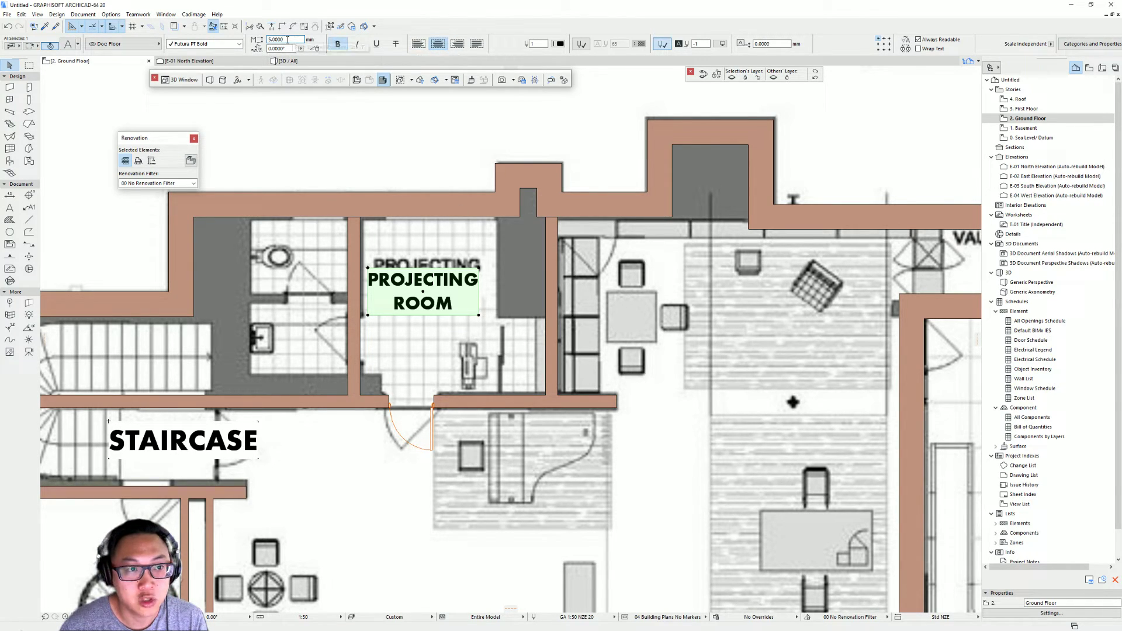
left_click(419, 43)
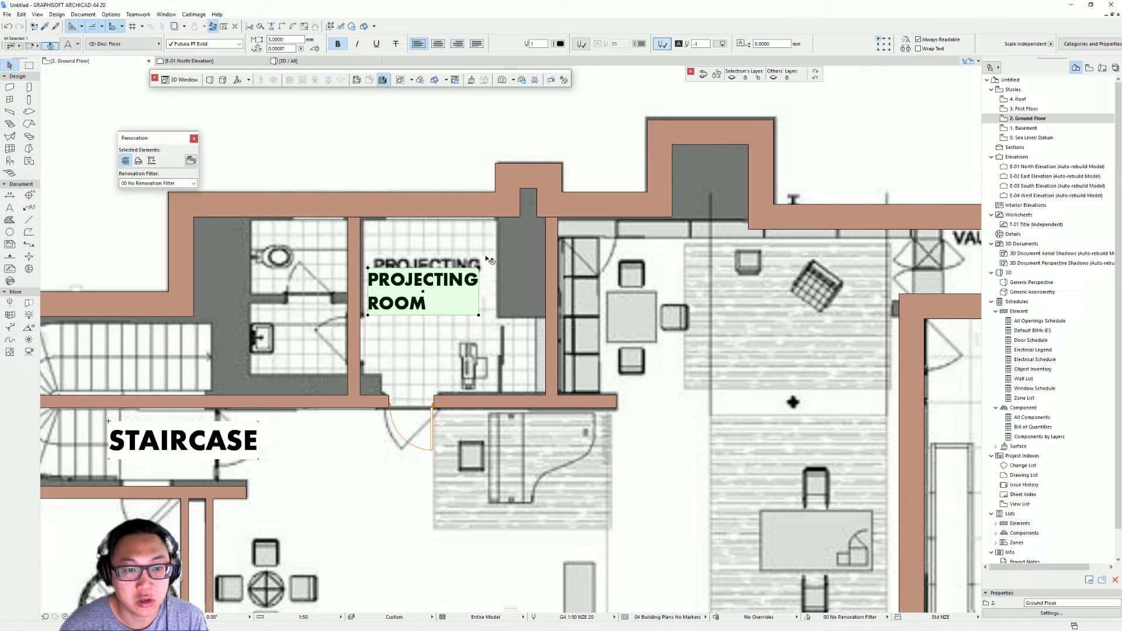
key("Escape")
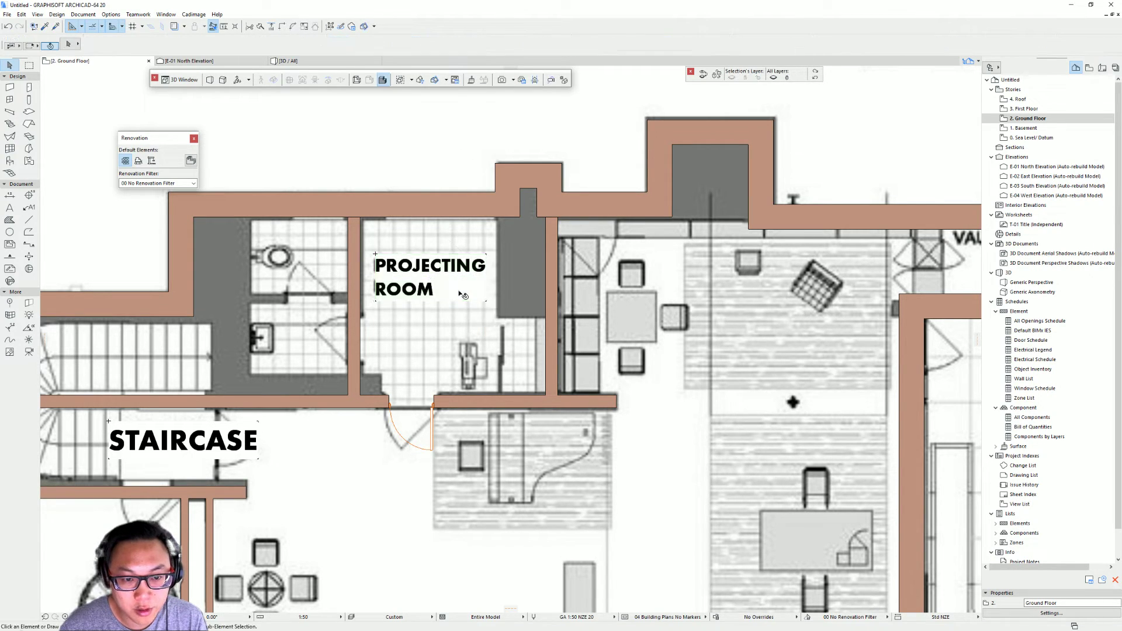
Step: Select the pasted floor plan image and hide its layer
scroll(432, 290, "down", 3)
middle_click_drag(433, 209, 465, 216)
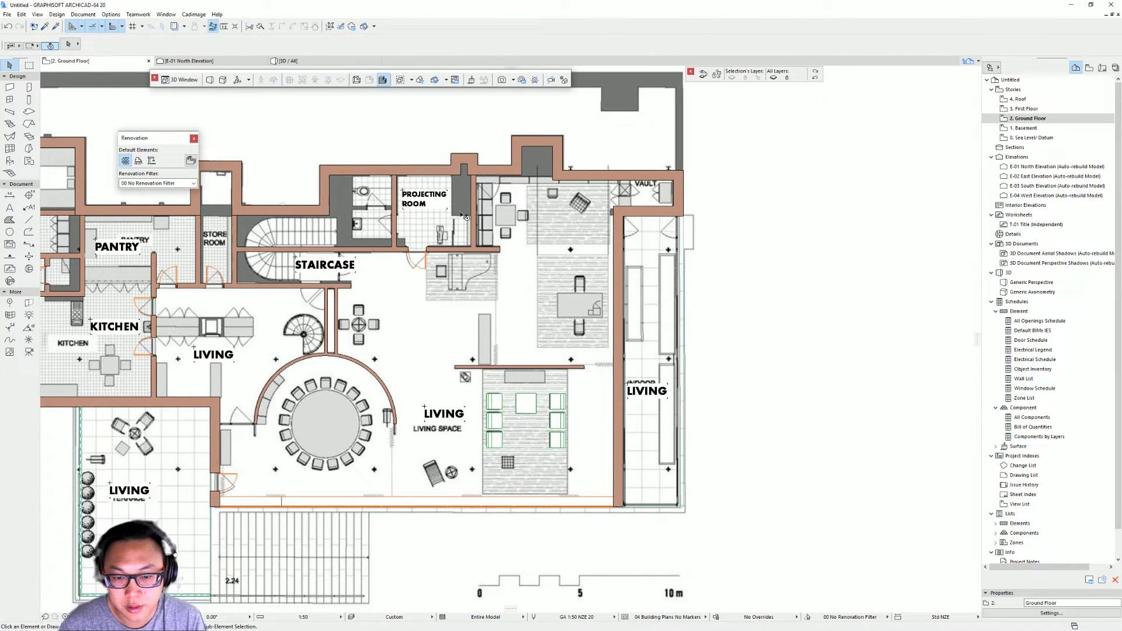
scroll(465, 216, "down", 5)
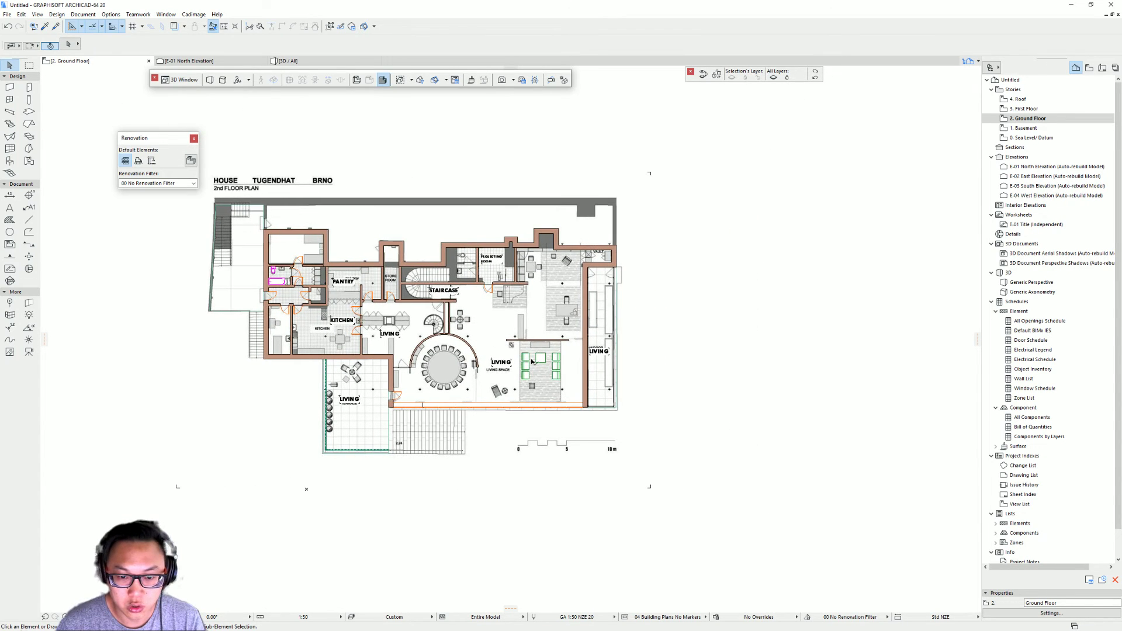
scroll(353, 461, "up", 2)
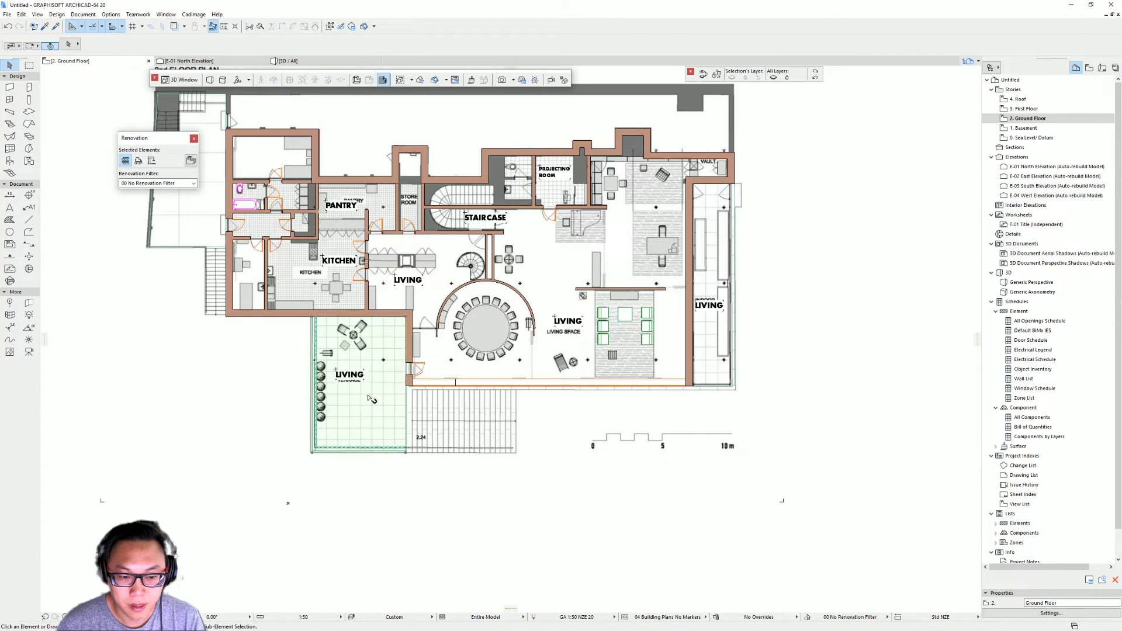
left_click(422, 366)
scroll(480, 310, "up", 2)
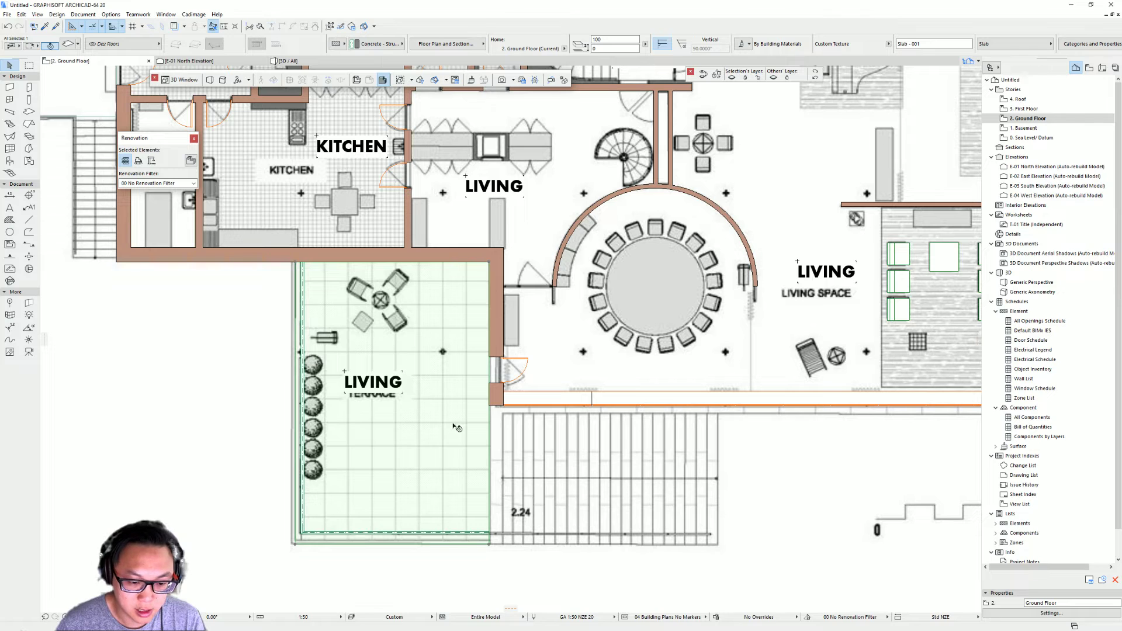
scroll(460, 439, "down", 5)
left_click(785, 91)
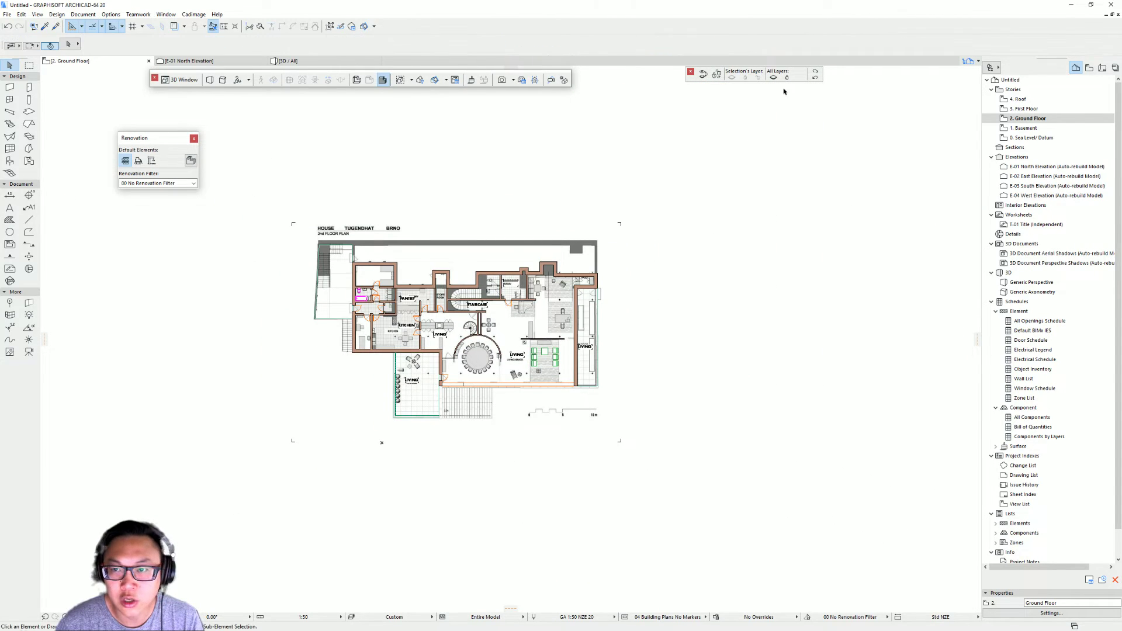
key("ctrl+a")
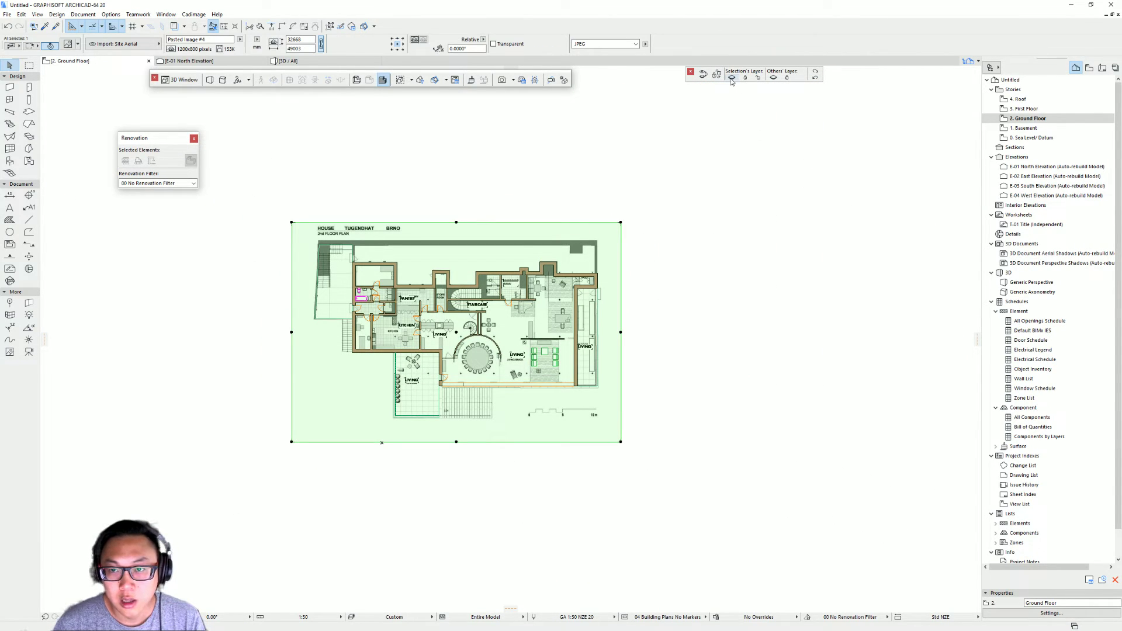
left_click(732, 78)
Step: Examine the modelled plan without the image and check the extent of the interior floor slab
scroll(448, 372, "up", 2)
middle_click_drag(448, 308, 441, 373)
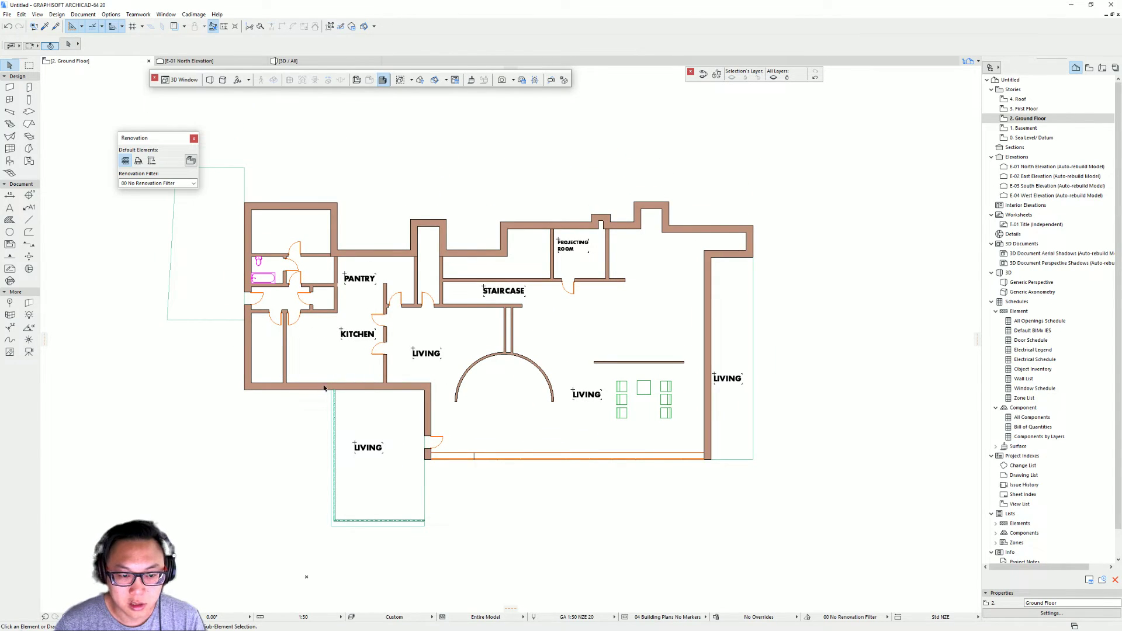
scroll(345, 362, "up", 2)
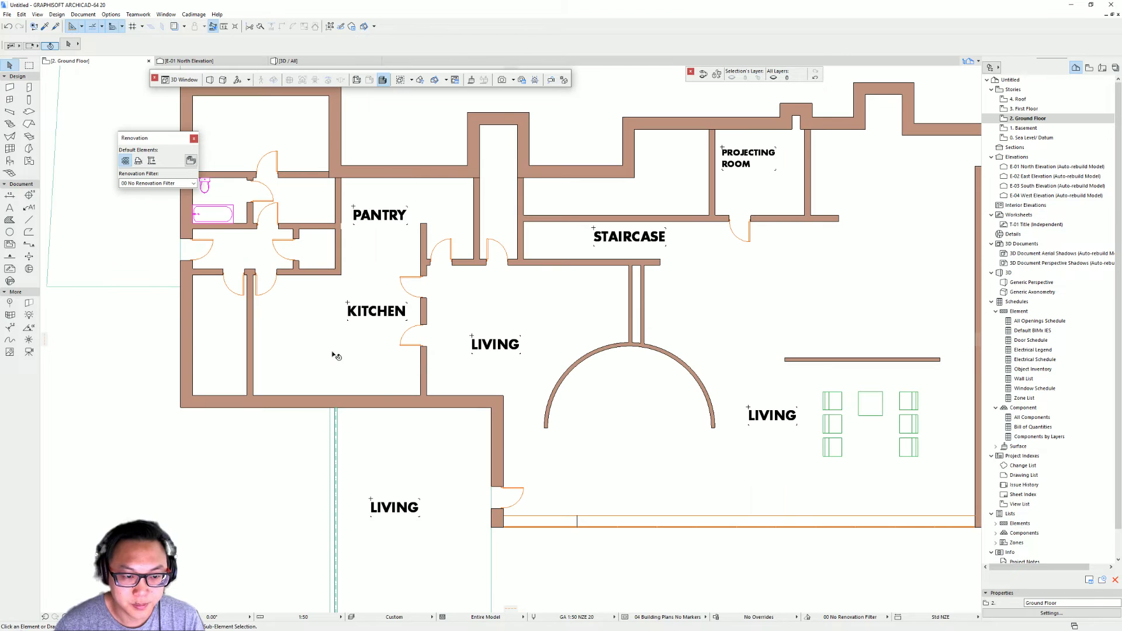
middle_click_drag(487, 336, 471, 259)
left_click(420, 409)
middle_click_drag(419, 409, 449, 438)
left_click(381, 271)
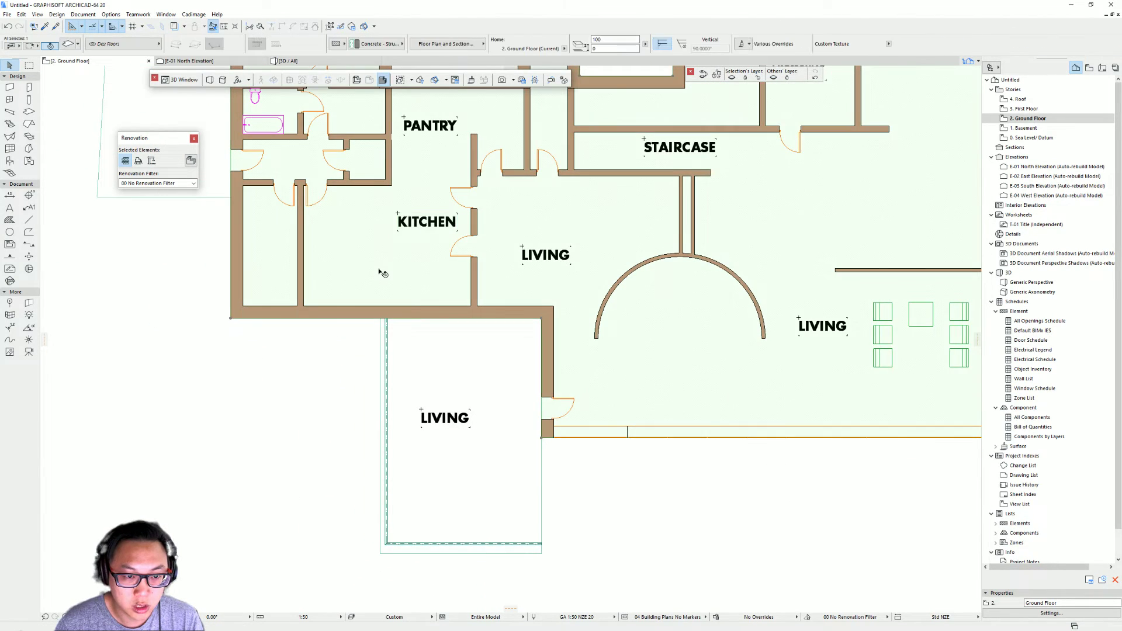
middle_click_drag(381, 270, 372, 404)
key("Escape")
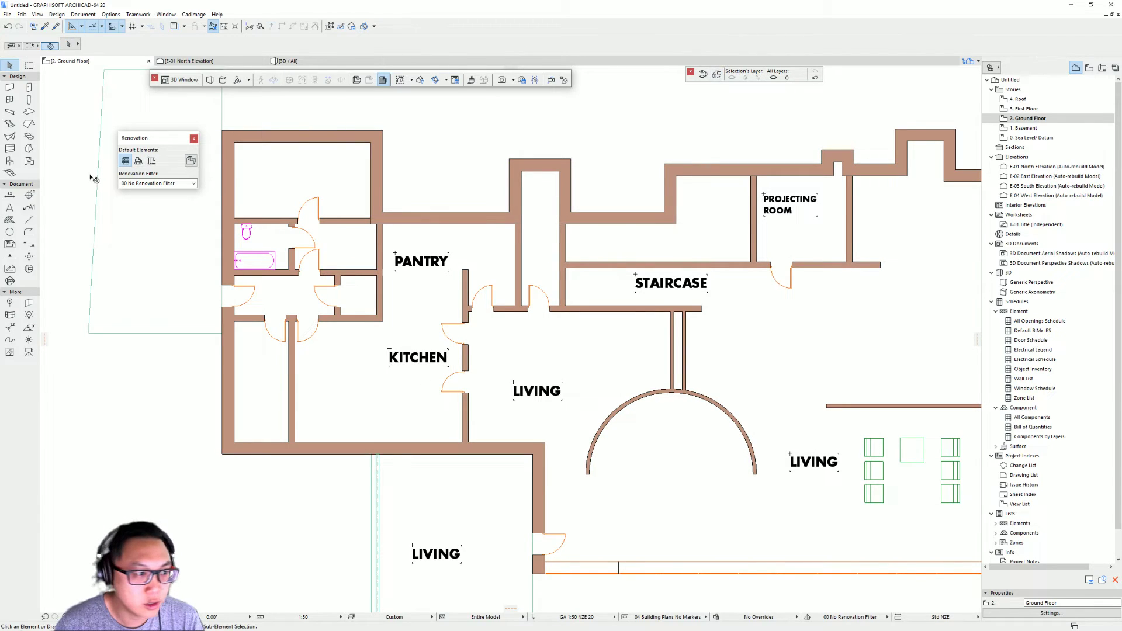
Step: Load the Carpet Image Fill NZE favourite into the Fill tool and set its pattern to Grid 300x300
left_click(10, 220)
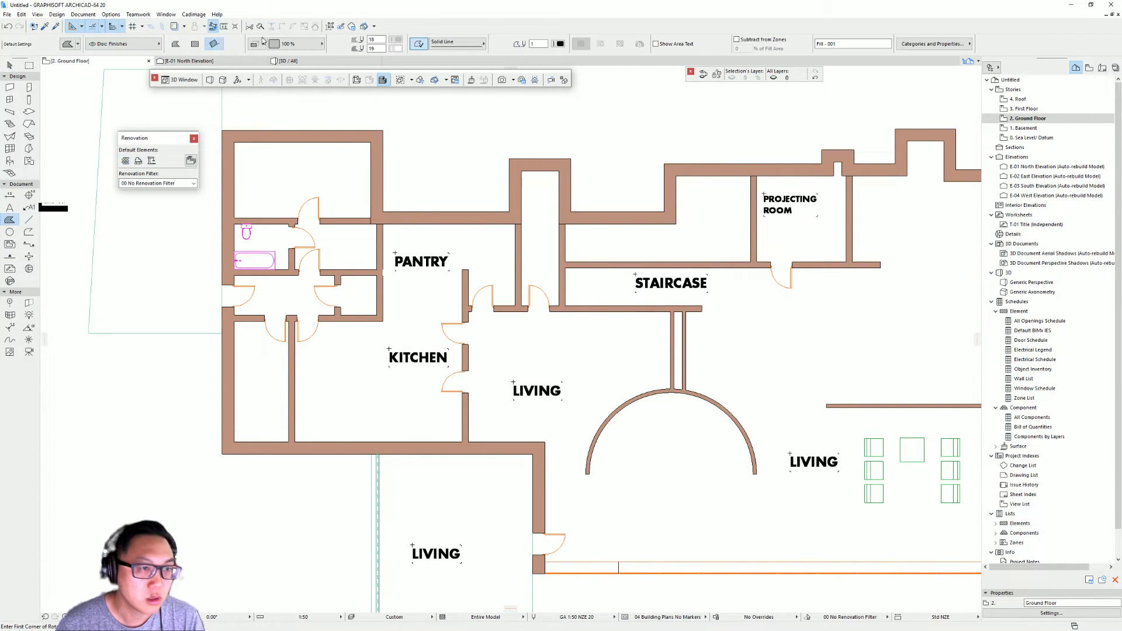
left_click(321, 45)
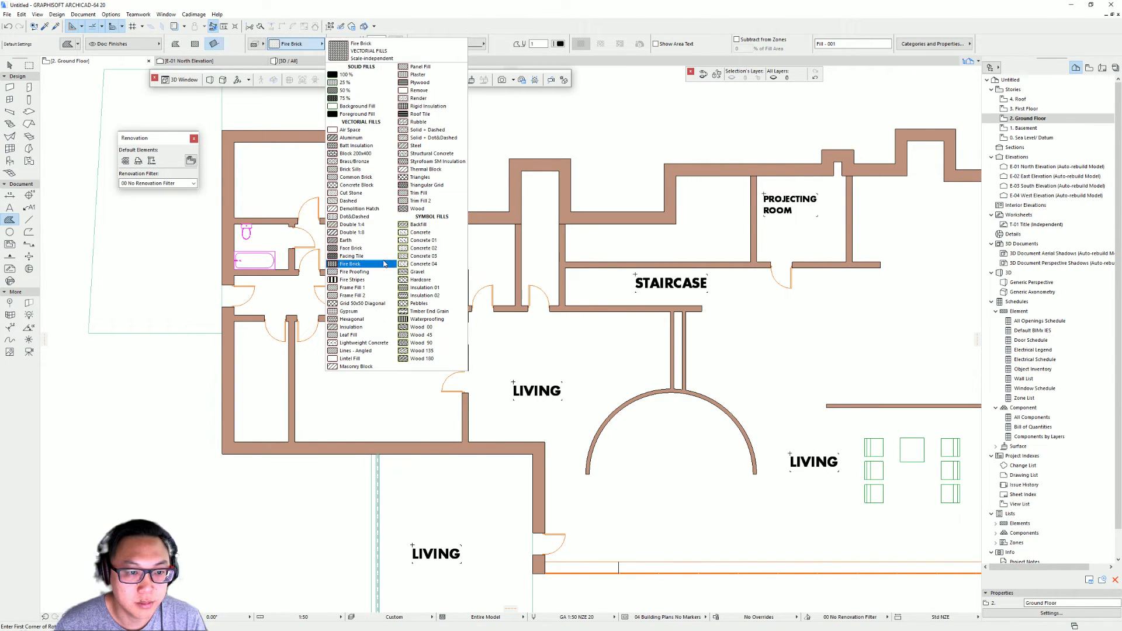
left_click(318, 68)
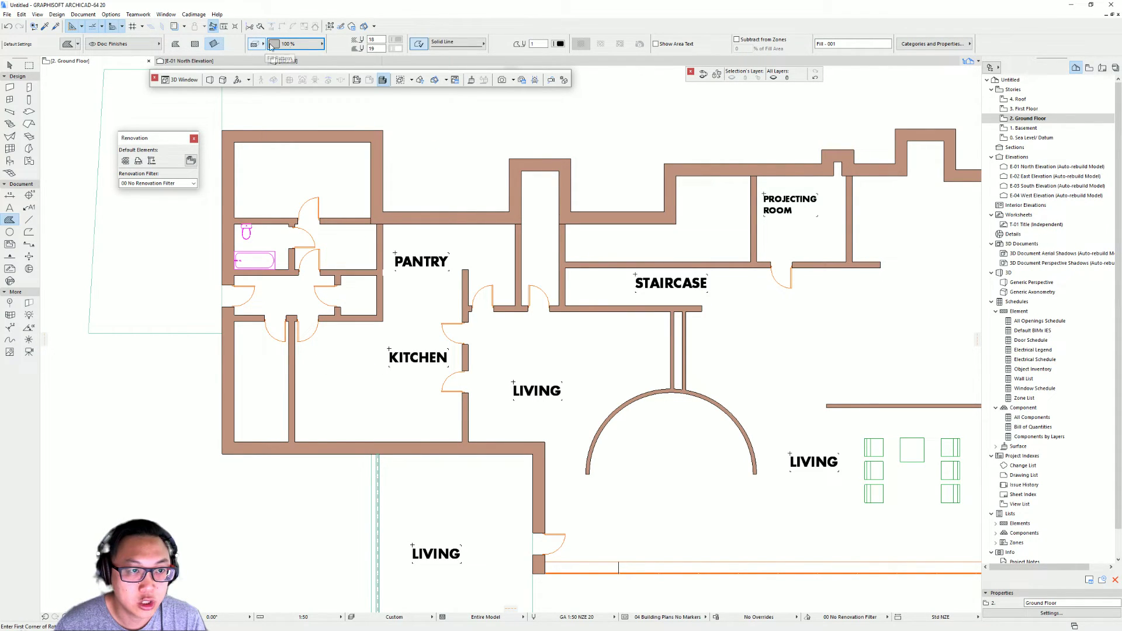
left_click(78, 45)
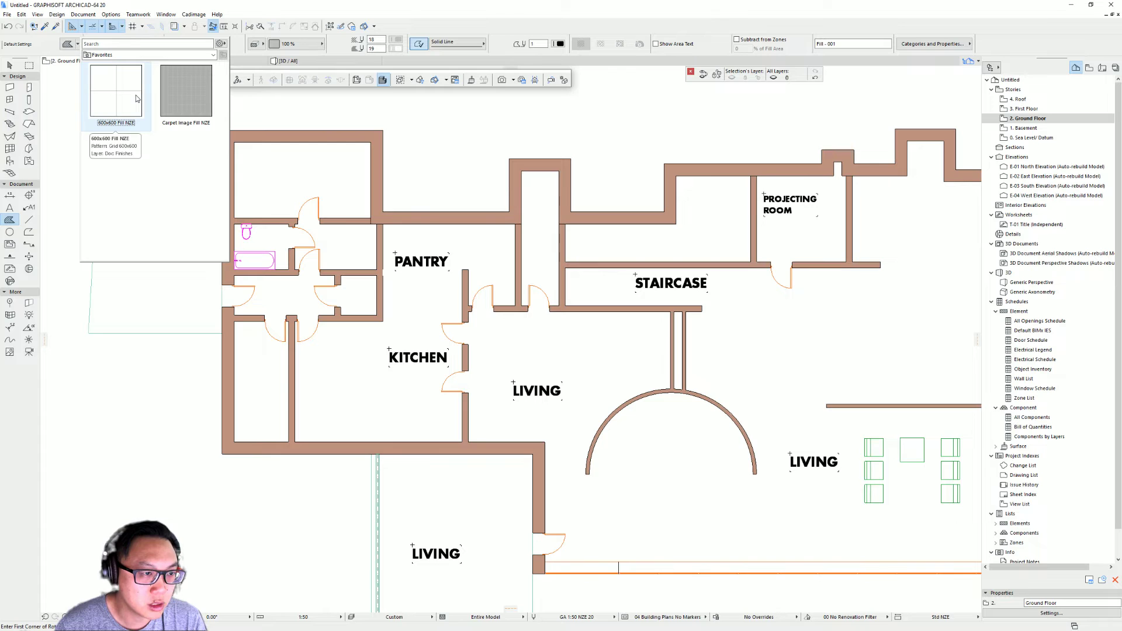
double_click(180, 94)
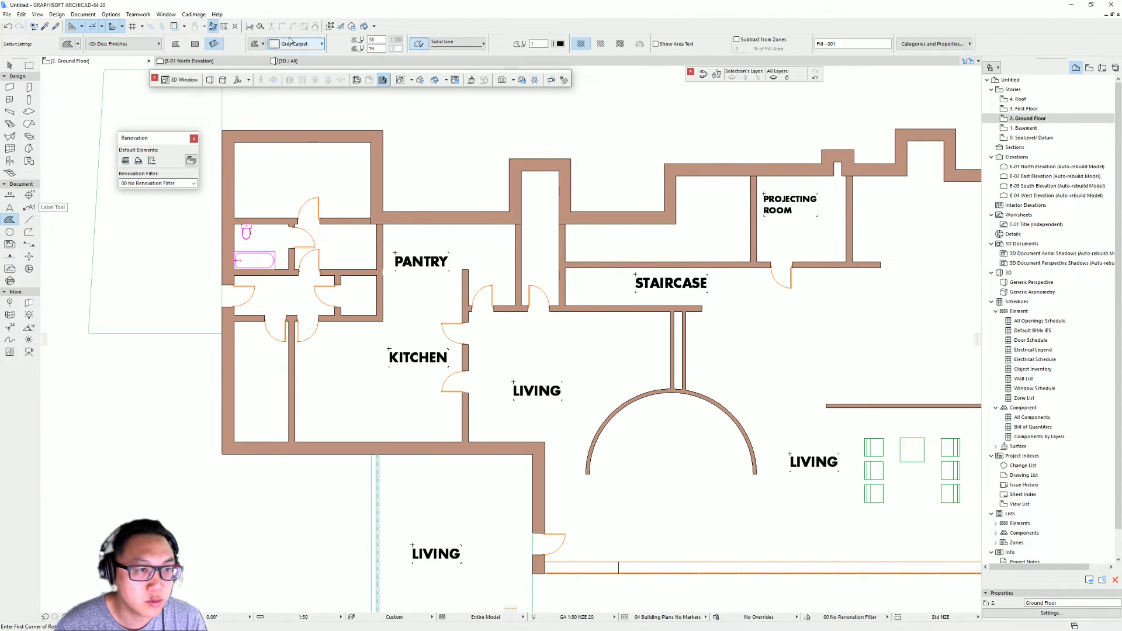
left_click(288, 41)
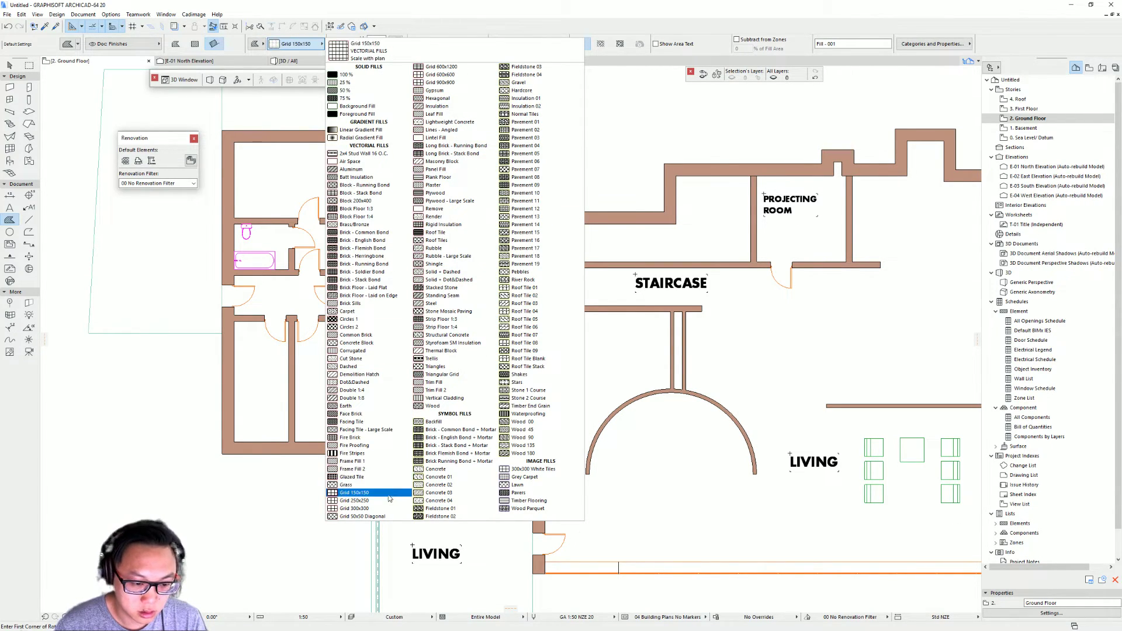
left_click(390, 509)
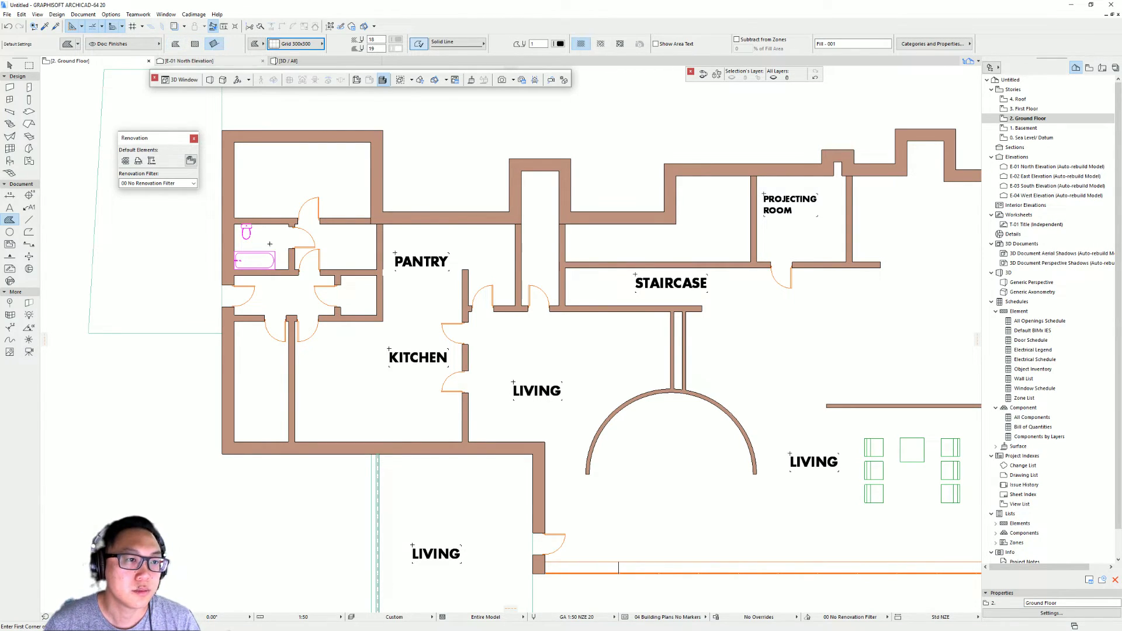
Step: Draw a rectangular fill over the kitchen floor between its walls and change its pattern to Grid 600x600
left_click(295, 443)
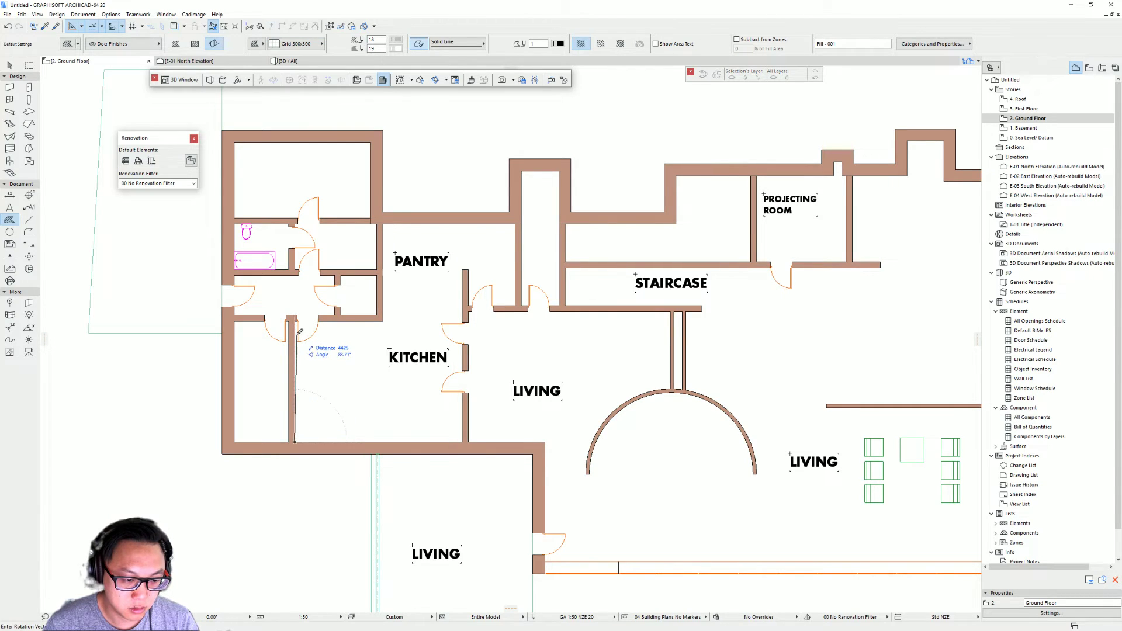
left_click(295, 321)
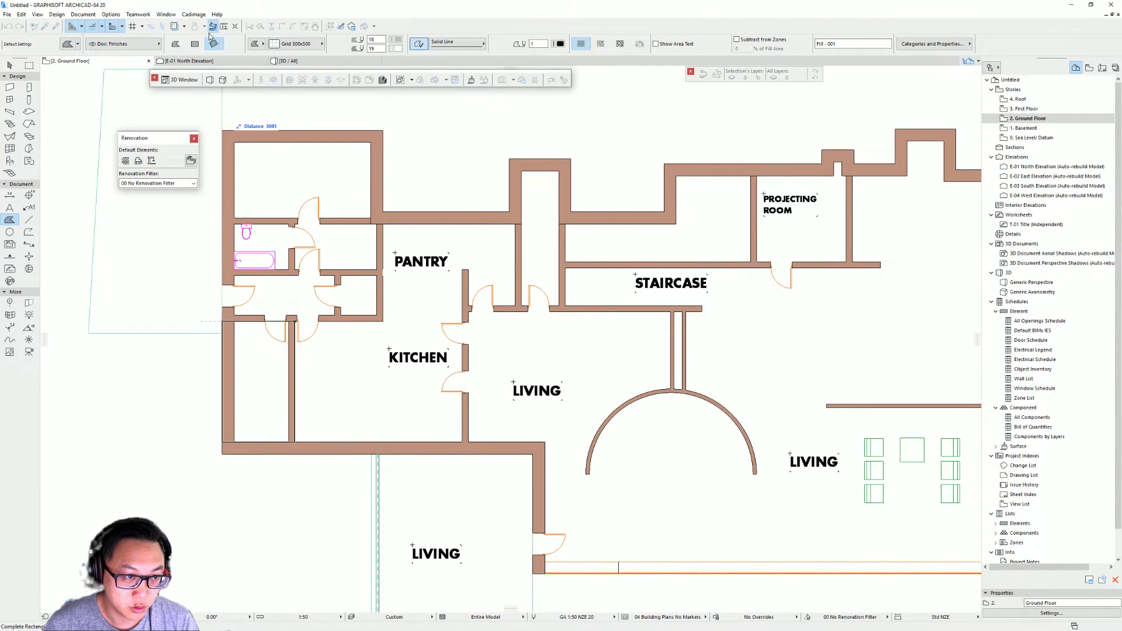
left_click(466, 321)
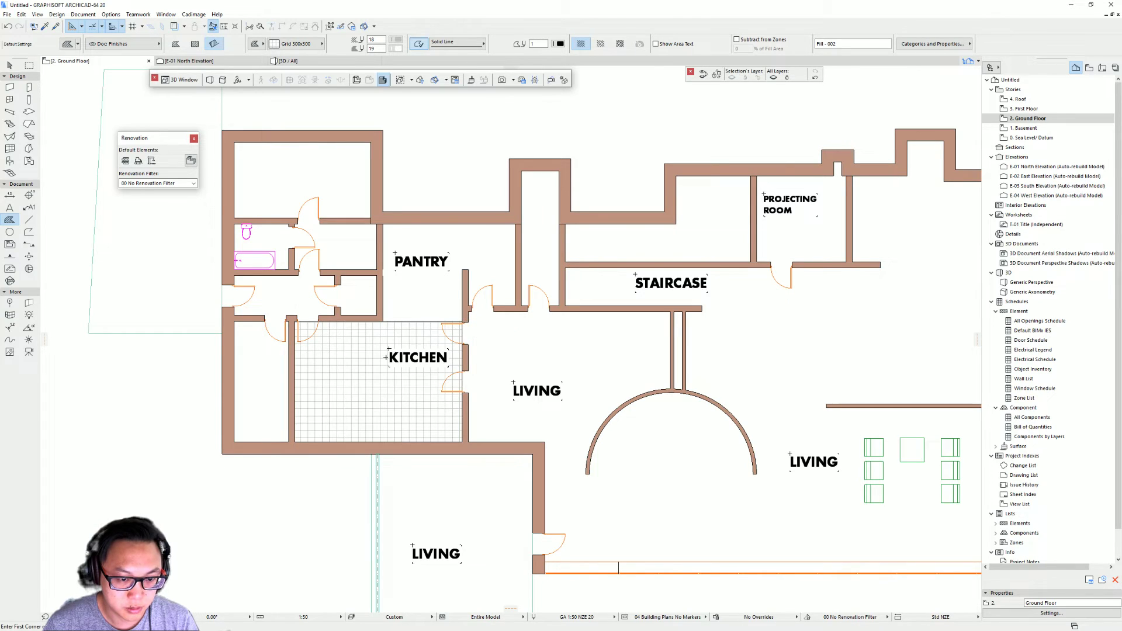
scroll(397, 411, "up", 3)
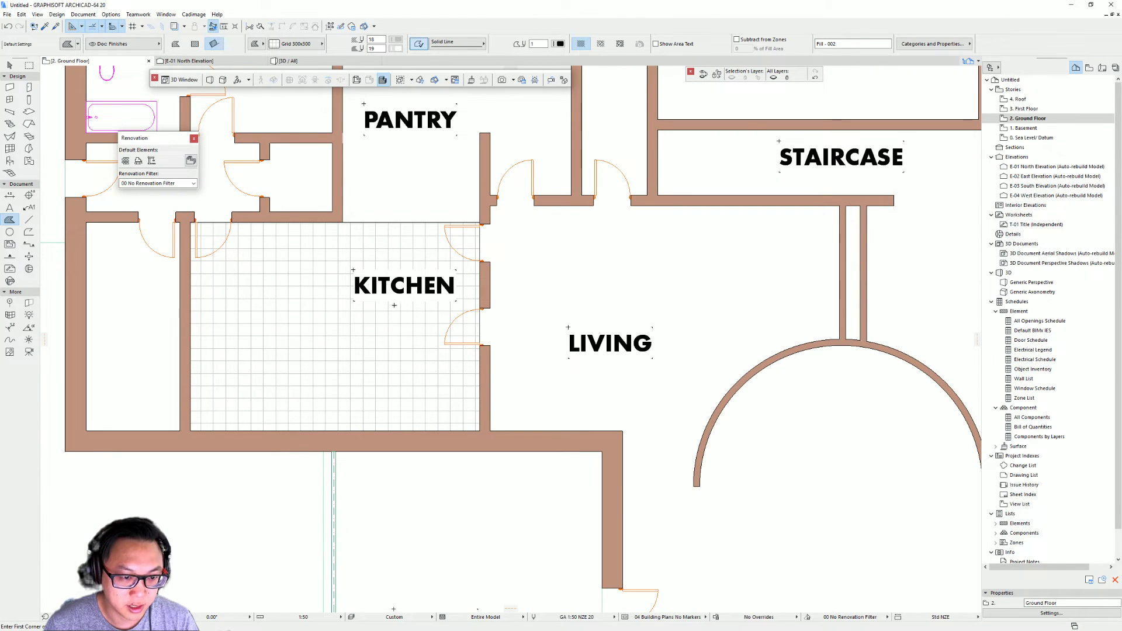
left_click(437, 223, "shift")
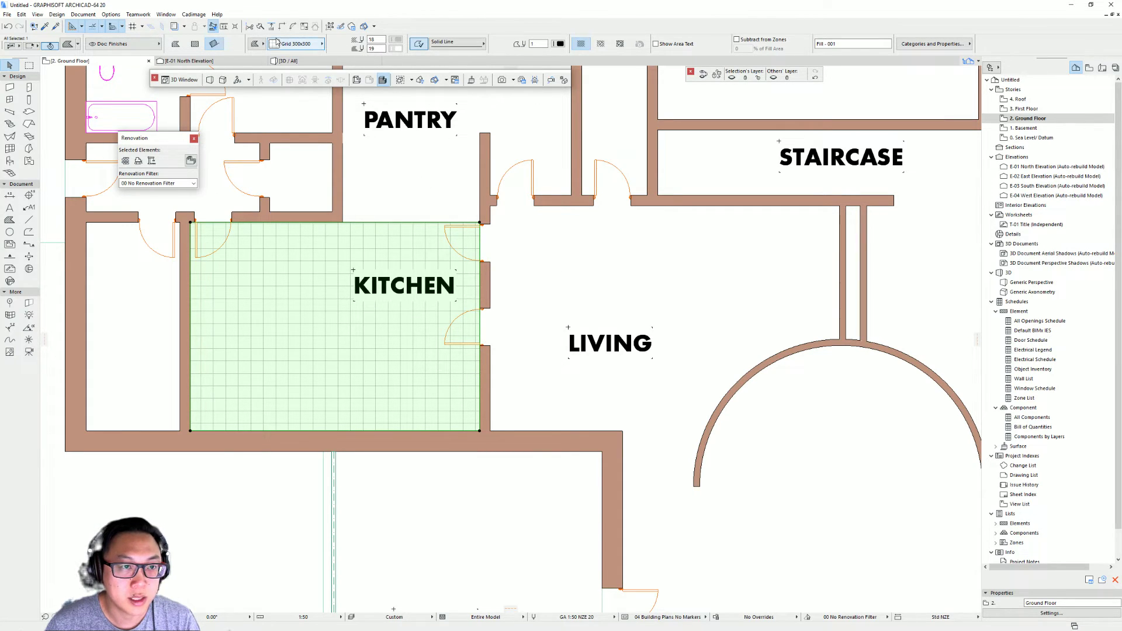
left_click(297, 43)
left_click(457, 80)
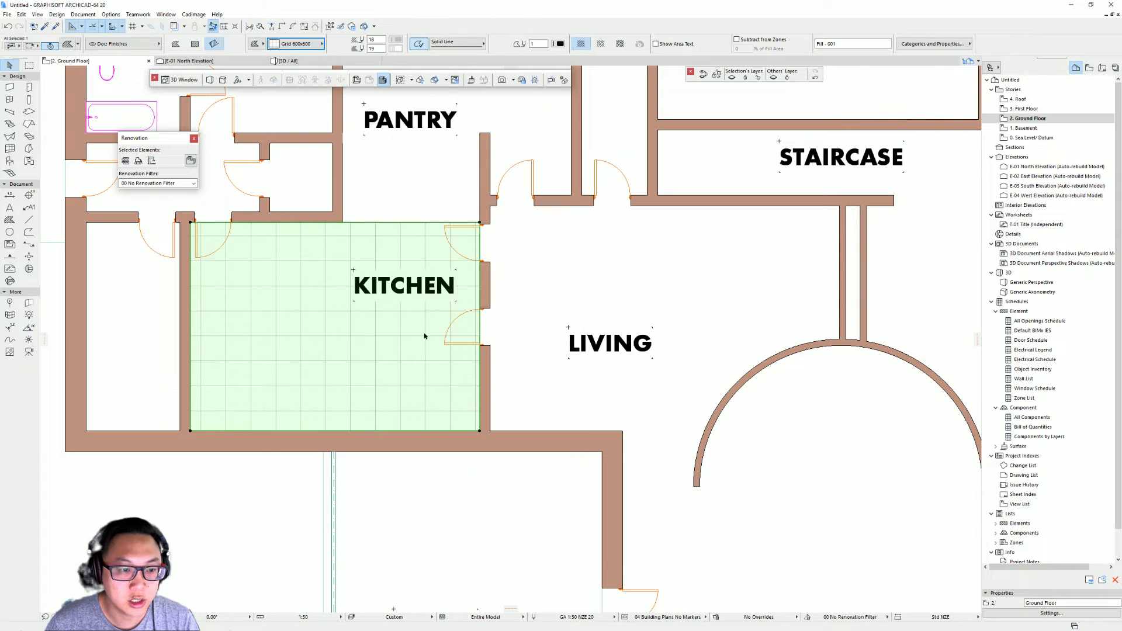
Step: Show all layers to compare the kitchen fill with the floor plan image, and hide the image's layer again
scroll(439, 234, "down", 1)
middle_click_drag(499, 227, 474, 305)
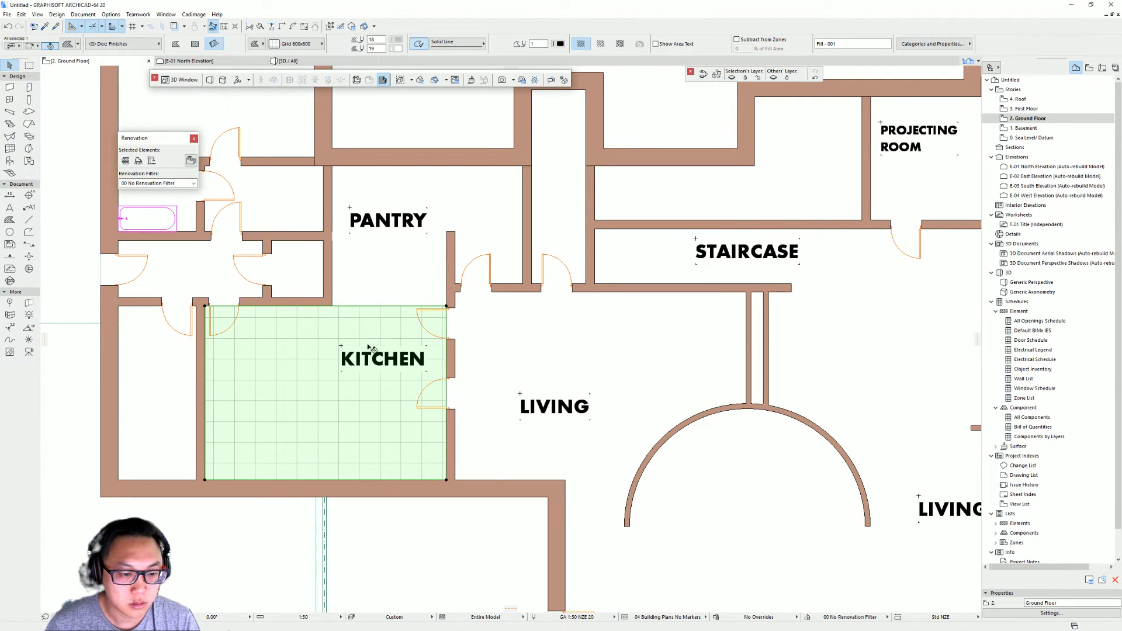
scroll(361, 375, "down", 1)
middle_click_drag(361, 376, 473, 272)
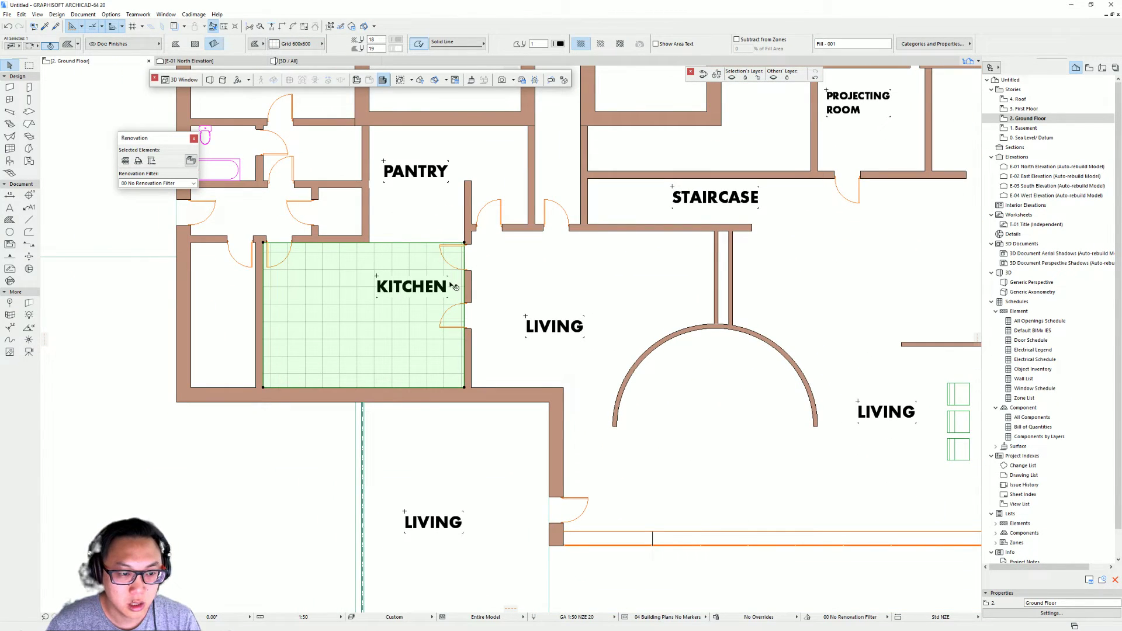
middle_click_drag(485, 328, 426, 363)
scroll(350, 266, "down", 1)
middle_click_drag(349, 266, 443, 320)
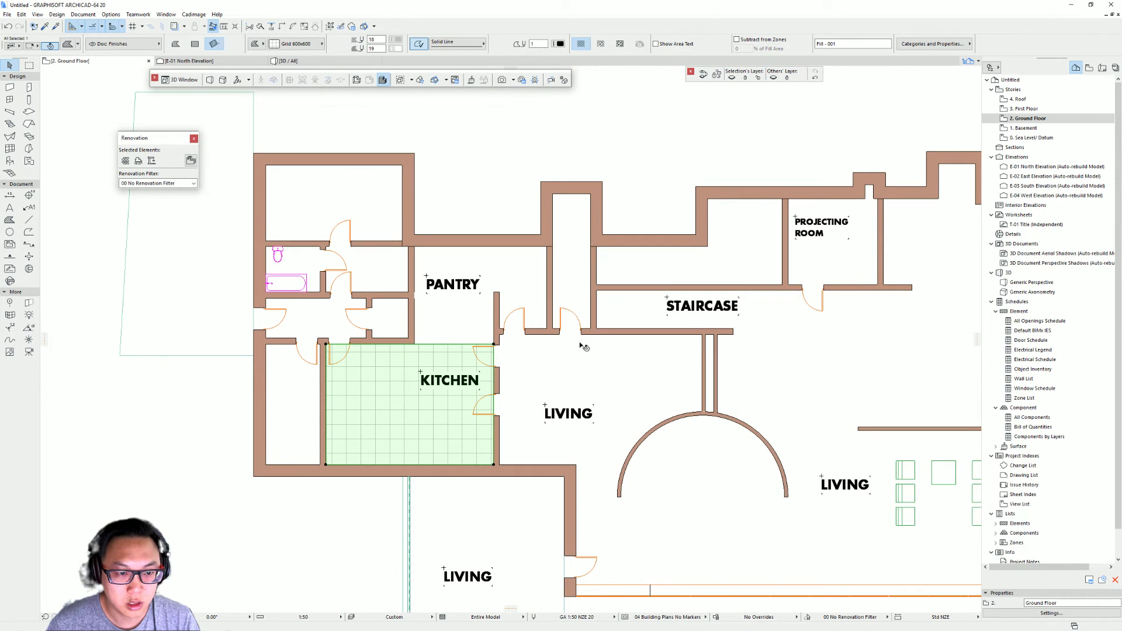
left_click(795, 98)
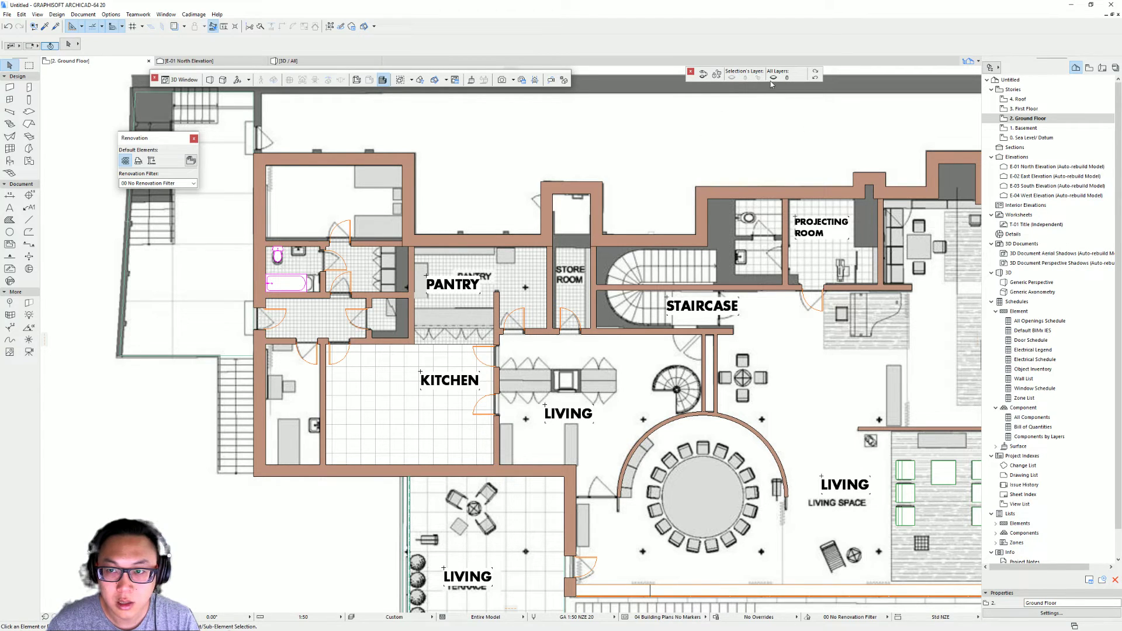
left_click(699, 143)
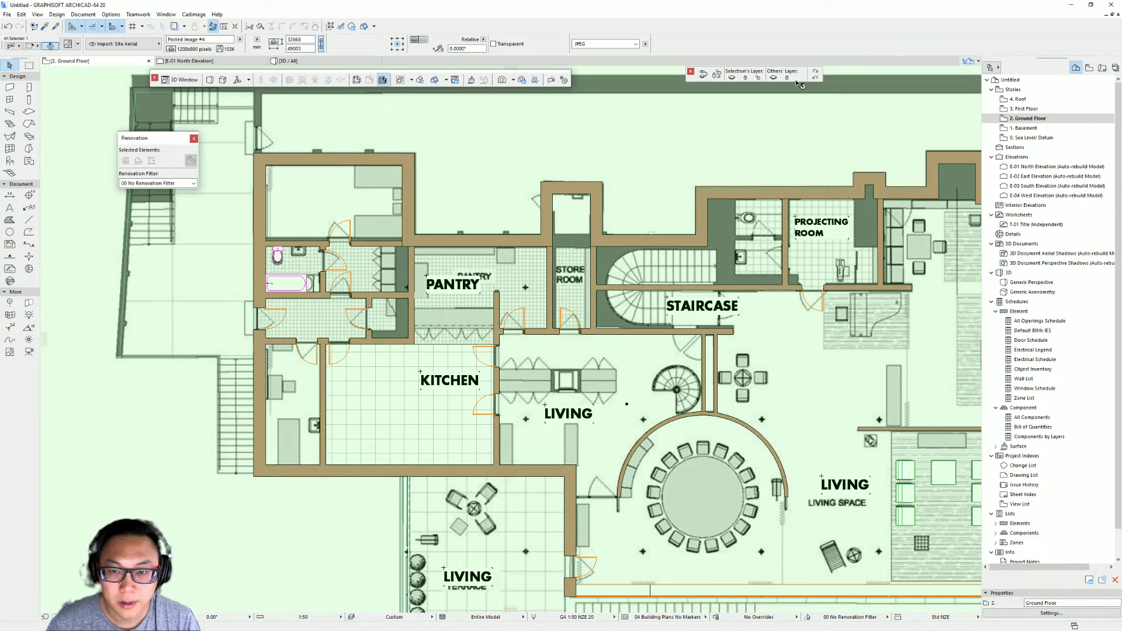
left_click(735, 77)
left_click(409, 409)
left_click(479, 344)
left_click(515, 305)
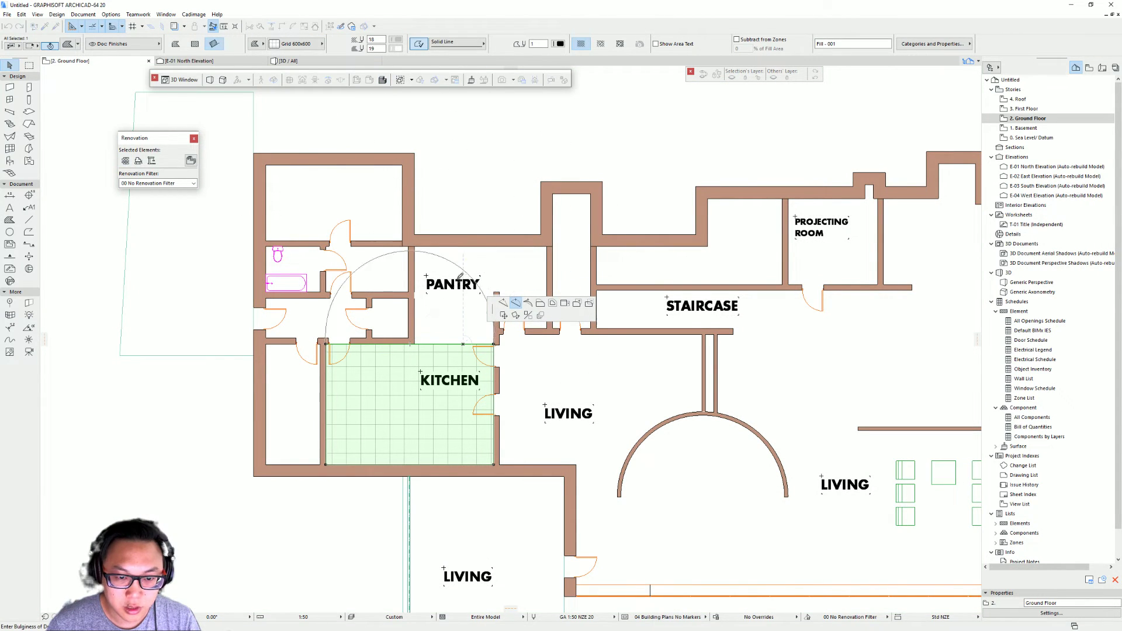
key("Escape")
key("Escape")
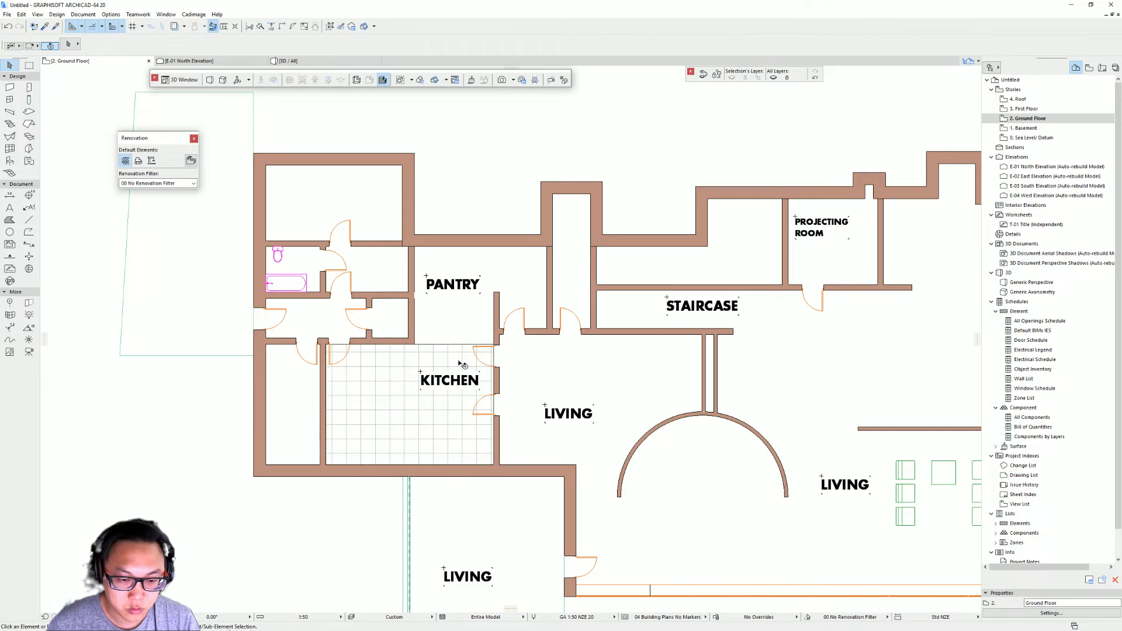
Step: Pick up the kitchen fill's settings as the Fill tool defaults
scroll(459, 359, "up", 2)
left_click(447, 343, "alt")
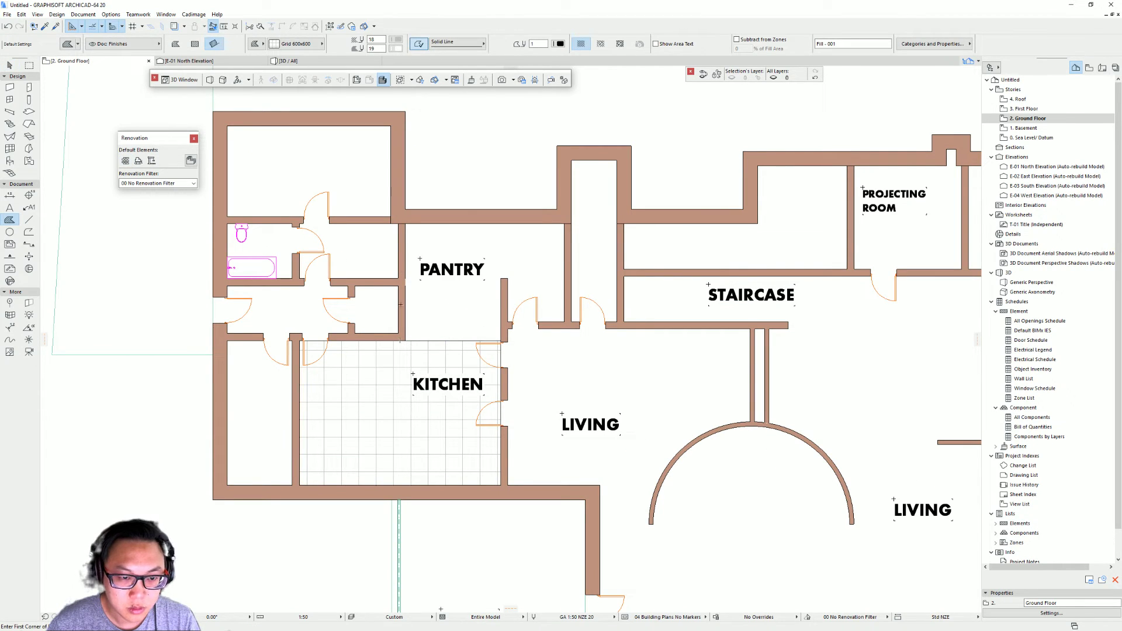
Step: Try covering the pantry with a separate rectangular Grid 600x600 fill and delete it
left_click(406, 341)
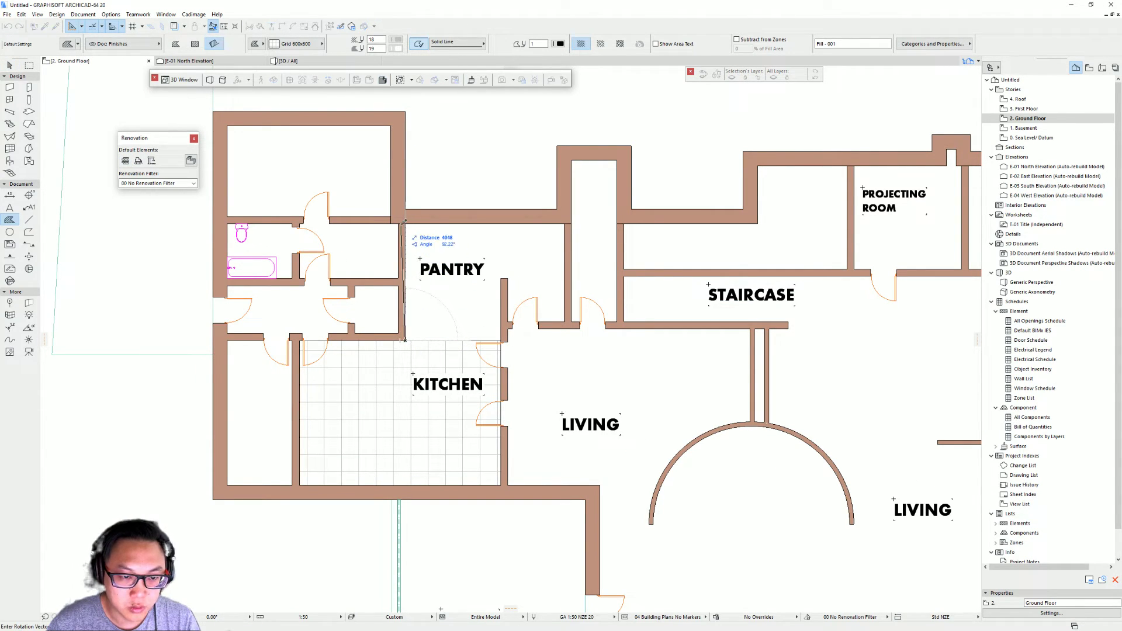
left_click(501, 224)
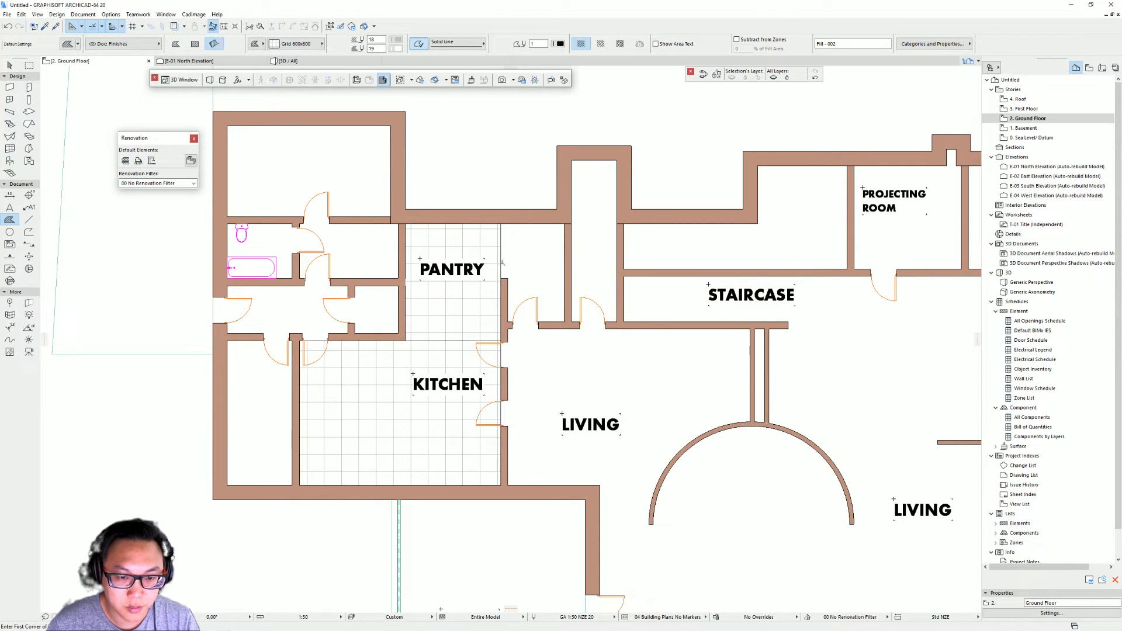
left_click(501, 243, "shift")
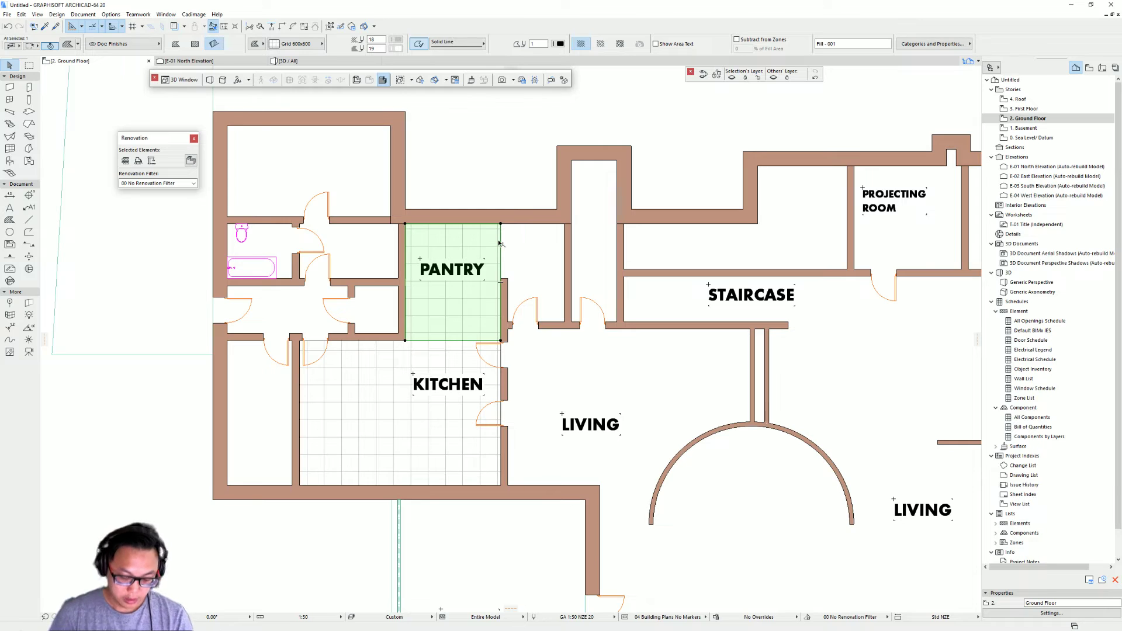
key("Delete")
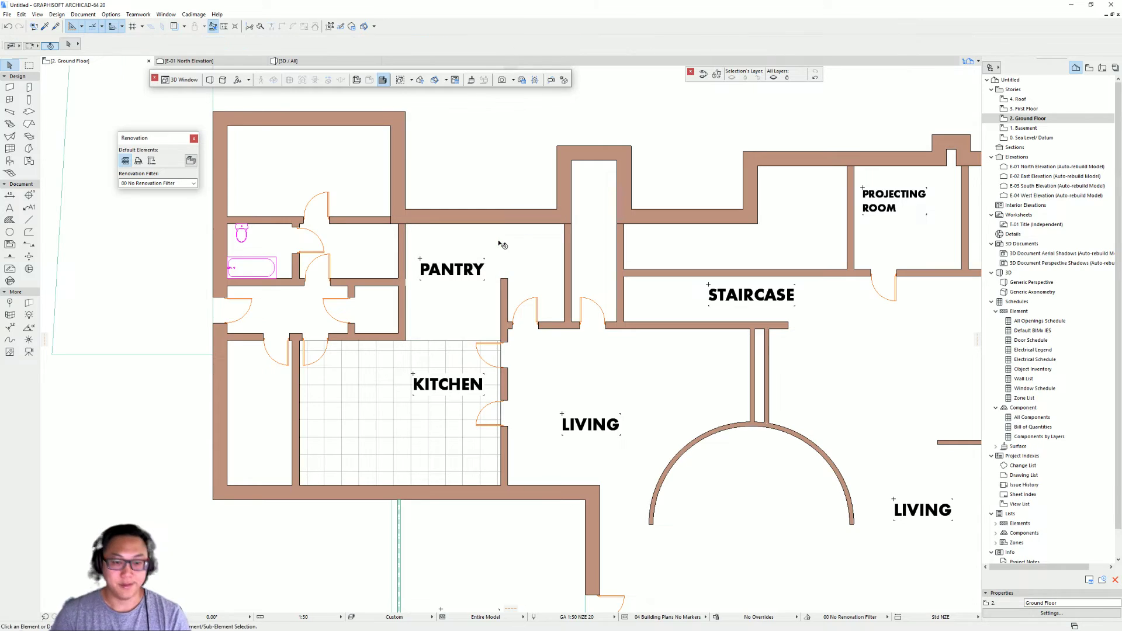
Step: Extend the kitchen fill over the pantry and its adjoining entry area by adding the enclosed space to the fill polygon
left_click(444, 344)
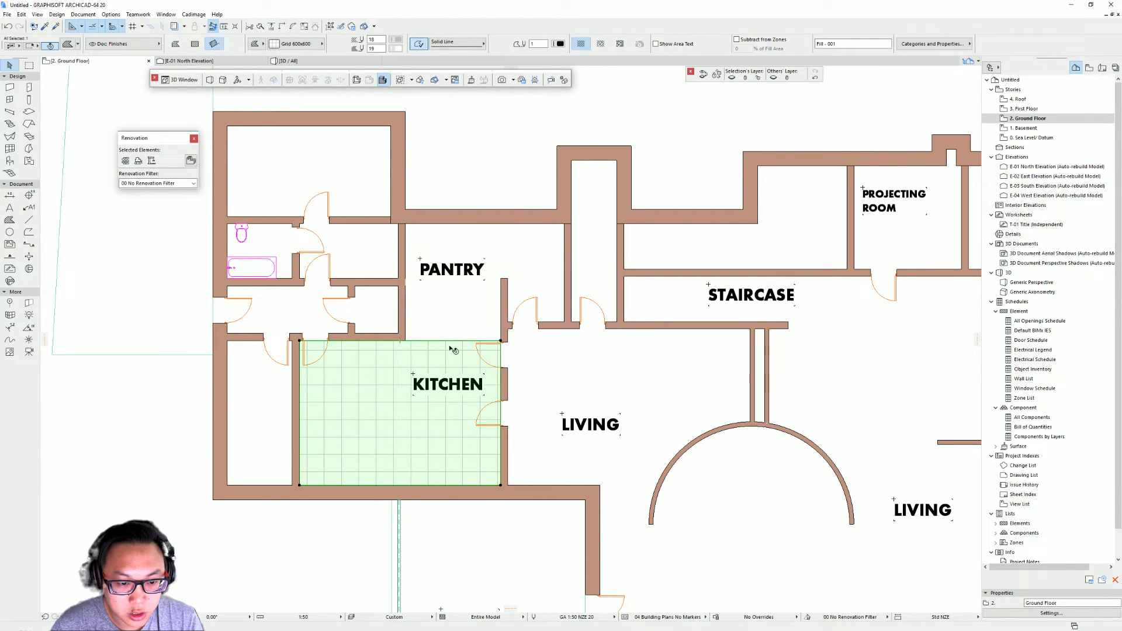
left_click(465, 341)
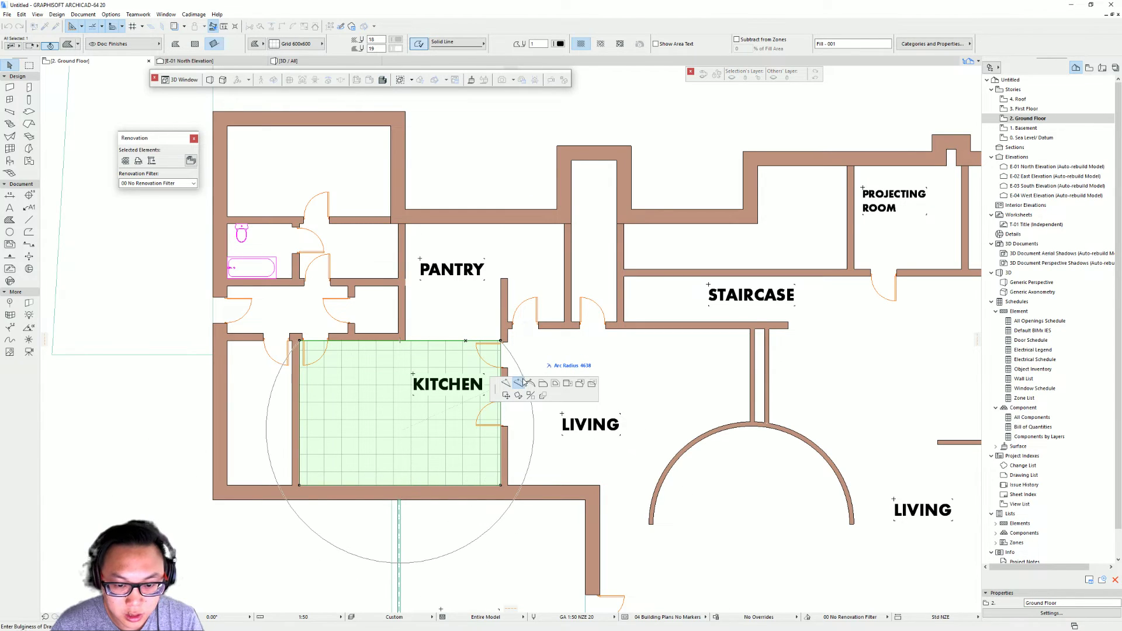
left_click(579, 388)
middle_click_drag(463, 316, 501, 303)
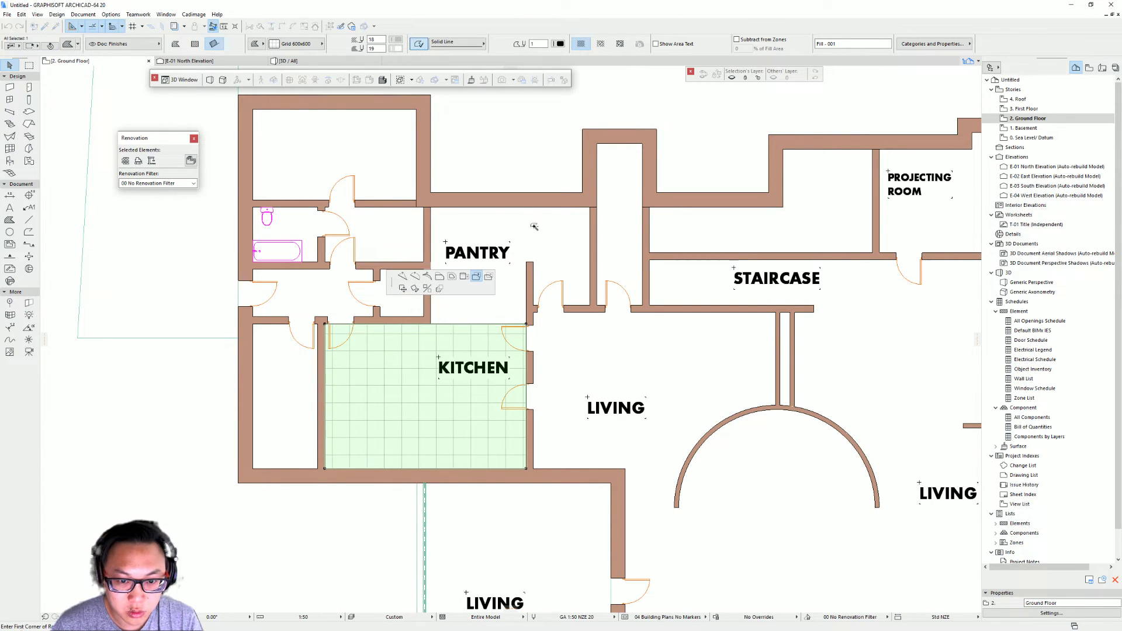
middle_click_drag(535, 231, 585, 184)
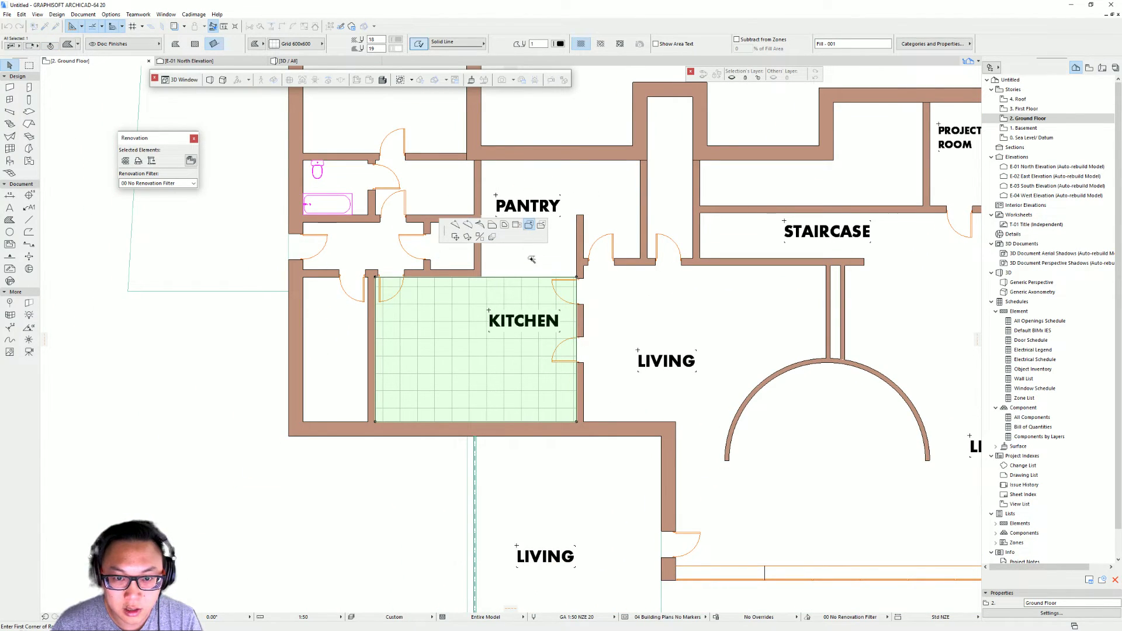
left_click(606, 194)
middle_click_drag(604, 200, 513, 294)
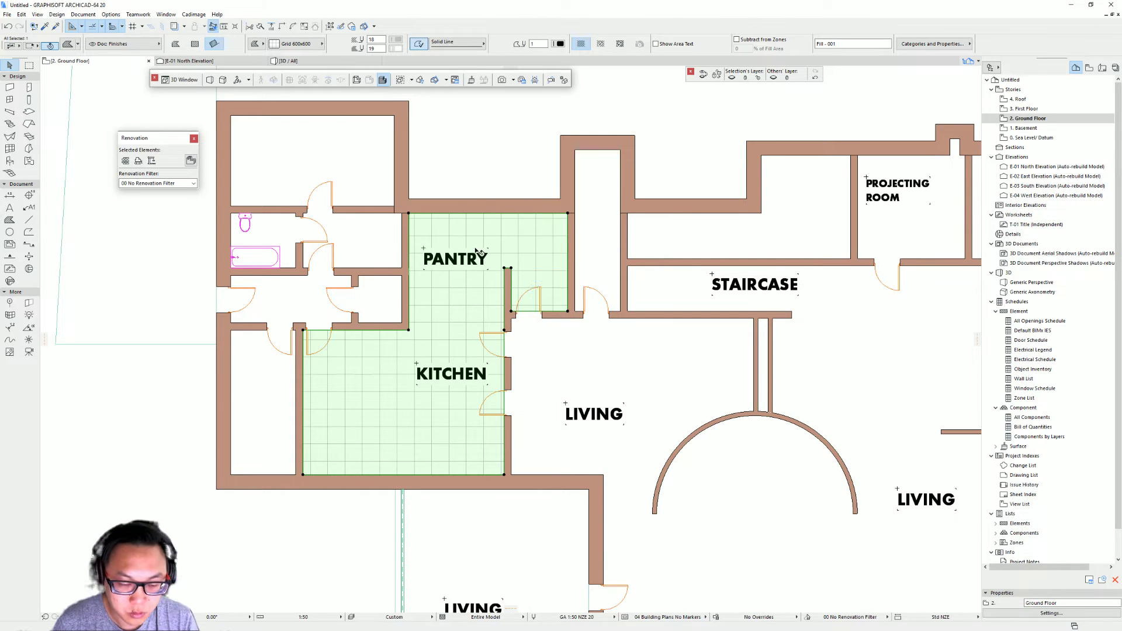
scroll(526, 320, "up", 2)
scroll(525, 322, "down", 2)
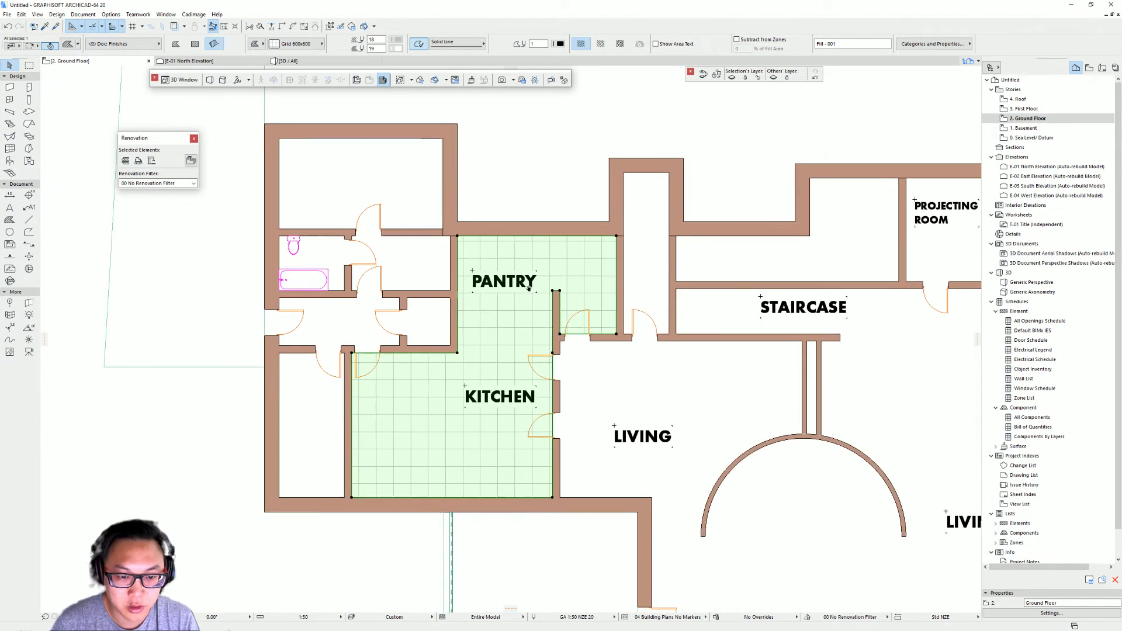
key("Escape")
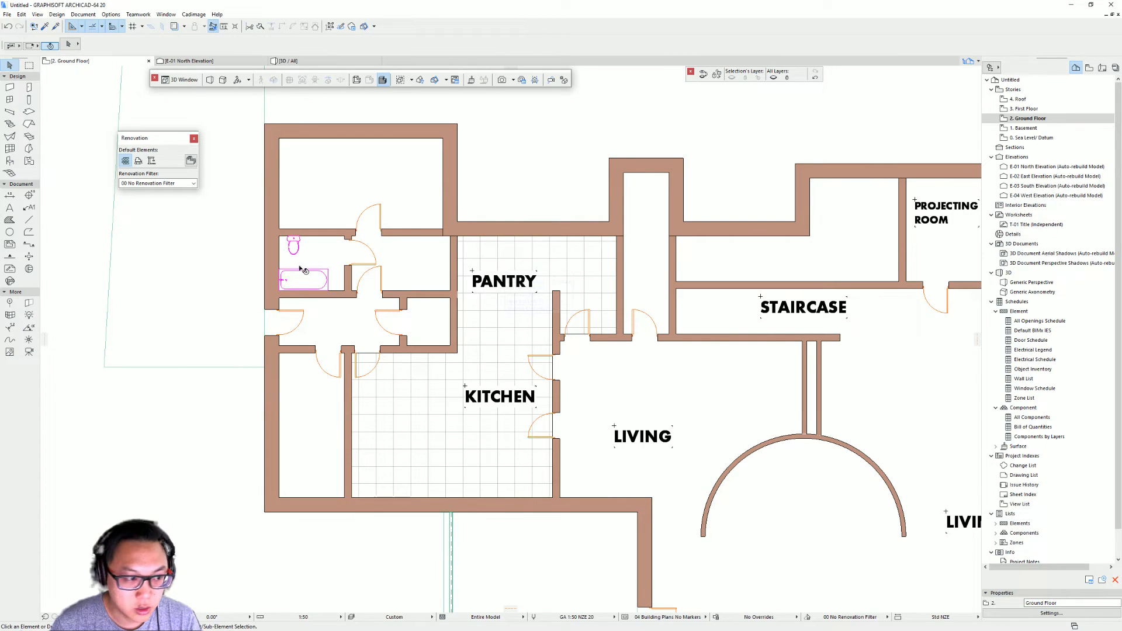
Step: Add Grid 600x600 fills to the corridor, the lobby beside the bathroom, the bathroom and the room above it
left_click(9, 220)
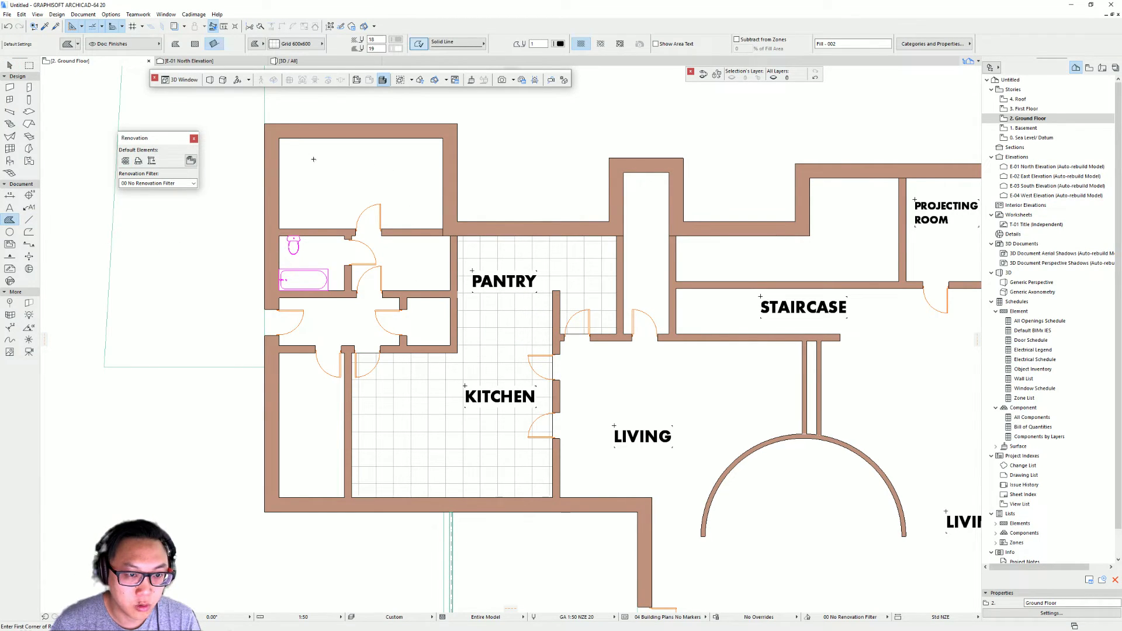
middle_click_drag(449, 269, 456, 256)
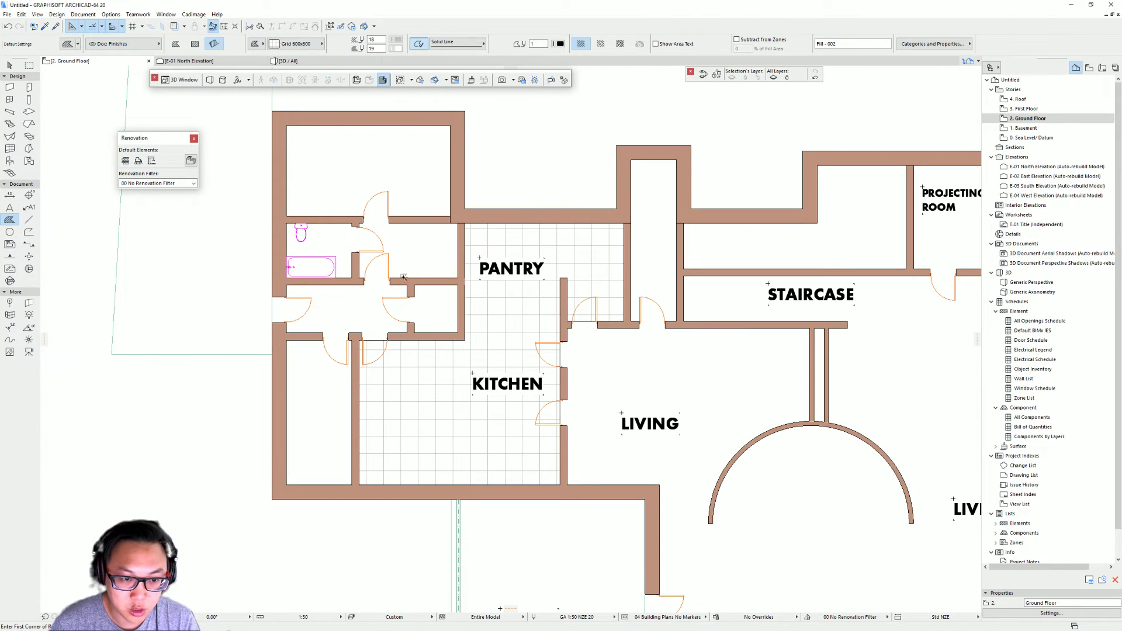
left_click(354, 310)
left_click(401, 258)
left_click(311, 246)
left_click(350, 166)
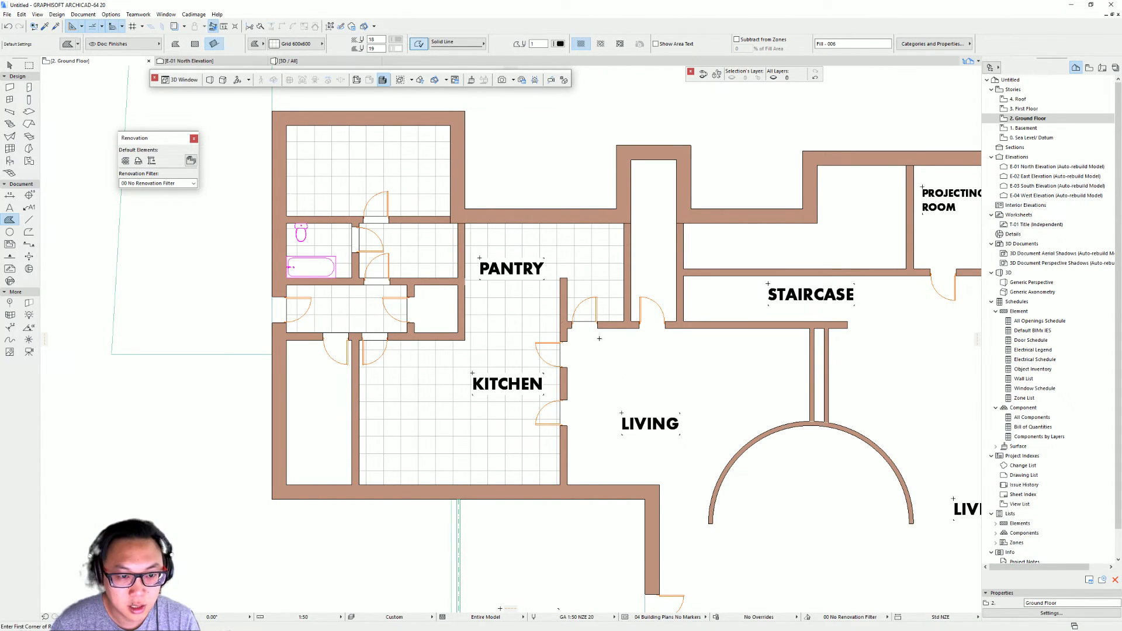
Step: Try to select the tiled fill of the lobby beside the bathroom over the overlapping floor slab
scroll(616, 345, "down", 3)
scroll(257, 249, "up", 5)
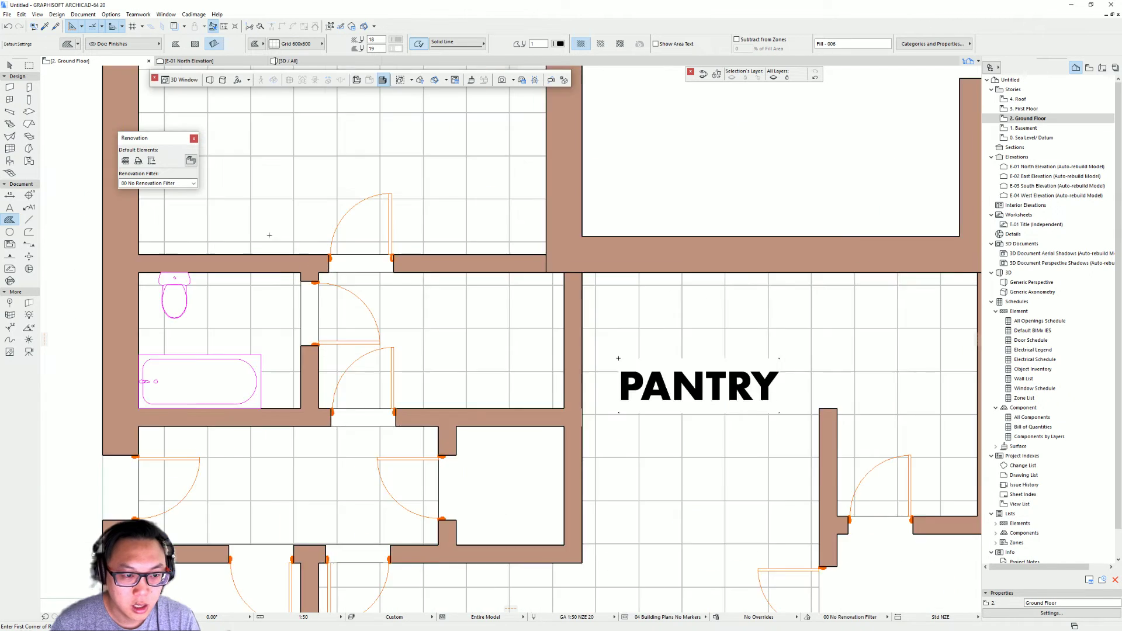
left_click(385, 283, "shift")
key("Escape")
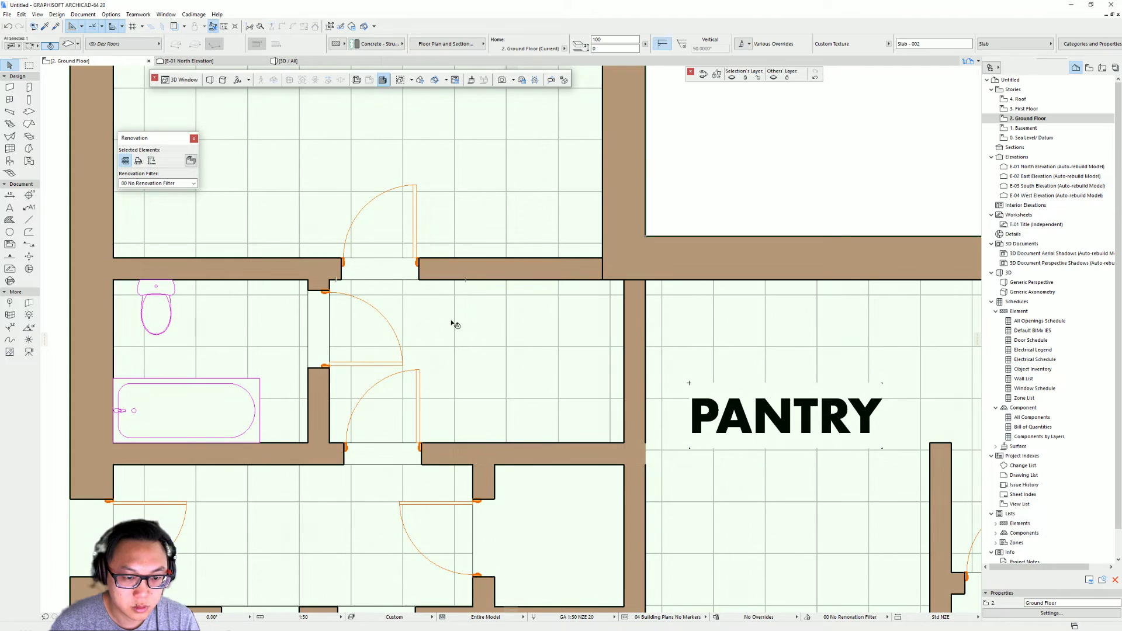
scroll(456, 321, "down", 2)
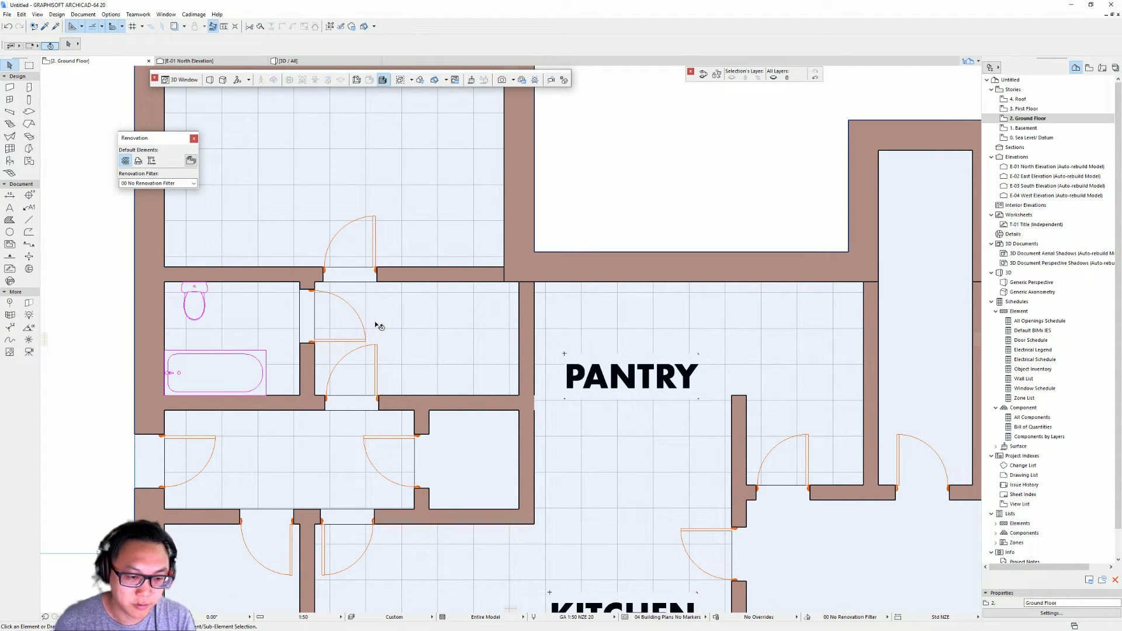
left_click(408, 323)
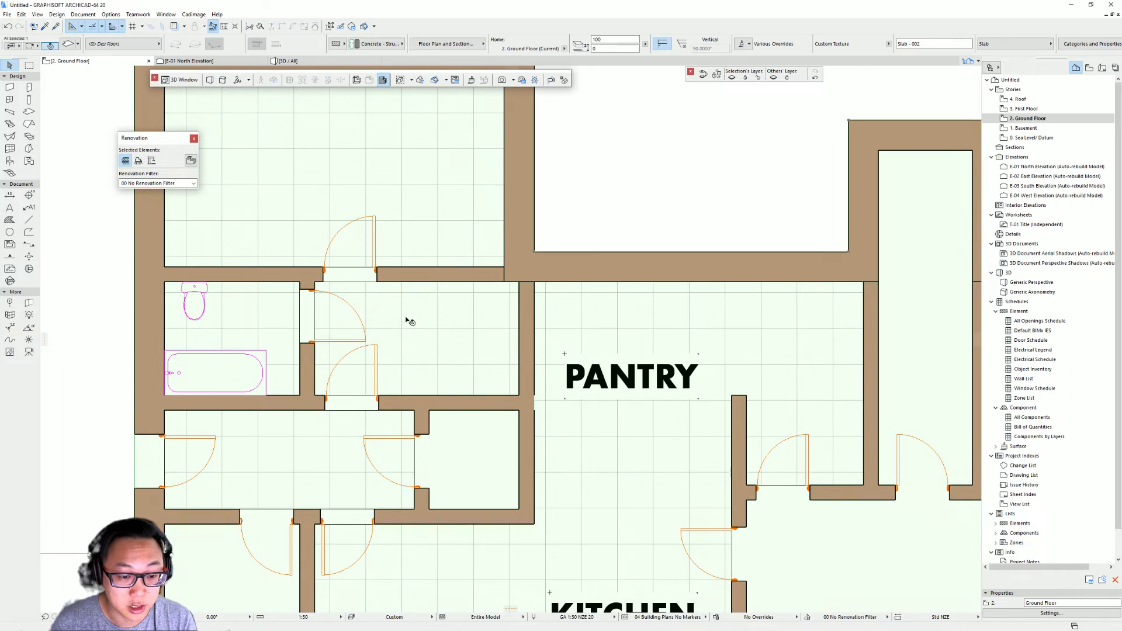
scroll(408, 322, "down", 3)
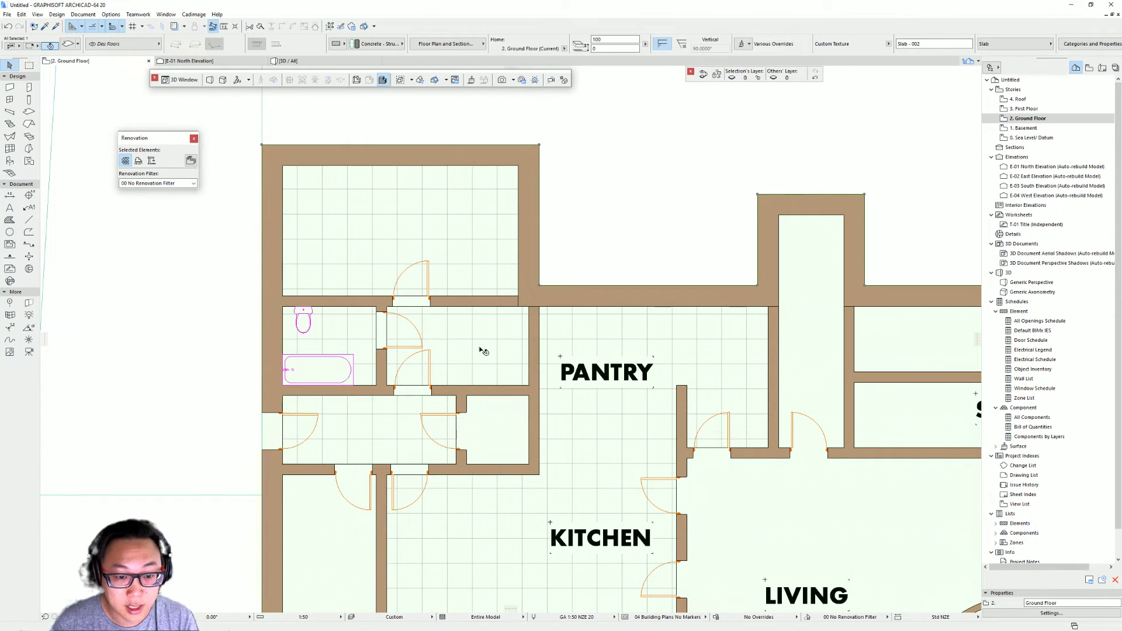
scroll(474, 341, "up", 1)
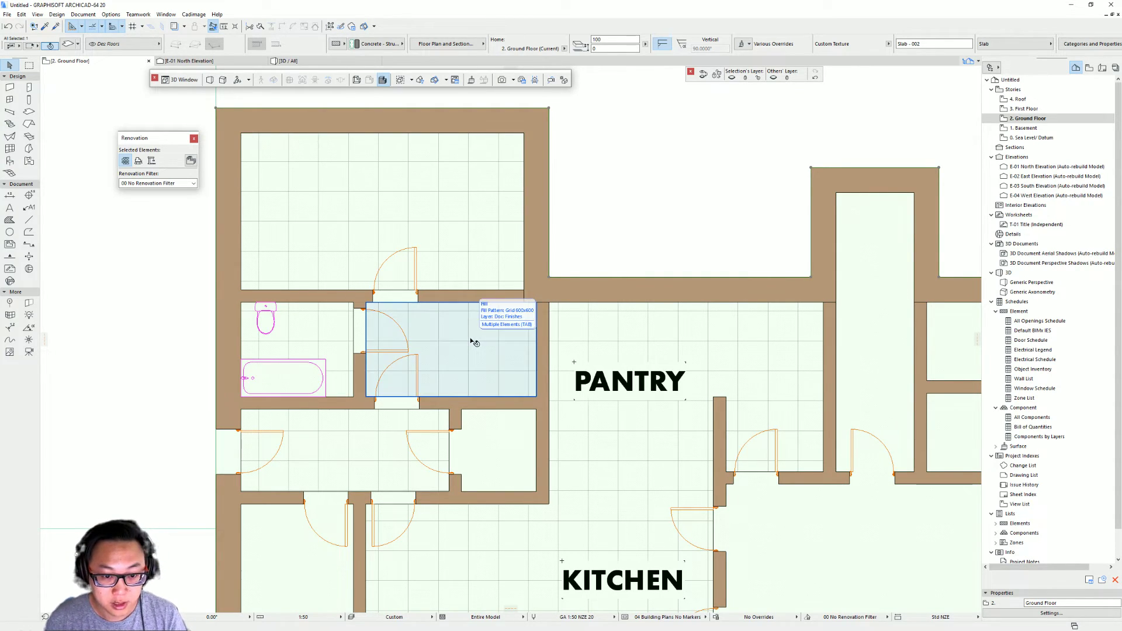
left_click(473, 342)
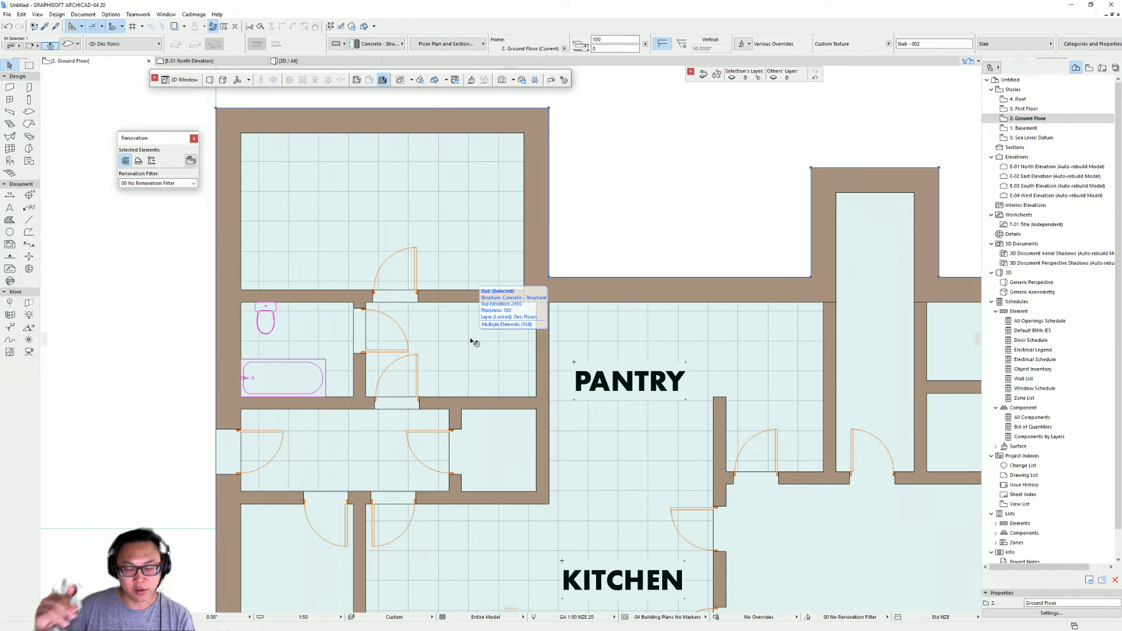
Step: Select the bathroom's partition wall and its door in turn, cycling through the overlapping elements there
scroll(409, 360, "up", 2)
left_click(345, 375)
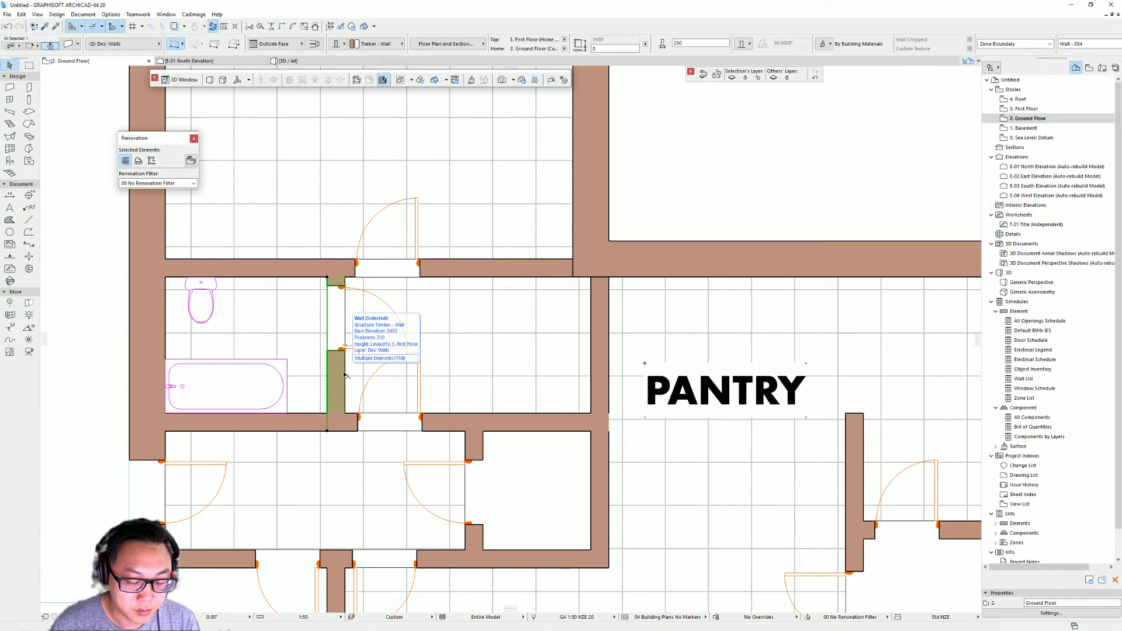
key("Tab")
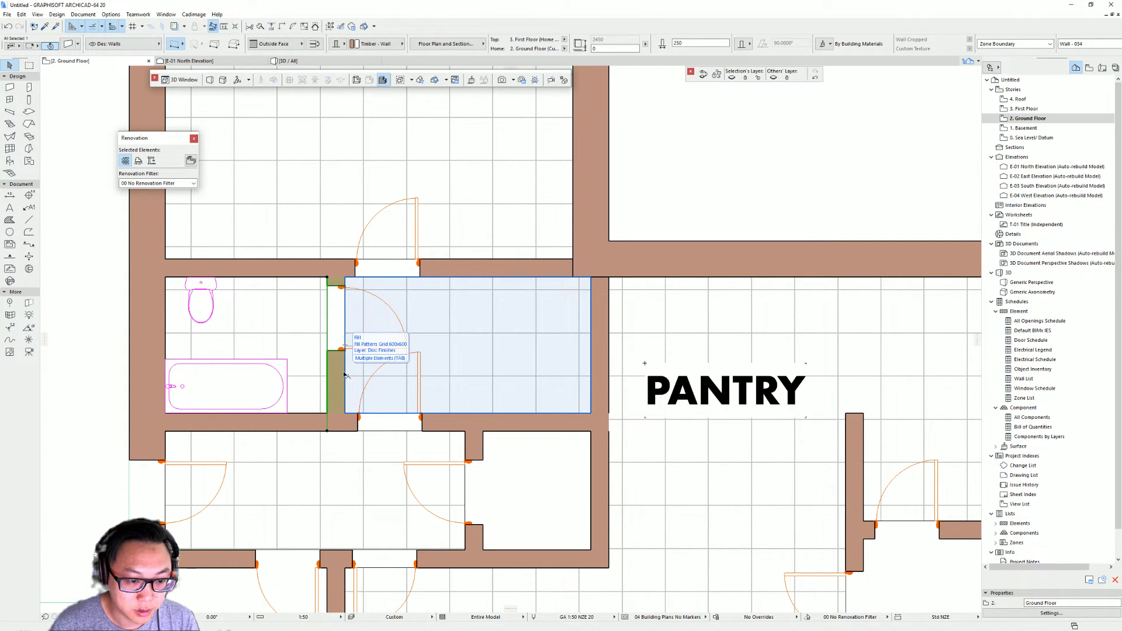
key("Tab")
key("Tab")
key("Tab")
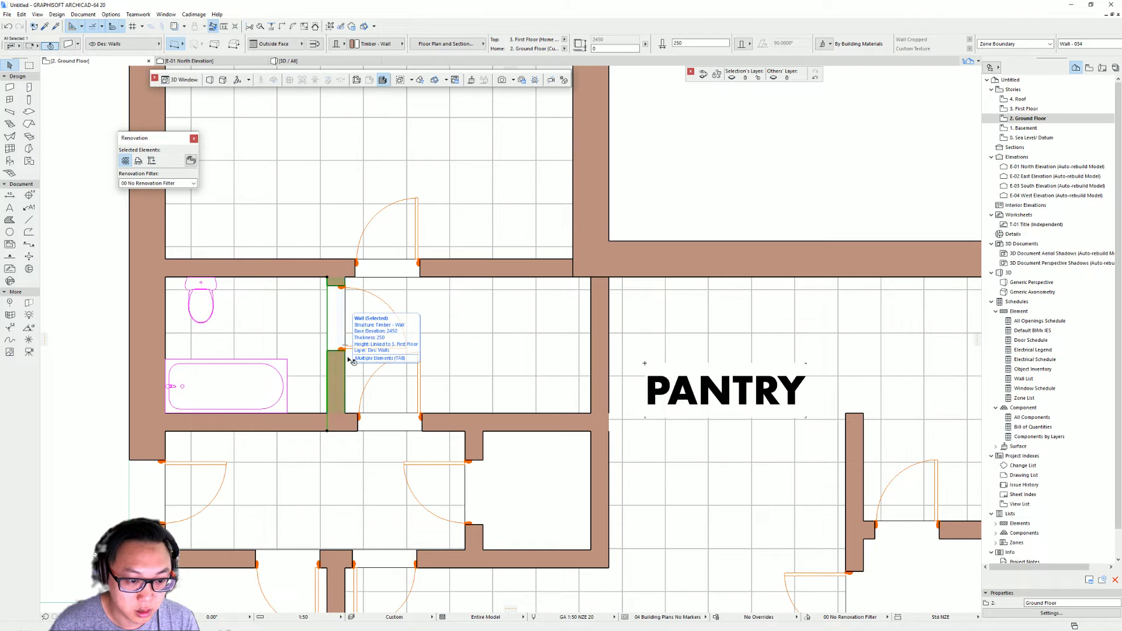
left_click(345, 351)
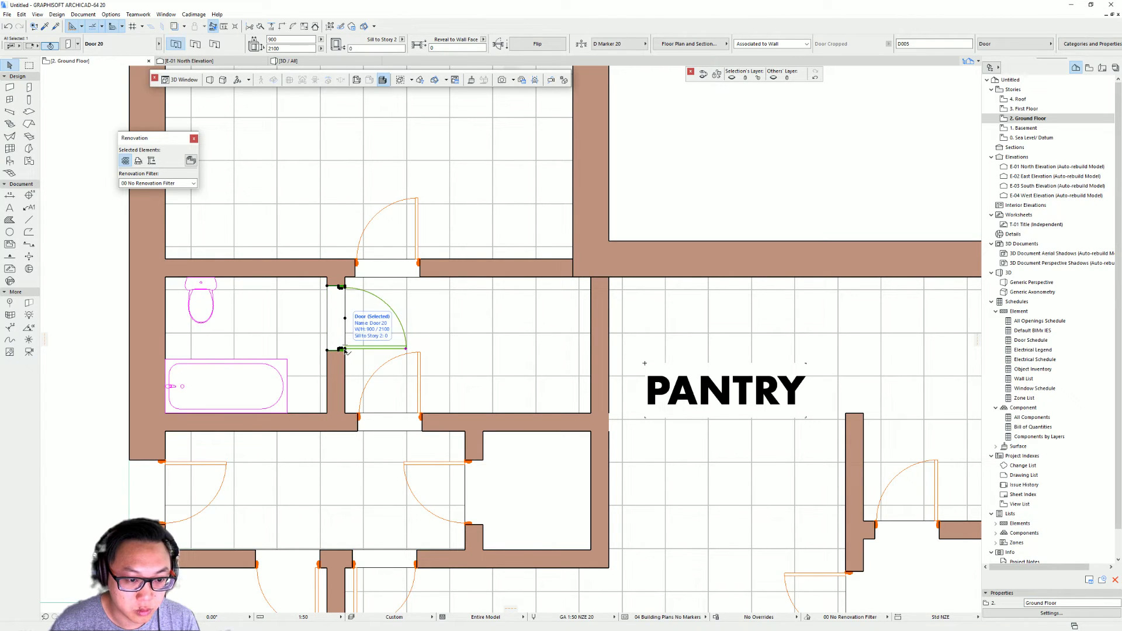
left_click(499, 321)
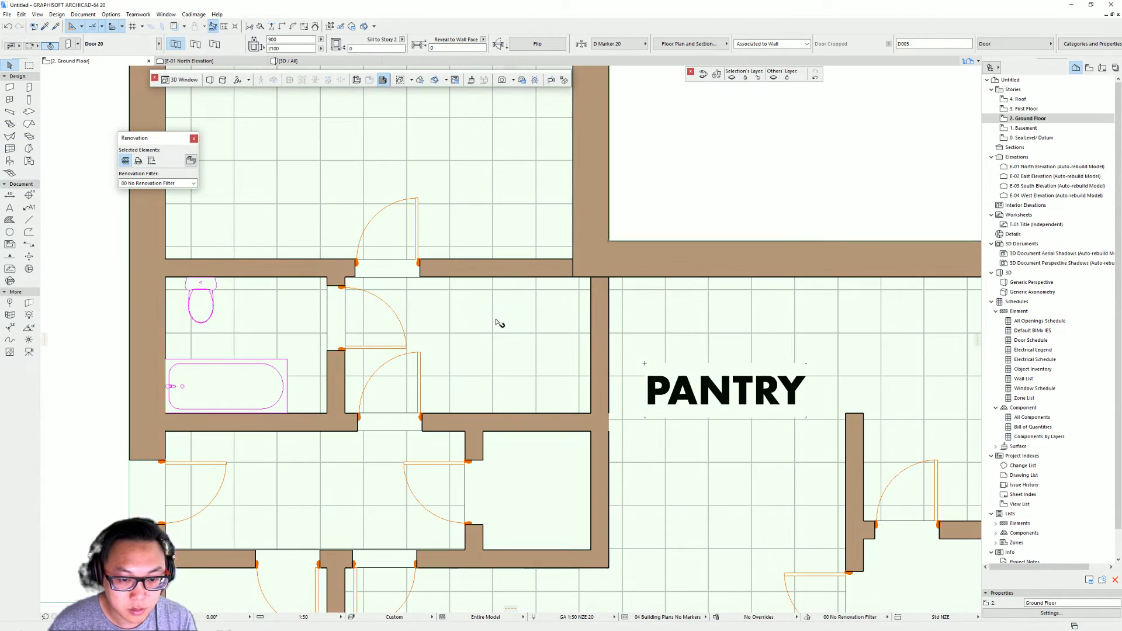
Step: Extend the fill of the lobby beside the bathroom into the door opening of the room above by adding a rectangle
scroll(496, 323, "down", 2)
middle_click_drag(494, 325, 444, 361)
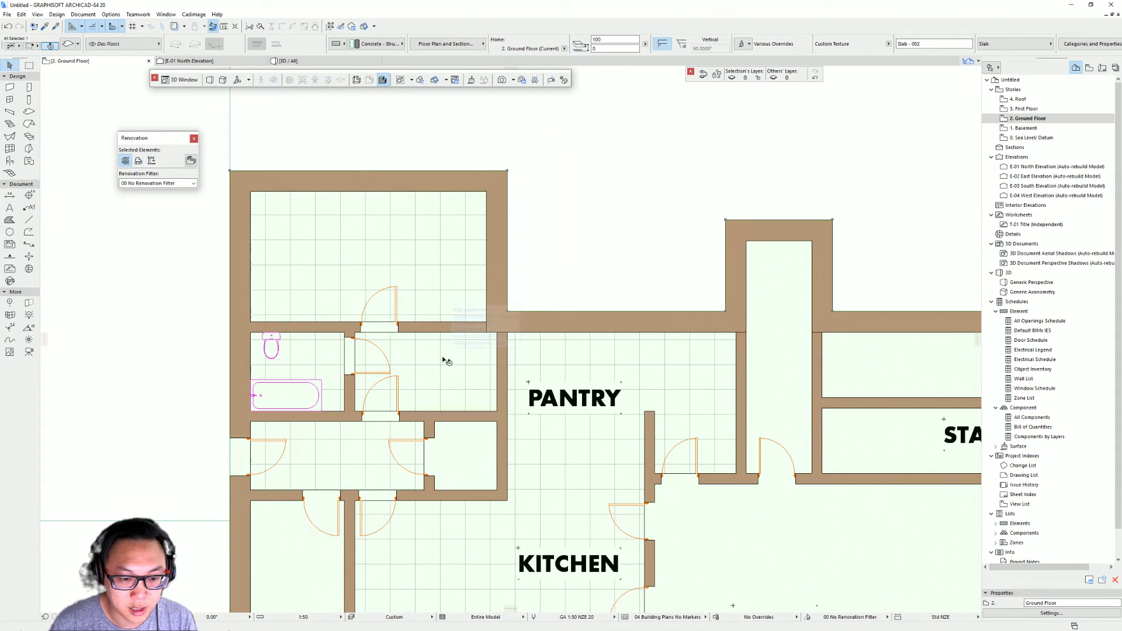
left_click(446, 362)
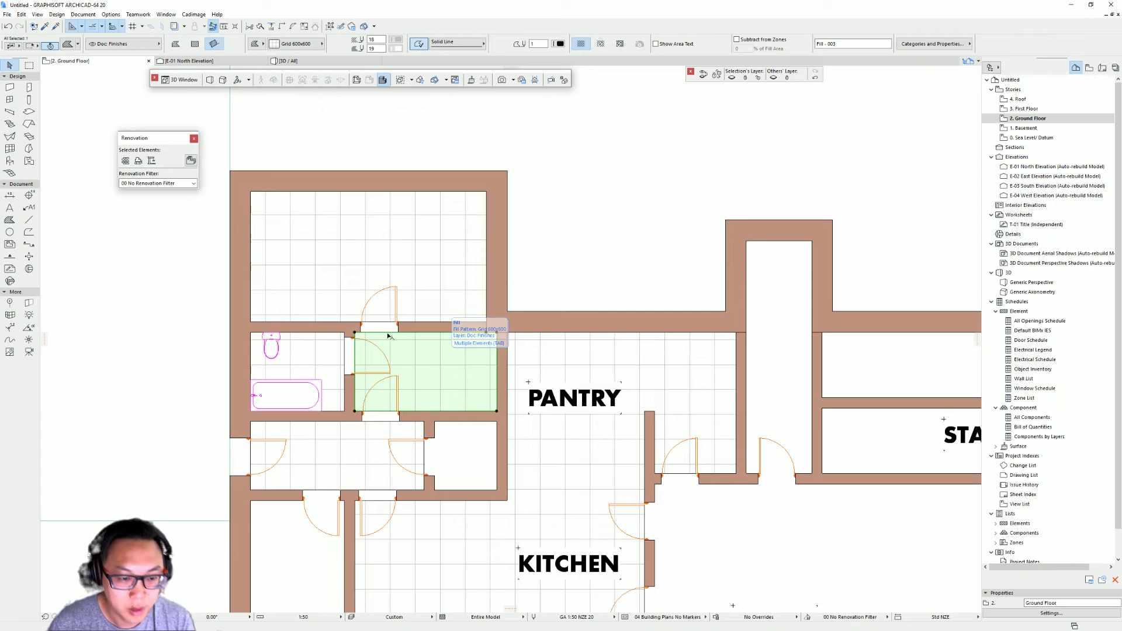
scroll(382, 350, "up", 3)
left_click(410, 306)
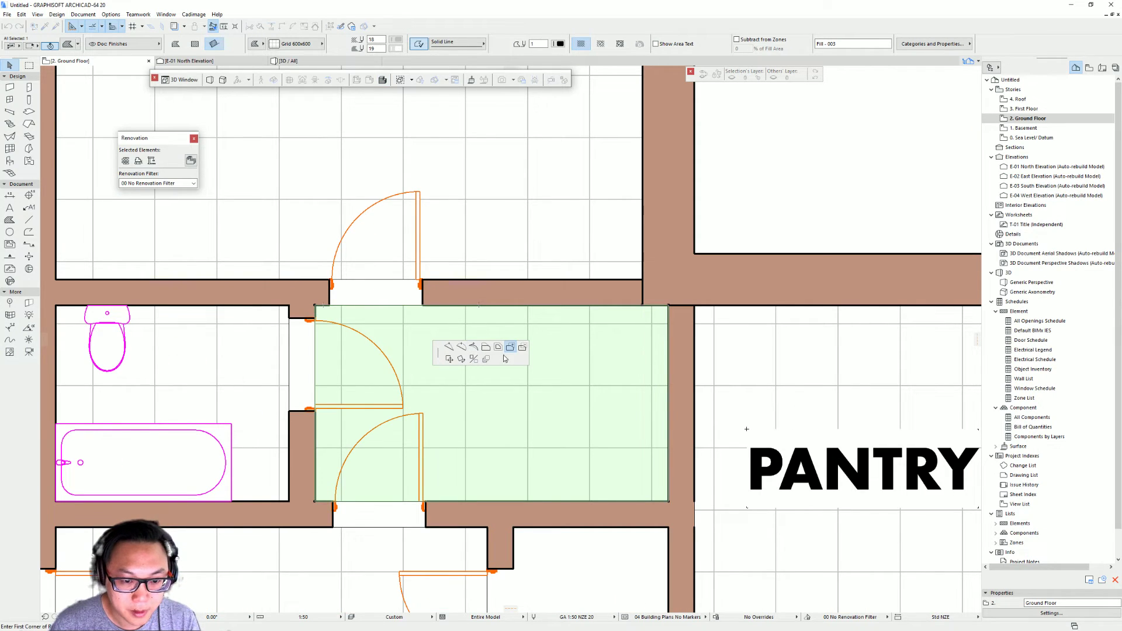
left_click(461, 359)
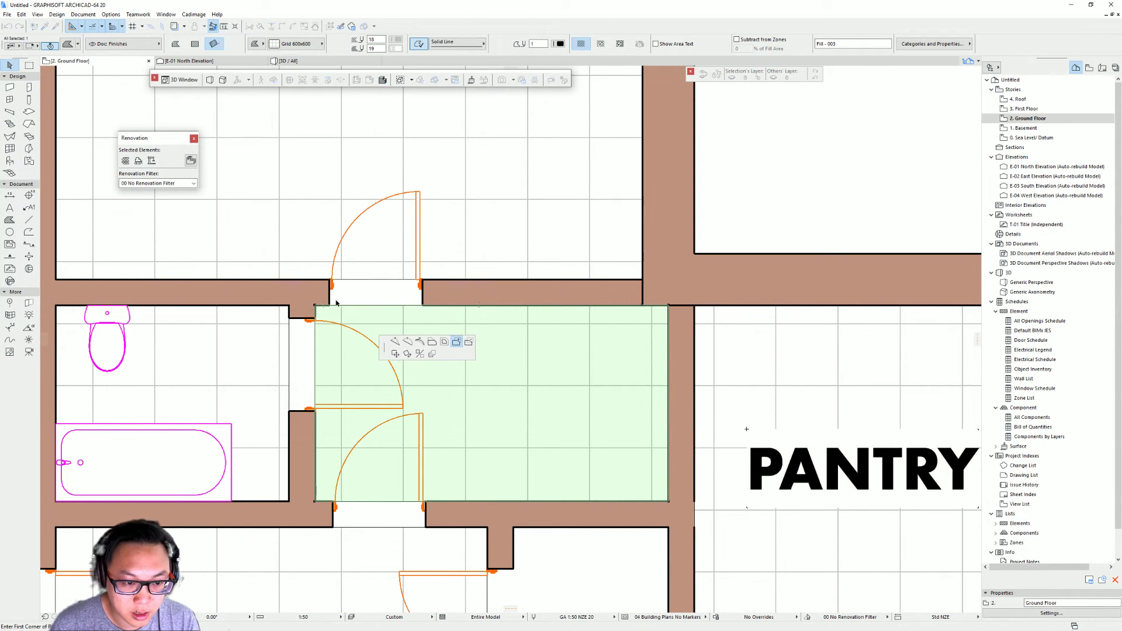
left_click(329, 305)
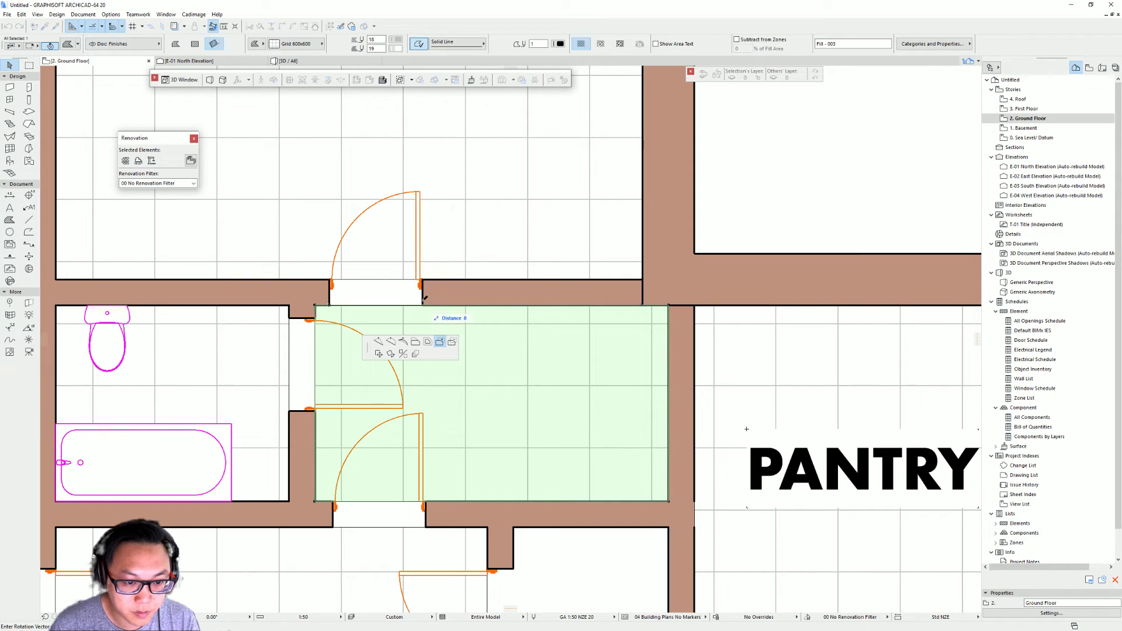
left_click(422, 280)
scroll(425, 282, "down", 6)
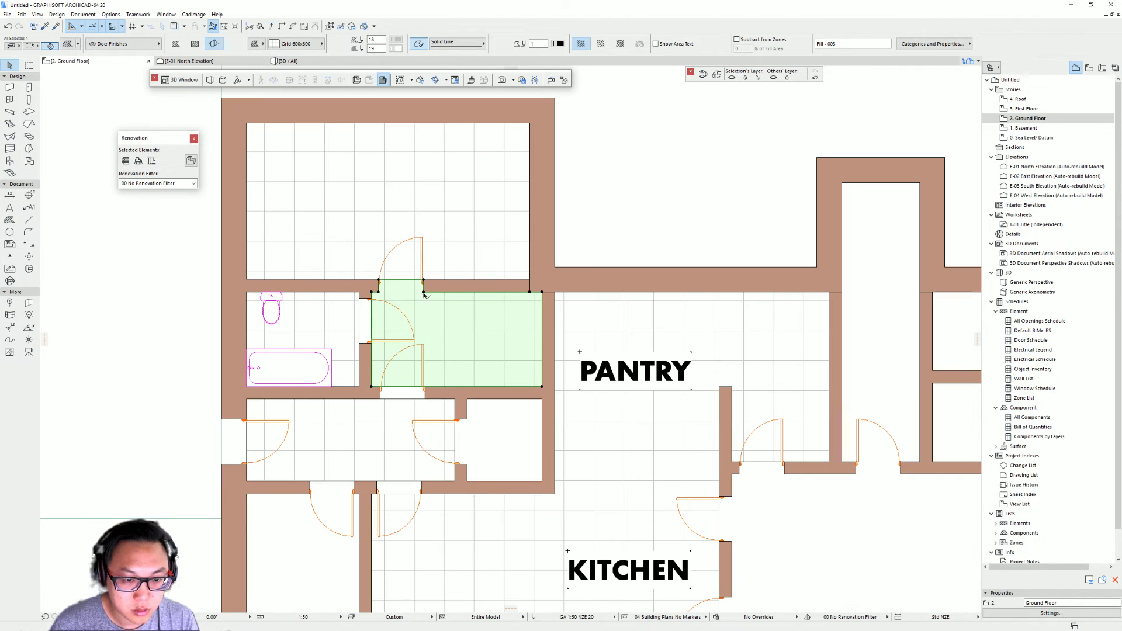
key("Escape")
Step: Pick up the kitchen fill's settings and cover the terrace below the kitchen with a Grid 600x600 fill
scroll(446, 268, "down", 5)
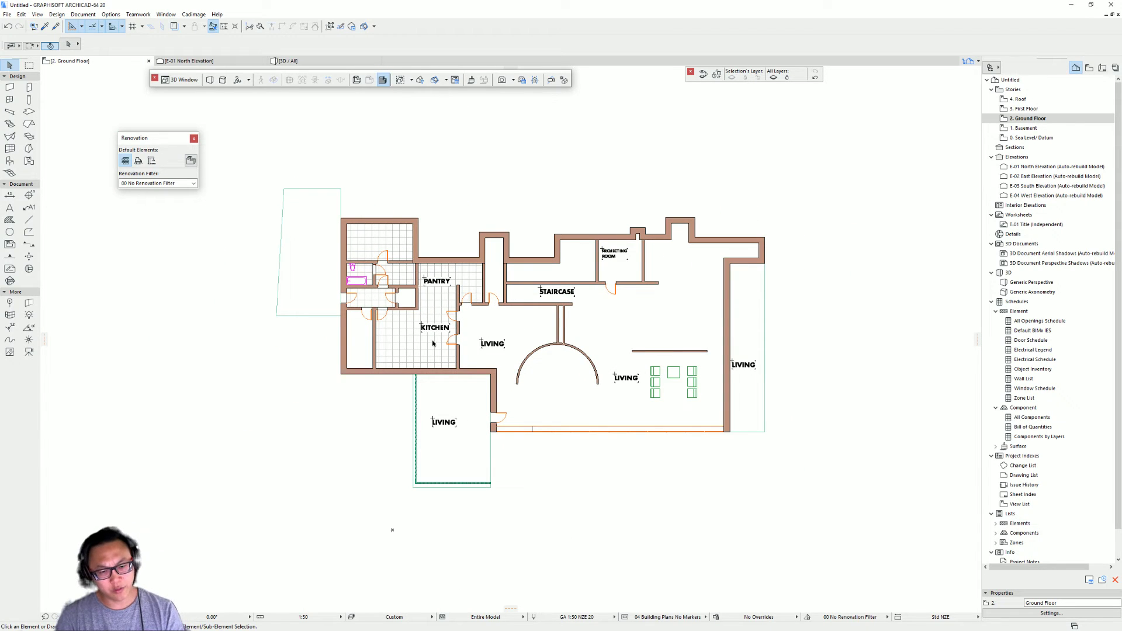
scroll(433, 334, "up", 4)
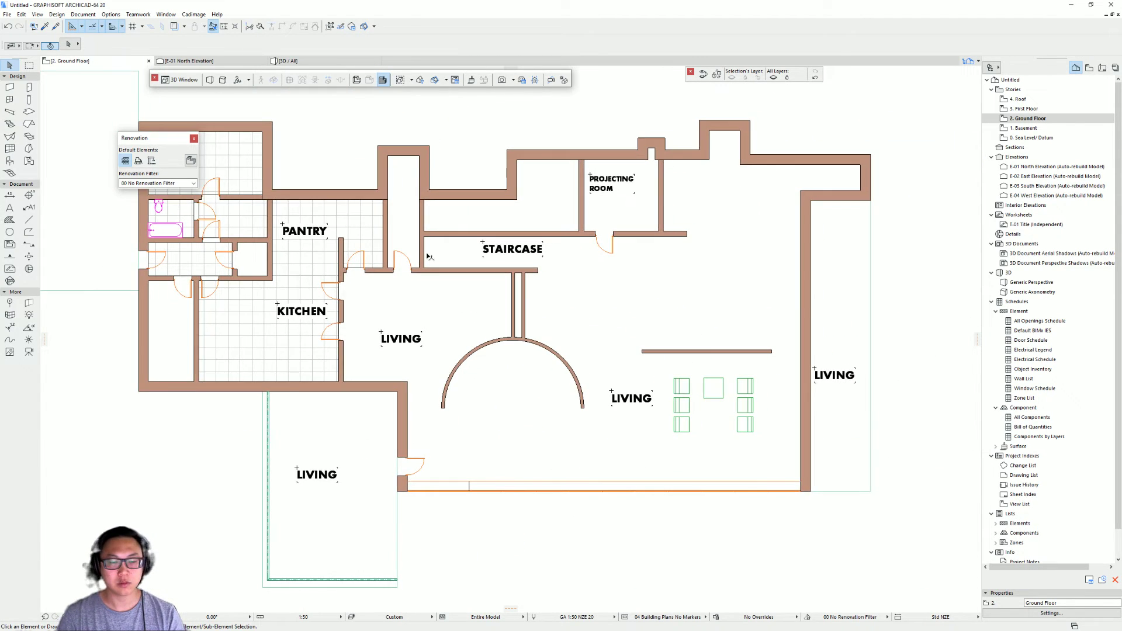
left_click(425, 257)
scroll(425, 258, "down", 1)
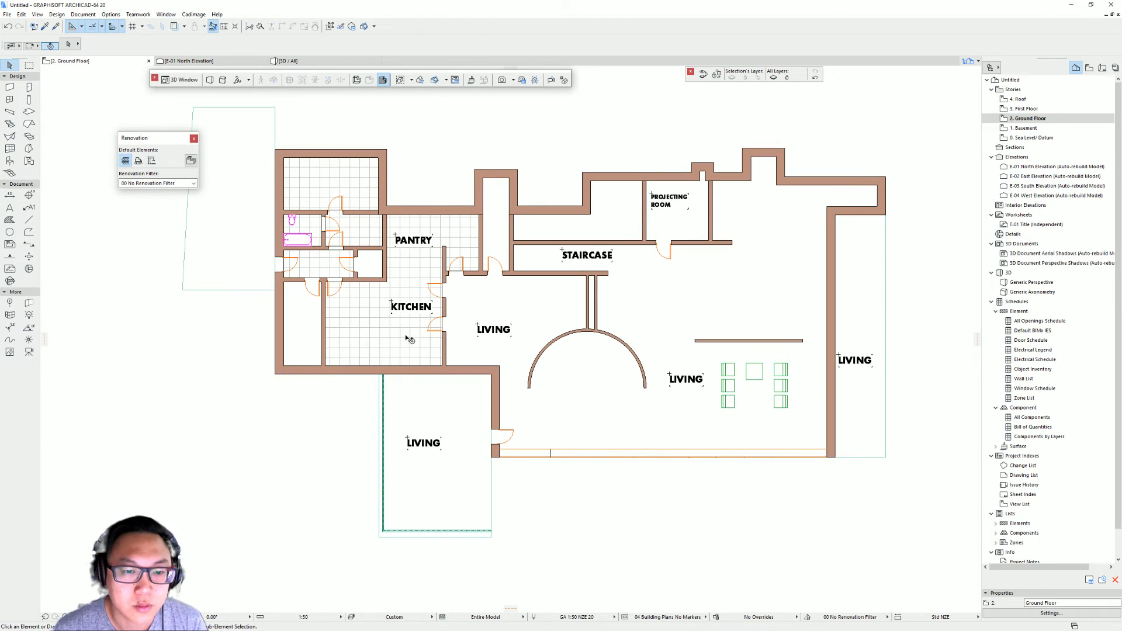
left_click(368, 316)
left_click(367, 316, "alt")
scroll(492, 583, "up", 2)
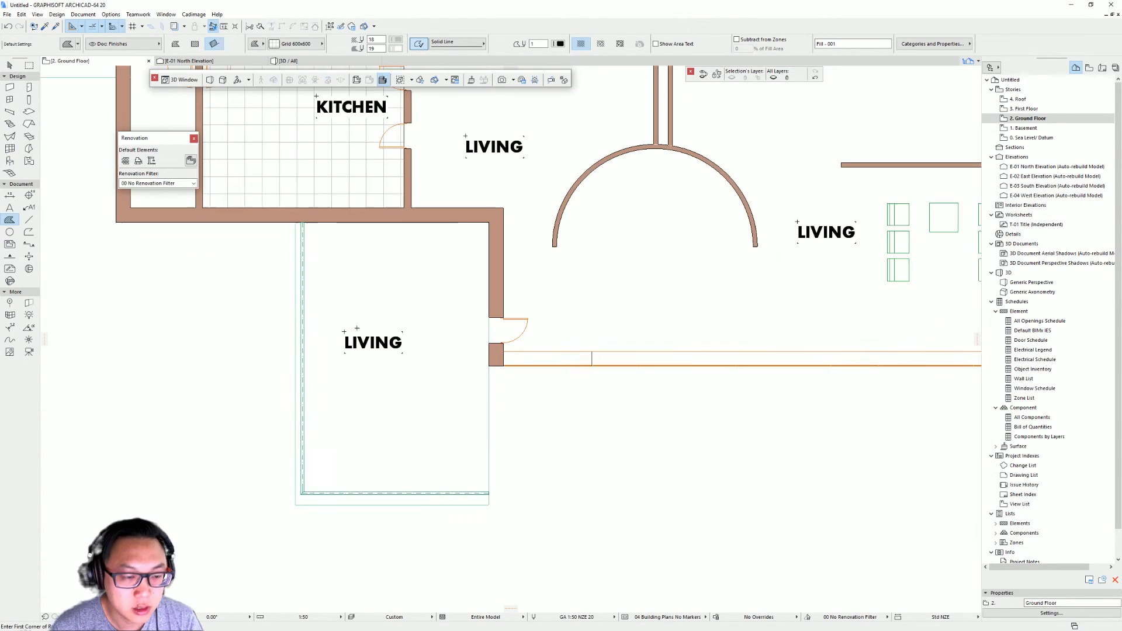
left_click(294, 222)
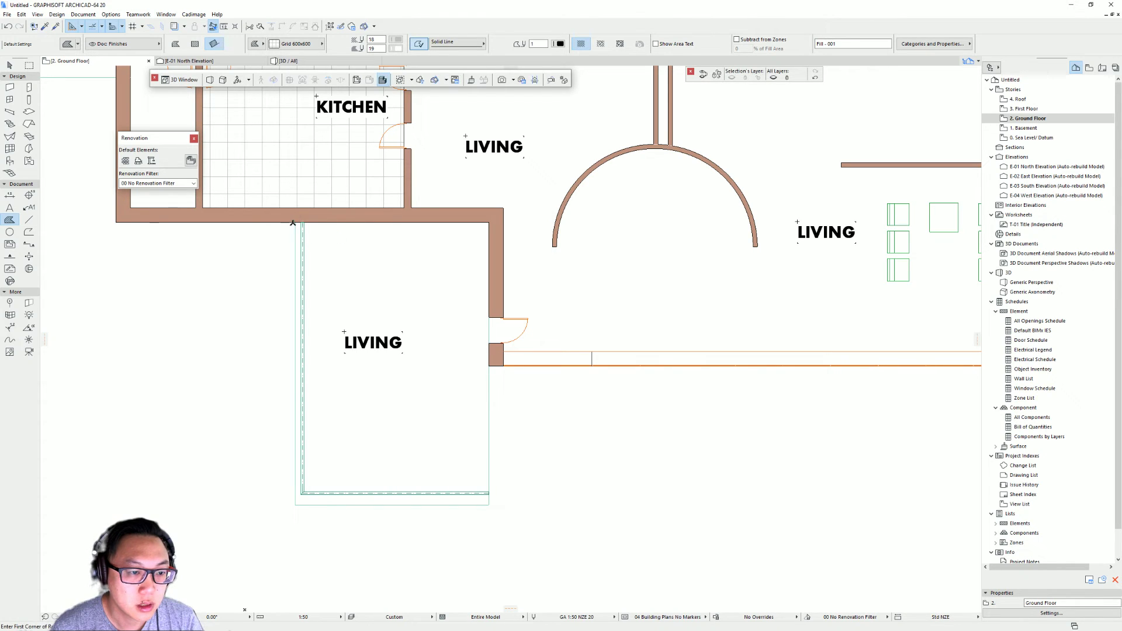
left_click(295, 504)
left_click(488, 504)
scroll(361, 419, "down", 2)
scroll(519, 384, "up", 1)
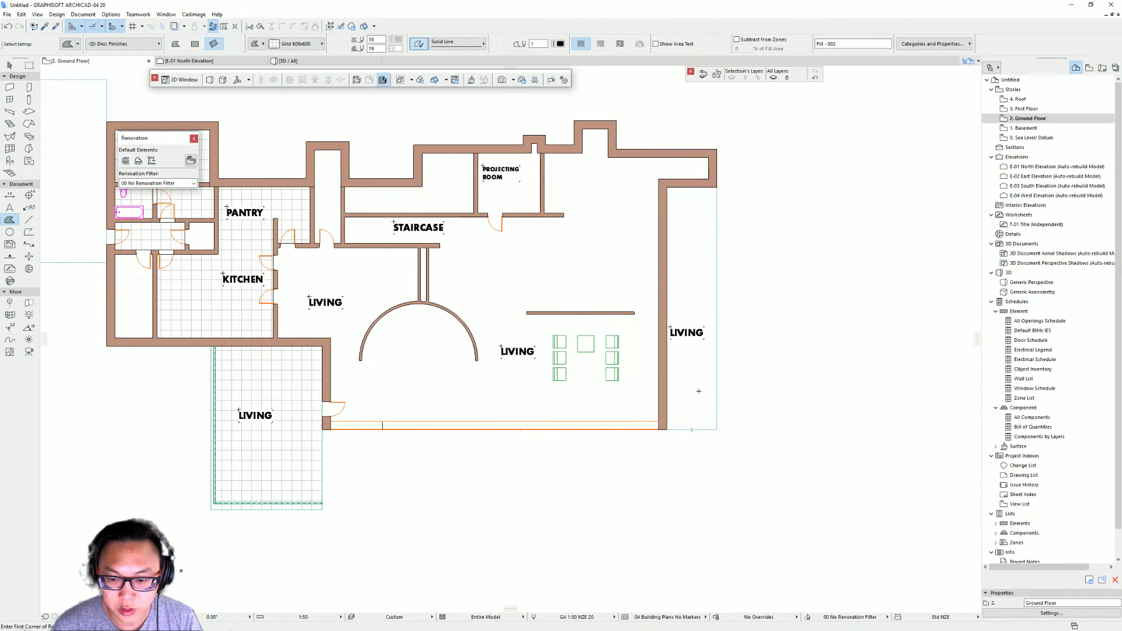
Step: Add a Grid 600x600 fill to the narrow terrace outside the living area's right outer wall
middle_click_drag(698, 386, 632, 388)
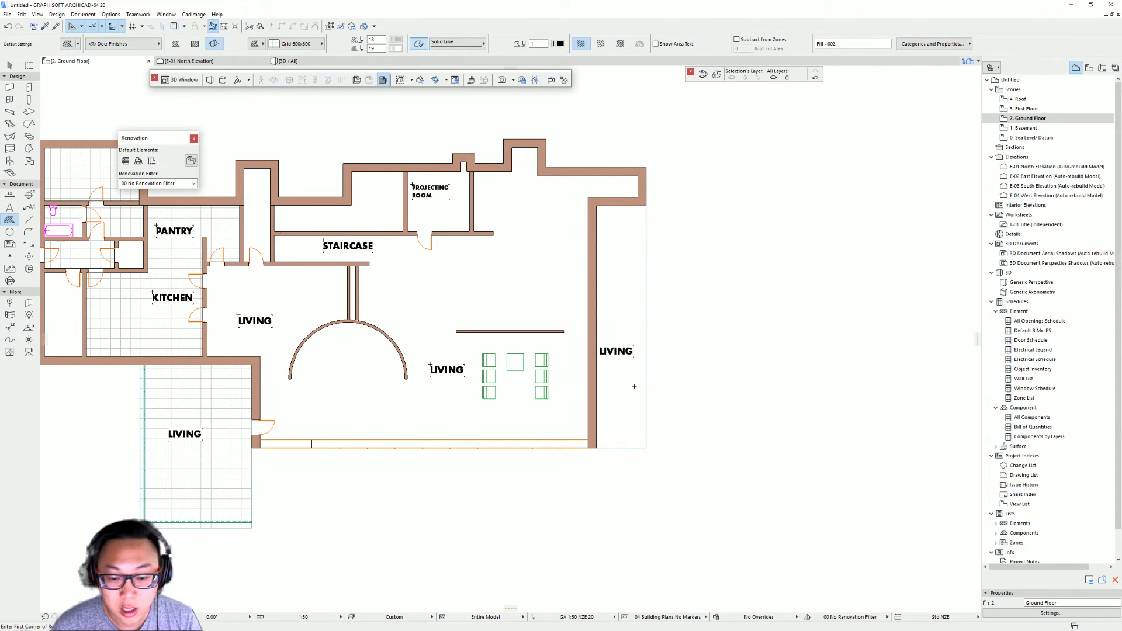
left_click(634, 387)
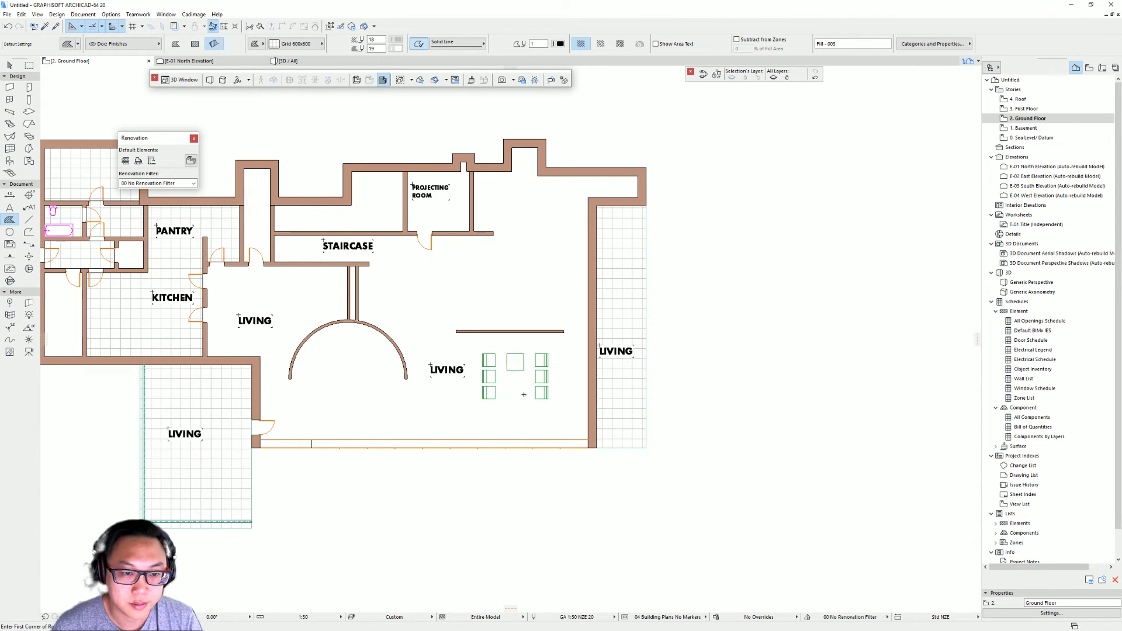
middle_click_drag(526, 392, 647, 439)
middle_click_drag(486, 314, 526, 416)
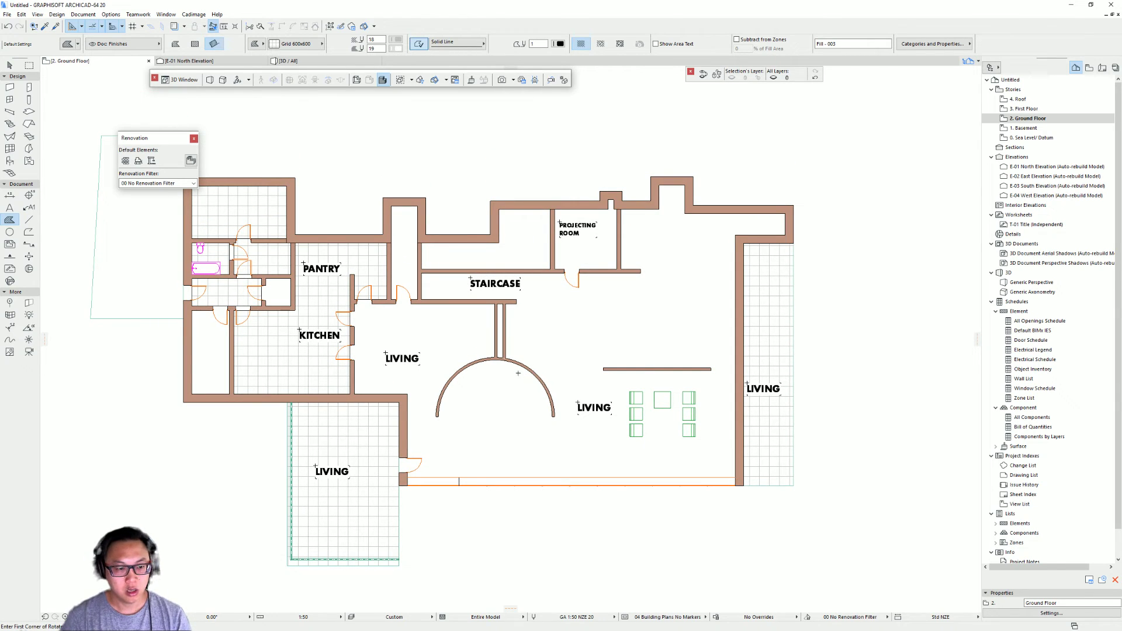
Step: Examine the whole model in the 3D perspective and return to the ground floor plan
key("F3")
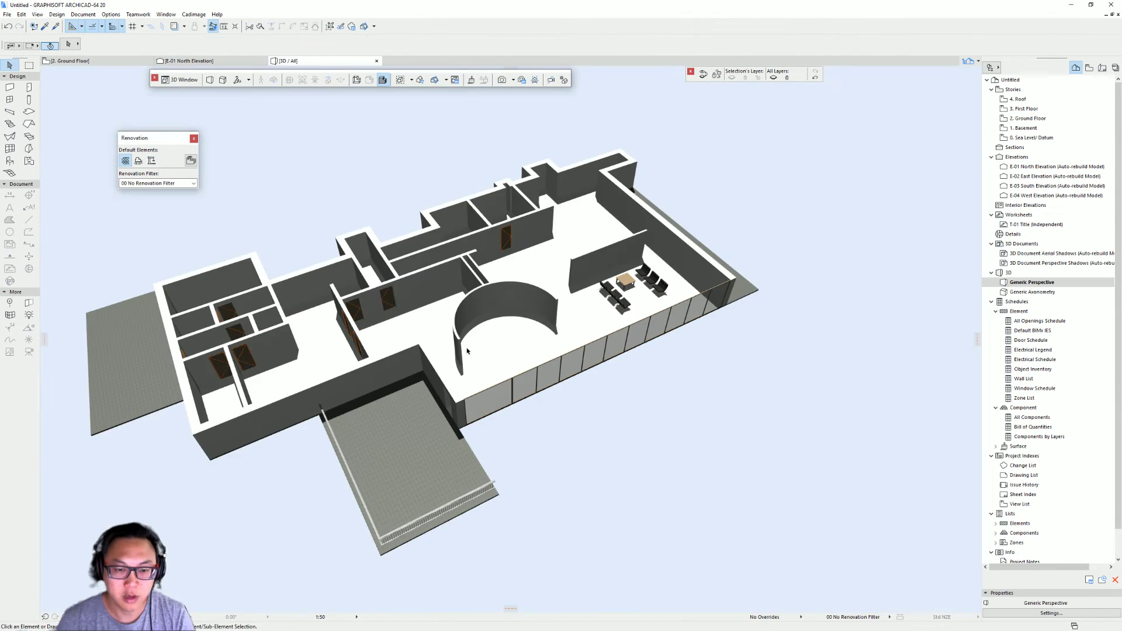
middle_click_drag(419, 336, 578, 385, "shift")
key("F2")
scroll(448, 422, "down", 4)
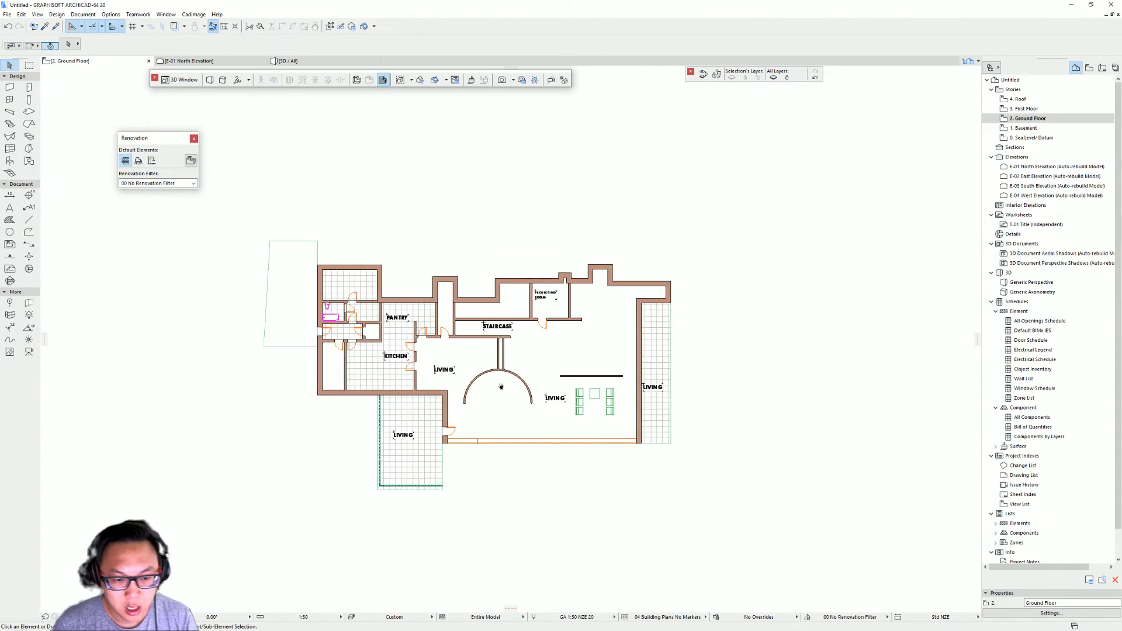
scroll(448, 422, "up", 2)
middle_click_drag(448, 422, 577, 363)
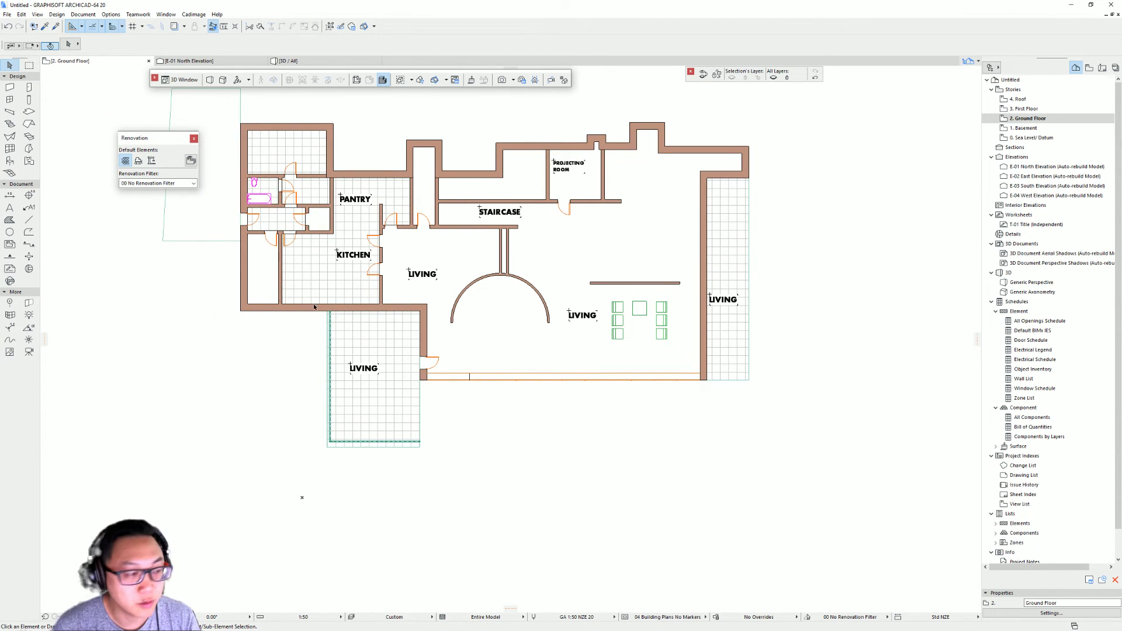
Step: Start a new slab with the rotated rectangle method and unlock its Dec: Floors layer
left_click(28, 111)
middle_click_drag(481, 451, 364, 398)
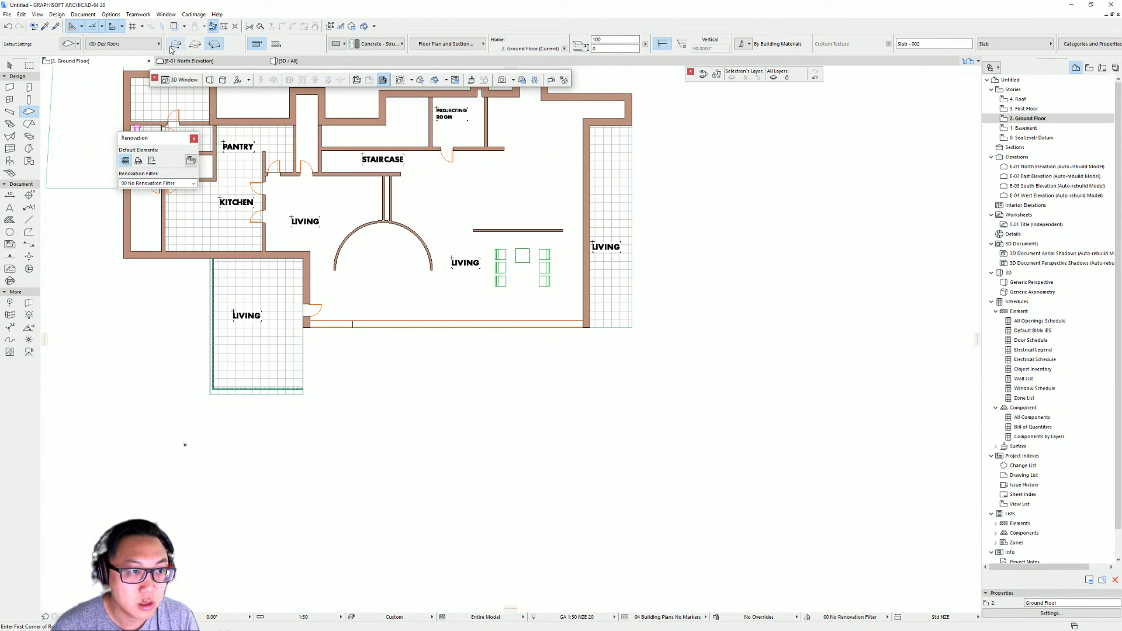
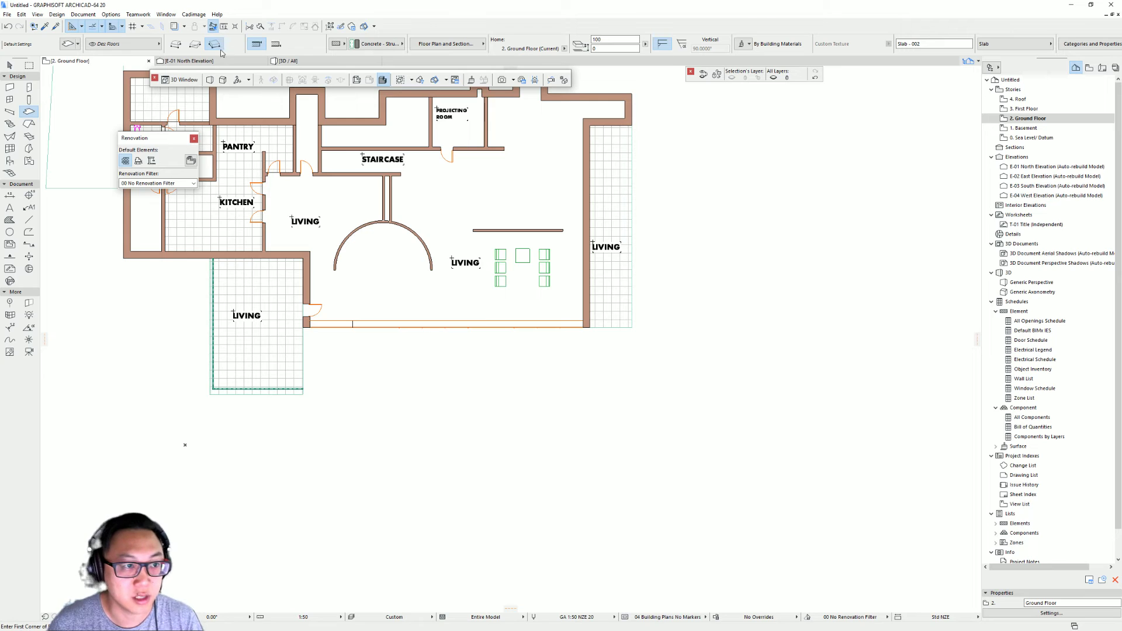
left_click(408, 419)
left_click(541, 225)
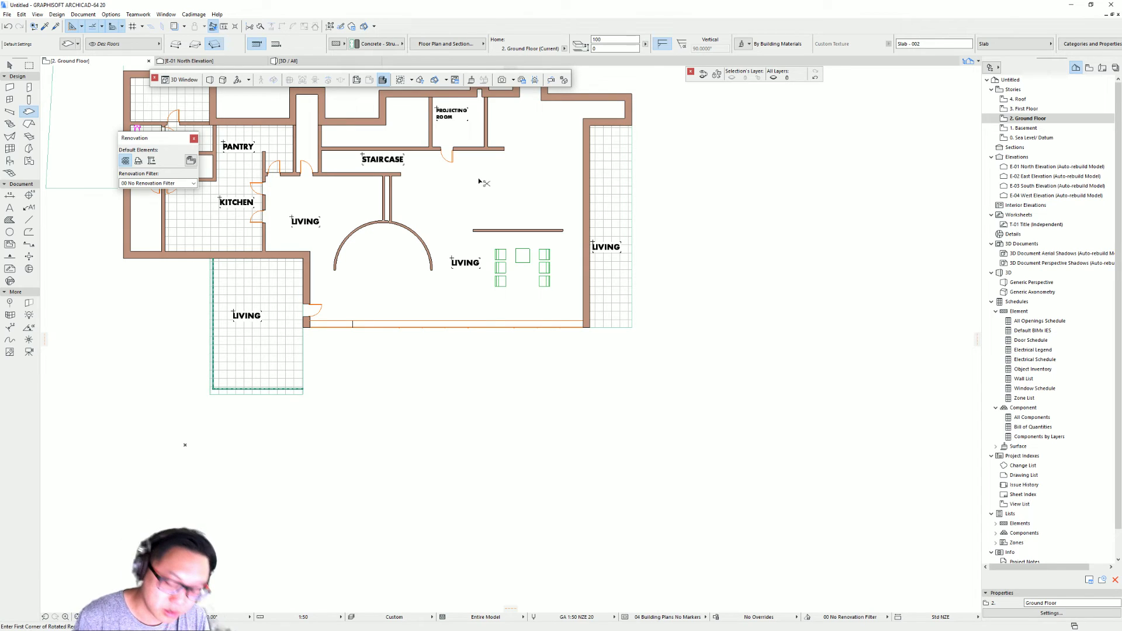
key("ctrl+l")
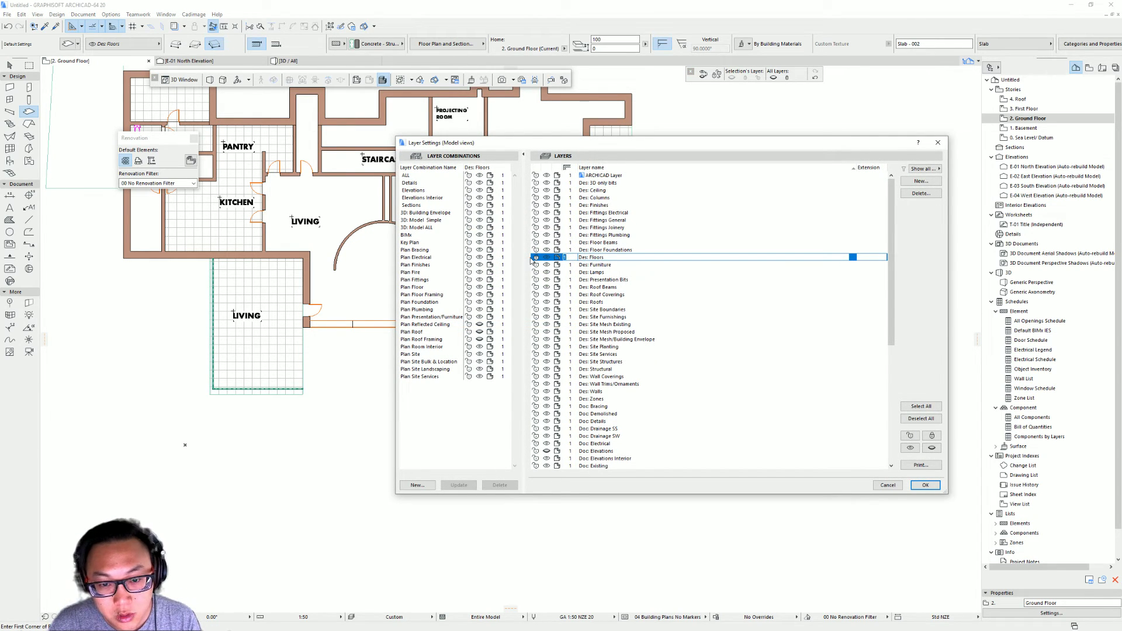
left_click(925, 485)
Step: Draw a 100 mm thick rectangular slab in the open area below the living room's glazed front
left_click(425, 412)
left_click(428, 497)
left_click(589, 498)
middle_click_drag(561, 467, 516, 449)
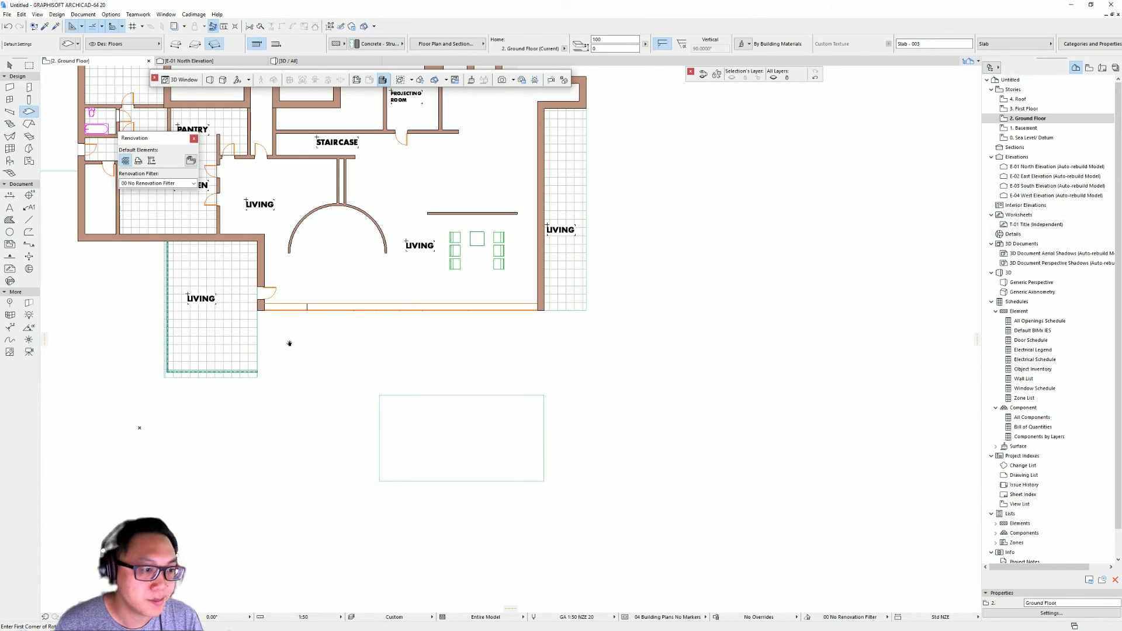
middle_click_drag(288, 341, 265, 344)
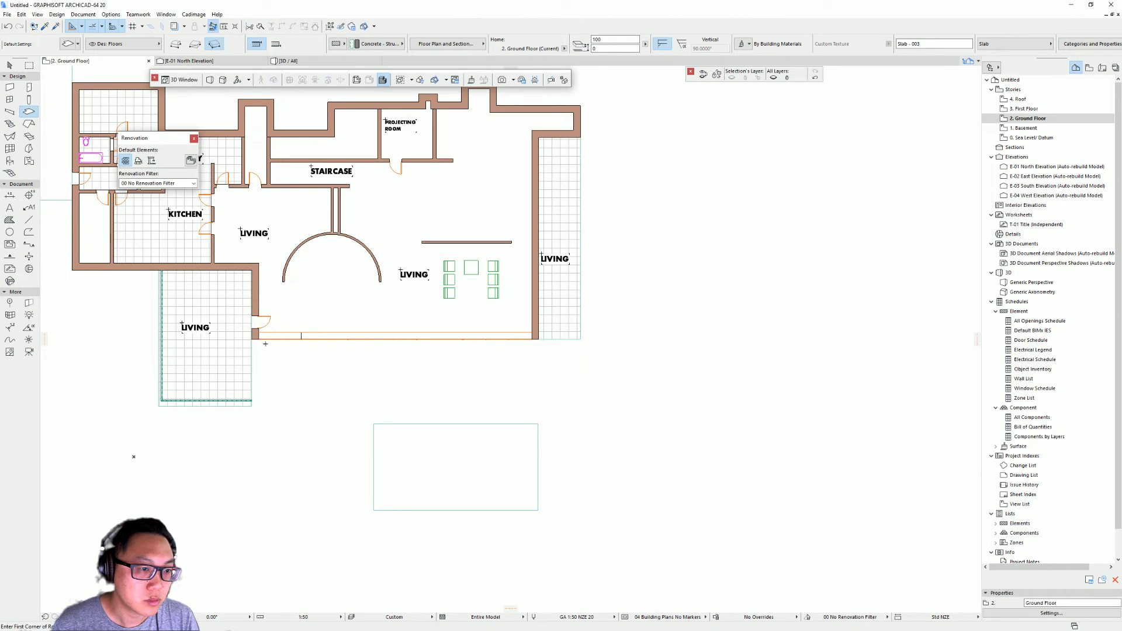
key("w")
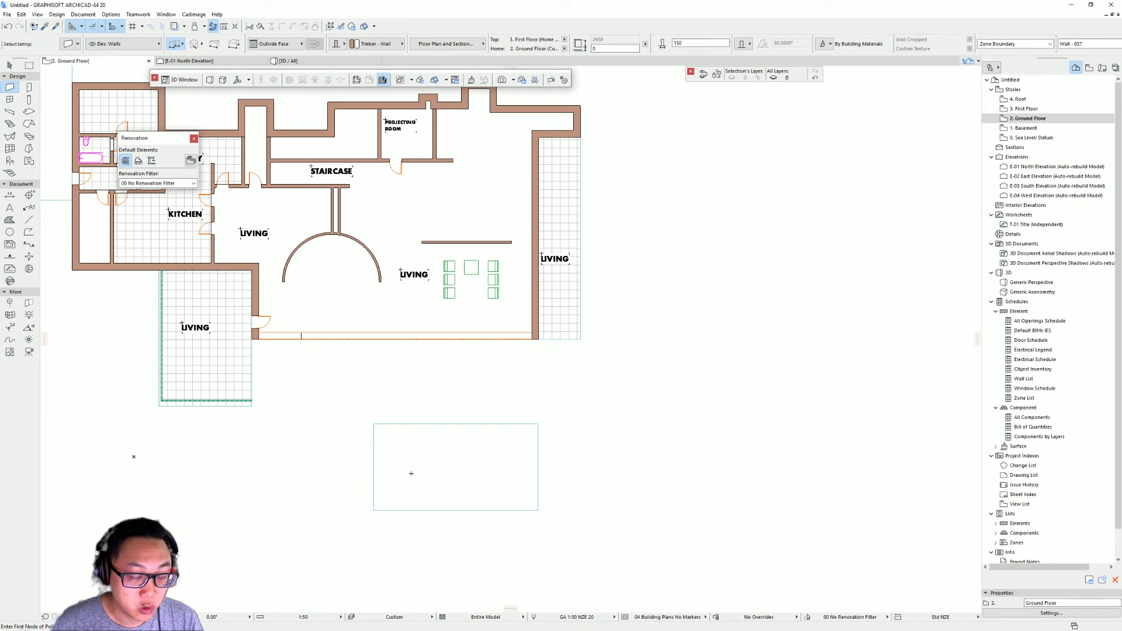
left_click(374, 510)
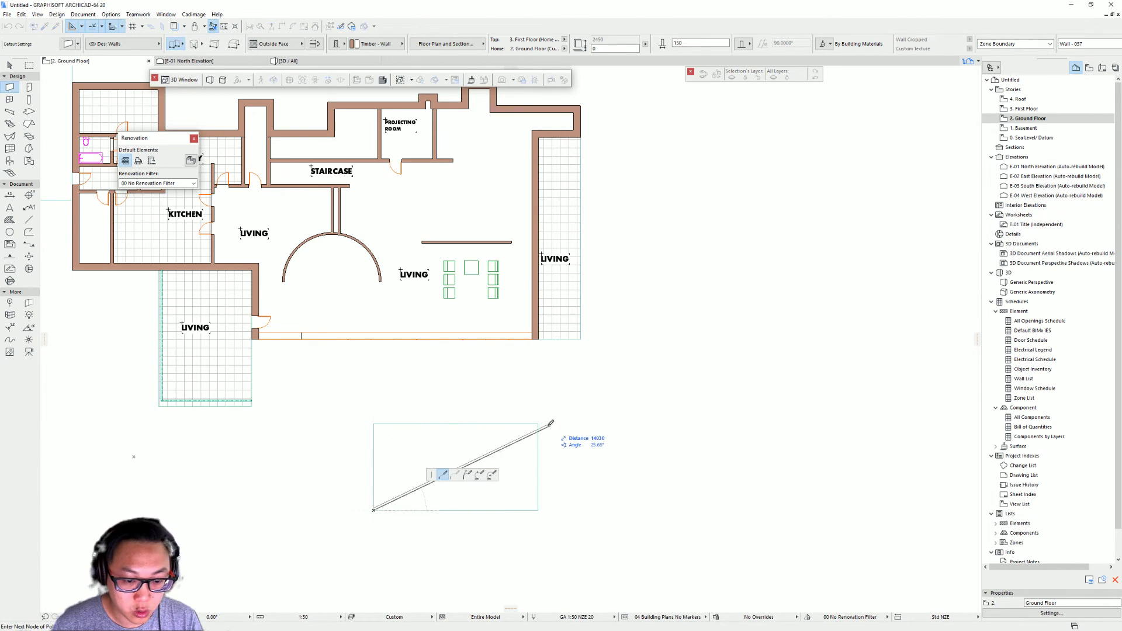
key("Escape")
key("Escape")
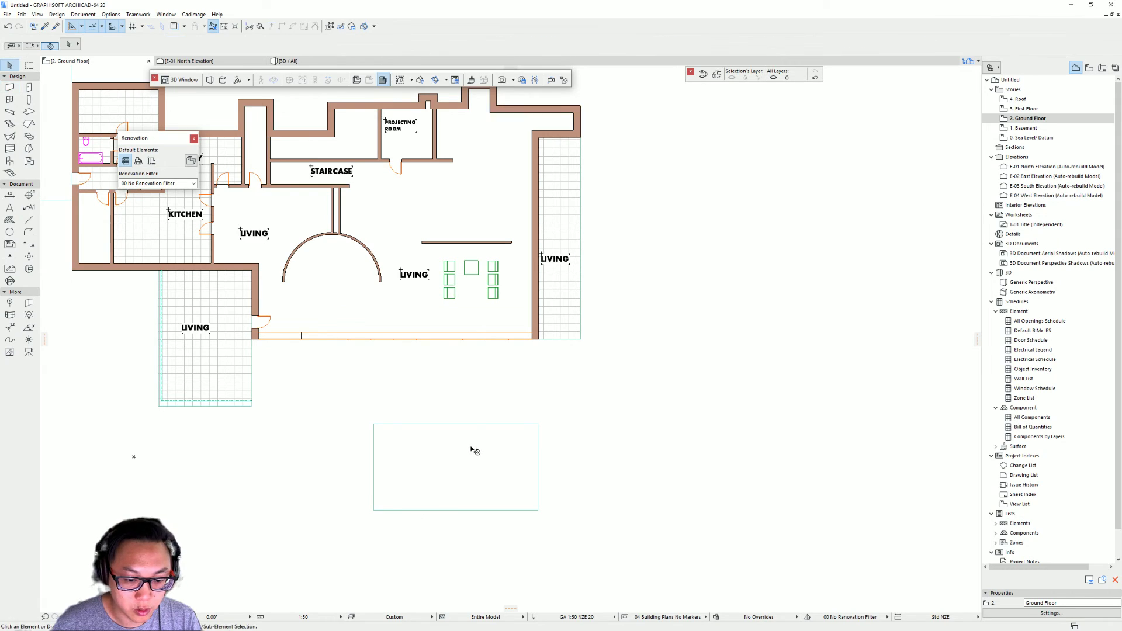
Step: Trace 150 mm Timber - Wall walls automatically around the outline of the rectangular slab below the glazed front
left_click(9, 87)
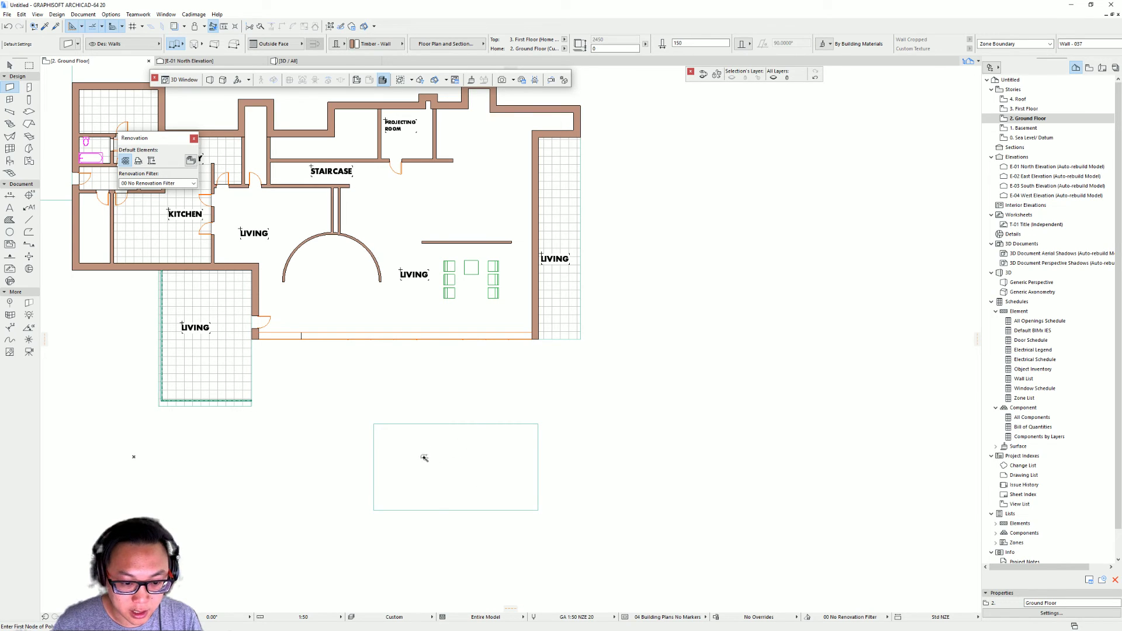
left_click(450, 463)
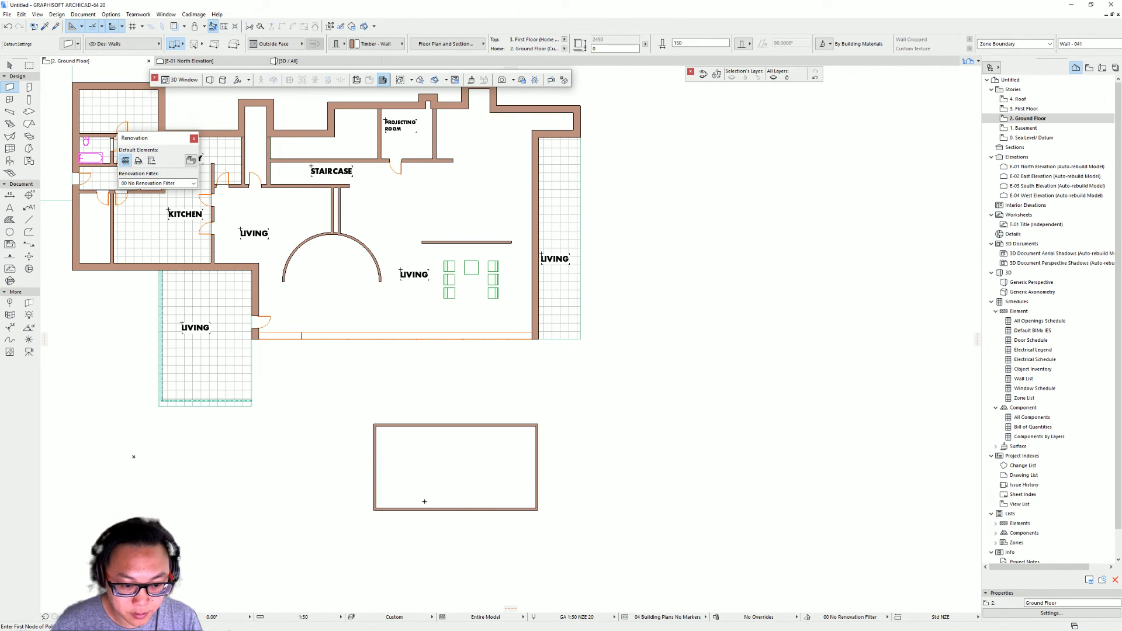
scroll(430, 503, "up", 3)
left_click(334, 319)
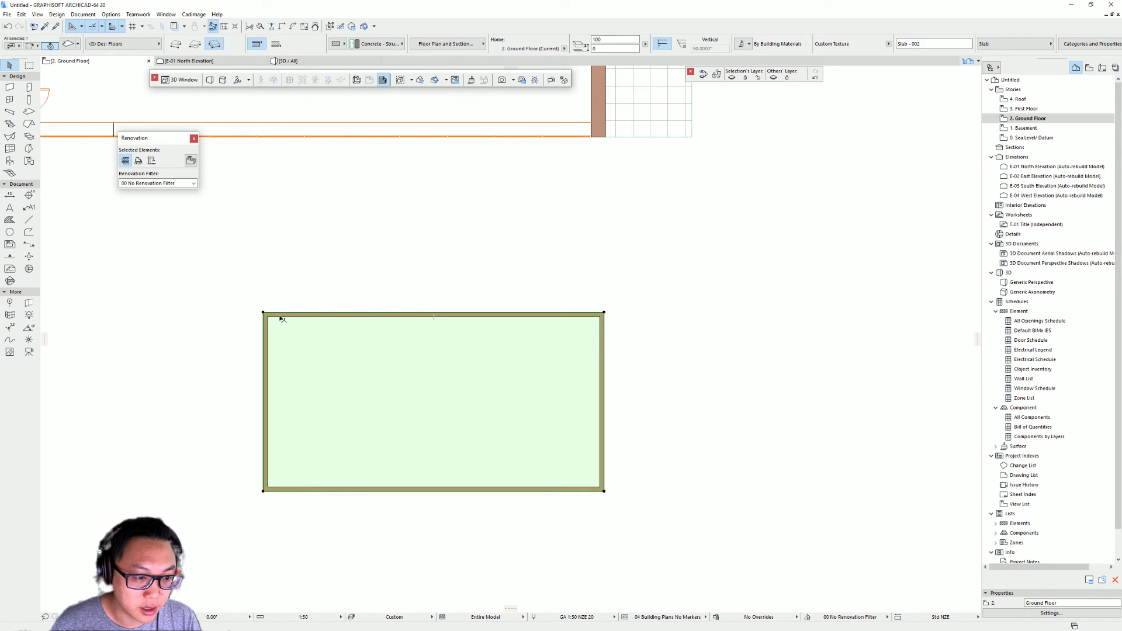
scroll(304, 325, "up", 2)
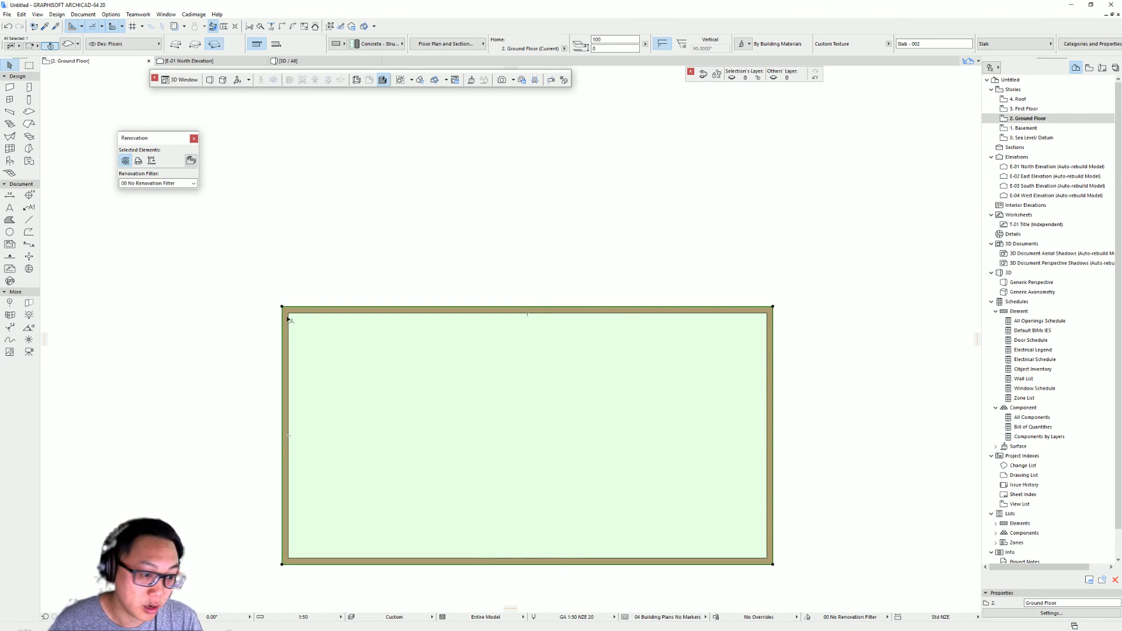
key("Escape")
Step: Flip the rectangular wall group about its reference line and flip it back again
left_click(289, 314)
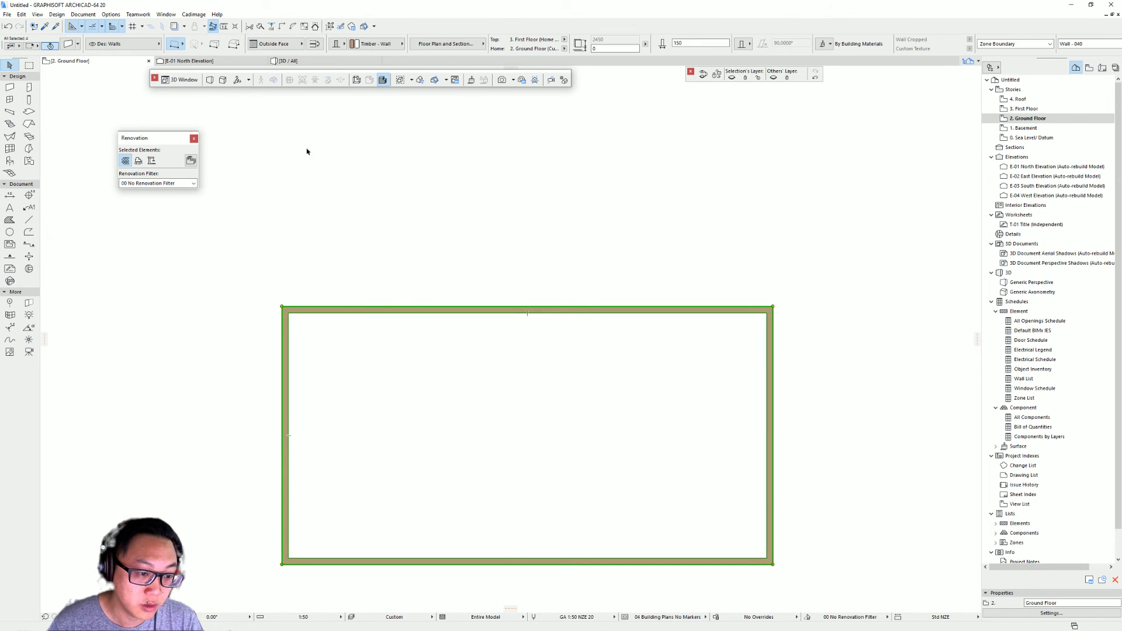
left_click(314, 47)
left_click(314, 46)
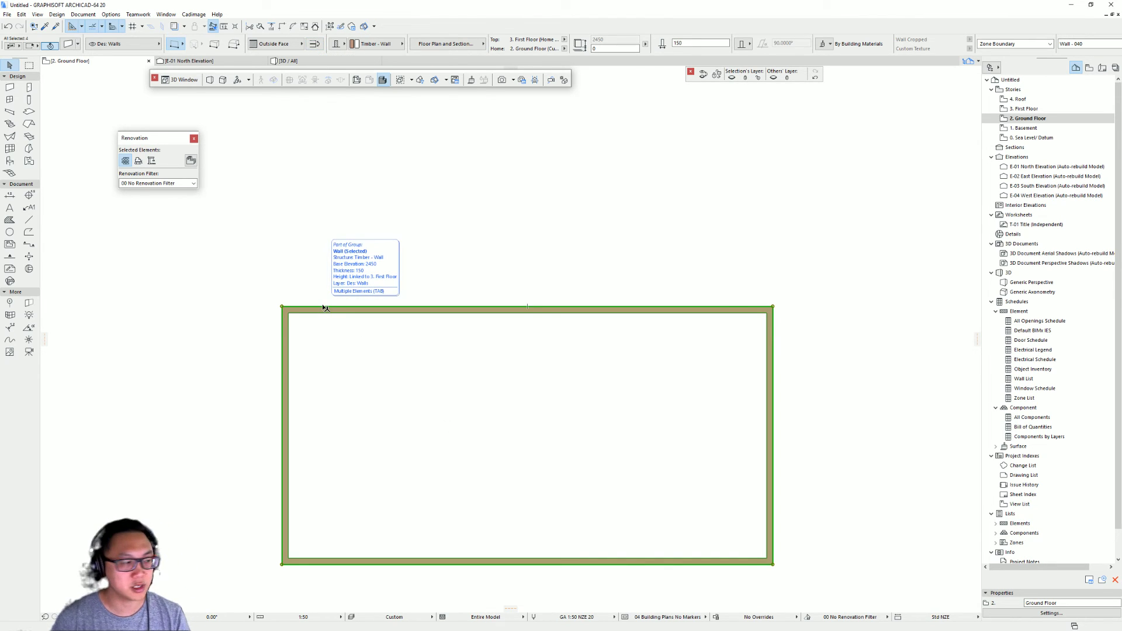
scroll(529, 358, "down", 3)
left_click(497, 345)
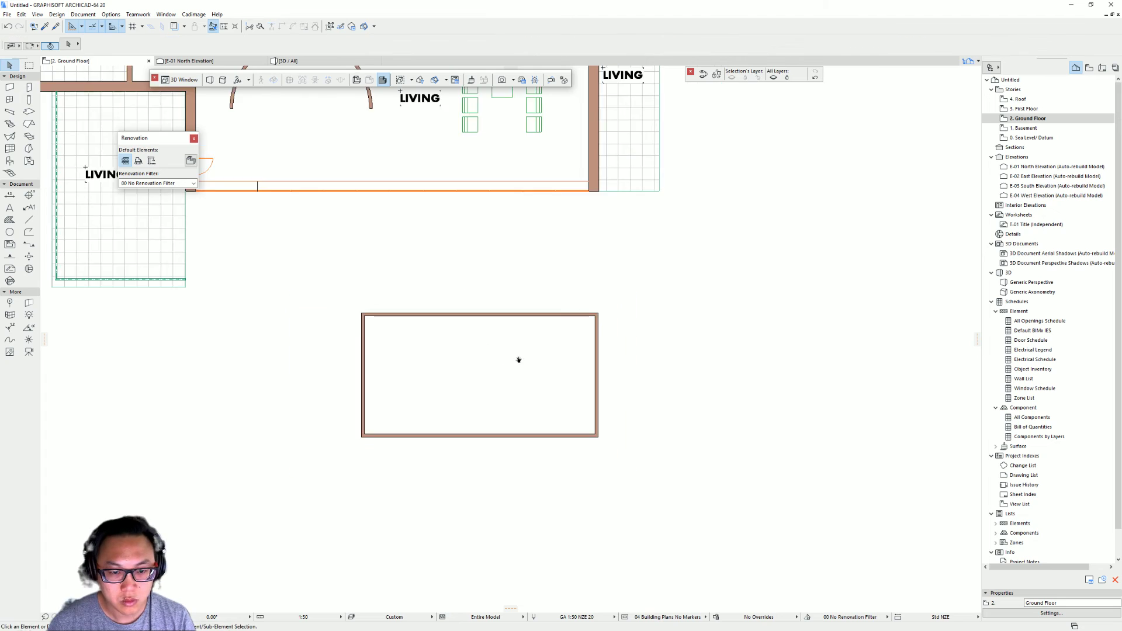
Step: Search the object library for BED and place a Bed 20 in the middle of the new rectangular room
scroll(543, 438, "down", 2)
scroll(493, 466, "up", 2)
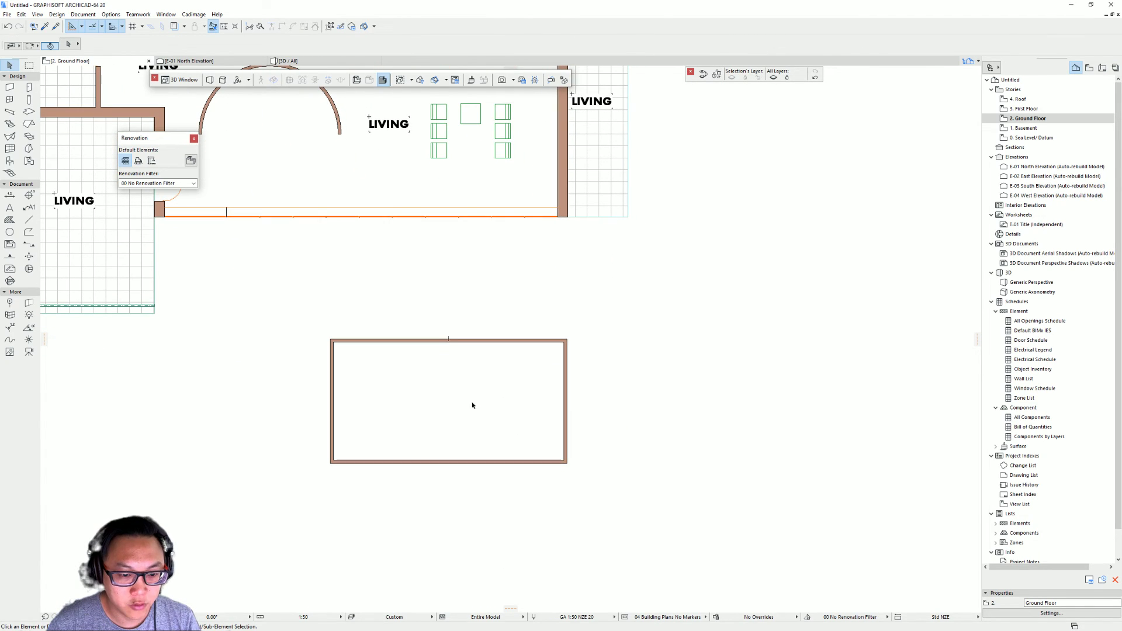
left_click(9, 161)
double_click(9, 162)
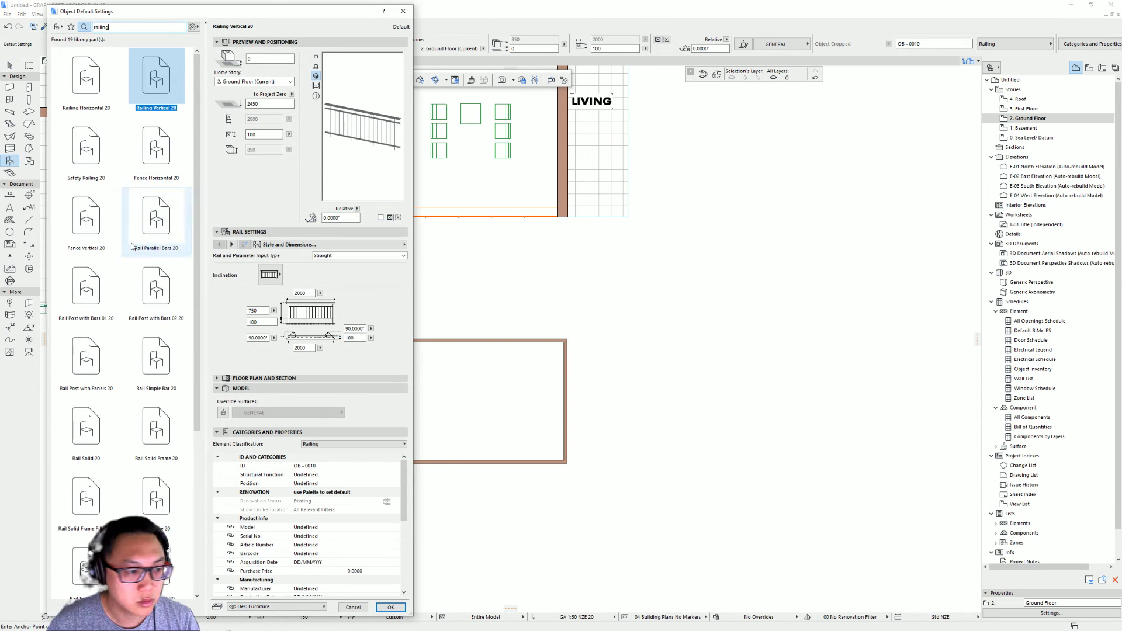
type("BED")
left_click(86, 76)
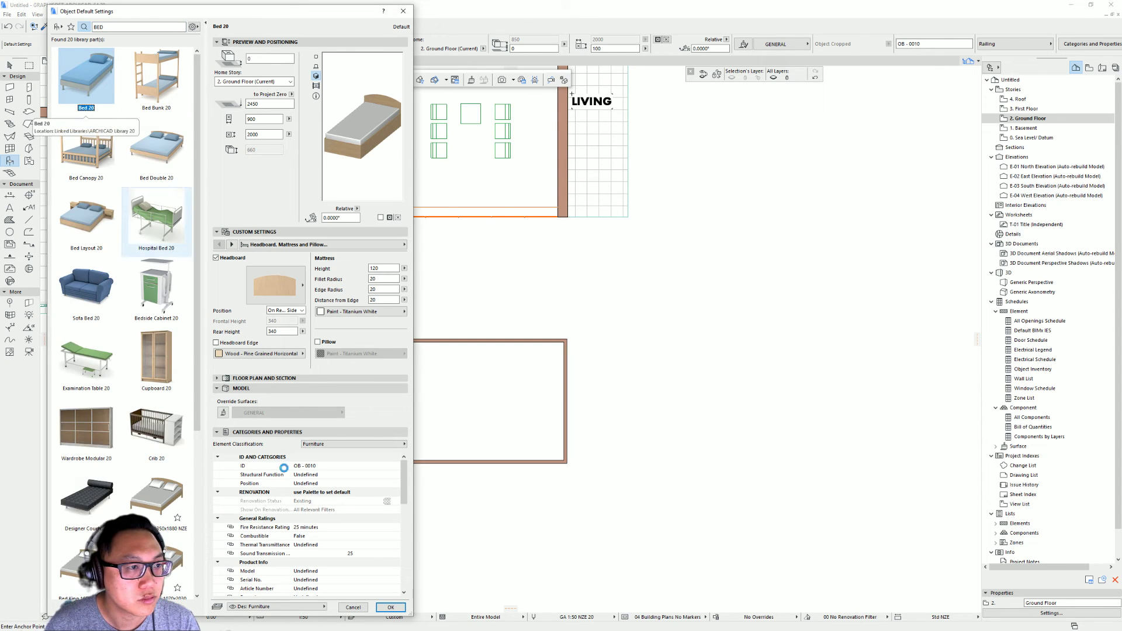
left_click(390, 608)
left_click(438, 413)
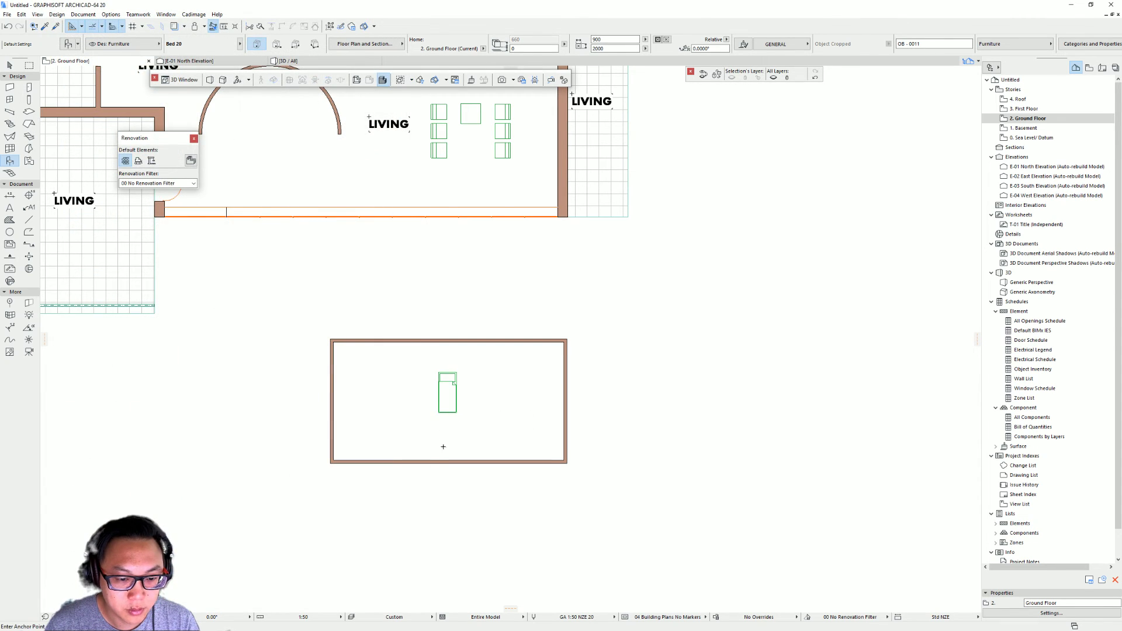
Step: Move the bed sideways and slightly towards the room's upper wall, keeping its orientation
scroll(450, 421, "up", 4)
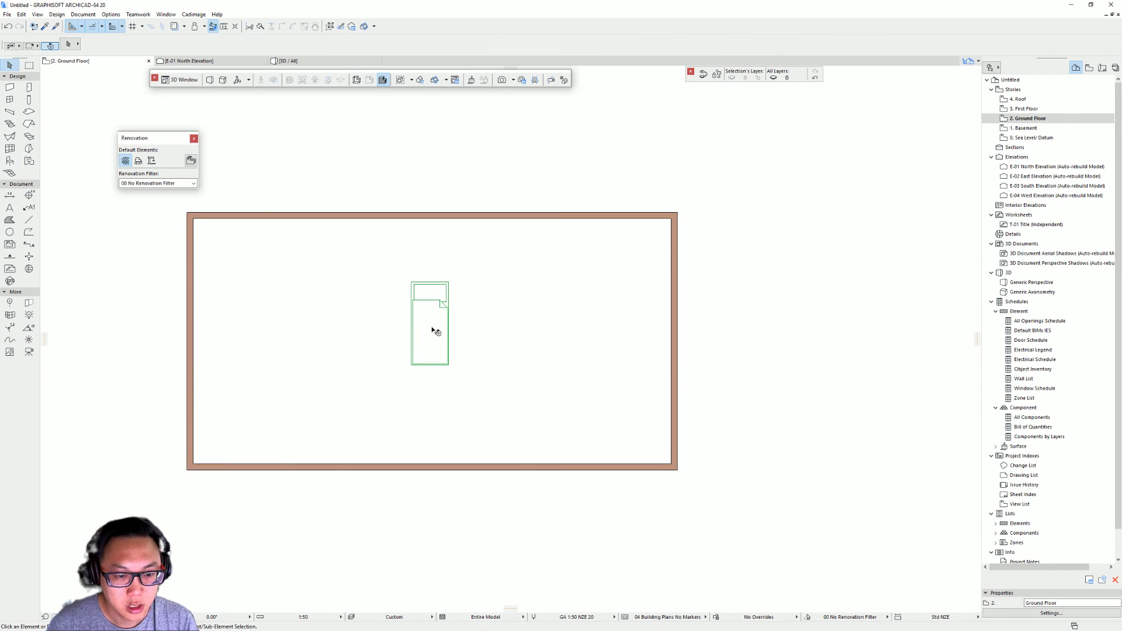
left_click(434, 327, "shift")
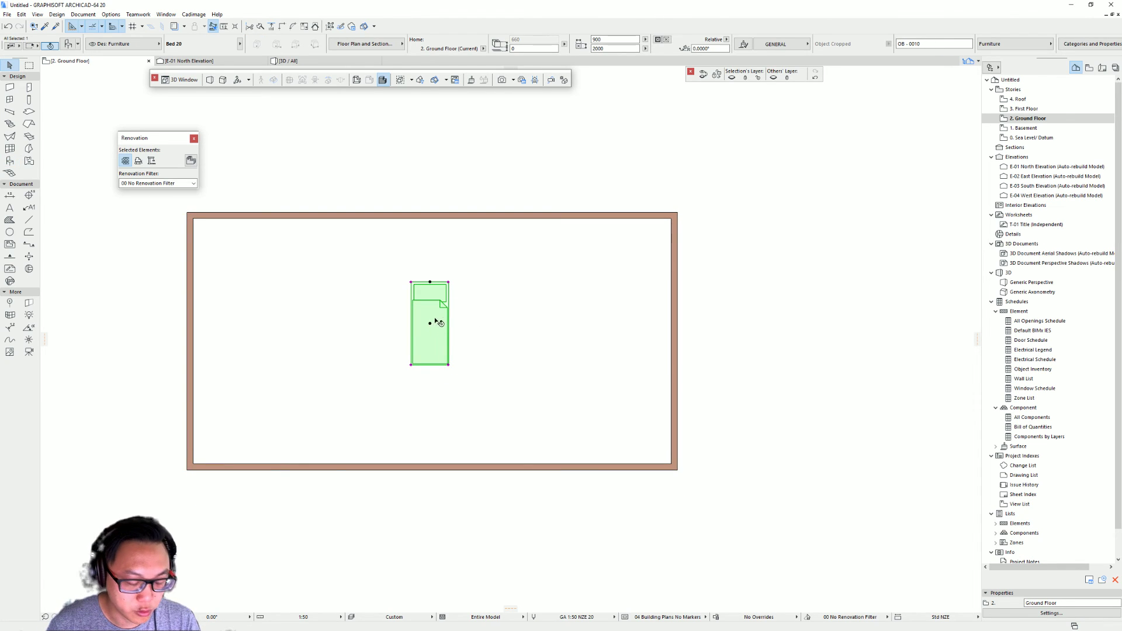
left_click(430, 325)
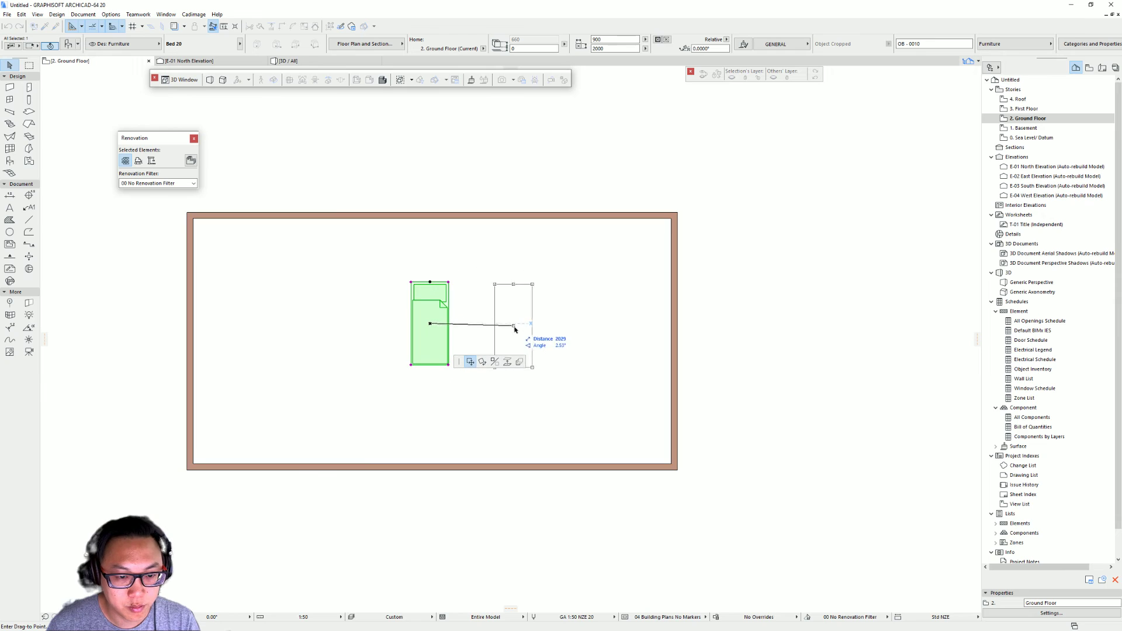
left_click(441, 321)
left_click(440, 321)
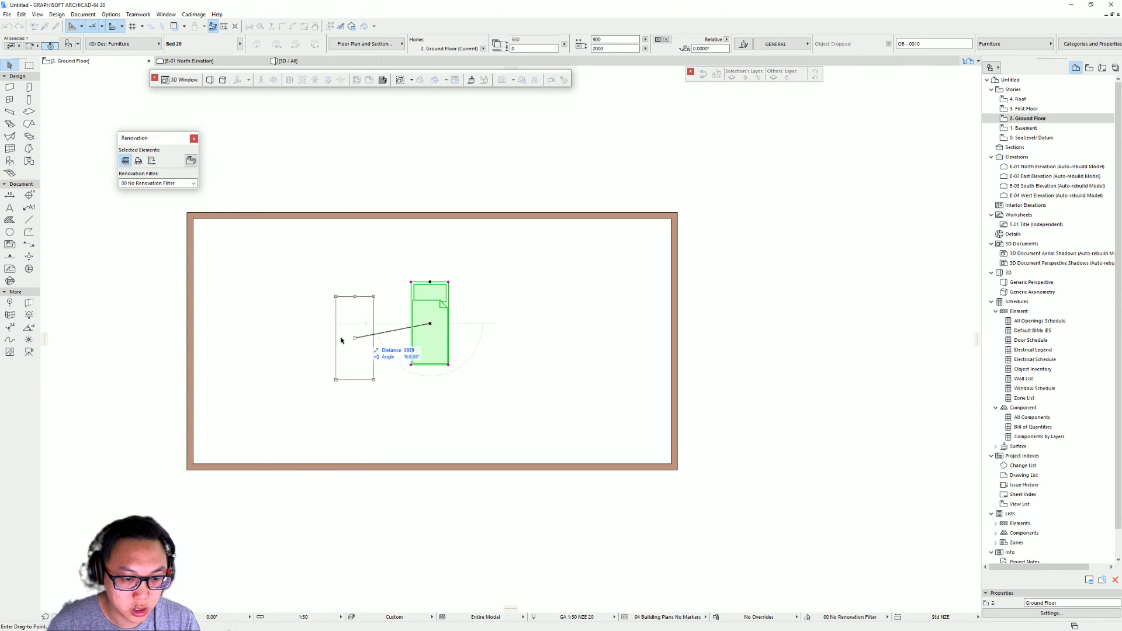
left_click(249, 305)
left_click(250, 305)
left_click(495, 308)
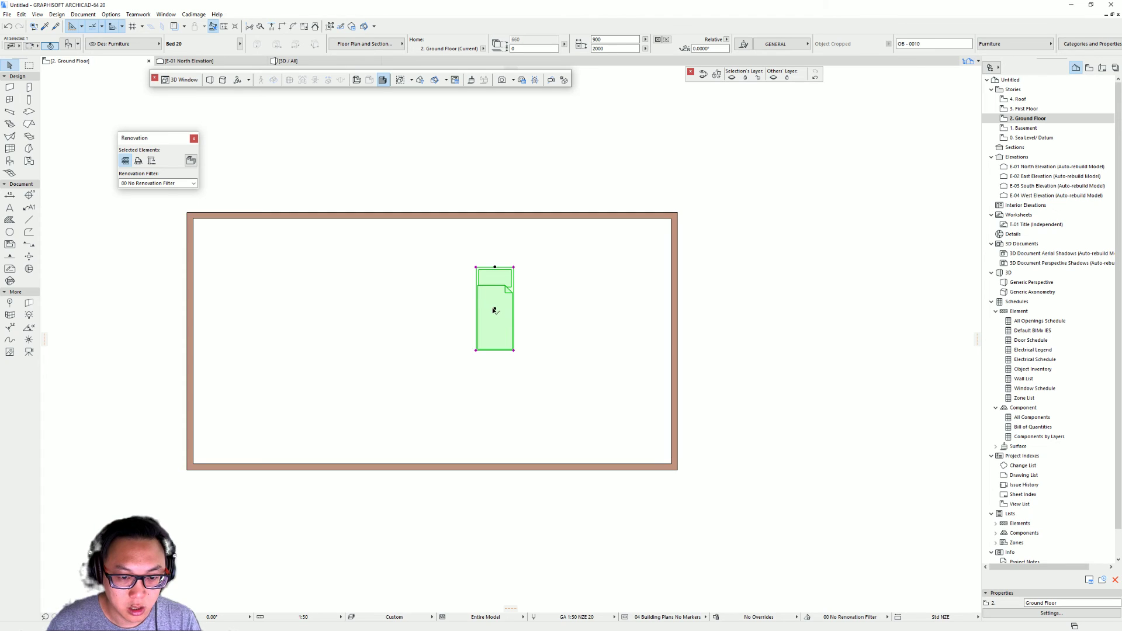
Step: Rotate the bed freehand to an angle of about 275°, so that its headboard faces the room's right wall
left_click(495, 310)
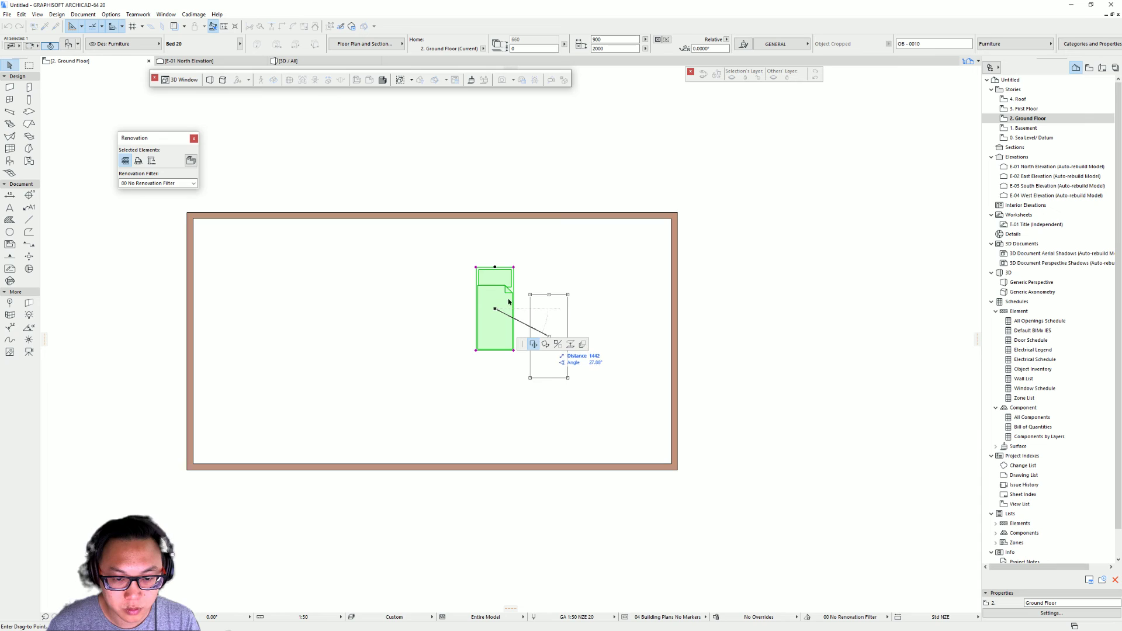
key("Escape")
left_click(514, 268)
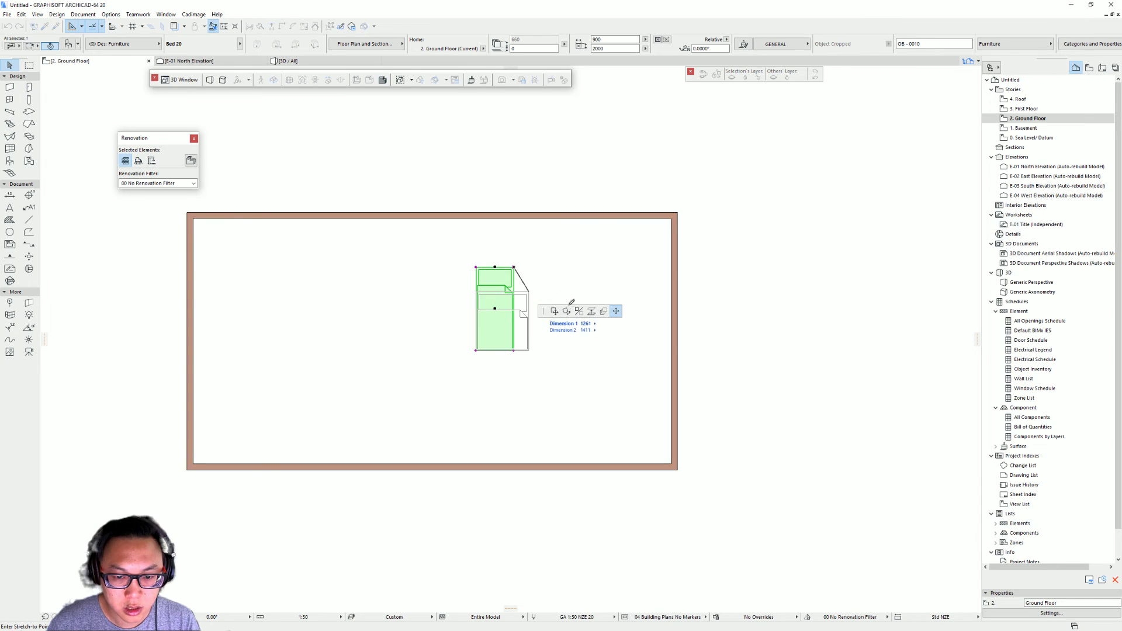
left_click(567, 311)
left_click(494, 284)
left_click(494, 330)
left_click(426, 288)
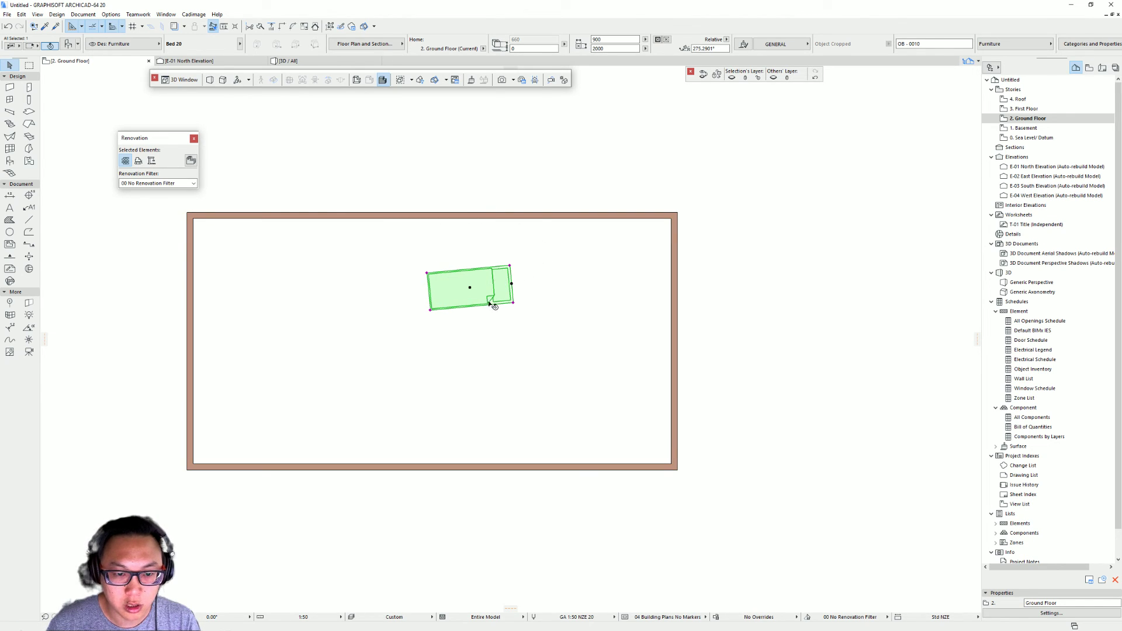
Step: Set the bed's rotation angle to 28° and finally to 270°
middle_click_drag(515, 236, 507, 280)
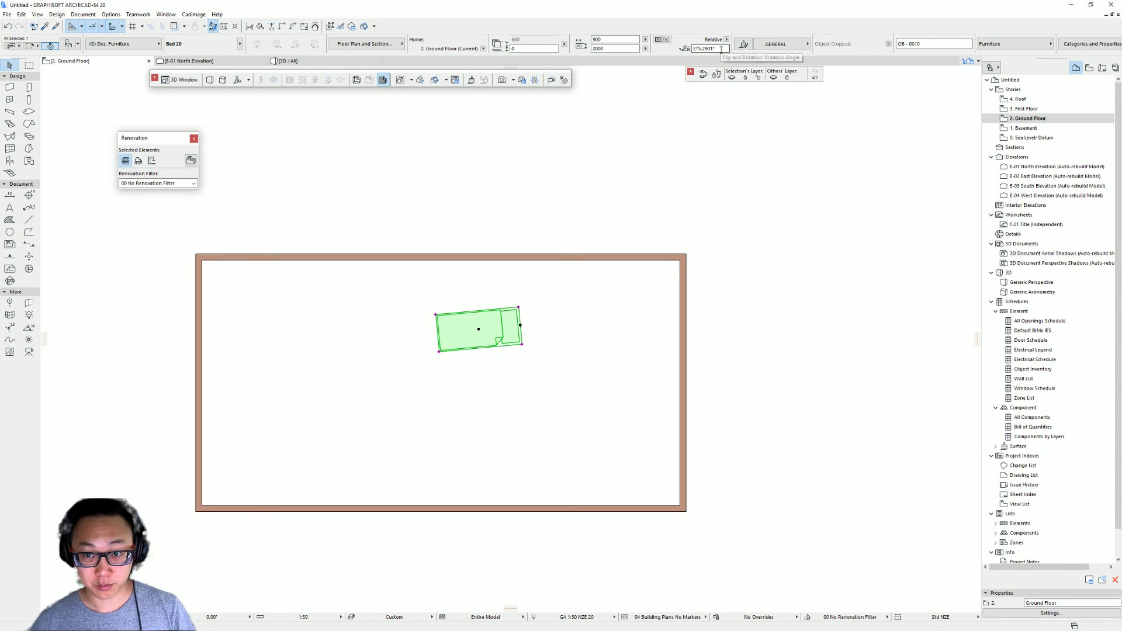
left_click(719, 48)
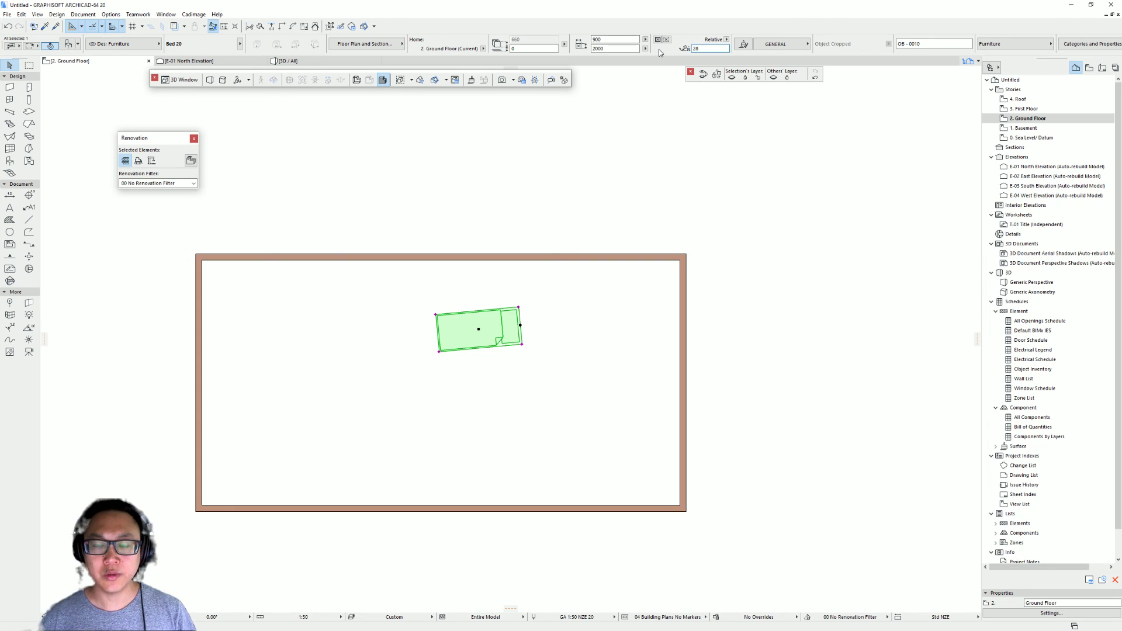
key("Return")
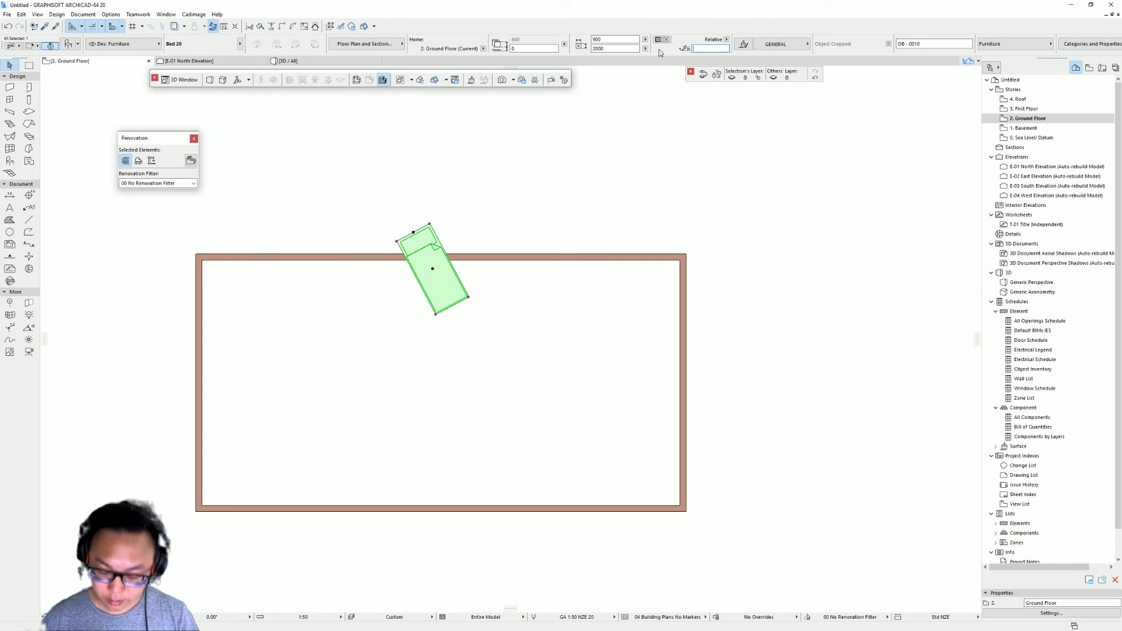
key("Return")
left_click(451, 300)
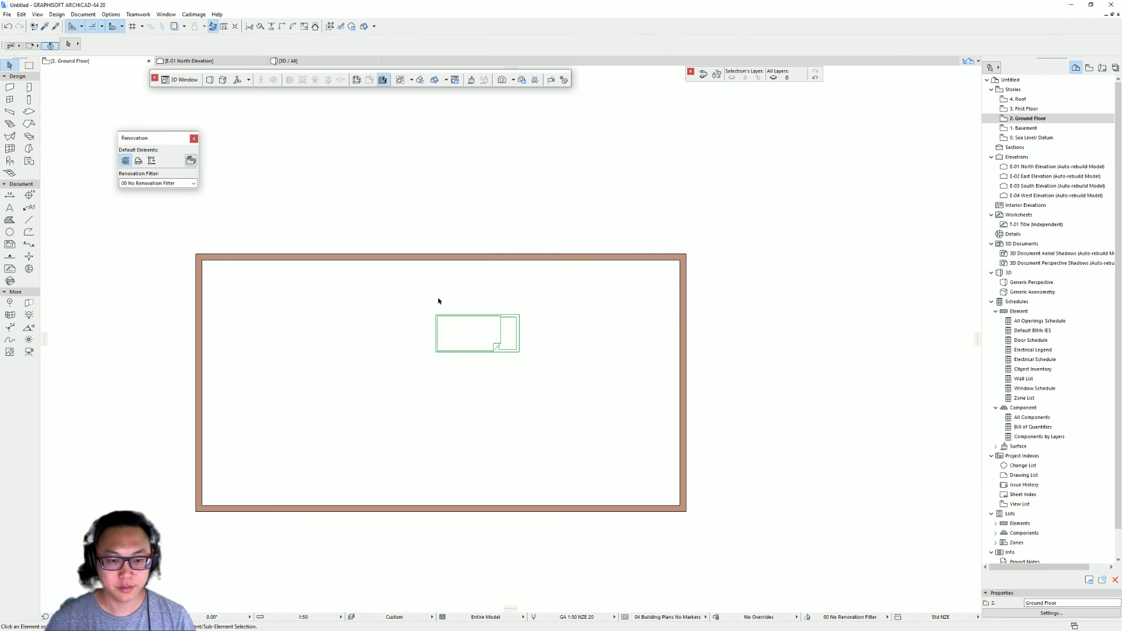
Step: Set the bed's length to 2400 mm and deselect it
middle_click_drag(483, 348, 546, 298)
left_click(544, 297)
scroll(547, 293, "up", 2)
scroll(509, 270, "down", 2)
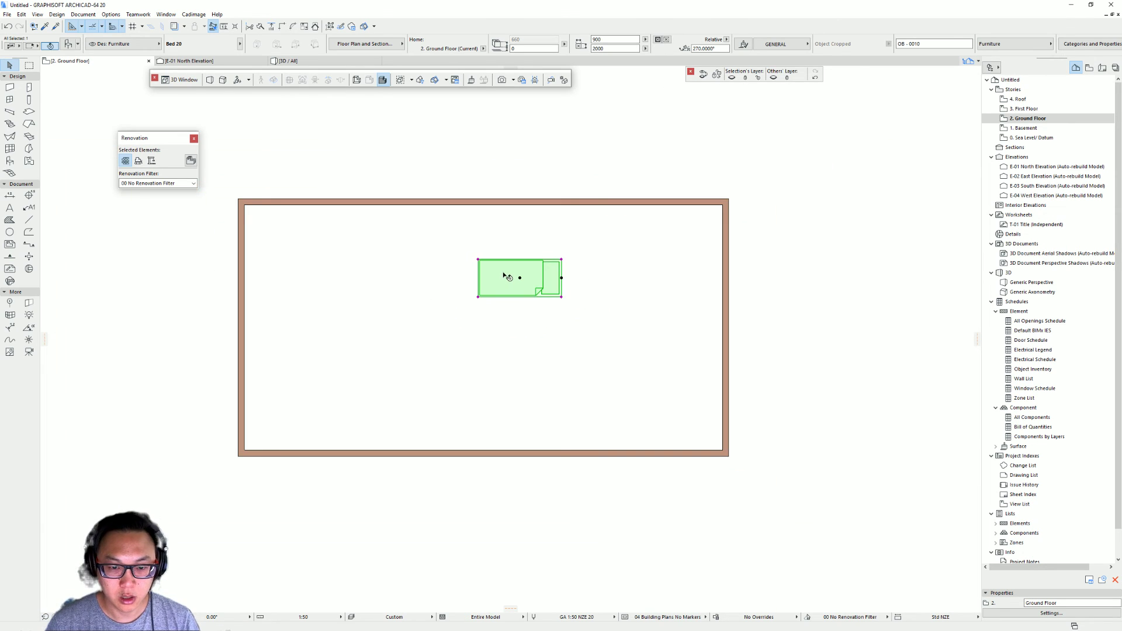
scroll(527, 272, "up", 1)
left_click(614, 49)
type("24")
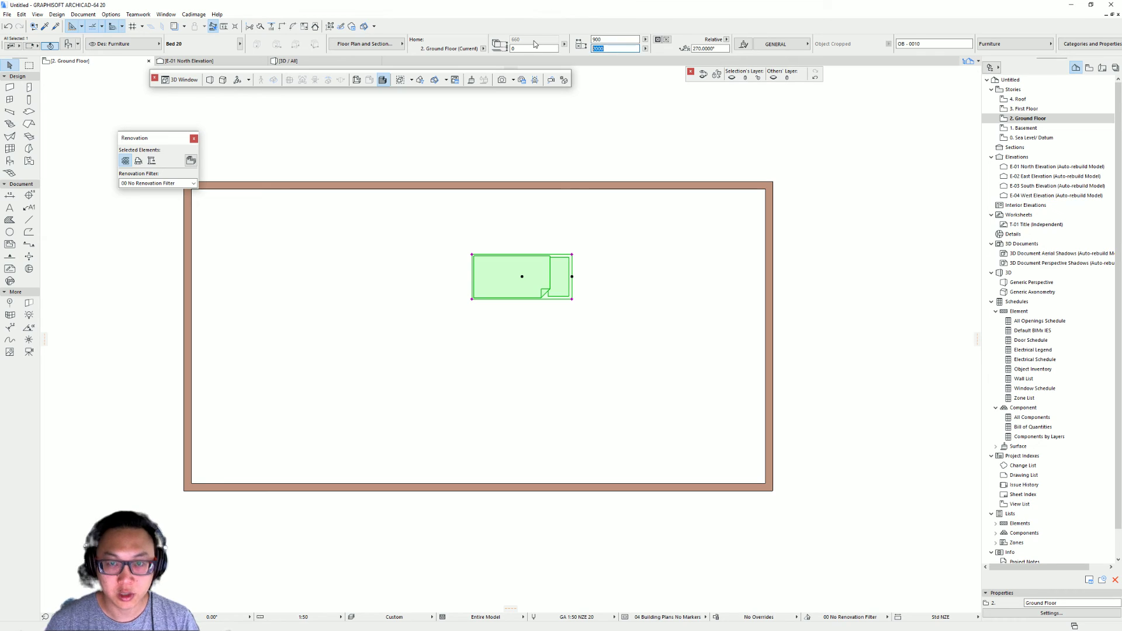
type("00")
key("Return")
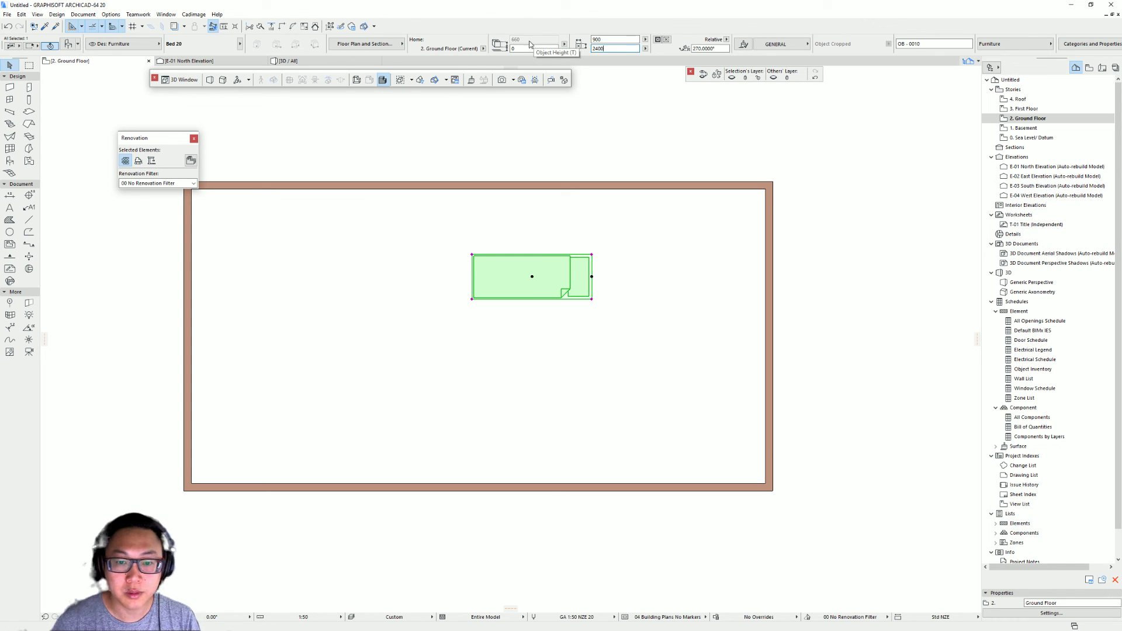
scroll(586, 326, "down", 2)
scroll(579, 351, "down", 1)
left_click(571, 374)
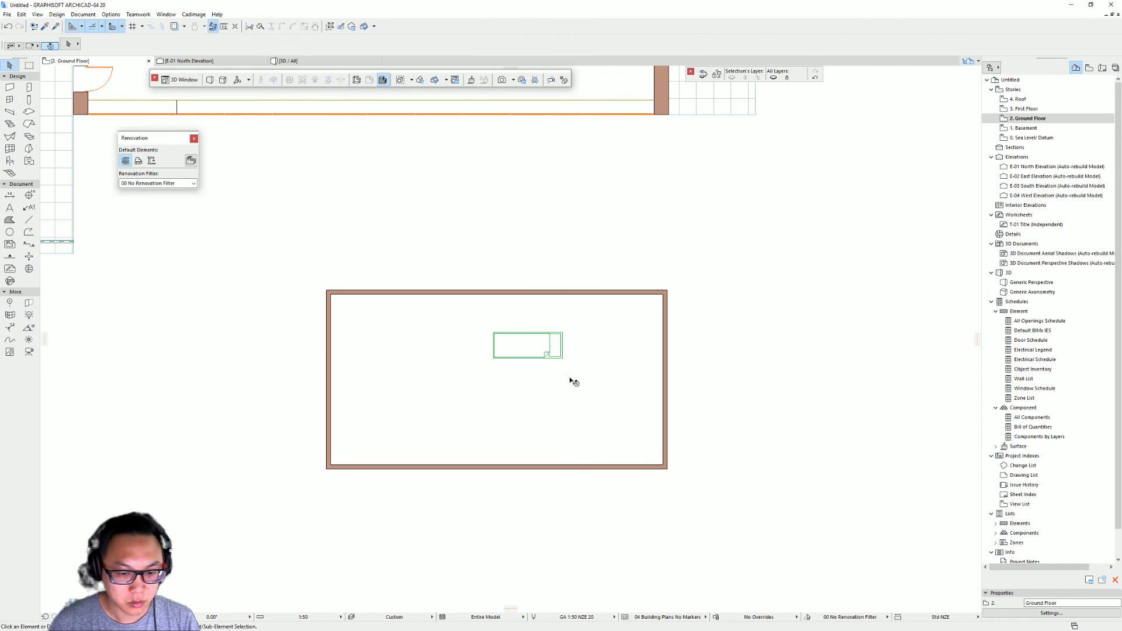
Step: Place two 900 x 2100 Door 20 doors in the room's left wall, the upper one swinging inward and the lower one outward
scroll(373, 355, "up", 1)
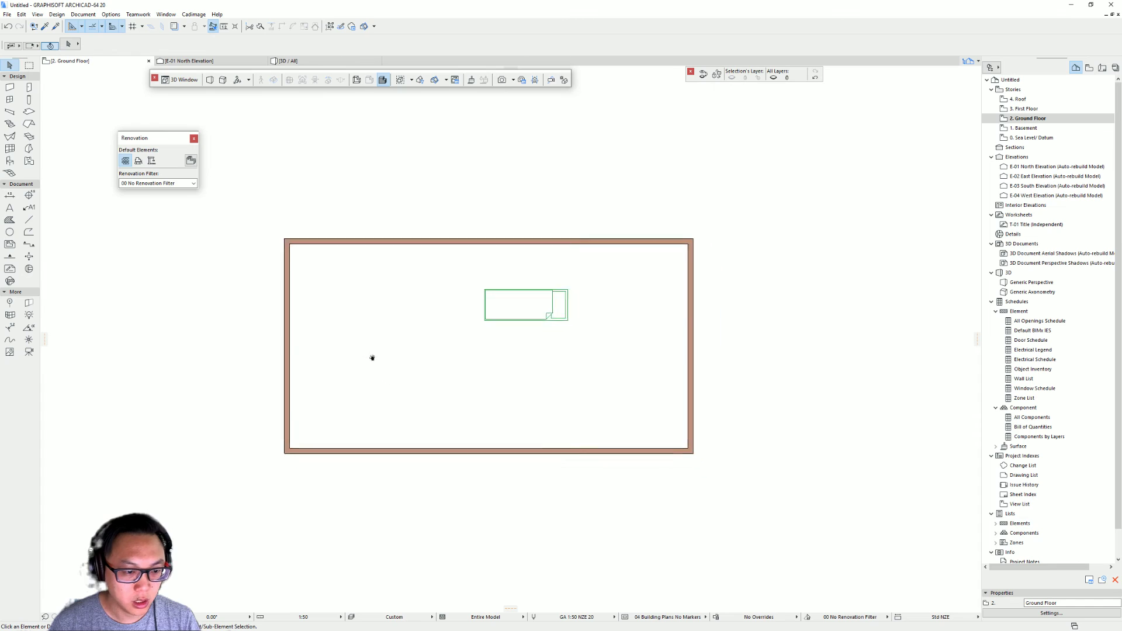
left_click(27, 88)
middle_click_drag(319, 133, 361, 163)
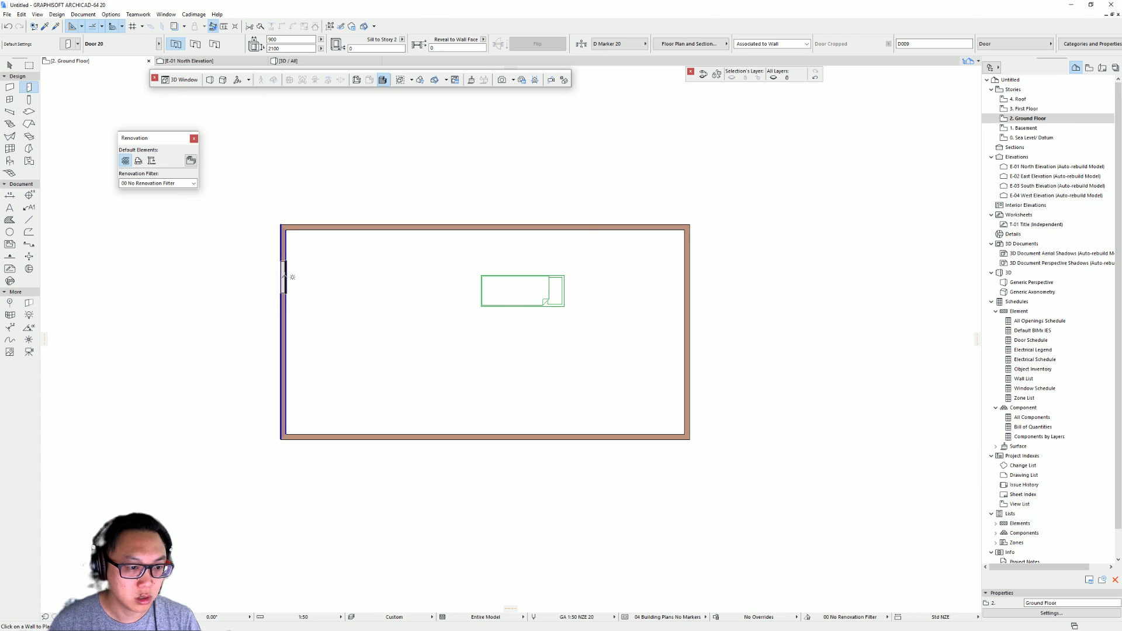
left_click(285, 275)
left_click(334, 303)
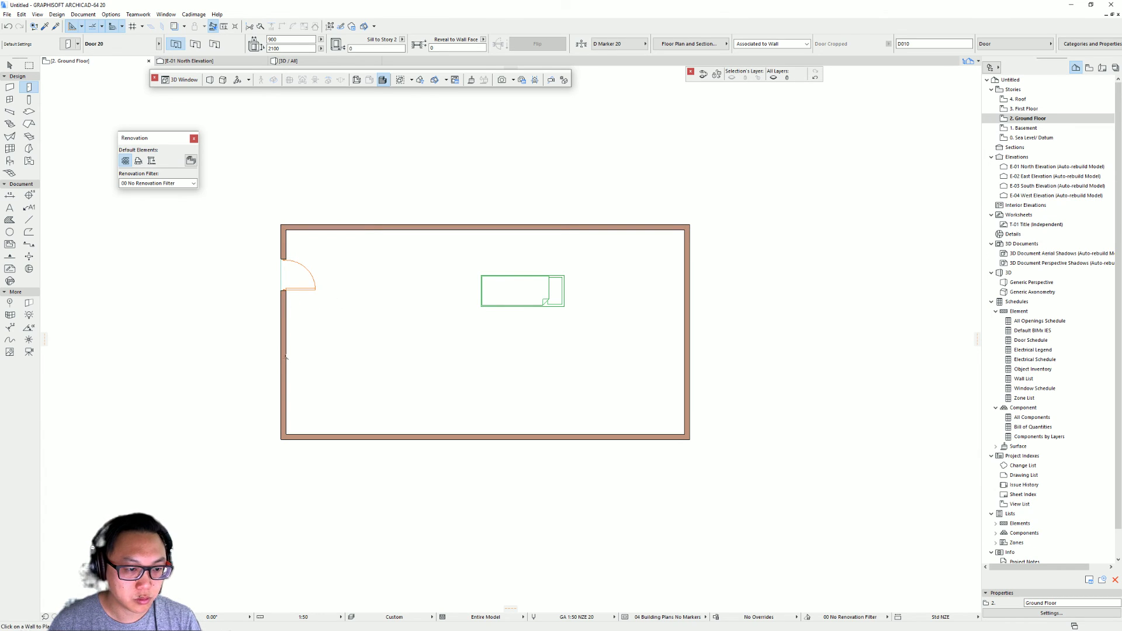
left_click(286, 364)
left_click(236, 376)
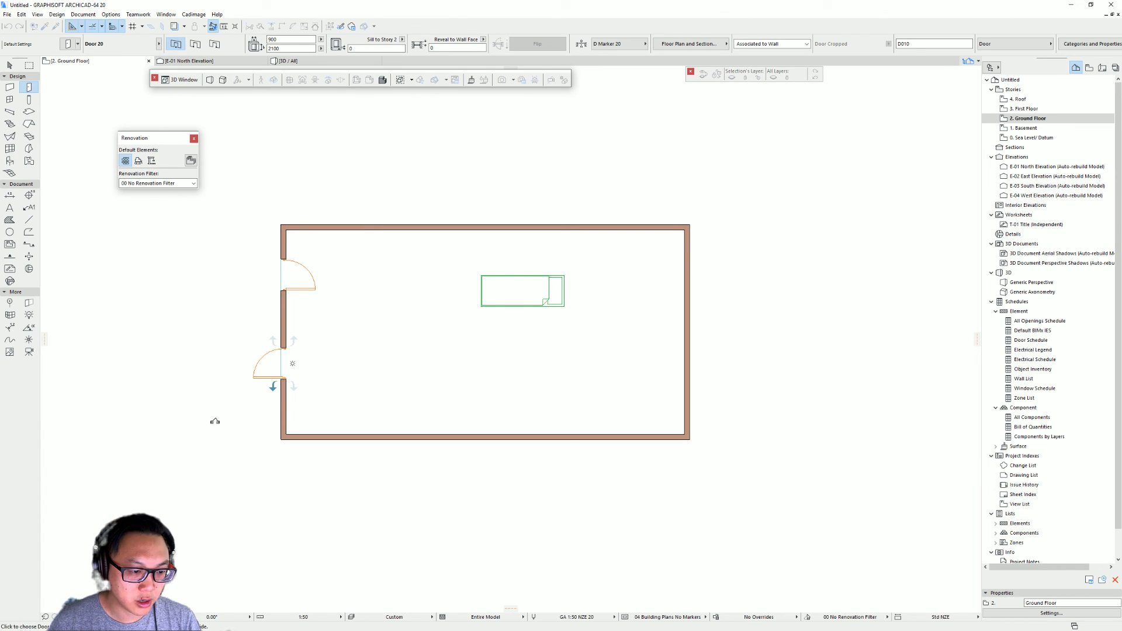
Step: Add a third inward-swinging 900 x 2100 door between the two in the left wall, and narrow the uppermost door
left_click(287, 319)
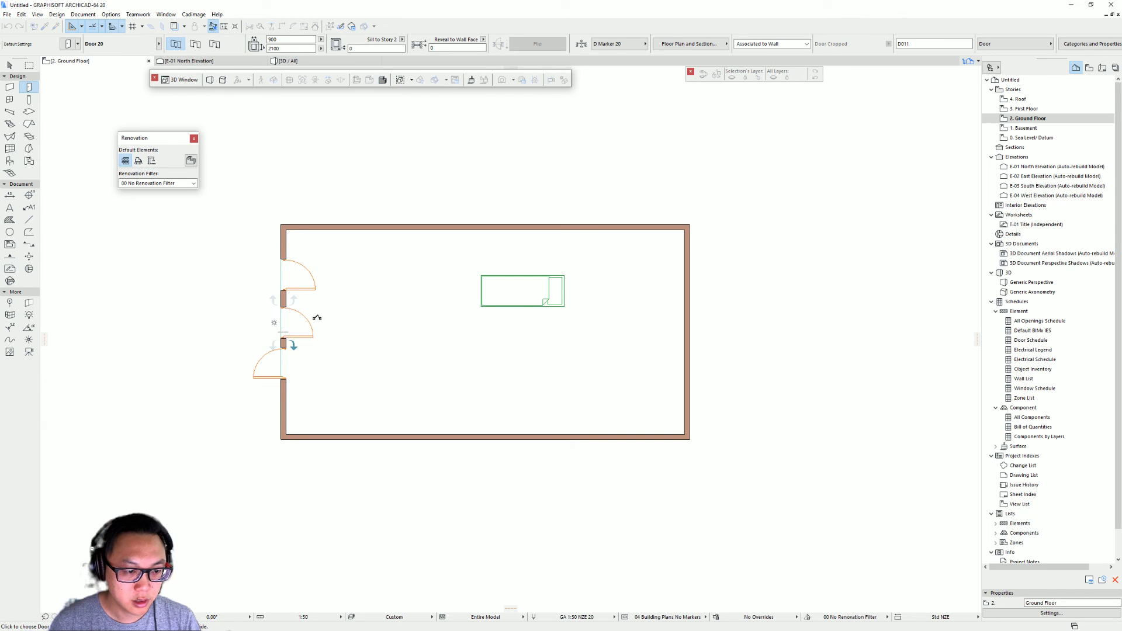
left_click(358, 351)
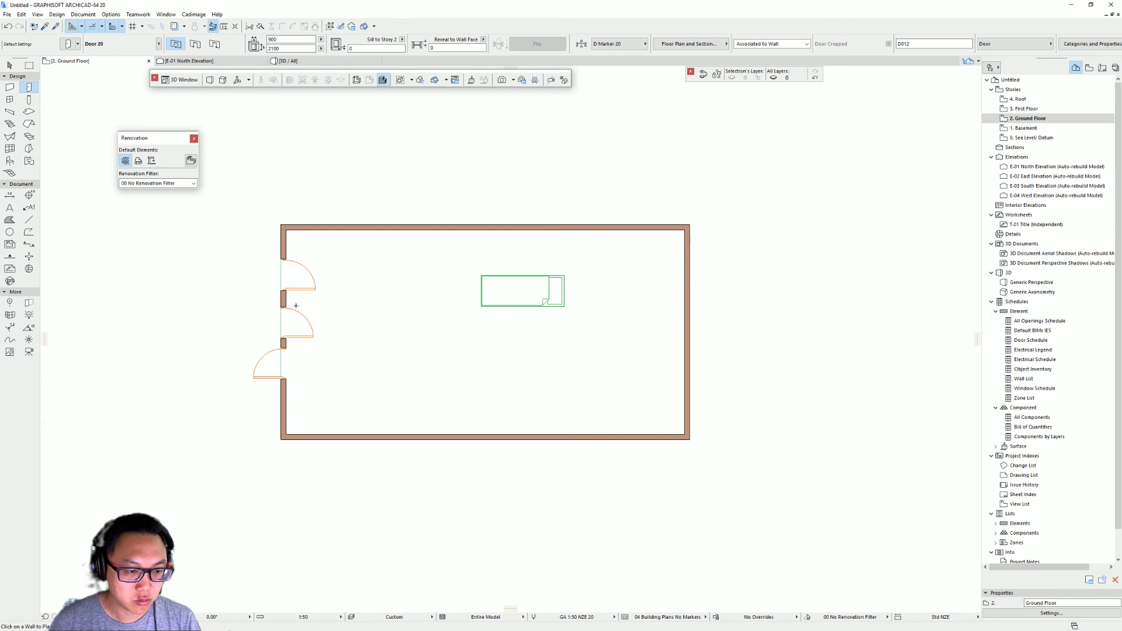
left_click(303, 279, "shift")
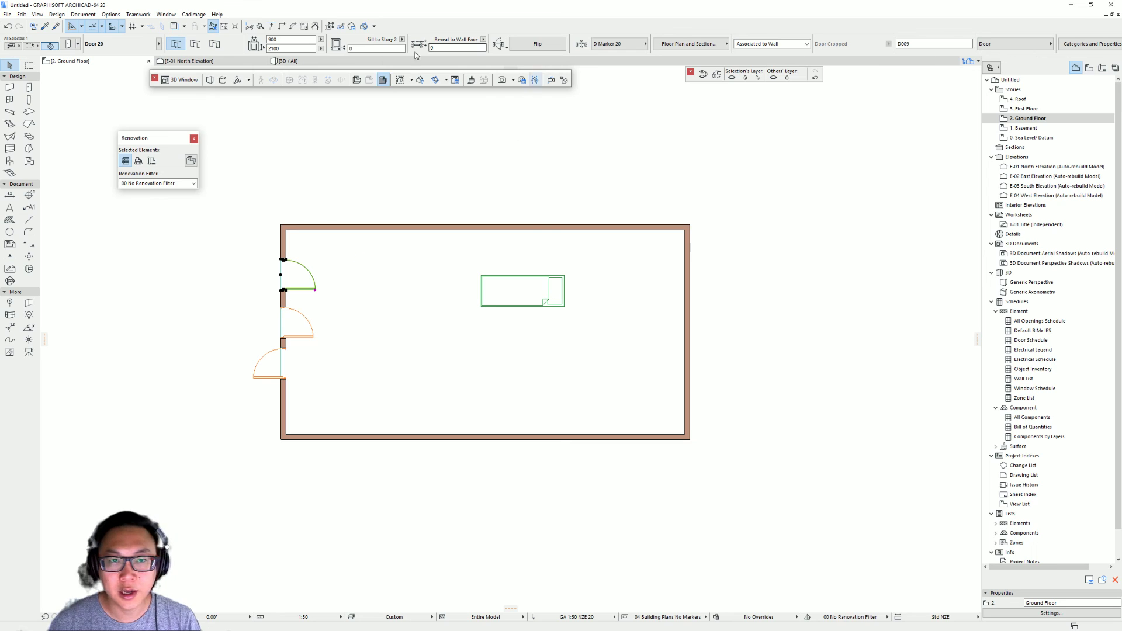
left_click(281, 40)
type("7")
key("Return")
left_click(376, 305)
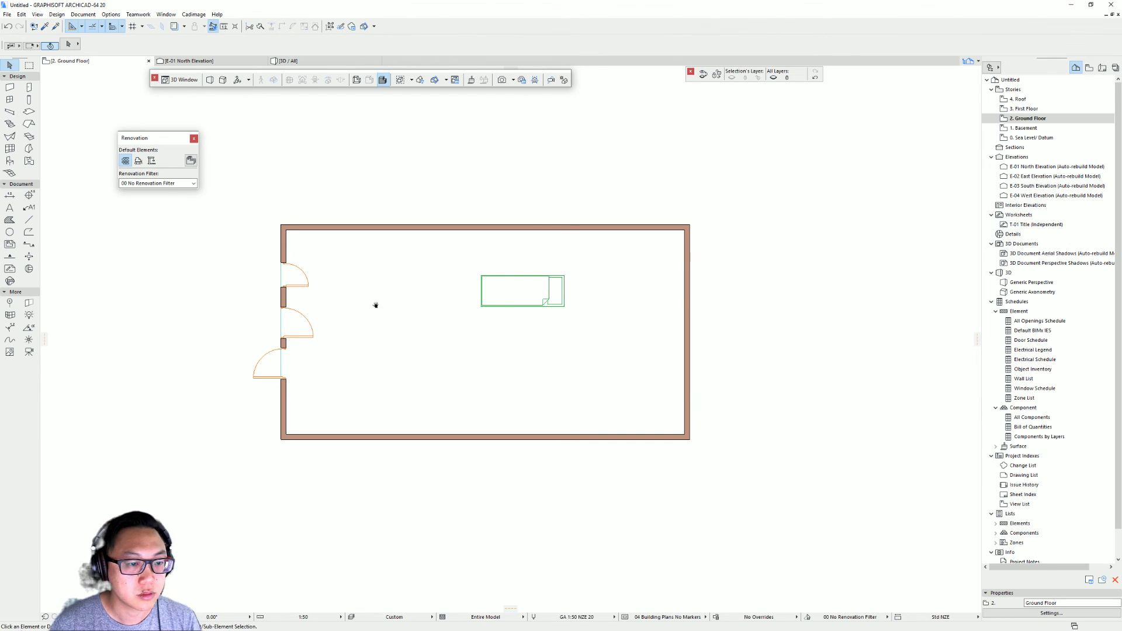
middle_click_drag(376, 305, 350, 301)
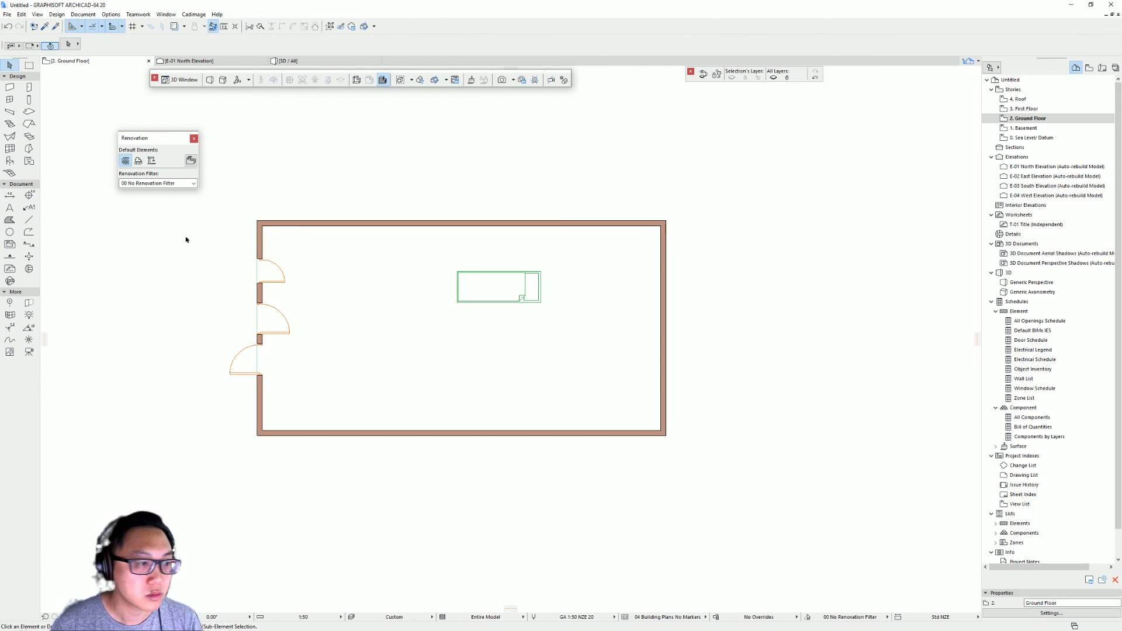
Step: Place three 900 x 1500 Window 20 windows with a 2200 mm header height along the room's upper wall
left_click(10, 100)
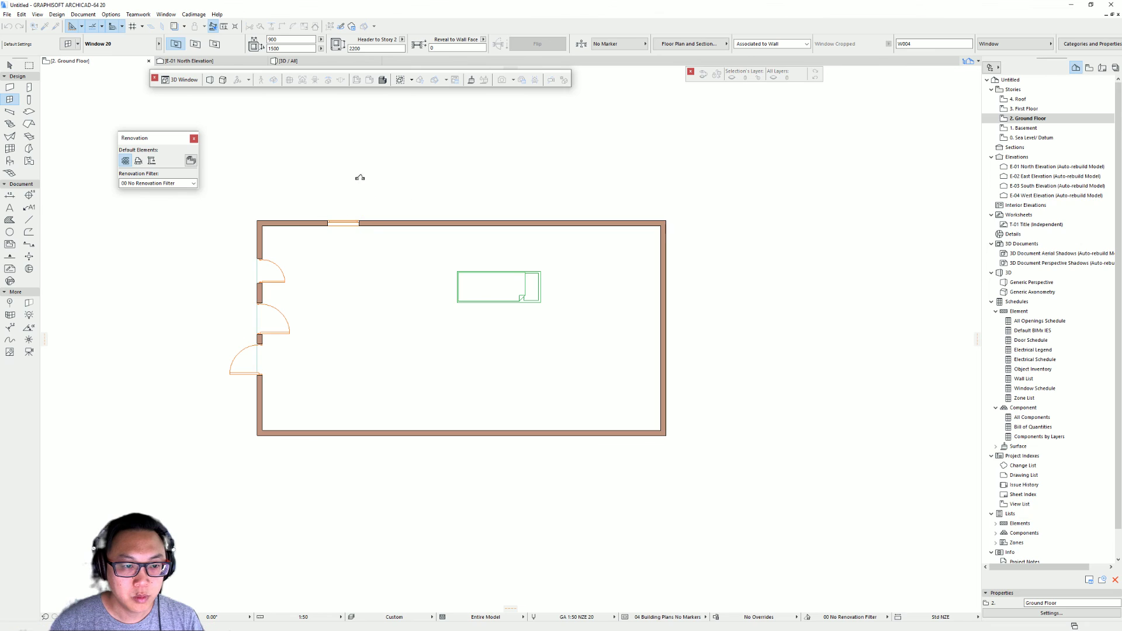
left_click(431, 223)
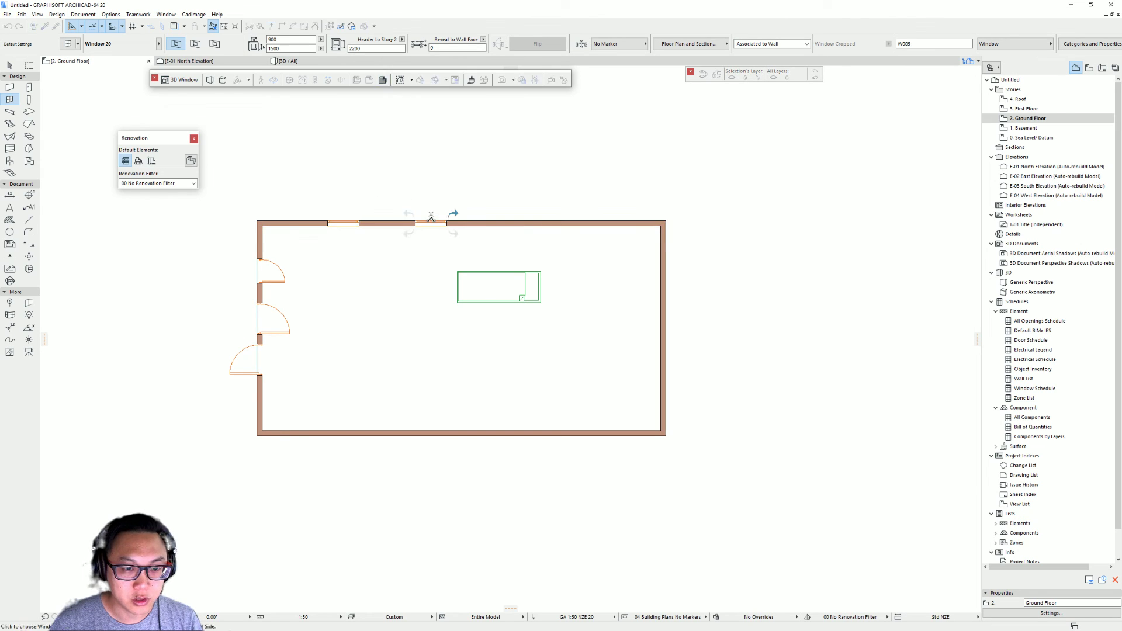
left_click(424, 199)
middle_click_drag(444, 204, 421, 224)
left_click(472, 244)
left_click(473, 273)
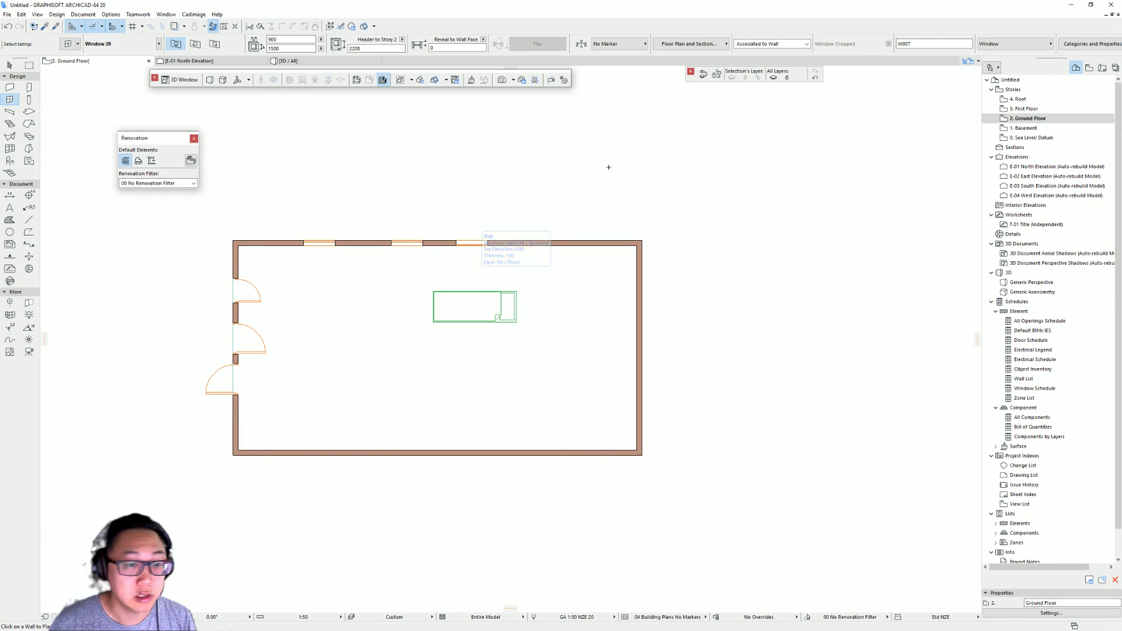
Step: Stretch the middle window's left edge further left so that it is about 1600 mm wide
scroll(473, 276, "up", 4)
scroll(476, 274, "down", 2)
middle_click_drag(482, 275, 499, 240)
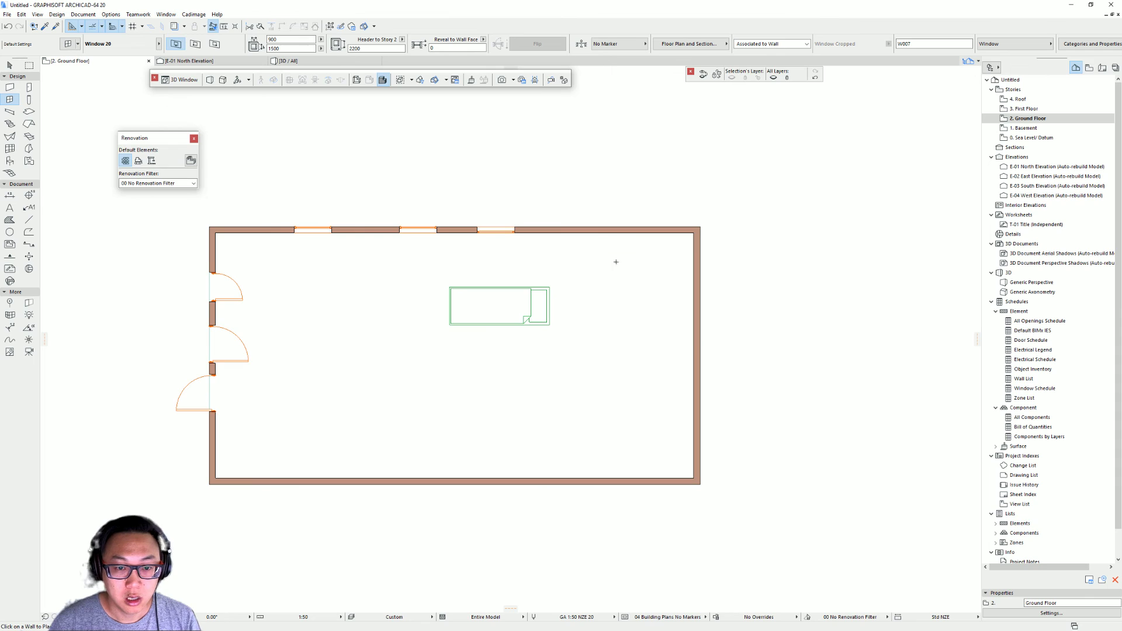
left_click(434, 230, "shift")
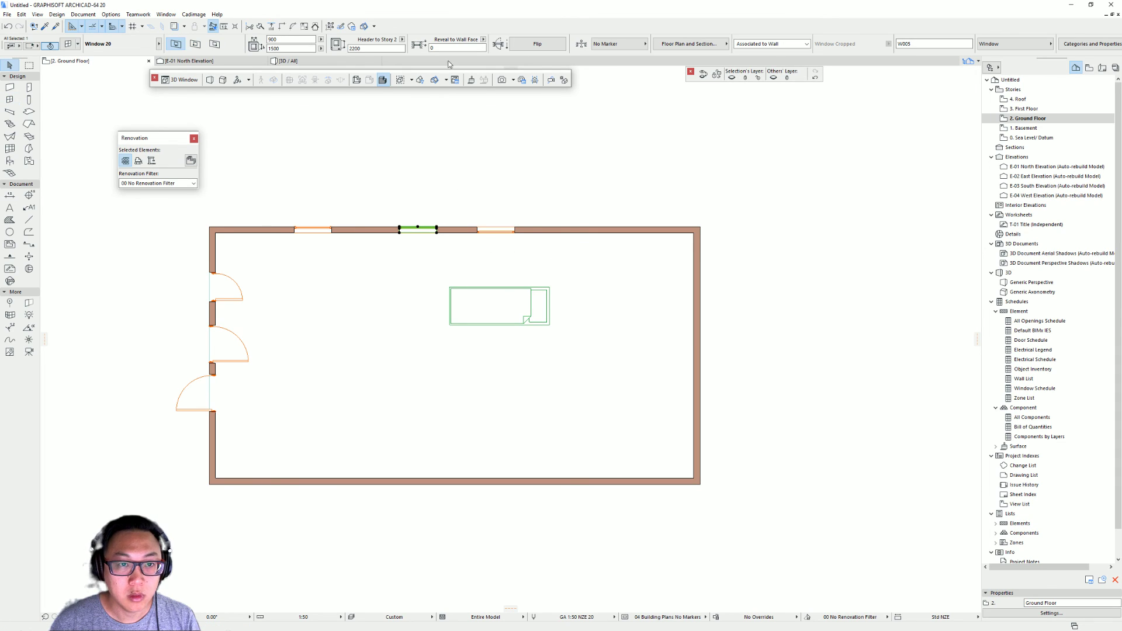
left_click(427, 232)
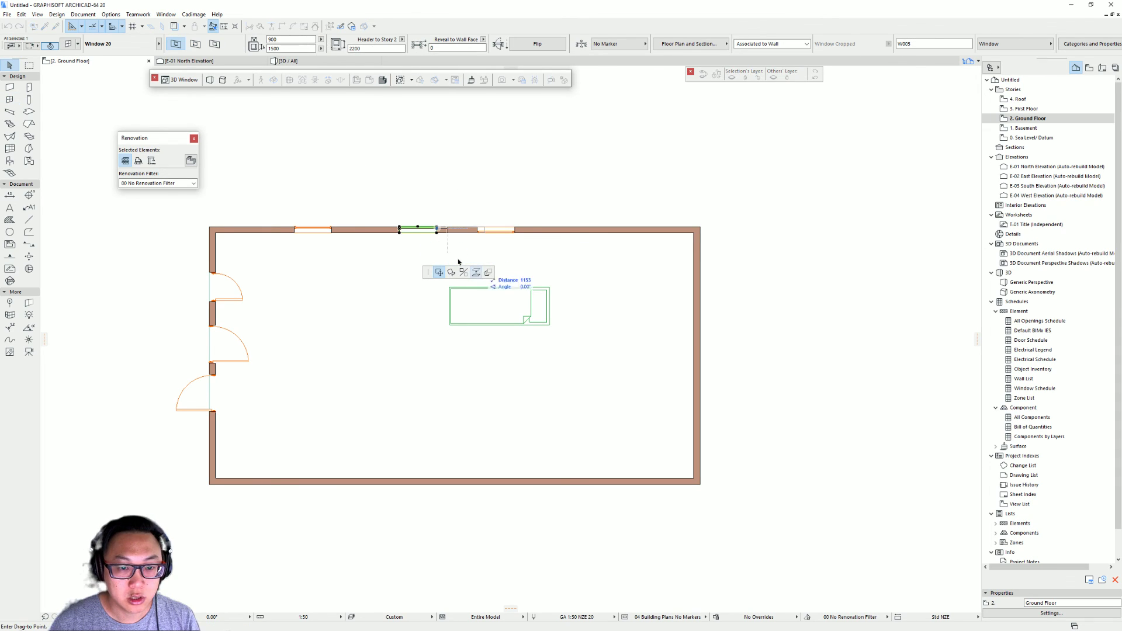
left_click(399, 233)
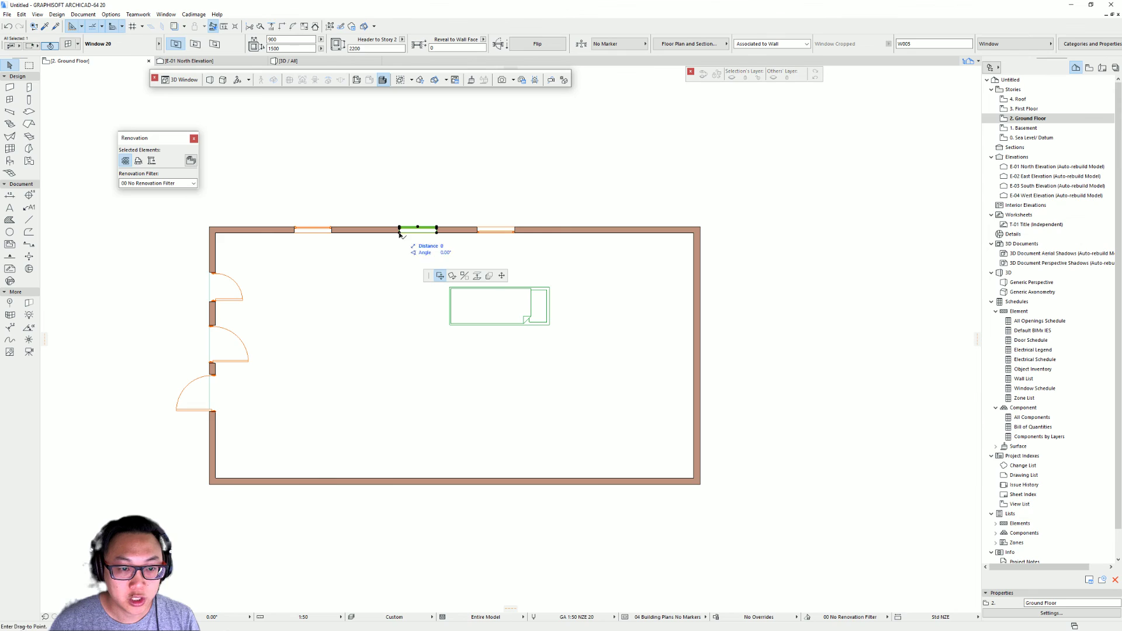
left_click(501, 276)
left_click(370, 230)
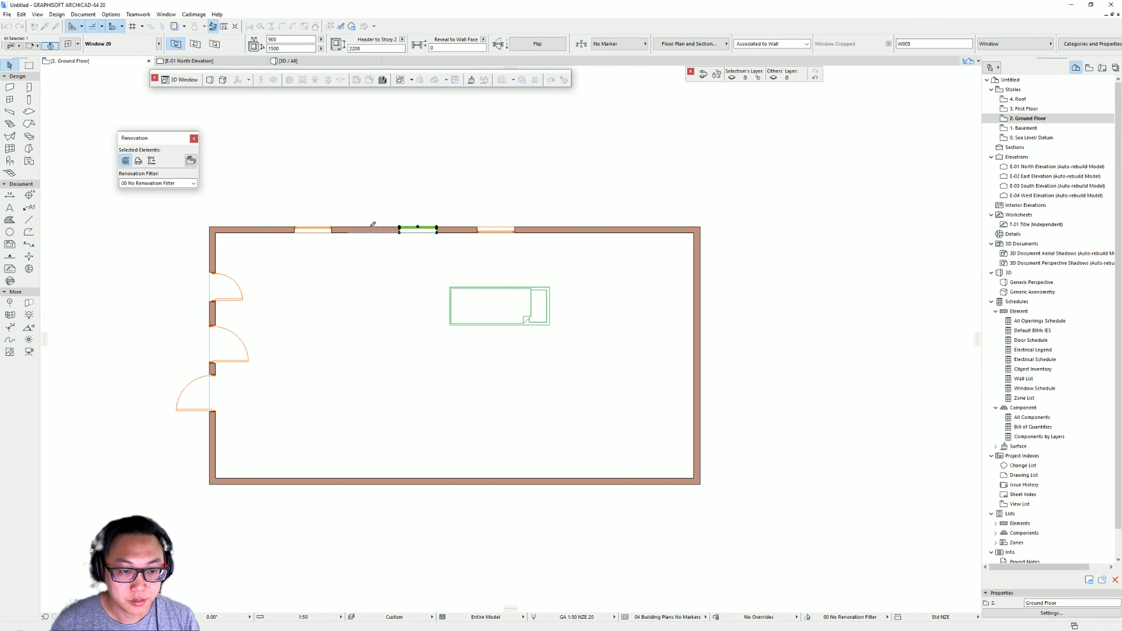
Step: Set the leftmost window's width to 1800 mm and deselect it
left_click(320, 233)
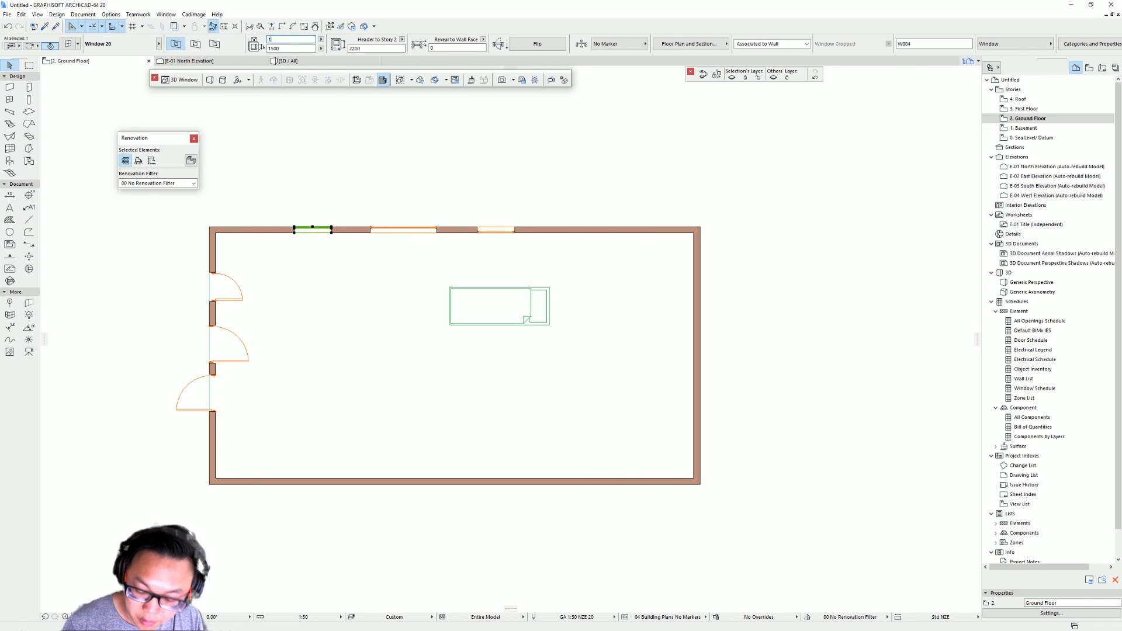
type("1800")
key("Return")
key("Escape")
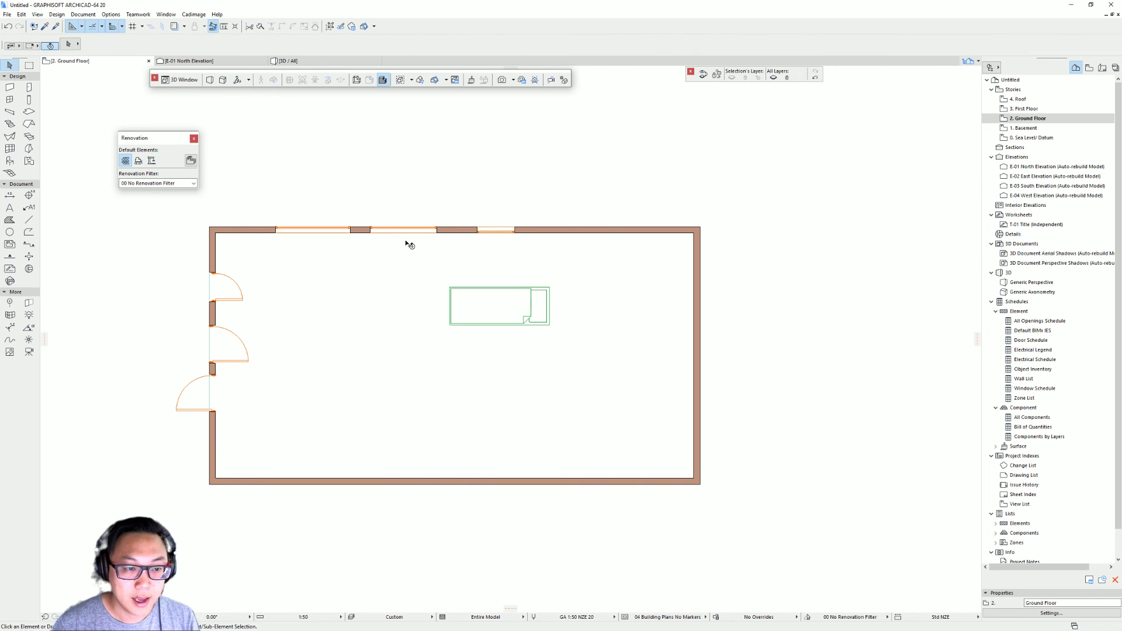
Step: In the 3D view, lower the room's middle window freehand to a header height of about 1719 mm
key("F3")
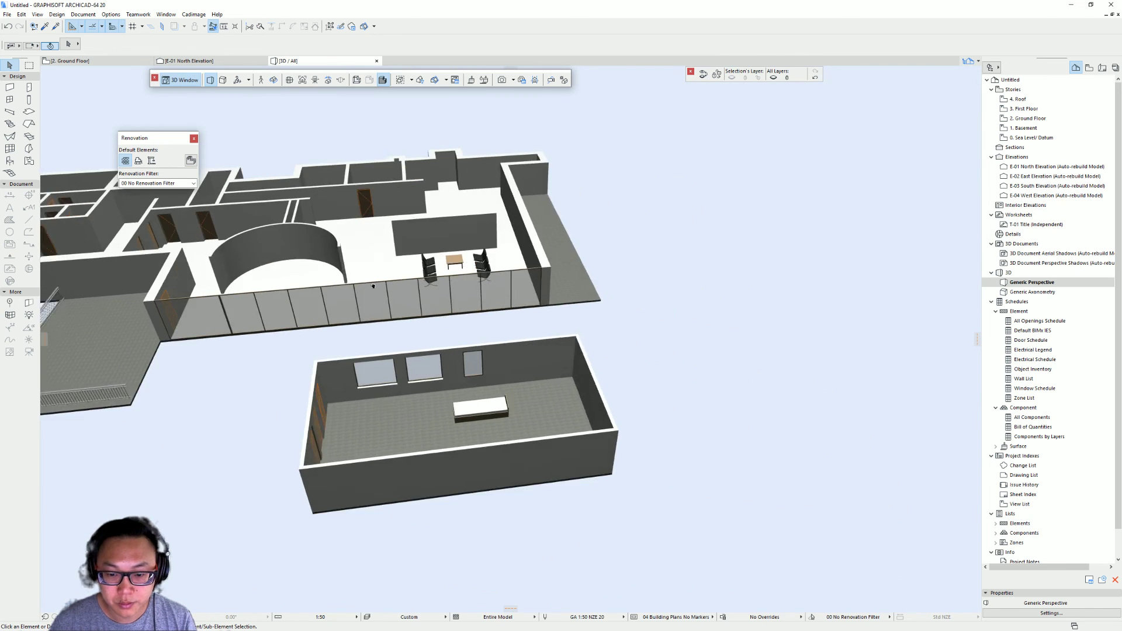
middle_click_drag(373, 286, 527, 368, "shift")
left_click(485, 374)
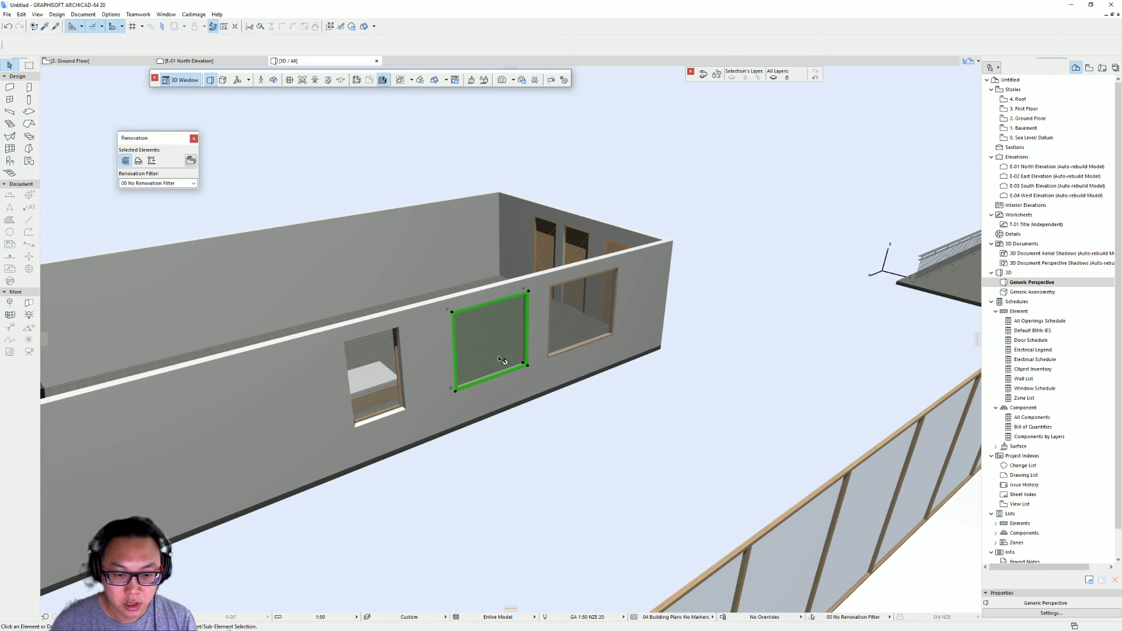
left_click(456, 390)
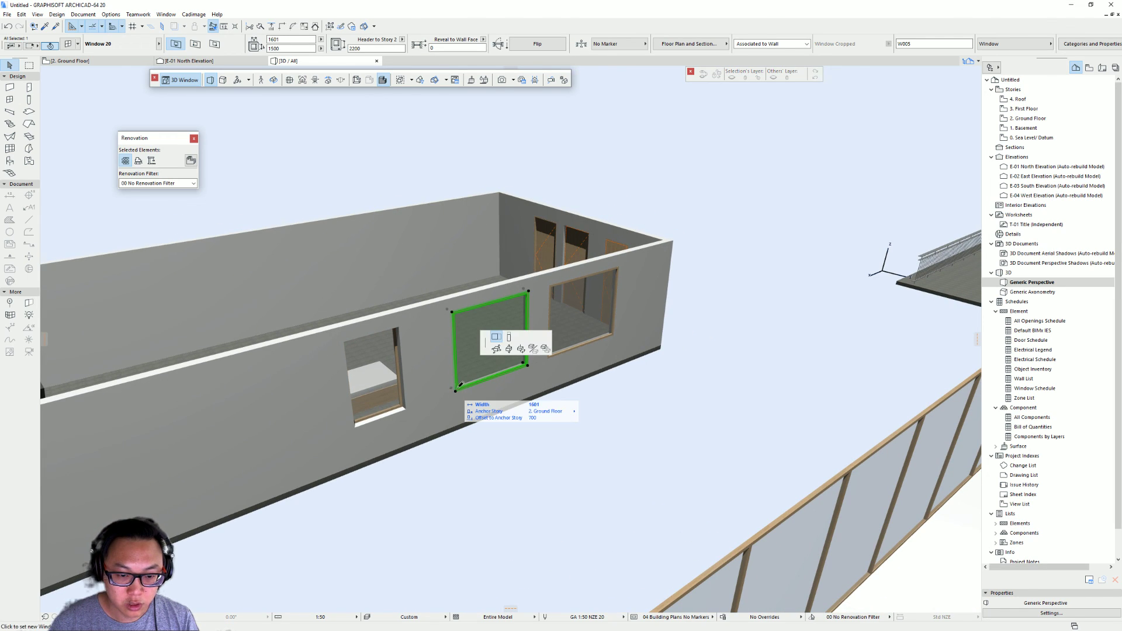
left_click(510, 351)
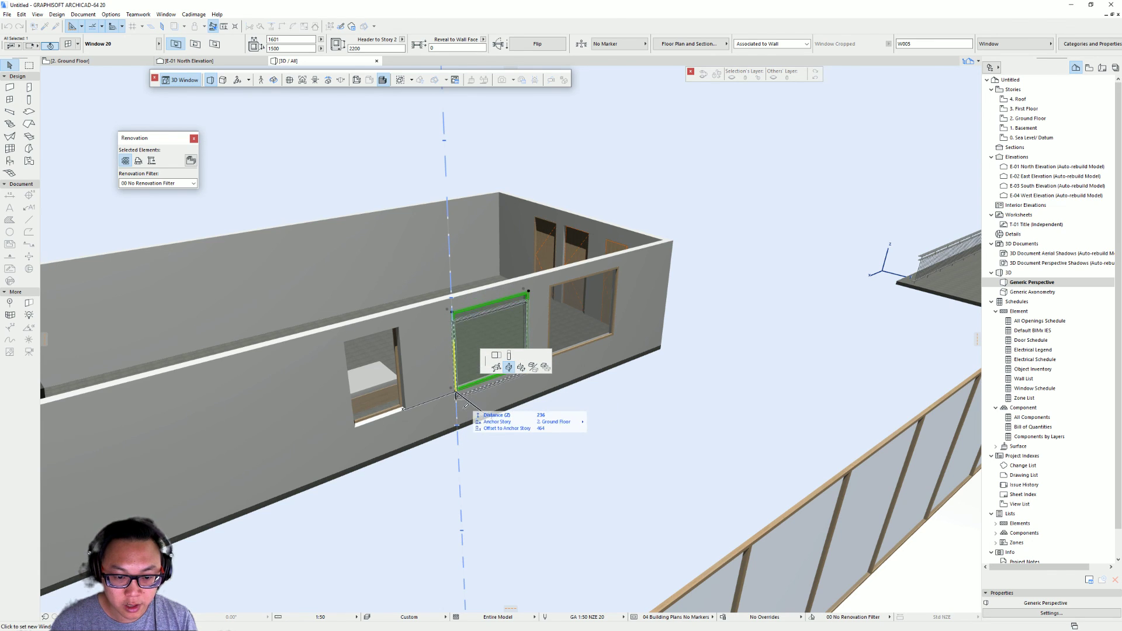
left_click(459, 414)
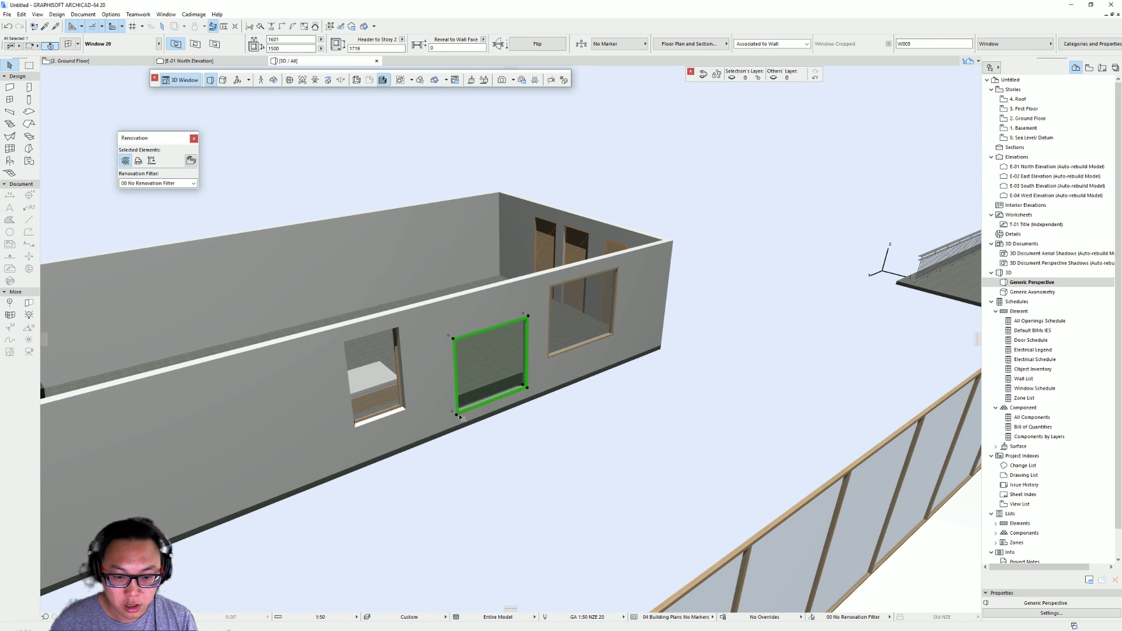
Step: Set the middle window's header height to 2100 mm and deselect it
left_click(383, 49)
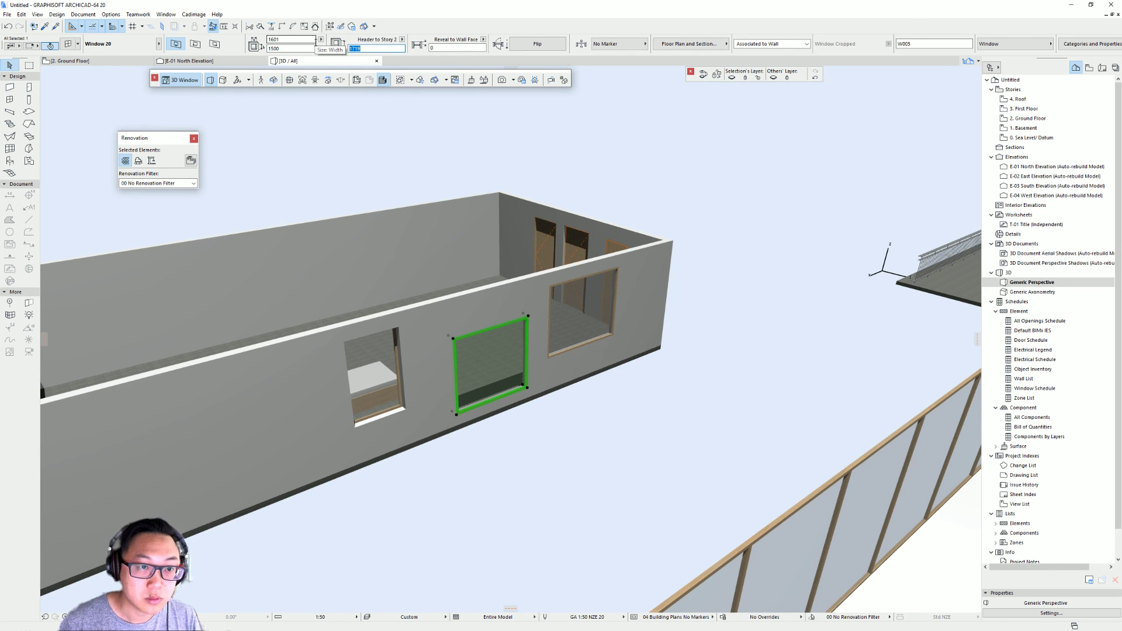
type("2100")
key("Return")
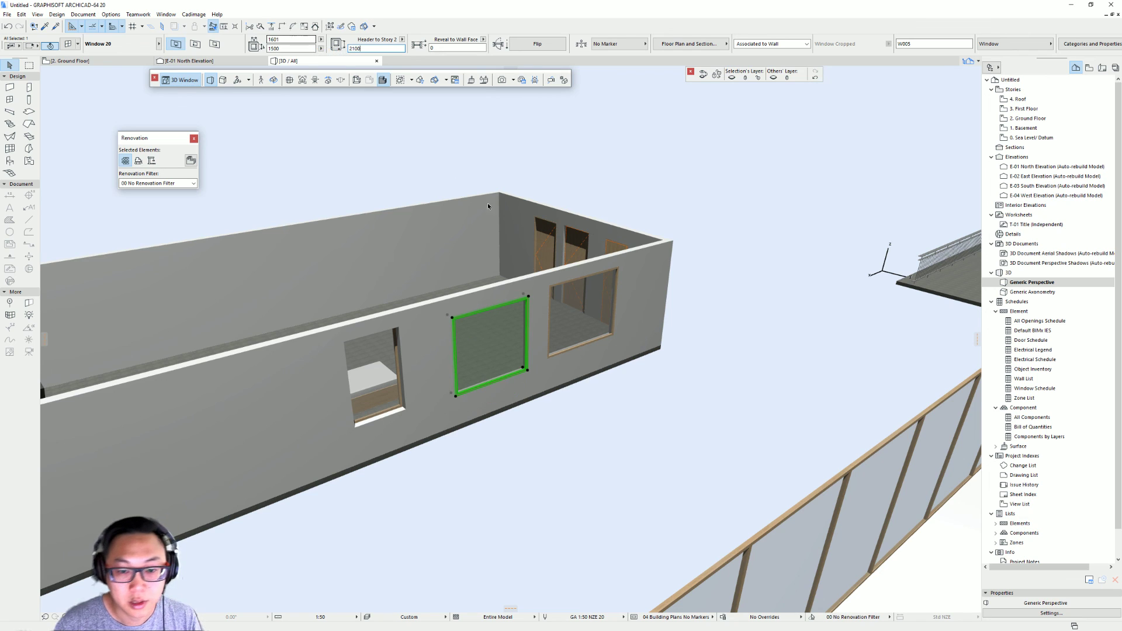
left_click(696, 376)
Step: Change the middle window to the Horizontal Multi-Sash Window 20 from Basic Windows 20, with 9 panes
middle_click_drag(696, 376, 889, 370, "shift")
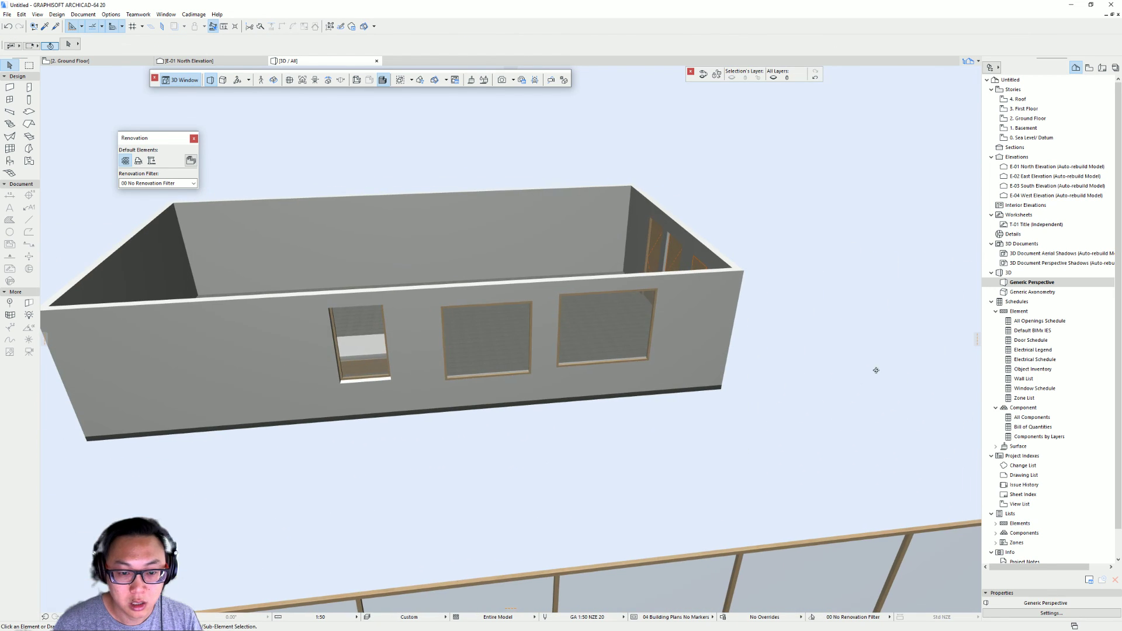
left_click(506, 339)
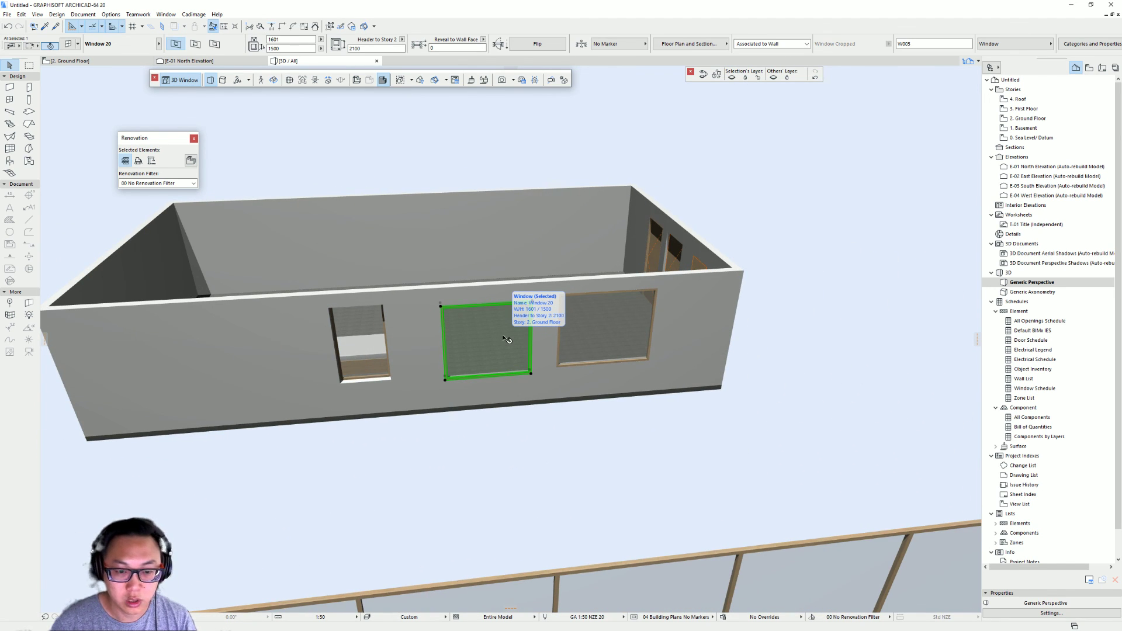
key("ctrl+t")
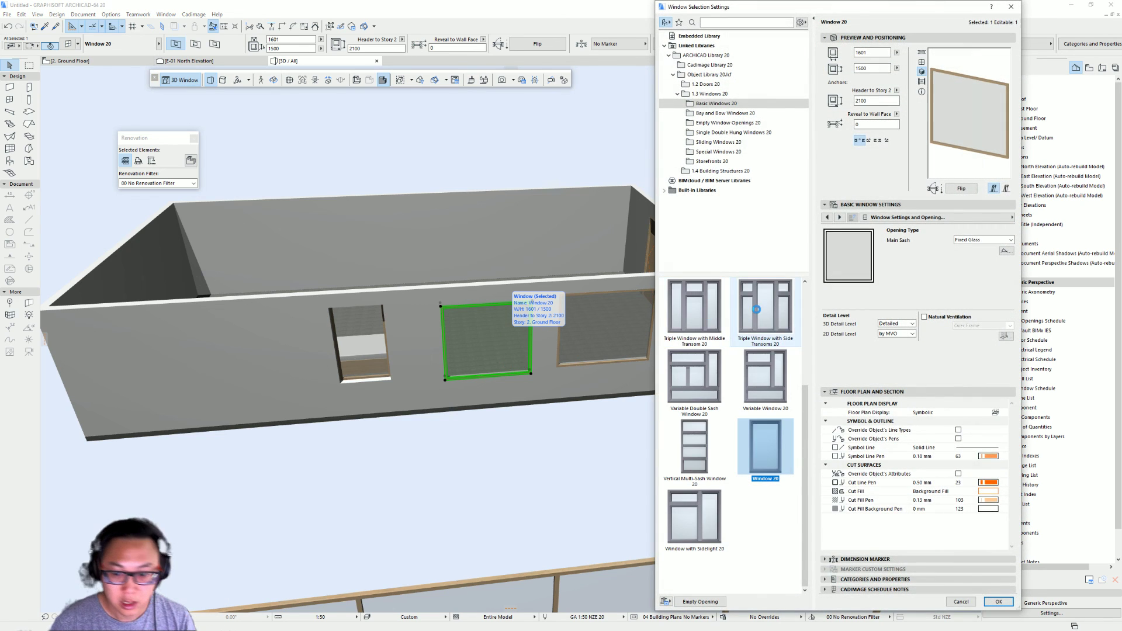
left_click(779, 114)
left_click(677, 104)
scroll(802, 353, "up", 2)
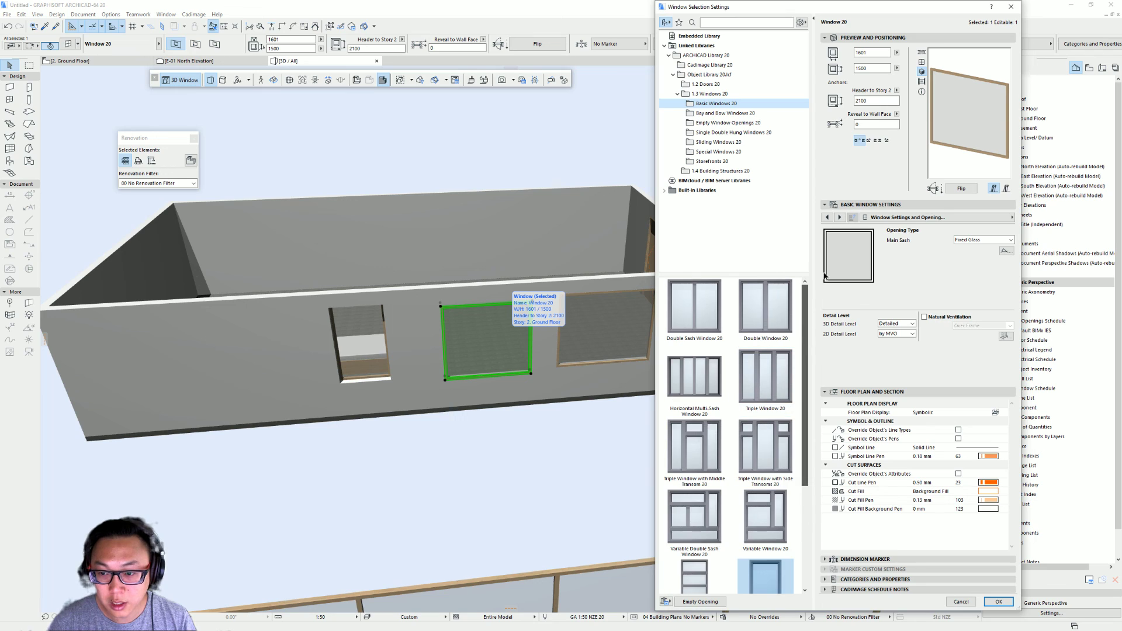
left_click(701, 393)
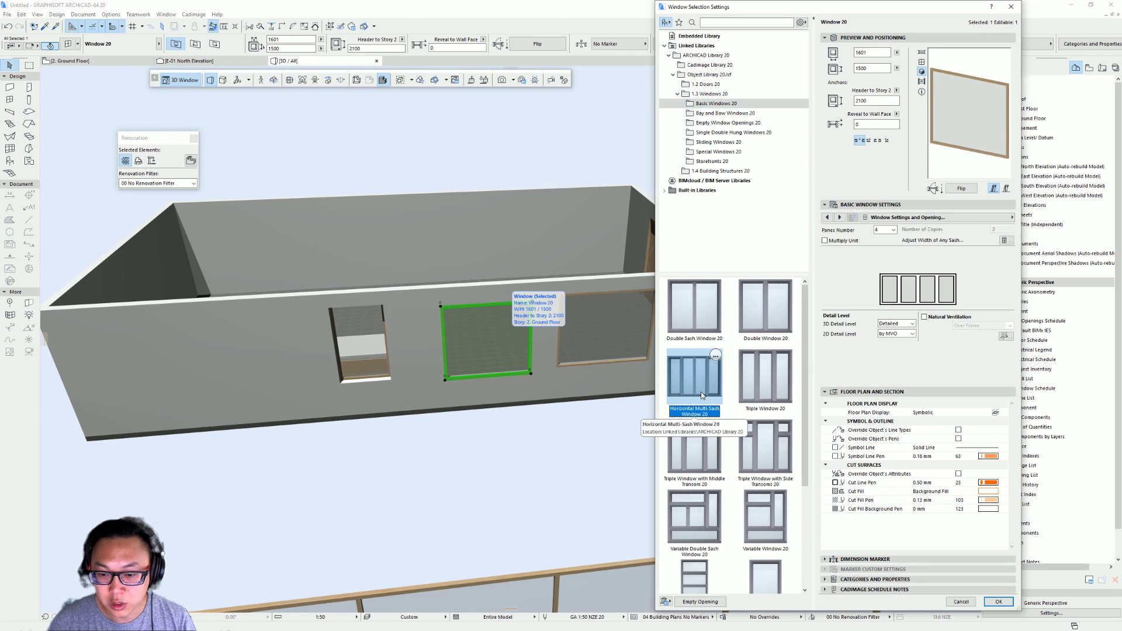
left_click(886, 230)
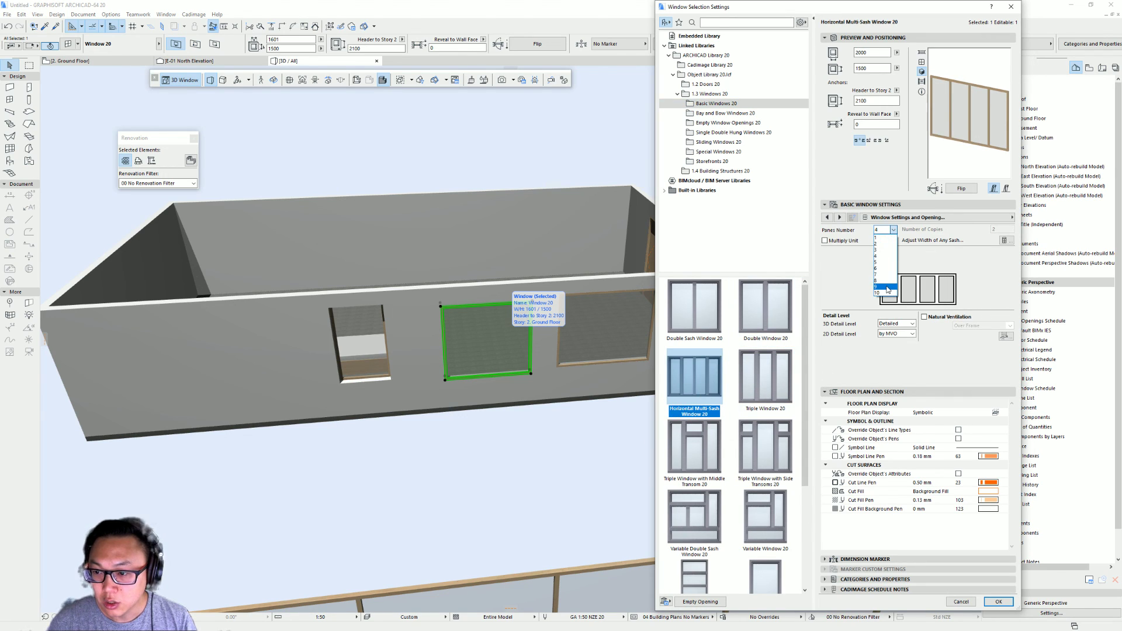
left_click(887, 289)
key("Return")
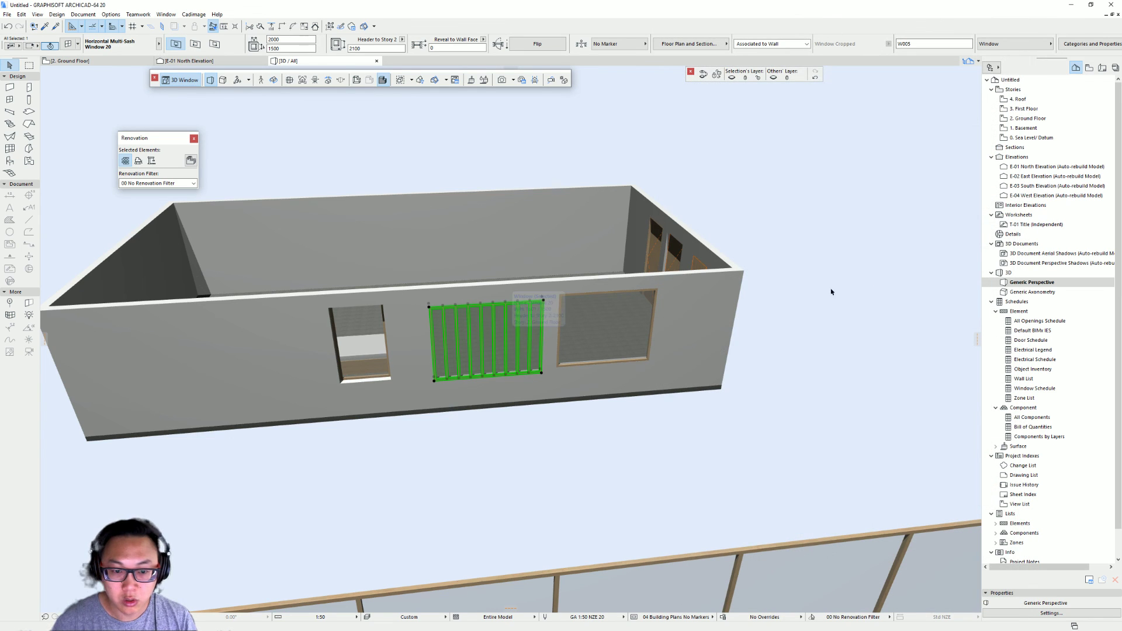
middle_click_drag(610, 308, 472, 374, "shift")
key("Escape")
Step: Delete the whole sample room beside the villa, including its walls, floor, bed, doors and windows
scroll(368, 387, "down", 5)
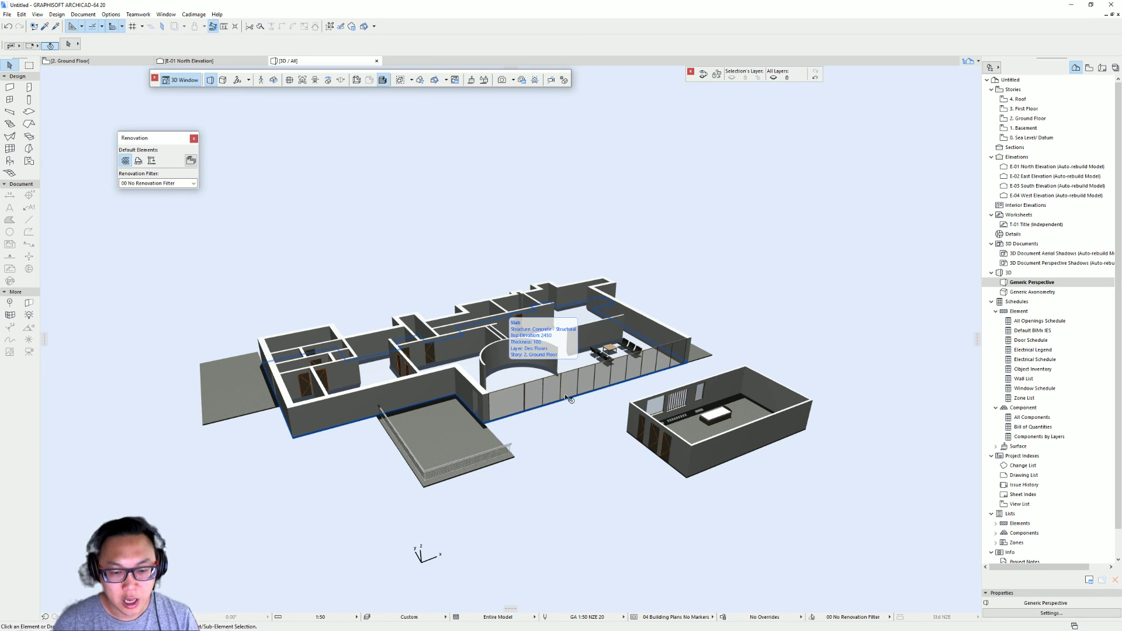
middle_click_drag(655, 412, 610, 405, "shift")
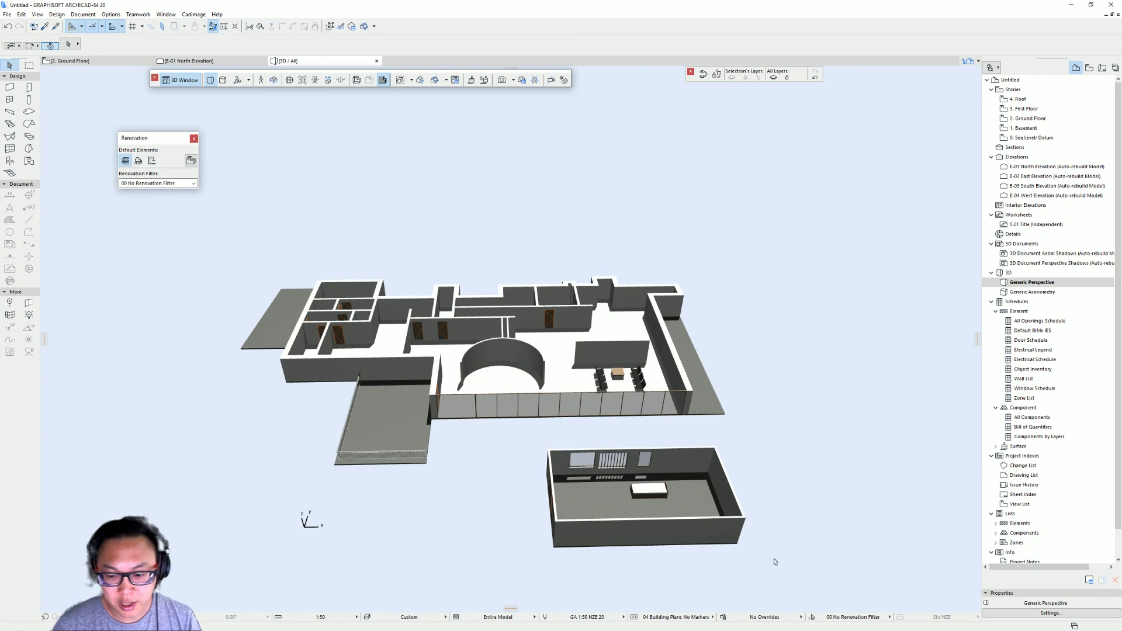
left_click(547, 450)
key("Delete")
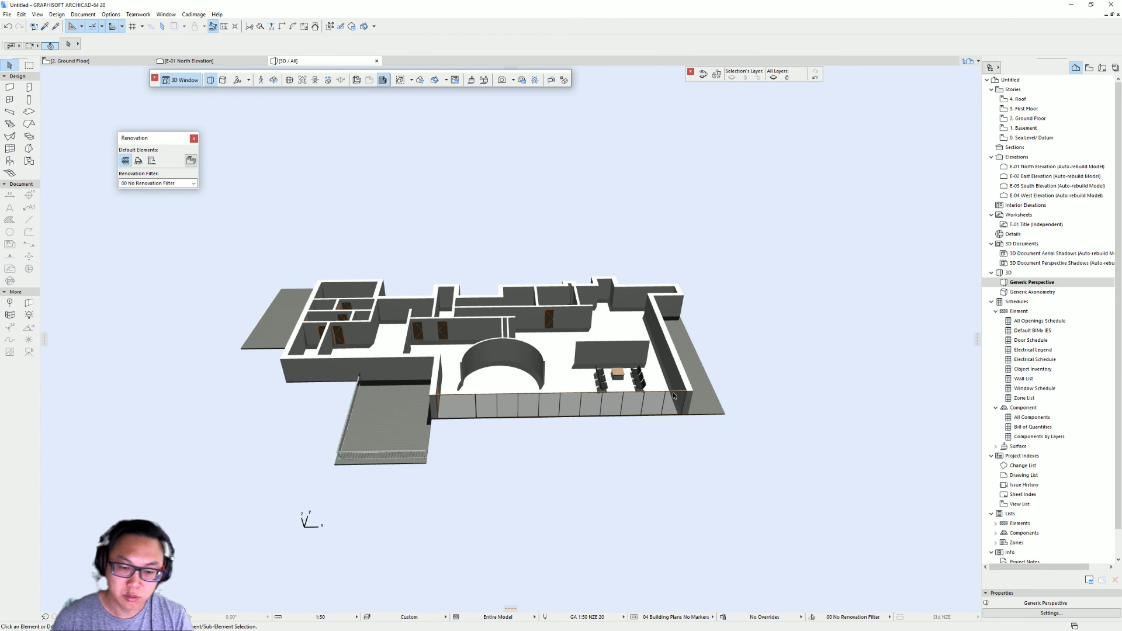
middle_click_drag(556, 417, 747, 271, "shift")
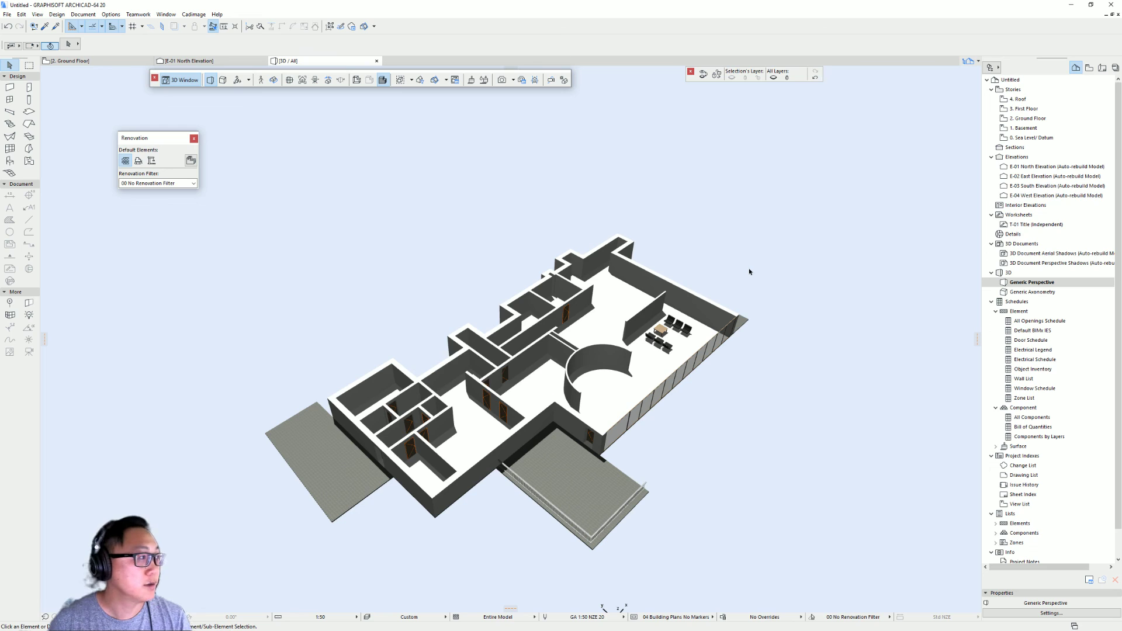